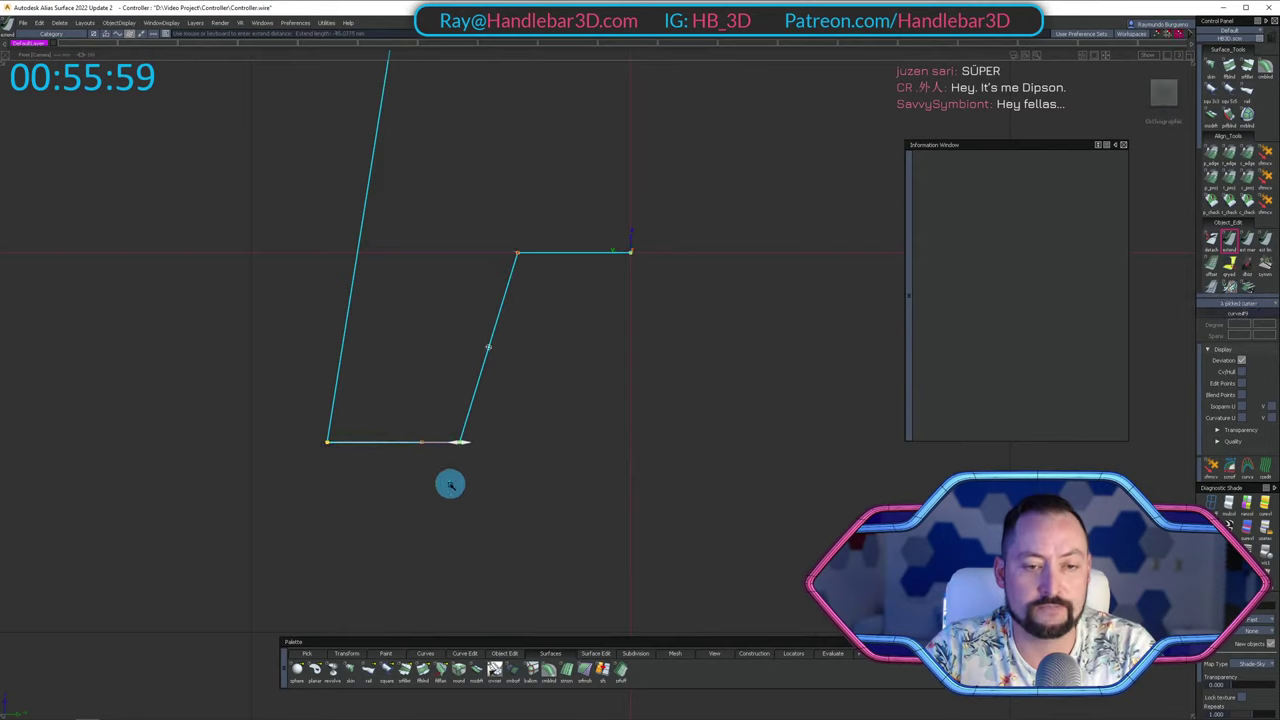
# Clear the curve selection and close the Information Window.
pyautogui.keyDown('alt'); pyautogui.keyDown('shift'); pyautogui.moveTo(558, 261); pyautogui.dragTo(528, 486, button='middle'); pyautogui.keyUp('shift'); pyautogui.keyUp('alt')
pyautogui.keyDown('ctrl'); pyautogui.keyDown('shift'); pyautogui.moveTo(537, 518); pyautogui.dragTo(537, 289); pyautogui.keyUp('shift'); pyautogui.keyUp('ctrl')
pyautogui.keyDown('alt'); pyautogui.keyDown('shift'); pyautogui.moveTo(537, 289); pyautogui.dragTo(455, 290, button='middle'); pyautogui.keyUp('shift'); pyautogui.keyUp('alt')
pyautogui.keyDown('alt'); pyautogui.keyDown('shift'); pyautogui.moveTo(455, 290); pyautogui.dragTo(497, 294, button='right'); pyautogui.keyUp('shift'); pyautogui.keyUp('alt')
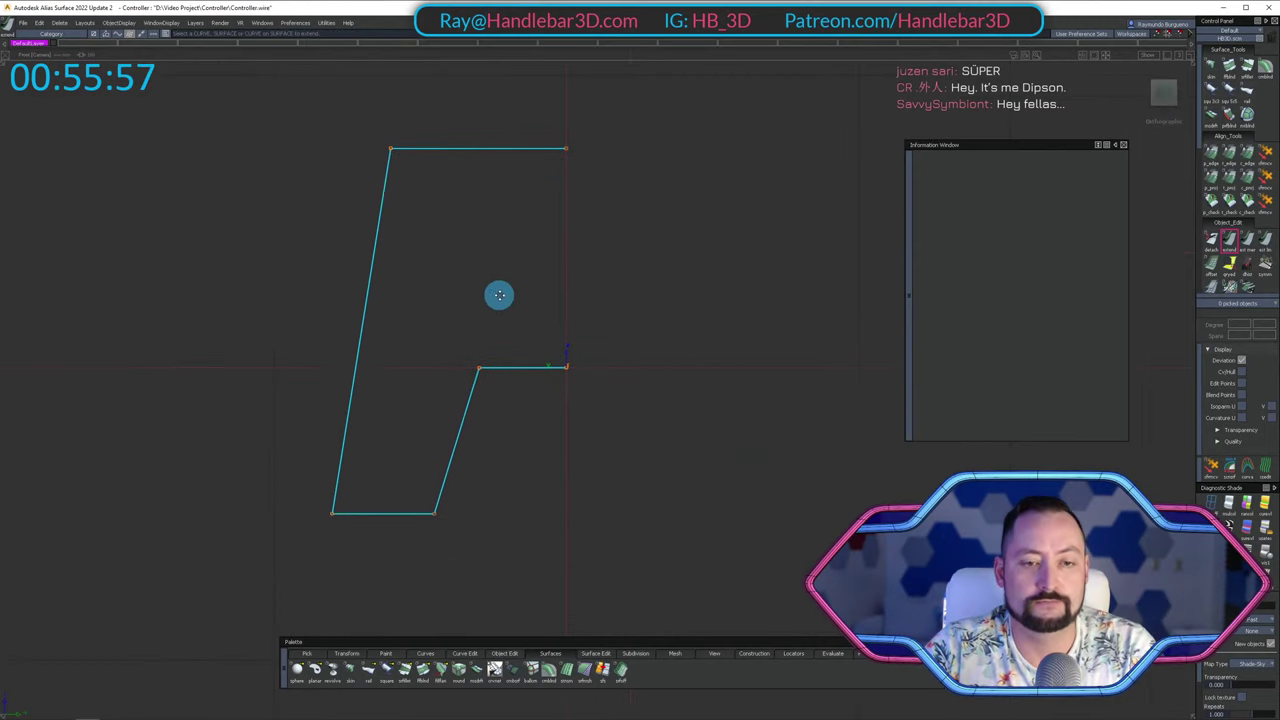
pyautogui.click(1125, 145)
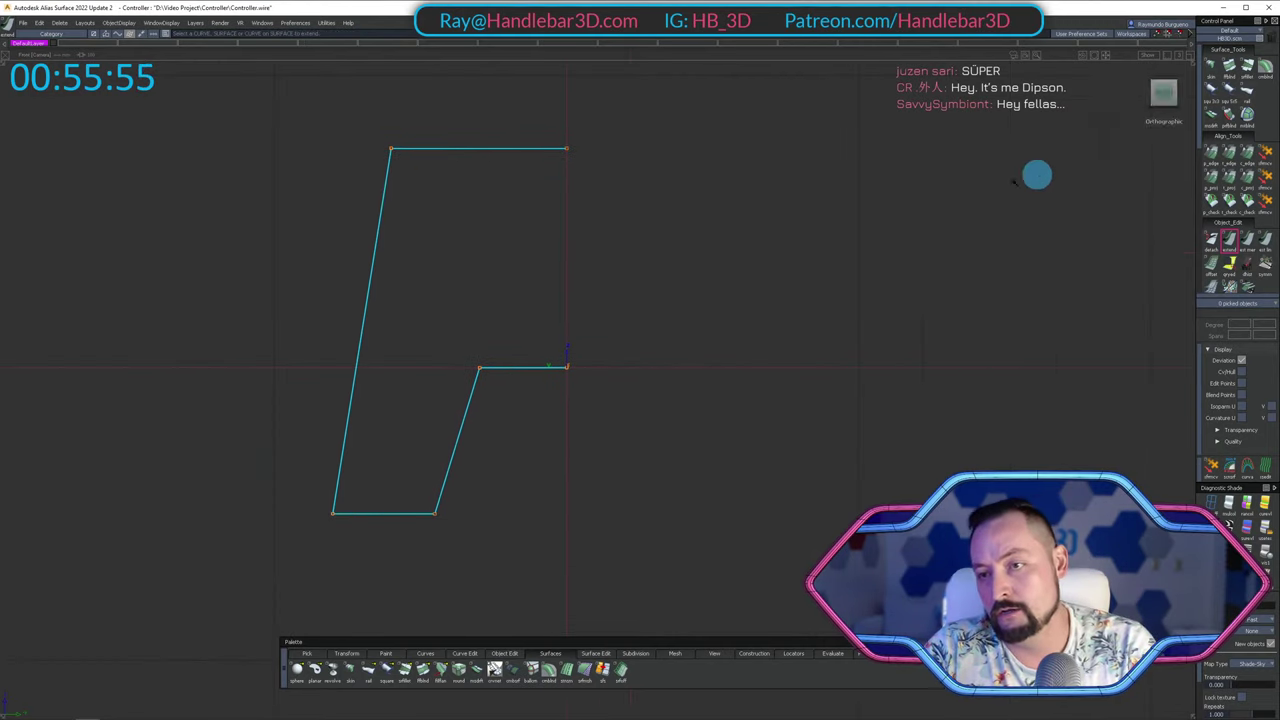
pyautogui.keyDown('alt'); pyautogui.keyDown('shift'); pyautogui.moveTo(557, 367); pyautogui.dragTo(800, 409, button='middle'); pyautogui.keyUp('shift'); pyautogui.keyUp('alt')
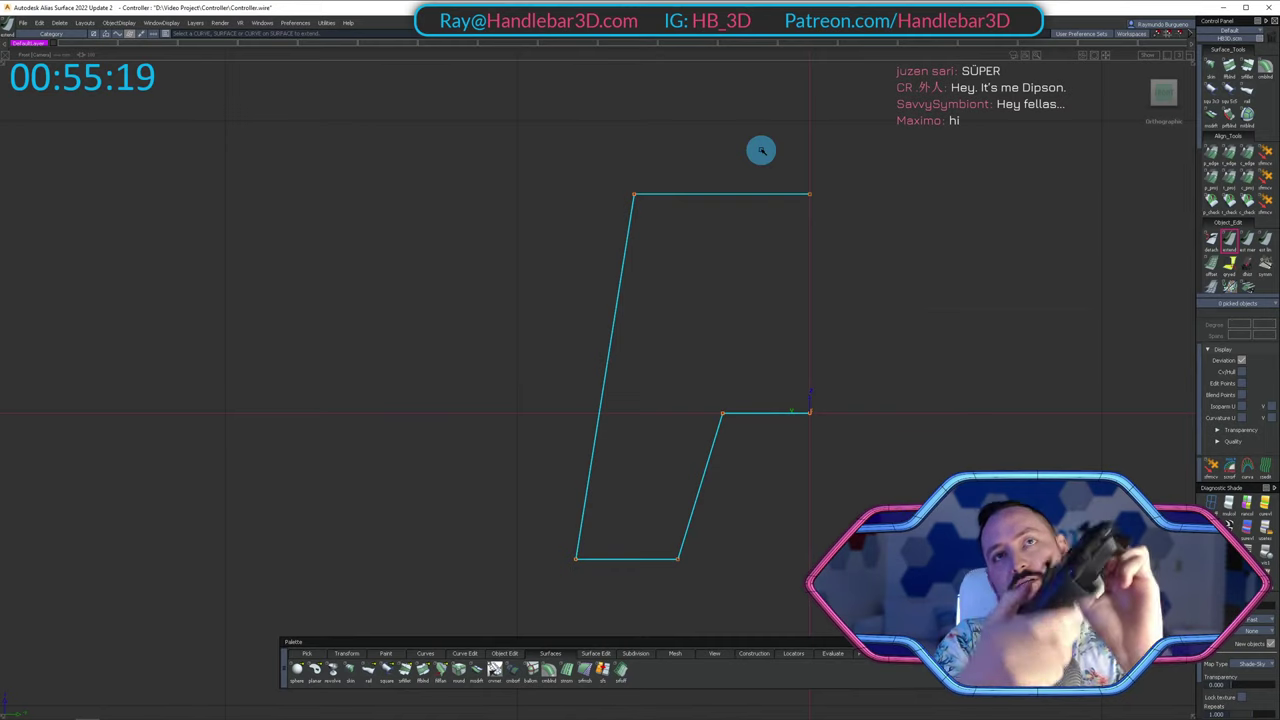
pyautogui.keyDown('alt'); pyautogui.keyDown('shift'); pyautogui.moveTo(1149, 431); pyautogui.dragTo(919, 416, button='middle'); pyautogui.keyUp('shift'); pyautogui.keyUp('alt')
pyautogui.keyDown('alt'); pyautogui.keyDown('shift'); pyautogui.moveTo(919, 416); pyautogui.dragTo(660, 348, button='right'); pyautogui.keyUp('shift'); pyautogui.keyUp('alt')
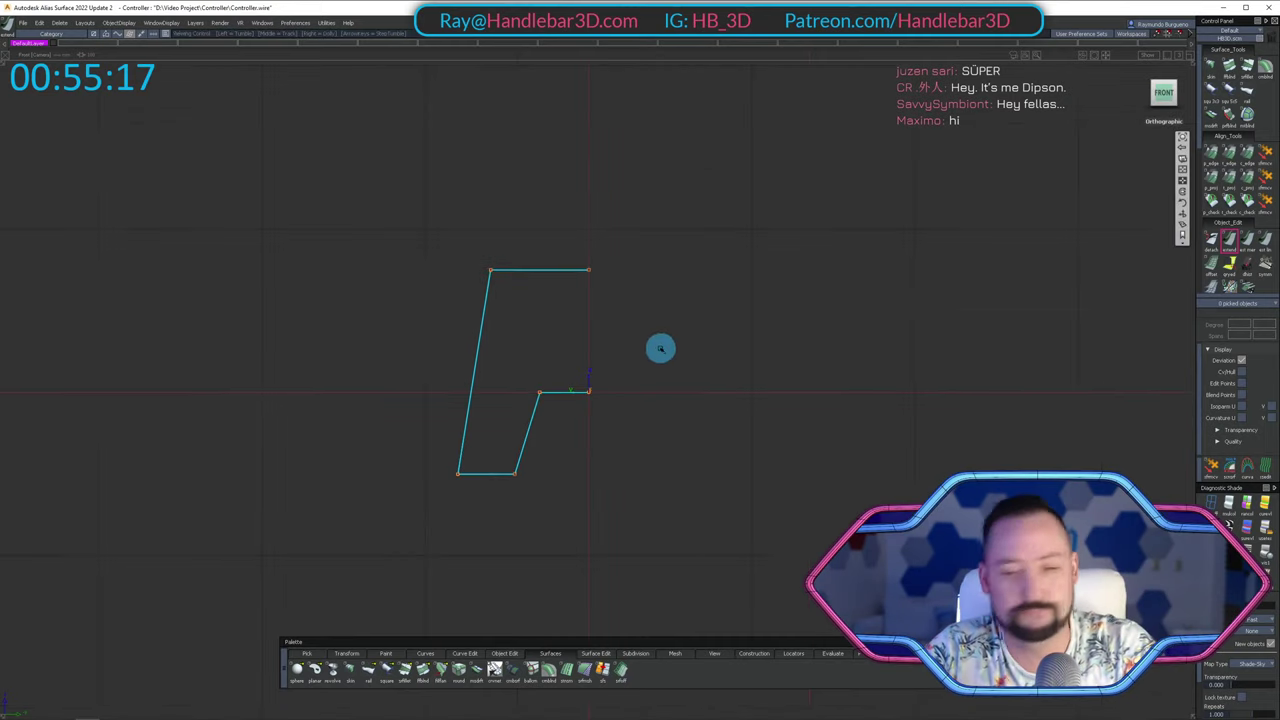
pyautogui.keyDown('alt'); pyautogui.keyDown('shift'); pyautogui.moveTo(660, 348); pyautogui.dragTo(669, 374, button='middle'); pyautogui.keyUp('shift'); pyautogui.keyUp('alt')
pyautogui.keyDown('ctrl'); pyautogui.keyDown('shift'); pyautogui.moveTo(674, 377); pyautogui.dragTo(668, 297); pyautogui.keyUp('shift'); pyautogui.keyUp('ctrl')
pyautogui.keyDown('alt'); pyautogui.keyDown('shift'); pyautogui.moveTo(668, 297); pyautogui.dragTo(771, 277, button='right'); pyautogui.keyUp('shift'); pyautogui.keyUp('alt')
pyautogui.keyDown('alt'); pyautogui.keyDown('shift'); pyautogui.moveTo(771, 277); pyautogui.dragTo(793, 245, button='middle'); pyautogui.keyUp('shift'); pyautogui.keyUp('alt')
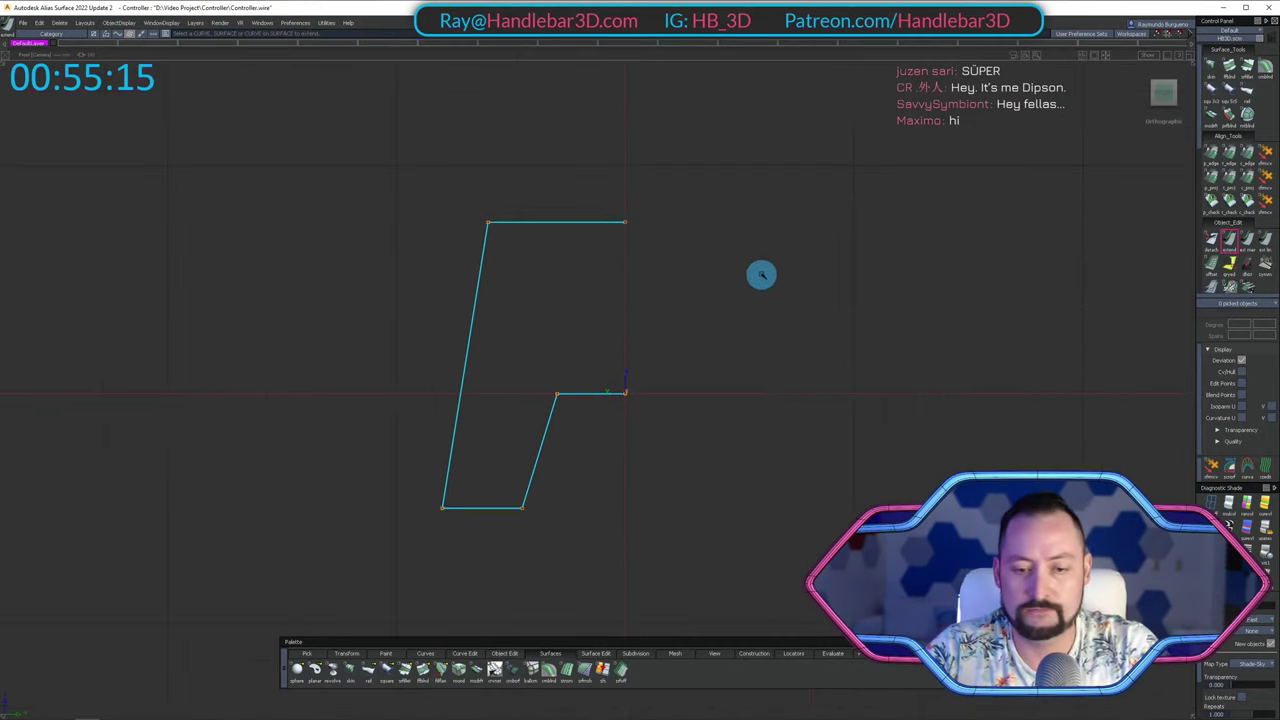
# Place a subdivision plane snapped to the origin.
pyautogui.scroll(-5, 1226, 156)
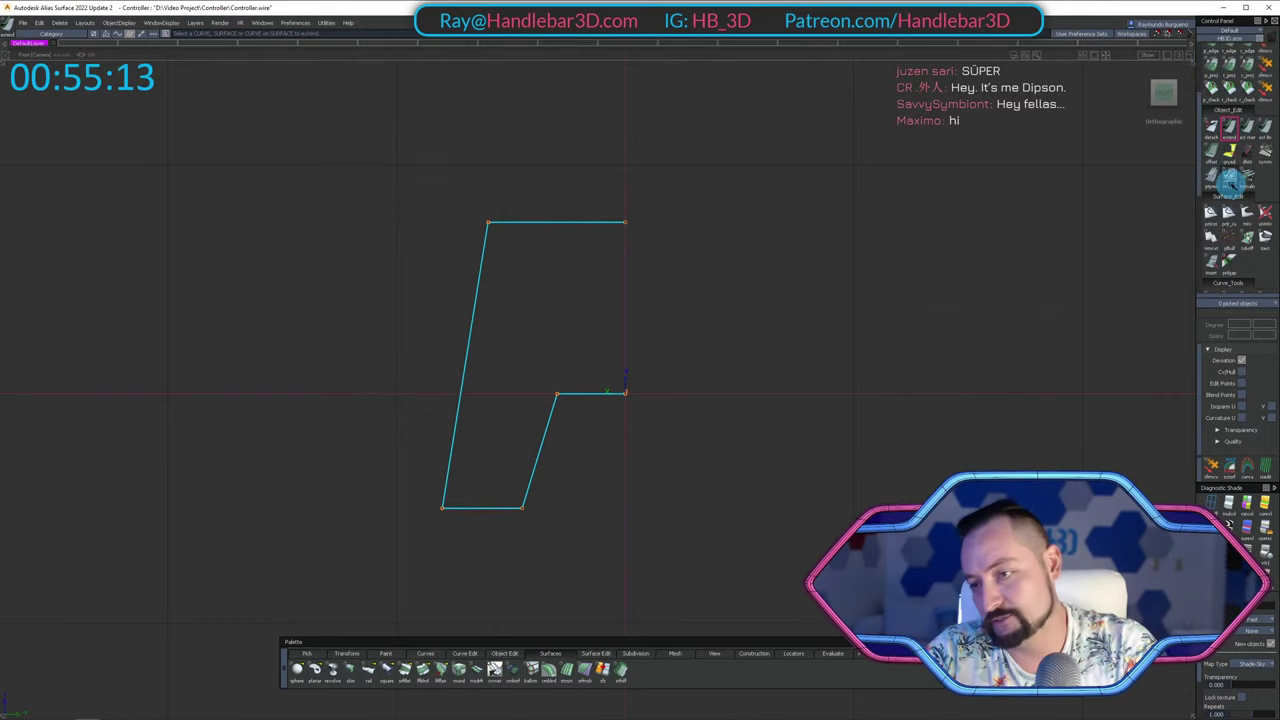
pyautogui.scroll(-5, 1226, 170)
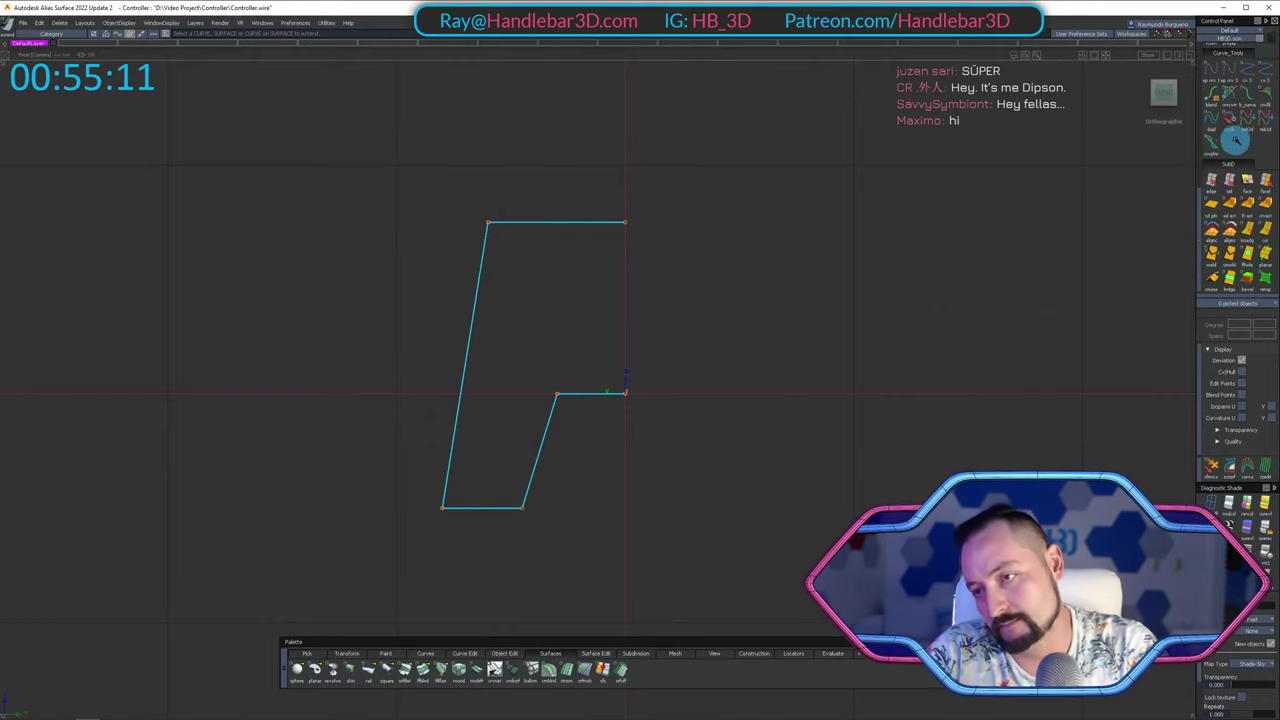
pyautogui.keyDown('alt'); pyautogui.keyDown('shift'); pyautogui.moveTo(830, 168); pyautogui.dragTo(808, 255, button='middle'); pyautogui.keyUp('shift'); pyautogui.keyUp('alt')
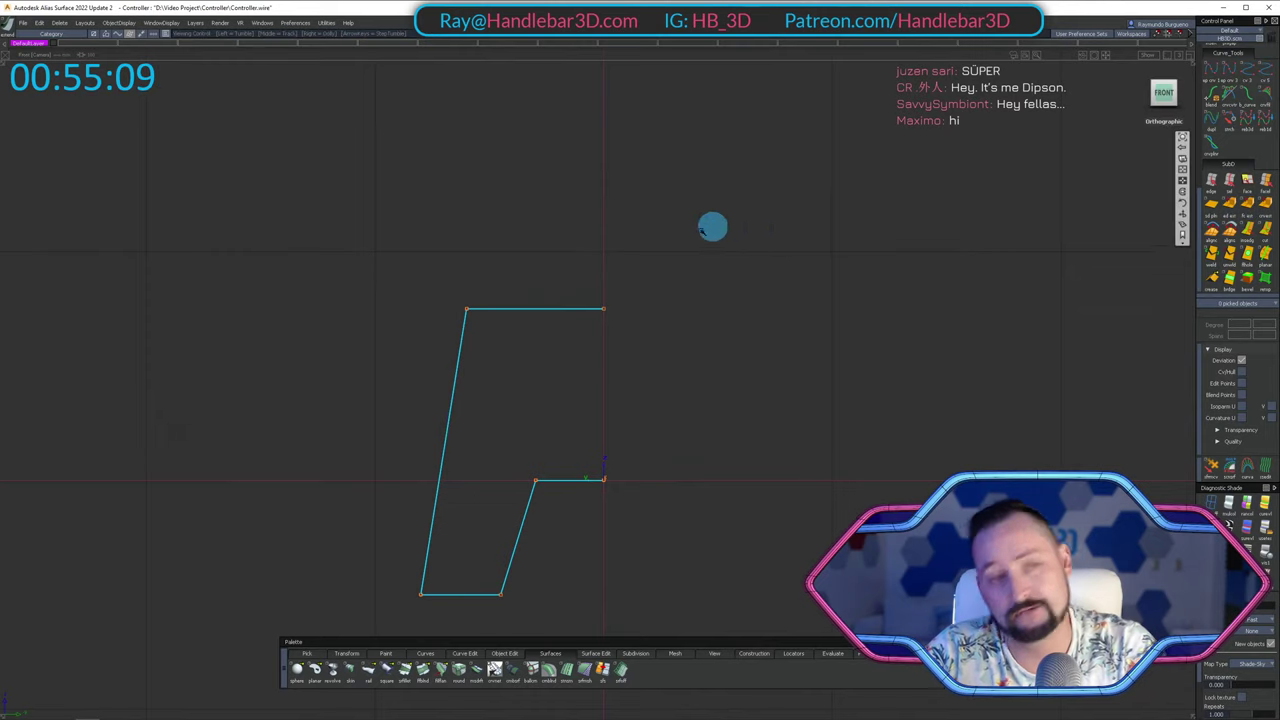
pyautogui.keyDown('alt'); pyautogui.keyDown('shift'); pyautogui.moveTo(711, 226); pyautogui.dragTo(704, 195, button='middle'); pyautogui.keyUp('shift'); pyautogui.keyUp('alt')
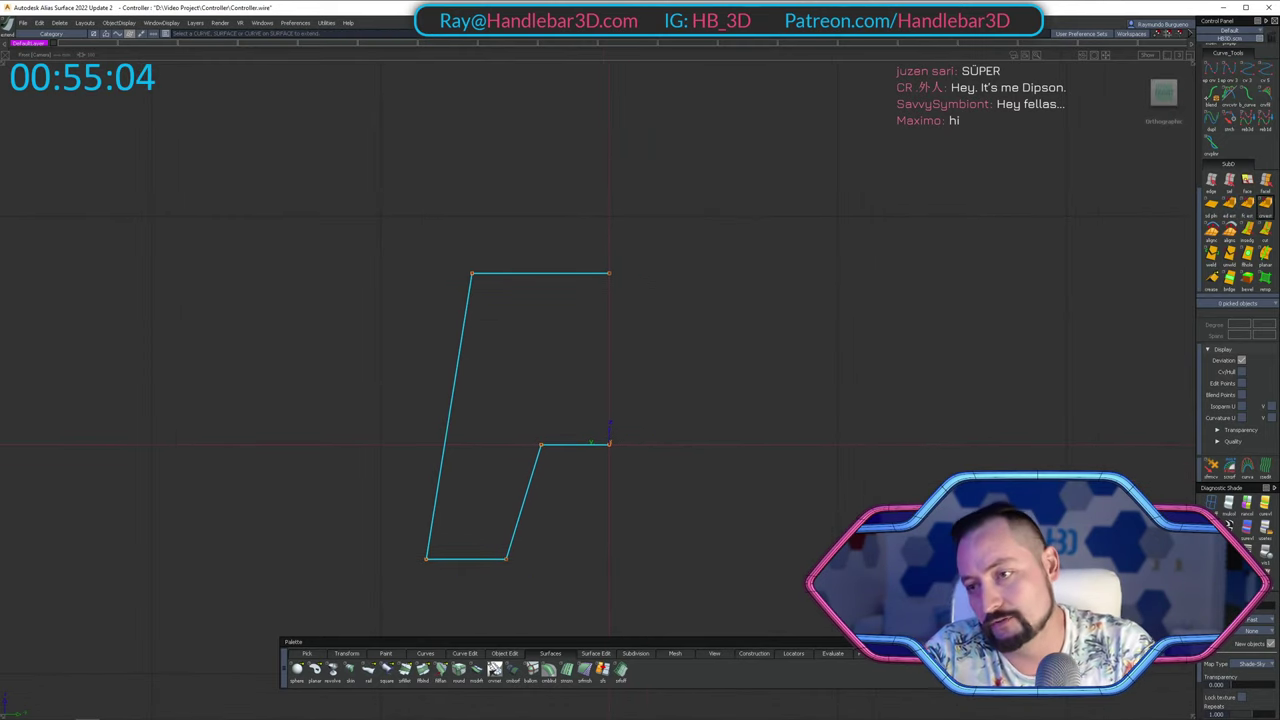
pyautogui.click(1215, 207)
pyautogui.keyDown('alt'); pyautogui.click(606, 438); pyautogui.keyUp('alt')
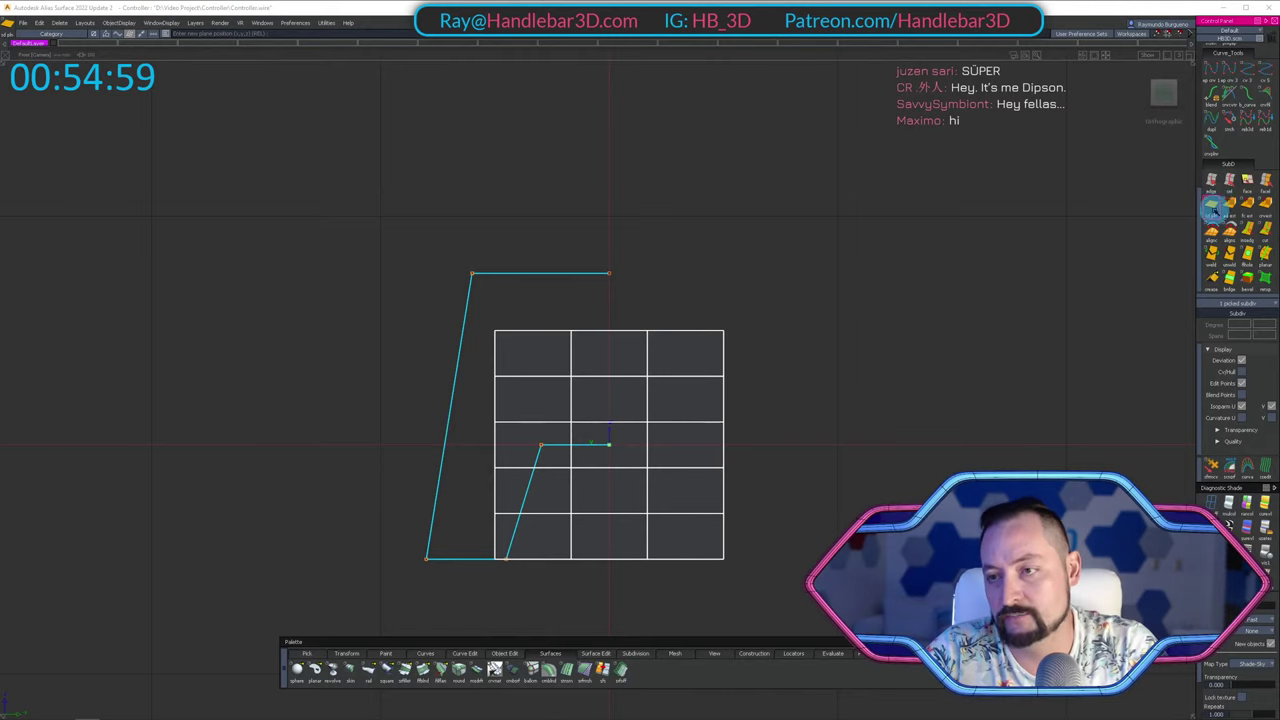
# Set the Subdiv Plane options to 1 span in X and 1 in Y and place another plane in the empty space beside the profile.
pyautogui.doubleClick(1212, 205)
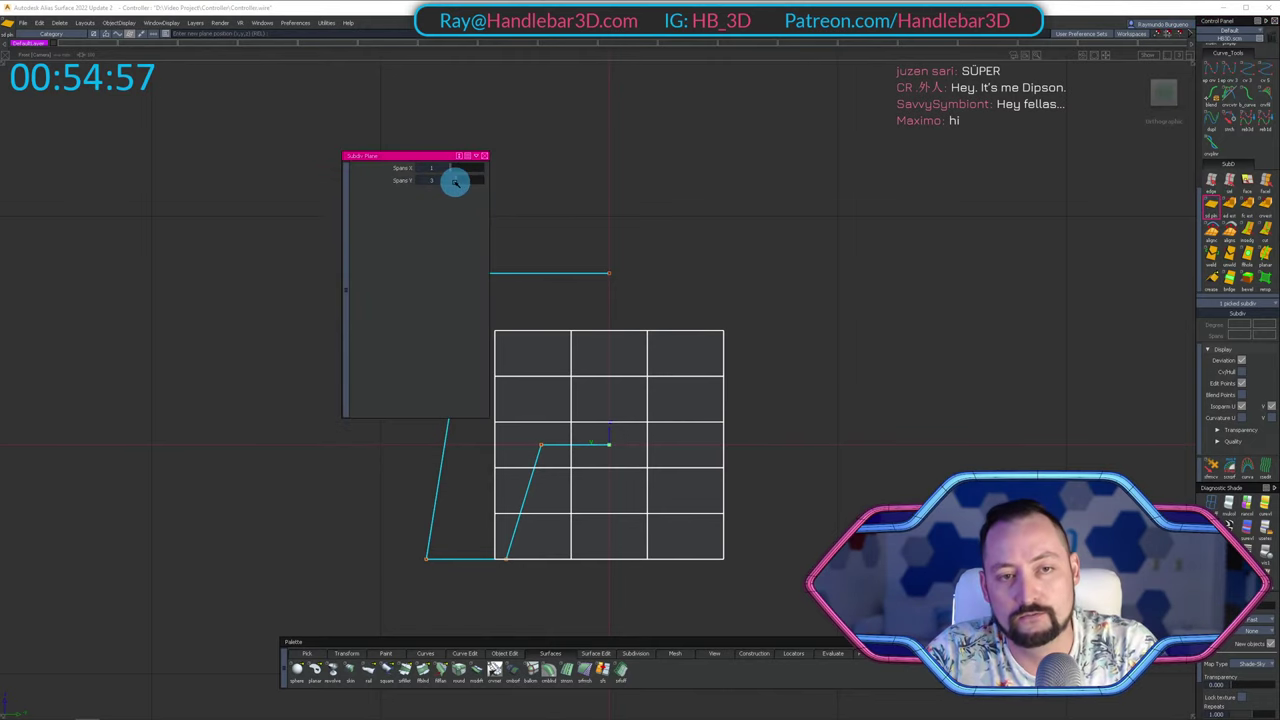
pyautogui.keyDown('alt'); pyautogui.keyDown('shift'); pyautogui.moveTo(781, 238); pyautogui.dragTo(791, 208, button='middle'); pyautogui.keyUp('shift'); pyautogui.keyUp('alt')
pyautogui.moveTo(850, 224); pyautogui.dragTo(855, 204)
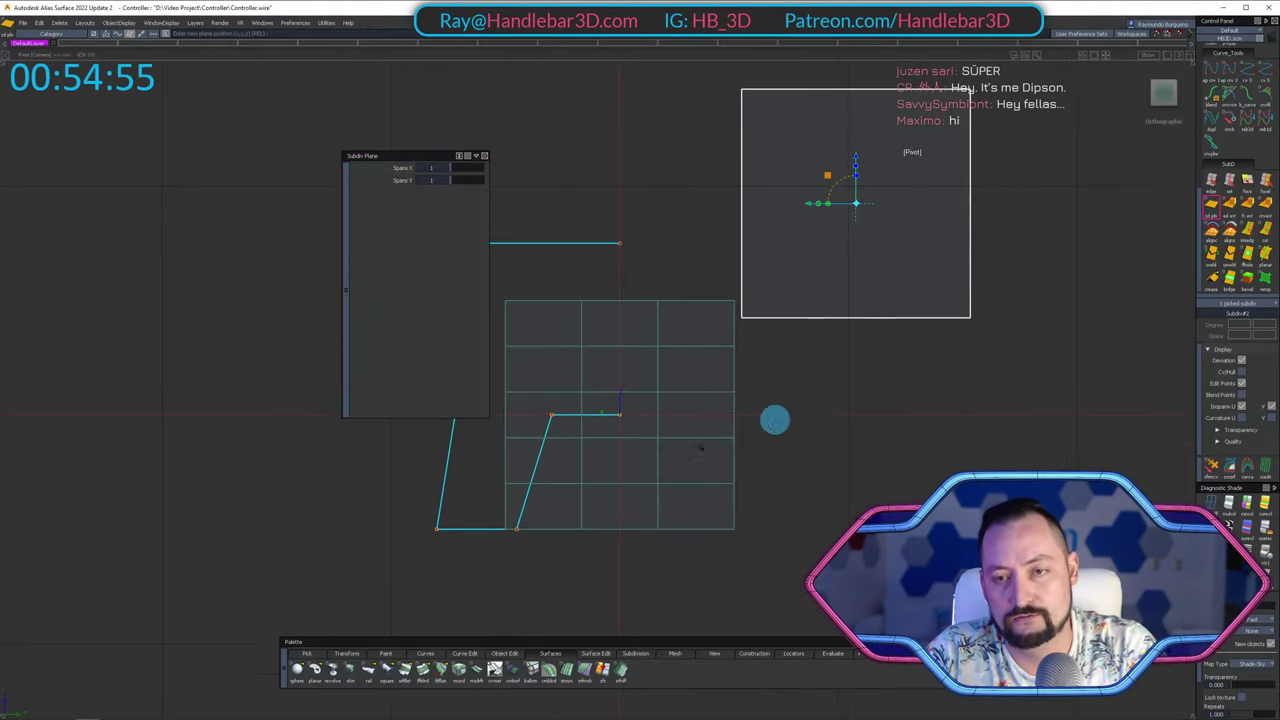
# Delete the multi-span subdivision plane at the origin.
pyautogui.keyDown('ctrl'); pyautogui.keyDown('shift'); pyautogui.moveTo(698, 207); pyautogui.dragTo(657, 325); pyautogui.keyUp('shift'); pyautogui.keyUp('ctrl')
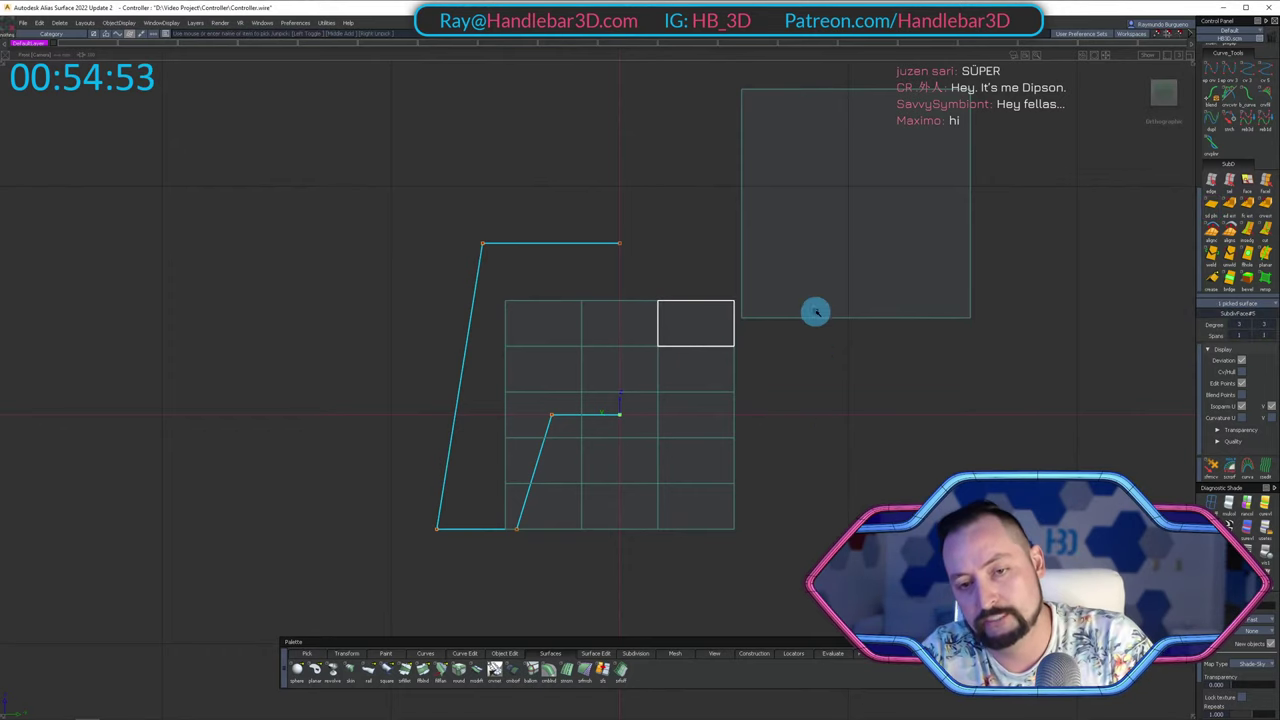
pyautogui.click(690, 365)
pyautogui.press('Delete')
# Select the single-span subdivision plane and move it so that it is centred on the origin.
pyautogui.moveTo(668, 164); pyautogui.dragTo(863, 271)
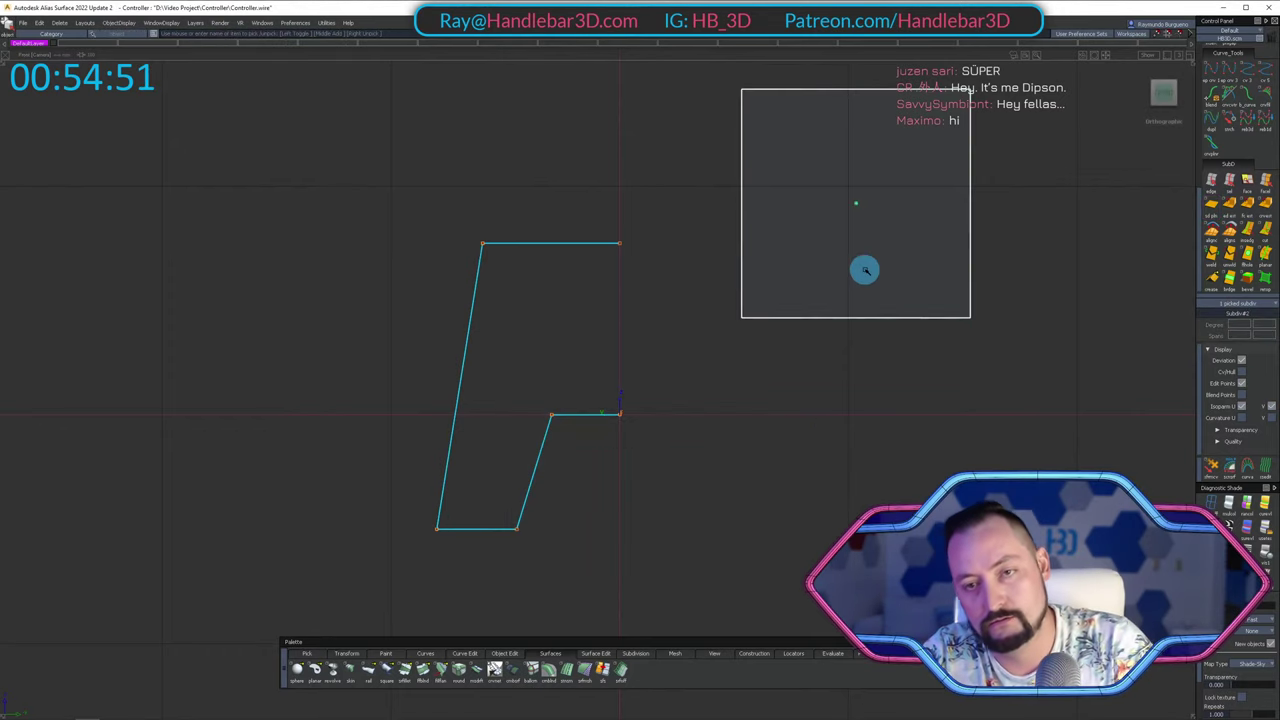
pyautogui.keyDown('ctrl'); pyautogui.keyDown('shift'); pyautogui.moveTo(863, 271); pyautogui.dragTo(860, 249, button='middle'); pyautogui.keyUp('shift'); pyautogui.keyUp('ctrl')
pyautogui.moveTo(860, 249)
pyautogui.keyDown('alt'); pyautogui.mouseDown()
pyautogui.moveTo(476, 450)
pyautogui.moveTo(686, 431)
pyautogui.moveTo(735, 478)
pyautogui.mouseUp(); pyautogui.keyUp('alt')
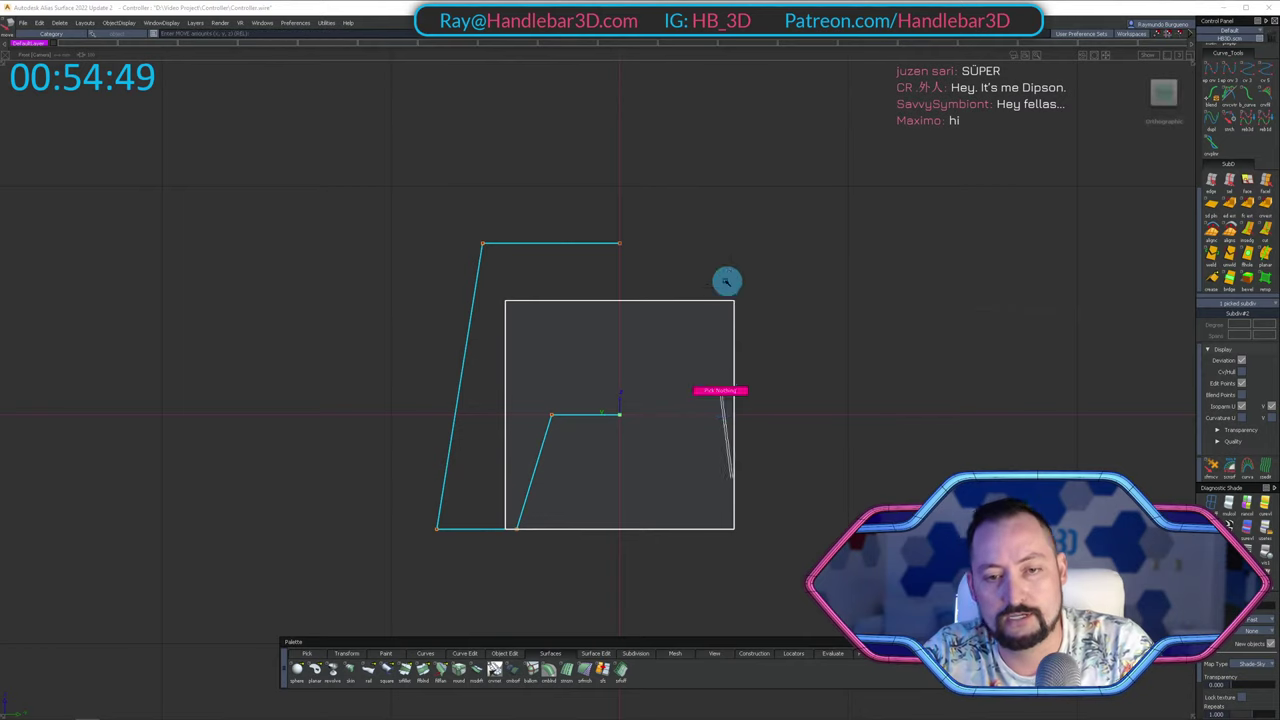
# Show the control vertices of the subdivision plane and clear the selection.
pyautogui.moveTo(721, 284); pyautogui.dragTo(851, 409)
pyautogui.keyDown('ctrl'); pyautogui.keyDown('shift'); pyautogui.moveTo(858, 403); pyautogui.dragTo(823, 235, button='right'); pyautogui.keyUp('shift'); pyautogui.keyUp('ctrl')
pyautogui.keyDown('alt'); pyautogui.keyDown('shift'); pyautogui.moveTo(831, 394); pyautogui.dragTo(867, 304, button='middle'); pyautogui.keyUp('shift'); pyautogui.keyUp('alt')
pyautogui.keyDown('ctrl'); pyautogui.keyDown('shift'); pyautogui.moveTo(737, 226); pyautogui.dragTo(814, 257); pyautogui.keyUp('shift'); pyautogui.keyUp('ctrl')
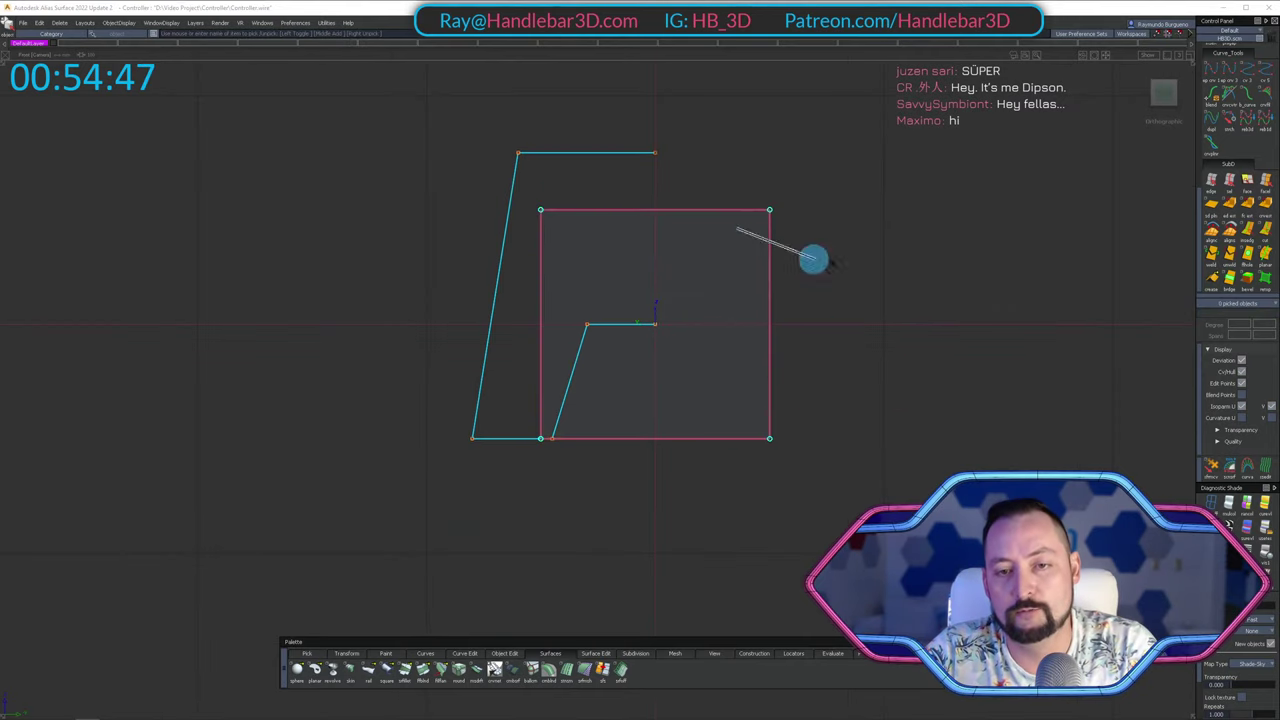
# Move the plane's two right-hand control vertices onto the vertical centre line and deselect them.
pyautogui.moveTo(749, 165); pyautogui.dragTo(850, 515)
pyautogui.keyDown('ctrl'); pyautogui.keyDown('shift'); pyautogui.moveTo(840, 387); pyautogui.dragTo(837, 365, button='middle'); pyautogui.keyUp('shift'); pyautogui.keyUp('ctrl')
pyautogui.keyDown('alt'); pyautogui.moveTo(718, 383); pyautogui.dragTo(651, 383, button='middle'); pyautogui.keyUp('alt')
pyautogui.keyDown('alt'); pyautogui.keyDown('shift'); pyautogui.moveTo(655, 434); pyautogui.dragTo(700, 507, button='middle'); pyautogui.keyUp('shift'); pyautogui.keyUp('alt')
pyautogui.keyDown('ctrl'); pyautogui.keyDown('shift'); pyautogui.moveTo(700, 509); pyautogui.dragTo(683, 337); pyautogui.keyUp('shift'); pyautogui.keyUp('ctrl')
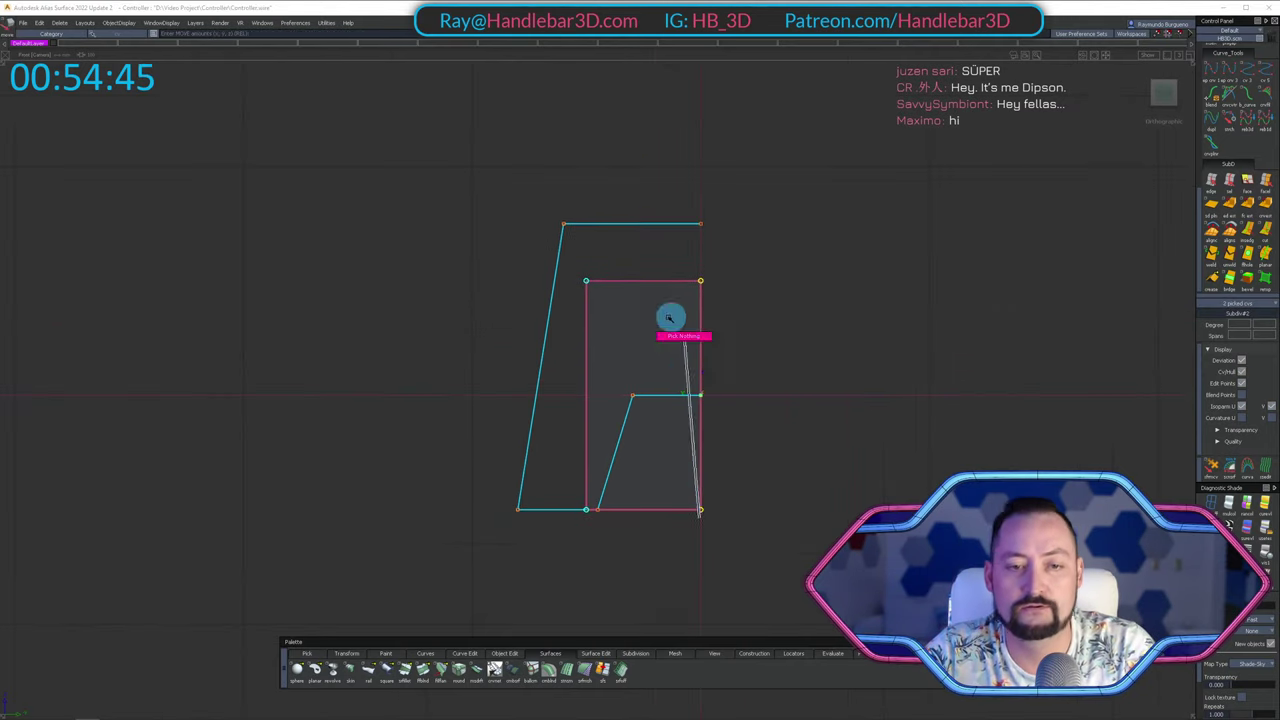
# Raise the plane's two upper control vertices to the level of the profile's top curve and deselect them.
pyautogui.keyDown('alt'); pyautogui.keyDown('shift'); pyautogui.moveTo(632, 373); pyautogui.dragTo(677, 291, button='middle'); pyautogui.keyUp('shift'); pyautogui.keyUp('alt')
pyautogui.keyDown('ctrl'); pyautogui.keyDown('shift'); pyautogui.moveTo(601, 194); pyautogui.dragTo(735, 214); pyautogui.keyUp('shift'); pyautogui.keyUp('ctrl')
pyautogui.keyDown('alt'); pyautogui.keyDown('shift'); pyautogui.moveTo(749, 223); pyautogui.dragTo(753, 337, button='middle'); pyautogui.keyUp('shift'); pyautogui.keyUp('alt')
pyautogui.keyDown('ctrl'); pyautogui.keyDown('shift'); pyautogui.moveTo(786, 357); pyautogui.dragTo(789, 285); pyautogui.keyUp('shift'); pyautogui.keyUp('ctrl')
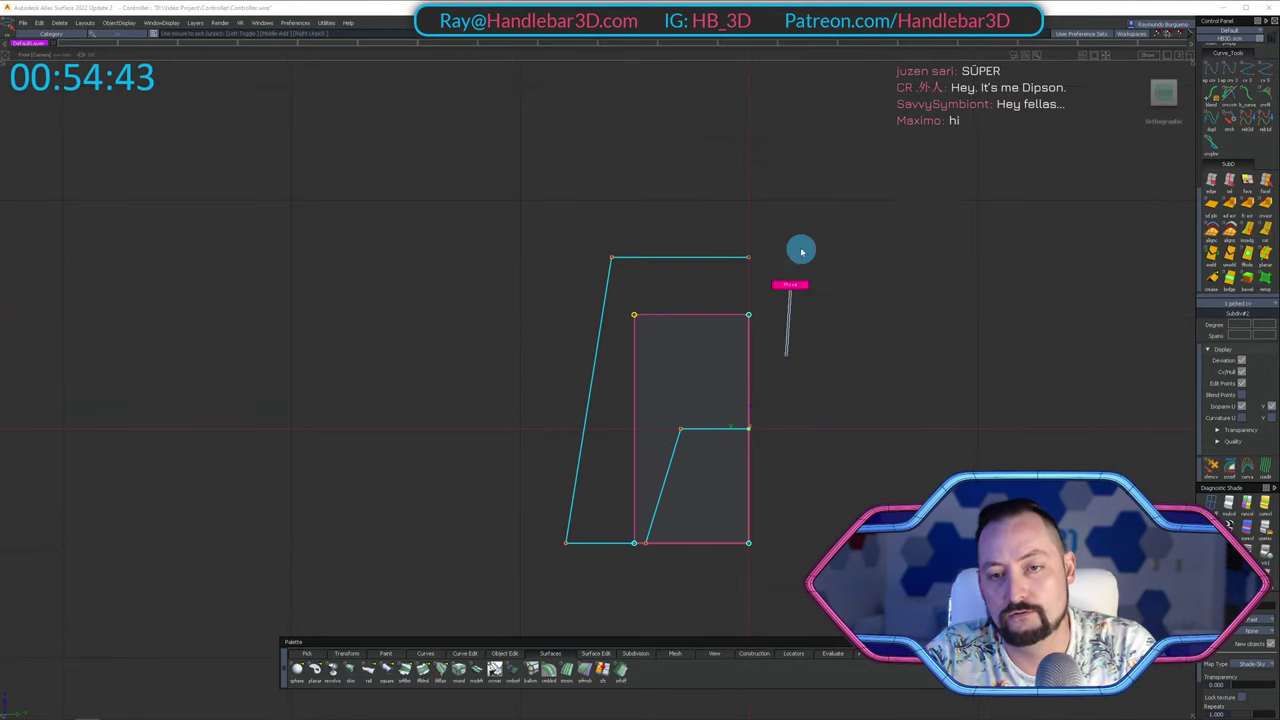
pyautogui.keyDown('ctrl'); pyautogui.keyDown('shift'); pyautogui.moveTo(648, 290); pyautogui.dragTo(723, 314); pyautogui.keyUp('shift'); pyautogui.keyUp('ctrl')
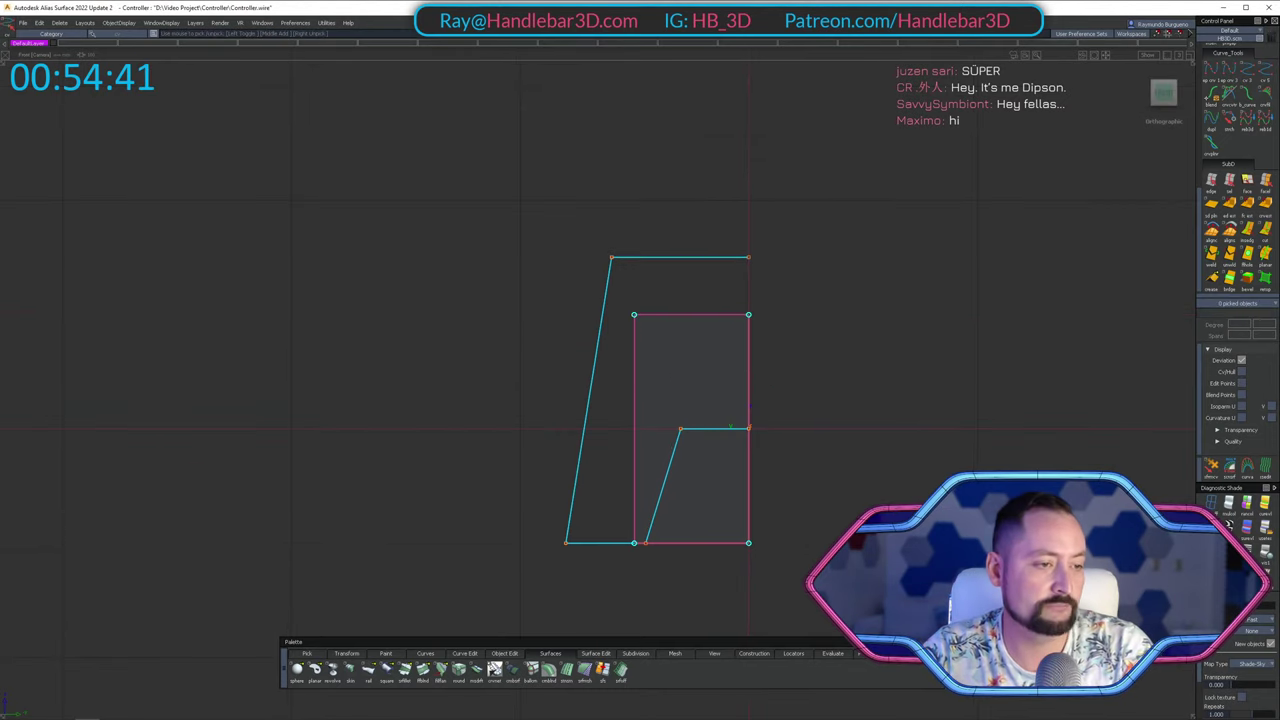
pyautogui.keyDown('ctrl'); pyautogui.keyDown('shift'); pyautogui.doubleClick(708, 314); pyautogui.keyUp('shift'); pyautogui.keyUp('ctrl')
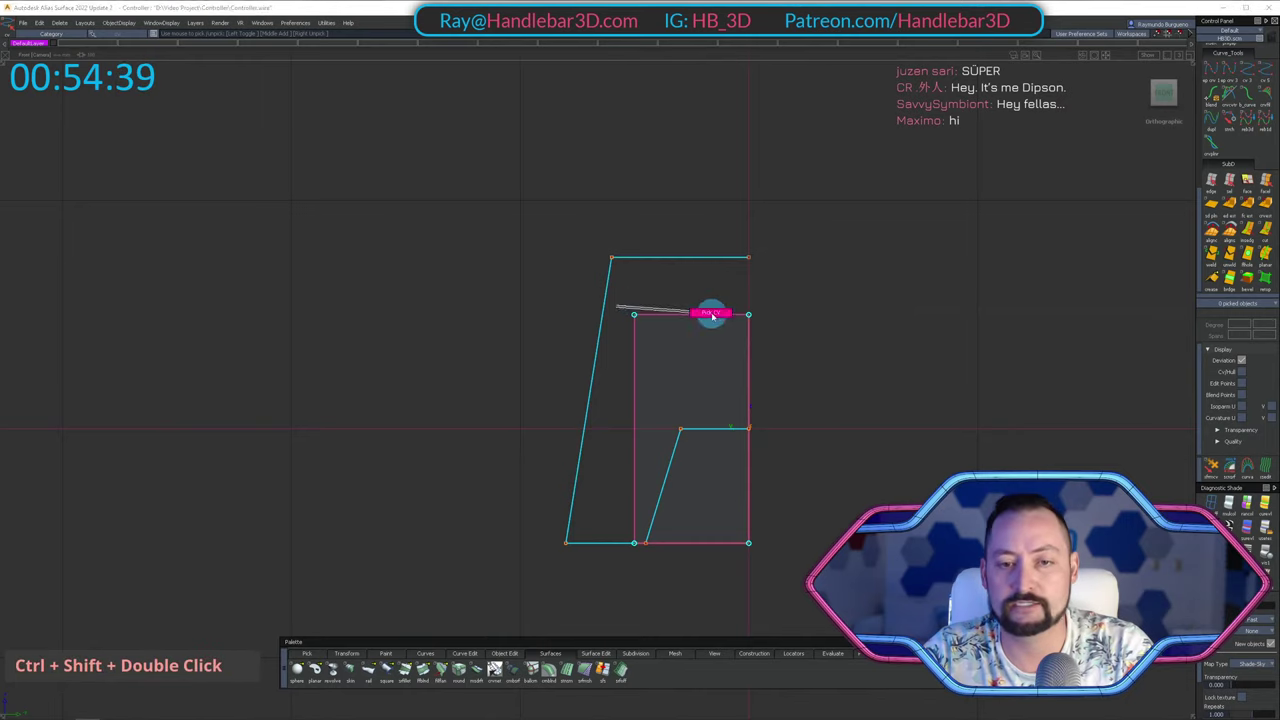
pyautogui.keyDown('ctrl'); pyautogui.moveTo(791, 377); pyautogui.dragTo(786, 243, button='right'); pyautogui.keyUp('ctrl')
pyautogui.keyDown('ctrl'); pyautogui.keyDown('shift'); pyautogui.moveTo(771, 371); pyautogui.dragTo(786, 205); pyautogui.keyUp('shift'); pyautogui.keyUp('ctrl')
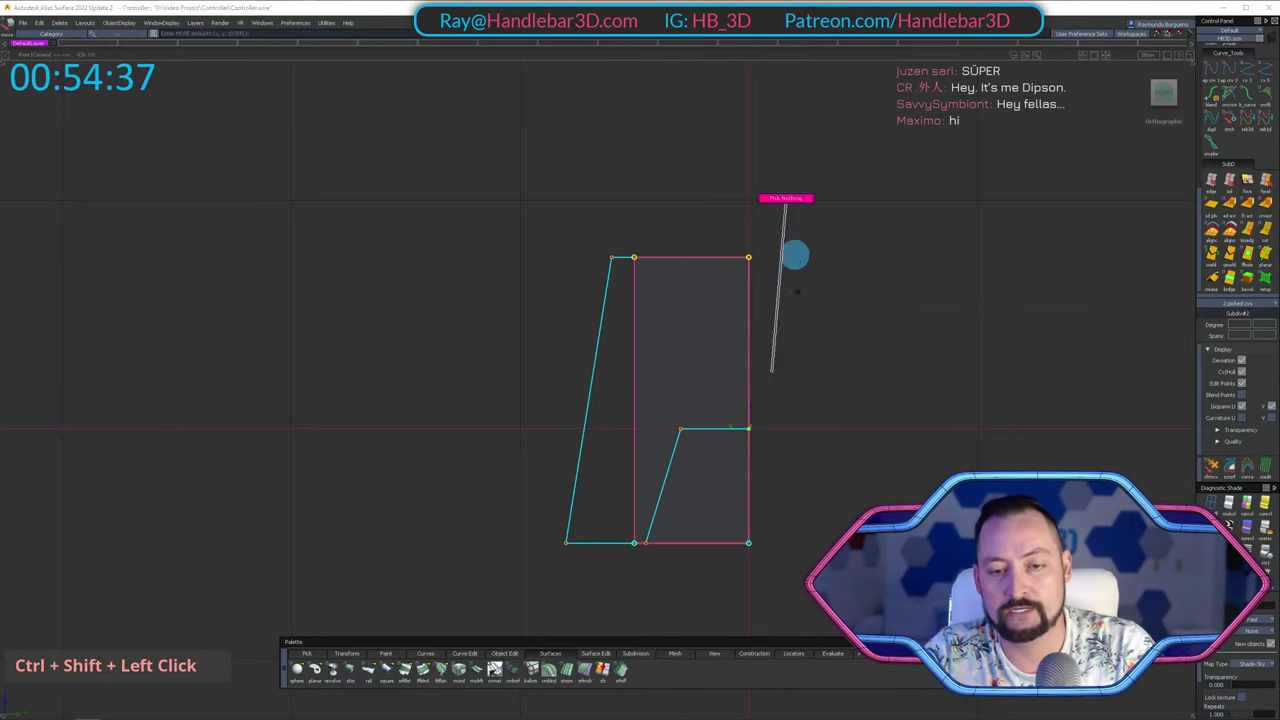
pyautogui.keyDown('alt'); pyautogui.keyDown('shift'); pyautogui.moveTo(800, 430); pyautogui.dragTo(806, 325, button='middle'); pyautogui.keyUp('shift'); pyautogui.keyUp('alt')
pyautogui.keyDown('ctrl'); pyautogui.keyDown('shift'); pyautogui.moveTo(806, 351); pyautogui.dragTo(794, 222); pyautogui.keyUp('shift'); pyautogui.keyUp('ctrl')
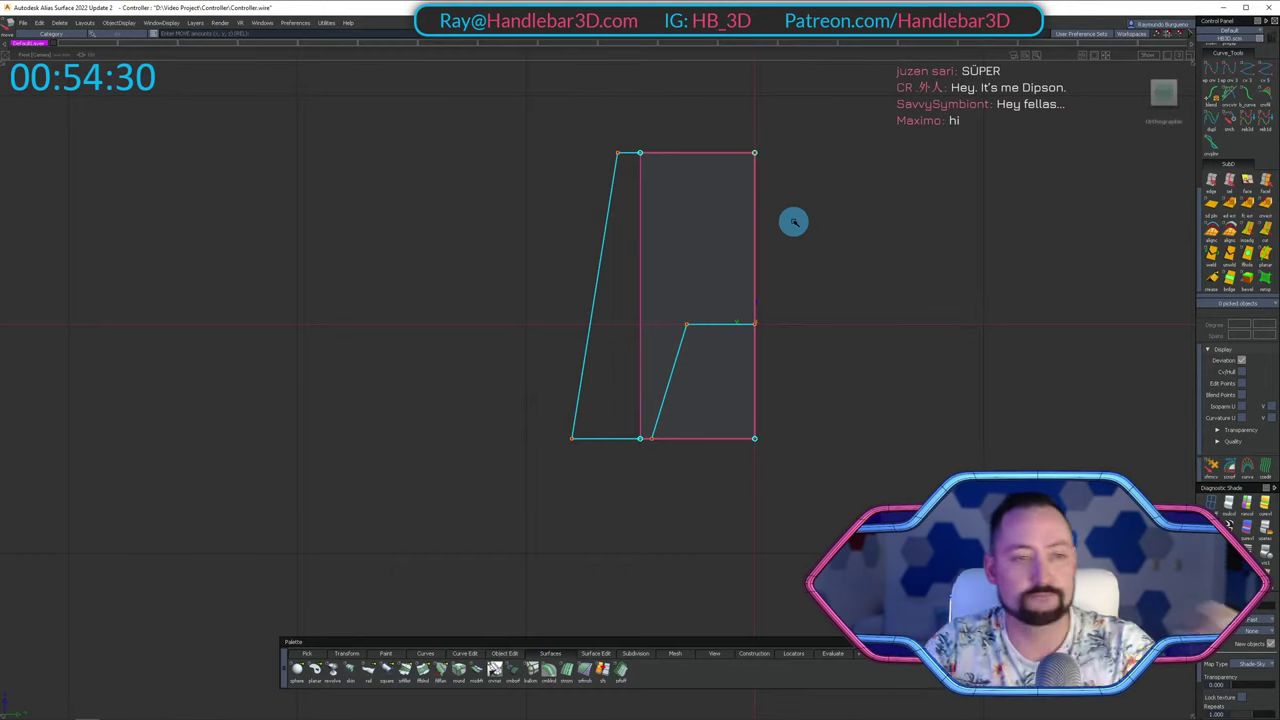
pyautogui.keyDown('ctrl'); pyautogui.keyDown('shift'); pyautogui.click(789, 212); pyautogui.keyUp('shift'); pyautogui.keyUp('ctrl')
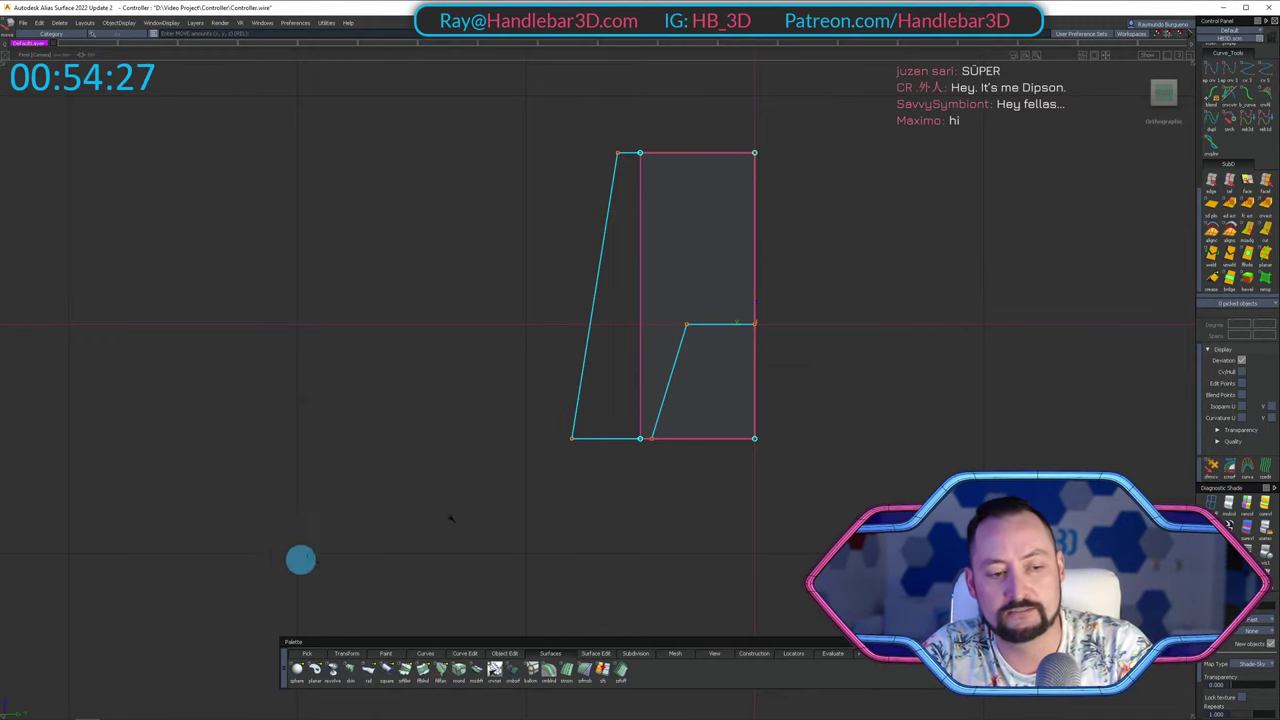
# Try snapping the plane's lower-left control vertex to the profile's lower-left corner, and undo the move.
pyautogui.moveTo(912, 340)
pyautogui.keyDown('alt'); pyautogui.keyDown('shift'); pyautogui.mouseDown()
pyautogui.moveTo(740, 313)
pyautogui.moveTo(908, 322)
pyautogui.mouseUp(); pyautogui.keyUp('shift'); pyautogui.keyUp('alt')
pyautogui.keyDown('alt'); pyautogui.keyDown('shift'); pyautogui.click(1169, 90); pyautogui.keyUp('shift'); pyautogui.keyUp('alt')
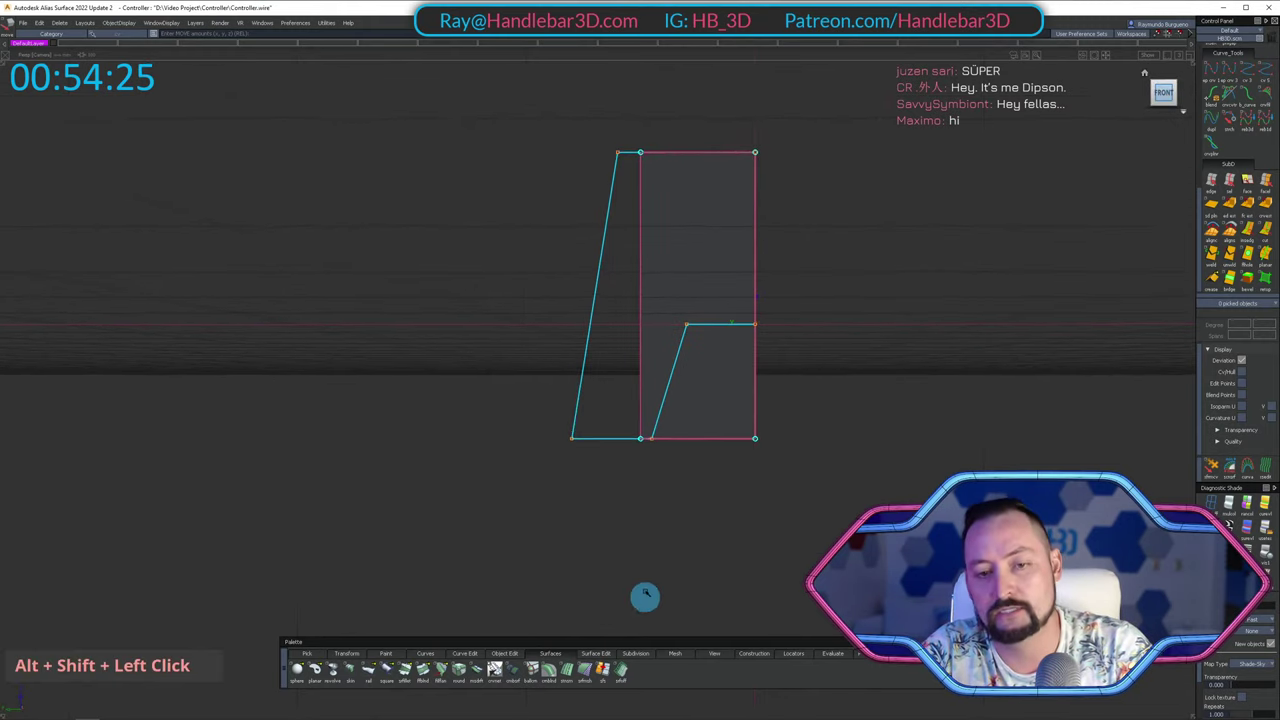
pyautogui.keyDown('ctrl'); pyautogui.keyDown('shift'); pyautogui.moveTo(583, 419); pyautogui.dragTo(637, 421); pyautogui.keyUp('shift'); pyautogui.keyUp('ctrl')
pyautogui.click(641, 438)
pyautogui.scroll(1, 643, 456)
pyautogui.keyDown('ctrl'); pyautogui.keyDown('shift'); pyautogui.moveTo(645, 457); pyautogui.dragTo(622, 468, button='middle'); pyautogui.keyUp('shift'); pyautogui.keyUp('ctrl')
pyautogui.keyDown('ctrl'); pyautogui.middleClick(575, 438); pyautogui.keyUp('ctrl')
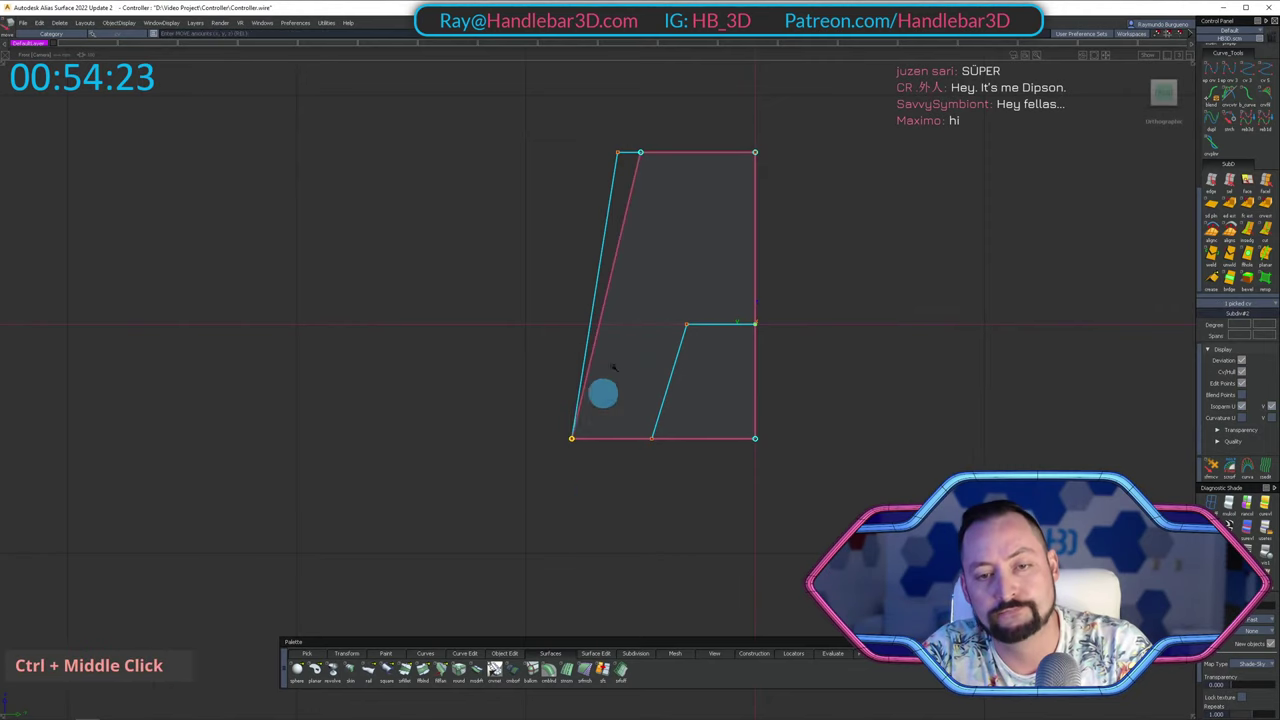
pyautogui.keyDown('alt'); pyautogui.keyDown('shift'); pyautogui.moveTo(649, 322); pyautogui.dragTo(637, 411, button='middle'); pyautogui.keyUp('shift'); pyautogui.keyUp('alt')
pyautogui.moveTo(637, 411)
pyautogui.keyDown('ctrl'); pyautogui.keyDown('shift'); pyautogui.mouseDown()
pyautogui.moveTo(622, 268)
pyautogui.moveTo(646, 261)
pyautogui.mouseUp(); pyautogui.keyUp('shift'); pyautogui.keyUp('ctrl')
pyautogui.keyDown('ctrl'); pyautogui.keyDown('shift'); pyautogui.moveTo(664, 374); pyautogui.dragTo(654, 243); pyautogui.keyUp('shift'); pyautogui.keyUp('ctrl')
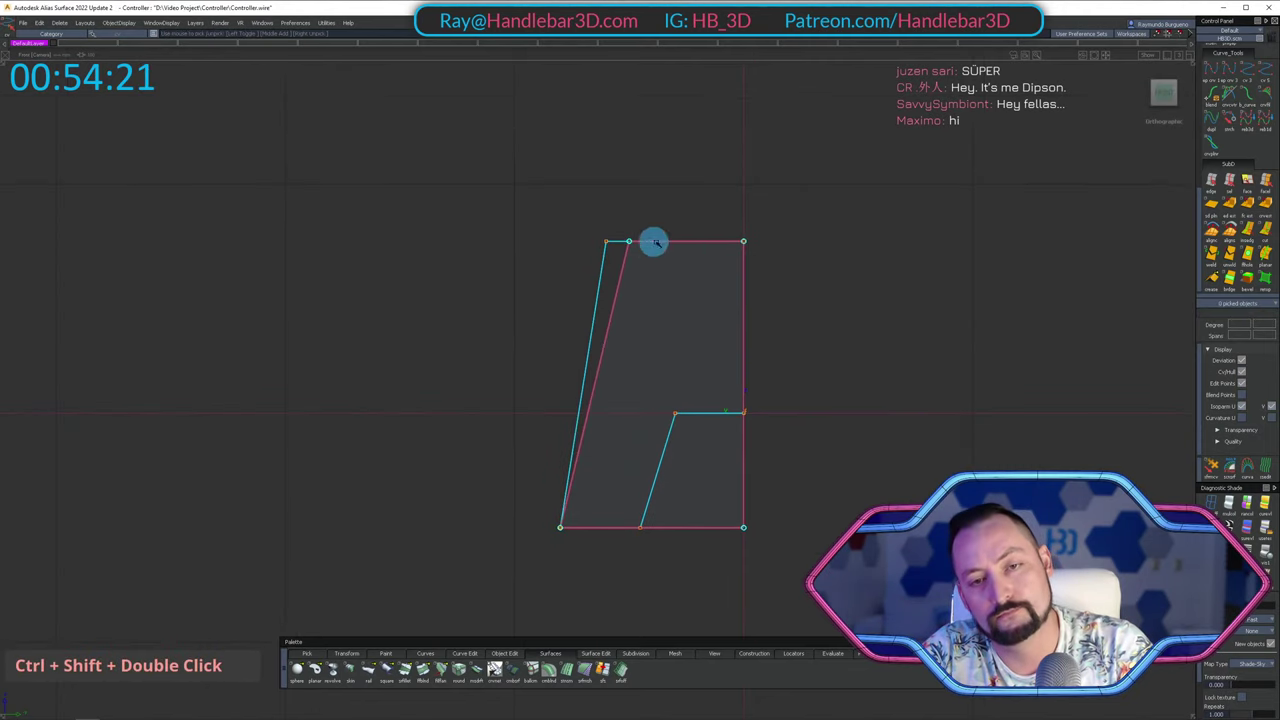
pyautogui.hotkey('ctrl', 'z')
# Move the plane's two lower control vertices up to the short horizontal profile curve at the origin.
pyautogui.keyDown('alt'); pyautogui.keyDown('shift'); pyautogui.moveTo(662, 314); pyautogui.dragTo(610, 294, button='middle'); pyautogui.keyUp('shift'); pyautogui.keyUp('alt')
pyautogui.moveTo(610, 292)
pyautogui.keyDown('ctrl'); pyautogui.keyDown('shift'); pyautogui.mouseDown()
pyautogui.moveTo(607, 238)
pyautogui.moveTo(581, 562)
pyautogui.mouseUp(); pyautogui.keyUp('shift'); pyautogui.keyUp('ctrl')
pyautogui.keyDown('ctrl'); pyautogui.keyDown('shift'); pyautogui.moveTo(573, 566); pyautogui.dragTo(588, 556, button='middle'); pyautogui.keyUp('shift'); pyautogui.keyUp('ctrl')
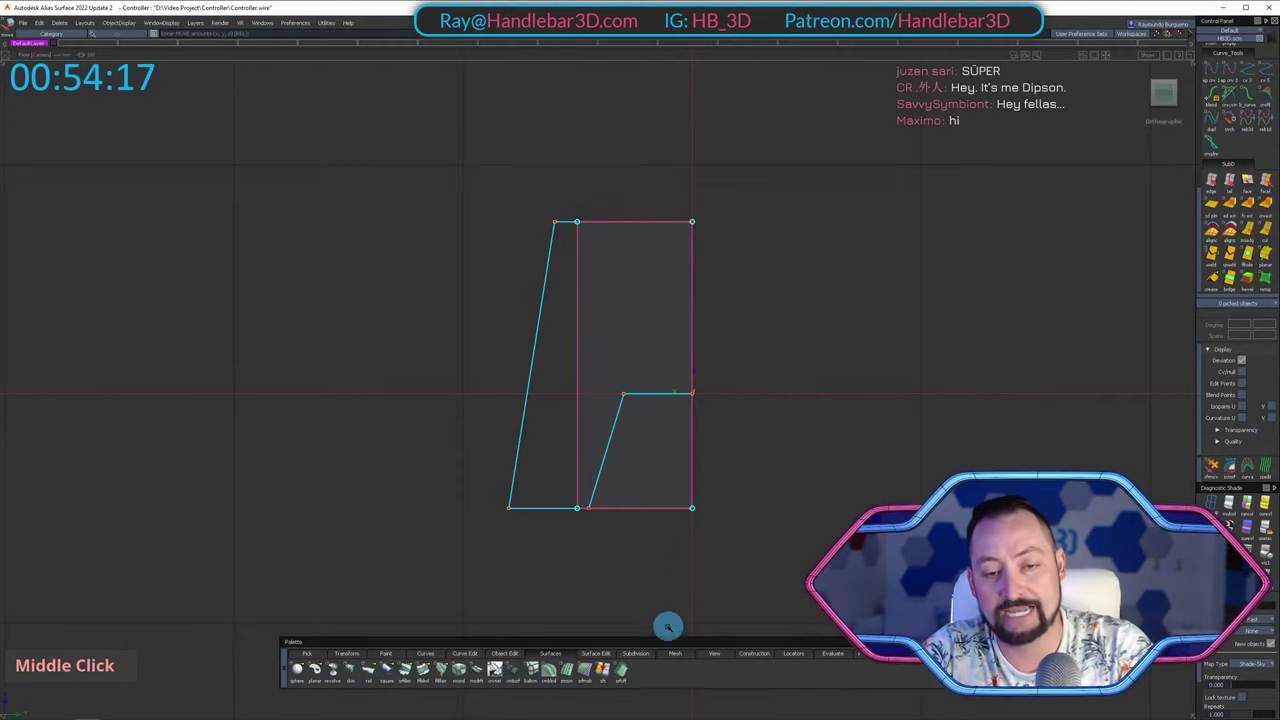
pyautogui.keyDown('ctrl'); pyautogui.keyDown('shift'); pyautogui.doubleClick(574, 514); pyautogui.keyUp('shift'); pyautogui.keyUp('ctrl')
pyautogui.keyDown('shift'); pyautogui.moveTo(673, 481); pyautogui.dragTo(757, 549); pyautogui.keyUp('shift')
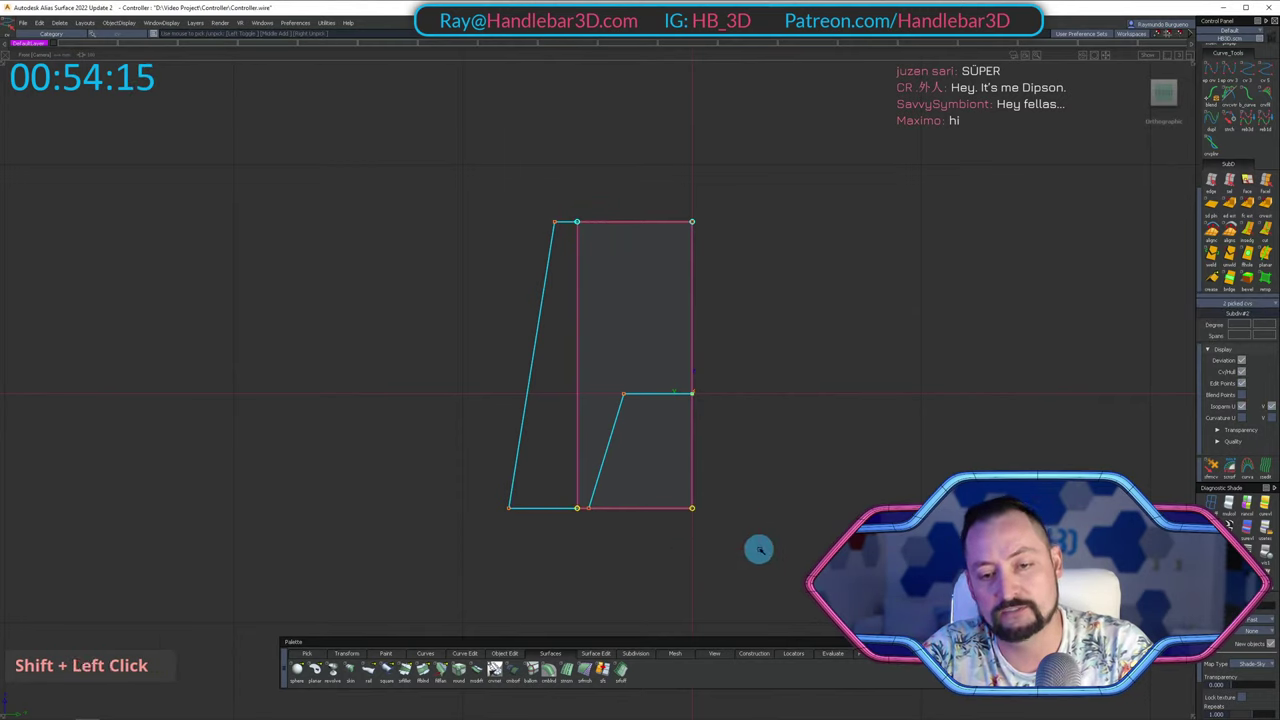
pyautogui.keyDown('ctrl'); pyautogui.keyDown('shift'); pyautogui.moveTo(757, 549); pyautogui.dragTo(764, 530, button='middle'); pyautogui.keyUp('shift'); pyautogui.keyUp('ctrl')
pyautogui.moveTo(752, 421); pyautogui.dragTo(739, 390, button='right')
# Move the plane's two left control vertices into line with the profile's inner corner and deselect them.
pyautogui.keyDown('alt'); pyautogui.keyDown('shift'); pyautogui.moveTo(721, 406); pyautogui.dragTo(768, 417, button='middle'); pyautogui.keyUp('shift'); pyautogui.keyUp('alt')
pyautogui.keyDown('ctrl'); pyautogui.keyDown('shift'); pyautogui.moveTo(590, 240); pyautogui.dragTo(616, 232); pyautogui.keyUp('shift'); pyautogui.keyUp('ctrl')
pyautogui.keyDown('ctrl'); pyautogui.keyDown('shift'); pyautogui.moveTo(652, 395); pyautogui.dragTo(652, 343, button='middle'); pyautogui.keyUp('shift'); pyautogui.keyUp('ctrl')
pyautogui.keyDown('ctrl'); pyautogui.middleClick(678, 384); pyautogui.keyUp('ctrl')
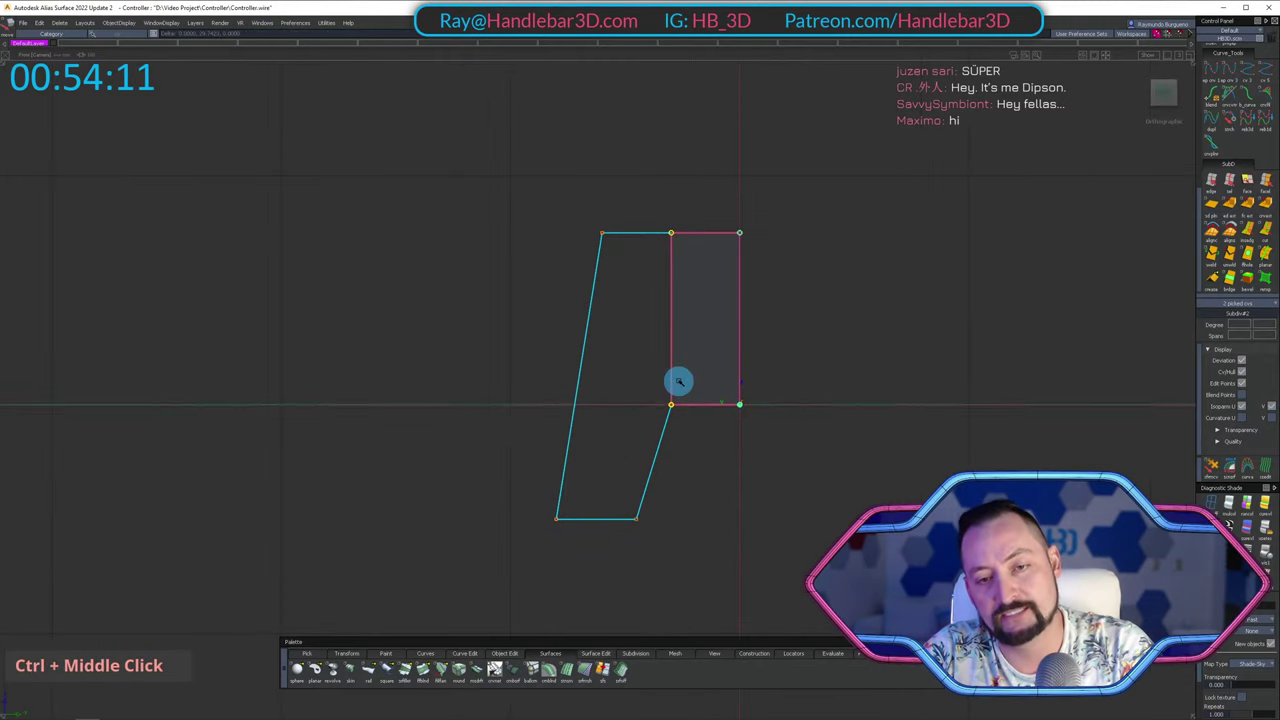
pyautogui.keyDown('ctrl'); pyautogui.keyDown('shift'); pyautogui.moveTo(805, 392); pyautogui.dragTo(806, 240); pyautogui.keyUp('shift'); pyautogui.keyUp('ctrl')
# Create a new layer, assign the subdivision plane to it, and clear the selection.
pyautogui.keyDown('alt'); pyautogui.keyDown('shift'); pyautogui.moveTo(806, 221); pyautogui.dragTo(714, 249, button='right'); pyautogui.keyUp('shift'); pyautogui.keyUp('alt')
pyautogui.keyDown('alt'); pyautogui.keyDown('shift'); pyautogui.moveTo(714, 249); pyautogui.dragTo(806, 240, button='middle'); pyautogui.keyUp('shift'); pyautogui.keyUp('alt')
pyautogui.moveTo(806, 240)
pyautogui.keyDown('alt'); pyautogui.keyDown('shift'); pyautogui.mouseDown()
pyautogui.moveTo(275, 292)
pyautogui.moveTo(794, 177)
pyautogui.moveTo(896, 118)
pyautogui.mouseUp(); pyautogui.keyUp('shift'); pyautogui.keyUp('alt')
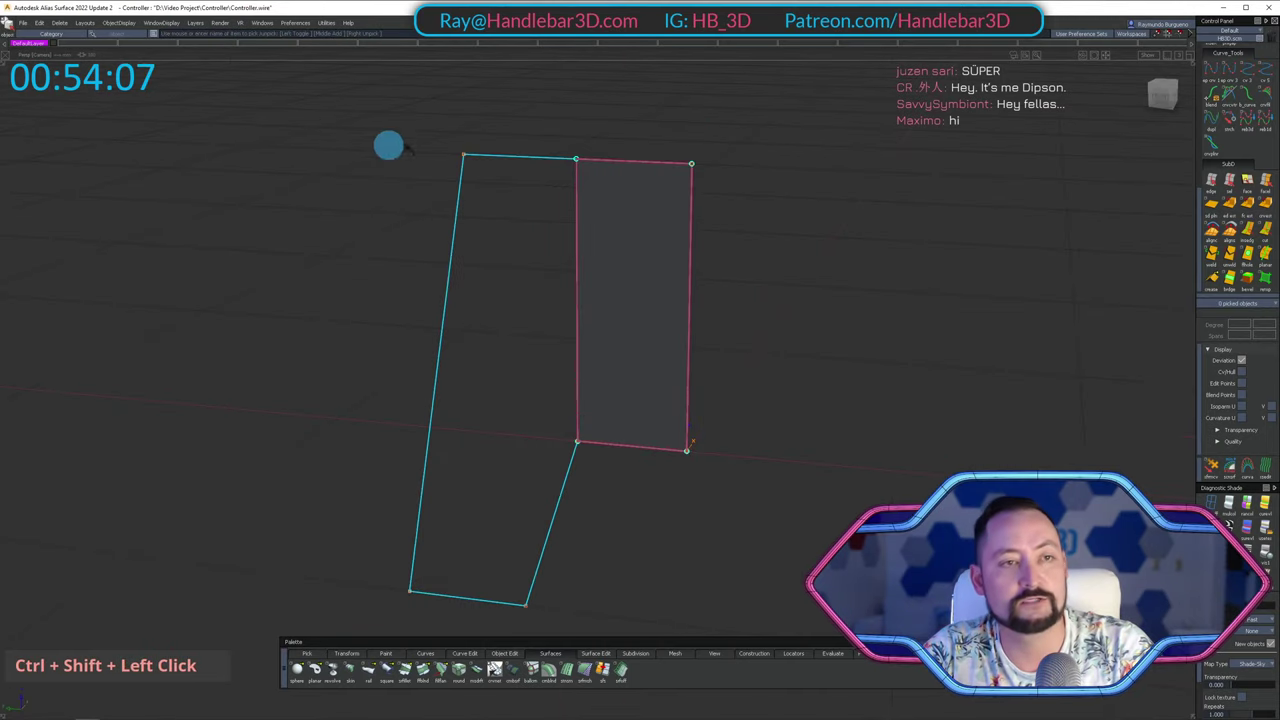
pyautogui.keyDown('alt'); pyautogui.keyDown('shift'); pyautogui.moveTo(690, 125); pyautogui.dragTo(720, 222); pyautogui.keyUp('shift'); pyautogui.keyUp('alt')
pyautogui.keyDown('ctrl'); pyautogui.keyDown('shift'); pyautogui.moveTo(720, 222); pyautogui.dragTo(898, 130); pyautogui.keyUp('shift'); pyautogui.keyUp('ctrl')
pyautogui.click(220, 20)
pyautogui.click(200, 37)
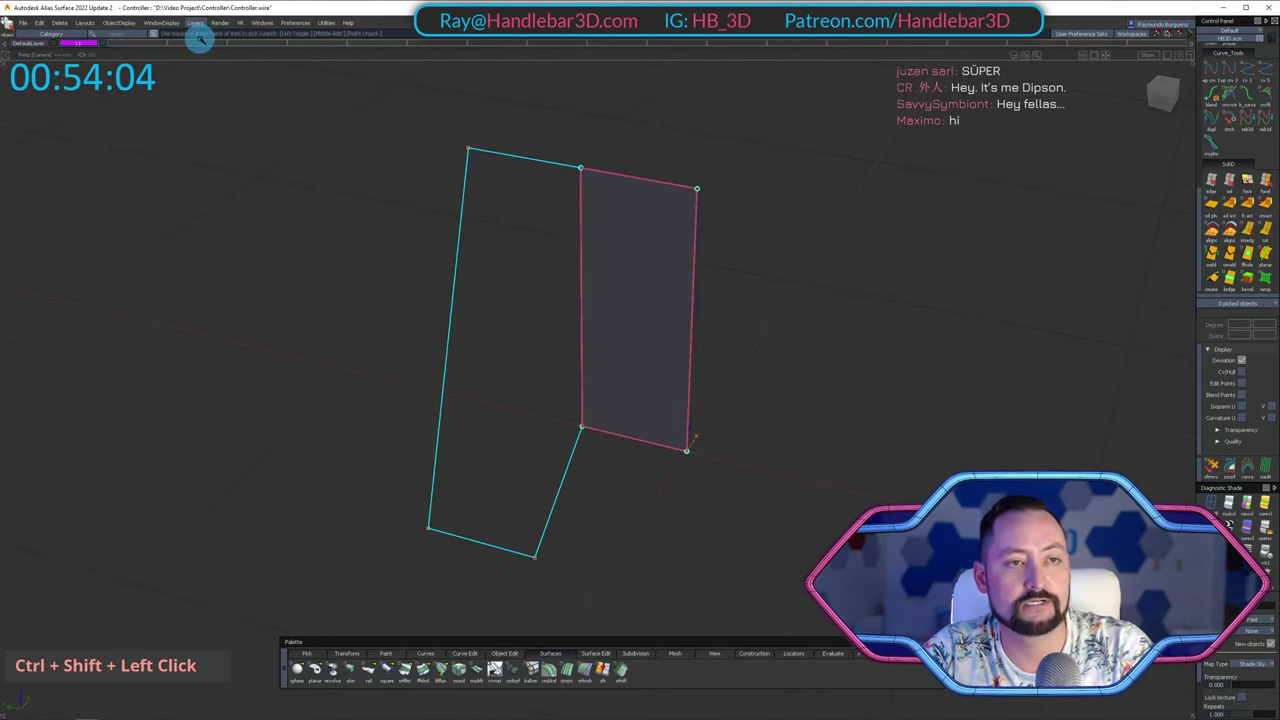
pyautogui.keyDown('ctrl'); pyautogui.keyDown('shift'); pyautogui.click(654, 191); pyautogui.keyUp('shift'); pyautogui.keyUp('ctrl')
pyautogui.moveTo(79, 42); pyautogui.dragTo(85, 51, button='right')
pyautogui.keyDown('ctrl'); pyautogui.keyDown('shift'); pyautogui.moveTo(664, 367); pyautogui.dragTo(675, 297); pyautogui.keyUp('shift'); pyautogui.keyUp('ctrl')
pyautogui.keyDown('ctrl'); pyautogui.keyDown('shift'); pyautogui.doubleClick(674, 300); pyautogui.keyUp('shift'); pyautogui.keyUp('ctrl')
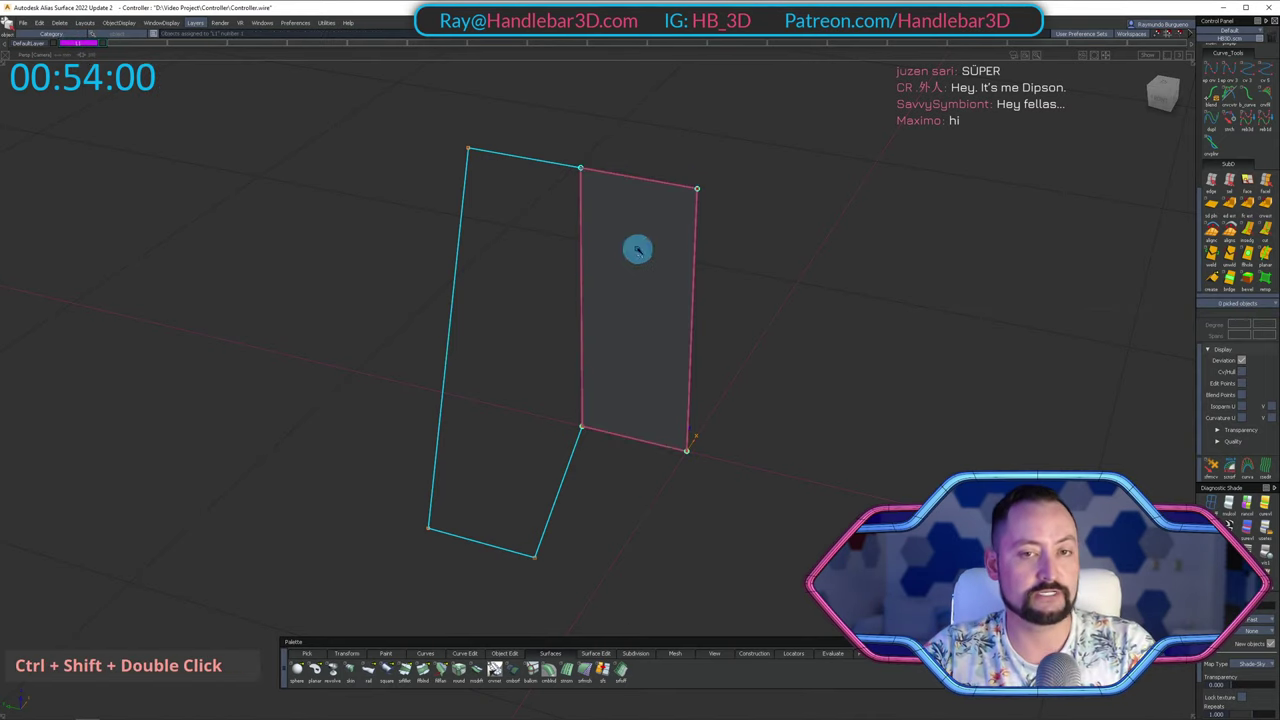
# Save the model under the new file name Controller1.wire.
pyautogui.click(22, 22)
pyautogui.moveTo(100, 58)
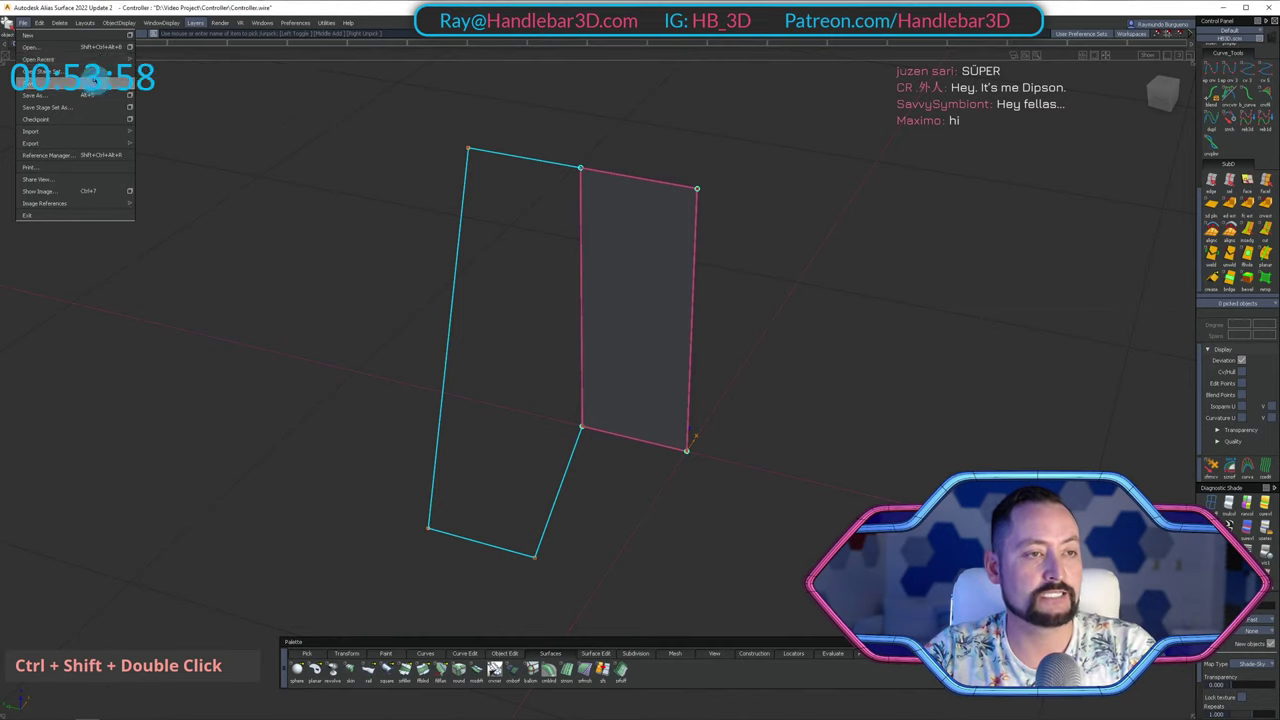
pyautogui.click(95, 95)
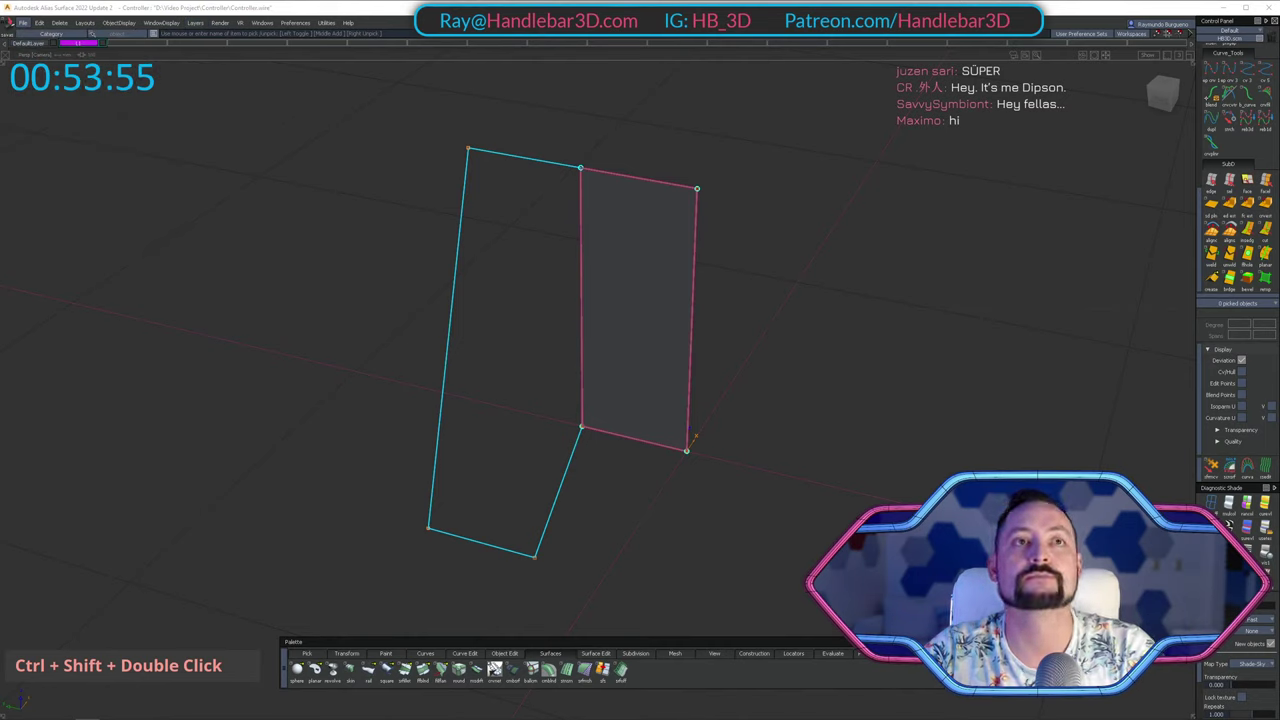
pyautogui.press('1')
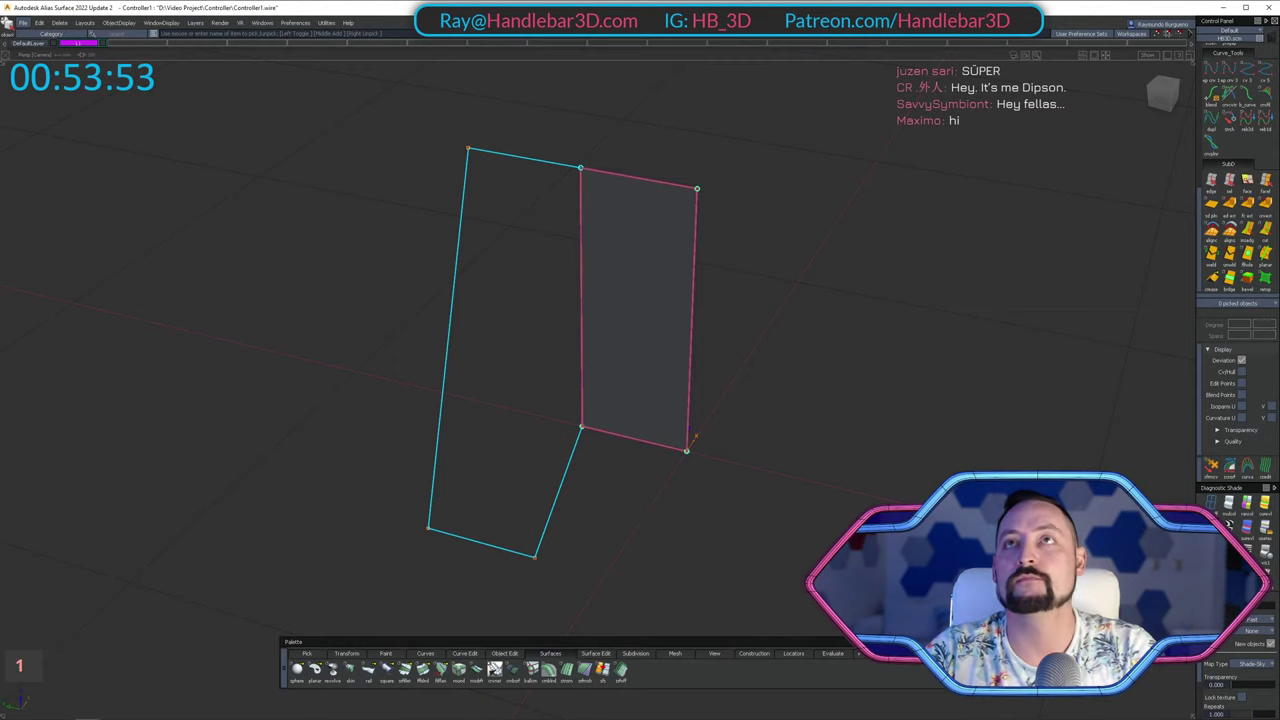
# Switch to the front view and extrude the plane's left edge outward as far as the profile's upper outer corner.
pyautogui.keyDown('alt'); pyautogui.keyDown('shift'); pyautogui.moveTo(778, 64); pyautogui.dragTo(491, 209, button='middle'); pyautogui.keyUp('shift'); pyautogui.keyUp('alt')
pyautogui.keyDown('alt'); pyautogui.keyDown('shift'); pyautogui.scroll(2, 500, 250); pyautogui.keyUp('shift'); pyautogui.keyUp('alt')
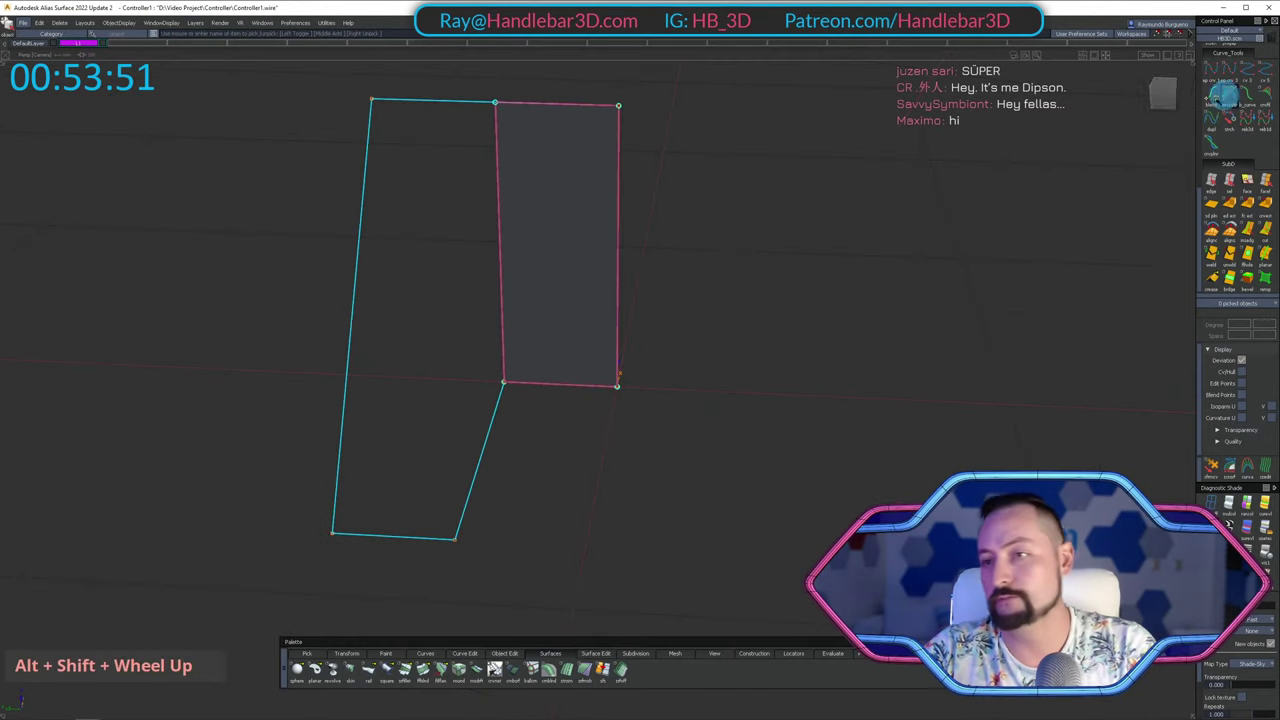
pyautogui.click(1175, 104)
pyautogui.click(1163, 95)
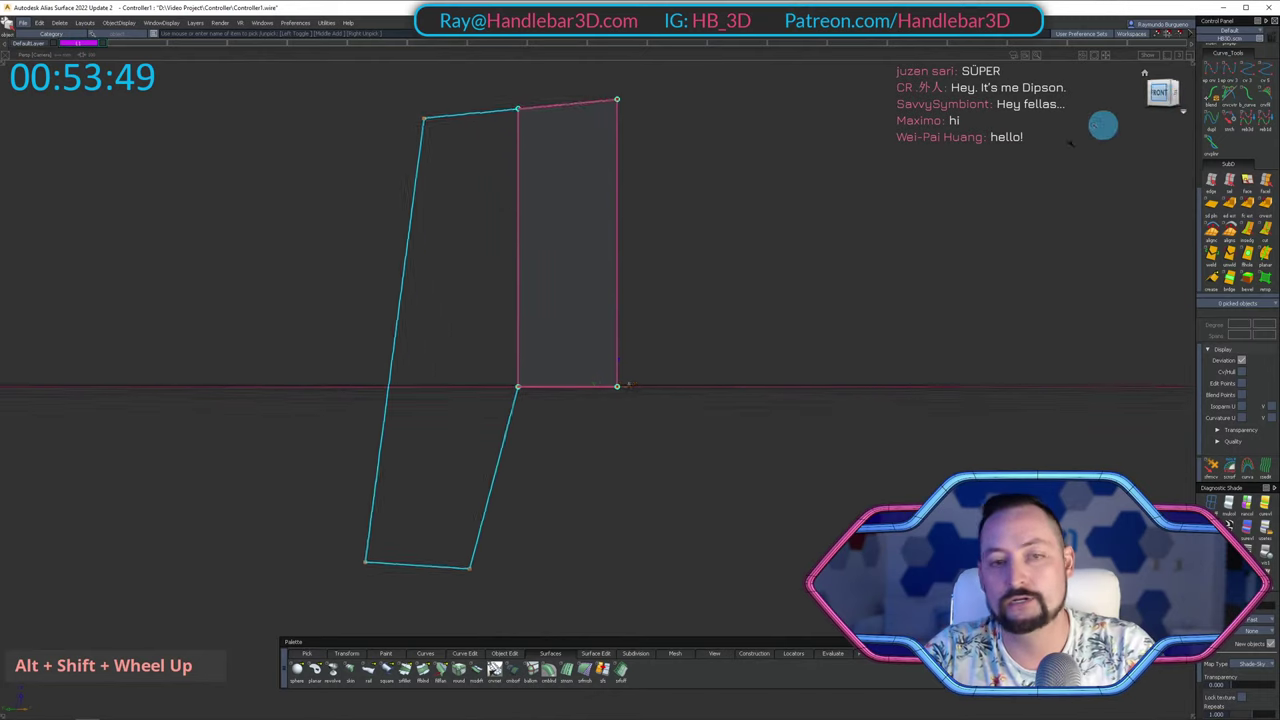
pyautogui.moveTo(737, 184)
pyautogui.keyDown('alt'); pyautogui.keyDown('shift'); pyautogui.mouseDown(button='middle')
pyautogui.moveTo(887, 267)
pyautogui.moveTo(760, 276)
pyautogui.moveTo(843, 243)
pyautogui.moveTo(746, 229)
pyautogui.moveTo(728, 207)
pyautogui.mouseUp(button='middle'); pyautogui.keyUp('shift'); pyautogui.keyUp('alt')
pyautogui.keyDown('ctrl'); pyautogui.keyDown('shift'); pyautogui.click(1210, 203); pyautogui.keyUp('shift'); pyautogui.keyUp('ctrl')
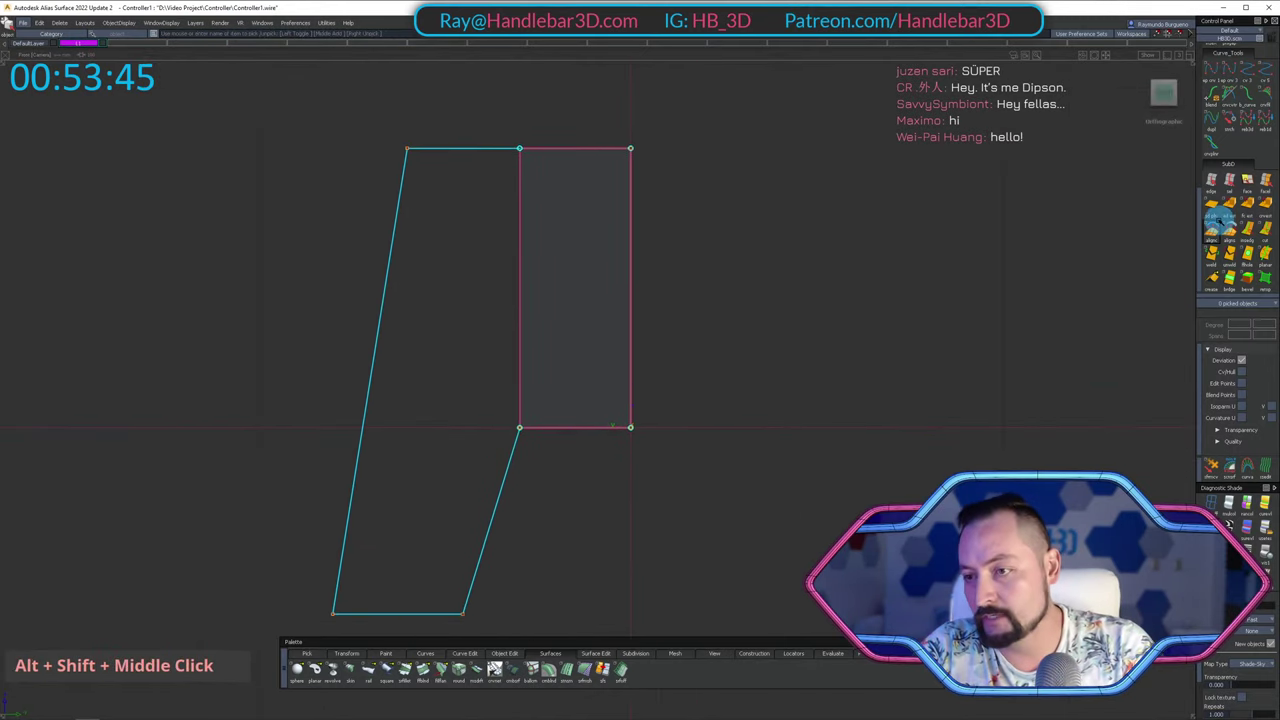
pyautogui.scroll(-1, 1246, 203)
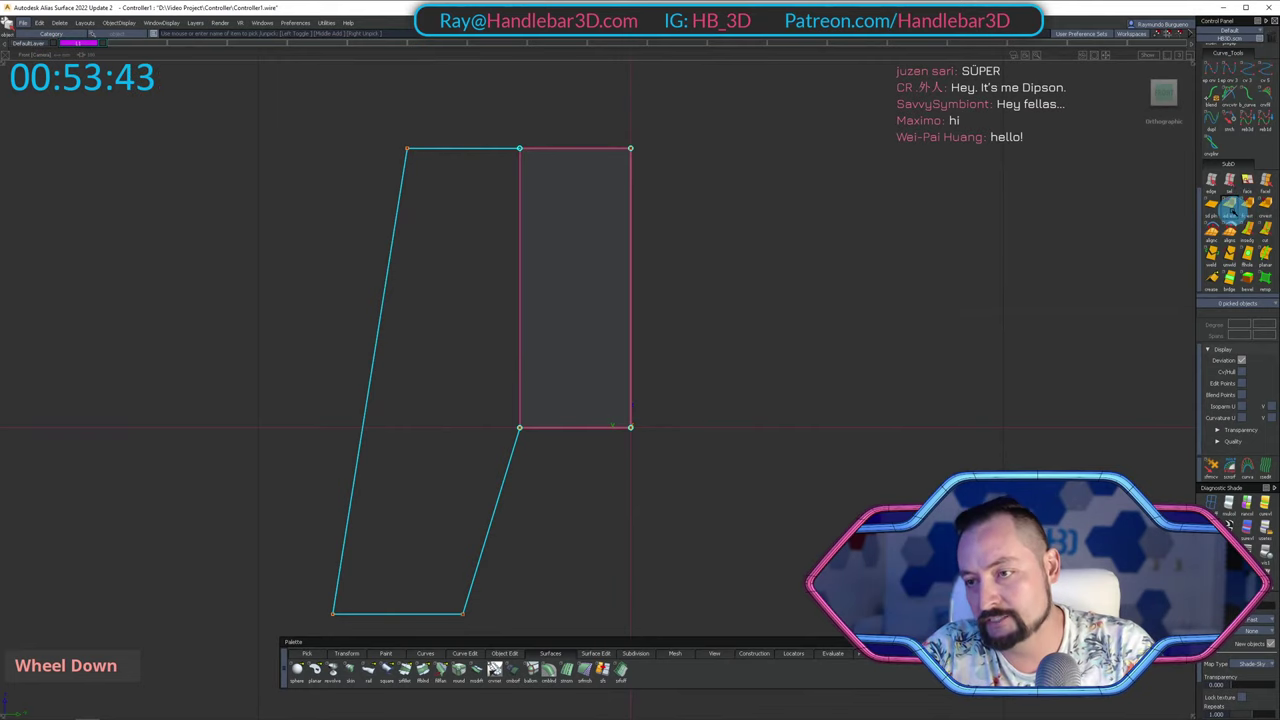
pyautogui.click(1230, 205)
pyautogui.click(592, 237)
pyautogui.click(522, 228)
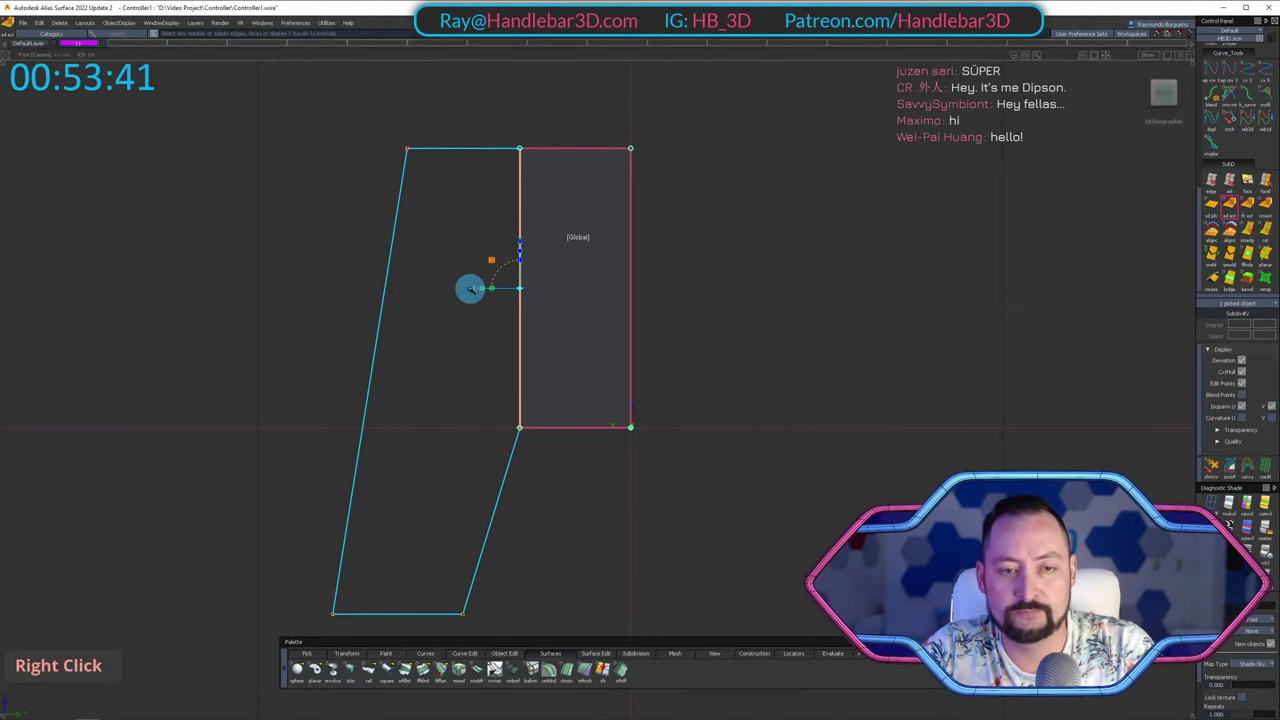
pyautogui.moveTo(466, 289); pyautogui.dragTo(358, 297, button='right')
# Move the new face's lower-left control vertex onto the profile's slanted outer edge and deselect it.
pyautogui.keyDown('alt'); pyautogui.keyDown('shift'); pyautogui.moveTo(405, 446); pyautogui.dragTo(471, 349, button='middle'); pyautogui.keyUp('shift'); pyautogui.keyUp('alt')
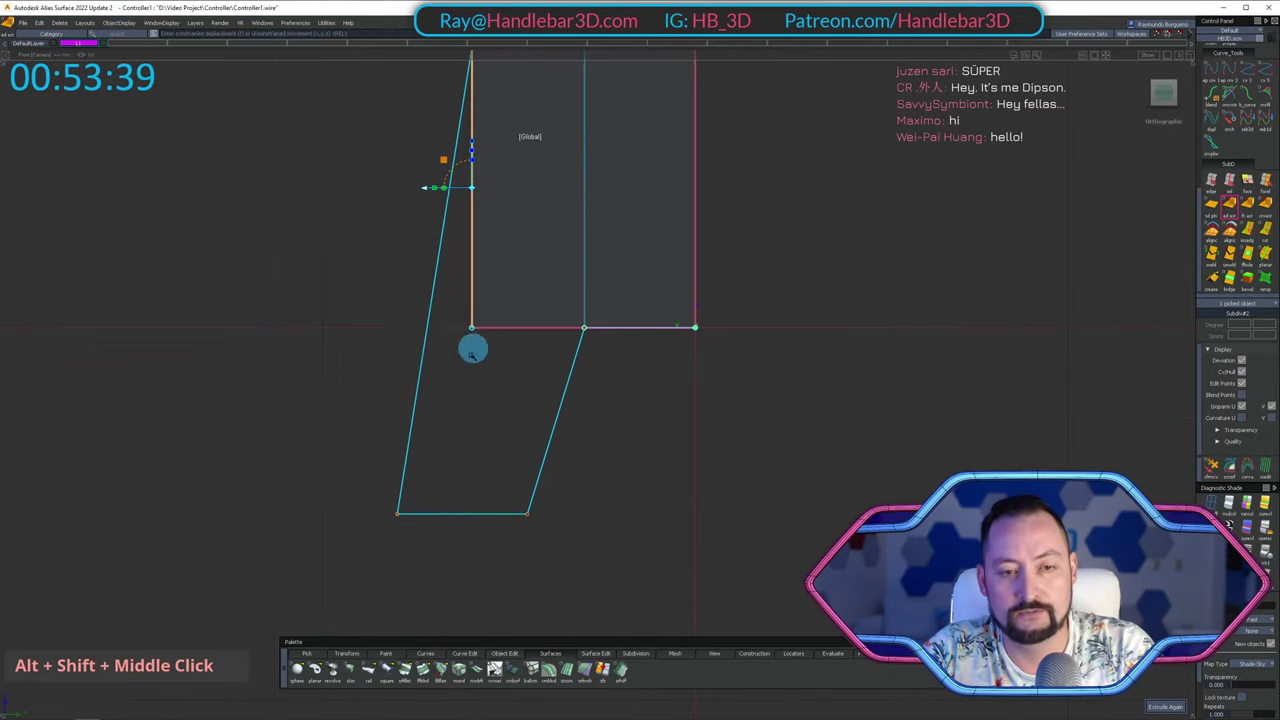
pyautogui.keyDown('ctrl'); pyautogui.keyDown('shift'); pyautogui.moveTo(437, 337); pyautogui.dragTo(490, 343); pyautogui.keyUp('shift'); pyautogui.keyUp('ctrl')
pyautogui.click(473, 322)
pyautogui.keyDown('ctrl'); pyautogui.keyDown('shift'); pyautogui.moveTo(492, 400); pyautogui.dragTo(424, 331, button='middle'); pyautogui.keyUp('shift'); pyautogui.keyUp('ctrl')
pyautogui.keyDown('ctrl'); pyautogui.keyDown('shift'); pyautogui.moveTo(478, 312); pyautogui.dragTo(523, 277); pyautogui.keyUp('shift'); pyautogui.keyUp('ctrl')
pyautogui.keyDown('alt'); pyautogui.keyDown('shift'); pyautogui.moveTo(577, 378); pyautogui.dragTo(568, 428, button='middle'); pyautogui.keyUp('shift'); pyautogui.keyUp('alt')
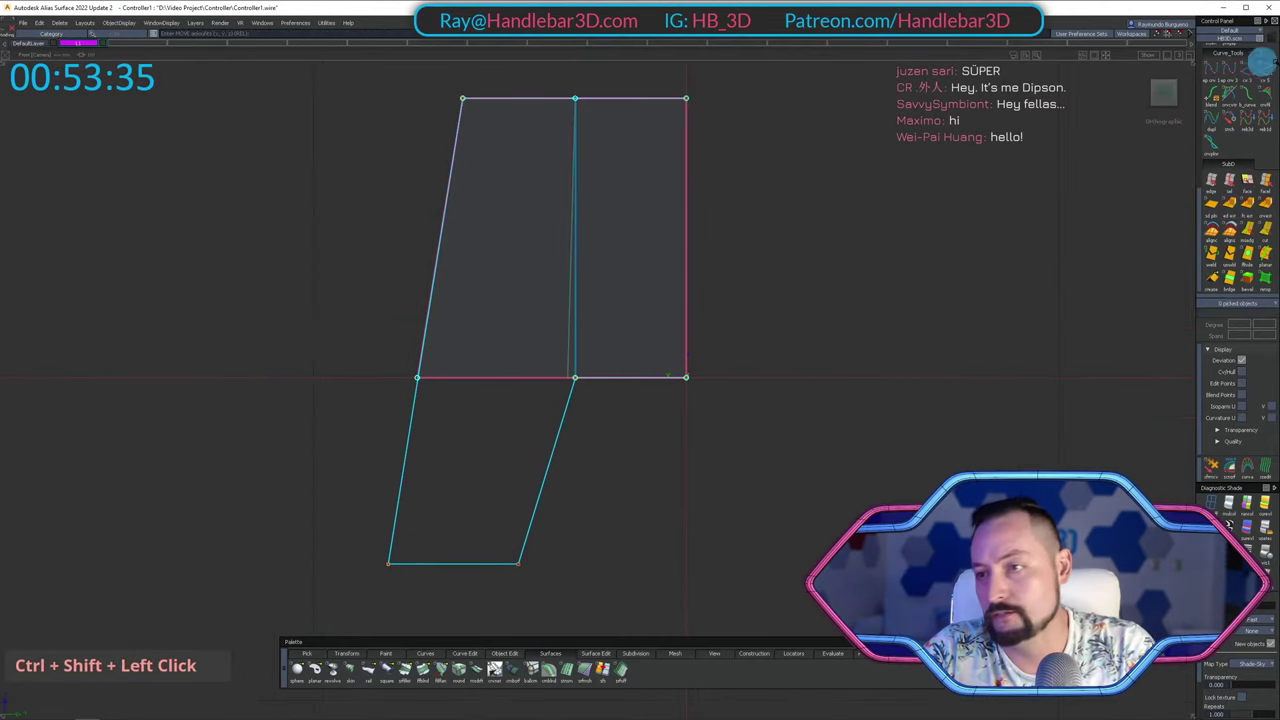
# Extrude the bottom edge of the outer face downward to start the controller's handle.
pyautogui.keyDown('alt'); pyautogui.keyDown('shift'); pyautogui.moveTo(794, 266); pyautogui.dragTo(766, 249, button='right'); pyautogui.keyUp('shift'); pyautogui.keyUp('alt')
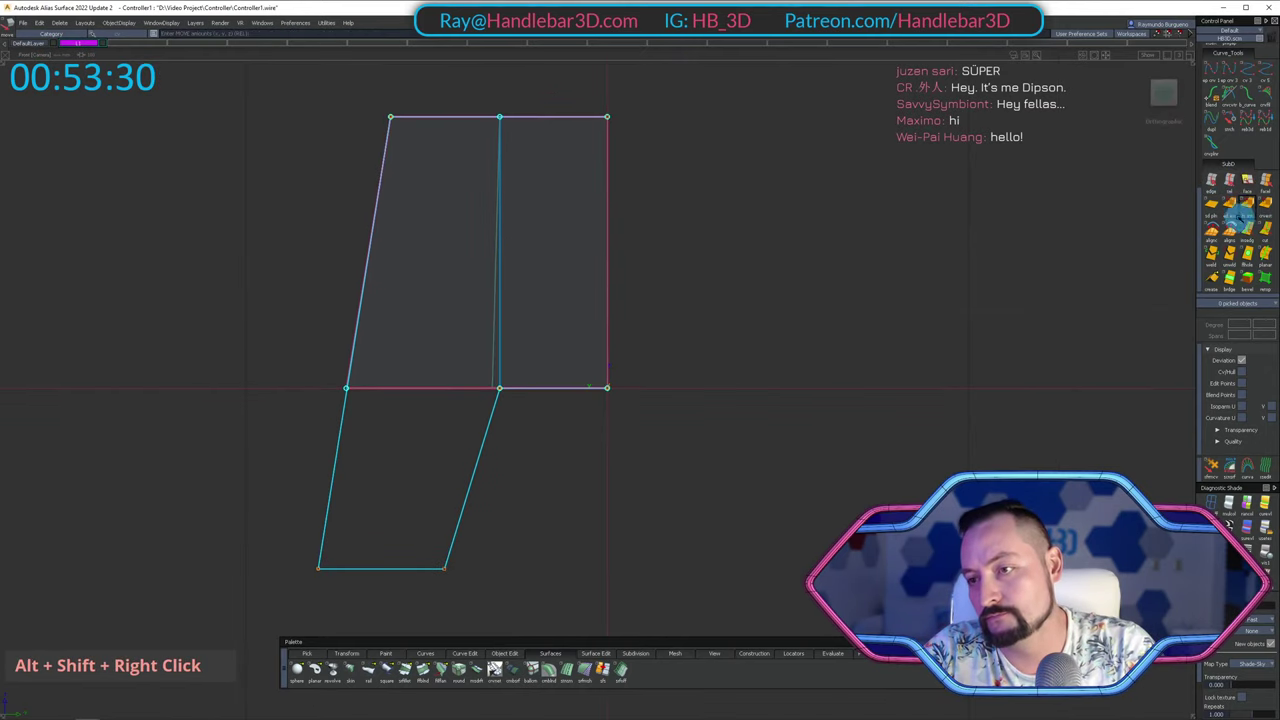
pyautogui.click(1232, 208)
pyautogui.click(400, 386)
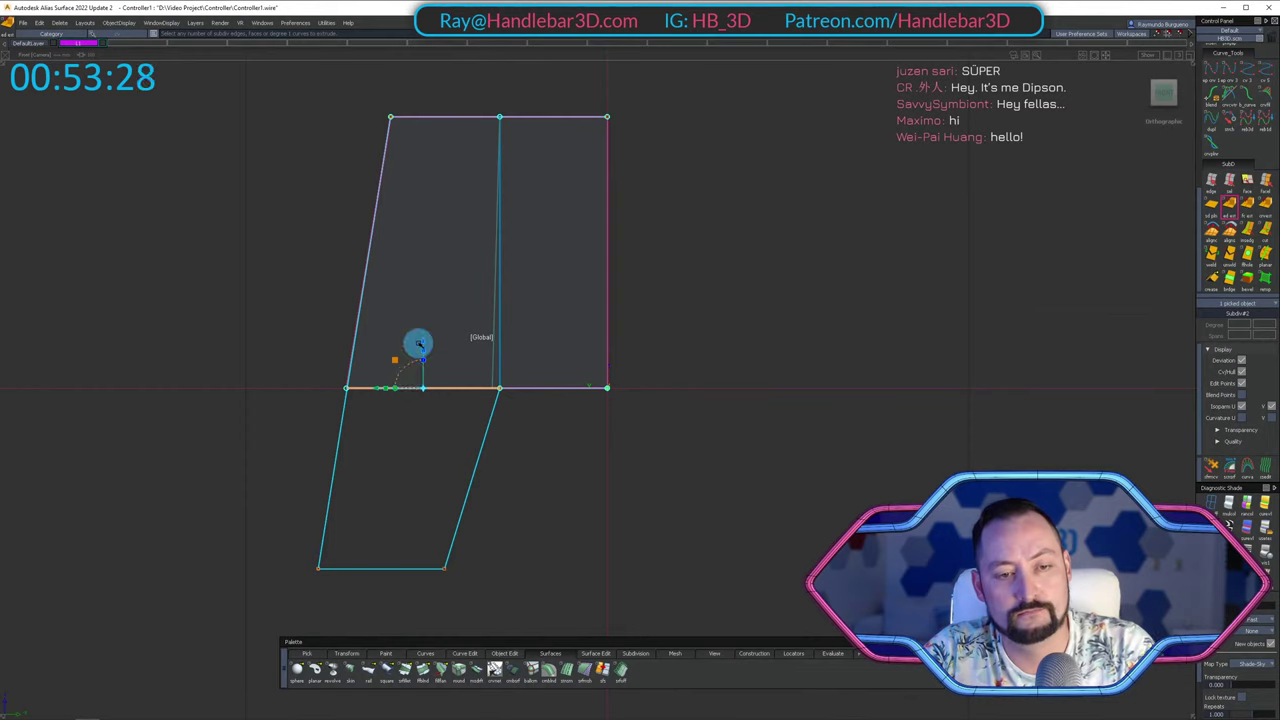
pyautogui.moveTo(418, 343); pyautogui.dragTo(292, 513)
# Move the handle's two lower control vertices to the profile's bottom corners and clear the selection.
pyautogui.keyDown('ctrl'); pyautogui.keyDown('shift'); pyautogui.click(349, 527); pyautogui.keyUp('shift'); pyautogui.keyUp('ctrl')
pyautogui.moveTo(292, 513); pyautogui.dragTo(363, 551)
pyautogui.keyDown('ctrl'); pyautogui.keyDown('shift'); pyautogui.moveTo(363, 551); pyautogui.dragTo(379, 541, button='middle'); pyautogui.keyUp('shift'); pyautogui.keyUp('ctrl')
pyautogui.keyDown('ctrl'); pyautogui.click(343, 574); pyautogui.keyUp('ctrl')
pyautogui.keyDown('ctrl'); pyautogui.keyDown('shift'); pyautogui.click(474, 541); pyautogui.keyUp('shift'); pyautogui.keyUp('ctrl')
pyautogui.moveTo(474, 525); pyautogui.dragTo(581, 600)
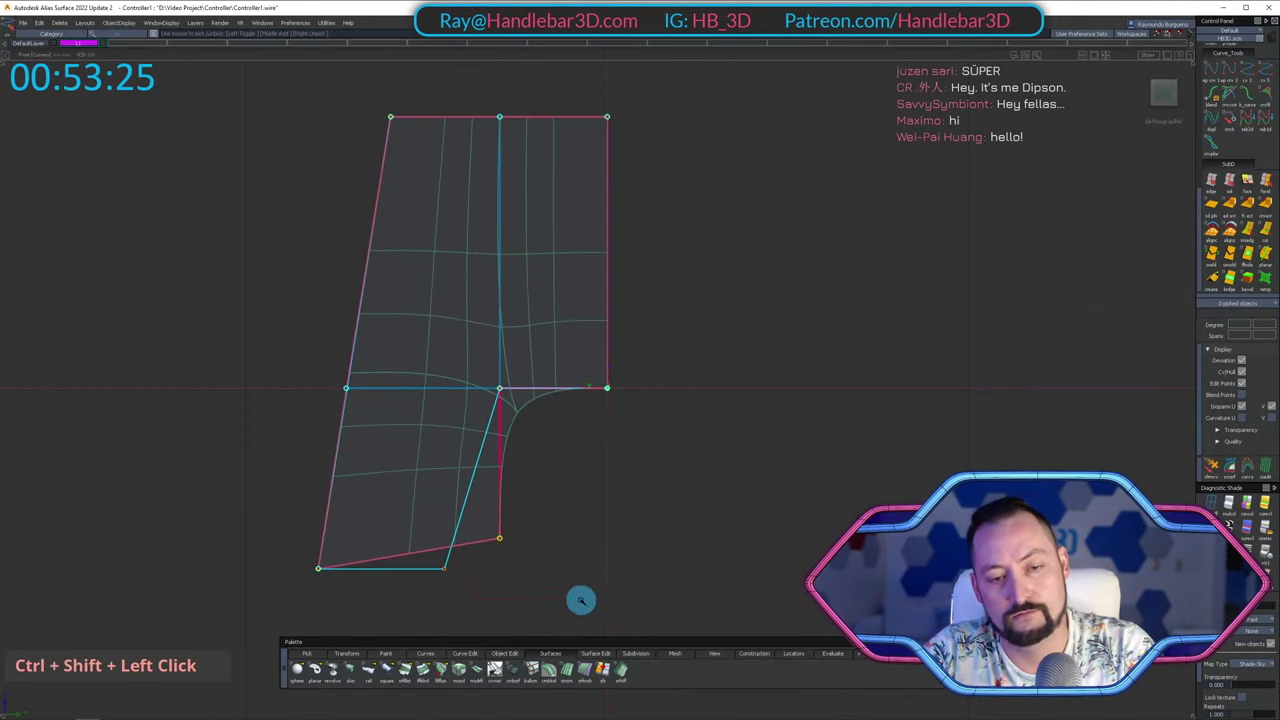
pyautogui.keyDown('ctrl'); pyautogui.click(494, 543); pyautogui.keyUp('ctrl')
pyautogui.keyDown('alt'); pyautogui.keyDown('shift'); pyautogui.moveTo(494, 543); pyautogui.dragTo(618, 463, button='middle'); pyautogui.keyUp('shift'); pyautogui.keyUp('alt')
pyautogui.keyDown('alt'); pyautogui.keyDown('shift'); pyautogui.moveTo(618, 463); pyautogui.dragTo(571, 446, button='right'); pyautogui.keyUp('shift'); pyautogui.keyUp('alt')
pyautogui.keyDown('alt'); pyautogui.keyDown('shift'); pyautogui.moveTo(720, 314); pyautogui.dragTo(684, 439, button='middle'); pyautogui.keyUp('shift'); pyautogui.keyUp('alt')
pyautogui.keyDown('alt'); pyautogui.keyDown('shift'); pyautogui.moveTo(684, 439); pyautogui.dragTo(640, 429, button='right'); pyautogui.keyUp('shift'); pyautogui.keyUp('alt')
pyautogui.keyDown('alt'); pyautogui.keyDown('shift'); pyautogui.moveTo(640, 429); pyautogui.dragTo(651, 340, button='middle'); pyautogui.keyUp('shift'); pyautogui.keyUp('alt')
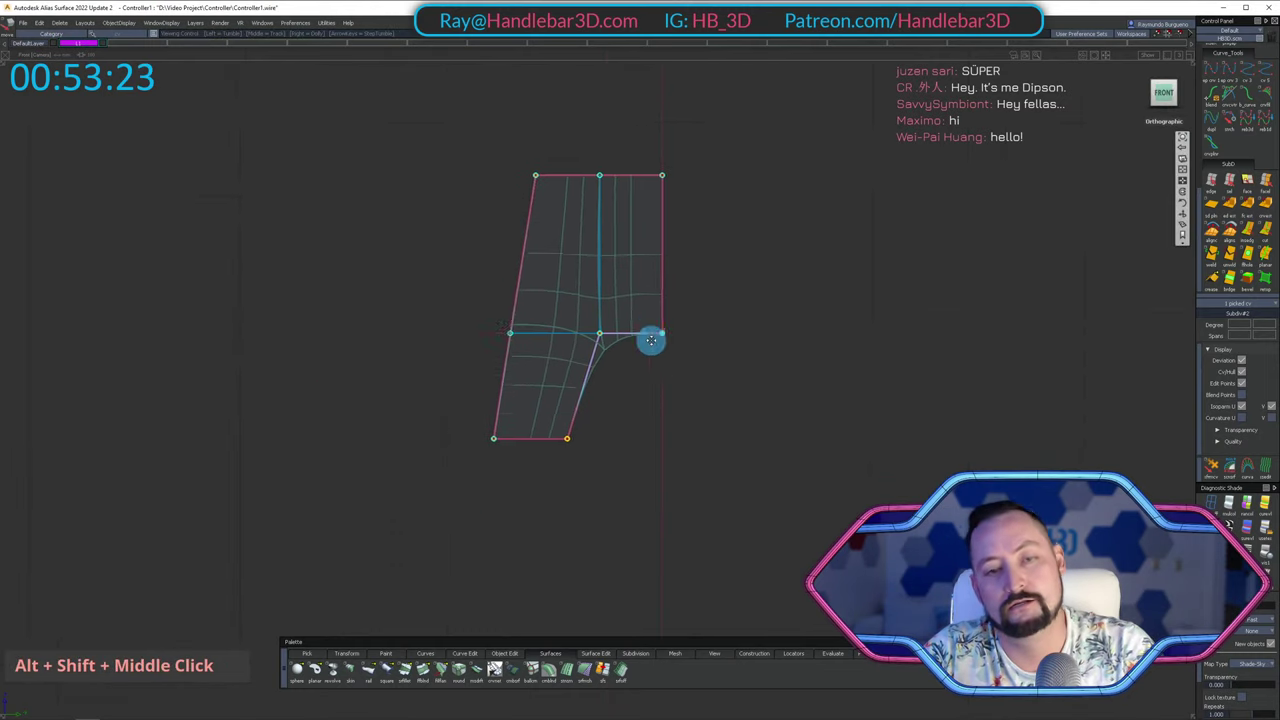
pyautogui.keyDown('alt'); pyautogui.keyDown('shift'); pyautogui.moveTo(651, 340); pyautogui.dragTo(690, 392, button='right'); pyautogui.keyUp('shift'); pyautogui.keyUp('alt')
pyautogui.moveTo(690, 392)
pyautogui.keyDown('alt'); pyautogui.keyDown('shift'); pyautogui.mouseDown(button='middle')
pyautogui.moveTo(689, 366)
pyautogui.moveTo(688, 402)
pyautogui.mouseUp(button='middle'); pyautogui.keyUp('shift'); pyautogui.keyUp('alt')
pyautogui.keyDown('ctrl'); pyautogui.keyDown('shift'); pyautogui.moveTo(688, 402); pyautogui.dragTo(660, 354); pyautogui.keyUp('shift'); pyautogui.keyUp('ctrl')
pyautogui.keyDown('alt'); pyautogui.keyDown('shift'); pyautogui.moveTo(655, 345); pyautogui.dragTo(640, 440, button='middle'); pyautogui.keyUp('shift'); pyautogui.keyUp('alt')
pyautogui.keyDown('alt'); pyautogui.keyDown('shift'); pyautogui.moveTo(640, 440); pyautogui.dragTo(649, 420, button='right'); pyautogui.keyUp('shift'); pyautogui.keyUp('alt')
pyautogui.keyDown('alt'); pyautogui.keyDown('shift'); pyautogui.moveTo(649, 420); pyautogui.dragTo(660, 360, button='middle'); pyautogui.keyUp('shift'); pyautogui.keyUp('alt')
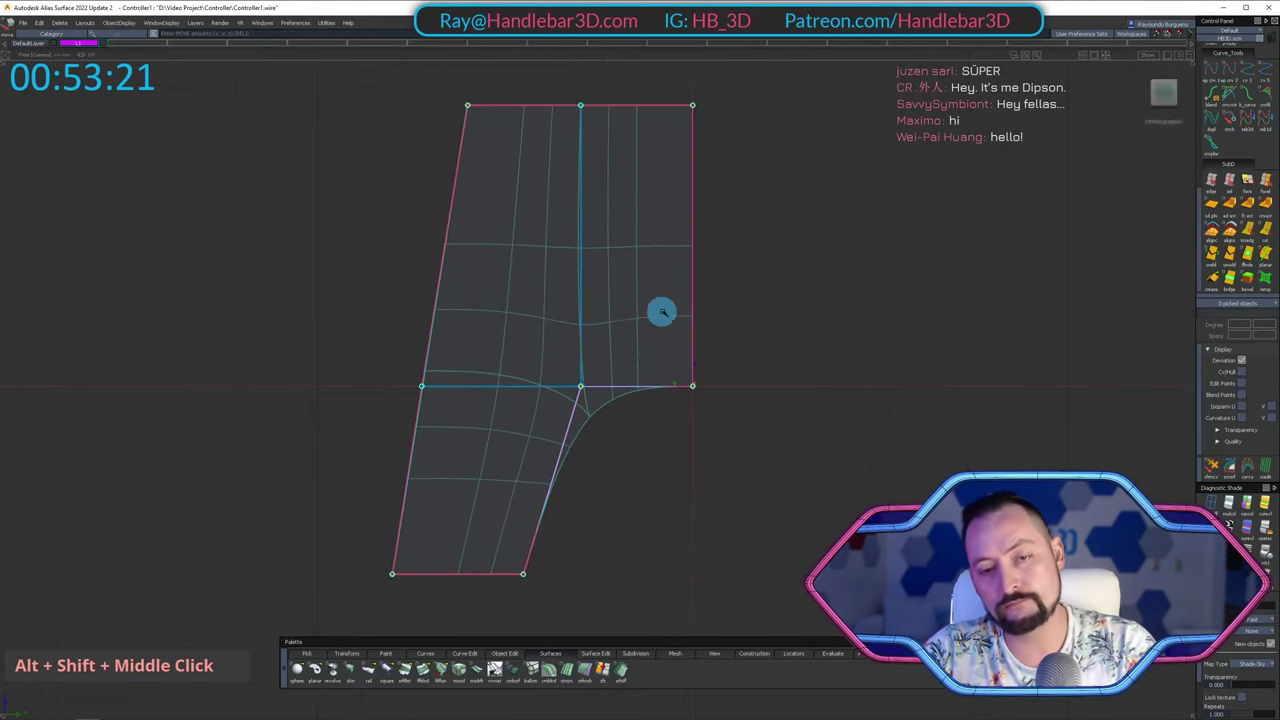
# Pick the profile curves and hide them, leaving only the subdivision surface in view.
pyautogui.keyDown('ctrl'); pyautogui.keyDown('shift'); pyautogui.moveTo(750, 296); pyautogui.dragTo(746, 214); pyautogui.keyUp('shift'); pyautogui.keyUp('ctrl')
pyautogui.keyDown('ctrl'); pyautogui.keyDown('shift'); pyautogui.moveTo(708, 270); pyautogui.dragTo(611, 115, button='middle'); pyautogui.keyUp('shift'); pyautogui.keyUp('ctrl')
pyautogui.keyDown('ctrl'); pyautogui.keyDown('shift'); pyautogui.moveTo(570, 193); pyautogui.dragTo(582, 176); pyautogui.keyUp('shift'); pyautogui.keyUp('ctrl')
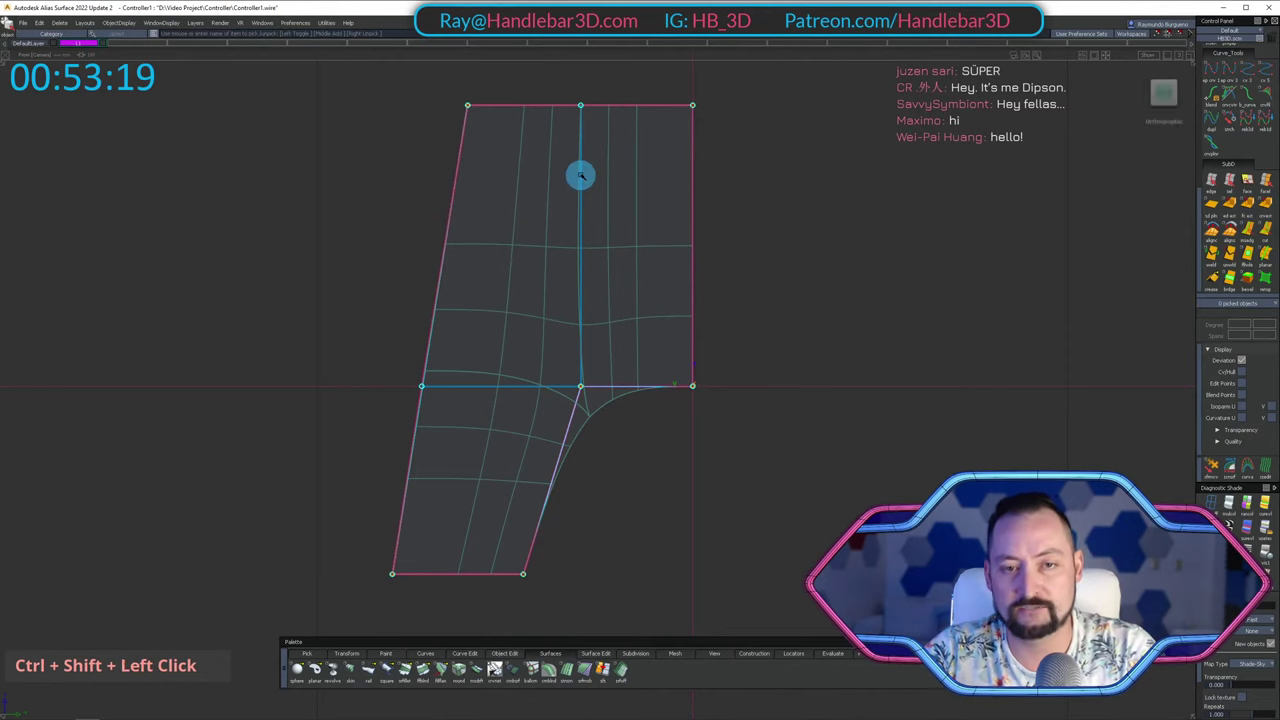
pyautogui.hotkey('shift', 'h')
pyautogui.keyDown('alt'); pyautogui.keyDown('shift'); pyautogui.moveTo(683, 500); pyautogui.dragTo(643, 177, button='middle'); pyautogui.keyUp('shift'); pyautogui.keyUp('alt')
pyautogui.keyDown('alt'); pyautogui.keyDown('shift'); pyautogui.moveTo(683, 287); pyautogui.dragTo(731, 302, button='middle'); pyautogui.keyUp('shift'); pyautogui.keyUp('alt')
pyautogui.keyDown('ctrl'); pyautogui.keyDown('shift'); pyautogui.moveTo(694, 514); pyautogui.dragTo(691, 442); pyautogui.keyUp('shift'); pyautogui.keyUp('ctrl')
pyautogui.keyDown('alt'); pyautogui.keyDown('shift'); pyautogui.moveTo(710, 314); pyautogui.dragTo(688, 394, button='middle'); pyautogui.keyUp('shift'); pyautogui.keyUp('alt')
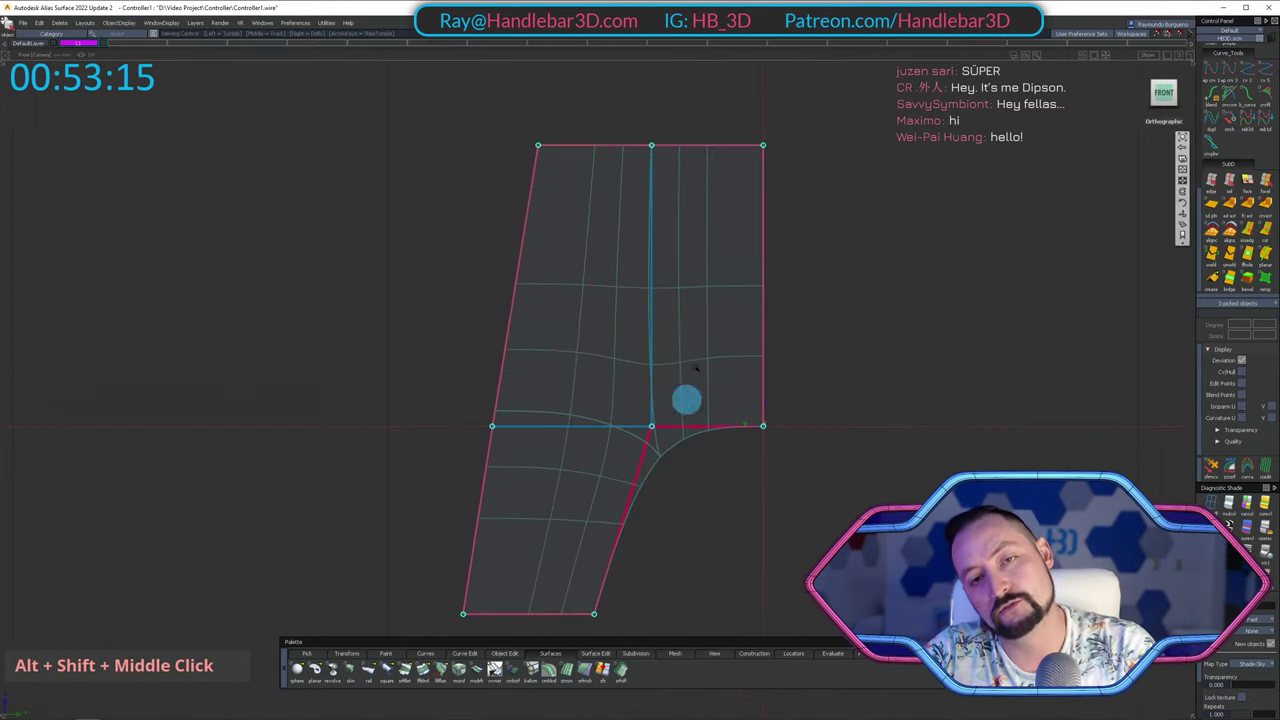
# Turn on symmetry for the subdivision surface's layer to mirror the controller half across the centreline.
pyautogui.keyDown('alt'); pyautogui.keyDown('shift'); pyautogui.moveTo(714, 314); pyautogui.dragTo(700, 330, button='right'); pyautogui.keyUp('shift'); pyautogui.keyUp('alt')
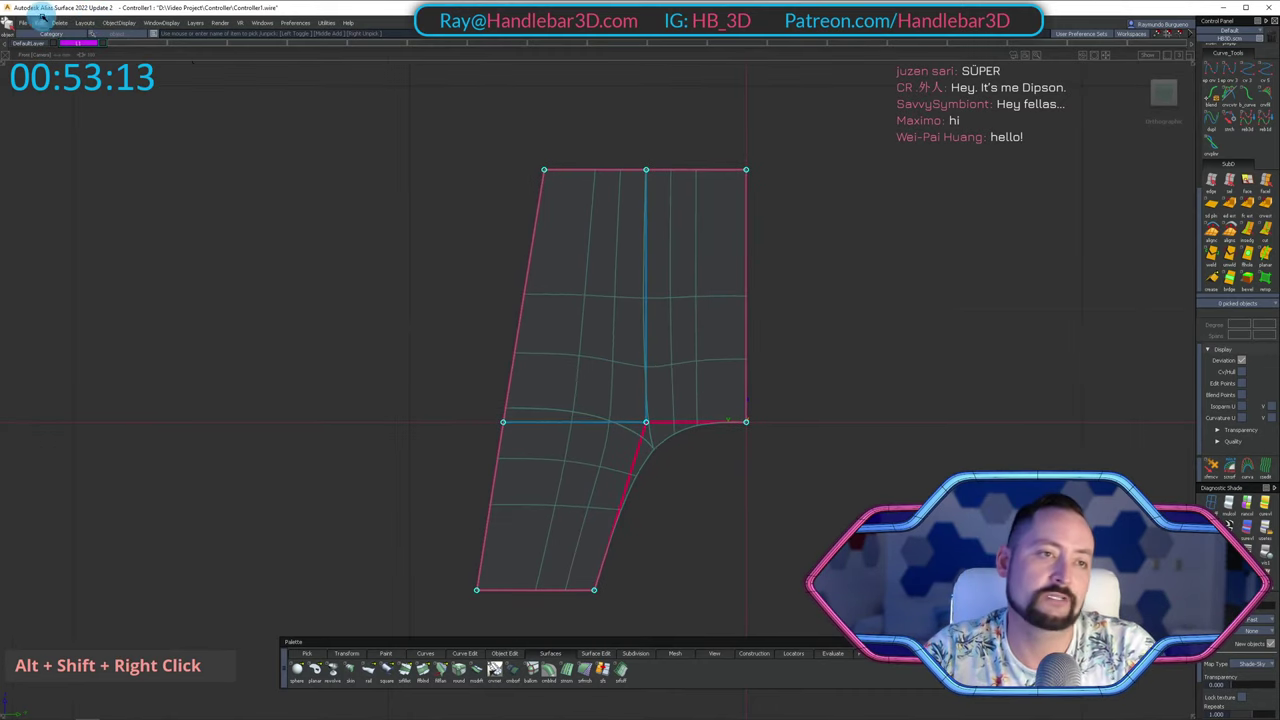
pyautogui.rightClick(86, 43)
pyautogui.click(90, 88)
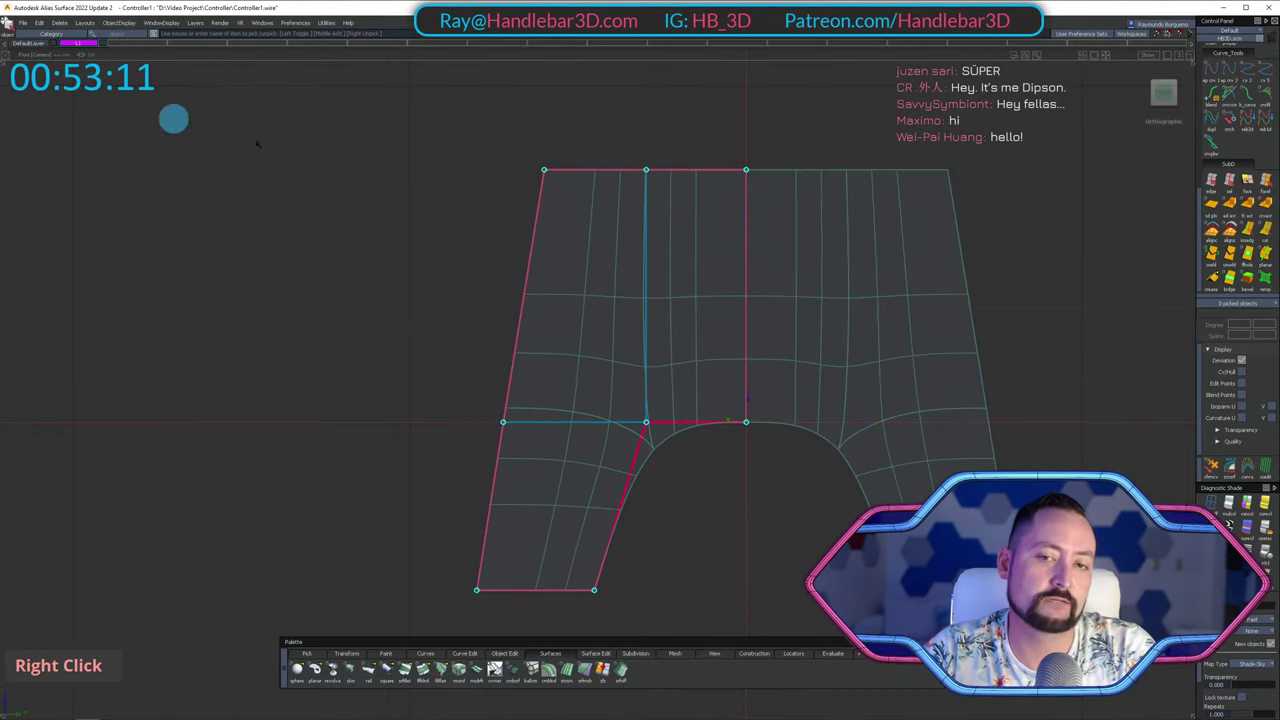
pyautogui.keyDown('alt'); pyautogui.keyDown('shift'); pyautogui.moveTo(826, 192); pyautogui.dragTo(669, 194, button='middle'); pyautogui.keyUp('shift'); pyautogui.keyUp('alt')
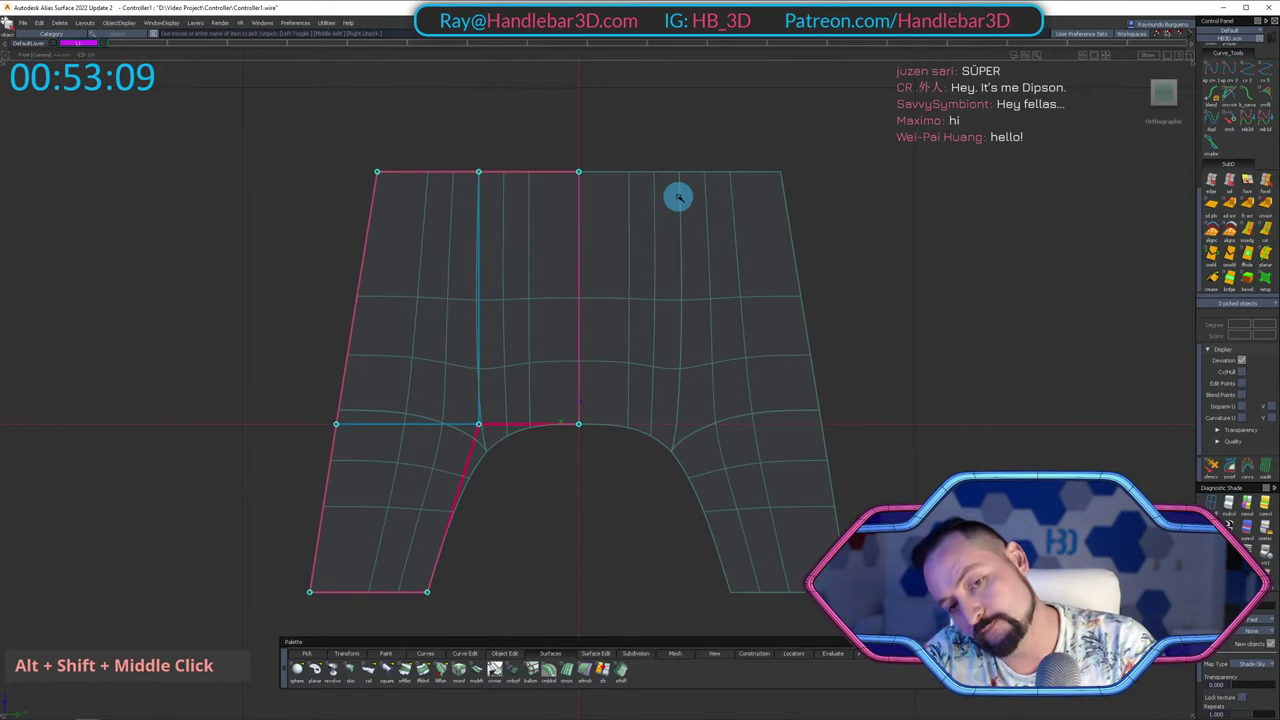
pyautogui.keyDown('alt'); pyautogui.keyDown('shift'); pyautogui.moveTo(627, 226); pyautogui.dragTo(669, 229, button='middle'); pyautogui.keyUp('shift'); pyautogui.keyUp('alt')
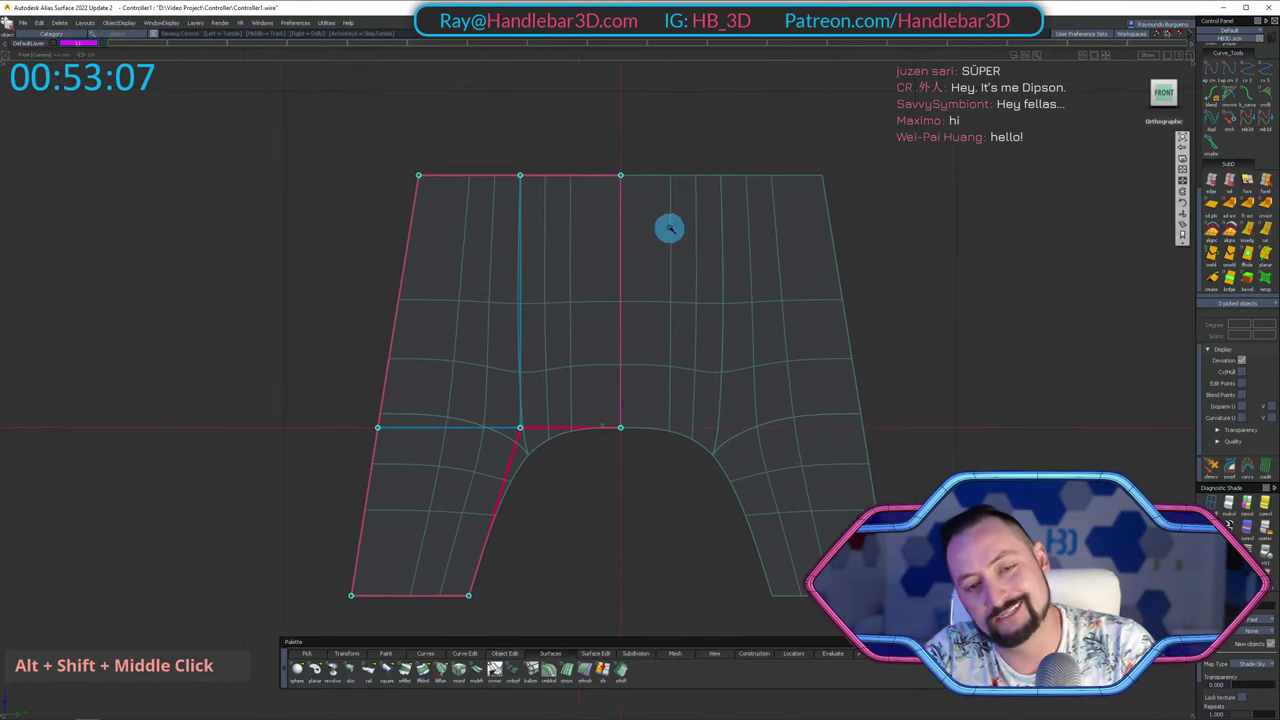
# Lower the three control vertices along the controller's top edge to reduce its height, and deselect them.
pyautogui.keyDown('ctrl'); pyautogui.keyDown('shift'); pyautogui.moveTo(580, 257); pyautogui.dragTo(417, 266); pyautogui.keyUp('shift'); pyautogui.keyUp('ctrl')
pyautogui.moveTo(400, 158); pyautogui.dragTo(690, 240)
pyautogui.keyDown('alt'); pyautogui.keyDown('shift'); pyautogui.moveTo(696, 249); pyautogui.dragTo(700, 295, button='middle'); pyautogui.keyUp('shift'); pyautogui.keyUp('alt')
pyautogui.keyDown('ctrl'); pyautogui.keyDown('shift'); pyautogui.moveTo(700, 290); pyautogui.dragTo(687, 119, button='middle'); pyautogui.keyUp('shift'); pyautogui.keyUp('ctrl')
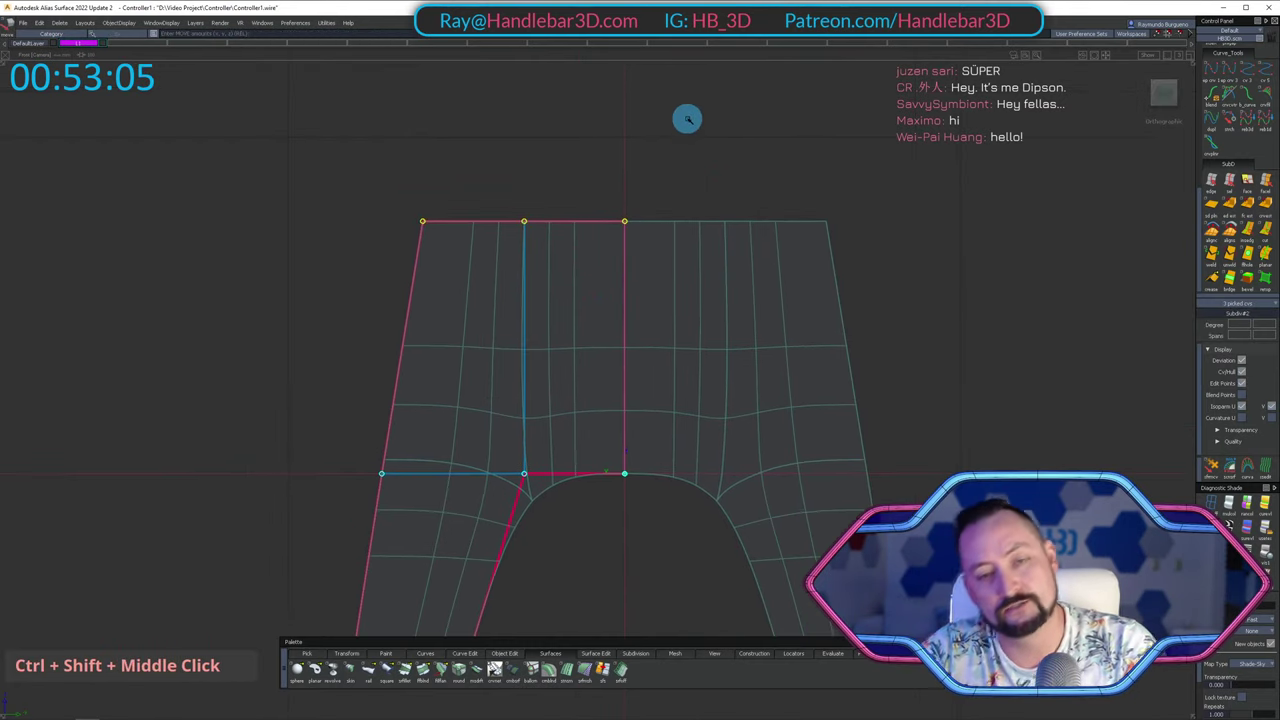
pyautogui.keyDown('alt'); pyautogui.keyDown('shift'); pyautogui.moveTo(591, 197); pyautogui.dragTo(577, 277, button='right'); pyautogui.keyUp('shift'); pyautogui.keyUp('alt')
pyautogui.keyDown('alt'); pyautogui.keyDown('shift'); pyautogui.moveTo(578, 277); pyautogui.dragTo(577, 191, button='middle'); pyautogui.keyUp('shift'); pyautogui.keyUp('alt')
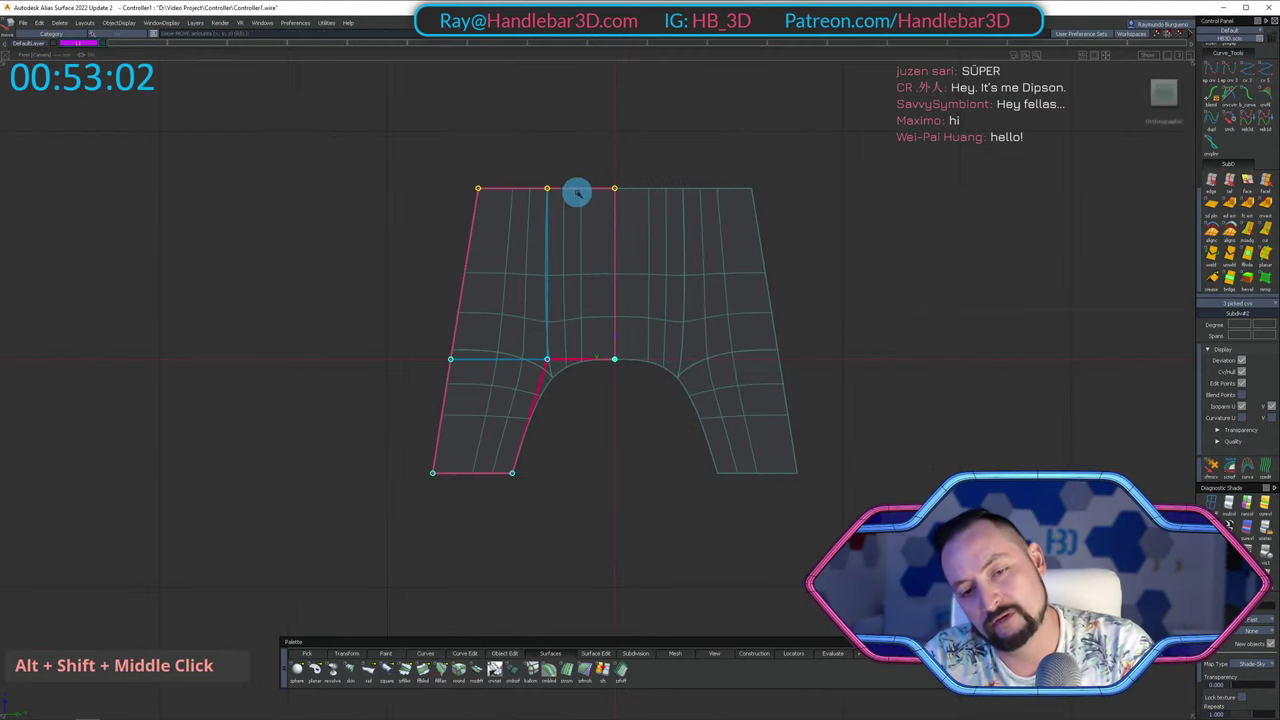
pyautogui.moveTo(582, 102)
pyautogui.mouseDown(button='right')
pyautogui.moveTo(588, 128)
pyautogui.moveTo(640, 117)
pyautogui.mouseUp(button='right')
pyautogui.keyDown('alt'); pyautogui.keyDown('shift'); pyautogui.moveTo(640, 117); pyautogui.dragTo(663, 152, button='middle'); pyautogui.keyUp('shift'); pyautogui.keyUp('alt')
pyautogui.keyDown('ctrl'); pyautogui.keyDown('shift'); pyautogui.moveTo(683, 194); pyautogui.dragTo(667, 117); pyautogui.keyUp('shift'); pyautogui.keyUp('ctrl')
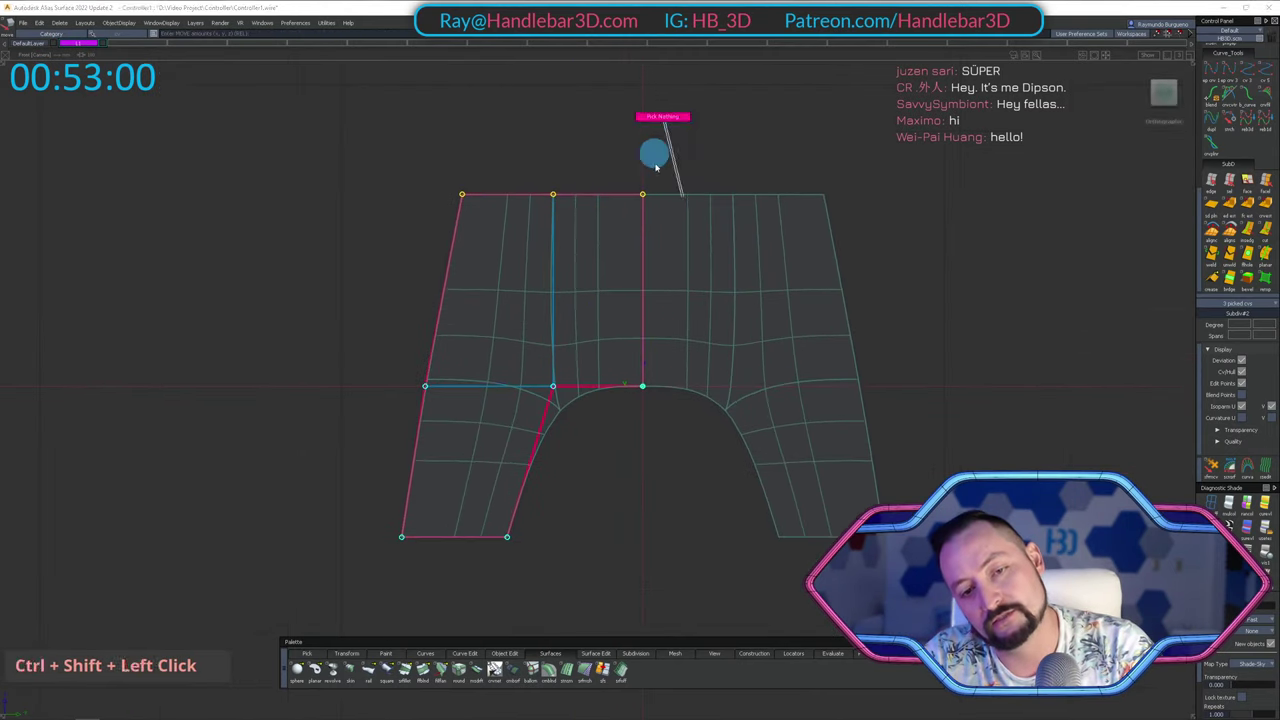
# Move the handle's inner bottom control vertex outward to narrow the handle.
pyautogui.keyDown('alt'); pyautogui.keyDown('shift'); pyautogui.moveTo(654, 154); pyautogui.dragTo(657, 79, button='middle'); pyautogui.keyUp('shift'); pyautogui.keyUp('alt')
pyautogui.keyDown('ctrl'); pyautogui.keyDown('shift'); pyautogui.moveTo(606, 477); pyautogui.dragTo(603, 394); pyautogui.keyUp('shift'); pyautogui.keyUp('ctrl')
pyautogui.keyDown('ctrl'); pyautogui.keyDown('shift'); pyautogui.moveTo(630, 496); pyautogui.dragTo(430, 500); pyautogui.keyUp('shift'); pyautogui.keyUp('ctrl')
pyautogui.moveTo(457, 431); pyautogui.dragTo(608, 516)
pyautogui.keyDown('ctrl'); pyautogui.keyDown('shift'); pyautogui.moveTo(610, 515); pyautogui.dragTo(606, 440, button='middle'); pyautogui.keyUp('shift'); pyautogui.keyUp('ctrl')
pyautogui.moveTo(606, 440); pyautogui.dragTo(587, 441, button='middle')
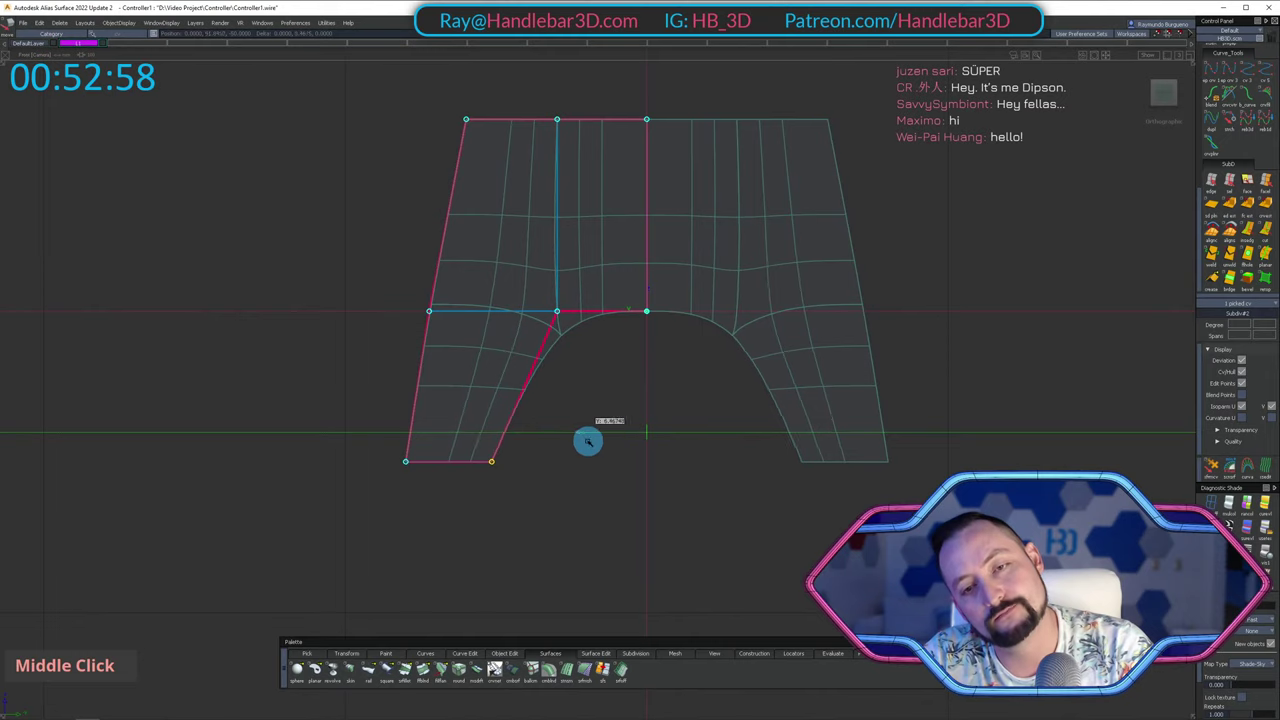
# Add the outer bottom control vertex to the selection, move both handle vertices inward, and deselect them.
pyautogui.keyDown('ctrl'); pyautogui.keyDown('shift'); pyautogui.moveTo(434, 589); pyautogui.dragTo(458, 465); pyautogui.keyUp('shift'); pyautogui.keyUp('ctrl')
pyautogui.keyDown('shift'); pyautogui.moveTo(314, 440); pyautogui.dragTo(442, 493); pyautogui.keyUp('shift')
pyautogui.keyDown('ctrl'); pyautogui.keyDown('shift'); pyautogui.moveTo(623, 535); pyautogui.dragTo(597, 481, button='middle'); pyautogui.keyUp('shift'); pyautogui.keyUp('ctrl')
pyautogui.moveTo(594, 483); pyautogui.dragTo(608, 483, button='middle')
pyautogui.keyDown('ctrl'); pyautogui.keyDown('shift'); pyautogui.moveTo(580, 529); pyautogui.dragTo(583, 392); pyautogui.keyUp('shift'); pyautogui.keyUp('ctrl')
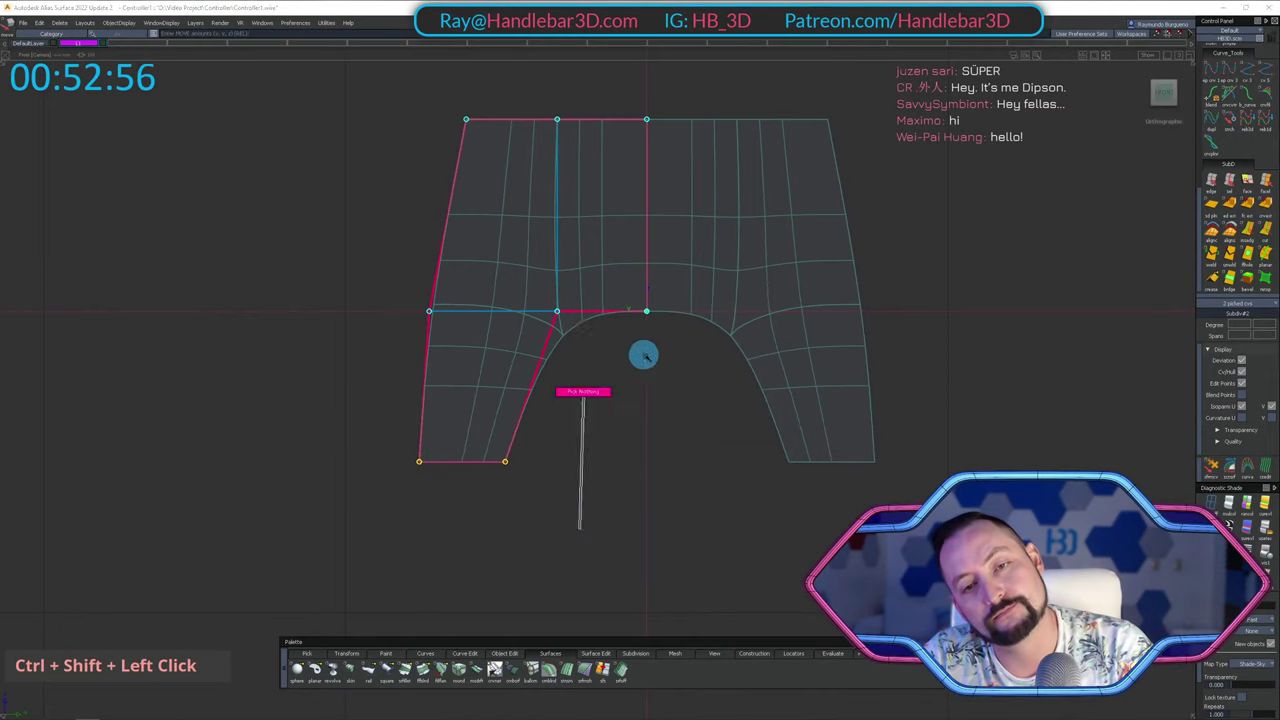
pyautogui.moveTo(650, 348)
pyautogui.keyDown('alt'); pyautogui.keyDown('shift'); pyautogui.mouseDown(button='middle')
pyautogui.moveTo(646, 466)
pyautogui.moveTo(648, 444)
pyautogui.mouseUp(button='middle'); pyautogui.keyUp('shift'); pyautogui.keyUp('alt')
pyautogui.moveTo(378, 167)
pyautogui.keyDown('ctrl'); pyautogui.keyDown('shift'); pyautogui.mouseDown()
pyautogui.moveTo(489, 210)
pyautogui.moveTo(326, 164)
pyautogui.mouseUp(); pyautogui.keyUp('shift'); pyautogui.keyUp('ctrl')
pyautogui.keyDown('alt'); pyautogui.keyDown('shift'); pyautogui.moveTo(595, 272); pyautogui.dragTo(497, 280, button='right'); pyautogui.keyUp('shift'); pyautogui.keyUp('alt')
pyautogui.keyDown('alt'); pyautogui.keyDown('shift'); pyautogui.moveTo(497, 280); pyautogui.dragTo(518, 306, button='middle'); pyautogui.keyUp('shift'); pyautogui.keyUp('alt')
pyautogui.keyDown('ctrl'); pyautogui.keyDown('shift'); pyautogui.moveTo(551, 357); pyautogui.dragTo(549, 209); pyautogui.keyUp('shift'); pyautogui.keyUp('ctrl')
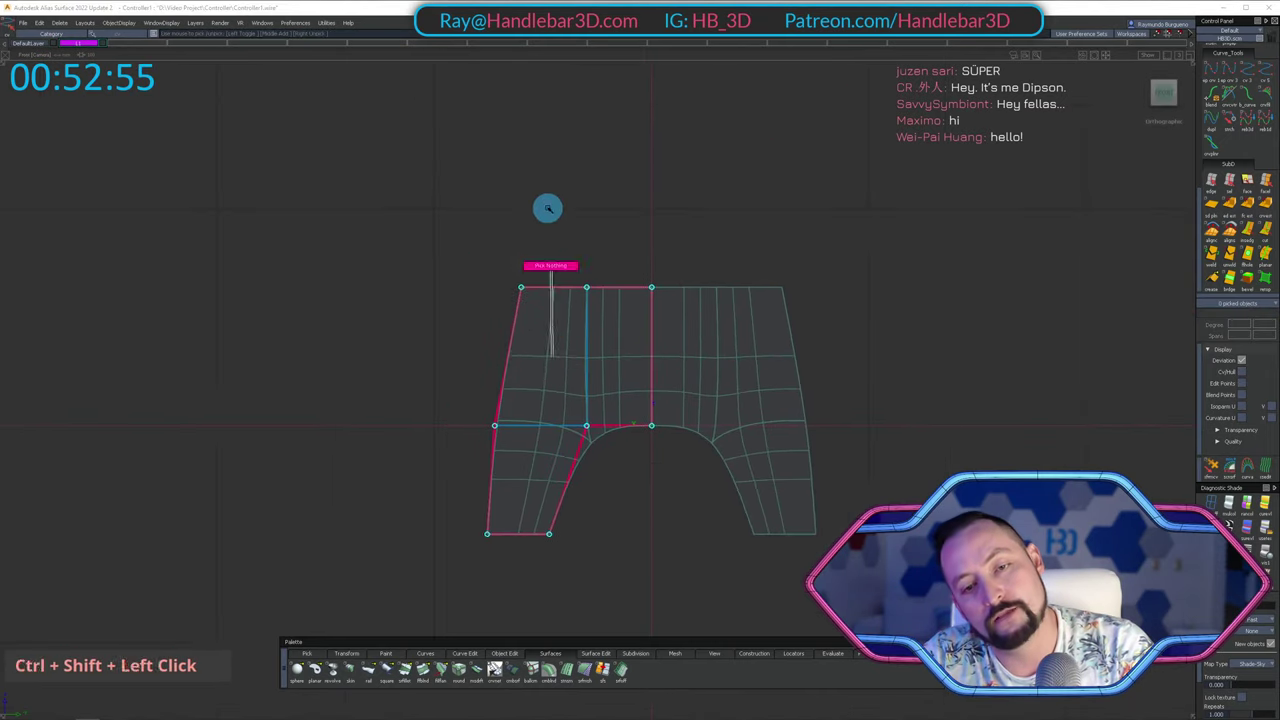
# Set the subdivision Insert Edge tool's insert mode to Perpendicular and close its options.
pyautogui.keyDown('alt'); pyautogui.keyDown('shift'); pyautogui.moveTo(556, 208); pyautogui.dragTo(630, 209, button='right'); pyautogui.keyUp('shift'); pyautogui.keyUp('alt')
pyautogui.keyDown('alt'); pyautogui.keyDown('shift'); pyautogui.moveTo(630, 209); pyautogui.dragTo(646, 128, button='middle'); pyautogui.keyUp('shift'); pyautogui.keyUp('alt')
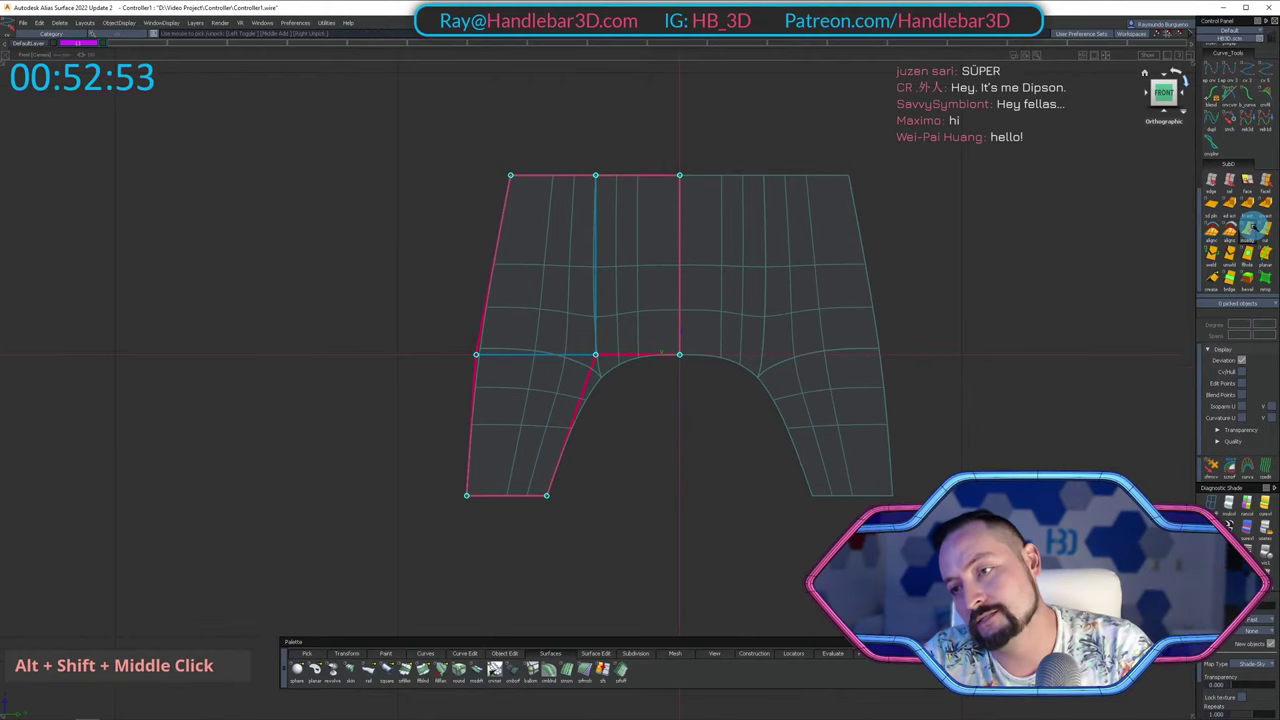
pyautogui.click(1249, 231)
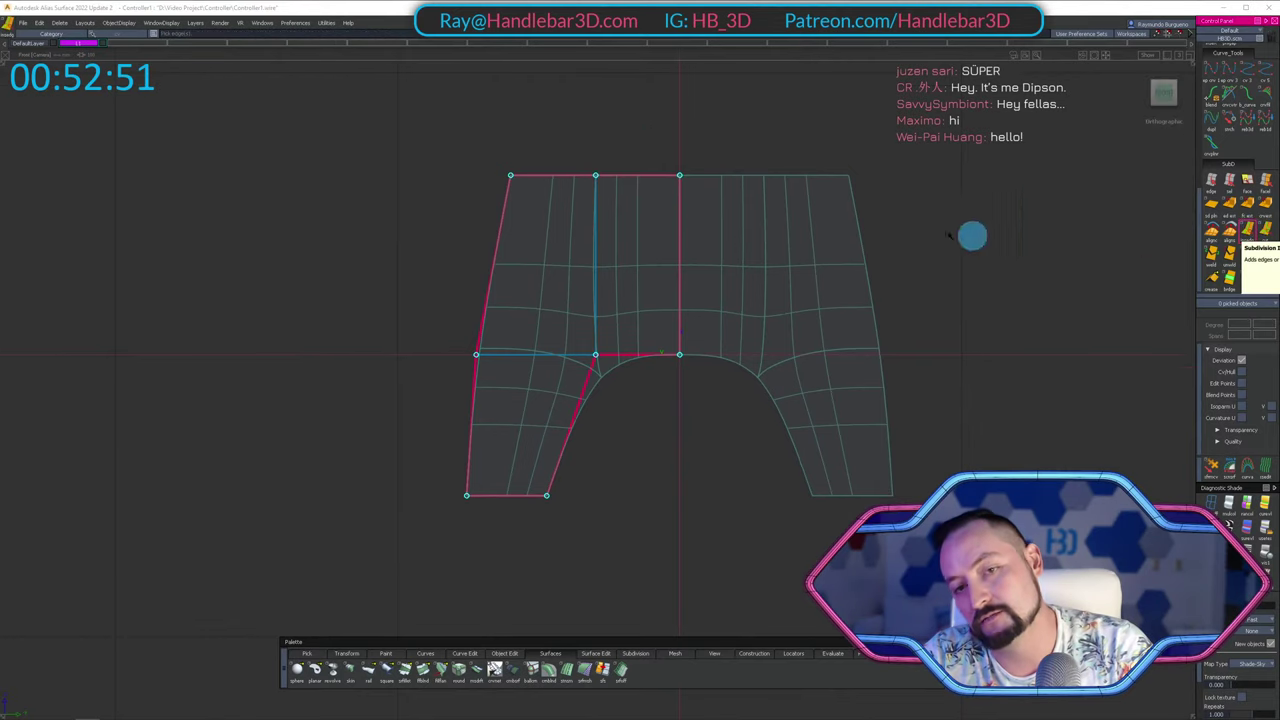
pyautogui.doubleClick(1249, 231)
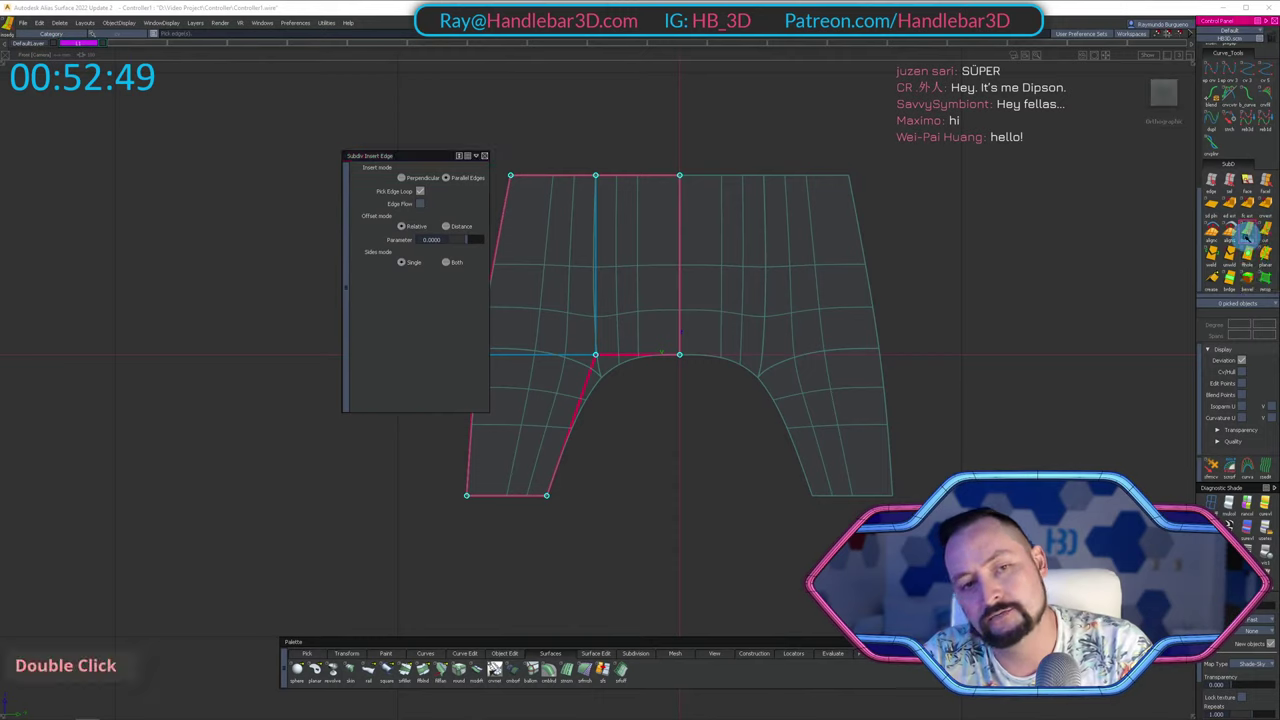
pyautogui.click(405, 178)
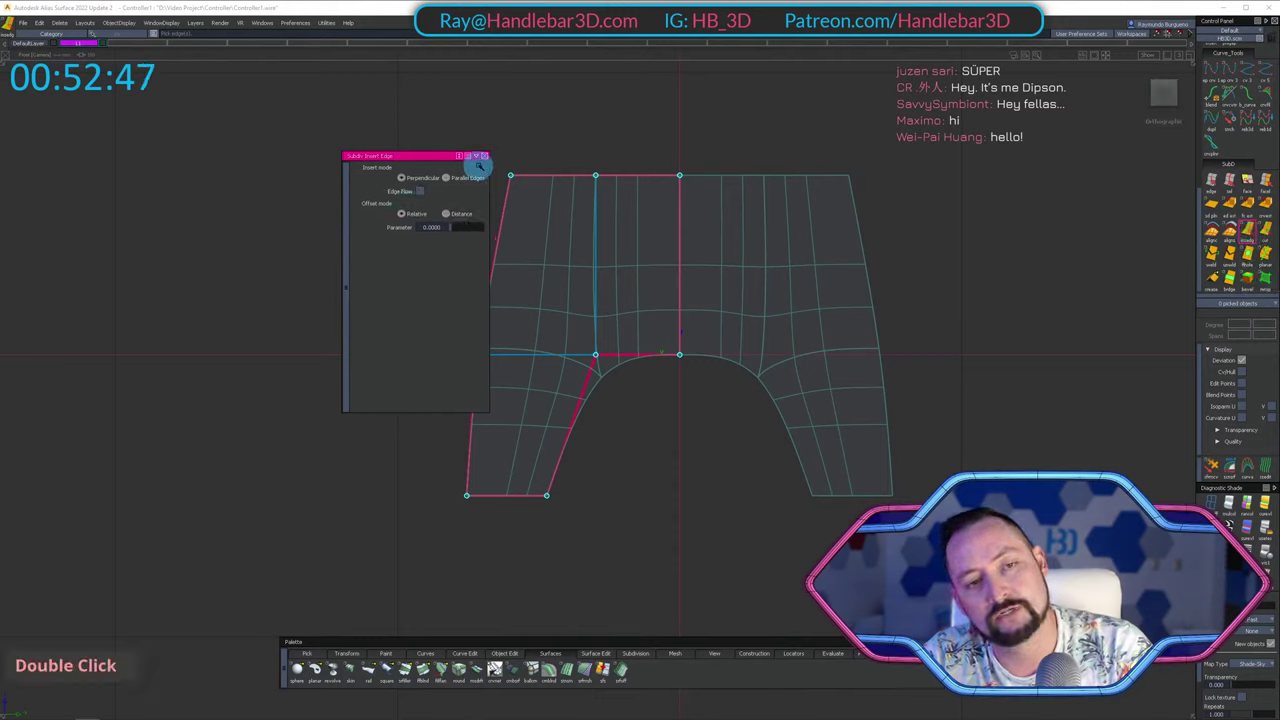
pyautogui.moveTo(408, 156); pyautogui.dragTo(252, 120)
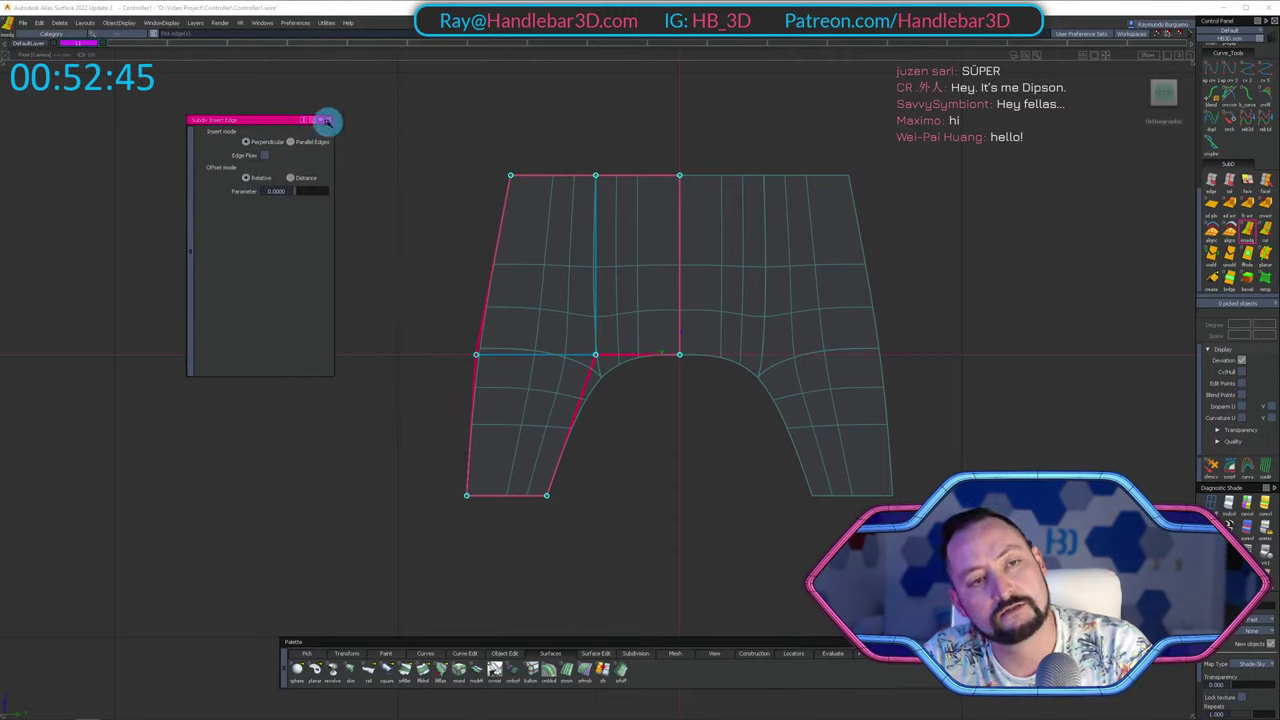
pyautogui.click(324, 120)
# Insert a vertical edge in the central face, close to the inner corner, and clear the selection.
pyautogui.rightClick(613, 250)
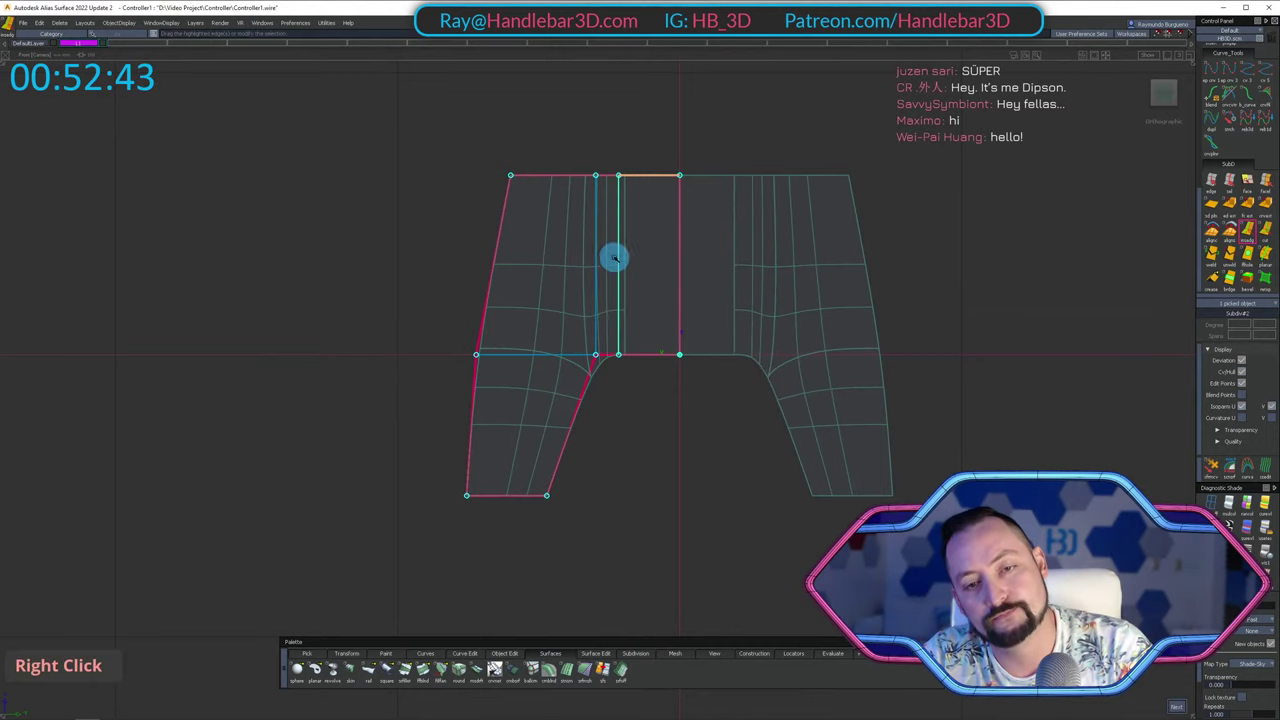
pyautogui.keyDown('alt'); pyautogui.keyDown('shift'); pyautogui.moveTo(626, 214); pyautogui.dragTo(598, 254, button='middle'); pyautogui.keyUp('shift'); pyautogui.keyUp('alt')
pyautogui.keyDown('alt'); pyautogui.keyDown('shift'); pyautogui.moveTo(598, 254); pyautogui.dragTo(675, 244, button='right'); pyautogui.keyUp('shift'); pyautogui.keyUp('alt')
pyautogui.keyDown('ctrl'); pyautogui.keyDown('shift'); pyautogui.moveTo(630, 210); pyautogui.dragTo(617, 126); pyautogui.keyUp('shift'); pyautogui.keyUp('ctrl')
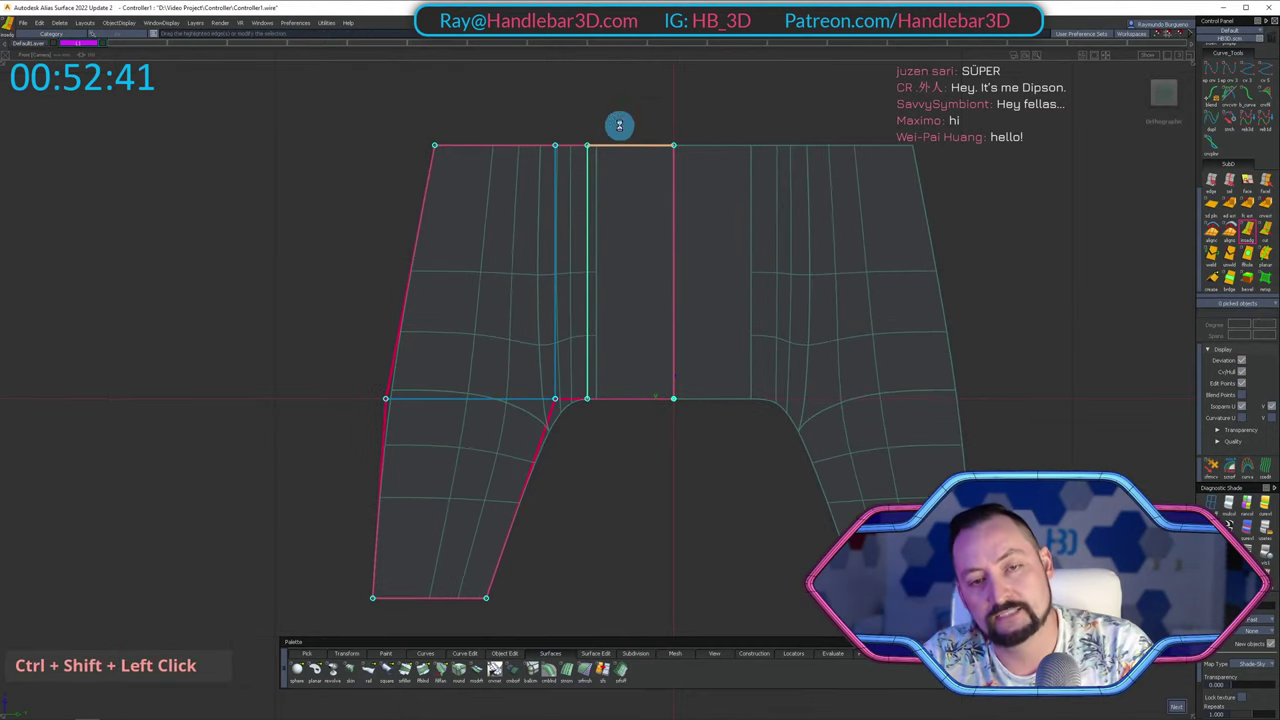
pyautogui.keyDown('alt'); pyautogui.keyDown('shift'); pyautogui.moveTo(571, 298); pyautogui.dragTo(611, 198, button='middle'); pyautogui.keyUp('shift'); pyautogui.keyUp('alt')
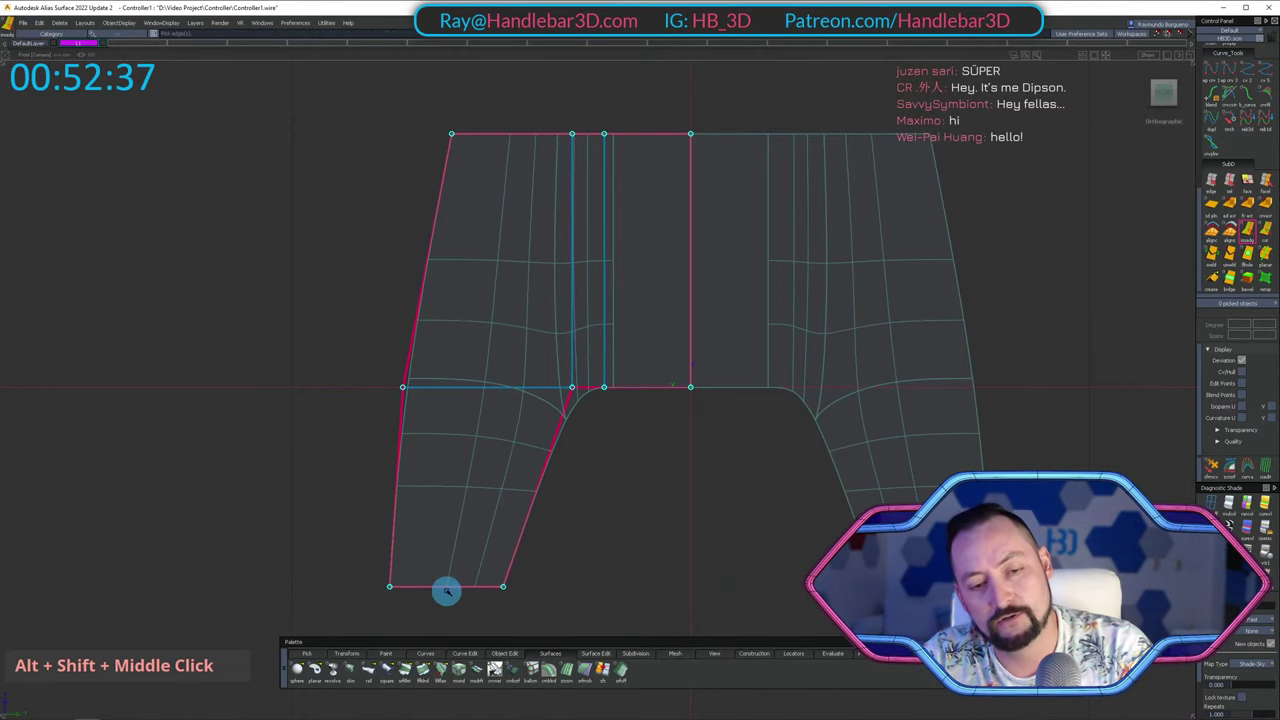
# Insert an edge across the handle just below the inner corner.
pyautogui.click(473, 587)
pyautogui.moveTo(528, 474); pyautogui.dragTo(513, 426)
pyautogui.hotkey('ctrl', 'z')
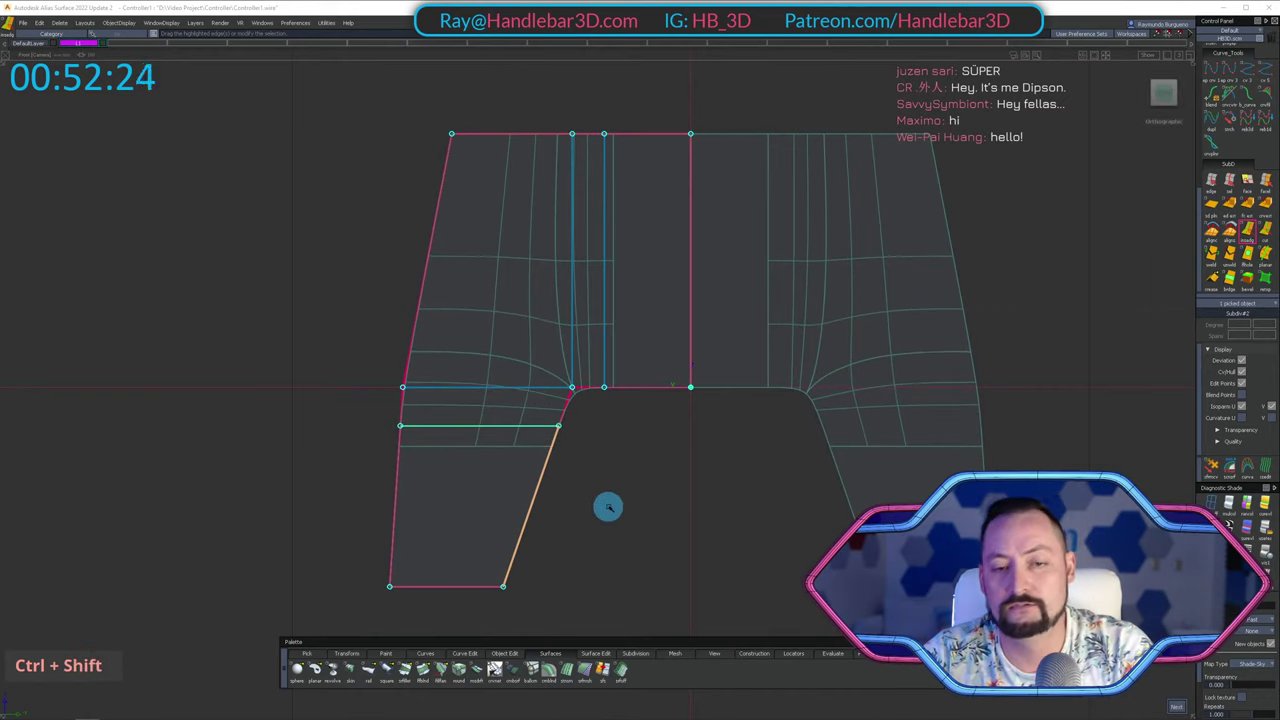
# Move the inserted vertical edge's two control vertices slightly toward the centreline and deselect them.
pyautogui.keyDown('ctrl'); pyautogui.keyDown('shift'); pyautogui.moveTo(566, 280); pyautogui.dragTo(643, 271); pyautogui.keyUp('shift'); pyautogui.keyUp('ctrl')
pyautogui.keyDown('ctrl'); pyautogui.keyDown('shift'); pyautogui.moveTo(601, 119); pyautogui.dragTo(604, 350); pyautogui.keyUp('shift'); pyautogui.keyUp('ctrl')
pyautogui.moveTo(638, 468); pyautogui.dragTo(651, 423, button='middle')
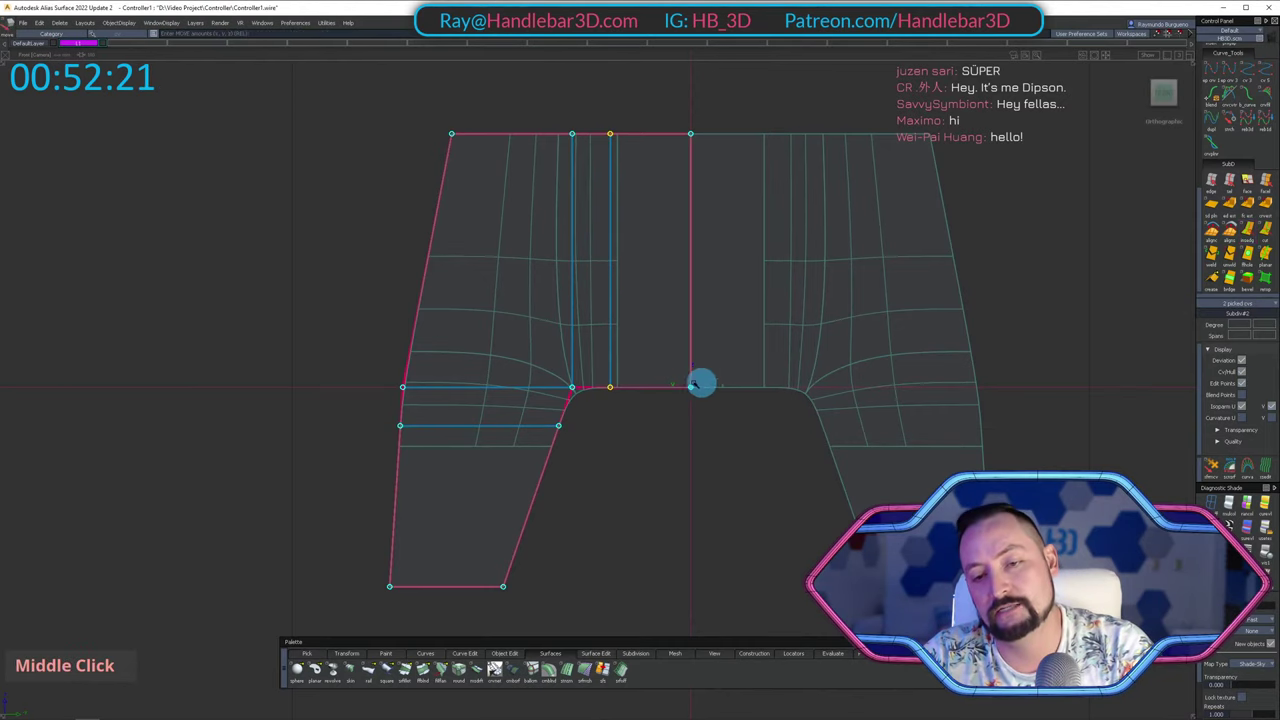
pyautogui.keyDown('alt'); pyautogui.keyDown('shift'); pyautogui.moveTo(658, 304); pyautogui.dragTo(693, 313, button='middle'); pyautogui.keyUp('shift'); pyautogui.keyUp('alt')
pyautogui.keyDown('ctrl'); pyautogui.keyDown('shift'); pyautogui.moveTo(630, 262); pyautogui.dragTo(588, 222); pyautogui.keyUp('shift'); pyautogui.keyUp('ctrl')
pyautogui.keyDown('alt'); pyautogui.keyDown('shift'); pyautogui.moveTo(587, 223); pyautogui.dragTo(571, 232, button='middle'); pyautogui.keyUp('shift'); pyautogui.keyUp('alt')
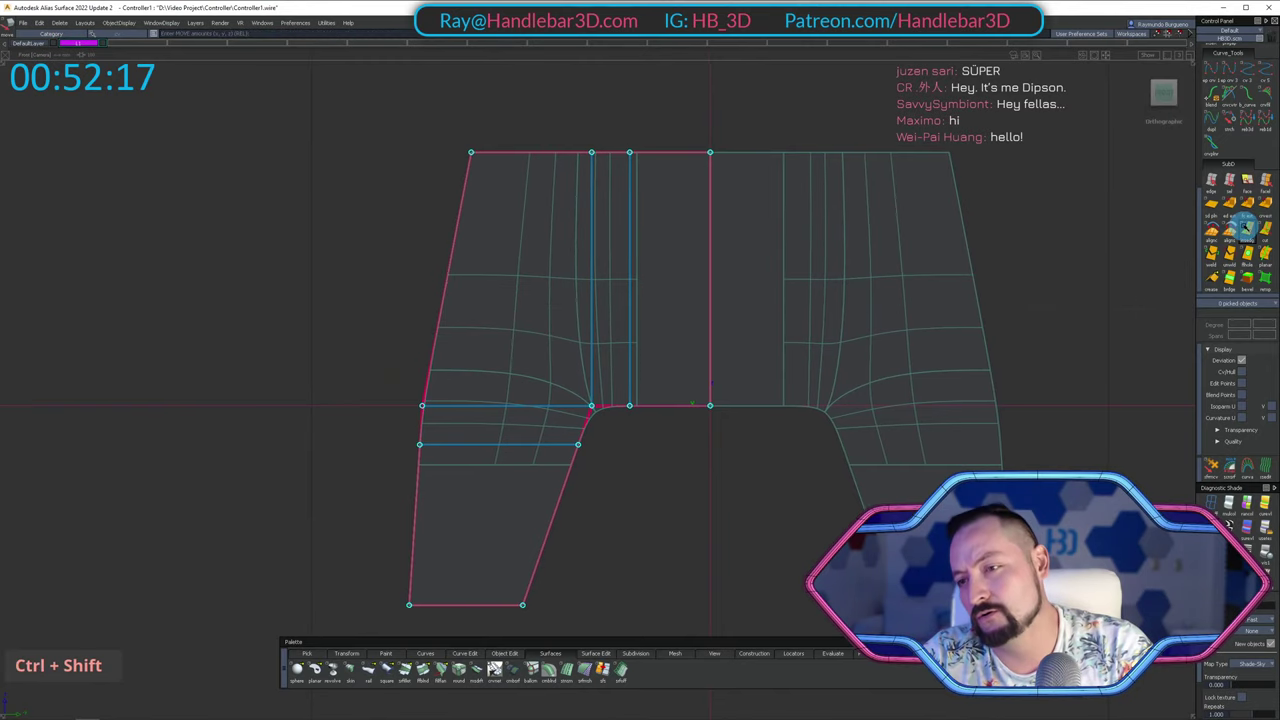
# Insert a horizontal edge about midway up the controller's upper body and shift its outer control vertex slightly outward.
pyautogui.doubleClick(703, 277)
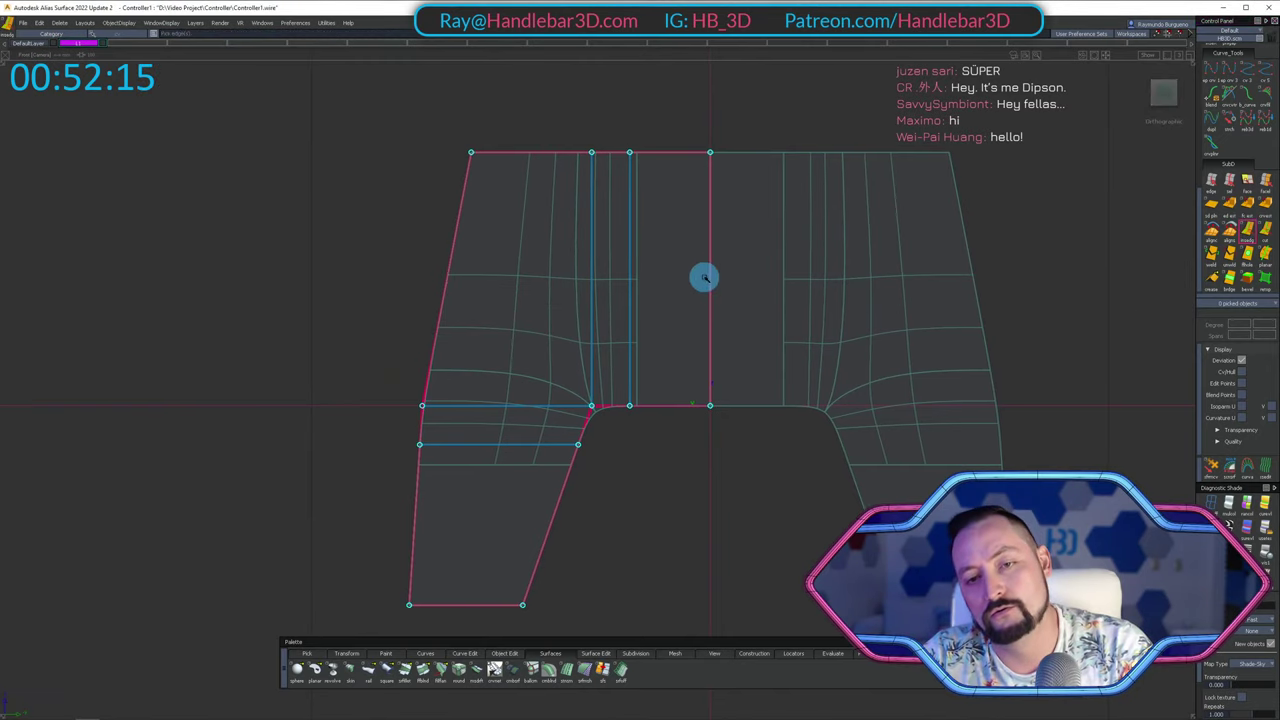
pyautogui.moveTo(738, 218); pyautogui.dragTo(692, 287)
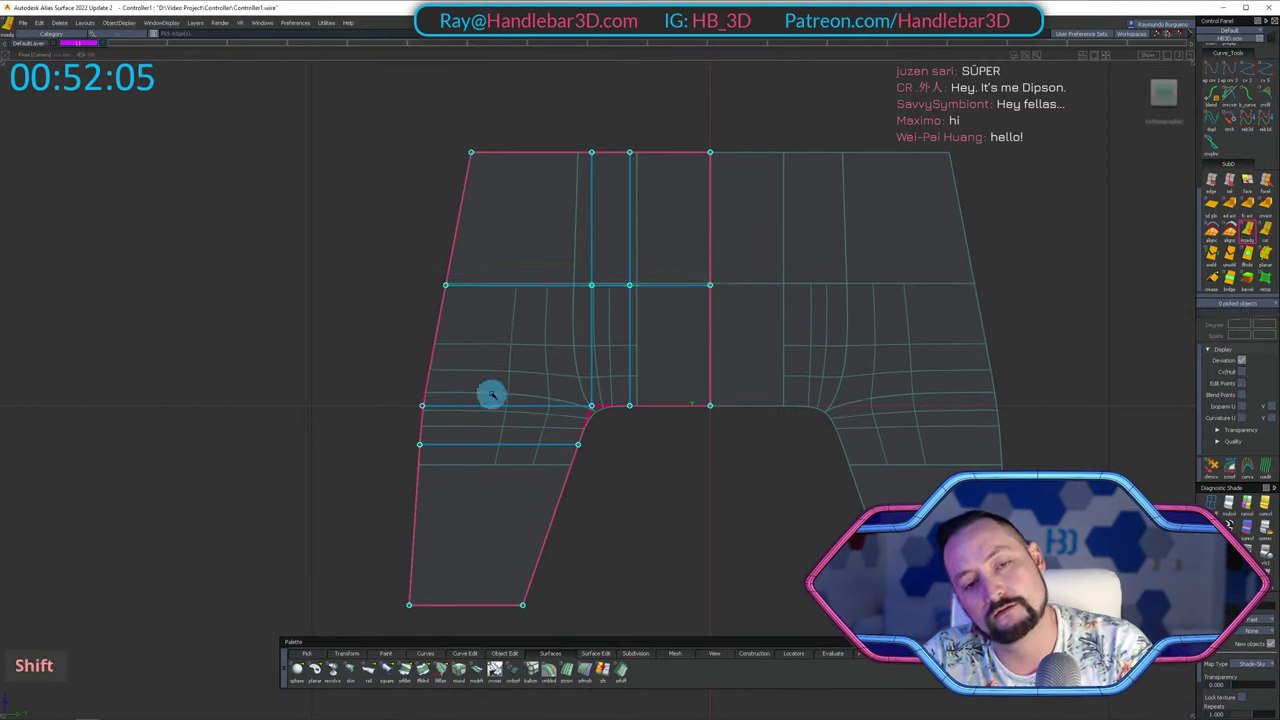
pyautogui.moveTo(520, 306)
pyautogui.keyDown('ctrl'); pyautogui.keyDown('shift'); pyautogui.mouseDown()
pyautogui.moveTo(394, 300)
pyautogui.moveTo(477, 326)
pyautogui.mouseUp(); pyautogui.keyUp('shift'); pyautogui.keyUp('ctrl')
pyautogui.moveTo(477, 326); pyautogui.dragTo(403, 249, button='middle')
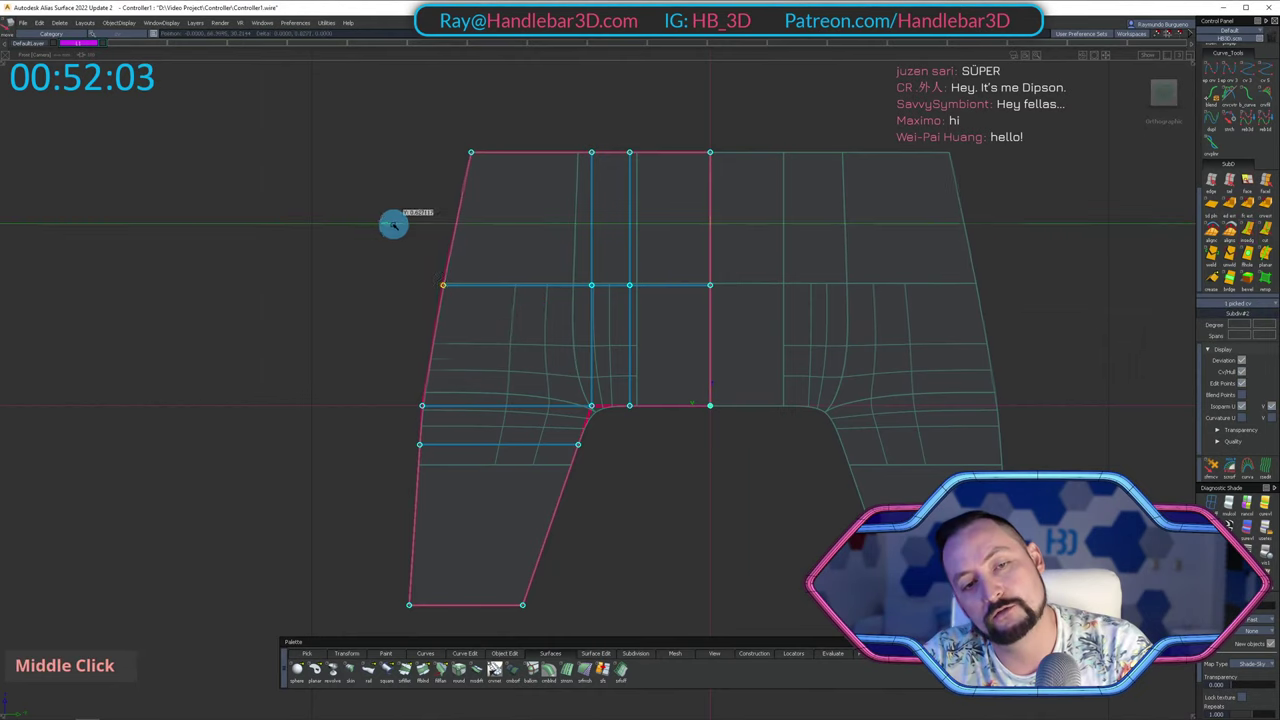
pyautogui.moveTo(474, 274)
pyautogui.keyDown('alt'); pyautogui.keyDown('shift'); pyautogui.mouseDown(button='middle')
pyautogui.moveTo(549, 300)
pyautogui.moveTo(458, 263)
pyautogui.mouseUp(button='middle'); pyautogui.keyUp('shift'); pyautogui.keyUp('alt')
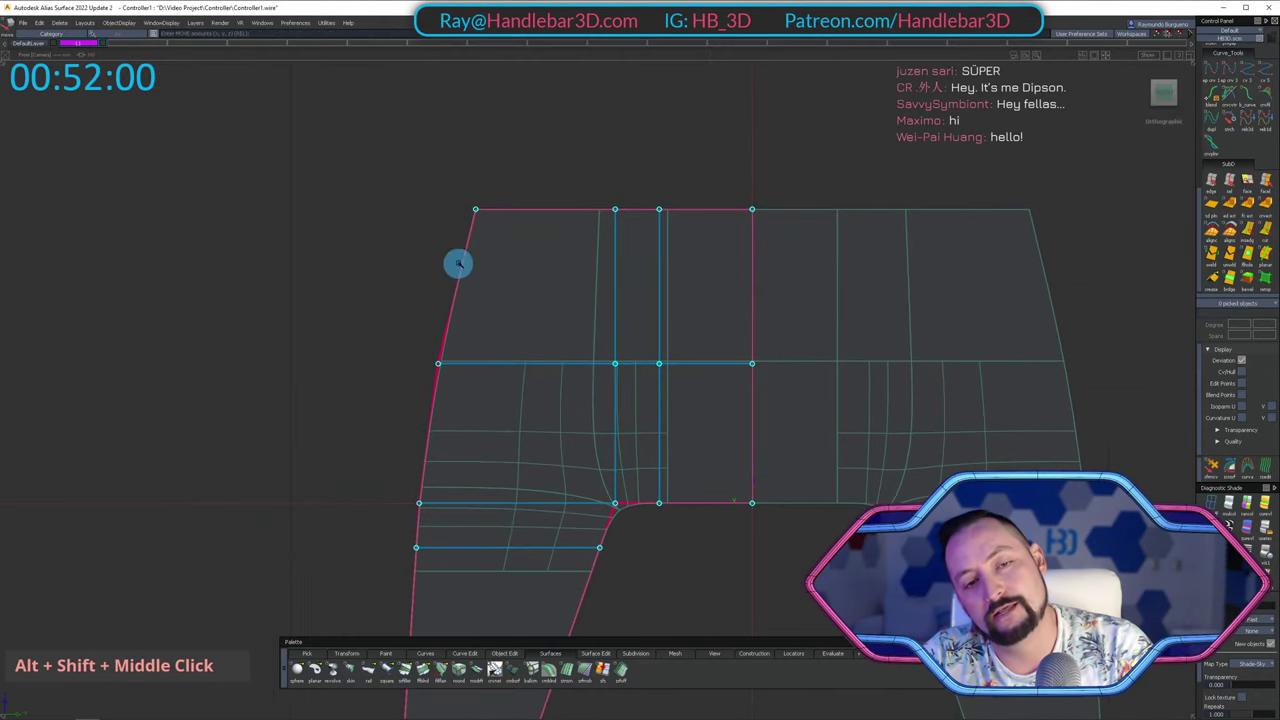
pyautogui.keyDown('alt'); pyautogui.keyDown('shift'); pyautogui.moveTo(487, 213); pyautogui.dragTo(398, 220, button='middle'); pyautogui.keyUp('shift'); pyautogui.keyUp('alt')
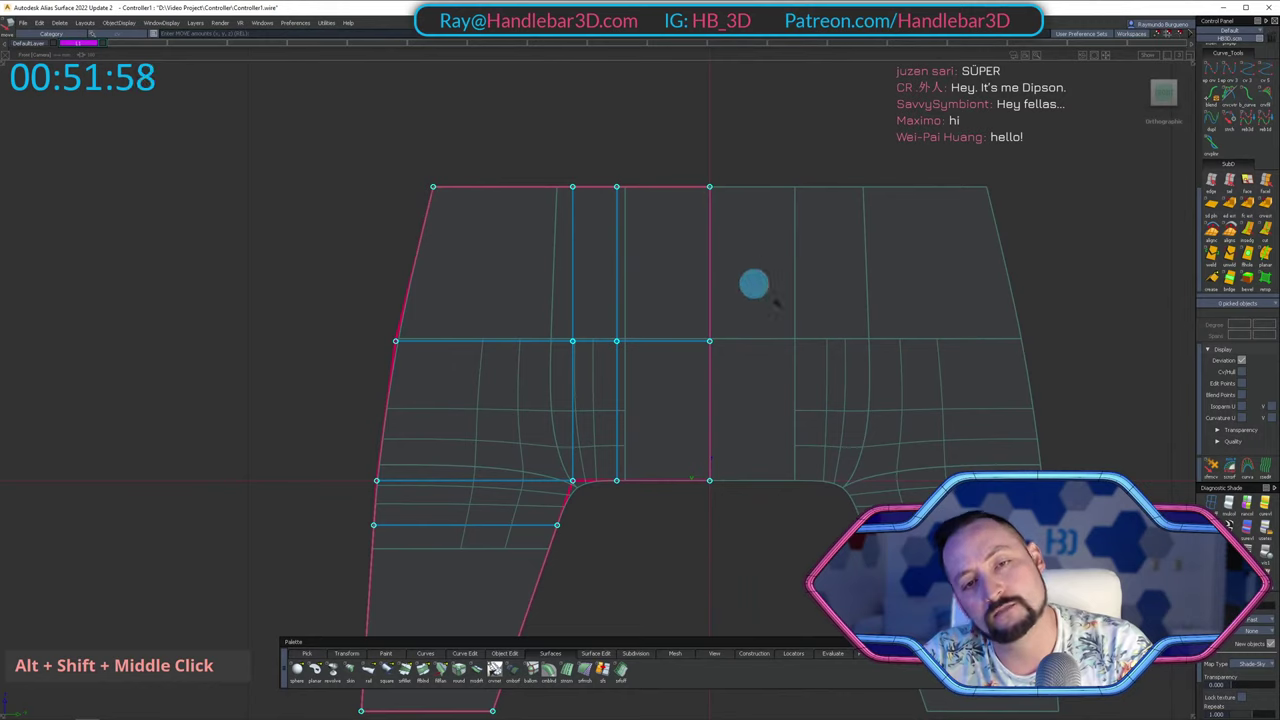
pyautogui.keyDown('ctrl'); pyautogui.keyDown('shift'); pyautogui.click(1230, 200); pyautogui.keyUp('shift'); pyautogui.keyUp('ctrl')
pyautogui.click(1243, 232)
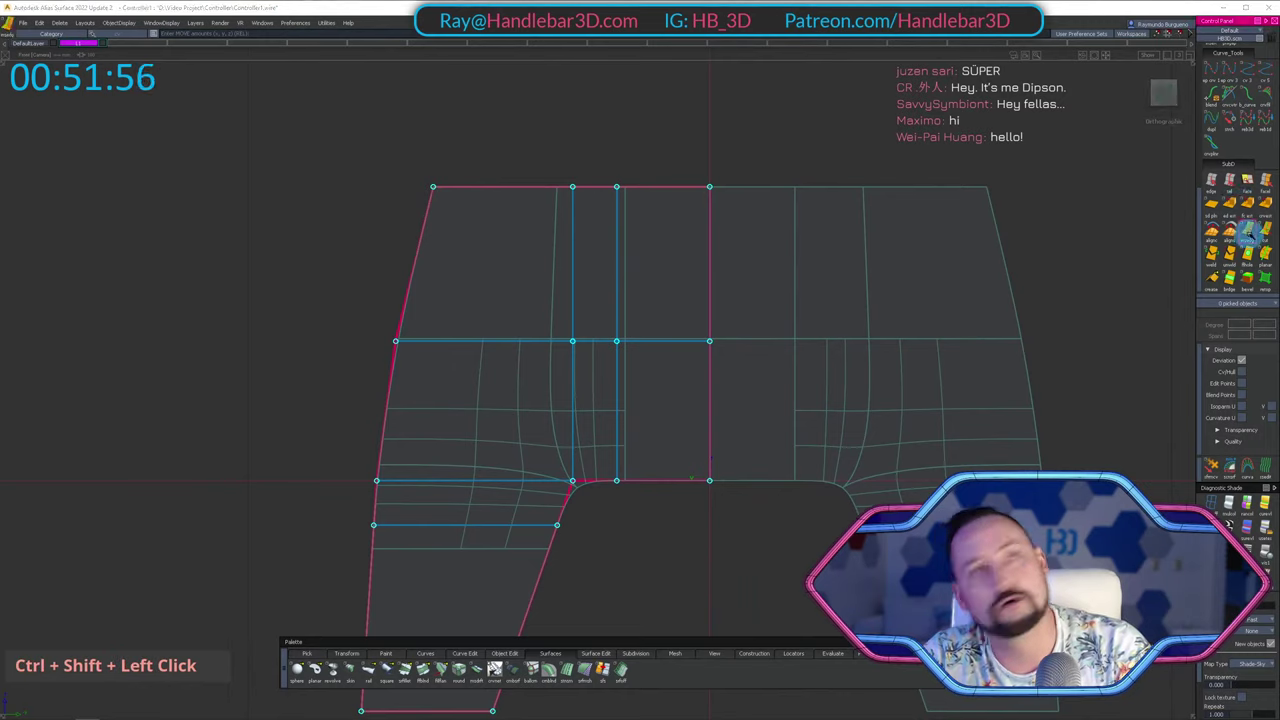
pyautogui.click(573, 207)
pyautogui.moveTo(545, 188); pyautogui.dragTo(559, 243)
pyautogui.hotkey('ctrl', 'z')
# Insert another horizontal edge across the upper body, between the top border and the midway edge, and clear the selection.
pyautogui.doubleClick(704, 222)
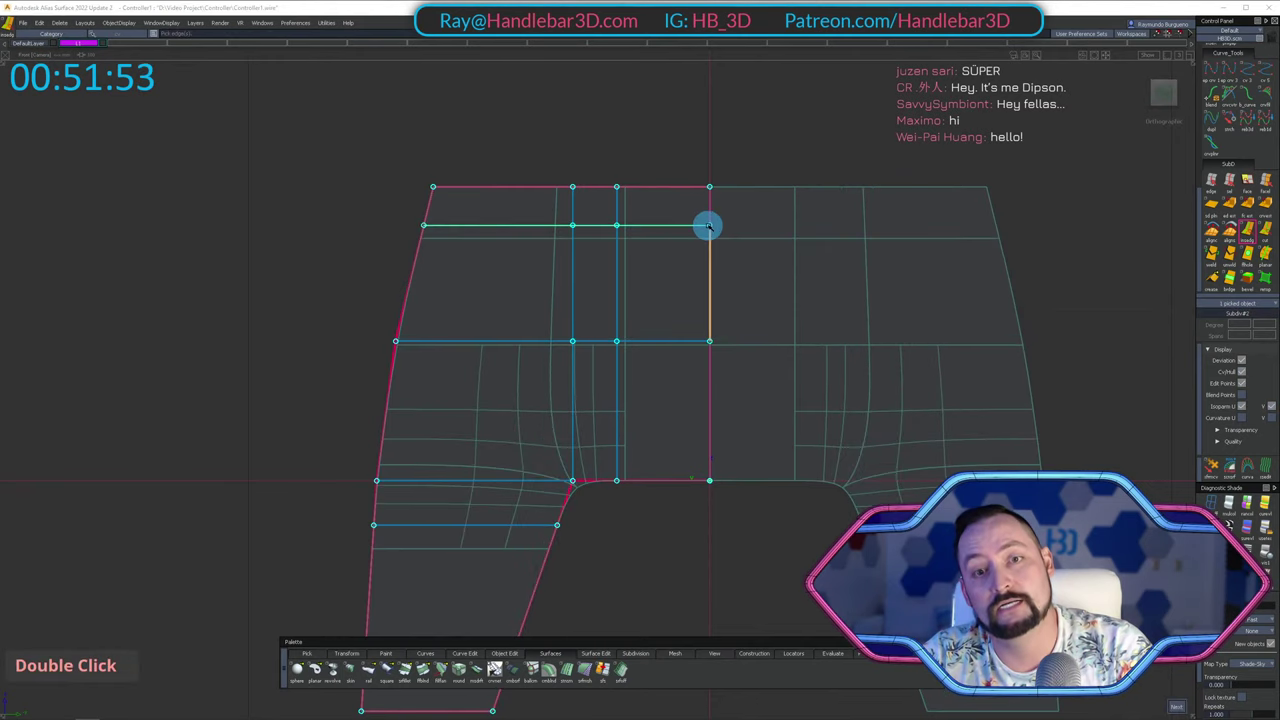
pyautogui.moveTo(709, 226); pyautogui.dragTo(640, 242)
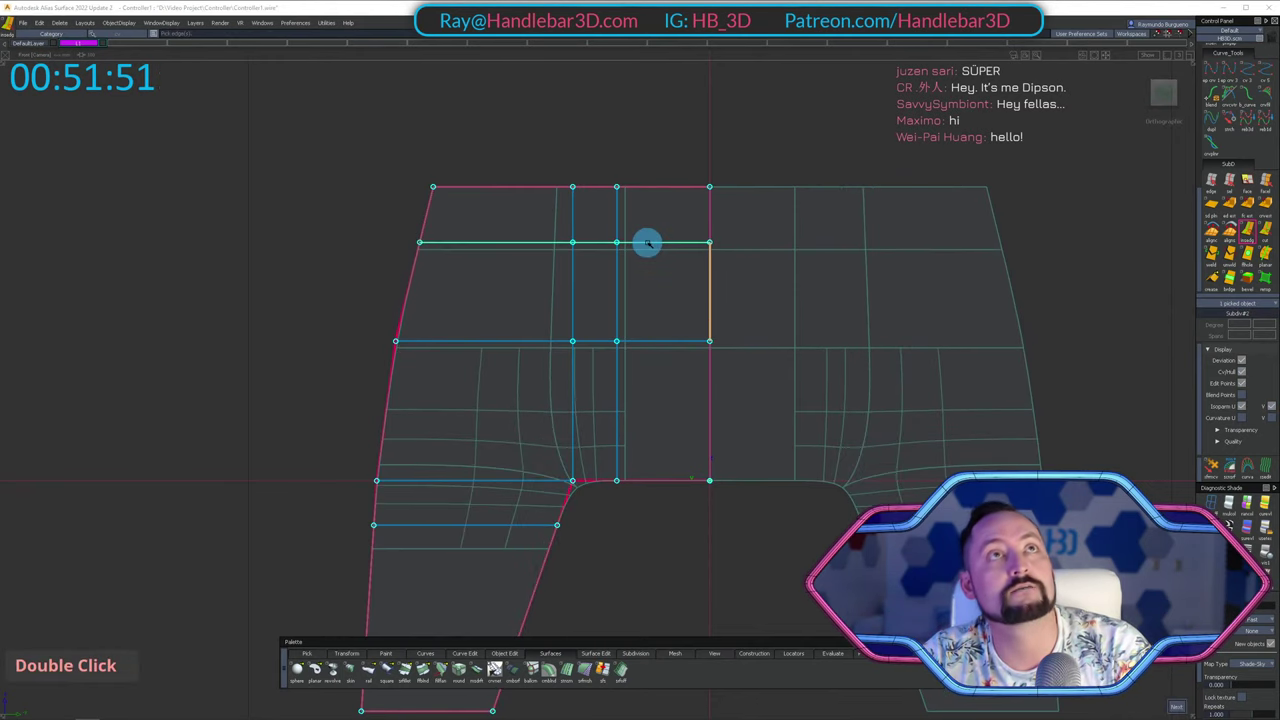
pyautogui.press('space')
pyautogui.keyDown('alt'); pyautogui.keyDown('shift'); pyautogui.moveTo(664, 256); pyautogui.dragTo(646, 286, button='middle'); pyautogui.keyUp('shift'); pyautogui.keyUp('alt')
pyautogui.keyDown('ctrl'); pyautogui.keyDown('shift'); pyautogui.moveTo(635, 320); pyautogui.dragTo(630, 262); pyautogui.keyUp('shift'); pyautogui.keyUp('ctrl')
pyautogui.keyDown('alt'); pyautogui.keyDown('shift'); pyautogui.moveTo(570, 272); pyautogui.dragTo(524, 264, button='middle'); pyautogui.keyUp('shift'); pyautogui.keyUp('alt')
pyautogui.keyDown('ctrl'); pyautogui.keyDown('shift'); pyautogui.moveTo(488, 294); pyautogui.dragTo(444, 230); pyautogui.keyUp('shift'); pyautogui.keyUp('ctrl')
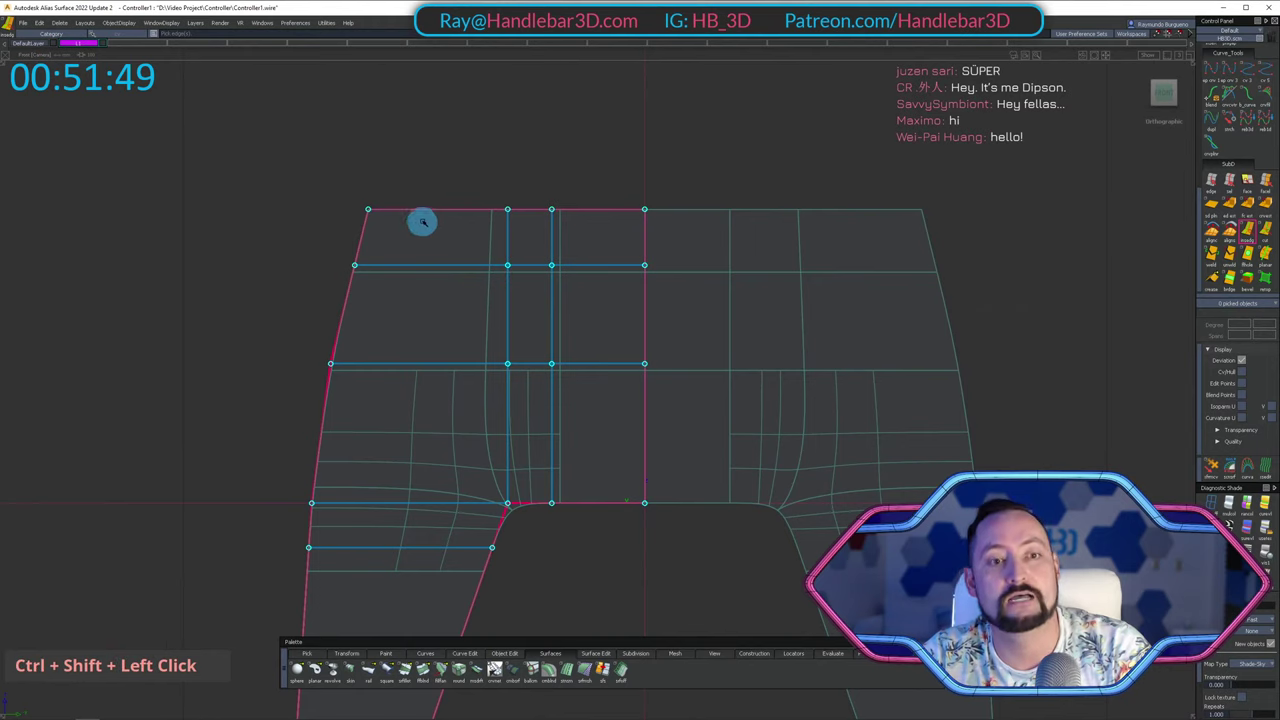
pyautogui.keyDown('alt'); pyautogui.keyDown('shift'); pyautogui.moveTo(400, 223); pyautogui.dragTo(563, 211, button='middle'); pyautogui.keyUp('shift'); pyautogui.keyUp('alt')
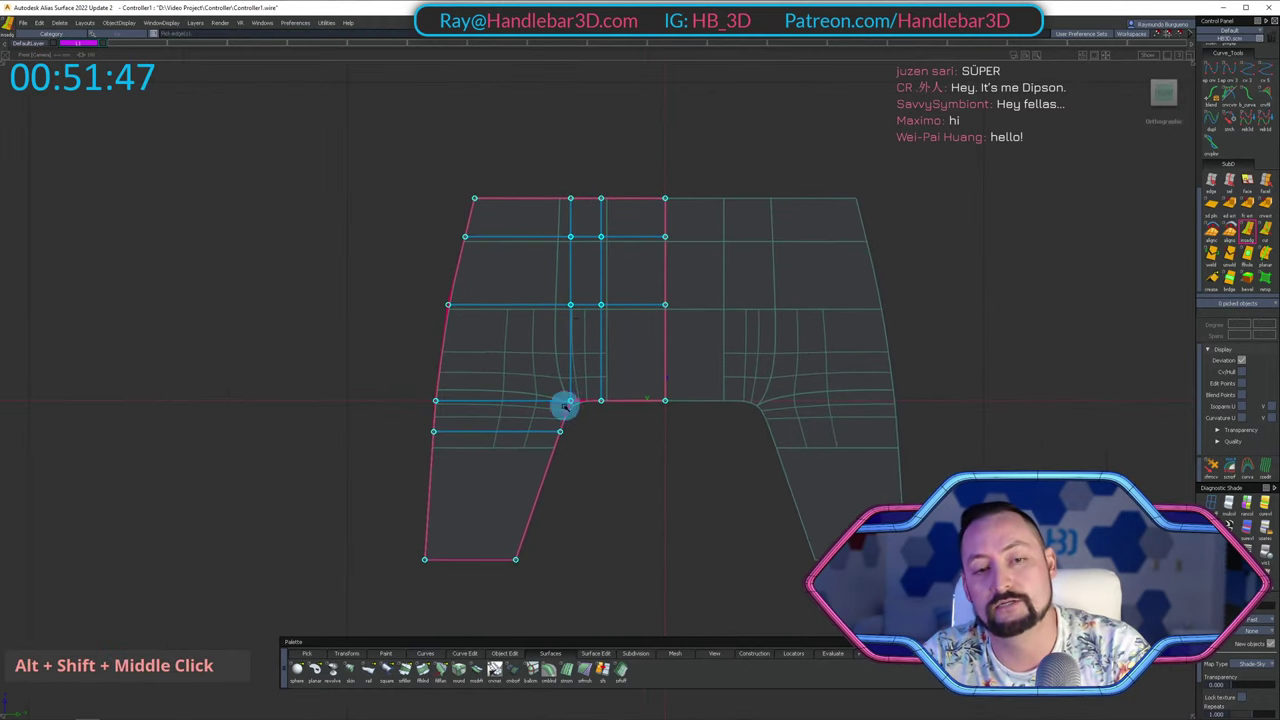
# Insert a vertical edge down the outer part of the half, running from the top border to the handle tip.
pyautogui.keyDown('ctrl'); pyautogui.keyDown('shift'); pyautogui.moveTo(565, 407); pyautogui.dragTo(572, 345); pyautogui.keyUp('shift'); pyautogui.keyUp('ctrl')
pyautogui.scroll(-1, 1248, 253)
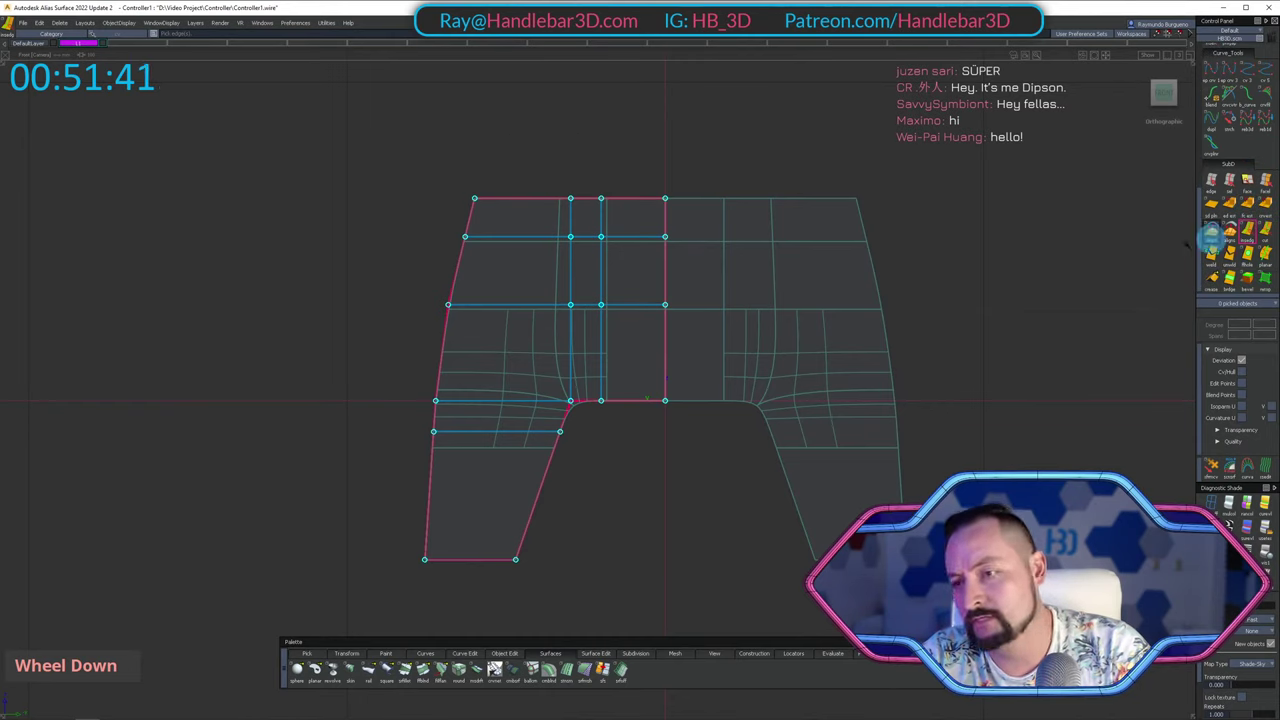
pyautogui.click(499, 314)
pyautogui.moveTo(508, 304); pyautogui.dragTo(515, 335)
pyautogui.keyDown('alt'); pyautogui.keyDown('shift'); pyautogui.moveTo(535, 384); pyautogui.dragTo(560, 470, button='right'); pyautogui.keyUp('shift'); pyautogui.keyUp('alt')
pyautogui.keyDown('alt'); pyautogui.keyDown('shift'); pyautogui.moveTo(530, 520); pyautogui.dragTo(518, 400, button='middle'); pyautogui.keyUp('shift'); pyautogui.keyUp('alt')
# Nudge control vertices around the new outer vertical edge to even out its flow.
pyautogui.keyDown('ctrl'); pyautogui.keyDown('shift'); pyautogui.moveTo(497, 434); pyautogui.dragTo(486, 374); pyautogui.keyUp('shift'); pyautogui.keyUp('ctrl')
pyautogui.moveTo(401, 282); pyautogui.dragTo(540, 348)
pyautogui.keyDown('ctrl'); pyautogui.keyDown('shift'); pyautogui.moveTo(634, 402); pyautogui.dragTo(620, 380, button='middle'); pyautogui.keyUp('shift'); pyautogui.keyUp('ctrl')
pyautogui.keyDown('alt'); pyautogui.keyDown('shift'); pyautogui.moveTo(488, 300); pyautogui.dragTo(480, 443, button='middle'); pyautogui.keyUp('shift'); pyautogui.keyUp('alt')
pyautogui.keyDown('ctrl'); pyautogui.keyDown('shift'); pyautogui.moveTo(480, 443); pyautogui.dragTo(479, 312); pyautogui.keyUp('shift'); pyautogui.keyUp('ctrl')
pyautogui.moveTo(443, 131); pyautogui.dragTo(530, 318)
pyautogui.keyDown('ctrl'); pyautogui.keyDown('shift'); pyautogui.moveTo(522, 215); pyautogui.dragTo(534, 334, button='middle'); pyautogui.keyUp('shift'); pyautogui.keyUp('ctrl')
pyautogui.keyDown('alt'); pyautogui.keyDown('shift'); pyautogui.moveTo(534, 334); pyautogui.dragTo(543, 363, button='right'); pyautogui.keyUp('shift'); pyautogui.keyUp('alt')
pyautogui.keyDown('alt'); pyautogui.keyDown('shift'); pyautogui.moveTo(543, 363); pyautogui.dragTo(543, 289, button='middle'); pyautogui.keyUp('shift'); pyautogui.keyUp('alt')
pyautogui.keyDown('alt'); pyautogui.keyDown('shift'); pyautogui.moveTo(543, 289); pyautogui.dragTo(585, 140); pyautogui.keyUp('shift'); pyautogui.keyUp('alt')
# Pick the whole controller object, move it vertically up above the ground grid, and clear the selection.
pyautogui.click(703, 280)
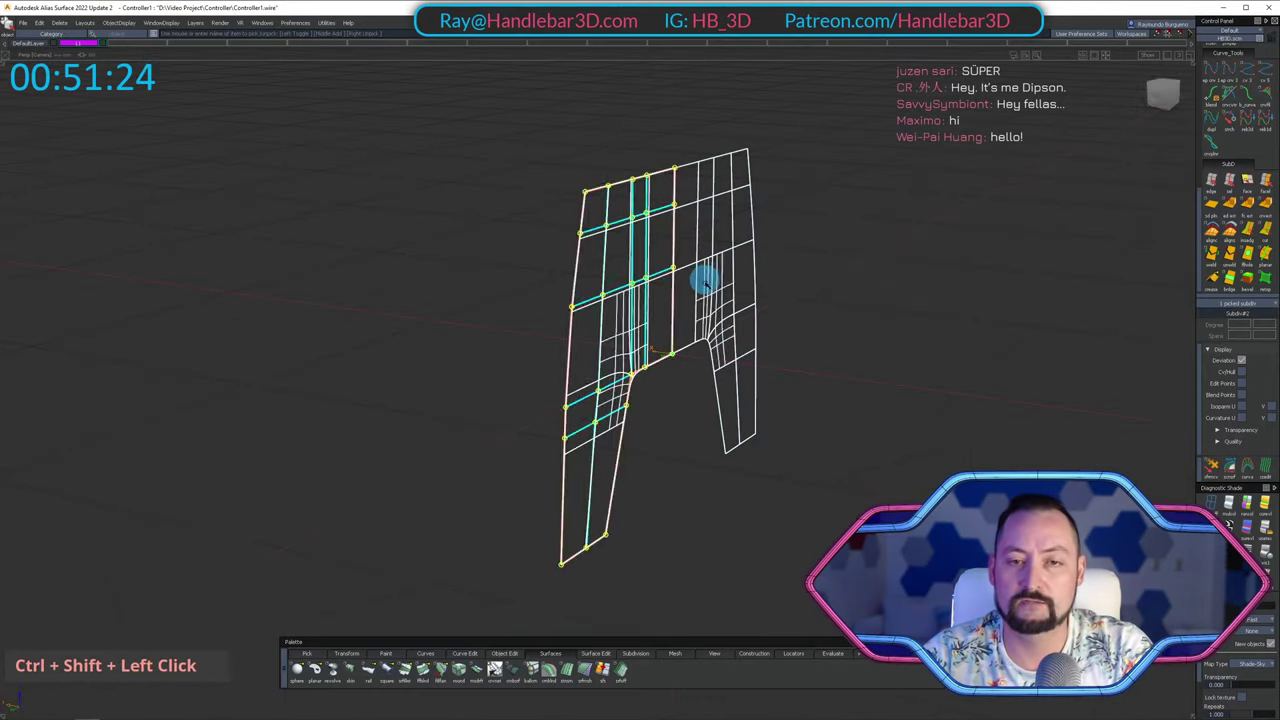
pyautogui.keyDown('ctrl'); pyautogui.keyDown('shift'); pyautogui.moveTo(703, 280); pyautogui.dragTo(691, 471, button='right'); pyautogui.keyUp('shift'); pyautogui.keyUp('ctrl')
pyautogui.keyDown('ctrl'); pyautogui.keyDown('shift'); pyautogui.moveTo(691, 440); pyautogui.dragTo(702, 124); pyautogui.keyUp('shift'); pyautogui.keyUp('ctrl')
pyautogui.click(626, 206)
pyautogui.keyDown('alt'); pyautogui.keyDown('shift'); pyautogui.moveTo(626, 206); pyautogui.dragTo(620, 345, button='middle'); pyautogui.keyUp('shift'); pyautogui.keyUp('alt')
pyautogui.keyDown('alt'); pyautogui.keyDown('shift'); pyautogui.moveTo(620, 345); pyautogui.dragTo(659, 270); pyautogui.keyUp('shift'); pyautogui.keyUp('alt')
pyautogui.keyDown('alt'); pyautogui.keyDown('shift'); pyautogui.moveTo(655, 440); pyautogui.dragTo(680, 170, button='middle'); pyautogui.keyUp('shift'); pyautogui.keyUp('alt')
pyautogui.keyDown('ctrl'); pyautogui.keyDown('shift'); pyautogui.moveTo(752, 256); pyautogui.dragTo(756, 312, button='middle'); pyautogui.keyUp('shift'); pyautogui.keyUp('ctrl')
pyautogui.moveTo(806, 324); pyautogui.dragTo(797, 160, button='right')
pyautogui.keyDown('alt'); pyautogui.keyDown('shift'); pyautogui.moveTo(795, 158); pyautogui.dragTo(737, 197, button='middle'); pyautogui.keyUp('shift'); pyautogui.keyUp('alt')
pyautogui.keyDown('alt'); pyautogui.keyDown('shift'); pyautogui.moveTo(737, 197); pyautogui.dragTo(690, 240); pyautogui.keyUp('shift'); pyautogui.keyUp('alt')
pyautogui.keyDown('alt'); pyautogui.keyDown('shift'); pyautogui.moveTo(690, 240); pyautogui.dragTo(728, 236, button='right'); pyautogui.keyUp('shift'); pyautogui.keyUp('alt')
pyautogui.keyDown('ctrl'); pyautogui.keyDown('shift'); pyautogui.moveTo(728, 236); pyautogui.dragTo(712, 295, button='right'); pyautogui.keyUp('shift'); pyautogui.keyUp('ctrl')
pyautogui.keyDown('alt'); pyautogui.keyDown('shift'); pyautogui.moveTo(705, 275); pyautogui.dragTo(618, 240); pyautogui.keyUp('shift'); pyautogui.keyUp('alt')
pyautogui.keyDown('alt'); pyautogui.keyDown('shift'); pyautogui.moveTo(618, 240); pyautogui.dragTo(709, 231); pyautogui.keyUp('shift'); pyautogui.keyUp('alt')
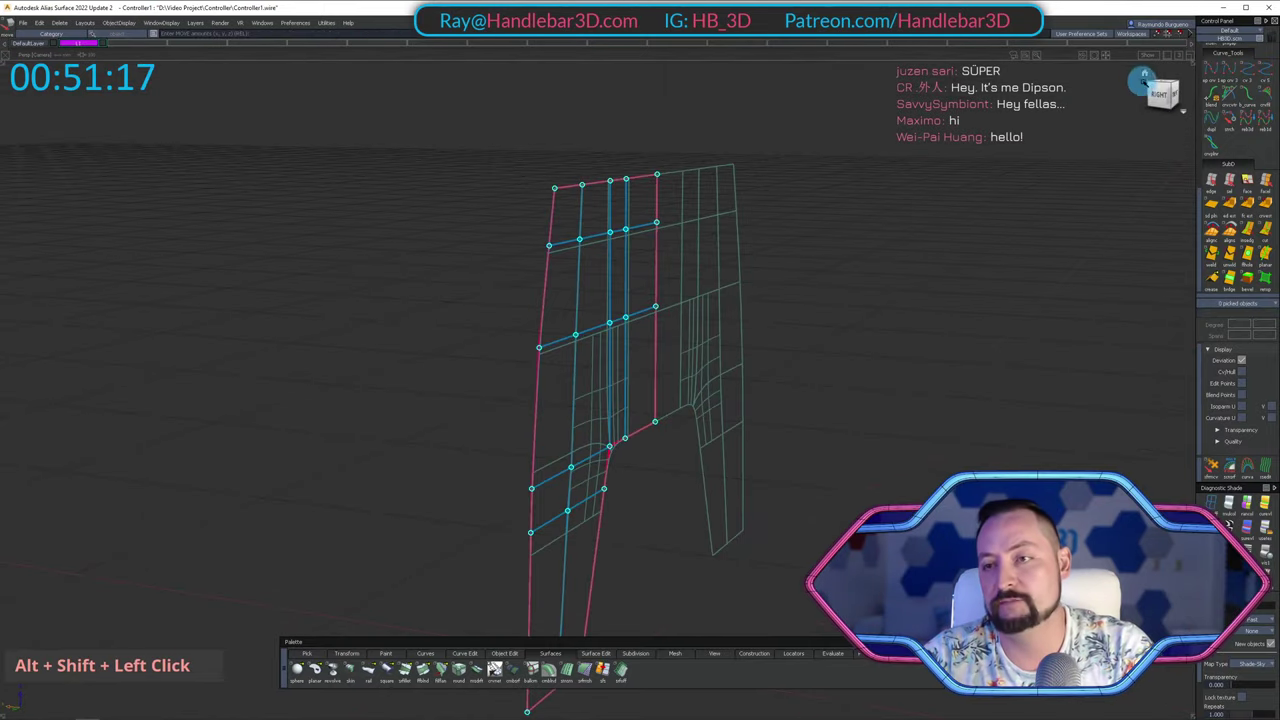
# In the right view, move the handle tip's control vertices horizontally out of the flat face plane and clear the selection.
pyautogui.click(1158, 94)
pyautogui.keyDown('alt'); pyautogui.keyDown('shift'); pyautogui.moveTo(817, 465); pyautogui.dragTo(829, 266, button='middle'); pyautogui.keyUp('shift'); pyautogui.keyUp('alt')
pyautogui.keyDown('ctrl'); pyautogui.keyDown('shift'); pyautogui.moveTo(640, 345); pyautogui.dragTo(594, 398); pyautogui.keyUp('shift'); pyautogui.keyUp('ctrl')
pyautogui.moveTo(633, 369); pyautogui.dragTo(744, 478)
pyautogui.hotkey('ctrl', 'shift', 'm')
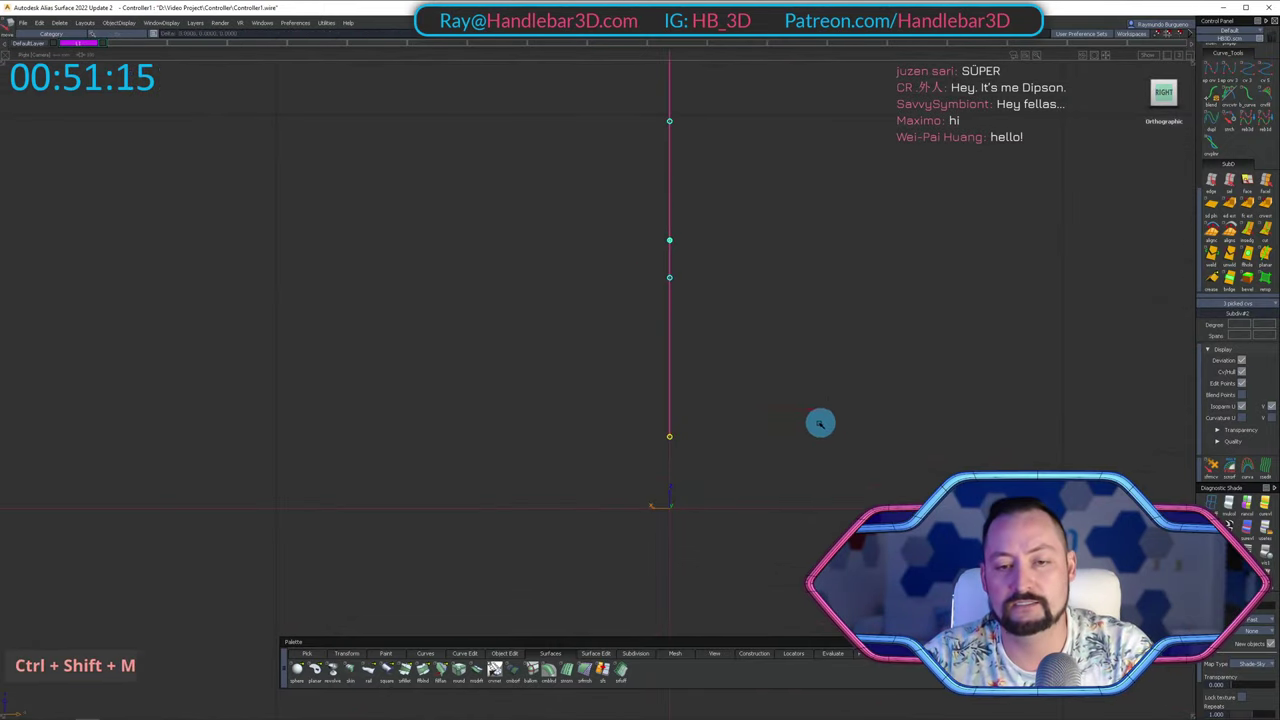
pyautogui.moveTo(820, 423); pyautogui.dragTo(787, 436, button='middle')
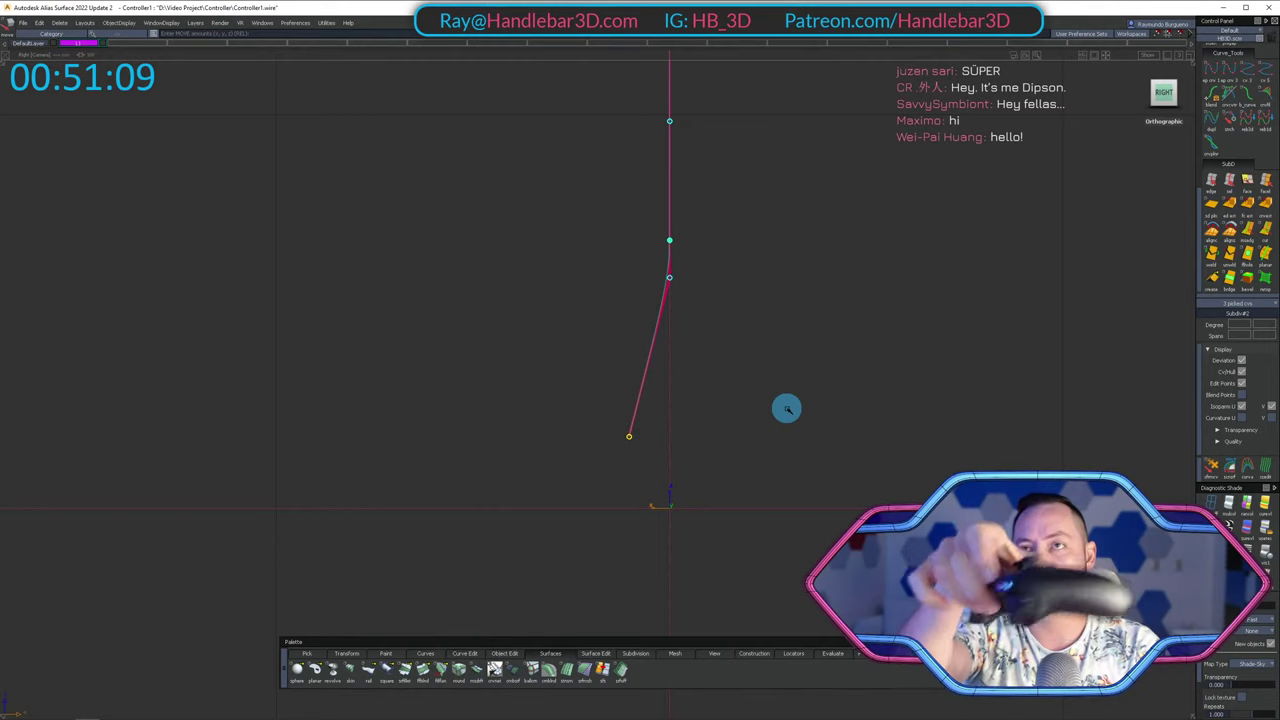
pyautogui.keyDown('alt'); pyautogui.keyDown('shift'); pyautogui.moveTo(797, 400); pyautogui.dragTo(620, 300); pyautogui.keyUp('shift'); pyautogui.keyUp('alt')
pyautogui.keyDown('alt'); pyautogui.keyDown('shift'); pyautogui.moveTo(680, 270); pyautogui.dragTo(754, 297, button='middle'); pyautogui.keyUp('shift'); pyautogui.keyUp('alt')
pyautogui.keyDown('ctrl'); pyautogui.keyDown('shift'); pyautogui.moveTo(655, 172); pyautogui.dragTo(606, 206); pyautogui.keyUp('shift'); pyautogui.keyUp('ctrl')
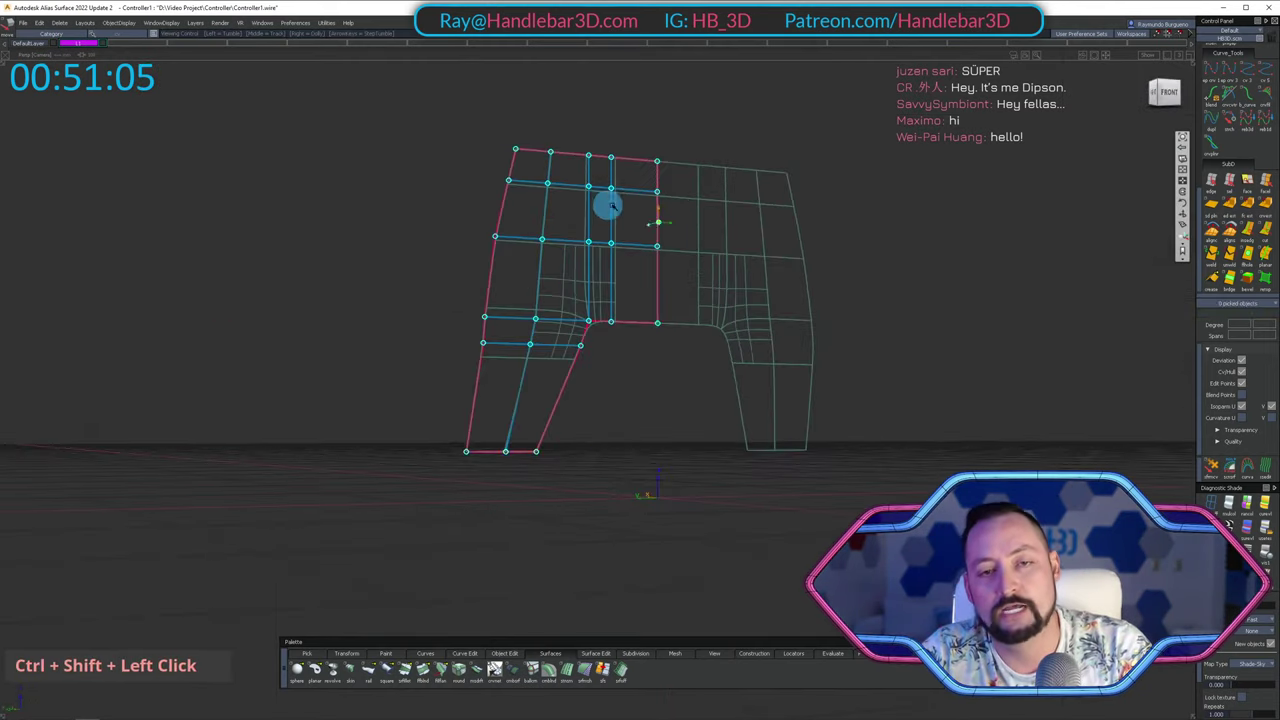
# In the front view, nudge the outer control vertex in the upper body slightly horizontally and deselect it.
pyautogui.keyDown('alt'); pyautogui.keyDown('shift'); pyautogui.moveTo(606, 206); pyautogui.dragTo(1150, 140, button='right'); pyautogui.keyUp('shift'); pyautogui.keyUp('alt')
pyautogui.keyDown('alt'); pyautogui.keyDown('shift'); pyautogui.moveTo(1180, 130); pyautogui.dragTo(1260, 117); pyautogui.keyUp('shift'); pyautogui.keyUp('alt')
pyautogui.keyDown('alt'); pyautogui.keyDown('shift'); pyautogui.click(1161, 97); pyautogui.keyUp('shift'); pyautogui.keyUp('alt')
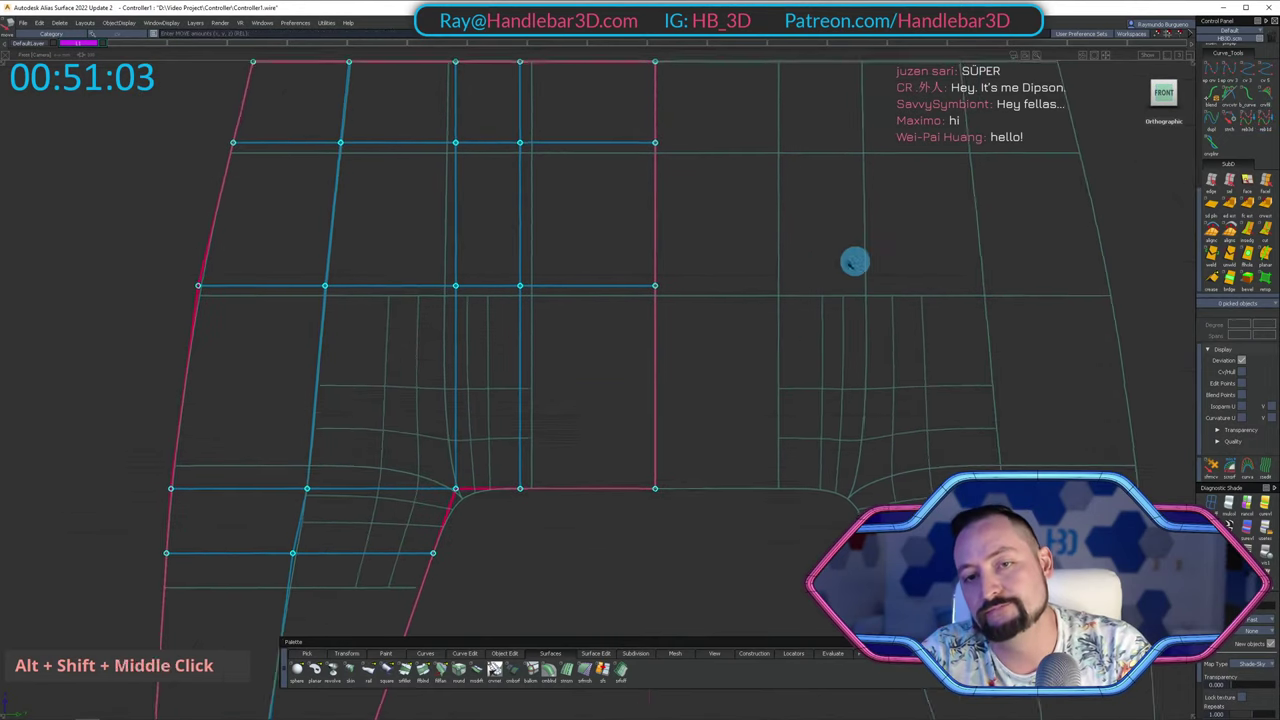
pyautogui.keyDown('alt'); pyautogui.keyDown('shift'); pyautogui.moveTo(822, 296); pyautogui.dragTo(922, 332, button='middle'); pyautogui.keyUp('shift'); pyautogui.keyUp('alt')
pyautogui.keyDown('ctrl'); pyautogui.keyDown('shift'); pyautogui.moveTo(443, 430); pyautogui.dragTo(478, 207); pyautogui.keyUp('shift'); pyautogui.keyUp('ctrl')
pyautogui.moveTo(361, 187); pyautogui.dragTo(416, 235)
pyautogui.moveTo(417, 236); pyautogui.dragTo(420, 286, button='middle')
pyautogui.keyDown('alt'); pyautogui.keyDown('shift'); pyautogui.moveTo(420, 286); pyautogui.dragTo(617, 200, button='right'); pyautogui.keyUp('shift'); pyautogui.keyUp('alt')
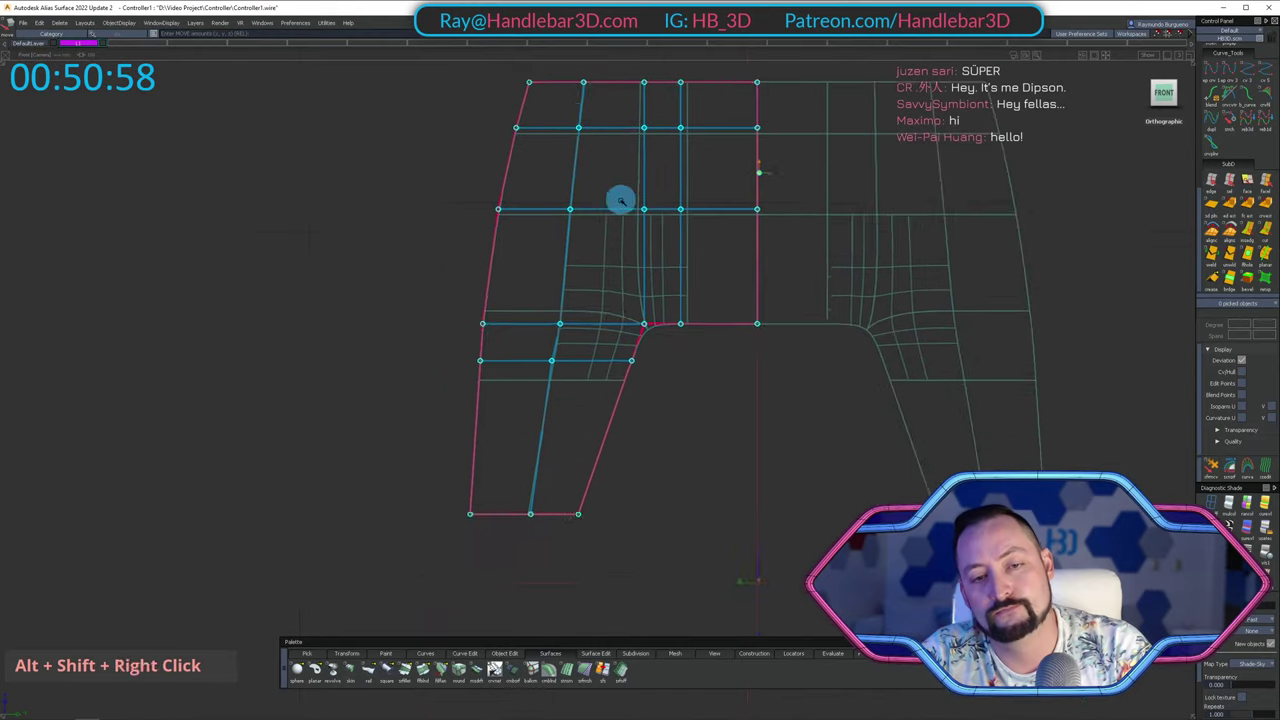
# Turn on shaded display of the controller surface in the perspective view.
pyautogui.moveTo(617, 200)
pyautogui.keyDown('alt'); pyautogui.keyDown('shift'); pyautogui.mouseDown()
pyautogui.moveTo(434, 263)
pyautogui.moveTo(303, 266)
pyautogui.moveTo(934, 231)
pyautogui.moveTo(869, 287)
pyautogui.mouseUp(); pyautogui.keyUp('shift'); pyautogui.keyUp('alt')
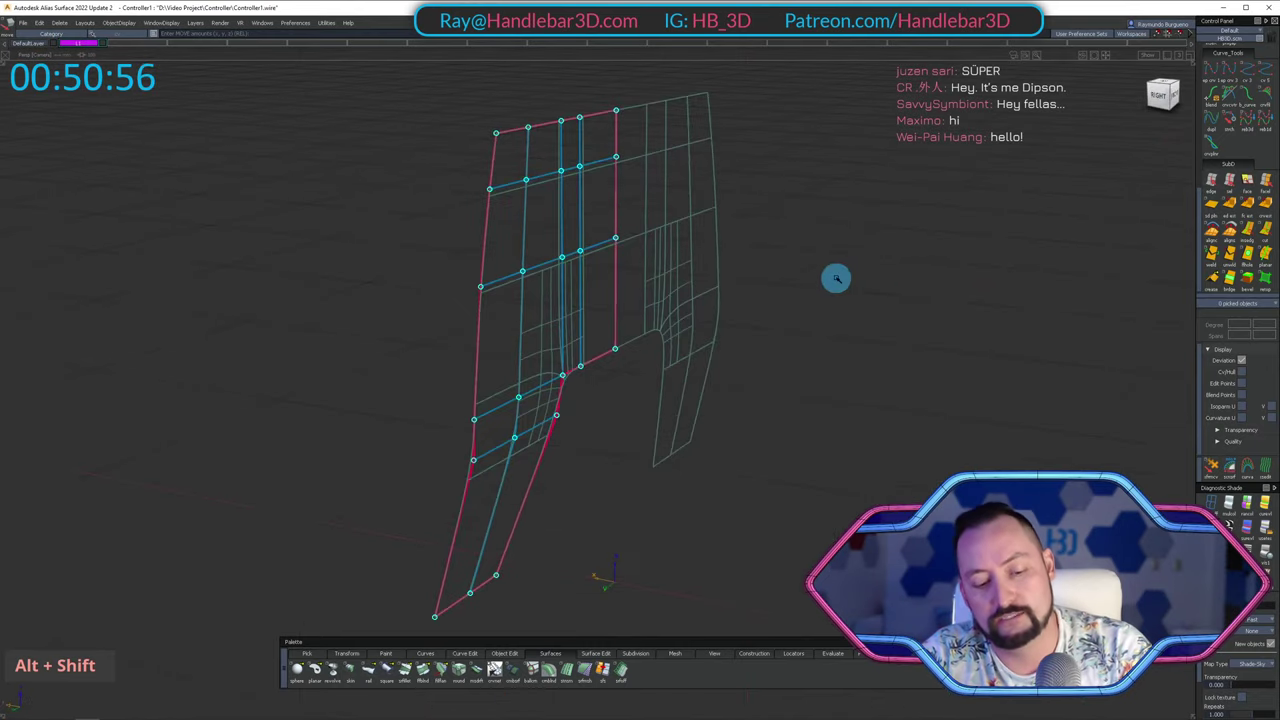
pyautogui.press('h')
pyautogui.moveTo(890, 232)
pyautogui.keyDown('alt'); pyautogui.keyDown('shift'); pyautogui.mouseDown()
pyautogui.moveTo(591, 111)
pyautogui.moveTo(261, 189)
pyautogui.moveTo(500, 230)
pyautogui.mouseUp(); pyautogui.keyUp('shift'); pyautogui.keyUp('alt')
pyautogui.keyDown('alt'); pyautogui.keyDown('shift'); pyautogui.moveTo(500, 230); pyautogui.dragTo(618, 249, button='right'); pyautogui.keyUp('shift'); pyautogui.keyUp('alt')
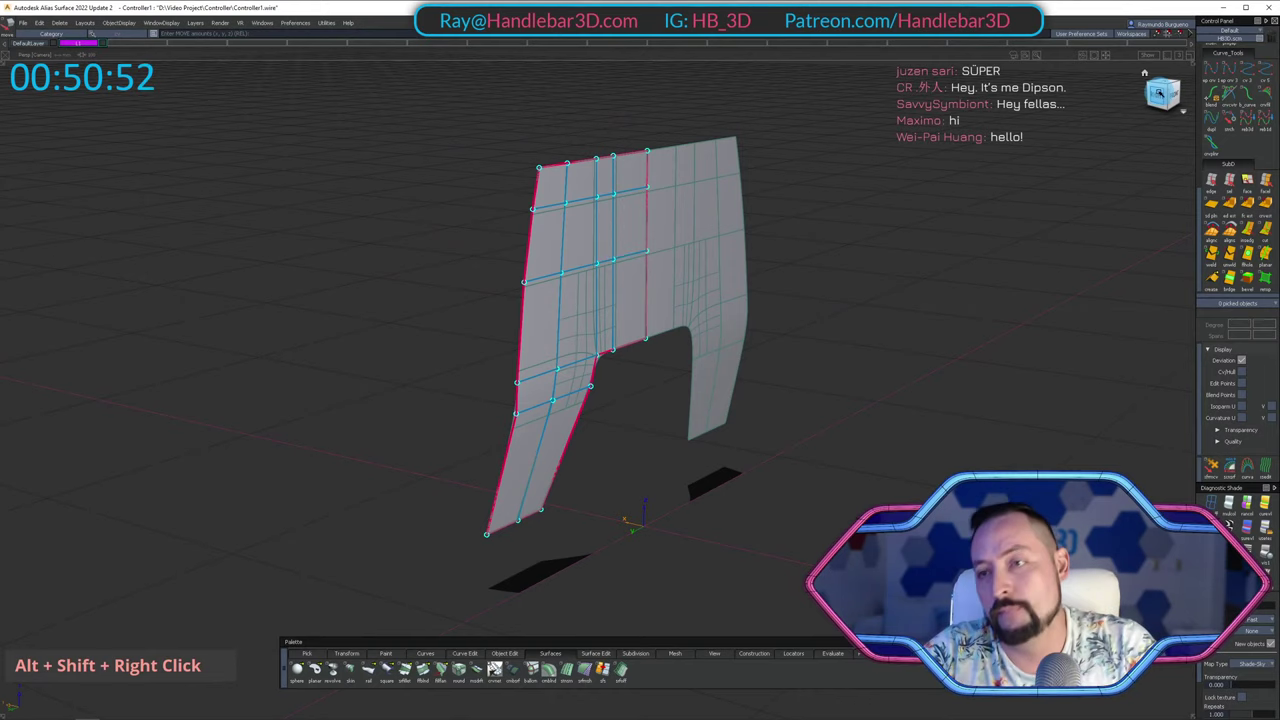
# In the right view, shift the control vertices of the handle edge below the inner corner slightly toward the tip's bend direction.
pyautogui.click(1160, 93)
pyautogui.keyDown('alt'); pyautogui.keyDown('shift'); pyautogui.moveTo(557, 394); pyautogui.dragTo(486, 449, button='right'); pyautogui.keyUp('shift'); pyautogui.keyUp('alt')
pyautogui.keyDown('alt'); pyautogui.keyDown('shift'); pyautogui.moveTo(540, 554); pyautogui.dragTo(520, 334, button='middle'); pyautogui.keyUp('shift'); pyautogui.keyUp('alt')
pyautogui.moveTo(575, 437)
pyautogui.keyDown('ctrl'); pyautogui.keyDown('shift'); pyautogui.mouseDown()
pyautogui.moveTo(780, 494)
pyautogui.moveTo(684, 457)
pyautogui.mouseUp(); pyautogui.keyUp('shift'); pyautogui.keyUp('ctrl')
pyautogui.moveTo(696, 485)
pyautogui.keyDown('ctrl'); pyautogui.keyDown('shift'); pyautogui.mouseDown(button='middle')
pyautogui.moveTo(708, 457)
pyautogui.moveTo(685, 388)
pyautogui.mouseUp(button='middle'); pyautogui.keyUp('shift'); pyautogui.keyUp('ctrl')
pyautogui.keyDown('ctrl'); pyautogui.keyDown('shift'); pyautogui.moveTo(505, 453); pyautogui.dragTo(651, 462); pyautogui.keyUp('shift'); pyautogui.keyUp('ctrl')
pyautogui.moveTo(600, 422); pyautogui.dragTo(757, 492)
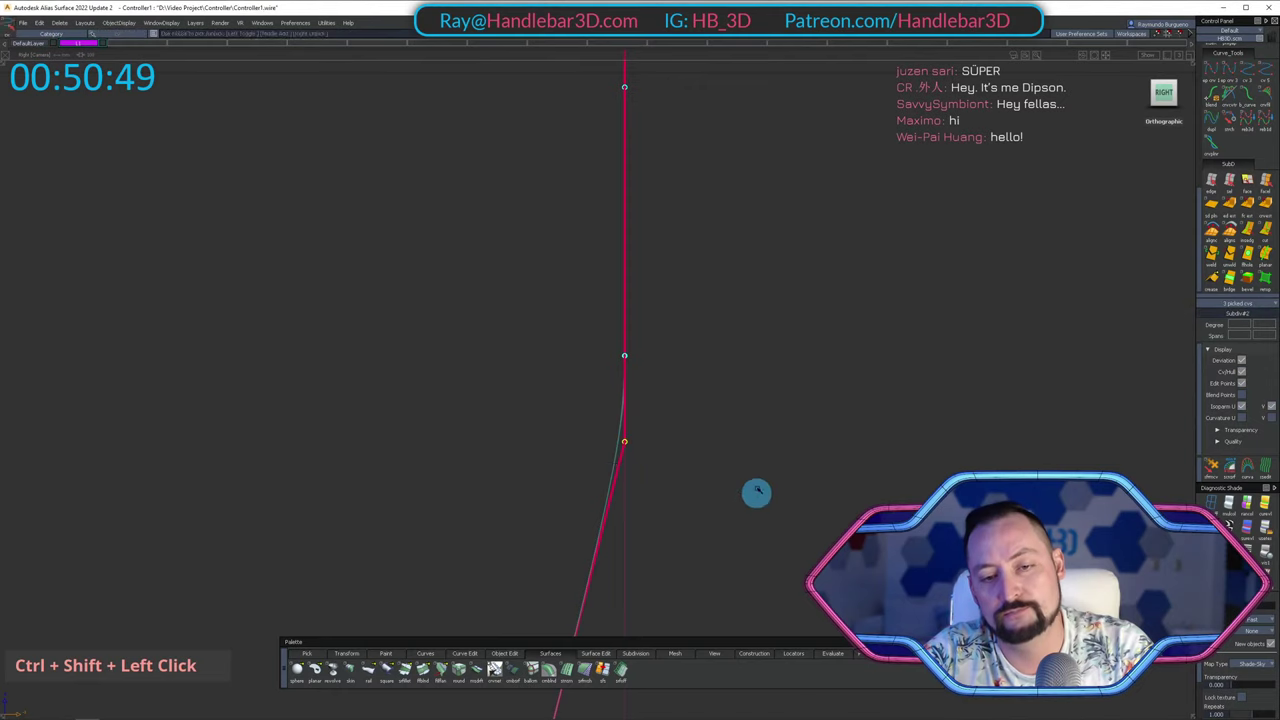
pyautogui.moveTo(757, 419); pyautogui.dragTo(743, 420, button='middle')
pyautogui.keyDown('alt'); pyautogui.keyDown('shift'); pyautogui.moveTo(743, 420); pyautogui.dragTo(692, 462, button='right'); pyautogui.keyUp('shift'); pyautogui.keyUp('alt')
pyautogui.keyDown('alt'); pyautogui.keyDown('shift'); pyautogui.moveTo(692, 458); pyautogui.dragTo(420, 441); pyautogui.keyUp('shift'); pyautogui.keyUp('alt')
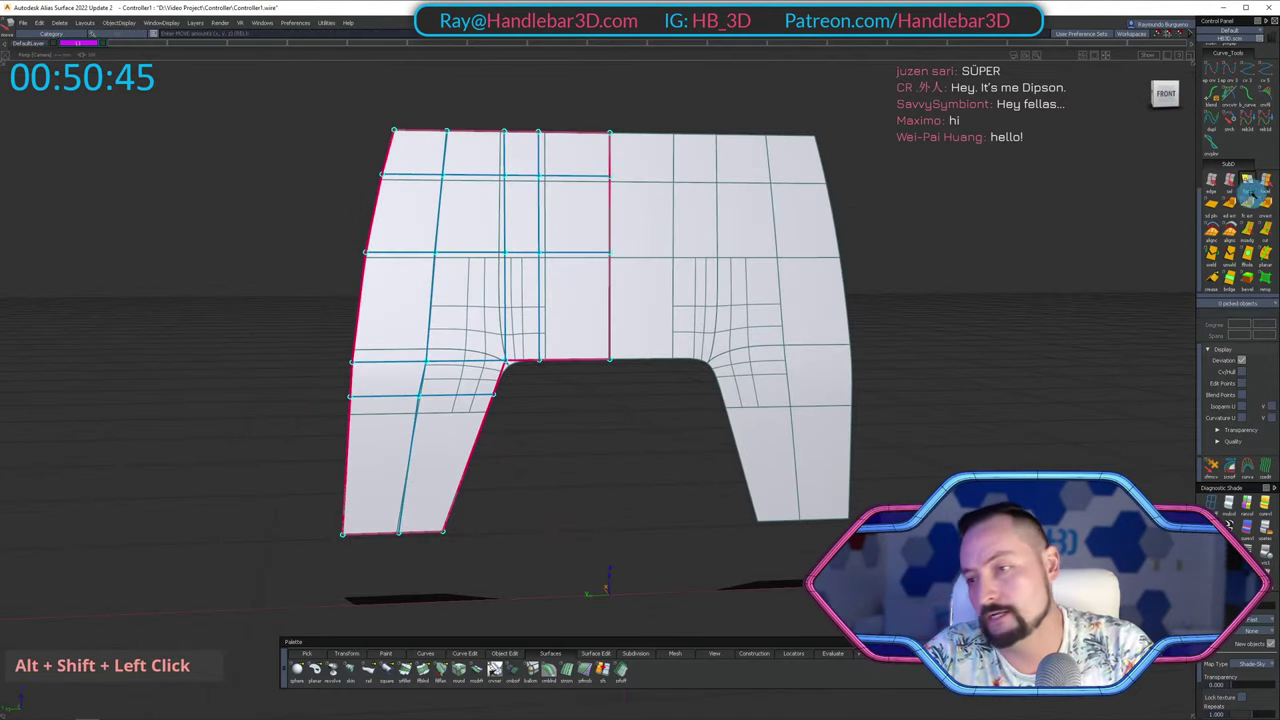
# Insert an edge across the lower handle and move its control vertices in the right view to curve the handle's profile.
pyautogui.click(1247, 229)
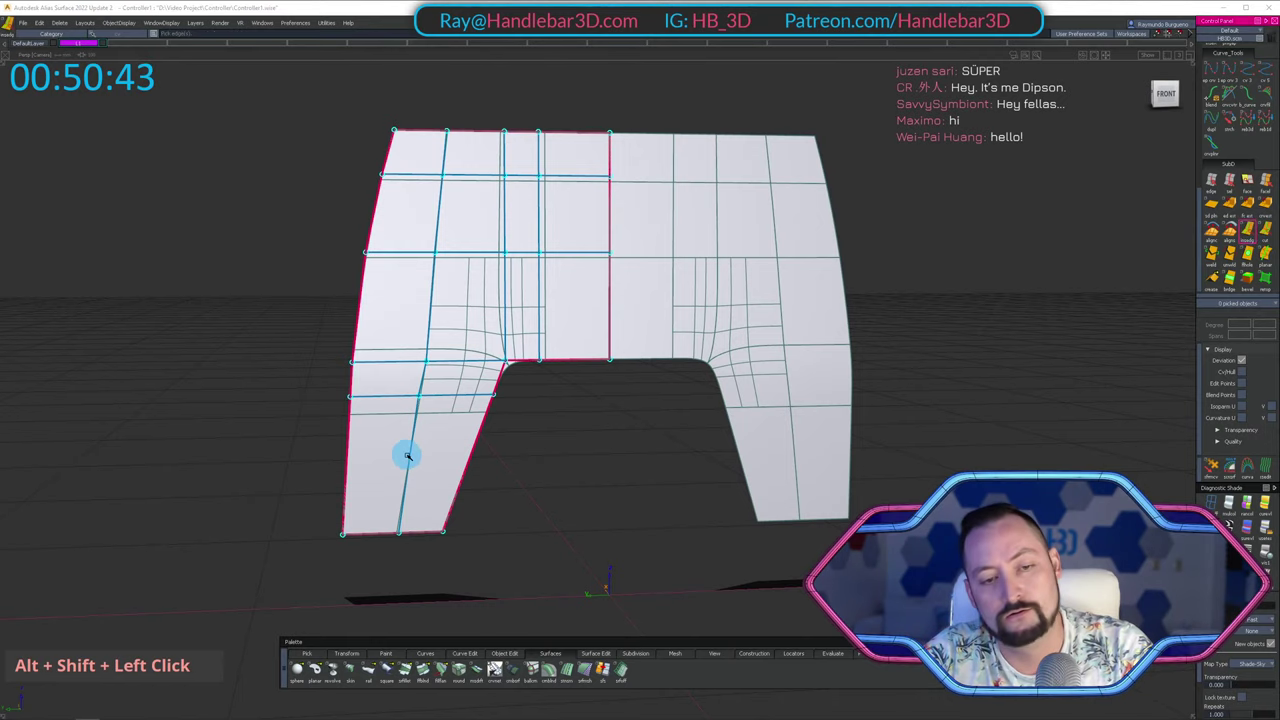
pyautogui.moveTo(408, 455); pyautogui.dragTo(598, 446)
pyautogui.keyDown('alt'); pyautogui.keyDown('shift'); pyautogui.click(1155, 95); pyautogui.keyUp('shift'); pyautogui.keyUp('alt')
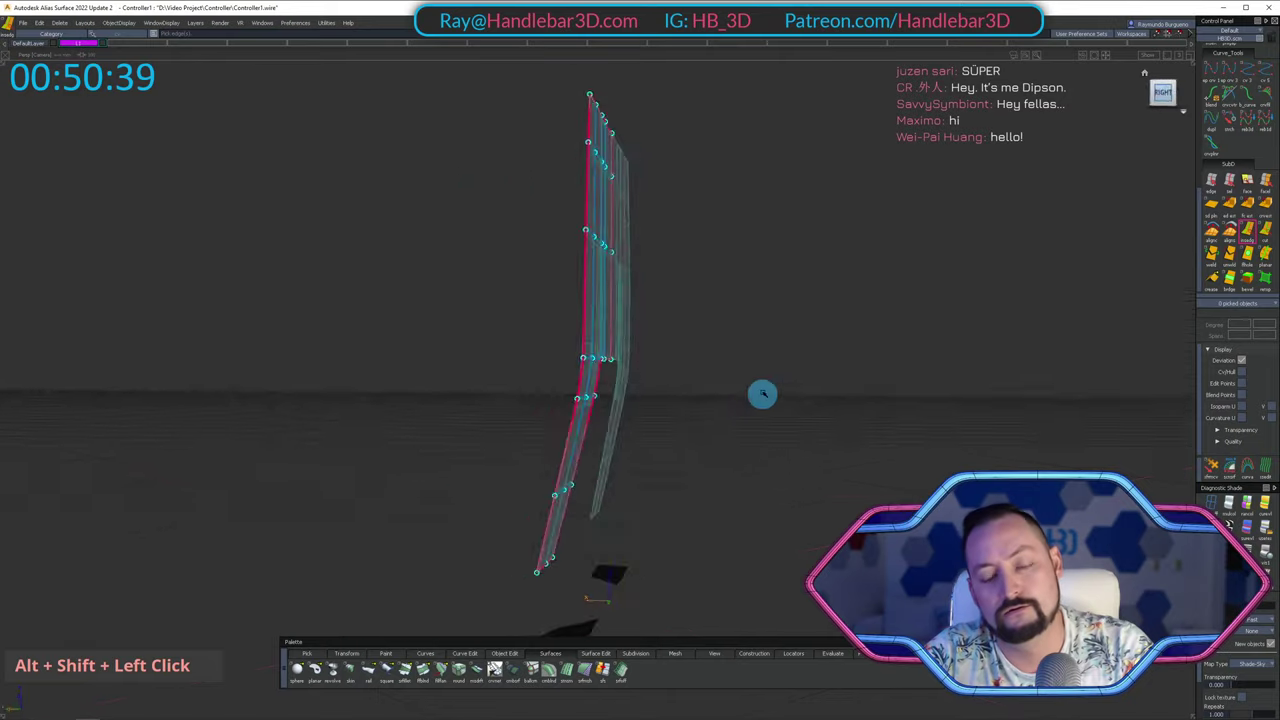
pyautogui.keyDown('alt'); pyautogui.keyDown('shift'); pyautogui.moveTo(760, 394); pyautogui.dragTo(800, 306, button='right'); pyautogui.keyUp('shift'); pyautogui.keyUp('alt')
pyautogui.keyDown('alt'); pyautogui.keyDown('shift'); pyautogui.moveTo(690, 386); pyautogui.dragTo(681, 209, button='middle'); pyautogui.keyUp('shift'); pyautogui.keyUp('alt')
pyautogui.keyDown('ctrl'); pyautogui.keyDown('shift'); pyautogui.moveTo(600, 250); pyautogui.dragTo(520, 296); pyautogui.keyUp('shift'); pyautogui.keyUp('ctrl')
pyautogui.moveTo(514, 300); pyautogui.dragTo(694, 406)
pyautogui.keyDown('ctrl'); pyautogui.keyDown('shift'); pyautogui.moveTo(692, 400); pyautogui.dragTo(689, 330, button='middle'); pyautogui.keyUp('shift'); pyautogui.keyUp('ctrl')
pyautogui.moveTo(689, 334); pyautogui.dragTo(691, 326, button='right')
pyautogui.moveTo(691, 326); pyautogui.dragTo(690, 353, button='middle')
# Move the control vertices just below the inner corner slightly back toward the face plane and clear the selection.
pyautogui.keyDown('ctrl'); pyautogui.keyDown('shift'); pyautogui.doubleClick(743, 323); pyautogui.keyUp('shift'); pyautogui.keyUp('ctrl')
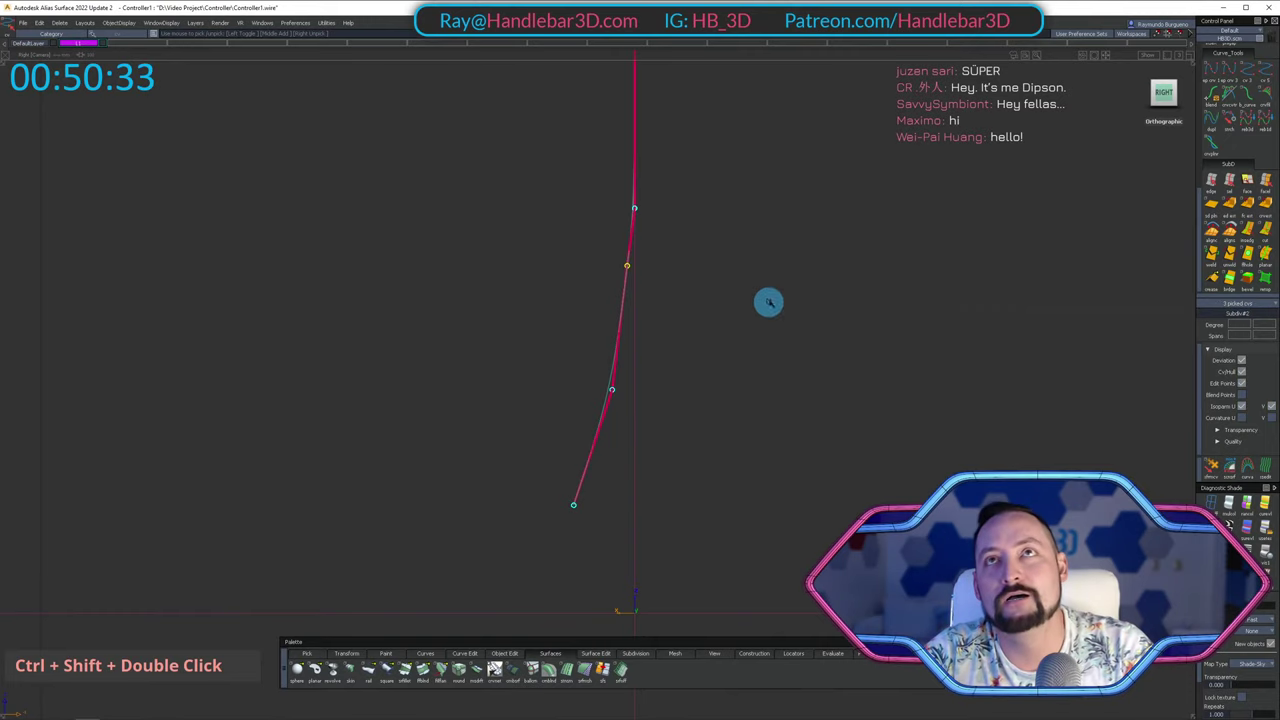
pyautogui.keyDown('ctrl'); pyautogui.keyDown('shift'); pyautogui.middleClick(743, 323); pyautogui.keyUp('shift'); pyautogui.keyUp('ctrl')
pyautogui.moveTo(737, 243)
pyautogui.mouseDown(button='middle')
pyautogui.moveTo(757, 246)
pyautogui.moveTo(739, 248)
pyautogui.mouseUp(button='middle')
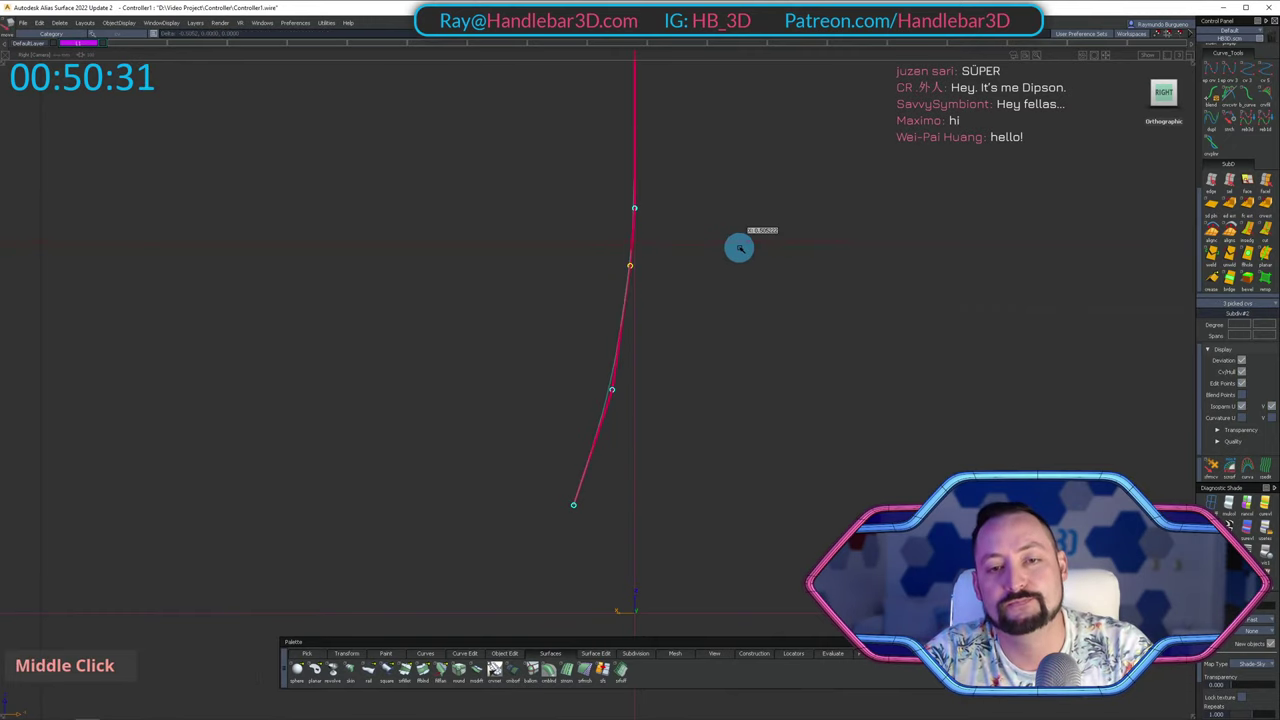
pyautogui.keyDown('ctrl'); pyautogui.keyDown('shift'); pyautogui.moveTo(723, 310); pyautogui.dragTo(716, 223); pyautogui.keyUp('shift'); pyautogui.keyUp('ctrl')
pyautogui.keyDown('alt'); pyautogui.keyDown('shift'); pyautogui.moveTo(716, 327); pyautogui.dragTo(726, 414, button='middle'); pyautogui.keyUp('shift'); pyautogui.keyUp('alt')
pyautogui.keyDown('ctrl'); pyautogui.keyDown('shift'); pyautogui.moveTo(738, 450); pyautogui.dragTo(741, 309); pyautogui.keyUp('shift'); pyautogui.keyUp('ctrl')
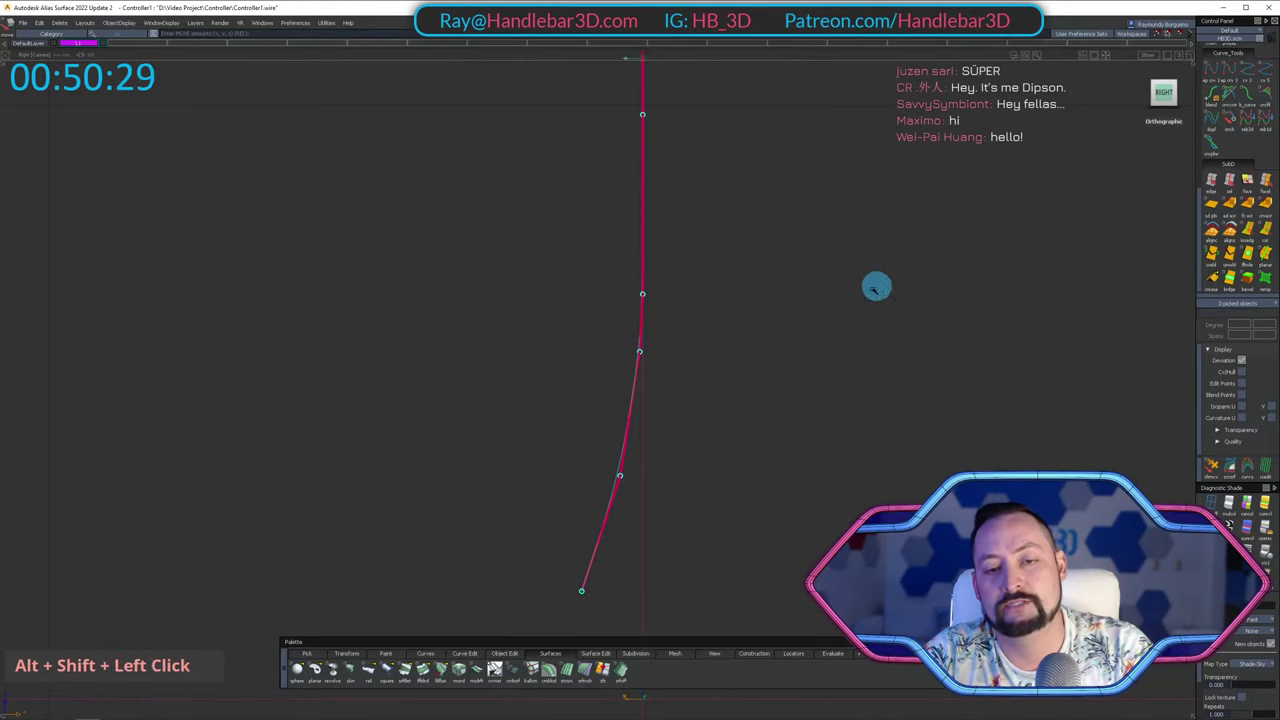
# In the front view, nudge the outer control vertex of the handle edge just below the inner corner slightly inward.
pyautogui.keyDown('alt'); pyautogui.keyDown('shift'); pyautogui.moveTo(877, 286); pyautogui.dragTo(446, 296); pyautogui.keyUp('shift'); pyautogui.keyUp('alt')
pyautogui.keyDown('alt'); pyautogui.keyDown('shift'); pyautogui.moveTo(446, 296); pyautogui.dragTo(435, 318, button='middle'); pyautogui.keyUp('shift'); pyautogui.keyUp('alt')
pyautogui.keyDown('alt'); pyautogui.keyDown('shift'); pyautogui.moveTo(435, 317); pyautogui.dragTo(1068, 126); pyautogui.keyUp('shift'); pyautogui.keyUp('alt')
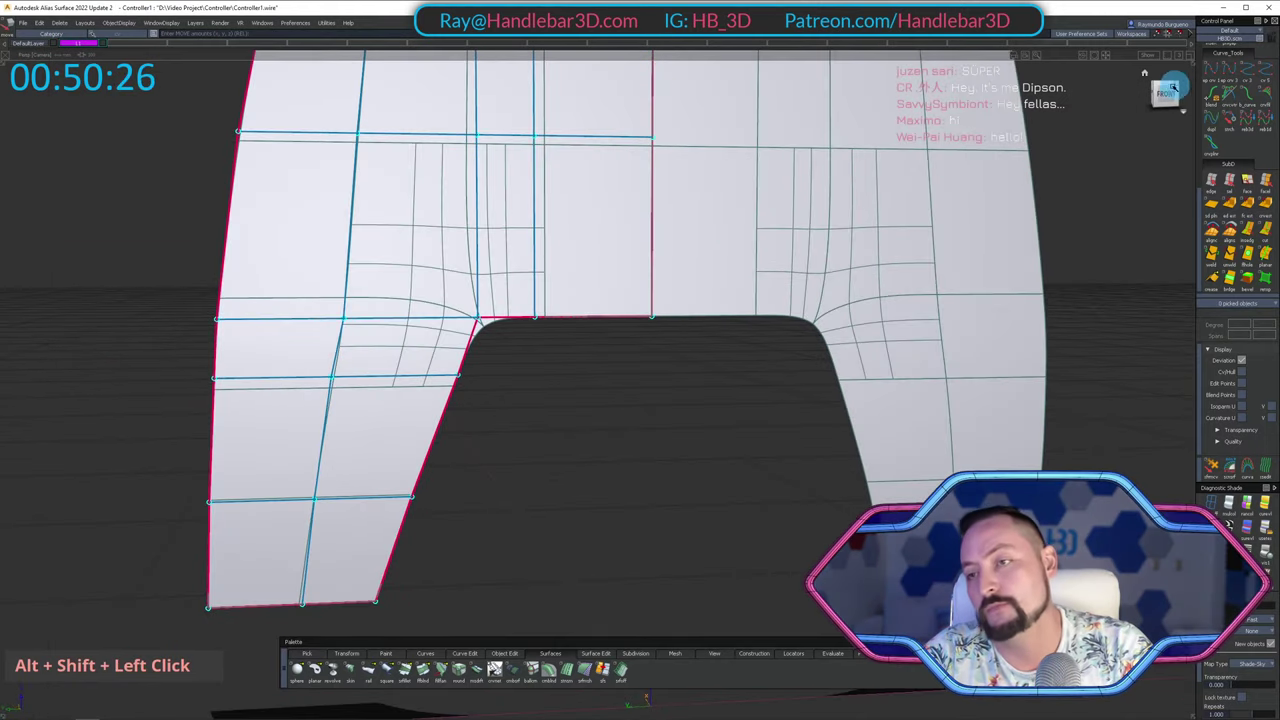
pyautogui.keyDown('alt'); pyautogui.keyDown('shift'); pyautogui.click(1173, 87); pyautogui.keyUp('shift'); pyautogui.keyUp('alt')
pyautogui.keyDown('alt'); pyautogui.keyDown('shift'); pyautogui.moveTo(480, 350); pyautogui.dragTo(728, 304, button='middle'); pyautogui.keyUp('shift'); pyautogui.keyUp('alt')
pyautogui.keyDown('alt'); pyautogui.keyDown('shift'); pyautogui.moveTo(500, 340); pyautogui.dragTo(440, 334, button='right'); pyautogui.keyUp('shift'); pyautogui.keyUp('alt')
pyautogui.keyDown('alt'); pyautogui.keyDown('shift'); pyautogui.moveTo(407, 331); pyautogui.dragTo(506, 346, button='middle'); pyautogui.keyUp('shift'); pyautogui.keyUp('alt')
pyautogui.keyDown('ctrl'); pyautogui.keyDown('shift'); pyautogui.moveTo(506, 346); pyautogui.dragTo(517, 315); pyautogui.keyUp('shift'); pyautogui.keyUp('ctrl')
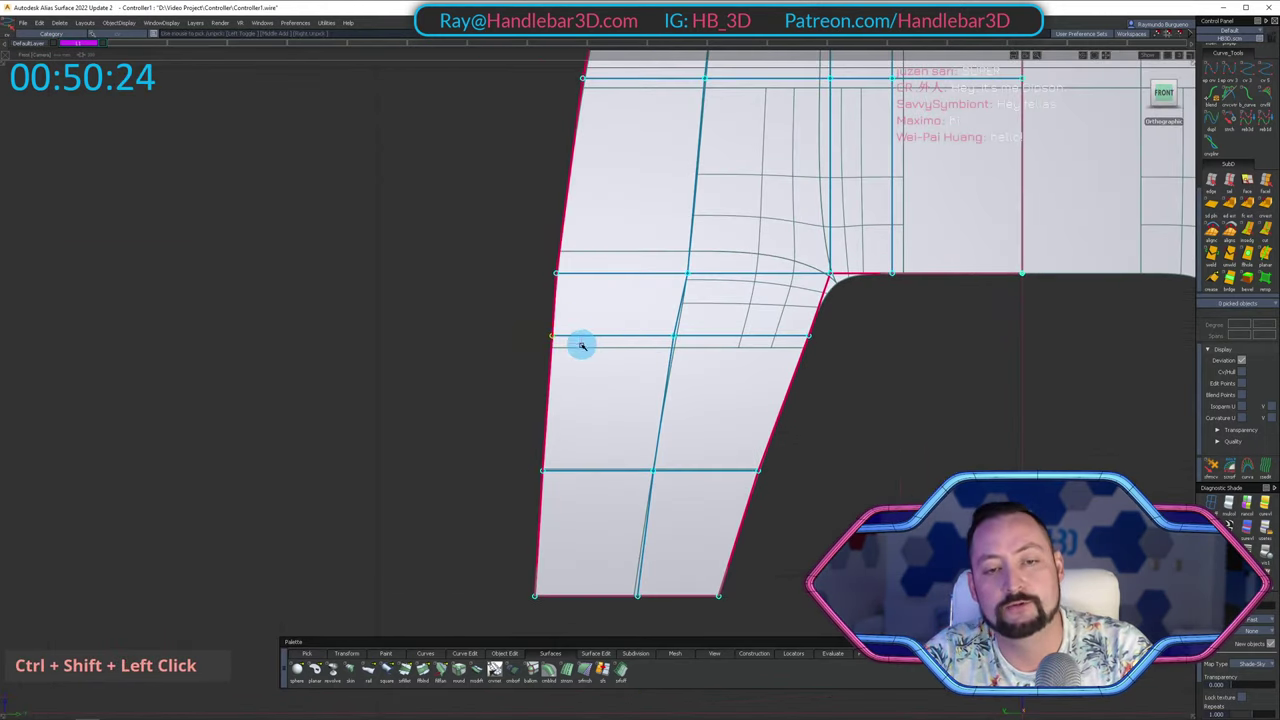
pyautogui.keyDown('ctrl'); pyautogui.keyDown('shift'); pyautogui.moveTo(586, 388); pyautogui.dragTo(592, 349, button='middle'); pyautogui.keyUp('shift'); pyautogui.keyUp('ctrl')
pyautogui.moveTo(592, 349); pyautogui.dragTo(585, 392, button='middle')
pyautogui.keyDown('ctrl'); pyautogui.keyDown('shift'); pyautogui.moveTo(586, 408); pyautogui.dragTo(593, 352, button='middle'); pyautogui.keyUp('shift'); pyautogui.keyUp('ctrl')
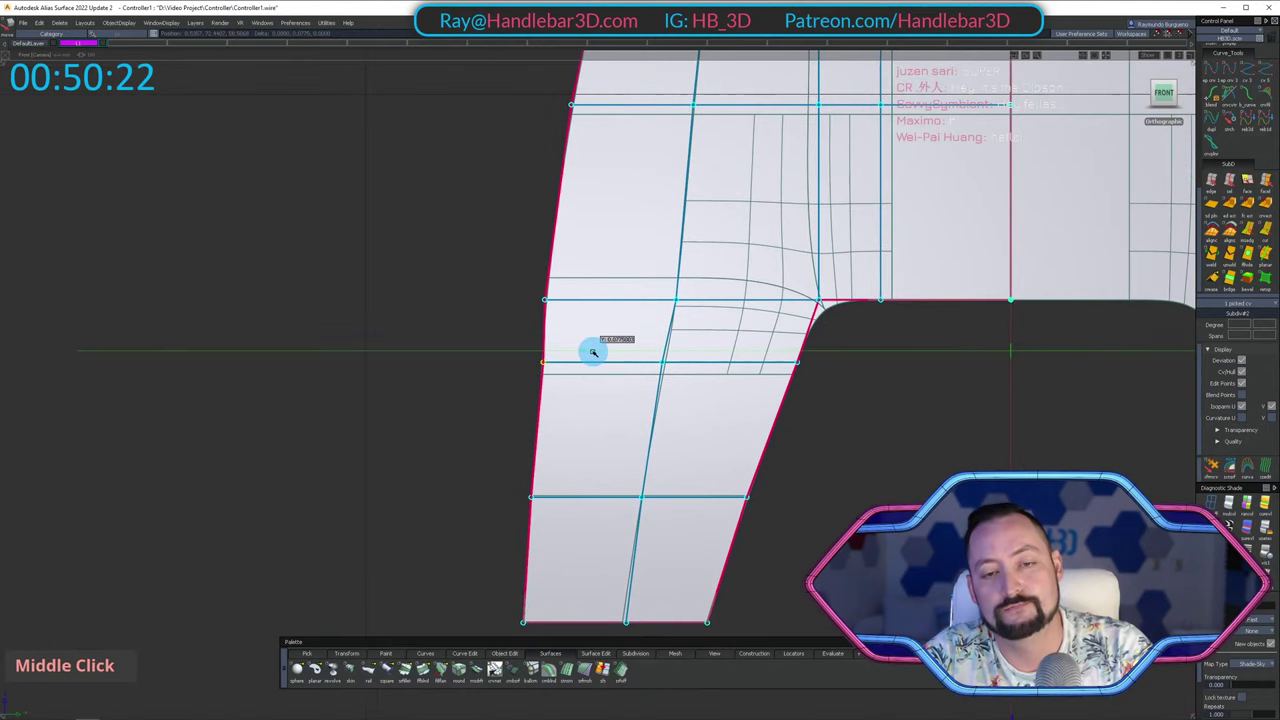
pyautogui.keyDown('alt'); pyautogui.keyDown('shift'); pyautogui.moveTo(590, 352); pyautogui.dragTo(663, 354, button='right'); pyautogui.keyUp('shift'); pyautogui.keyUp('alt')
pyautogui.keyDown('alt'); pyautogui.keyDown('shift'); pyautogui.moveTo(663, 352); pyautogui.dragTo(534, 409, button='middle'); pyautogui.keyUp('shift'); pyautogui.keyUp('alt')
pyautogui.keyDown('alt'); pyautogui.keyDown('shift'); pyautogui.scroll(1, 545, 398); pyautogui.keyUp('shift'); pyautogui.keyUp('alt')
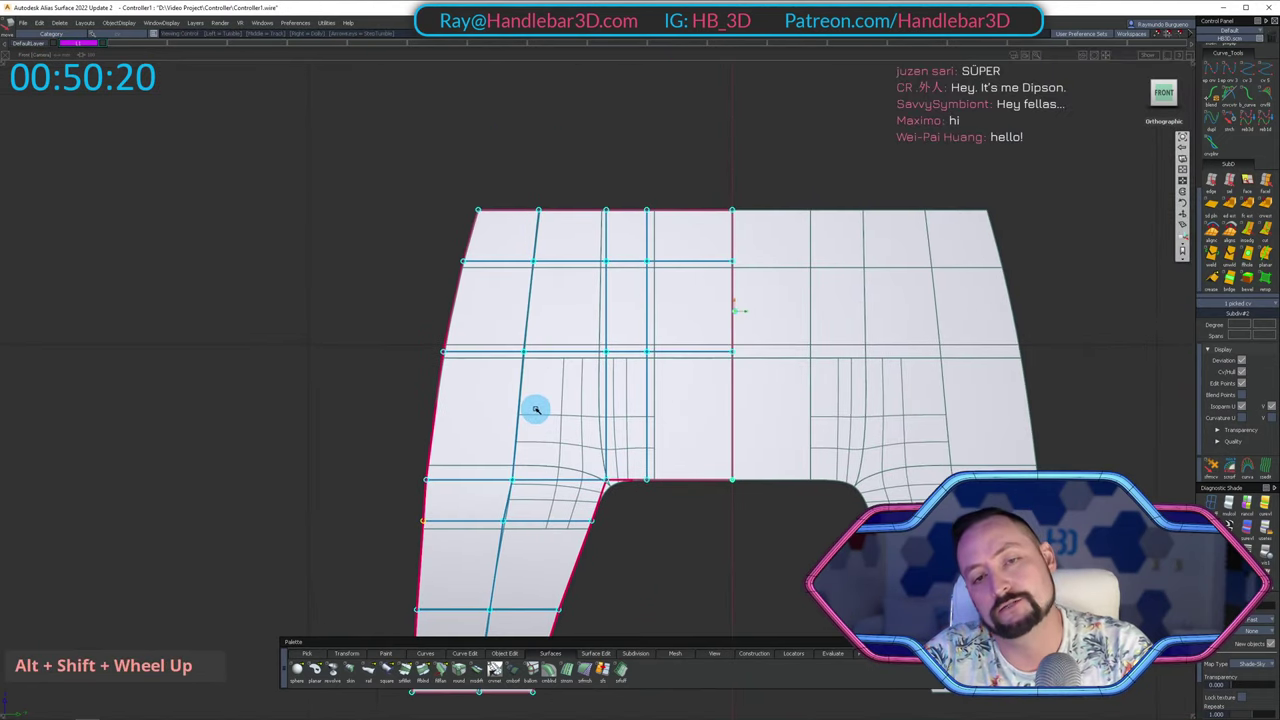
# Examine the shaded, curved handles from an angled perspective and clear the selection.
pyautogui.keyDown('alt'); pyautogui.keyDown('shift'); pyautogui.moveTo(516, 370); pyautogui.dragTo(874, 320); pyautogui.keyUp('shift'); pyautogui.keyUp('alt')
pyautogui.keyDown('alt'); pyautogui.keyDown('shift'); pyautogui.moveTo(874, 320); pyautogui.dragTo(862, 326, button='middle'); pyautogui.keyUp('shift'); pyautogui.keyUp('alt')
pyautogui.keyDown('alt'); pyautogui.keyDown('shift'); pyautogui.moveTo(862, 326); pyautogui.dragTo(708, 232); pyautogui.keyUp('shift'); pyautogui.keyUp('alt')
pyautogui.keyDown('alt'); pyautogui.keyDown('shift'); pyautogui.moveTo(708, 232); pyautogui.dragTo(680, 316, button='middle'); pyautogui.keyUp('shift'); pyautogui.keyUp('alt')
pyautogui.keyDown('ctrl'); pyautogui.keyDown('shift'); pyautogui.moveTo(679, 318); pyautogui.dragTo(677, 298); pyautogui.keyUp('shift'); pyautogui.keyUp('ctrl')
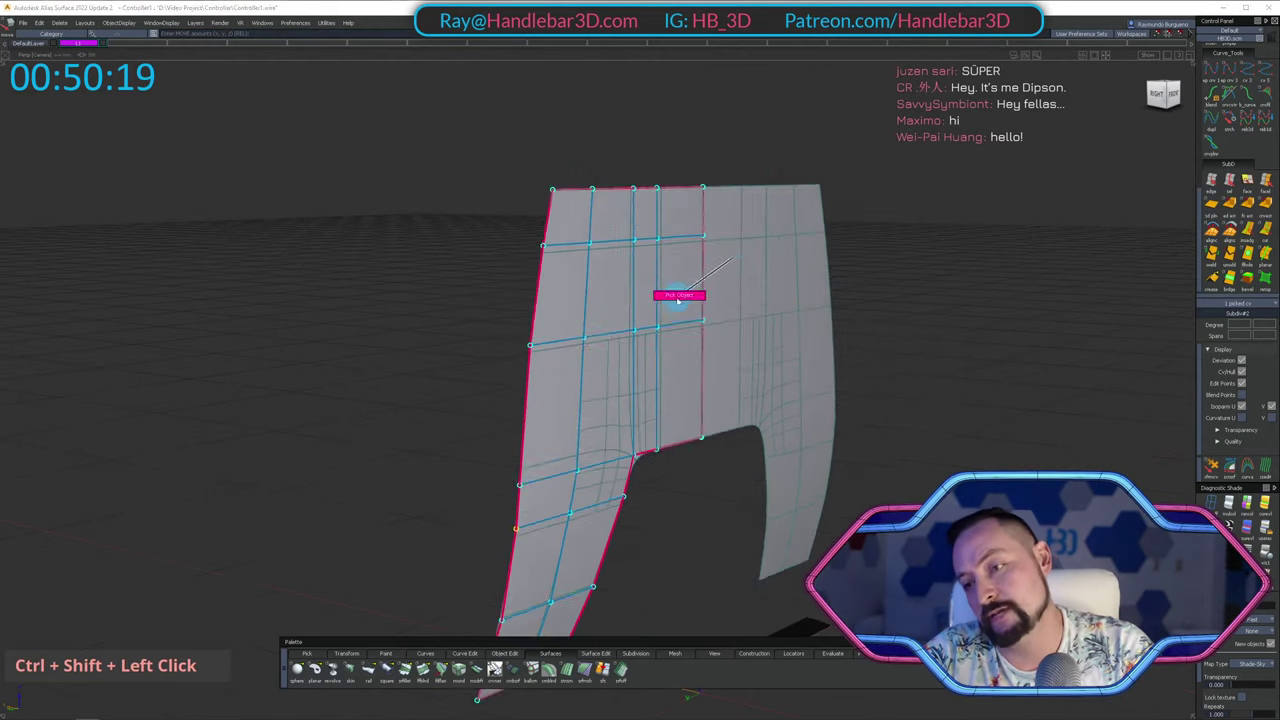
pyautogui.click(679, 303)
pyautogui.keyDown('alt'); pyautogui.keyDown('shift'); pyautogui.moveTo(684, 306); pyautogui.dragTo(684, 255, button='middle'); pyautogui.keyUp('shift'); pyautogui.keyUp('alt')
pyautogui.keyDown('ctrl'); pyautogui.keyDown('shift'); pyautogui.click(860, 349); pyautogui.keyUp('shift'); pyautogui.keyUp('ctrl')
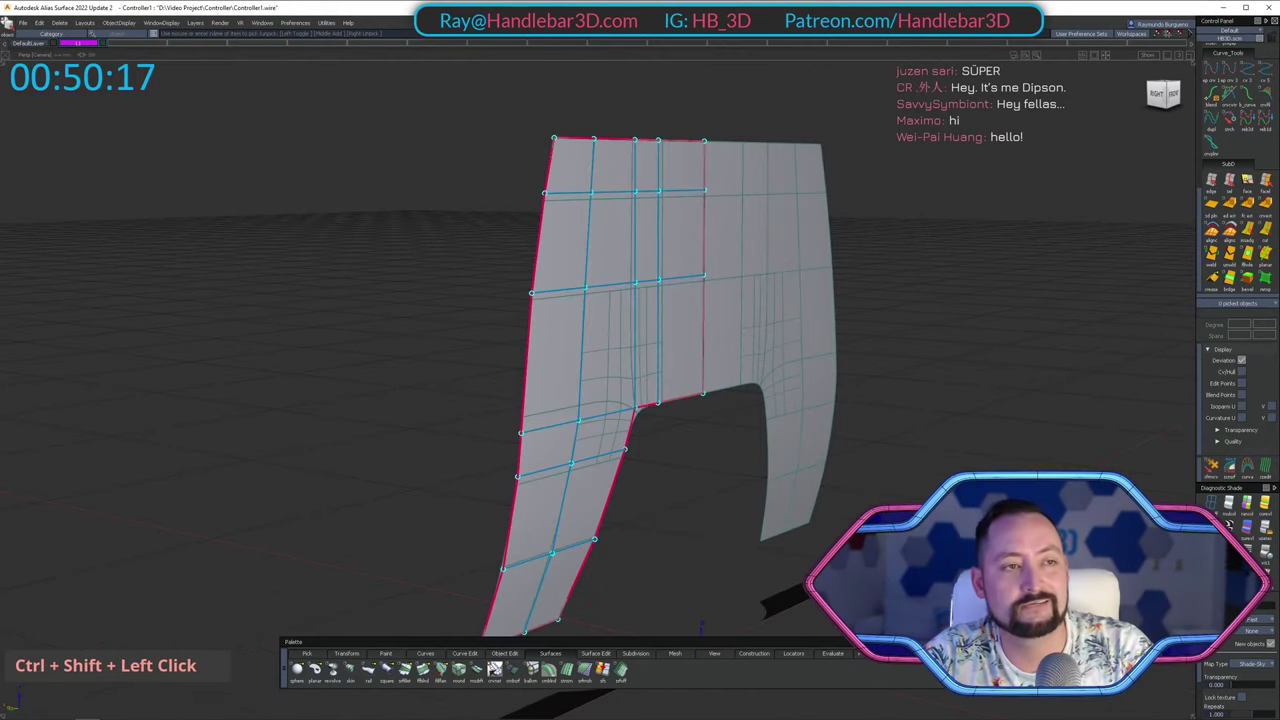
pyautogui.click(22, 22)
pyautogui.click(445, 47)
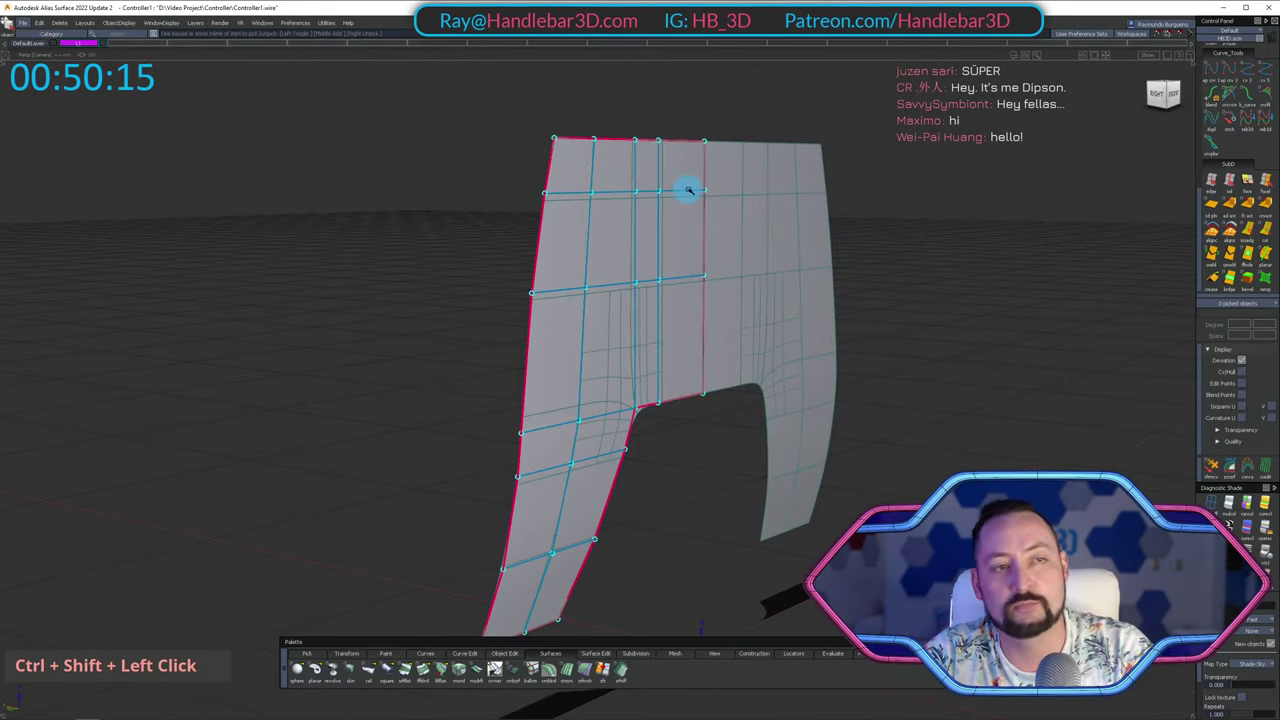
pyautogui.keyDown('alt'); pyautogui.keyDown('shift'); pyautogui.moveTo(699, 269); pyautogui.dragTo(734, 237, button='middle'); pyautogui.keyUp('shift'); pyautogui.keyUp('alt')
pyautogui.keyDown('alt'); pyautogui.keyDown('shift'); pyautogui.moveTo(734, 237); pyautogui.dragTo(651, 238); pyautogui.keyUp('shift'); pyautogui.keyUp('alt')
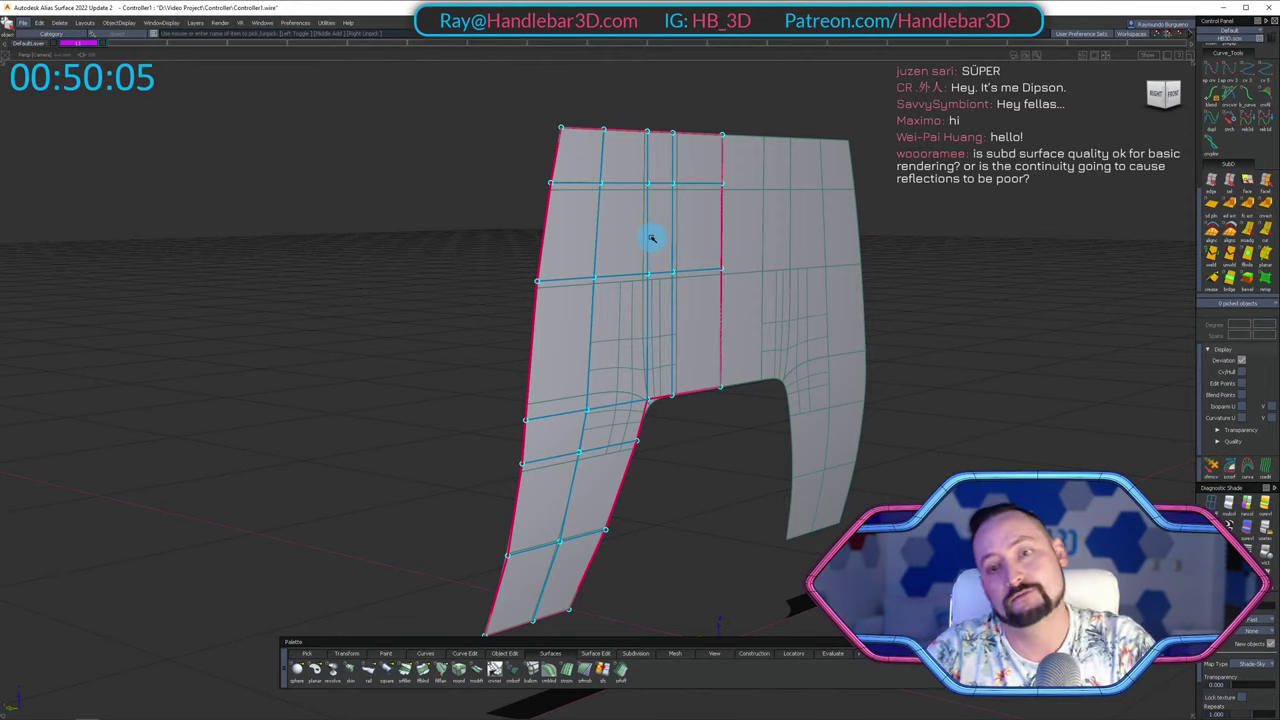
pyautogui.hotkey('alt', 'shift')
pyautogui.keyDown('alt'); pyautogui.keyDown('shift'); pyautogui.moveTo(1068, 155); pyautogui.dragTo(817, 188); pyautogui.keyUp('shift'); pyautogui.keyUp('alt')
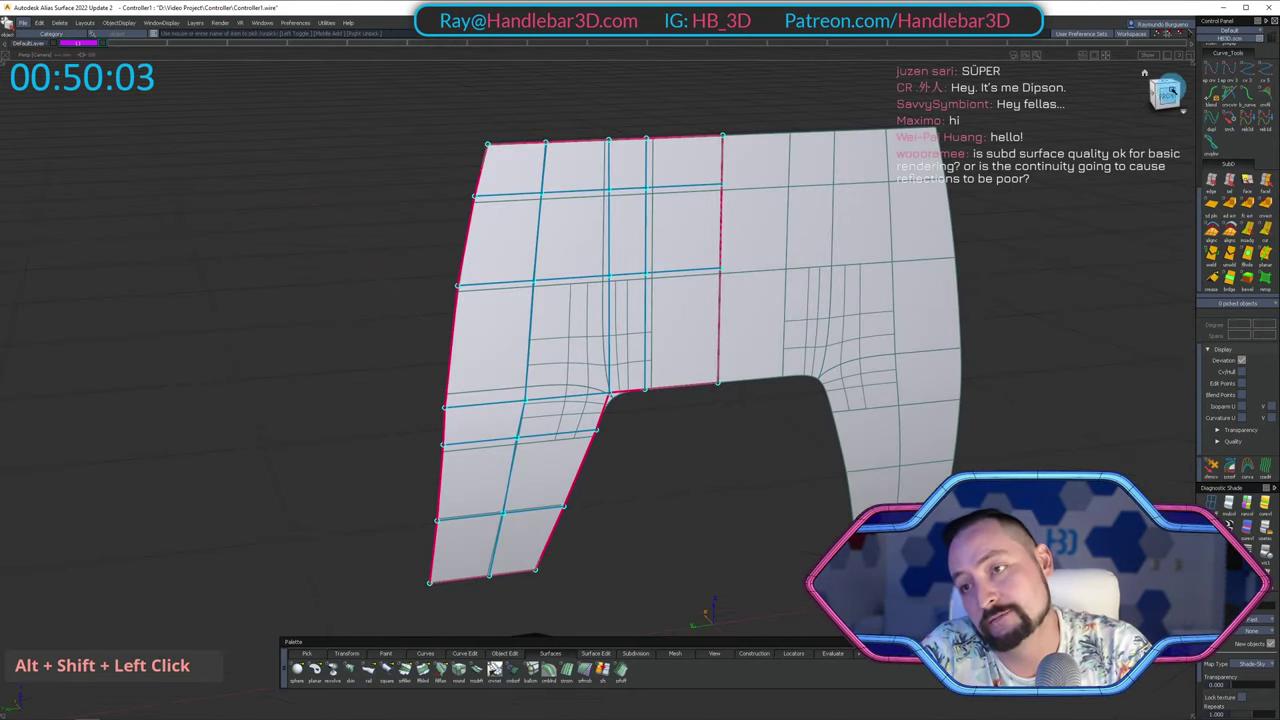
pyautogui.click(1164, 93)
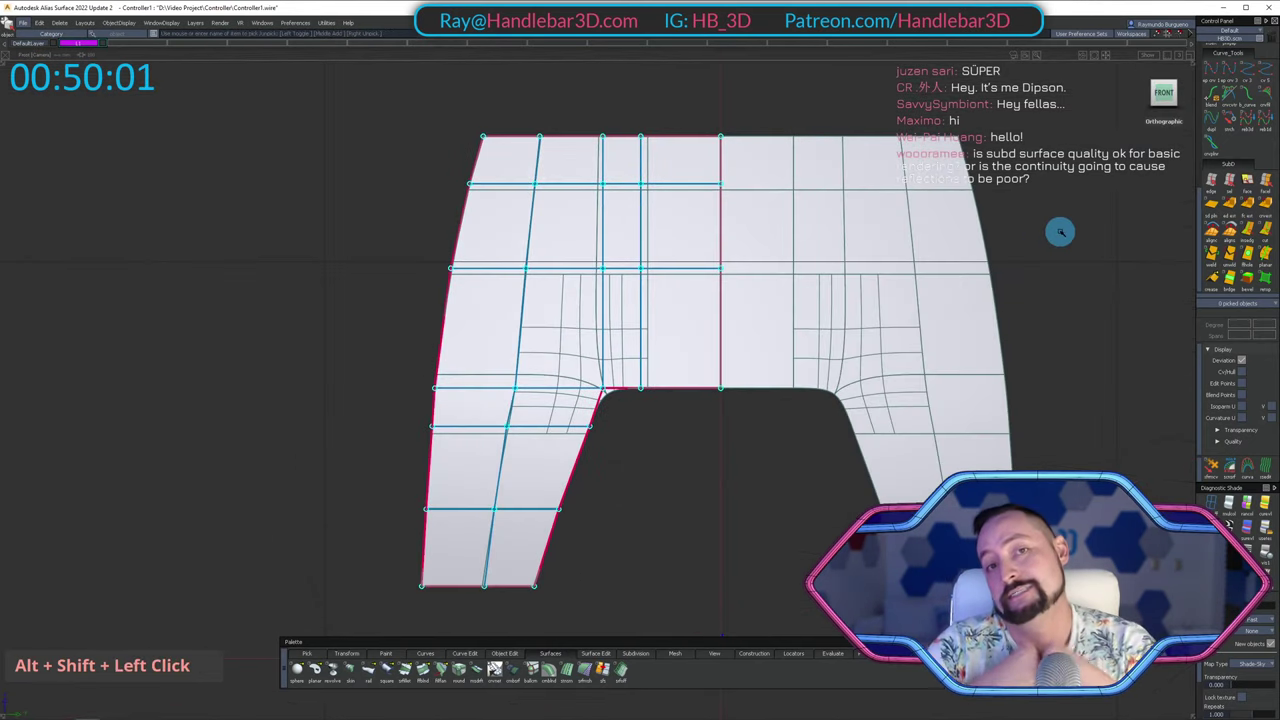
pyautogui.keyDown('alt'); pyautogui.keyDown('shift'); pyautogui.moveTo(594, 194); pyautogui.dragTo(823, 251); pyautogui.keyUp('shift'); pyautogui.keyUp('alt')
pyautogui.rightClick(634, 657)
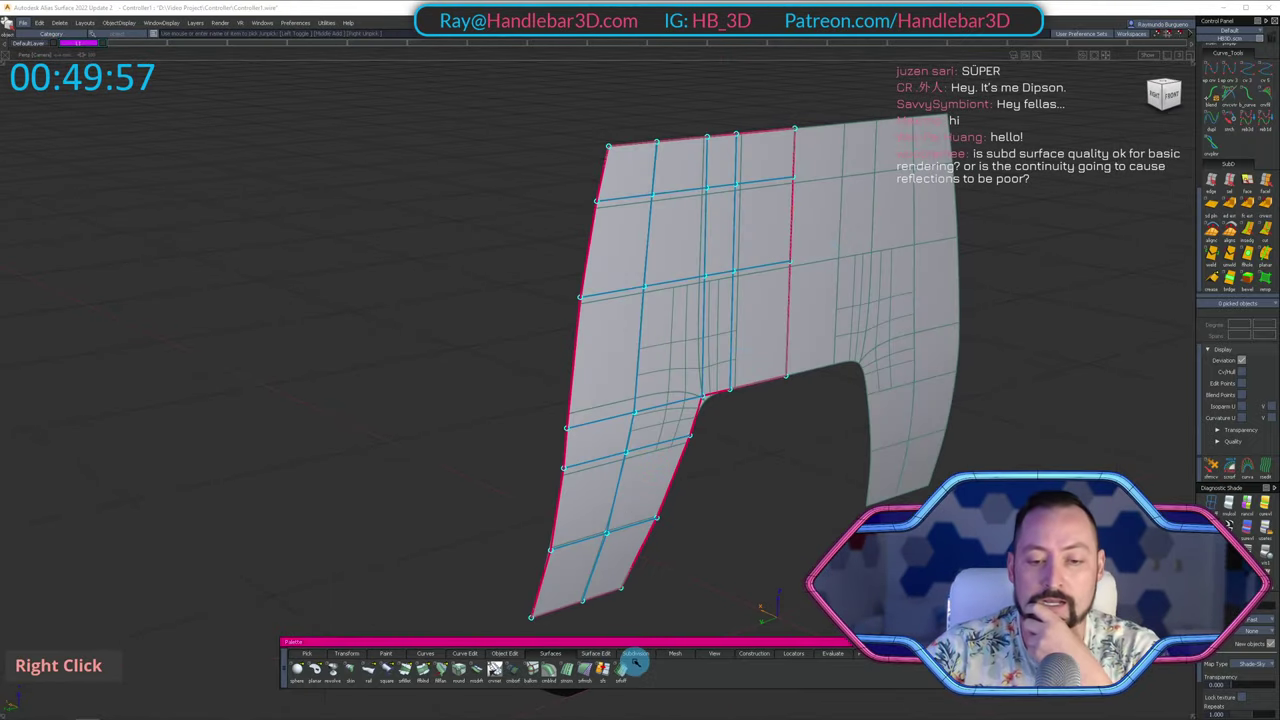
pyautogui.rightClick(635, 661)
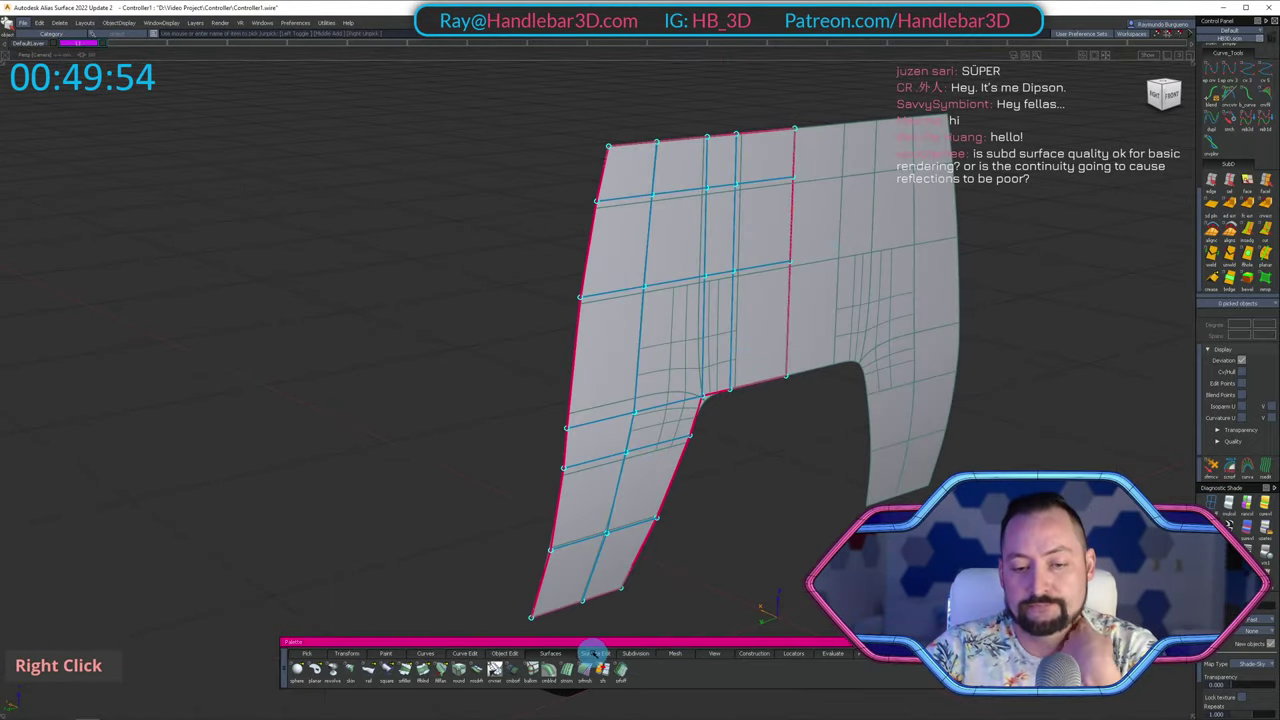
# Thicken the controller's front face with Subdiv Thicken at a distance of 20.
pyautogui.click(637, 655)
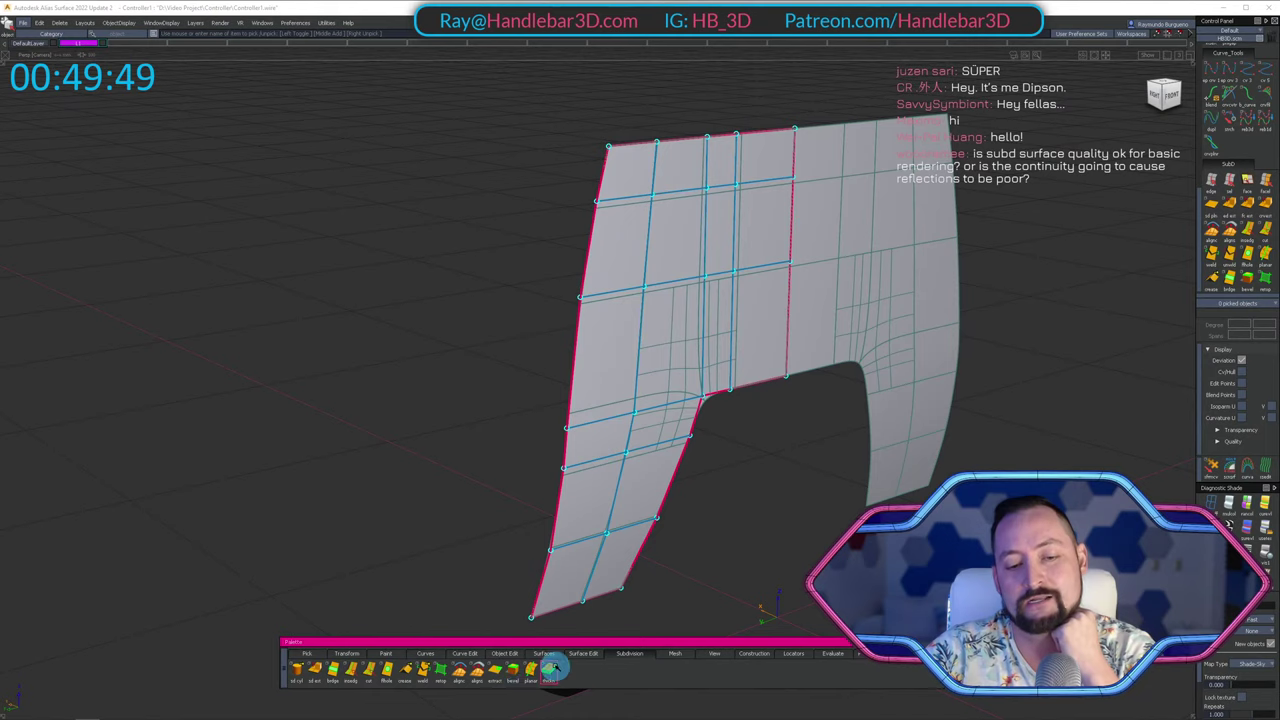
pyautogui.doubleClick(550, 668)
pyautogui.click(918, 232)
pyautogui.scroll(-5, 915, 234)
pyautogui.keyDown('alt'); pyautogui.keyDown('shift'); pyautogui.moveTo(900, 240); pyautogui.dragTo(613, 135); pyautogui.keyUp('shift'); pyautogui.keyUp('alt')
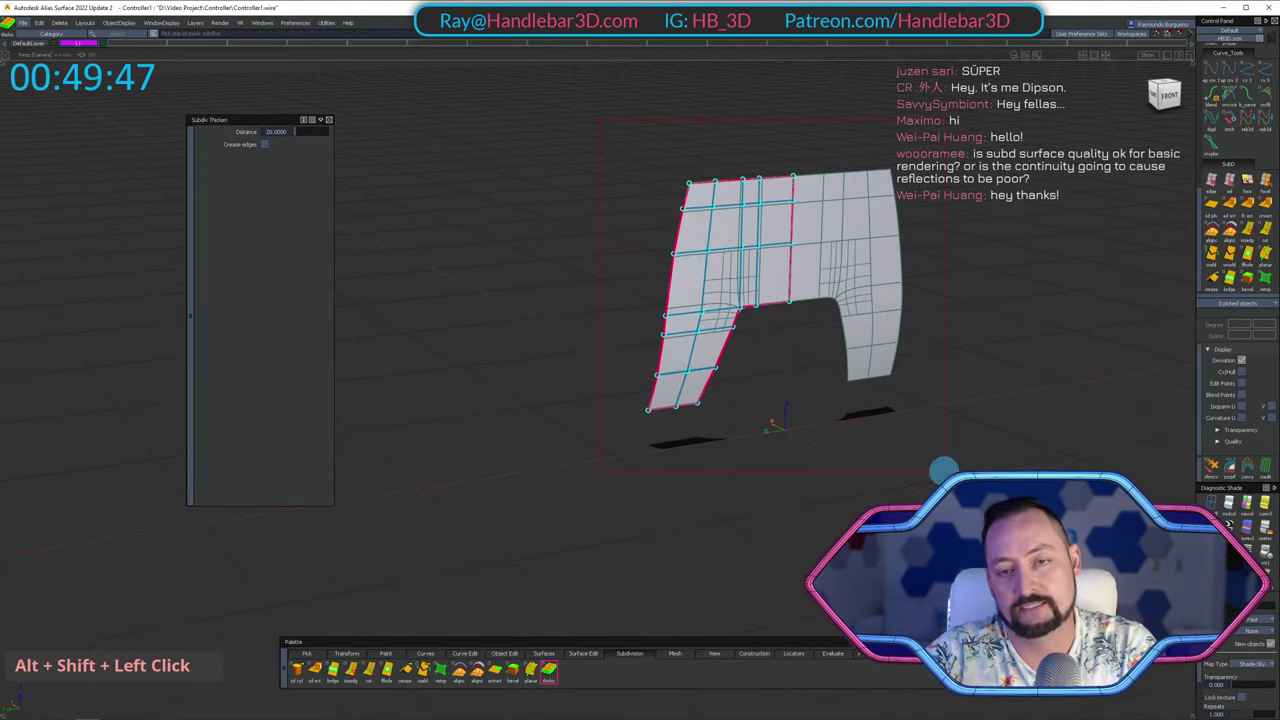
pyautogui.click(1176, 706)
pyautogui.keyDown('alt'); pyautogui.keyDown('shift'); pyautogui.moveTo(590, 350); pyautogui.dragTo(814, 241); pyautogui.keyUp('shift'); pyautogui.keyUp('alt')
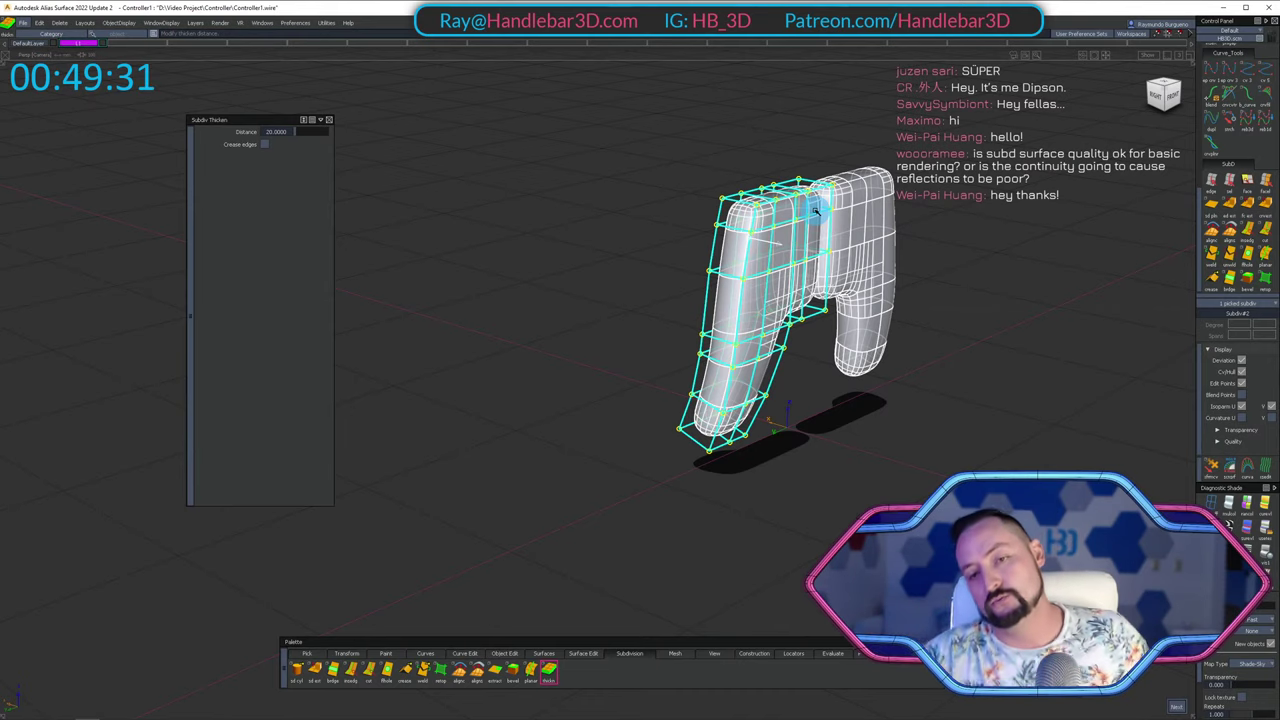
# Set the thicken distance to 35 and clear the selection.
pyautogui.click(287, 132)
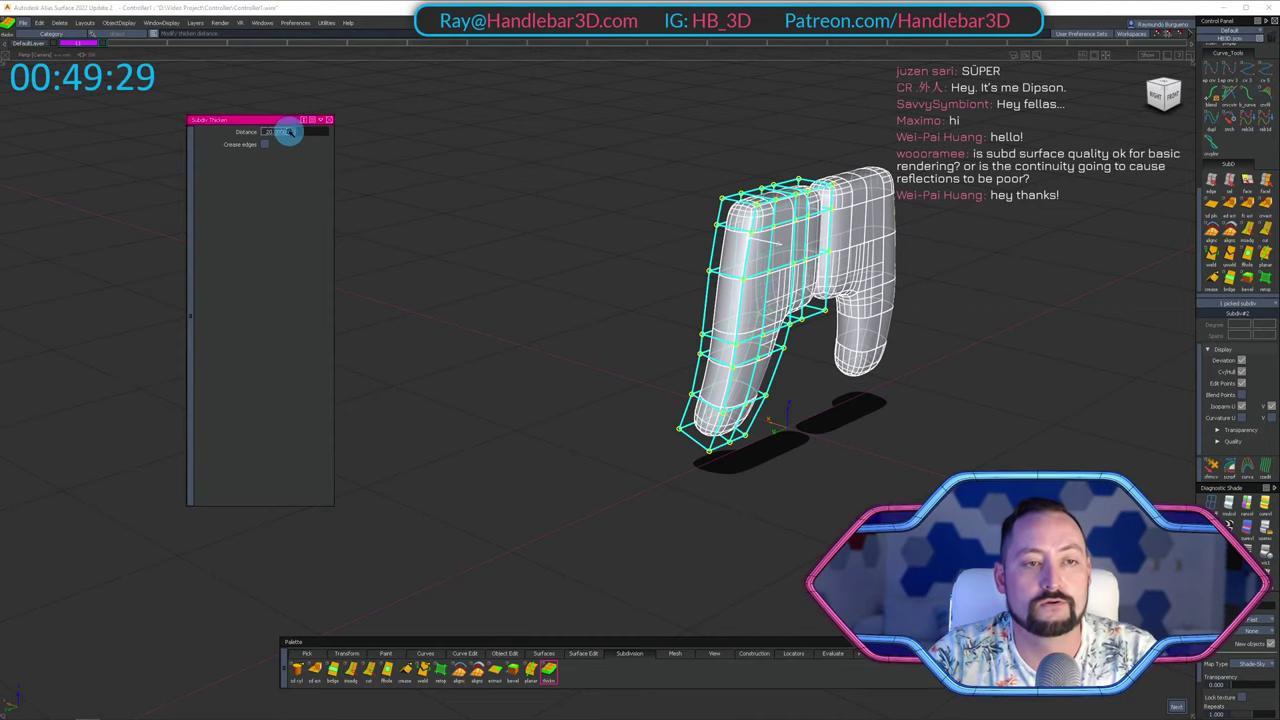
pyautogui.press('Return')
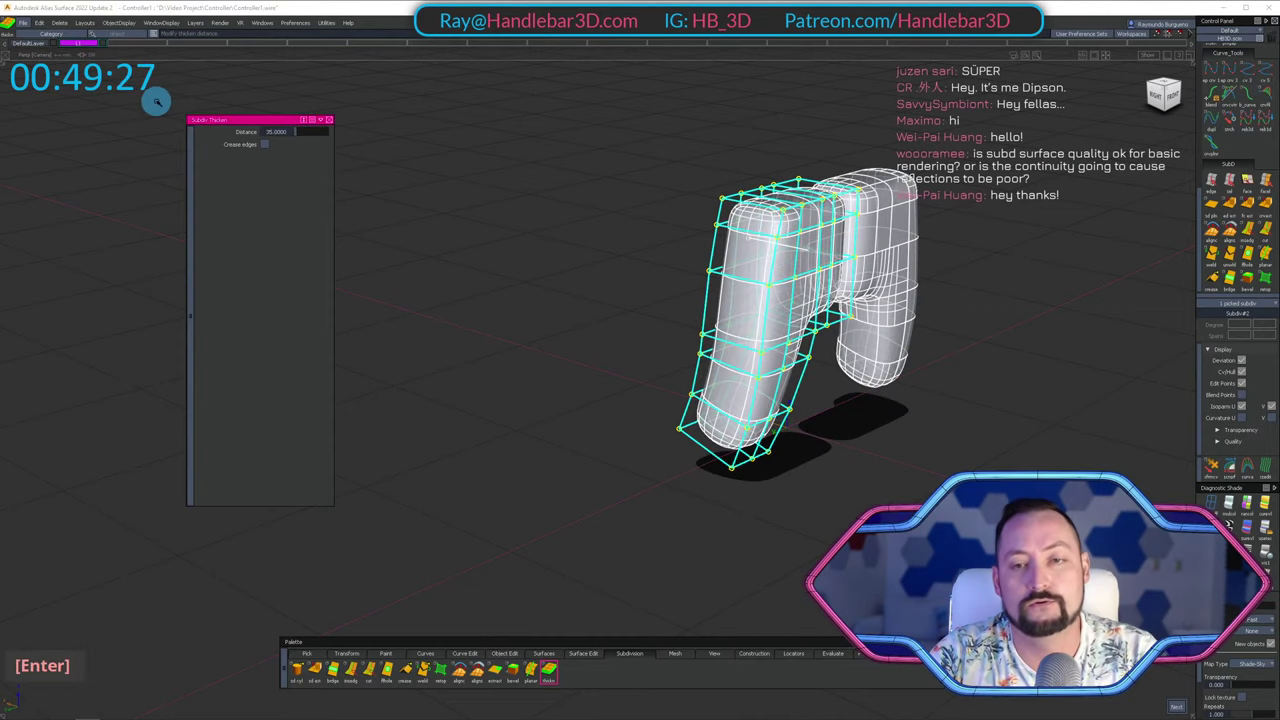
pyautogui.keyDown('alt'); pyautogui.keyDown('shift'); pyautogui.moveTo(1034, 130); pyautogui.dragTo(678, 185); pyautogui.keyUp('shift'); pyautogui.keyUp('alt')
pyautogui.keyDown('ctrl'); pyautogui.keyDown('shift'); pyautogui.moveTo(760, 191); pyautogui.dragTo(768, 107); pyautogui.keyUp('shift'); pyautogui.keyUp('ctrl')
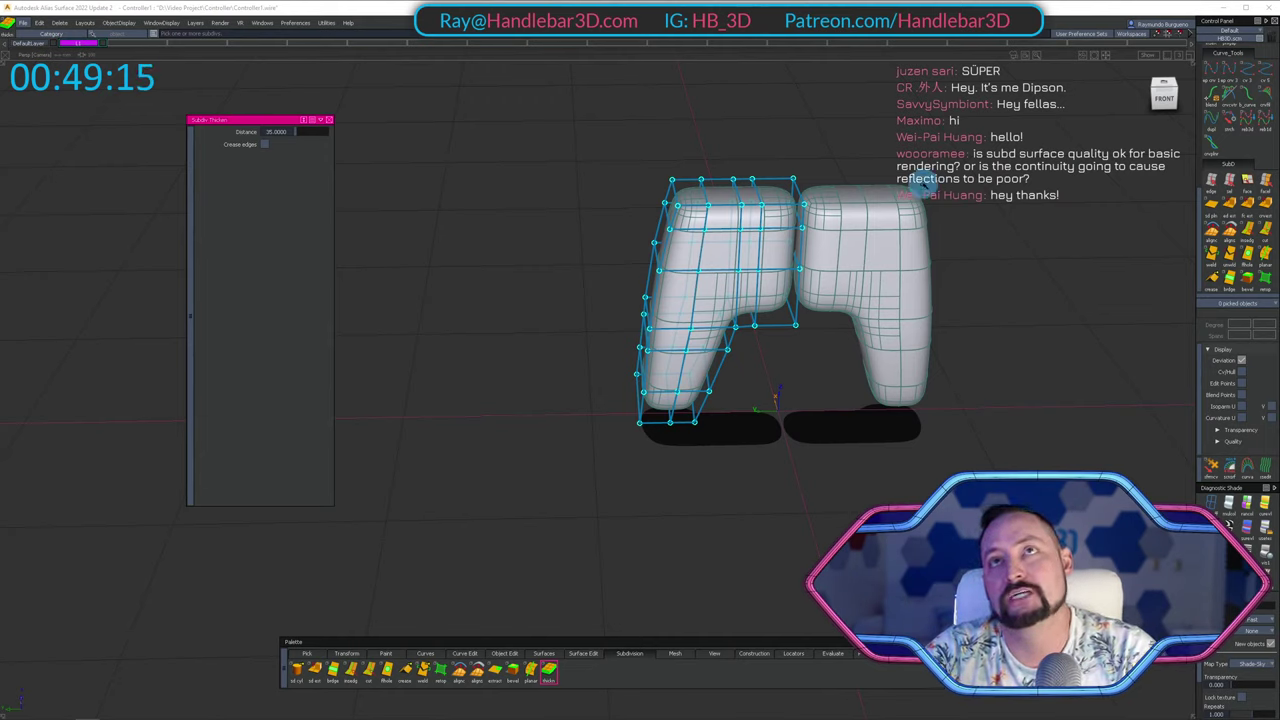
# Undo the thickening and apply Subdiv Thicken to the front face again at a distance of 35.
pyautogui.keyDown('alt'); pyautogui.keyDown('shift'); pyautogui.moveTo(847, 246); pyautogui.dragTo(843, 229, button='right'); pyautogui.keyUp('shift'); pyautogui.keyUp('alt')
pyautogui.keyDown('alt'); pyautogui.keyDown('shift'); pyautogui.moveTo(843, 229); pyautogui.dragTo(569, 226); pyautogui.keyUp('shift'); pyautogui.keyUp('alt')
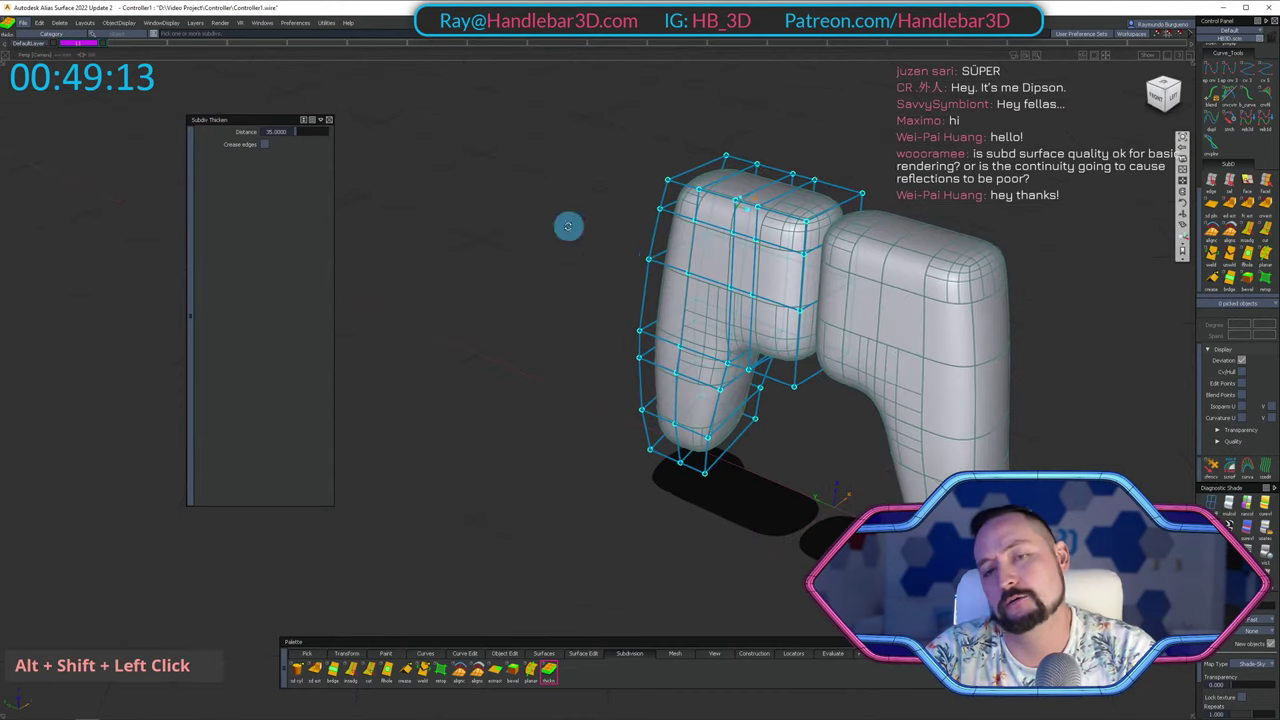
pyautogui.keyDown('alt'); pyautogui.keyDown('shift'); pyautogui.moveTo(569, 226); pyautogui.dragTo(746, 240, button='right'); pyautogui.keyUp('shift'); pyautogui.keyUp('alt')
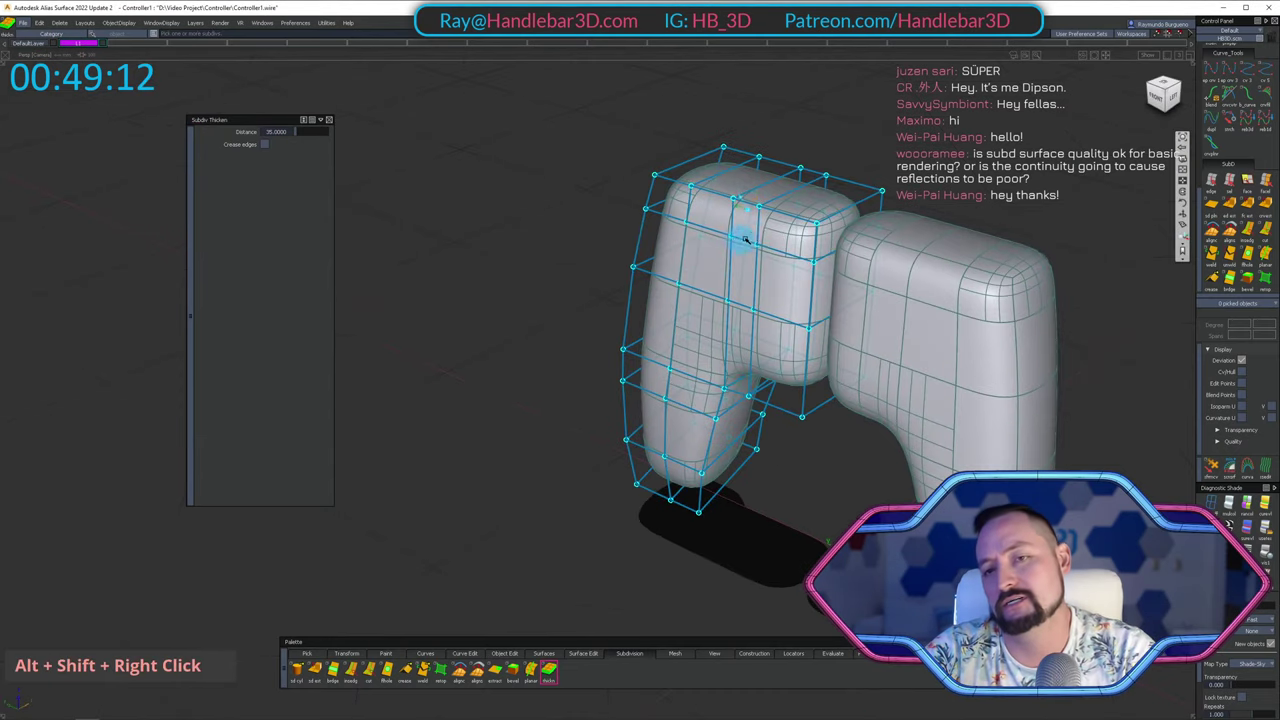
pyautogui.click(847, 224)
pyautogui.hotkey('ctrl', 'z')
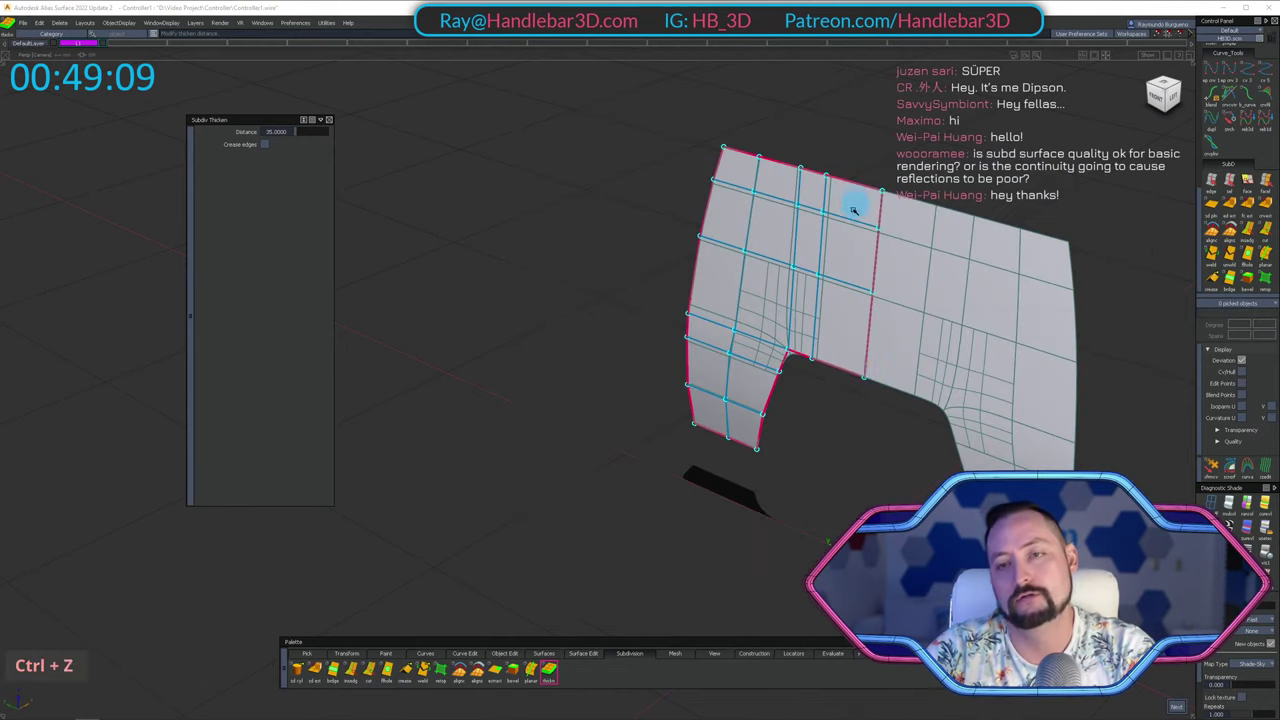
pyautogui.keyDown('ctrl'); pyautogui.keyDown('shift'); pyautogui.click(868, 178); pyautogui.keyUp('shift'); pyautogui.keyUp('ctrl')
pyautogui.click(868, 179)
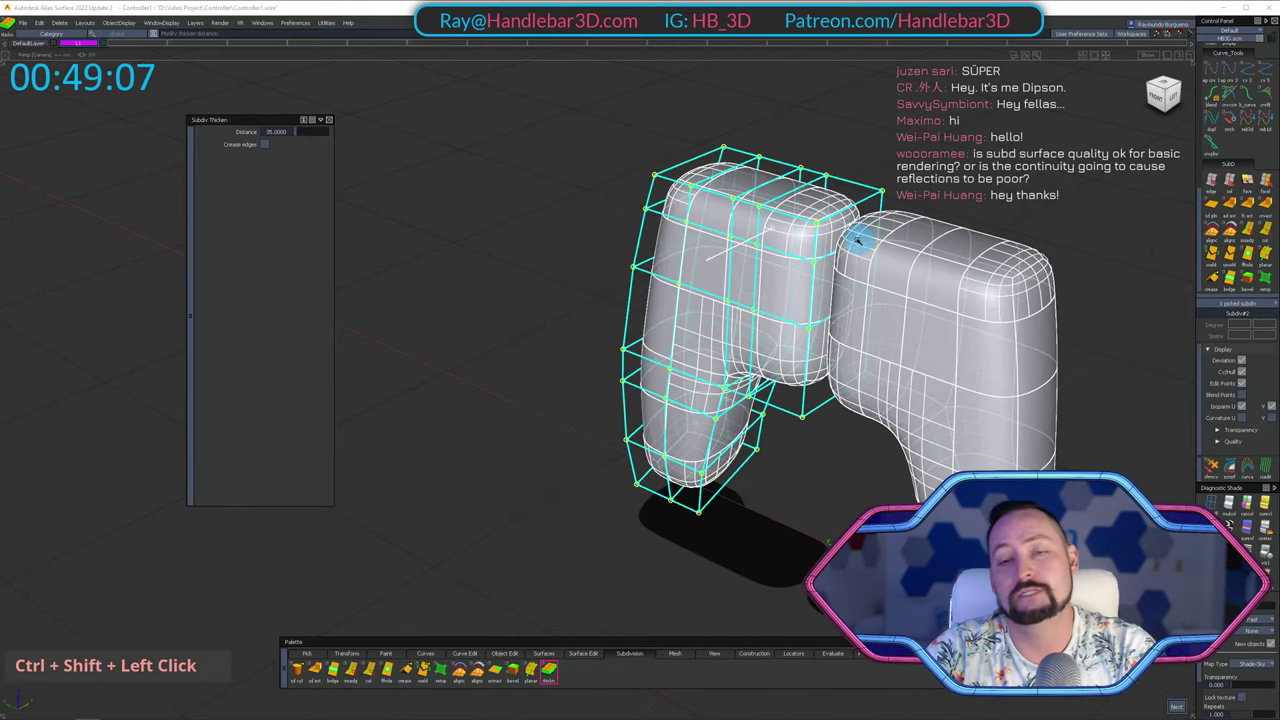
pyautogui.keyDown('alt'); pyautogui.keyDown('shift'); pyautogui.moveTo(857, 243); pyautogui.dragTo(644, 163); pyautogui.keyUp('shift'); pyautogui.keyUp('alt')
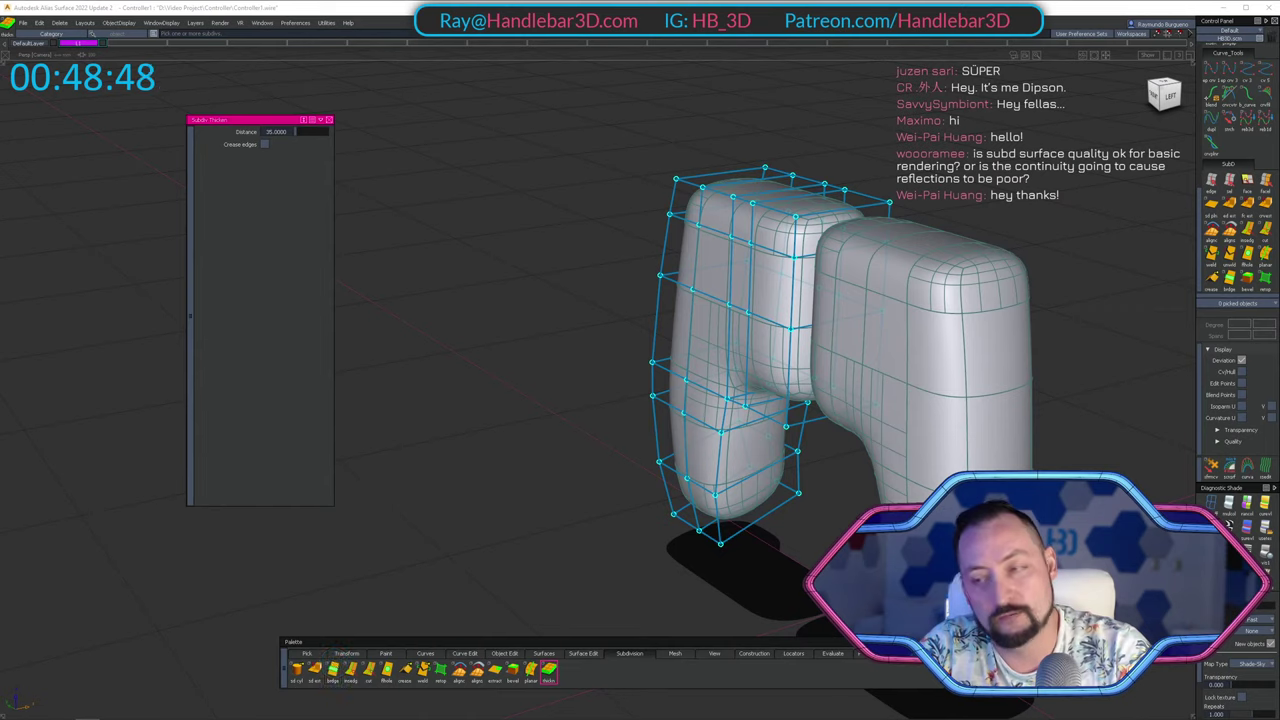
# Delete the inner end faces of the thickened half along the symmetry plane so both halves join.
pyautogui.click(1247, 178)
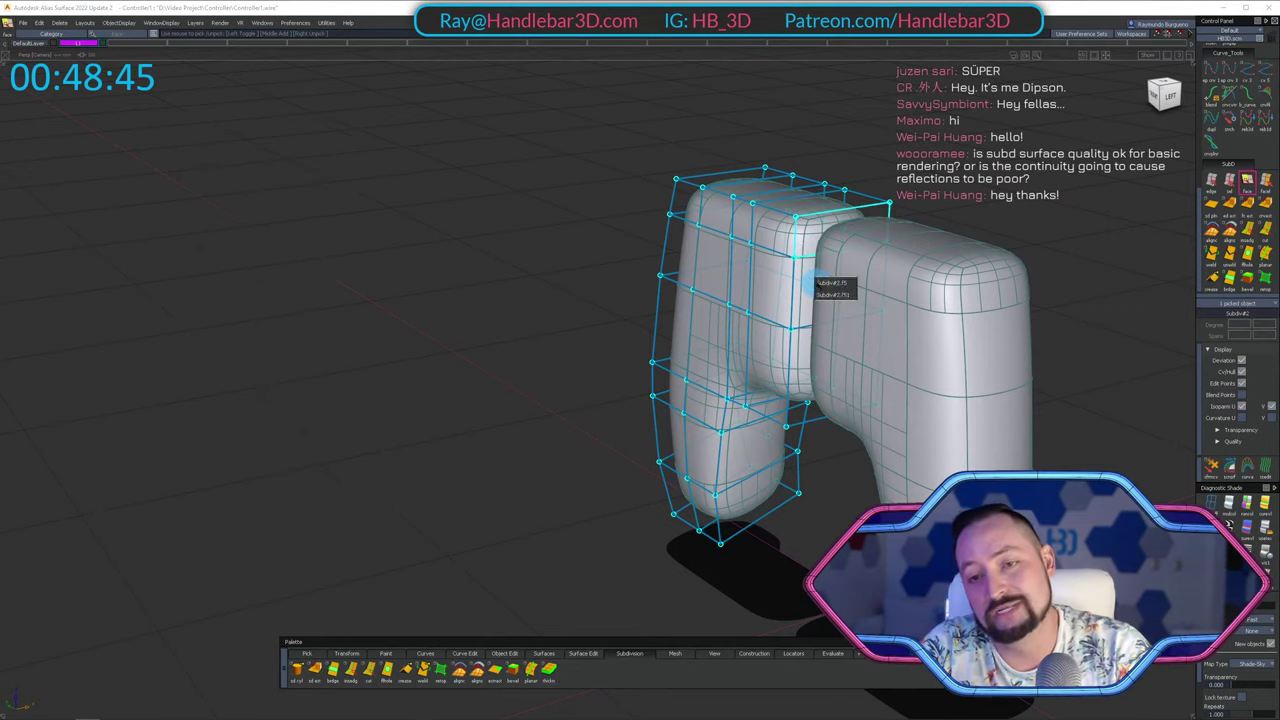
pyautogui.doubleClick(824, 300)
pyautogui.click(828, 297)
pyautogui.click(803, 360)
pyautogui.click(817, 377)
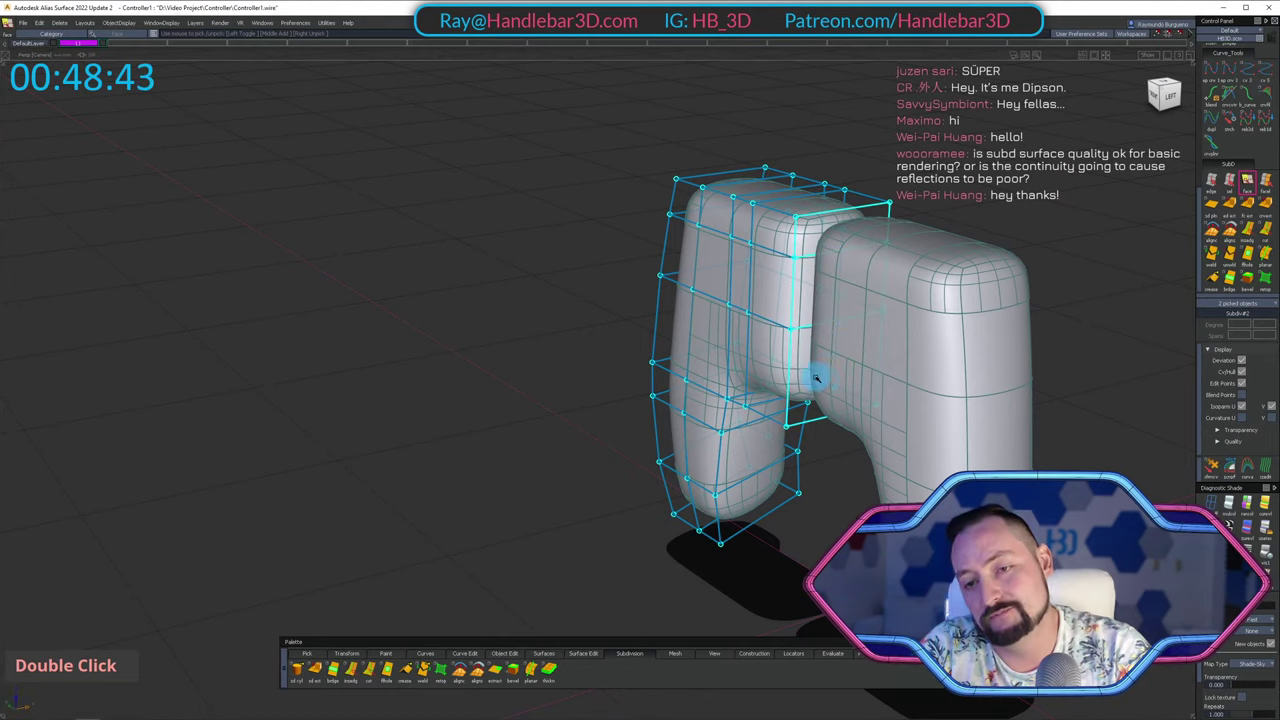
pyautogui.press('Delete')
pyautogui.press('Return')
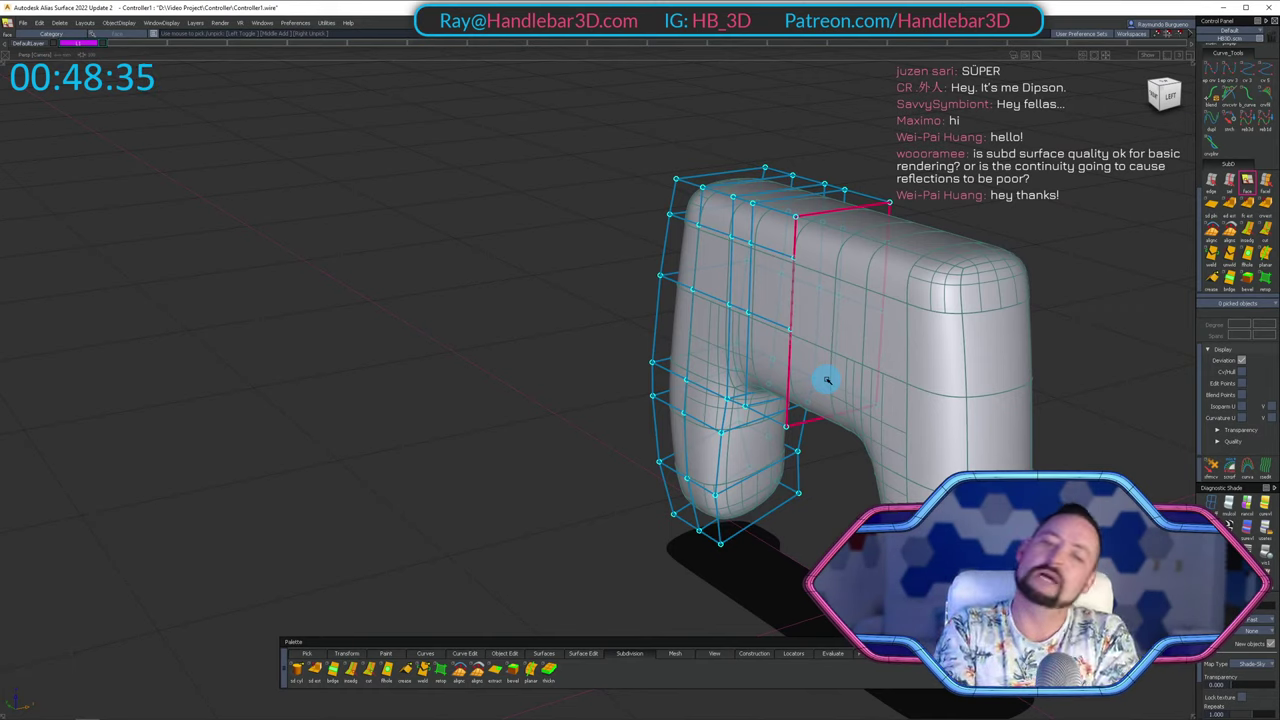
# Examine the joined, thickened body and its handles from several angles, including the right view.
pyautogui.keyDown('alt'); pyautogui.keyDown('shift'); pyautogui.moveTo(934, 249); pyautogui.dragTo(754, 320); pyautogui.keyUp('shift'); pyautogui.keyUp('alt')
pyautogui.keyDown('ctrl'); pyautogui.keyDown('shift'); pyautogui.moveTo(754, 320); pyautogui.dragTo(652, 262); pyautogui.keyUp('shift'); pyautogui.keyUp('ctrl')
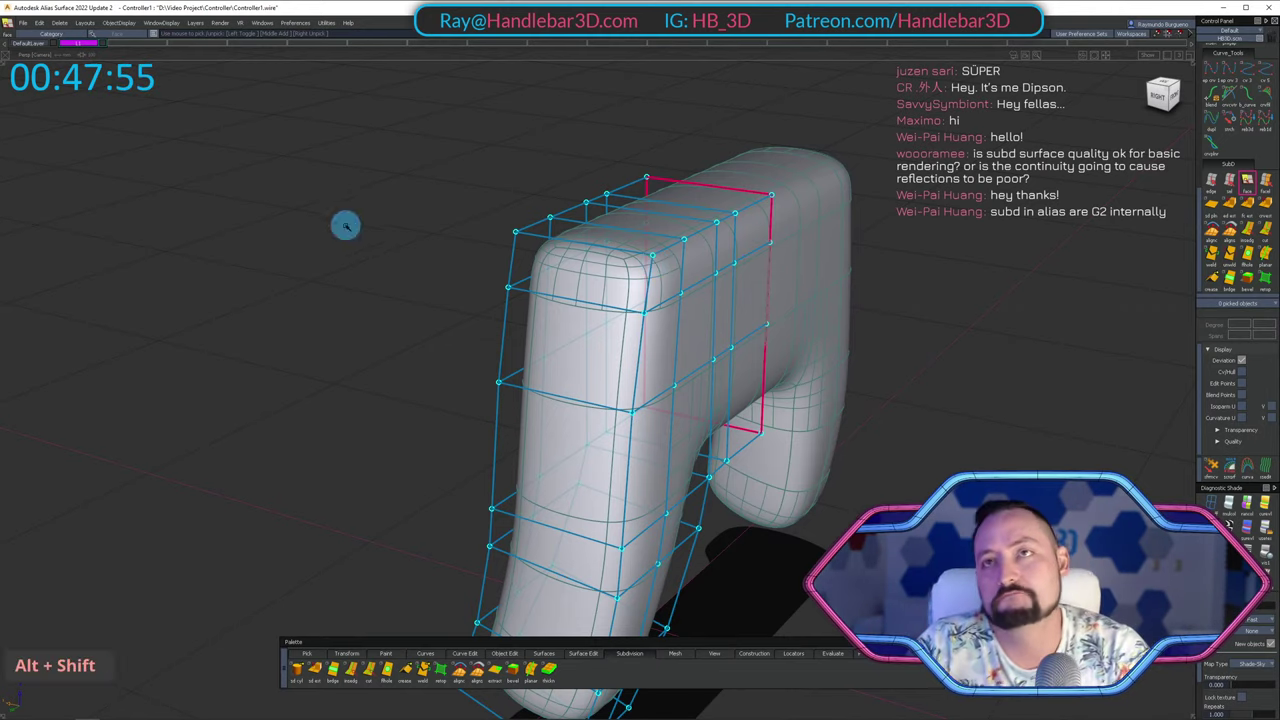
pyautogui.keyDown('alt'); pyautogui.keyDown('shift'); pyautogui.moveTo(343, 223); pyautogui.dragTo(666, 280, button='middle'); pyautogui.keyUp('shift'); pyautogui.keyUp('alt')
pyautogui.keyDown('alt'); pyautogui.keyDown('shift'); pyautogui.moveTo(666, 280); pyautogui.dragTo(1045, 240); pyautogui.keyUp('shift'); pyautogui.keyUp('alt')
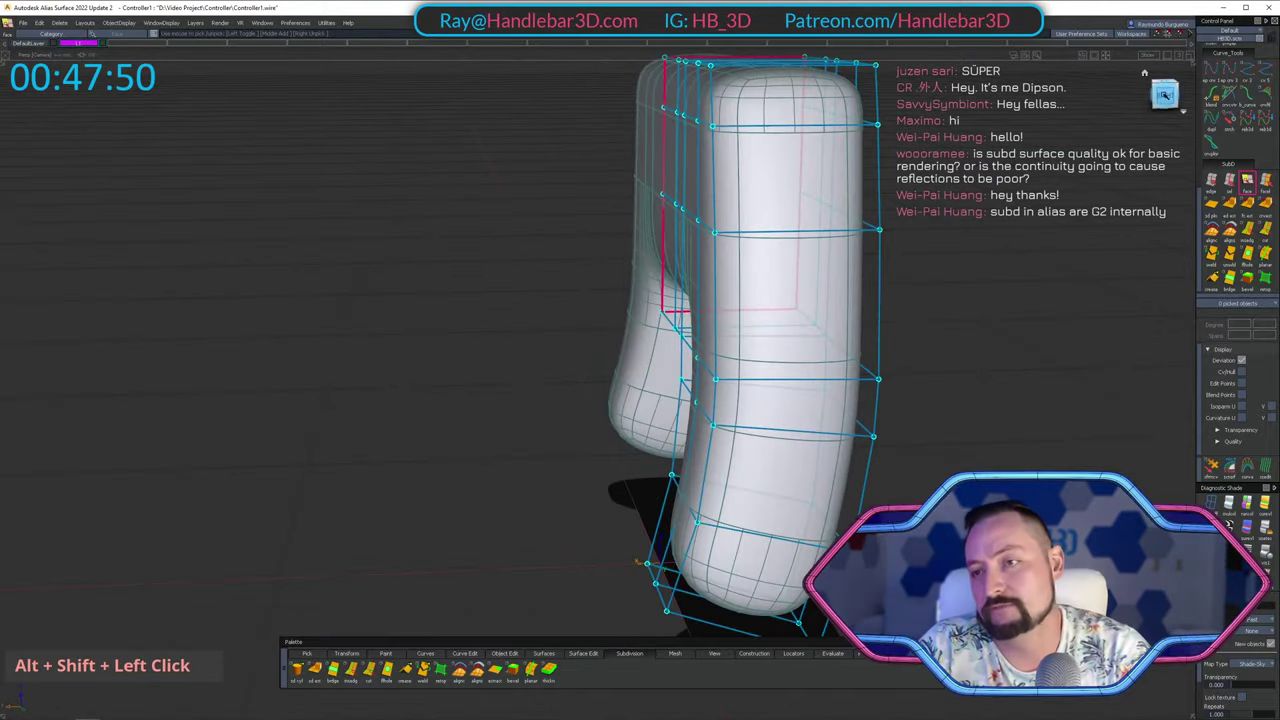
pyautogui.click(1164, 97)
pyautogui.keyDown('alt'); pyautogui.keyDown('shift'); pyautogui.moveTo(717, 223); pyautogui.dragTo(625, 290); pyautogui.keyUp('shift'); pyautogui.keyUp('alt')
pyautogui.keyDown('alt'); pyautogui.keyDown('shift'); pyautogui.moveTo(625, 290); pyautogui.dragTo(645, 283, button='middle'); pyautogui.keyUp('shift'); pyautogui.keyUp('alt')
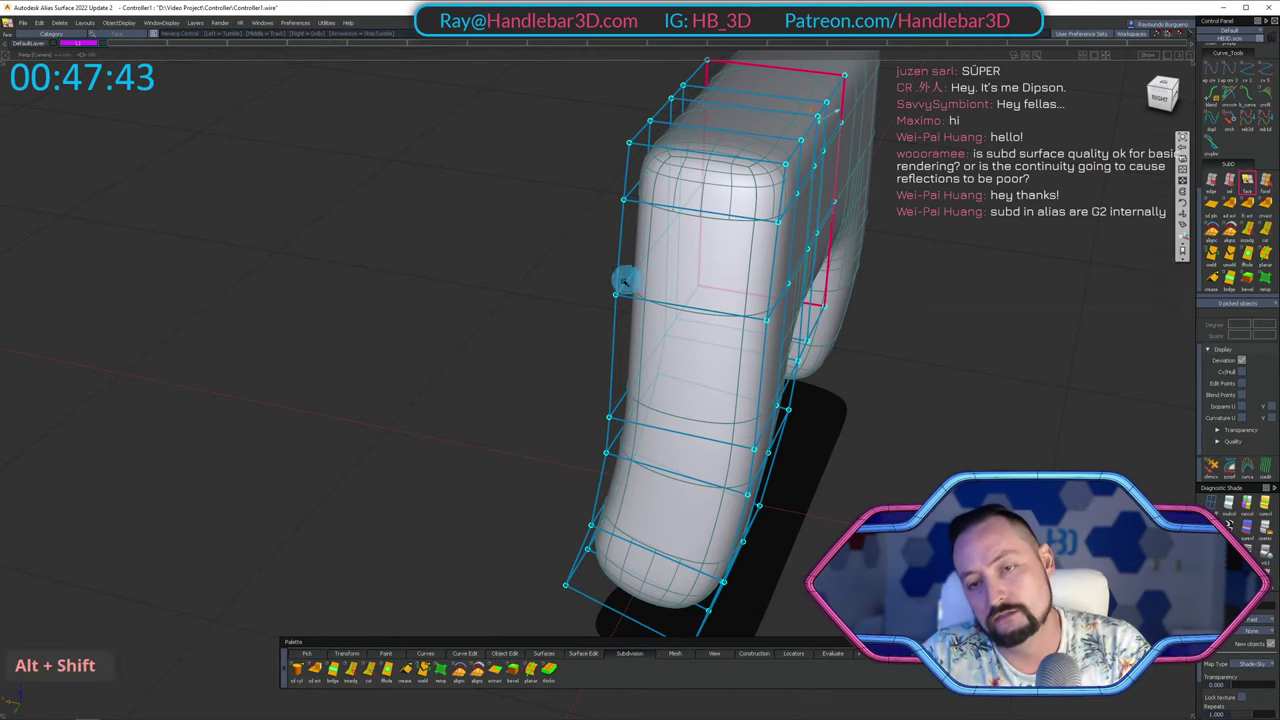
pyautogui.keyDown('alt'); pyautogui.keyDown('shift'); pyautogui.moveTo(626, 280); pyautogui.dragTo(770, 262); pyautogui.keyUp('shift'); pyautogui.keyUp('alt')
pyautogui.keyDown('alt'); pyautogui.keyDown('shift'); pyautogui.moveTo(770, 262); pyautogui.dragTo(718, 326, button='middle'); pyautogui.keyUp('shift'); pyautogui.keyUp('alt')
# Move the four back control vertices along the bridge's lower edge and inner corner forward, and clear the selection.
pyautogui.keyDown('ctrl'); pyautogui.keyDown('shift'); pyautogui.click(689, 277); pyautogui.keyUp('shift'); pyautogui.keyUp('ctrl')
pyautogui.keyDown('alt'); pyautogui.keyDown('shift'); pyautogui.moveTo(689, 277); pyautogui.dragTo(848, 416); pyautogui.keyUp('shift'); pyautogui.keyUp('alt')
pyautogui.keyDown('alt'); pyautogui.keyDown('shift'); pyautogui.moveTo(848, 416); pyautogui.dragTo(554, 451); pyautogui.keyUp('shift'); pyautogui.keyUp('alt')
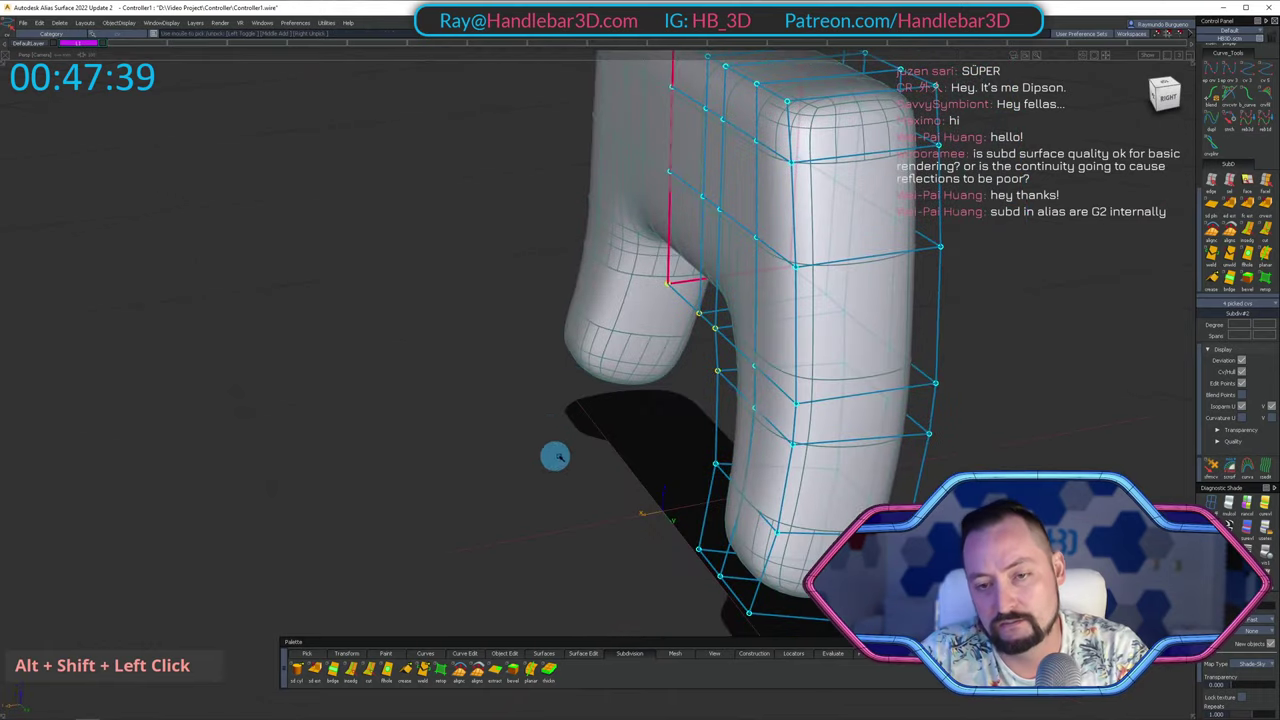
pyautogui.middleClick(589, 380)
pyautogui.hotkey('ctrl', 'z')
pyautogui.moveTo(600, 385); pyautogui.dragTo(650, 372, button='middle')
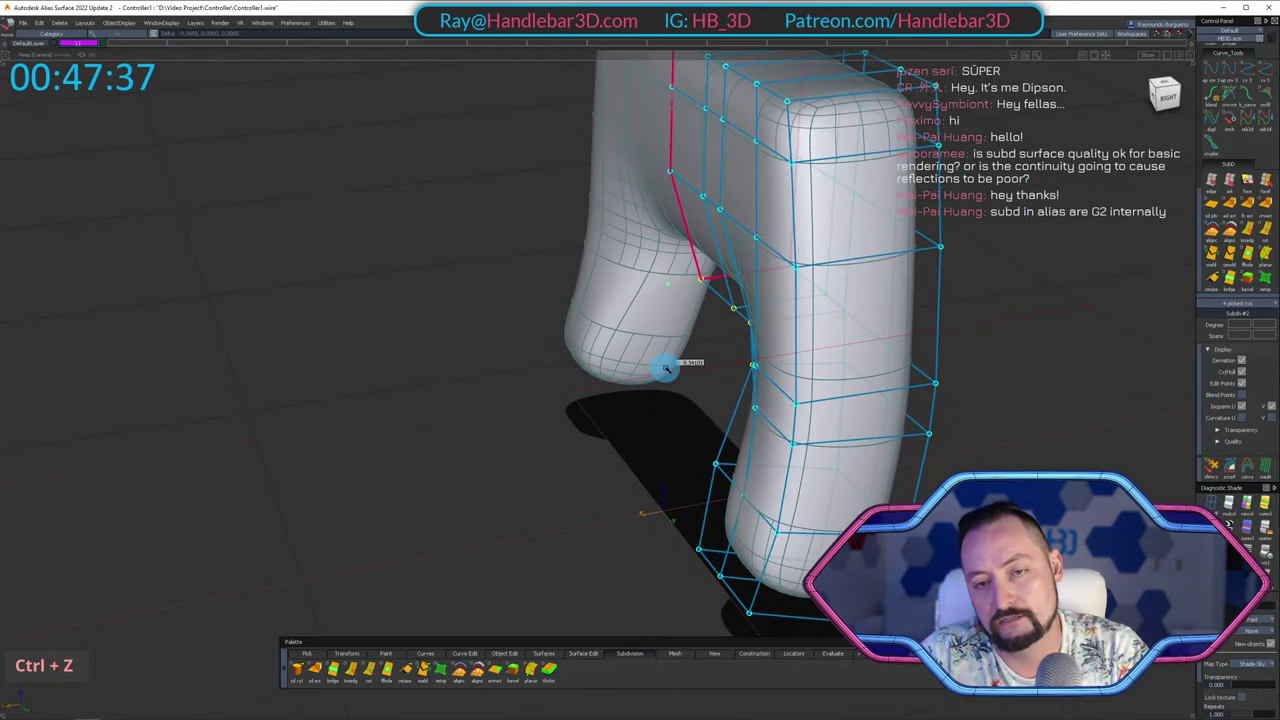
pyautogui.moveTo(665, 368)
pyautogui.keyDown('alt'); pyautogui.keyDown('shift'); pyautogui.mouseDown()
pyautogui.moveTo(640, 337)
pyautogui.moveTo(843, 291)
pyautogui.moveTo(772, 352)
pyautogui.moveTo(803, 366)
pyautogui.moveTo(765, 346)
pyautogui.moveTo(1010, 388)
pyautogui.mouseUp(); pyautogui.keyUp('shift'); pyautogui.keyUp('alt')
pyautogui.keyDown('ctrl'); pyautogui.keyDown('shift'); pyautogui.middleClick(772, 352); pyautogui.keyUp('shift'); pyautogui.keyUp('ctrl')
pyautogui.keyDown('alt'); pyautogui.keyDown('shift'); pyautogui.moveTo(1010, 388); pyautogui.dragTo(1120, 400, button='right'); pyautogui.keyUp('shift'); pyautogui.keyUp('alt')
pyautogui.keyDown('alt'); pyautogui.keyDown('shift'); pyautogui.moveTo(1120, 400); pyautogui.dragTo(880, 303, button='middle'); pyautogui.keyUp('shift'); pyautogui.keyUp('alt')
pyautogui.keyDown('alt'); pyautogui.keyDown('shift'); pyautogui.moveTo(880, 303); pyautogui.dragTo(876, 430); pyautogui.keyUp('shift'); pyautogui.keyUp('alt')
pyautogui.keyDown('ctrl'); pyautogui.keyDown('shift'); pyautogui.moveTo(874, 460); pyautogui.dragTo(912, 325); pyautogui.keyUp('shift'); pyautogui.keyUp('ctrl')
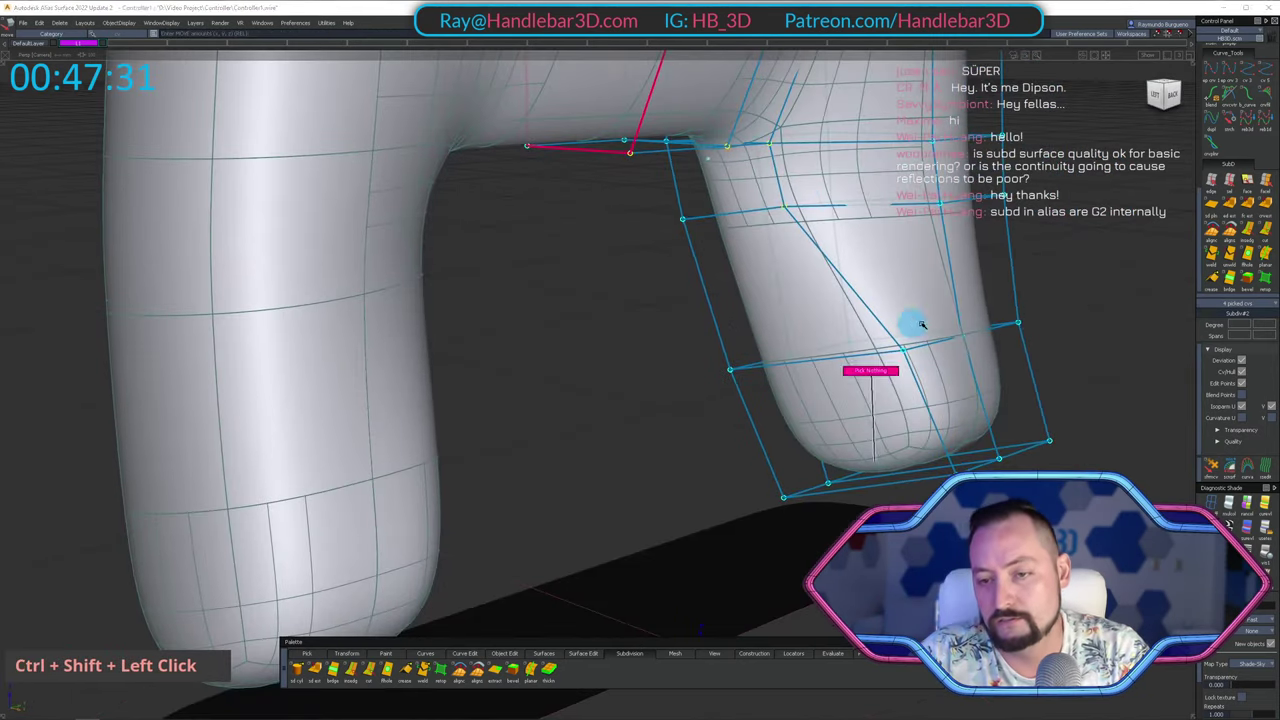
# Switch the display to the faceted control cage and inspect the handle's inner side from behind.
pyautogui.keyDown('alt'); pyautogui.keyDown('shift'); pyautogui.moveTo(1035, 327); pyautogui.dragTo(914, 314, button='middle'); pyautogui.keyUp('shift'); pyautogui.keyUp('alt')
pyautogui.keyDown('alt'); pyautogui.keyDown('shift'); pyautogui.moveTo(914, 314); pyautogui.dragTo(765, 318, button='right'); pyautogui.keyUp('shift'); pyautogui.keyUp('alt')
pyautogui.keyDown('alt'); pyautogui.keyDown('shift'); pyautogui.moveTo(765, 318); pyautogui.dragTo(760, 443, button='middle'); pyautogui.keyUp('shift'); pyautogui.keyUp('alt')
pyautogui.keyDown('ctrl'); pyautogui.keyDown('shift'); pyautogui.click(816, 290); pyautogui.keyUp('shift'); pyautogui.keyUp('ctrl')
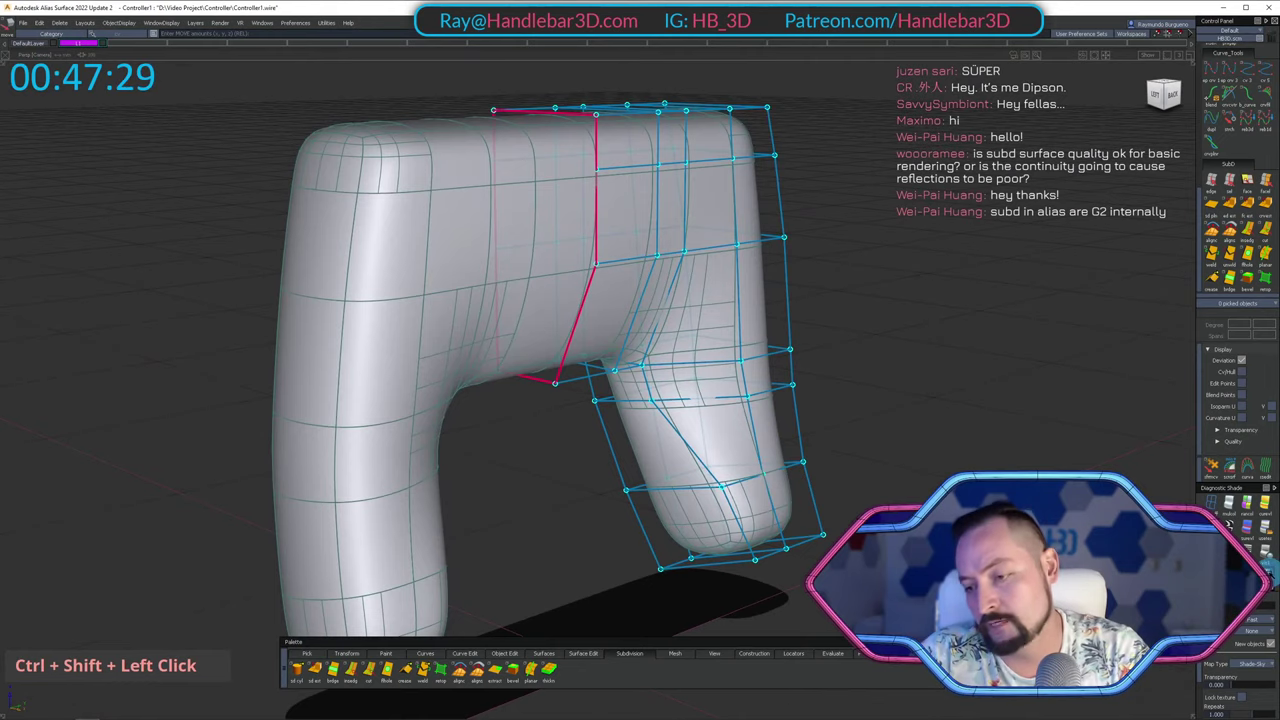
pyautogui.click(1268, 571)
pyautogui.keyDown('alt'); pyautogui.keyDown('shift'); pyautogui.moveTo(950, 378); pyautogui.dragTo(830, 365, button='right'); pyautogui.keyUp('shift'); pyautogui.keyUp('alt')
pyautogui.moveTo(830, 365)
pyautogui.keyDown('alt'); pyautogui.keyDown('shift'); pyautogui.mouseDown()
pyautogui.moveTo(734, 160)
pyautogui.moveTo(740, 357)
pyautogui.moveTo(785, 332)
pyautogui.moveTo(806, 237)
pyautogui.mouseUp(); pyautogui.keyUp('shift'); pyautogui.keyUp('alt')
pyautogui.keyDown('alt'); pyautogui.keyDown('shift'); pyautogui.moveTo(806, 237); pyautogui.dragTo(894, 449, button='right'); pyautogui.keyUp('shift'); pyautogui.keyUp('alt')
pyautogui.keyDown('alt'); pyautogui.keyDown('shift'); pyautogui.moveTo(894, 449); pyautogui.dragTo(823, 154); pyautogui.keyUp('shift'); pyautogui.keyUp('alt')
pyautogui.keyDown('alt'); pyautogui.keyDown('shift'); pyautogui.moveTo(823, 154); pyautogui.dragTo(669, 147, button='middle'); pyautogui.keyUp('shift'); pyautogui.keyUp('alt')
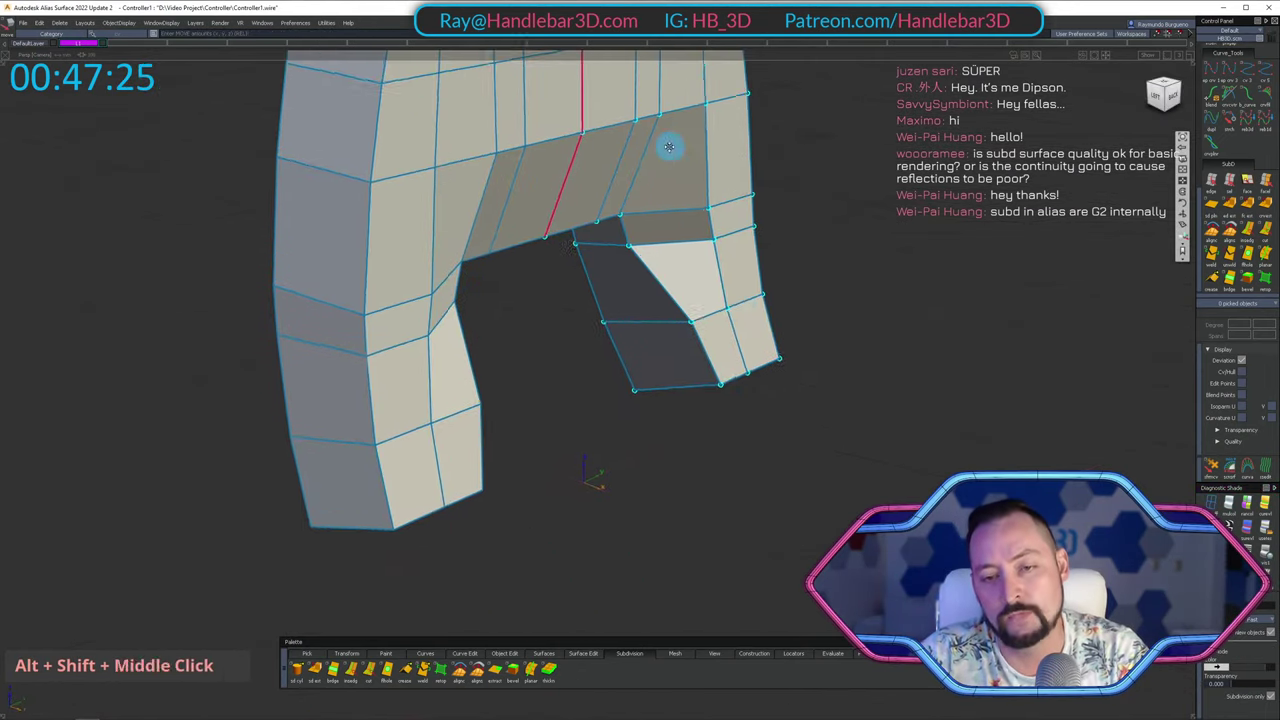
# Move the two lowest back control vertices on the handle's inner edge toward the front.
pyautogui.keyDown('alt'); pyautogui.keyDown('shift'); pyautogui.moveTo(669, 147); pyautogui.dragTo(765, 240, button='right'); pyautogui.keyUp('shift'); pyautogui.keyUp('alt')
pyautogui.keyDown('alt'); pyautogui.keyDown('shift'); pyautogui.moveTo(765, 240); pyautogui.dragTo(690, 305); pyautogui.keyUp('shift'); pyautogui.keyUp('alt')
pyautogui.moveTo(586, 314)
pyautogui.keyDown('ctrl'); pyautogui.keyDown('shift'); pyautogui.mouseDown()
pyautogui.moveTo(663, 340)
pyautogui.moveTo(655, 350)
pyautogui.mouseUp(); pyautogui.keyUp('shift'); pyautogui.keyUp('ctrl')
pyautogui.moveTo(660, 397)
pyautogui.keyDown('shift'); pyautogui.mouseDown()
pyautogui.moveTo(697, 503)
pyautogui.moveTo(846, 514)
pyautogui.mouseUp(); pyautogui.keyUp('shift')
pyautogui.keyDown('ctrl'); pyautogui.keyDown('shift'); pyautogui.moveTo(852, 507); pyautogui.dragTo(846, 514, button='middle'); pyautogui.keyUp('shift'); pyautogui.keyUp('ctrl')
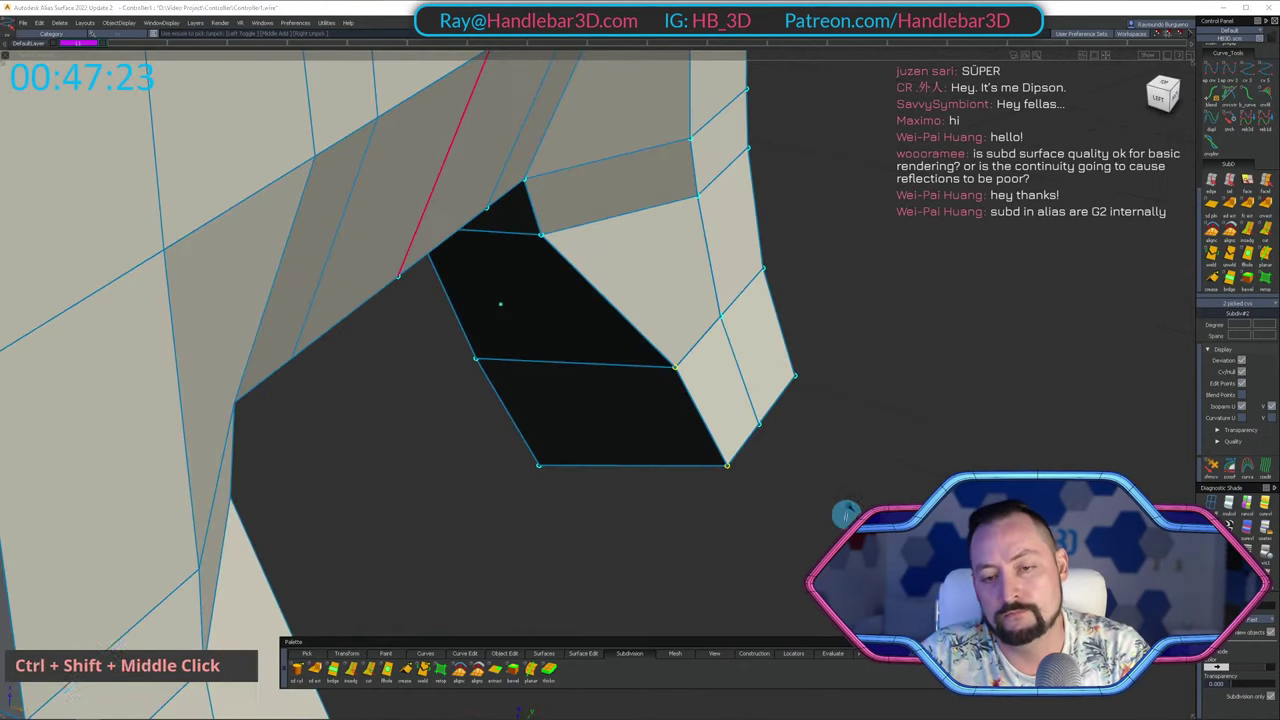
pyautogui.moveTo(858, 446); pyautogui.dragTo(831, 420, button='middle')
pyautogui.hotkey('ctrl', 'z')
pyautogui.moveTo(880, 451); pyautogui.dragTo(821, 442)
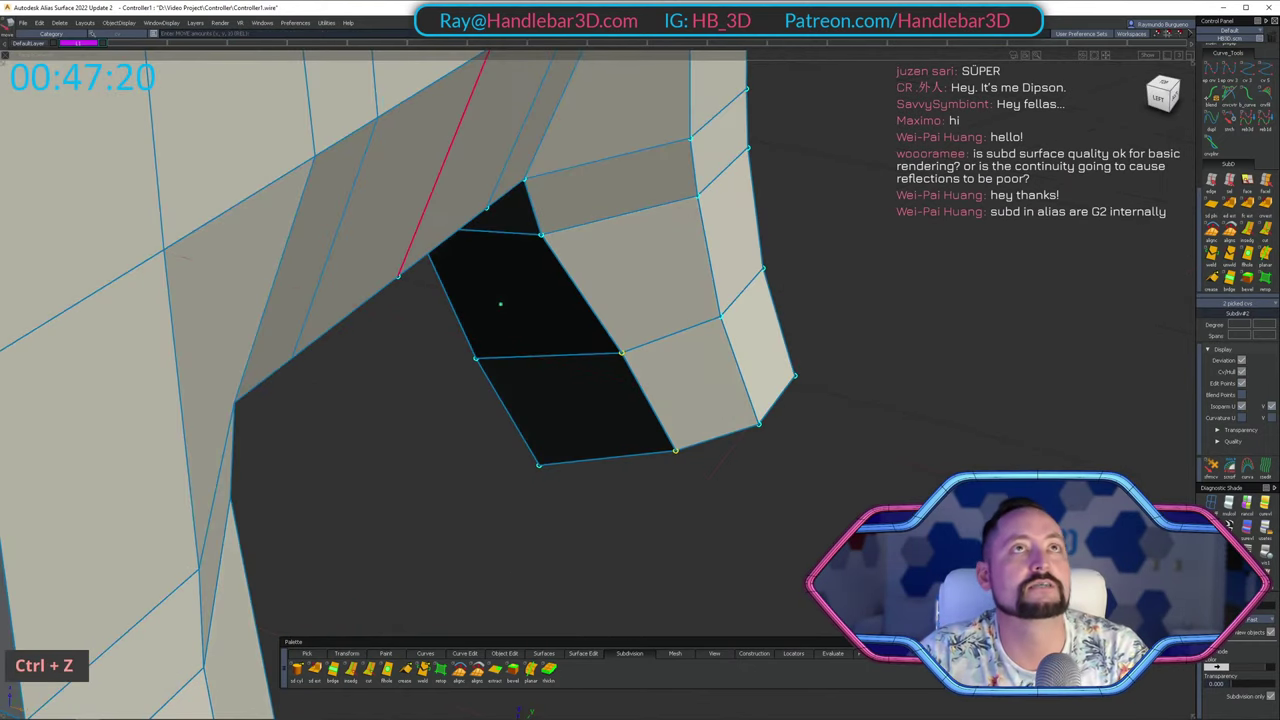
# Clear the picked control vertices and return the display to the smooth subdivision surface.
pyautogui.moveTo(723, 632)
pyautogui.keyDown('alt'); pyautogui.keyDown('shift'); pyautogui.mouseDown()
pyautogui.moveTo(660, 309)
pyautogui.moveTo(686, 289)
pyautogui.moveTo(797, 423)
pyautogui.mouseUp(); pyautogui.keyUp('shift'); pyautogui.keyUp('alt')
pyautogui.keyDown('ctrl'); pyautogui.keyDown('shift'); pyautogui.moveTo(859, 399); pyautogui.dragTo(880, 300, button='middle'); pyautogui.keyUp('shift'); pyautogui.keyUp('ctrl')
pyautogui.moveTo(887, 300)
pyautogui.mouseDown()
pyautogui.moveTo(706, 297)
pyautogui.moveTo(809, 351)
pyautogui.moveTo(523, 480)
pyautogui.moveTo(590, 420)
pyautogui.mouseUp()
pyautogui.keyDown('shift'); pyautogui.moveTo(677, 337); pyautogui.dragTo(796, 415); pyautogui.keyUp('shift')
pyautogui.keyDown('alt'); pyautogui.keyDown('shift'); pyautogui.moveTo(663, 414); pyautogui.dragTo(852, 436); pyautogui.keyUp('shift'); pyautogui.keyUp('alt')
pyautogui.moveTo(765, 396)
pyautogui.keyDown('ctrl'); pyautogui.keyDown('shift'); pyautogui.mouseDown()
pyautogui.moveTo(720, 377)
pyautogui.moveTo(652, 434)
pyautogui.moveTo(709, 420)
pyautogui.mouseUp(); pyautogui.keyUp('shift'); pyautogui.keyUp('ctrl')
pyautogui.press('h')
# Pick the four back control vertices along the handle's outer edge, restore the faceted display and move them forward in the right view.
pyautogui.moveTo(864, 493)
pyautogui.keyDown('alt'); pyautogui.keyDown('shift'); pyautogui.mouseDown()
pyautogui.moveTo(774, 357)
pyautogui.moveTo(717, 346)
pyautogui.moveTo(729, 363)
pyautogui.mouseUp(); pyautogui.keyUp('shift'); pyautogui.keyUp('alt')
pyautogui.keyDown('shift'); pyautogui.click(734, 374); pyautogui.keyUp('shift')
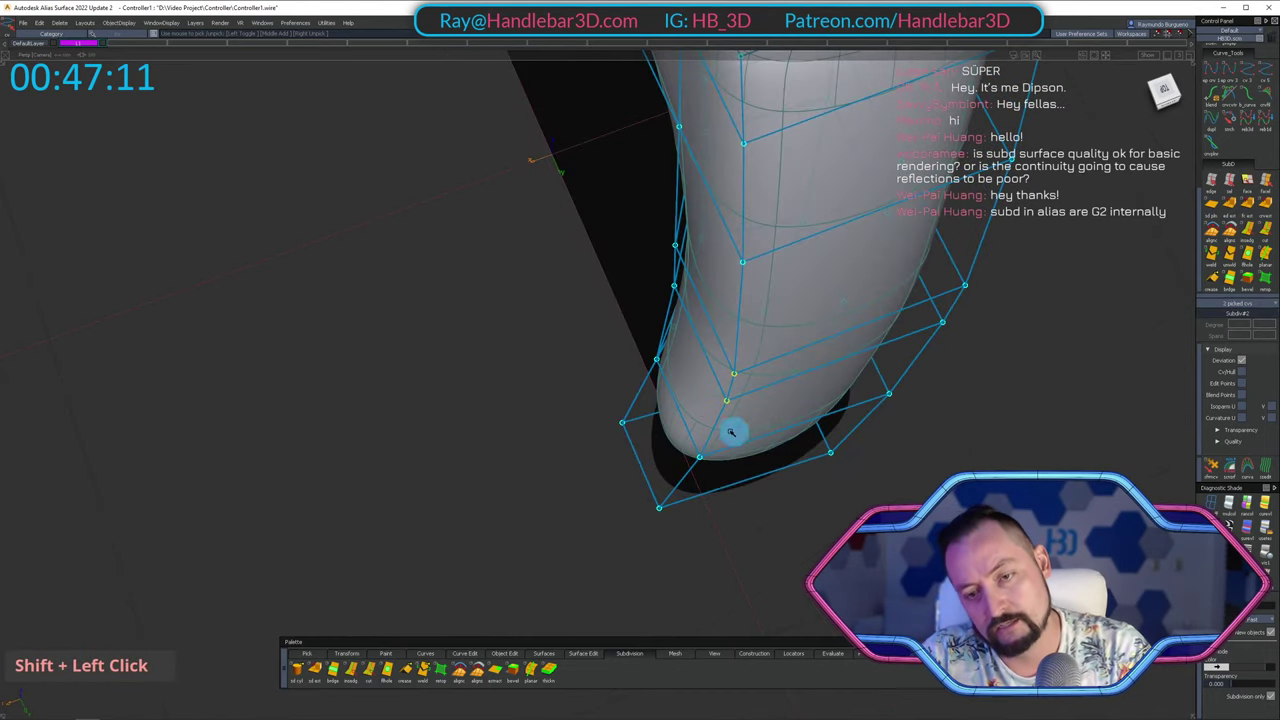
pyautogui.keyDown('shift'); pyautogui.doubleClick(650, 470); pyautogui.keyUp('shift')
pyautogui.keyDown('alt'); pyautogui.keyDown('shift'); pyautogui.moveTo(650, 470); pyautogui.dragTo(1127, 408); pyautogui.keyUp('shift'); pyautogui.keyUp('alt')
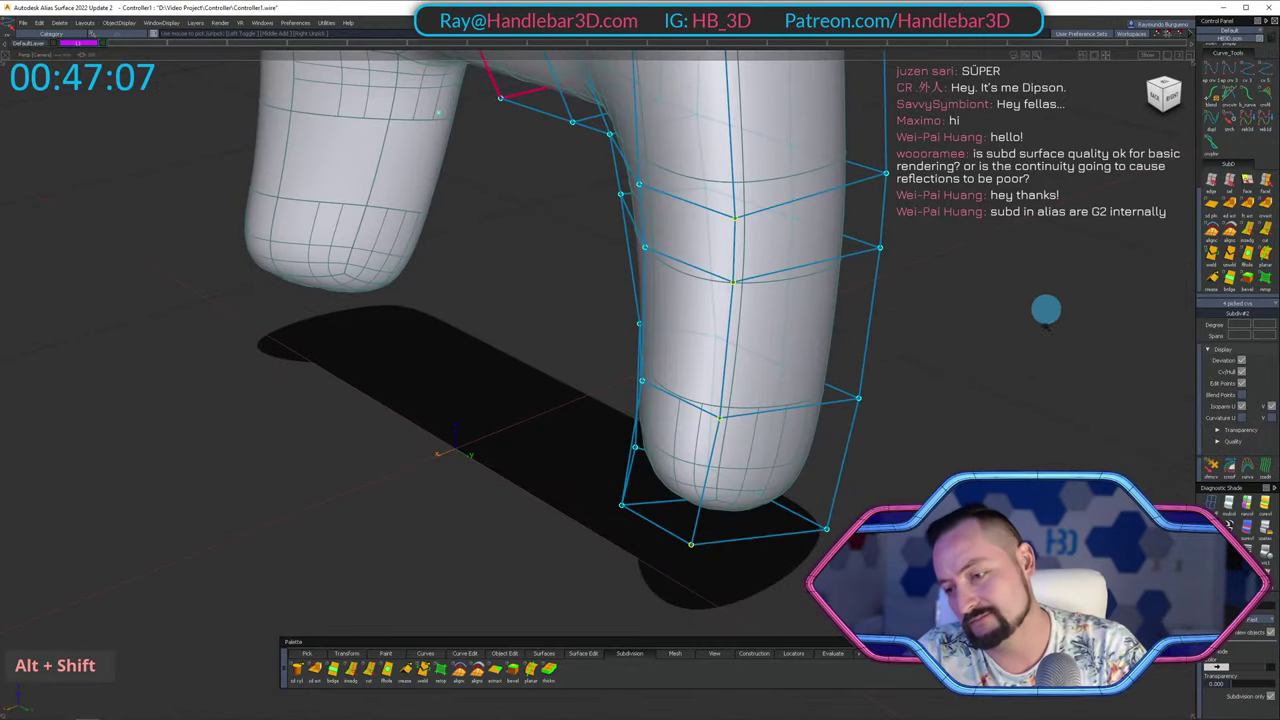
pyautogui.hotkey('alt', '1')
pyautogui.keyDown('alt'); pyautogui.keyDown('shift'); pyautogui.moveTo(943, 449); pyautogui.dragTo(1122, 101); pyautogui.keyUp('shift'); pyautogui.keyUp('alt')
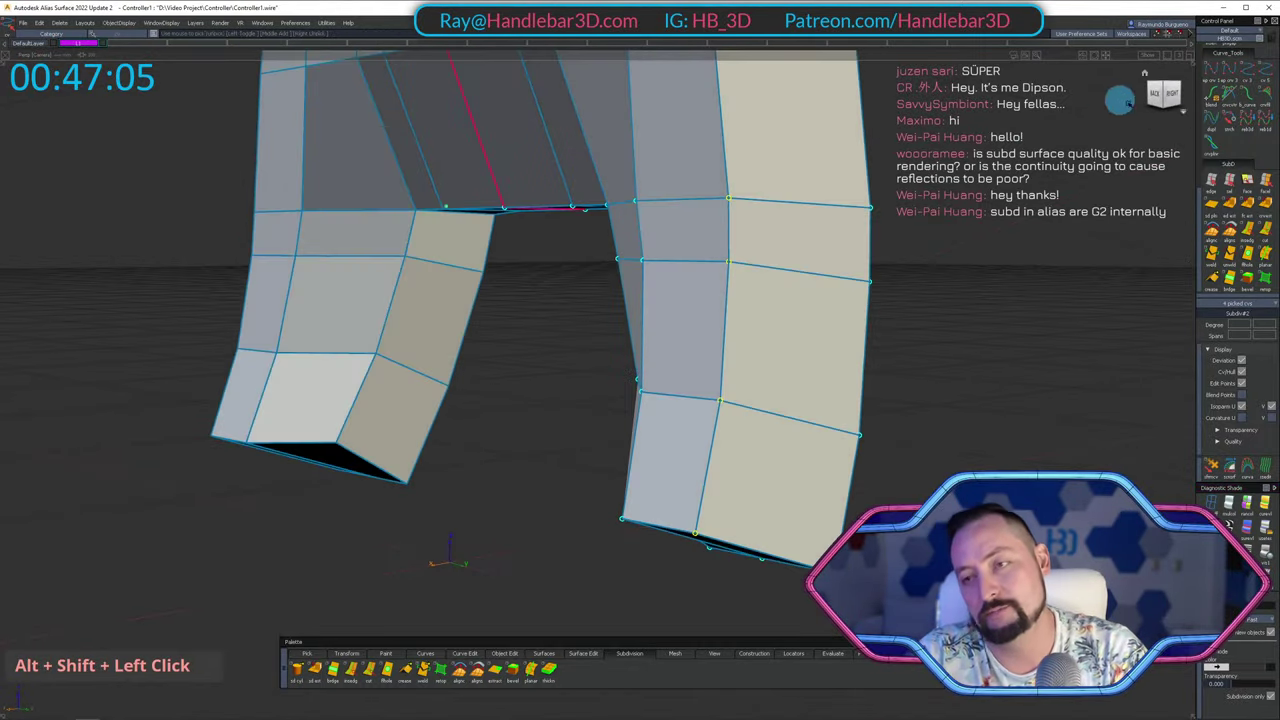
pyautogui.keyDown('alt'); pyautogui.keyDown('shift'); pyautogui.click(1175, 96); pyautogui.keyUp('shift'); pyautogui.keyUp('alt')
pyautogui.keyDown('ctrl'); pyautogui.keyDown('shift'); pyautogui.moveTo(430, 449); pyautogui.dragTo(431, 335, button='middle'); pyautogui.keyUp('shift'); pyautogui.keyUp('ctrl')
pyautogui.moveTo(431, 333); pyautogui.dragTo(462, 338, button='middle')
# In the right view, push the four outer back control vertices of the handle further forward and fine-tune their height.
pyautogui.keyDown('alt'); pyautogui.keyDown('shift'); pyautogui.moveTo(461, 337); pyautogui.dragTo(429, 360, button='right'); pyautogui.keyUp('shift'); pyautogui.keyUp('alt')
pyautogui.keyDown('alt'); pyautogui.keyDown('shift'); pyautogui.moveTo(429, 360); pyautogui.dragTo(927, 118); pyautogui.keyUp('shift'); pyautogui.keyUp('alt')
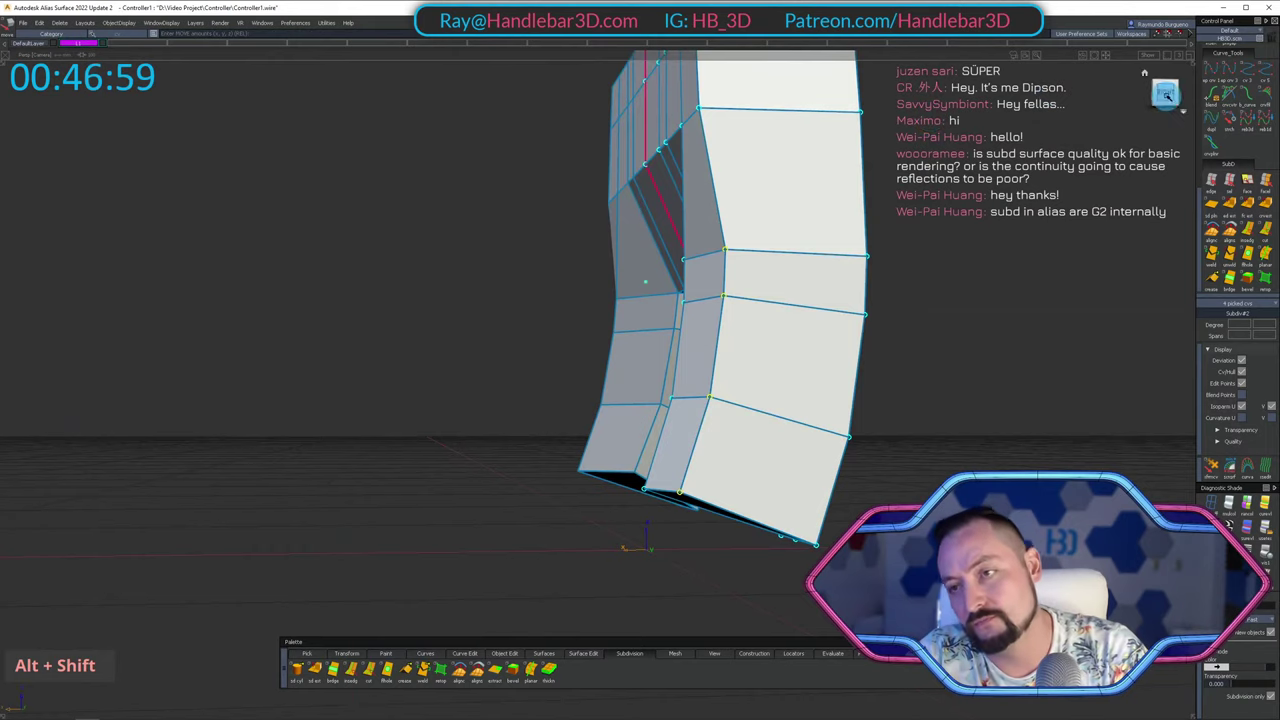
pyautogui.keyDown('alt'); pyautogui.keyDown('shift'); pyautogui.click(1166, 95); pyautogui.keyUp('shift'); pyautogui.keyUp('alt')
pyautogui.moveTo(953, 306); pyautogui.dragTo(984, 309, button='middle')
pyautogui.moveTo(984, 309); pyautogui.dragTo(991, 319, button='right')
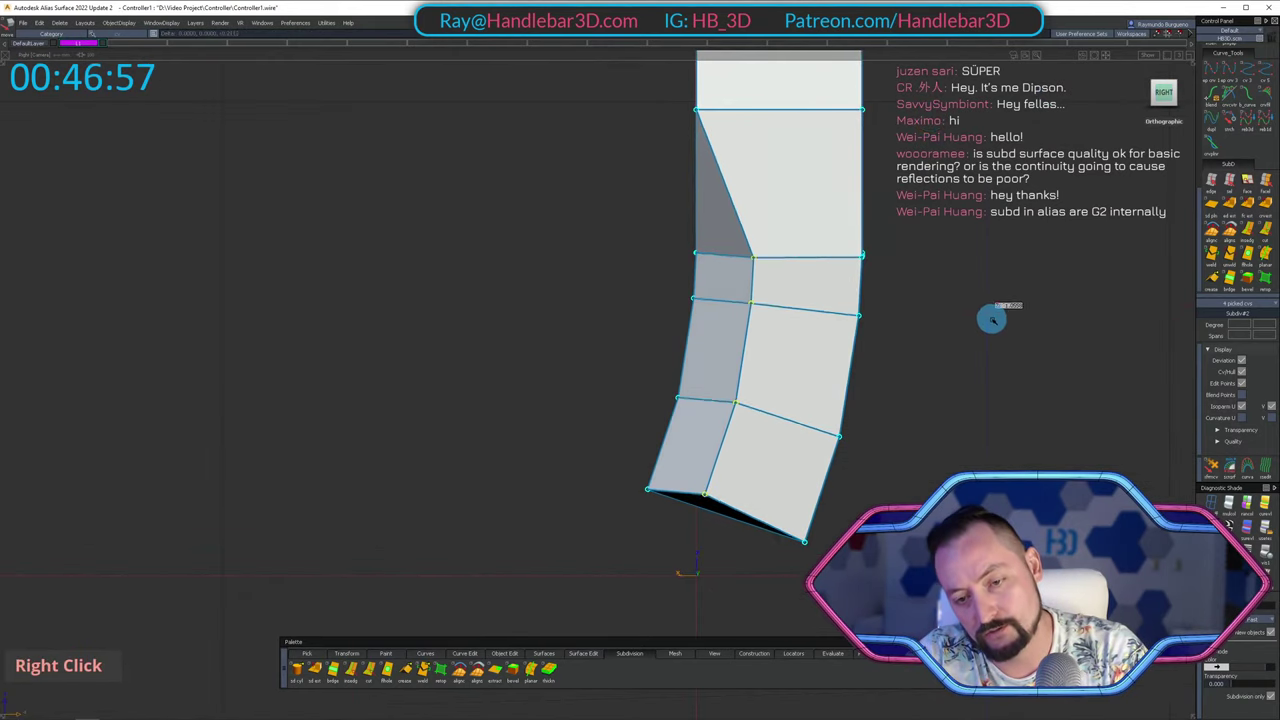
# Pick the three back control vertices along the upper outer corner of the body and move them toward the front.
pyautogui.keyDown('alt'); pyautogui.keyDown('shift'); pyautogui.moveTo(992, 321); pyautogui.dragTo(608, 330); pyautogui.keyUp('shift'); pyautogui.keyUp('alt')
pyautogui.keyDown('alt'); pyautogui.keyDown('shift'); pyautogui.moveTo(608, 330); pyautogui.dragTo(630, 425, button='middle'); pyautogui.keyUp('shift'); pyautogui.keyUp('alt')
pyautogui.keyDown('alt'); pyautogui.keyDown('shift'); pyautogui.moveTo(590, 342); pyautogui.dragTo(609, 374); pyautogui.keyUp('shift'); pyautogui.keyUp('alt')
pyautogui.keyDown('alt'); pyautogui.keyDown('shift'); pyautogui.moveTo(609, 374); pyautogui.dragTo(600, 406, button='right'); pyautogui.keyUp('shift'); pyautogui.keyUp('alt')
pyautogui.keyDown('alt'); pyautogui.keyDown('shift'); pyautogui.moveTo(600, 406); pyautogui.dragTo(652, 488); pyautogui.keyUp('shift'); pyautogui.keyUp('alt')
pyautogui.keyDown('ctrl'); pyautogui.keyDown('shift'); pyautogui.click(652, 488); pyautogui.keyUp('shift'); pyautogui.keyUp('ctrl')
pyautogui.keyDown('shift'); pyautogui.click(658, 452); pyautogui.keyUp('shift')
pyautogui.keyDown('ctrl'); pyautogui.keyDown('shift'); pyautogui.moveTo(645, 438); pyautogui.dragTo(644, 458); pyautogui.keyUp('shift'); pyautogui.keyUp('ctrl')
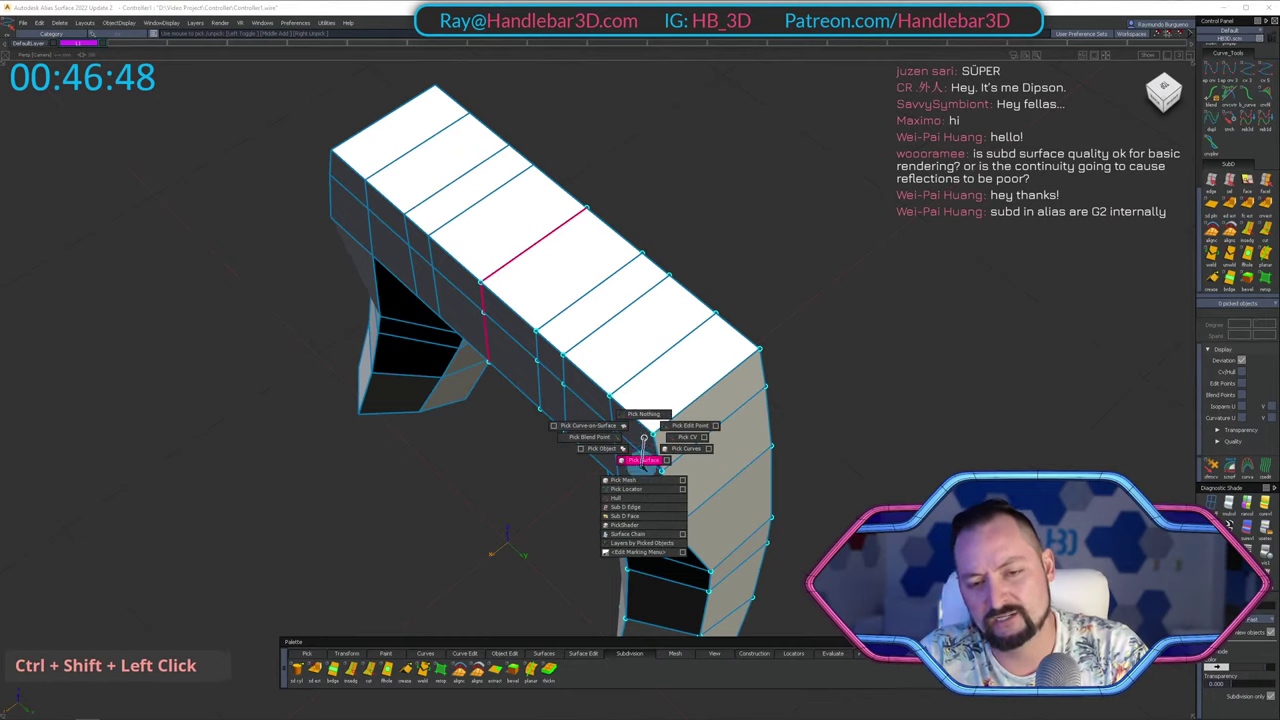
pyautogui.keyDown('ctrl'); pyautogui.keyDown('shift'); pyautogui.moveTo(645, 406); pyautogui.dragTo(694, 404); pyautogui.keyUp('shift'); pyautogui.keyUp('ctrl')
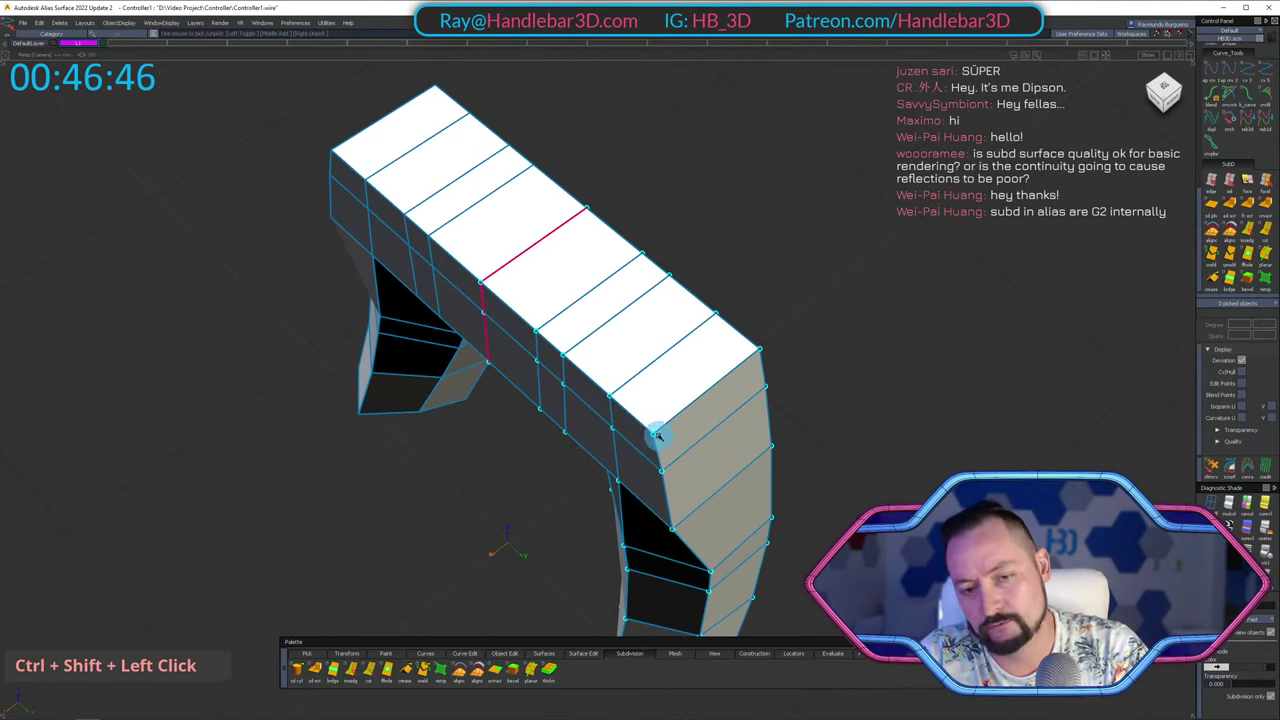
pyautogui.keyDown('shift'); pyautogui.middleClick(671, 526); pyautogui.keyUp('shift')
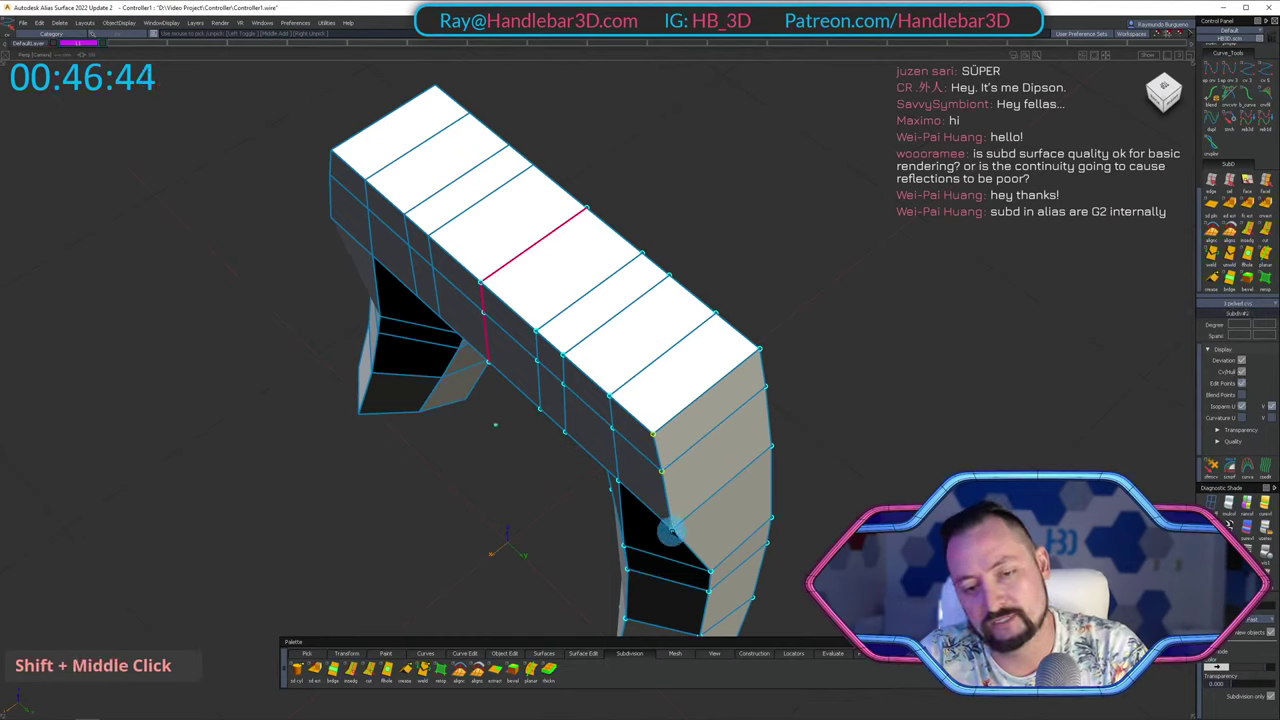
pyautogui.keyDown('alt'); pyautogui.keyDown('shift'); pyautogui.moveTo(671, 526); pyautogui.dragTo(697, 460); pyautogui.keyUp('shift'); pyautogui.keyUp('alt')
pyautogui.moveTo(862, 388); pyautogui.dragTo(875, 388, button='middle')
pyautogui.hotkey('ctrl', 'z')
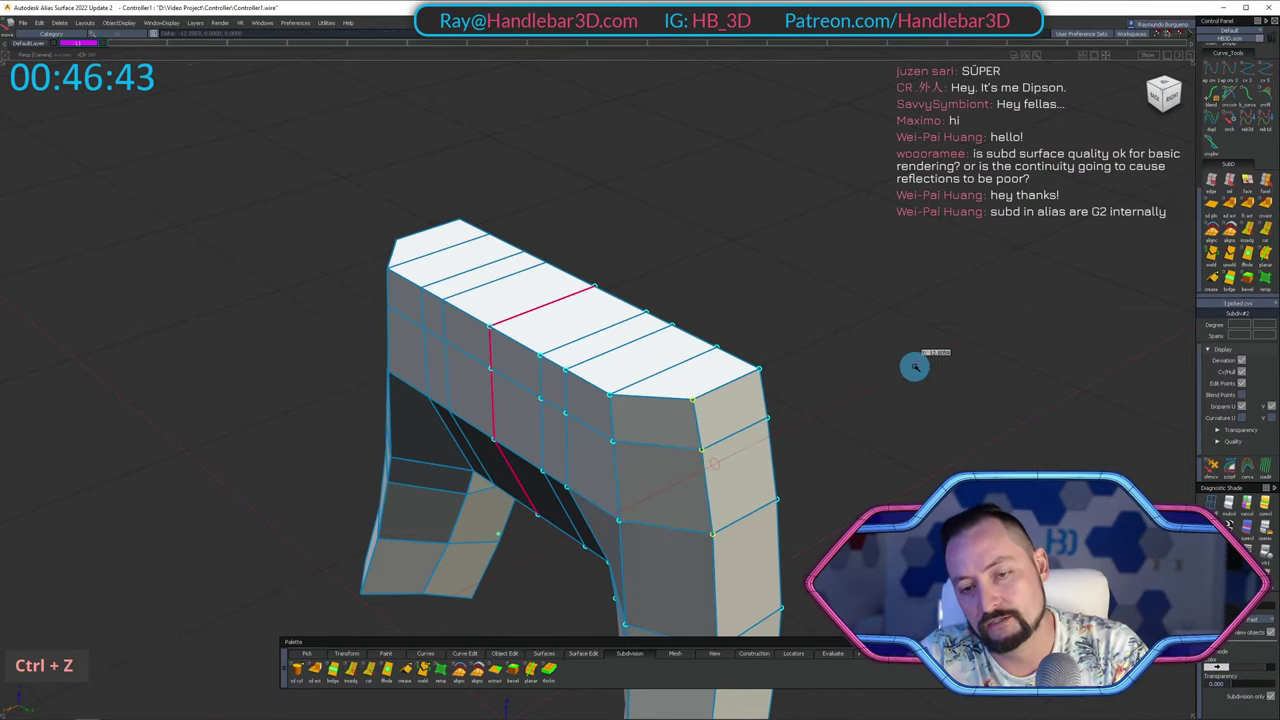
# Readjust how far forward the three picked upper corner control vertices sit, viewing the body from the right side.
pyautogui.keyDown('alt'); pyautogui.keyDown('shift'); pyautogui.moveTo(921, 365); pyautogui.dragTo(940, 320); pyautogui.keyUp('shift'); pyautogui.keyUp('alt')
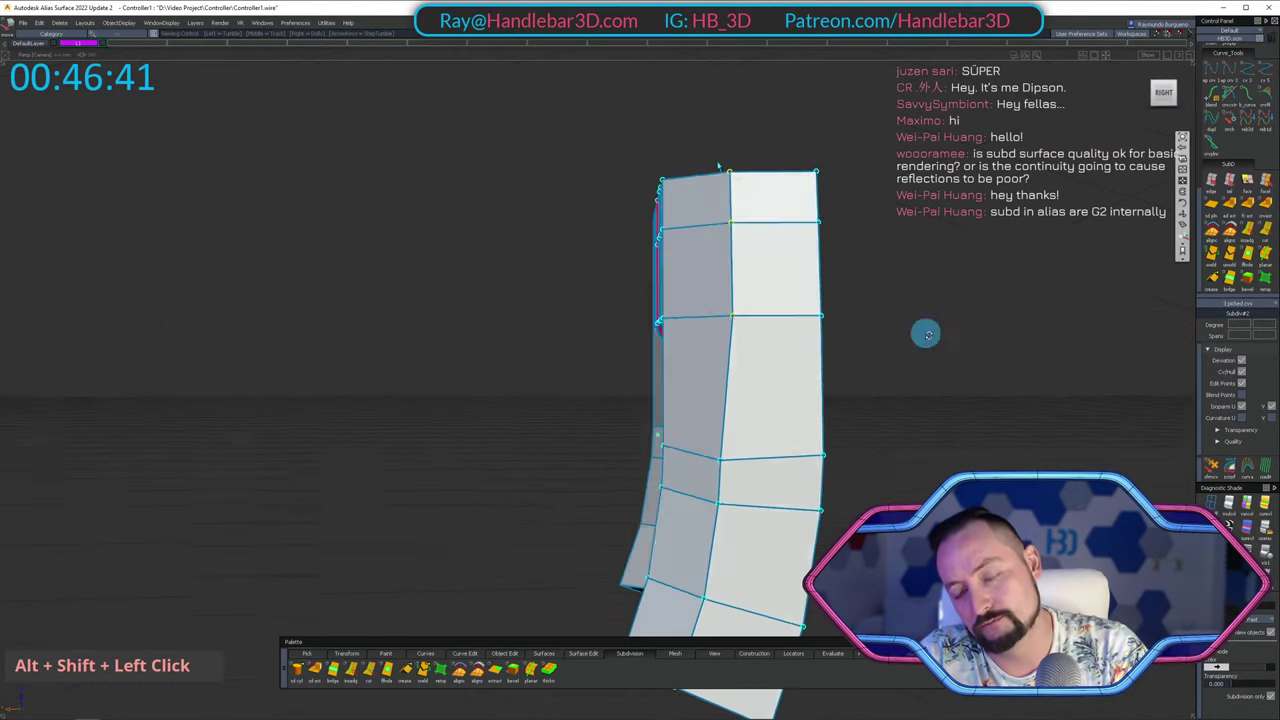
pyautogui.middleClick(946, 321)
pyautogui.hotkey('ctrl', 'z')
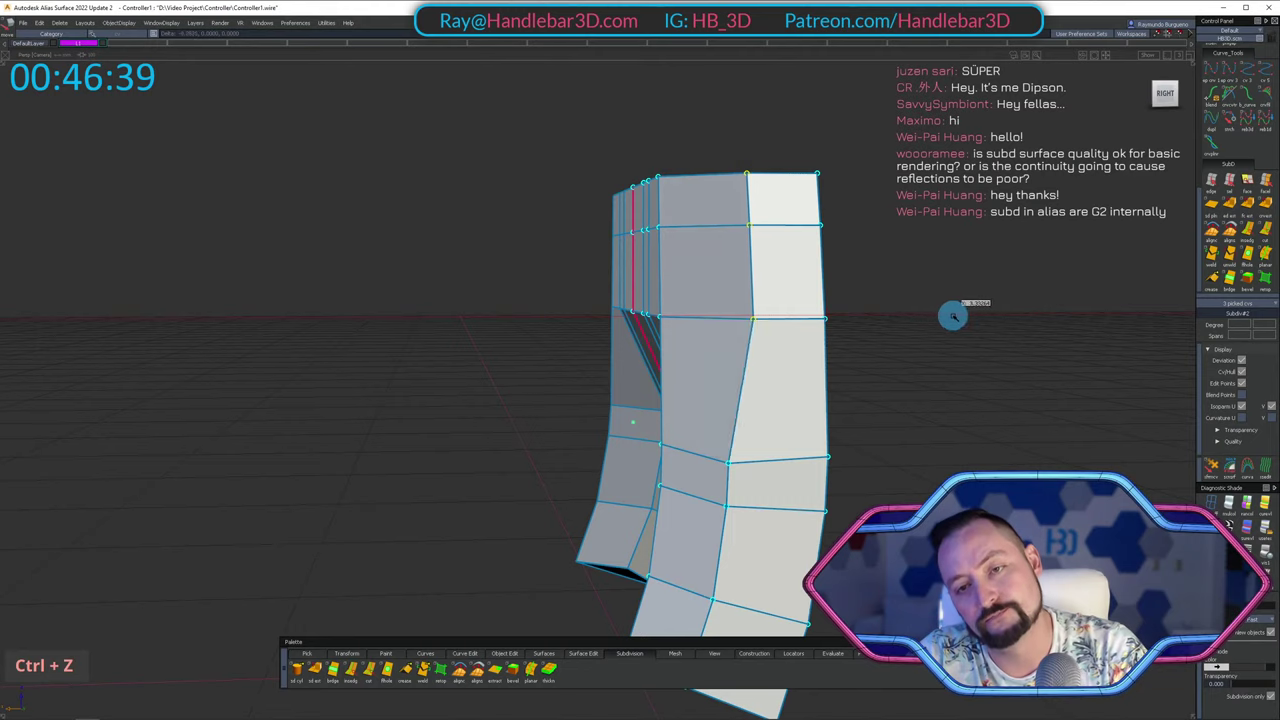
pyautogui.keyDown('alt'); pyautogui.keyDown('shift'); pyautogui.moveTo(943, 322); pyautogui.dragTo(1020, 363); pyautogui.keyUp('shift'); pyautogui.keyUp('alt')
pyautogui.keyDown('ctrl'); pyautogui.keyDown('shift'); pyautogui.middleClick(1001, 299); pyautogui.keyUp('shift'); pyautogui.keyUp('ctrl')
pyautogui.keyDown('ctrl'); pyautogui.keyDown('shift'); pyautogui.moveTo(1001, 299); pyautogui.dragTo(979, 307, button='middle'); pyautogui.keyUp('shift'); pyautogui.keyUp('ctrl')
pyautogui.keyDown('alt'); pyautogui.keyDown('shift'); pyautogui.moveTo(942, 352); pyautogui.dragTo(954, 269, button='middle'); pyautogui.keyUp('shift'); pyautogui.keyUp('alt')
# Pick the lowest outer control vertex at the front of the handle's tip and raise it to slant the tip.
pyautogui.keyDown('alt'); pyautogui.keyDown('shift'); pyautogui.moveTo(954, 269); pyautogui.dragTo(712, 152); pyautogui.keyUp('shift'); pyautogui.keyUp('alt')
pyautogui.keyDown('alt'); pyautogui.keyDown('shift'); pyautogui.moveTo(712, 152); pyautogui.dragTo(721, 166, button='middle'); pyautogui.keyUp('shift'); pyautogui.keyUp('alt')
pyautogui.keyDown('alt'); pyautogui.keyDown('shift'); pyautogui.moveTo(721, 165); pyautogui.dragTo(237, 363); pyautogui.keyUp('shift'); pyautogui.keyUp('alt')
pyautogui.keyDown('alt'); pyautogui.keyDown('shift'); pyautogui.moveTo(237, 363); pyautogui.dragTo(594, 329, button='right'); pyautogui.keyUp('shift'); pyautogui.keyUp('alt')
pyautogui.keyDown('alt'); pyautogui.keyDown('shift'); pyautogui.moveTo(594, 329); pyautogui.dragTo(830, 330); pyautogui.keyUp('shift'); pyautogui.keyUp('alt')
pyautogui.keyDown('alt'); pyautogui.keyDown('shift'); pyautogui.moveTo(830, 330); pyautogui.dragTo(866, 337, button='middle'); pyautogui.keyUp('shift'); pyautogui.keyUp('alt')
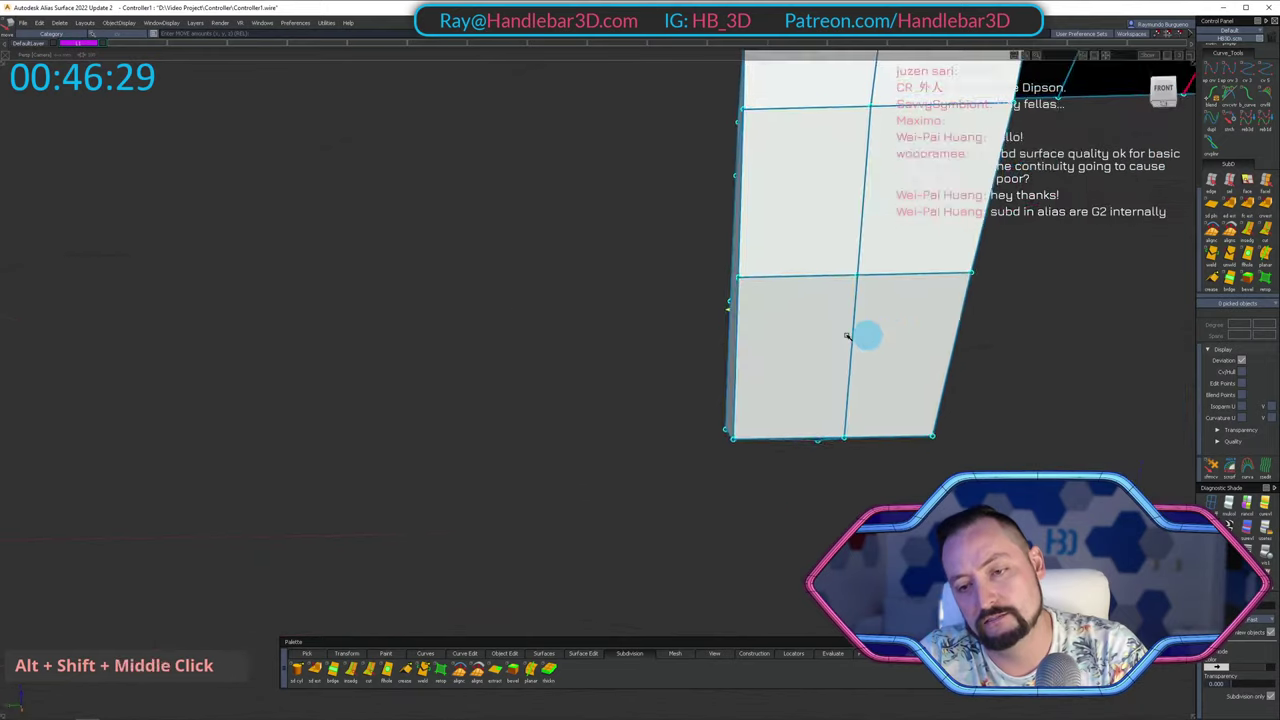
pyautogui.keyDown('alt'); pyautogui.keyDown('shift'); pyautogui.moveTo(866, 337); pyautogui.dragTo(850, 420); pyautogui.keyUp('shift'); pyautogui.keyUp('alt')
pyautogui.moveTo(634, 514)
pyautogui.keyDown('ctrl'); pyautogui.keyDown('shift'); pyautogui.mouseDown()
pyautogui.moveTo(737, 566)
pyautogui.moveTo(734, 463)
pyautogui.mouseUp(); pyautogui.keyUp('shift'); pyautogui.keyUp('ctrl')
pyautogui.moveTo(780, 525)
pyautogui.keyDown('shift'); pyautogui.mouseDown()
pyautogui.moveTo(744, 508)
pyautogui.moveTo(758, 445)
pyautogui.mouseUp(); pyautogui.keyUp('shift')
pyautogui.keyDown('ctrl'); pyautogui.keyDown('shift'); pyautogui.moveTo(694, 497); pyautogui.dragTo(777, 485); pyautogui.keyUp('shift'); pyautogui.keyUp('ctrl')
pyautogui.keyDown('alt'); pyautogui.keyDown('shift'); pyautogui.moveTo(762, 528); pyautogui.dragTo(702, 546); pyautogui.keyUp('shift'); pyautogui.keyUp('alt')
pyautogui.moveTo(700, 475); pyautogui.dragTo(718, 426, button='right')
pyautogui.keyDown('alt'); pyautogui.keyDown('shift'); pyautogui.moveTo(718, 425); pyautogui.dragTo(1125, 92); pyautogui.keyUp('shift'); pyautogui.keyUp('alt')
pyautogui.keyDown('alt'); pyautogui.keyDown('shift'); pyautogui.click(1163, 90); pyautogui.keyUp('shift'); pyautogui.keyUp('alt')
pyautogui.moveTo(931, 485)
pyautogui.keyDown('ctrl'); pyautogui.keyDown('shift'); pyautogui.mouseDown(button='middle')
pyautogui.moveTo(953, 420)
pyautogui.moveTo(947, 390)
pyautogui.mouseUp(button='middle'); pyautogui.keyUp('shift'); pyautogui.keyUp('ctrl')
pyautogui.moveTo(947, 391)
pyautogui.mouseDown()
pyautogui.moveTo(951, 403)
pyautogui.moveTo(775, 481)
pyautogui.moveTo(582, 514)
pyautogui.mouseUp()
pyautogui.keyDown('ctrl'); pyautogui.keyDown('shift'); pyautogui.moveTo(630, 471); pyautogui.dragTo(752, 462); pyautogui.keyUp('shift'); pyautogui.keyUp('ctrl')
pyautogui.click(802, 421)
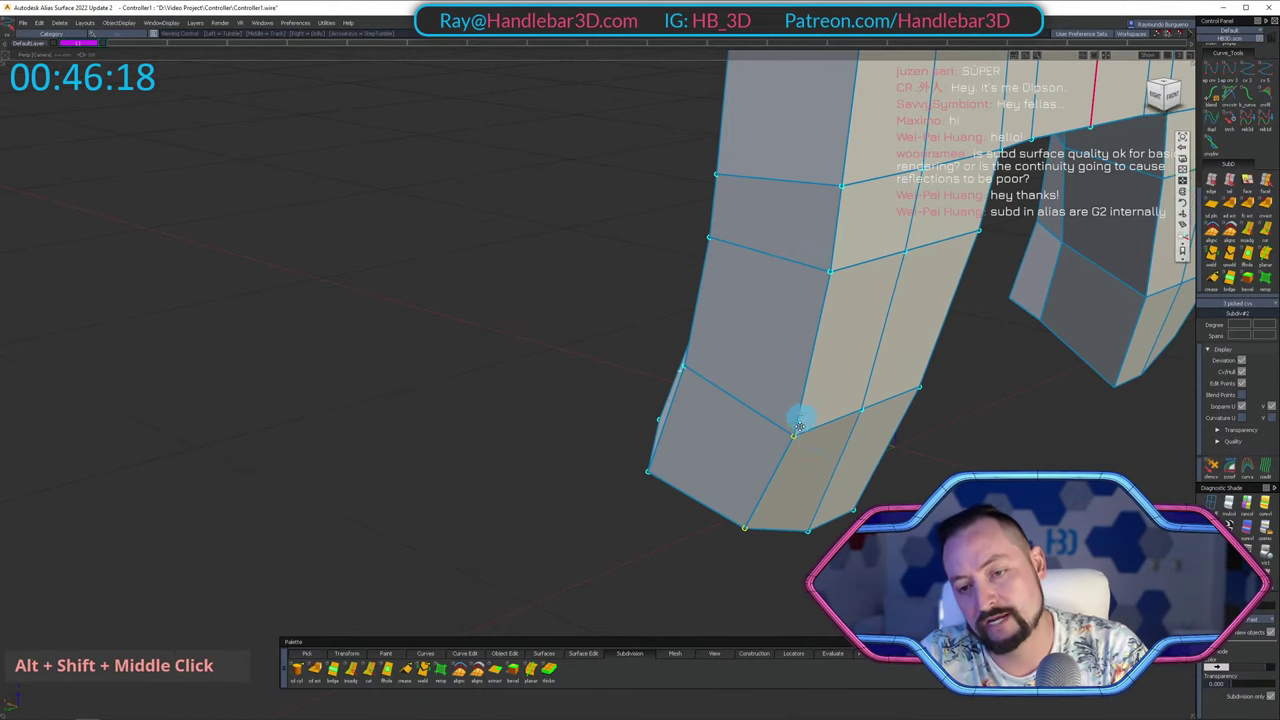
pyautogui.keyDown('alt'); pyautogui.keyDown('shift'); pyautogui.moveTo(803, 420); pyautogui.dragTo(806, 520, button='middle'); pyautogui.keyUp('shift'); pyautogui.keyUp('alt')
pyautogui.keyDown('alt'); pyautogui.keyDown('shift'); pyautogui.moveTo(806, 520); pyautogui.dragTo(798, 545); pyautogui.keyUp('shift'); pyautogui.keyUp('alt')
pyautogui.moveTo(790, 546)
pyautogui.keyDown('ctrl'); pyautogui.keyDown('shift'); pyautogui.mouseDown()
pyautogui.moveTo(766, 541)
pyautogui.moveTo(761, 565)
pyautogui.mouseUp(); pyautogui.keyUp('shift'); pyautogui.keyUp('ctrl')
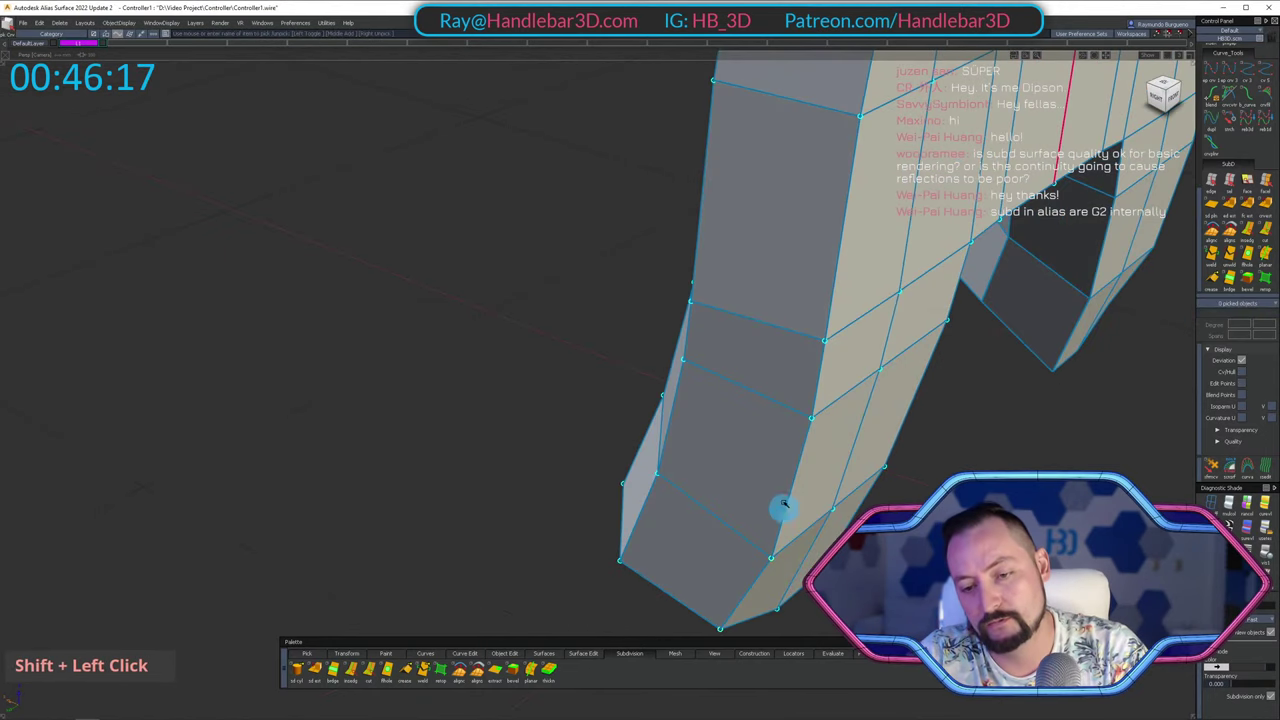
pyautogui.keyDown('shift'); pyautogui.doubleClick(819, 368); pyautogui.keyUp('shift')
pyautogui.moveTo(793, 295)
pyautogui.keyDown('alt'); pyautogui.keyDown('shift'); pyautogui.mouseDown(button='middle')
pyautogui.moveTo(782, 378)
pyautogui.moveTo(818, 338)
pyautogui.mouseUp(button='middle'); pyautogui.keyUp('shift'); pyautogui.keyUp('alt')
pyautogui.middleClick(492, 310)
pyautogui.hotkey('ctrl', 'z')
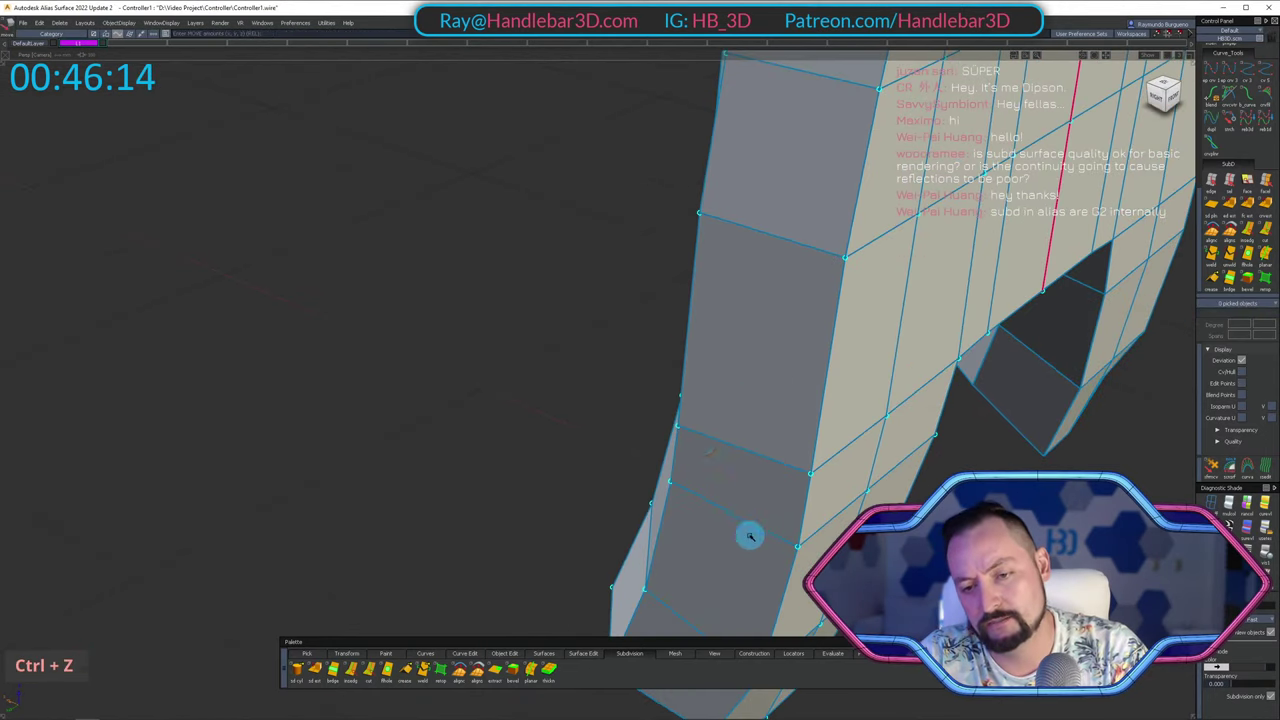
# Pick the six upper control vertices along the outer front edge from body to handle and move them toward the back.
pyautogui.keyDown('ctrl'); pyautogui.keyDown('shift'); pyautogui.doubleClick(810, 480); pyautogui.keyUp('shift'); pyautogui.keyUp('ctrl')
pyautogui.keyDown('alt'); pyautogui.keyDown('shift'); pyautogui.moveTo(810, 480); pyautogui.dragTo(749, 429, button='right'); pyautogui.keyUp('shift'); pyautogui.keyUp('alt')
pyautogui.keyDown('alt'); pyautogui.keyDown('shift'); pyautogui.moveTo(749, 429); pyautogui.dragTo(703, 498); pyautogui.keyUp('shift'); pyautogui.keyUp('alt')
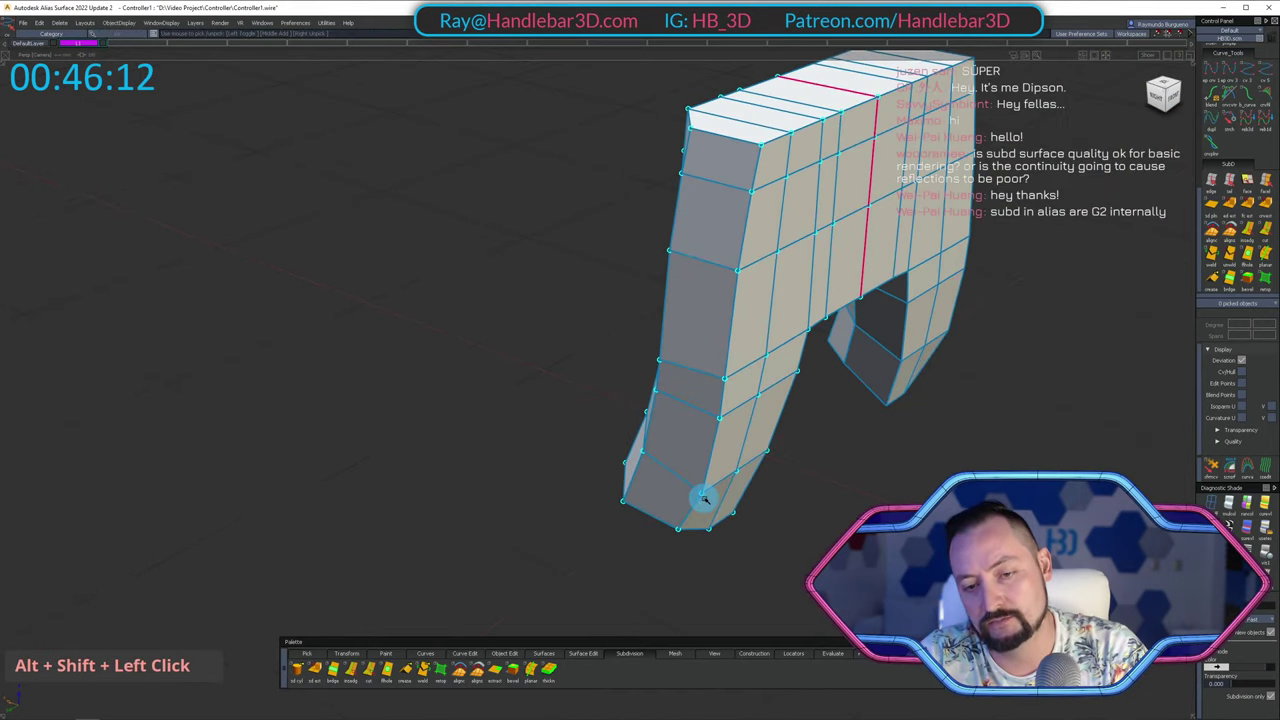
pyautogui.click(702, 494)
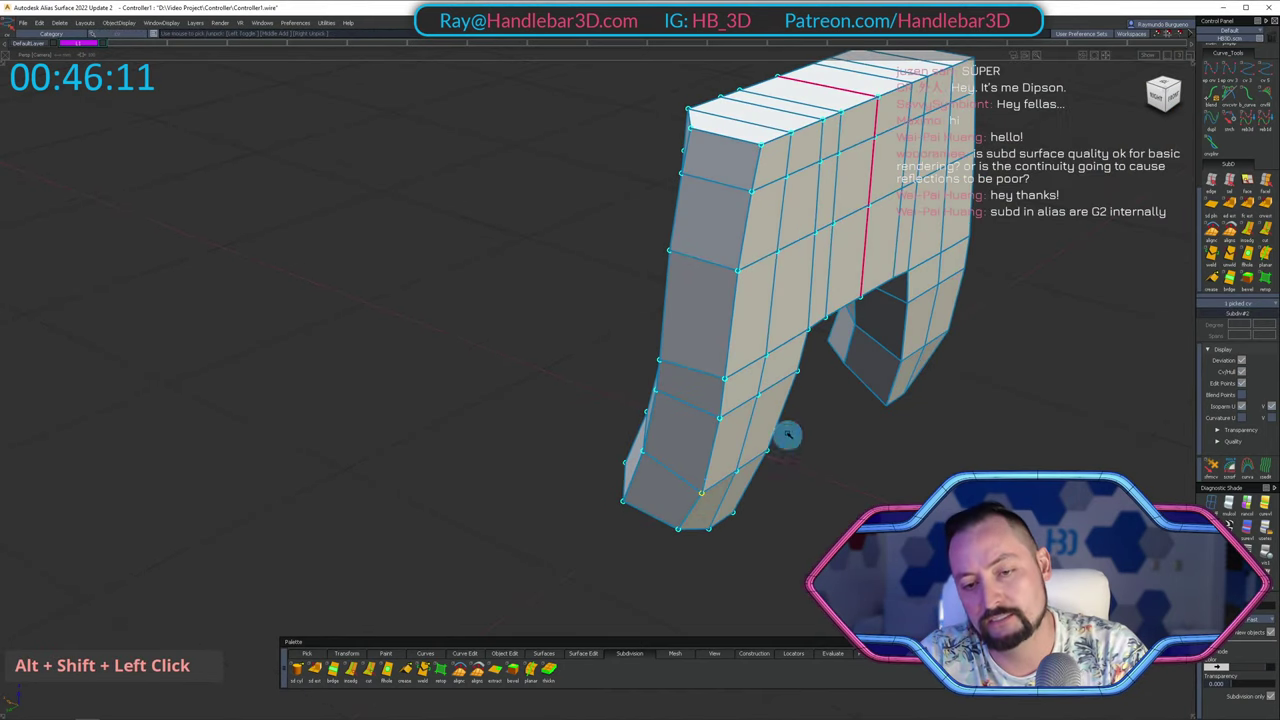
pyautogui.keyDown('shift'); pyautogui.middleClick(740, 272); pyautogui.keyUp('shift')
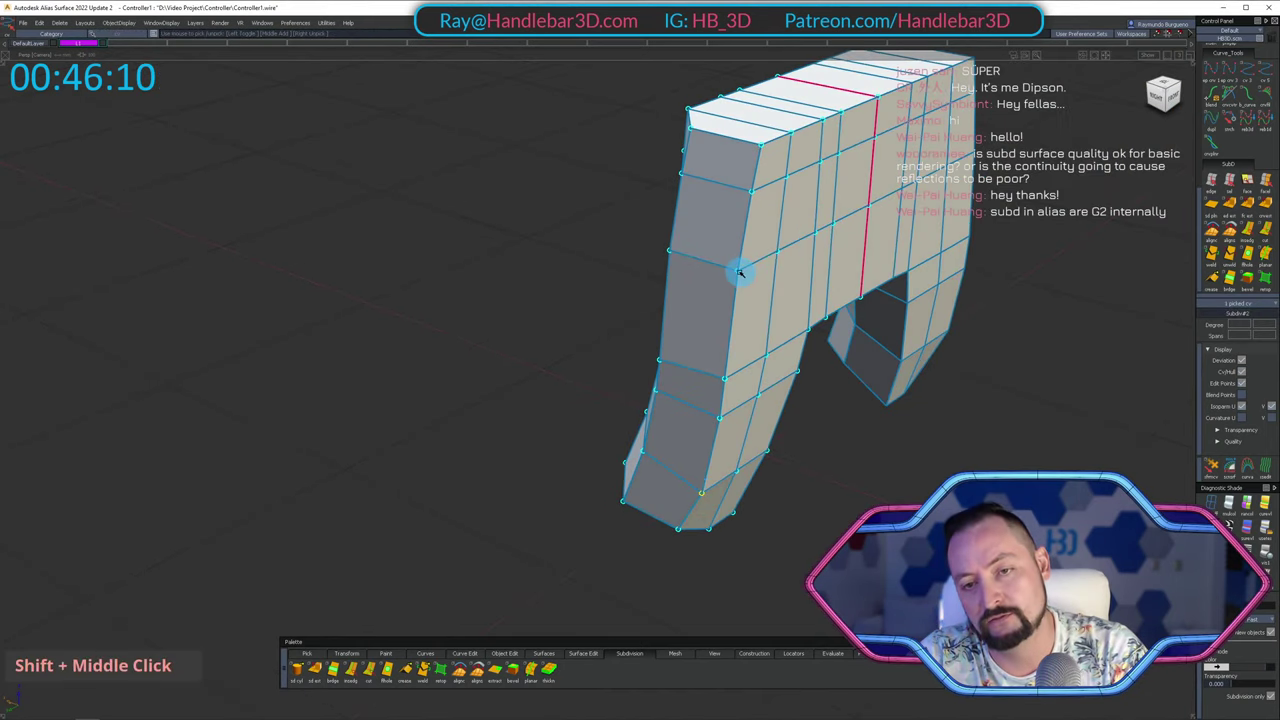
pyautogui.keyDown('shift'); pyautogui.middleClick(763, 146); pyautogui.keyUp('shift')
pyautogui.keyDown('ctrl'); pyautogui.keyDown('shift'); pyautogui.moveTo(981, 390); pyautogui.dragTo(1015, 325, button='middle'); pyautogui.keyUp('shift'); pyautogui.keyUp('ctrl')
pyautogui.hotkey('ctrl', 'z')
pyautogui.hotkey('ctrl', 'z')
pyautogui.hotkey('ctrl', 'z')
pyautogui.hotkey('ctrl', 'z')
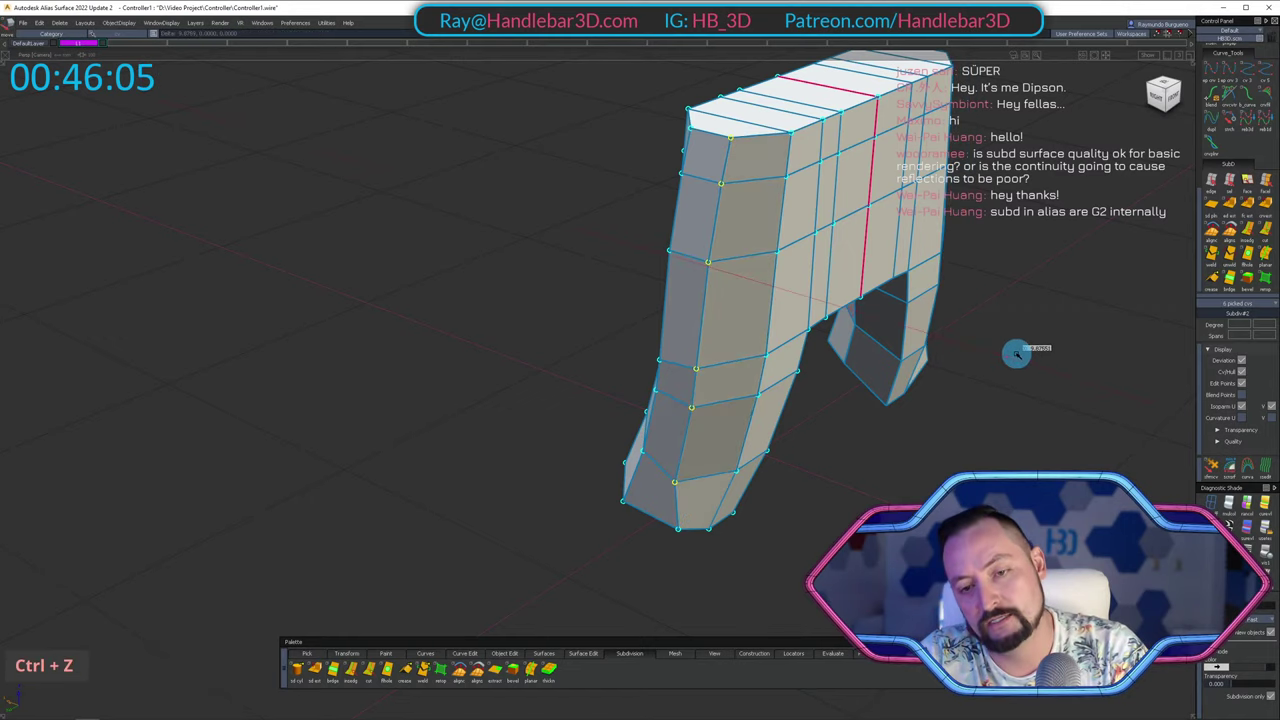
# In the right view, move the lowest control vertex of the outer front edge backward and down in line with the tip.
pyautogui.keyDown('alt'); pyautogui.keyDown('shift'); pyautogui.moveTo(1020, 353); pyautogui.dragTo(1000, 330); pyautogui.keyUp('shift'); pyautogui.keyUp('alt')
pyautogui.keyDown('alt'); pyautogui.keyDown('shift'); pyautogui.click(1166, 93); pyautogui.keyUp('shift'); pyautogui.keyUp('alt')
pyautogui.keyDown('alt'); pyautogui.keyDown('shift'); pyautogui.moveTo(737, 529); pyautogui.dragTo(900, 580, button='right'); pyautogui.keyUp('shift'); pyautogui.keyUp('alt')
pyautogui.keyDown('alt'); pyautogui.keyDown('shift'); pyautogui.moveTo(900, 580); pyautogui.dragTo(829, 297, button='middle'); pyautogui.keyUp('shift'); pyautogui.keyUp('alt')
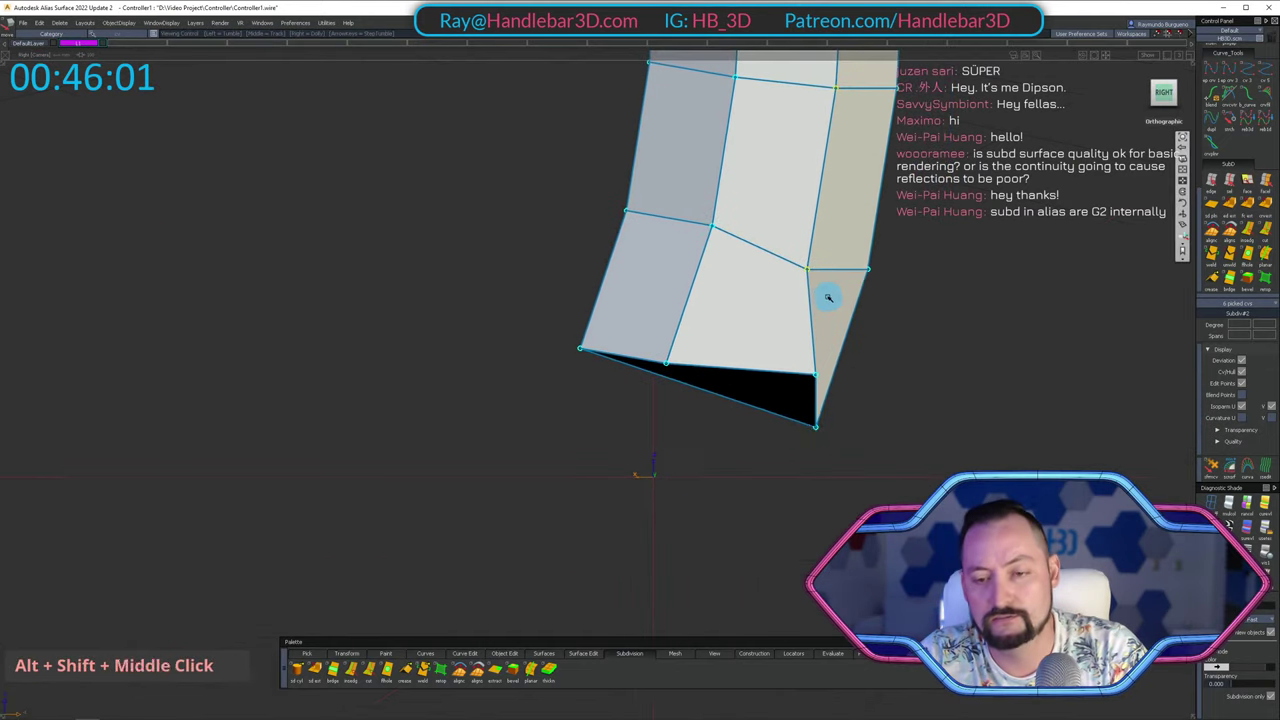
pyautogui.keyDown('ctrl'); pyautogui.keyDown('shift'); pyautogui.moveTo(797, 370); pyautogui.dragTo(767, 415); pyautogui.keyUp('shift'); pyautogui.keyUp('ctrl')
pyautogui.keyDown('ctrl'); pyautogui.keyDown('shift'); pyautogui.moveTo(749, 314); pyautogui.dragTo(832, 372); pyautogui.keyUp('shift'); pyautogui.keyUp('ctrl')
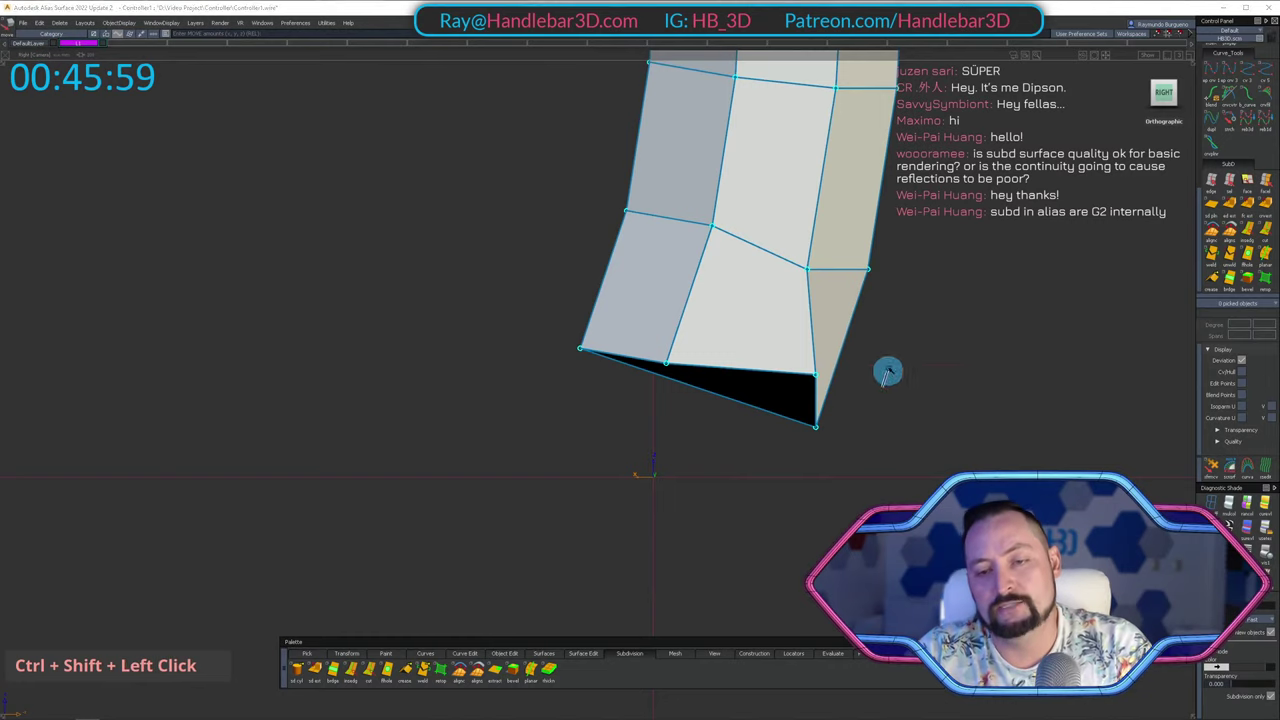
pyautogui.keyDown('ctrl'); pyautogui.keyDown('shift'); pyautogui.moveTo(868, 370); pyautogui.dragTo(840, 369, button='middle'); pyautogui.keyUp('shift'); pyautogui.keyUp('ctrl')
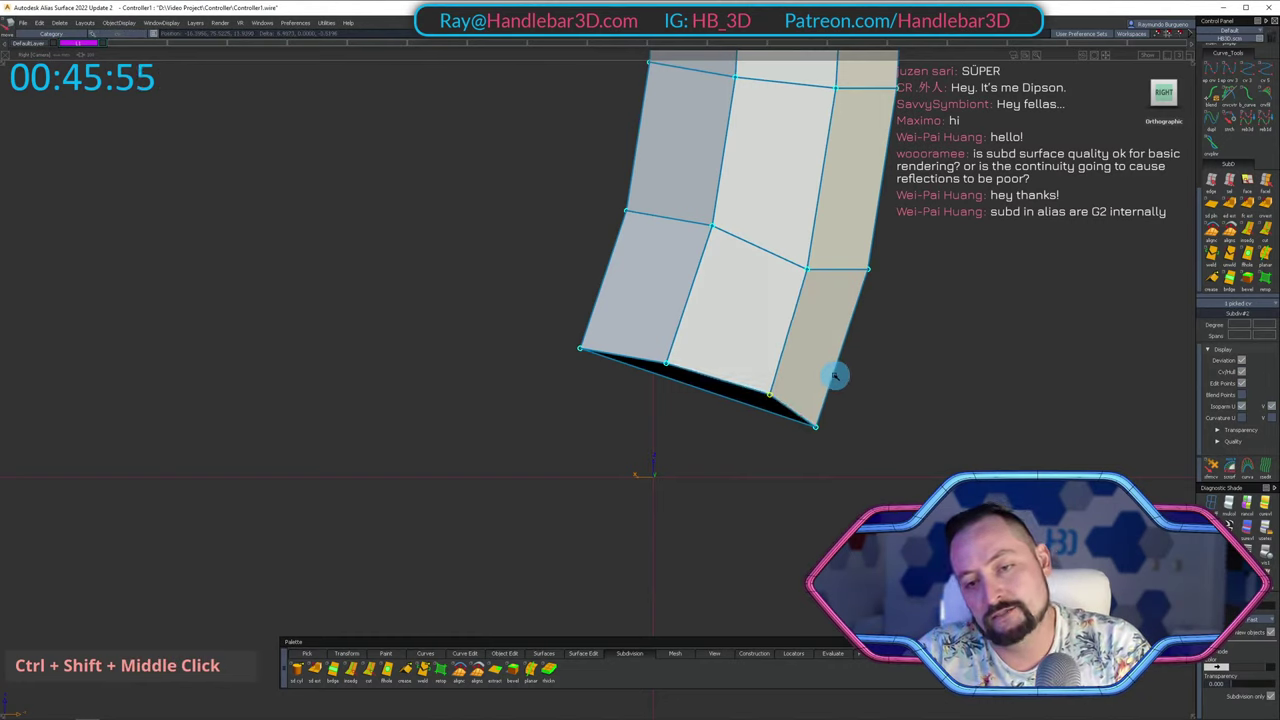
pyautogui.moveTo(835, 376); pyautogui.dragTo(831, 375, button='middle')
# Pick the second-lowest control vertex of the handle's outer front edge and raise it slightly to straighten its row.
pyautogui.keyDown('alt'); pyautogui.keyDown('shift'); pyautogui.moveTo(720, 297); pyautogui.dragTo(691, 354, button='middle'); pyautogui.keyUp('shift'); pyautogui.keyUp('alt')
pyautogui.keyDown('ctrl'); pyautogui.keyDown('shift'); pyautogui.moveTo(691, 350); pyautogui.dragTo(753, 317); pyautogui.keyUp('shift'); pyautogui.keyUp('ctrl')
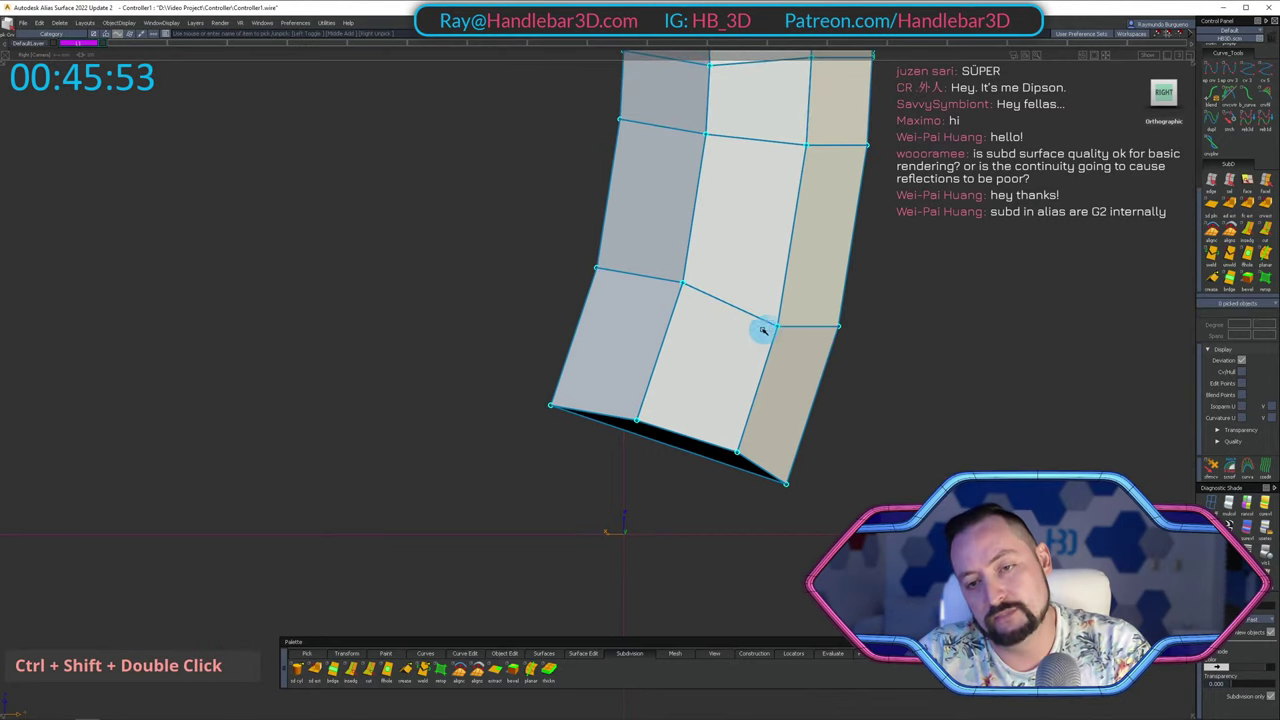
pyautogui.moveTo(897, 406); pyautogui.dragTo(907, 338, button='right')
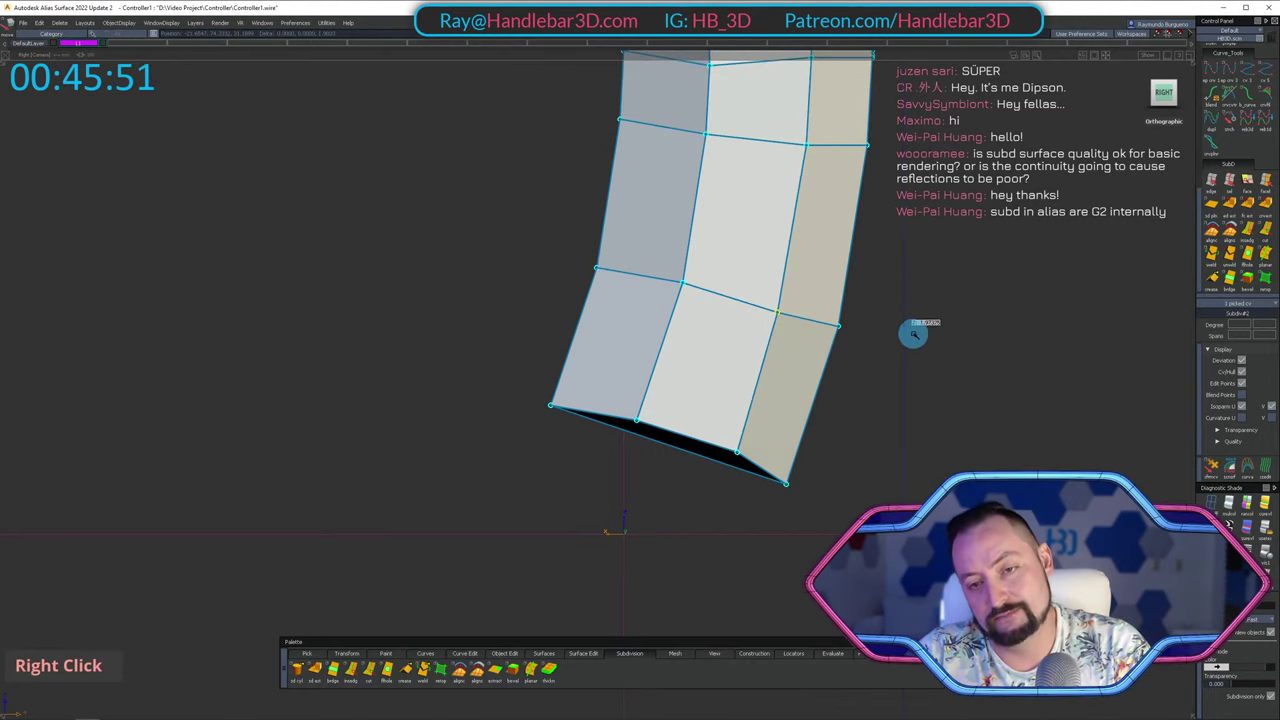
# In the right view, pick the row of control vertices where the handle meets the body and level it to one height.
pyautogui.keyDown('alt'); pyautogui.keyDown('shift'); pyautogui.moveTo(913, 335); pyautogui.dragTo(726, 411, button='middle'); pyautogui.keyUp('shift'); pyautogui.keyUp('alt')
pyautogui.keyDown('alt'); pyautogui.keyDown('shift'); pyautogui.moveTo(726, 411); pyautogui.dragTo(554, 329); pyautogui.keyUp('shift'); pyautogui.keyUp('alt')
pyautogui.keyDown('alt'); pyautogui.keyDown('shift'); pyautogui.moveTo(554, 329); pyautogui.dragTo(534, 274, button='middle'); pyautogui.keyUp('shift'); pyautogui.keyUp('alt')
pyautogui.keyDown('alt'); pyautogui.keyDown('shift'); pyautogui.moveTo(534, 274); pyautogui.dragTo(432, 256); pyautogui.keyUp('shift'); pyautogui.keyUp('alt')
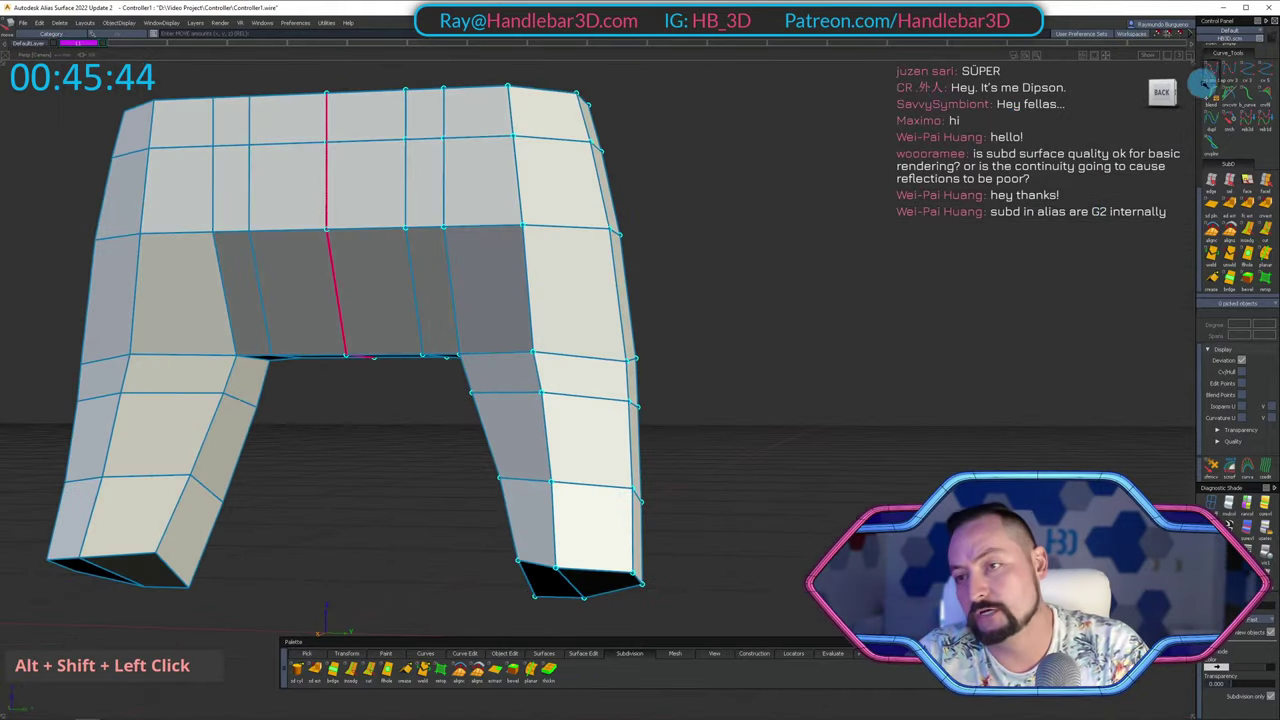
pyautogui.click(1199, 86)
pyautogui.keyDown('alt'); pyautogui.keyDown('shift'); pyautogui.moveTo(602, 360); pyautogui.dragTo(930, 400, button='right'); pyautogui.keyUp('shift'); pyautogui.keyUp('alt')
pyautogui.moveTo(930, 400)
pyautogui.keyDown('alt'); pyautogui.keyDown('shift'); pyautogui.mouseDown(button='middle')
pyautogui.moveTo(903, 243)
pyautogui.moveTo(859, 393)
pyautogui.mouseUp(button='middle'); pyautogui.keyUp('shift'); pyautogui.keyUp('alt')
pyautogui.keyDown('ctrl'); pyautogui.keyDown('shift'); pyautogui.moveTo(616, 338); pyautogui.dragTo(790, 355); pyautogui.keyUp('shift'); pyautogui.keyUp('ctrl')
pyautogui.moveTo(453, 260); pyautogui.dragTo(682, 344)
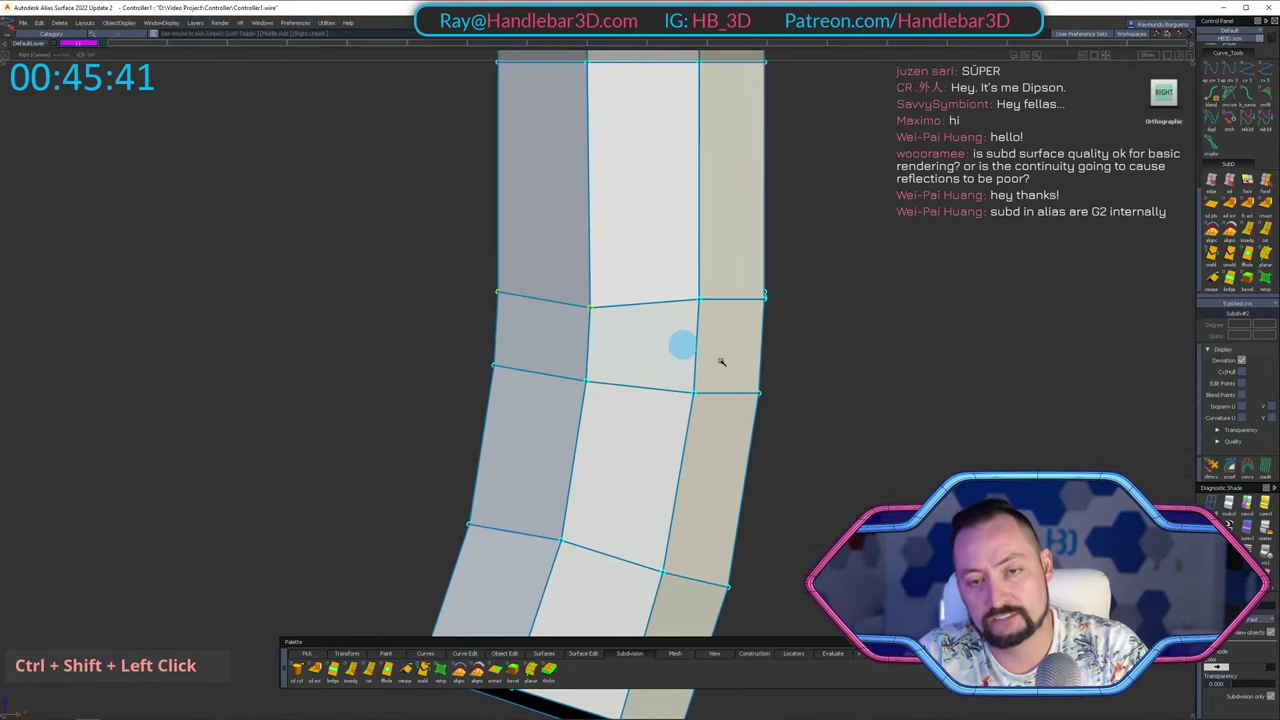
pyautogui.keyDown('ctrl'); pyautogui.keyDown('shift'); pyautogui.moveTo(843, 375); pyautogui.dragTo(843, 285, button='middle'); pyautogui.keyUp('shift'); pyautogui.keyUp('ctrl')
pyautogui.keyDown('ctrl'); pyautogui.rightClick(831, 326); pyautogui.keyUp('ctrl')
pyautogui.keyDown('ctrl'); pyautogui.keyDown('shift'); pyautogui.moveTo(743, 369); pyautogui.dragTo(820, 372); pyautogui.keyUp('shift'); pyautogui.keyUp('ctrl')
pyautogui.moveTo(735, 355)
pyautogui.keyDown('ctrl'); pyautogui.keyDown('shift'); pyautogui.mouseDown()
pyautogui.moveTo(430, 220)
pyautogui.moveTo(946, 338)
pyautogui.mouseUp(); pyautogui.keyUp('shift'); pyautogui.keyUp('ctrl')
# Clear the picked row and start picking the front control vertices along the handle's inner edge, beginning at its tip.
pyautogui.keyDown('alt'); pyautogui.keyDown('shift'); pyautogui.moveTo(790, 378); pyautogui.dragTo(900, 395); pyautogui.keyUp('shift'); pyautogui.keyUp('alt')
pyautogui.keyDown('alt'); pyautogui.keyDown('shift'); pyautogui.moveTo(900, 395); pyautogui.dragTo(897, 311, button='middle'); pyautogui.keyUp('shift'); pyautogui.keyUp('alt')
pyautogui.keyDown('alt'); pyautogui.keyDown('shift'); pyautogui.moveTo(897, 311); pyautogui.dragTo(651, 286); pyautogui.keyUp('shift'); pyautogui.keyUp('alt')
pyautogui.keyDown('alt'); pyautogui.keyDown('shift'); pyautogui.moveTo(651, 286); pyautogui.dragTo(724, 307, button='right'); pyautogui.keyUp('shift'); pyautogui.keyUp('alt')
pyautogui.keyDown('alt'); pyautogui.keyDown('shift'); pyautogui.moveTo(650, 318); pyautogui.dragTo(609, 231); pyautogui.keyUp('shift'); pyautogui.keyUp('alt')
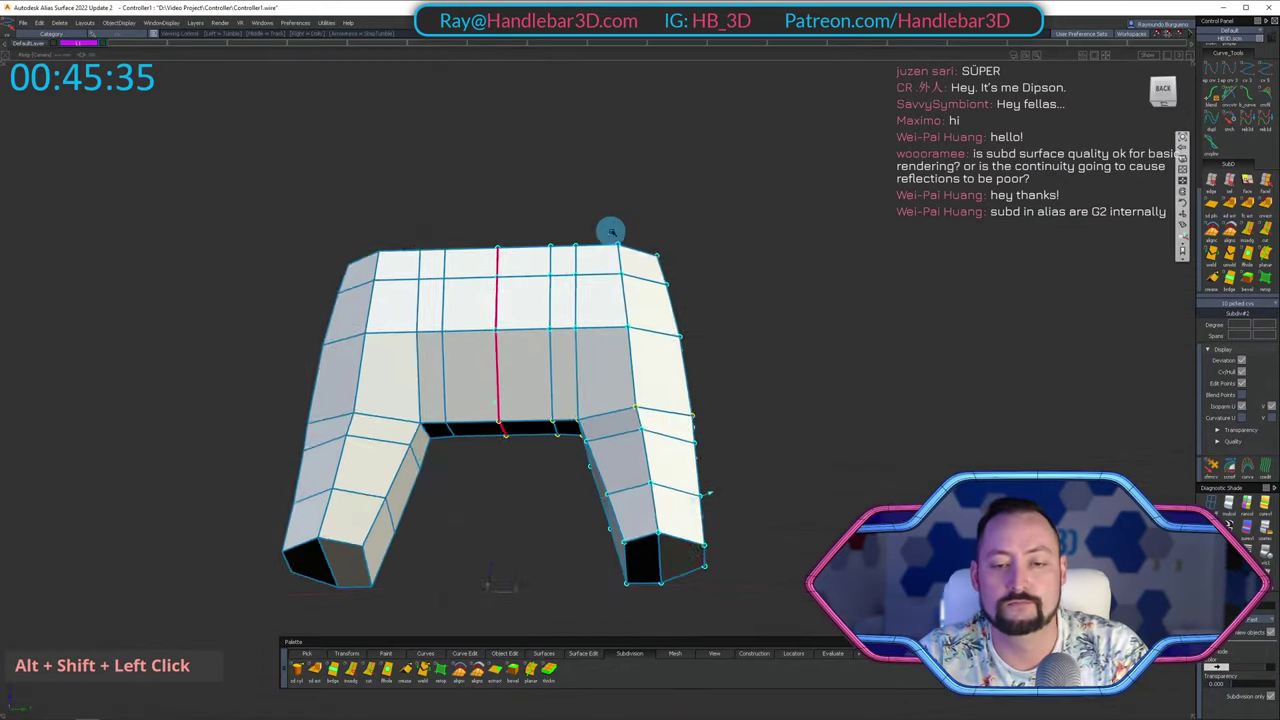
pyautogui.keyDown('alt'); pyautogui.keyDown('shift'); pyautogui.moveTo(609, 231); pyautogui.dragTo(637, 130, button='middle'); pyautogui.keyUp('shift'); pyautogui.keyUp('alt')
pyautogui.keyDown('alt'); pyautogui.keyDown('shift'); pyautogui.moveTo(673, 376); pyautogui.dragTo(683, 383); pyautogui.keyUp('shift'); pyautogui.keyUp('alt')
pyautogui.keyDown('alt'); pyautogui.keyDown('shift'); pyautogui.moveTo(683, 383); pyautogui.dragTo(523, 357, button='right'); pyautogui.keyUp('shift'); pyautogui.keyUp('alt')
pyautogui.keyDown('alt'); pyautogui.keyDown('shift'); pyautogui.moveTo(523, 357); pyautogui.dragTo(632, 320); pyautogui.keyUp('shift'); pyautogui.keyUp('alt')
pyautogui.keyDown('ctrl'); pyautogui.keyDown('shift'); pyautogui.moveTo(621, 408); pyautogui.dragTo(629, 386); pyautogui.keyUp('shift'); pyautogui.keyUp('ctrl')
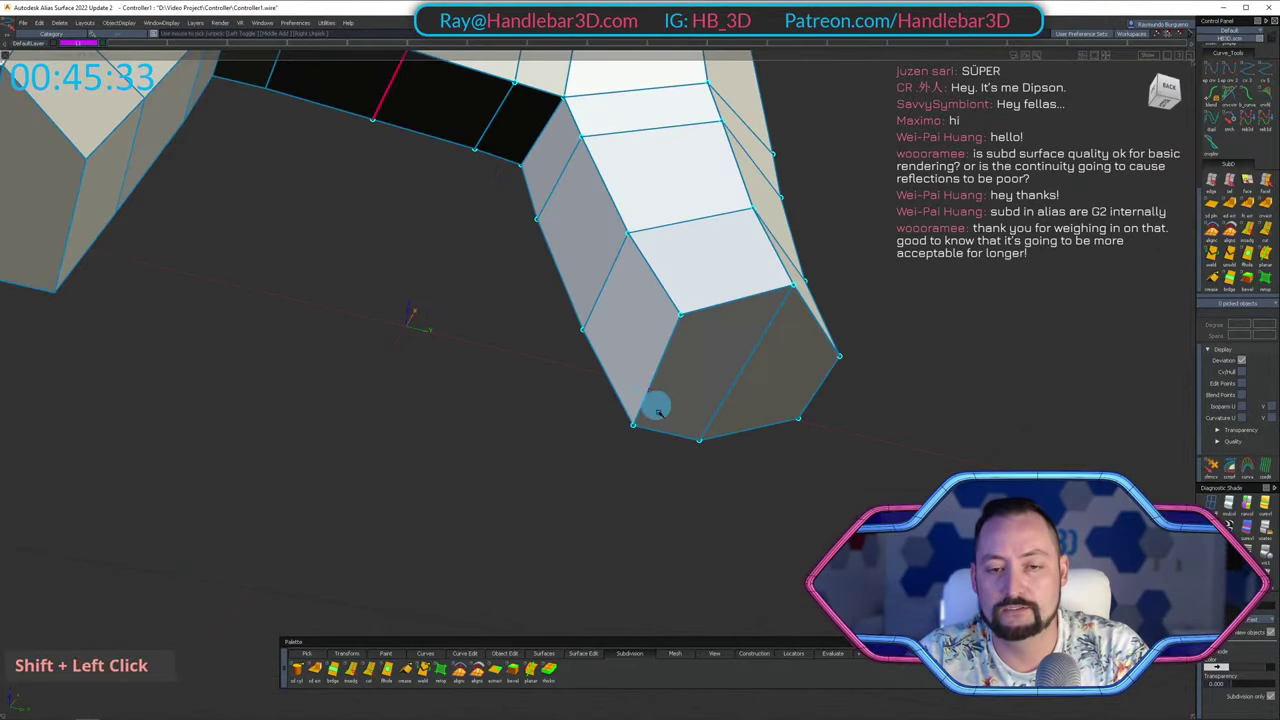
pyautogui.keyDown('alt'); pyautogui.keyDown('shift'); pyautogui.moveTo(663, 459); pyautogui.dragTo(923, 434); pyautogui.keyUp('shift'); pyautogui.keyUp('alt')
pyautogui.keyDown('shift'); pyautogui.click(899, 396); pyautogui.keyUp('shift')
pyautogui.keyDown('alt'); pyautogui.keyDown('shift'); pyautogui.moveTo(906, 376); pyautogui.dragTo(800, 246, button='middle'); pyautogui.keyUp('shift'); pyautogui.keyUp('alt')
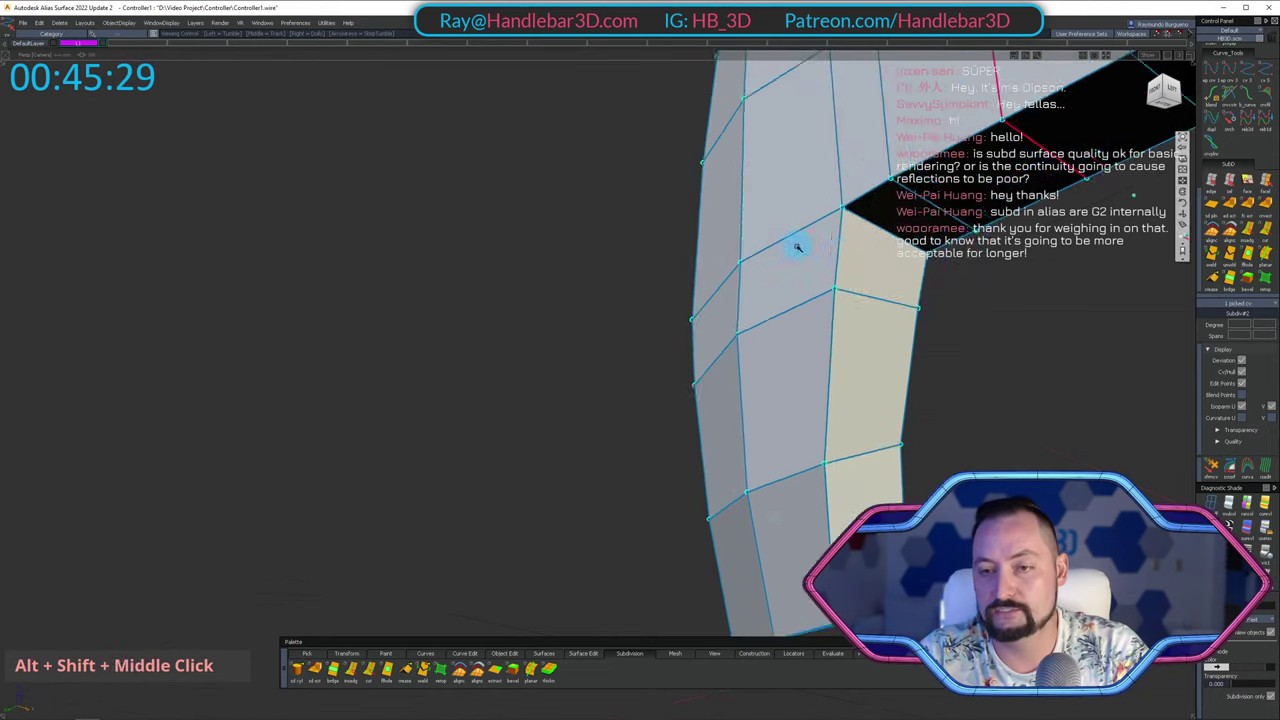
pyautogui.keyDown('alt'); pyautogui.keyDown('shift'); pyautogui.moveTo(800, 246); pyautogui.dragTo(720, 243); pyautogui.keyUp('shift'); pyautogui.keyUp('alt')
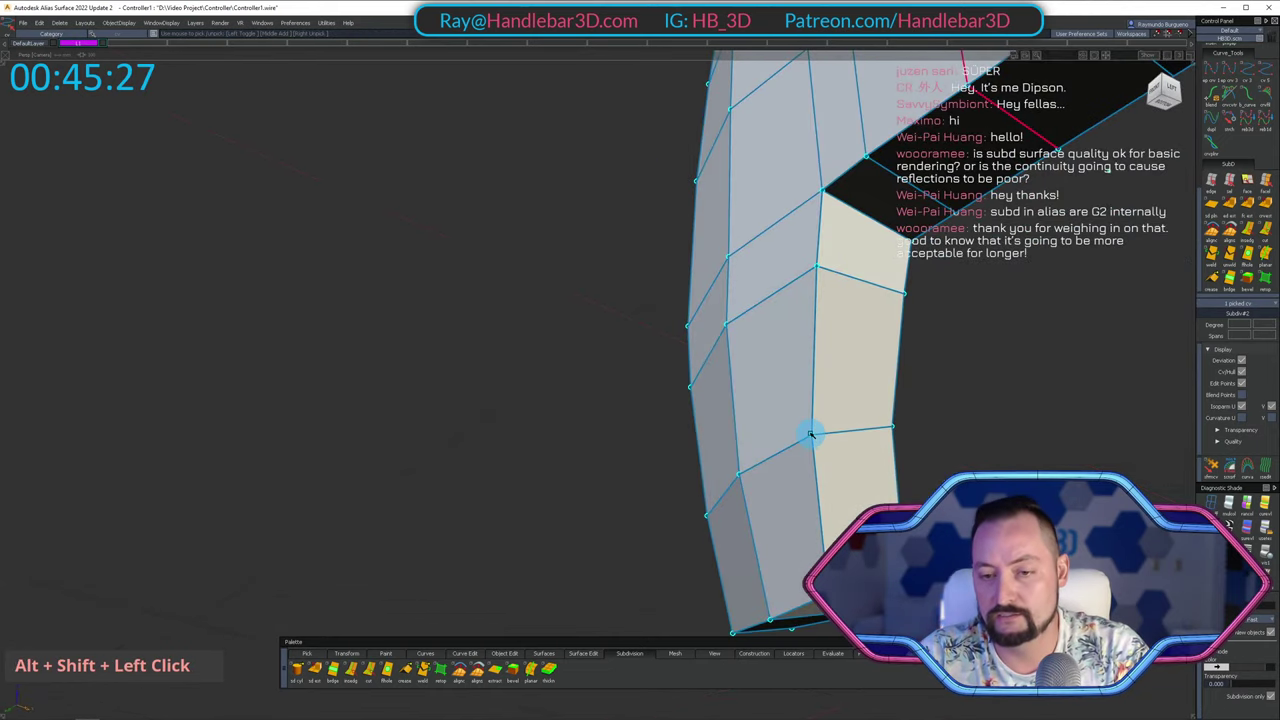
pyautogui.keyDown('alt'); pyautogui.keyDown('shift'); pyautogui.moveTo(830, 315); pyautogui.dragTo(806, 374); pyautogui.keyUp('shift'); pyautogui.keyUp('alt')
# Show the smooth subdivision surface as an unshaded wireframe and continue picking the inner front control vertices up the handle.
pyautogui.press('h')
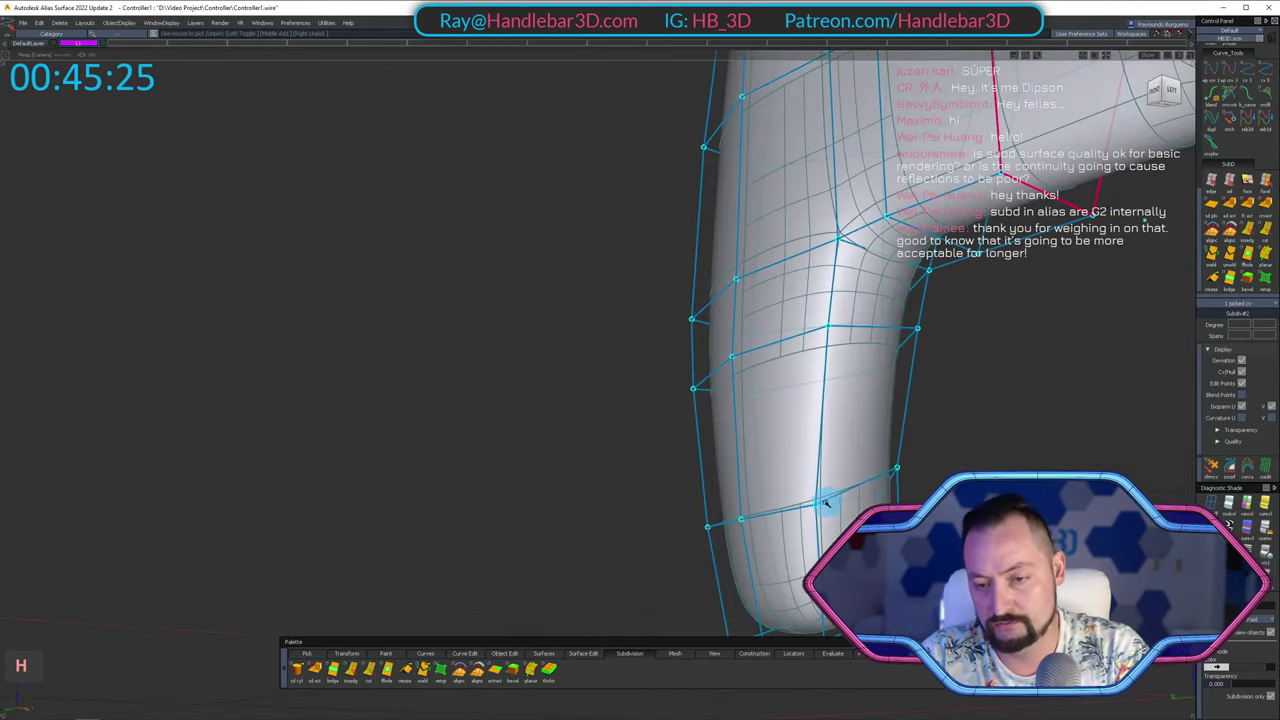
pyautogui.press('j')
pyautogui.press('h')
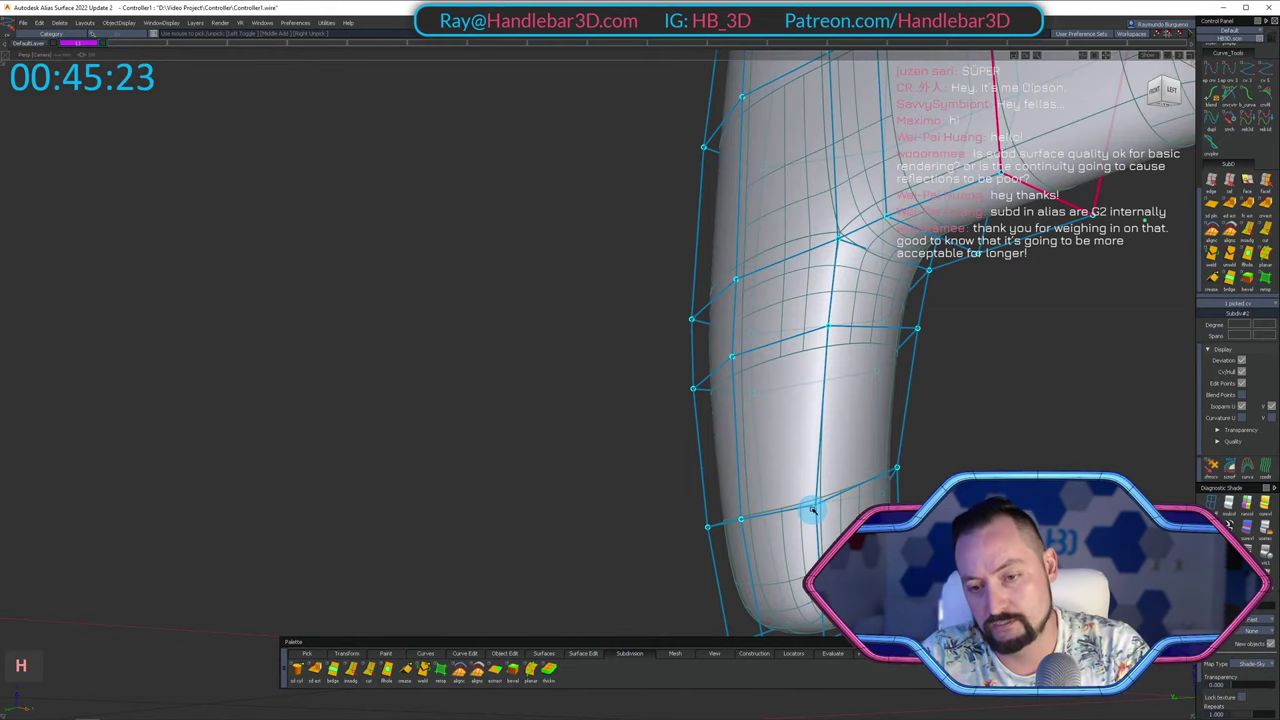
pyautogui.press('h')
pyautogui.keyDown('alt'); pyautogui.keyDown('shift'); pyautogui.moveTo(817, 506); pyautogui.dragTo(814, 443, button='middle'); pyautogui.keyUp('shift'); pyautogui.keyUp('alt')
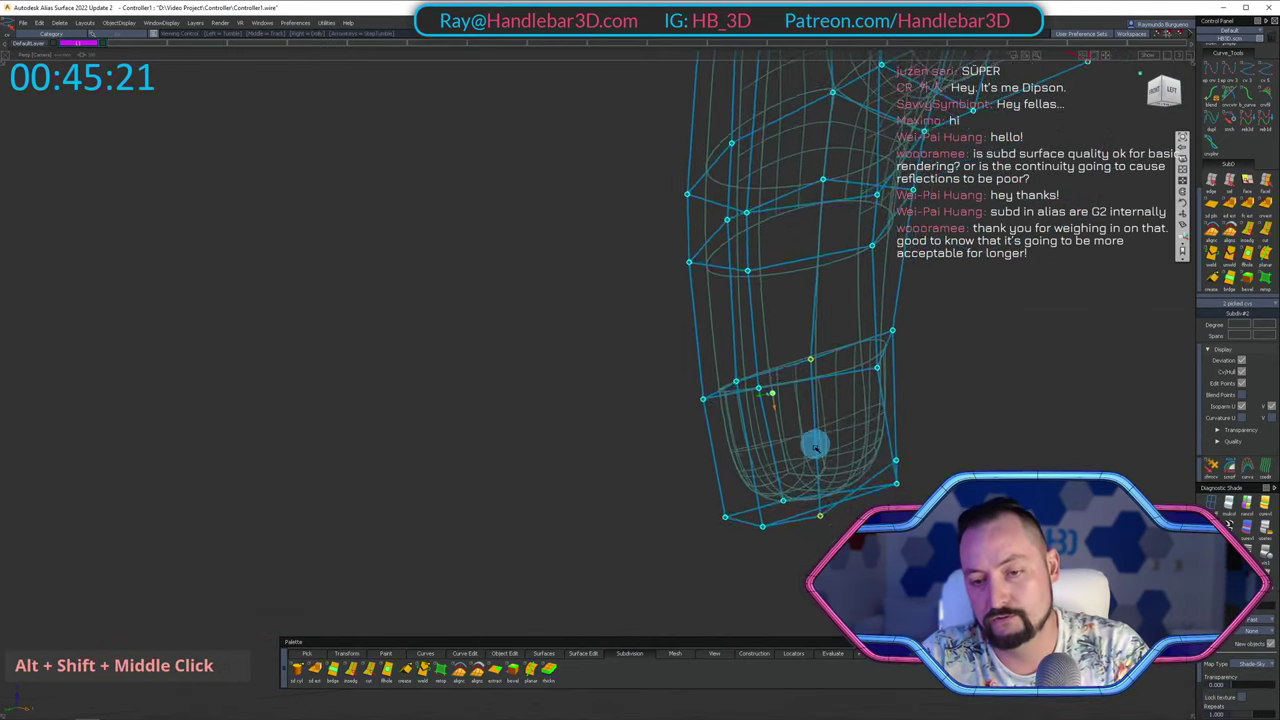
pyautogui.keyDown('alt'); pyautogui.keyDown('shift'); pyautogui.moveTo(814, 443); pyautogui.dragTo(830, 420); pyautogui.keyUp('shift'); pyautogui.keyUp('alt')
pyautogui.keyDown('alt'); pyautogui.keyDown('shift'); pyautogui.moveTo(830, 420); pyautogui.dragTo(846, 403, button='middle'); pyautogui.keyUp('shift'); pyautogui.keyUp('alt')
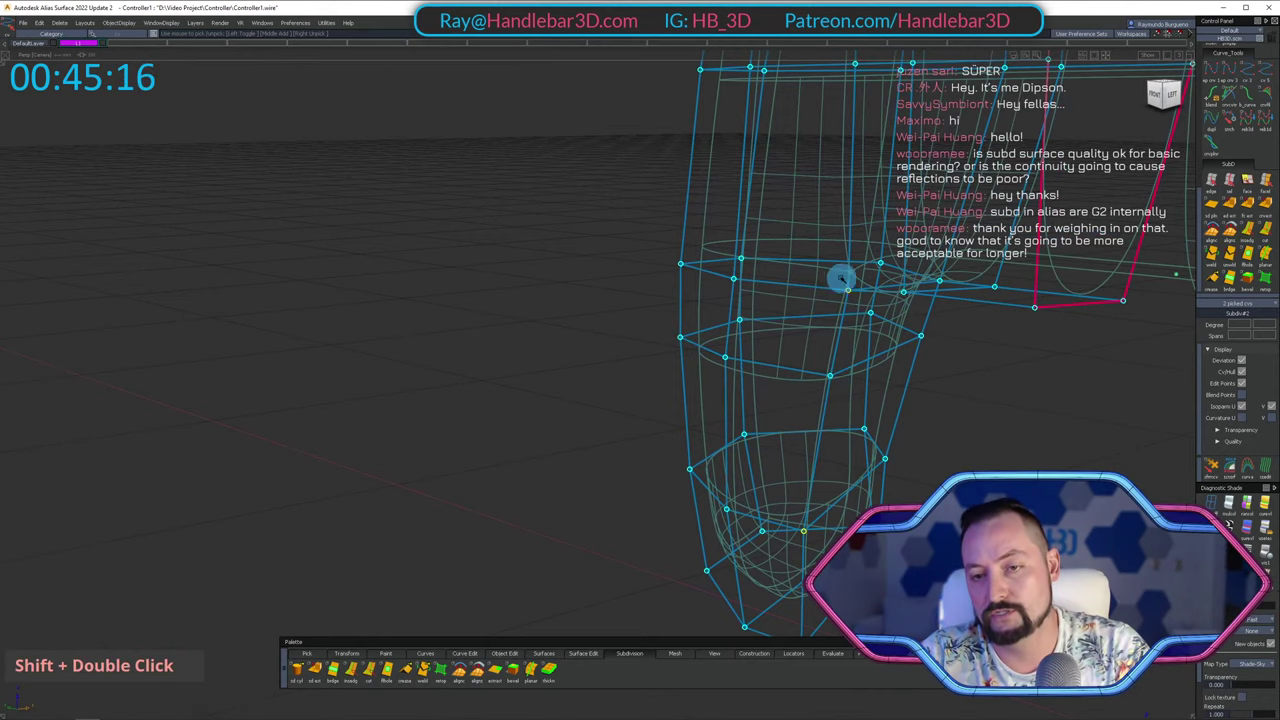
# In the front view, move the four inner front control vertices toward the handle's outer side and clear the pick.
pyautogui.keyDown('alt'); pyautogui.keyDown('shift'); pyautogui.moveTo(838, 407); pyautogui.dragTo(1203, 115); pyautogui.keyUp('shift'); pyautogui.keyUp('alt')
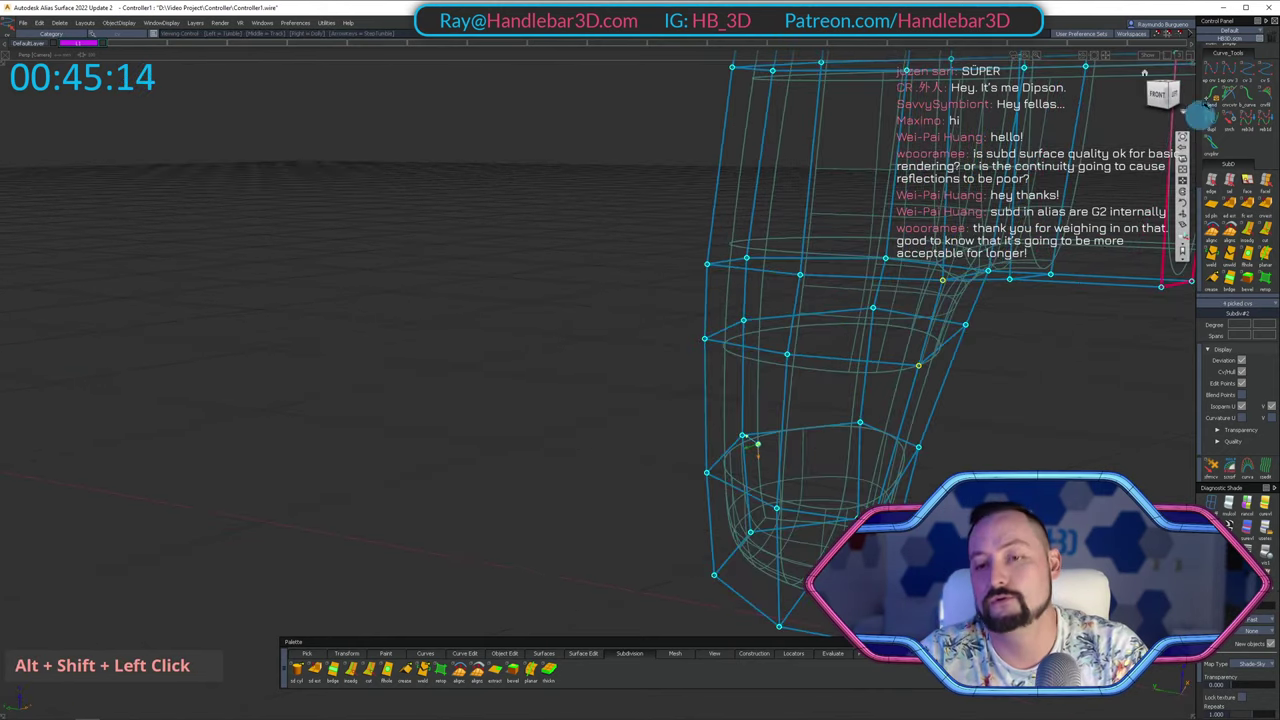
pyautogui.keyDown('alt'); pyautogui.keyDown('shift'); pyautogui.click(1161, 92); pyautogui.keyUp('shift'); pyautogui.keyUp('alt')
pyautogui.keyDown('alt'); pyautogui.keyDown('shift'); pyautogui.moveTo(1010, 317); pyautogui.dragTo(808, 353, button='middle'); pyautogui.keyUp('shift'); pyautogui.keyUp('alt')
pyautogui.moveTo(926, 432)
pyautogui.keyDown('ctrl'); pyautogui.keyDown('shift'); pyautogui.mouseDown(button='middle')
pyautogui.moveTo(928, 373)
pyautogui.moveTo(903, 391)
pyautogui.moveTo(905, 374)
pyautogui.moveTo(778, 467)
pyautogui.mouseUp(button='middle'); pyautogui.keyUp('shift'); pyautogui.keyUp('ctrl')
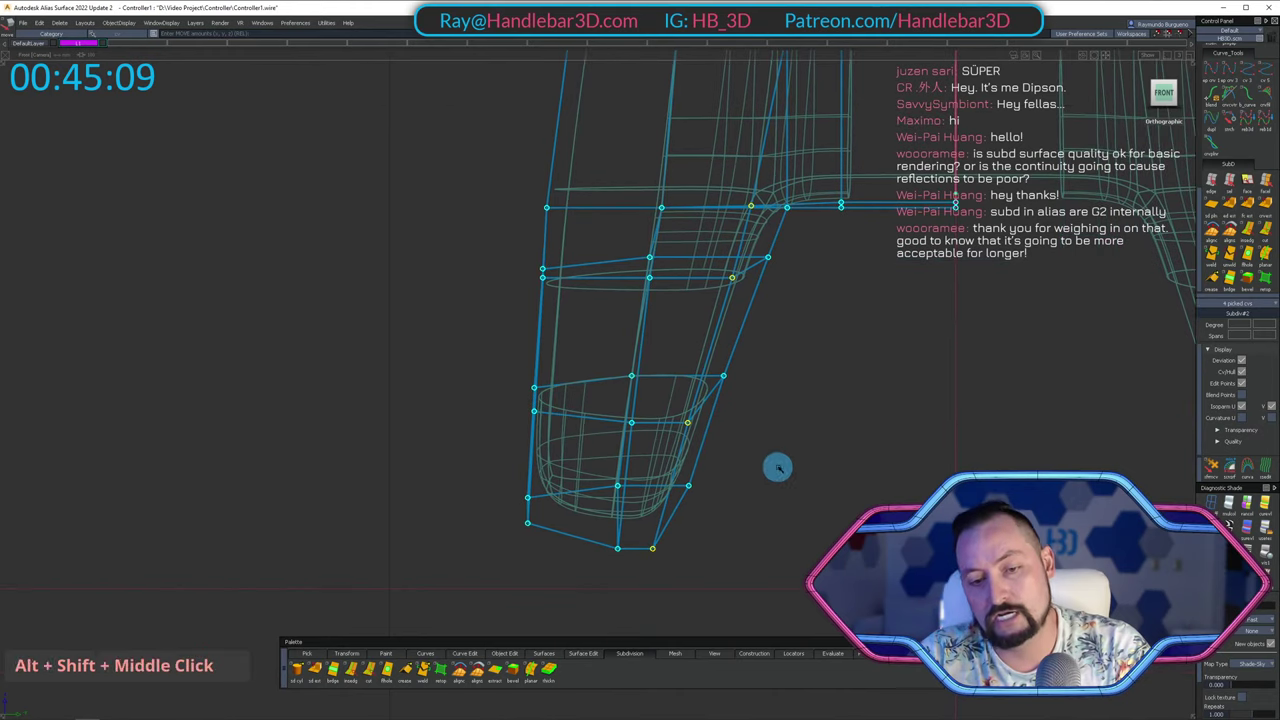
pyautogui.keyDown('ctrl'); pyautogui.keyDown('shift'); pyautogui.moveTo(778, 467); pyautogui.dragTo(779, 345); pyautogui.keyUp('shift'); pyautogui.keyUp('ctrl')
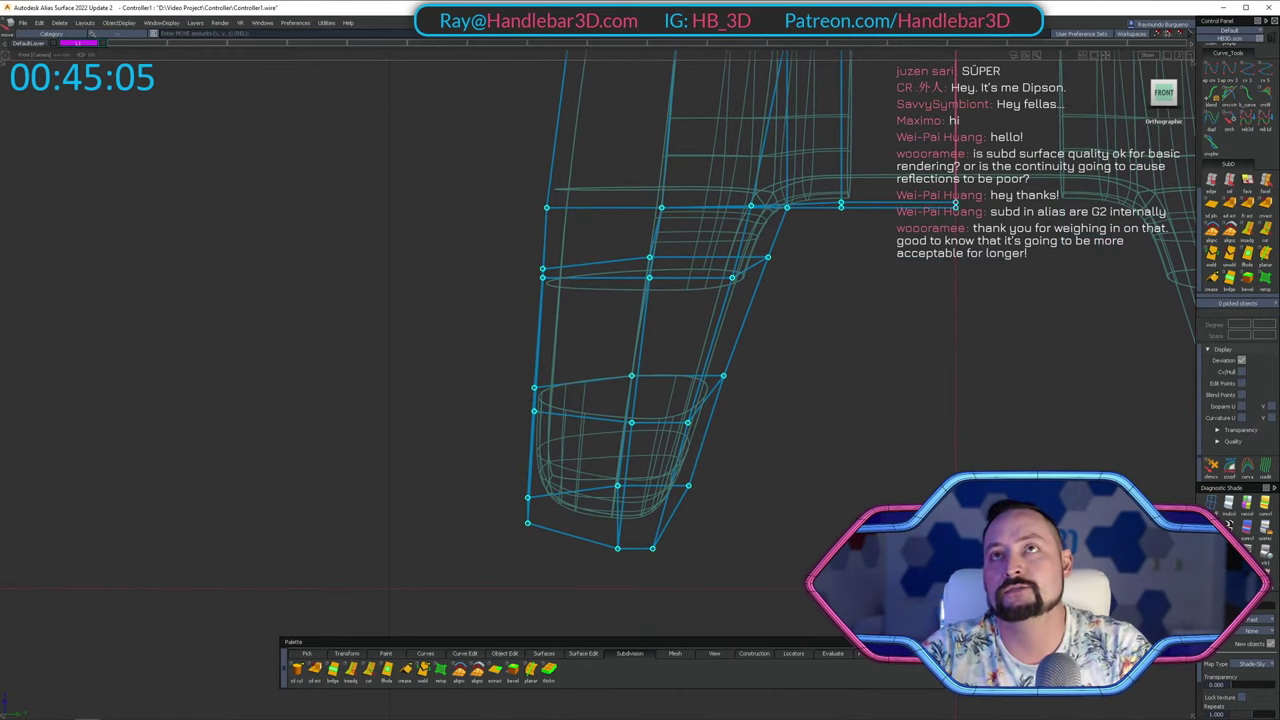
# Restore the shaded display and view the handle from the front in perspective.
pyautogui.keyDown('alt'); pyautogui.keyDown('shift'); pyautogui.moveTo(777, 463); pyautogui.dragTo(743, 486, button='middle'); pyautogui.keyUp('shift'); pyautogui.keyUp('alt')
pyautogui.moveTo(743, 486)
pyautogui.keyDown('alt'); pyautogui.keyDown('shift'); pyautogui.mouseDown()
pyautogui.moveTo(663, 371)
pyautogui.moveTo(570, 392)
pyautogui.moveTo(586, 371)
pyautogui.mouseUp(); pyautogui.keyUp('shift'); pyautogui.keyUp('alt')
pyautogui.keyDown('alt'); pyautogui.keyDown('shift'); pyautogui.moveTo(457, 323); pyautogui.dragTo(763, 317, button='right'); pyautogui.keyUp('shift'); pyautogui.keyUp('alt')
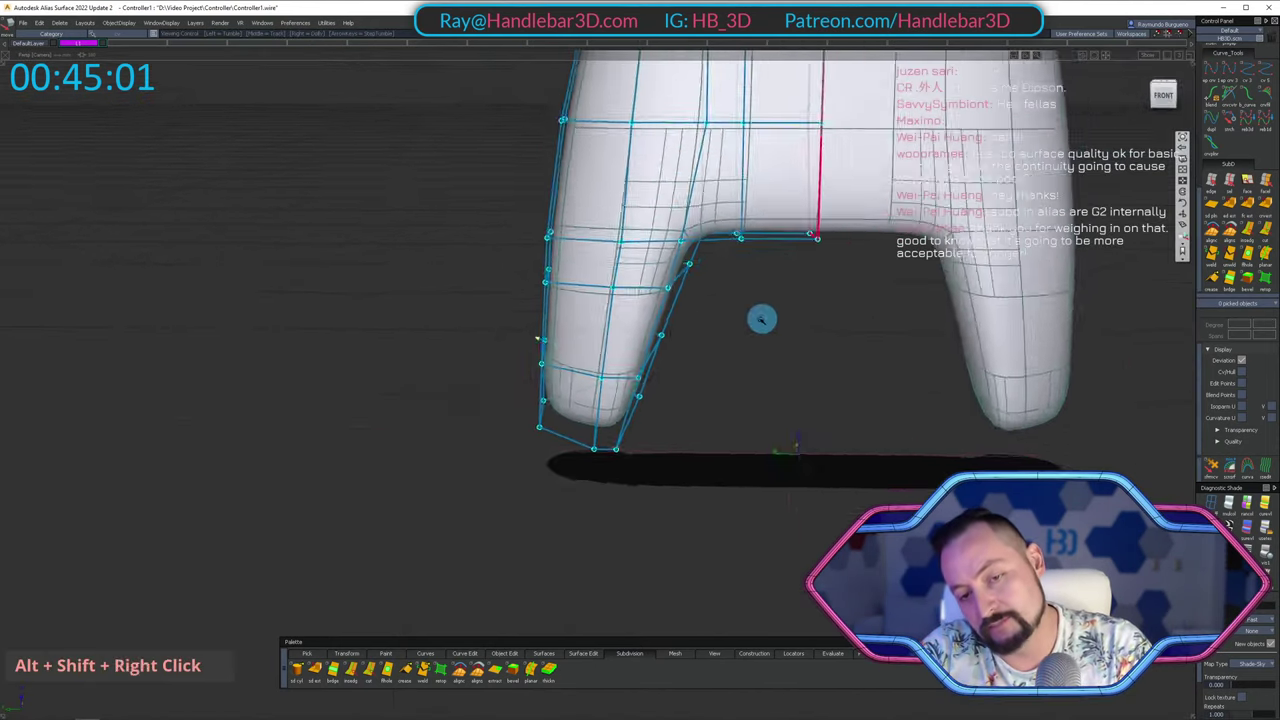
pyautogui.keyDown('alt'); pyautogui.keyDown('shift'); pyautogui.moveTo(763, 317); pyautogui.dragTo(625, 360, button='middle'); pyautogui.keyUp('shift'); pyautogui.keyUp('alt')
pyautogui.keyDown('alt'); pyautogui.keyDown('shift'); pyautogui.moveTo(625, 360); pyautogui.dragTo(654, 349); pyautogui.keyUp('shift'); pyautogui.keyUp('alt')
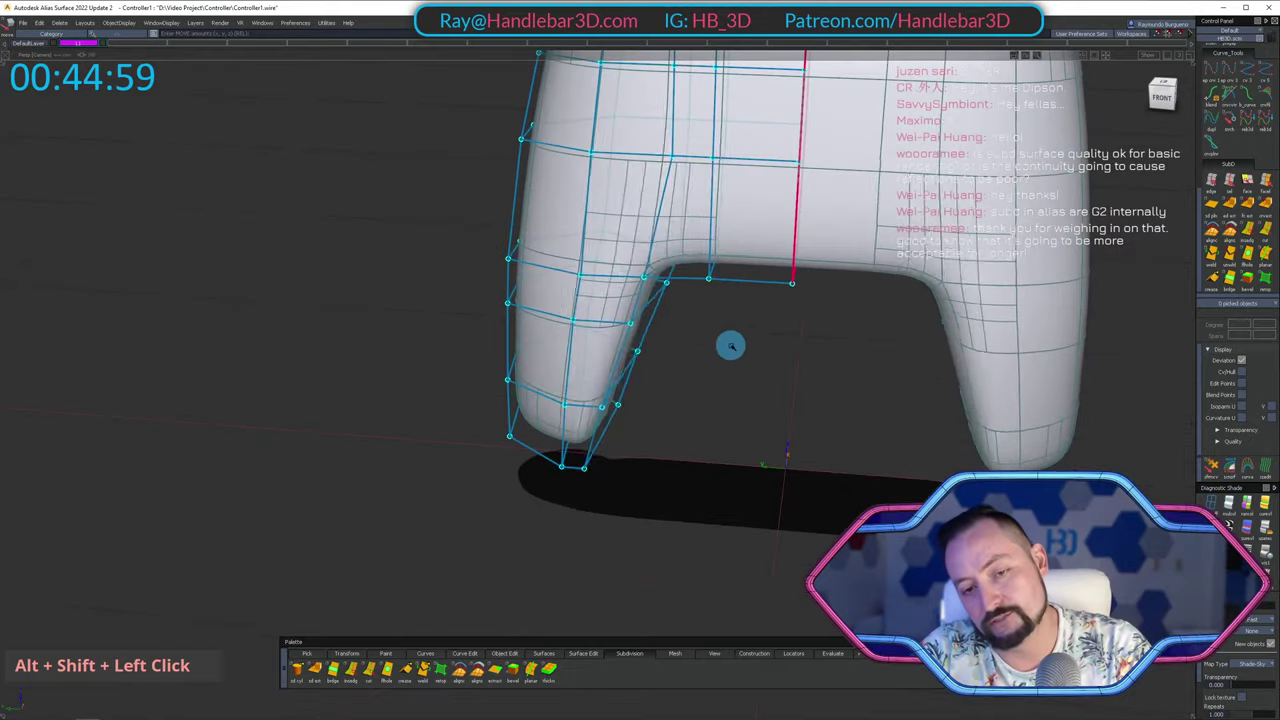
# Undo the last change, pick a single control vertex at the handle's tip and set it up for moving in the left view.
pyautogui.hotkey('ctrl', 'z')
pyautogui.keyDown('alt'); pyautogui.keyDown('shift'); pyautogui.moveTo(715, 383); pyautogui.dragTo(562, 511); pyautogui.keyUp('shift'); pyautogui.keyUp('alt')
pyautogui.keyDown('ctrl'); pyautogui.keyDown('shift'); pyautogui.doubleClick(628, 491); pyautogui.keyUp('shift'); pyautogui.keyUp('ctrl')
pyautogui.keyDown('shift'); pyautogui.click(664, 493); pyautogui.keyUp('shift')
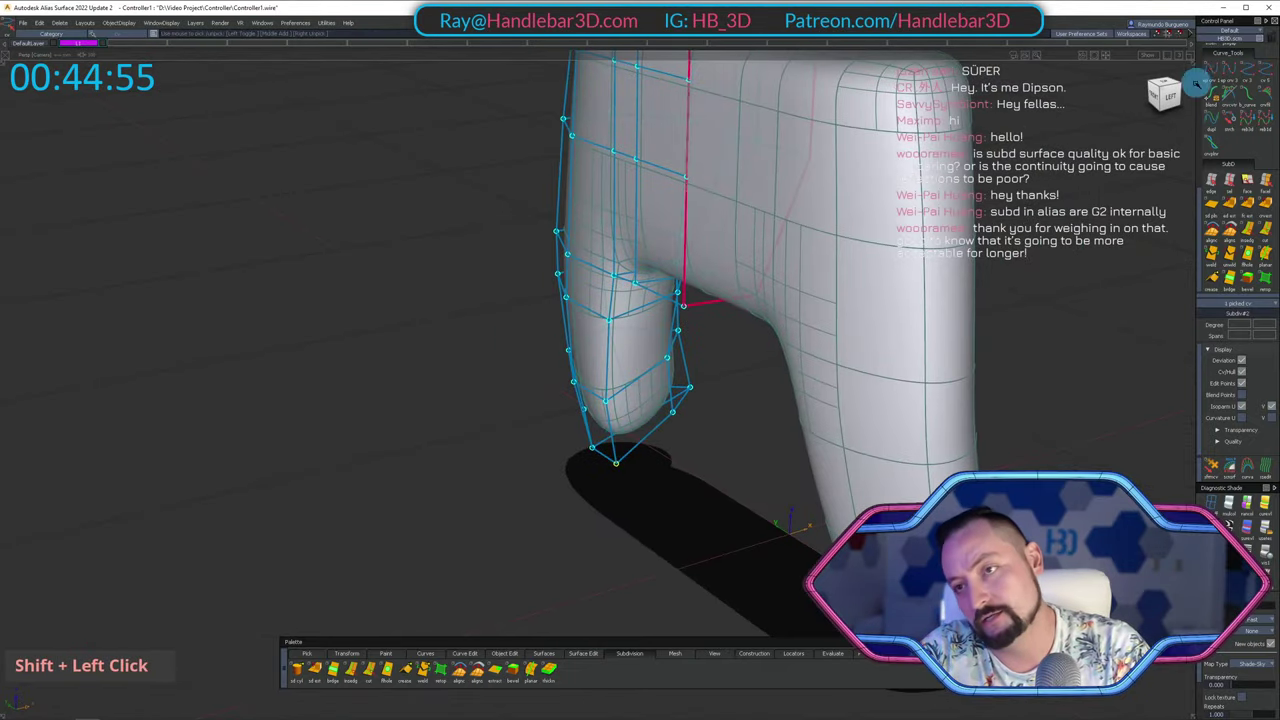
pyautogui.keyDown('shift'); pyautogui.click(1168, 98); pyautogui.keyUp('shift')
pyautogui.keyDown('alt'); pyautogui.keyDown('shift'); pyautogui.moveTo(686, 451); pyautogui.dragTo(682, 350, button='middle'); pyautogui.keyUp('shift'); pyautogui.keyUp('alt')
pyautogui.keyDown('ctrl'); pyautogui.keyDown('shift'); pyautogui.moveTo(924, 412); pyautogui.dragTo(949, 291, button='middle'); pyautogui.keyUp('shift'); pyautogui.keyUp('ctrl')
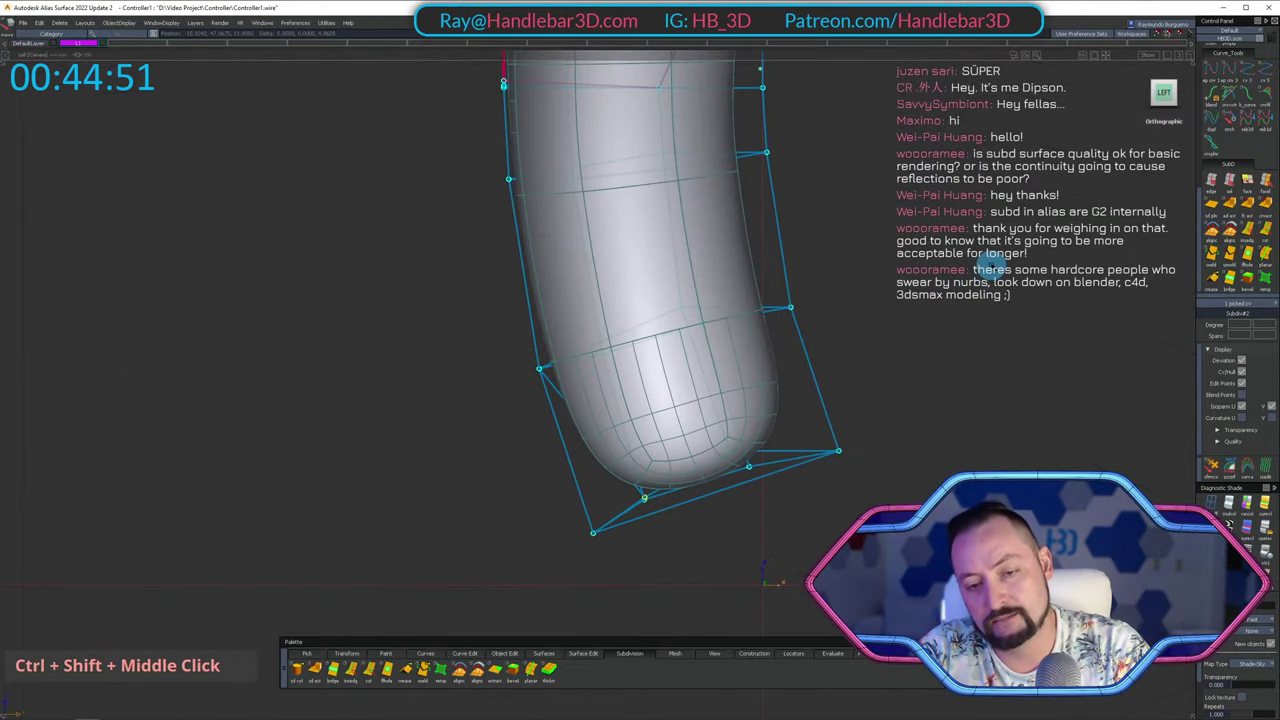
# Pick a control vertex at the handle's tip and adjust its position in the left view.
pyautogui.keyDown('alt'); pyautogui.keyDown('shift'); pyautogui.moveTo(988, 262); pyautogui.dragTo(849, 191, button='right'); pyautogui.keyUp('shift'); pyautogui.keyUp('alt')
pyautogui.keyDown('alt'); pyautogui.keyDown('shift'); pyautogui.moveTo(849, 191); pyautogui.dragTo(484, 363); pyautogui.keyUp('shift'); pyautogui.keyUp('alt')
pyautogui.keyDown('ctrl'); pyautogui.keyDown('shift'); pyautogui.click(484, 363); pyautogui.keyUp('shift'); pyautogui.keyUp('ctrl')
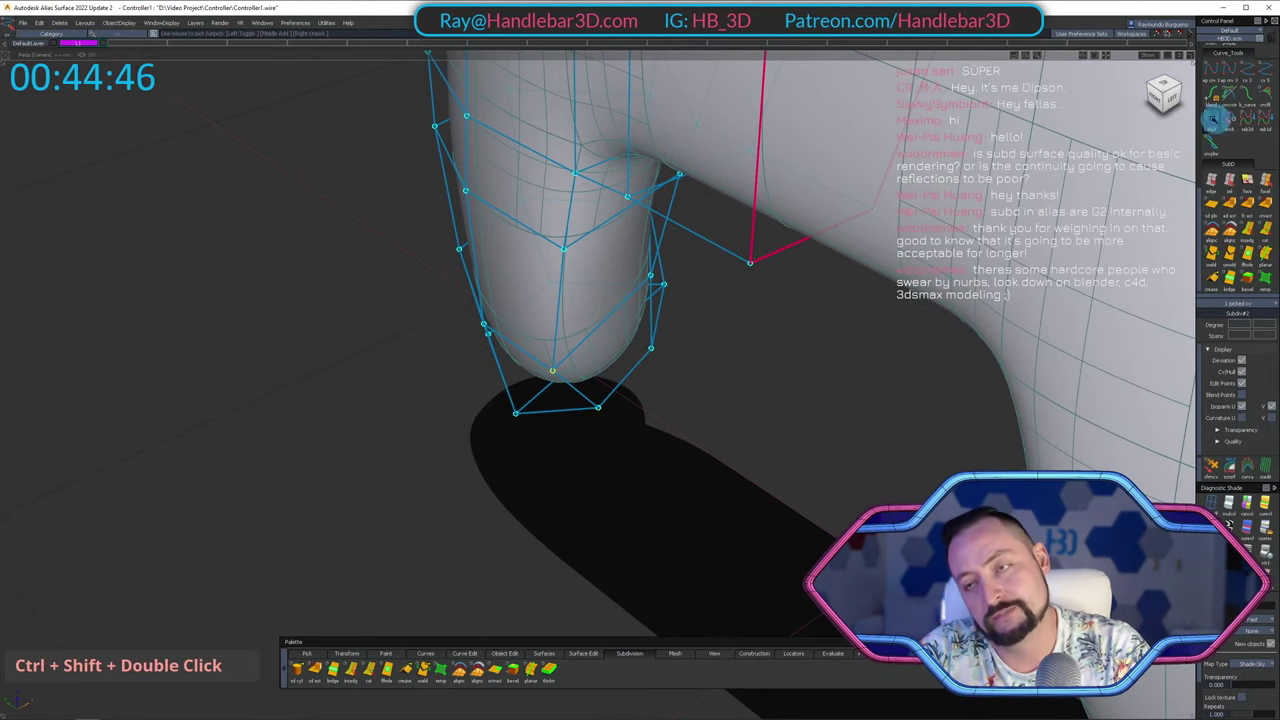
pyautogui.click(1176, 95)
pyautogui.keyDown('ctrl'); pyautogui.keyDown('shift'); pyautogui.moveTo(850, 410); pyautogui.dragTo(843, 277, button='middle'); pyautogui.keyUp('shift'); pyautogui.keyUp('ctrl')
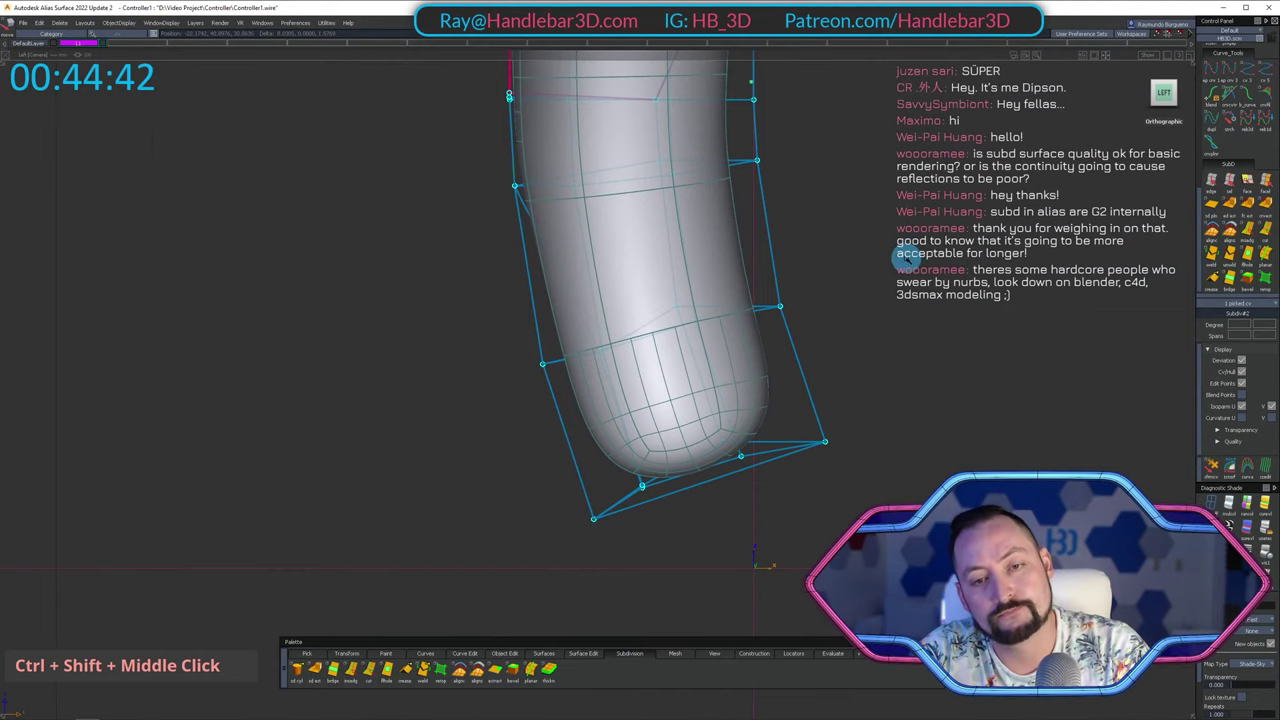
pyautogui.keyDown('alt'); pyautogui.keyDown('shift'); pyautogui.moveTo(905, 258); pyautogui.dragTo(587, 383); pyautogui.keyUp('shift'); pyautogui.keyUp('alt')
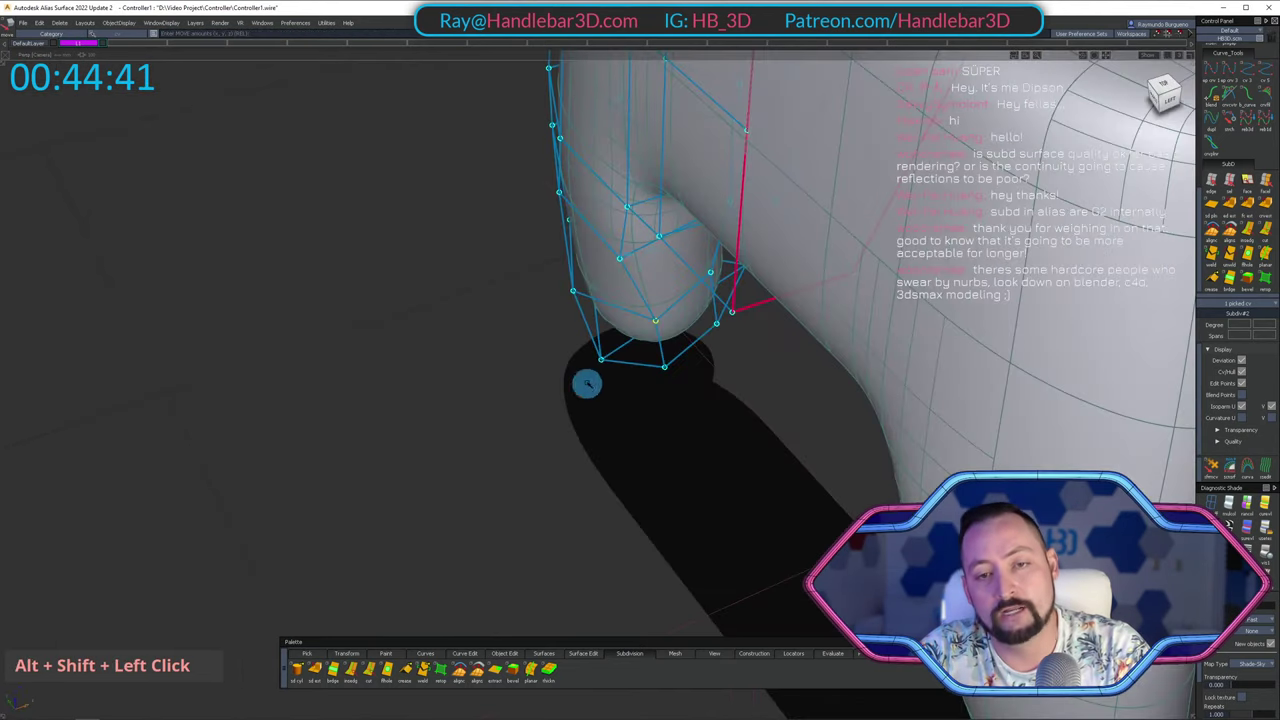
# Replace the pick with the neighbouring vertex above the handle tip, adjust it in the left view and clear the pick.
pyautogui.doubleClick(619, 261)
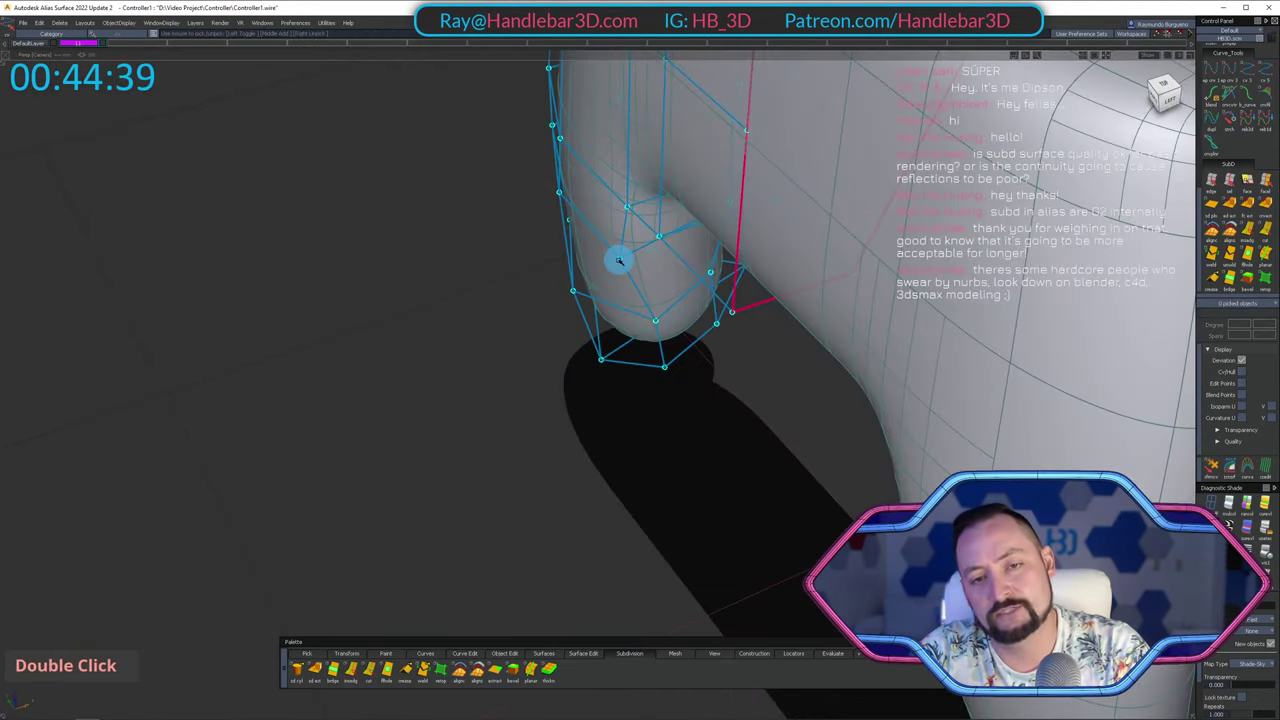
pyautogui.click(1168, 100)
pyautogui.keyDown('ctrl'); pyautogui.keyDown('shift'); pyautogui.moveTo(1006, 363); pyautogui.dragTo(1033, 258, button='middle'); pyautogui.keyUp('shift'); pyautogui.keyUp('ctrl')
pyautogui.keyDown('alt'); pyautogui.keyDown('shift'); pyautogui.moveTo(1044, 258); pyautogui.dragTo(970, 258, button='right'); pyautogui.keyUp('shift'); pyautogui.keyUp('alt')
pyautogui.keyDown('alt'); pyautogui.keyDown('shift'); pyautogui.moveTo(970, 258); pyautogui.dragTo(800, 258); pyautogui.keyUp('shift'); pyautogui.keyUp('alt')
pyautogui.keyDown('ctrl'); pyautogui.keyDown('shift'); pyautogui.moveTo(734, 258); pyautogui.dragTo(1003, 181); pyautogui.keyUp('shift'); pyautogui.keyUp('ctrl')
pyautogui.keyDown('alt'); pyautogui.keyDown('shift'); pyautogui.moveTo(620, 460); pyautogui.dragTo(474, 340); pyautogui.keyUp('shift'); pyautogui.keyUp('alt')
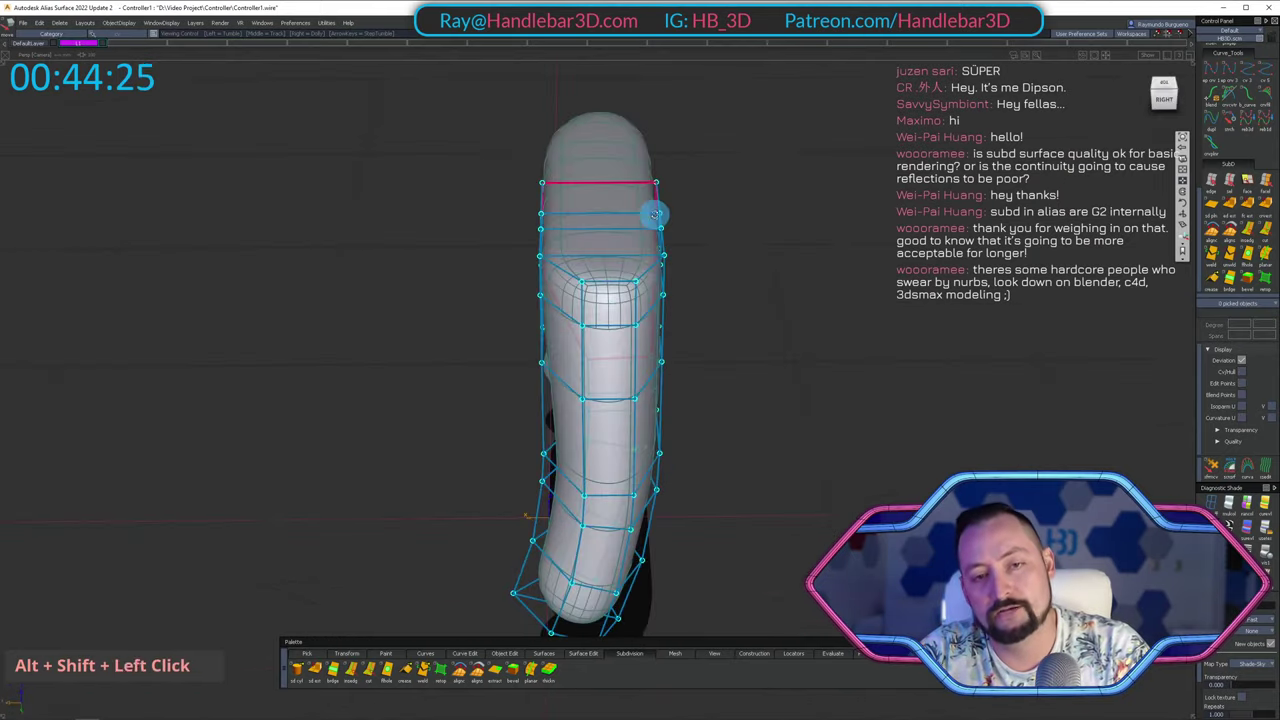
# Insert an edge loop down the middle of the controller's outer side face, running along the handle to its tip.
pyautogui.keyDown('alt'); pyautogui.keyDown('shift'); pyautogui.moveTo(655, 214); pyautogui.dragTo(789, 129); pyautogui.keyUp('shift'); pyautogui.keyUp('alt')
pyautogui.keyDown('alt'); pyautogui.keyDown('shift'); pyautogui.moveTo(789, 129); pyautogui.dragTo(780, 45, button='middle'); pyautogui.keyUp('shift'); pyautogui.keyUp('alt')
pyautogui.keyDown('alt'); pyautogui.keyDown('shift'); pyautogui.moveTo(780, 45); pyautogui.dragTo(581, 162); pyautogui.keyUp('shift'); pyautogui.keyUp('alt')
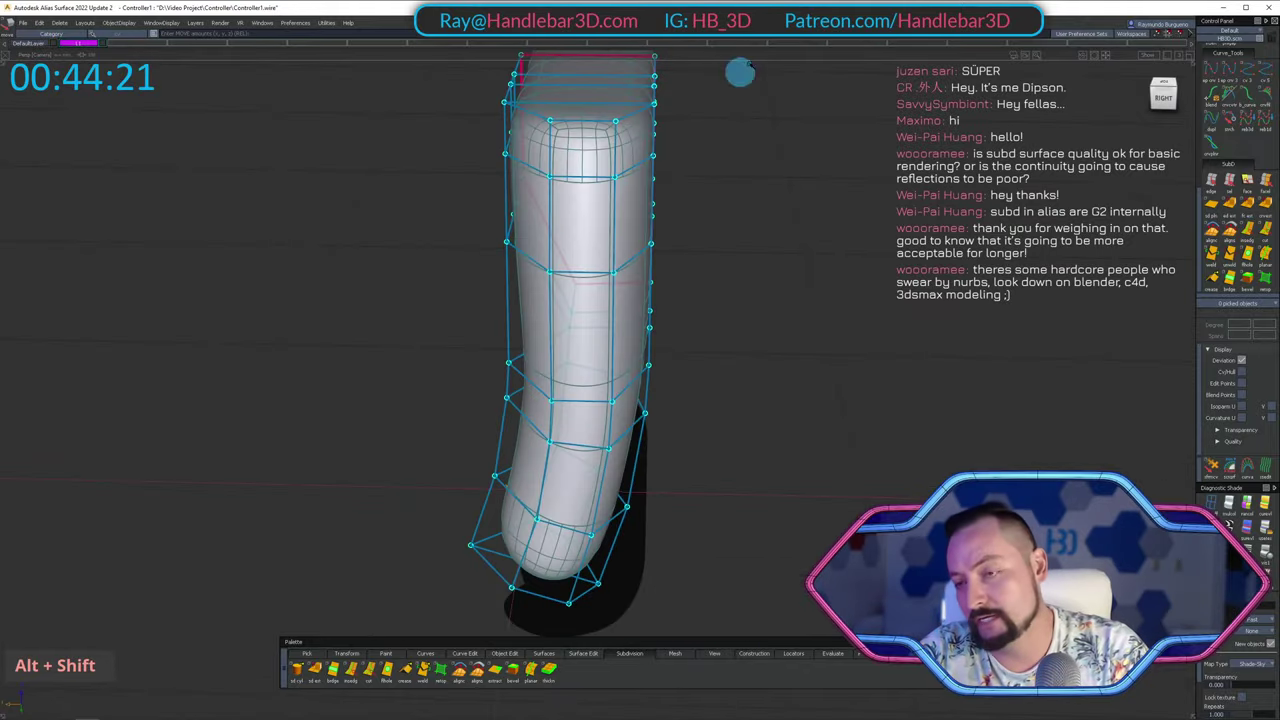
pyautogui.keyDown('alt'); pyautogui.keyDown('shift'); pyautogui.moveTo(573, 203); pyautogui.dragTo(573, 258, button='middle'); pyautogui.keyUp('shift'); pyautogui.keyUp('alt')
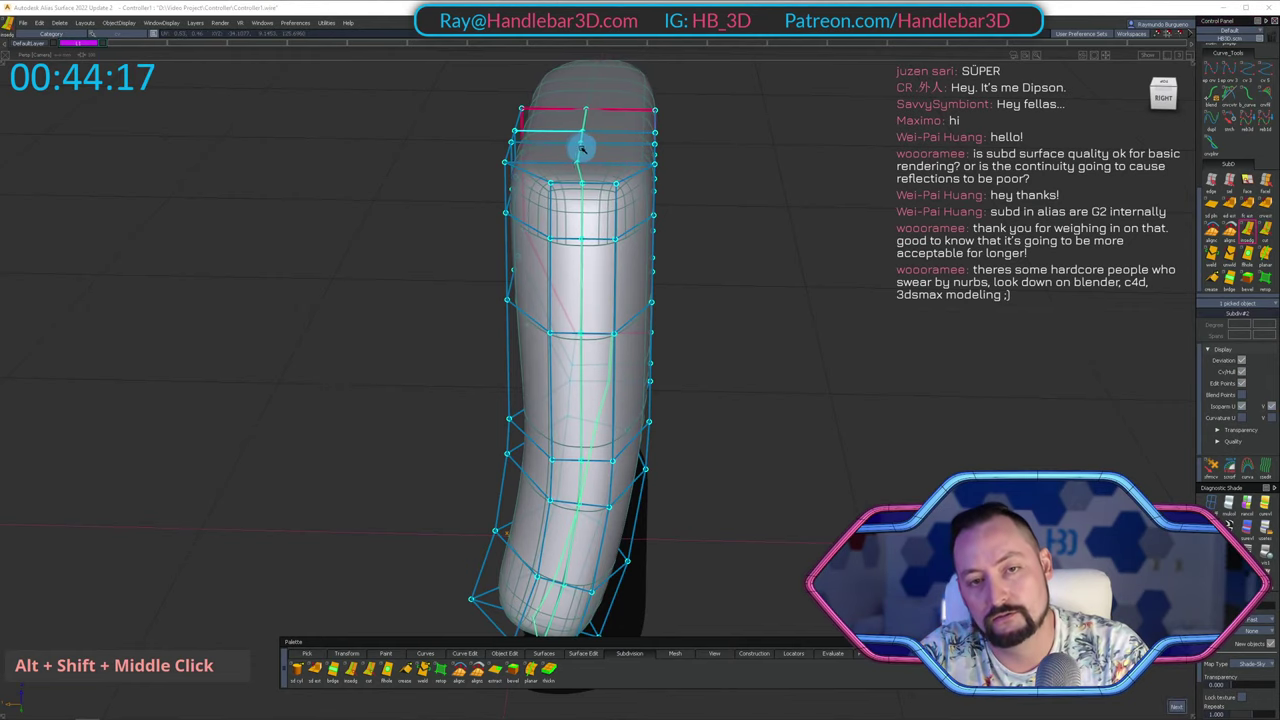
pyautogui.keyDown('alt'); pyautogui.keyDown('shift'); pyautogui.moveTo(670, 335); pyautogui.dragTo(674, 217, button='middle'); pyautogui.keyUp('shift'); pyautogui.keyUp('alt')
pyautogui.keyDown('alt'); pyautogui.keyDown('shift'); pyautogui.moveTo(674, 217); pyautogui.dragTo(690, 195); pyautogui.keyUp('shift'); pyautogui.keyUp('alt')
pyautogui.press('space')
# Switch the subdivision display from the smooth surface to the shaded, faceted control mesh.
pyautogui.click(1269, 588)
pyautogui.moveTo(783, 329)
pyautogui.keyDown('ctrl'); pyautogui.keyDown('shift'); pyautogui.mouseDown()
pyautogui.moveTo(786, 186)
pyautogui.moveTo(643, 423)
pyautogui.moveTo(494, 279)
pyautogui.moveTo(589, 320)
pyautogui.mouseUp(); pyautogui.keyUp('shift'); pyautogui.keyUp('ctrl')
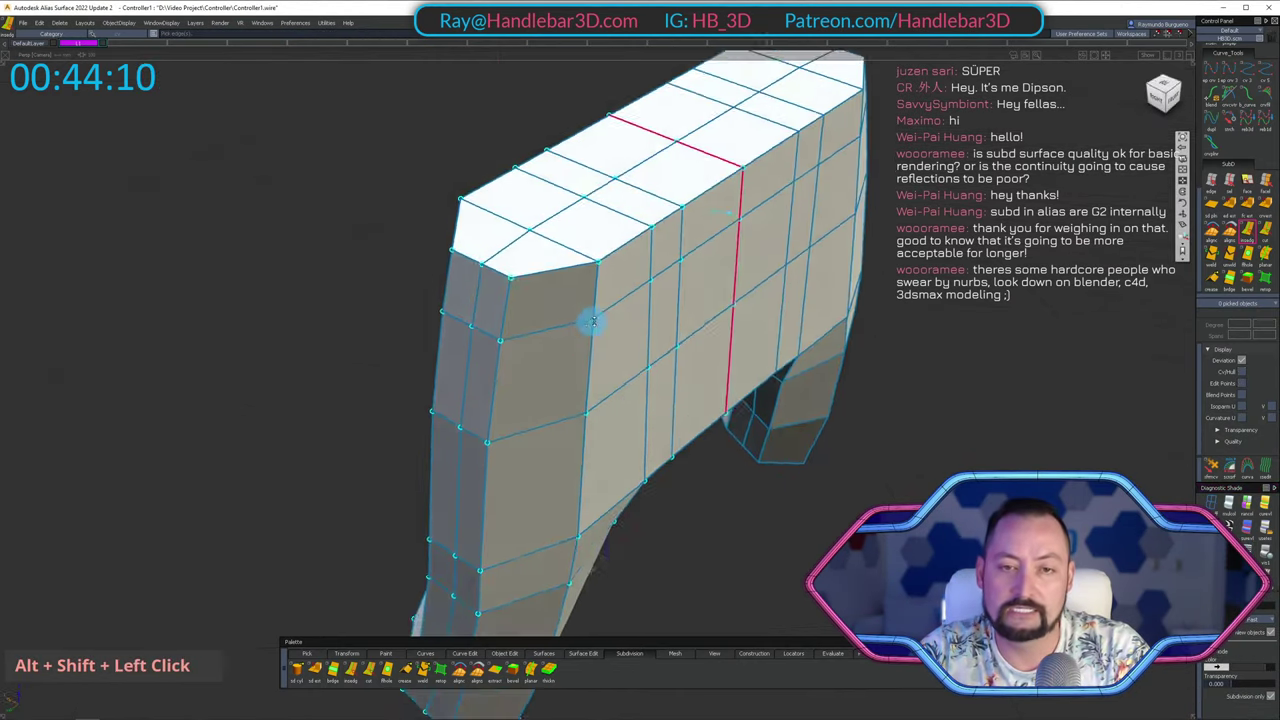
pyautogui.keyDown('alt'); pyautogui.keyDown('shift'); pyautogui.moveTo(589, 320); pyautogui.dragTo(666, 283, button='right'); pyautogui.keyUp('shift'); pyautogui.keyUp('alt')
pyautogui.moveTo(666, 283)
pyautogui.keyDown('alt'); pyautogui.keyDown('shift'); pyautogui.mouseDown()
pyautogui.moveTo(753, 222)
pyautogui.moveTo(729, 309)
pyautogui.moveTo(894, 220)
pyautogui.moveTo(724, 183)
pyautogui.mouseUp(); pyautogui.keyUp('shift'); pyautogui.keyUp('alt')
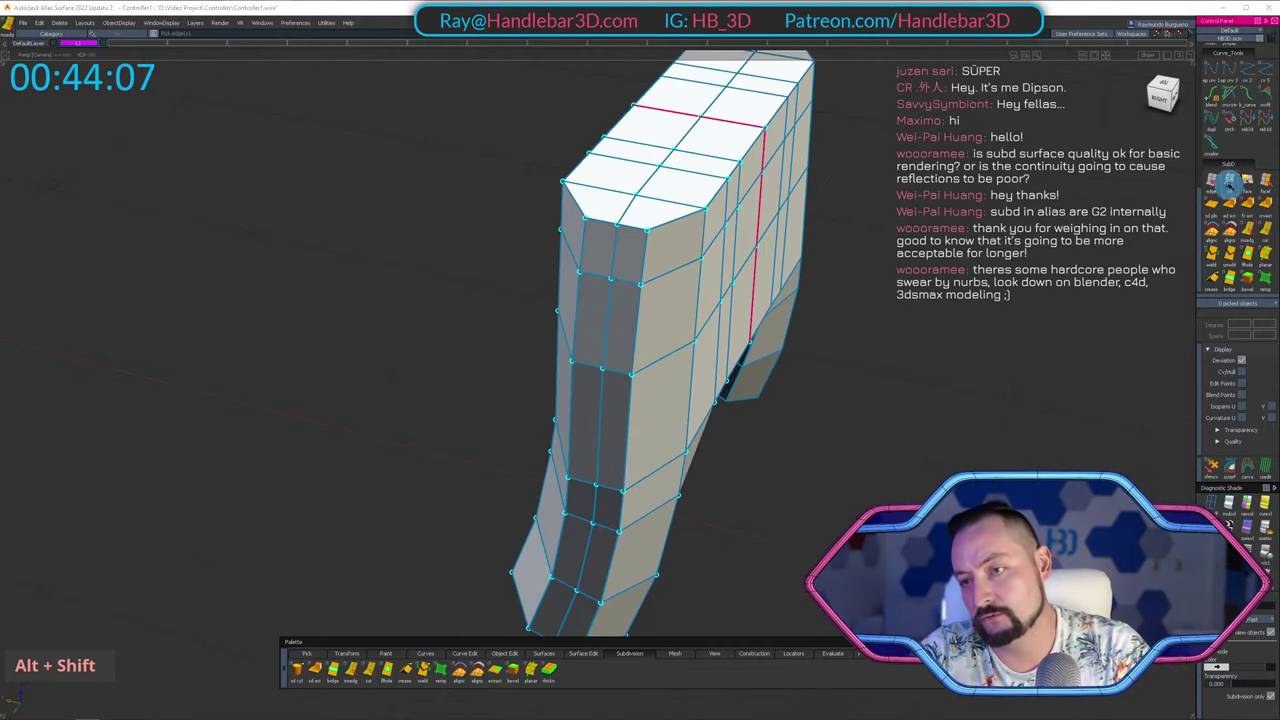
# Pick the control vertices of the centre edge loop around the body and push them outward with Transform CV.
pyautogui.hotkey('shift', 'z')
pyautogui.press('space')
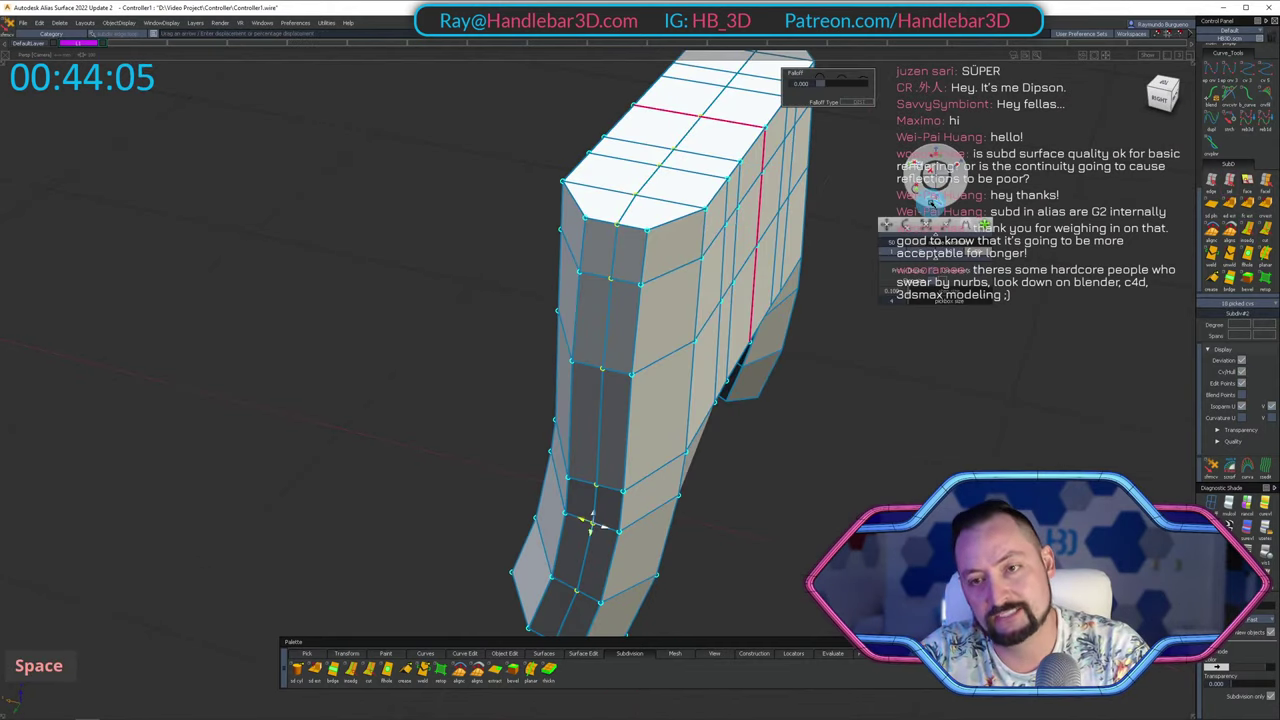
pyautogui.keyDown('alt'); pyautogui.keyDown('shift'); pyautogui.moveTo(651, 229); pyautogui.dragTo(497, 147); pyautogui.keyUp('shift'); pyautogui.keyUp('alt')
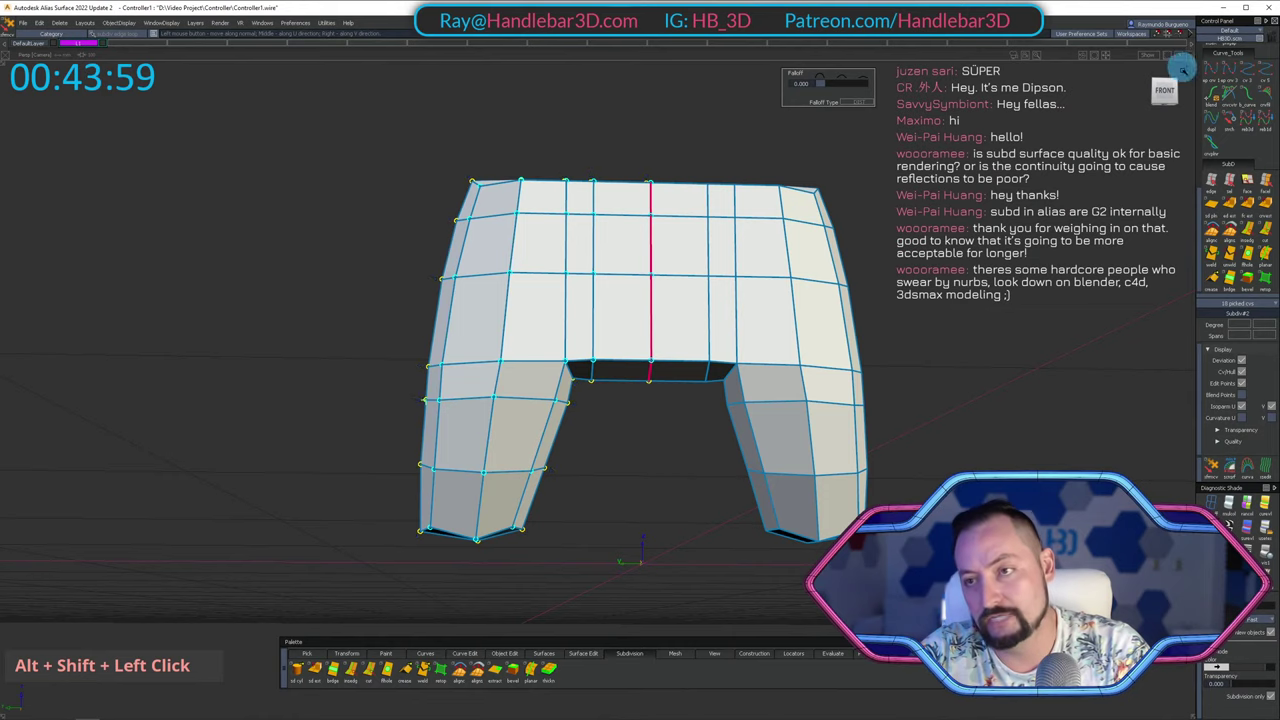
pyautogui.keyDown('alt'); pyautogui.keyDown('shift'); pyautogui.moveTo(500, 520); pyautogui.dragTo(531, 523); pyautogui.keyUp('shift'); pyautogui.keyUp('alt')
pyautogui.keyDown('alt'); pyautogui.keyDown('shift'); pyautogui.moveTo(531, 523); pyautogui.dragTo(681, 357, button='right'); pyautogui.keyUp('shift'); pyautogui.keyUp('alt')
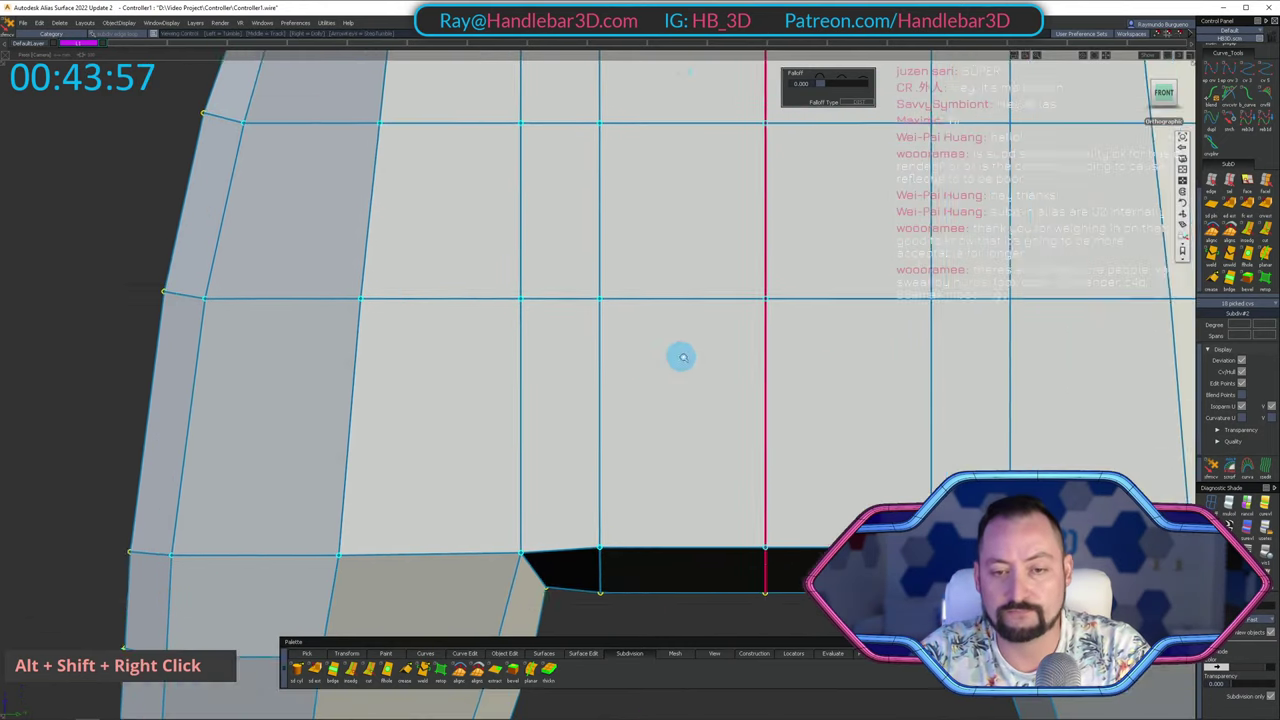
# In the front view, move the middle-loop corner vertex between handle and bridge and its neighbour on the bridge underside slightly toward the centre.
pyautogui.keyDown('alt'); pyautogui.keyDown('shift'); pyautogui.moveTo(681, 357); pyautogui.dragTo(574, 349, button='middle'); pyautogui.keyUp('shift'); pyautogui.keyUp('alt')
pyautogui.keyDown('ctrl'); pyautogui.keyDown('shift'); pyautogui.doubleClick(583, 303); pyautogui.keyUp('shift'); pyautogui.keyUp('ctrl')
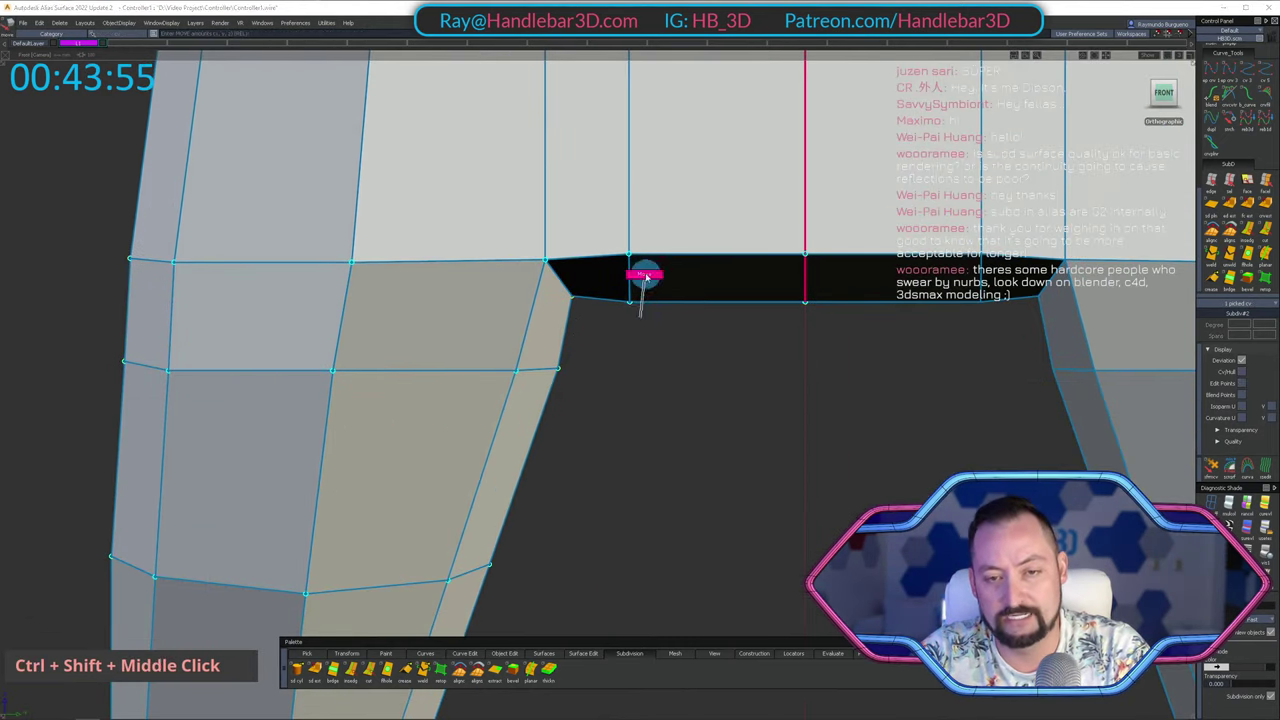
pyautogui.keyDown('ctrl'); pyautogui.rightClick(582, 438); pyautogui.keyUp('ctrl')
pyautogui.moveTo(550, 281); pyautogui.dragTo(584, 325)
pyautogui.keyDown('ctrl'); pyautogui.keyDown('shift'); pyautogui.moveTo(608, 357); pyautogui.dragTo(626, 329, button='middle'); pyautogui.keyUp('shift'); pyautogui.keyUp('ctrl')
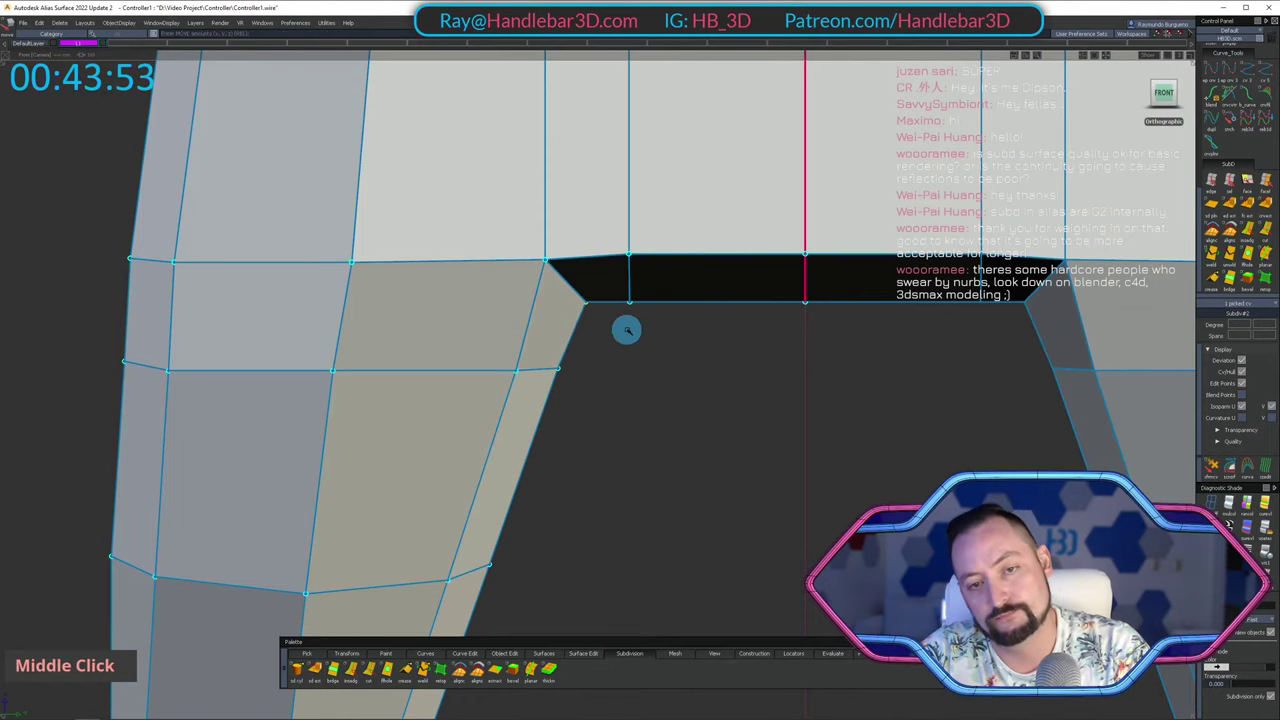
pyautogui.moveTo(626, 348); pyautogui.dragTo(626, 351, button='right')
pyautogui.keyDown('ctrl'); pyautogui.keyDown('shift'); pyautogui.moveTo(607, 302); pyautogui.dragTo(646, 312); pyautogui.keyUp('shift'); pyautogui.keyUp('ctrl')
pyautogui.moveTo(660, 345)
pyautogui.keyDown('ctrl'); pyautogui.keyDown('shift'); pyautogui.mouseDown(button='middle')
pyautogui.moveTo(662, 316)
pyautogui.moveTo(672, 341)
pyautogui.mouseUp(button='middle'); pyautogui.keyUp('shift'); pyautogui.keyUp('ctrl')
# Move the outermost middle-loop control vertex at the handle's tip upward in the front view and clear the pick.
pyautogui.keyDown('alt'); pyautogui.keyDown('shift'); pyautogui.moveTo(674, 342); pyautogui.dragTo(550, 390, button='right'); pyautogui.keyUp('shift'); pyautogui.keyUp('alt')
pyautogui.keyDown('alt'); pyautogui.keyDown('shift'); pyautogui.moveTo(550, 390); pyautogui.dragTo(677, 320, button='middle'); pyautogui.keyUp('shift'); pyautogui.keyUp('alt')
pyautogui.keyDown('alt'); pyautogui.keyDown('shift'); pyautogui.moveTo(677, 320); pyautogui.dragTo(600, 380, button='right'); pyautogui.keyUp('shift'); pyautogui.keyUp('alt')
pyautogui.keyDown('alt'); pyautogui.keyDown('shift'); pyautogui.moveTo(600, 380); pyautogui.dragTo(522, 271, button='middle'); pyautogui.keyUp('shift'); pyautogui.keyUp('alt')
pyautogui.keyDown('alt'); pyautogui.keyDown('shift'); pyautogui.moveTo(522, 271); pyautogui.dragTo(530, 269, button='right'); pyautogui.keyUp('shift'); pyautogui.keyUp('alt')
pyautogui.keyDown('alt'); pyautogui.keyDown('shift'); pyautogui.moveTo(530, 269); pyautogui.dragTo(714, 301, button='middle'); pyautogui.keyUp('shift'); pyautogui.keyUp('alt')
pyautogui.keyDown('ctrl'); pyautogui.keyDown('shift'); pyautogui.moveTo(537, 534); pyautogui.dragTo(535, 422); pyautogui.keyUp('shift'); pyautogui.keyUp('ctrl')
pyautogui.keyDown('shift'); pyautogui.moveTo(461, 442); pyautogui.dragTo(511, 491); pyautogui.keyUp('shift')
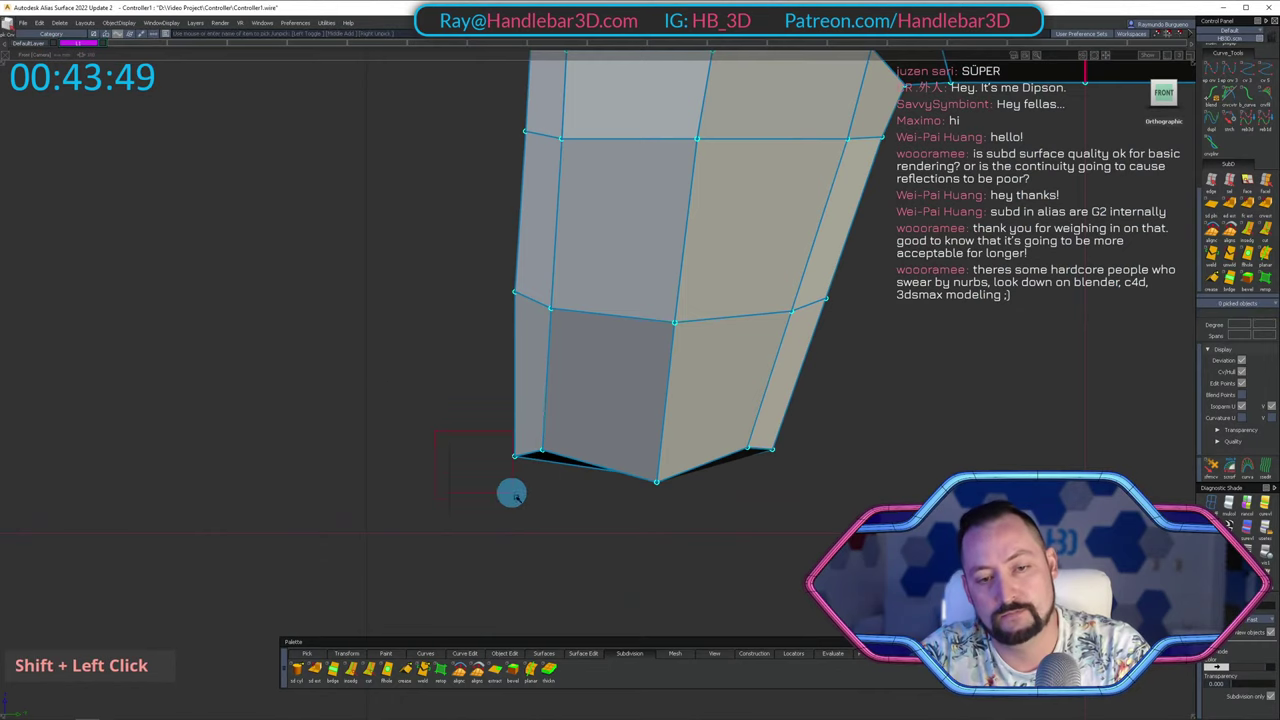
pyautogui.keyDown('ctrl'); pyautogui.keyDown('shift'); pyautogui.moveTo(517, 536); pyautogui.dragTo(517, 508, button='middle'); pyautogui.keyUp('shift'); pyautogui.keyUp('ctrl')
pyautogui.moveTo(520, 470); pyautogui.dragTo(522, 447, button='right')
pyautogui.keyDown('ctrl'); pyautogui.keyDown('shift'); pyautogui.moveTo(523, 447); pyautogui.dragTo(513, 511); pyautogui.keyUp('shift'); pyautogui.keyUp('ctrl')
pyautogui.keyDown('ctrl'); pyautogui.keyDown('shift'); pyautogui.moveTo(400, 430); pyautogui.dragTo(498, 449); pyautogui.keyUp('shift'); pyautogui.keyUp('ctrl')
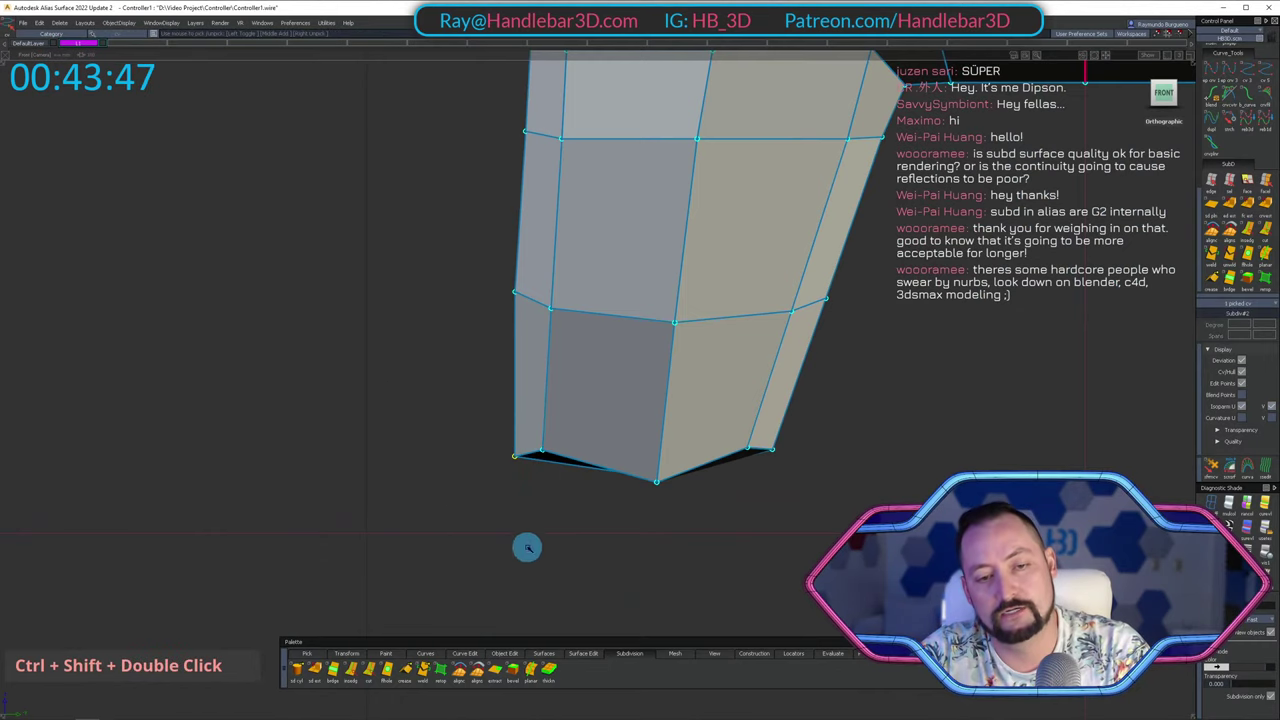
pyautogui.rightClick(531, 455)
pyautogui.keyDown('ctrl'); pyautogui.keyDown('shift'); pyautogui.moveTo(498, 514); pyautogui.dragTo(450, 373); pyautogui.keyUp('shift'); pyautogui.keyUp('ctrl')
# Save the model as a new file named Controller2.
pyautogui.click(28, 23)
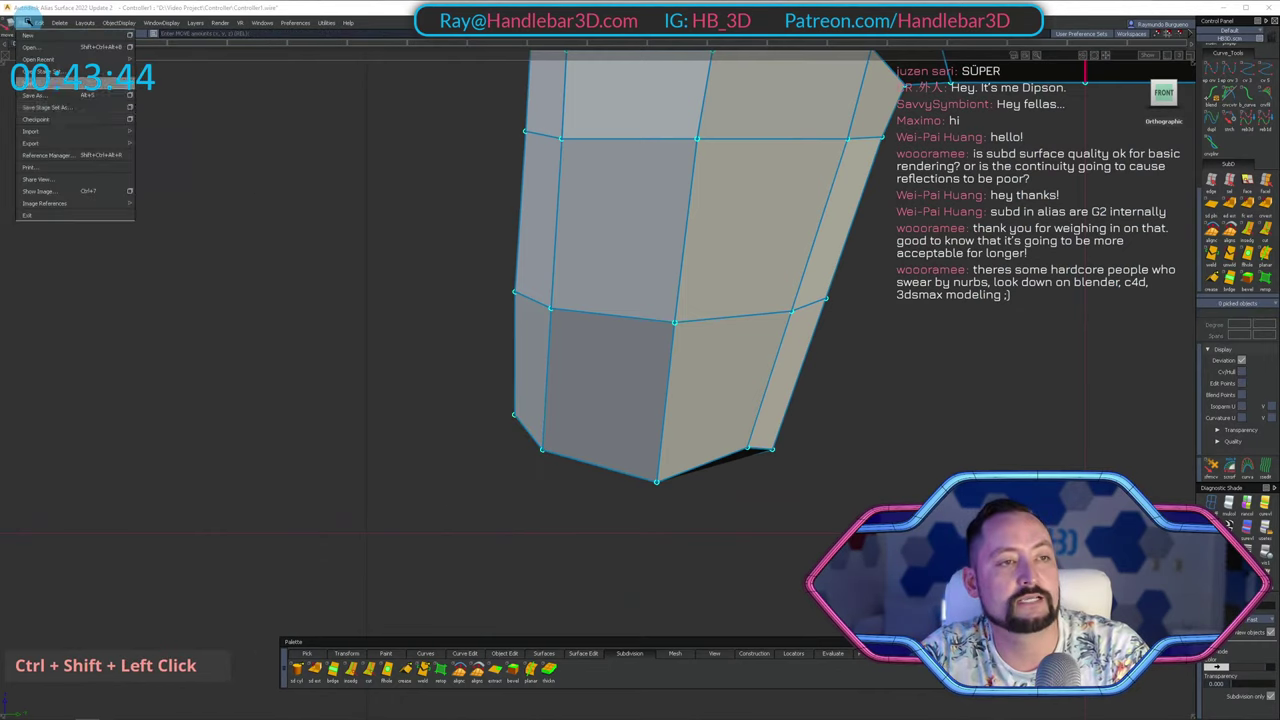
pyautogui.click(311, 258)
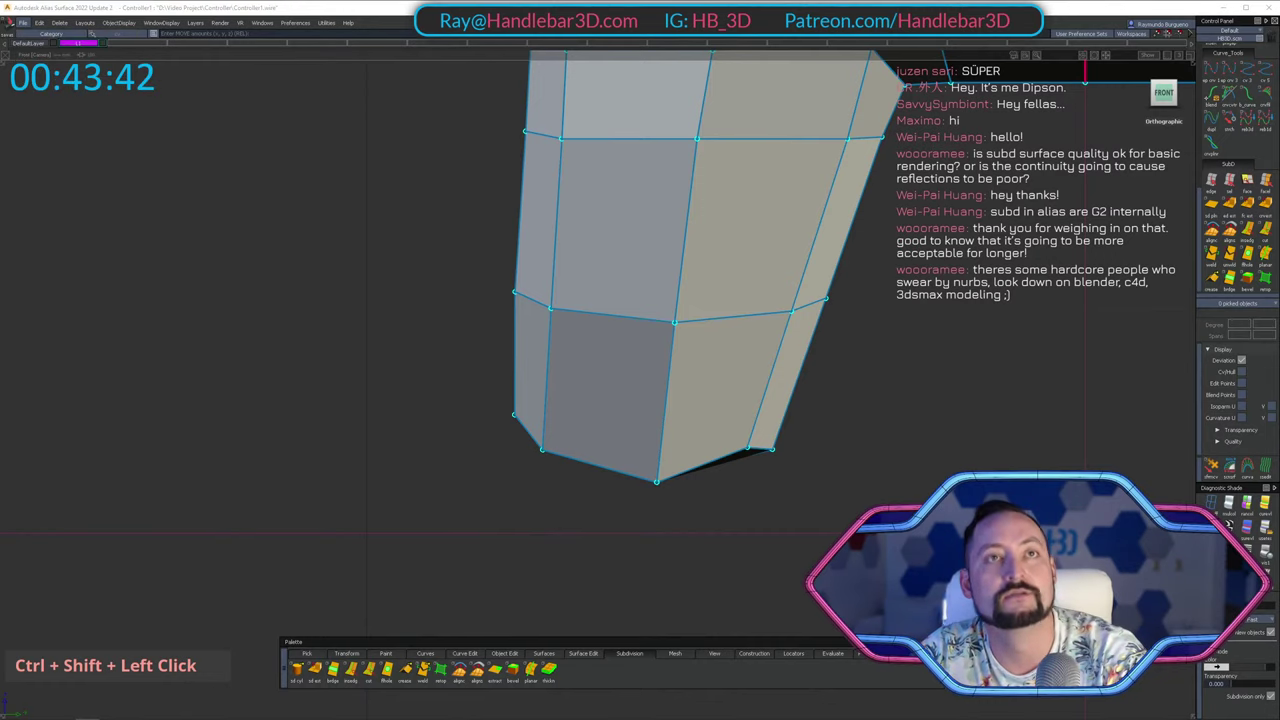
pyautogui.press('2')
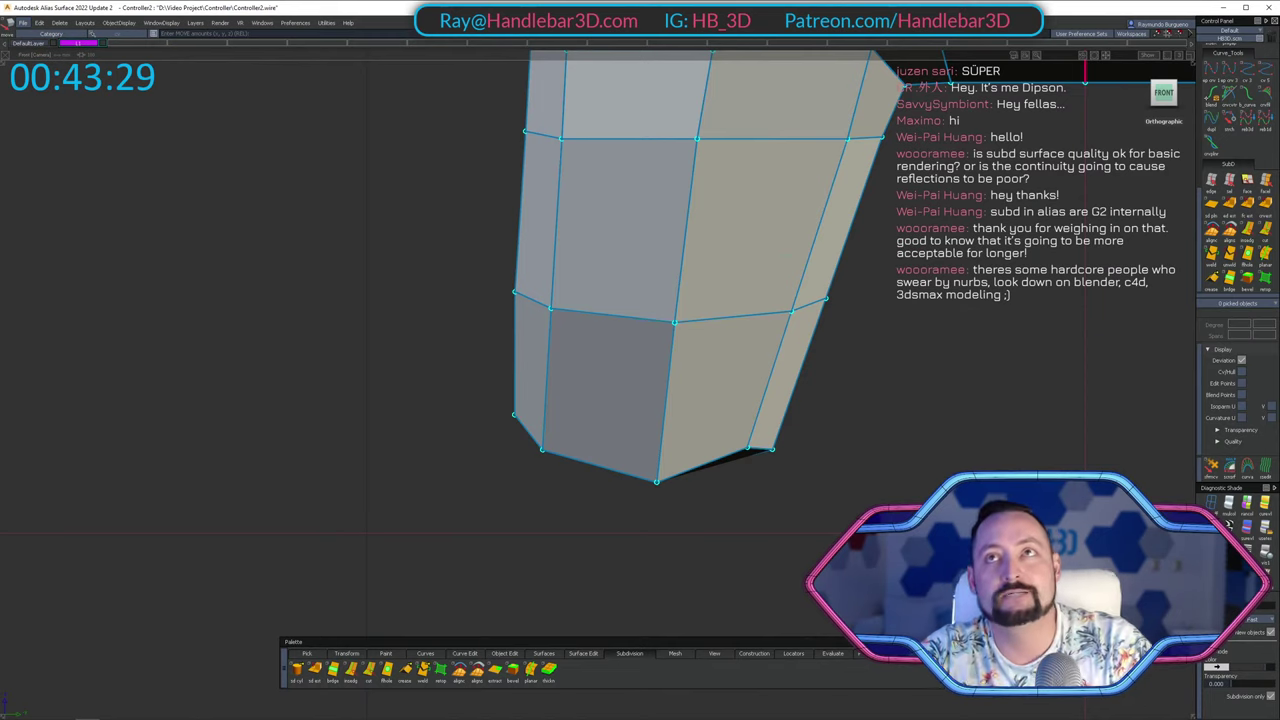
# Examine the handle's open tip from the front and from underneath.
pyautogui.keyDown('alt'); pyautogui.keyDown('shift'); pyautogui.moveTo(673, 255); pyautogui.dragTo(526, 411, button='middle'); pyautogui.keyUp('shift'); pyautogui.keyUp('alt')
pyautogui.keyDown('alt'); pyautogui.keyDown('shift'); pyautogui.moveTo(526, 411); pyautogui.dragTo(577, 383, button='right'); pyautogui.keyUp('shift'); pyautogui.keyUp('alt')
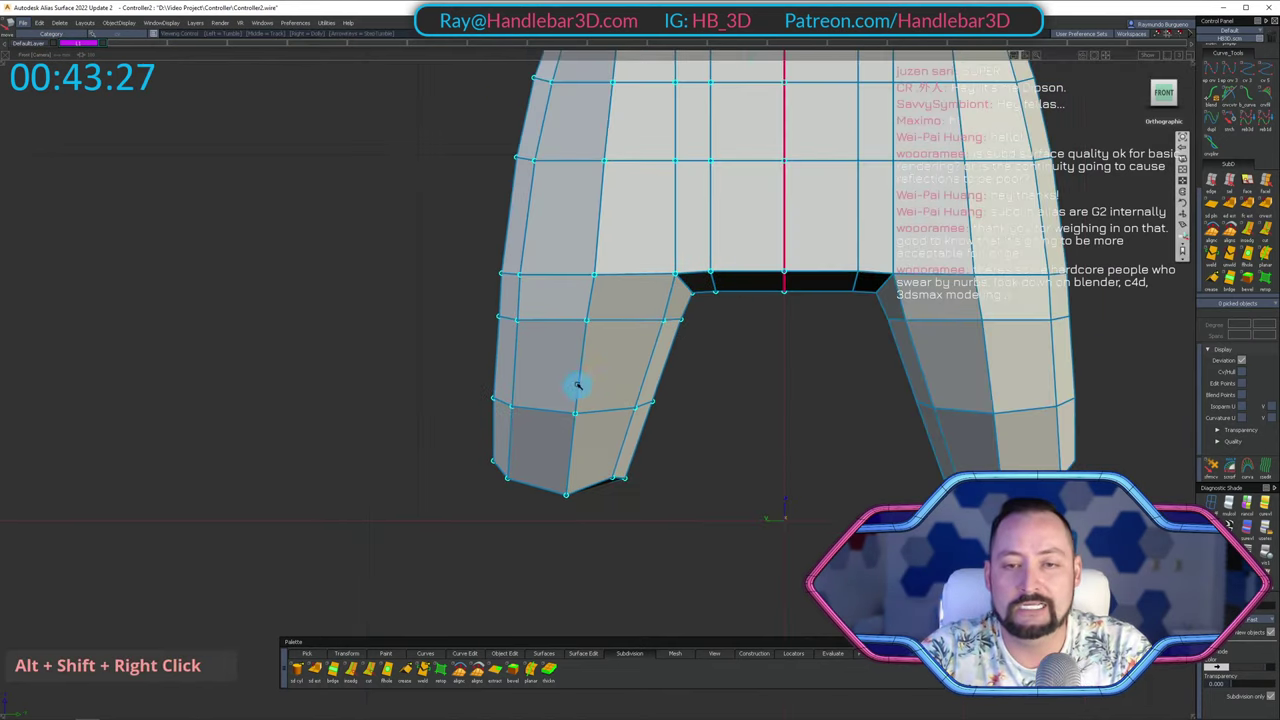
pyautogui.keyDown('alt'); pyautogui.keyDown('shift'); pyautogui.moveTo(577, 383); pyautogui.dragTo(587, 387, button='middle'); pyautogui.keyUp('shift'); pyautogui.keyUp('alt')
pyautogui.keyDown('alt'); pyautogui.keyDown('shift'); pyautogui.moveTo(595, 434); pyautogui.dragTo(594, 400, button='right'); pyautogui.keyUp('shift'); pyautogui.keyUp('alt')
pyautogui.keyDown('alt'); pyautogui.keyDown('shift'); pyautogui.moveTo(594, 400); pyautogui.dragTo(646, 437, button='middle'); pyautogui.keyUp('shift'); pyautogui.keyUp('alt')
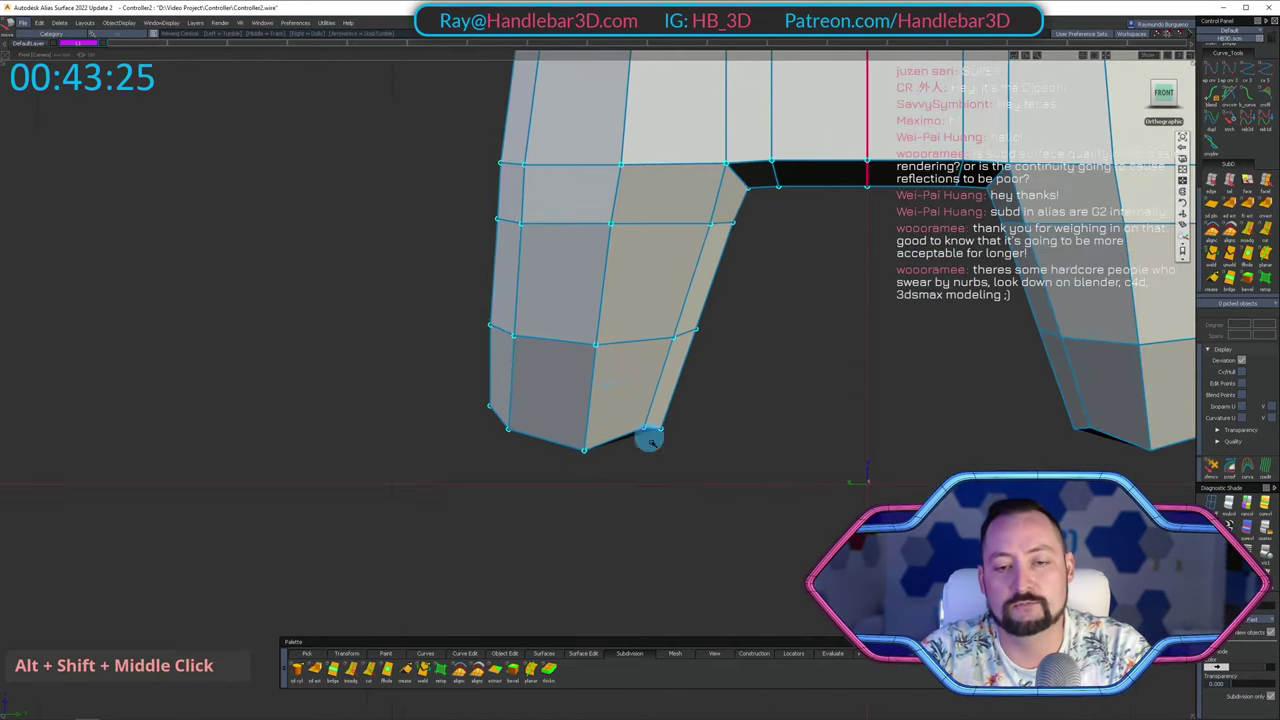
pyautogui.keyDown('ctrl'); pyautogui.keyDown('shift'); pyautogui.doubleClick(663, 457); pyautogui.keyUp('shift'); pyautogui.keyUp('ctrl')
pyautogui.keyDown('alt'); pyautogui.keyDown('shift'); pyautogui.moveTo(663, 457); pyautogui.dragTo(619, 428); pyautogui.keyUp('shift'); pyautogui.keyUp('alt')
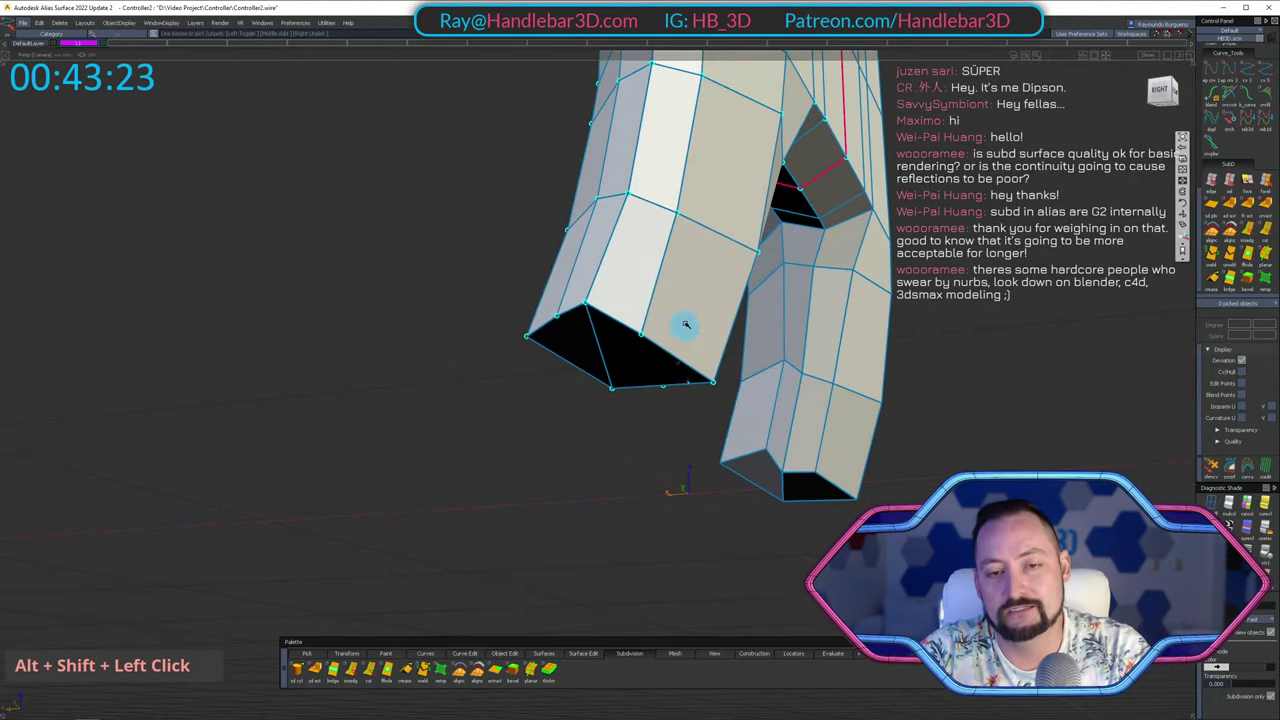
pyautogui.moveTo(686, 324)
pyautogui.keyDown('alt'); pyautogui.keyDown('shift'); pyautogui.mouseDown()
pyautogui.moveTo(760, 260)
pyautogui.moveTo(586, 351)
pyautogui.moveTo(823, 331)
pyautogui.moveTo(667, 461)
pyautogui.moveTo(660, 289)
pyautogui.moveTo(669, 494)
pyautogui.moveTo(483, 623)
pyautogui.moveTo(745, 357)
pyautogui.moveTo(731, 380)
pyautogui.mouseUp(); pyautogui.keyUp('shift'); pyautogui.keyUp('alt')
# Pick the front centre control vertex at the handle's tip and raise it slightly in the front view.
pyautogui.moveTo(639, 426)
pyautogui.keyDown('ctrl'); pyautogui.keyDown('shift'); pyautogui.mouseDown()
pyautogui.moveTo(663, 329)
pyautogui.moveTo(665, 462)
pyautogui.mouseUp(); pyautogui.keyUp('shift'); pyautogui.keyUp('ctrl')
pyautogui.keyDown('ctrl'); pyautogui.keyDown('shift'); pyautogui.moveTo(645, 418); pyautogui.dragTo(721, 448); pyautogui.keyUp('shift'); pyautogui.keyUp('ctrl')
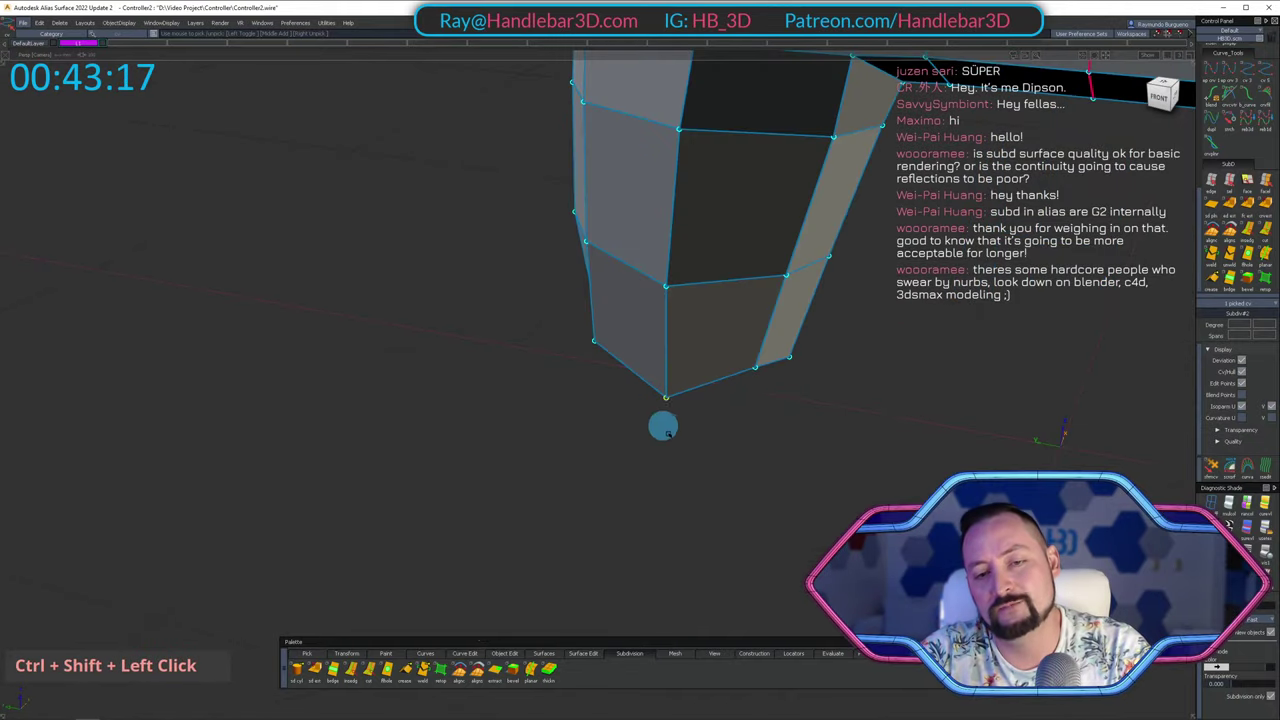
pyautogui.keyDown('alt'); pyautogui.keyDown('shift'); pyautogui.click(1157, 92); pyautogui.keyUp('shift'); pyautogui.keyUp('alt')
pyautogui.keyDown('ctrl'); pyautogui.keyDown('shift'); pyautogui.moveTo(857, 401); pyautogui.dragTo(865, 338, button='middle'); pyautogui.keyUp('shift'); pyautogui.keyUp('ctrl')
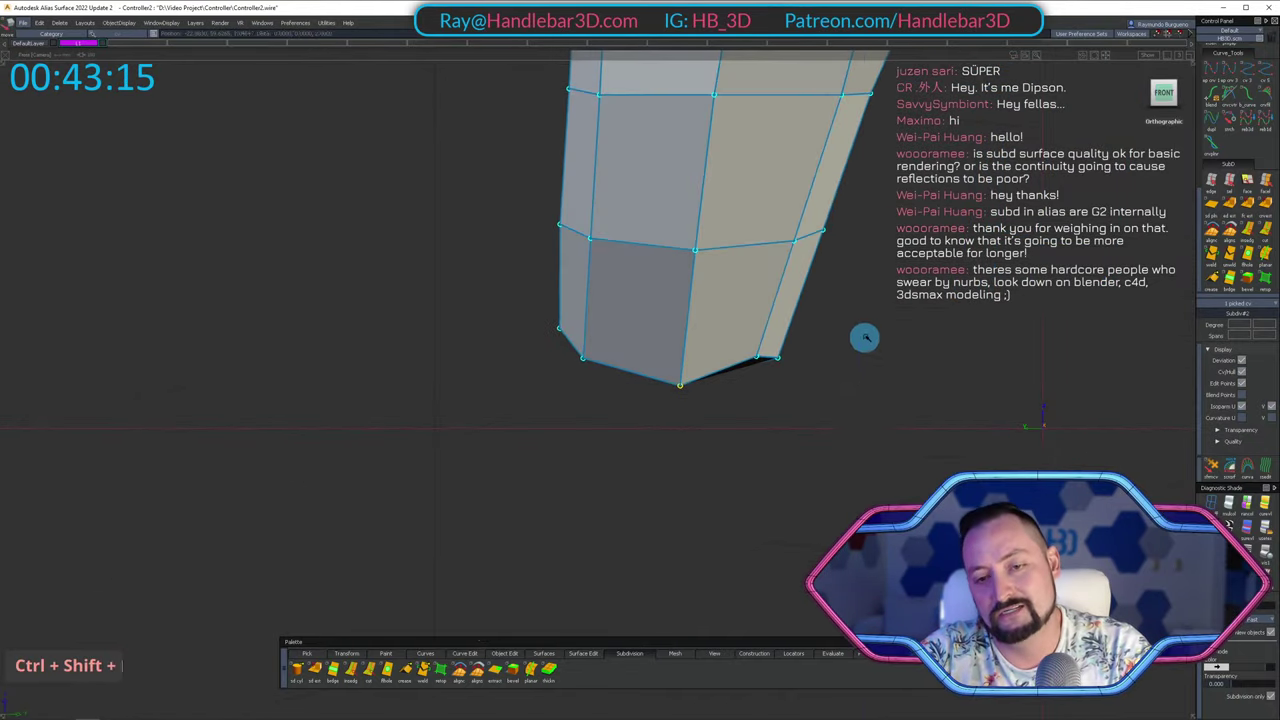
pyautogui.moveTo(865, 338); pyautogui.dragTo(874, 320, button='right')
pyautogui.keyDown('ctrl'); pyautogui.keyDown('shift'); pyautogui.moveTo(866, 442); pyautogui.dragTo(864, 355, button='middle'); pyautogui.keyUp('shift'); pyautogui.keyUp('ctrl')
# Pick the front outer control vertex at the handle's tip and raise it in the front view.
pyautogui.keyDown('alt'); pyautogui.keyDown('shift'); pyautogui.moveTo(594, 327); pyautogui.dragTo(500, 391); pyautogui.keyUp('shift'); pyautogui.keyUp('alt')
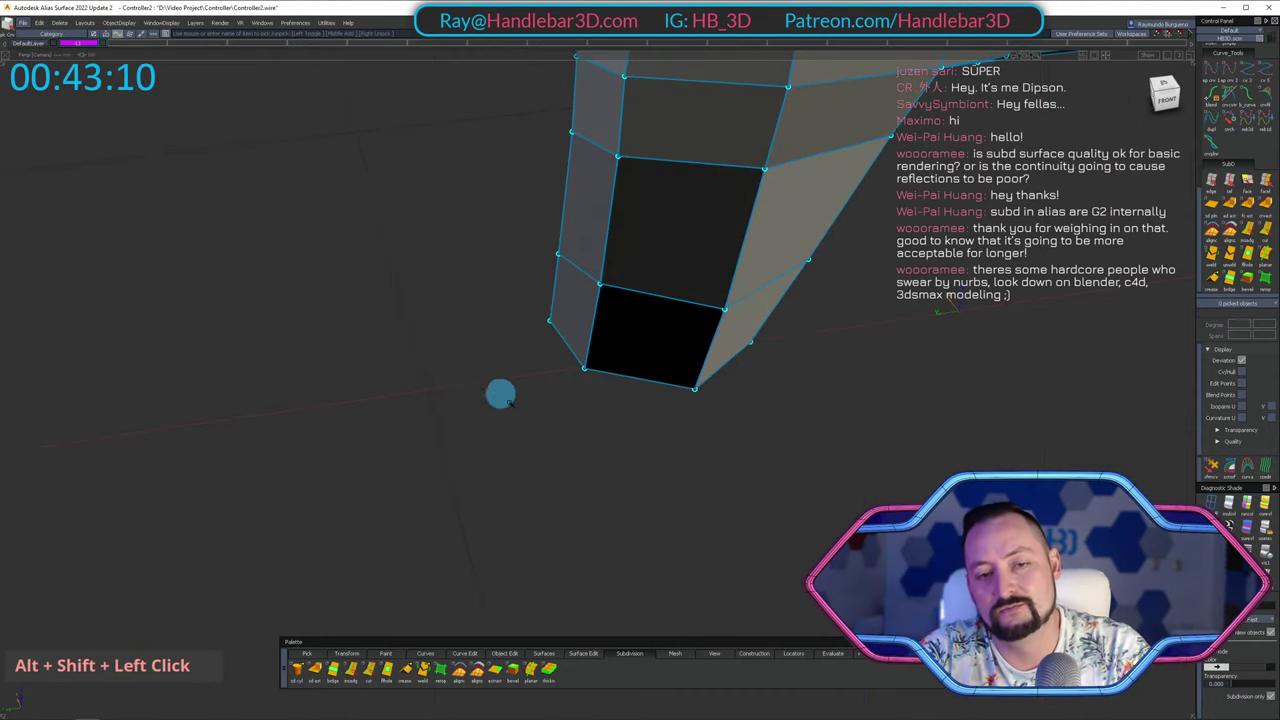
pyautogui.keyDown('ctrl'); pyautogui.keyDown('shift'); pyautogui.click(606, 408); pyautogui.keyUp('shift'); pyautogui.keyUp('ctrl')
pyautogui.click(1168, 100)
pyautogui.keyDown('ctrl'); pyautogui.keyDown('shift'); pyautogui.moveTo(563, 463); pyautogui.dragTo(561, 413, button='middle'); pyautogui.keyUp('shift'); pyautogui.keyUp('ctrl')
pyautogui.moveTo(568, 403); pyautogui.dragTo(577, 382)
pyautogui.keyDown('alt'); pyautogui.keyDown('shift'); pyautogui.moveTo(621, 367); pyautogui.dragTo(584, 403, button='middle'); pyautogui.keyUp('shift'); pyautogui.keyUp('alt')
# Pick the outer control vertices at the handle's tip and move them horizontally toward the controller's centre.
pyautogui.keyDown('ctrl'); pyautogui.keyDown('shift'); pyautogui.moveTo(631, 423); pyautogui.dragTo(661, 275); pyautogui.keyUp('shift'); pyautogui.keyUp('ctrl')
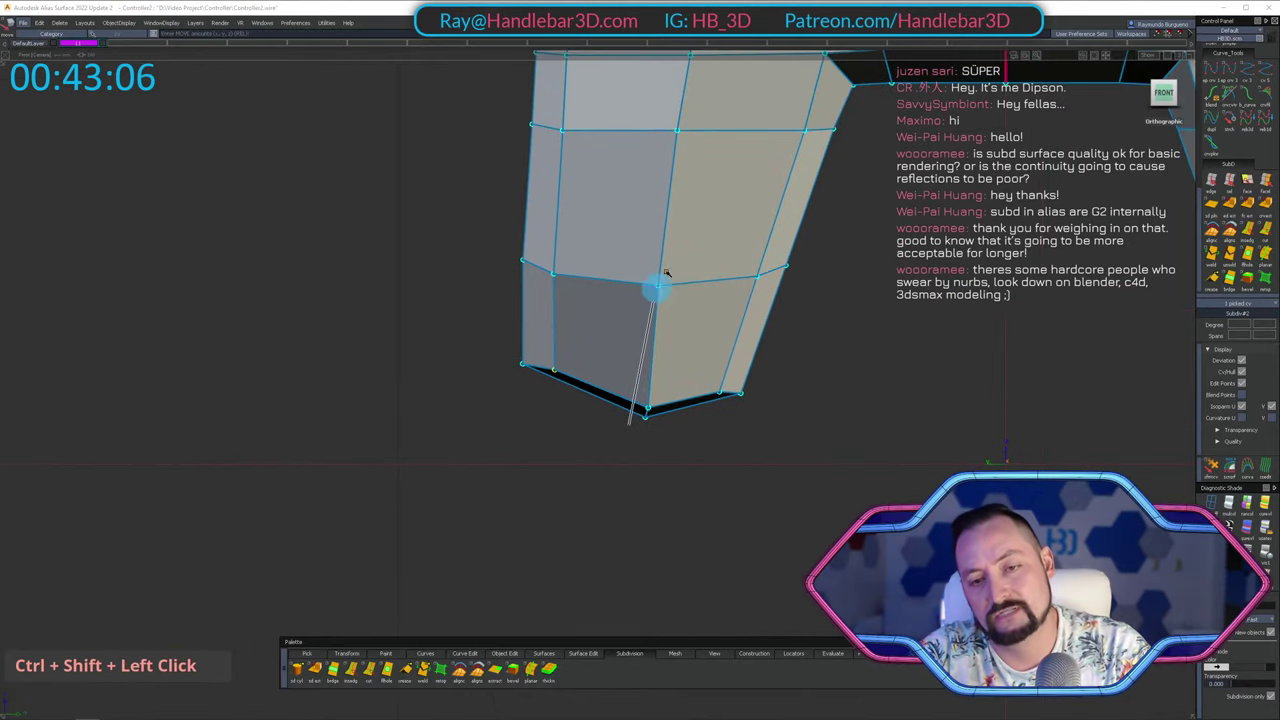
pyautogui.keyDown('ctrl'); pyautogui.keyDown('shift'); pyautogui.moveTo(636, 388); pyautogui.dragTo(618, 457); pyautogui.keyUp('shift'); pyautogui.keyUp('ctrl')
pyautogui.keyDown('ctrl'); pyautogui.keyDown('shift'); pyautogui.moveTo(518, 518); pyautogui.dragTo(519, 440, button='middle'); pyautogui.keyUp('shift'); pyautogui.keyUp('ctrl')
pyautogui.moveTo(521, 423); pyautogui.dragTo(537, 423, button='middle')
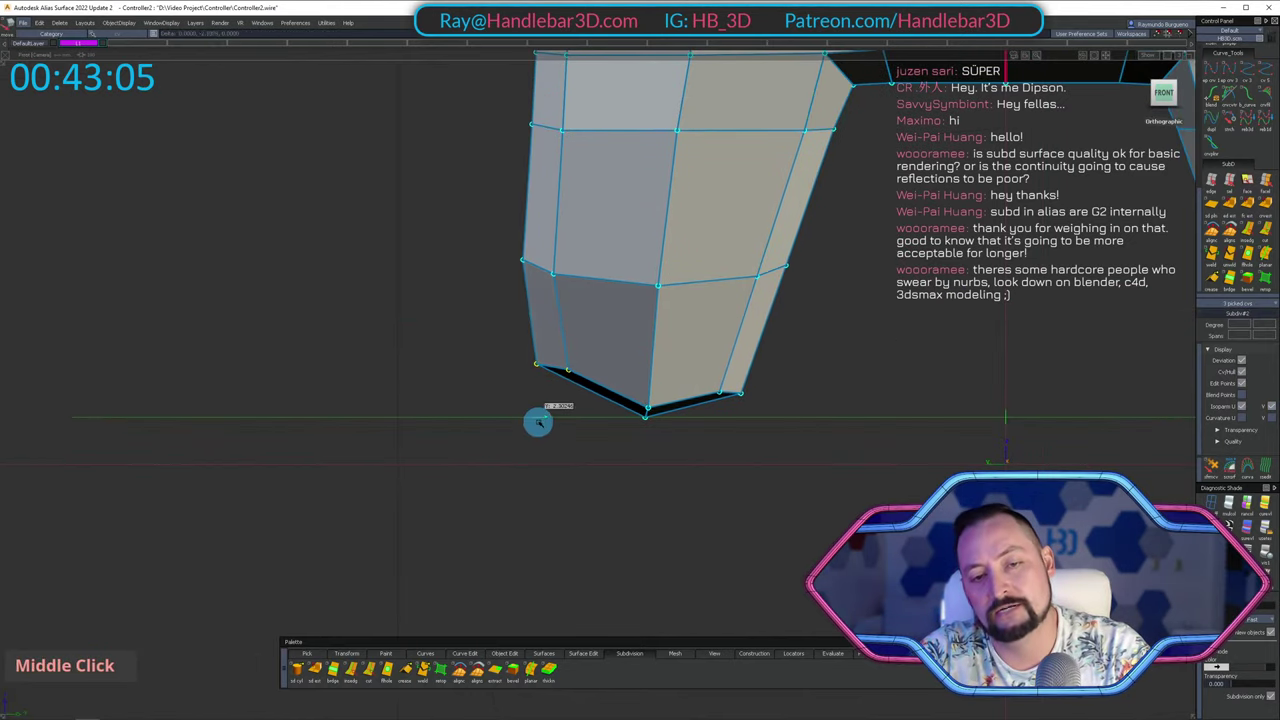
# Pick the inner control vertices at the handle's tip and adjust their height in the front view.
pyautogui.keyDown('ctrl'); pyautogui.keyDown('shift'); pyautogui.moveTo(729, 560); pyautogui.dragTo(727, 486); pyautogui.keyUp('shift'); pyautogui.keyUp('ctrl')
pyautogui.keyDown('ctrl'); pyautogui.keyDown('shift'); pyautogui.moveTo(816, 465); pyautogui.dragTo(708, 385); pyautogui.keyUp('shift'); pyautogui.keyUp('ctrl')
pyautogui.moveTo(699, 366); pyautogui.dragTo(825, 366)
pyautogui.keyDown('alt'); pyautogui.keyDown('shift'); pyautogui.moveTo(826, 371); pyautogui.dragTo(796, 503, button='middle'); pyautogui.keyUp('shift'); pyautogui.keyUp('alt')
pyautogui.keyDown('ctrl'); pyautogui.keyDown('shift'); pyautogui.moveTo(775, 503); pyautogui.dragTo(783, 423); pyautogui.keyUp('shift'); pyautogui.keyUp('ctrl')
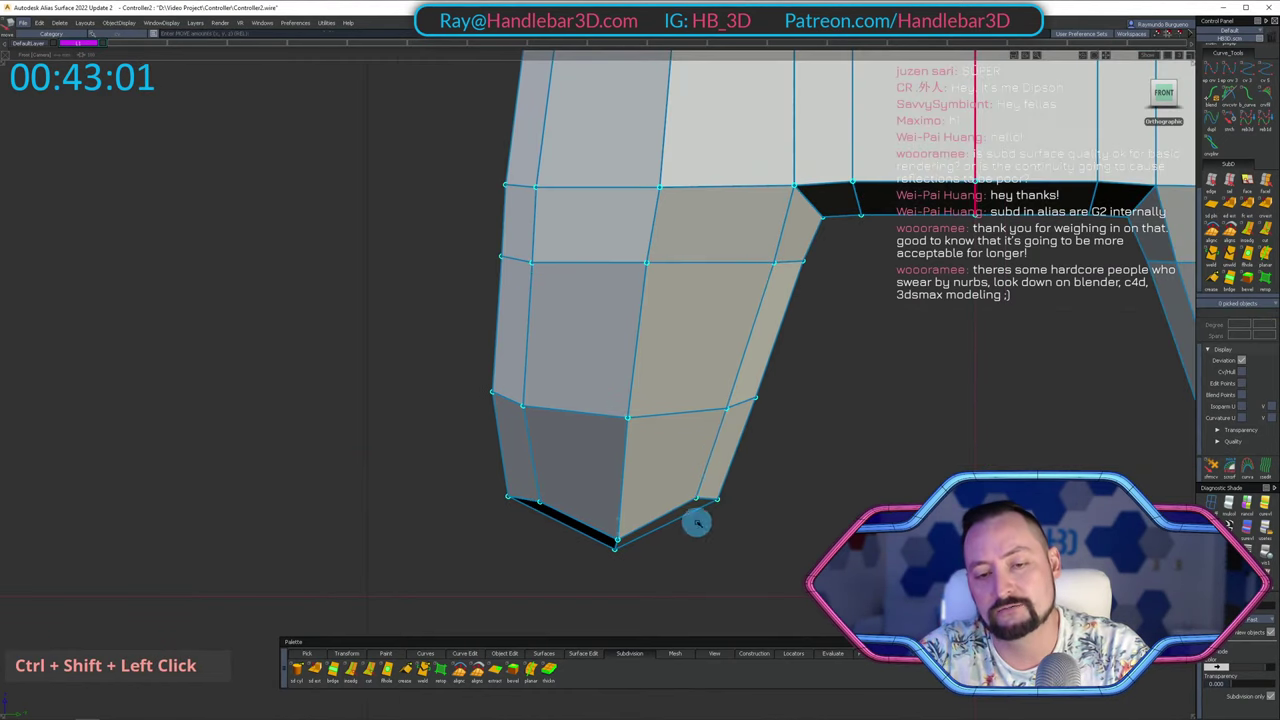
pyautogui.moveTo(779, 537); pyautogui.dragTo(781, 486, button='right')
pyautogui.keyDown('alt'); pyautogui.keyDown('shift'); pyautogui.moveTo(772, 521); pyautogui.dragTo(729, 449, button='middle'); pyautogui.keyUp('shift'); pyautogui.keyUp('alt')
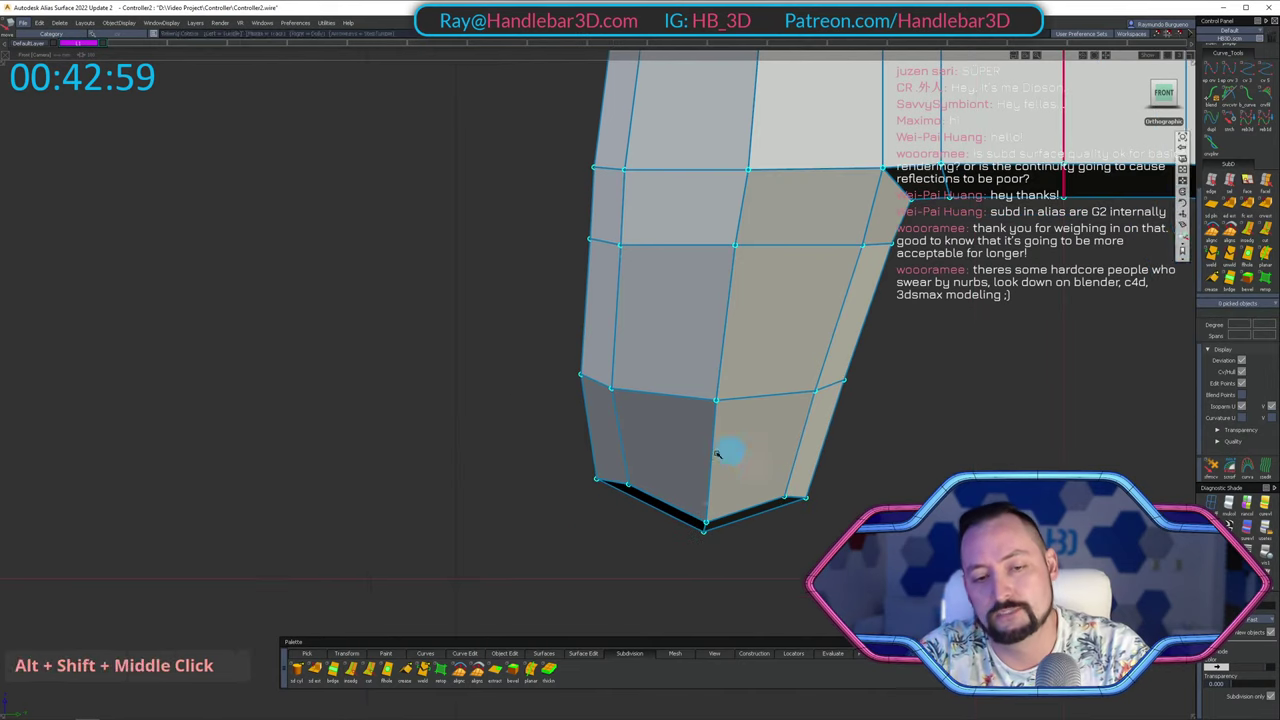
# Lower the outermost middle-loop control vertex at the handle's tip in the front view and clear the pick.
pyautogui.keyDown('ctrl'); pyautogui.keyDown('shift'); pyautogui.moveTo(544, 460); pyautogui.dragTo(619, 507); pyautogui.keyUp('shift'); pyautogui.keyUp('ctrl')
pyautogui.moveTo(599, 561); pyautogui.dragTo(603, 543, button='right')
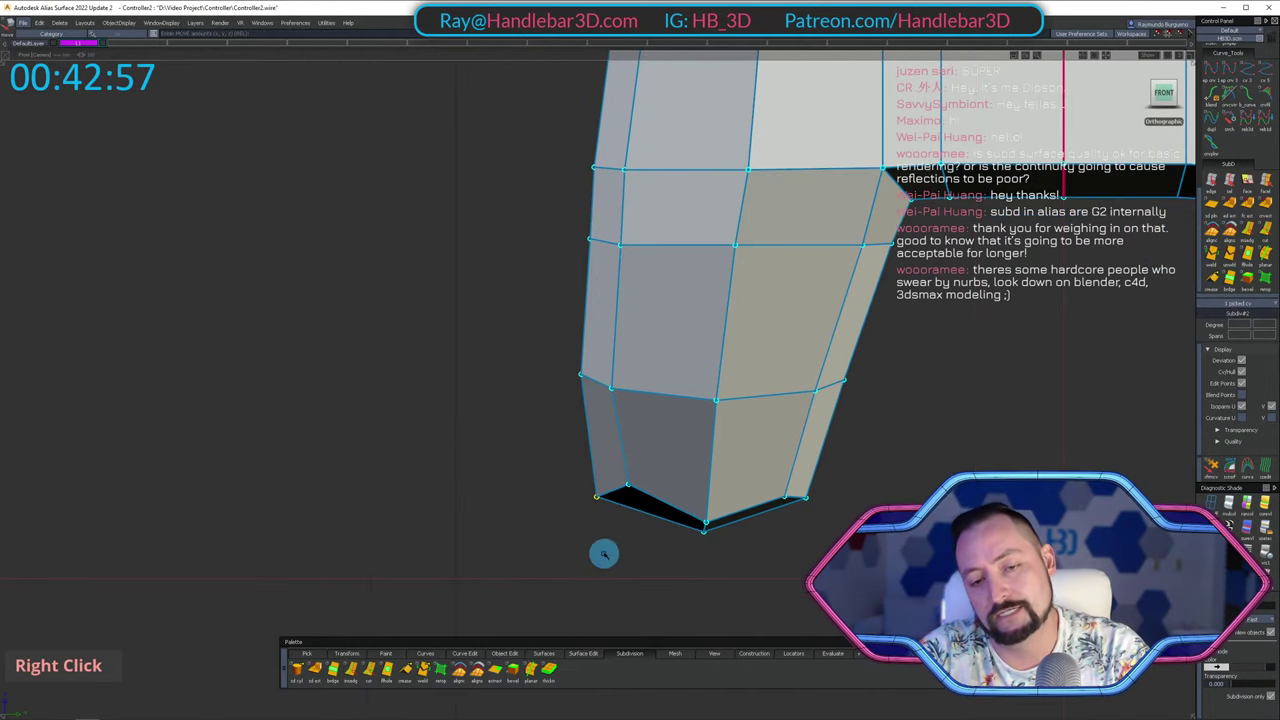
pyautogui.keyDown('ctrl'); pyautogui.keyDown('shift'); pyautogui.click(611, 540); pyautogui.keyUp('shift'); pyautogui.keyUp('ctrl')
# Pick one outer control vertex on the rim of the handle's tip and adjust its position in the side view.
pyautogui.keyDown('alt'); pyautogui.keyDown('shift'); pyautogui.moveTo(727, 500); pyautogui.dragTo(677, 431); pyautogui.keyUp('shift'); pyautogui.keyUp('alt')
pyautogui.keyDown('ctrl'); pyautogui.keyDown('shift'); pyautogui.click(677, 431); pyautogui.keyUp('shift'); pyautogui.keyUp('ctrl')
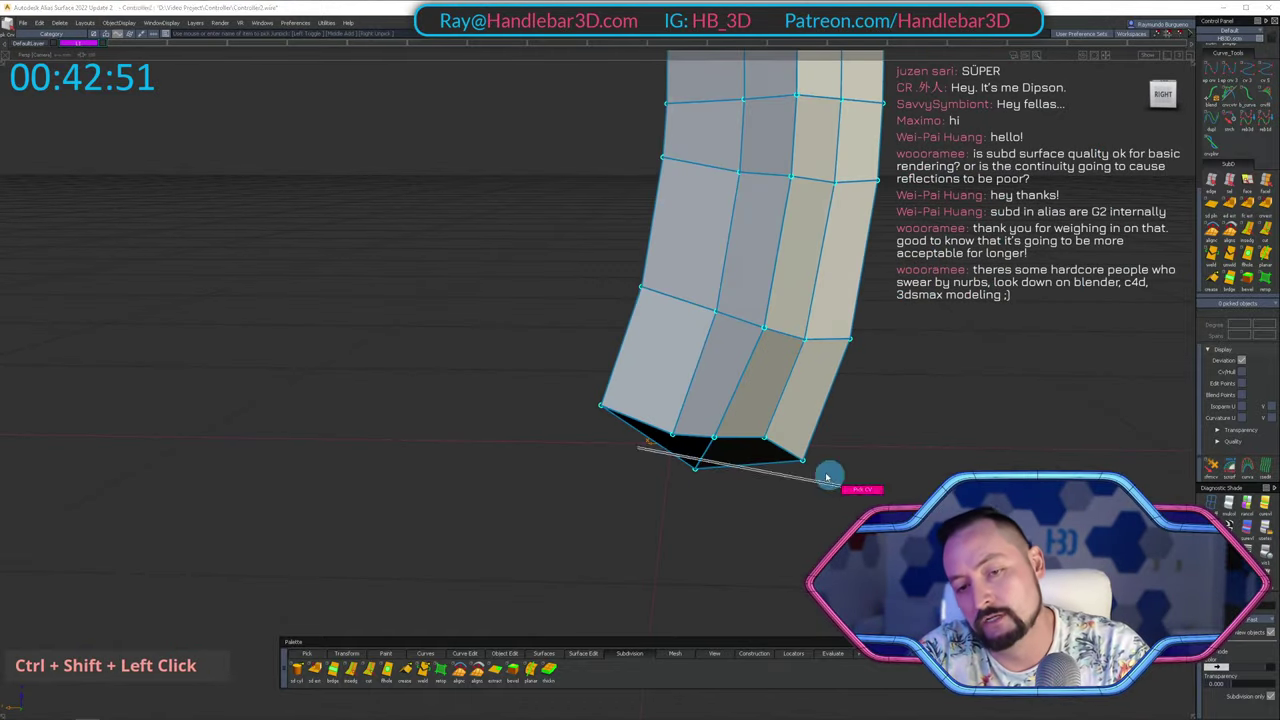
pyautogui.click(1166, 97)
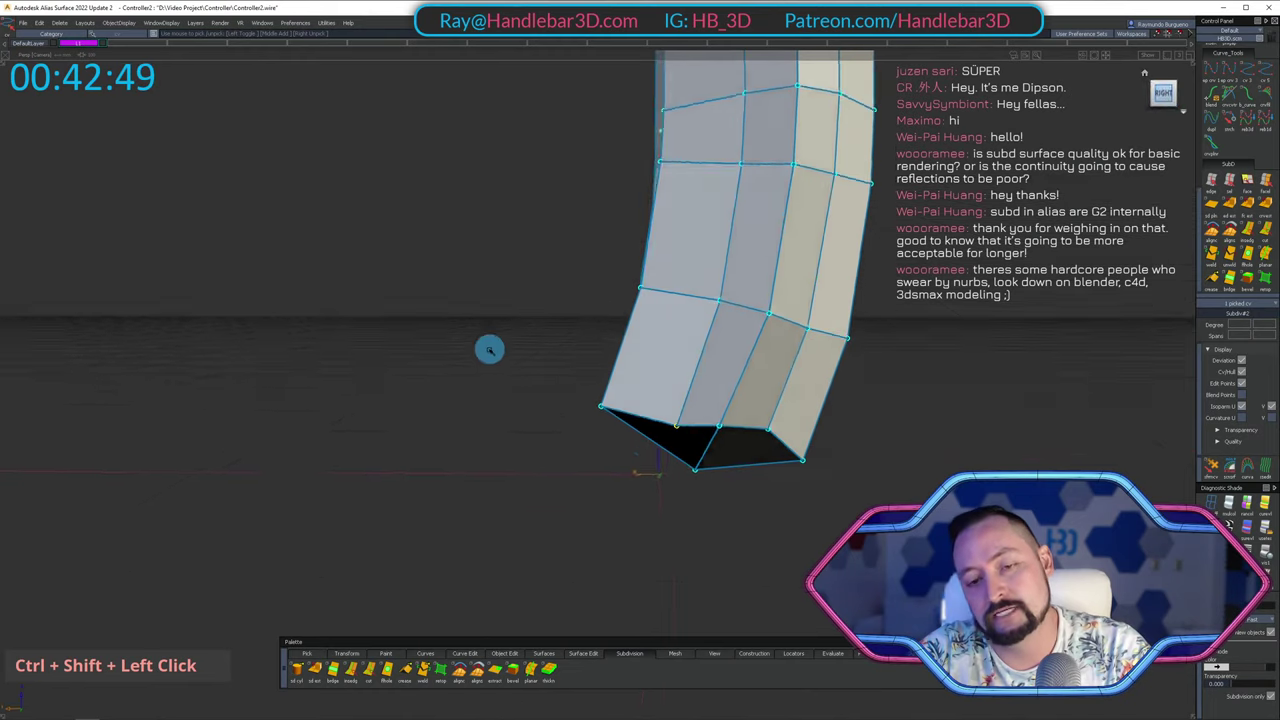
pyautogui.keyDown('ctrl'); pyautogui.keyDown('shift'); pyautogui.moveTo(489, 349); pyautogui.dragTo(492, 384, button='middle'); pyautogui.keyUp('shift'); pyautogui.keyUp('ctrl')
pyautogui.moveTo(498, 337); pyautogui.dragTo(614, 186)
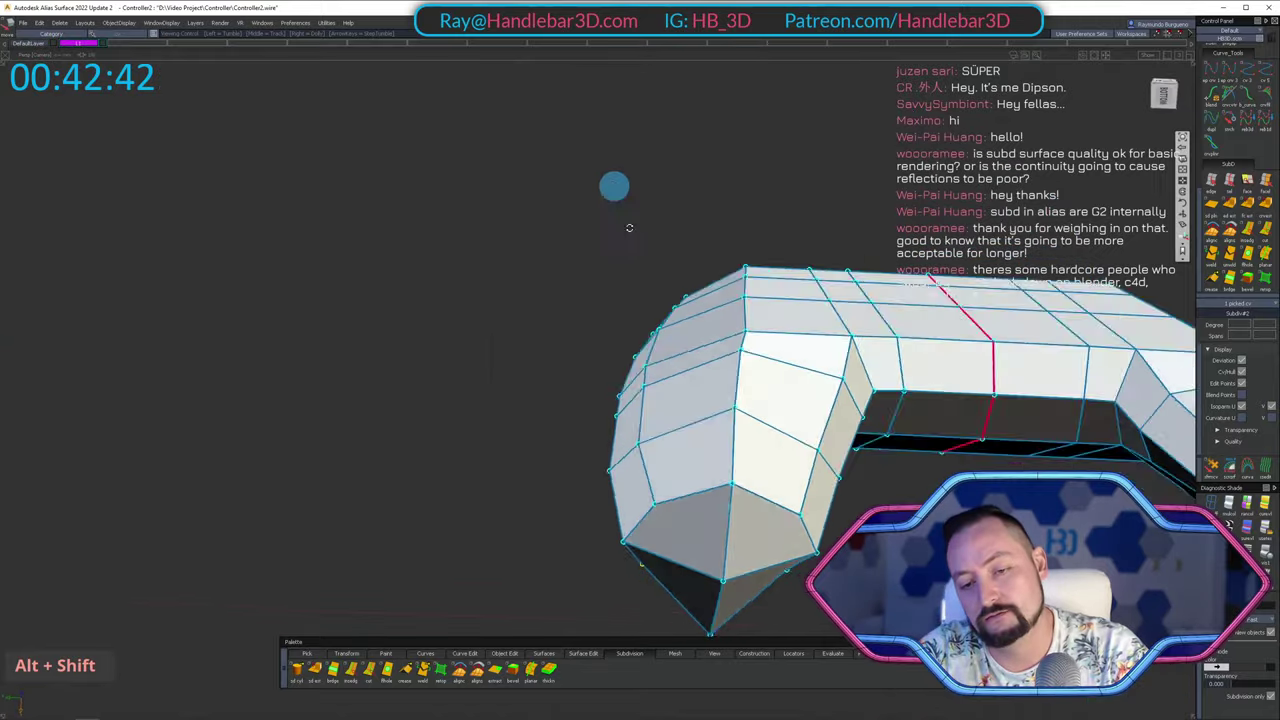
# Switch the body to its smooth subdivision display and examine the handles and upper edge from all around.
pyautogui.keyDown('alt'); pyautogui.keyDown('shift'); pyautogui.moveTo(614, 186); pyautogui.dragTo(686, 343, button='right'); pyautogui.keyUp('shift'); pyautogui.keyUp('alt')
pyautogui.keyDown('alt'); pyautogui.keyDown('shift'); pyautogui.moveTo(686, 343); pyautogui.dragTo(634, 380); pyautogui.keyUp('shift'); pyautogui.keyUp('alt')
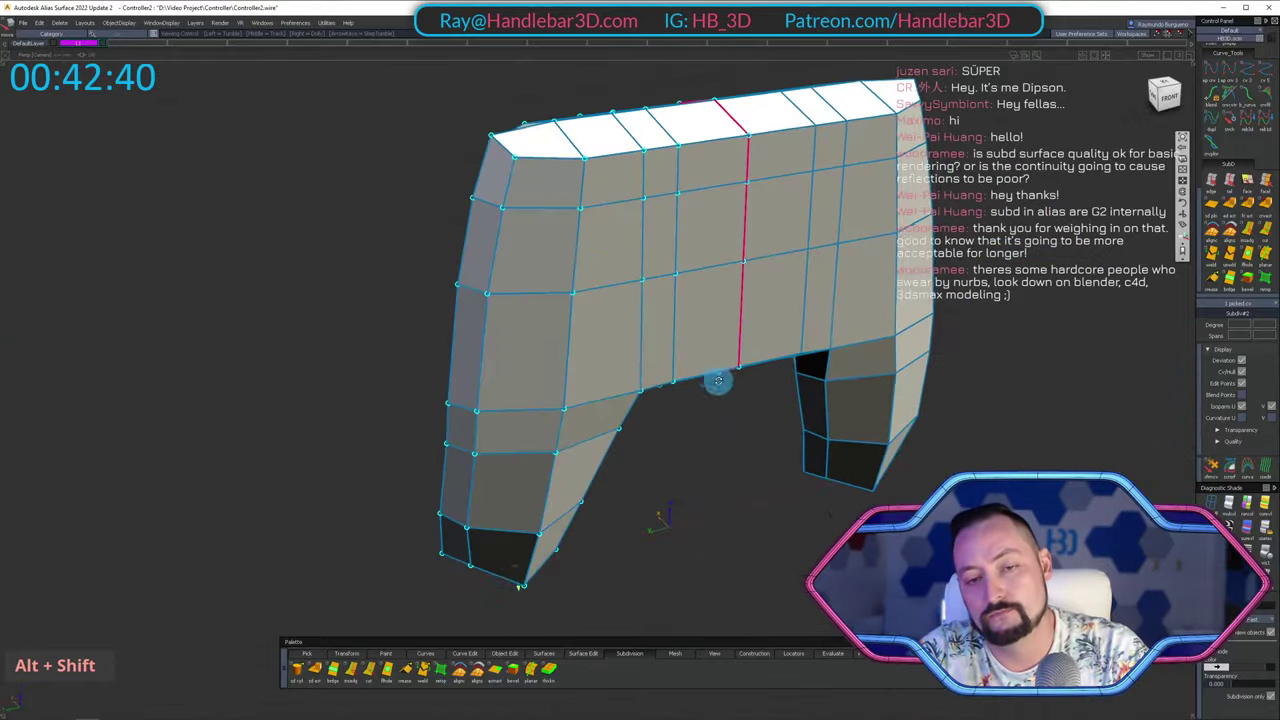
pyautogui.keyDown('alt'); pyautogui.keyDown('shift'); pyautogui.moveTo(634, 380); pyautogui.dragTo(763, 191, button='right'); pyautogui.keyUp('shift'); pyautogui.keyUp('alt')
pyautogui.press('h')
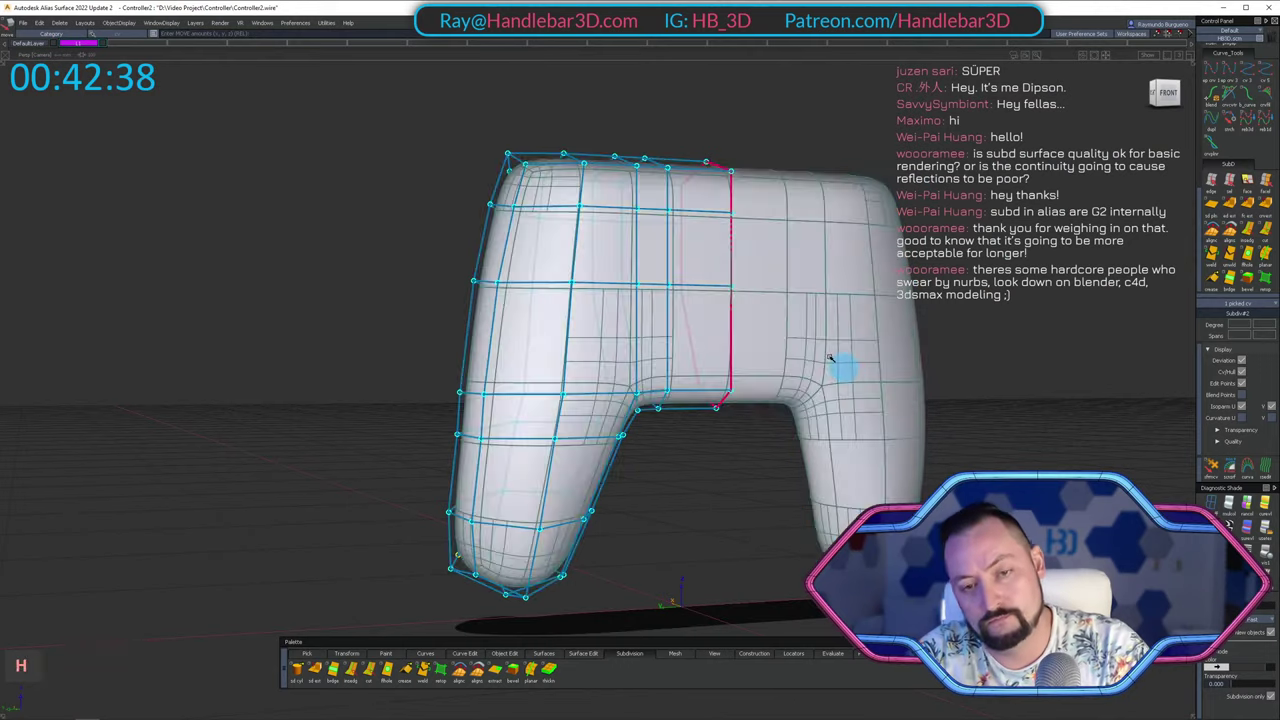
pyautogui.moveTo(843, 366)
pyautogui.keyDown('alt'); pyautogui.keyDown('shift'); pyautogui.mouseDown()
pyautogui.moveTo(888, 197)
pyautogui.moveTo(655, 325)
pyautogui.mouseUp(); pyautogui.keyUp('shift'); pyautogui.keyUp('alt')
pyautogui.keyDown('alt'); pyautogui.keyDown('shift'); pyautogui.moveTo(655, 325); pyautogui.dragTo(666, 309, button='middle'); pyautogui.keyUp('shift'); pyautogui.keyUp('alt')
pyautogui.moveTo(666, 309)
pyautogui.keyDown('alt'); pyautogui.keyDown('shift'); pyautogui.mouseDown()
pyautogui.moveTo(1056, 259)
pyautogui.moveTo(854, 366)
pyautogui.mouseUp(); pyautogui.keyUp('shift'); pyautogui.keyUp('alt')
pyautogui.moveTo(854, 366)
pyautogui.keyDown('ctrl'); pyautogui.keyDown('shift'); pyautogui.mouseDown(button='right')
pyautogui.moveTo(734, 220)
pyautogui.moveTo(677, 334)
pyautogui.mouseUp(button='right'); pyautogui.keyUp('shift'); pyautogui.keyUp('ctrl')
pyautogui.moveTo(677, 334)
pyautogui.keyDown('alt'); pyautogui.keyDown('shift'); pyautogui.mouseDown()
pyautogui.moveTo(777, 386)
pyautogui.moveTo(1260, 335)
pyautogui.moveTo(689, 280)
pyautogui.moveTo(644, 121)
pyautogui.mouseUp(); pyautogui.keyUp('shift'); pyautogui.keyUp('alt')
pyautogui.keyDown('alt'); pyautogui.keyDown('shift'); pyautogui.moveTo(644, 121); pyautogui.dragTo(823, 226, button='right'); pyautogui.keyUp('shift'); pyautogui.keyUp('alt')
pyautogui.keyDown('alt'); pyautogui.keyDown('shift'); pyautogui.moveTo(823, 226); pyautogui.dragTo(400, 300); pyautogui.keyUp('shift'); pyautogui.keyUp('alt')
pyautogui.keyDown('alt'); pyautogui.keyDown('shift'); pyautogui.moveTo(400, 300); pyautogui.dragTo(434, 280, button='middle'); pyautogui.keyUp('shift'); pyautogui.keyUp('alt')
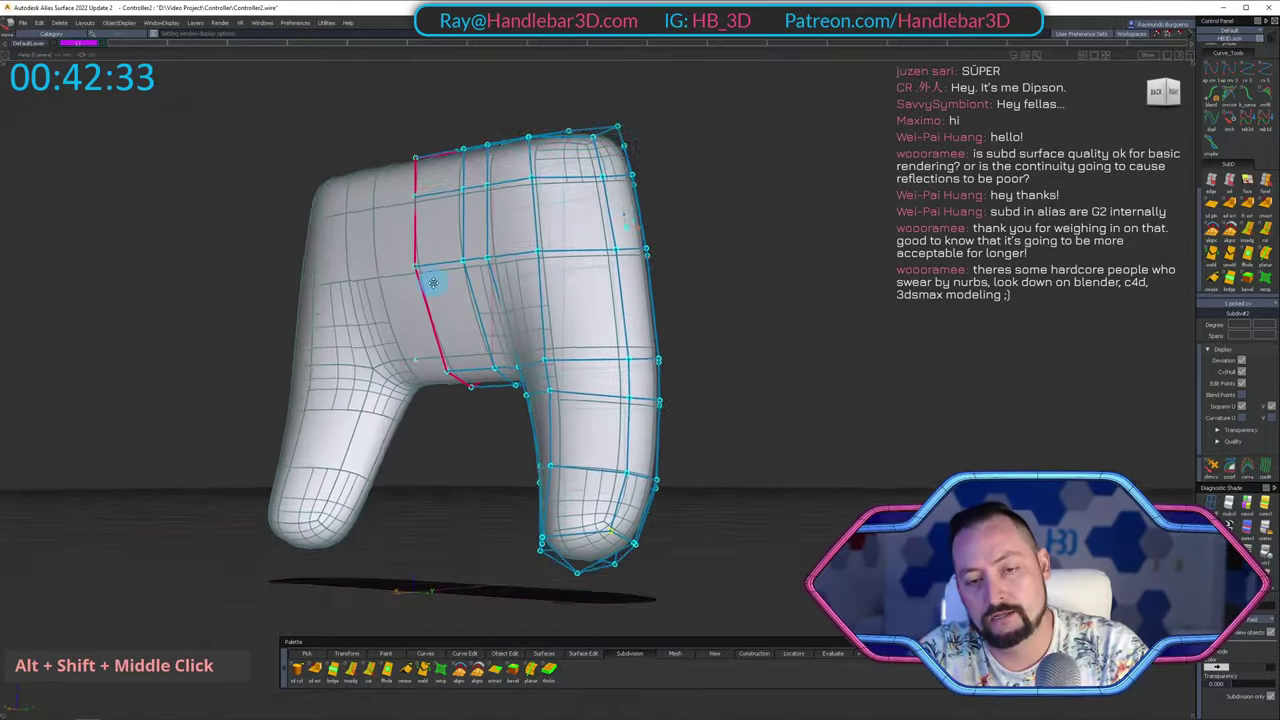
pyautogui.keyDown('alt'); pyautogui.keyDown('shift'); pyautogui.moveTo(434, 280); pyautogui.dragTo(770, 297); pyautogui.keyUp('shift'); pyautogui.keyUp('alt')
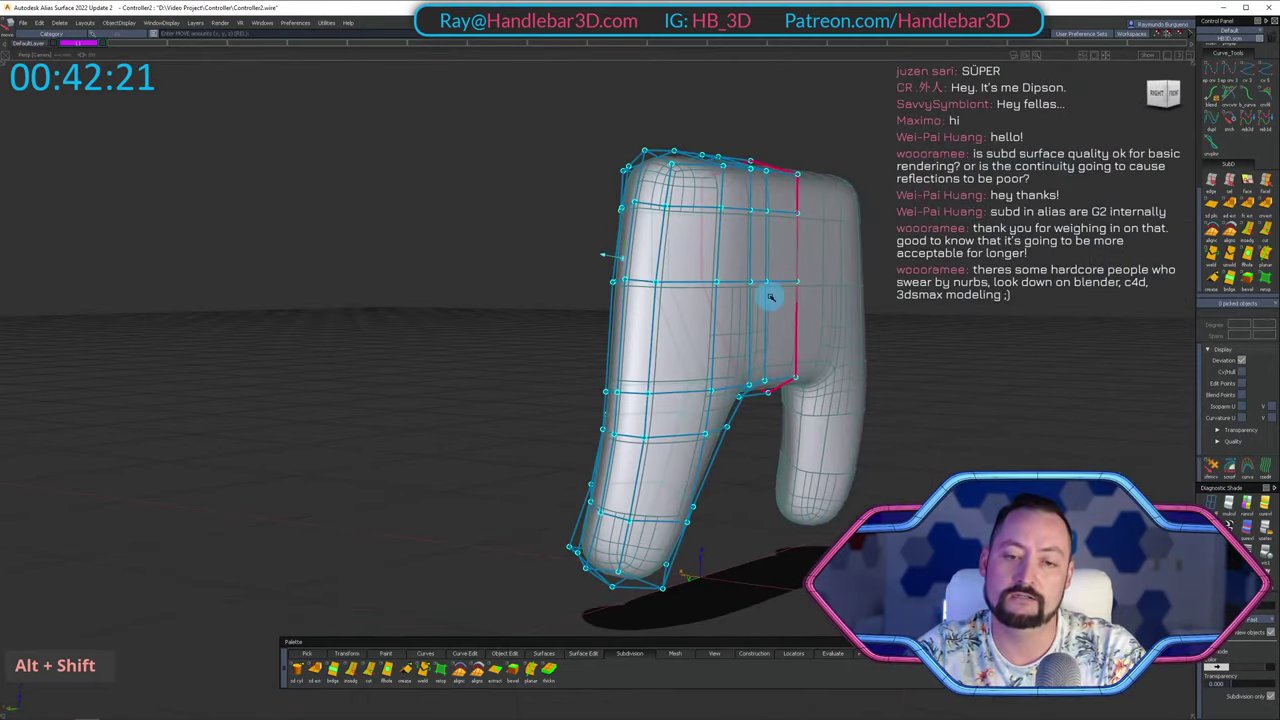
# Pick the back control vertex at the body's upper outer corner and lower it slightly in the back view.
pyautogui.keyDown('alt'); pyautogui.keyDown('shift'); pyautogui.moveTo(489, 134); pyautogui.dragTo(977, 168); pyautogui.keyUp('shift'); pyautogui.keyUp('alt')
pyautogui.click(1174, 94)
pyautogui.keyDown('alt'); pyautogui.keyDown('shift'); pyautogui.moveTo(557, 220); pyautogui.dragTo(808, 311, button='right'); pyautogui.keyUp('shift'); pyautogui.keyUp('alt')
pyautogui.keyDown('alt'); pyautogui.keyDown('shift'); pyautogui.moveTo(808, 311); pyautogui.dragTo(917, 484, button='middle'); pyautogui.keyUp('shift'); pyautogui.keyUp('alt')
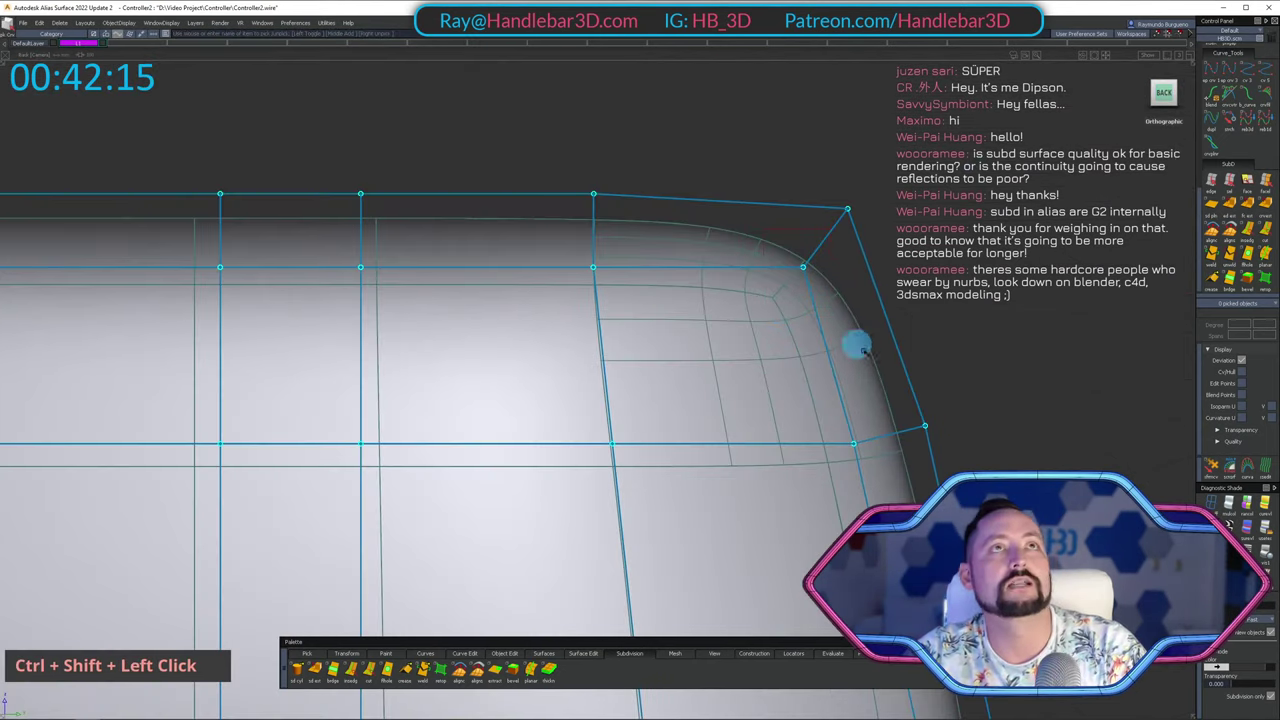
pyautogui.keyDown('ctrl'); pyautogui.keyDown('shift'); pyautogui.moveTo(876, 368); pyautogui.dragTo(907, 266, button='middle'); pyautogui.keyUp('shift'); pyautogui.keyUp('ctrl')
pyautogui.moveTo(907, 266); pyautogui.dragTo(926, 281, button='right')
pyautogui.keyDown('ctrl'); pyautogui.keyDown('shift'); pyautogui.moveTo(806, 262); pyautogui.dragTo(840, 284); pyautogui.keyUp('shift'); pyautogui.keyUp('ctrl')
pyautogui.moveTo(774, 238); pyautogui.dragTo(853, 330)
pyautogui.keyDown('ctrl'); pyautogui.keyDown('shift'); pyautogui.moveTo(904, 368); pyautogui.dragTo(935, 244, button='middle'); pyautogui.keyUp('shift'); pyautogui.keyUp('ctrl')
pyautogui.moveTo(949, 247); pyautogui.dragTo(952, 271, button='right')
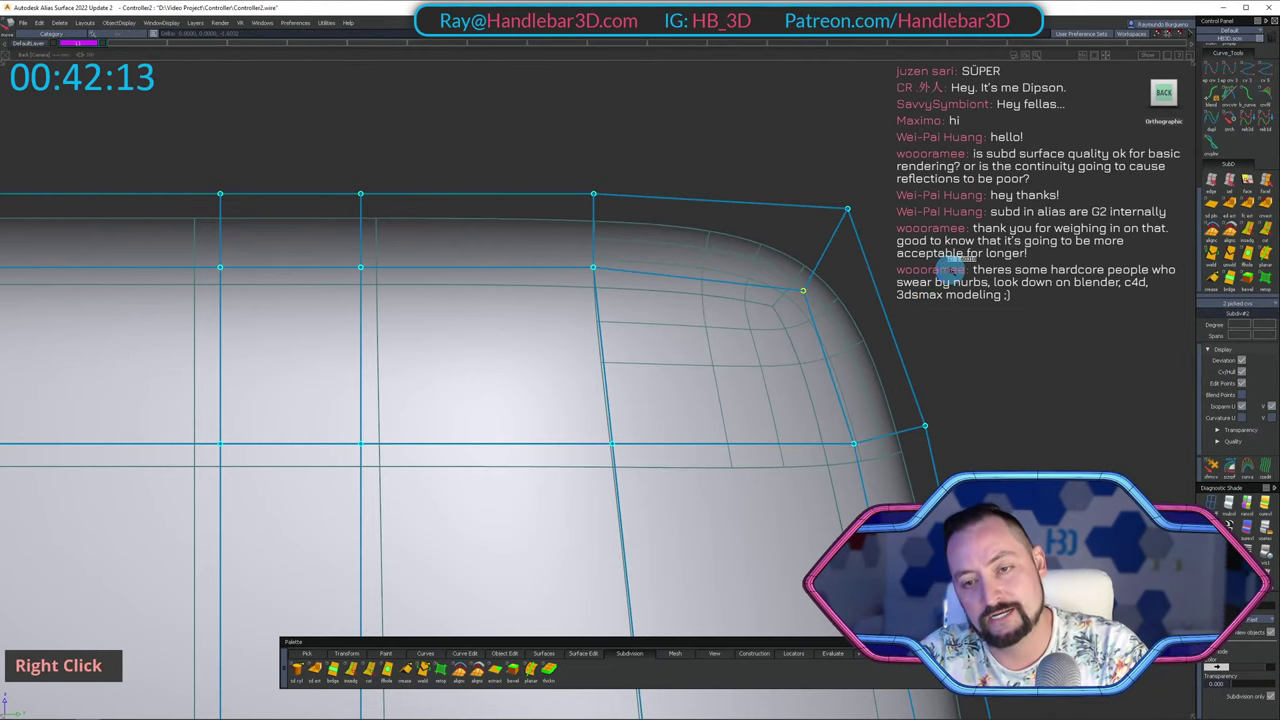
# Try lowering the control vertex just inboard of the upper outer corner, and bring it back level with its row.
pyautogui.keyDown('alt'); pyautogui.keyDown('shift'); pyautogui.moveTo(755, 400); pyautogui.dragTo(908, 383, button='middle'); pyautogui.keyUp('shift'); pyautogui.keyUp('alt')
pyautogui.keyDown('ctrl'); pyautogui.keyDown('shift'); pyautogui.moveTo(800, 402); pyautogui.dragTo(798, 335); pyautogui.keyUp('shift'); pyautogui.keyUp('ctrl')
pyautogui.keyDown('ctrl'); pyautogui.keyDown('shift'); pyautogui.moveTo(638, 233); pyautogui.dragTo(675, 239); pyautogui.keyUp('shift'); pyautogui.keyUp('ctrl')
pyautogui.keyDown('ctrl'); pyautogui.keyDown('shift'); pyautogui.moveTo(751, 318); pyautogui.dragTo(751, 311, button='middle'); pyautogui.keyUp('shift'); pyautogui.keyUp('ctrl')
pyautogui.moveTo(785, 315); pyautogui.dragTo(787, 330, button='right')
pyautogui.keyDown('alt'); pyautogui.keyDown('shift'); pyautogui.moveTo(790, 327); pyautogui.dragTo(754, 334, button='middle'); pyautogui.keyUp('shift'); pyautogui.keyUp('alt')
pyautogui.keyDown('alt'); pyautogui.keyDown('shift'); pyautogui.moveTo(754, 334); pyautogui.dragTo(557, 354, button='right'); pyautogui.keyUp('shift'); pyautogui.keyUp('alt')
pyautogui.keyDown('alt'); pyautogui.keyDown('shift'); pyautogui.moveTo(766, 432); pyautogui.dragTo(715, 349, button='middle'); pyautogui.keyUp('shift'); pyautogui.keyUp('alt')
pyautogui.keyDown('ctrl'); pyautogui.keyDown('shift'); pyautogui.doubleClick(666, 318); pyautogui.keyUp('shift'); pyautogui.keyUp('ctrl')
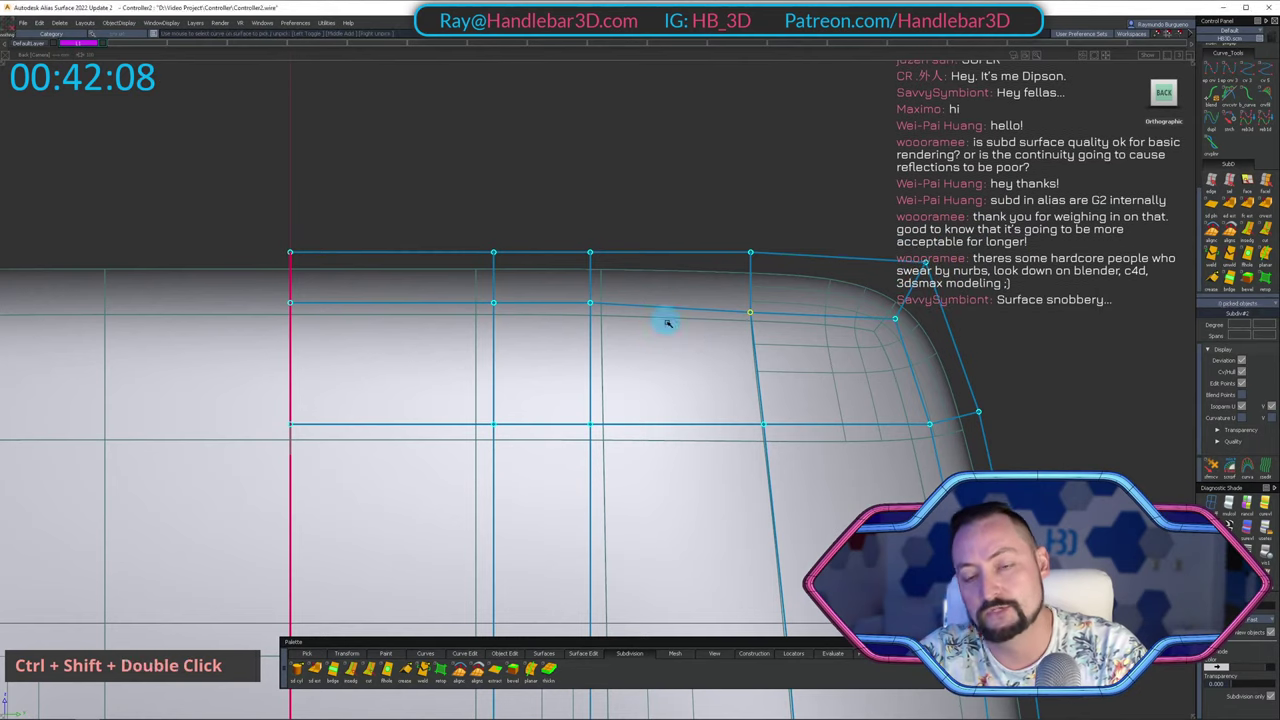
pyautogui.keyDown('ctrl'); pyautogui.keyDown('shift'); pyautogui.click(808, 371); pyautogui.keyUp('shift'); pyautogui.keyUp('ctrl')
pyautogui.rightClick(826, 322)
# Pick the uppermost control vertex rows across the body, lower them slightly in the back view and clear the pick.
pyautogui.keyDown('alt'); pyautogui.keyDown('shift'); pyautogui.moveTo(828, 360); pyautogui.dragTo(746, 231, button='right'); pyautogui.keyUp('shift'); pyautogui.keyUp('alt')
pyautogui.keyDown('ctrl'); pyautogui.keyDown('shift'); pyautogui.doubleClick(669, 214); pyautogui.keyUp('shift'); pyautogui.keyUp('ctrl')
pyautogui.keyDown('ctrl'); pyautogui.keyDown('shift'); pyautogui.click(1005, 300); pyautogui.keyUp('shift'); pyautogui.keyUp('ctrl')
pyautogui.rightClick(1005, 300)
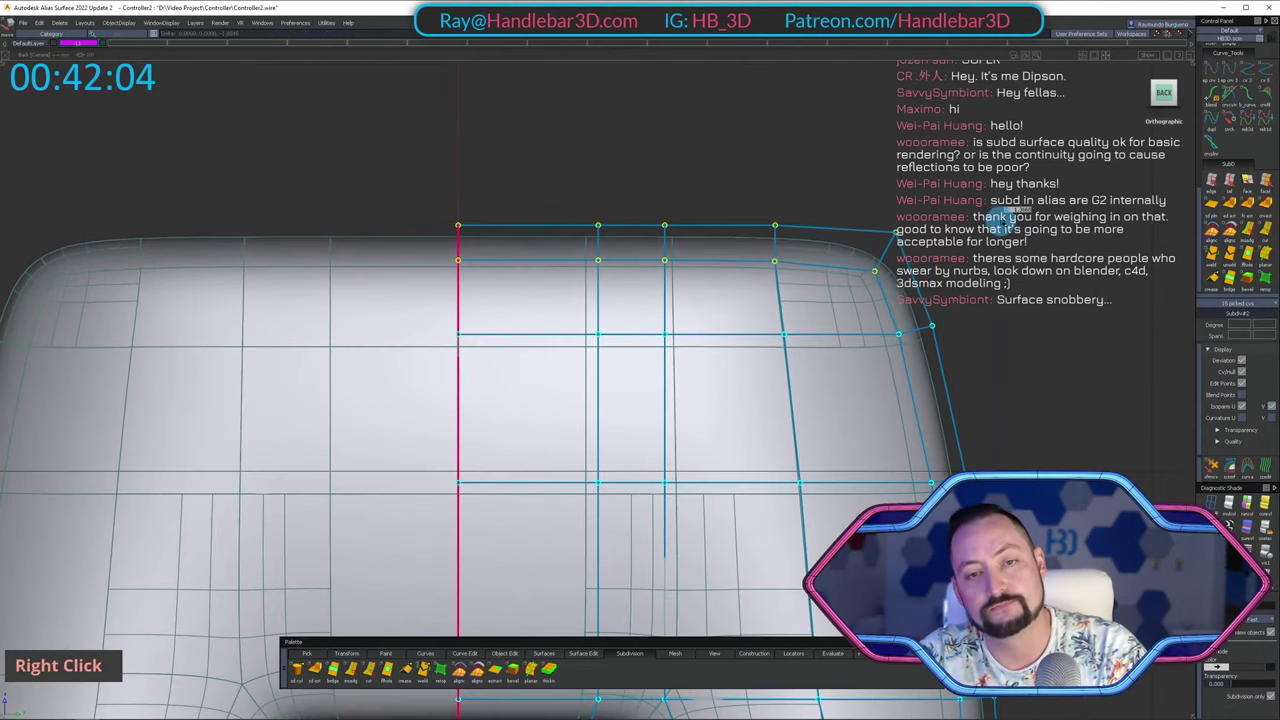
pyautogui.keyDown('ctrl'); pyautogui.keyDown('shift'); pyautogui.click(991, 340); pyautogui.keyUp('shift'); pyautogui.keyUp('ctrl')
pyautogui.keyDown('alt'); pyautogui.keyDown('shift'); pyautogui.moveTo(991, 340); pyautogui.dragTo(948, 407, button='middle'); pyautogui.keyUp('shift'); pyautogui.keyUp('alt')
pyautogui.keyDown('ctrl'); pyautogui.keyDown('shift'); pyautogui.moveTo(920, 390); pyautogui.dragTo(905, 272); pyautogui.keyUp('shift'); pyautogui.keyUp('ctrl')
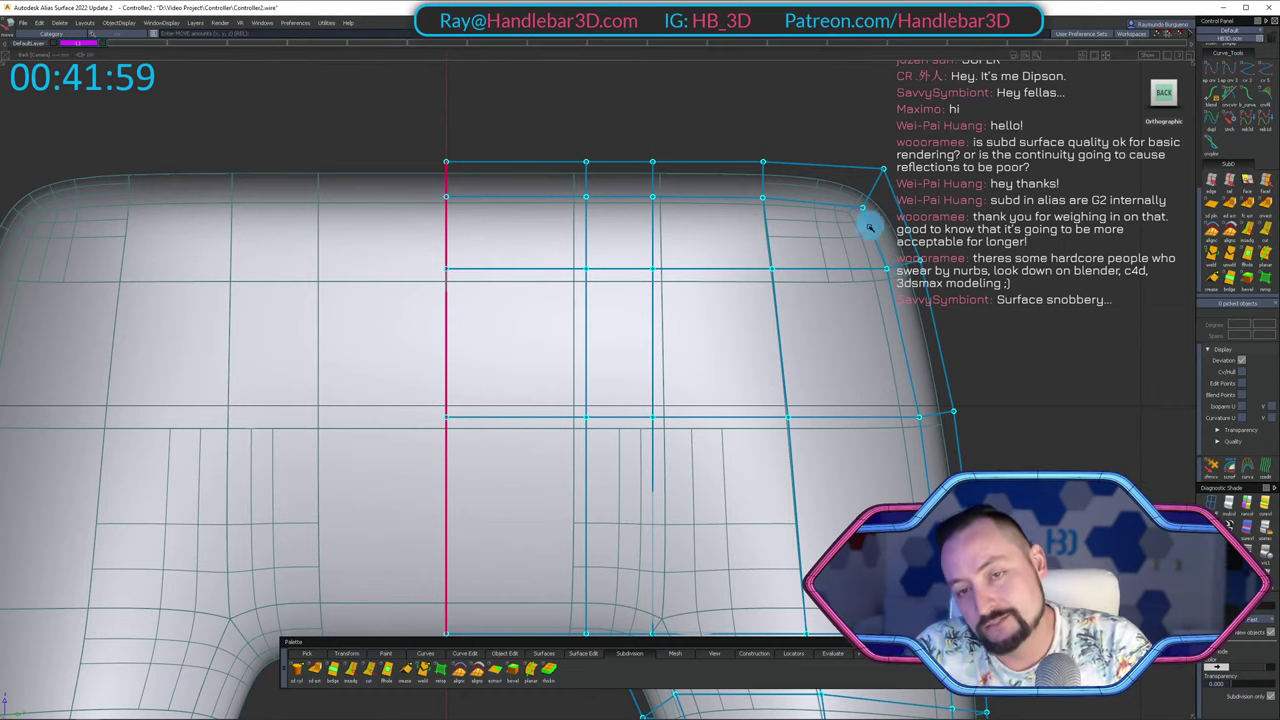
pyautogui.keyDown('ctrl'); pyautogui.keyDown('shift'); pyautogui.click(527, 212); pyautogui.keyUp('shift'); pyautogui.keyUp('ctrl')
pyautogui.hotkey('alt', 'shift')
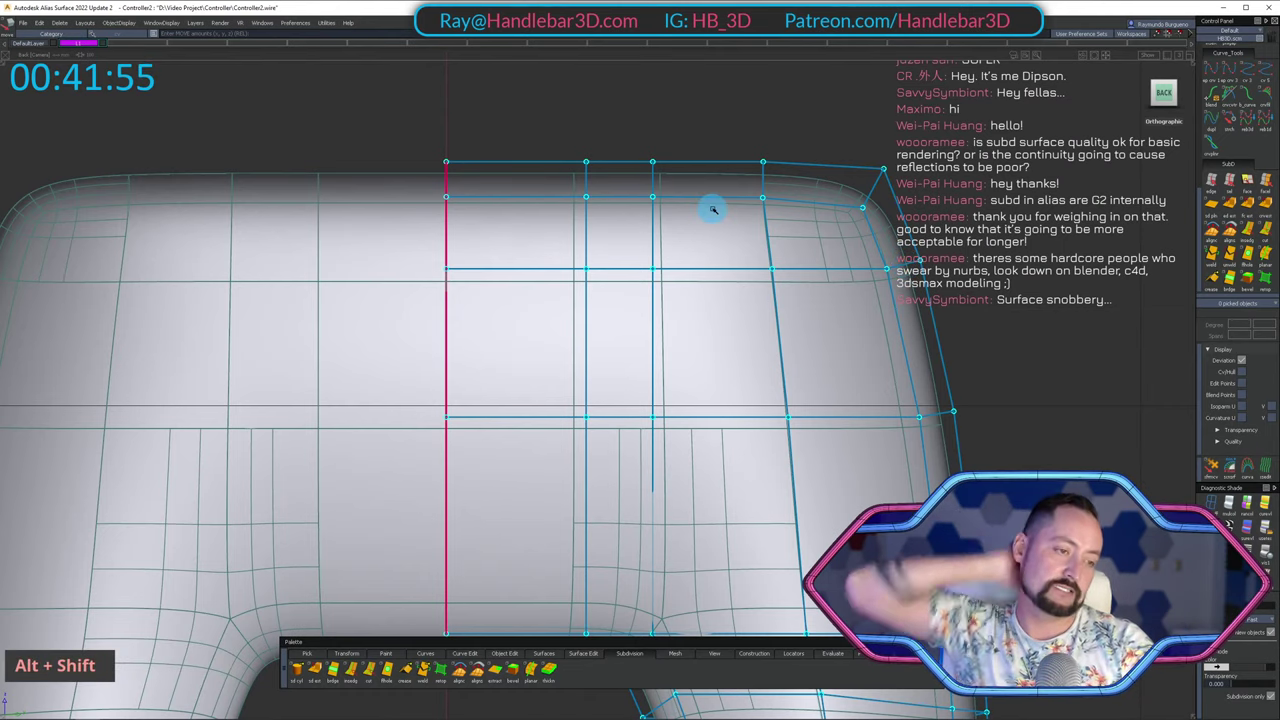
# Examine the rounded upper corner of the controller from the back, side and front.
pyautogui.keyDown('alt'); pyautogui.keyDown('shift'); pyautogui.moveTo(1046, 308); pyautogui.dragTo(630, 415); pyautogui.keyUp('shift'); pyautogui.keyUp('alt')
pyautogui.keyDown('alt'); pyautogui.keyDown('shift'); pyautogui.moveTo(876, 225); pyautogui.dragTo(749, 203); pyautogui.keyUp('shift'); pyautogui.keyUp('alt')
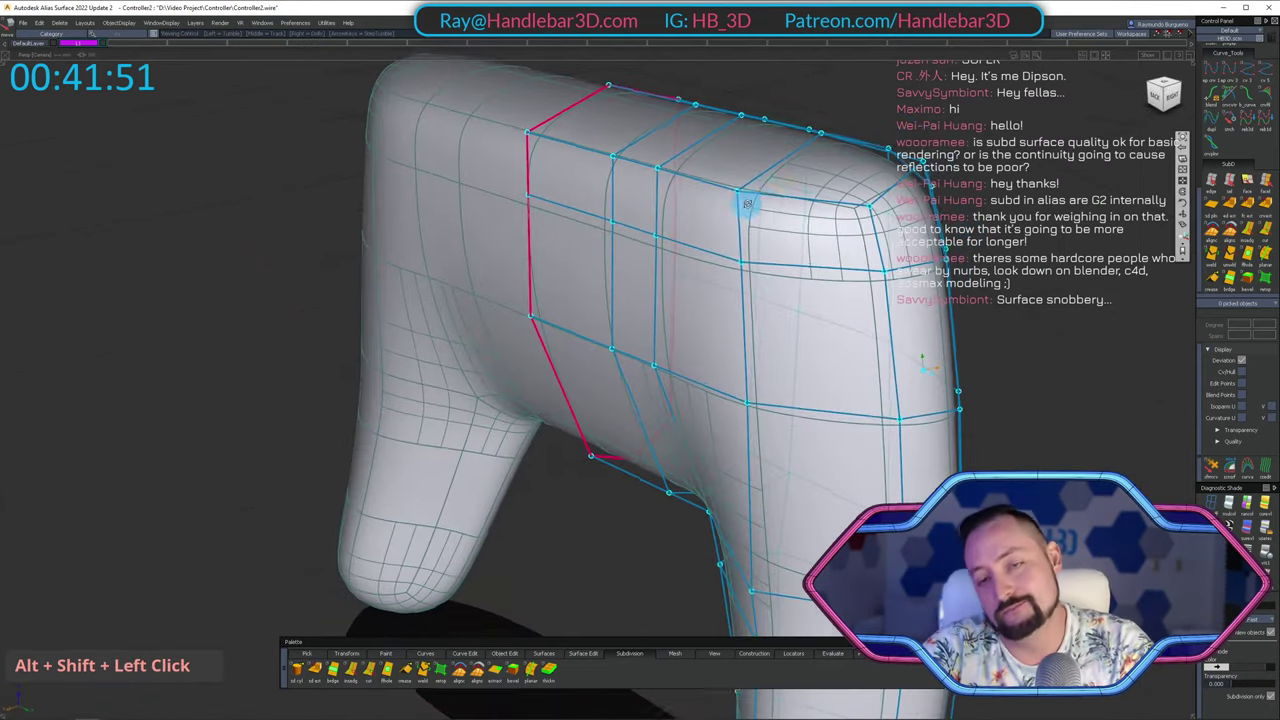
pyautogui.keyDown('alt'); pyautogui.keyDown('shift'); pyautogui.moveTo(749, 203); pyautogui.dragTo(820, 271, button='right'); pyautogui.keyUp('shift'); pyautogui.keyUp('alt')
pyautogui.keyDown('alt'); pyautogui.keyDown('shift'); pyautogui.moveTo(820, 271); pyautogui.dragTo(960, 195); pyautogui.keyUp('shift'); pyautogui.keyUp('alt')
pyautogui.keyDown('alt'); pyautogui.keyDown('shift'); pyautogui.click(1172, 95); pyautogui.keyUp('shift'); pyautogui.keyUp('alt')
pyautogui.keyDown('alt'); pyautogui.keyDown('shift'); pyautogui.moveTo(860, 216); pyautogui.dragTo(775, 209, button='right'); pyautogui.keyUp('shift'); pyautogui.keyUp('alt')
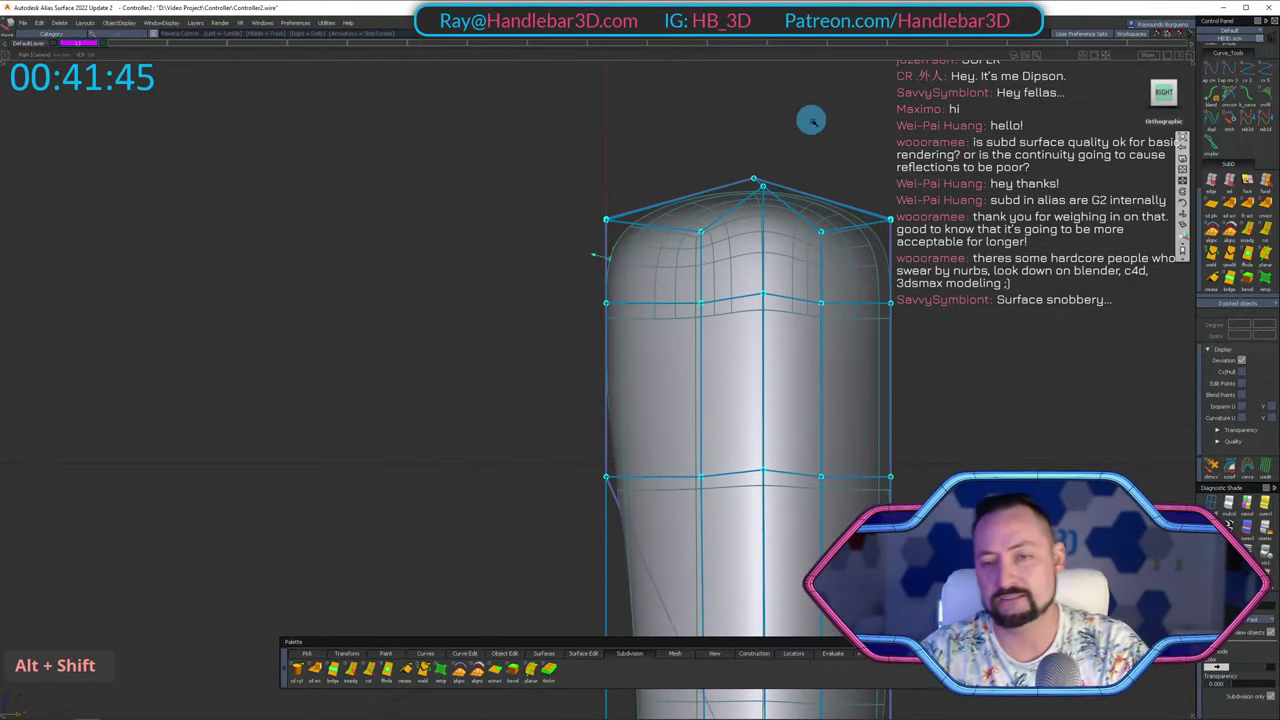
pyautogui.keyDown('alt'); pyautogui.keyDown('shift'); pyautogui.moveTo(640, 225); pyautogui.dragTo(321, 247); pyautogui.keyUp('shift'); pyautogui.keyUp('alt')
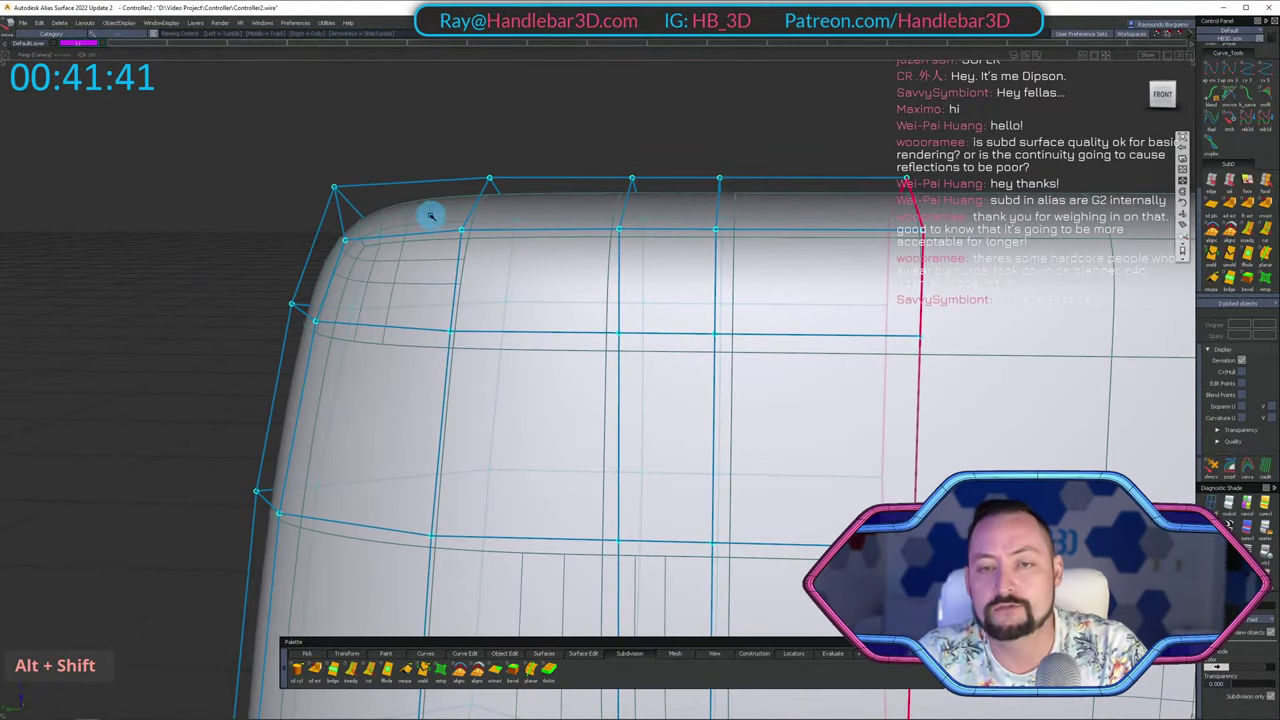
pyautogui.keyDown('alt'); pyautogui.keyDown('shift'); pyautogui.moveTo(429, 214); pyautogui.dragTo(591, 255, button='right'); pyautogui.keyUp('shift'); pyautogui.keyUp('alt')
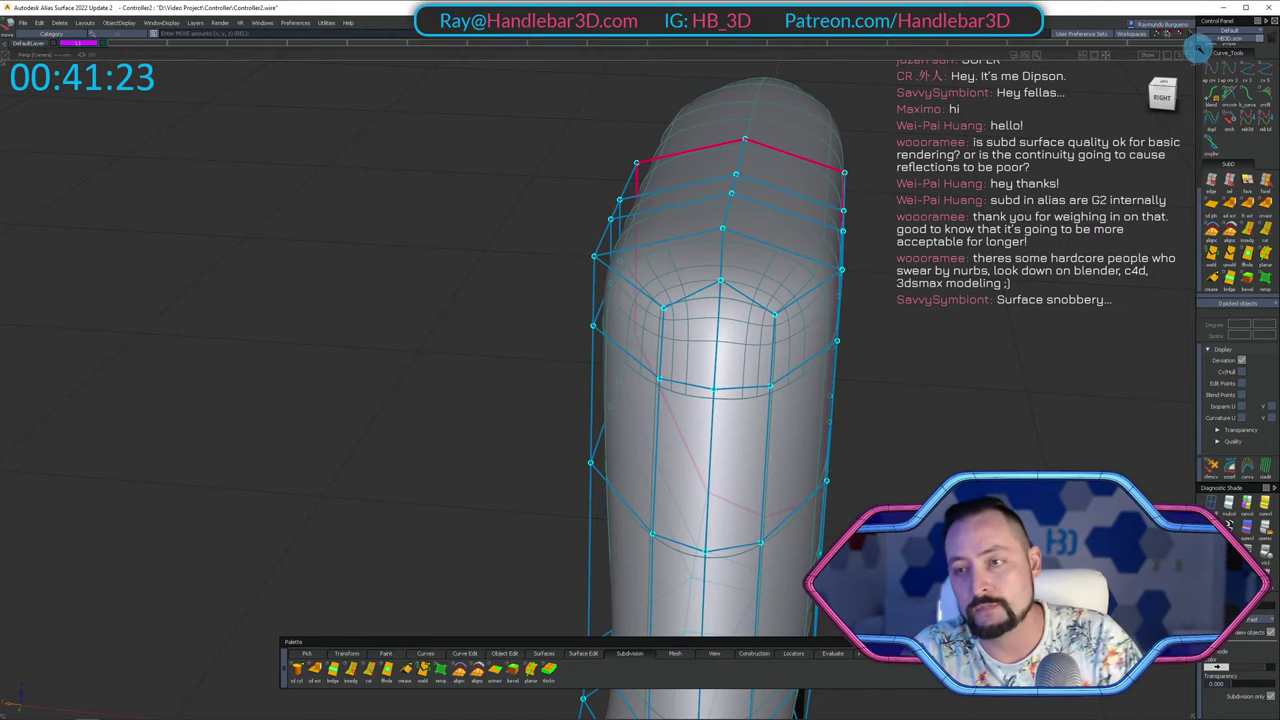
# Pick the middle-loop control vertex at the body's upper corner and adjust it slightly in the side view.
pyautogui.click(1160, 101)
pyautogui.keyDown('ctrl'); pyautogui.keyDown('shift'); pyautogui.moveTo(660, 204); pyautogui.dragTo(761, 214); pyautogui.keyUp('shift'); pyautogui.keyUp('ctrl')
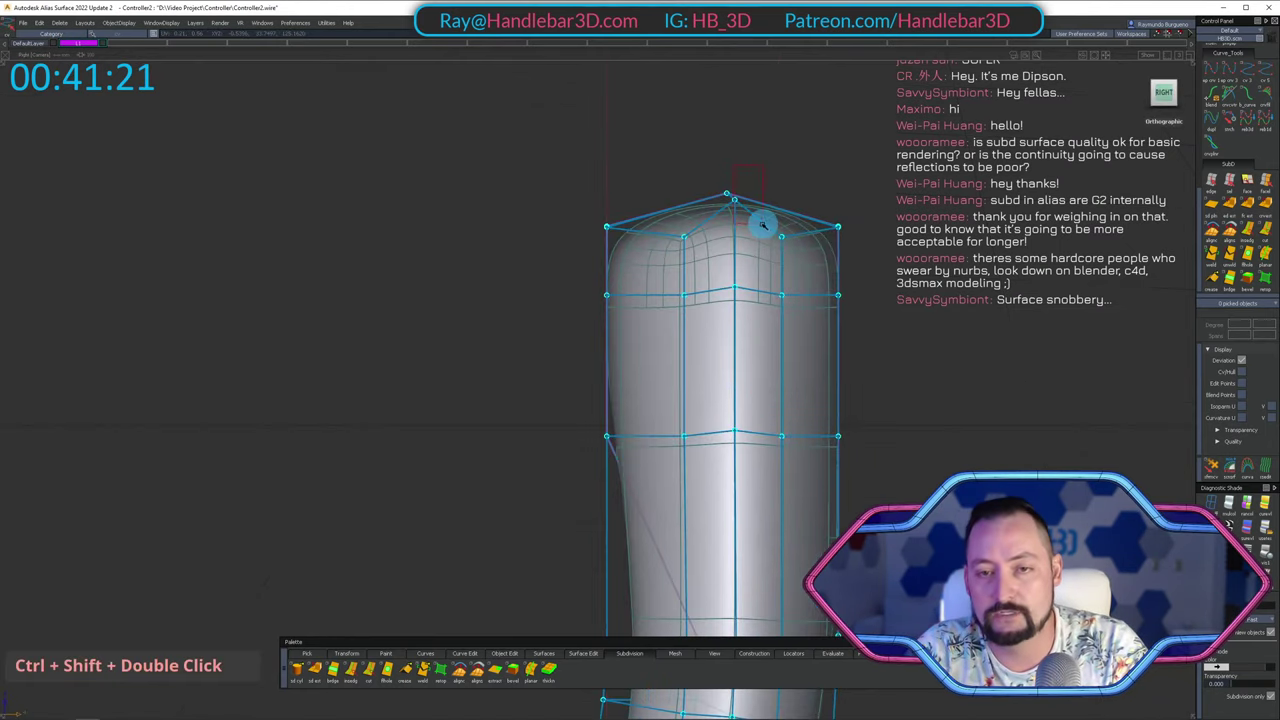
pyautogui.keyDown('ctrl'); pyautogui.keyDown('shift'); pyautogui.moveTo(801, 248); pyautogui.dragTo(802, 238, button='middle'); pyautogui.keyUp('shift'); pyautogui.keyUp('ctrl')
pyautogui.keyDown('ctrl'); pyautogui.rightClick(791, 254); pyautogui.keyUp('ctrl')
# Pick the faces capping the top of the controller body and delete them.
pyautogui.keyDown('ctrl'); pyautogui.keyDown('shift'); pyautogui.moveTo(811, 257); pyautogui.dragTo(951, 310); pyautogui.keyUp('shift'); pyautogui.keyUp('ctrl')
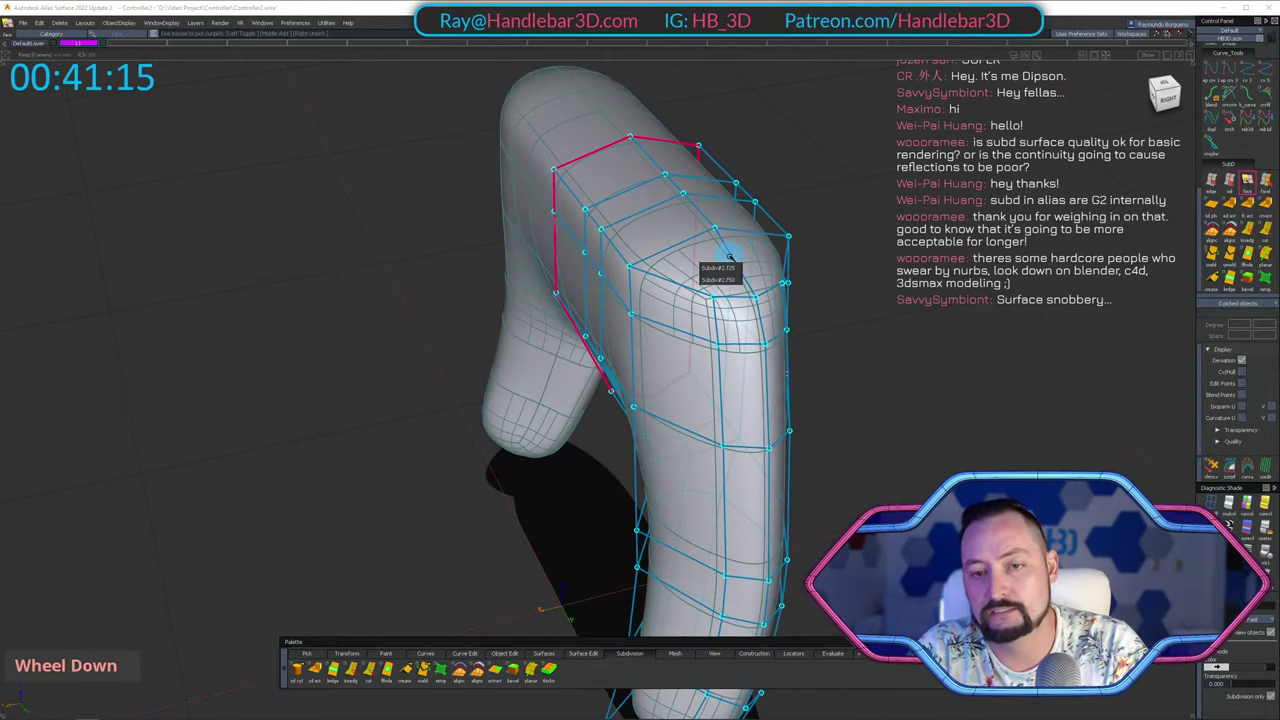
pyautogui.moveTo(734, 242)
pyautogui.keyDown('alt'); pyautogui.keyDown('shift'); pyautogui.mouseDown()
pyautogui.moveTo(674, 206)
pyautogui.moveTo(688, 222)
pyautogui.moveTo(674, 189)
pyautogui.moveTo(723, 198)
pyautogui.moveTo(711, 175)
pyautogui.moveTo(760, 180)
pyautogui.moveTo(749, 223)
pyautogui.mouseUp(); pyautogui.keyUp('shift'); pyautogui.keyUp('alt')
pyautogui.press('Delete')
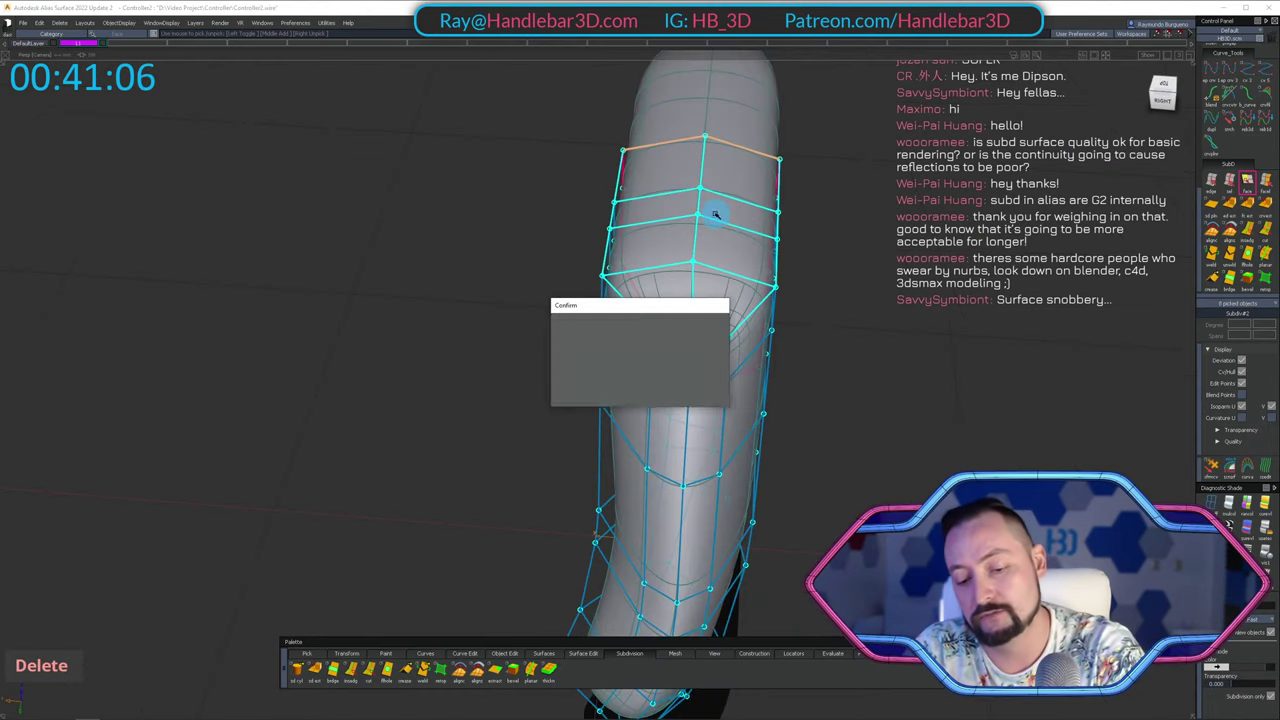
pyautogui.press('Return')
# Pick the front and back corner control vertices on the open top edge and adjust their height in the front view.
pyautogui.keyDown('alt'); pyautogui.keyDown('shift'); pyautogui.moveTo(775, 418); pyautogui.dragTo(640, 246); pyautogui.keyUp('shift'); pyautogui.keyUp('alt')
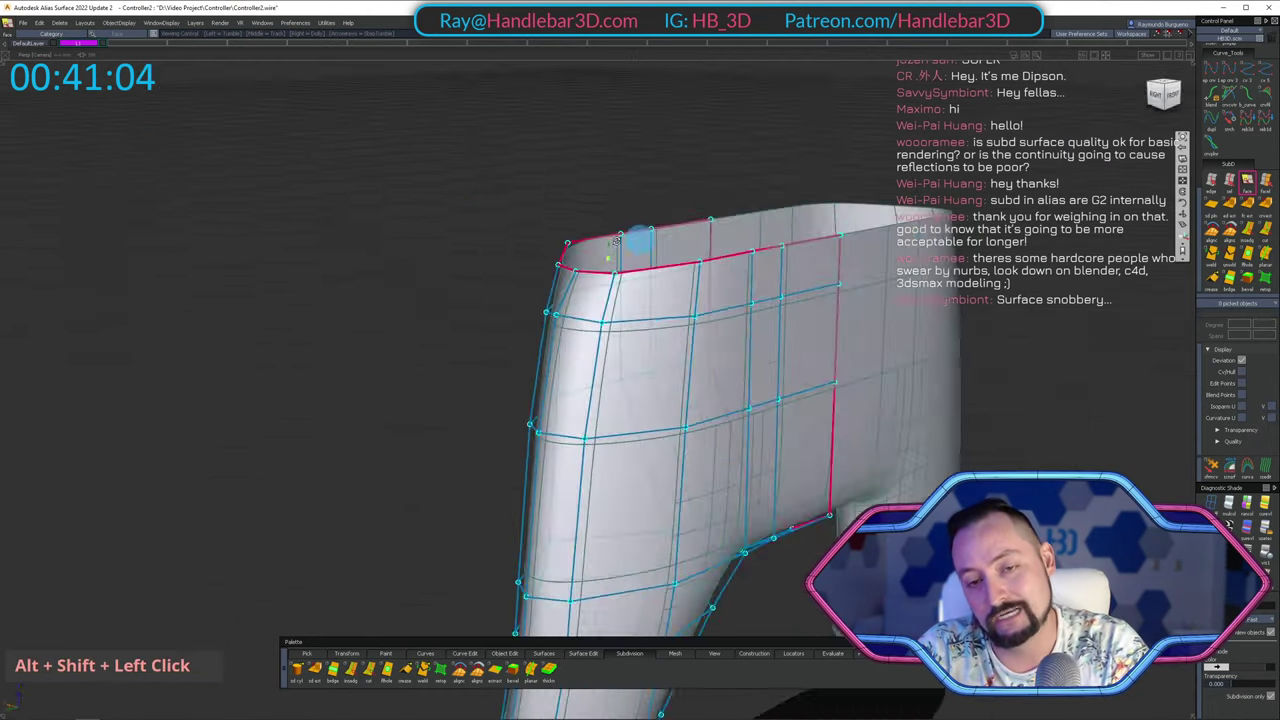
pyautogui.keyDown('alt'); pyautogui.keyDown('shift'); pyautogui.moveTo(640, 246); pyautogui.dragTo(803, 226, button='middle'); pyautogui.keyUp('shift'); pyautogui.keyUp('alt')
pyautogui.keyDown('alt'); pyautogui.keyDown('shift'); pyautogui.moveTo(803, 226); pyautogui.dragTo(1107, 113); pyautogui.keyUp('shift'); pyautogui.keyUp('alt')
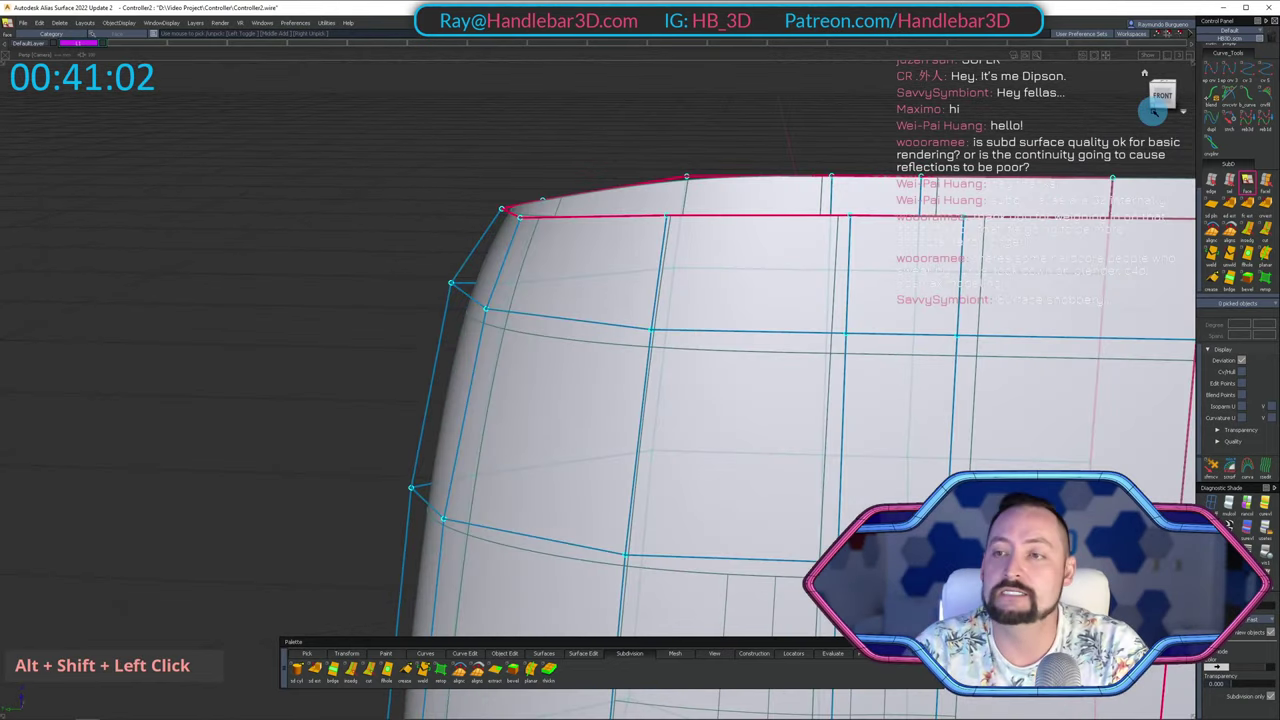
pyautogui.click(1155, 109)
pyautogui.click(1163, 94)
pyautogui.keyDown('ctrl'); pyautogui.keyDown('shift'); pyautogui.moveTo(369, 280); pyautogui.dragTo(598, 271); pyautogui.keyUp('shift'); pyautogui.keyUp('ctrl')
pyautogui.keyDown('shift'); pyautogui.moveTo(460, 211); pyautogui.dragTo(620, 257); pyautogui.keyUp('shift')
pyautogui.keyDown('alt'); pyautogui.keyDown('shift'); pyautogui.moveTo(650, 305); pyautogui.dragTo(559, 253, button='middle'); pyautogui.keyUp('shift'); pyautogui.keyUp('alt')
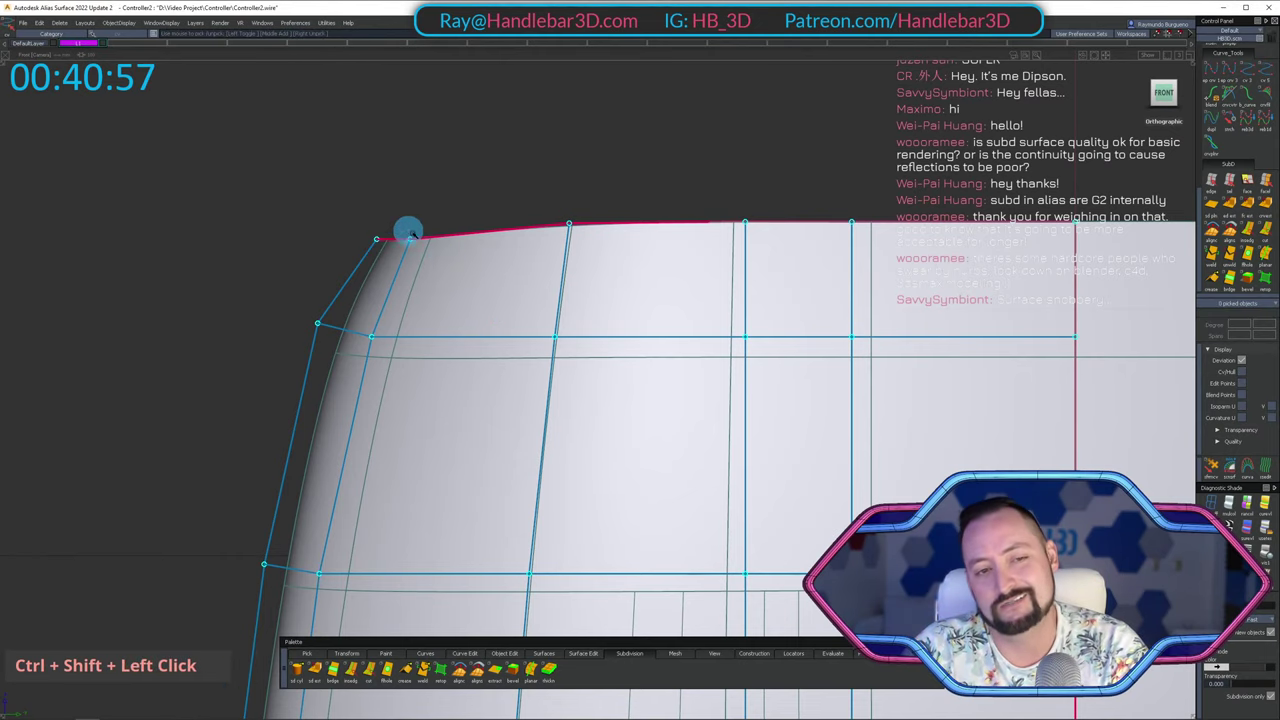
pyautogui.moveTo(457, 187); pyautogui.dragTo(470, 168, button='right')
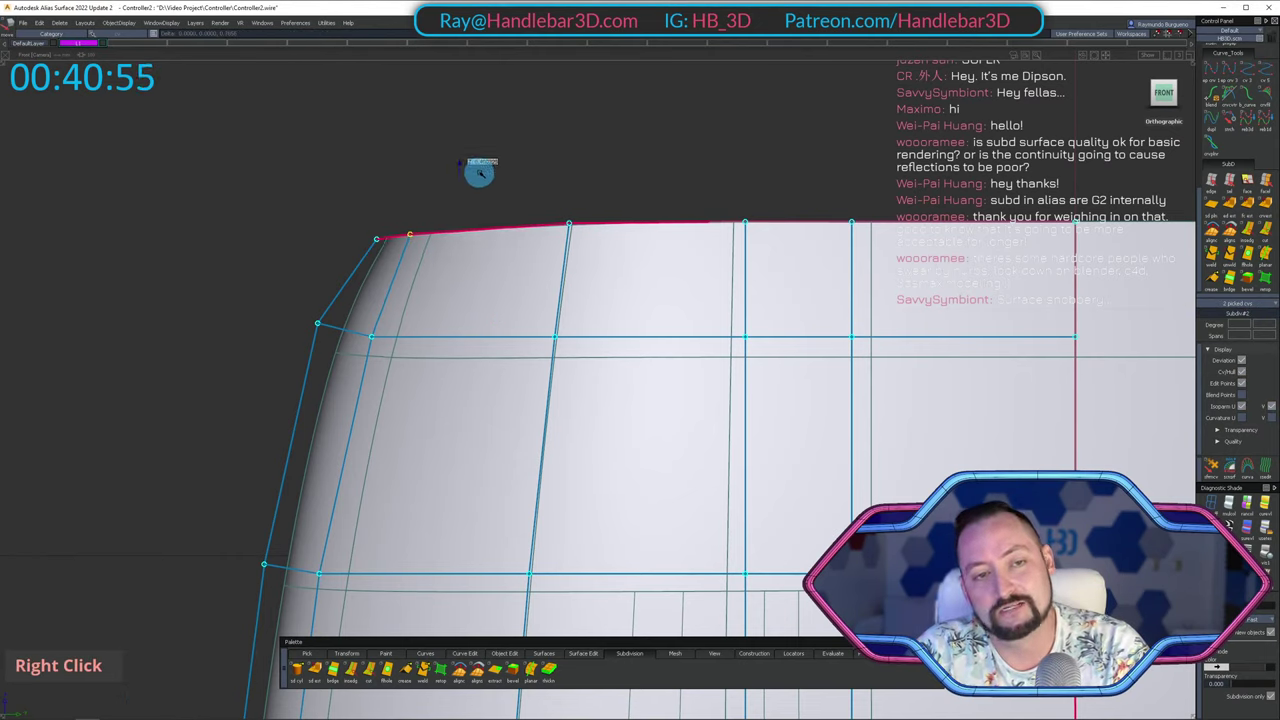
# Lower the outermost middle-loop control vertex in the first row below the open top edge, level with its row.
pyautogui.keyDown('ctrl'); pyautogui.keyDown('shift'); pyautogui.moveTo(393, 217); pyautogui.dragTo(342, 204); pyautogui.keyUp('shift'); pyautogui.keyUp('ctrl')
pyautogui.keyDown('ctrl'); pyautogui.keyDown('shift'); pyautogui.moveTo(389, 234); pyautogui.dragTo(295, 222); pyautogui.keyUp('shift'); pyautogui.keyUp('ctrl')
pyautogui.keyDown('alt'); pyautogui.keyDown('shift'); pyautogui.moveTo(395, 378); pyautogui.dragTo(425, 286, button='middle'); pyautogui.keyUp('shift'); pyautogui.keyUp('alt')
pyautogui.keyDown('ctrl'); pyautogui.keyDown('shift'); pyautogui.moveTo(410, 301); pyautogui.dragTo(394, 247); pyautogui.keyUp('shift'); pyautogui.keyUp('ctrl')
pyautogui.keyDown('ctrl'); pyautogui.keyDown('shift'); pyautogui.moveTo(386, 230); pyautogui.dragTo(301, 207); pyautogui.keyUp('shift'); pyautogui.keyUp('ctrl')
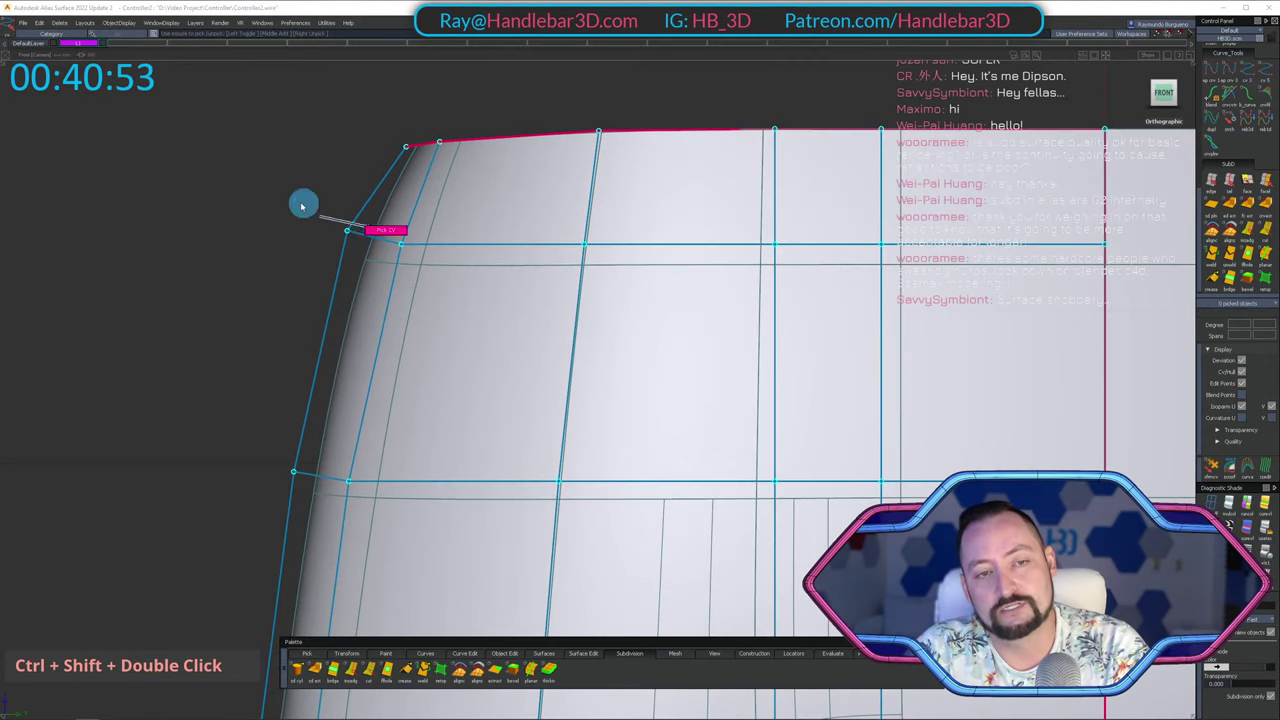
pyautogui.keyDown('ctrl'); pyautogui.rightClick(403, 247); pyautogui.keyUp('ctrl')
# Move the outermost control vertex of the first row below the open edge horizontally toward the controller's centre.
pyautogui.keyDown('ctrl'); pyautogui.keyDown('shift'); pyautogui.moveTo(197, 223); pyautogui.dragTo(405, 240); pyautogui.keyUp('shift'); pyautogui.keyUp('ctrl')
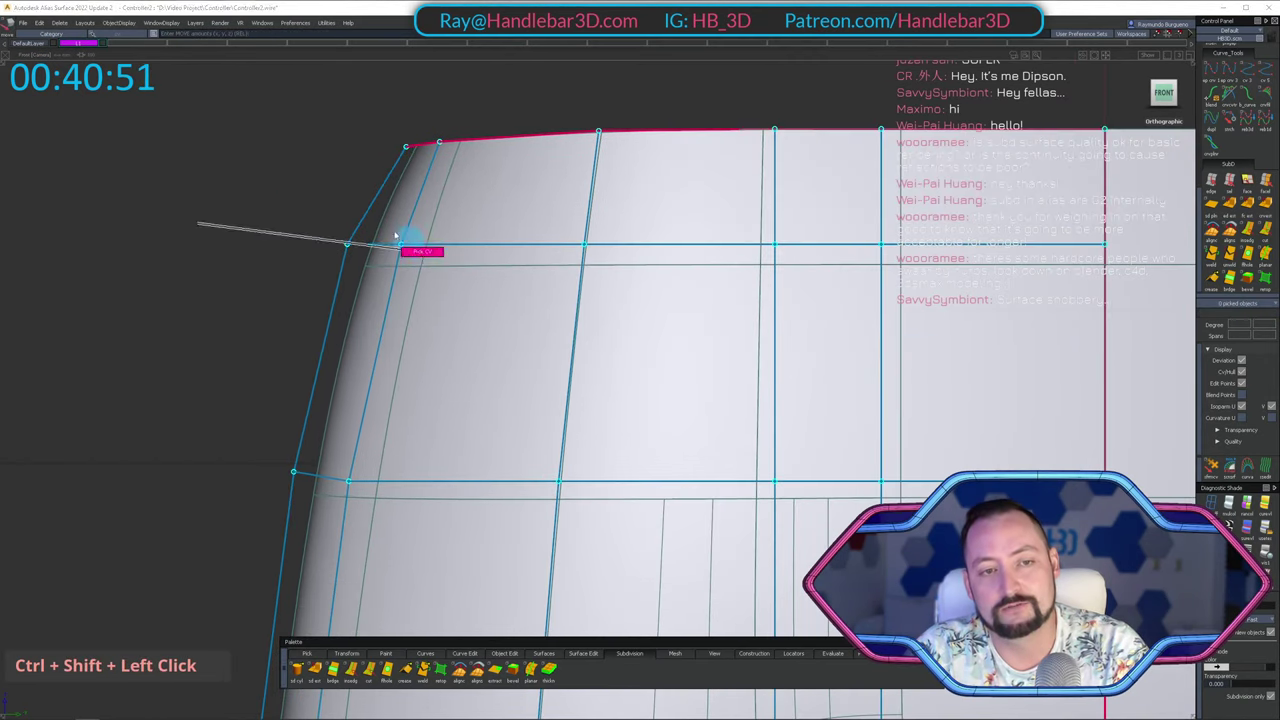
pyautogui.keyDown('ctrl'); pyautogui.keyDown('shift'); pyautogui.moveTo(340, 286); pyautogui.dragTo(302, 171, button='middle'); pyautogui.keyUp('shift'); pyautogui.keyUp('ctrl')
pyautogui.keyDown('ctrl'); pyautogui.keyDown('shift'); pyautogui.moveTo(258, 222); pyautogui.dragTo(365, 225); pyautogui.keyUp('shift'); pyautogui.keyUp('ctrl')
pyautogui.keyDown('ctrl'); pyautogui.keyDown('shift'); pyautogui.moveTo(306, 231); pyautogui.dragTo(312, 168, button='middle'); pyautogui.keyUp('shift'); pyautogui.keyUp('ctrl')
pyautogui.moveTo(312, 168); pyautogui.dragTo(349, 147, button='middle')
pyautogui.keyDown('ctrl'); pyautogui.keyDown('shift'); pyautogui.moveTo(343, 252); pyautogui.dragTo(478, 191); pyautogui.keyUp('shift'); pyautogui.keyUp('ctrl')
pyautogui.keyDown('alt'); pyautogui.keyDown('shift'); pyautogui.moveTo(478, 191); pyautogui.dragTo(309, 267, button='middle'); pyautogui.keyUp('shift'); pyautogui.keyUp('alt')
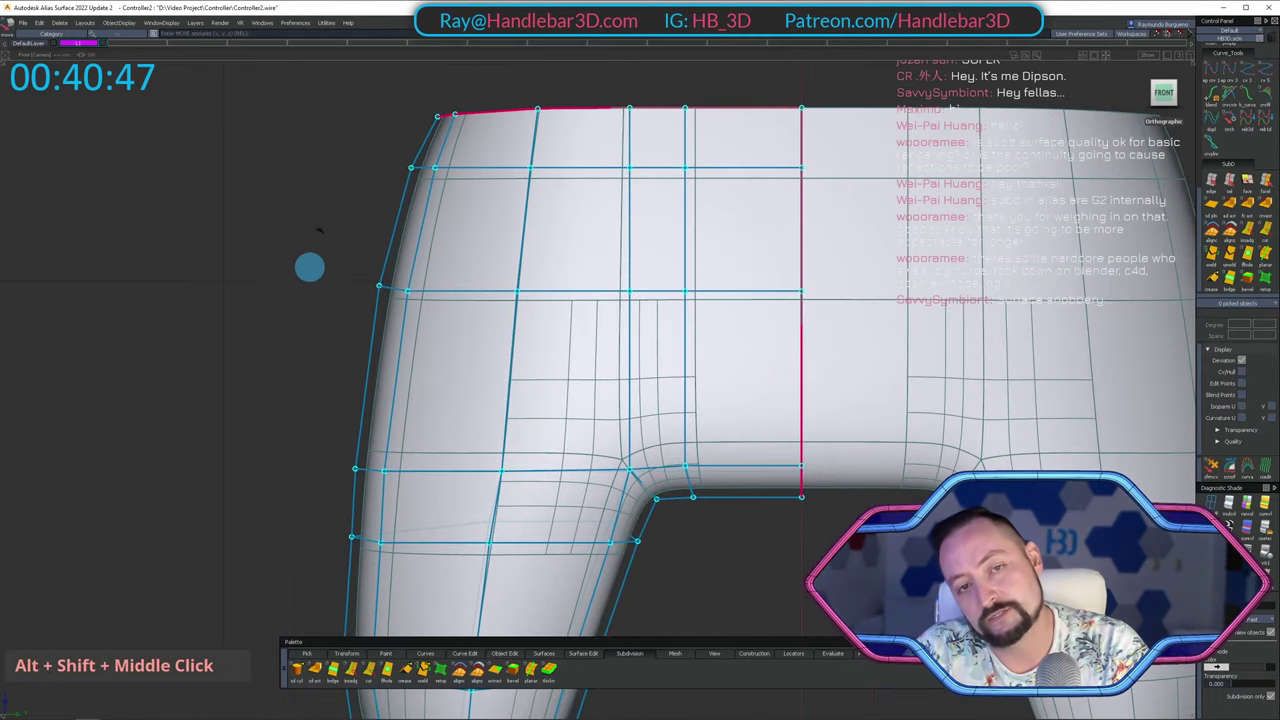
# Pick the entire control vertex row just below the open top edge and lower it in the front view.
pyautogui.moveTo(385, 138); pyautogui.dragTo(931, 233)
pyautogui.keyDown('ctrl'); pyautogui.keyDown('shift'); pyautogui.moveTo(287, 222); pyautogui.dragTo(322, 126, button='middle'); pyautogui.keyUp('shift'); pyautogui.keyUp('ctrl')
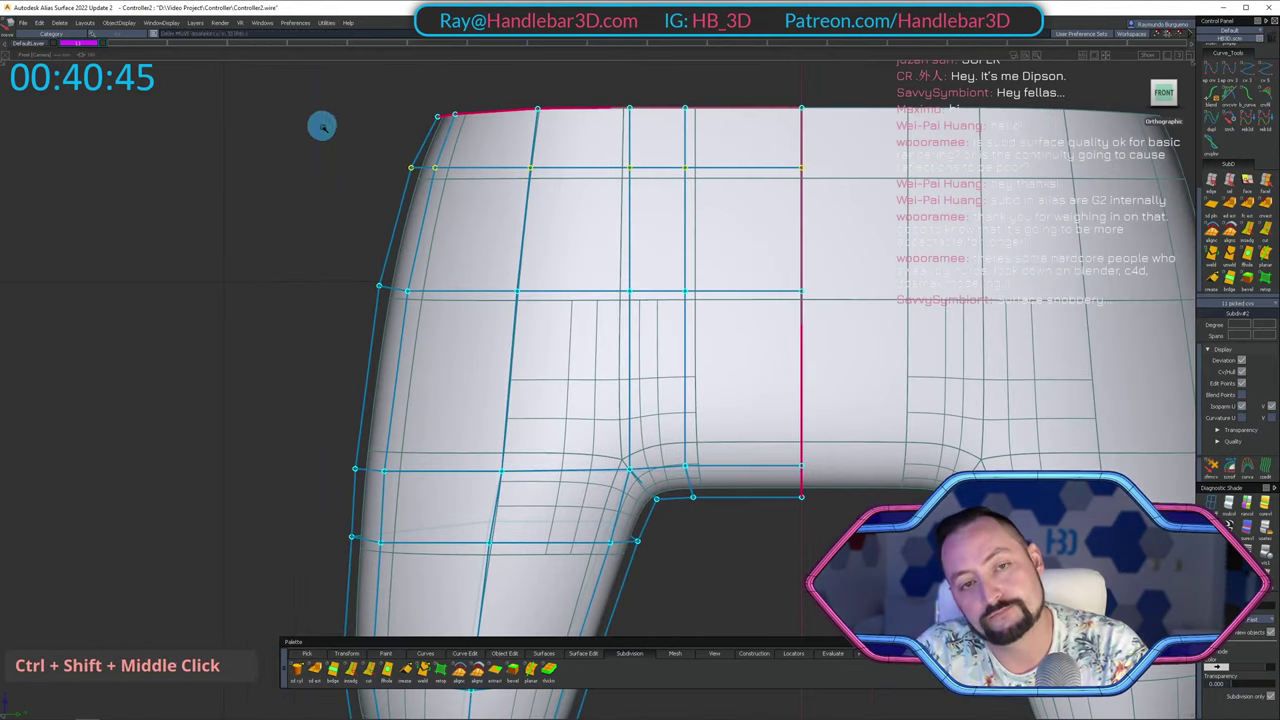
pyautogui.moveTo(322, 126); pyautogui.dragTo(330, 142, button='right')
# Pick only the outer control vertices of the lowered row and move them slightly outward horizontally.
pyautogui.keyDown('ctrl'); pyautogui.keyDown('shift'); pyautogui.doubleClick(436, 175); pyautogui.keyUp('shift'); pyautogui.keyUp('ctrl')
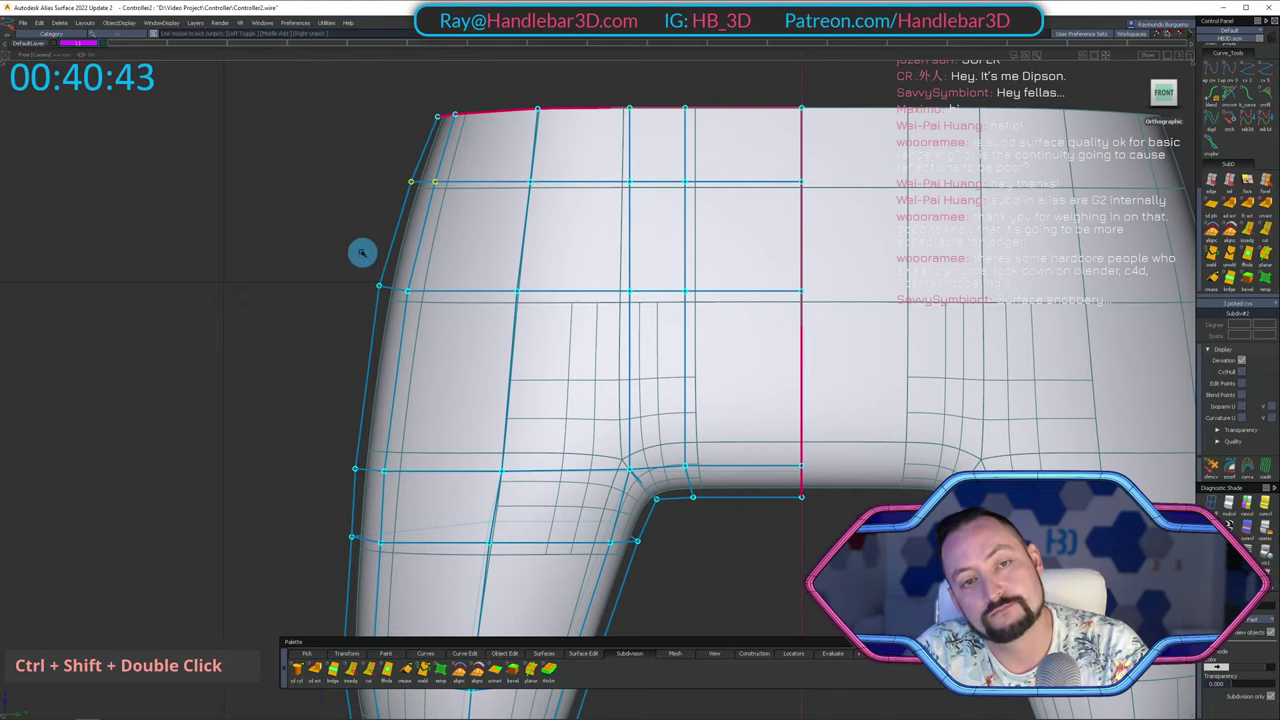
pyautogui.keyDown('ctrl'); pyautogui.keyDown('shift'); pyautogui.moveTo(362, 252); pyautogui.dragTo(341, 157, button='middle'); pyautogui.keyUp('shift'); pyautogui.keyUp('ctrl')
pyautogui.keyDown('ctrl'); pyautogui.keyDown('shift'); pyautogui.moveTo(341, 205); pyautogui.dragTo(429, 223, button='middle'); pyautogui.keyUp('shift'); pyautogui.keyUp('ctrl')
pyautogui.middleClick(337, 166)
# Clear the pick and examine the open top edge and the body's side curvature from several directions.
pyautogui.keyDown('alt'); pyautogui.keyDown('shift'); pyautogui.moveTo(429, 223); pyautogui.dragTo(453, 211, button='right'); pyautogui.keyUp('shift'); pyautogui.keyUp('alt')
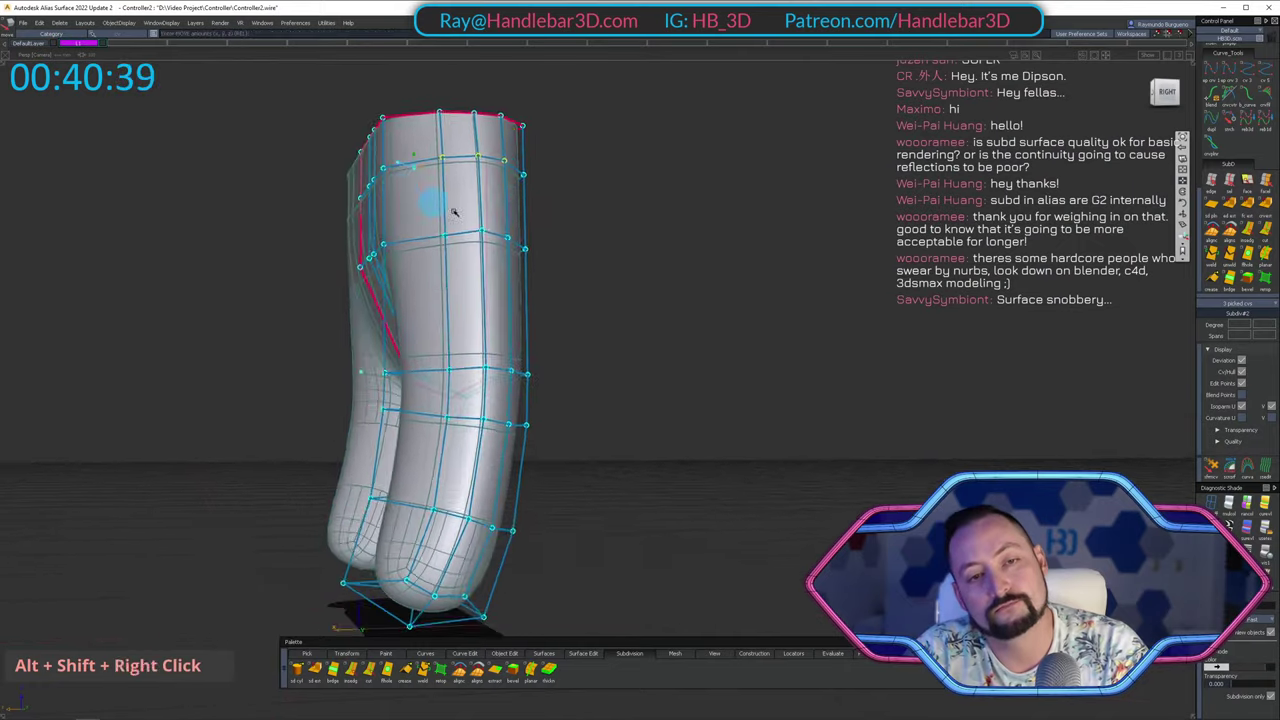
pyautogui.keyDown('alt'); pyautogui.keyDown('shift'); pyautogui.moveTo(453, 211); pyautogui.dragTo(409, 269); pyautogui.keyUp('shift'); pyautogui.keyUp('alt')
pyautogui.keyDown('alt'); pyautogui.keyDown('shift'); pyautogui.moveTo(409, 269); pyautogui.dragTo(523, 283, button='middle'); pyautogui.keyUp('shift'); pyautogui.keyUp('alt')
pyautogui.keyDown('ctrl'); pyautogui.keyDown('shift'); pyautogui.moveTo(430, 242); pyautogui.dragTo(610, 180); pyautogui.keyUp('shift'); pyautogui.keyUp('ctrl')
pyautogui.keyDown('alt'); pyautogui.keyDown('shift'); pyautogui.moveTo(610, 180); pyautogui.dragTo(743, 269, button='middle'); pyautogui.keyUp('shift'); pyautogui.keyUp('alt')
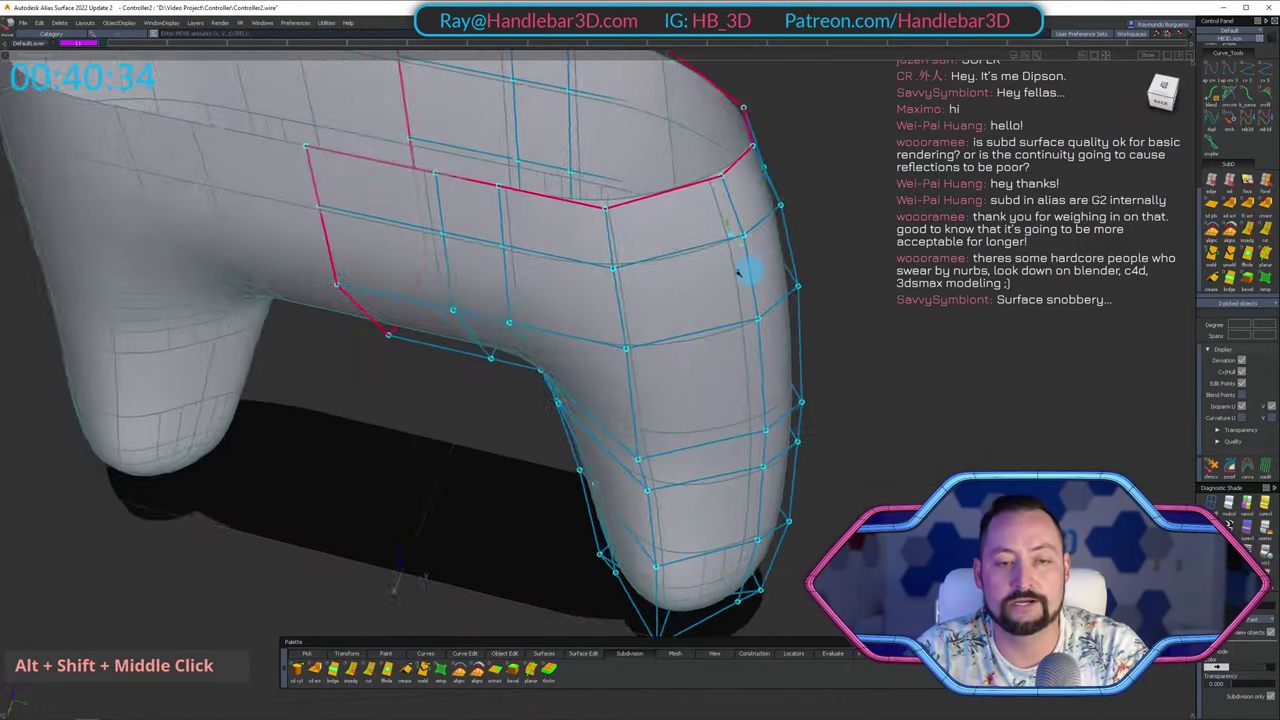
pyautogui.keyDown('alt'); pyautogui.keyDown('shift'); pyautogui.moveTo(743, 269); pyautogui.dragTo(251, 197); pyautogui.keyUp('shift'); pyautogui.keyUp('alt')
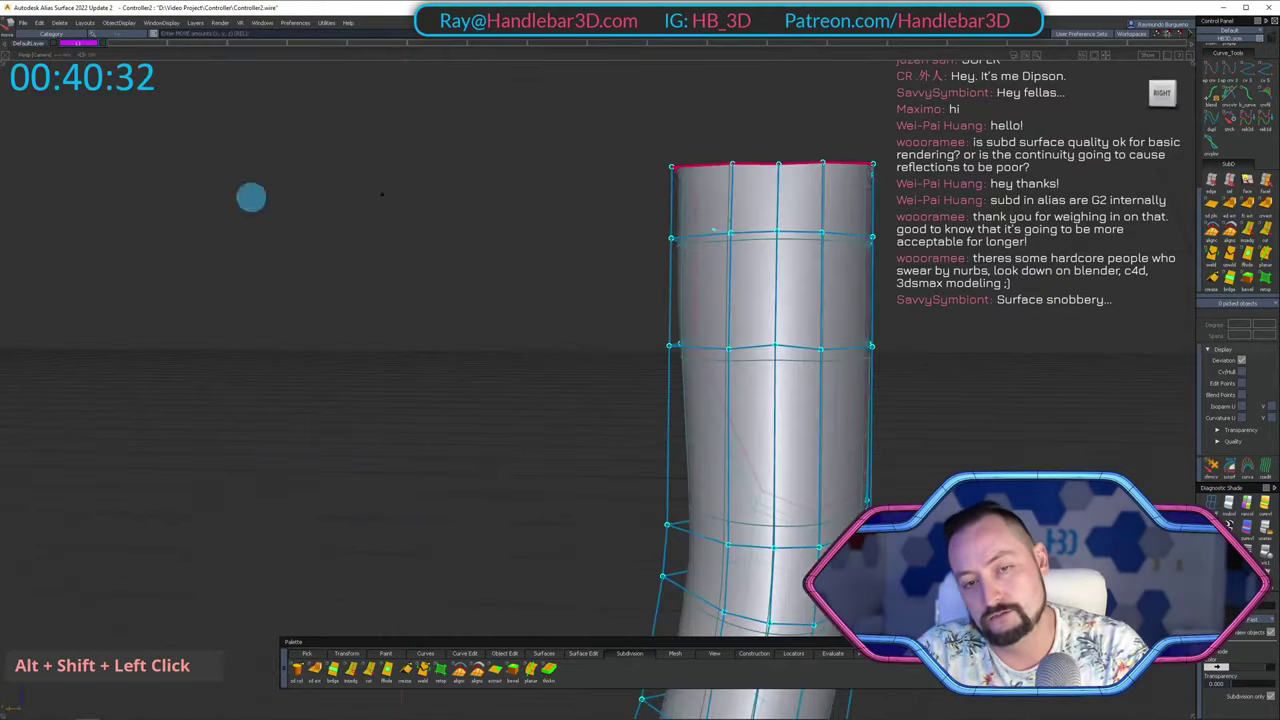
pyautogui.keyDown('alt'); pyautogui.keyDown('shift'); pyautogui.moveTo(251, 197); pyautogui.dragTo(580, 177, button='middle'); pyautogui.keyUp('shift'); pyautogui.keyUp('alt')
pyautogui.keyDown('alt'); pyautogui.keyDown('shift'); pyautogui.moveTo(580, 177); pyautogui.dragTo(938, 78); pyautogui.keyUp('shift'); pyautogui.keyUp('alt')
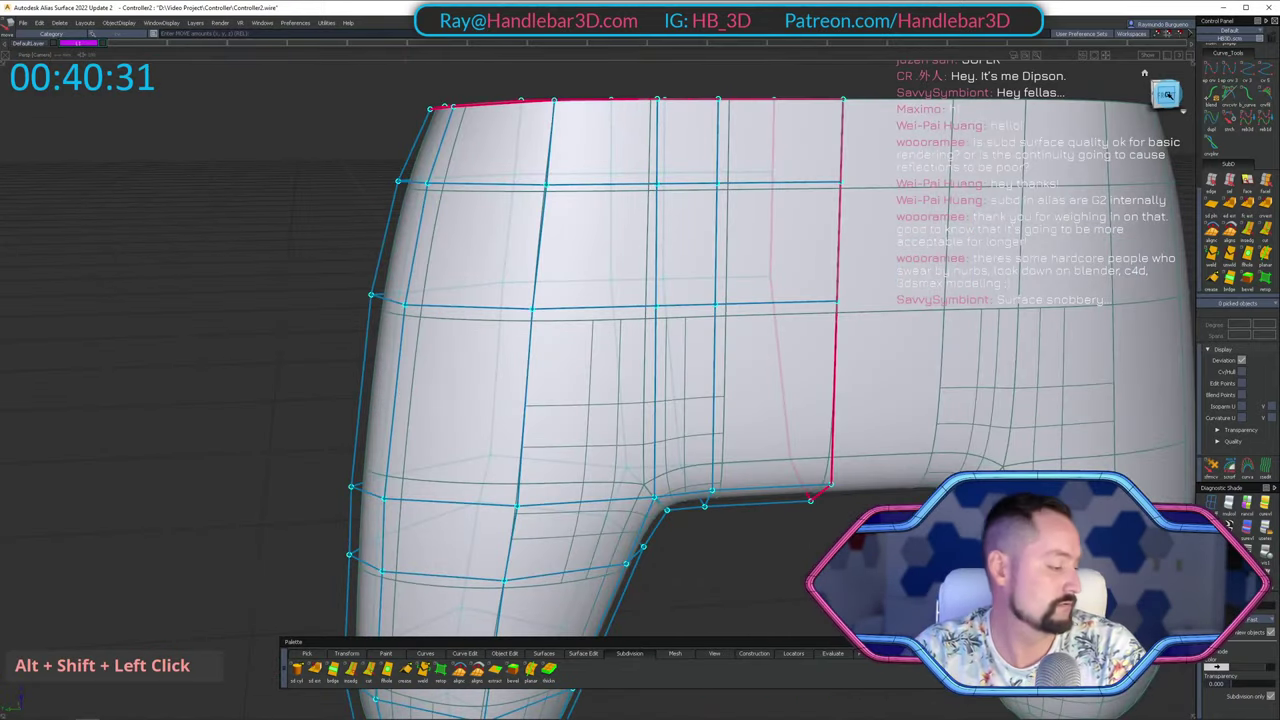
pyautogui.keyDown('alt'); pyautogui.keyDown('shift'); pyautogui.click(1168, 95); pyautogui.keyUp('shift'); pyautogui.keyUp('alt')
pyautogui.keyDown('alt'); pyautogui.keyDown('shift'); pyautogui.moveTo(590, 205); pyautogui.dragTo(618, 278, button='middle'); pyautogui.keyUp('shift'); pyautogui.keyUp('alt')
pyautogui.moveTo(618, 278)
pyautogui.keyDown('alt'); pyautogui.keyDown('shift'); pyautogui.mouseDown(button='right')
pyautogui.moveTo(623, 251)
pyautogui.moveTo(628, 292)
pyautogui.mouseUp(button='right'); pyautogui.keyUp('shift'); pyautogui.keyUp('alt')
pyautogui.keyDown('alt'); pyautogui.keyDown('shift'); pyautogui.moveTo(628, 292); pyautogui.dragTo(600, 185, button='middle'); pyautogui.keyUp('shift'); pyautogui.keyUp('alt')
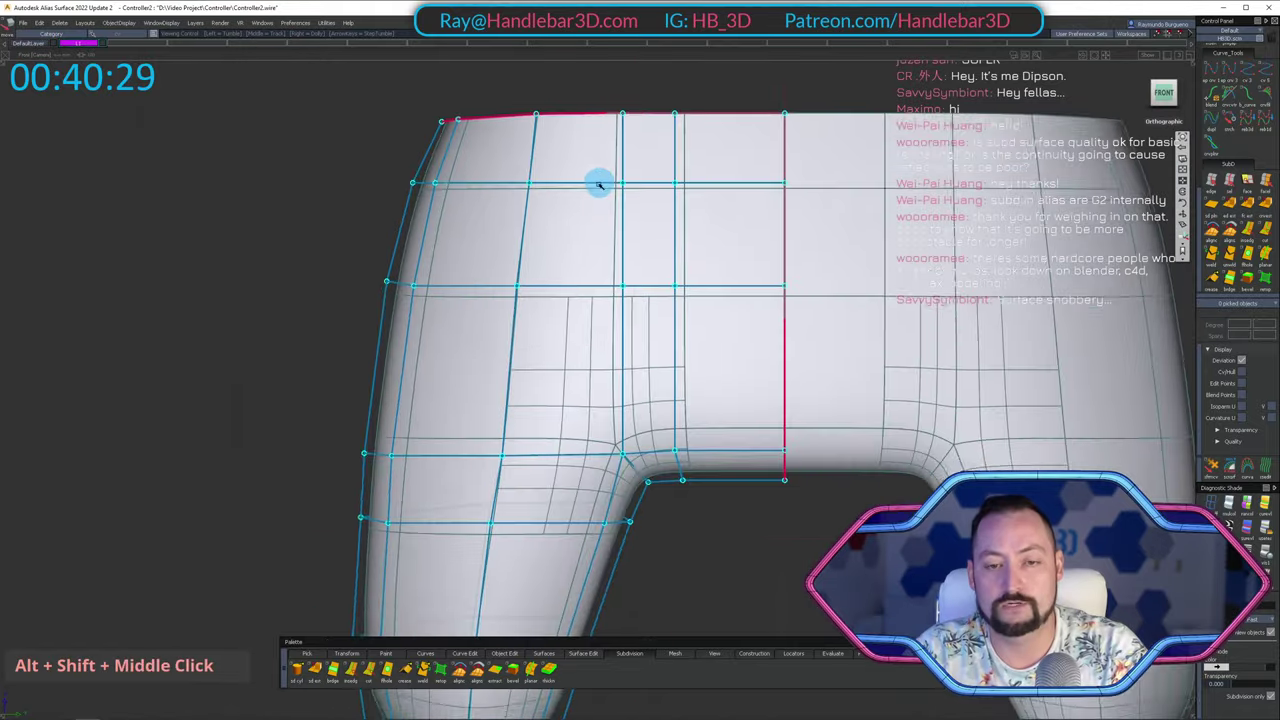
pyautogui.keyDown('alt'); pyautogui.keyDown('shift'); pyautogui.moveTo(600, 185); pyautogui.dragTo(1190, 243); pyautogui.keyUp('shift'); pyautogui.keyUp('alt')
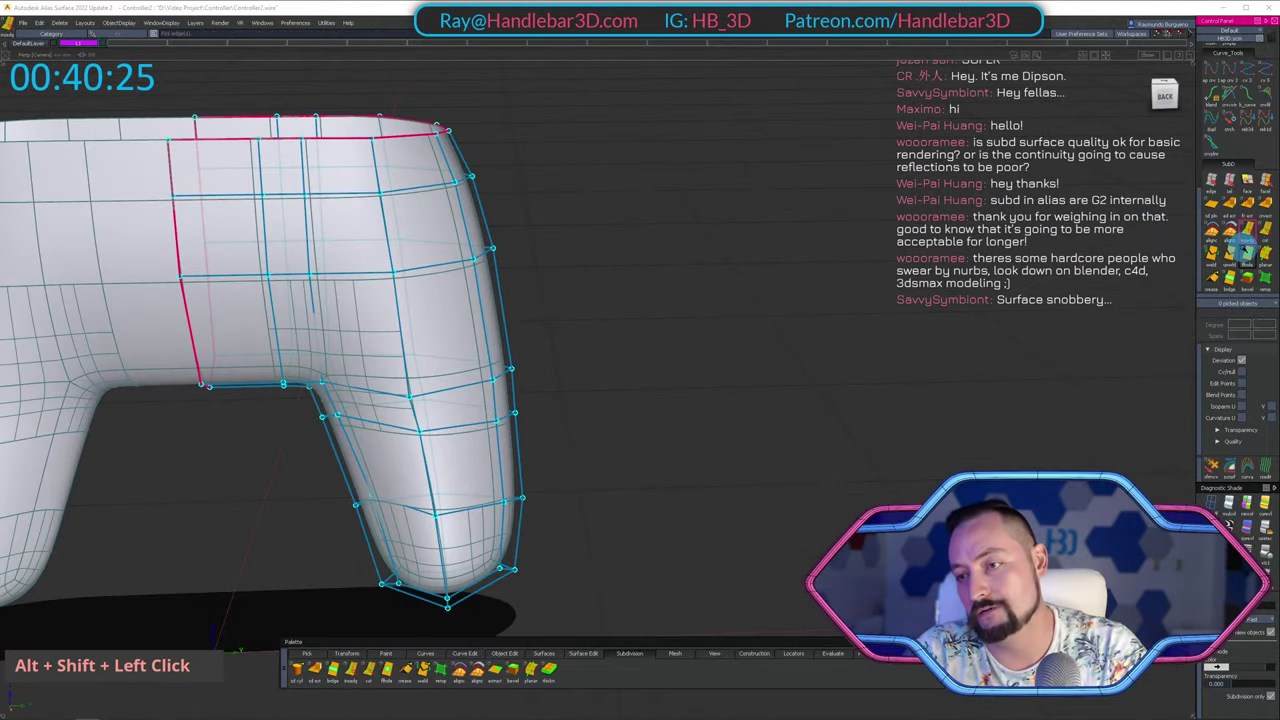
# Pick the lengthwise edge loop running from the open top edge to the handle tip and bevel it into two parallel loops.
pyautogui.click(1229, 181)
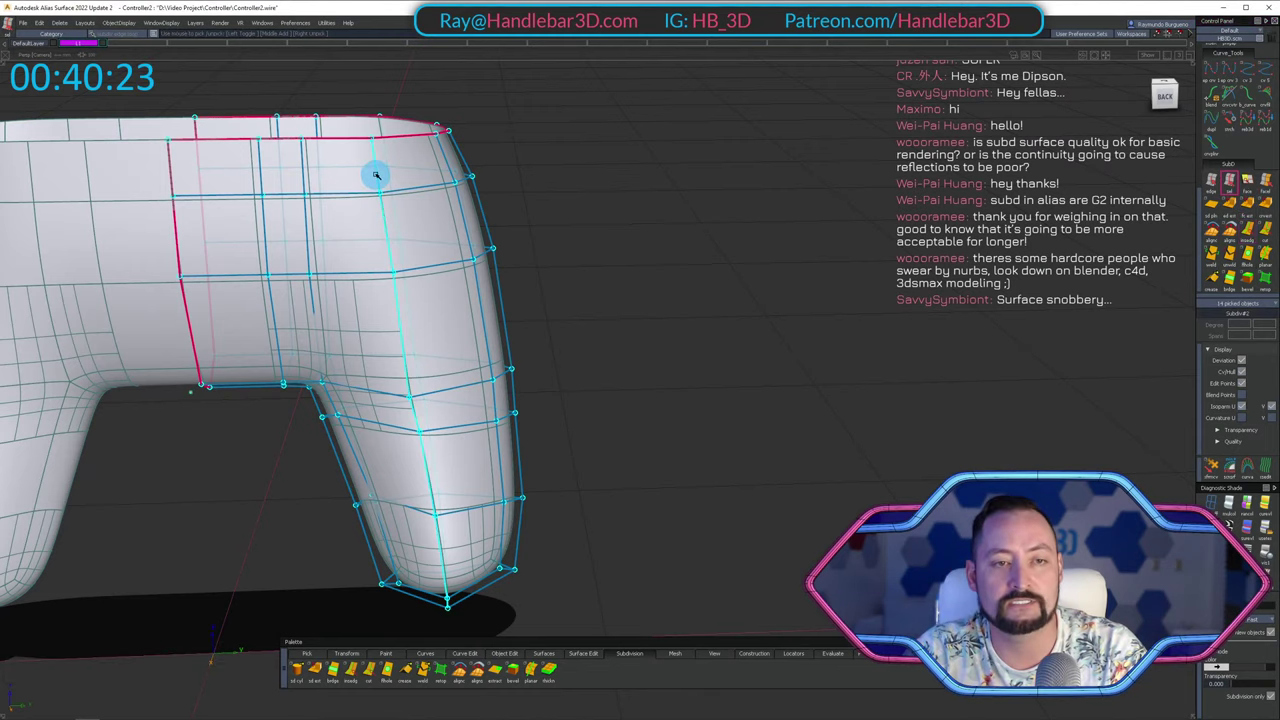
pyautogui.keyDown('alt'); pyautogui.keyDown('shift'); pyautogui.moveTo(376, 175); pyautogui.dragTo(395, 235); pyautogui.keyUp('shift'); pyautogui.keyUp('alt')
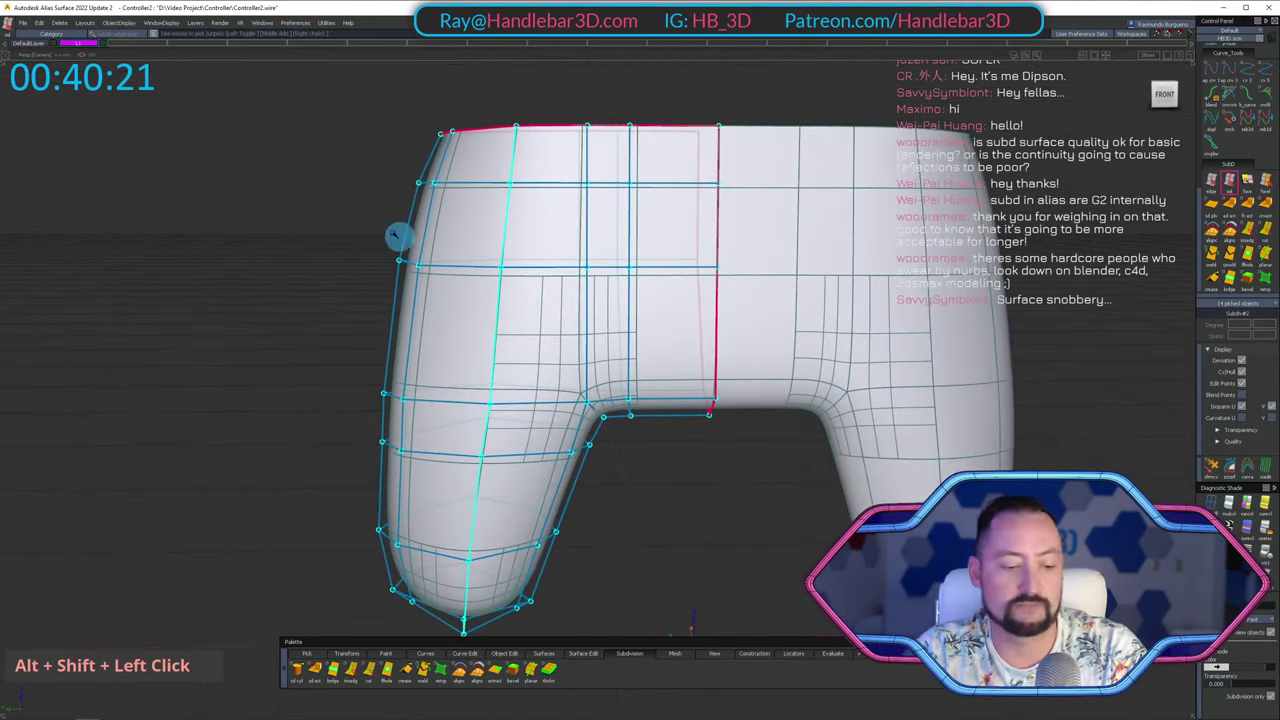
pyautogui.hotkey('alt', 'b')
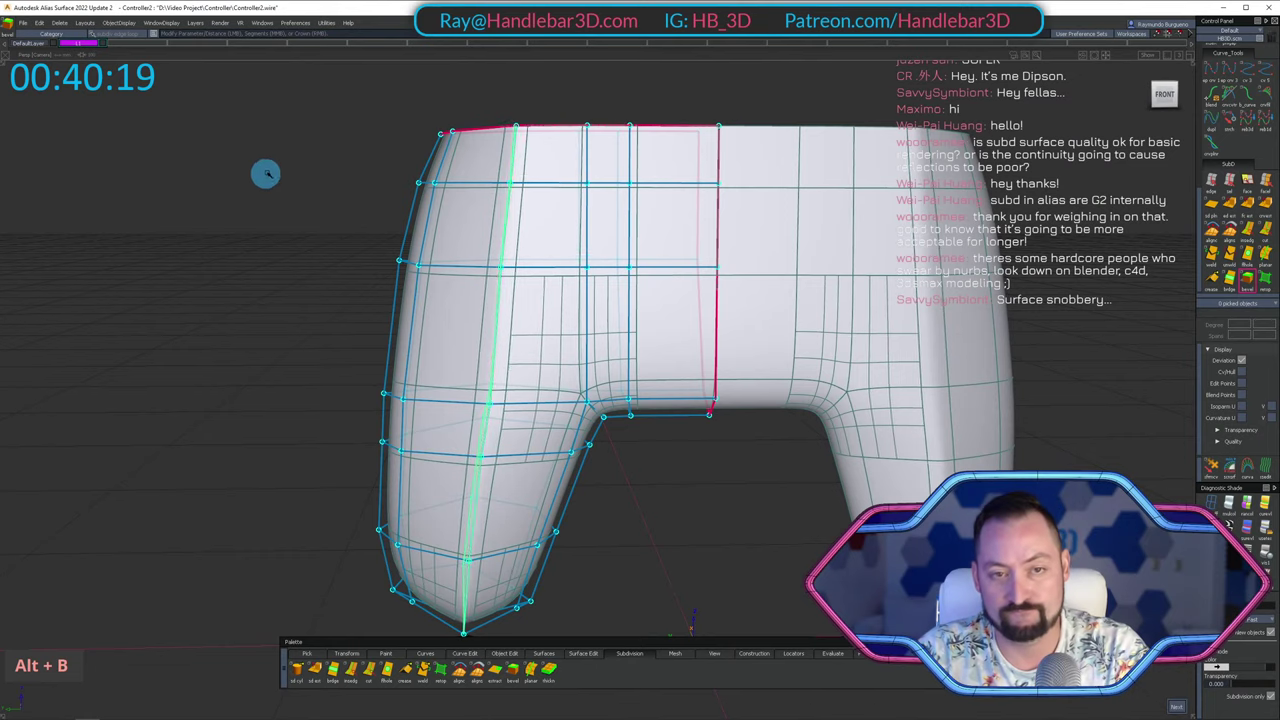
pyautogui.moveTo(267, 174); pyautogui.dragTo(774, 174)
pyautogui.keyDown('alt'); pyautogui.keyDown('shift'); pyautogui.moveTo(774, 174); pyautogui.dragTo(460, 169, button='middle'); pyautogui.keyUp('shift'); pyautogui.keyUp('alt')
pyautogui.keyDown('alt'); pyautogui.keyDown('shift'); pyautogui.moveTo(460, 169); pyautogui.dragTo(540, 222); pyautogui.keyUp('shift'); pyautogui.keyUp('alt')
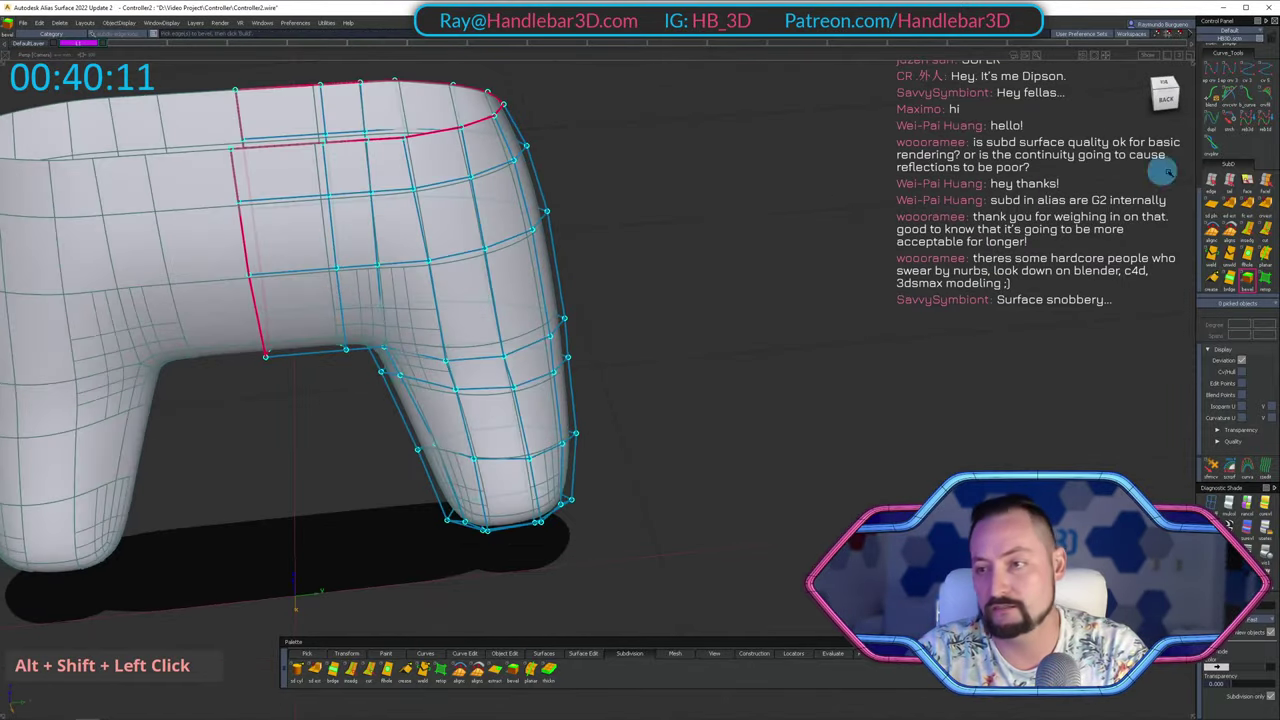
# Pick the face between the bevelled loops directly below the open top edge and move it outward horizontally in the right view.
pyautogui.click(1255, 181)
pyautogui.click(435, 158)
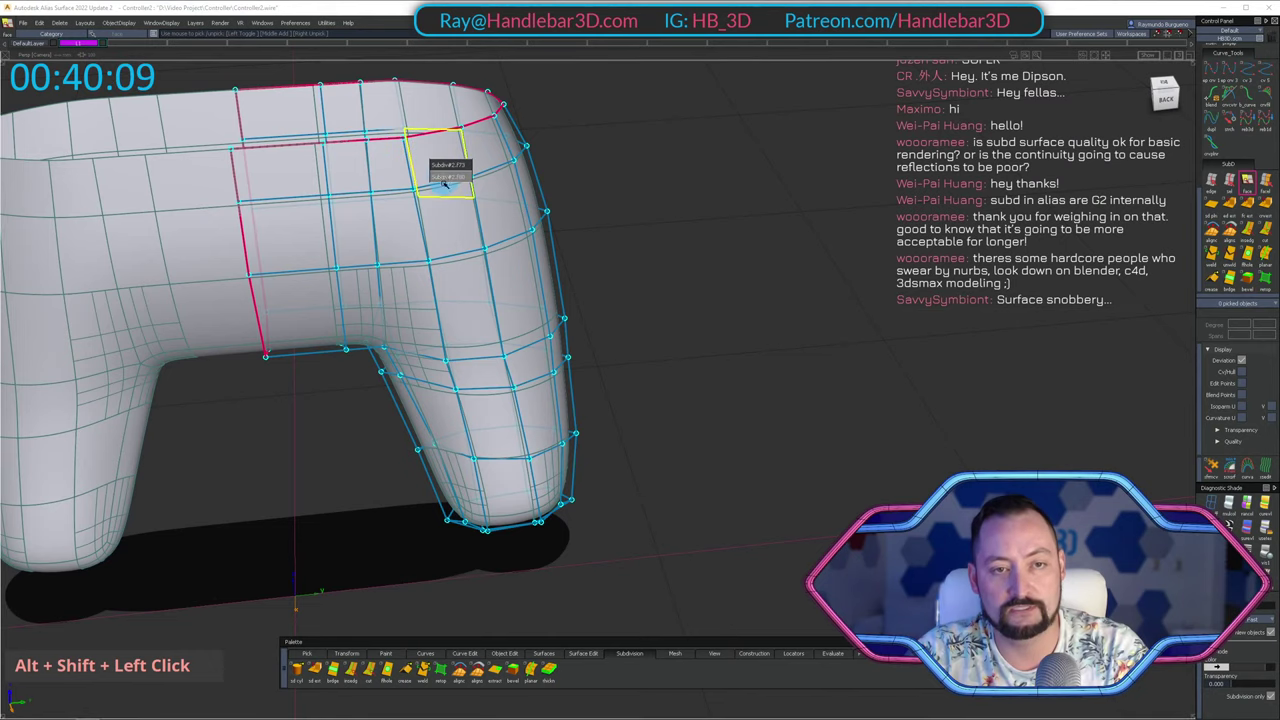
pyautogui.click(449, 172)
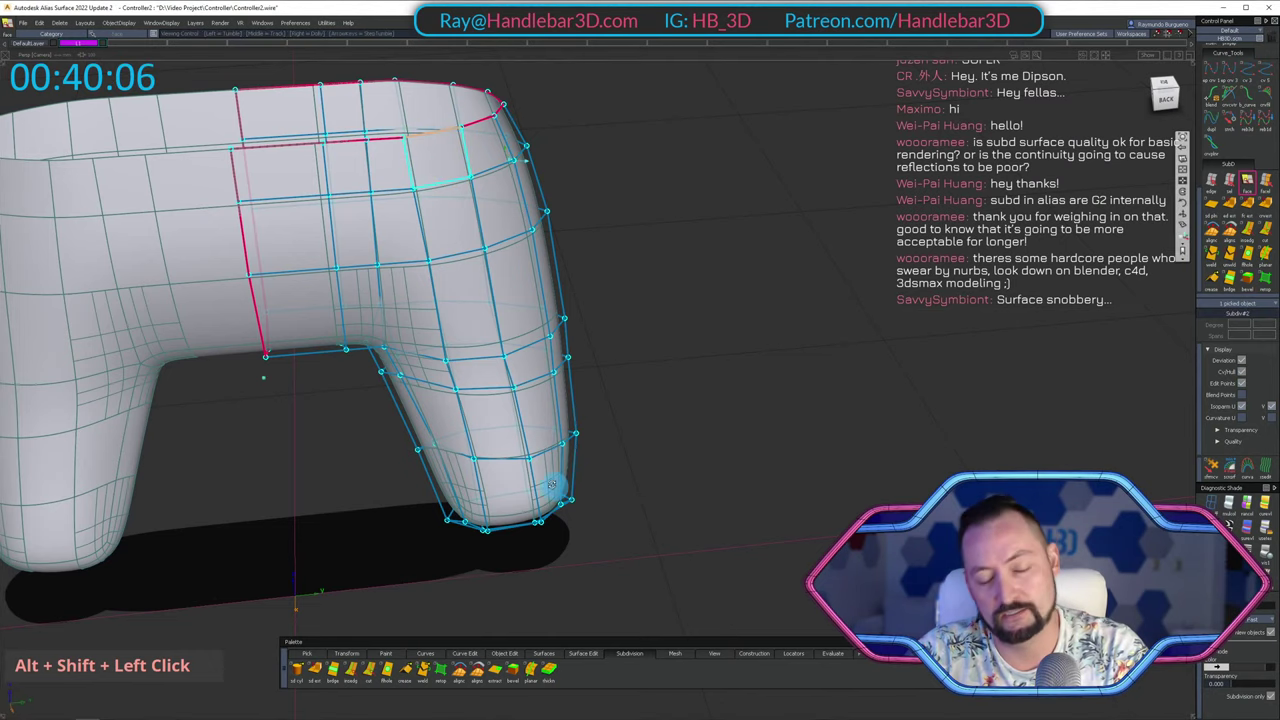
pyautogui.keyDown('alt'); pyautogui.keyDown('shift'); pyautogui.moveTo(551, 485); pyautogui.dragTo(690, 224); pyautogui.keyUp('shift'); pyautogui.keyUp('alt')
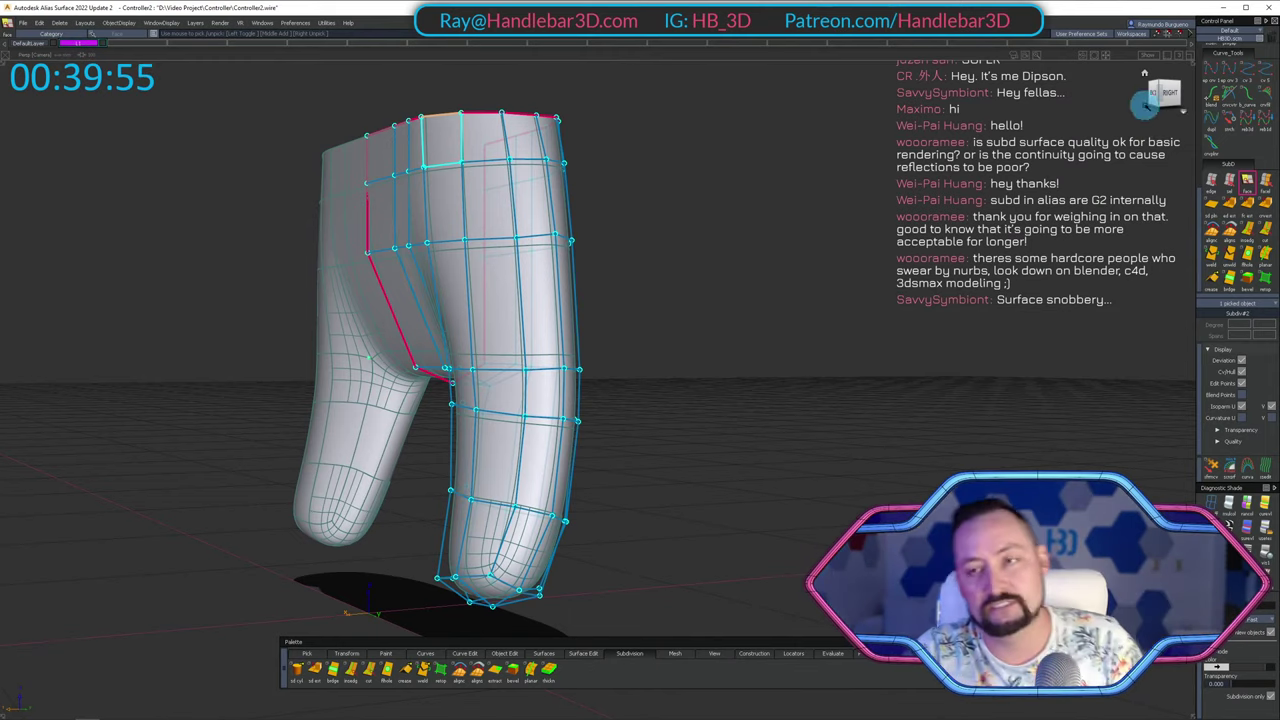
pyautogui.click(1171, 92)
pyautogui.moveTo(733, 240)
pyautogui.keyDown('ctrl'); pyautogui.keyDown('shift'); pyautogui.mouseDown(button='middle')
pyautogui.moveTo(733, 187)
pyautogui.moveTo(697, 183)
pyautogui.mouseUp(button='middle'); pyautogui.keyUp('shift'); pyautogui.keyUp('ctrl')
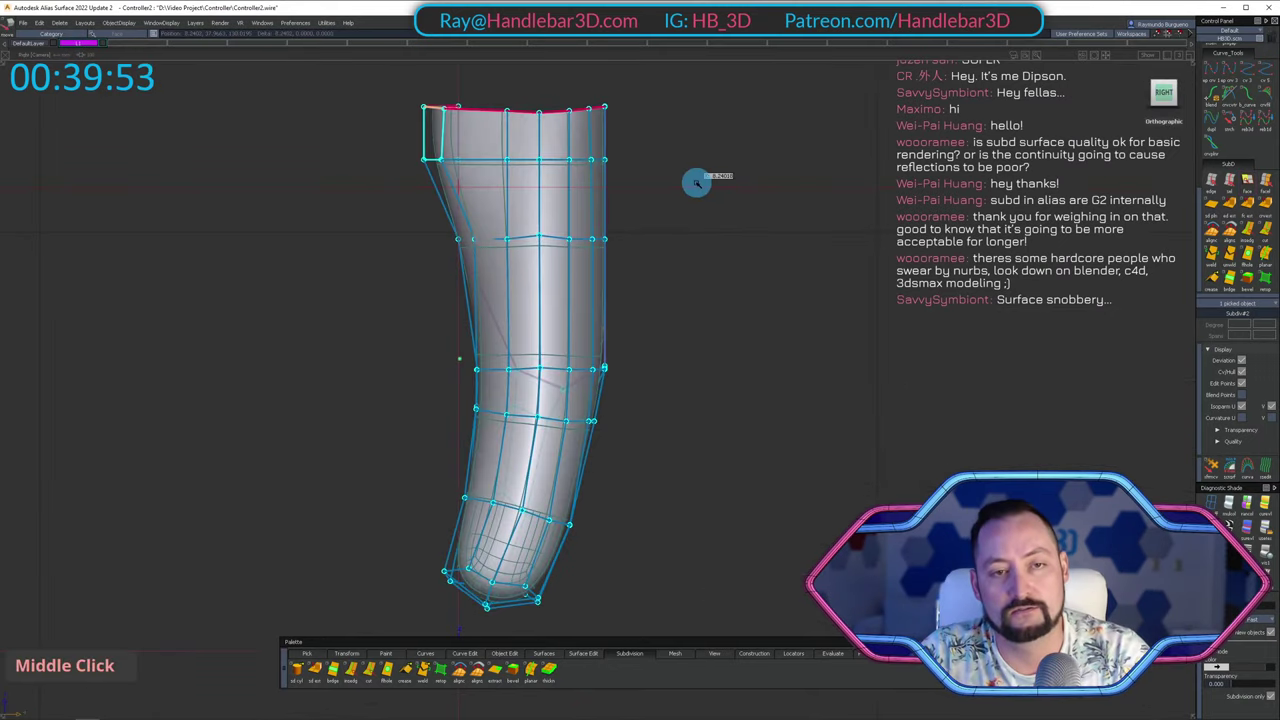
pyautogui.keyDown('alt'); pyautogui.keyDown('shift'); pyautogui.moveTo(697, 182); pyautogui.dragTo(705, 357); pyautogui.keyUp('shift'); pyautogui.keyUp('alt')
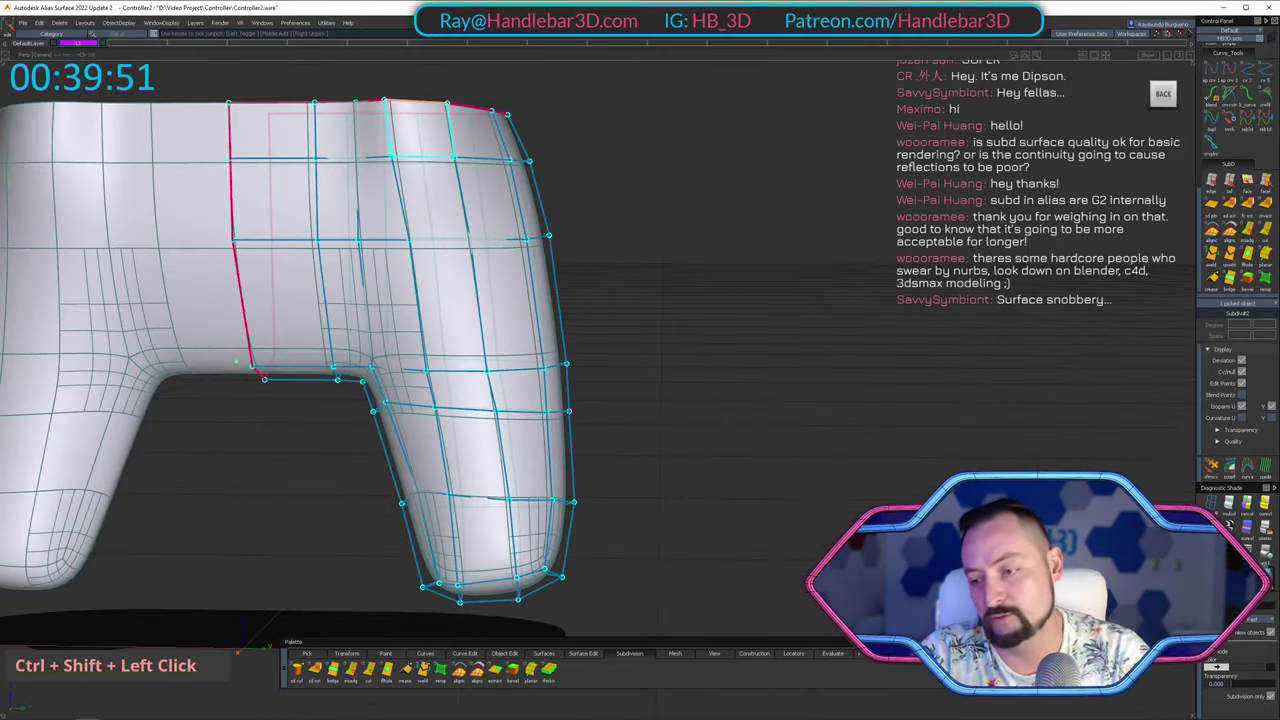
# Show the controller as its faceted control cage and clear the face pick.
pyautogui.press('b')
pyautogui.moveTo(786, 366)
pyautogui.keyDown('alt'); pyautogui.keyDown('shift'); pyautogui.mouseDown()
pyautogui.moveTo(797, 181)
pyautogui.moveTo(600, 438)
pyautogui.mouseUp(); pyautogui.keyUp('shift'); pyautogui.keyUp('alt')
pyautogui.keyDown('ctrl'); pyautogui.keyDown('shift'); pyautogui.moveTo(594, 443); pyautogui.dragTo(616, 330); pyautogui.keyUp('shift'); pyautogui.keyUp('ctrl')
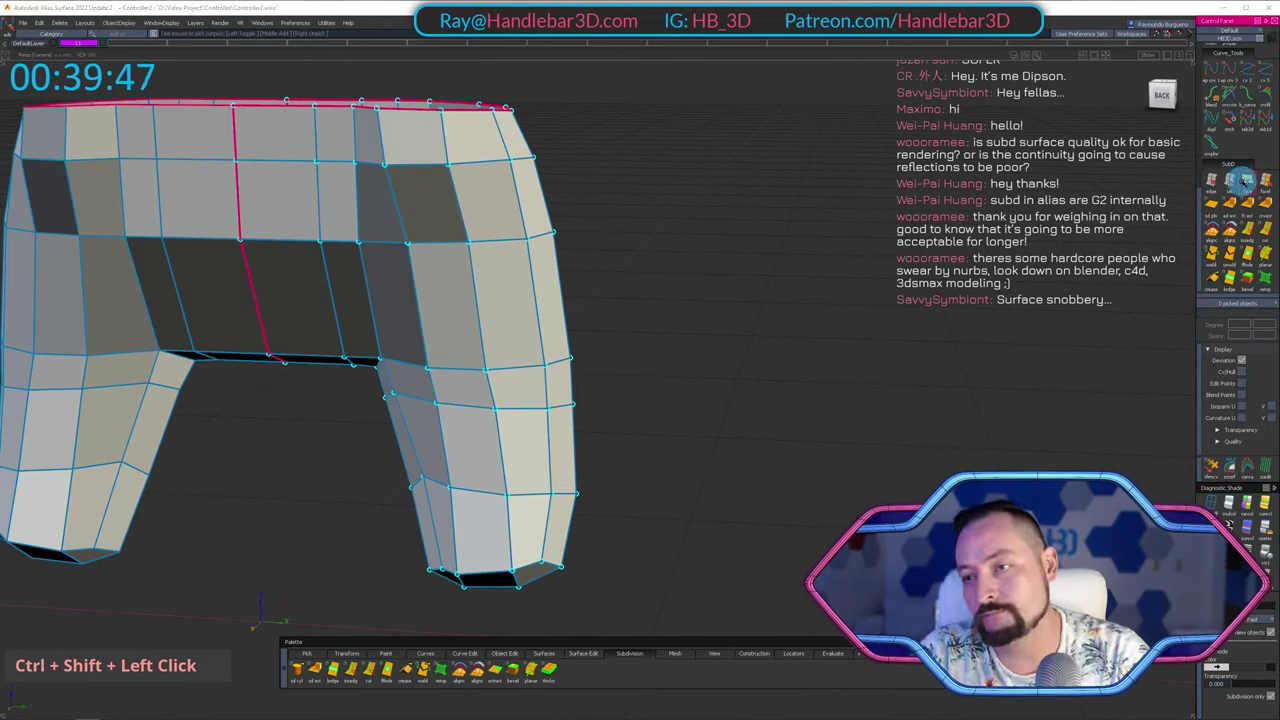
# Pick the three stacked faces between the bevelled loops on the lower handle and move them outward horizontally in the right view.
pyautogui.click(453, 395)
pyautogui.doubleClick(467, 385)
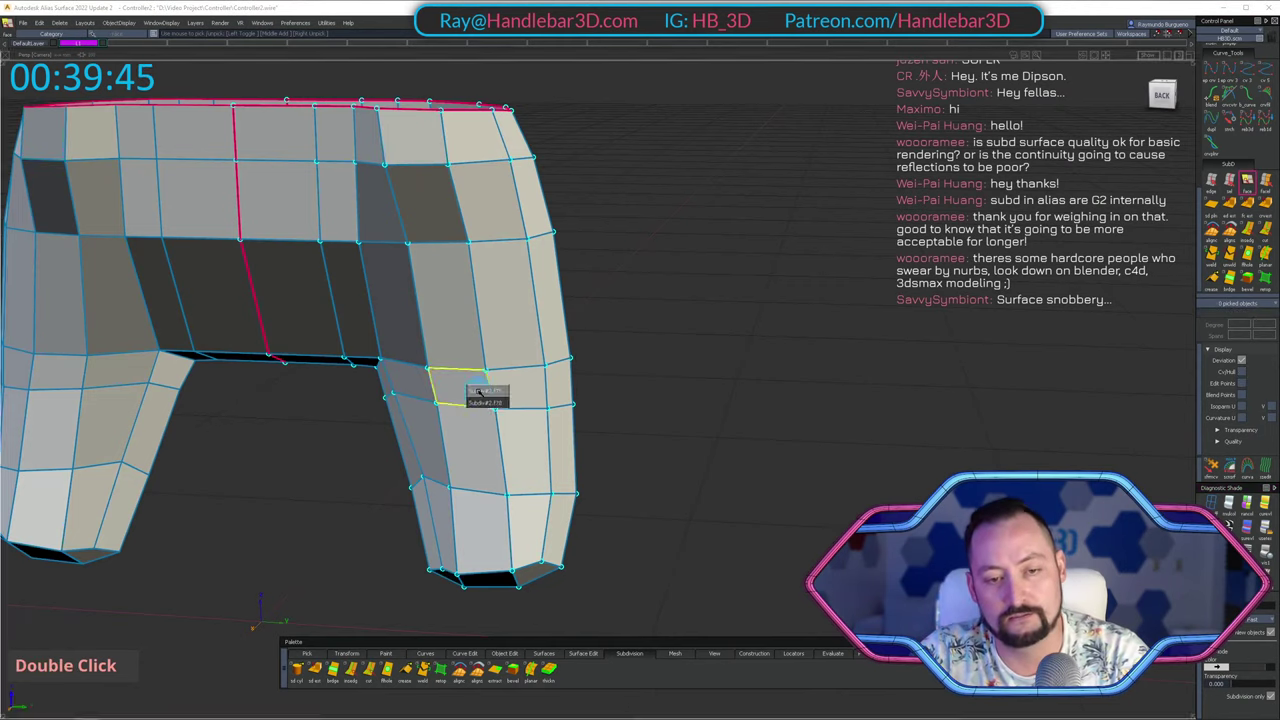
pyautogui.keyDown('shift'); pyautogui.middleClick(479, 527); pyautogui.keyUp('shift')
pyautogui.keyDown('shift'); pyautogui.click(497, 542); pyautogui.keyUp('shift')
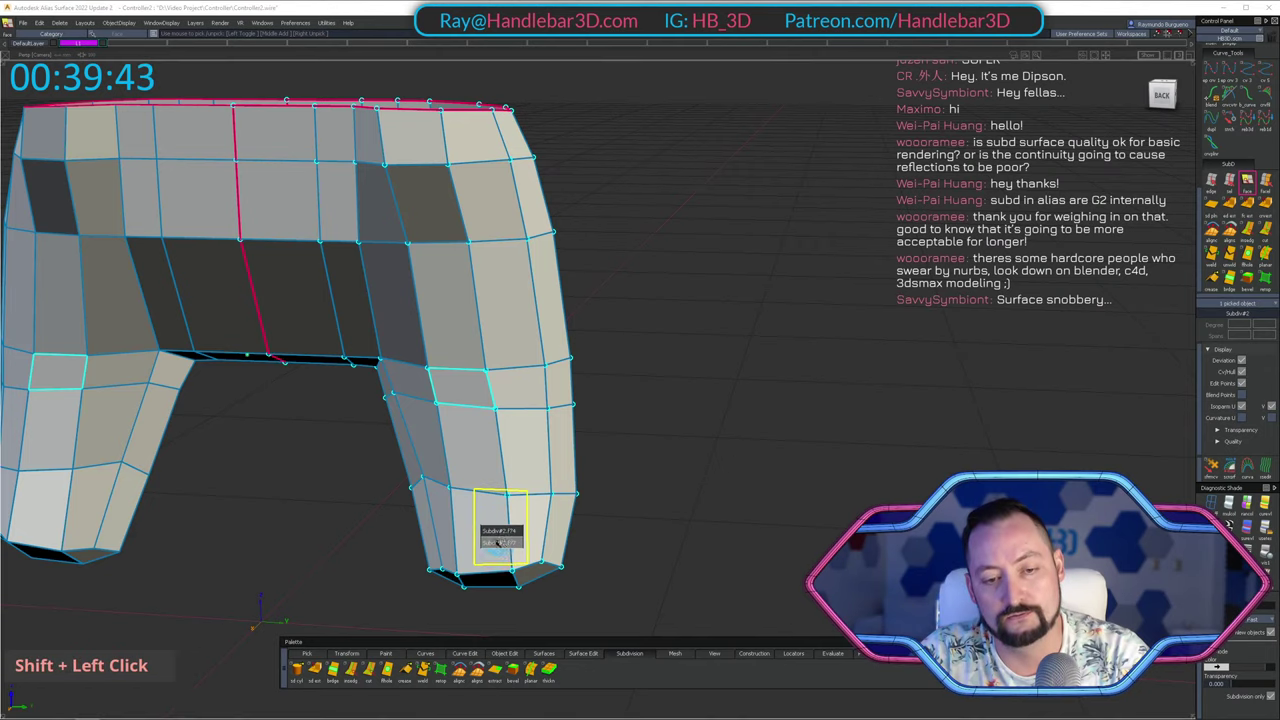
pyautogui.keyDown('alt'); pyautogui.keyDown('shift'); pyautogui.moveTo(500, 530); pyautogui.dragTo(1134, 138); pyautogui.keyUp('shift'); pyautogui.keyUp('alt')
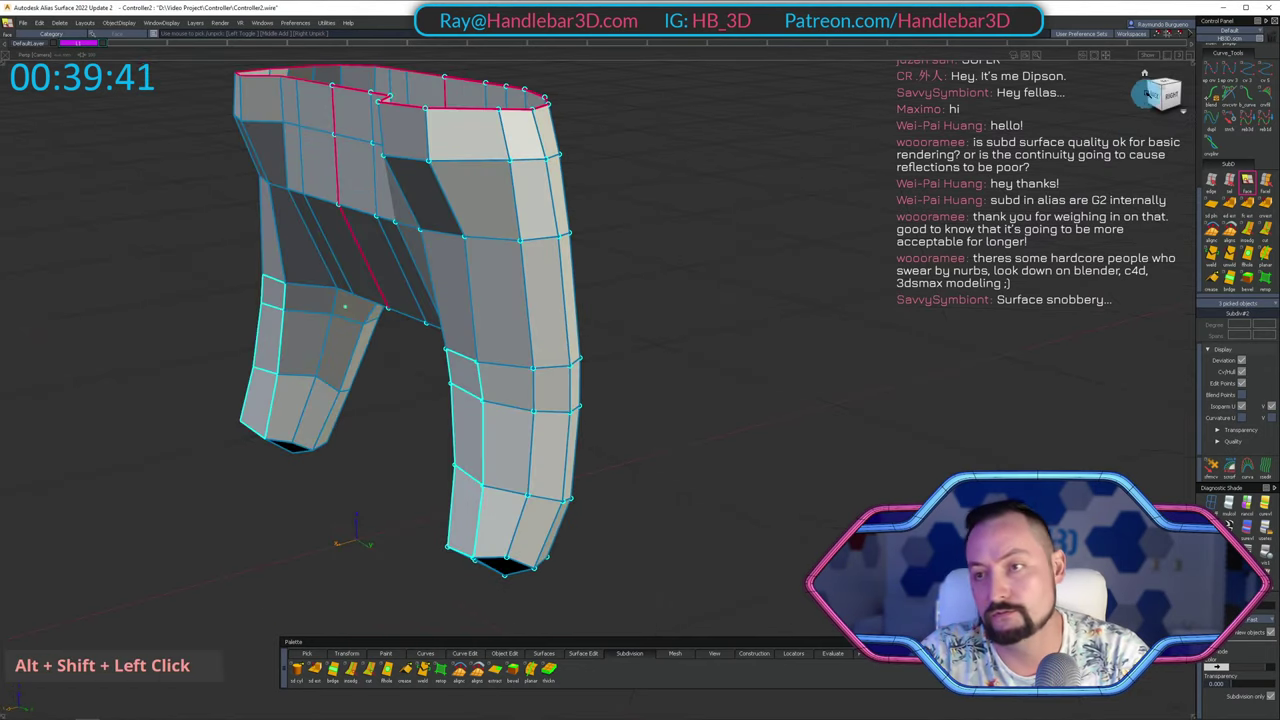
pyautogui.keyDown('alt'); pyautogui.keyDown('shift'); pyautogui.click(1170, 92); pyautogui.keyUp('shift'); pyautogui.keyUp('alt')
pyautogui.press('w')
pyautogui.moveTo(905, 262); pyautogui.dragTo(862, 261, button='middle')
pyautogui.moveTo(862, 261); pyautogui.dragTo(861, 264, button='right')
# Pick the two control vertices at the upper end of the handle bulge and move them back inward horizontally.
pyautogui.keyDown('ctrl'); pyautogui.keyDown('shift'); pyautogui.moveTo(354, 565); pyautogui.dragTo(352, 450); pyautogui.keyUp('shift'); pyautogui.keyUp('ctrl')
pyautogui.keyDown('ctrl'); pyautogui.keyDown('shift'); pyautogui.moveTo(333, 374); pyautogui.dragTo(451, 391); pyautogui.keyUp('shift'); pyautogui.keyUp('ctrl')
pyautogui.keyDown('shift'); pyautogui.moveTo(414, 330); pyautogui.dragTo(475, 432); pyautogui.keyUp('shift')
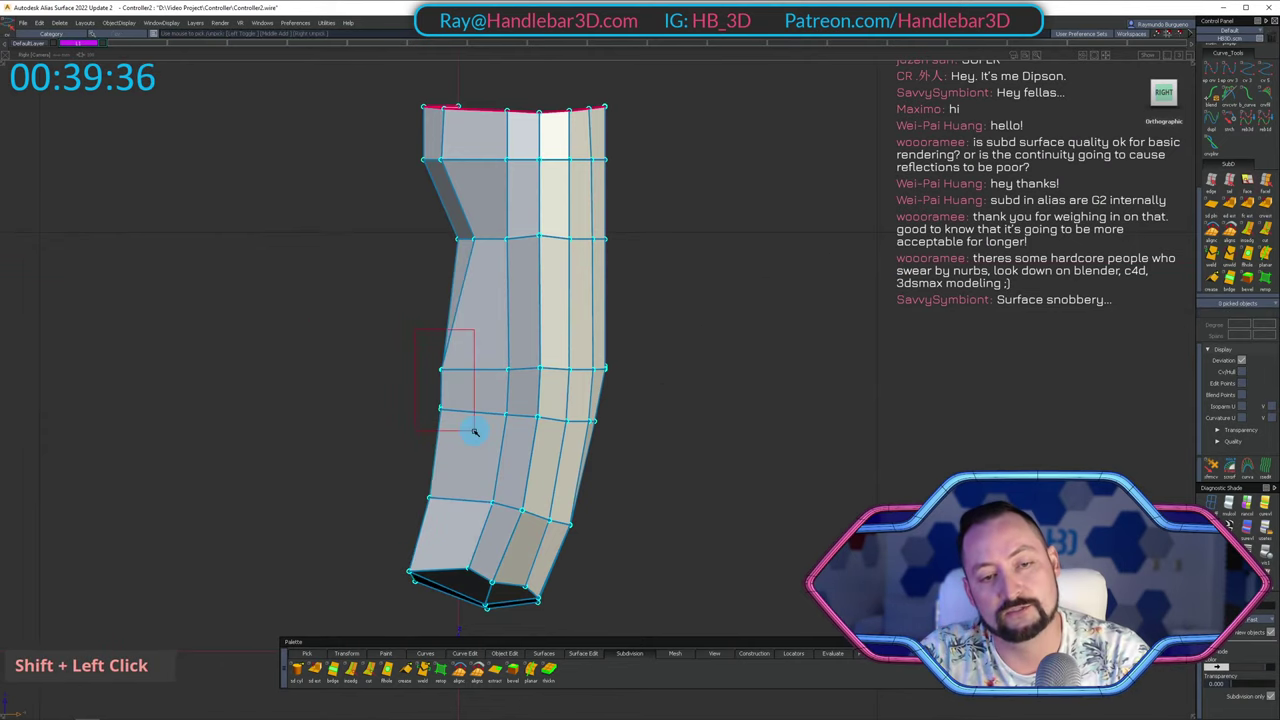
pyautogui.keyDown('shift'); pyautogui.moveTo(452, 390); pyautogui.dragTo(453, 391); pyautogui.keyUp('shift')
pyautogui.keyDown('ctrl'); pyautogui.keyDown('shift'); pyautogui.moveTo(397, 383); pyautogui.dragTo(422, 336, button='middle'); pyautogui.keyUp('shift'); pyautogui.keyUp('ctrl')
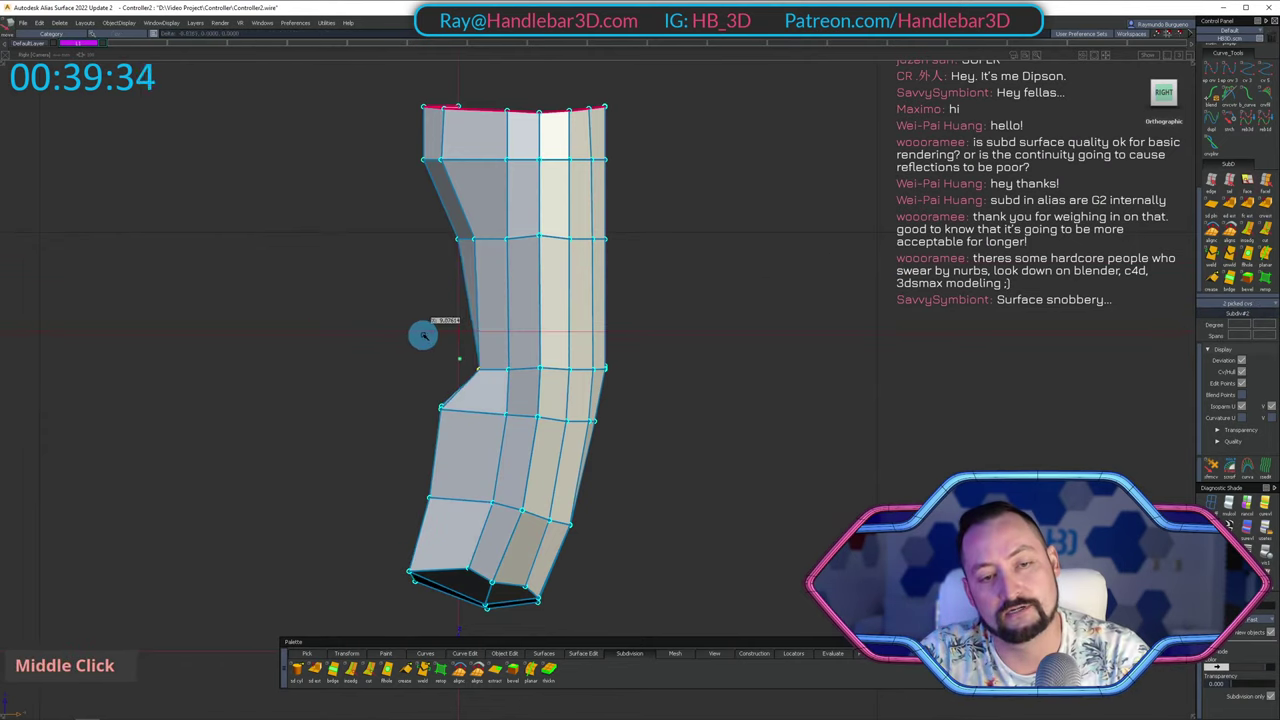
# Pick the protruding-side control vertices in the row above the handle bulge and move them slightly inward horizontally.
pyautogui.keyDown('ctrl'); pyautogui.keyDown('shift'); pyautogui.moveTo(384, 322); pyautogui.dragTo(377, 229); pyautogui.keyUp('shift'); pyautogui.keyUp('ctrl')
pyautogui.keyDown('ctrl'); pyautogui.keyDown('shift'); pyautogui.moveTo(372, 224); pyautogui.dragTo(486, 272); pyautogui.keyUp('shift'); pyautogui.keyUp('ctrl')
pyautogui.keyDown('ctrl'); pyautogui.keyDown('shift'); pyautogui.moveTo(409, 316); pyautogui.dragTo(407, 260, button='middle'); pyautogui.keyUp('shift'); pyautogui.keyUp('ctrl')
pyautogui.moveTo(415, 264); pyautogui.dragTo(422, 265, button='middle')
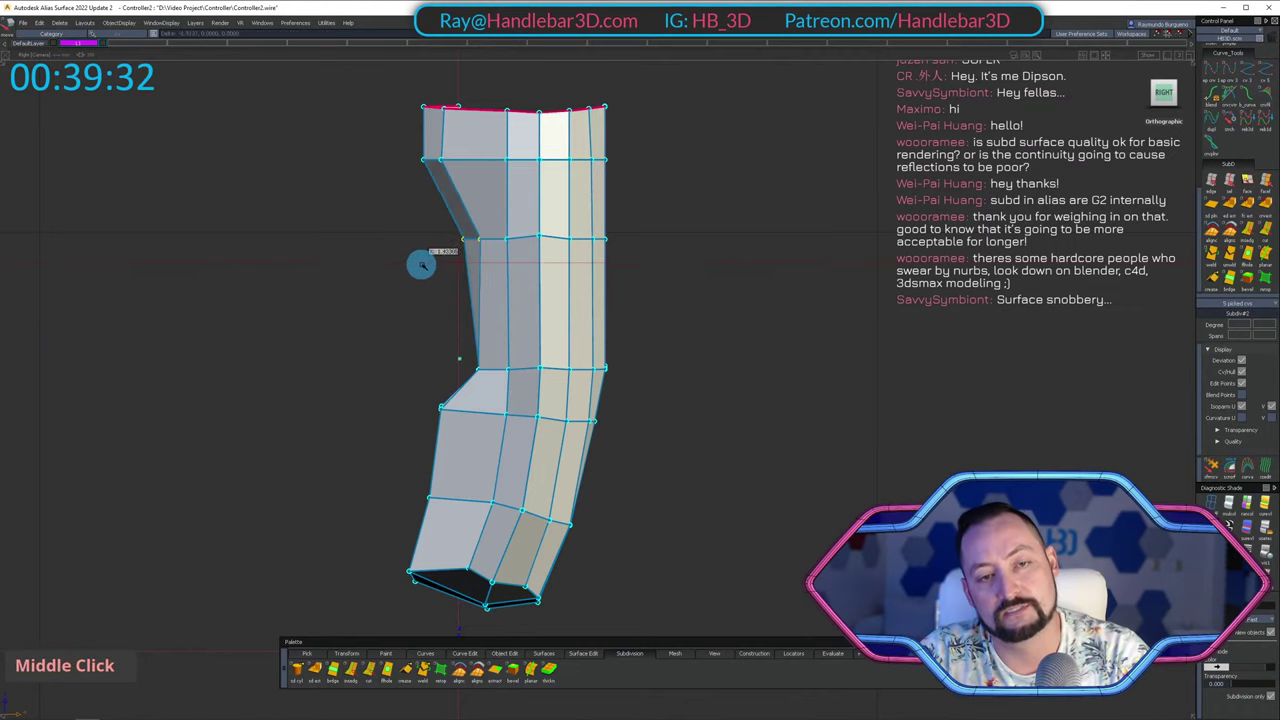
# Pick the two outermost control vertices at the handle tip in the right view and move them inward horizontally.
pyautogui.keyDown('alt'); pyautogui.keyDown('shift'); pyautogui.moveTo(436, 411); pyautogui.dragTo(443, 343, button='middle'); pyautogui.keyUp('shift'); pyautogui.keyUp('alt')
pyautogui.keyDown('ctrl'); pyautogui.keyDown('shift'); pyautogui.moveTo(432, 411); pyautogui.dragTo(416, 327); pyautogui.keyUp('shift'); pyautogui.keyUp('ctrl')
pyautogui.keyDown('ctrl'); pyautogui.keyDown('shift'); pyautogui.moveTo(457, 414); pyautogui.dragTo(530, 436); pyautogui.keyUp('shift'); pyautogui.keyUp('ctrl')
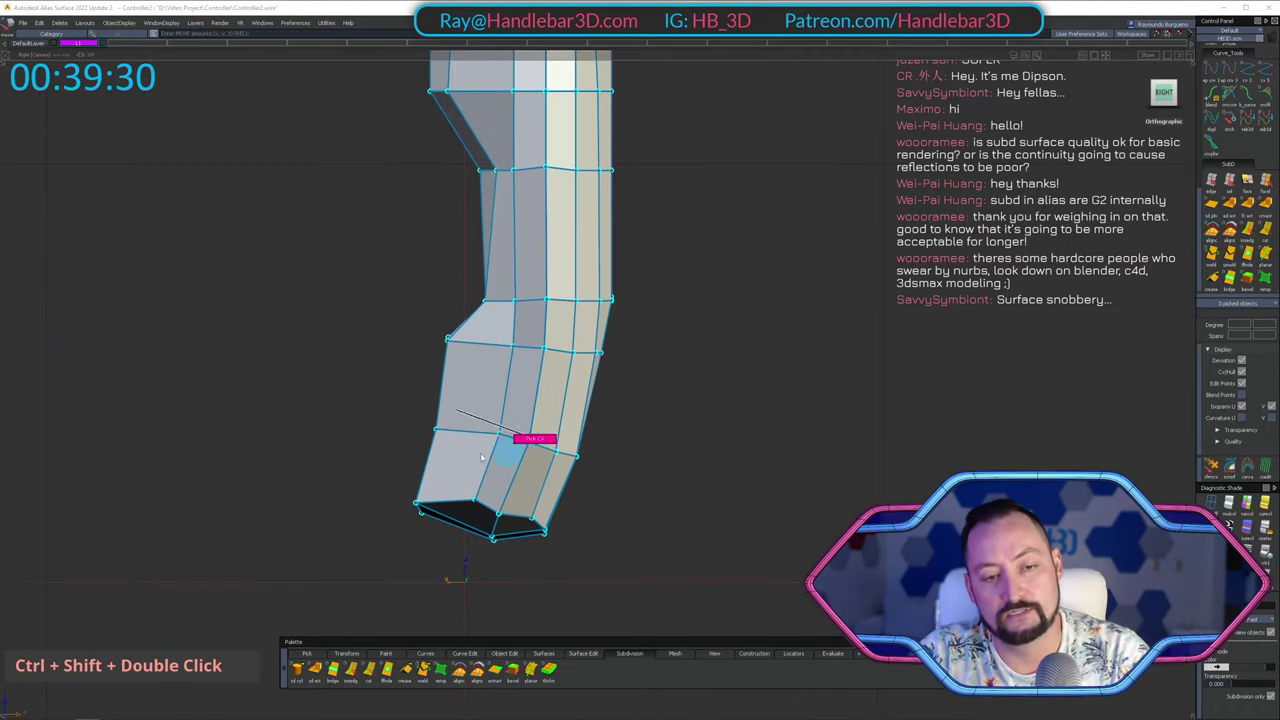
pyautogui.keyDown('shift'); pyautogui.moveTo(362, 419); pyautogui.dragTo(447, 441); pyautogui.keyUp('shift')
pyautogui.keyDown('ctrl'); pyautogui.keyDown('shift'); pyautogui.moveTo(457, 464); pyautogui.dragTo(385, 374, button='middle'); pyautogui.keyUp('shift'); pyautogui.keyUp('ctrl')
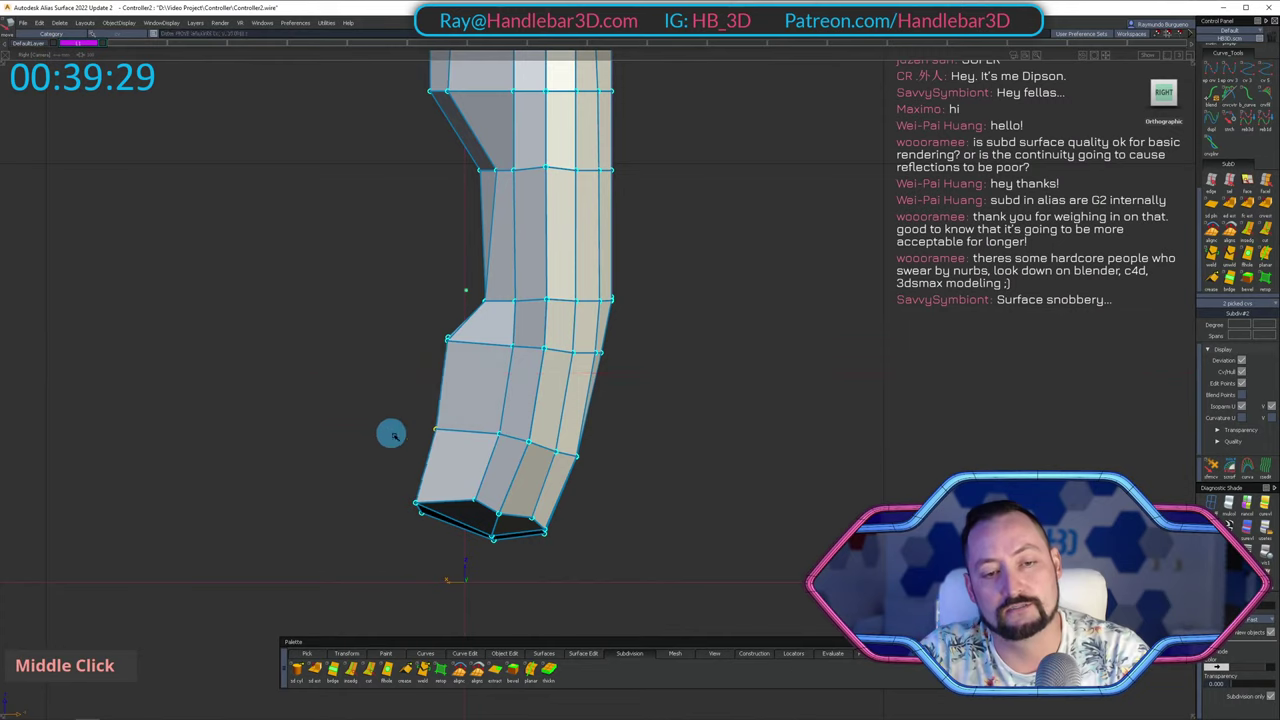
pyautogui.keyDown('alt'); pyautogui.keyDown('shift'); pyautogui.moveTo(391, 434); pyautogui.dragTo(408, 540, button='middle'); pyautogui.keyUp('shift'); pyautogui.keyUp('alt')
pyautogui.keyDown('ctrl'); pyautogui.keyDown('shift'); pyautogui.doubleClick(421, 420); pyautogui.keyUp('shift'); pyautogui.keyUp('ctrl')
pyautogui.moveTo(444, 492); pyautogui.dragTo(475, 507, button='middle')
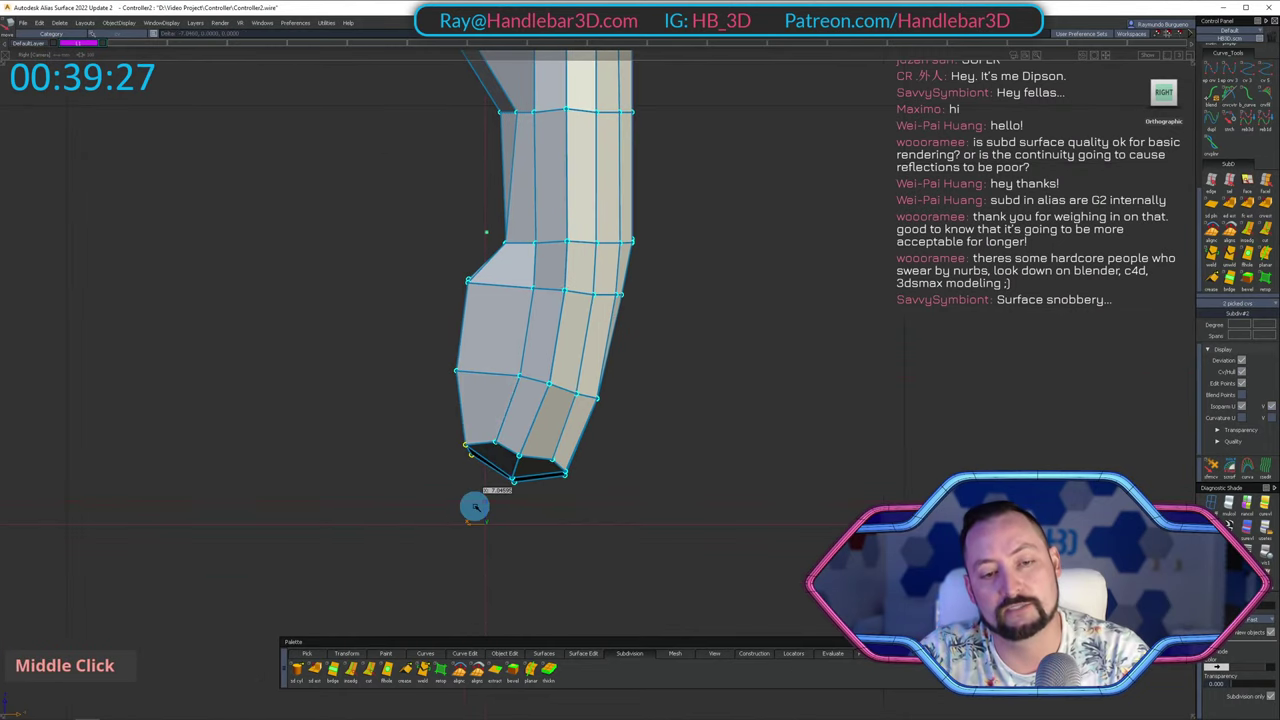
# Clear the pick and examine the reshaped handle and its control cage from several directions.
pyautogui.keyDown('alt'); pyautogui.keyDown('shift'); pyautogui.moveTo(480, 507); pyautogui.dragTo(511, 497, button='right'); pyautogui.keyUp('shift'); pyautogui.keyUp('alt')
pyautogui.keyDown('alt'); pyautogui.keyDown('shift'); pyautogui.moveTo(511, 497); pyautogui.dragTo(574, 467, button='middle'); pyautogui.keyUp('shift'); pyautogui.keyUp('alt')
pyautogui.keyDown('ctrl'); pyautogui.keyDown('shift'); pyautogui.moveTo(574, 467); pyautogui.dragTo(577, 363); pyautogui.keyUp('shift'); pyautogui.keyUp('ctrl')
pyautogui.keyDown('alt'); pyautogui.keyDown('shift'); pyautogui.moveTo(552, 301); pyautogui.dragTo(529, 323, button='middle'); pyautogui.keyUp('shift'); pyautogui.keyUp('alt')
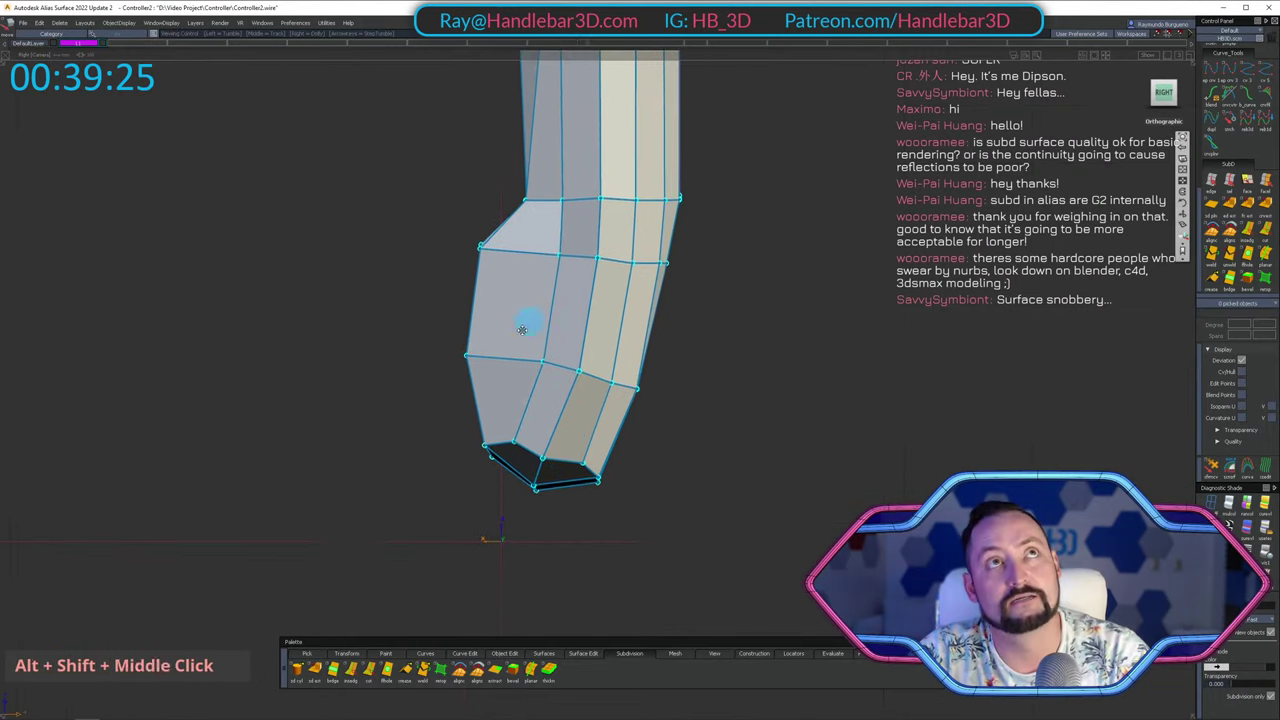
pyautogui.keyDown('alt'); pyautogui.keyDown('shift'); pyautogui.moveTo(529, 323); pyautogui.dragTo(565, 317, button='right'); pyautogui.keyUp('shift'); pyautogui.keyUp('alt')
pyautogui.moveTo(565, 317)
pyautogui.keyDown('alt'); pyautogui.keyDown('shift'); pyautogui.mouseDown(button='middle')
pyautogui.moveTo(568, 278)
pyautogui.moveTo(434, 366)
pyautogui.mouseUp(button='middle'); pyautogui.keyUp('shift'); pyautogui.keyUp('alt')
pyautogui.keyDown('alt'); pyautogui.keyDown('shift'); pyautogui.moveTo(434, 366); pyautogui.dragTo(366, 394); pyautogui.keyUp('shift'); pyautogui.keyUp('alt')
pyautogui.keyDown('alt'); pyautogui.keyDown('shift'); pyautogui.moveTo(366, 394); pyautogui.dragTo(709, 223, button='middle'); pyautogui.keyUp('shift'); pyautogui.keyUp('alt')
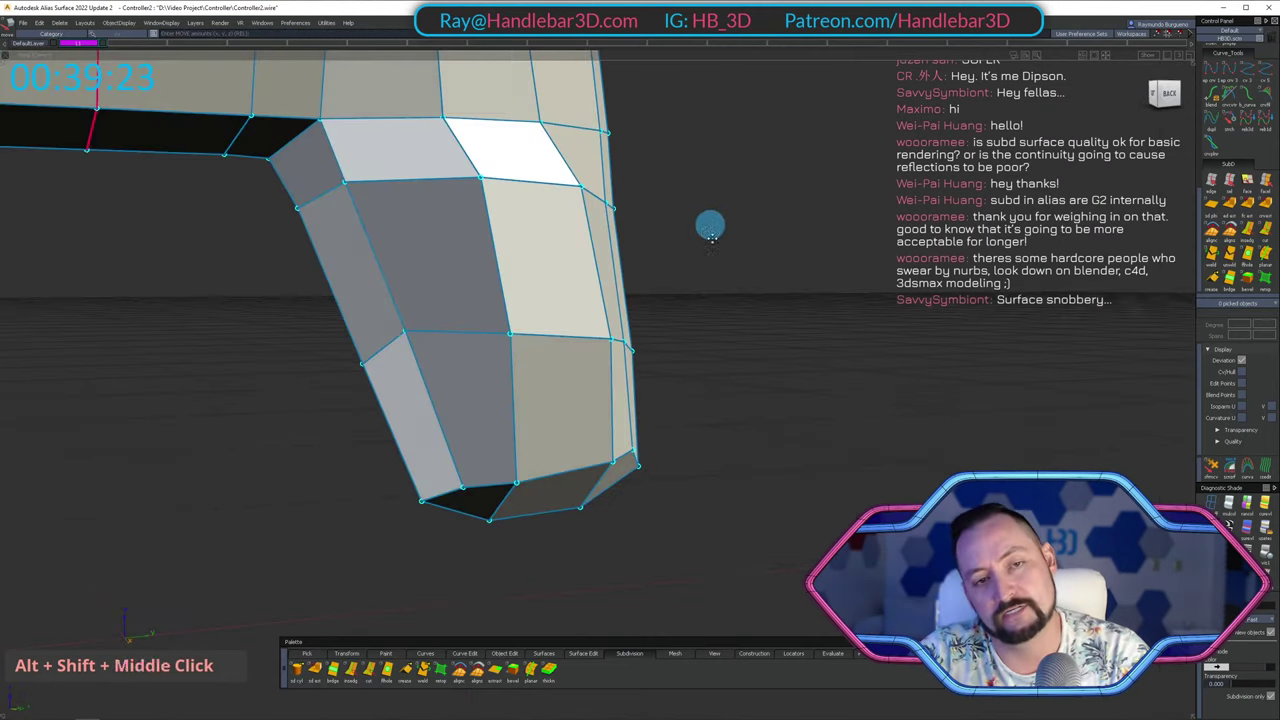
pyautogui.keyDown('alt'); pyautogui.keyDown('shift'); pyautogui.moveTo(709, 223); pyautogui.dragTo(481, 335); pyautogui.keyUp('shift'); pyautogui.keyUp('alt')
pyautogui.keyDown('alt'); pyautogui.keyDown('shift'); pyautogui.moveTo(745, 337); pyautogui.dragTo(772, 335); pyautogui.keyUp('shift'); pyautogui.keyUp('alt')
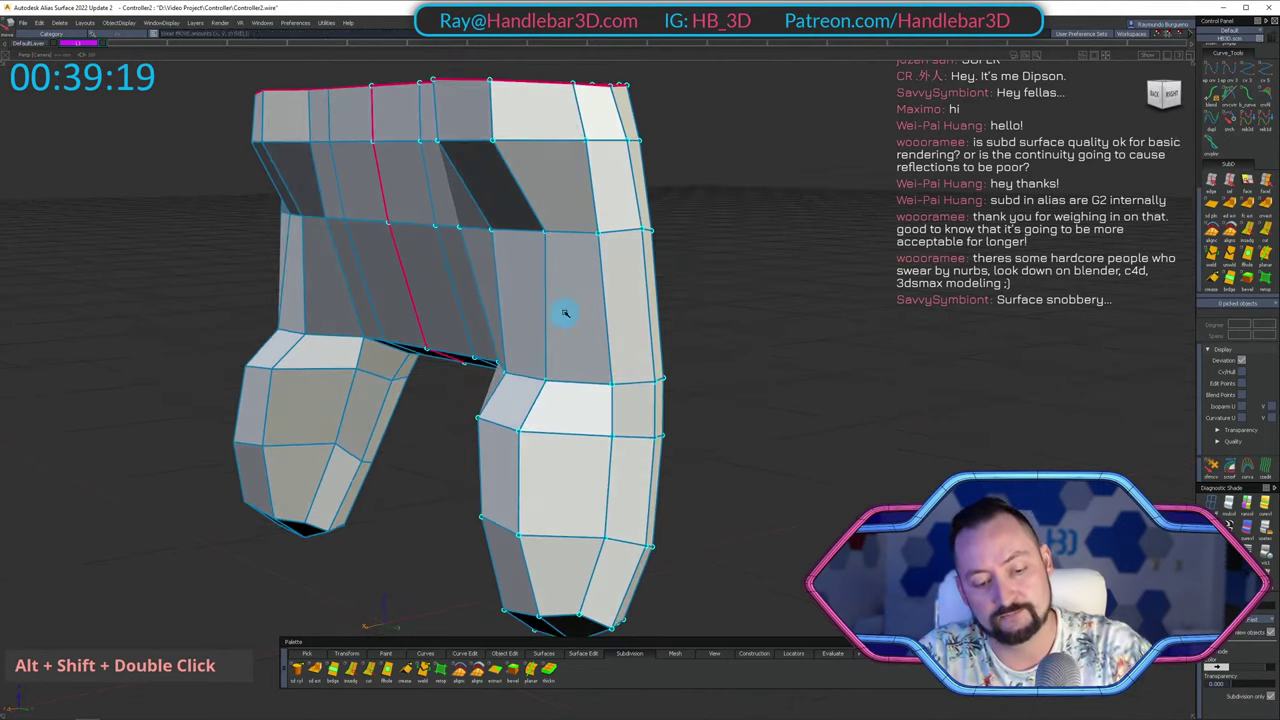
# Return to the smooth surface display and temporarily hide the control mesh to examine the shading from behind.
pyautogui.press('h')
pyautogui.moveTo(512, 306)
pyautogui.keyDown('alt'); pyautogui.keyDown('shift'); pyautogui.mouseDown()
pyautogui.moveTo(837, 231)
pyautogui.moveTo(509, 137)
pyautogui.mouseUp(); pyautogui.keyUp('shift'); pyautogui.keyUp('alt')
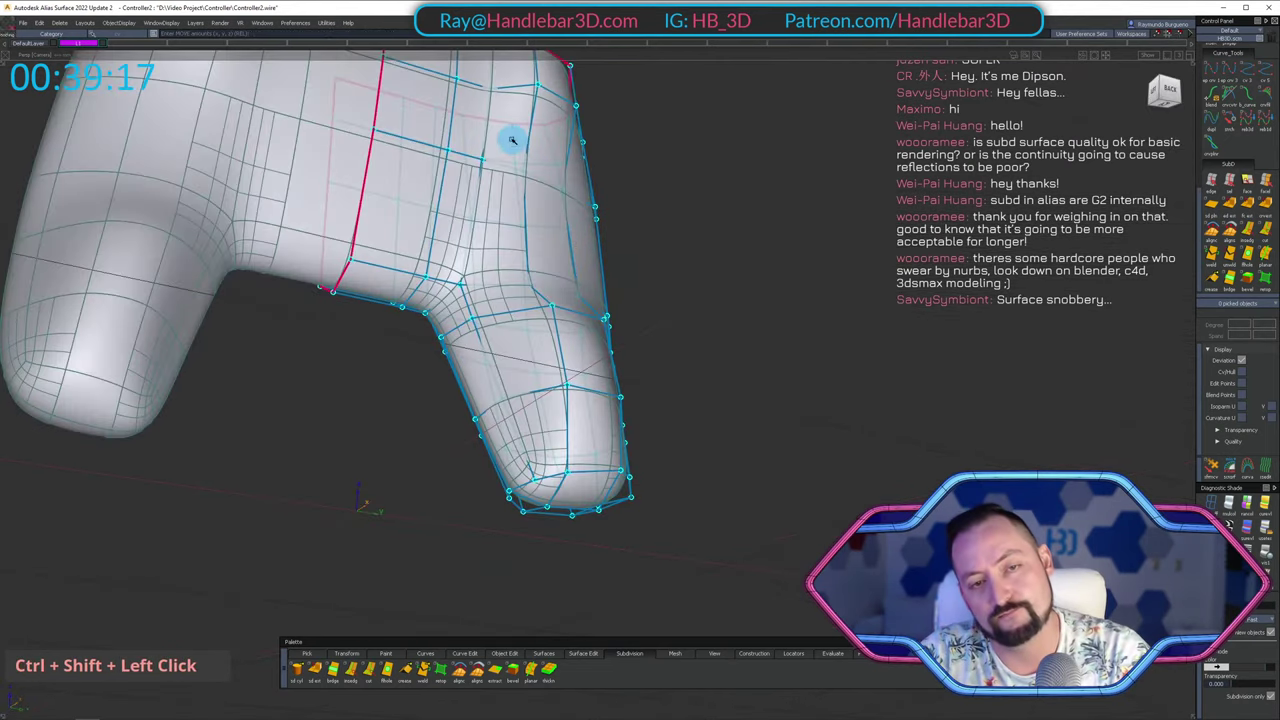
pyautogui.keyDown('alt'); pyautogui.keyDown('shift'); pyautogui.moveTo(509, 137); pyautogui.dragTo(643, 314, button='right'); pyautogui.keyUp('shift'); pyautogui.keyUp('alt')
pyautogui.keyDown('alt'); pyautogui.keyDown('shift'); pyautogui.moveTo(643, 314); pyautogui.dragTo(614, 197); pyautogui.keyUp('shift'); pyautogui.keyUp('alt')
pyautogui.keyDown('alt'); pyautogui.keyDown('shift'); pyautogui.moveTo(614, 197); pyautogui.dragTo(634, 260, button='right'); pyautogui.keyUp('shift'); pyautogui.keyUp('alt')
pyautogui.keyDown('ctrl'); pyautogui.keyDown('shift'); pyautogui.moveTo(634, 260); pyautogui.dragTo(608, 210, button='right'); pyautogui.keyUp('shift'); pyautogui.keyUp('ctrl')
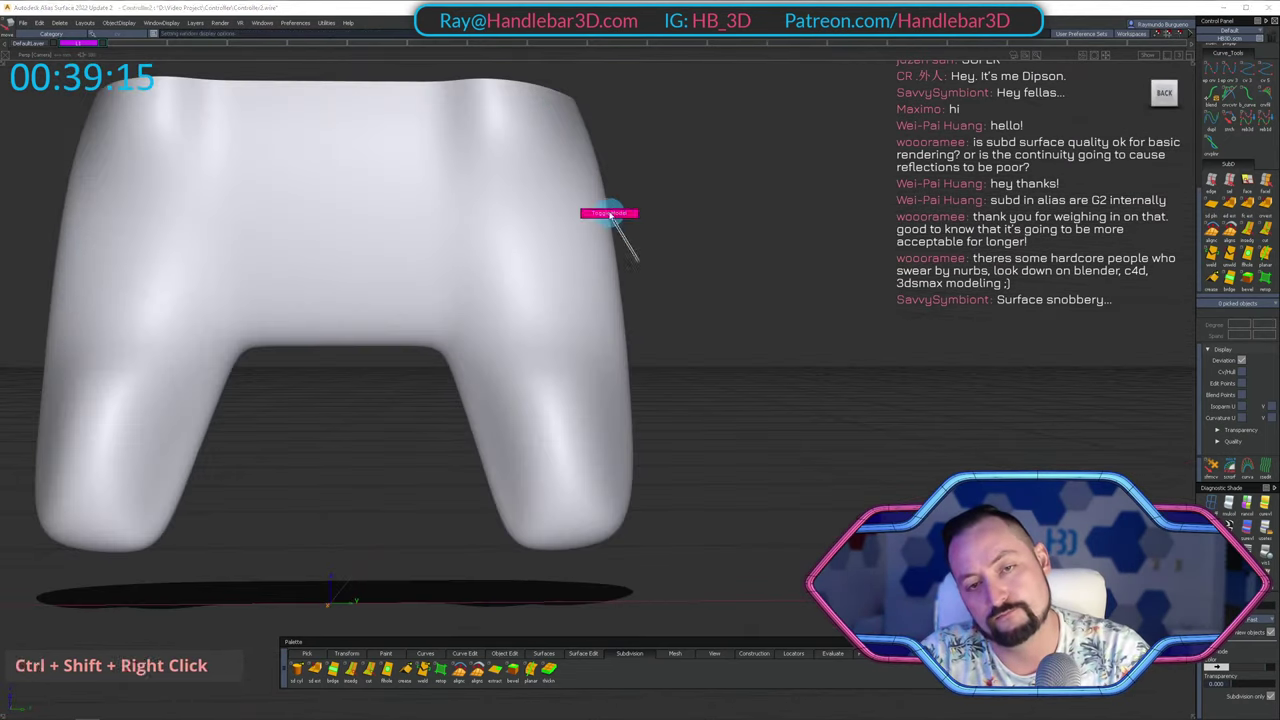
pyautogui.keyDown('alt'); pyautogui.keyDown('shift'); pyautogui.moveTo(608, 210); pyautogui.dragTo(816, 204); pyautogui.keyUp('shift'); pyautogui.keyUp('alt')
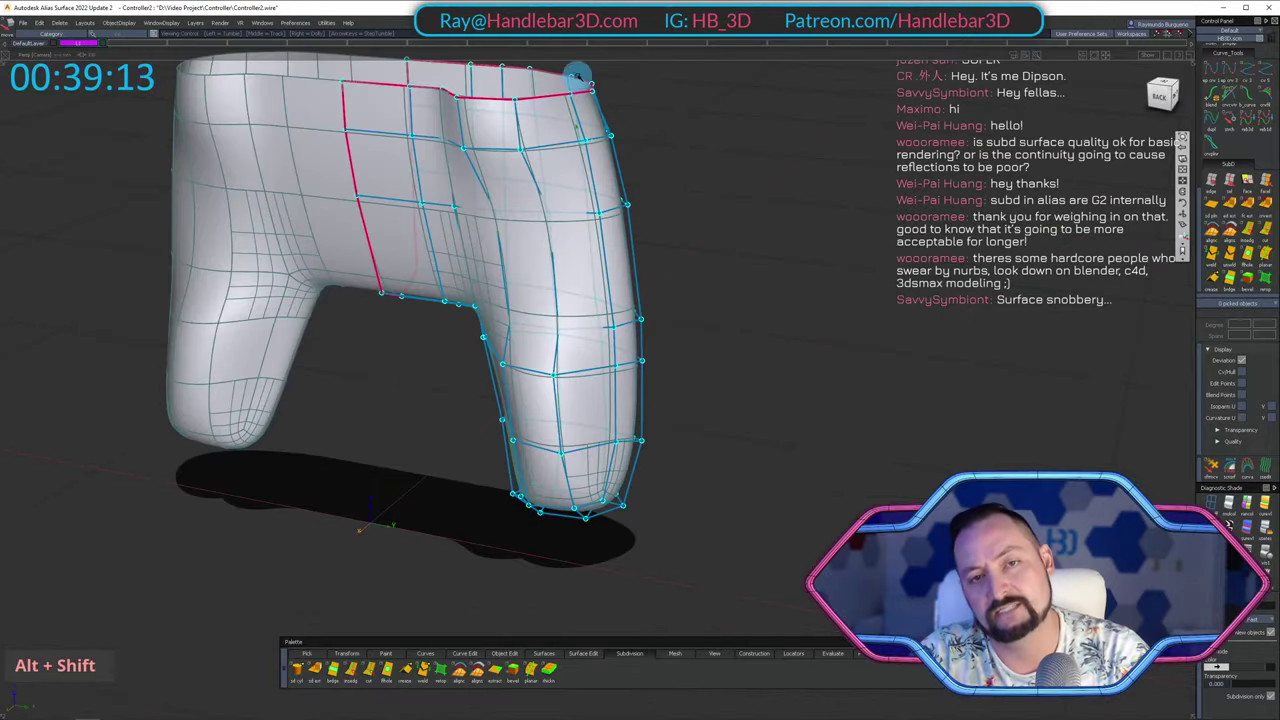
# Examine the body in the back view and the open top edge and handle from above.
pyautogui.keyDown('alt'); pyautogui.keyDown('shift'); pyautogui.click(1163, 97); pyautogui.keyUp('shift'); pyautogui.keyUp('alt')
pyautogui.keyDown('alt'); pyautogui.keyDown('shift'); pyautogui.moveTo(660, 140); pyautogui.dragTo(611, 146, button='middle'); pyautogui.keyUp('shift'); pyautogui.keyUp('alt')
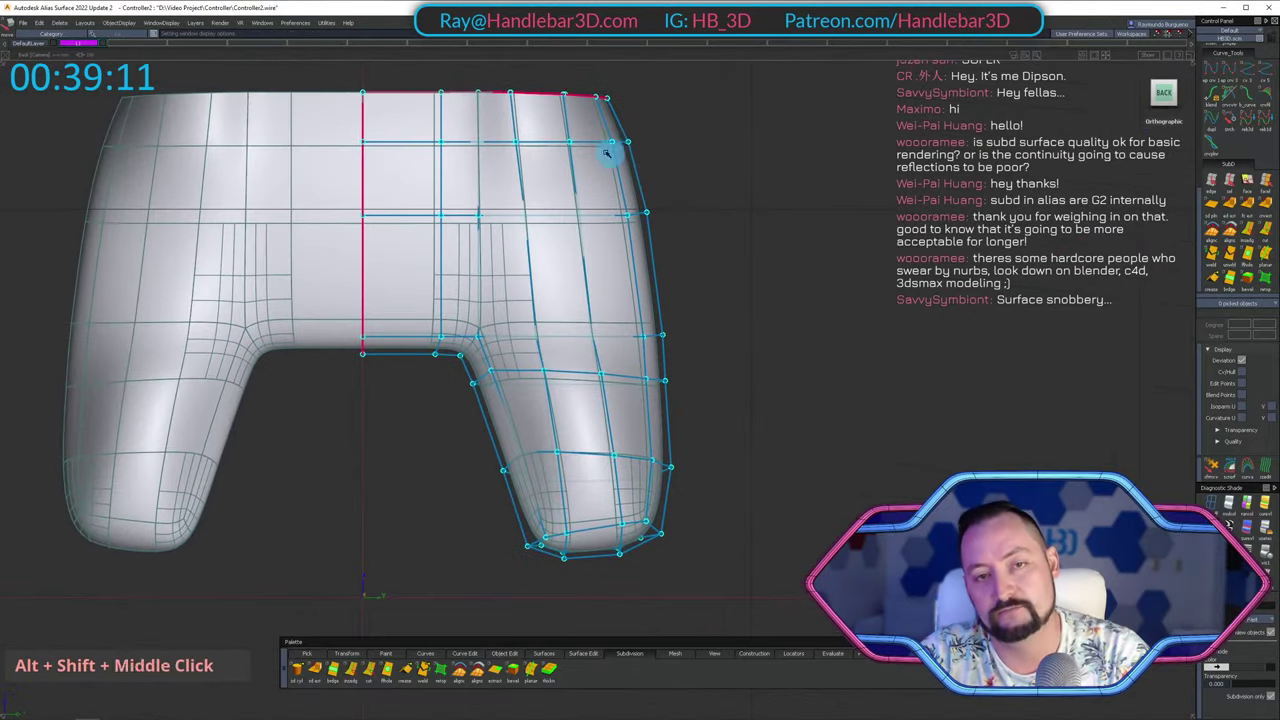
pyautogui.keyDown('ctrl'); pyautogui.keyDown('shift'); pyautogui.moveTo(611, 146); pyautogui.dragTo(617, 131); pyautogui.keyUp('shift'); pyautogui.keyUp('ctrl')
pyautogui.keyDown('alt'); pyautogui.keyDown('shift'); pyautogui.moveTo(617, 131); pyautogui.dragTo(710, 130, button='right'); pyautogui.keyUp('shift'); pyautogui.keyUp('alt')
pyautogui.keyDown('alt'); pyautogui.keyDown('shift'); pyautogui.moveTo(710, 130); pyautogui.dragTo(698, 252, button='middle'); pyautogui.keyUp('shift'); pyautogui.keyUp('alt')
pyautogui.keyDown('alt'); pyautogui.keyDown('shift'); pyautogui.moveTo(698, 251); pyautogui.dragTo(751, 503); pyautogui.keyUp('shift'); pyautogui.keyUp('alt')
pyautogui.keyDown('alt'); pyautogui.keyDown('shift'); pyautogui.moveTo(751, 503); pyautogui.dragTo(797, 300, button='middle'); pyautogui.keyUp('shift'); pyautogui.keyUp('alt')
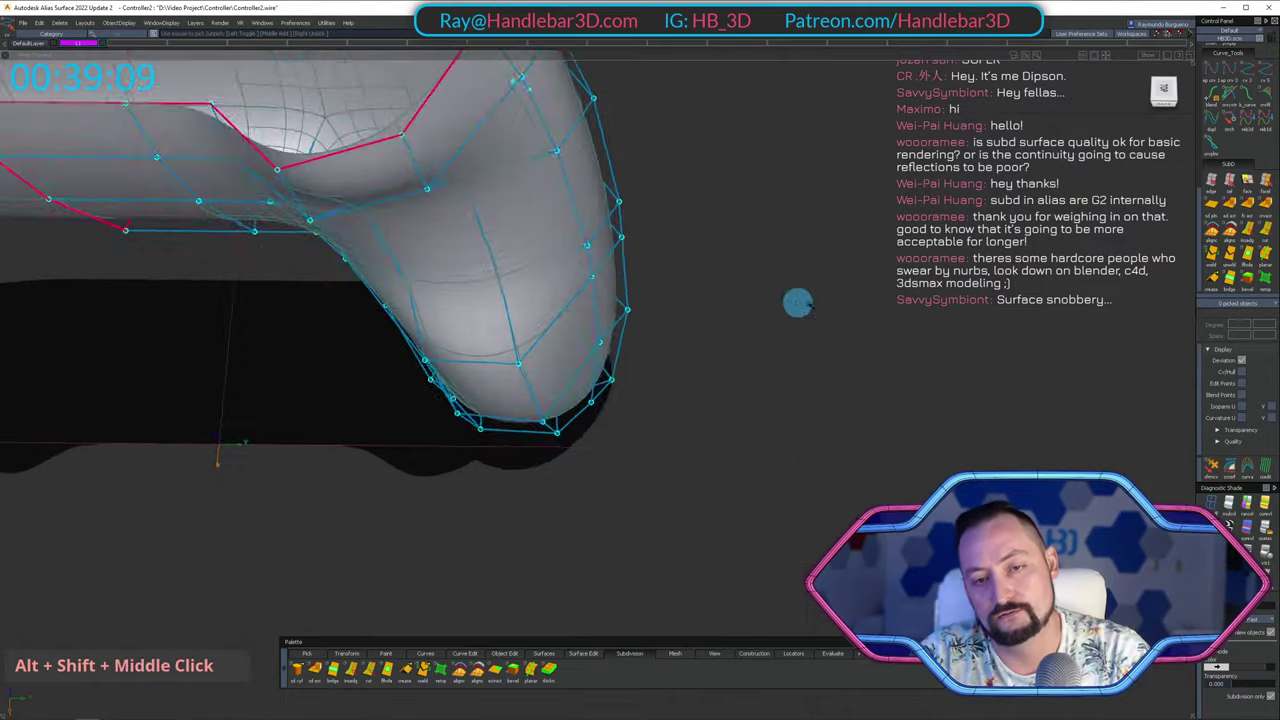
pyautogui.moveTo(797, 300)
pyautogui.keyDown('alt'); pyautogui.keyDown('shift'); pyautogui.mouseDown()
pyautogui.moveTo(809, 206)
pyautogui.moveTo(750, 447)
pyautogui.moveTo(714, 294)
pyautogui.moveTo(810, 312)
pyautogui.mouseUp(); pyautogui.keyUp('shift'); pyautogui.keyUp('alt')
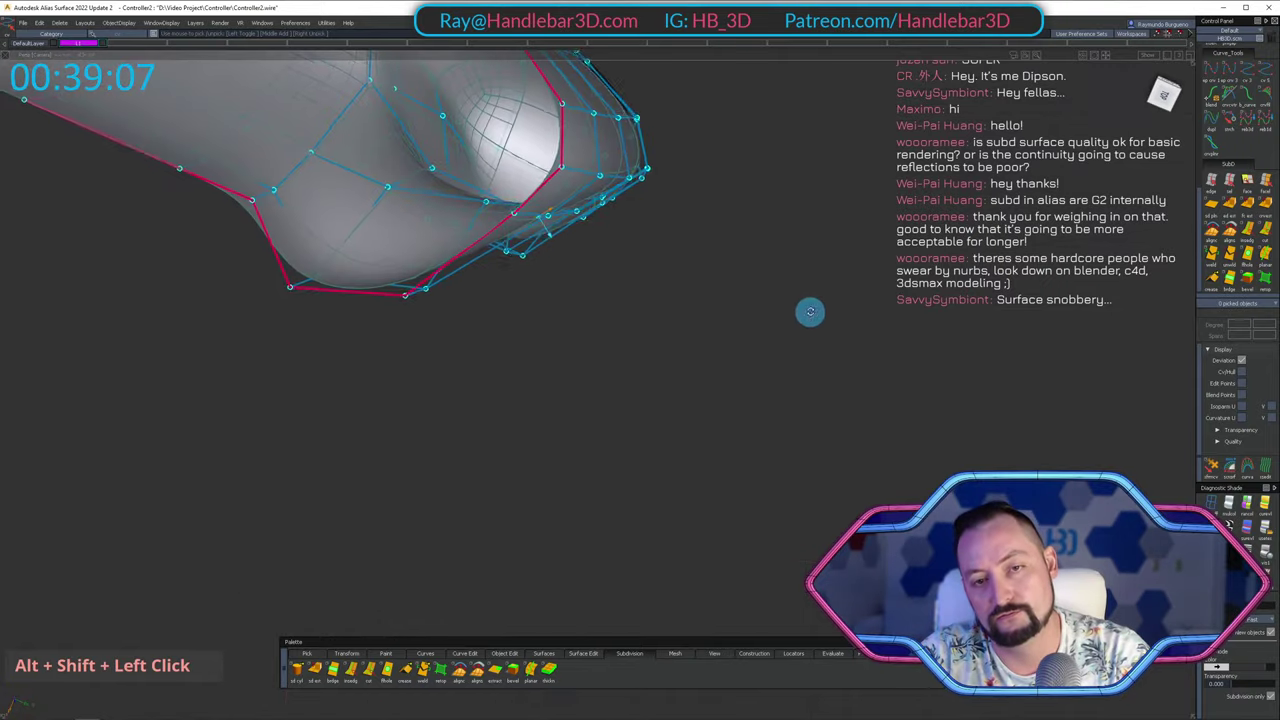
pyautogui.keyDown('alt'); pyautogui.keyDown('shift'); pyautogui.moveTo(634, 161); pyautogui.dragTo(591, 280); pyautogui.keyUp('shift'); pyautogui.keyUp('alt')
# Pick the outermost control vertices down the side of the body and handle and move them slightly inward horizontally.
pyautogui.keyDown('ctrl'); pyautogui.keyDown('shift'); pyautogui.click(629, 329); pyautogui.keyUp('shift'); pyautogui.keyUp('ctrl')
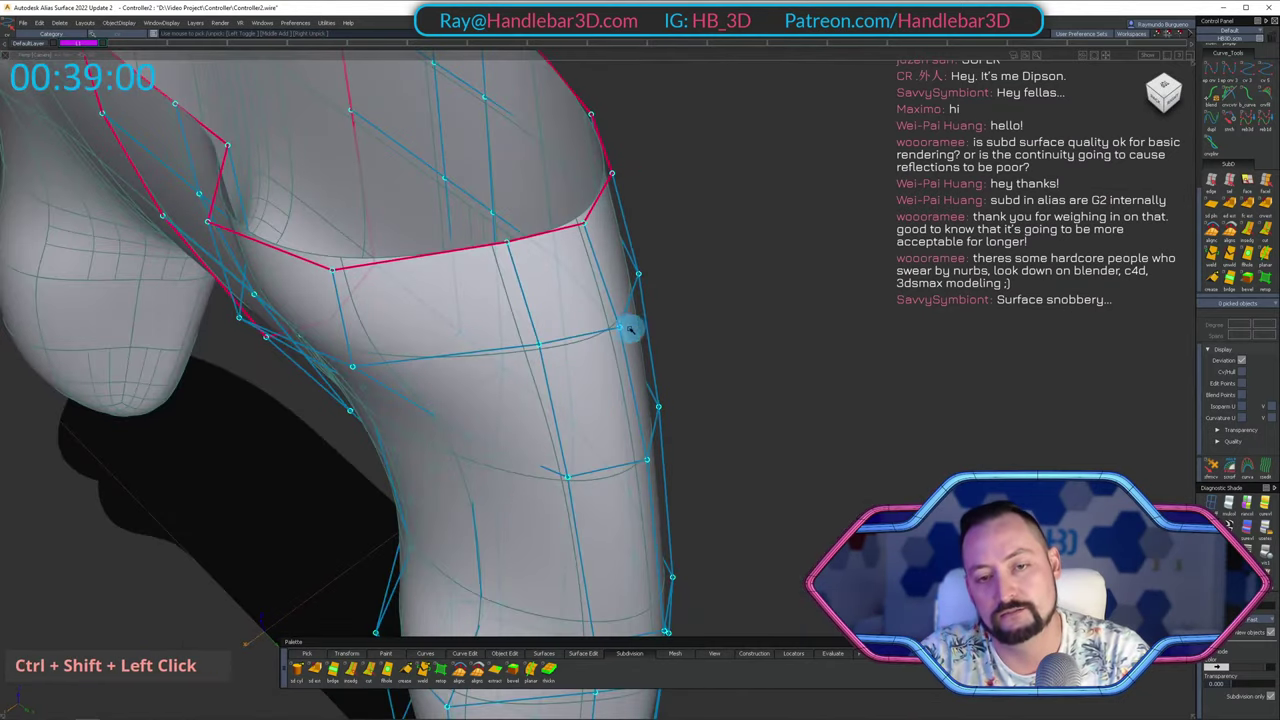
pyautogui.keyDown('alt'); pyautogui.keyDown('shift'); pyautogui.moveTo(620, 326); pyautogui.dragTo(657, 314); pyautogui.keyUp('shift'); pyautogui.keyUp('alt')
pyautogui.keyDown('alt'); pyautogui.keyDown('shift'); pyautogui.moveTo(657, 314); pyautogui.dragTo(641, 559, button='middle'); pyautogui.keyUp('shift'); pyautogui.keyUp('alt')
pyautogui.keyDown('shift'); pyautogui.middleClick(623, 526); pyautogui.keyUp('shift')
pyautogui.keyDown('alt'); pyautogui.keyDown('shift'); pyautogui.moveTo(568, 442); pyautogui.dragTo(918, 452); pyautogui.keyUp('shift'); pyautogui.keyUp('alt')
pyautogui.keyDown('ctrl'); pyautogui.keyDown('shift'); pyautogui.moveTo(918, 452); pyautogui.dragTo(926, 432, button='middle'); pyautogui.keyUp('shift'); pyautogui.keyUp('ctrl')
pyautogui.moveTo(932, 359); pyautogui.dragTo(908, 360, button='middle')
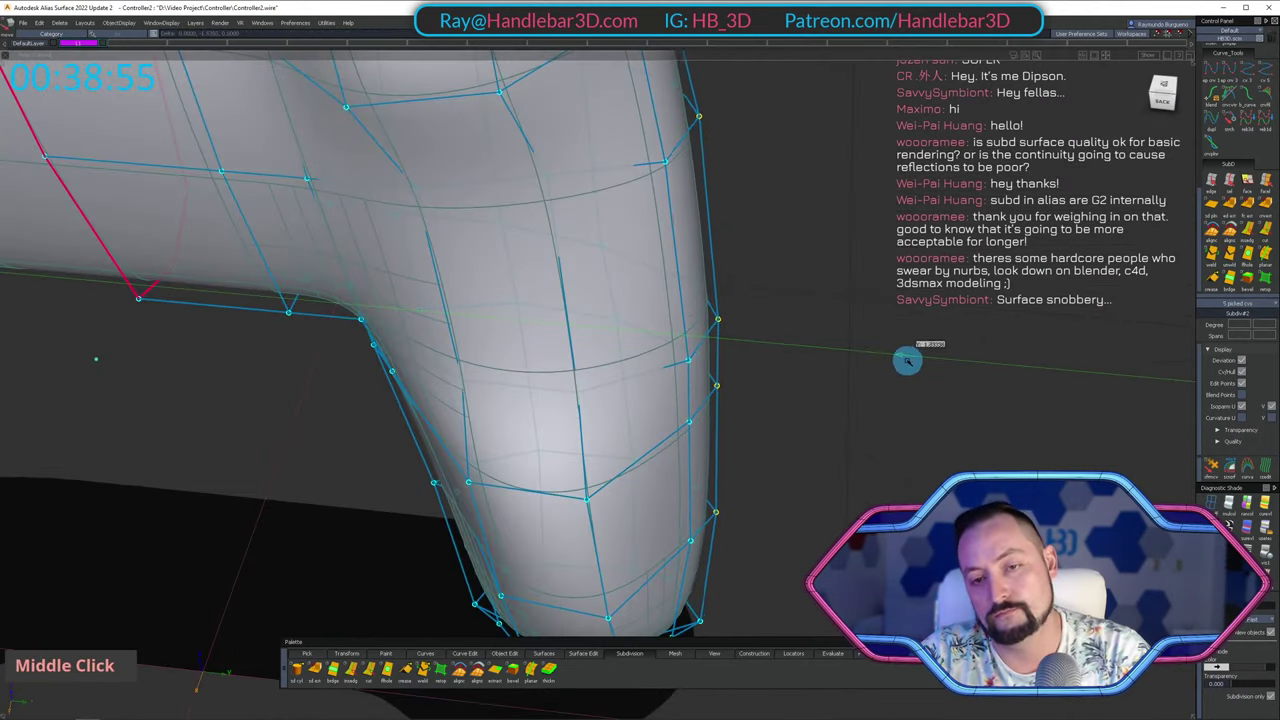
pyautogui.keyDown('alt'); pyautogui.keyDown('shift'); pyautogui.moveTo(908, 360); pyautogui.dragTo(866, 462, button='right'); pyautogui.keyUp('shift'); pyautogui.keyUp('alt')
pyautogui.keyDown('alt'); pyautogui.keyDown('shift'); pyautogui.moveTo(866, 462); pyautogui.dragTo(869, 367, button='middle'); pyautogui.keyUp('shift'); pyautogui.keyUp('alt')
pyautogui.keyDown('alt'); pyautogui.keyDown('shift'); pyautogui.moveTo(869, 367); pyautogui.dragTo(663, 409); pyautogui.keyUp('shift'); pyautogui.keyUp('alt')
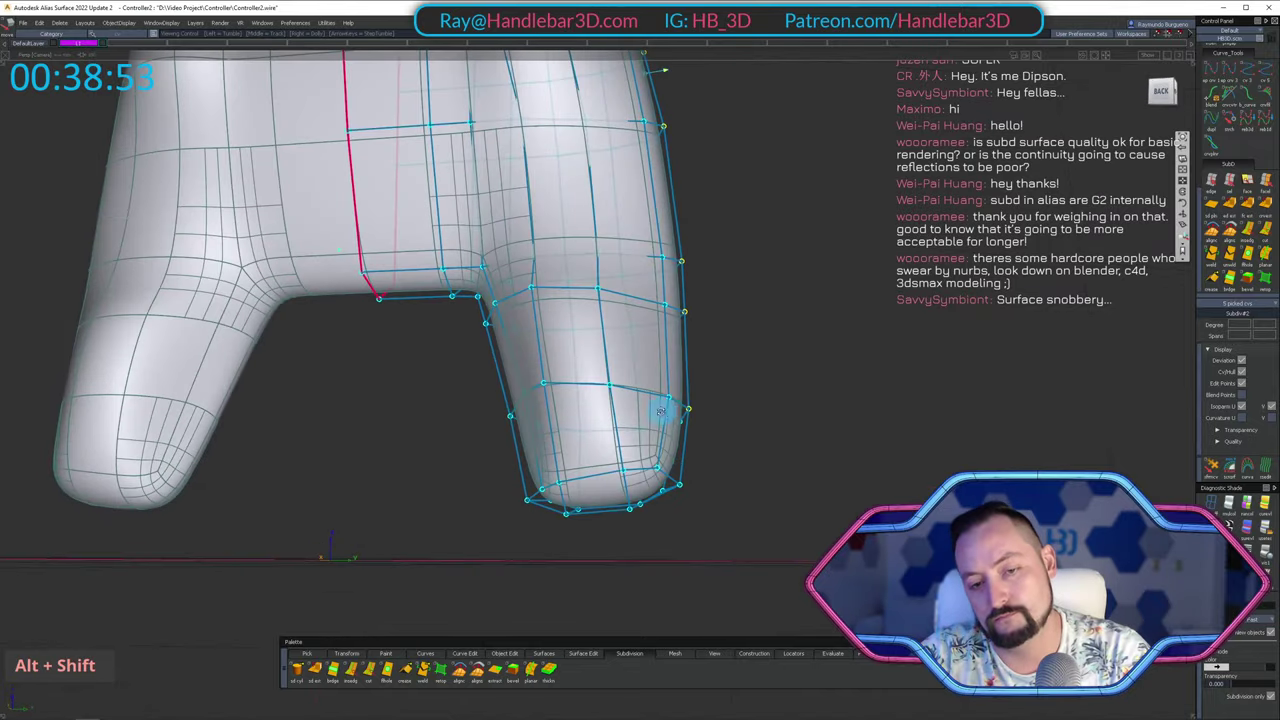
pyautogui.keyDown('alt'); pyautogui.keyDown('shift'); pyautogui.click(760, 364); pyautogui.keyUp('shift'); pyautogui.keyUp('alt')
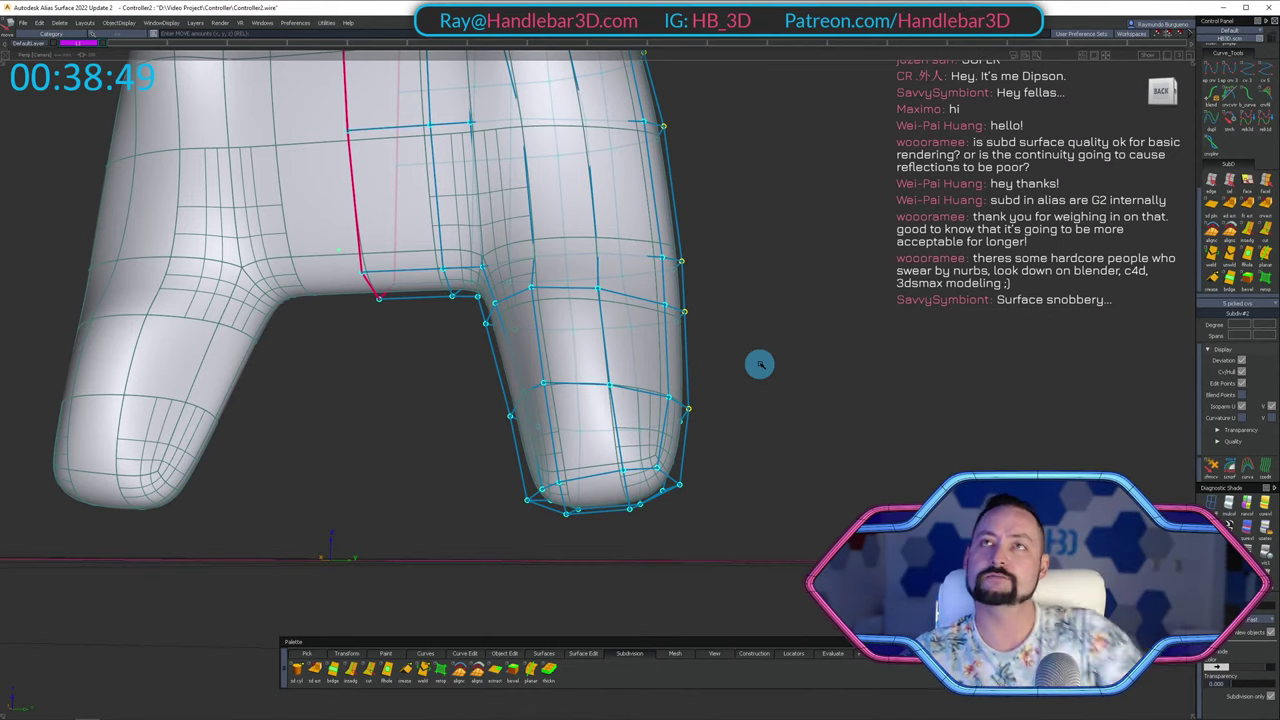
# Clear the pick, then in the front view pick the lowest control vertices of the handle tip and adjust them vertically.
pyautogui.keyDown('ctrl'); pyautogui.keyDown('shift'); pyautogui.moveTo(679, 472); pyautogui.dragTo(300, 335); pyautogui.keyUp('shift'); pyautogui.keyUp('ctrl')
pyautogui.keyDown('alt'); pyautogui.keyDown('shift'); pyautogui.moveTo(749, 280); pyautogui.dragTo(677, 212, button='middle'); pyautogui.keyUp('shift'); pyautogui.keyUp('alt')
pyautogui.click(1166, 95)
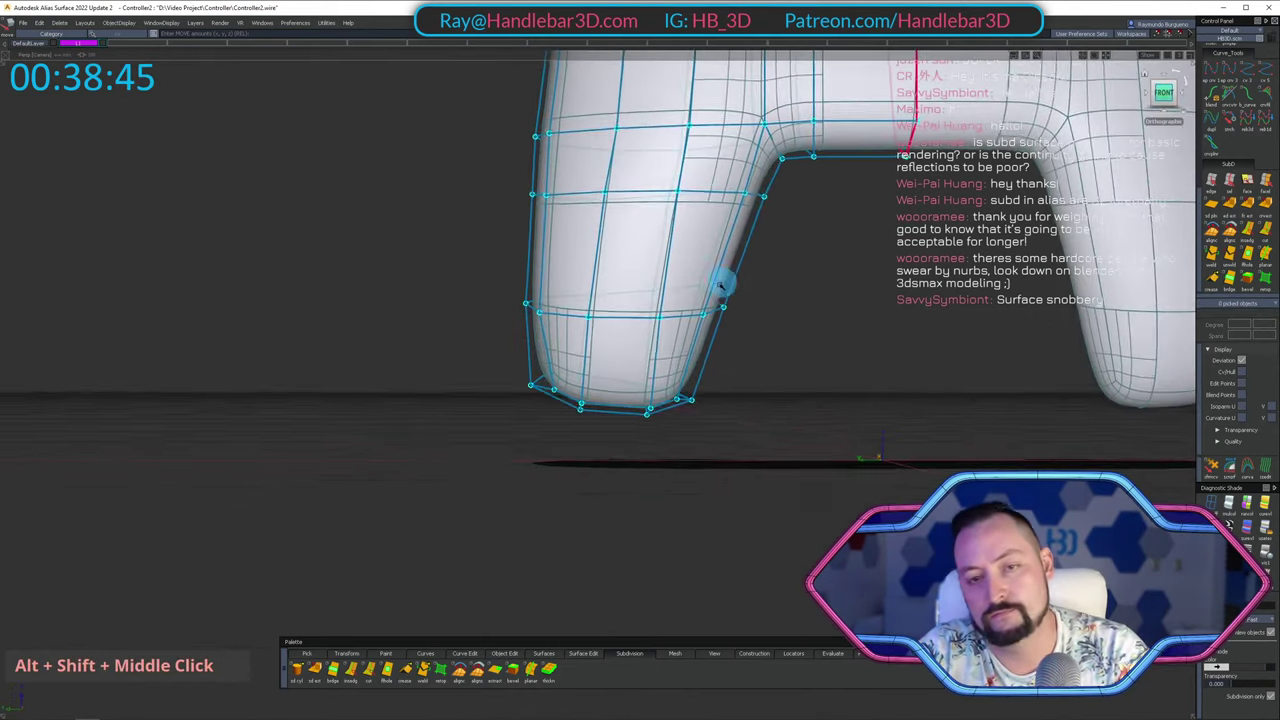
pyautogui.keyDown('alt'); pyautogui.keyDown('shift'); pyautogui.moveTo(720, 283); pyautogui.dragTo(622, 500, button='right'); pyautogui.keyUp('shift'); pyautogui.keyUp('alt')
pyautogui.keyDown('alt'); pyautogui.keyDown('shift'); pyautogui.moveTo(620, 510); pyautogui.dragTo(643, 451, button='middle'); pyautogui.keyUp('shift'); pyautogui.keyUp('alt')
pyautogui.keyDown('ctrl'); pyautogui.keyDown('shift'); pyautogui.moveTo(526, 328); pyautogui.dragTo(563, 302); pyautogui.keyUp('shift'); pyautogui.keyUp('ctrl')
pyautogui.keyDown('ctrl'); pyautogui.keyDown('shift'); pyautogui.moveTo(728, 427); pyautogui.dragTo(737, 425); pyautogui.keyUp('shift'); pyautogui.keyUp('ctrl')
pyautogui.keyDown('ctrl'); pyautogui.keyDown('shift'); pyautogui.moveTo(737, 425); pyautogui.dragTo(735, 440, button='middle'); pyautogui.keyUp('shift'); pyautogui.keyUp('ctrl')
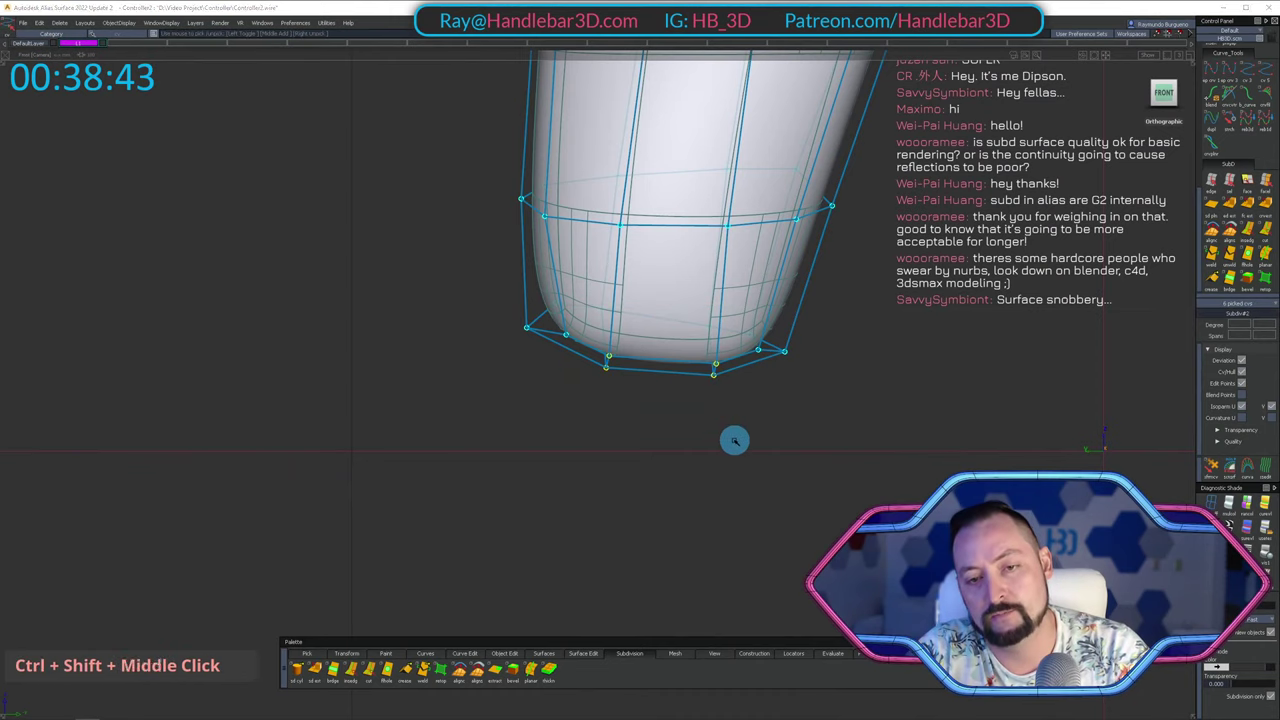
pyautogui.moveTo(738, 391)
pyautogui.mouseDown(button='right')
pyautogui.moveTo(731, 434)
pyautogui.moveTo(737, 409)
pyautogui.mouseUp(button='right')
pyautogui.keyDown('alt'); pyautogui.keyDown('shift'); pyautogui.moveTo(737, 409); pyautogui.dragTo(703, 443, button='middle'); pyautogui.keyUp('shift'); pyautogui.keyUp('alt')
# Pick the inner corner control vertices of the handle tip and move them up.
pyautogui.keyDown('ctrl'); pyautogui.keyDown('shift'); pyautogui.moveTo(705, 350); pyautogui.dragTo(760, 356); pyautogui.keyUp('shift'); pyautogui.keyUp('ctrl')
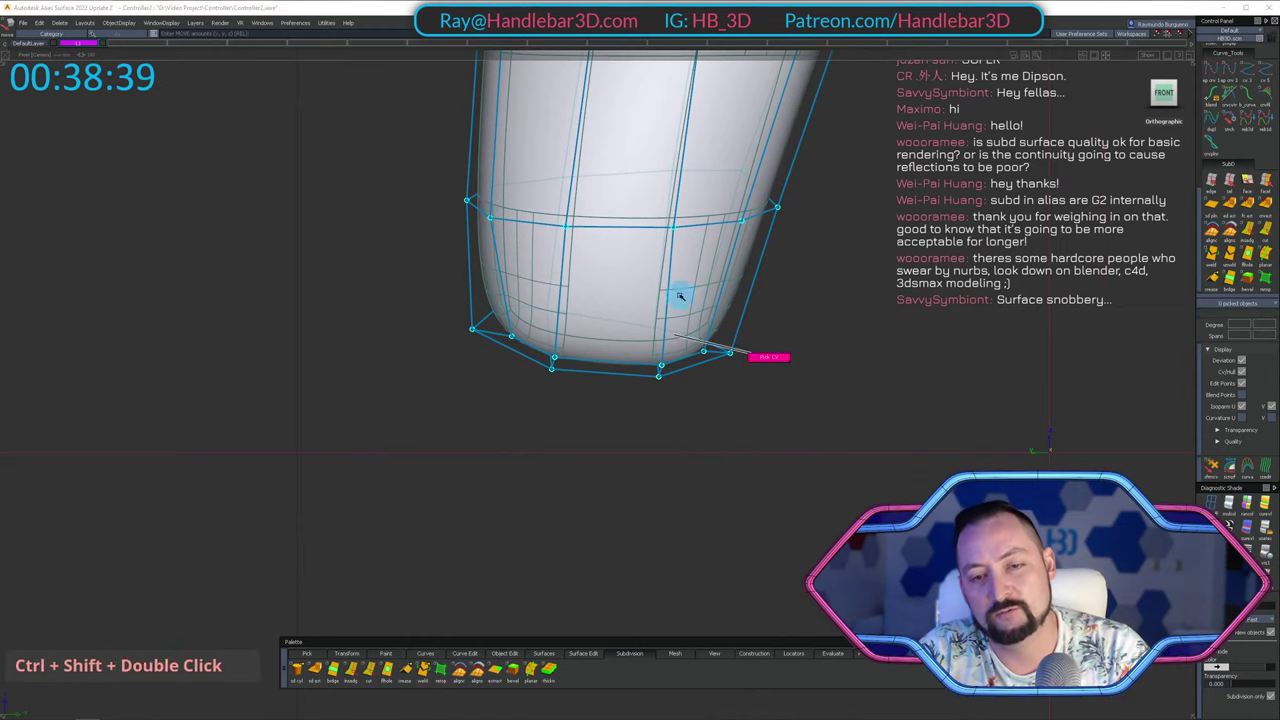
pyautogui.moveTo(680, 295); pyautogui.dragTo(785, 412)
pyautogui.keyDown('ctrl'); pyautogui.keyDown('shift'); pyautogui.moveTo(789, 420); pyautogui.dragTo(789, 349, button='middle'); pyautogui.keyUp('shift'); pyautogui.keyUp('ctrl')
pyautogui.moveTo(845, 328); pyautogui.dragTo(846, 277, button='right')
pyautogui.moveTo(847, 277); pyautogui.dragTo(848, 277, button='middle')
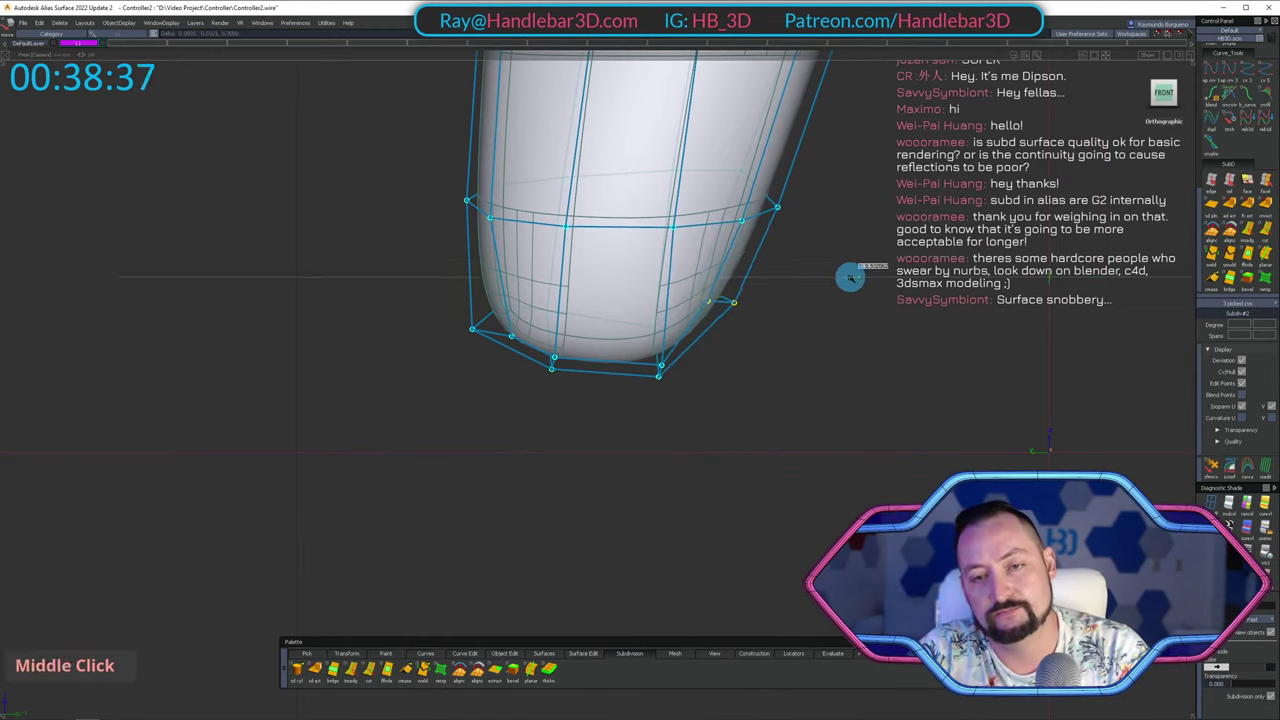
# Pick the outer corner control vertices of the handle tip and move them up to round off the end.
pyautogui.keyDown('ctrl'); pyautogui.keyDown('shift'); pyautogui.moveTo(406, 291); pyautogui.dragTo(520, 397); pyautogui.keyUp('shift'); pyautogui.keyUp('ctrl')
pyautogui.keyDown('ctrl'); pyautogui.keyDown('shift'); pyautogui.middleClick(506, 417); pyautogui.keyUp('shift'); pyautogui.keyUp('ctrl')
pyautogui.moveTo(506, 417); pyautogui.dragTo(513, 369, button='right')
pyautogui.moveTo(513, 369); pyautogui.dragTo(565, 432, button='middle')
pyautogui.keyDown('alt'); pyautogui.keyDown('shift'); pyautogui.moveTo(565, 432); pyautogui.dragTo(706, 363, button='right'); pyautogui.keyUp('shift'); pyautogui.keyUp('alt')
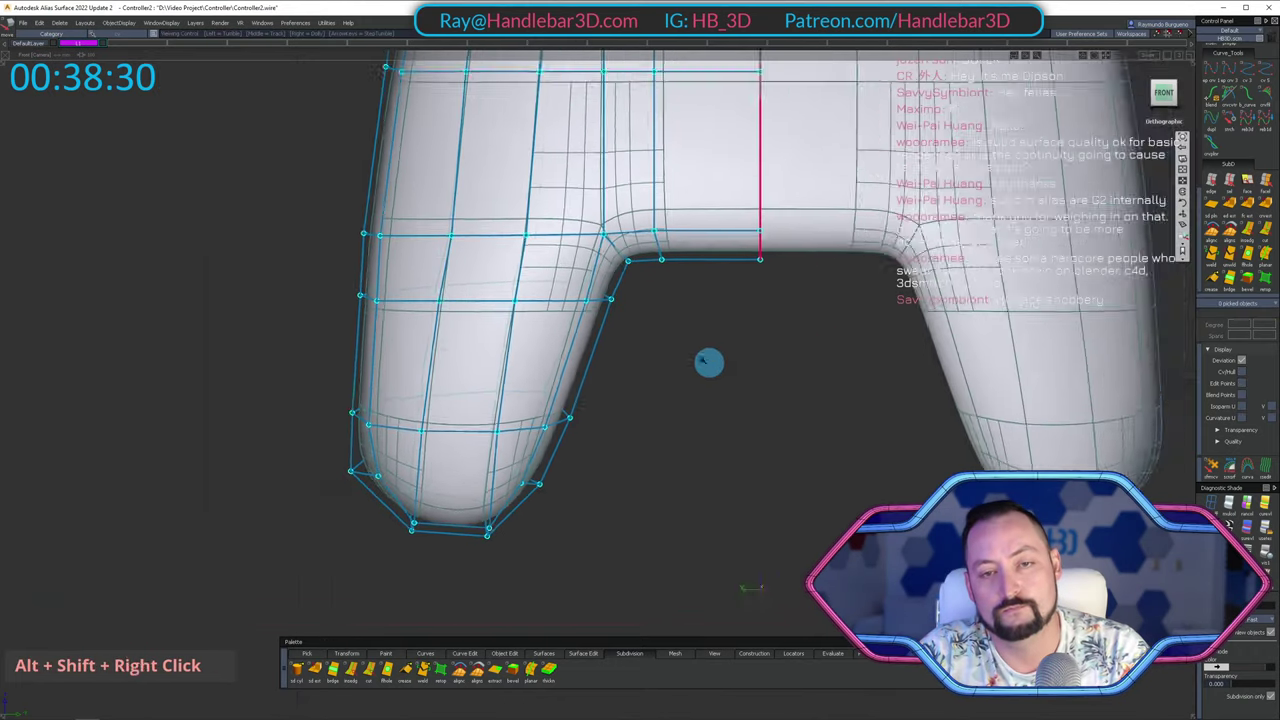
# In the right view, pick the control vertices just above the handle bulge and move them outward horizontally.
pyautogui.keyDown('alt'); pyautogui.keyDown('shift'); pyautogui.moveTo(706, 363); pyautogui.dragTo(517, 120); pyautogui.keyUp('shift'); pyautogui.keyUp('alt')
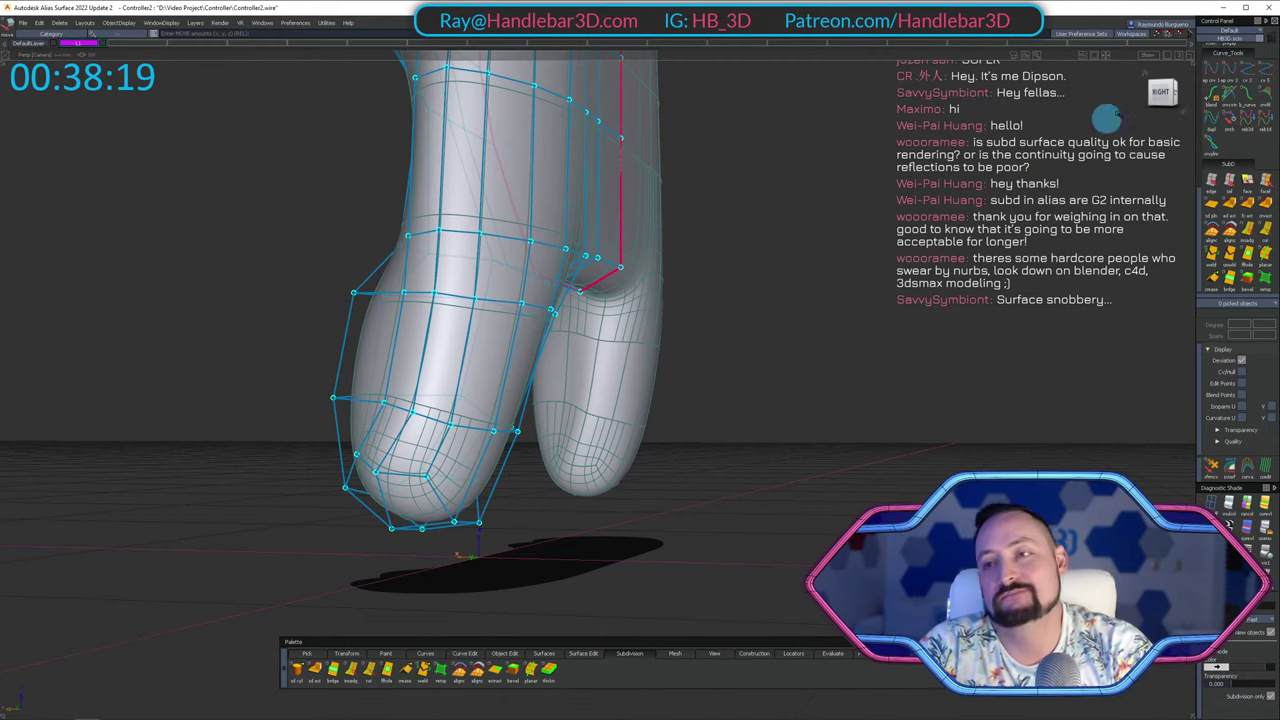
pyautogui.click(1157, 91)
pyautogui.moveTo(630, 184)
pyautogui.keyDown('alt'); pyautogui.keyDown('shift'); pyautogui.mouseDown(button='right')
pyautogui.moveTo(517, 191)
pyautogui.moveTo(420, 175)
pyautogui.mouseUp(button='right'); pyautogui.keyUp('shift'); pyautogui.keyUp('alt')
pyautogui.moveTo(420, 175)
pyautogui.keyDown('alt'); pyautogui.keyDown('shift'); pyautogui.mouseDown(button='middle')
pyautogui.moveTo(591, 309)
pyautogui.moveTo(667, 406)
pyautogui.mouseUp(button='middle'); pyautogui.keyUp('shift'); pyautogui.keyUp('alt')
pyautogui.keyDown('ctrl'); pyautogui.keyDown('shift'); pyautogui.moveTo(515, 317); pyautogui.dragTo(628, 343); pyautogui.keyUp('shift'); pyautogui.keyUp('ctrl')
pyautogui.moveTo(533, 275); pyautogui.dragTo(586, 355)
pyautogui.keyDown('ctrl'); pyautogui.keyDown('shift'); pyautogui.moveTo(545, 335); pyautogui.dragTo(541, 233, button='middle'); pyautogui.keyUp('shift'); pyautogui.keyUp('ctrl')
pyautogui.moveTo(507, 227); pyautogui.dragTo(474, 229, button='middle')
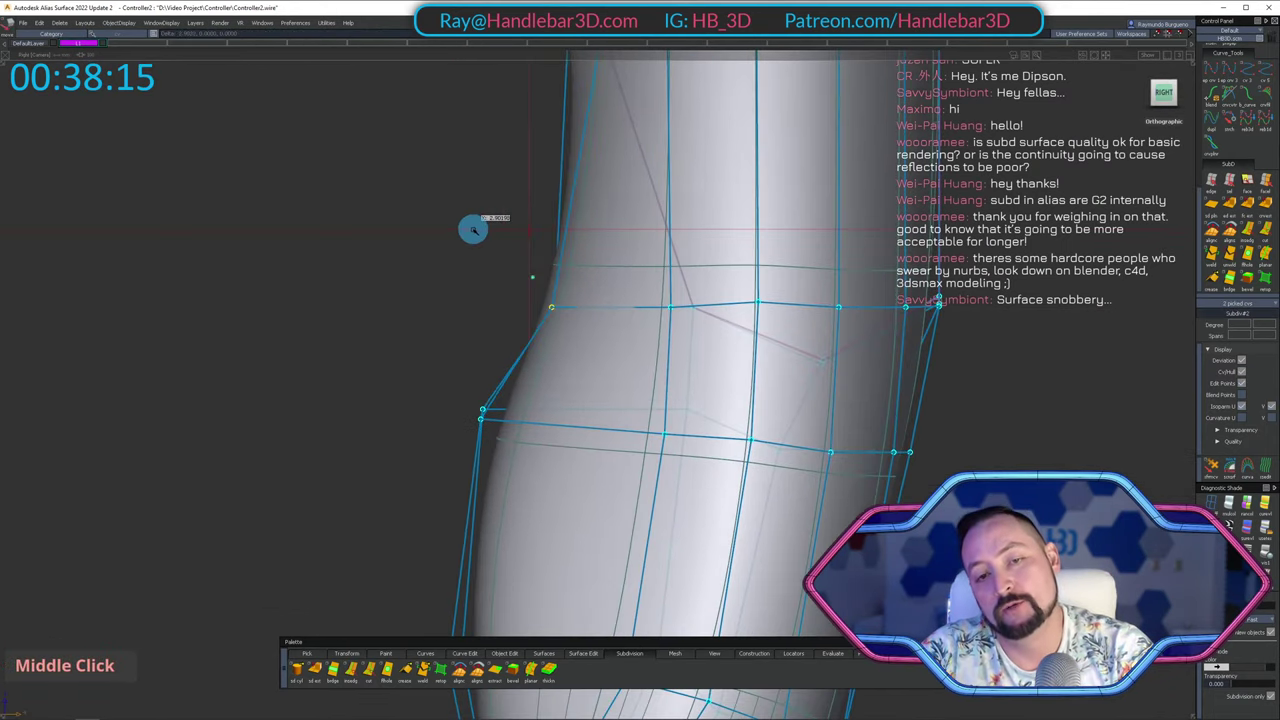
# In the front view, pick the outer control vertices of the two uppermost rows, move them slightly inward, and clear the pick.
pyautogui.keyDown('alt'); pyautogui.keyDown('shift'); pyautogui.moveTo(465, 222); pyautogui.dragTo(389, 118, button='right'); pyautogui.keyUp('shift'); pyautogui.keyUp('alt')
pyautogui.keyDown('alt'); pyautogui.keyDown('shift'); pyautogui.moveTo(389, 118); pyautogui.dragTo(437, 194, button='middle'); pyautogui.keyUp('shift'); pyautogui.keyUp('alt')
pyautogui.keyDown('alt'); pyautogui.keyDown('shift'); pyautogui.moveTo(614, 423); pyautogui.dragTo(571, 269, button='right'); pyautogui.keyUp('shift'); pyautogui.keyUp('alt')
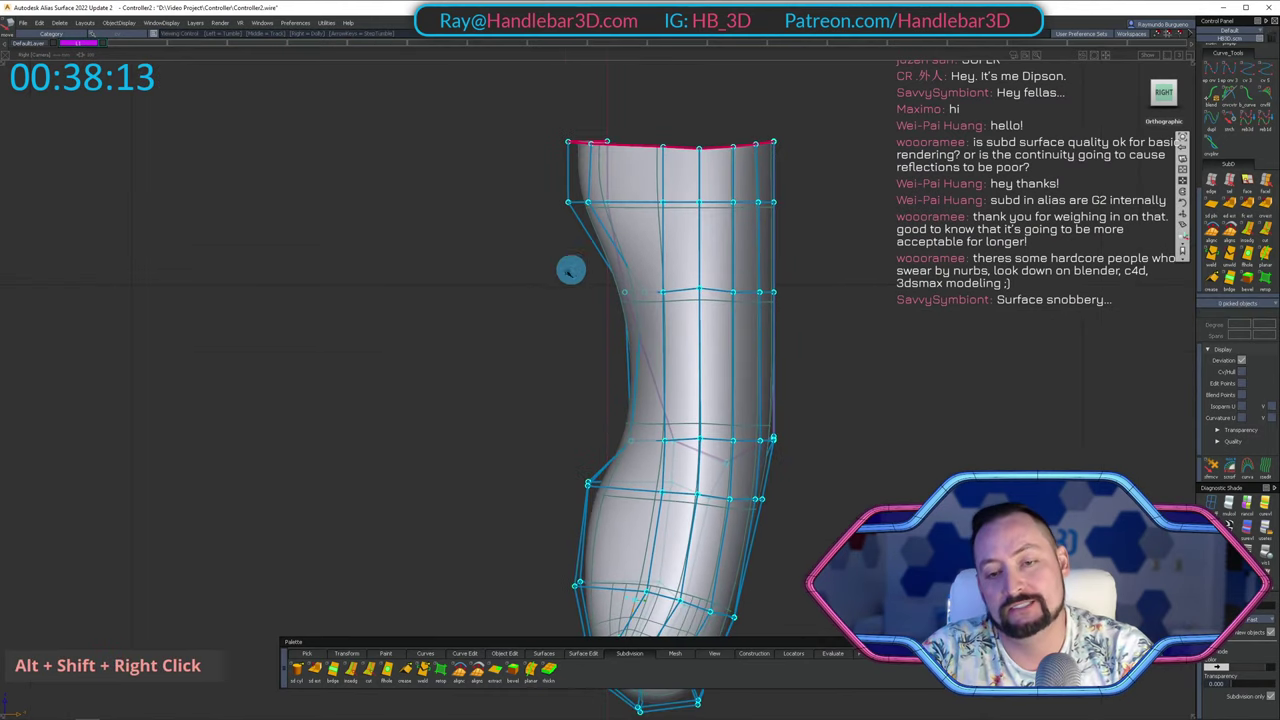
pyautogui.keyDown('alt'); pyautogui.keyDown('shift'); pyautogui.moveTo(571, 269); pyautogui.dragTo(679, 256); pyautogui.keyUp('shift'); pyautogui.keyUp('alt')
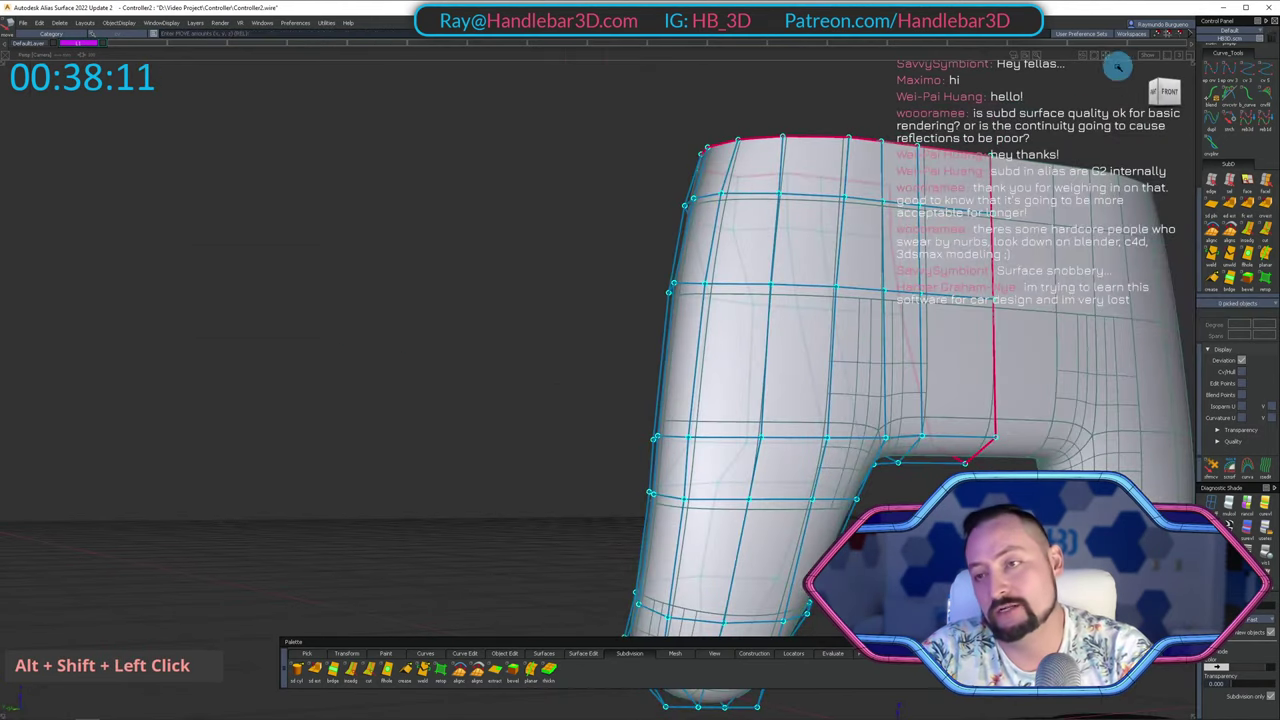
pyautogui.keyDown('alt'); pyautogui.keyDown('shift'); pyautogui.click(1175, 89); pyautogui.keyUp('shift'); pyautogui.keyUp('alt')
pyautogui.keyDown('alt'); pyautogui.keyDown('shift'); pyautogui.moveTo(891, 246); pyautogui.dragTo(755, 188, button='middle'); pyautogui.keyUp('shift'); pyautogui.keyUp('alt')
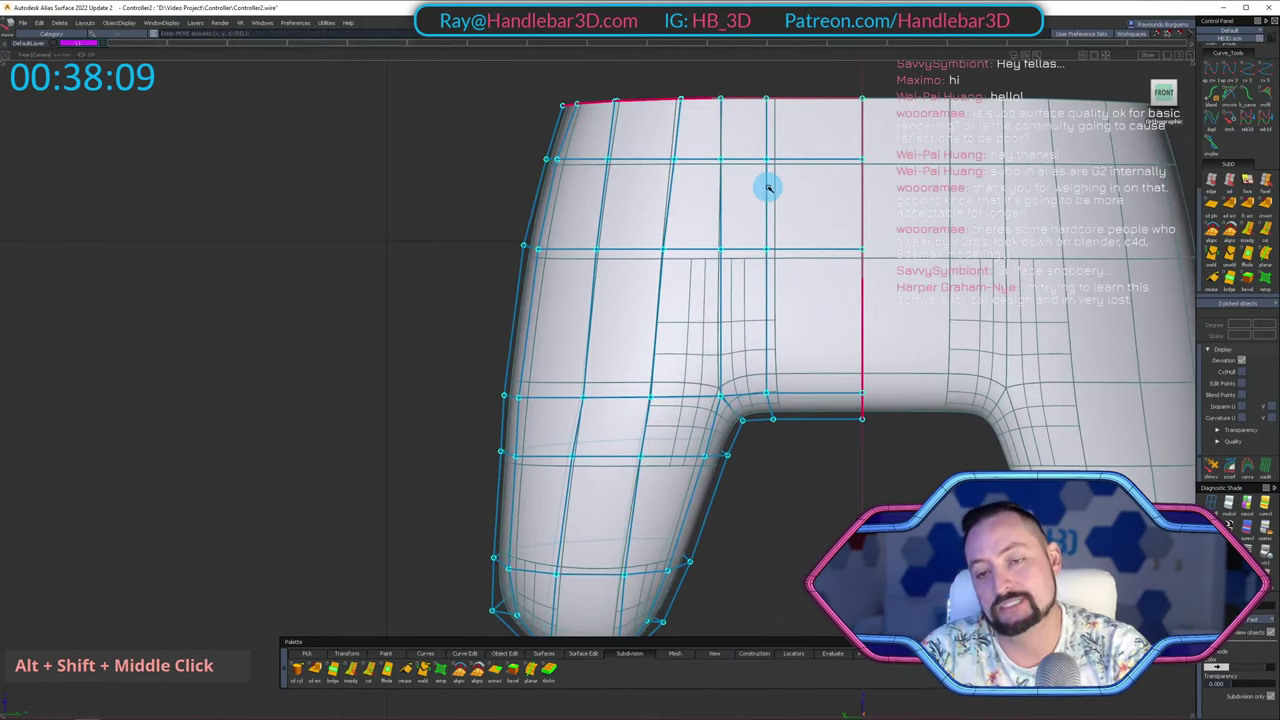
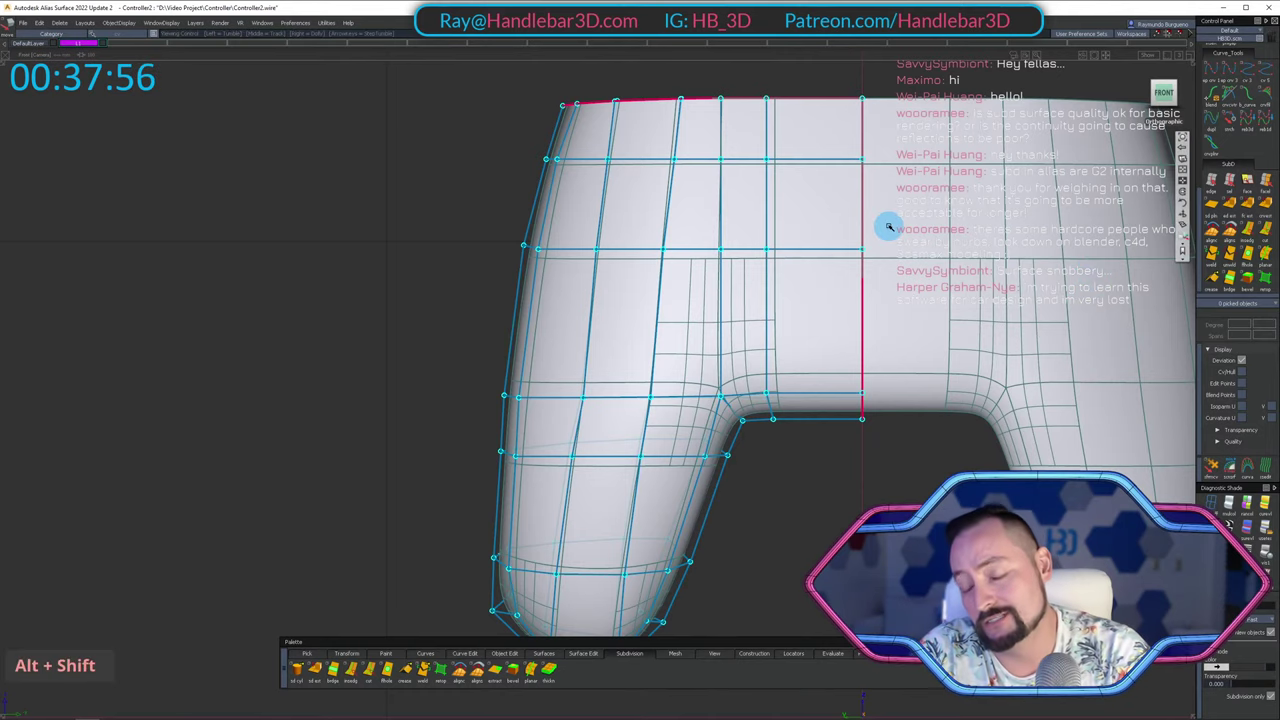
pyautogui.keyDown('alt'); pyautogui.keyDown('shift'); pyautogui.moveTo(891, 223); pyautogui.dragTo(667, 180, button='middle'); pyautogui.keyUp('shift'); pyautogui.keyUp('alt')
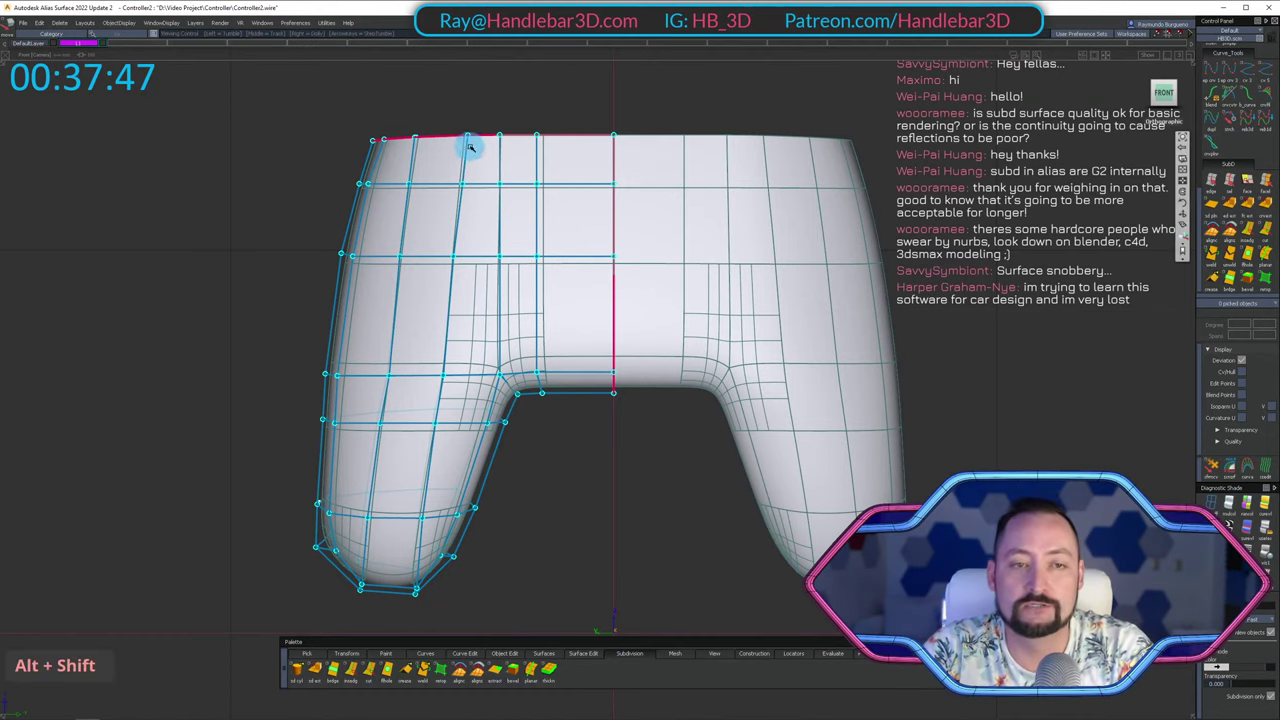
pyautogui.keyDown('alt'); pyautogui.keyDown('shift'); pyautogui.moveTo(667, 180); pyautogui.dragTo(600, 385, button='middle'); pyautogui.keyUp('shift'); pyautogui.keyUp('alt')
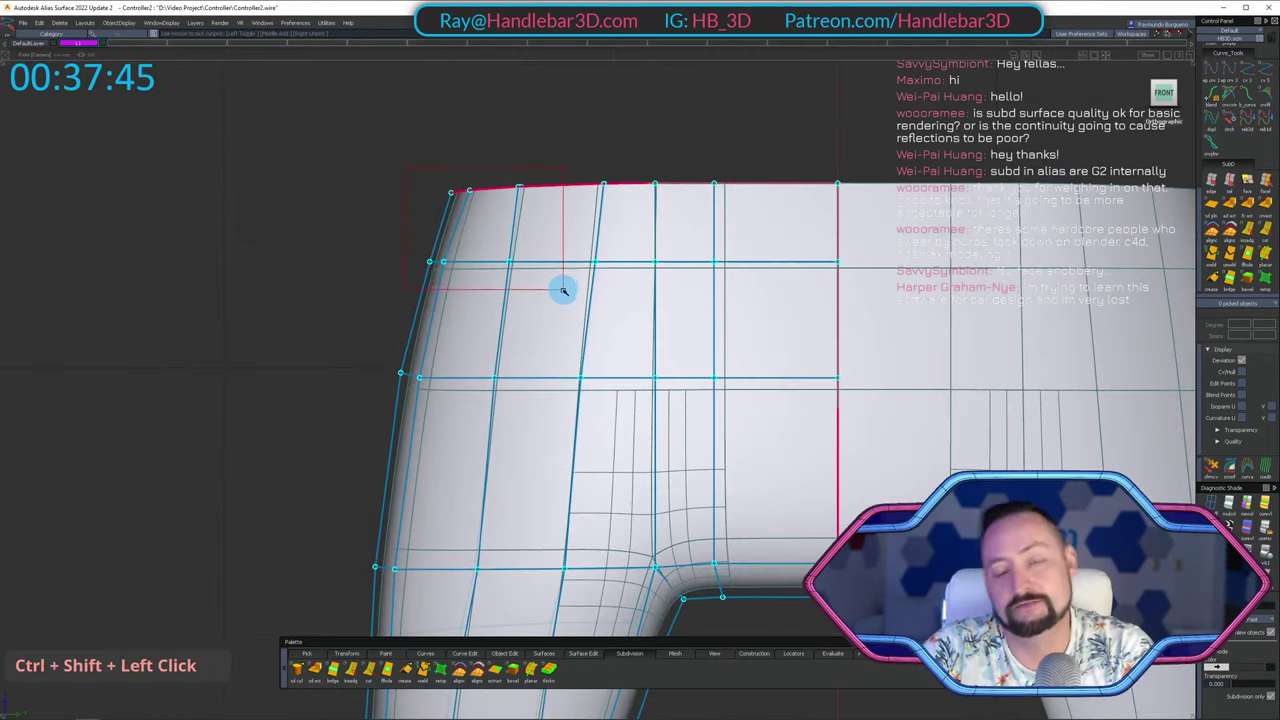
pyautogui.keyDown('ctrl'); pyautogui.keyDown('shift'); pyautogui.moveTo(563, 290); pyautogui.dragTo(562, 288); pyautogui.keyUp('shift'); pyautogui.keyUp('ctrl')
pyautogui.moveTo(560, 200); pyautogui.dragTo(560, 143, button='middle')
pyautogui.keyDown('ctrl'); pyautogui.keyDown('shift'); pyautogui.moveTo(474, 286); pyautogui.dragTo(397, 290); pyautogui.keyUp('shift'); pyautogui.keyUp('ctrl')
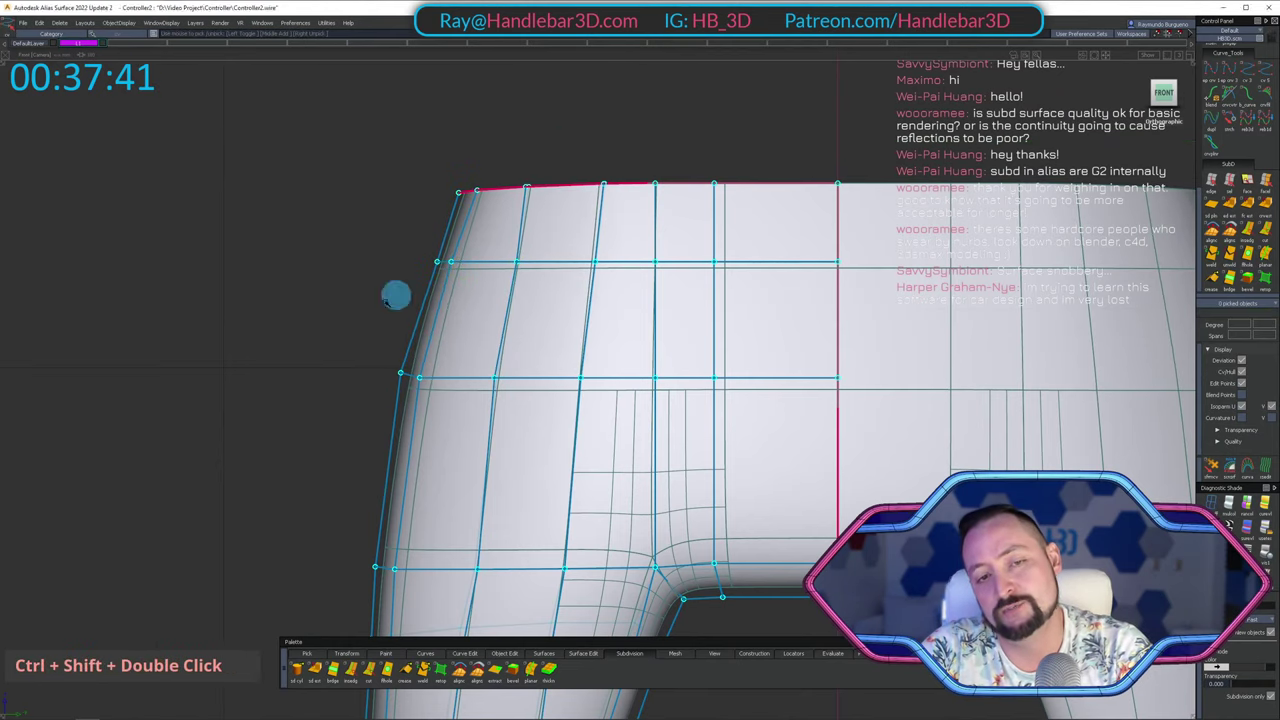
# Pick the outer control vertices of the third row down the body side, move them slightly inward, and clear the pick.
pyautogui.keyDown('ctrl'); pyautogui.keyDown('shift'); pyautogui.moveTo(358, 331); pyautogui.dragTo(560, 416); pyautogui.keyUp('shift'); pyautogui.keyUp('ctrl')
pyautogui.moveTo(351, 303); pyautogui.dragTo(361, 304, button='middle')
pyautogui.keyDown('alt'); pyautogui.keyDown('shift'); pyautogui.moveTo(403, 385); pyautogui.dragTo(407, 235, button='middle'); pyautogui.keyUp('shift'); pyautogui.keyUp('alt')
pyautogui.keyDown('ctrl'); pyautogui.keyDown('shift'); pyautogui.moveTo(425, 274); pyautogui.dragTo(421, 308); pyautogui.keyUp('shift'); pyautogui.keyUp('ctrl')
# Nudge the outer control vertices of the row level with the arch between the handles slightly inward, and clear the pick.
pyautogui.keyDown('alt'); pyautogui.keyDown('shift'); pyautogui.moveTo(371, 403); pyautogui.dragTo(380, 309, button='middle'); pyautogui.keyUp('shift'); pyautogui.keyUp('alt')
pyautogui.keyDown('ctrl'); pyautogui.keyDown('shift'); pyautogui.moveTo(357, 280); pyautogui.dragTo(513, 353); pyautogui.keyUp('shift'); pyautogui.keyUp('ctrl')
pyautogui.keyDown('ctrl'); pyautogui.keyDown('shift'); pyautogui.moveTo(514, 352); pyautogui.dragTo(517, 324, button='middle'); pyautogui.keyUp('shift'); pyautogui.keyUp('ctrl')
pyautogui.moveTo(522, 335); pyautogui.dragTo(523, 338, button='middle')
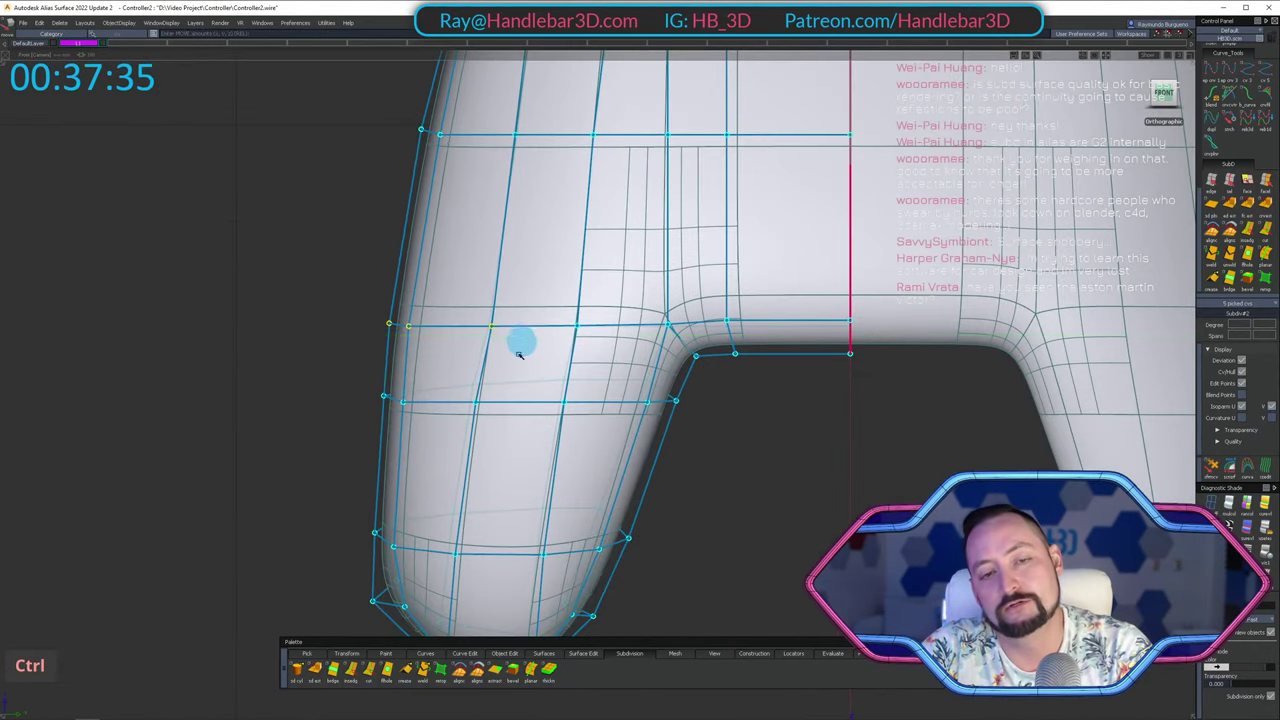
pyautogui.keyDown('ctrl'); pyautogui.keyDown('shift'); pyautogui.moveTo(489, 417); pyautogui.dragTo(505, 307); pyautogui.keyUp('shift'); pyautogui.keyUp('ctrl')
pyautogui.keyDown('alt'); pyautogui.keyDown('shift'); pyautogui.moveTo(629, 287); pyautogui.dragTo(600, 287, button='right'); pyautogui.keyUp('shift'); pyautogui.keyUp('alt')
pyautogui.keyDown('alt'); pyautogui.keyDown('shift'); pyautogui.moveTo(622, 273); pyautogui.dragTo(470, 305, button='middle'); pyautogui.keyUp('shift'); pyautogui.keyUp('alt')
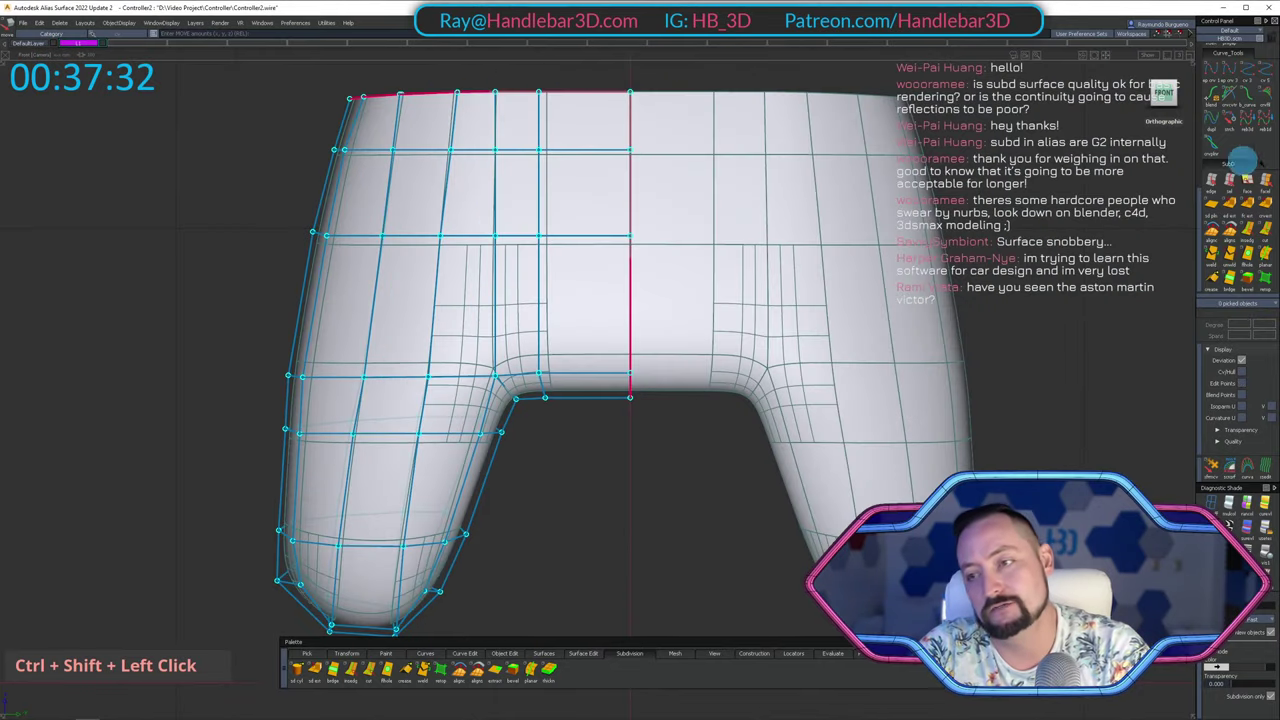
# Try inserting a vertical edge loop through the body just inside the handle junction, and undo it.
pyautogui.click(1249, 233)
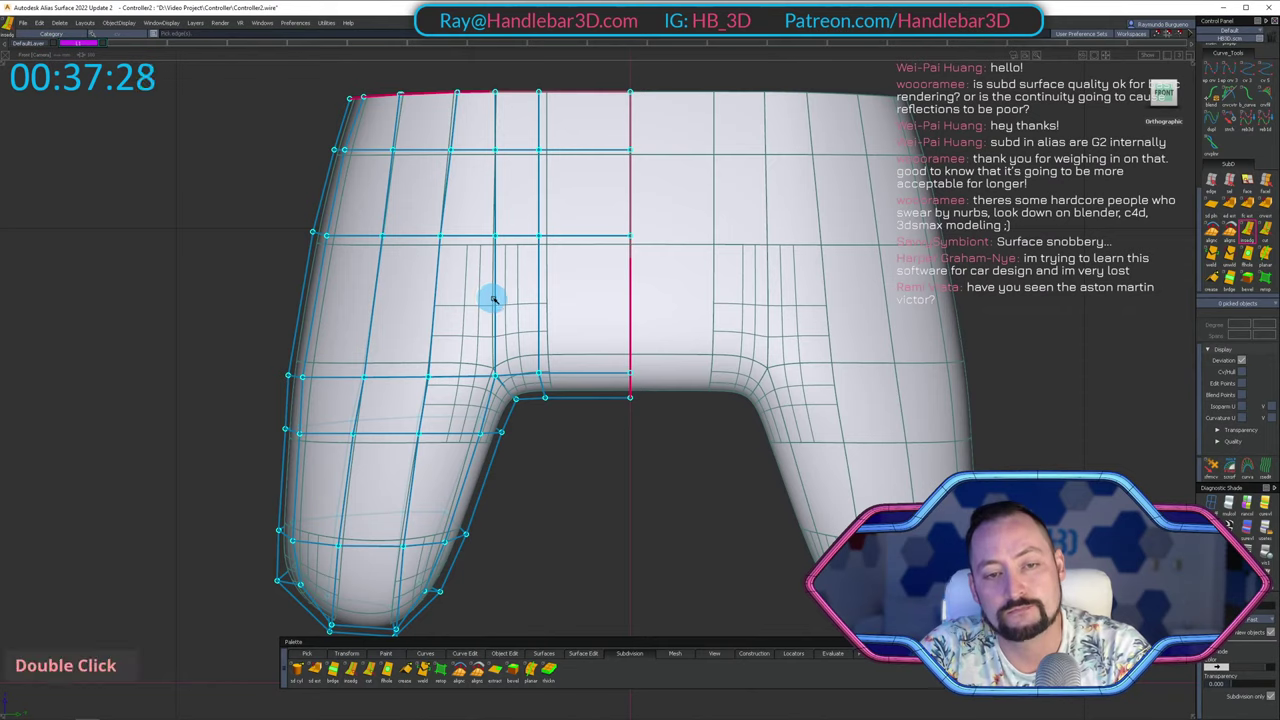
pyautogui.click(496, 301)
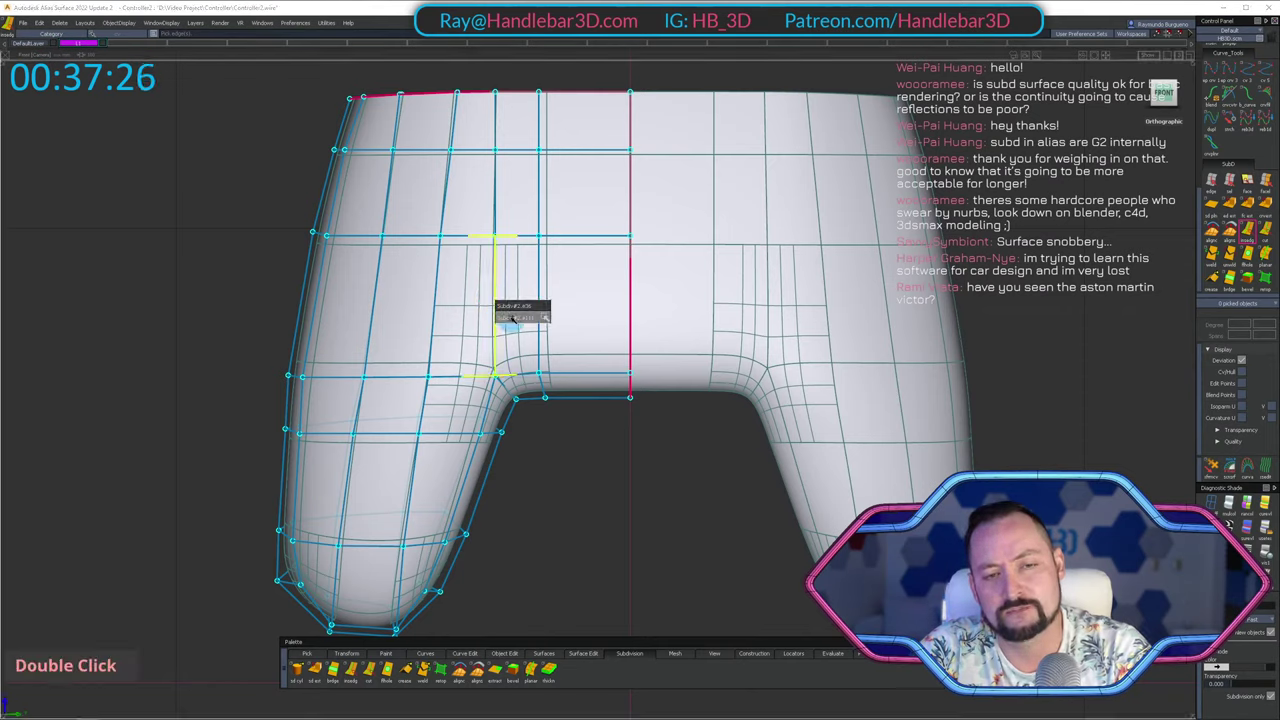
pyautogui.keyDown('ctrl'); pyautogui.keyDown('shift'); pyautogui.click(523, 237); pyautogui.keyUp('shift'); pyautogui.keyUp('ctrl')
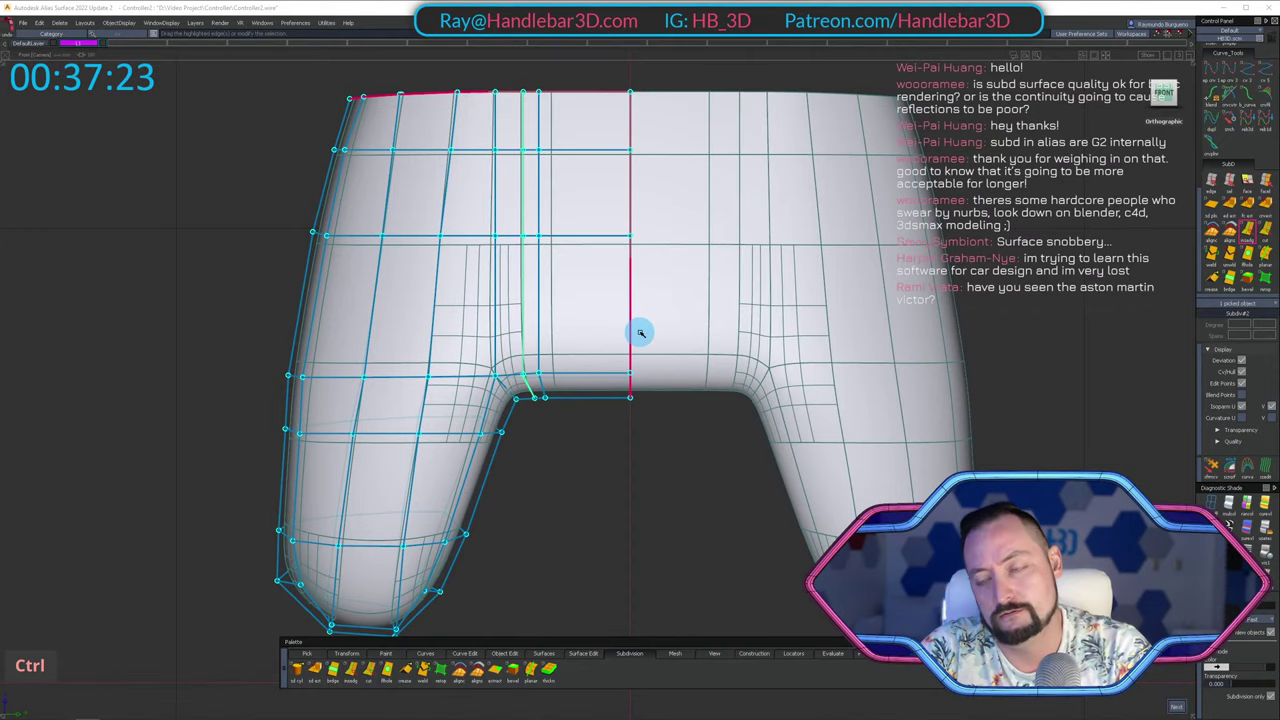
pyautogui.hotkey('ctrl', 'z')
pyautogui.doubleClick(548, 294)
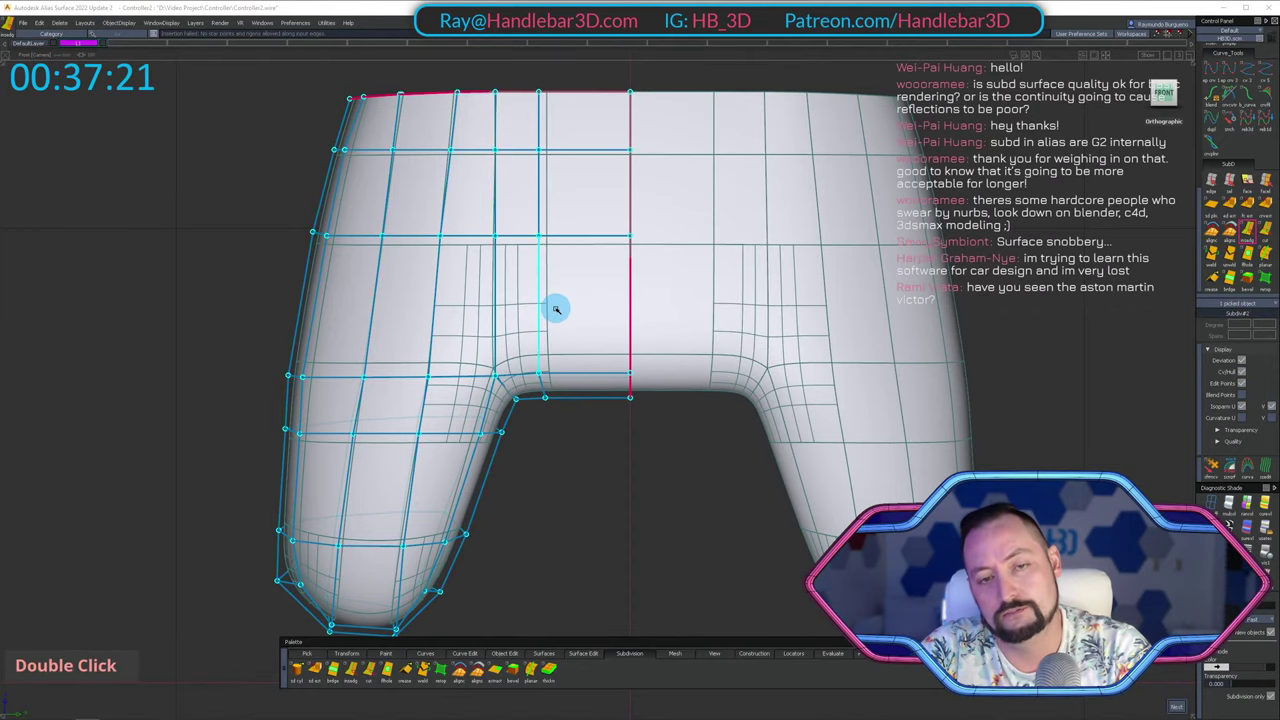
pyautogui.keyDown('ctrl'); pyautogui.keyDown('shift'); pyautogui.moveTo(588, 314); pyautogui.dragTo(580, 277); pyautogui.keyUp('shift'); pyautogui.keyUp('ctrl')
# Insert a horizontal edge loop around the body midway between the third row and the row just above the arch.
pyautogui.keyDown('alt'); pyautogui.keyDown('shift'); pyautogui.moveTo(434, 274); pyautogui.dragTo(510, 298); pyautogui.keyUp('shift'); pyautogui.keyUp('alt')
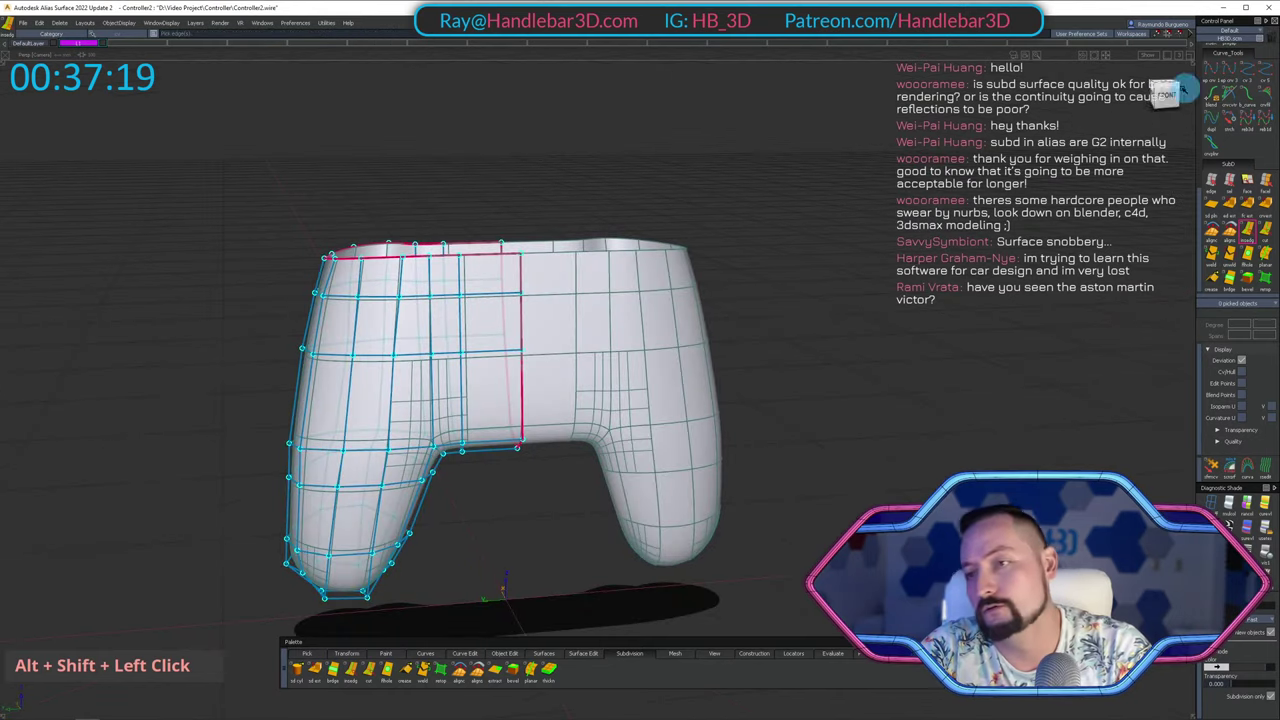
pyautogui.click(1163, 95)
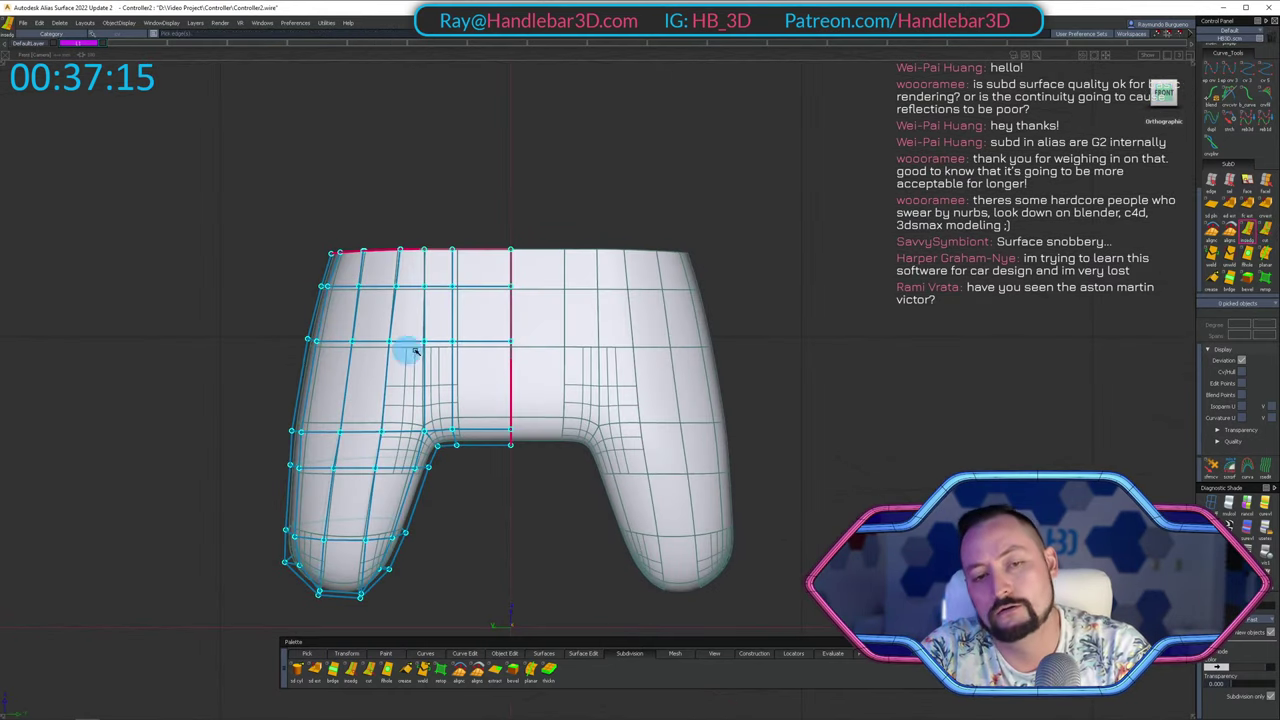
pyautogui.doubleClick(510, 367)
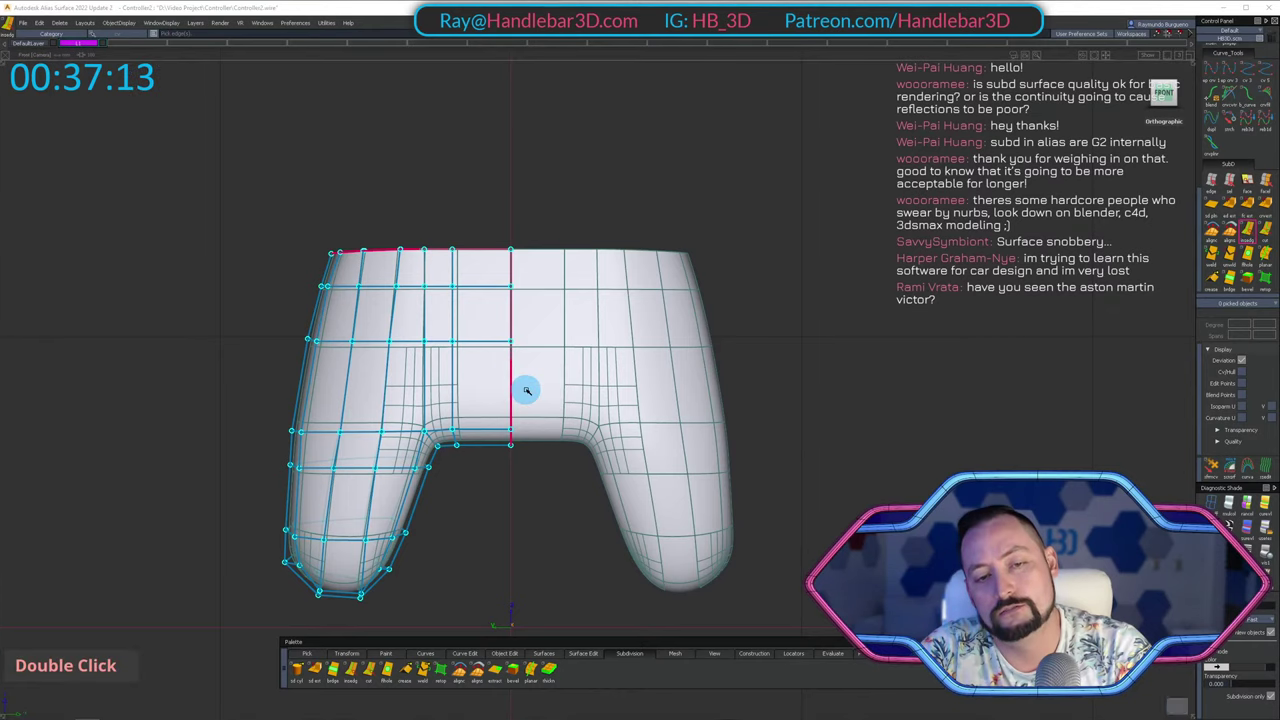
pyautogui.keyDown('alt'); pyautogui.keyDown('shift'); pyautogui.moveTo(509, 332); pyautogui.dragTo(523, 398); pyautogui.keyUp('shift'); pyautogui.keyUp('alt')
pyautogui.keyDown('ctrl'); pyautogui.keyDown('shift'); pyautogui.moveTo(523, 398); pyautogui.dragTo(527, 368); pyautogui.keyUp('shift'); pyautogui.keyUp('ctrl')
pyautogui.doubleClick(519, 384)
pyautogui.moveTo(525, 420); pyautogui.dragTo(611, 346)
# In the back view, pick the control vertex column between the centre line and handle junction, move it outward, and clear the pick.
pyautogui.keyDown('alt'); pyautogui.keyDown('shift'); pyautogui.moveTo(611, 346); pyautogui.dragTo(429, 343, button='right'); pyautogui.keyUp('shift'); pyautogui.keyUp('alt')
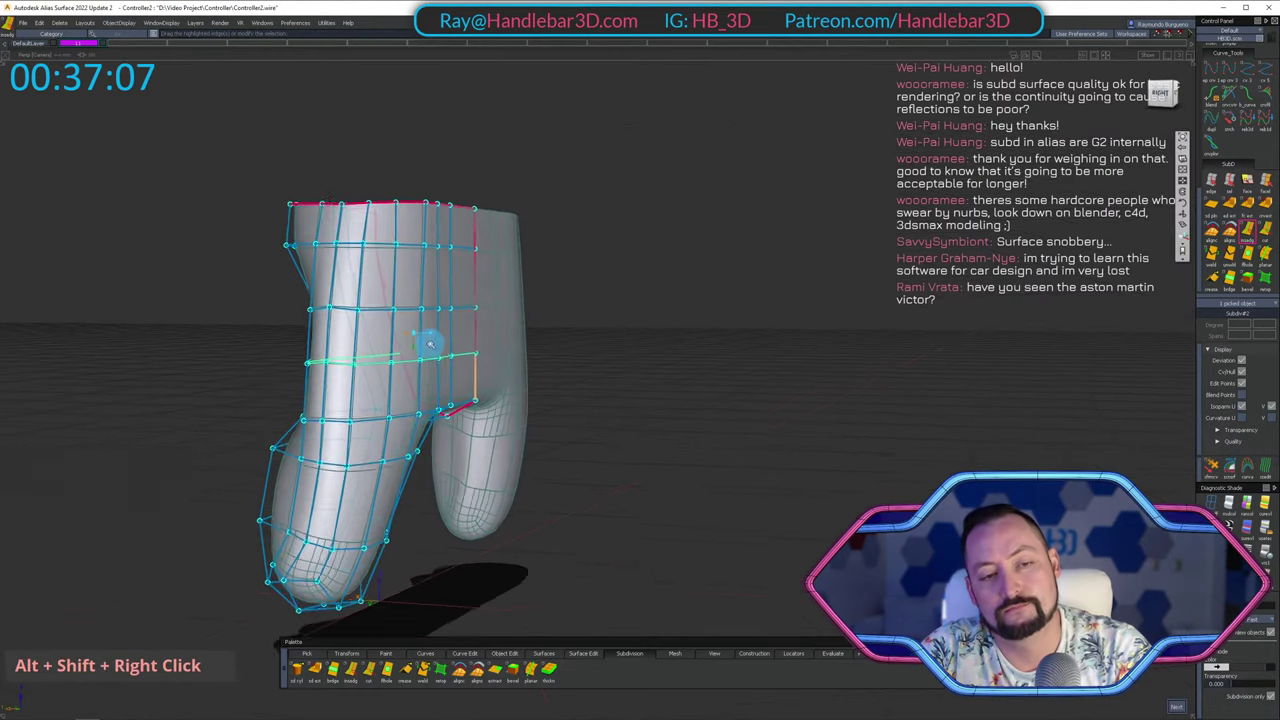
pyautogui.keyDown('alt'); pyautogui.keyDown('shift'); pyautogui.moveTo(429, 343); pyautogui.dragTo(654, 357, button='middle'); pyautogui.keyUp('shift'); pyautogui.keyUp('alt')
pyautogui.keyDown('alt'); pyautogui.keyDown('shift'); pyautogui.moveTo(654, 357); pyautogui.dragTo(363, 277); pyautogui.keyUp('shift'); pyautogui.keyUp('alt')
pyautogui.keyDown('alt'); pyautogui.keyDown('shift'); pyautogui.moveTo(297, 319); pyautogui.dragTo(623, 269); pyautogui.keyUp('shift'); pyautogui.keyUp('alt')
pyautogui.keyDown('alt'); pyautogui.keyDown('shift'); pyautogui.moveTo(598, 318); pyautogui.dragTo(1070, 70); pyautogui.keyUp('shift'); pyautogui.keyUp('alt')
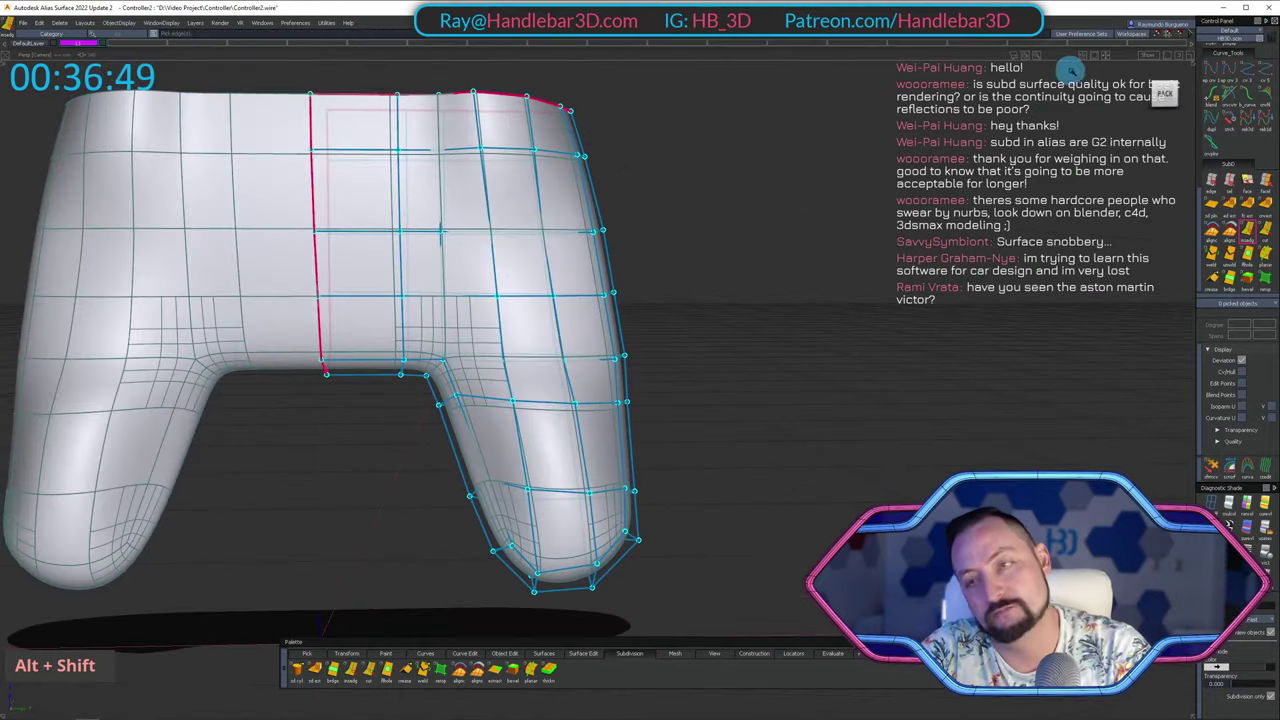
pyautogui.keyDown('alt'); pyautogui.keyDown('shift'); pyautogui.click(1169, 94); pyautogui.keyUp('shift'); pyautogui.keyUp('alt')
pyautogui.keyDown('alt'); pyautogui.keyDown('shift'); pyautogui.moveTo(338, 288); pyautogui.dragTo(424, 296, button='middle'); pyautogui.keyUp('shift'); pyautogui.keyUp('alt')
pyautogui.keyDown('shift'); pyautogui.moveTo(459, 112); pyautogui.dragTo(490, 211); pyautogui.keyUp('shift')
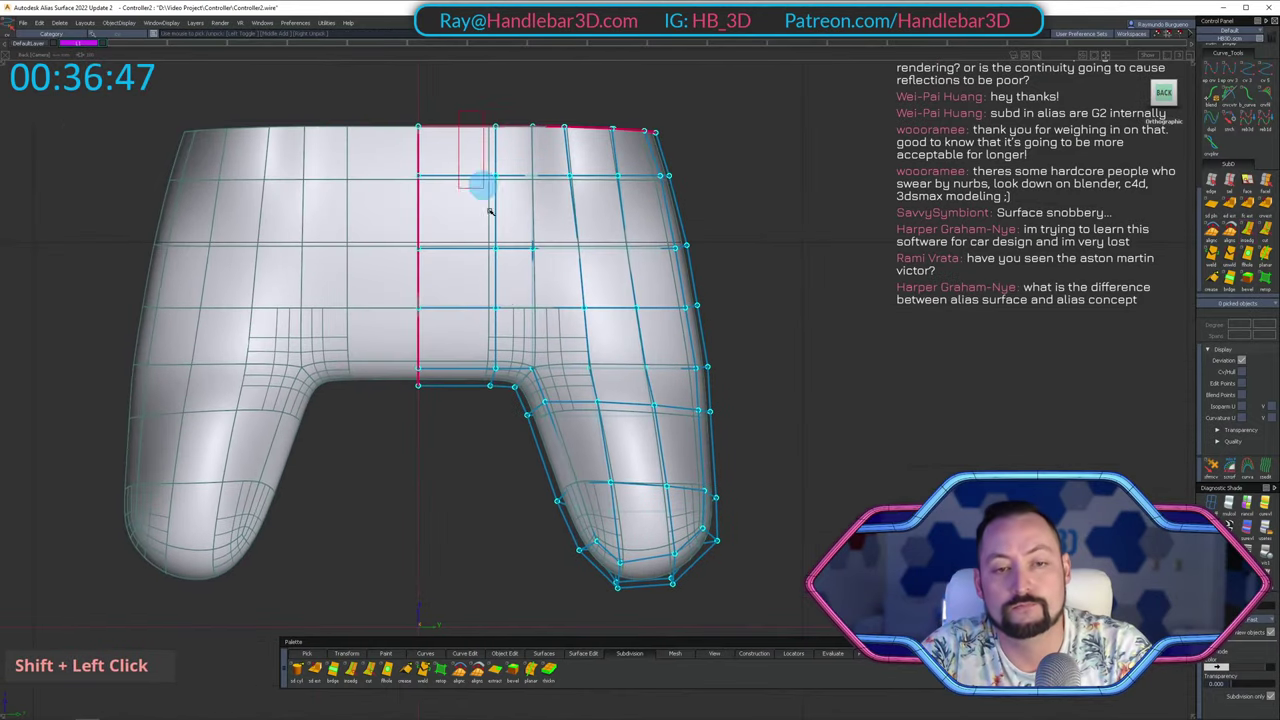
pyautogui.keyDown('shift'); pyautogui.moveTo(514, 428); pyautogui.dragTo(512, 428); pyautogui.keyUp('shift')
pyautogui.moveTo(508, 424)
pyautogui.keyDown('ctrl'); pyautogui.keyDown('shift'); pyautogui.mouseDown(button='middle')
pyautogui.moveTo(507, 412)
pyautogui.moveTo(502, 424)
pyautogui.mouseUp(button='middle'); pyautogui.keyUp('shift'); pyautogui.keyUp('ctrl')
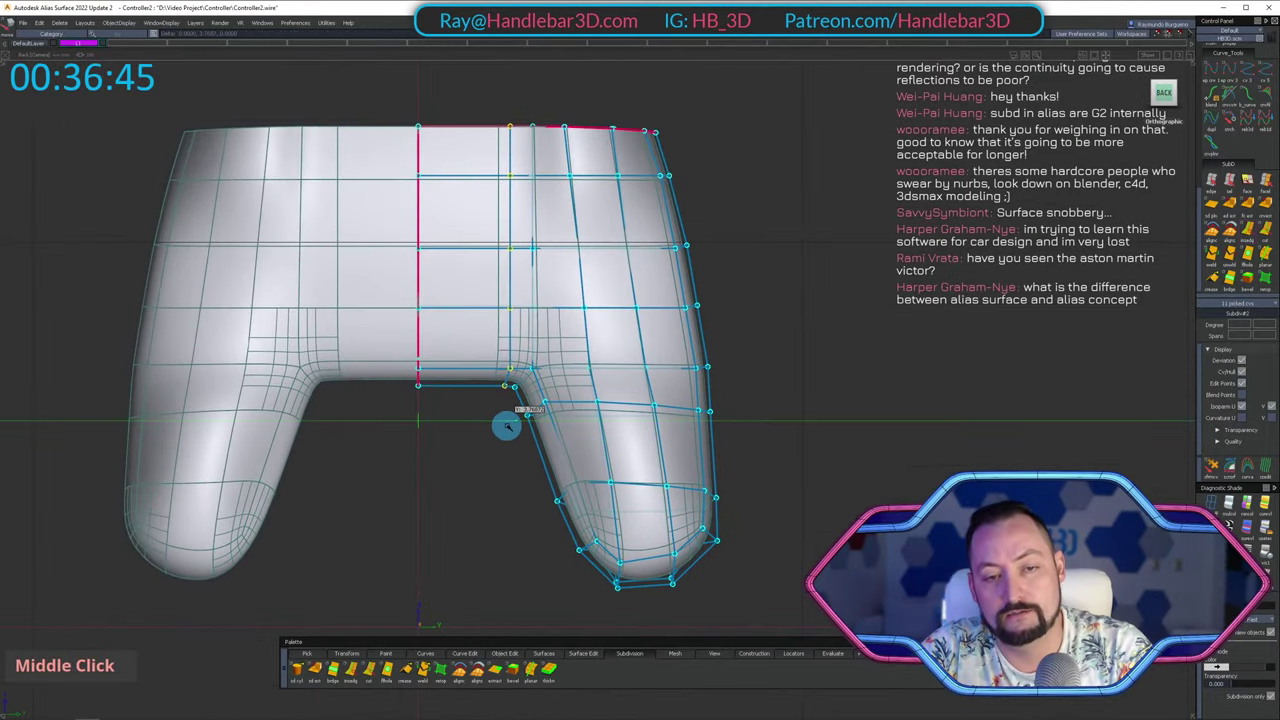
pyautogui.keyDown('ctrl'); pyautogui.keyDown('shift'); pyautogui.moveTo(491, 177); pyautogui.dragTo(553, 132); pyautogui.keyUp('shift'); pyautogui.keyUp('ctrl')
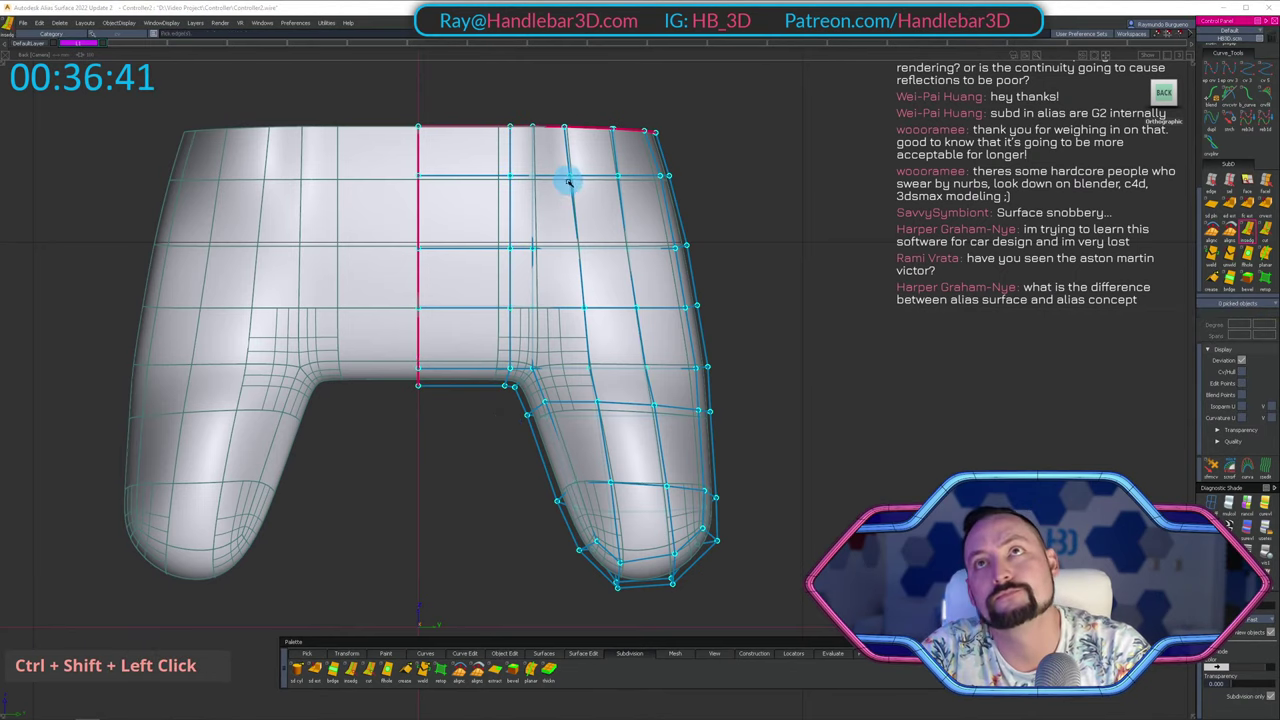
# Choose the horizontal edge beside the centre line in the row below the open top for inserting a vertical edge loop.
pyautogui.doubleClick(484, 177)
pyautogui.click(502, 193)
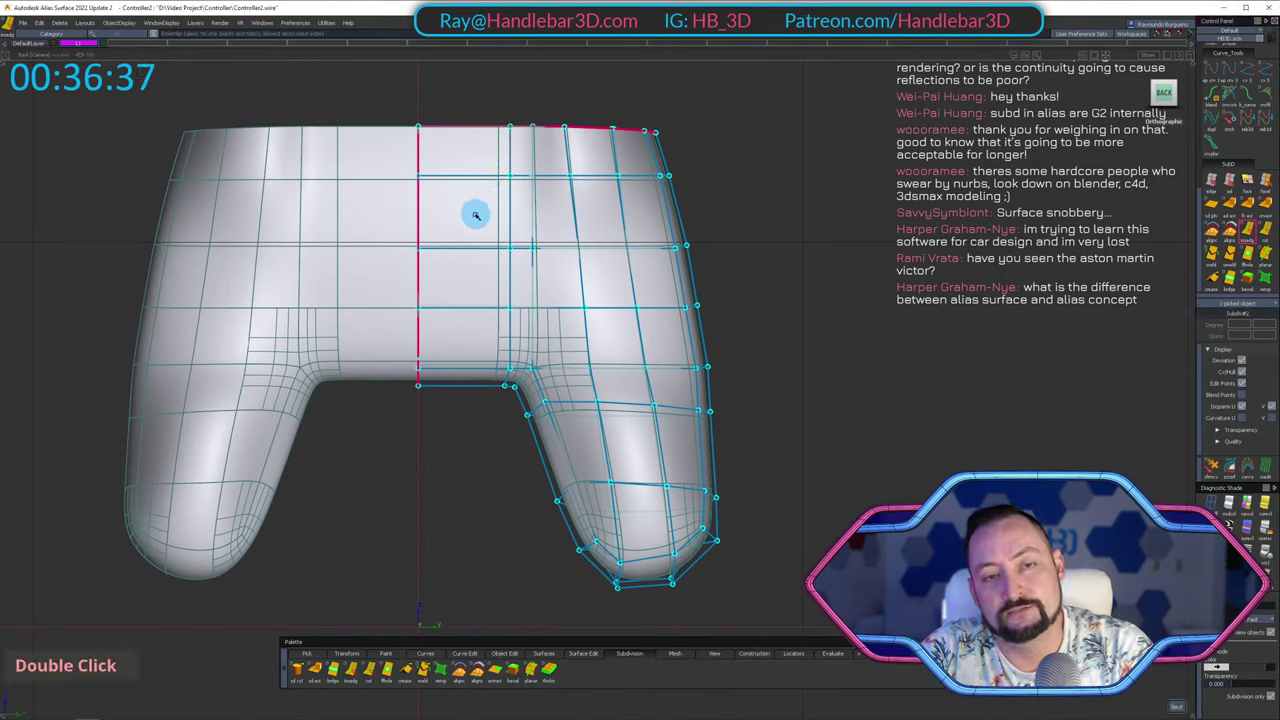
pyautogui.keyDown('ctrl'); pyautogui.keyDown('shift'); pyautogui.click(471, 174); pyautogui.keyUp('shift'); pyautogui.keyUp('ctrl')
pyautogui.doubleClick(473, 177)
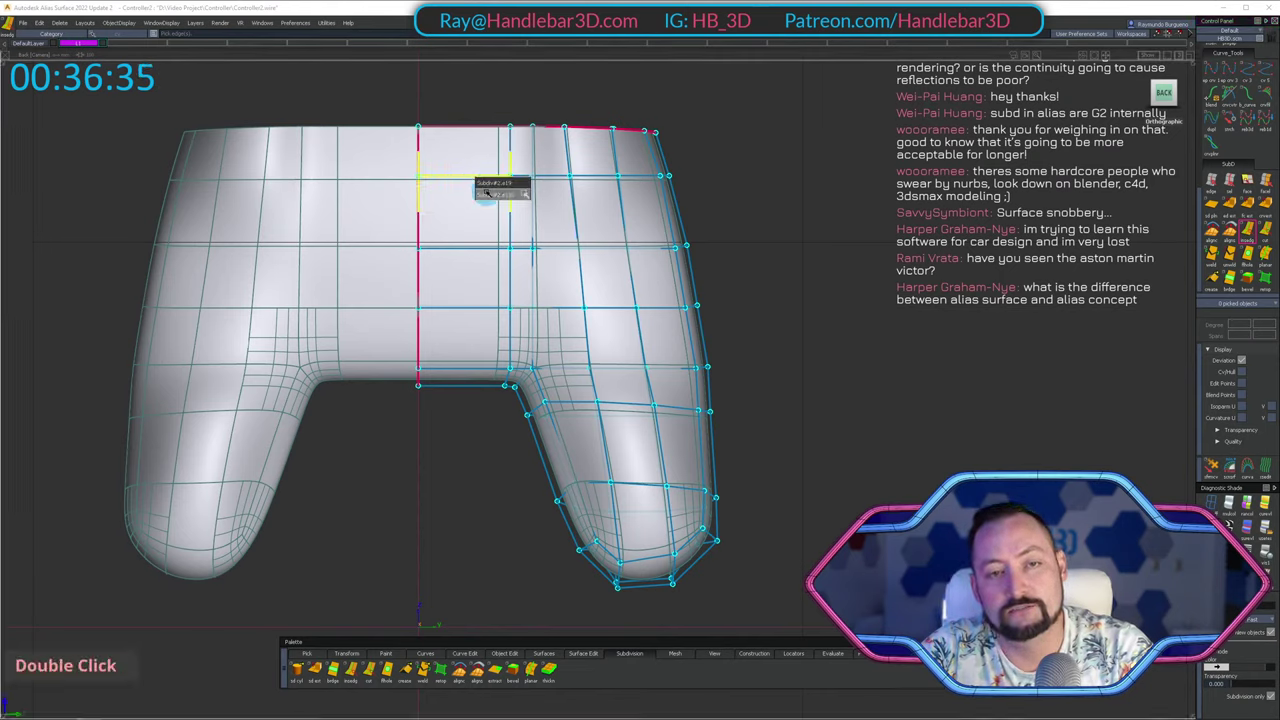
# In the right view, lower the middle control vertex of the third row from the top of the controller body slightly.
pyautogui.click(484, 192)
pyautogui.keyDown('alt'); pyautogui.keyDown('shift'); pyautogui.moveTo(486, 251); pyautogui.dragTo(590, 250); pyautogui.keyUp('shift'); pyautogui.keyUp('alt')
pyautogui.keyDown('alt'); pyautogui.keyDown('shift'); pyautogui.moveTo(590, 250); pyautogui.dragTo(443, 229, button='middle'); pyautogui.keyUp('shift'); pyautogui.keyUp('alt')
pyautogui.keyDown('alt'); pyautogui.keyDown('shift'); pyautogui.moveTo(443, 229); pyautogui.dragTo(409, 246); pyautogui.keyUp('shift'); pyautogui.keyUp('alt')
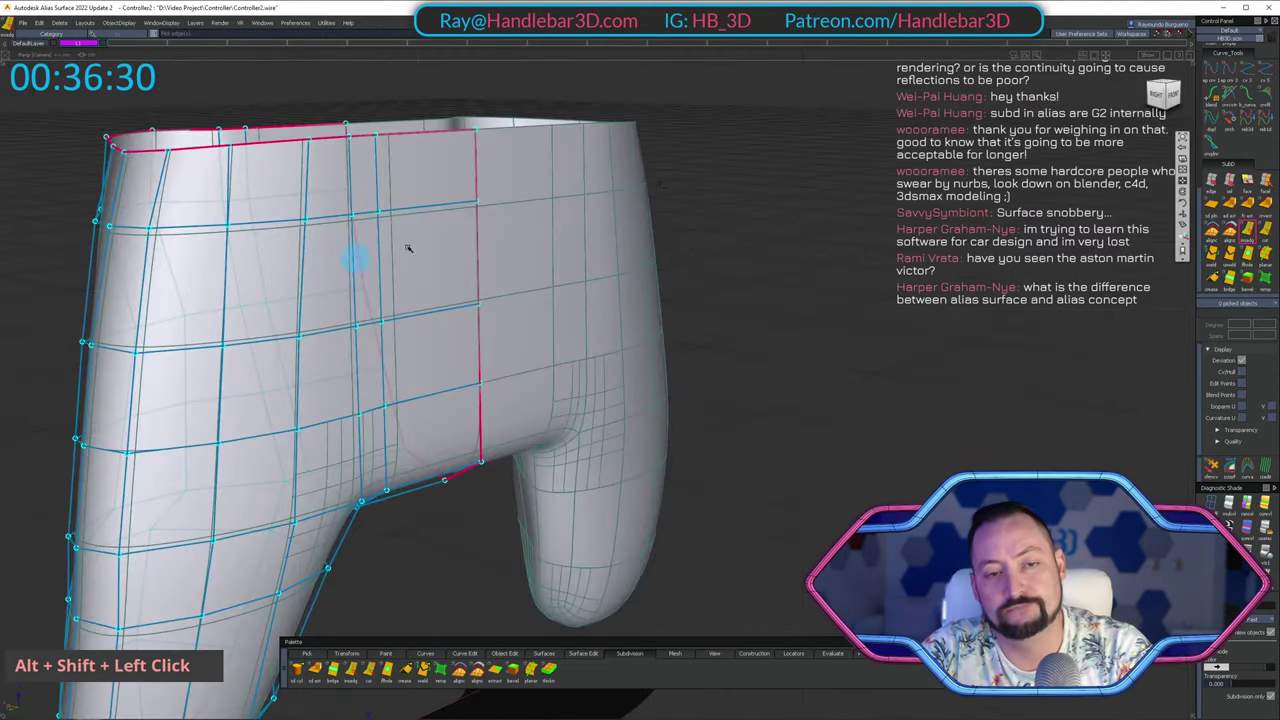
pyautogui.keyDown('alt'); pyautogui.keyDown('shift'); pyautogui.click(1157, 92); pyautogui.keyUp('shift'); pyautogui.keyUp('alt')
pyautogui.keyDown('alt'); pyautogui.keyDown('shift'); pyautogui.moveTo(689, 226); pyautogui.dragTo(686, 223, button='middle'); pyautogui.keyUp('shift'); pyautogui.keyUp('alt')
pyautogui.keyDown('alt'); pyautogui.keyDown('shift'); pyautogui.moveTo(686, 223); pyautogui.dragTo(726, 174, button='right'); pyautogui.keyUp('shift'); pyautogui.keyUp('alt')
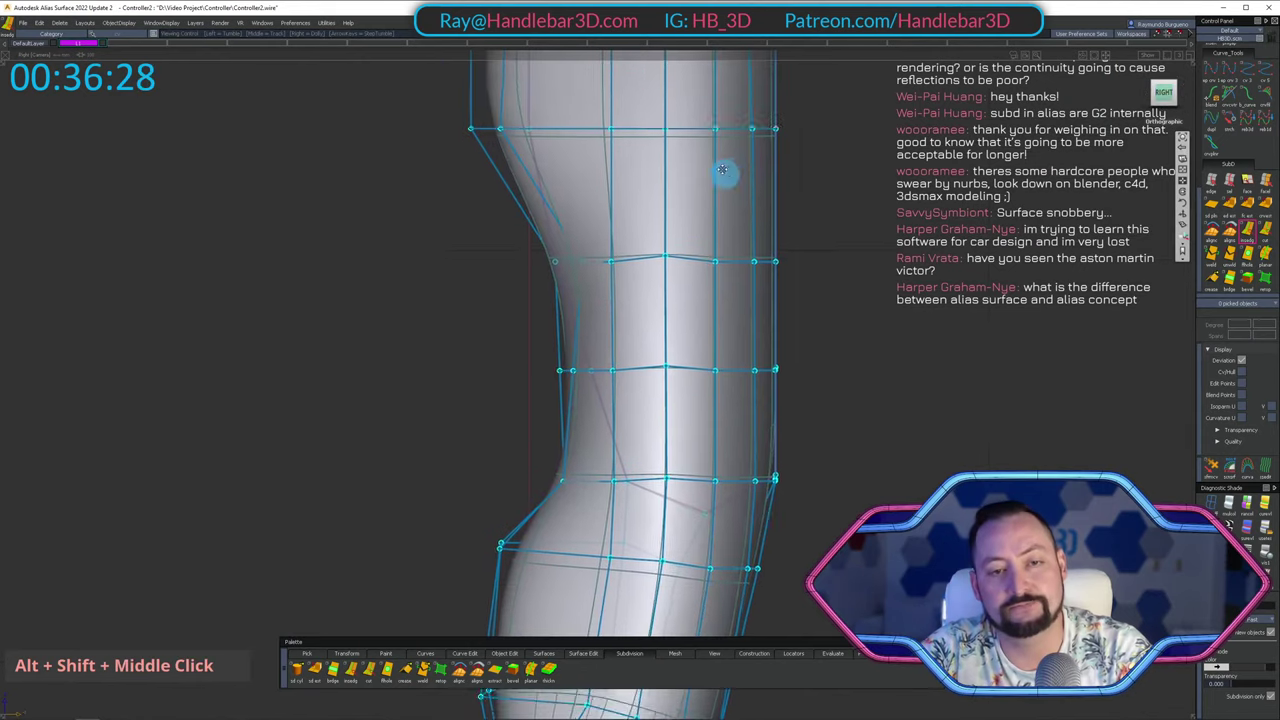
pyautogui.keyDown('alt'); pyautogui.keyDown('shift'); pyautogui.moveTo(726, 174); pyautogui.dragTo(723, 163, button='middle'); pyautogui.keyUp('shift'); pyautogui.keyUp('alt')
pyautogui.keyDown('ctrl'); pyautogui.keyDown('shift'); pyautogui.doubleClick(493, 216); pyautogui.keyUp('shift'); pyautogui.keyUp('ctrl')
pyautogui.keyDown('alt'); pyautogui.keyDown('shift'); pyautogui.moveTo(540, 231); pyautogui.dragTo(390, 277, button='middle'); pyautogui.keyUp('shift'); pyautogui.keyUp('alt')
pyautogui.keyDown('alt'); pyautogui.keyDown('shift'); pyautogui.moveTo(428, 271); pyautogui.dragTo(497, 263, button='right'); pyautogui.keyUp('shift'); pyautogui.keyUp('alt')
pyautogui.keyDown('ctrl'); pyautogui.keyDown('shift'); pyautogui.moveTo(497, 269); pyautogui.dragTo(581, 289); pyautogui.keyUp('shift'); pyautogui.keyUp('ctrl')
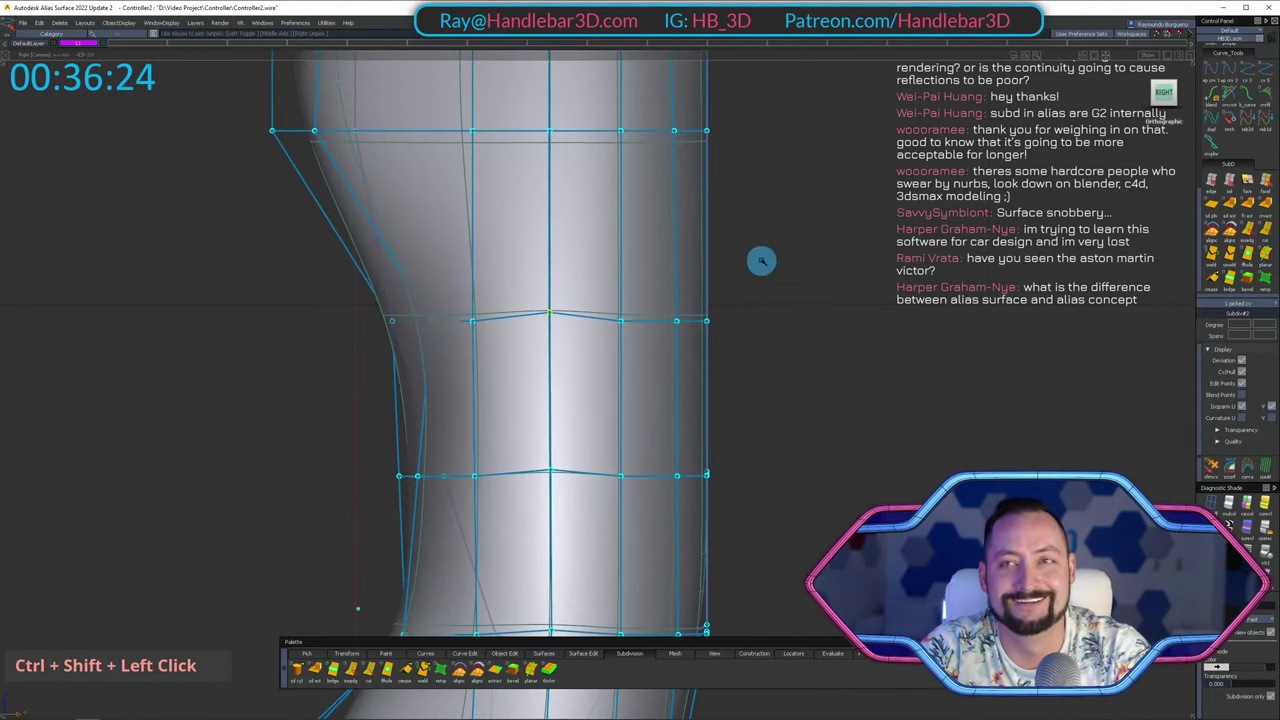
pyautogui.keyDown('ctrl'); pyautogui.keyDown('shift'); pyautogui.moveTo(792, 262); pyautogui.dragTo(797, 213, button='middle'); pyautogui.keyUp('shift'); pyautogui.keyUp('ctrl')
pyautogui.moveTo(797, 213); pyautogui.dragTo(809, 218, button='right')
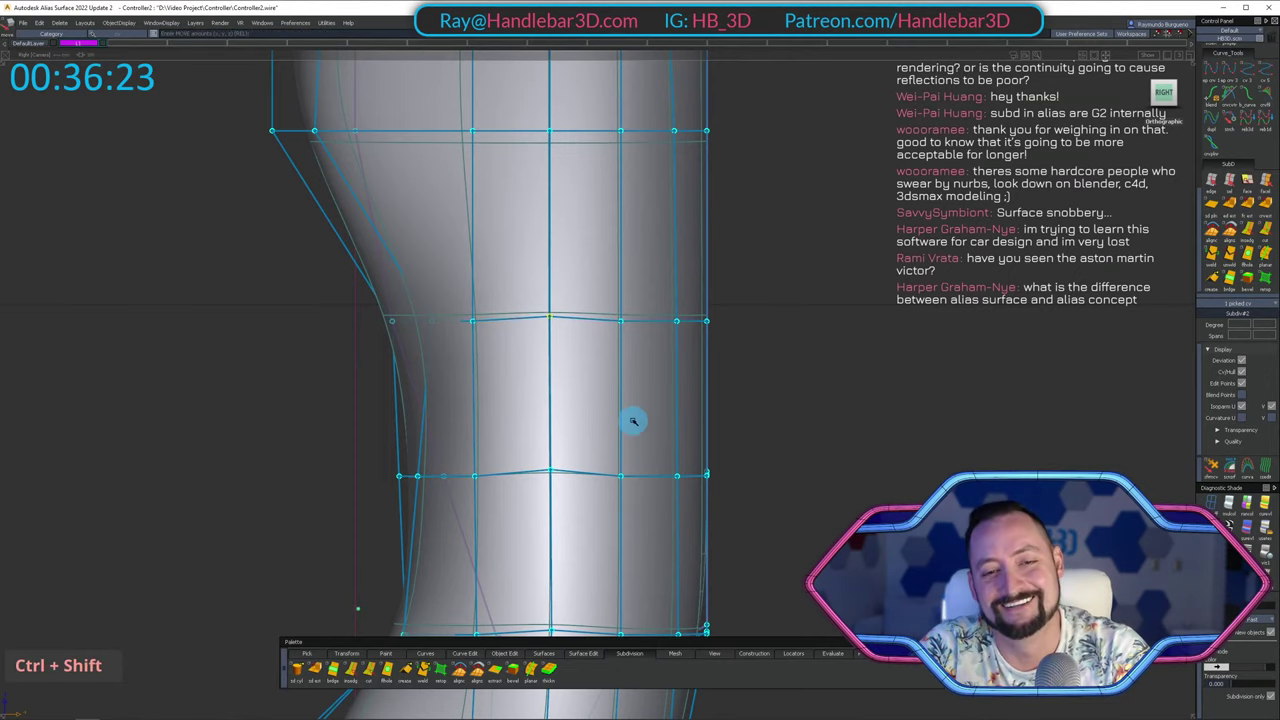
# Level the control vertices of that third row so the row runs straight across the body.
pyautogui.keyDown('ctrl'); pyautogui.keyDown('shift'); pyautogui.click(556, 313); pyautogui.keyUp('shift'); pyautogui.keyUp('ctrl')
pyautogui.moveTo(645, 370); pyautogui.dragTo(646, 371)
pyautogui.keyDown('ctrl'); pyautogui.keyDown('shift'); pyautogui.moveTo(752, 404); pyautogui.dragTo(775, 311, button='middle'); pyautogui.keyUp('shift'); pyautogui.keyUp('ctrl')
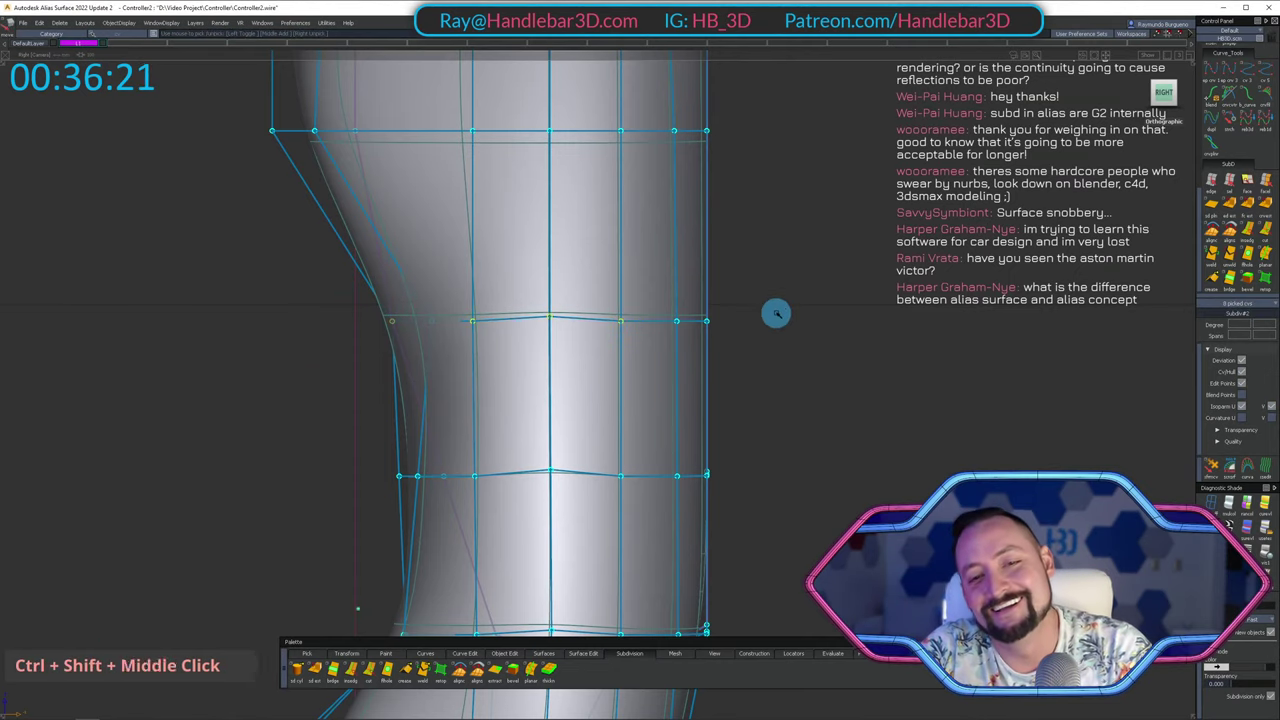
pyautogui.keyDown('ctrl'); pyautogui.keyDown('shift'); pyautogui.moveTo(740, 389); pyautogui.dragTo(749, 267); pyautogui.keyUp('shift'); pyautogui.keyUp('ctrl')
# Raise the middle control vertex of the body's open top edge slightly to smooth the dip in the edge.
pyautogui.moveTo(745, 272)
pyautogui.keyDown('alt'); pyautogui.keyDown('shift'); pyautogui.mouseDown(button='right')
pyautogui.moveTo(571, 353)
pyautogui.moveTo(588, 343)
pyautogui.mouseUp(button='right'); pyautogui.keyUp('shift'); pyautogui.keyUp('alt')
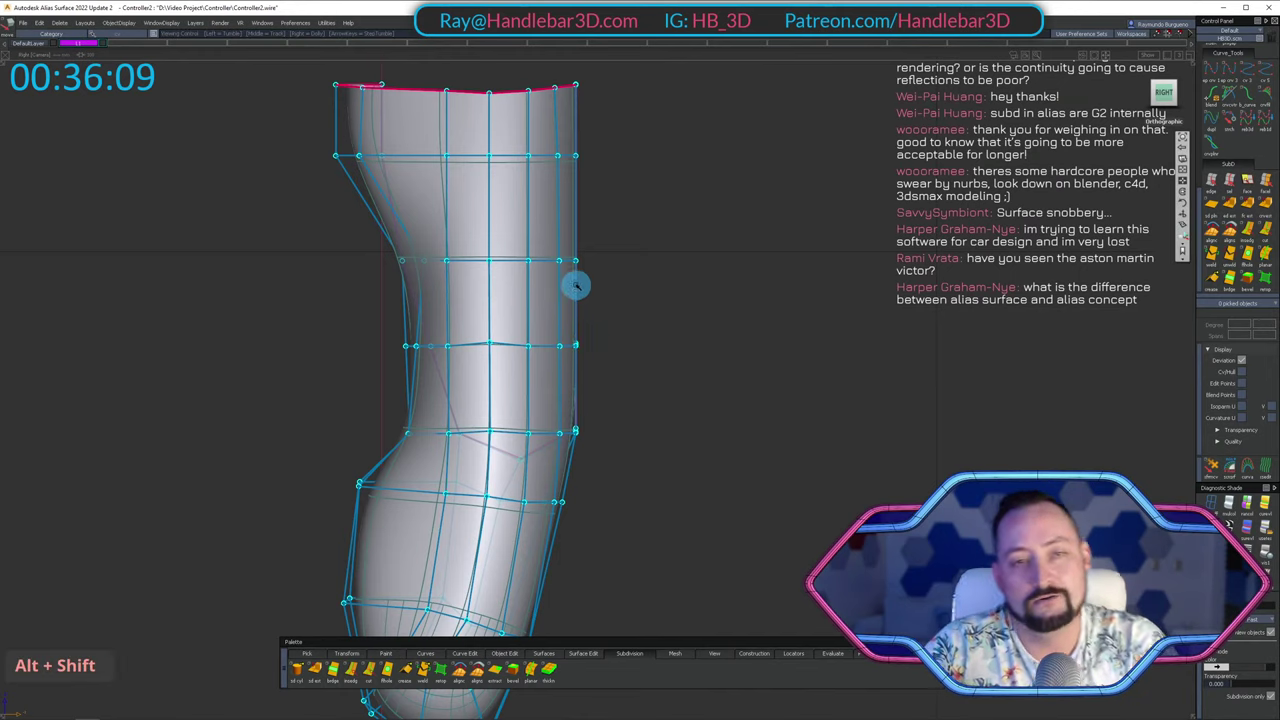
pyautogui.keyDown('alt'); pyautogui.keyDown('shift'); pyautogui.moveTo(577, 283); pyautogui.dragTo(544, 385, button='middle'); pyautogui.keyUp('shift'); pyautogui.keyUp('alt')
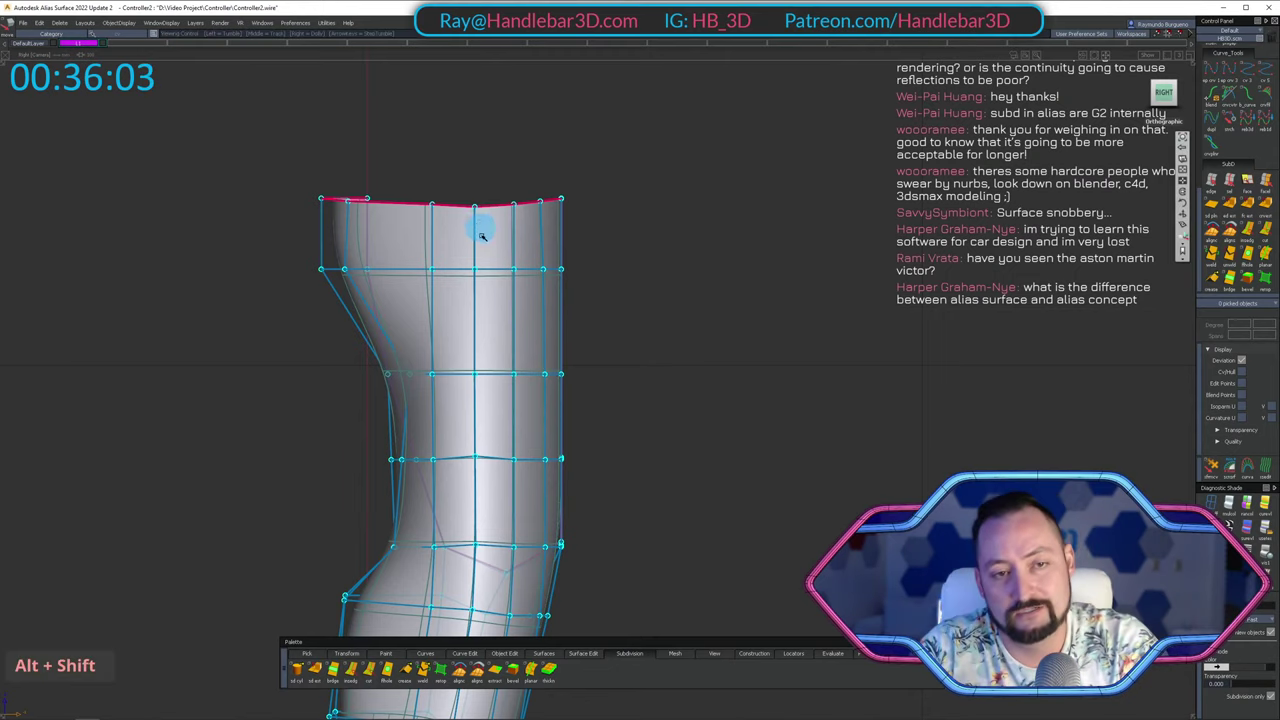
pyautogui.keyDown('alt'); pyautogui.keyDown('shift'); pyautogui.moveTo(480, 226); pyautogui.dragTo(608, 337, button='right'); pyautogui.keyUp('shift'); pyautogui.keyUp('alt')
pyautogui.keyDown('ctrl'); pyautogui.keyDown('shift'); pyautogui.click(583, 274); pyautogui.keyUp('shift'); pyautogui.keyUp('ctrl')
pyautogui.keyDown('ctrl'); pyautogui.keyDown('shift'); pyautogui.doubleClick(594, 304); pyautogui.keyUp('shift'); pyautogui.keyUp('ctrl')
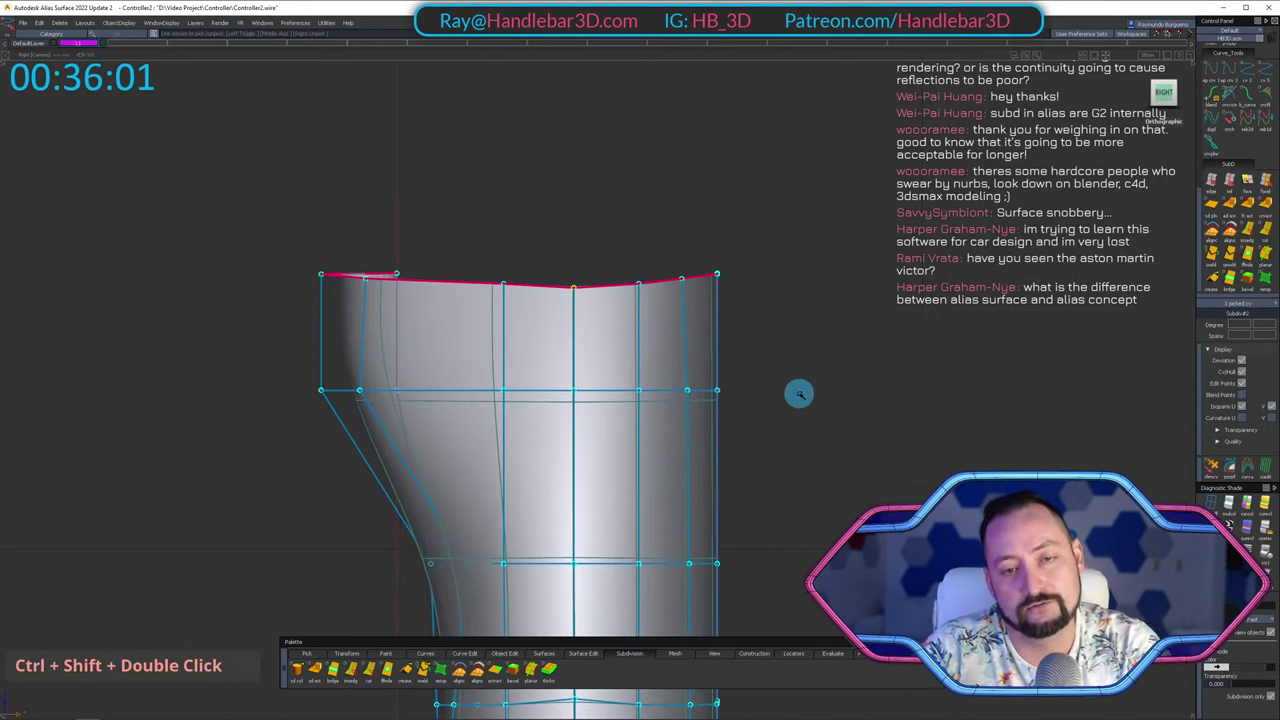
pyautogui.keyDown('ctrl'); pyautogui.keyDown('shift'); pyautogui.moveTo(799, 394); pyautogui.dragTo(824, 304); pyautogui.keyUp('shift'); pyautogui.keyUp('ctrl')
pyautogui.moveTo(840, 301); pyautogui.dragTo(840, 297, button='right')
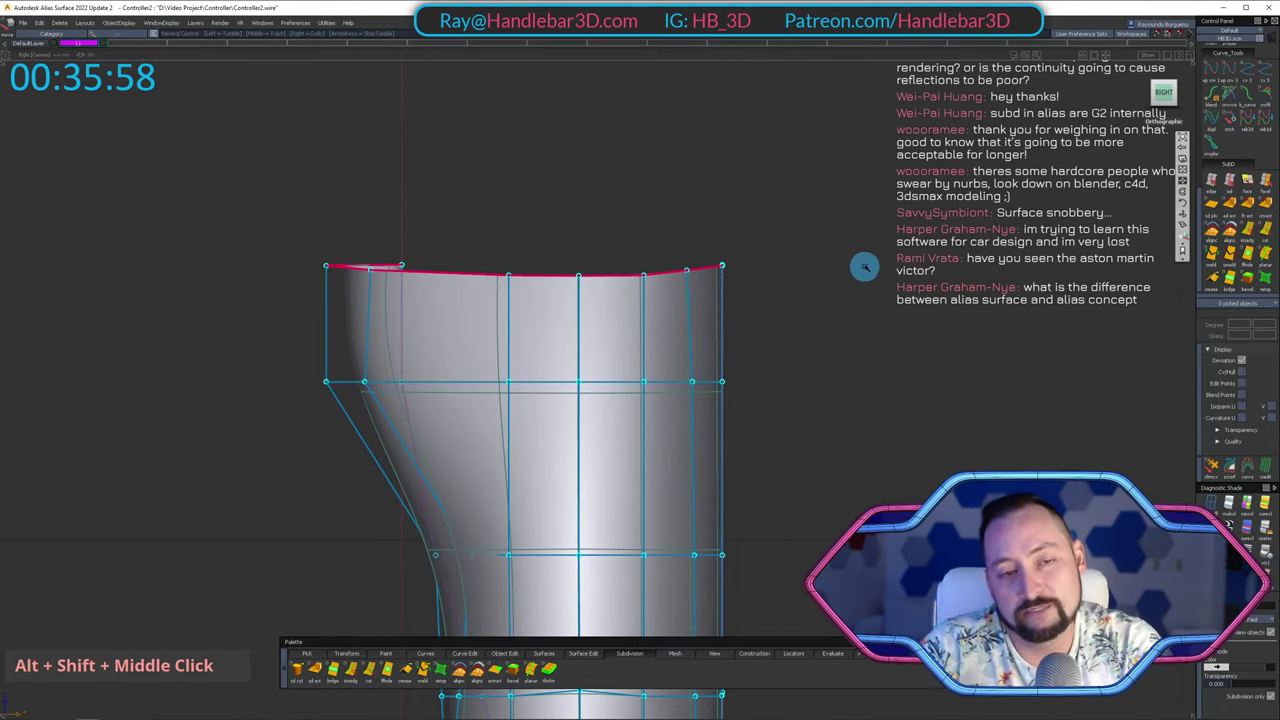
# Examine the surface flow around the centre line and upper body from the back in perspective.
pyautogui.keyDown('alt'); pyautogui.keyDown('shift'); pyautogui.moveTo(863, 266); pyautogui.dragTo(803, 309, button='right'); pyautogui.keyUp('shift'); pyautogui.keyUp('alt')
pyautogui.keyDown('alt'); pyautogui.keyDown('shift'); pyautogui.moveTo(668, 330); pyautogui.dragTo(720, 263, button='middle'); pyautogui.keyUp('shift'); pyautogui.keyUp('alt')
pyautogui.keyDown('alt'); pyautogui.keyDown('shift'); pyautogui.moveTo(720, 263); pyautogui.dragTo(530, 272); pyautogui.keyUp('shift'); pyautogui.keyUp('alt')
pyautogui.keyDown('alt'); pyautogui.keyDown('shift'); pyautogui.moveTo(530, 272); pyautogui.dragTo(475, 275, button='middle'); pyautogui.keyUp('shift'); pyautogui.keyUp('alt')
pyautogui.keyDown('alt'); pyautogui.keyDown('shift'); pyautogui.moveTo(475, 276); pyautogui.dragTo(515, 320); pyautogui.keyUp('shift'); pyautogui.keyUp('alt')
pyautogui.keyDown('alt'); pyautogui.keyDown('shift'); pyautogui.moveTo(476, 299); pyautogui.dragTo(491, 354, button='right'); pyautogui.keyUp('shift'); pyautogui.keyUp('alt')
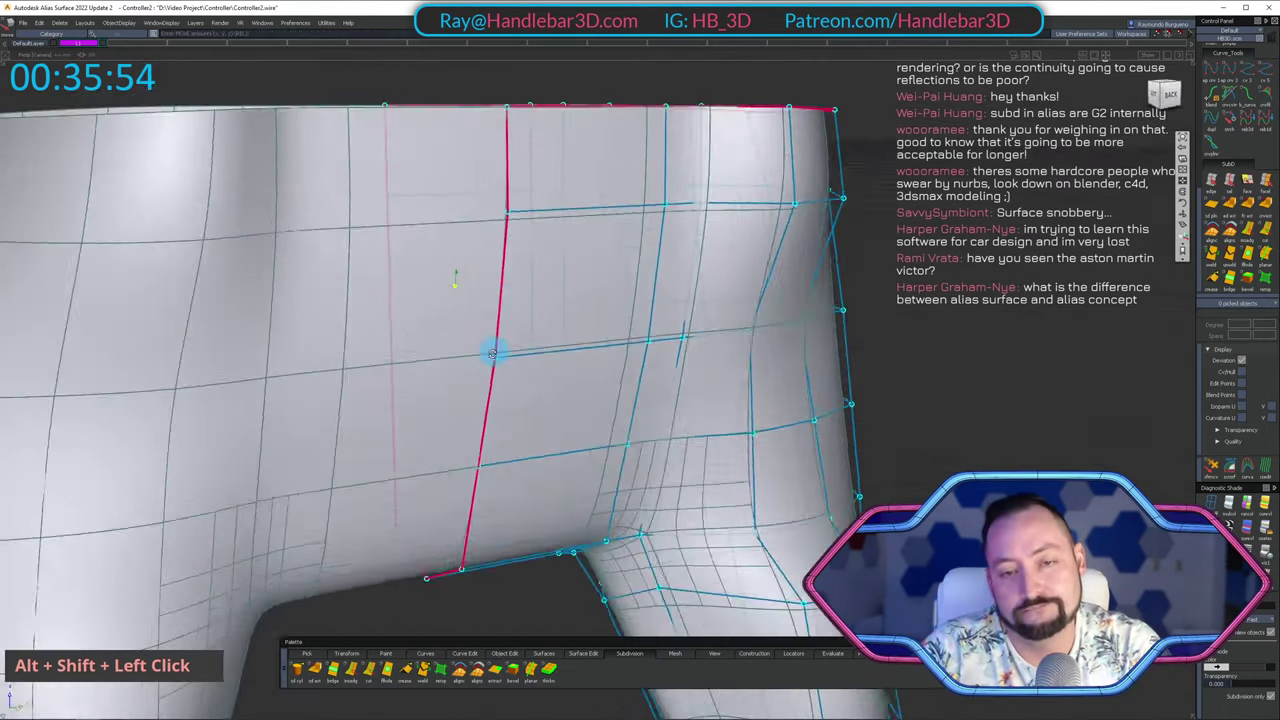
pyautogui.keyDown('alt'); pyautogui.keyDown('shift'); pyautogui.moveTo(491, 354); pyautogui.dragTo(777, 277); pyautogui.keyUp('shift'); pyautogui.keyUp('alt')
pyautogui.keyDown('alt'); pyautogui.keyDown('shift'); pyautogui.moveTo(932, 373); pyautogui.dragTo(922, 252); pyautogui.keyUp('shift'); pyautogui.keyUp('alt')
# In the right view, move the third row of control vertices up towards the top edge.
pyautogui.keyDown('alt'); pyautogui.keyDown('shift'); pyautogui.click(1165, 94); pyautogui.keyUp('shift'); pyautogui.keyUp('alt')
pyautogui.keyDown('alt'); pyautogui.keyDown('shift'); pyautogui.moveTo(574, 404); pyautogui.dragTo(632, 343, button='middle'); pyautogui.keyUp('shift'); pyautogui.keyUp('alt')
pyautogui.keyDown('ctrl'); pyautogui.keyDown('shift'); pyautogui.moveTo(435, 283); pyautogui.dragTo(540, 285); pyautogui.keyUp('shift'); pyautogui.keyUp('ctrl')
pyautogui.keyDown('shift'); pyautogui.moveTo(486, 251); pyautogui.dragTo(810, 347); pyautogui.keyUp('shift')
pyautogui.moveTo(806, 277); pyautogui.dragTo(810, 232, button='right')
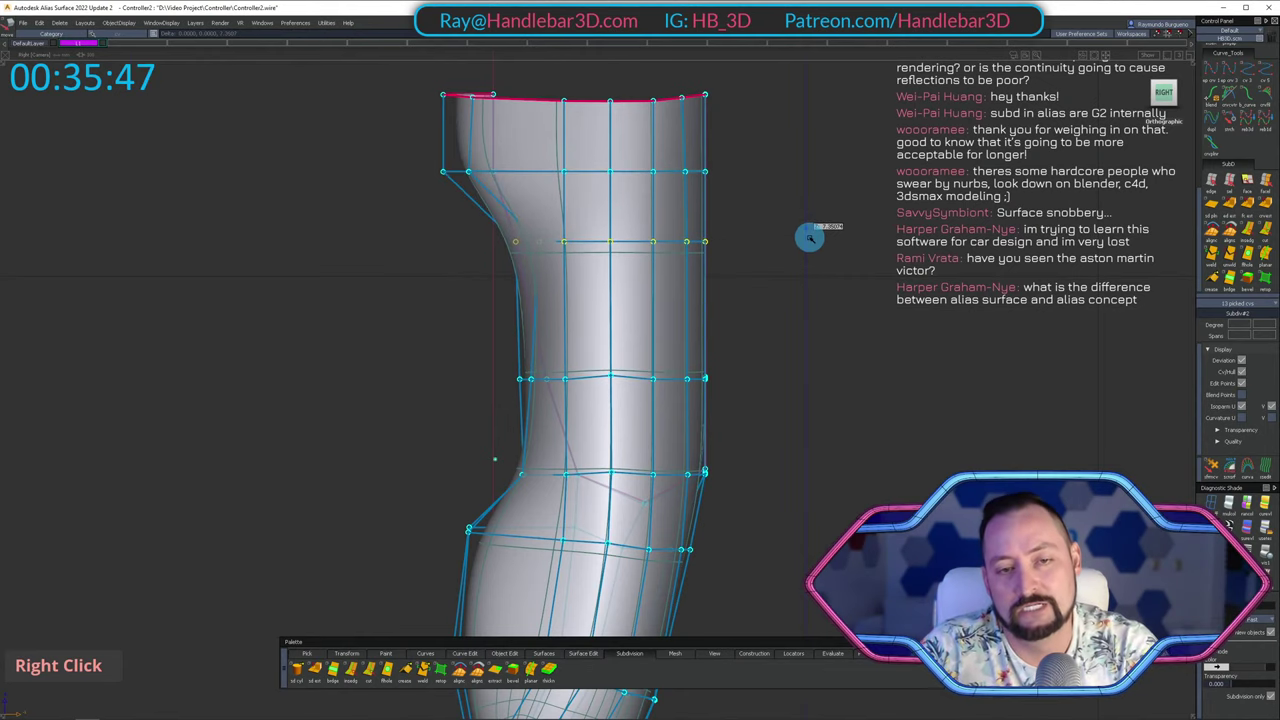
pyautogui.keyDown('ctrl'); pyautogui.keyDown('shift'); pyautogui.moveTo(810, 238); pyautogui.dragTo(731, 318); pyautogui.keyUp('shift'); pyautogui.keyUp('ctrl')
# Check the upper body in perspective and lower the third row of control vertices slightly in the right view.
pyautogui.moveTo(457, 231)
pyautogui.keyDown('alt'); pyautogui.keyDown('shift'); pyautogui.mouseDown()
pyautogui.moveTo(903, 214)
pyautogui.moveTo(526, 300)
pyautogui.mouseUp(); pyautogui.keyUp('shift'); pyautogui.keyUp('alt')
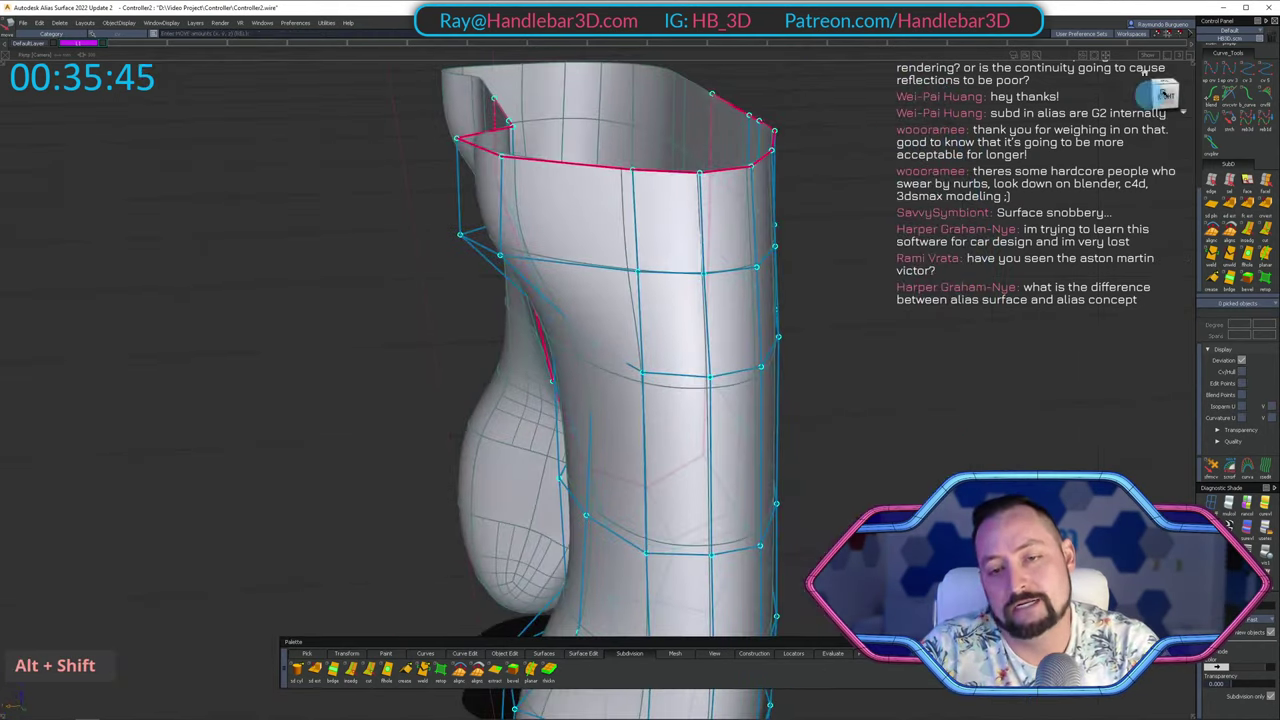
pyautogui.keyDown('alt'); pyautogui.keyDown('shift'); pyautogui.click(1165, 95); pyautogui.keyUp('shift'); pyautogui.keyUp('alt')
pyautogui.keyDown('alt'); pyautogui.keyDown('shift'); pyautogui.moveTo(857, 297); pyautogui.dragTo(871, 354, button='middle'); pyautogui.keyUp('shift'); pyautogui.keyUp('alt')
pyautogui.keyDown('ctrl'); pyautogui.keyDown('shift'); pyautogui.moveTo(571, 285); pyautogui.dragTo(673, 291); pyautogui.keyUp('shift'); pyautogui.keyUp('ctrl')
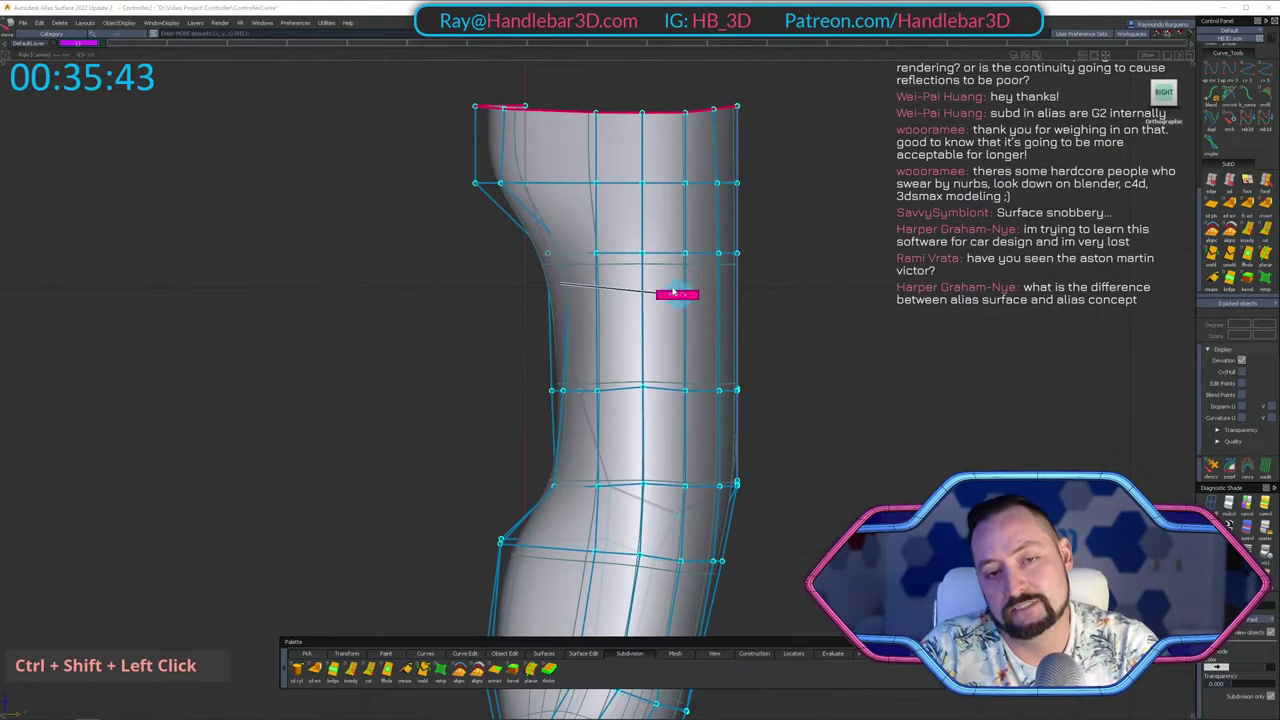
pyautogui.rightClick(846, 268)
pyautogui.keyDown('ctrl'); pyautogui.keyDown('shift'); pyautogui.click(514, 234); pyautogui.keyUp('shift'); pyautogui.keyUp('ctrl')
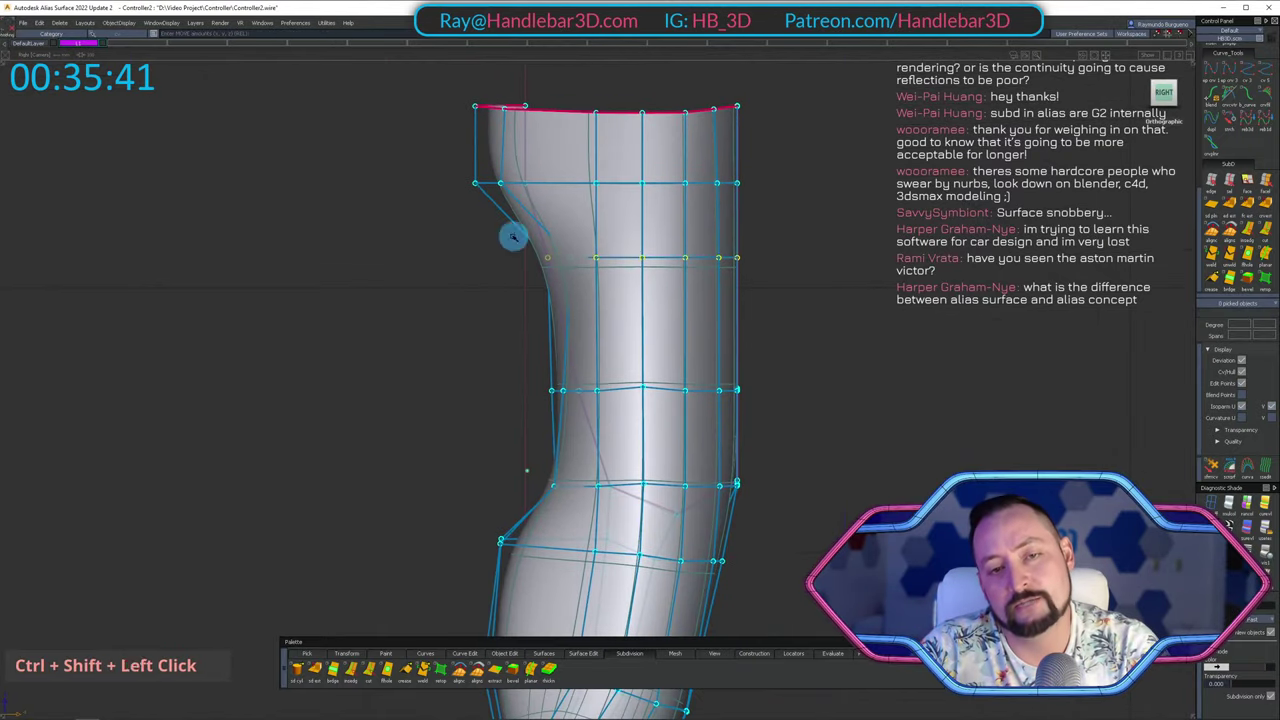
pyautogui.keyDown('ctrl'); pyautogui.keyDown('shift'); pyautogui.doubleClick(587, 243); pyautogui.keyUp('shift'); pyautogui.keyUp('ctrl')
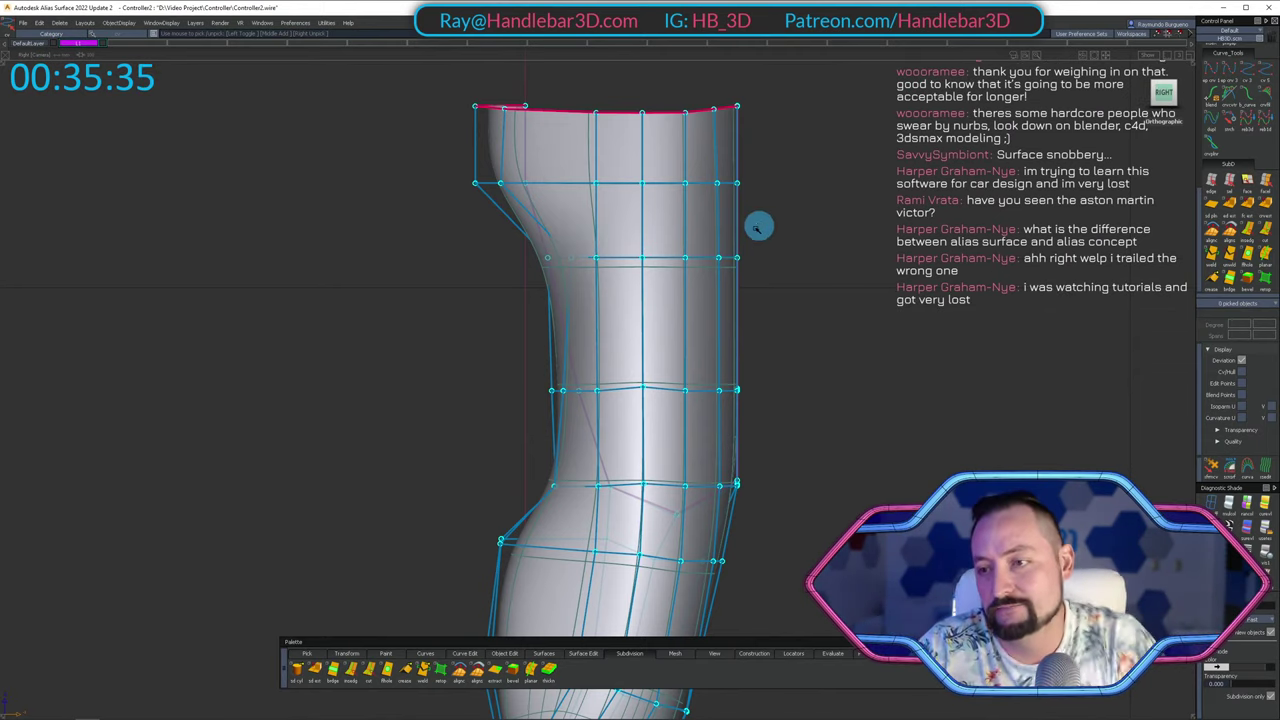
# Try adjusting the third horizontal edge loop around the upper body with a subdivision tool and undo it.
pyautogui.keyDown('alt'); pyautogui.keyDown('shift'); pyautogui.moveTo(574, 217); pyautogui.dragTo(789, 374); pyautogui.keyUp('shift'); pyautogui.keyUp('alt')
pyautogui.keyDown('alt'); pyautogui.keyDown('shift'); pyautogui.moveTo(789, 374); pyautogui.dragTo(803, 380, button='middle'); pyautogui.keyUp('shift'); pyautogui.keyUp('alt')
pyautogui.keyDown('ctrl'); pyautogui.keyDown('shift'); pyautogui.click(803, 380); pyautogui.keyUp('shift'); pyautogui.keyUp('ctrl')
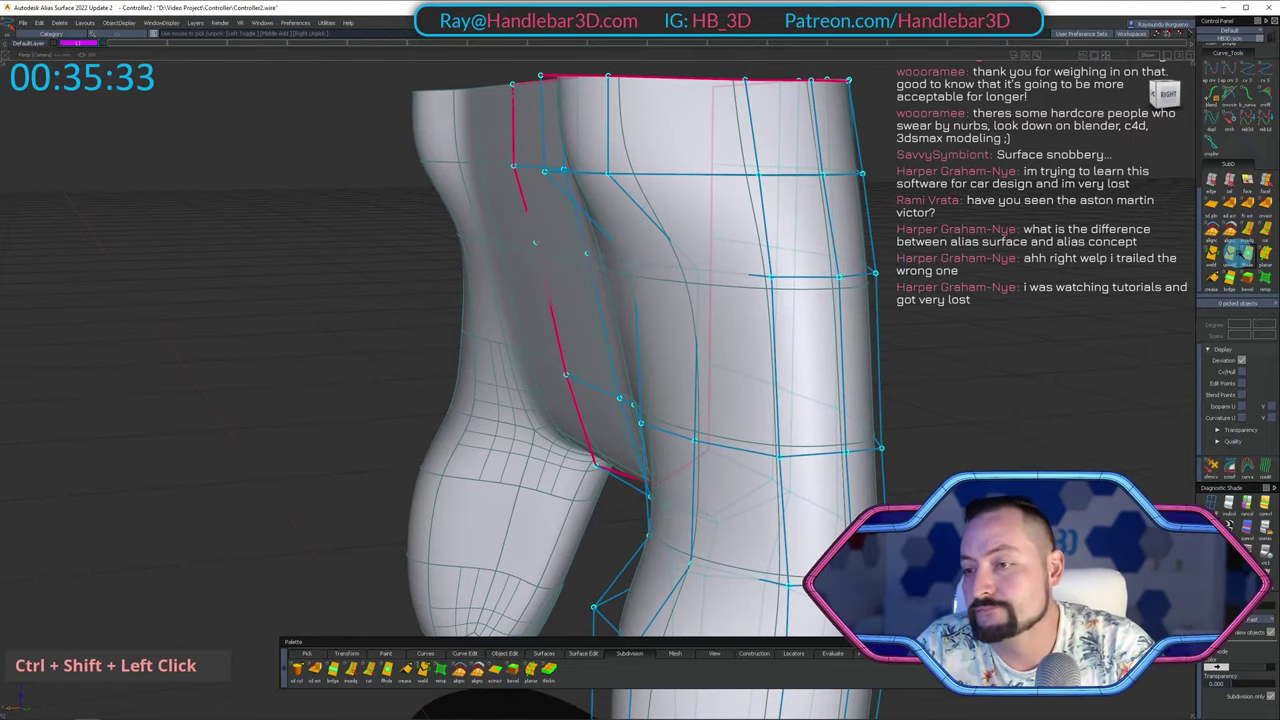
pyautogui.click(878, 331)
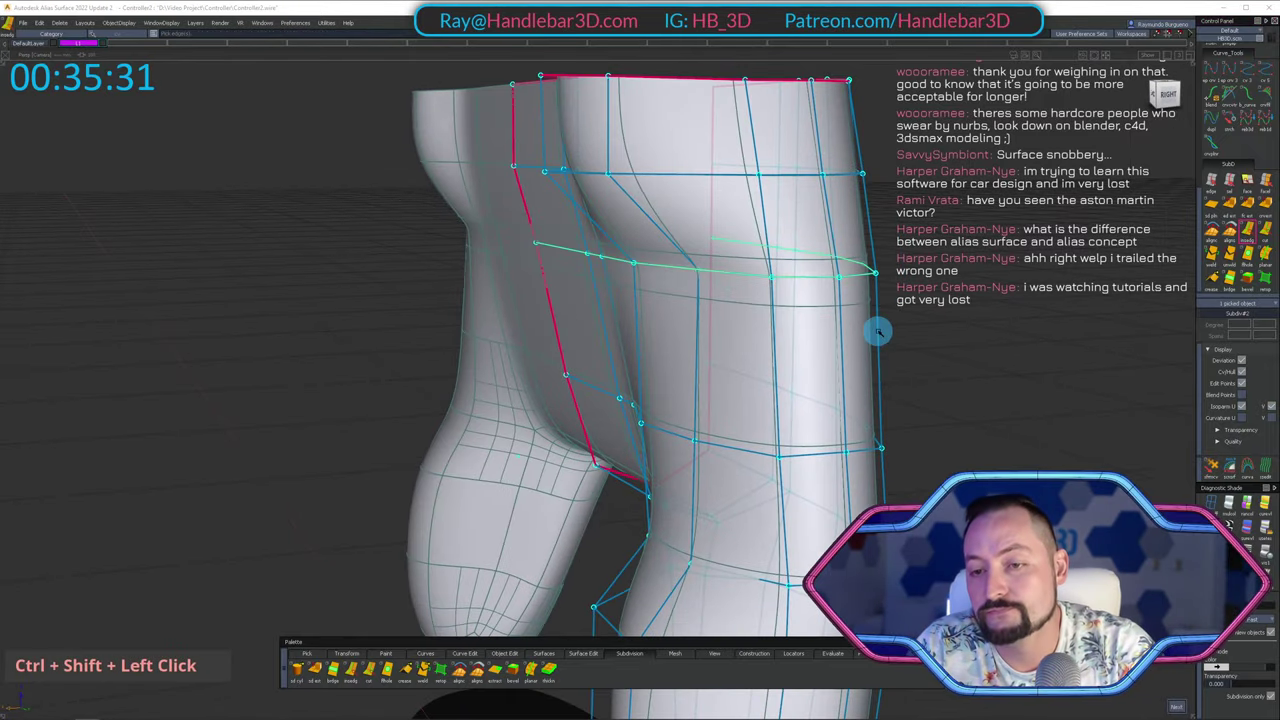
pyautogui.moveTo(888, 358); pyautogui.dragTo(1046, 277)
pyautogui.press('space')
pyautogui.keyDown('alt'); pyautogui.keyDown('shift'); pyautogui.moveTo(740, 236); pyautogui.dragTo(1105, 125); pyautogui.keyUp('shift'); pyautogui.keyUp('alt')
pyautogui.hotkey('ctrl', 'z')
# Shift a middle control vertex in the row just above the grip's tip sideways towards the bulging side.
pyautogui.keyDown('alt'); pyautogui.keyDown('shift'); pyautogui.click(1165, 92); pyautogui.keyUp('shift'); pyautogui.keyUp('alt')
pyautogui.keyDown('alt'); pyautogui.keyDown('shift'); pyautogui.moveTo(769, 401); pyautogui.dragTo(826, 310, button='middle'); pyautogui.keyUp('shift'); pyautogui.keyUp('alt')
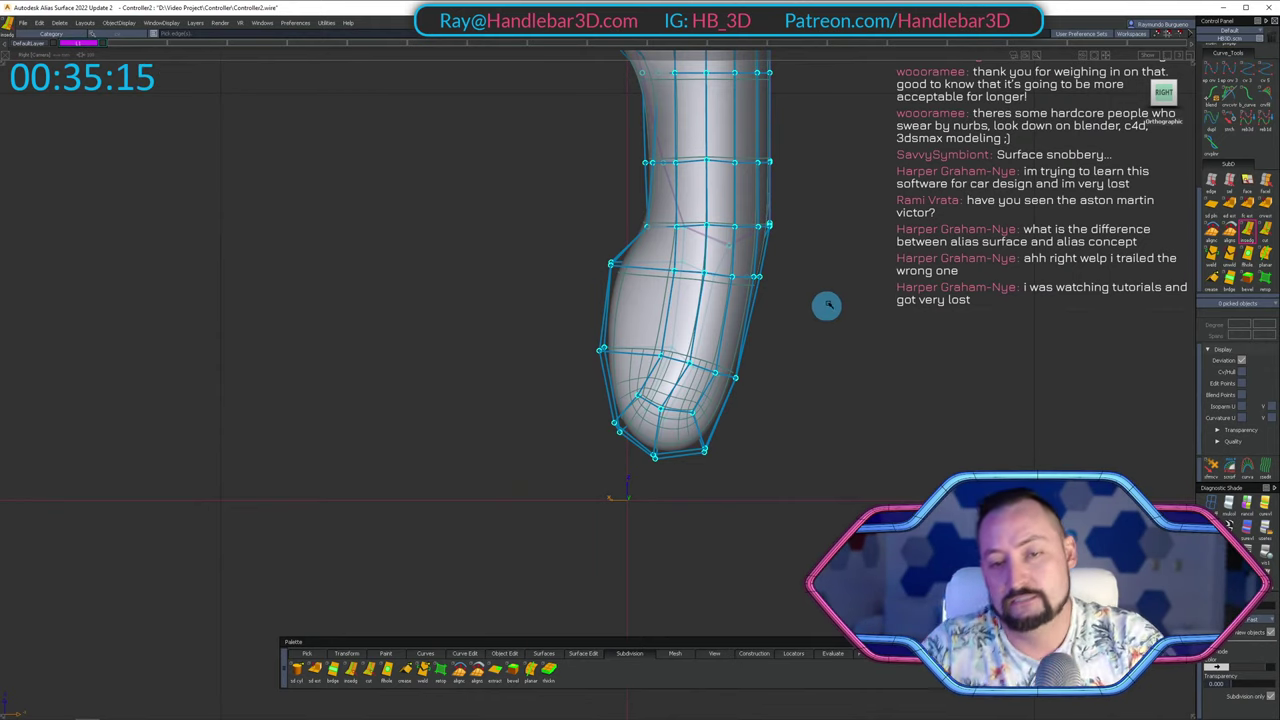
pyautogui.keyDown('alt'); pyautogui.keyDown('shift'); pyautogui.moveTo(829, 305); pyautogui.dragTo(745, 346, button='right'); pyautogui.keyUp('shift'); pyautogui.keyUp('alt')
pyautogui.keyDown('ctrl'); pyautogui.keyDown('shift'); pyautogui.click(682, 362); pyautogui.keyUp('shift'); pyautogui.keyUp('ctrl')
pyautogui.keyDown('ctrl'); pyautogui.keyDown('shift'); pyautogui.moveTo(675, 364); pyautogui.dragTo(653, 334); pyautogui.keyUp('shift'); pyautogui.keyUp('ctrl')
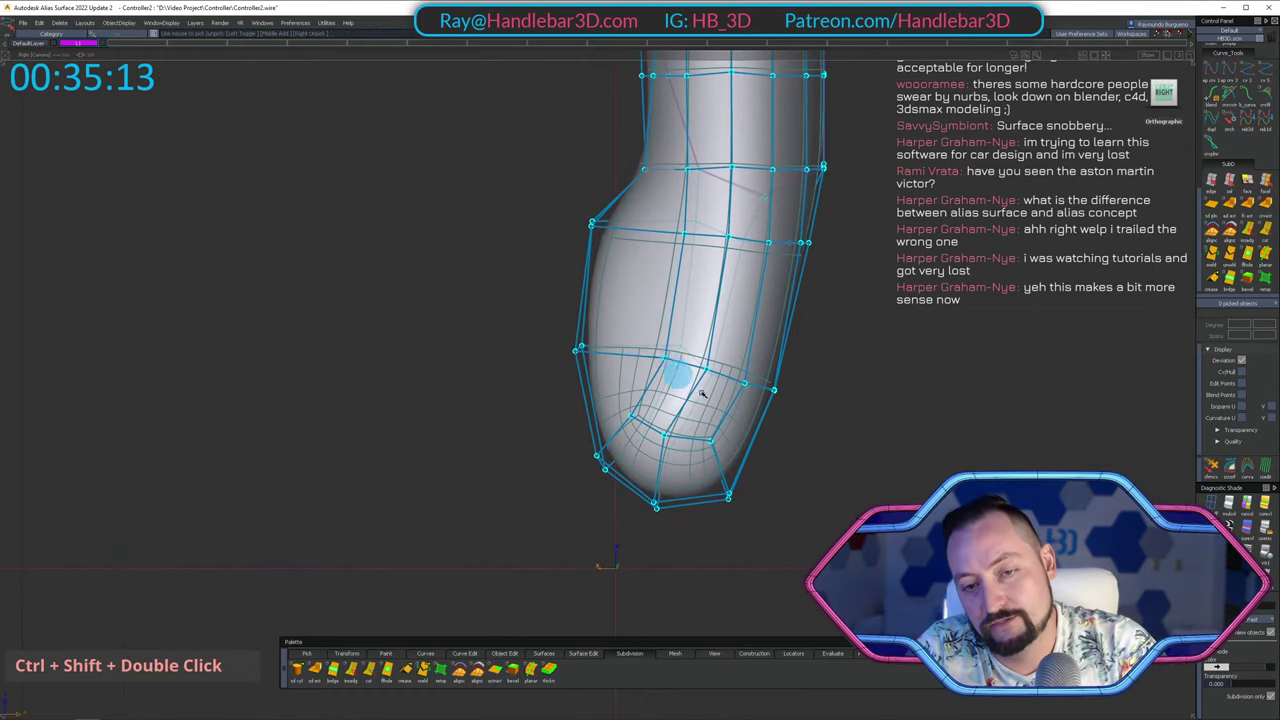
pyautogui.keyDown('ctrl'); pyautogui.keyDown('shift'); pyautogui.moveTo(883, 400); pyautogui.dragTo(883, 334, button='middle'); pyautogui.keyUp('shift'); pyautogui.keyUp('ctrl')
pyautogui.moveTo(880, 331); pyautogui.dragTo(780, 370, button='middle')
# Shift the matching control vertex in the next row up the grip sideways towards the bulging side.
pyautogui.keyDown('ctrl'); pyautogui.keyDown('shift'); pyautogui.click(653, 340); pyautogui.keyUp('shift'); pyautogui.keyUp('ctrl')
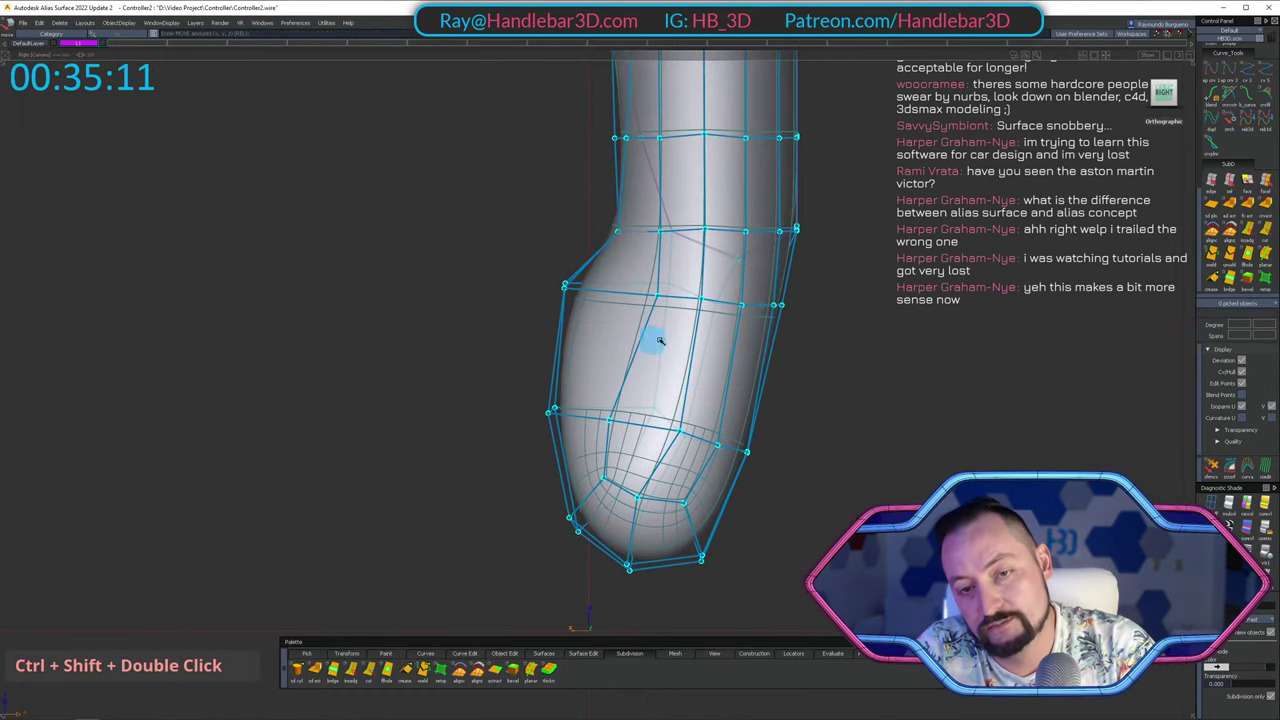
pyautogui.middleClick(836, 320)
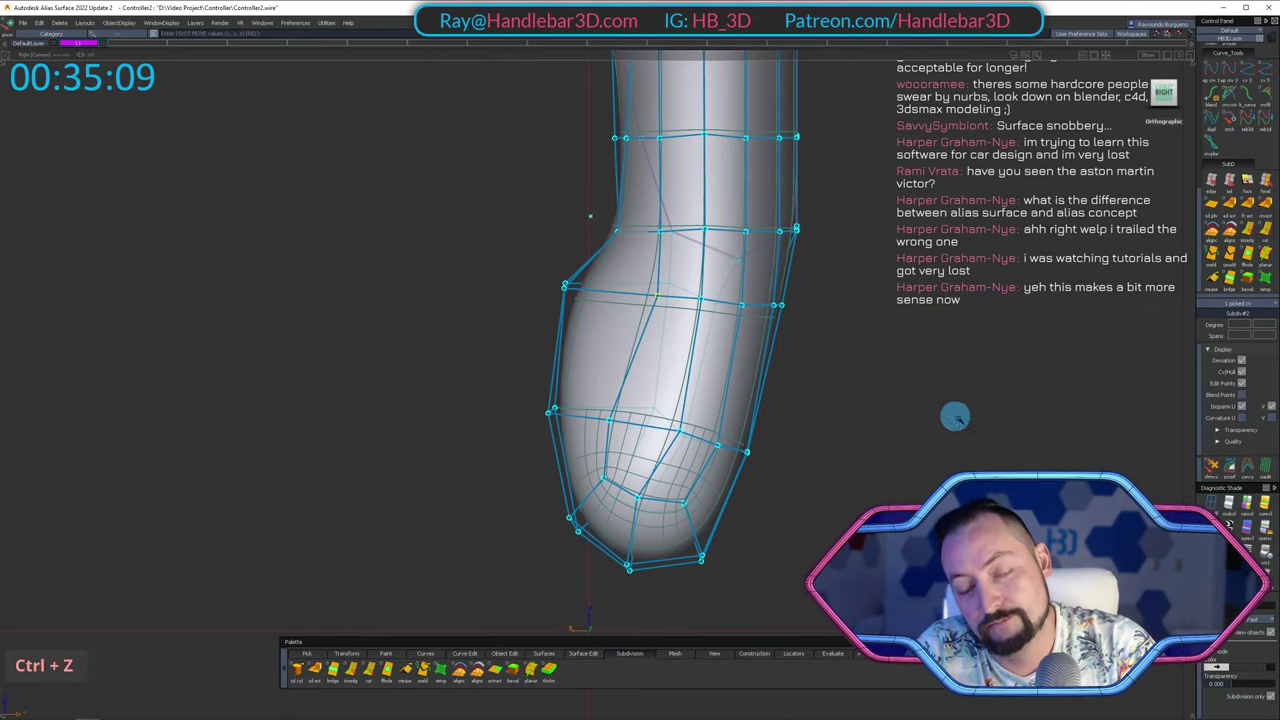
pyautogui.keyDown('ctrl'); pyautogui.keyDown('shift'); pyautogui.moveTo(959, 419); pyautogui.dragTo(959, 352, button='middle'); pyautogui.keyUp('shift'); pyautogui.keyUp('ctrl')
pyautogui.moveTo(968, 328); pyautogui.dragTo(947, 327, button='middle')
pyautogui.keyDown('ctrl'); pyautogui.keyDown('shift'); pyautogui.click(711, 308); pyautogui.keyUp('shift'); pyautogui.keyUp('ctrl')
pyautogui.keyDown('alt'); pyautogui.keyDown('shift'); pyautogui.moveTo(749, 260); pyautogui.dragTo(643, 300, button='middle'); pyautogui.keyUp('shift'); pyautogui.keyUp('alt')
pyautogui.keyDown('alt'); pyautogui.keyDown('shift'); pyautogui.moveTo(625, 301); pyautogui.dragTo(643, 301, button='right'); pyautogui.keyUp('shift'); pyautogui.keyUp('alt')
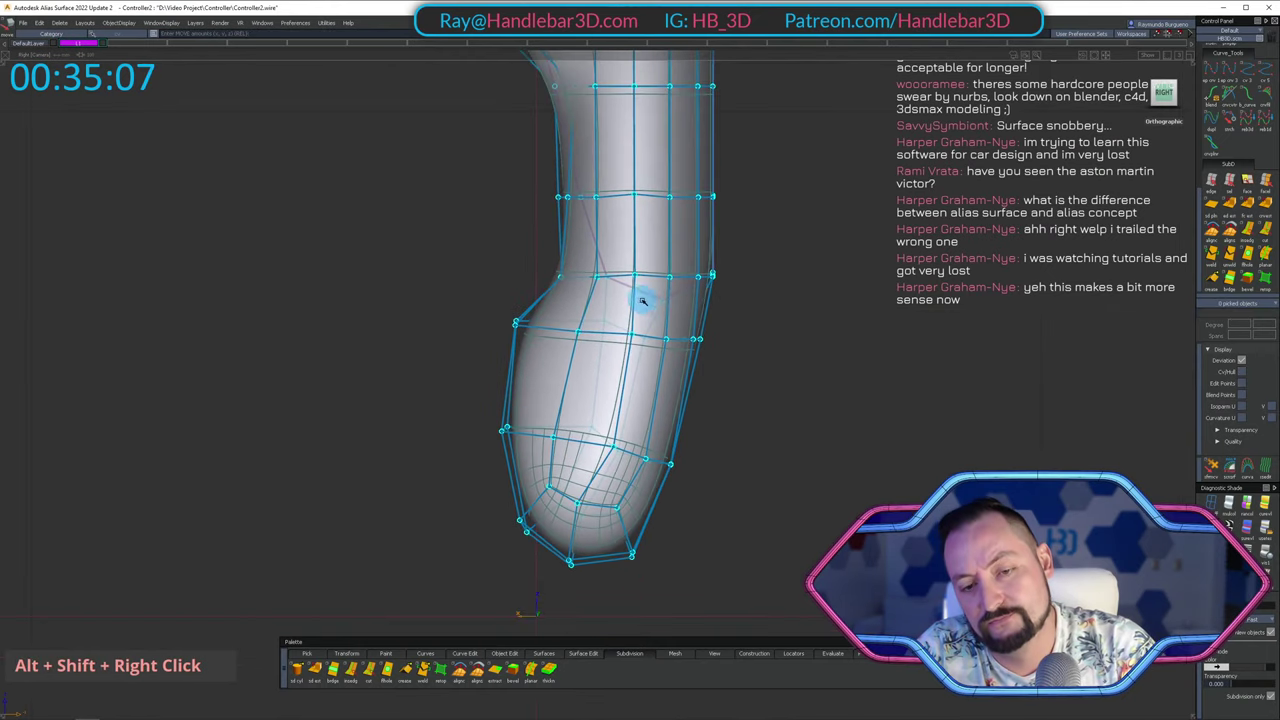
# Move the neighbouring control vertex in the row above the grip's tip sideways towards the bulging side for even spacing.
pyautogui.keyDown('ctrl'); pyautogui.keyDown('shift'); pyautogui.click(566, 425); pyautogui.keyUp('shift'); pyautogui.keyUp('ctrl')
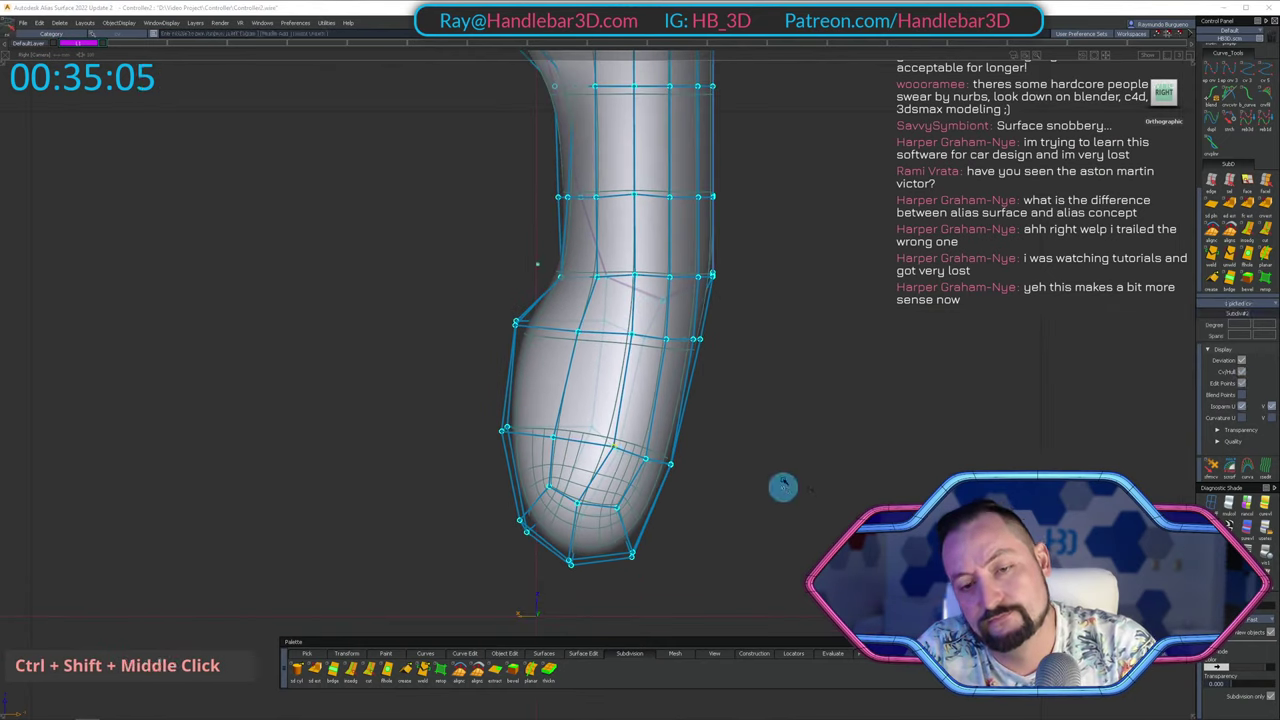
pyautogui.moveTo(783, 486); pyautogui.dragTo(767, 424, button='middle')
pyautogui.keyDown('ctrl'); pyautogui.keyDown('shift'); pyautogui.moveTo(768, 427); pyautogui.dragTo(803, 326); pyautogui.keyUp('shift'); pyautogui.keyUp('ctrl')
# Try moving the fourth row of control vertices at the body's waist vertically and undo the move.
pyautogui.keyDown('alt'); pyautogui.keyDown('shift'); pyautogui.moveTo(701, 330); pyautogui.dragTo(706, 389, button='middle'); pyautogui.keyUp('shift'); pyautogui.keyUp('alt')
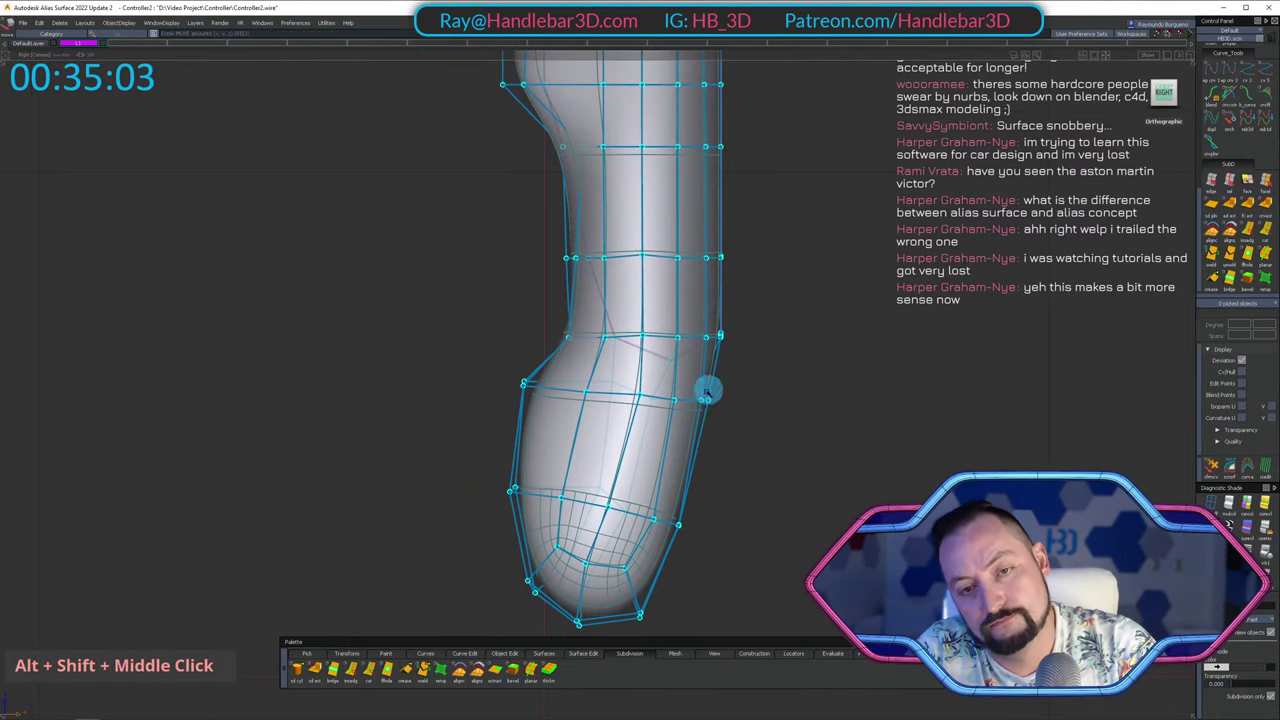
pyautogui.keyDown('alt'); pyautogui.keyDown('shift'); pyautogui.moveTo(706, 389); pyautogui.dragTo(677, 405, button='right'); pyautogui.keyUp('shift'); pyautogui.keyUp('alt')
pyautogui.keyDown('alt'); pyautogui.keyDown('shift'); pyautogui.moveTo(677, 405); pyautogui.dragTo(711, 457, button='middle'); pyautogui.keyUp('shift'); pyautogui.keyUp('alt')
pyautogui.keyDown('ctrl'); pyautogui.keyDown('shift'); pyautogui.moveTo(711, 450); pyautogui.dragTo(750, 360); pyautogui.keyUp('shift'); pyautogui.keyUp('ctrl')
pyautogui.moveTo(594, 295); pyautogui.dragTo(797, 330)
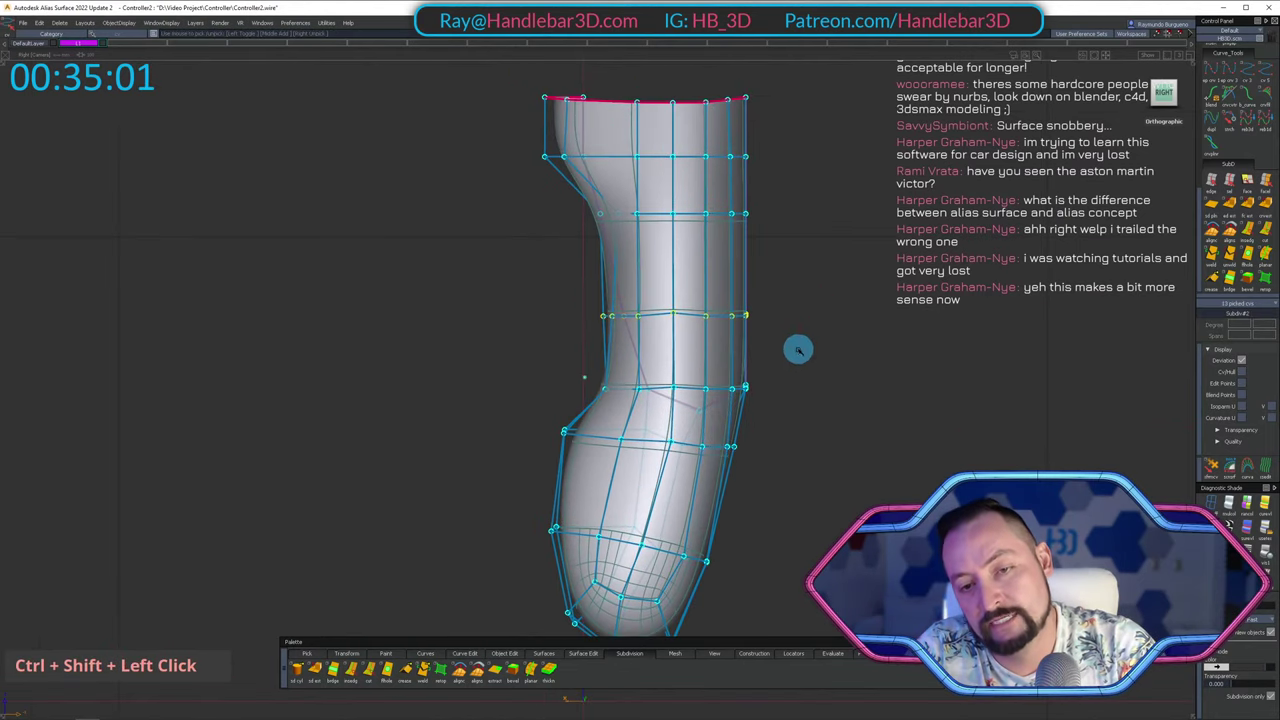
pyautogui.keyDown('ctrl'); pyautogui.moveTo(798, 349); pyautogui.dragTo(780, 314, button='right'); pyautogui.keyUp('ctrl')
pyautogui.hotkey('ctrl', 'z')
# Pick the fourth row of control vertices at the body's waist, leaving out those on the outermost flat side.
pyautogui.keyDown('ctrl'); pyautogui.keyDown('shift'); pyautogui.middleClick(741, 364); pyautogui.keyUp('shift'); pyautogui.keyUp('ctrl')
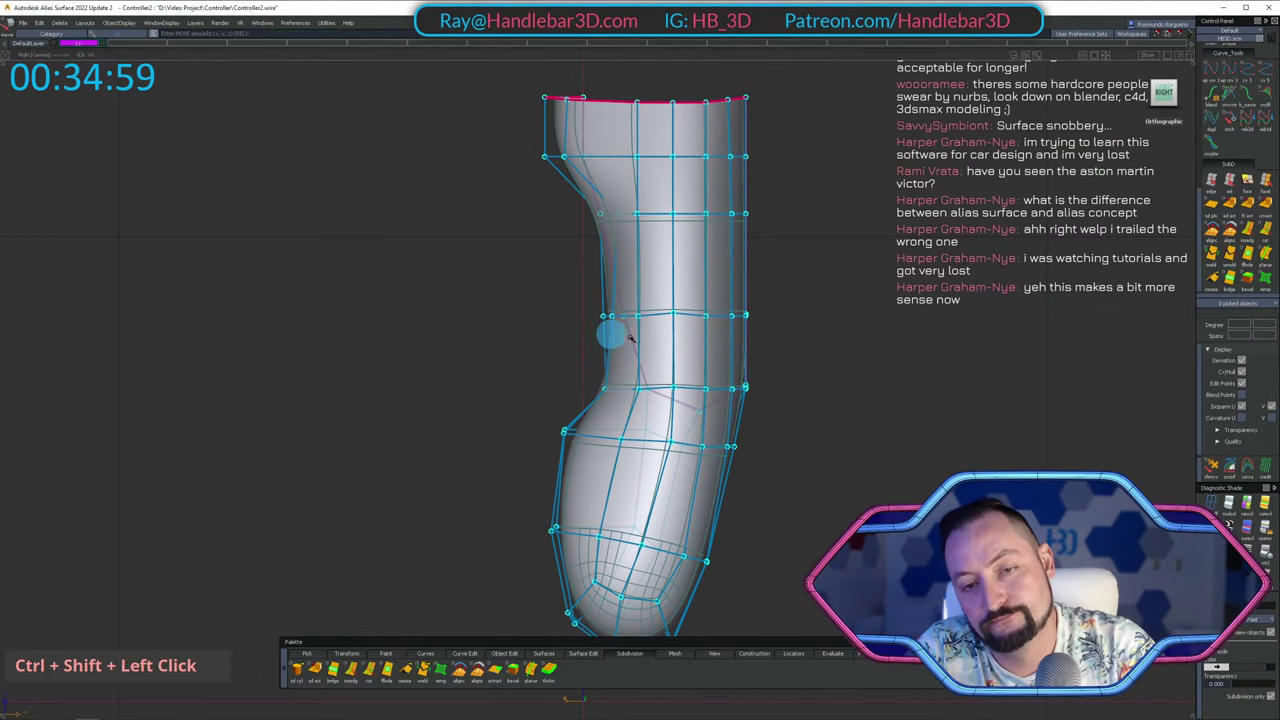
pyautogui.keyDown('ctrl'); pyautogui.keyDown('shift'); pyautogui.moveTo(735, 341); pyautogui.dragTo(737, 340); pyautogui.keyUp('shift'); pyautogui.keyUp('ctrl')
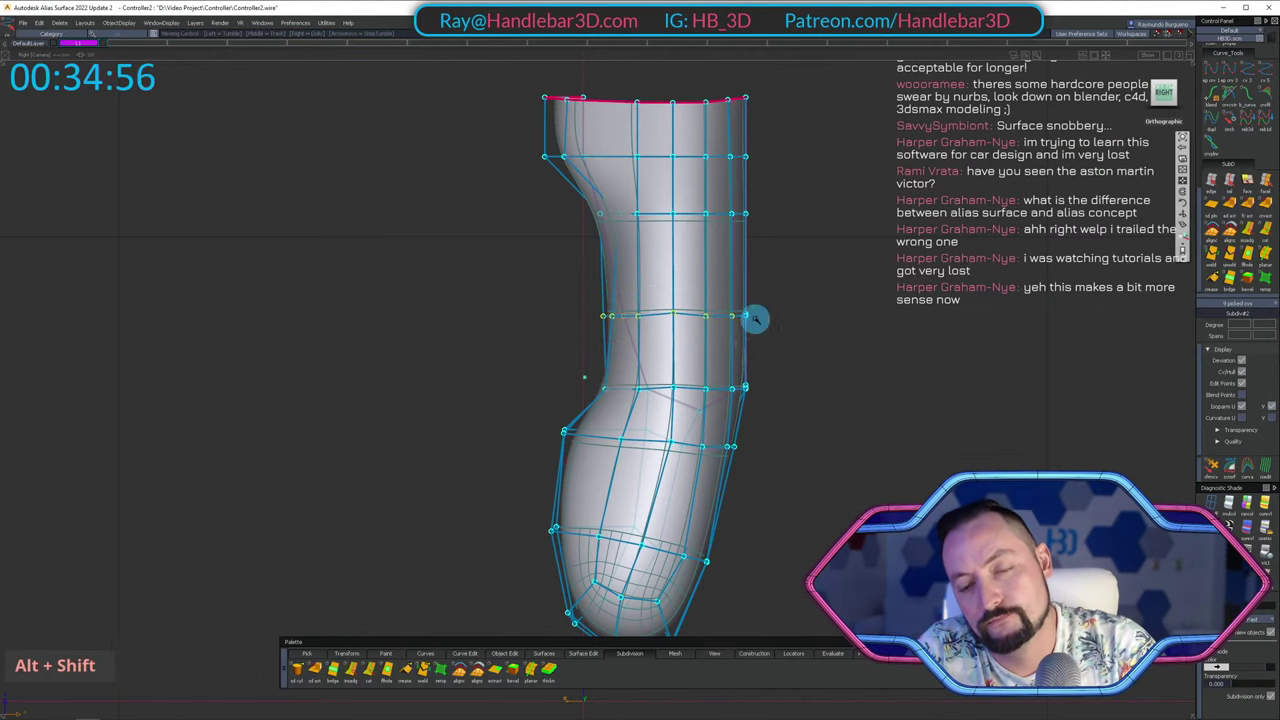
pyautogui.keyDown('alt'); pyautogui.keyDown('shift'); pyautogui.moveTo(754, 317); pyautogui.dragTo(790, 314, button='right'); pyautogui.keyUp('shift'); pyautogui.keyUp('alt')
pyautogui.click(1163, 92)
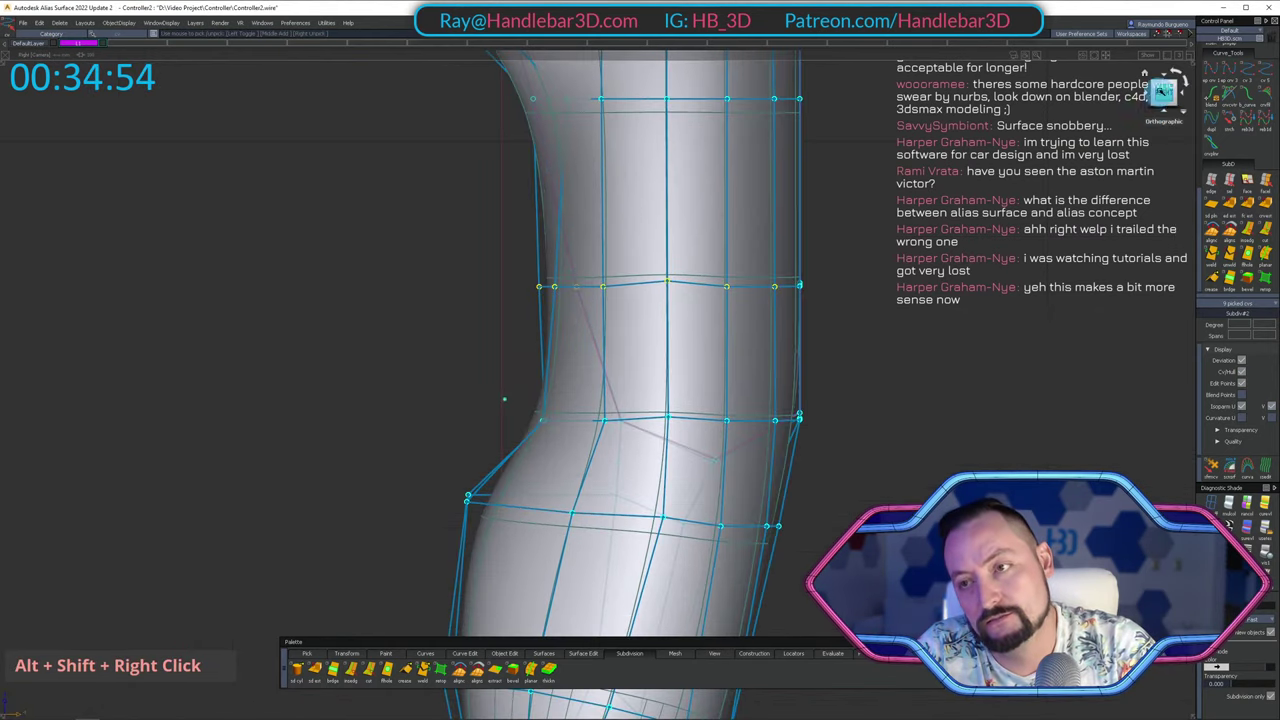
pyautogui.keyDown('ctrl'); pyautogui.keyDown('shift'); pyautogui.moveTo(705, 355); pyautogui.dragTo(703, 305); pyautogui.keyUp('shift'); pyautogui.keyUp('ctrl')
pyautogui.moveTo(462, 209); pyautogui.dragTo(788, 302)
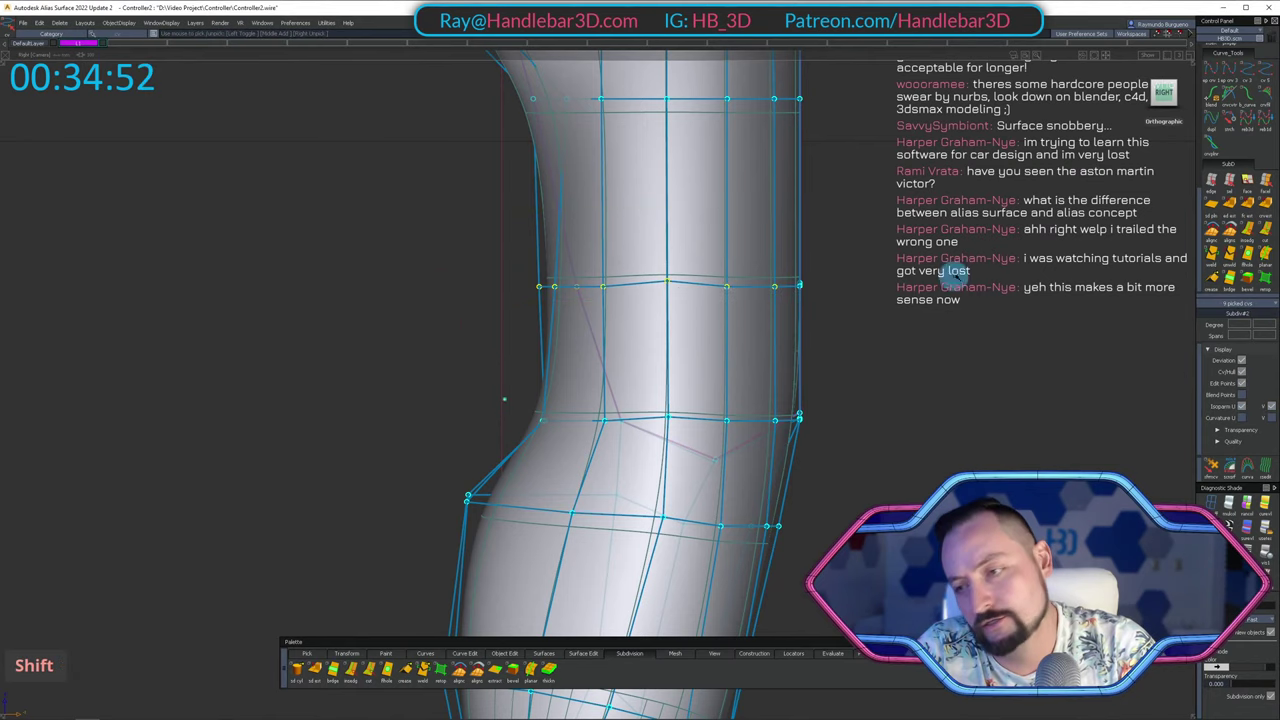
# Show the model as wireframe in the front view and extend the picked waist row inward towards the centre line.
pyautogui.keyDown('alt'); pyautogui.keyDown('shift'); pyautogui.moveTo(986, 266); pyautogui.dragTo(1237, 145); pyautogui.keyUp('shift'); pyautogui.keyUp('alt')
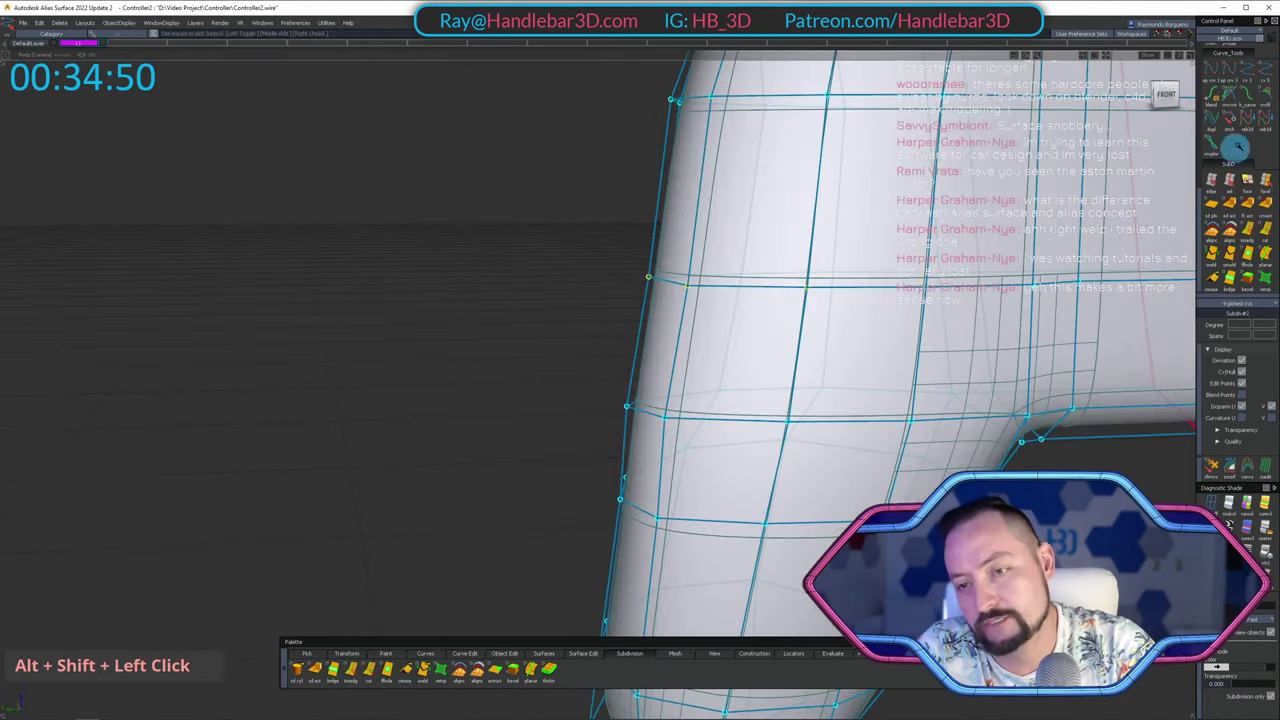
pyautogui.keyDown('alt'); pyautogui.keyDown('shift'); pyautogui.click(1170, 90); pyautogui.keyUp('shift'); pyautogui.keyUp('alt')
pyautogui.keyDown('alt'); pyautogui.keyDown('shift'); pyautogui.moveTo(918, 228); pyautogui.dragTo(866, 266, button='right'); pyautogui.keyUp('shift'); pyautogui.keyUp('alt')
pyautogui.keyDown('alt'); pyautogui.keyDown('shift'); pyautogui.moveTo(866, 266); pyautogui.dragTo(463, 308, button='middle'); pyautogui.keyUp('shift'); pyautogui.keyUp('alt')
pyautogui.keyDown('ctrl'); pyautogui.keyDown('shift'); pyautogui.moveTo(463, 360); pyautogui.dragTo(462, 315); pyautogui.keyUp('shift'); pyautogui.keyUp('ctrl')
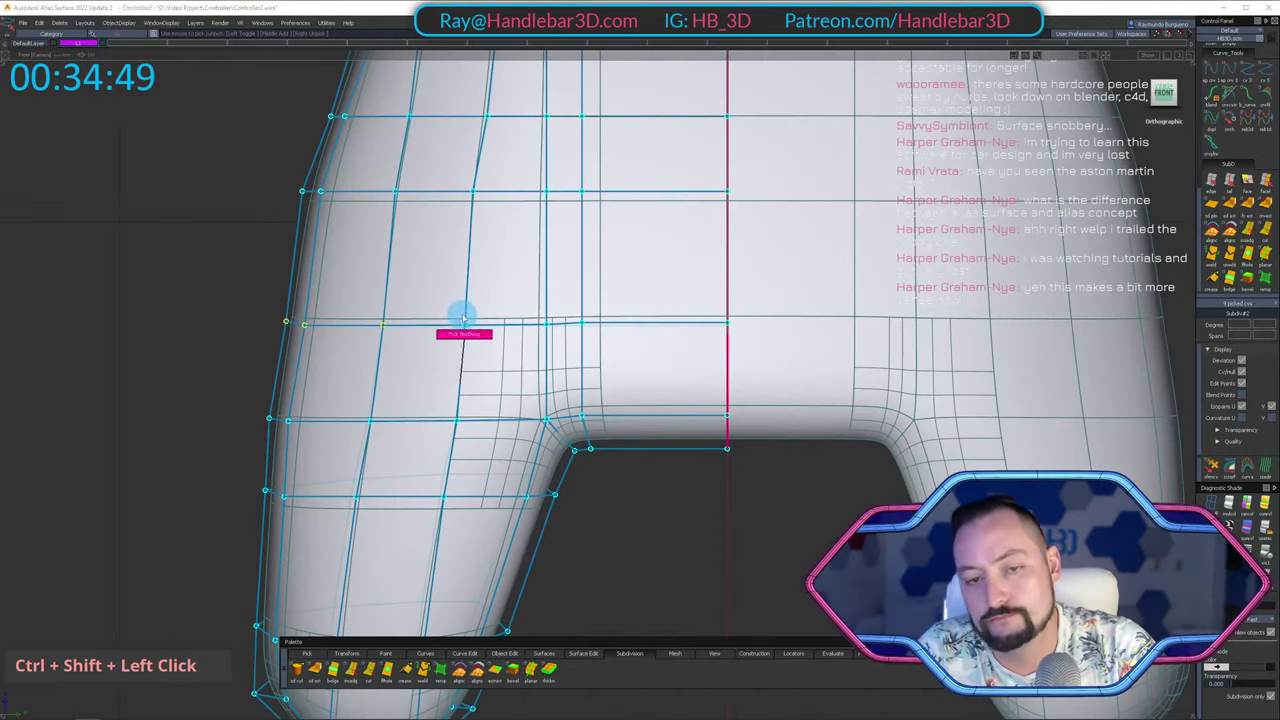
pyautogui.press('h')
pyautogui.keyDown('ctrl'); pyautogui.keyDown('shift'); pyautogui.doubleClick(482, 327); pyautogui.keyUp('shift'); pyautogui.keyUp('ctrl')
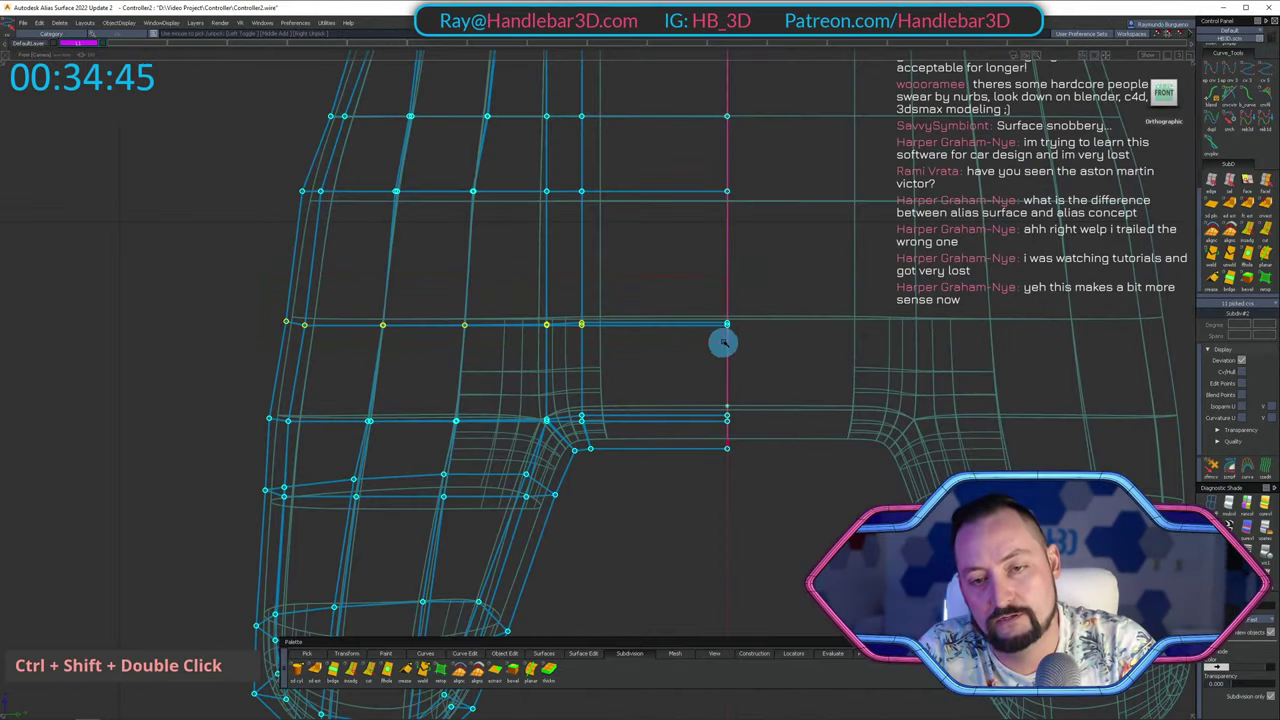
# Add the upper centre-line control vertex to the picked waist row and level all picked vertices at the same height.
pyautogui.keyDown('alt'); pyautogui.keyDown('shift'); pyautogui.moveTo(723, 342); pyautogui.dragTo(714, 320); pyautogui.keyUp('shift'); pyautogui.keyUp('alt')
pyautogui.keyDown('alt'); pyautogui.keyDown('shift'); pyautogui.moveTo(714, 320); pyautogui.dragTo(770, 316, button='right'); pyautogui.keyUp('shift'); pyautogui.keyUp('alt')
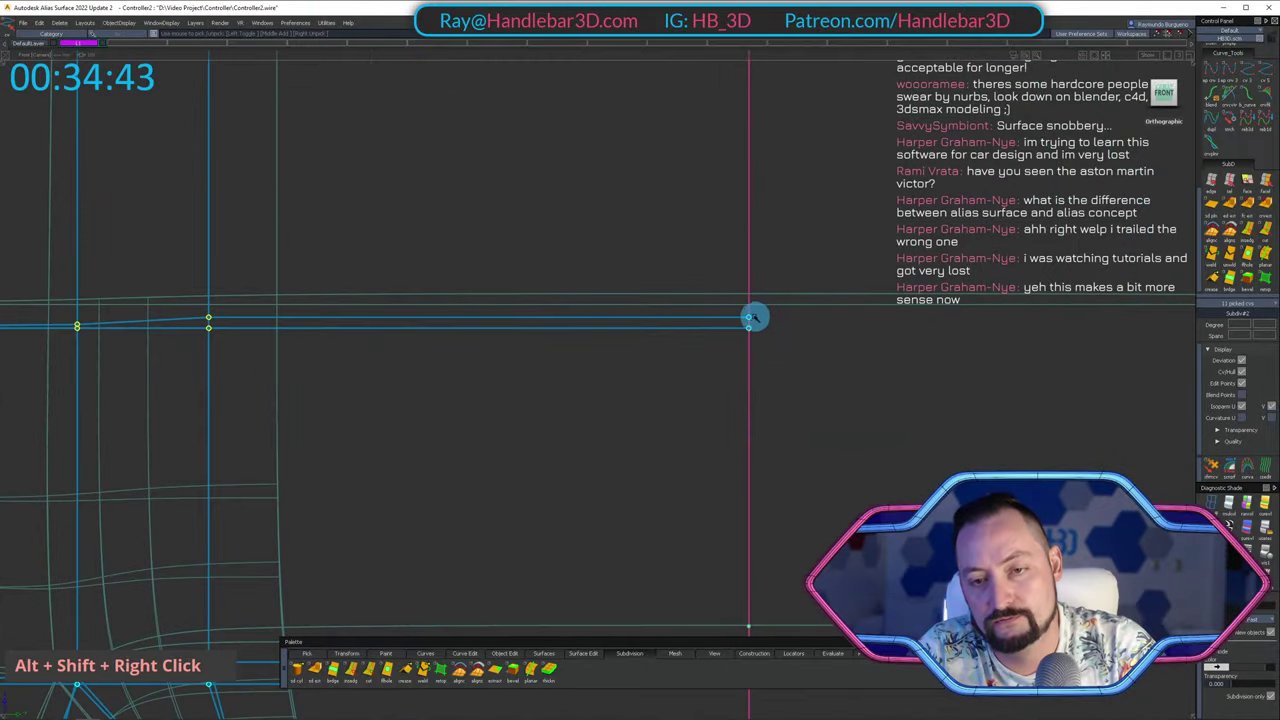
pyautogui.keyDown('shift'); pyautogui.click(748, 318); pyautogui.keyUp('shift')
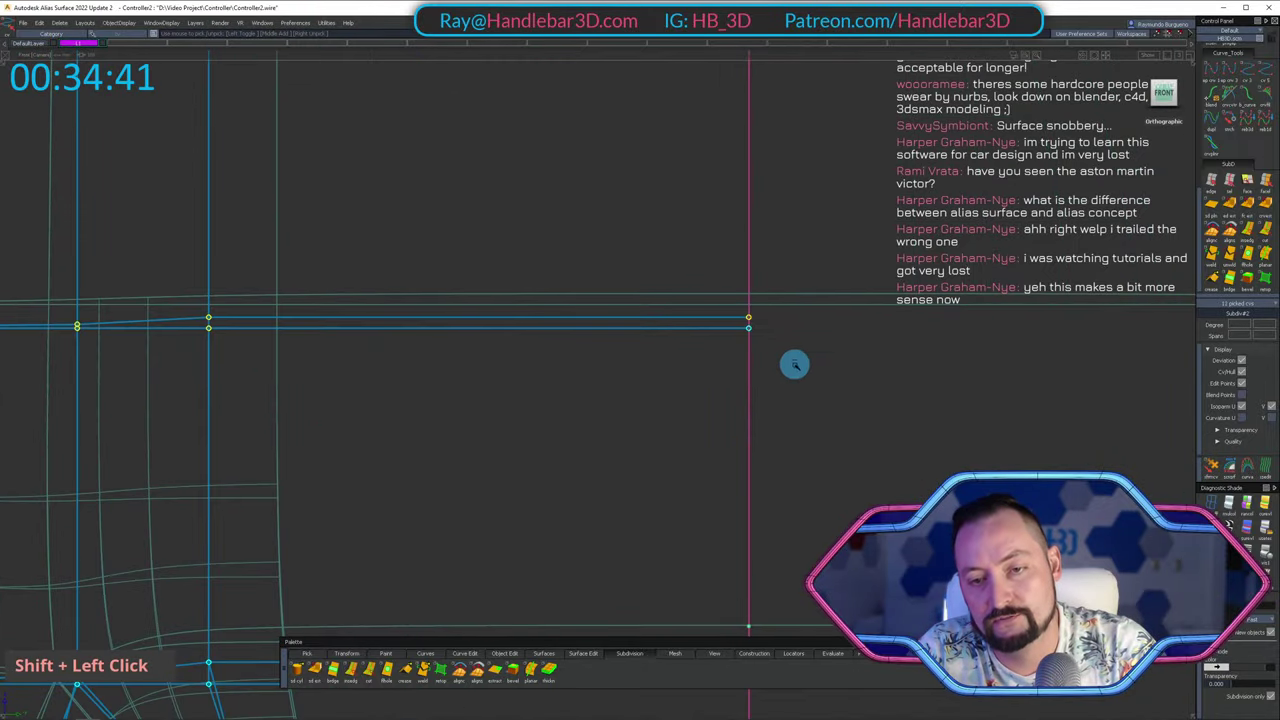
pyautogui.keyDown('ctrl'); pyautogui.keyDown('shift'); pyautogui.middleClick(774, 324); pyautogui.keyUp('shift'); pyautogui.keyUp('ctrl')
pyautogui.keyDown('ctrl'); pyautogui.rightClick(778, 326); pyautogui.keyUp('ctrl')
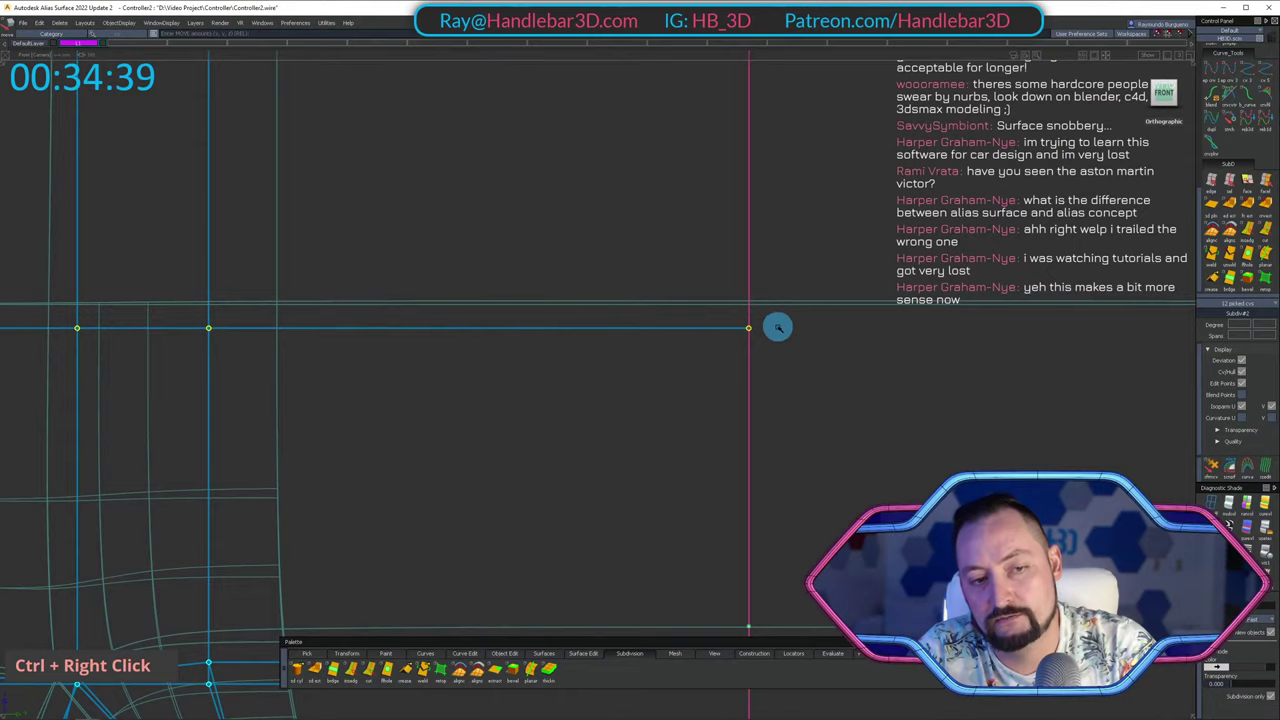
# Adjust the control vertices next to the levelled waist row in the wireframe front view to keep the rows even.
pyautogui.keyDown('alt'); pyautogui.keyDown('shift'); pyautogui.moveTo(778, 327); pyautogui.dragTo(675, 300, button='right'); pyautogui.keyUp('shift'); pyautogui.keyUp('alt')
pyautogui.keyDown('alt'); pyautogui.keyDown('shift'); pyautogui.moveTo(675, 300); pyautogui.dragTo(767, 367, button='middle'); pyautogui.keyUp('shift'); pyautogui.keyUp('alt')
pyautogui.keyDown('ctrl'); pyautogui.keyDown('shift'); pyautogui.moveTo(303, 266); pyautogui.dragTo(414, 322); pyautogui.keyUp('shift'); pyautogui.keyUp('ctrl')
pyautogui.moveTo(414, 324)
pyautogui.keyDown('ctrl'); pyautogui.keyDown('shift'); pyautogui.mouseDown(button='middle')
pyautogui.moveTo(409, 286)
pyautogui.moveTo(423, 290)
pyautogui.mouseUp(button='middle'); pyautogui.keyUp('shift'); pyautogui.keyUp('ctrl')
pyautogui.keyDown('alt'); pyautogui.keyDown('shift'); pyautogui.moveTo(458, 297); pyautogui.dragTo(451, 369, button='middle'); pyautogui.keyUp('shift'); pyautogui.keyUp('alt')
pyautogui.keyDown('ctrl'); pyautogui.keyDown('shift'); pyautogui.moveTo(403, 277); pyautogui.dragTo(474, 306); pyautogui.keyUp('shift'); pyautogui.keyUp('ctrl')
pyautogui.keyDown('alt'); pyautogui.keyDown('shift'); pyautogui.moveTo(462, 296); pyautogui.dragTo(479, 235, button='middle'); pyautogui.keyUp('shift'); pyautogui.keyUp('alt')
pyautogui.keyDown('ctrl'); pyautogui.keyDown('shift'); pyautogui.moveTo(421, 241); pyautogui.dragTo(482, 275); pyautogui.keyUp('shift'); pyautogui.keyUp('ctrl')
pyautogui.keyDown('alt'); pyautogui.keyDown('shift'); pyautogui.moveTo(535, 298); pyautogui.dragTo(497, 323, button='right'); pyautogui.keyUp('shift'); pyautogui.keyUp('alt')
pyautogui.keyDown('alt'); pyautogui.keyDown('shift'); pyautogui.moveTo(497, 323); pyautogui.dragTo(502, 289, button='middle'); pyautogui.keyUp('shift'); pyautogui.keyUp('alt')
pyautogui.moveTo(556, 320)
pyautogui.keyDown('ctrl'); pyautogui.keyDown('shift'); pyautogui.mouseDown(button='middle')
pyautogui.moveTo(557, 286)
pyautogui.moveTo(574, 300)
pyautogui.mouseUp(button='middle'); pyautogui.keyUp('shift'); pyautogui.keyUp('ctrl')
# Unpick all control vertices and display the body as a shaded, faceted control mesh.
pyautogui.keyDown('alt'); pyautogui.keyDown('shift'); pyautogui.moveTo(624, 480); pyautogui.dragTo(650, 318, button='middle'); pyautogui.keyUp('shift'); pyautogui.keyUp('alt')
pyautogui.keyDown('ctrl'); pyautogui.keyDown('shift'); pyautogui.moveTo(653, 342); pyautogui.dragTo(680, 202); pyautogui.keyUp('shift'); pyautogui.keyUp('ctrl')
pyautogui.keyDown('alt'); pyautogui.keyDown('shift'); pyautogui.moveTo(679, 275); pyautogui.dragTo(680, 309); pyautogui.keyUp('shift'); pyautogui.keyUp('alt')
pyautogui.press('h')
pyautogui.moveTo(706, 246)
pyautogui.keyDown('alt'); pyautogui.keyDown('shift'); pyautogui.mouseDown()
pyautogui.moveTo(826, 406)
pyautogui.moveTo(676, 360)
pyautogui.moveTo(670, 290)
pyautogui.mouseUp(); pyautogui.keyUp('shift'); pyautogui.keyUp('alt')
pyautogui.keyDown('alt'); pyautogui.keyDown('shift'); pyautogui.moveTo(670, 290); pyautogui.dragTo(663, 243, button='middle'); pyautogui.keyUp('shift'); pyautogui.keyUp('alt')
pyautogui.keyDown('alt'); pyautogui.keyDown('shift'); pyautogui.moveTo(680, 236); pyautogui.dragTo(1212, 62); pyautogui.keyUp('shift'); pyautogui.keyUp('alt')
pyautogui.click(1272, 578)
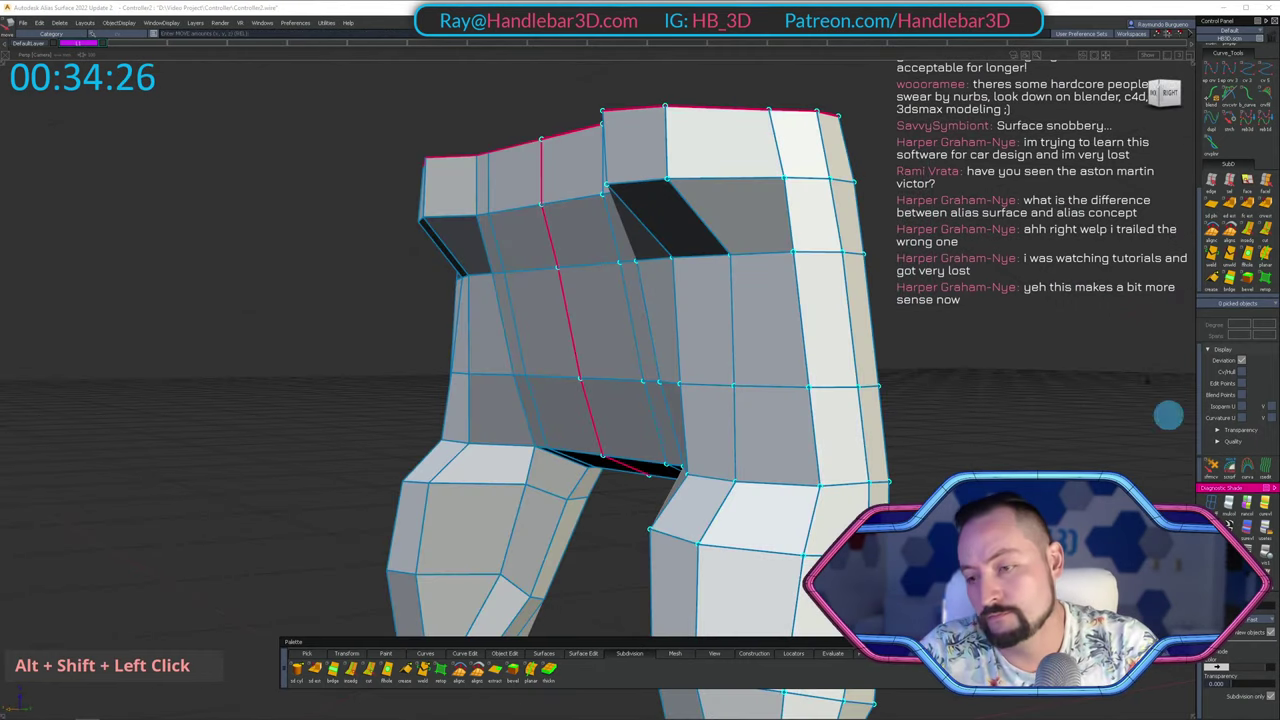
# Pick the rear control vertices in the top two rows, one column inside the outer corner, and shift them outward in the back view.
pyautogui.moveTo(660, 375)
pyautogui.keyDown('alt'); pyautogui.keyDown('shift'); pyautogui.mouseDown()
pyautogui.moveTo(923, 320)
pyautogui.moveTo(923, 400)
pyautogui.moveTo(1105, 210)
pyautogui.moveTo(1070, 300)
pyautogui.moveTo(903, 420)
pyautogui.moveTo(840, 366)
pyautogui.moveTo(845, 245)
pyautogui.moveTo(920, 215)
pyautogui.mouseUp(); pyautogui.keyUp('shift'); pyautogui.keyUp('alt')
pyautogui.click(1163, 90)
pyautogui.keyDown('ctrl'); pyautogui.keyDown('shift'); pyautogui.moveTo(683, 495); pyautogui.dragTo(787, 512); pyautogui.keyUp('shift'); pyautogui.keyUp('ctrl')
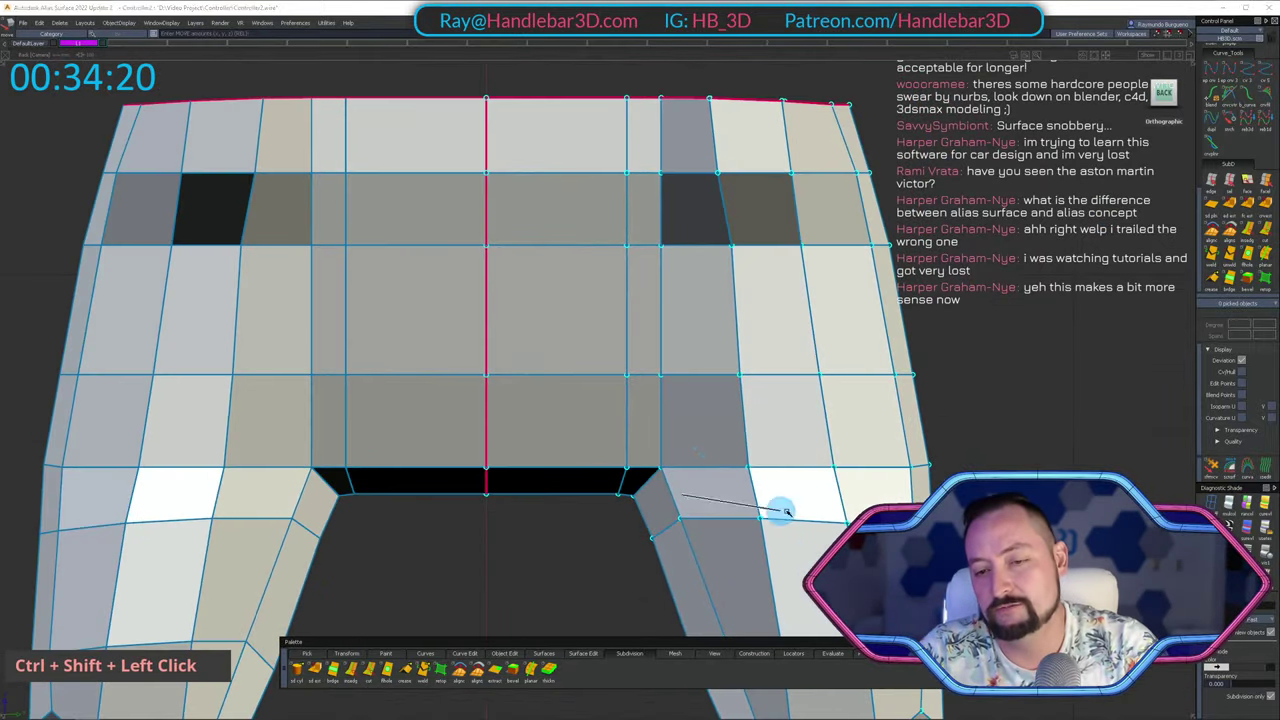
pyautogui.keyDown('shift'); pyautogui.moveTo(687, 343); pyautogui.dragTo(785, 472); pyautogui.keyUp('shift')
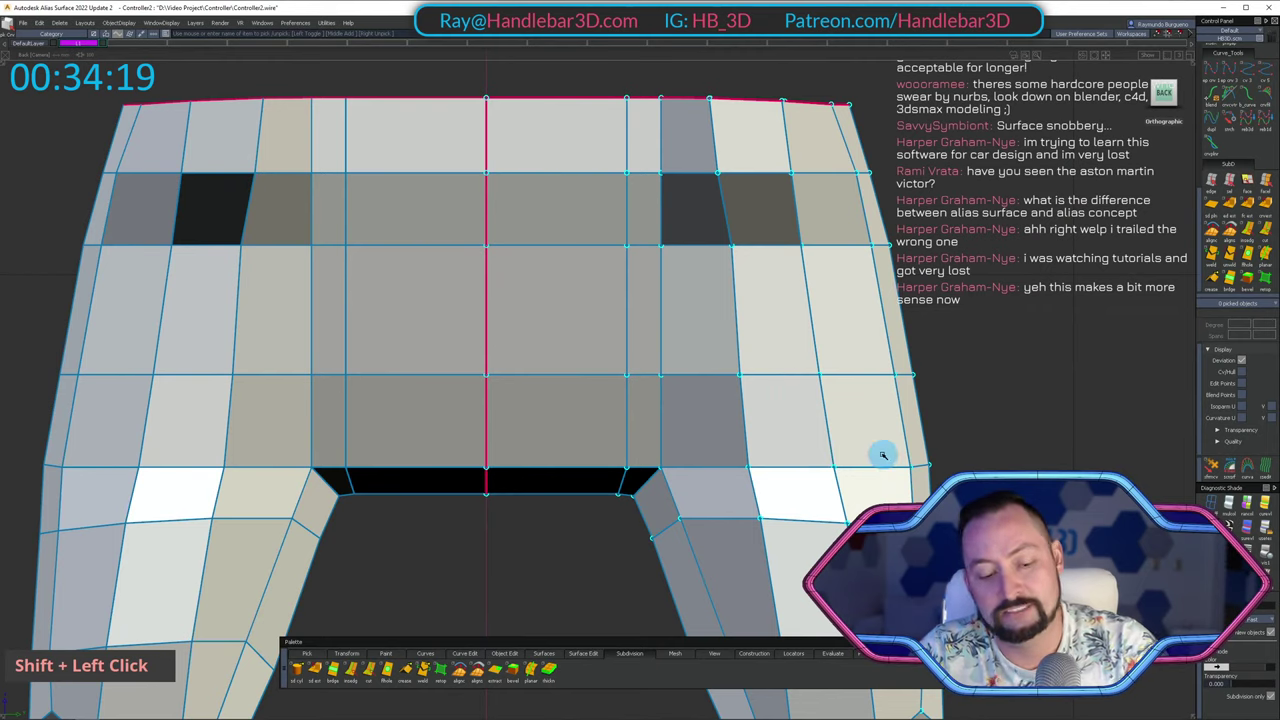
pyautogui.keyDown('ctrl'); pyautogui.keyDown('shift'); pyautogui.doubleClick(716, 382); pyautogui.keyUp('shift'); pyautogui.keyUp('ctrl')
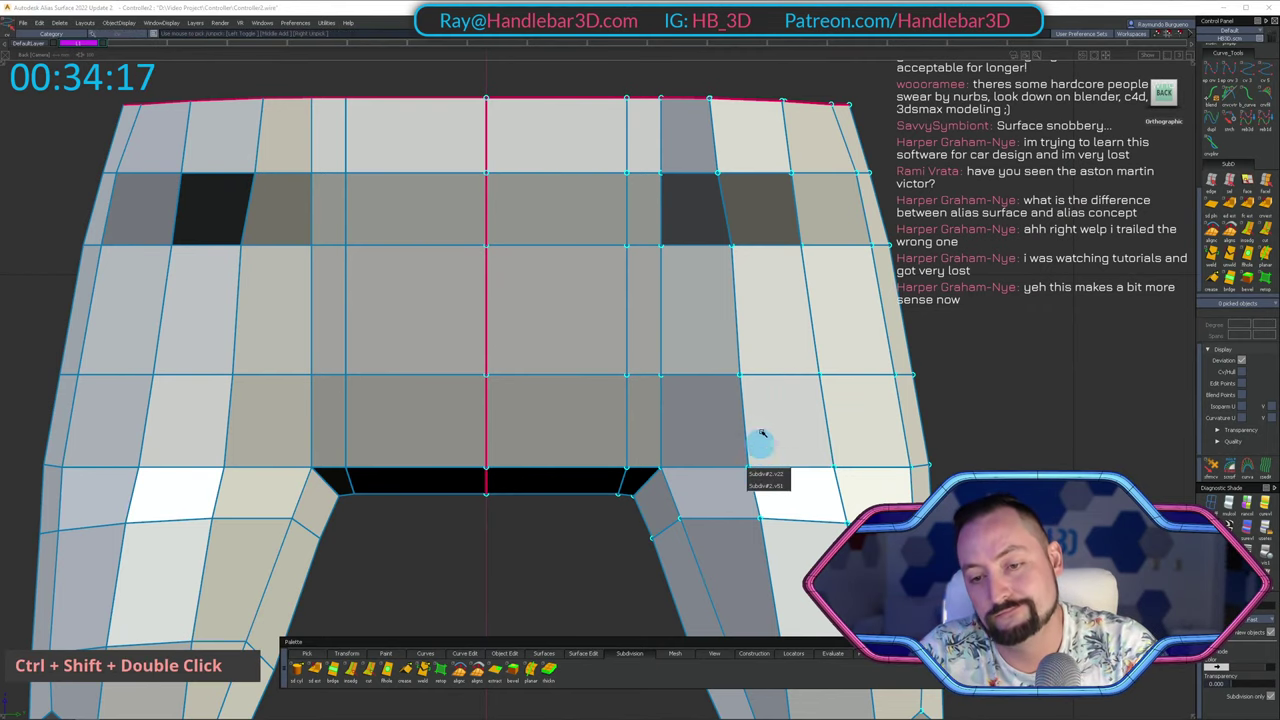
pyautogui.keyDown('alt'); pyautogui.keyDown('shift'); pyautogui.moveTo(762, 434); pyautogui.dragTo(737, 480); pyautogui.keyUp('shift'); pyautogui.keyUp('alt')
pyautogui.keyDown('alt'); pyautogui.keyDown('shift'); pyautogui.moveTo(743, 446); pyautogui.dragTo(745, 400, button='right'); pyautogui.keyUp('shift'); pyautogui.keyUp('alt')
pyautogui.keyDown('alt'); pyautogui.keyDown('shift'); pyautogui.moveTo(745, 400); pyautogui.dragTo(740, 200); pyautogui.keyUp('shift'); pyautogui.keyUp('alt')
pyautogui.keyDown('ctrl'); pyautogui.keyDown('shift'); pyautogui.click(765, 178); pyautogui.keyUp('shift'); pyautogui.keyUp('ctrl')
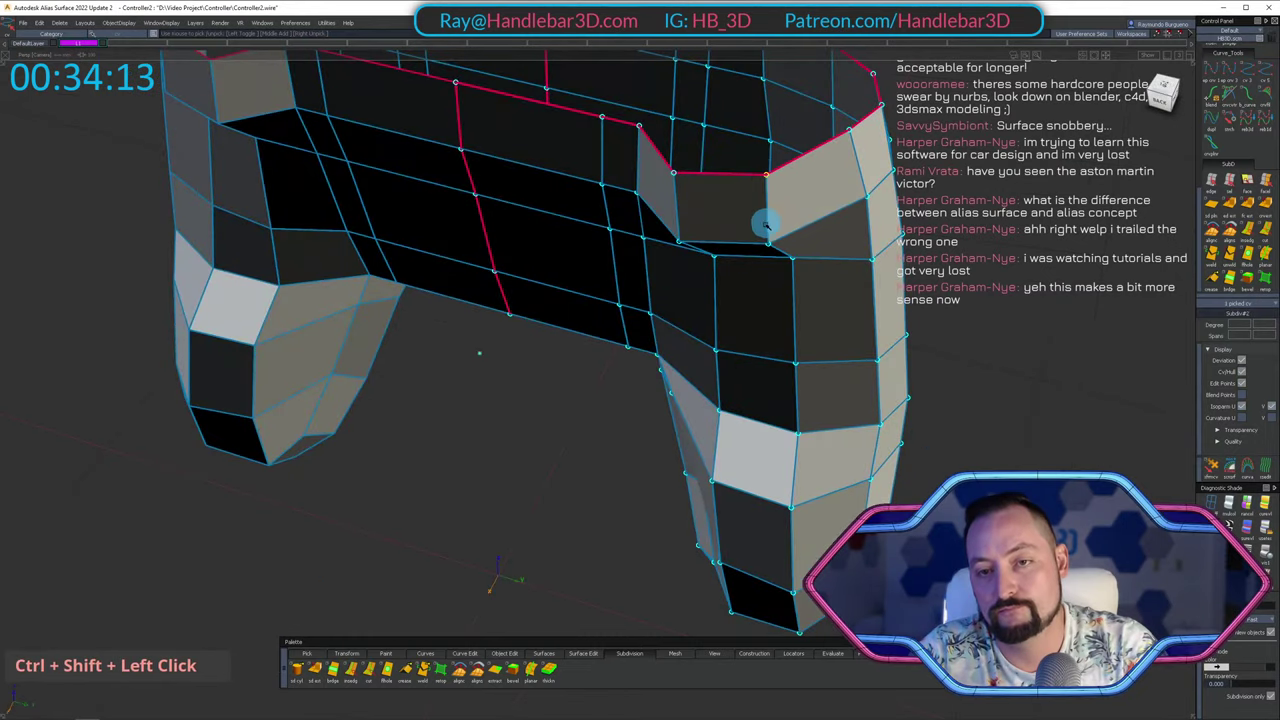
pyautogui.keyDown('alt'); pyautogui.keyDown('shift'); pyautogui.moveTo(815, 256); pyautogui.dragTo(968, 203); pyautogui.keyUp('shift'); pyautogui.keyUp('alt')
pyautogui.keyDown('alt'); pyautogui.keyDown('shift'); pyautogui.click(1162, 91); pyautogui.keyUp('shift'); pyautogui.keyUp('alt')
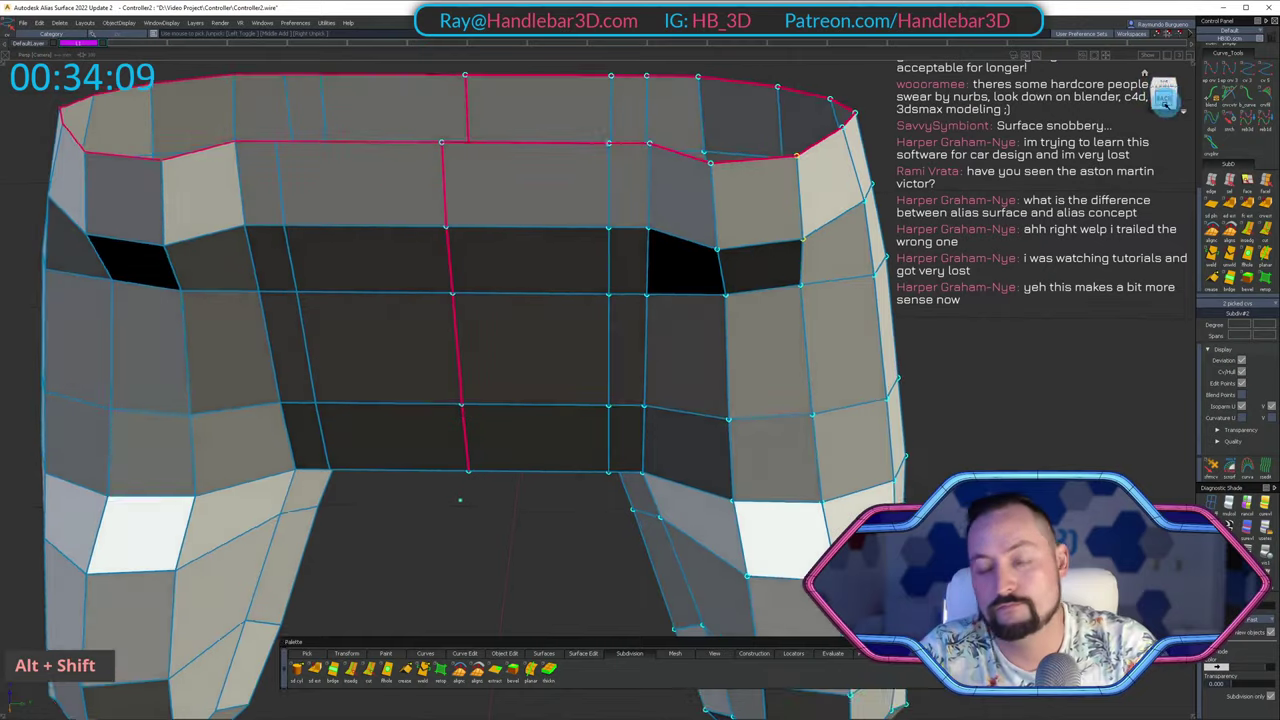
pyautogui.keyDown('ctrl'); pyautogui.keyDown('shift'); pyautogui.moveTo(1030, 265); pyautogui.dragTo(1051, 215, button='middle'); pyautogui.keyUp('shift'); pyautogui.keyUp('ctrl')
# Pick the next outer pair of rear control vertices in the top two rows and reposition them in the back view.
pyautogui.keyDown('alt'); pyautogui.keyDown('shift'); pyautogui.moveTo(1051, 215); pyautogui.dragTo(891, 277); pyautogui.keyUp('shift'); pyautogui.keyUp('alt')
pyautogui.keyDown('ctrl'); pyautogui.keyDown('shift'); pyautogui.click(860, 166); pyautogui.keyUp('shift'); pyautogui.keyUp('ctrl')
pyautogui.moveTo(897, 141)
pyautogui.keyDown('ctrl'); pyautogui.keyDown('shift'); pyautogui.mouseDown()
pyautogui.moveTo(826, 80)
pyautogui.moveTo(899, 134)
pyautogui.mouseUp(); pyautogui.keyUp('shift'); pyautogui.keyUp('ctrl')
pyautogui.keyDown('ctrl'); pyautogui.keyDown('shift'); pyautogui.click(827, 155); pyautogui.keyUp('shift'); pyautogui.keyUp('ctrl')
pyautogui.keyDown('alt'); pyautogui.keyDown('shift'); pyautogui.moveTo(879, 256); pyautogui.dragTo(1124, 82); pyautogui.keyUp('shift'); pyautogui.keyUp('alt')
pyautogui.keyDown('alt'); pyautogui.keyDown('shift'); pyautogui.click(1162, 98); pyautogui.keyUp('shift'); pyautogui.keyUp('alt')
pyautogui.keyDown('ctrl'); pyautogui.keyDown('shift'); pyautogui.moveTo(1029, 237); pyautogui.dragTo(791, 160, button='middle'); pyautogui.keyUp('shift'); pyautogui.keyUp('ctrl')
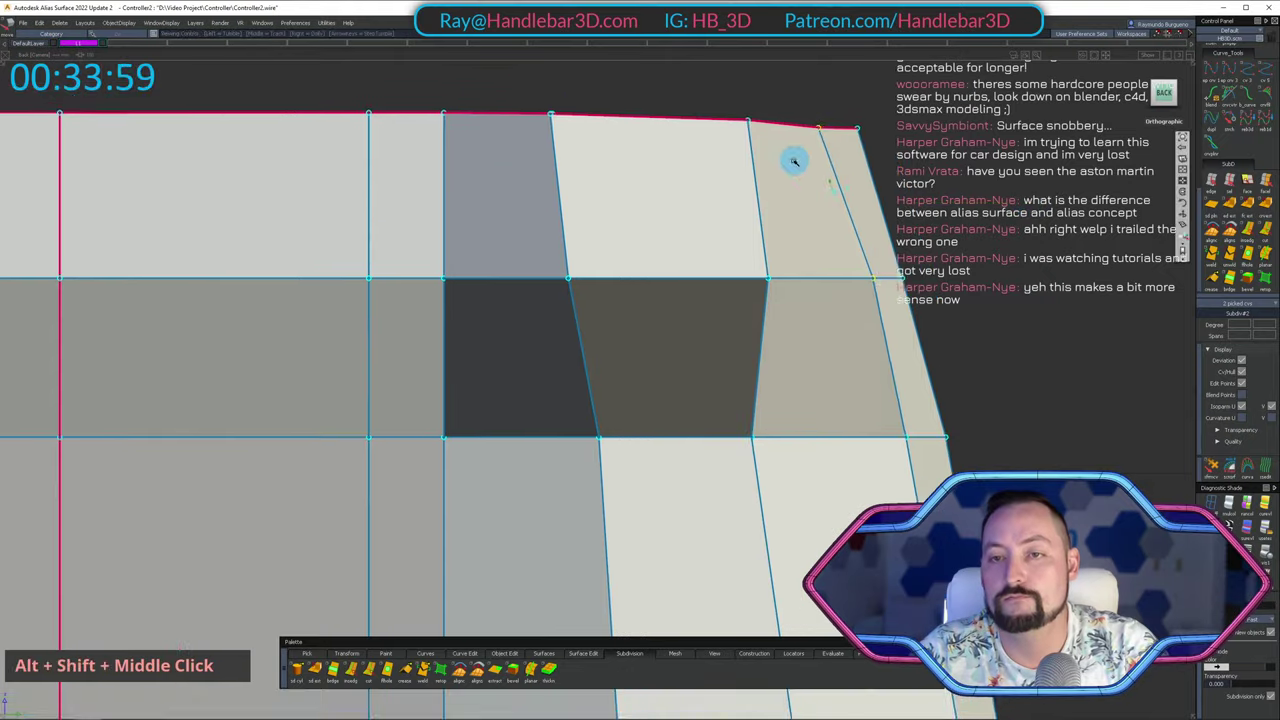
# Pick only the top-edge control vertex beside the outer rear corner and raise it slightly in the back view.
pyautogui.keyDown('alt'); pyautogui.keyDown('shift'); pyautogui.moveTo(791, 160); pyautogui.dragTo(846, 211); pyautogui.keyUp('shift'); pyautogui.keyUp('alt')
pyautogui.keyDown('alt'); pyautogui.keyDown('shift'); pyautogui.moveTo(846, 211); pyautogui.dragTo(746, 294, button='middle'); pyautogui.keyUp('shift'); pyautogui.keyUp('alt')
pyautogui.keyDown('alt'); pyautogui.keyDown('shift'); pyautogui.moveTo(746, 294); pyautogui.dragTo(621, 320); pyautogui.keyUp('shift'); pyautogui.keyUp('alt')
pyautogui.keyDown('ctrl'); pyautogui.keyDown('shift'); pyautogui.moveTo(621, 320); pyautogui.dragTo(677, 306); pyautogui.keyUp('shift'); pyautogui.keyUp('ctrl')
pyautogui.click(706, 350)
pyautogui.keyDown('alt'); pyautogui.keyDown('shift'); pyautogui.moveTo(704, 358); pyautogui.dragTo(506, 380); pyautogui.keyUp('shift'); pyautogui.keyUp('alt')
pyautogui.keyDown('alt'); pyautogui.keyDown('shift'); pyautogui.click(1163, 93); pyautogui.keyUp('shift'); pyautogui.keyUp('alt')
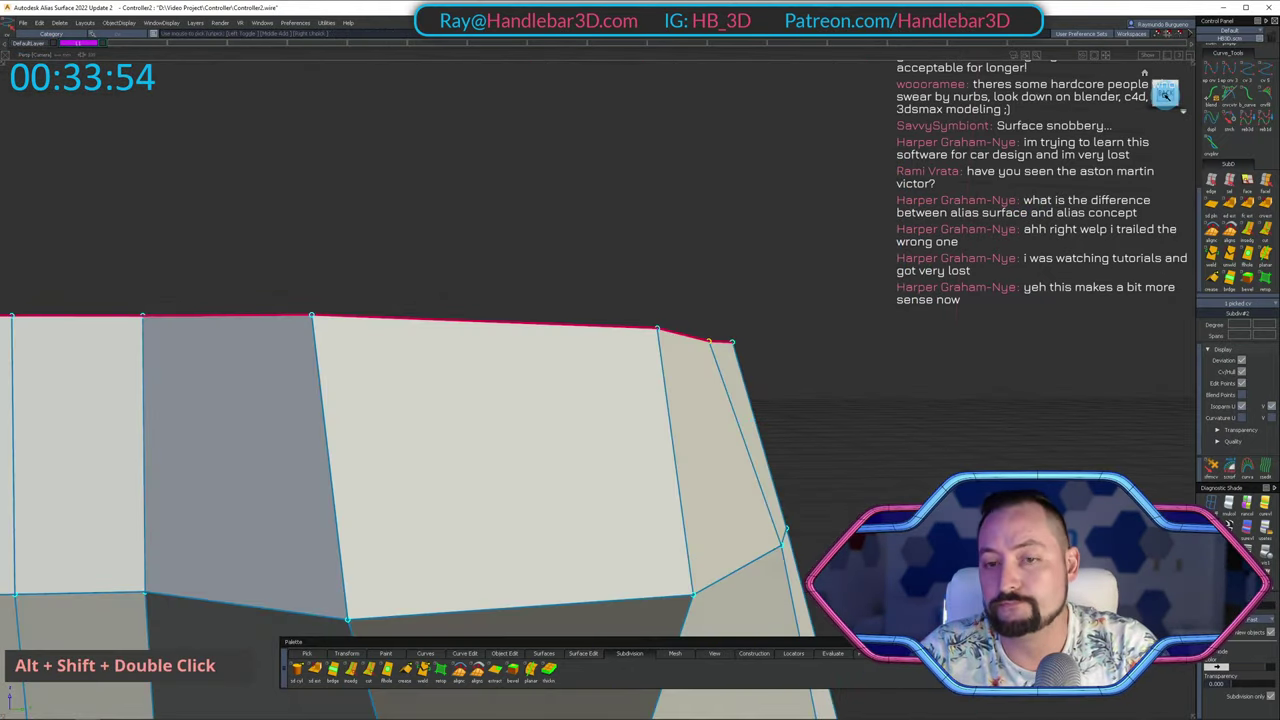
pyautogui.middleClick(836, 218)
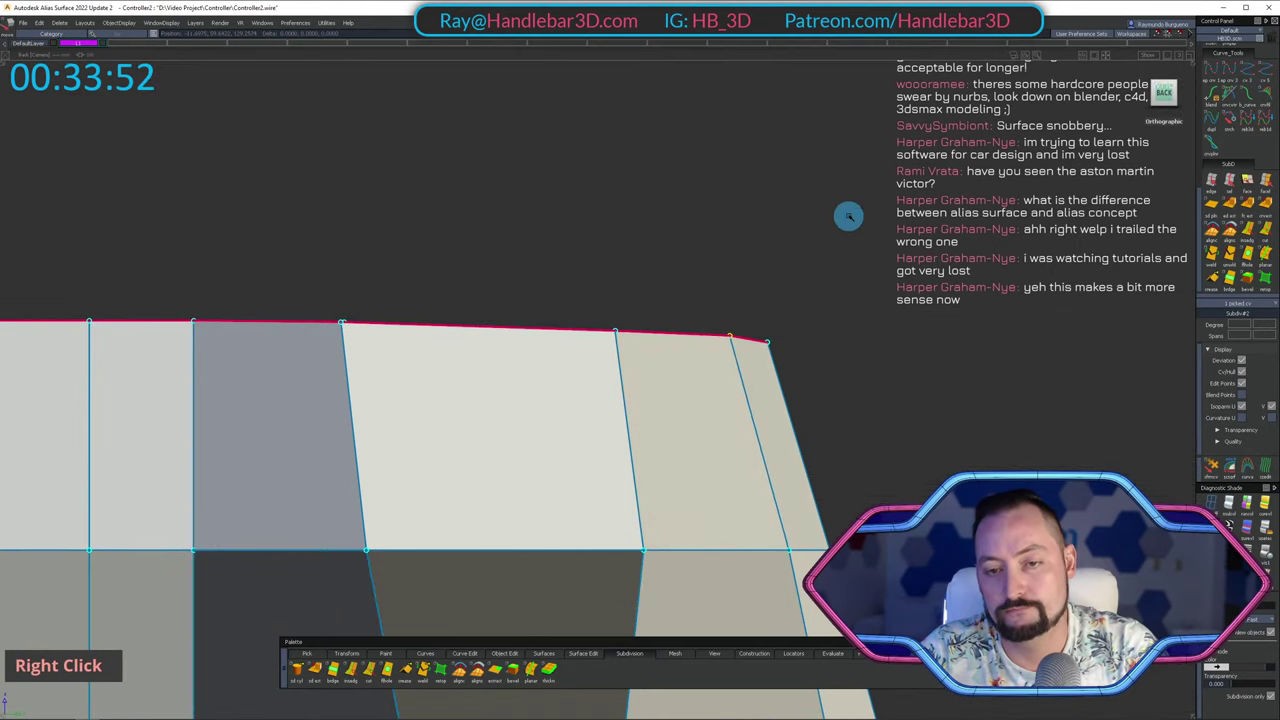
pyautogui.keyDown('alt'); pyautogui.keyDown('shift'); pyautogui.moveTo(853, 217); pyautogui.dragTo(660, 146, button='middle'); pyautogui.keyUp('shift'); pyautogui.keyUp('alt')
pyautogui.keyDown('alt'); pyautogui.keyDown('shift'); pyautogui.moveTo(660, 146); pyautogui.dragTo(560, 200); pyautogui.keyUp('shift'); pyautogui.keyUp('alt')
pyautogui.keyDown('alt'); pyautogui.keyDown('shift'); pyautogui.moveTo(560, 200); pyautogui.dragTo(529, 251, button='middle'); pyautogui.keyUp('shift'); pyautogui.keyUp('alt')
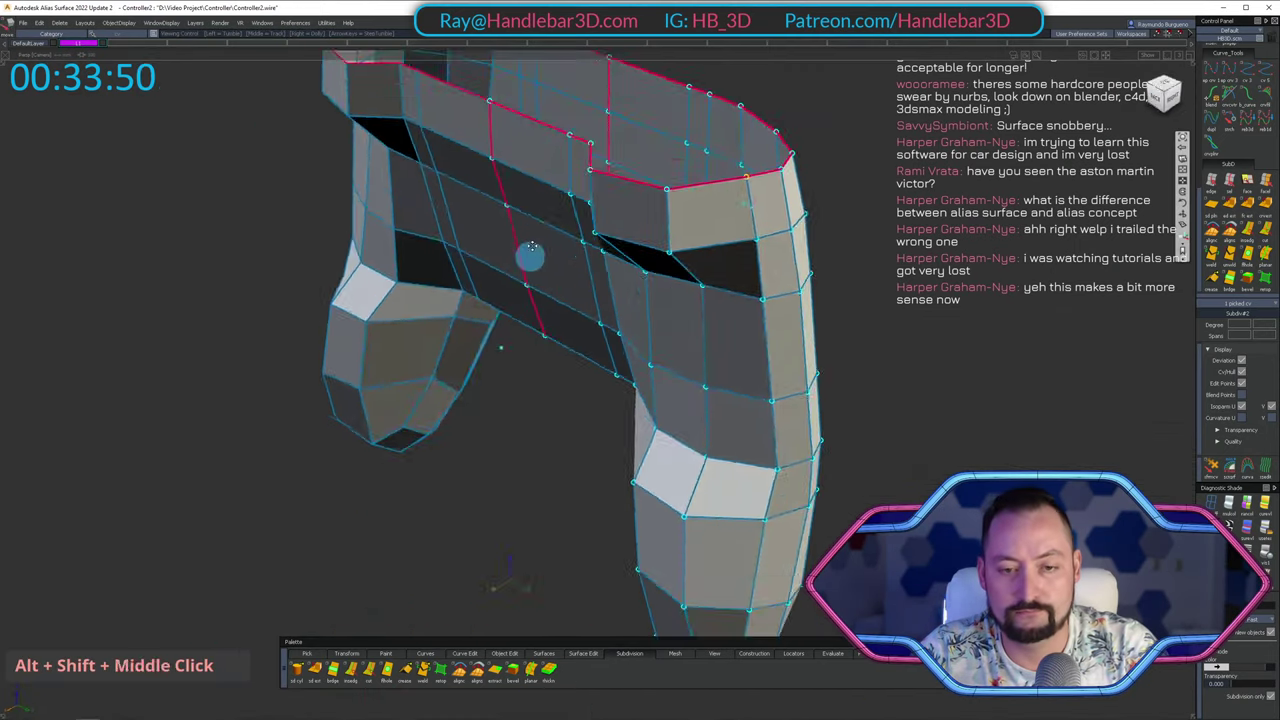
pyautogui.keyDown('alt'); pyautogui.keyDown('shift'); pyautogui.moveTo(529, 251); pyautogui.dragTo(666, 150); pyautogui.keyUp('shift'); pyautogui.keyUp('alt')
pyautogui.click(1166, 96)
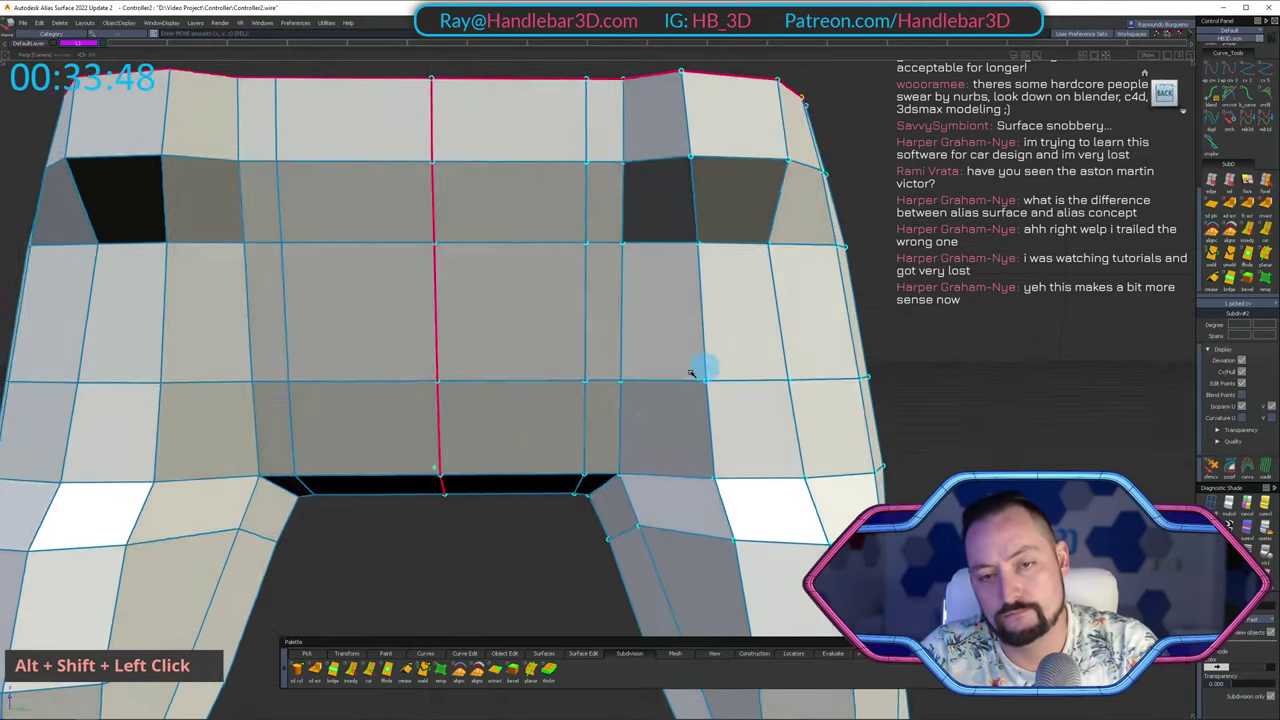
pyautogui.keyDown('ctrl'); pyautogui.keyDown('shift'); pyautogui.moveTo(706, 367); pyautogui.dragTo(679, 284); pyautogui.keyUp('shift'); pyautogui.keyUp('ctrl')
pyautogui.keyDown('shift'); pyautogui.moveTo(667, 236); pyautogui.dragTo(733, 410); pyautogui.keyUp('shift')
pyautogui.press('h')
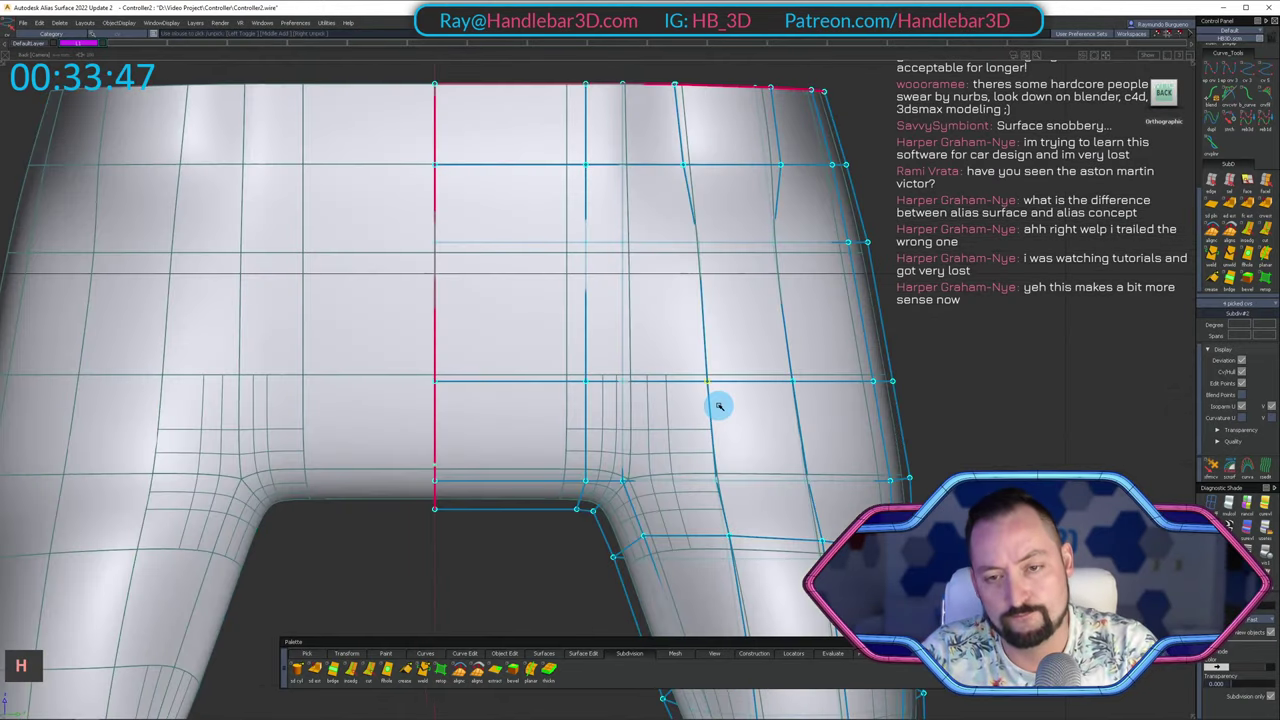
# Show the model as wireframe and move the third- and fourth-row rear control vertices beside the handle's inner edge towards the centre line.
pyautogui.press('h')
pyautogui.keyDown('alt'); pyautogui.keyDown('shift'); pyautogui.moveTo(812, 295); pyautogui.dragTo(727, 376); pyautogui.keyUp('shift'); pyautogui.keyUp('alt')
pyautogui.keyDown('ctrl'); pyautogui.keyDown('shift'); pyautogui.moveTo(726, 377); pyautogui.dragTo(724, 294); pyautogui.keyUp('shift'); pyautogui.keyUp('ctrl')
pyautogui.keyDown('ctrl'); pyautogui.keyDown('shift'); pyautogui.doubleClick(686, 243); pyautogui.keyUp('shift'); pyautogui.keyUp('ctrl')
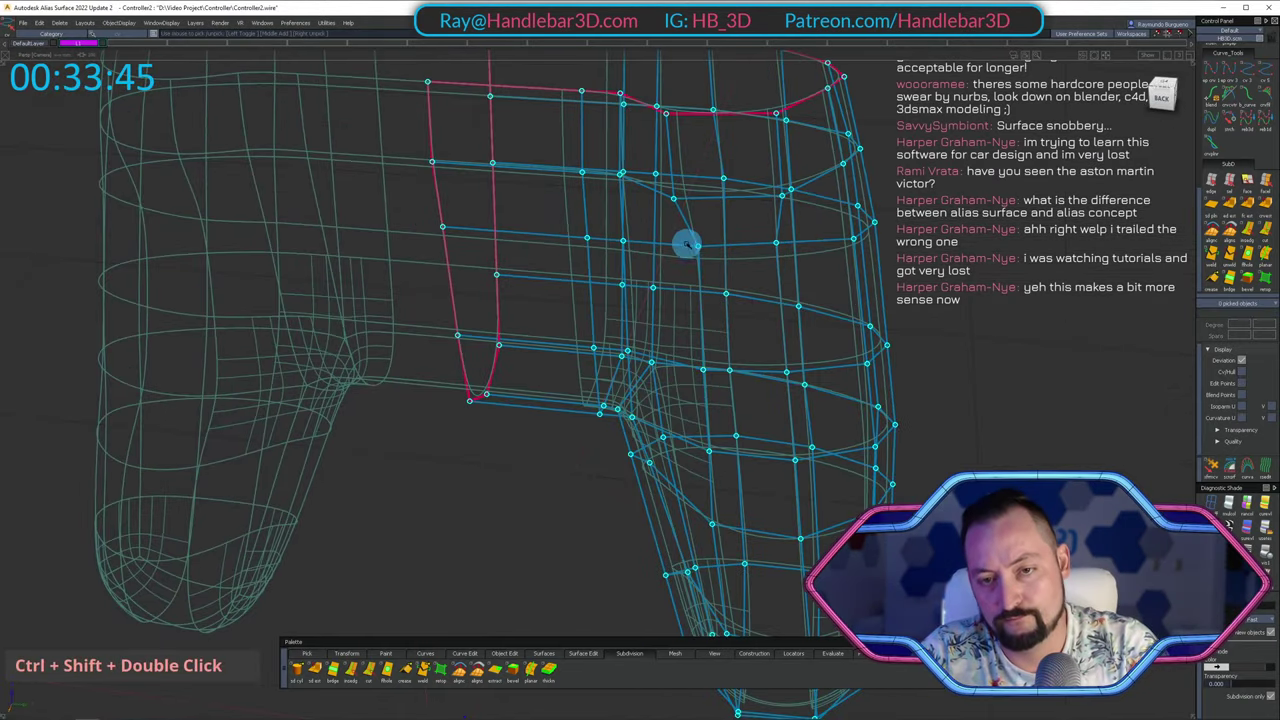
pyautogui.keyDown('shift'); pyautogui.click(709, 371); pyautogui.keyUp('shift')
pyautogui.keyDown('alt'); pyautogui.keyDown('shift'); pyautogui.moveTo(709, 371); pyautogui.dragTo(982, 323); pyautogui.keyUp('shift'); pyautogui.keyUp('alt')
pyautogui.keyDown('alt'); pyautogui.keyDown('shift'); pyautogui.click(1171, 99); pyautogui.keyUp('shift'); pyautogui.keyUp('alt')
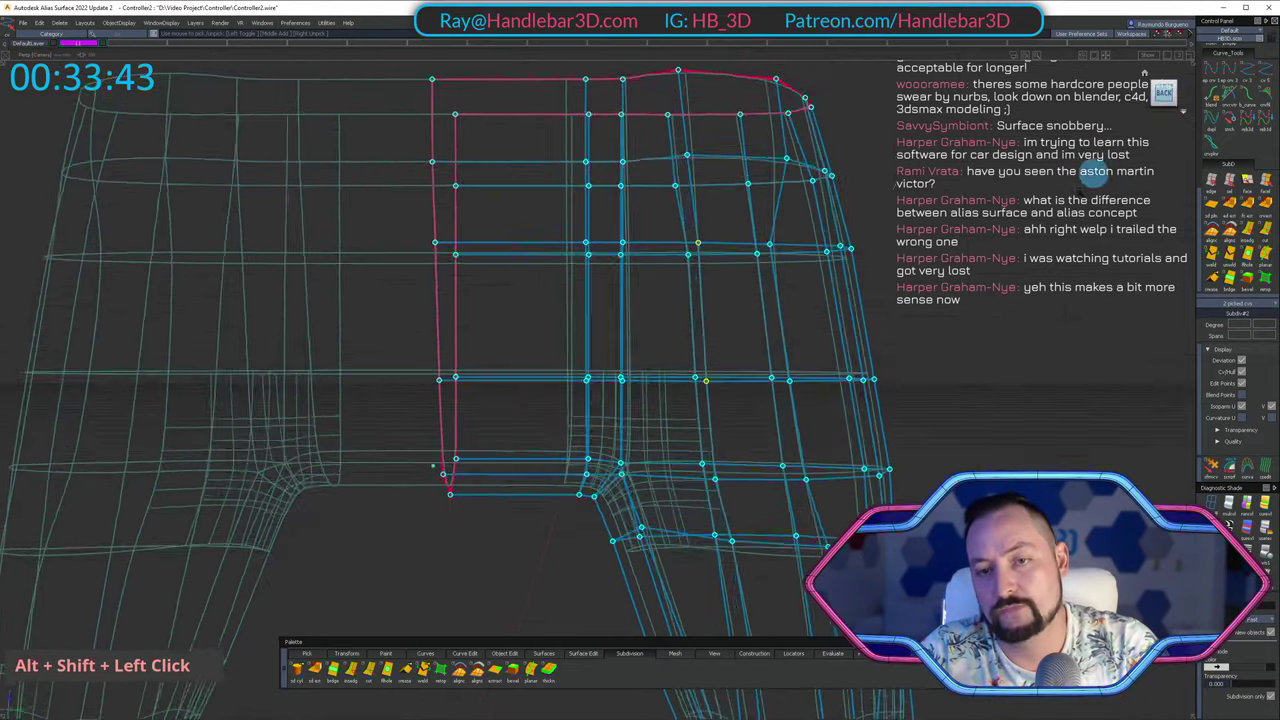
pyautogui.moveTo(1044, 214); pyautogui.dragTo(1004, 226, button='middle')
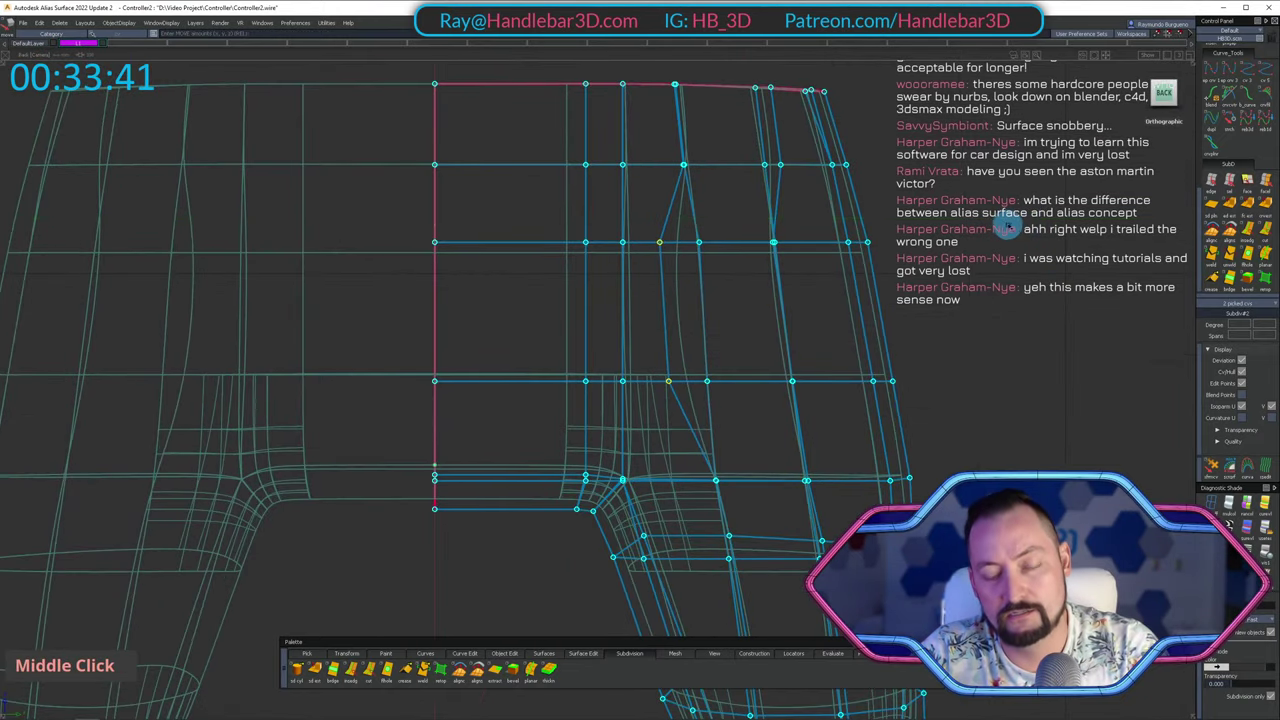
# Return to the shaded display, open the default shader's settings and load the GeoNight environment from the shader library.
pyautogui.press('h')
pyautogui.keyDown('alt'); pyautogui.keyDown('shift'); pyautogui.moveTo(1031, 234); pyautogui.dragTo(830, 275); pyautogui.keyUp('shift'); pyautogui.keyUp('alt')
pyautogui.keyDown('alt'); pyautogui.keyDown('shift'); pyautogui.moveTo(830, 275); pyautogui.dragTo(740, 290, button='right'); pyautogui.keyUp('shift'); pyautogui.keyUp('alt')
pyautogui.keyDown('alt'); pyautogui.keyDown('shift'); pyautogui.moveTo(740, 290); pyautogui.dragTo(900, 237); pyautogui.keyUp('shift'); pyautogui.keyUp('alt')
pyautogui.press('m')
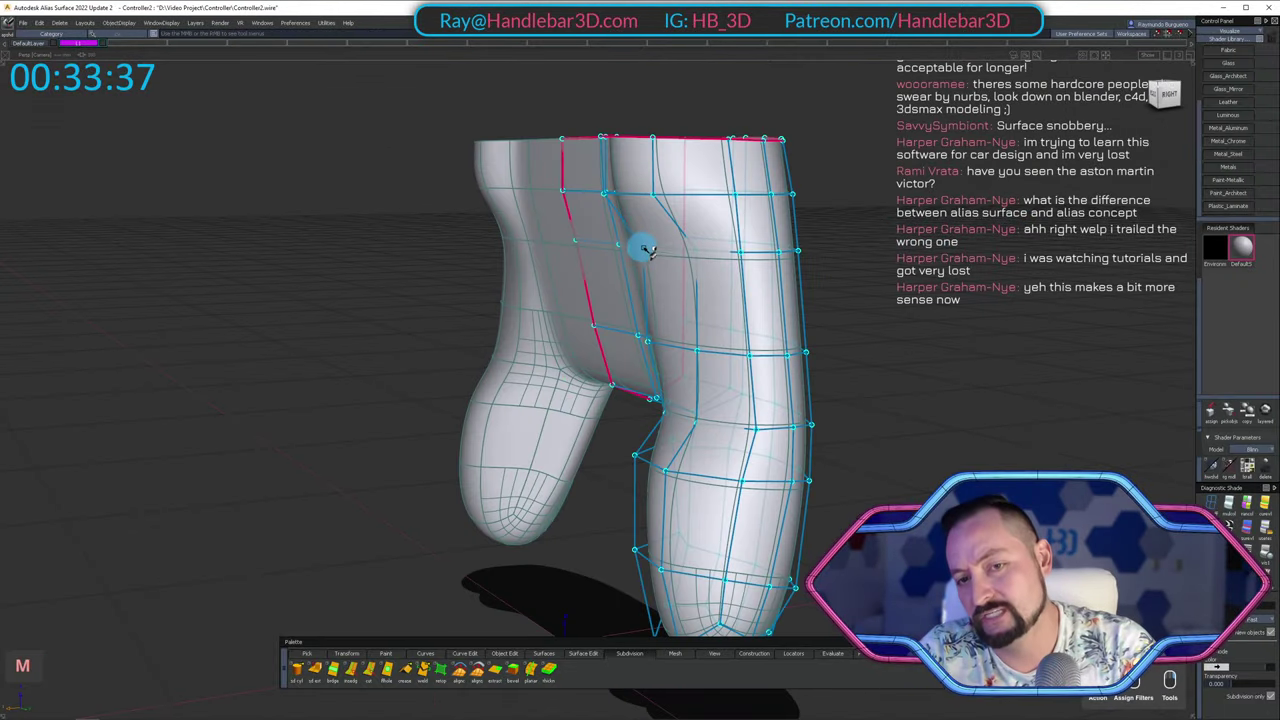
pyautogui.doubleClick(1245, 245)
pyautogui.scroll(-5, 1245, 165)
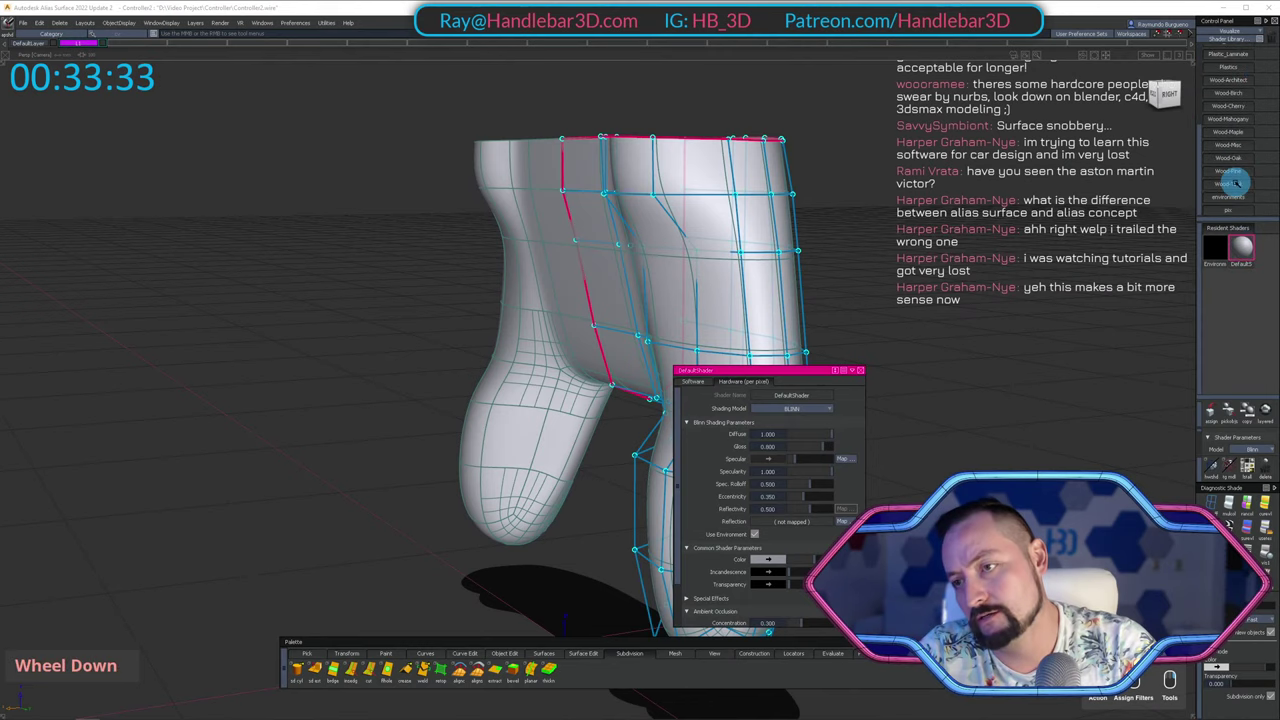
pyautogui.click(1230, 196)
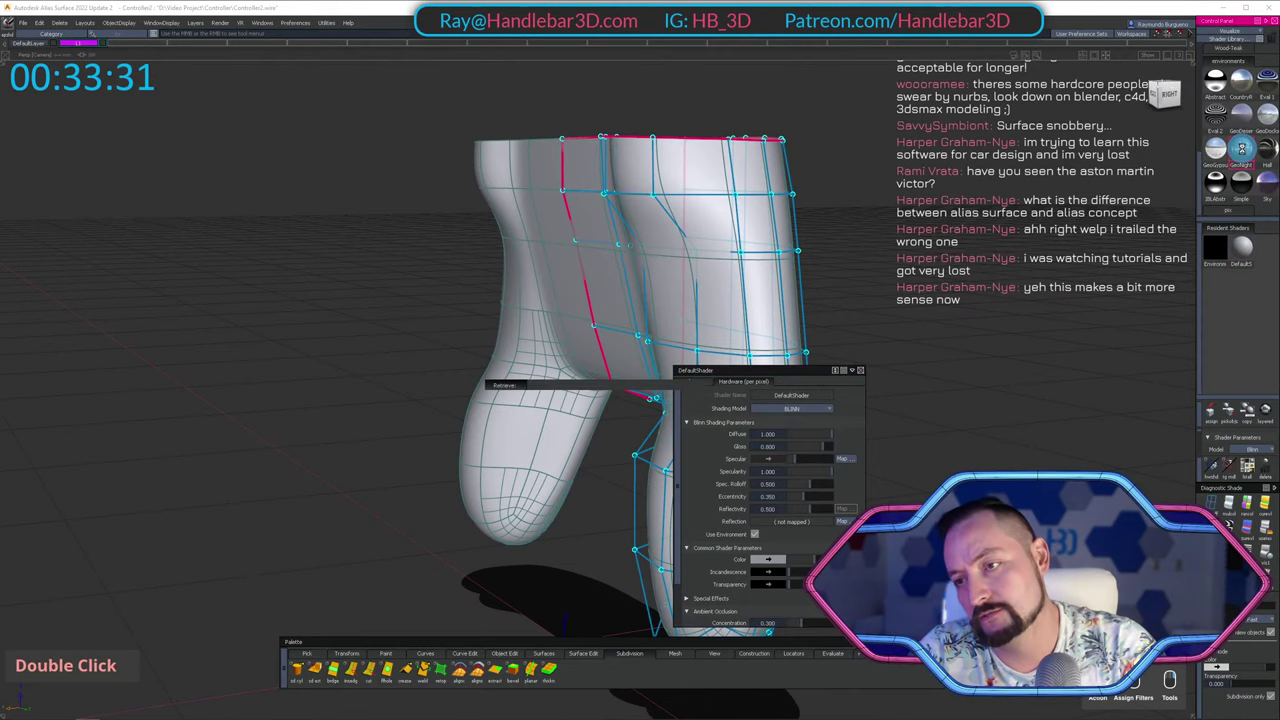
pyautogui.moveTo(1242, 148); pyautogui.dragTo(1245, 250)
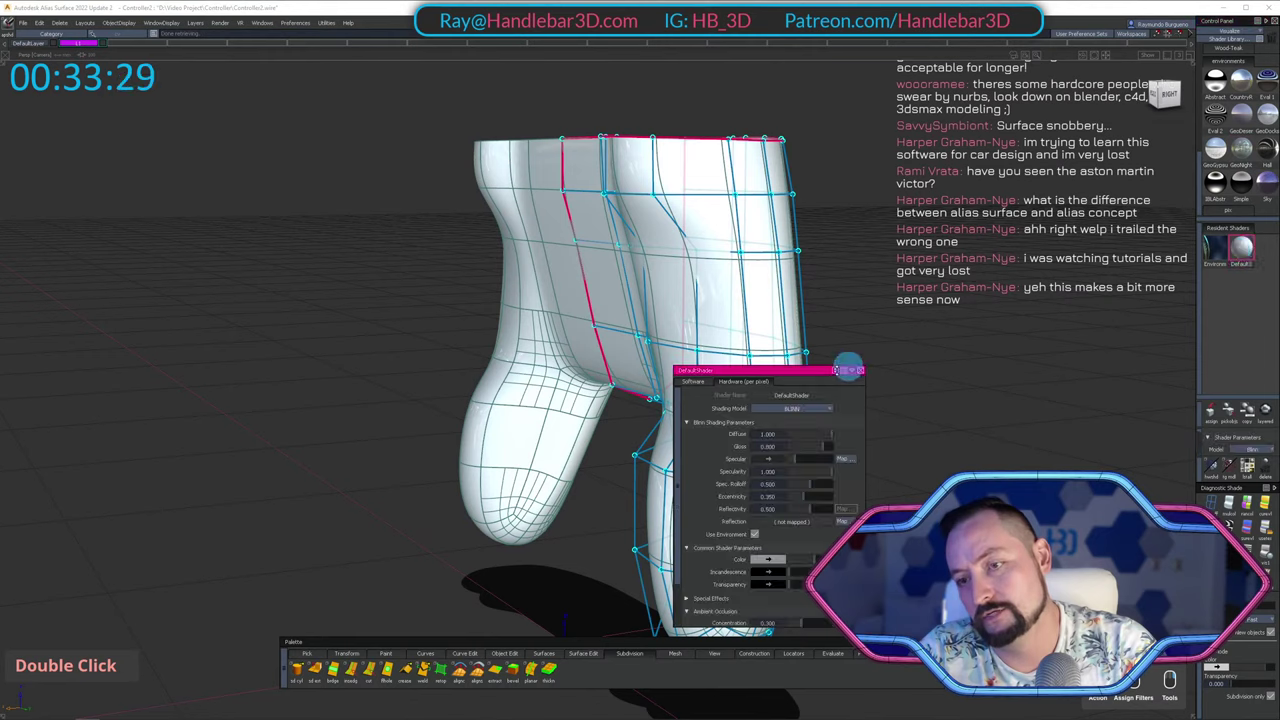
# Darken the default shader's colour to dark grey and set its reflectivity to 0.
pyautogui.moveTo(791, 563); pyautogui.dragTo(799, 563)
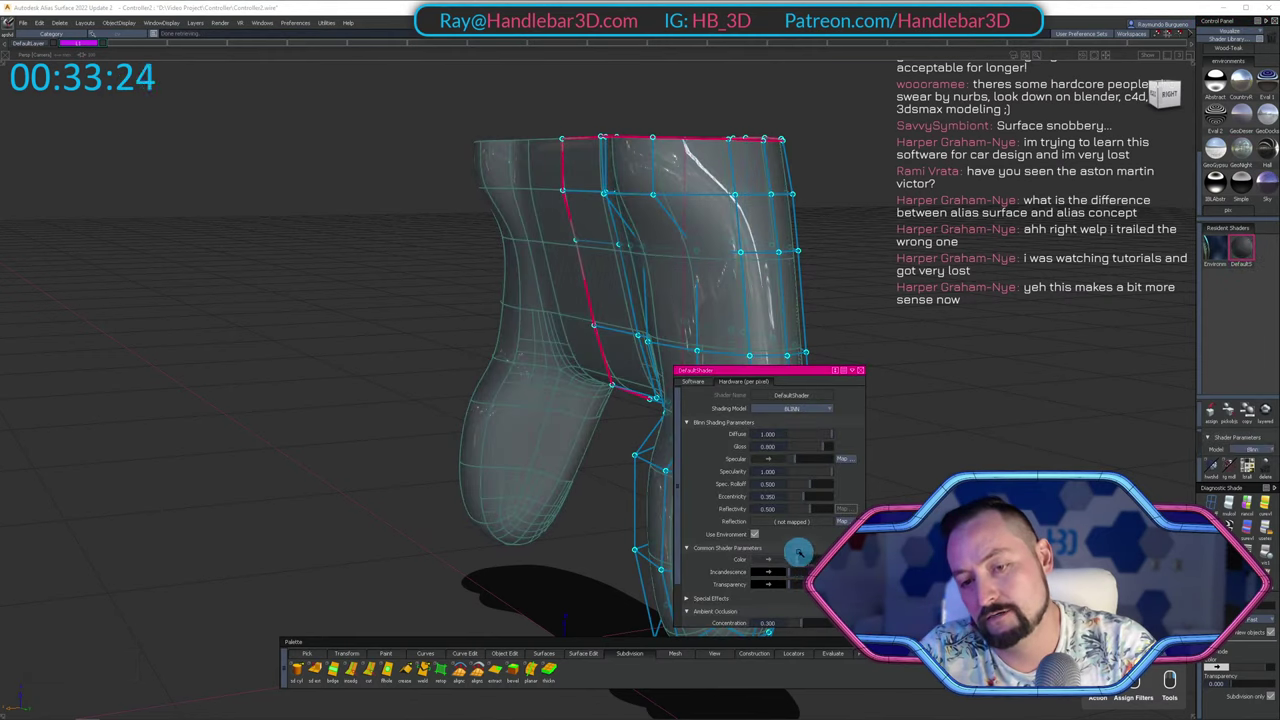
pyautogui.moveTo(808, 509); pyautogui.dragTo(657, 477)
pyautogui.keyDown('alt'); pyautogui.keyDown('shift'); pyautogui.moveTo(984, 223); pyautogui.dragTo(409, 234); pyautogui.keyUp('shift'); pyautogui.keyUp('alt')
pyautogui.keyDown('alt'); pyautogui.keyDown('shift'); pyautogui.moveTo(730, 168); pyautogui.dragTo(654, 143, button='middle'); pyautogui.keyUp('shift'); pyautogui.keyUp('alt')
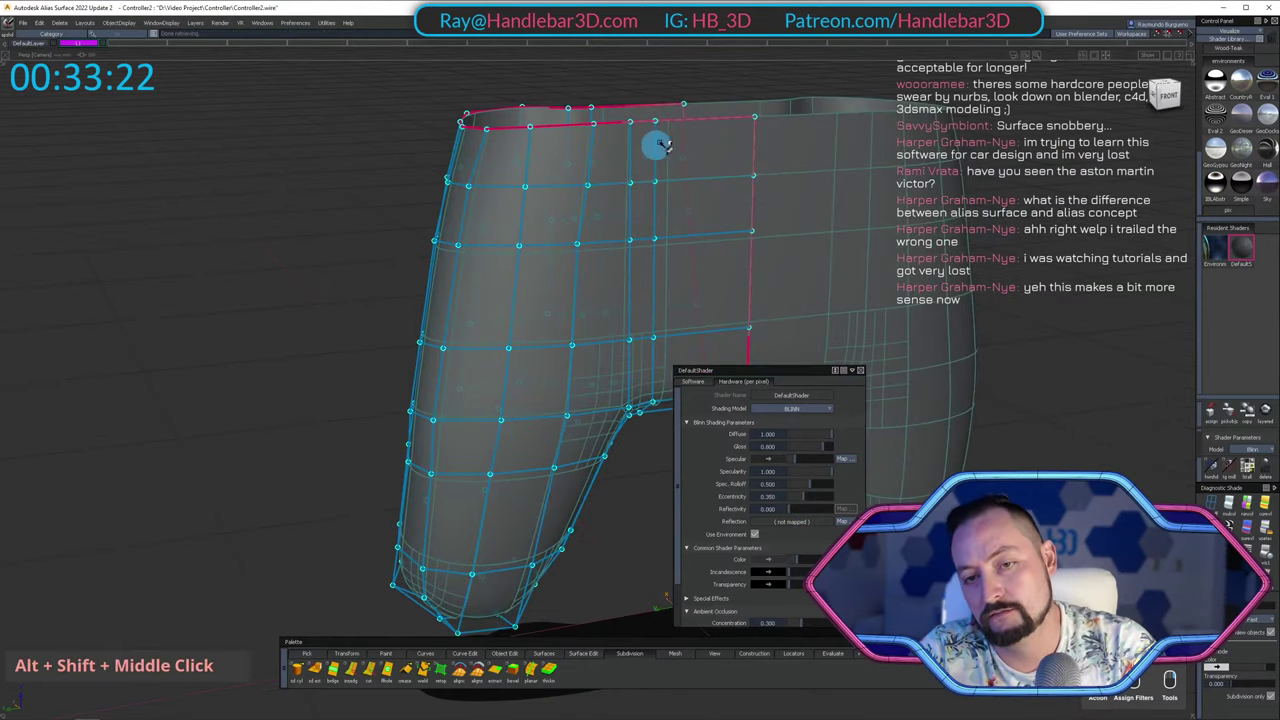
# Turn off the body's controls and hide the model lines so that only the shaded surface is displayed.
pyautogui.keyDown('ctrl'); pyautogui.keyDown('shift'); pyautogui.moveTo(654, 143); pyautogui.dragTo(508, 218); pyautogui.keyUp('shift'); pyautogui.keyUp('ctrl')
pyautogui.keyDown('alt'); pyautogui.keyDown('shift'); pyautogui.moveTo(543, 348); pyautogui.dragTo(463, 263, button='right'); pyautogui.keyUp('shift'); pyautogui.keyUp('alt')
pyautogui.keyDown('alt'); pyautogui.keyDown('shift'); pyautogui.moveTo(463, 263); pyautogui.dragTo(618, 145); pyautogui.keyUp('shift'); pyautogui.keyUp('alt')
pyautogui.keyDown('ctrl'); pyautogui.keyDown('shift'); pyautogui.moveTo(622, 134); pyautogui.dragTo(530, 204); pyautogui.keyUp('shift'); pyautogui.keyUp('ctrl')
pyautogui.moveTo(517, 143); pyautogui.dragTo(575, 400)
pyautogui.keyDown('ctrl'); pyautogui.keyDown('shift'); pyautogui.moveTo(580, 424); pyautogui.dragTo(577, 500, button='right'); pyautogui.keyUp('shift'); pyautogui.keyUp('ctrl')
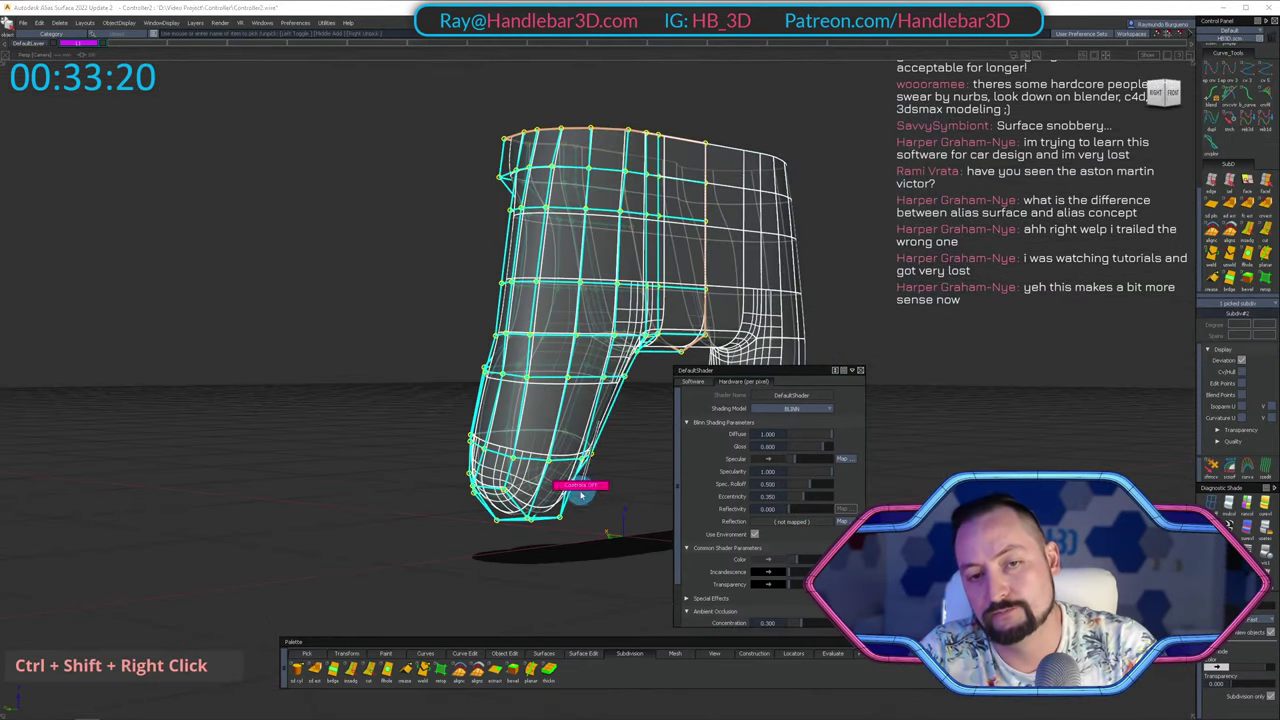
pyautogui.keyDown('ctrl'); pyautogui.keyDown('shift'); pyautogui.moveTo(580, 470); pyautogui.dragTo(592, 340); pyautogui.keyUp('shift'); pyautogui.keyUp('ctrl')
pyautogui.keyDown('ctrl'); pyautogui.keyDown('shift'); pyautogui.moveTo(598, 280); pyautogui.dragTo(541, 203, button='right'); pyautogui.keyUp('shift'); pyautogui.keyUp('ctrl')
pyautogui.moveTo(545, 205)
pyautogui.keyDown('alt'); pyautogui.keyDown('shift'); pyautogui.mouseDown()
pyautogui.moveTo(920, 277)
pyautogui.moveTo(506, 231)
pyautogui.moveTo(172, 254)
pyautogui.mouseUp(); pyautogui.keyUp('shift'); pyautogui.keyUp('alt')
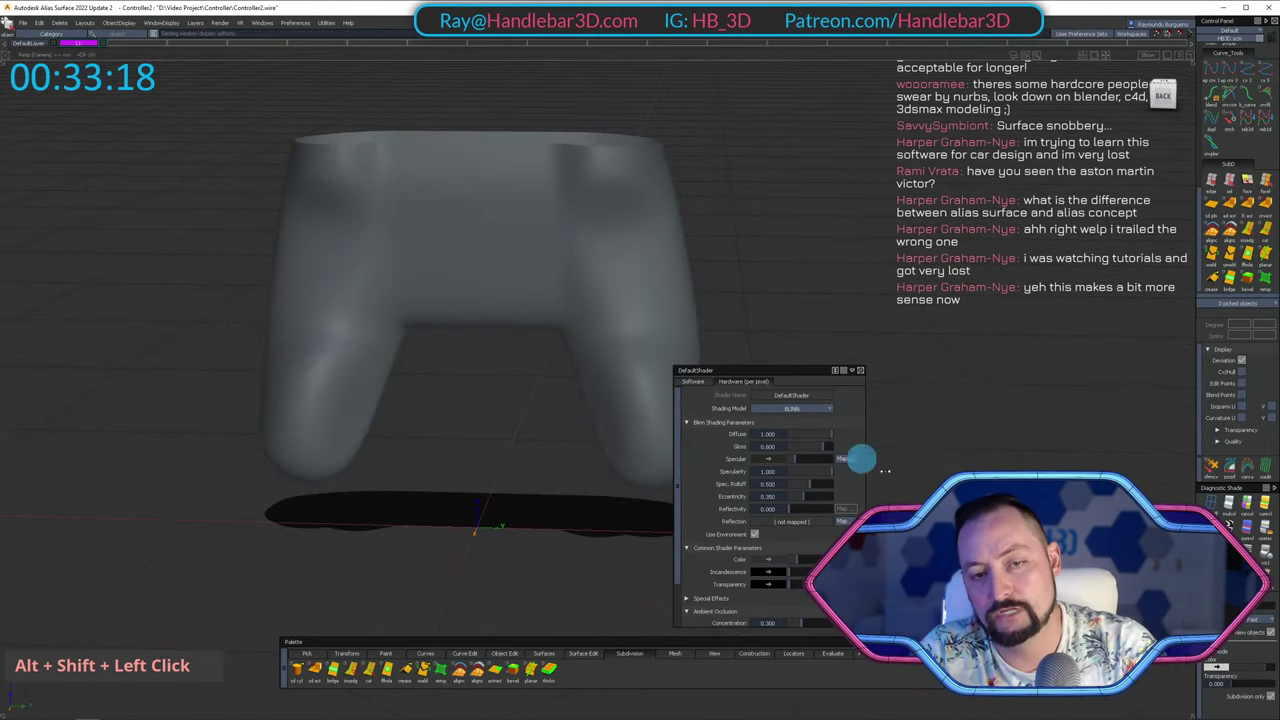
pyautogui.moveTo(583, 240)
pyautogui.keyDown('alt'); pyautogui.keyDown('shift'); pyautogui.mouseDown()
pyautogui.moveTo(527, 184)
pyautogui.moveTo(486, 191)
pyautogui.moveTo(449, 231)
pyautogui.moveTo(394, 183)
pyautogui.moveTo(415, 205)
pyautogui.mouseUp(); pyautogui.keyUp('shift'); pyautogui.keyUp('alt')
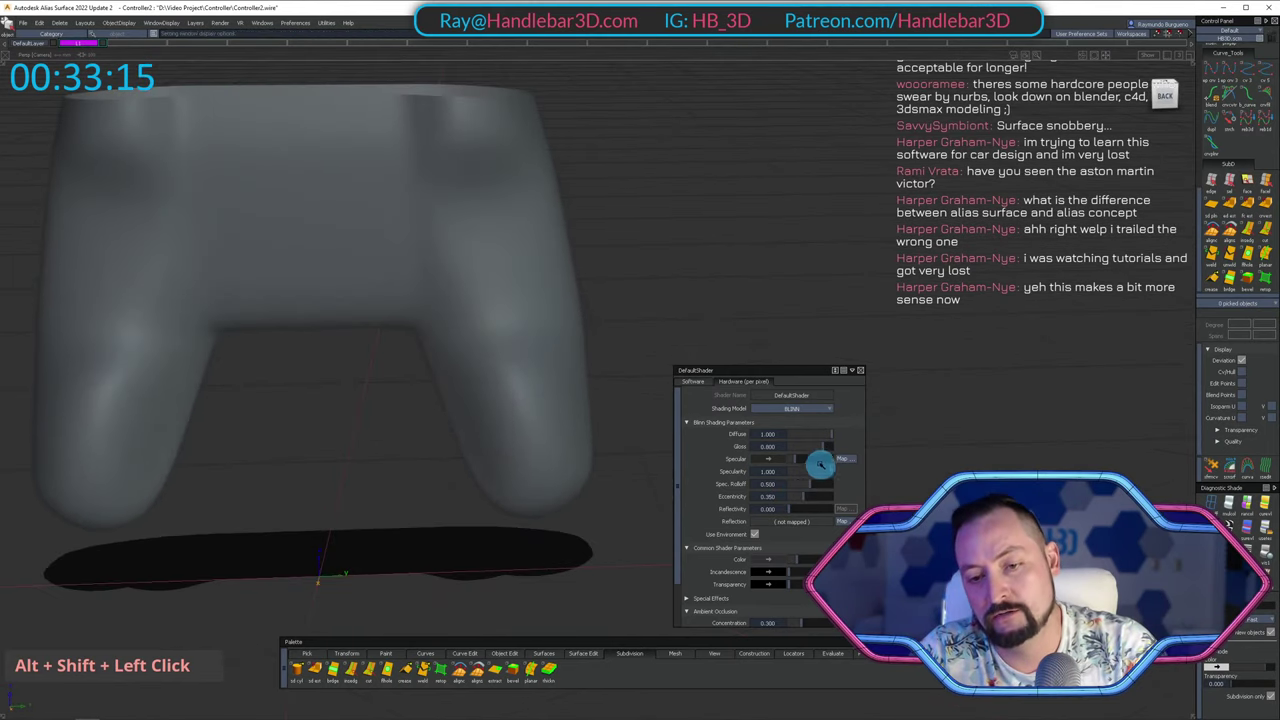
# Darken the shader colour to near black, set the specular colour to RGB 153.00, 152.24, 149.04 and close the shader windows.
pyautogui.moveTo(797, 561)
pyautogui.mouseDown()
pyautogui.moveTo(789, 569)
pyautogui.moveTo(800, 567)
pyautogui.moveTo(789, 545)
pyautogui.moveTo(791, 561)
pyautogui.mouseUp()
pyautogui.click(773, 457)
pyautogui.moveTo(795, 462); pyautogui.dragTo(808, 486)
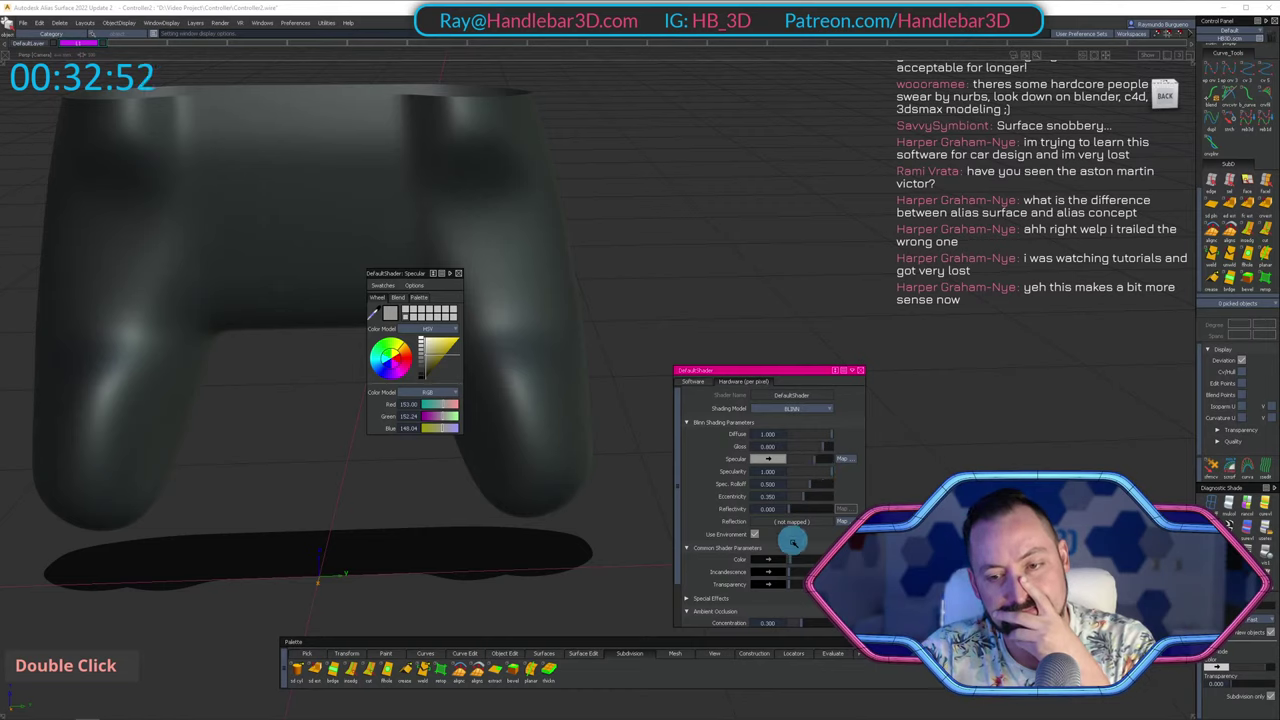
pyautogui.moveTo(792, 560); pyautogui.dragTo(790, 563)
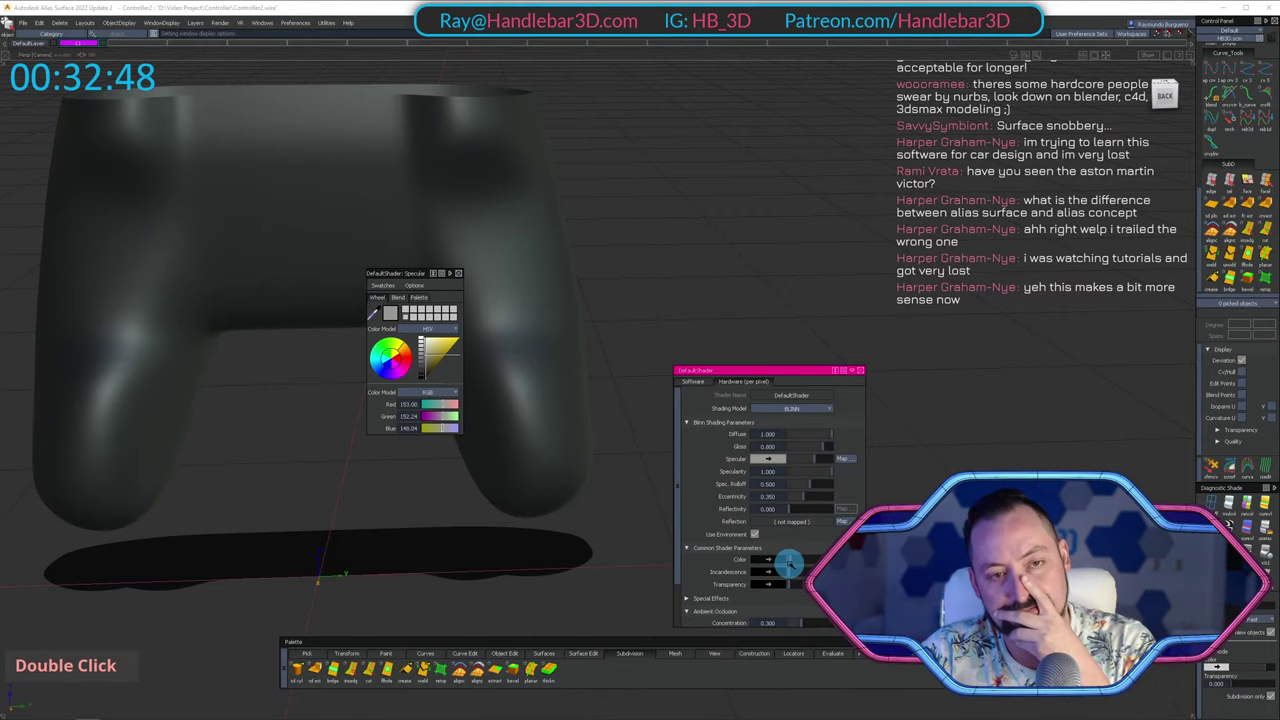
pyautogui.keyDown('alt'); pyautogui.keyDown('shift'); pyautogui.moveTo(480, 117); pyautogui.dragTo(232, 82); pyautogui.keyUp('shift'); pyautogui.keyUp('alt')
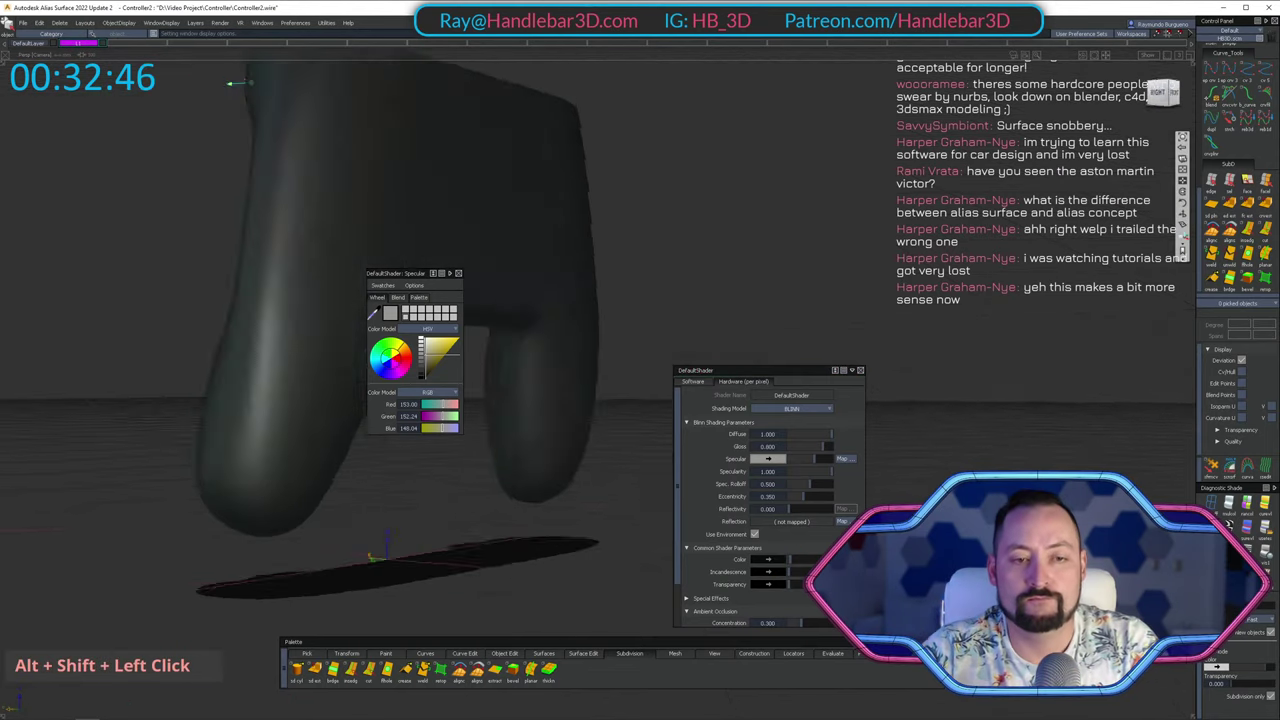
pyautogui.keyDown('alt'); pyautogui.keyDown('shift'); pyautogui.moveTo(232, 82); pyautogui.dragTo(314, 194, button='middle'); pyautogui.keyUp('shift'); pyautogui.keyUp('alt')
pyautogui.keyDown('alt'); pyautogui.keyDown('shift'); pyautogui.moveTo(314, 194); pyautogui.dragTo(468, 276); pyautogui.keyUp('shift'); pyautogui.keyUp('alt')
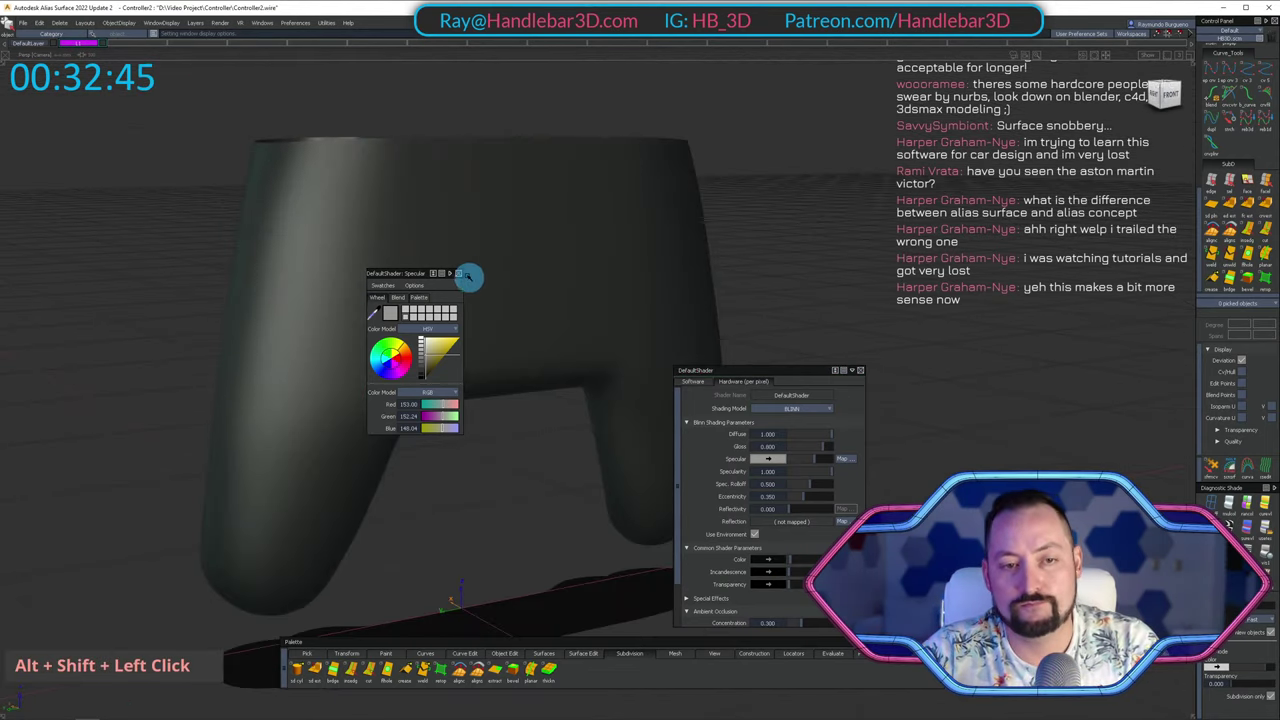
pyautogui.click(459, 272)
pyautogui.click(861, 371)
# Show the model lines again and display the body's rear as a faceted control mesh.
pyautogui.keyDown('ctrl'); pyautogui.keyDown('shift'); pyautogui.moveTo(706, 266); pyautogui.dragTo(636, 154, button='right'); pyautogui.keyUp('shift'); pyautogui.keyUp('ctrl')
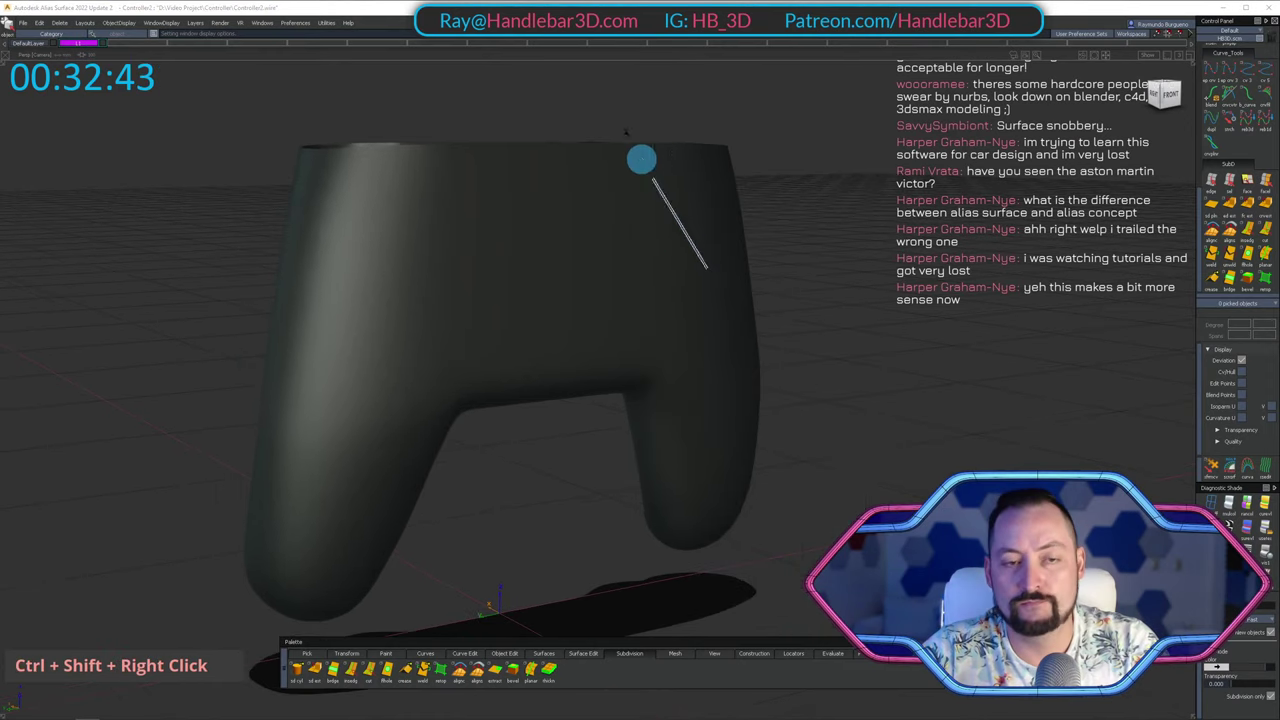
pyautogui.moveTo(540, 150)
pyautogui.keyDown('alt'); pyautogui.keyDown('shift'); pyautogui.mouseDown()
pyautogui.moveTo(822, 243)
pyautogui.moveTo(860, 320)
pyautogui.mouseUp(); pyautogui.keyUp('shift'); pyautogui.keyUp('alt')
pyautogui.keyDown('alt'); pyautogui.keyDown('shift'); pyautogui.moveTo(310, 285); pyautogui.dragTo(427, 309, button='right'); pyautogui.keyUp('shift'); pyautogui.keyUp('alt')
pyautogui.keyDown('alt'); pyautogui.keyDown('shift'); pyautogui.moveTo(426, 313); pyautogui.dragTo(809, 177, button='middle'); pyautogui.keyUp('shift'); pyautogui.keyUp('alt')
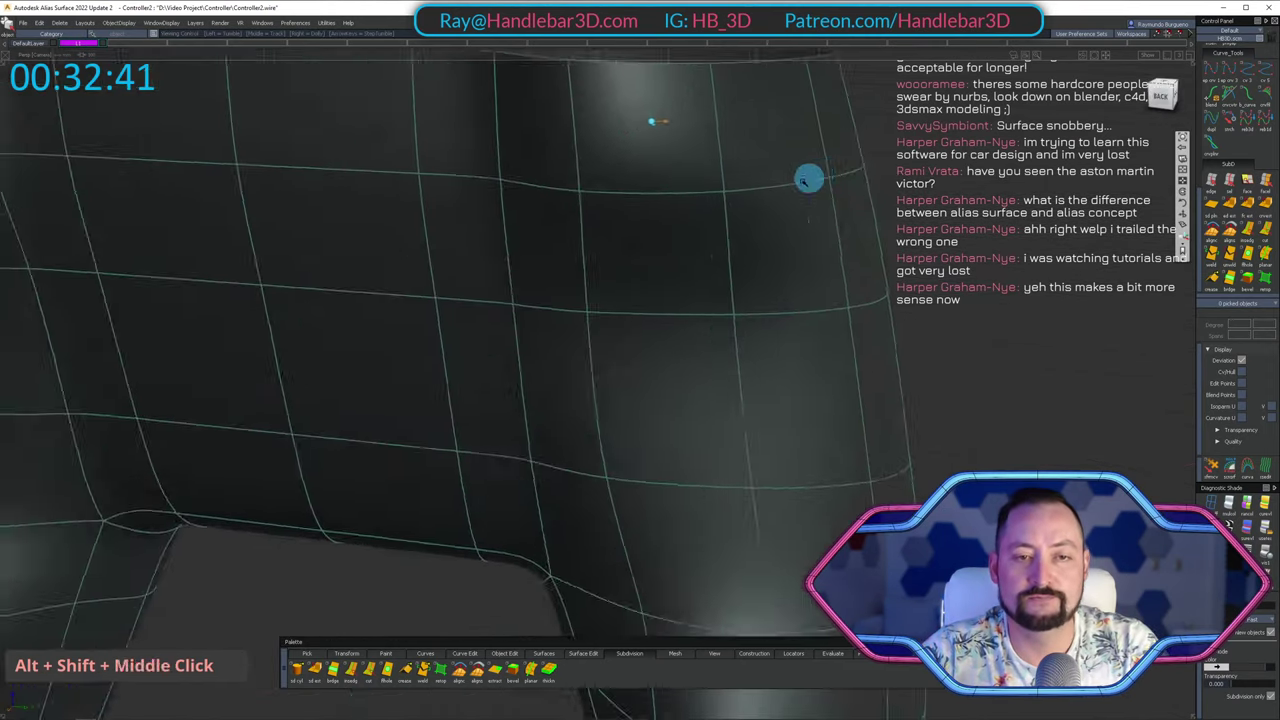
pyautogui.keyDown('alt'); pyautogui.keyDown('shift'); pyautogui.moveTo(809, 177); pyautogui.dragTo(835, 155); pyautogui.keyUp('shift'); pyautogui.keyUp('alt')
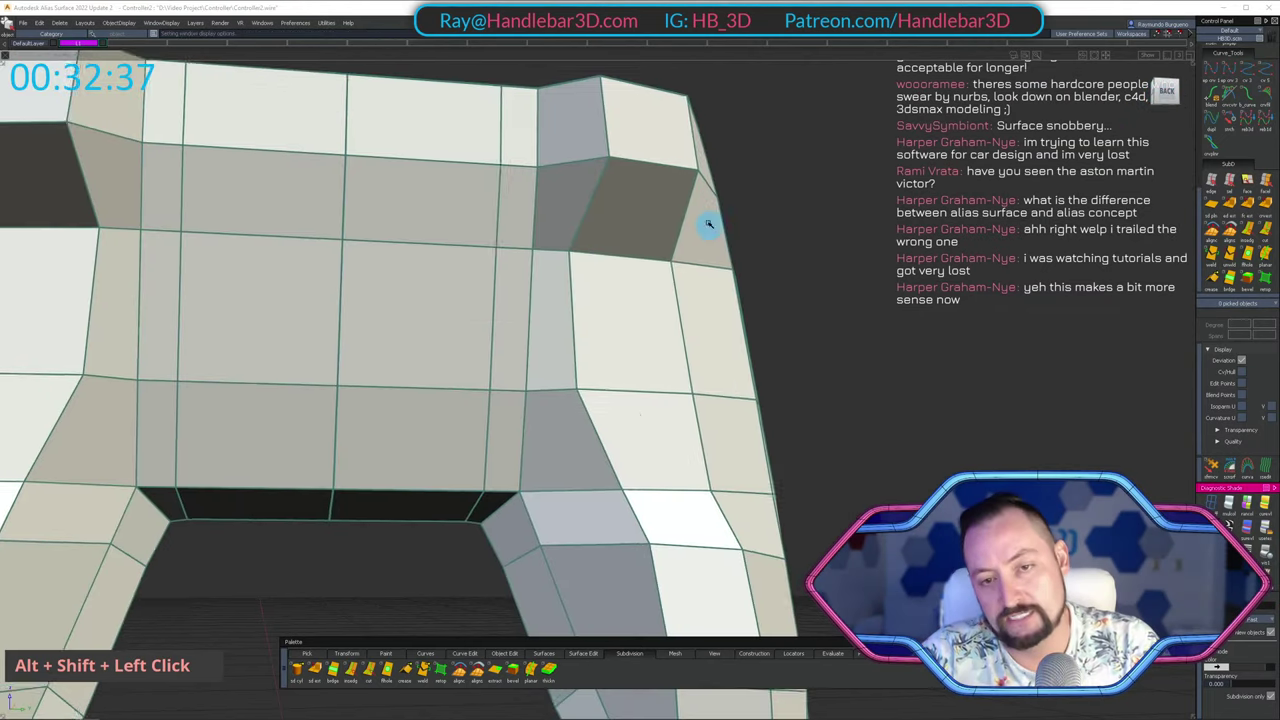
# Pick the whole body and turn its control vertices back on.
pyautogui.keyDown('alt'); pyautogui.keyDown('shift'); pyautogui.moveTo(709, 223); pyautogui.dragTo(1214, 220); pyautogui.keyUp('shift'); pyautogui.keyUp('alt')
pyautogui.keyDown('alt'); pyautogui.keyDown('shift'); pyautogui.moveTo(640, 283); pyautogui.dragTo(769, 280, button='right'); pyautogui.keyUp('shift'); pyautogui.keyUp('alt')
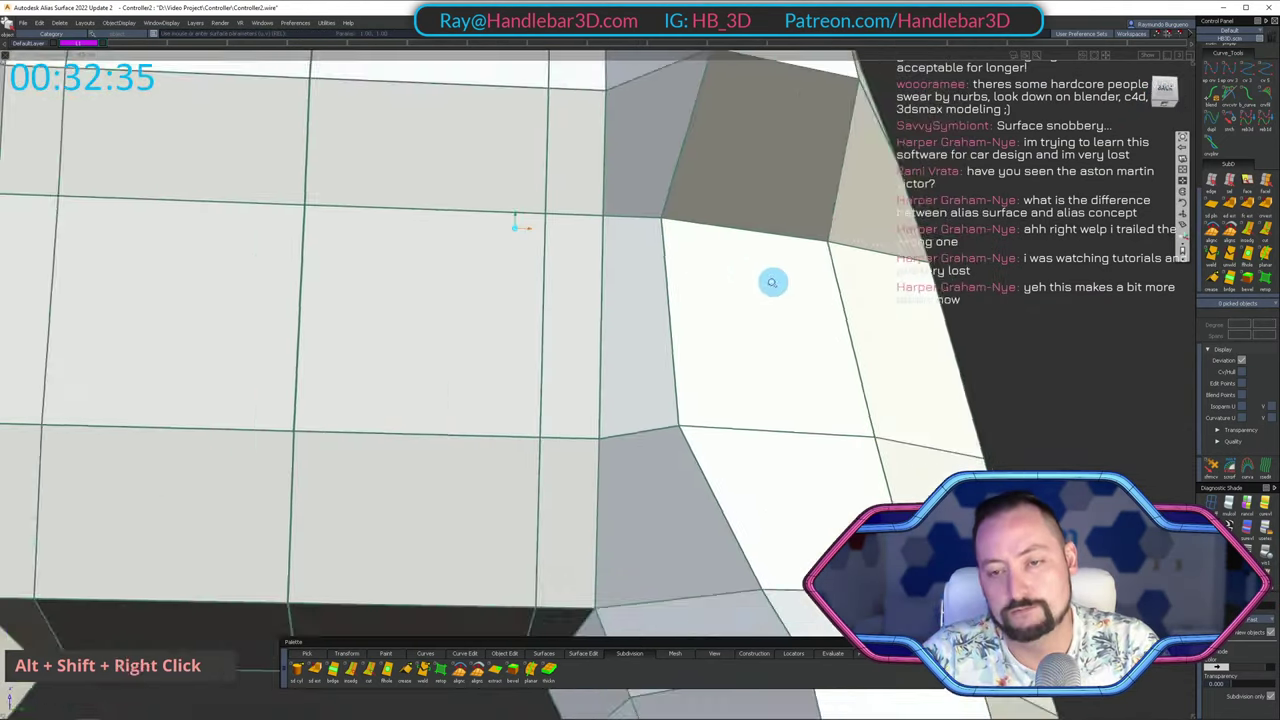
pyautogui.keyDown('alt'); pyautogui.keyDown('shift'); pyautogui.moveTo(769, 280); pyautogui.dragTo(609, 274, button='middle'); pyautogui.keyUp('shift'); pyautogui.keyUp('alt')
pyautogui.moveTo(609, 274)
pyautogui.keyDown('alt'); pyautogui.keyDown('shift'); pyautogui.mouseDown()
pyautogui.moveTo(721, 331)
pyautogui.moveTo(380, 217)
pyautogui.moveTo(688, 237)
pyautogui.mouseUp(); pyautogui.keyUp('shift'); pyautogui.keyUp('alt')
pyautogui.keyDown('ctrl'); pyautogui.keyDown('shift'); pyautogui.moveTo(688, 237); pyautogui.dragTo(651, 303); pyautogui.keyUp('shift'); pyautogui.keyUp('ctrl')
pyautogui.click(598, 325)
pyautogui.keyDown('ctrl'); pyautogui.keyDown('shift'); pyautogui.moveTo(607, 426); pyautogui.dragTo(487, 179); pyautogui.keyUp('shift'); pyautogui.keyUp('ctrl')
# Pick the vertex at the lower end of the dark rear chamfer and move it rearward in the side view, close to its neighbour.
pyautogui.keyDown('ctrl'); pyautogui.keyDown('shift'); pyautogui.moveTo(487, 179); pyautogui.dragTo(557, 198); pyautogui.keyUp('shift'); pyautogui.keyUp('ctrl')
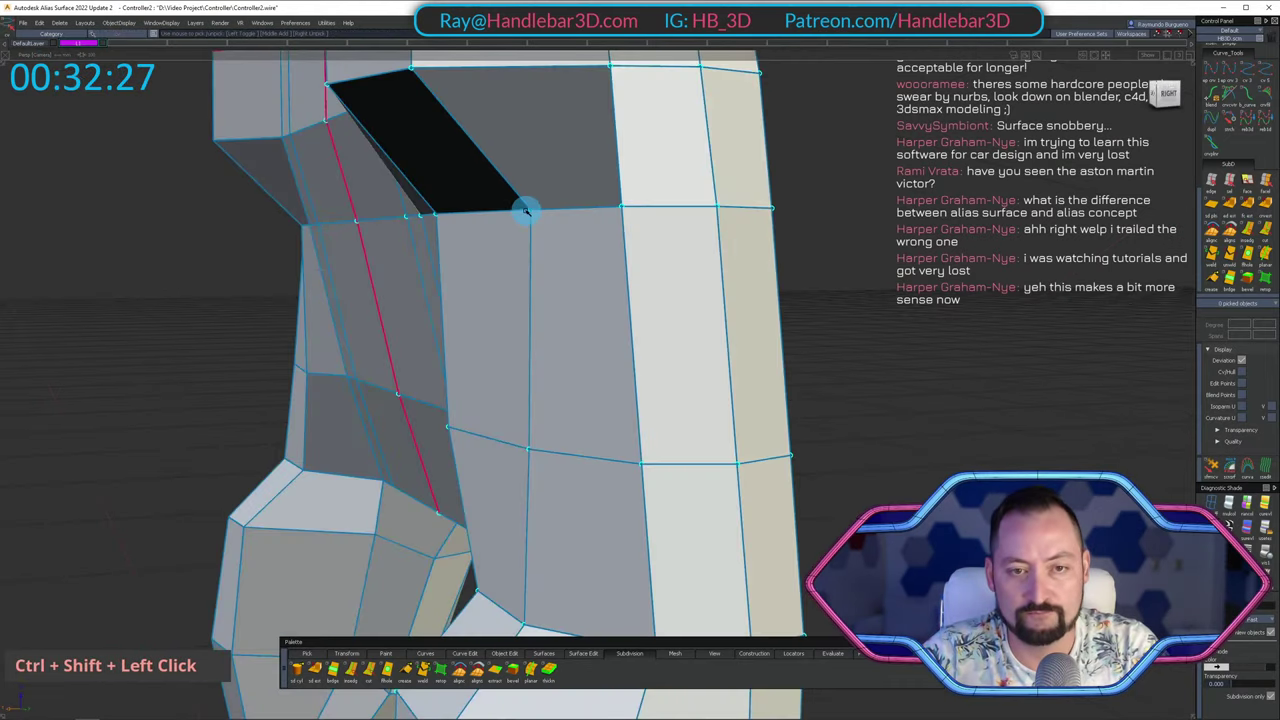
pyautogui.press('h')
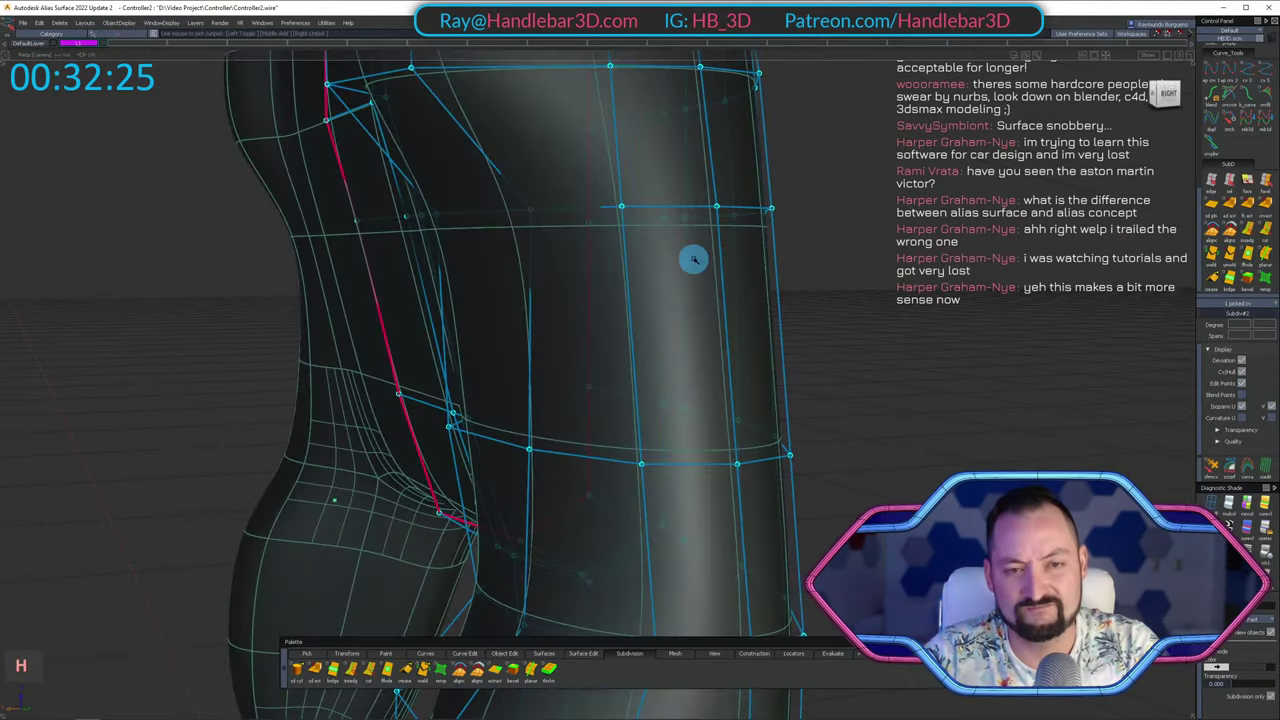
pyautogui.click(1162, 96)
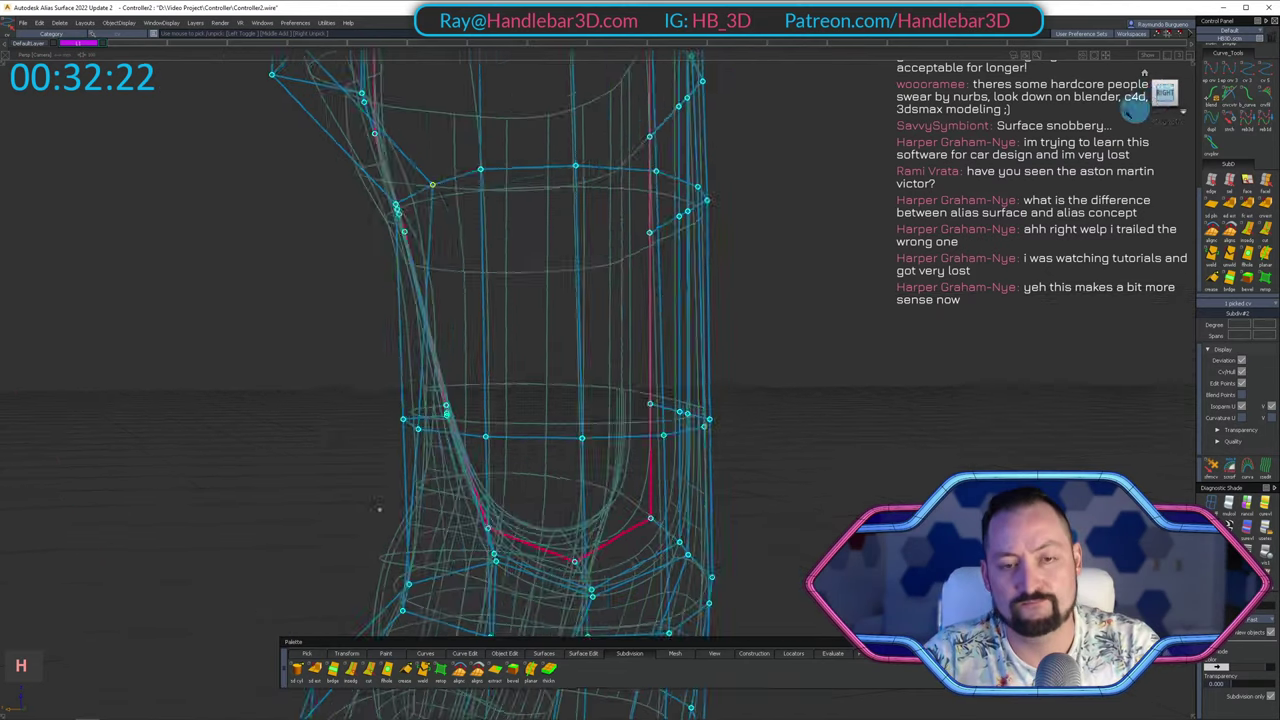
pyautogui.keyDown('alt'); pyautogui.keyDown('shift'); pyautogui.moveTo(834, 240); pyautogui.dragTo(816, 333, button='middle'); pyautogui.keyUp('shift'); pyautogui.keyUp('alt')
pyautogui.click(1271, 580)
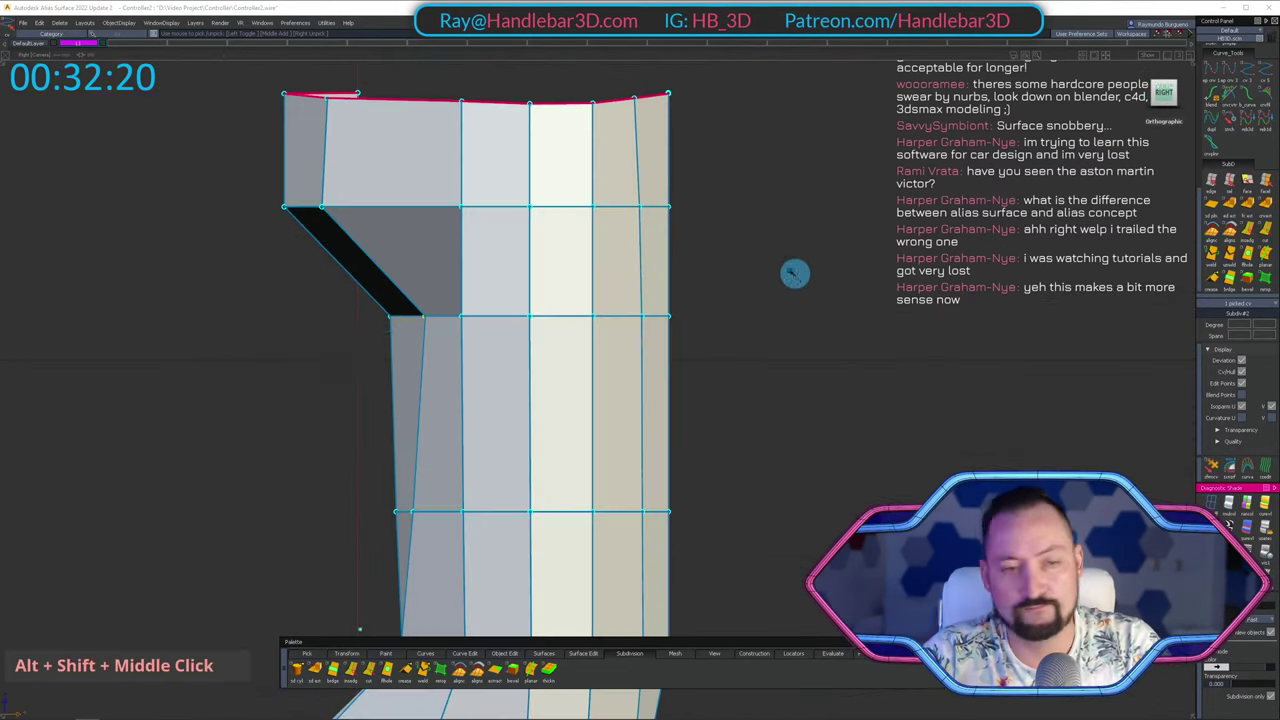
pyautogui.keyDown('alt'); pyautogui.keyDown('shift'); pyautogui.moveTo(794, 274); pyautogui.dragTo(808, 289, button='middle'); pyautogui.keyUp('shift'); pyautogui.keyUp('alt')
pyautogui.keyDown('ctrl'); pyautogui.keyDown('shift'); pyautogui.moveTo(812, 292); pyautogui.dragTo(837, 326, button='middle'); pyautogui.keyUp('shift'); pyautogui.keyUp('ctrl')
pyautogui.moveTo(841, 272); pyautogui.dragTo(827, 271, button='middle')
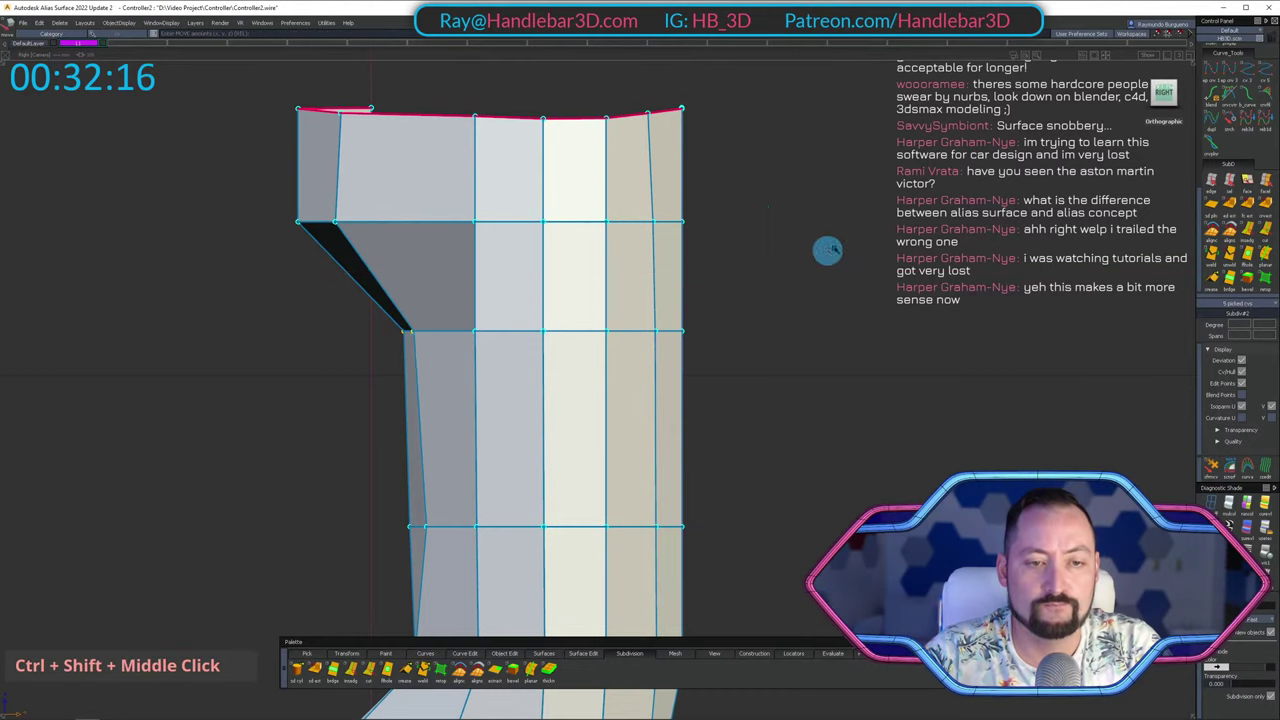
# Pick the upper two vertices on the outer corner of the rear grip ridge and move them rearward along X.
pyautogui.keyDown('alt'); pyautogui.keyDown('shift'); pyautogui.moveTo(829, 246); pyautogui.dragTo(572, 243); pyautogui.keyUp('shift'); pyautogui.keyUp('alt')
pyautogui.keyDown('shift'); pyautogui.moveTo(597, 197); pyautogui.dragTo(648, 228); pyautogui.keyUp('shift')
pyautogui.keyDown('alt'); pyautogui.keyDown('shift'); pyautogui.moveTo(690, 262); pyautogui.dragTo(729, 206); pyautogui.keyUp('shift'); pyautogui.keyUp('alt')
pyautogui.moveTo(722, 168); pyautogui.dragTo(683, 155, button='middle')
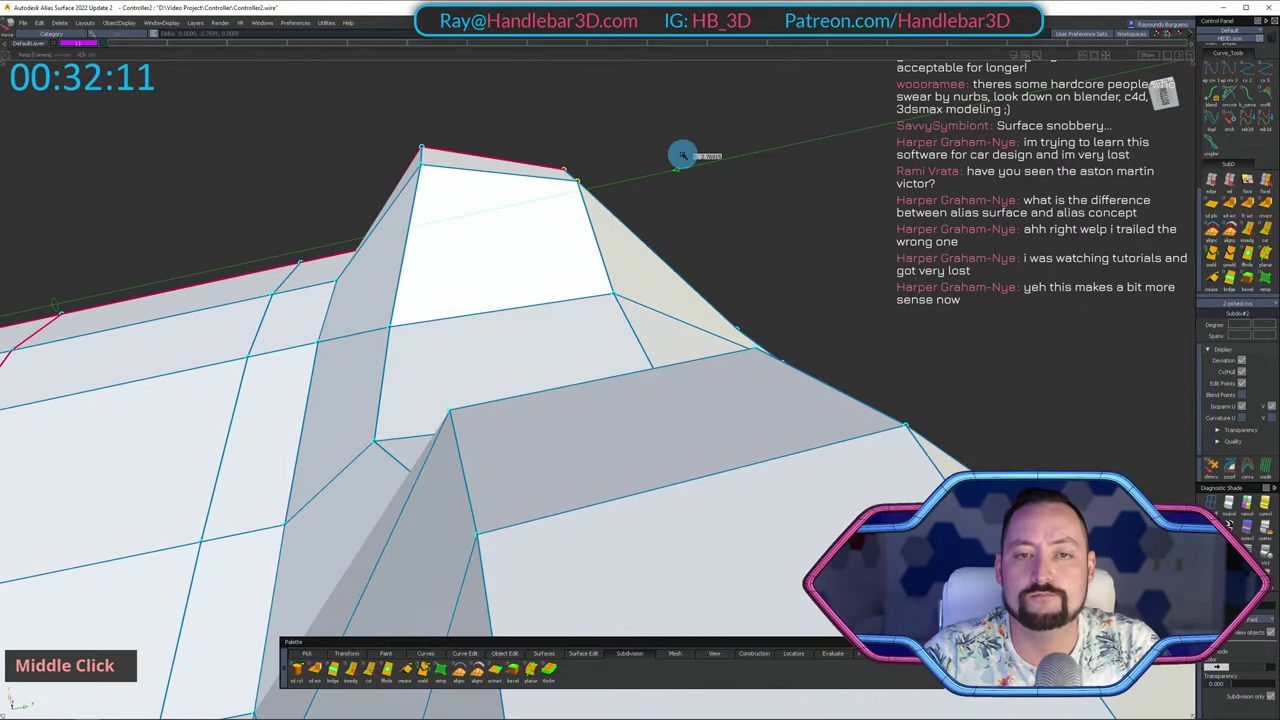
pyautogui.keyDown('alt'); pyautogui.keyDown('shift'); pyautogui.moveTo(630, 117); pyautogui.dragTo(600, 126, button='right'); pyautogui.keyUp('shift'); pyautogui.keyUp('alt')
pyautogui.keyDown('alt'); pyautogui.keyDown('shift'); pyautogui.moveTo(600, 126); pyautogui.dragTo(297, 326); pyautogui.keyUp('shift'); pyautogui.keyUp('alt')
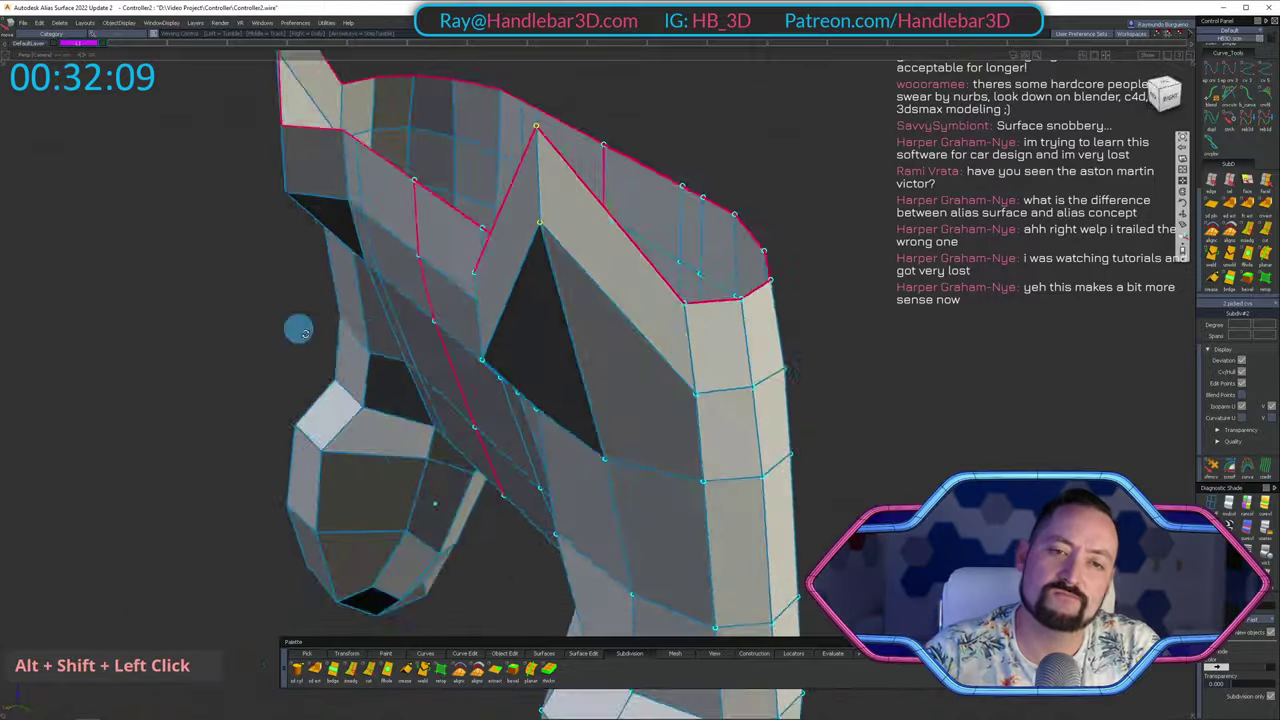
pyautogui.hotkey('ctrl', 'z')
pyautogui.keyDown('alt'); pyautogui.keyDown('shift'); pyautogui.moveTo(742, 345); pyautogui.dragTo(723, 140); pyautogui.keyUp('shift'); pyautogui.keyUp('alt')
pyautogui.keyDown('ctrl'); pyautogui.keyDown('shift'); pyautogui.moveTo(723, 140); pyautogui.dragTo(723, 160, button='middle'); pyautogui.keyUp('shift'); pyautogui.keyUp('ctrl')
pyautogui.keyDown('alt'); pyautogui.keyDown('shift'); pyautogui.moveTo(723, 160); pyautogui.dragTo(730, 213); pyautogui.keyUp('shift'); pyautogui.keyUp('alt')
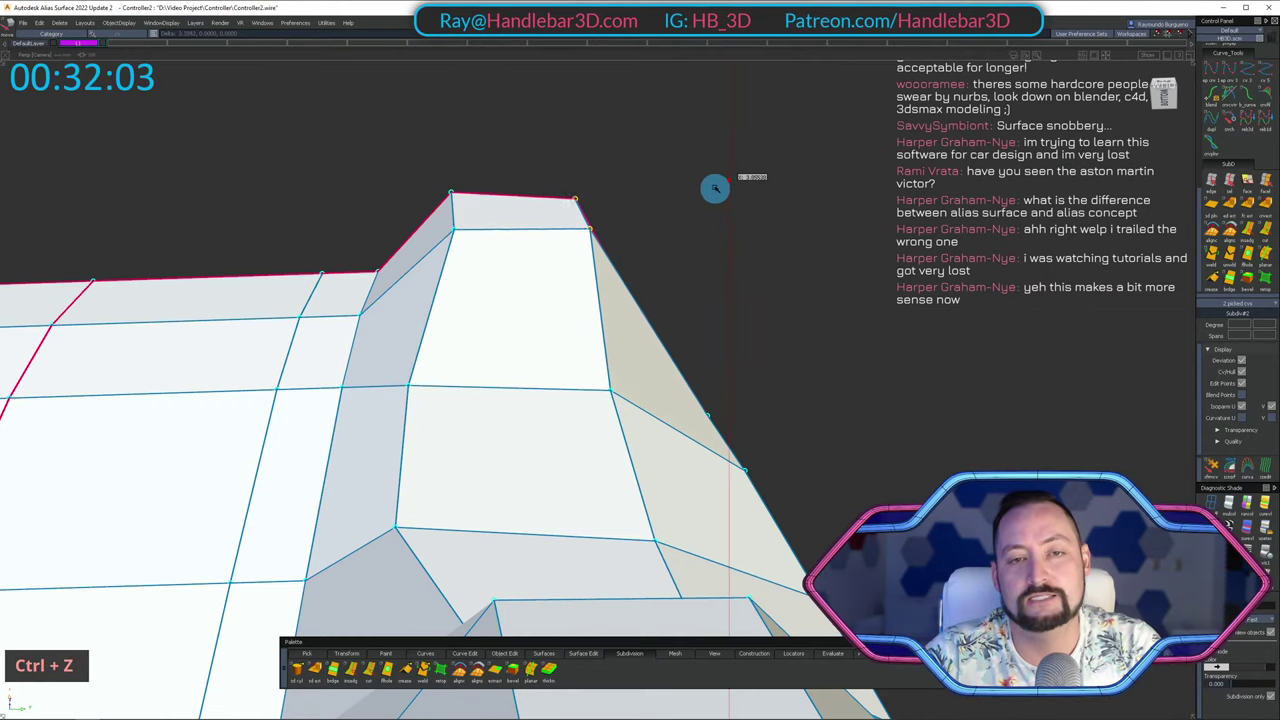
pyautogui.keyDown('alt'); pyautogui.keyDown('shift'); pyautogui.moveTo(714, 187); pyautogui.dragTo(637, 140); pyautogui.keyUp('shift'); pyautogui.keyUp('alt')
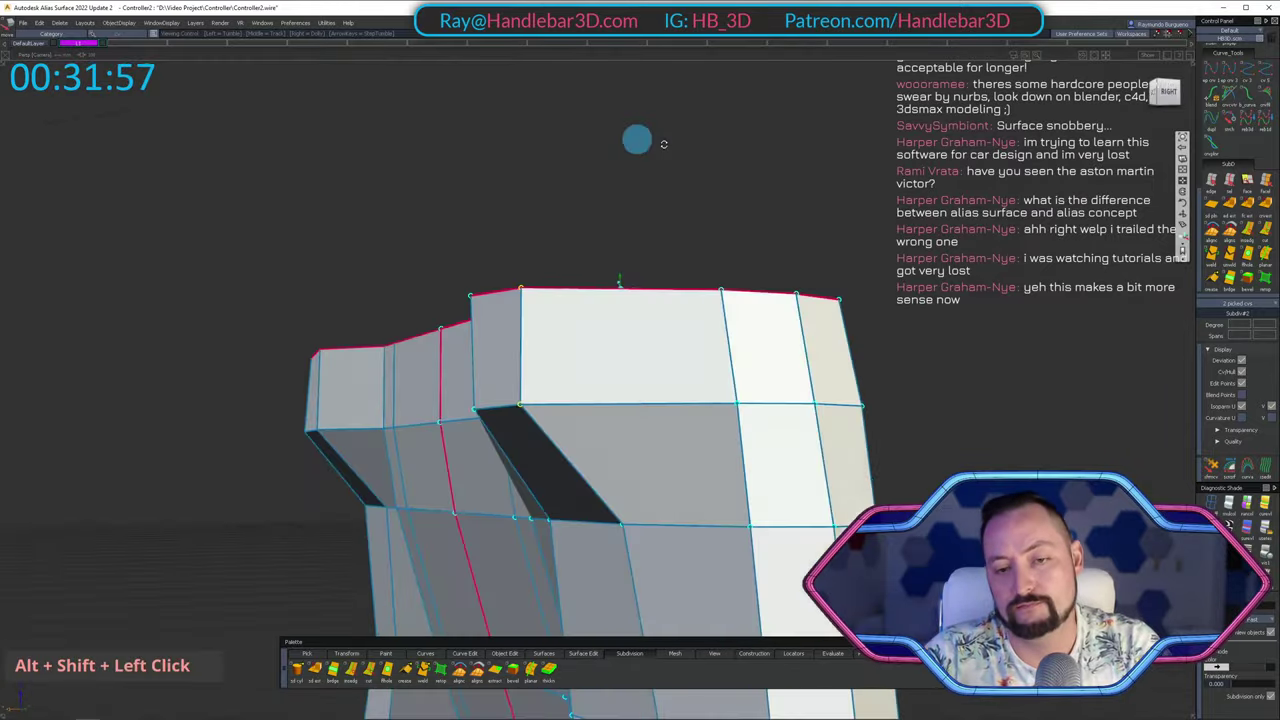
# In the back view, move the outer edge vertices of the body's third row slightly inward.
pyautogui.keyDown('alt'); pyautogui.keyDown('shift'); pyautogui.moveTo(637, 140); pyautogui.dragTo(649, 234, button='middle'); pyautogui.keyUp('shift'); pyautogui.keyUp('alt')
pyautogui.keyDown('alt'); pyautogui.keyDown('shift'); pyautogui.moveTo(649, 234); pyautogui.dragTo(477, 429); pyautogui.keyUp('shift'); pyautogui.keyUp('alt')
pyautogui.keyDown('alt'); pyautogui.keyDown('shift'); pyautogui.moveTo(477, 429); pyautogui.dragTo(769, 187, button='middle'); pyautogui.keyUp('shift'); pyautogui.keyUp('alt')
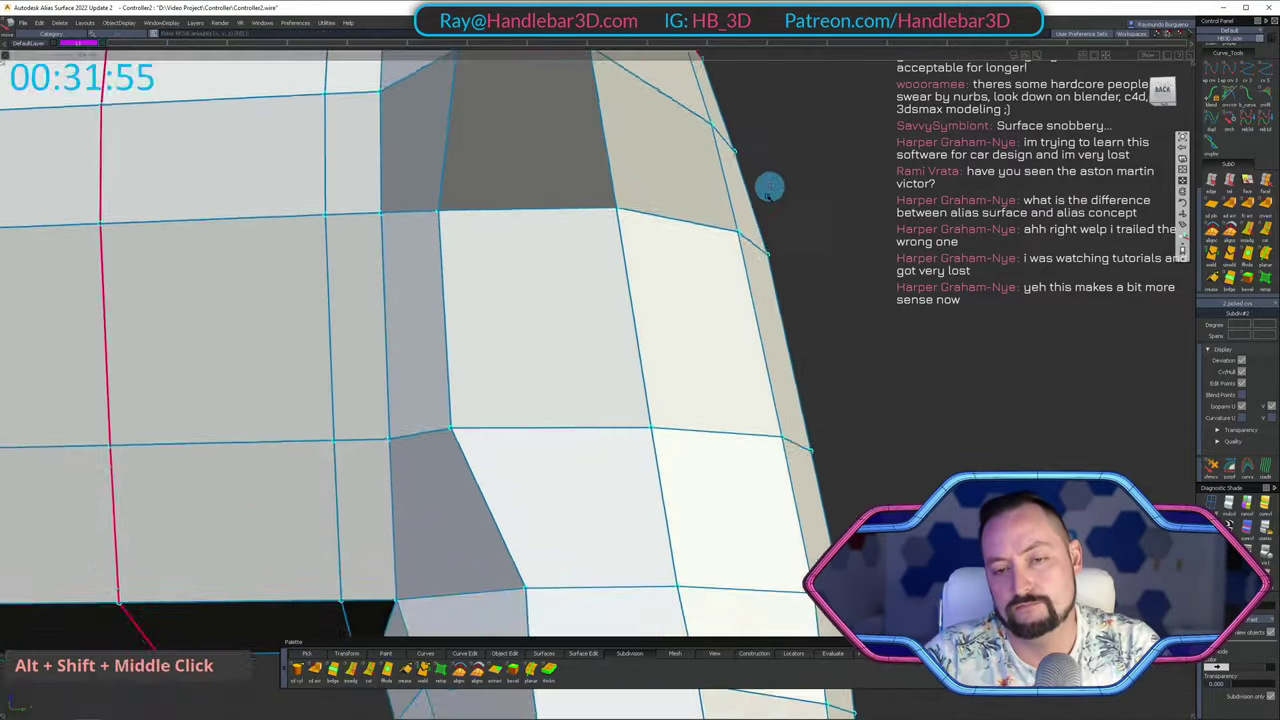
pyautogui.keyDown('alt'); pyautogui.keyDown('shift'); pyautogui.moveTo(769, 187); pyautogui.dragTo(1003, 117); pyautogui.keyUp('shift'); pyautogui.keyUp('alt')
pyautogui.keyDown('alt'); pyautogui.keyDown('shift'); pyautogui.click(1147, 95); pyautogui.keyUp('shift'); pyautogui.keyUp('alt')
pyautogui.keyDown('alt'); pyautogui.keyDown('shift'); pyautogui.moveTo(1088, 128); pyautogui.dragTo(1086, 257, button='right'); pyautogui.keyUp('shift'); pyautogui.keyUp('alt')
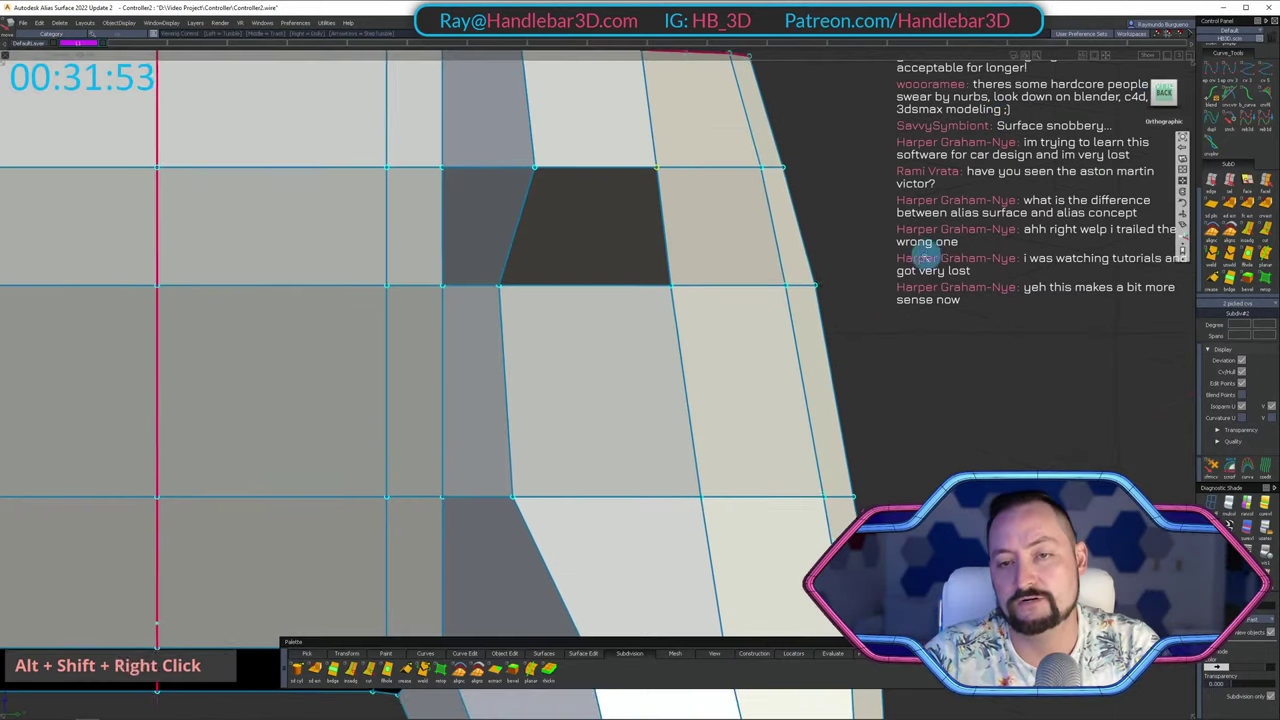
pyautogui.keyDown('alt'); pyautogui.keyDown('shift'); pyautogui.moveTo(1086, 257); pyautogui.dragTo(1050, 325, button='middle'); pyautogui.keyUp('shift'); pyautogui.keyUp('alt')
pyautogui.keyDown('ctrl'); pyautogui.keyDown('shift'); pyautogui.moveTo(672, 420); pyautogui.dragTo(683, 333); pyautogui.keyUp('shift'); pyautogui.keyUp('ctrl')
pyautogui.keyDown('ctrl'); pyautogui.keyDown('shift'); pyautogui.moveTo(885, 415); pyautogui.dragTo(875, 322, button='middle'); pyautogui.keyUp('shift'); pyautogui.keyUp('ctrl')
pyautogui.moveTo(878, 300); pyautogui.dragTo(860, 298, button='middle')
# Move the outer edge vertices of the fourth and fifth rows slightly inward so the body's side silhouette flows smoothly.
pyautogui.keyDown('alt'); pyautogui.keyDown('shift'); pyautogui.moveTo(794, 386); pyautogui.dragTo(756, 117, button='middle'); pyautogui.keyUp('shift'); pyautogui.keyUp('alt')
pyautogui.keyDown('ctrl'); pyautogui.keyDown('shift'); pyautogui.moveTo(803, 389); pyautogui.dragTo(726, 251); pyautogui.keyUp('shift'); pyautogui.keyUp('ctrl')
pyautogui.keyDown('shift'); pyautogui.moveTo(665, 221); pyautogui.dragTo(897, 371); pyautogui.keyUp('shift')
pyautogui.middleClick(867, 260)
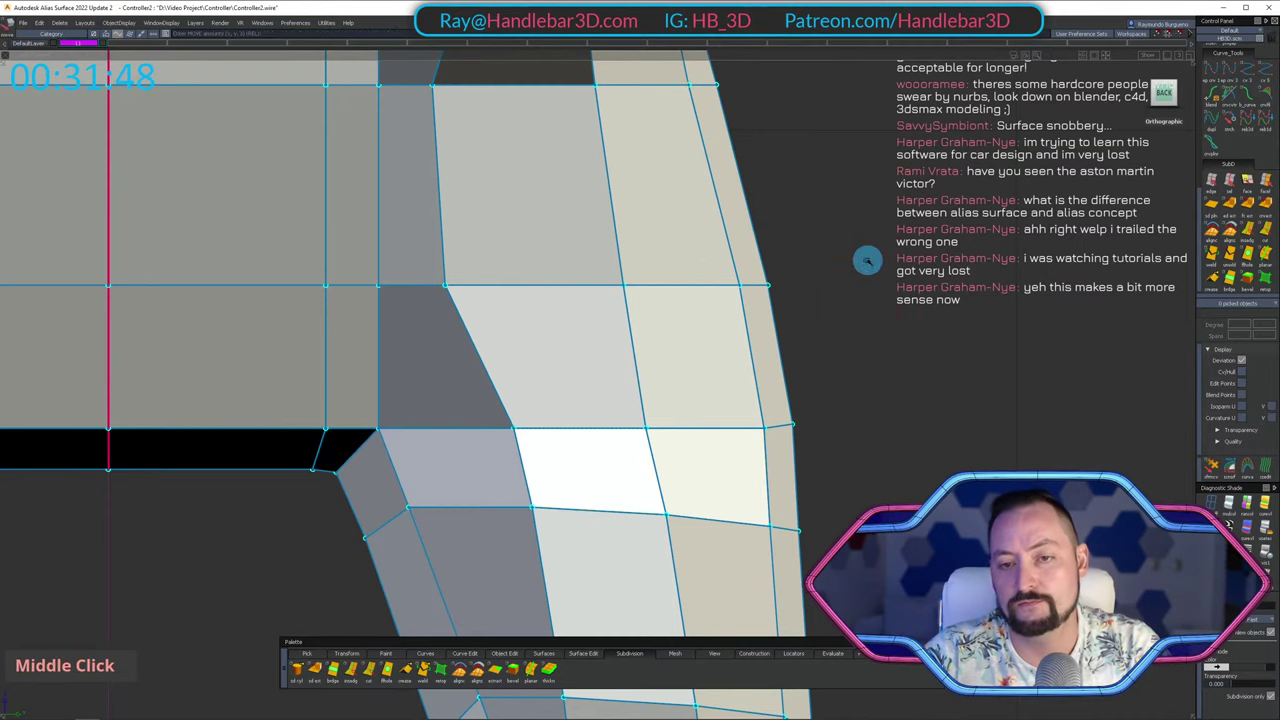
pyautogui.moveTo(845, 265); pyautogui.dragTo(830, 263, button='middle')
pyautogui.keyDown('alt'); pyautogui.keyDown('shift'); pyautogui.moveTo(818, 316); pyautogui.dragTo(801, 196, button='middle'); pyautogui.keyUp('shift'); pyautogui.keyUp('alt')
pyautogui.keyDown('ctrl'); pyautogui.keyDown('shift'); pyautogui.moveTo(791, 390); pyautogui.dragTo(693, 281); pyautogui.keyUp('shift'); pyautogui.keyUp('ctrl')
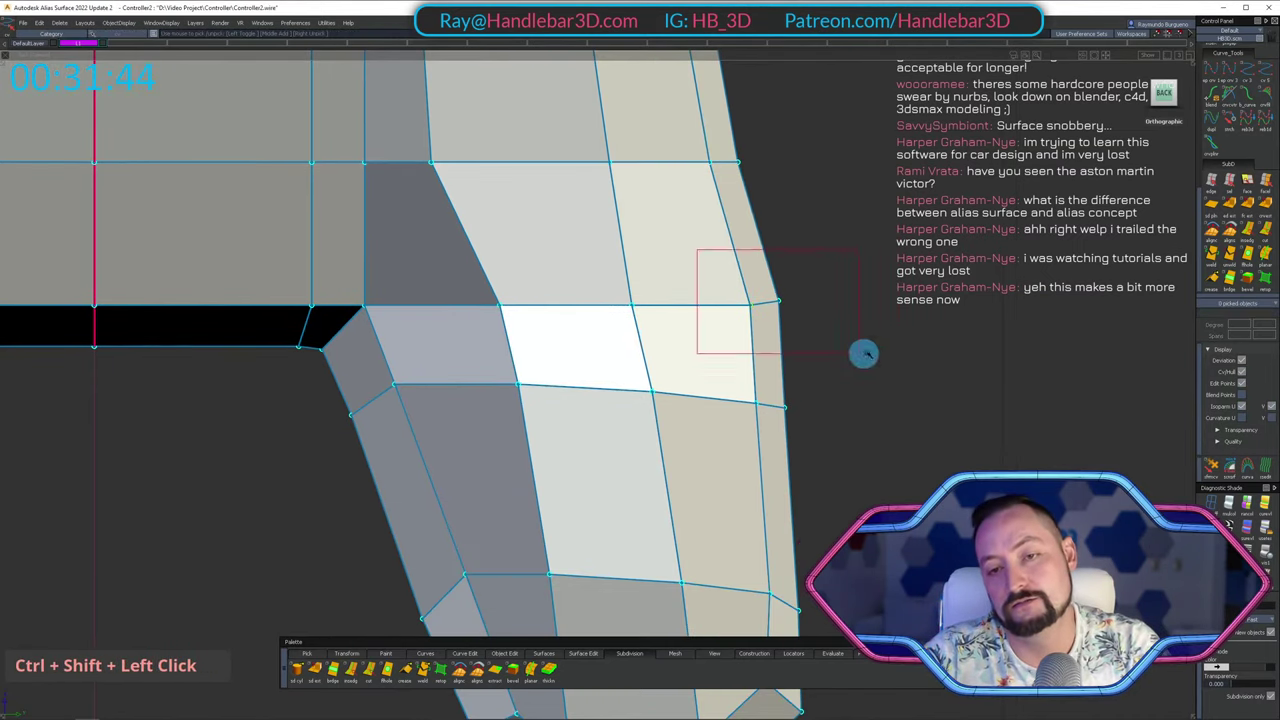
pyautogui.keyDown('ctrl'); pyautogui.keyDown('shift'); pyautogui.moveTo(864, 353); pyautogui.dragTo(864, 353); pyautogui.keyUp('shift'); pyautogui.keyUp('ctrl')
pyautogui.moveTo(851, 272); pyautogui.dragTo(837, 272, button='middle')
# Move the outer edge vertices of the grip's rows, down to its lower end, slightly inward.
pyautogui.keyDown('alt'); pyautogui.keyDown('shift'); pyautogui.moveTo(840, 357); pyautogui.dragTo(858, 168, button='middle'); pyautogui.keyUp('shift'); pyautogui.keyUp('alt')
pyautogui.keyDown('ctrl'); pyautogui.keyDown('shift'); pyautogui.moveTo(837, 361); pyautogui.dragTo(717, 187); pyautogui.keyUp('shift'); pyautogui.keyUp('ctrl')
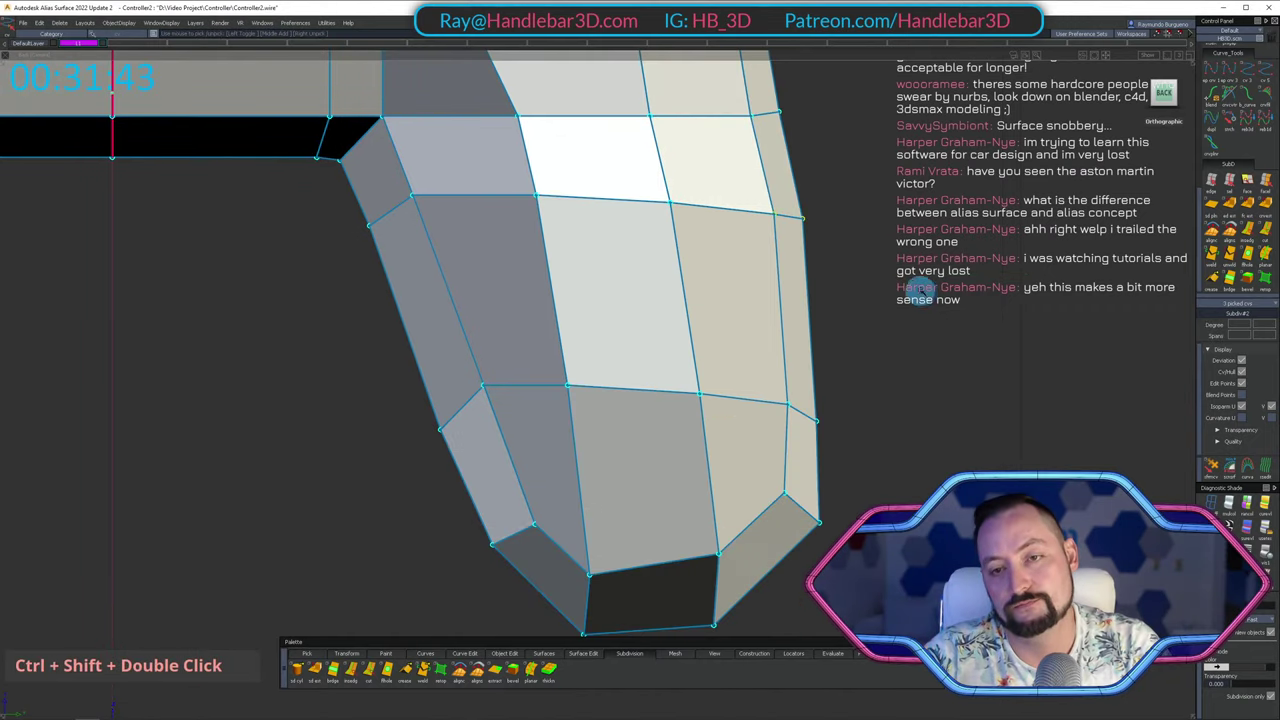
pyautogui.moveTo(915, 206); pyautogui.dragTo(904, 204, button='middle')
pyautogui.keyDown('alt'); pyautogui.keyDown('shift'); pyautogui.moveTo(795, 411); pyautogui.dragTo(811, 300, button='middle'); pyautogui.keyUp('shift'); pyautogui.keyUp('alt')
pyautogui.keyDown('ctrl'); pyautogui.keyDown('shift'); pyautogui.moveTo(769, 344); pyautogui.dragTo(769, 430); pyautogui.keyUp('shift'); pyautogui.keyUp('ctrl')
pyautogui.keyDown('ctrl'); pyautogui.keyDown('shift'); pyautogui.moveTo(762, 309); pyautogui.dragTo(845, 324); pyautogui.keyUp('shift'); pyautogui.keyUp('ctrl')
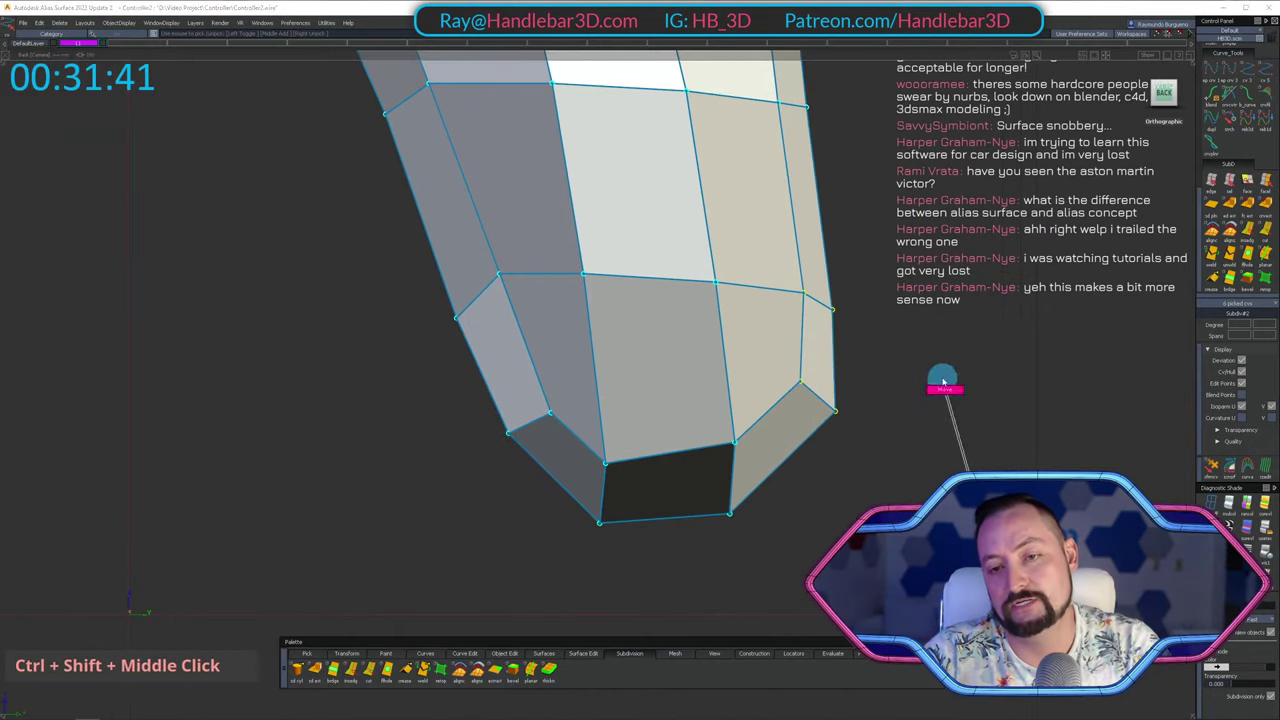
pyautogui.keyDown('ctrl'); pyautogui.keyDown('shift'); pyautogui.moveTo(943, 380); pyautogui.dragTo(943, 380, button='middle'); pyautogui.keyUp('shift'); pyautogui.keyUp('ctrl')
pyautogui.moveTo(940, 382); pyautogui.dragTo(929, 383, button='middle')
# Shift the vertices along the grip's inner edge slightly outward, away from the controller's centre.
pyautogui.keyDown('alt'); pyautogui.keyDown('shift'); pyautogui.moveTo(920, 378); pyautogui.dragTo(850, 364, button='right'); pyautogui.keyUp('shift'); pyautogui.keyUp('alt')
pyautogui.keyDown('alt'); pyautogui.keyDown('shift'); pyautogui.moveTo(668, 250); pyautogui.dragTo(660, 460, button='middle'); pyautogui.keyUp('shift'); pyautogui.keyUp('alt')
pyautogui.keyDown('ctrl'); pyautogui.keyDown('shift'); pyautogui.moveTo(643, 460); pyautogui.dragTo(480, 370); pyautogui.keyUp('shift'); pyautogui.keyUp('ctrl')
pyautogui.moveTo(420, 389)
pyautogui.keyDown('alt'); pyautogui.keyDown('shift'); pyautogui.mouseDown(button='middle')
pyautogui.moveTo(451, 333)
pyautogui.moveTo(479, 354)
pyautogui.mouseUp(button='middle'); pyautogui.keyUp('shift'); pyautogui.keyUp('alt')
pyautogui.moveTo(455, 376); pyautogui.dragTo(464, 377, button='middle')
pyautogui.keyDown('alt'); pyautogui.keyDown('shift'); pyautogui.moveTo(449, 534); pyautogui.dragTo(446, 474, button='middle'); pyautogui.keyUp('shift'); pyautogui.keyUp('alt')
pyautogui.keyDown('ctrl'); pyautogui.keyDown('shift'); pyautogui.moveTo(446, 474); pyautogui.dragTo(443, 426); pyautogui.keyUp('shift'); pyautogui.keyUp('ctrl')
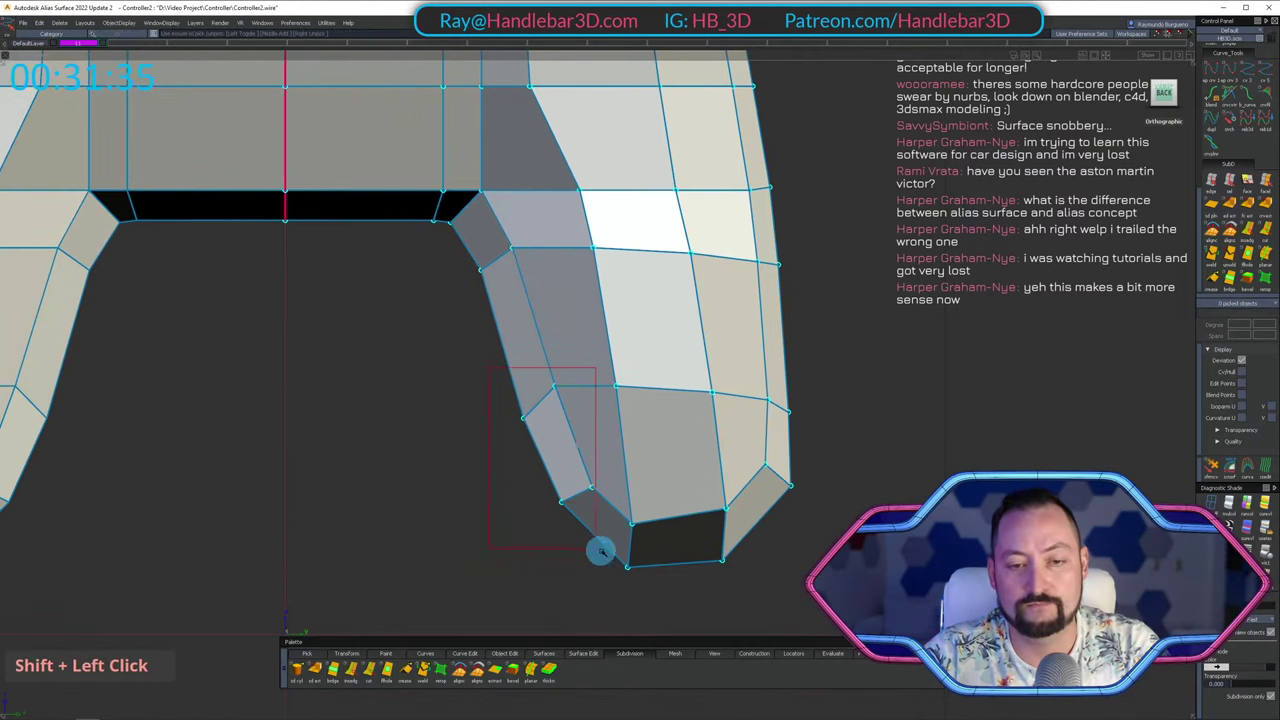
pyautogui.moveTo(474, 464); pyautogui.dragTo(480, 463, button='middle')
# Move the inner rear column's vertices on the body's bottom row and the grip's first row toward the centre.
pyautogui.keyDown('alt'); pyautogui.keyDown('shift'); pyautogui.moveTo(488, 259); pyautogui.dragTo(520, 466, button='middle'); pyautogui.keyUp('shift'); pyautogui.keyUp('alt')
pyautogui.keyDown('ctrl'); pyautogui.keyDown('shift'); pyautogui.moveTo(520, 466); pyautogui.dragTo(543, 329); pyautogui.keyUp('shift'); pyautogui.keyUp('ctrl')
pyautogui.keyDown('alt'); pyautogui.keyDown('shift'); pyautogui.moveTo(492, 258); pyautogui.dragTo(484, 430, button='middle'); pyautogui.keyUp('shift'); pyautogui.keyUp('alt')
pyautogui.keyDown('ctrl'); pyautogui.keyDown('shift'); pyautogui.moveTo(484, 430); pyautogui.dragTo(591, 440); pyautogui.keyUp('shift'); pyautogui.keyUp('ctrl')
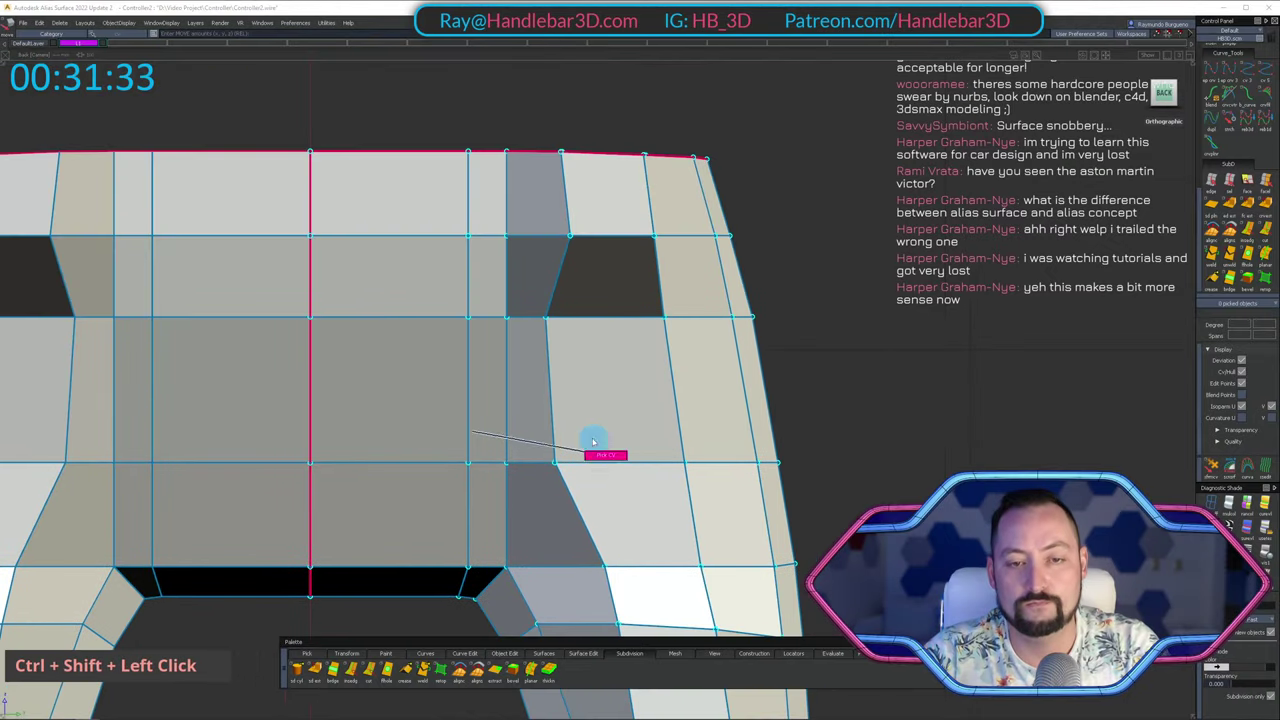
pyautogui.keyDown('alt'); pyautogui.keyDown('shift'); pyautogui.moveTo(513, 632); pyautogui.dragTo(470, 460, button='middle'); pyautogui.keyUp('shift'); pyautogui.keyUp('alt')
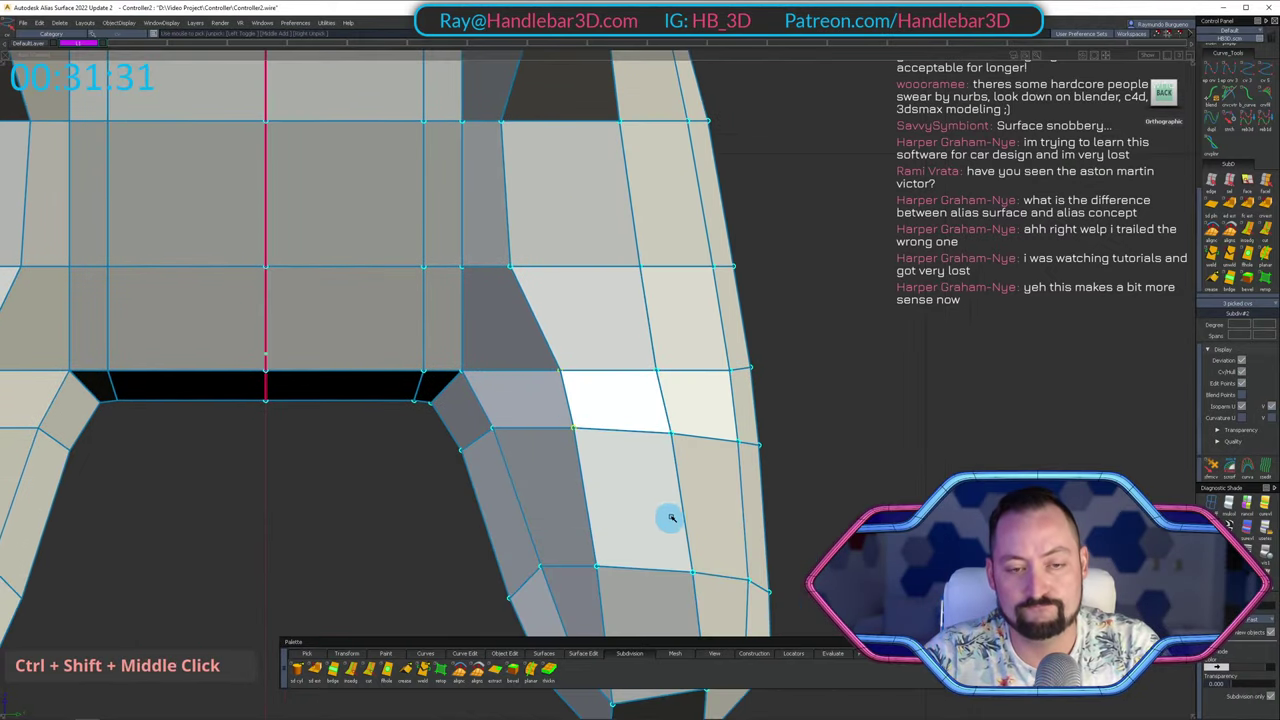
pyautogui.keyDown('ctrl'); pyautogui.keyDown('shift'); pyautogui.moveTo(672, 518); pyautogui.dragTo(690, 436, button='middle'); pyautogui.keyUp('shift'); pyautogui.keyUp('ctrl')
pyautogui.moveTo(809, 333); pyautogui.dragTo(797, 330, button='middle')
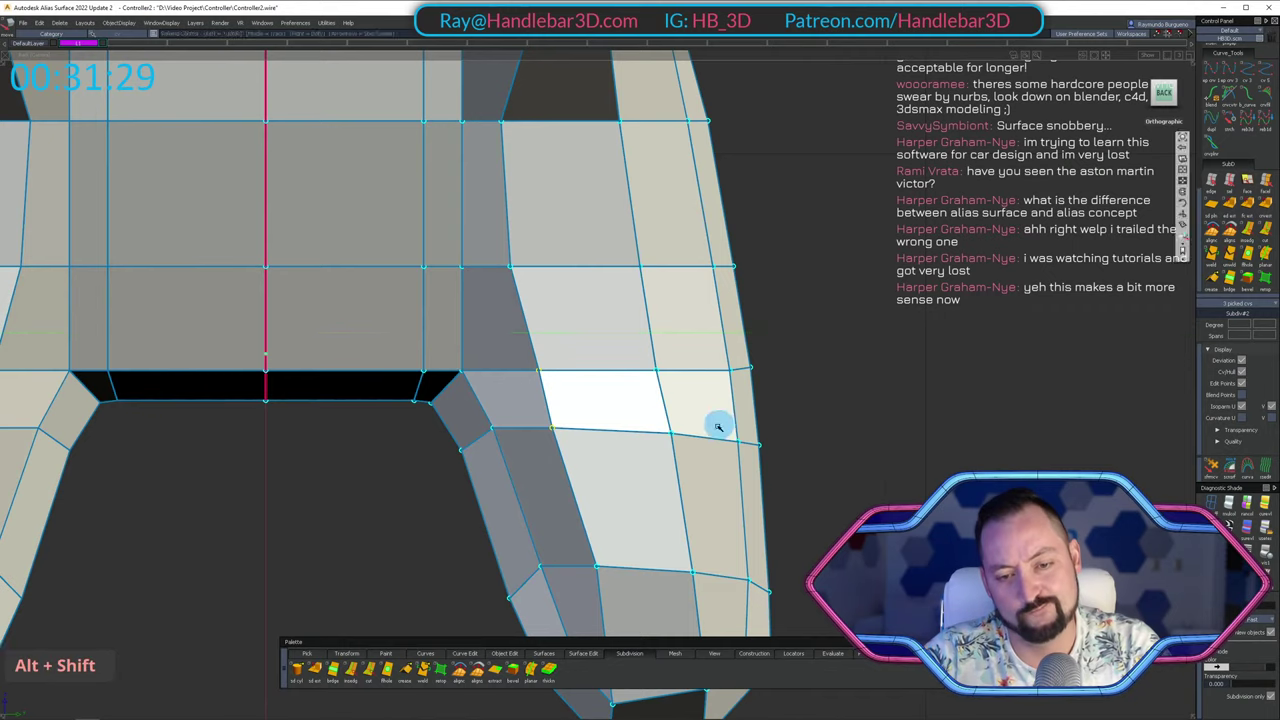
# Nudge the same column's vertex on the grip's next row down toward the centre.
pyautogui.keyDown('alt'); pyautogui.keyDown('shift'); pyautogui.moveTo(714, 423); pyautogui.dragTo(664, 263, button='middle'); pyautogui.keyUp('shift'); pyautogui.keyUp('alt')
pyautogui.keyDown('ctrl'); pyautogui.keyDown('shift'); pyautogui.click(510, 420); pyautogui.keyUp('shift'); pyautogui.keyUp('ctrl')
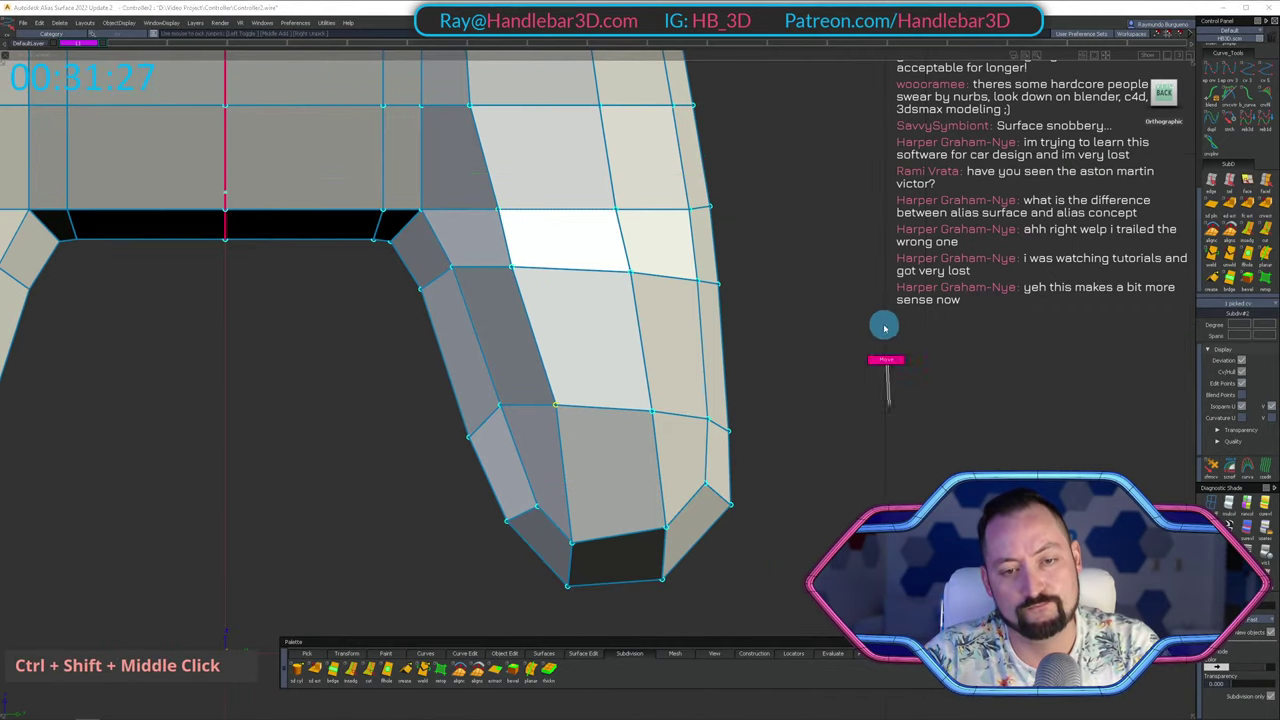
pyautogui.keyDown('ctrl'); pyautogui.keyDown('shift'); pyautogui.moveTo(884, 328); pyautogui.dragTo(884, 324, button='middle'); pyautogui.keyUp('shift'); pyautogui.keyUp('ctrl')
pyautogui.moveTo(884, 326); pyautogui.dragTo(874, 323, button='middle')
# Pick the third-row vertex at the inner corner of the rear ridge and move it rearward.
pyautogui.moveTo(682, 198)
pyautogui.keyDown('alt'); pyautogui.keyDown('shift'); pyautogui.mouseDown(button='middle')
pyautogui.moveTo(686, 337)
pyautogui.moveTo(648, 433)
pyautogui.mouseUp(button='middle'); pyautogui.keyUp('shift'); pyautogui.keyUp('alt')
pyautogui.keyDown('ctrl'); pyautogui.keyDown('shift'); pyautogui.moveTo(646, 433); pyautogui.dragTo(640, 340); pyautogui.keyUp('shift'); pyautogui.keyUp('ctrl')
pyautogui.keyDown('alt'); pyautogui.keyDown('shift'); pyautogui.moveTo(569, 268); pyautogui.dragTo(535, 451, button='middle'); pyautogui.keyUp('shift'); pyautogui.keyUp('alt')
pyautogui.keyDown('ctrl'); pyautogui.keyDown('shift'); pyautogui.click(574, 269); pyautogui.keyUp('shift'); pyautogui.keyUp('ctrl')
pyautogui.keyDown('alt'); pyautogui.keyDown('shift'); pyautogui.moveTo(574, 272); pyautogui.dragTo(584, 352); pyautogui.keyUp('shift'); pyautogui.keyUp('alt')
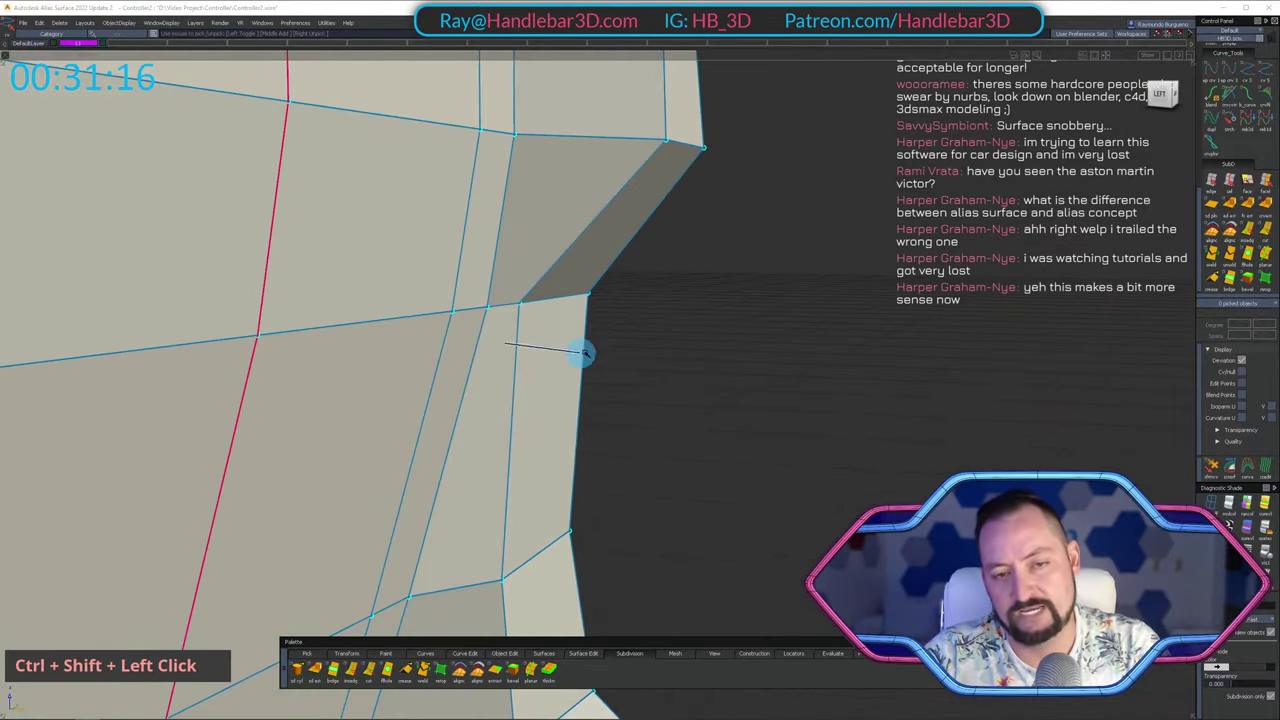
pyautogui.moveTo(530, 311); pyautogui.dragTo(534, 316)
pyautogui.keyDown('alt'); pyautogui.keyDown('shift'); pyautogui.moveTo(500, 330); pyautogui.dragTo(215, 455); pyautogui.keyUp('shift'); pyautogui.keyUp('alt')
pyautogui.keyDown('ctrl'); pyautogui.keyDown('shift'); pyautogui.moveTo(914, 394); pyautogui.dragTo(866, 283, button='middle'); pyautogui.keyUp('shift'); pyautogui.keyUp('ctrl')
pyautogui.keyDown('alt'); pyautogui.keyDown('shift'); pyautogui.moveTo(860, 290); pyautogui.dragTo(780, 291); pyautogui.keyUp('shift'); pyautogui.keyUp('alt')
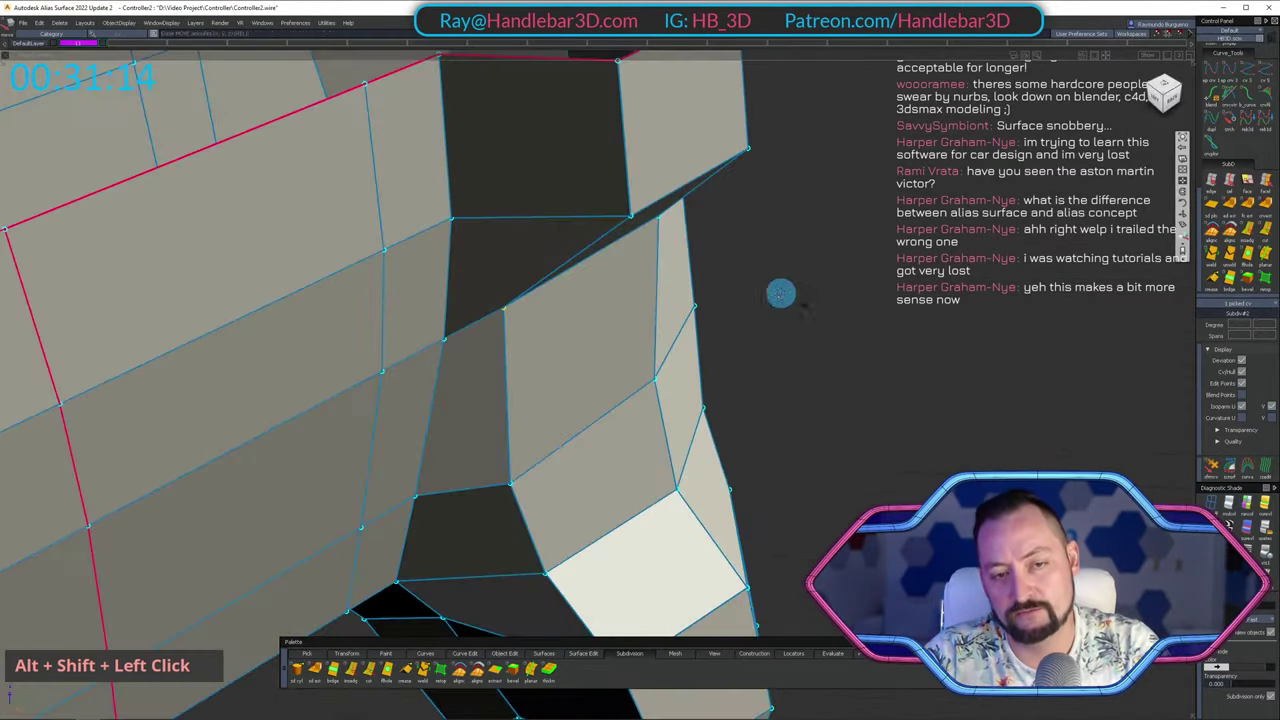
pyautogui.keyDown('ctrl'); pyautogui.keyDown('shift'); pyautogui.moveTo(876, 312); pyautogui.dragTo(874, 262, button='middle'); pyautogui.keyUp('shift'); pyautogui.keyUp('ctrl')
pyautogui.moveTo(874, 262); pyautogui.dragTo(888, 262)
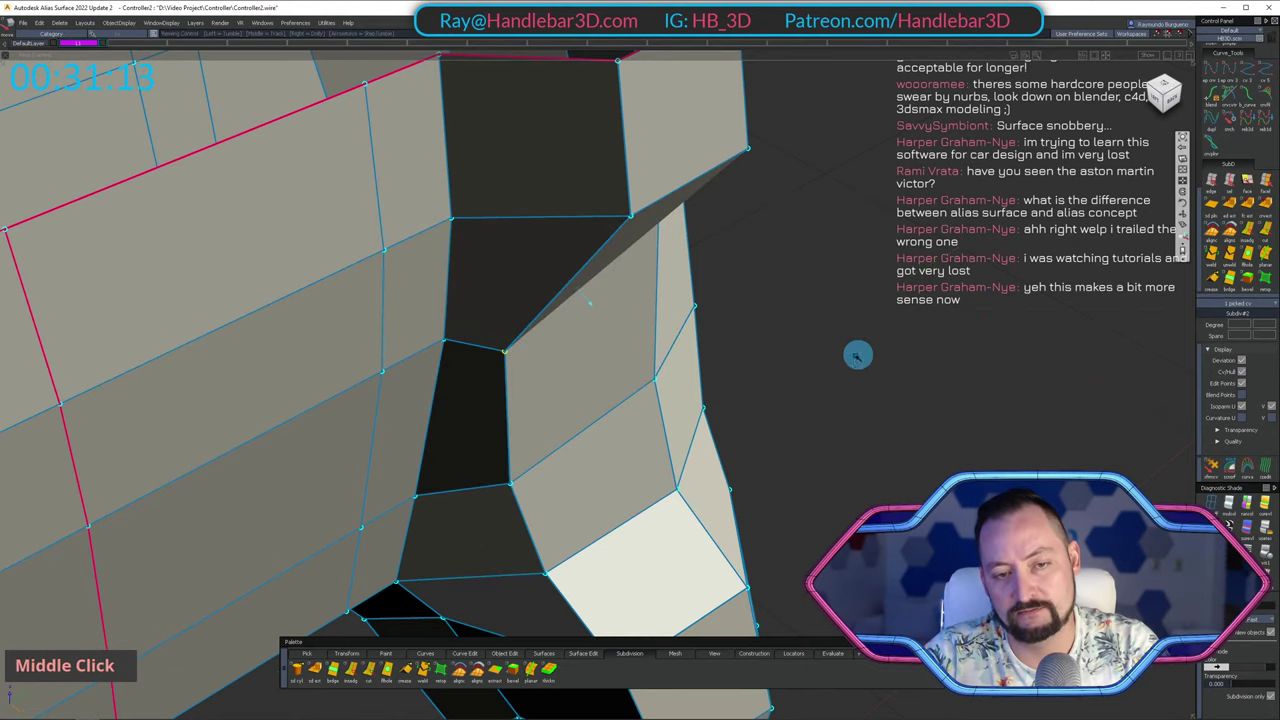
# Shift the fourth-row vertex below that inner corner sideways along Y to smooth the ridge's inner column.
pyautogui.keyDown('alt'); pyautogui.keyDown('shift'); pyautogui.moveTo(857, 356); pyautogui.dragTo(580, 280); pyautogui.keyUp('shift'); pyautogui.keyUp('alt')
pyautogui.keyDown('alt'); pyautogui.keyDown('shift'); pyautogui.moveTo(580, 280); pyautogui.dragTo(863, 206, button='middle'); pyautogui.keyUp('shift'); pyautogui.keyUp('alt')
pyautogui.middleClick(883, 206)
pyautogui.keyDown('alt'); pyautogui.keyDown('shift'); pyautogui.moveTo(883, 206); pyautogui.dragTo(990, 470); pyautogui.keyUp('shift'); pyautogui.keyUp('alt')
pyautogui.keyDown('alt'); pyautogui.keyDown('shift'); pyautogui.moveTo(520, 440); pyautogui.dragTo(478, 585); pyautogui.keyUp('shift'); pyautogui.keyUp('alt')
pyautogui.moveTo(429, 496); pyautogui.dragTo(435, 492, button='middle')
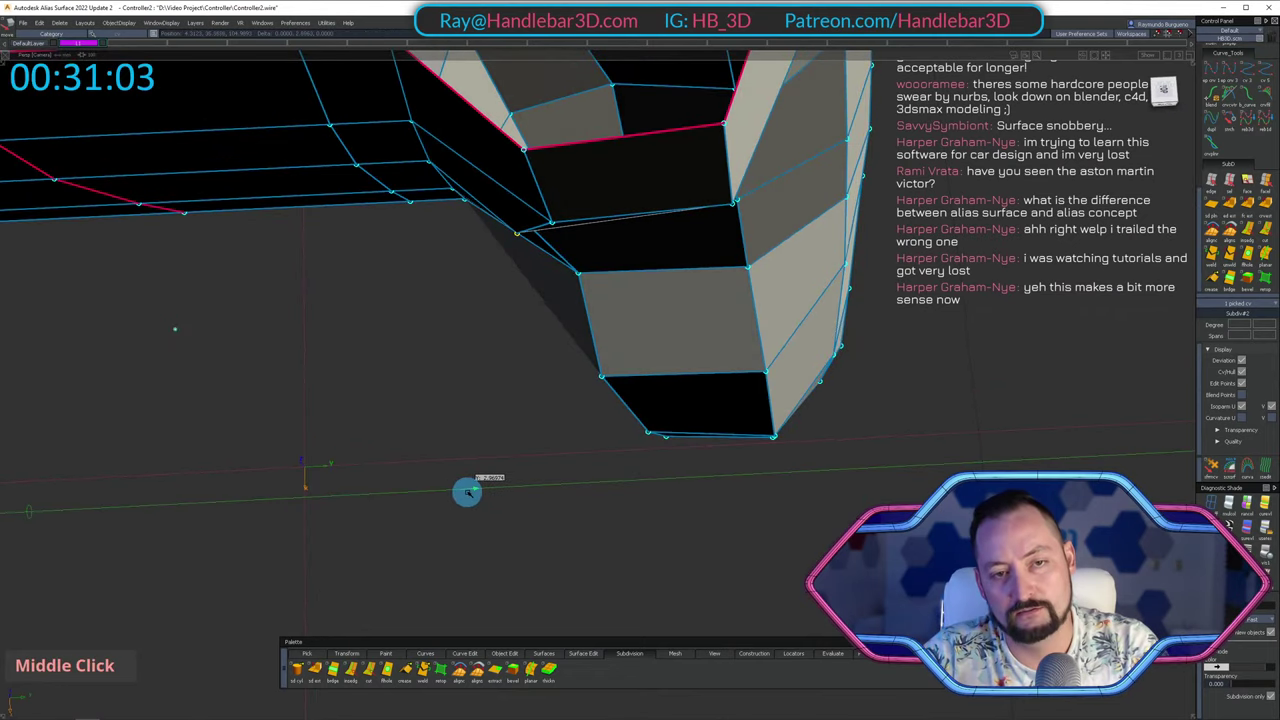
pyautogui.keyDown('alt'); pyautogui.keyDown('shift'); pyautogui.moveTo(467, 491); pyautogui.dragTo(603, 360); pyautogui.keyUp('shift'); pyautogui.keyUp('alt')
pyautogui.keyDown('alt'); pyautogui.keyDown('shift'); pyautogui.moveTo(603, 360); pyautogui.dragTo(531, 211, button='middle'); pyautogui.keyUp('shift'); pyautogui.keyUp('alt')
pyautogui.keyDown('alt'); pyautogui.keyDown('shift'); pyautogui.moveTo(531, 211); pyautogui.dragTo(531, 251); pyautogui.keyUp('shift'); pyautogui.keyUp('alt')
pyautogui.moveTo(575, 578)
pyautogui.keyDown('alt'); pyautogui.keyDown('shift'); pyautogui.mouseDown()
pyautogui.moveTo(546, 409)
pyautogui.moveTo(371, 366)
pyautogui.moveTo(574, 597)
pyautogui.moveTo(594, 484)
pyautogui.moveTo(590, 522)
pyautogui.mouseUp(); pyautogui.keyUp('shift'); pyautogui.keyUp('alt')
pyautogui.moveTo(590, 522)
pyautogui.keyDown('ctrl'); pyautogui.keyDown('shift'); pyautogui.mouseDown()
pyautogui.moveTo(575, 434)
pyautogui.moveTo(517, 551)
pyautogui.moveTo(501, 541)
pyautogui.moveTo(534, 306)
pyautogui.mouseUp(); pyautogui.keyUp('shift'); pyautogui.keyUp('ctrl')
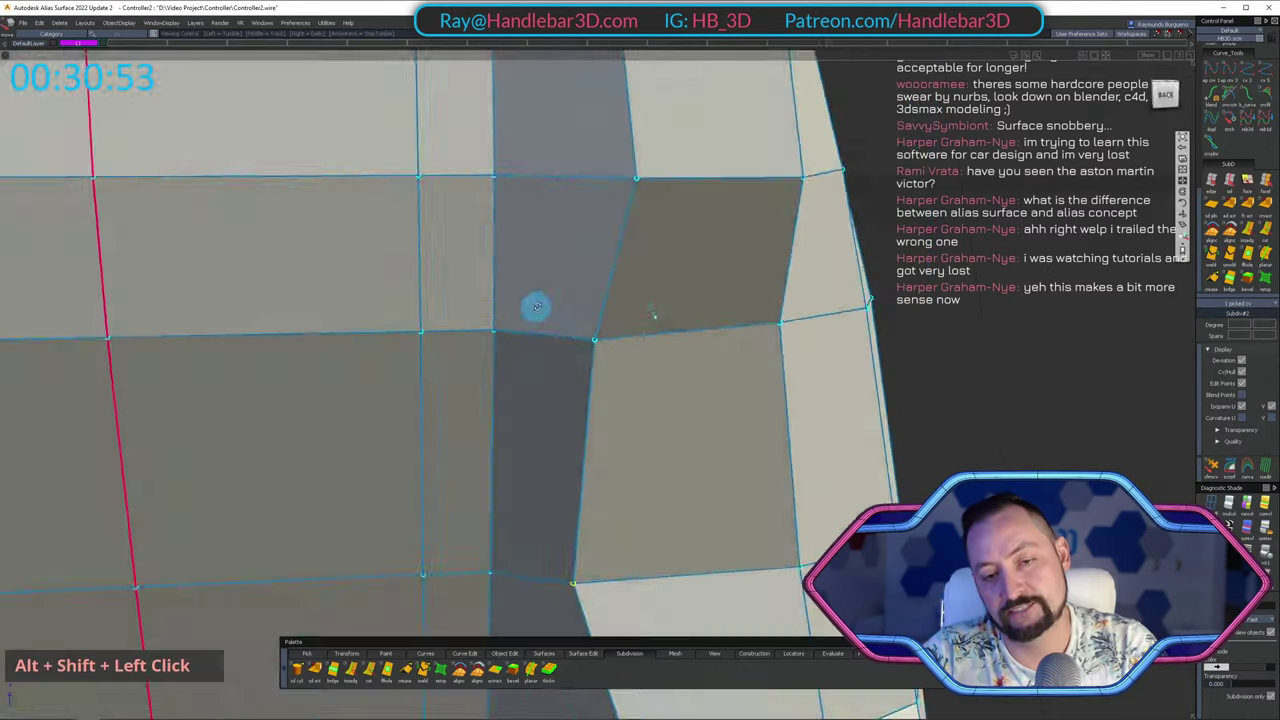
# Pick the third-row vertex on the ridge's outer column and move it rearward in the side view, nearly level with its inner neighbour.
pyautogui.keyDown('alt'); pyautogui.keyDown('shift'); pyautogui.moveTo(534, 306); pyautogui.dragTo(634, 366, button='right'); pyautogui.keyUp('shift'); pyautogui.keyUp('alt')
pyautogui.keyDown('alt'); pyautogui.keyDown('shift'); pyautogui.moveTo(634, 366); pyautogui.dragTo(643, 252); pyautogui.keyUp('shift'); pyautogui.keyUp('alt')
pyautogui.keyDown('ctrl'); pyautogui.keyDown('shift'); pyautogui.moveTo(643, 252); pyautogui.dragTo(642, 305); pyautogui.keyUp('shift'); pyautogui.keyUp('ctrl')
pyautogui.keyDown('alt'); pyautogui.keyDown('shift'); pyautogui.moveTo(642, 305); pyautogui.dragTo(596, 366); pyautogui.keyUp('shift'); pyautogui.keyUp('alt')
pyautogui.keyDown('alt'); pyautogui.keyDown('shift'); pyautogui.moveTo(596, 366); pyautogui.dragTo(616, 353, button='right'); pyautogui.keyUp('shift'); pyautogui.keyUp('alt')
pyautogui.keyDown('ctrl'); pyautogui.keyDown('shift'); pyautogui.moveTo(612, 358); pyautogui.dragTo(634, 443); pyautogui.keyUp('shift'); pyautogui.keyUp('ctrl')
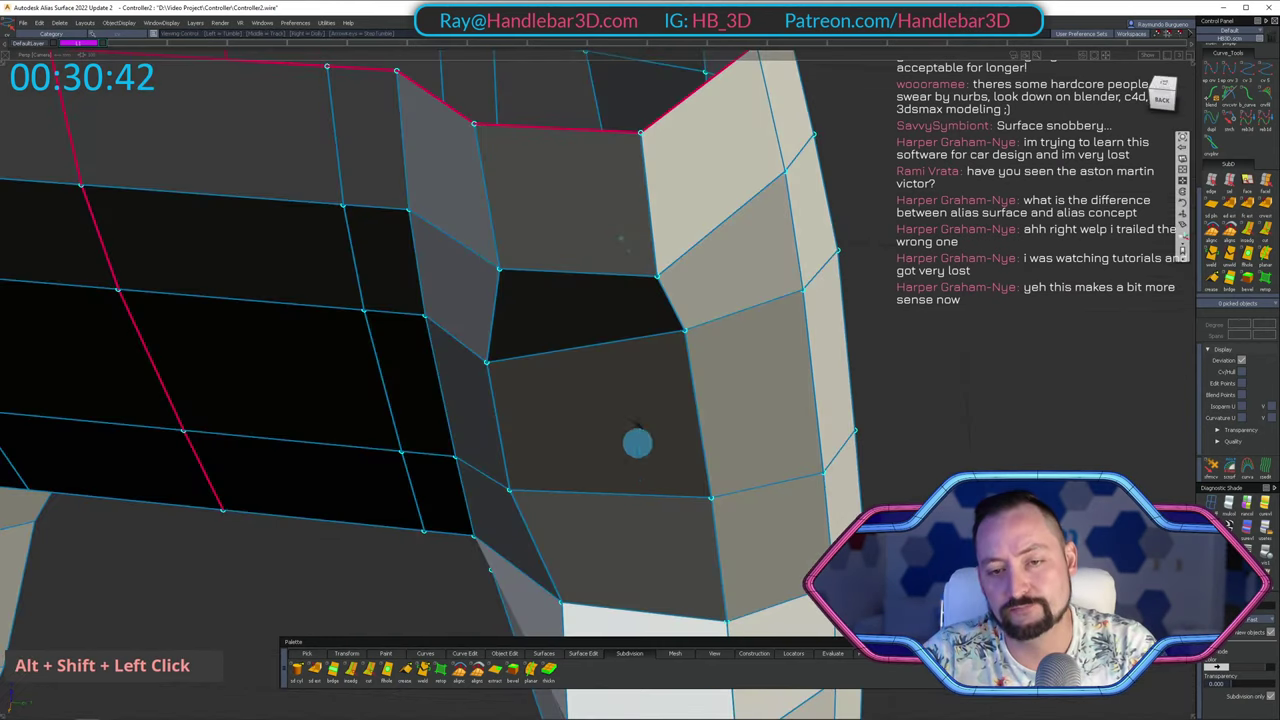
pyautogui.keyDown('ctrl'); pyautogui.keyDown('shift'); pyautogui.click(687, 338); pyautogui.keyUp('shift'); pyautogui.keyUp('ctrl')
pyautogui.keyDown('alt'); pyautogui.keyDown('shift'); pyautogui.moveTo(683, 331); pyautogui.dragTo(700, 220); pyautogui.keyUp('shift'); pyautogui.keyUp('alt')
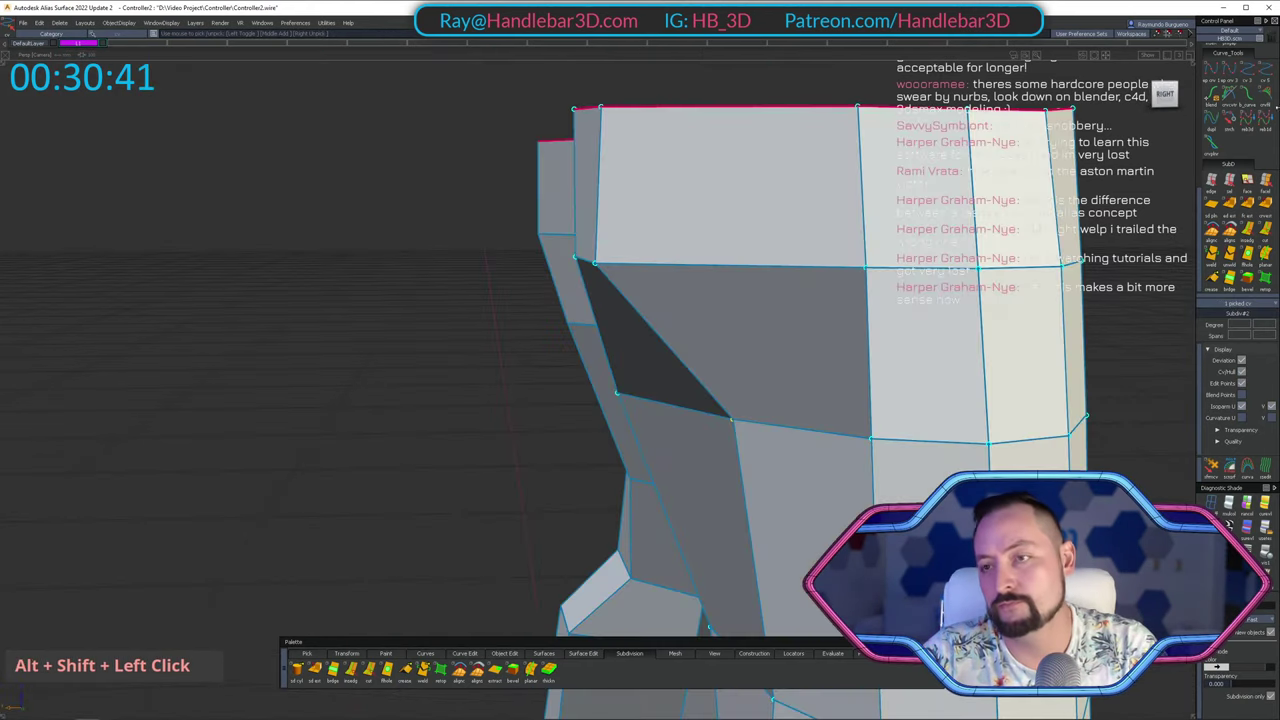
pyautogui.keyDown('alt'); pyautogui.keyDown('shift'); pyautogui.click(1166, 96); pyautogui.keyUp('shift'); pyautogui.keyUp('alt')
pyautogui.keyDown('ctrl'); pyautogui.middleClick(561, 444); pyautogui.keyUp('ctrl')
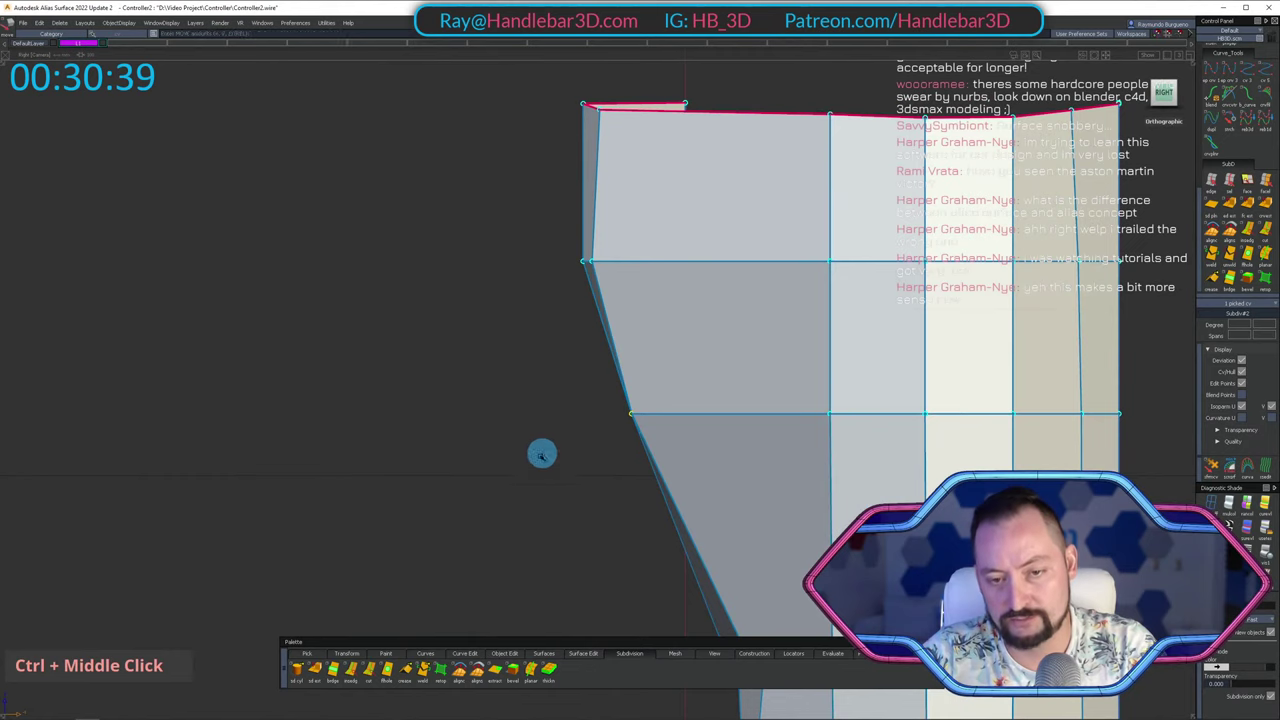
pyautogui.keyDown('alt'); pyautogui.keyDown('shift'); pyautogui.moveTo(541, 455); pyautogui.dragTo(526, 463, button='right'); pyautogui.keyUp('shift'); pyautogui.keyUp('alt')
pyautogui.middleClick(536, 391)
# Nudge the fourth-row vertex of the ridge's outer column slightly rearward, closer to its inner neighbour.
pyautogui.keyDown('alt'); pyautogui.keyDown('shift'); pyautogui.moveTo(536, 391); pyautogui.dragTo(702, 553, button='middle'); pyautogui.keyUp('shift'); pyautogui.keyUp('alt')
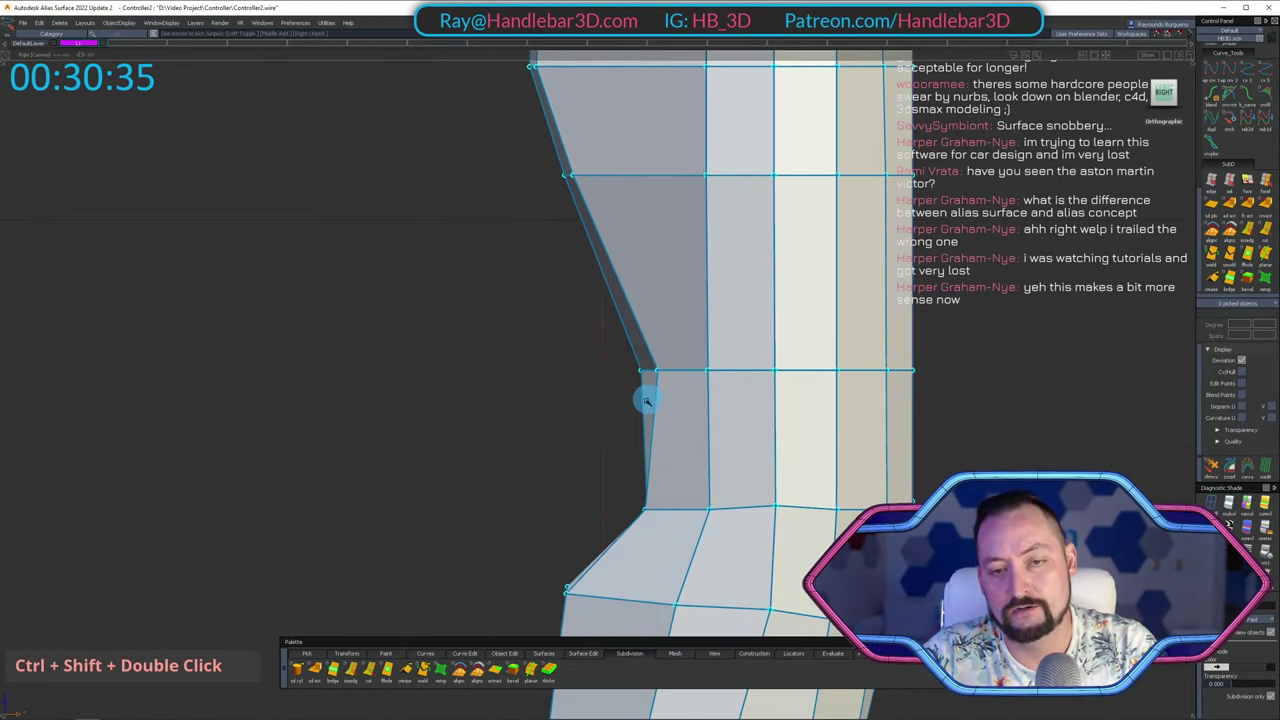
pyautogui.middleClick(586, 384)
pyautogui.keyDown('alt'); pyautogui.keyDown('shift'); pyautogui.moveTo(583, 386); pyautogui.dragTo(471, 426, button='right'); pyautogui.keyUp('shift'); pyautogui.keyUp('alt')
pyautogui.keyDown('alt'); pyautogui.keyDown('shift'); pyautogui.moveTo(471, 426); pyautogui.dragTo(456, 441, button='middle'); pyautogui.keyUp('shift'); pyautogui.keyUp('alt')
pyautogui.keyDown('alt'); pyautogui.keyDown('shift'); pyautogui.moveTo(456, 441); pyautogui.dragTo(560, 385, button='right'); pyautogui.keyUp('shift'); pyautogui.keyUp('alt')
pyautogui.keyDown('alt'); pyautogui.keyDown('shift'); pyautogui.moveTo(568, 381); pyautogui.dragTo(580, 480, button='middle'); pyautogui.keyUp('shift'); pyautogui.keyUp('alt')
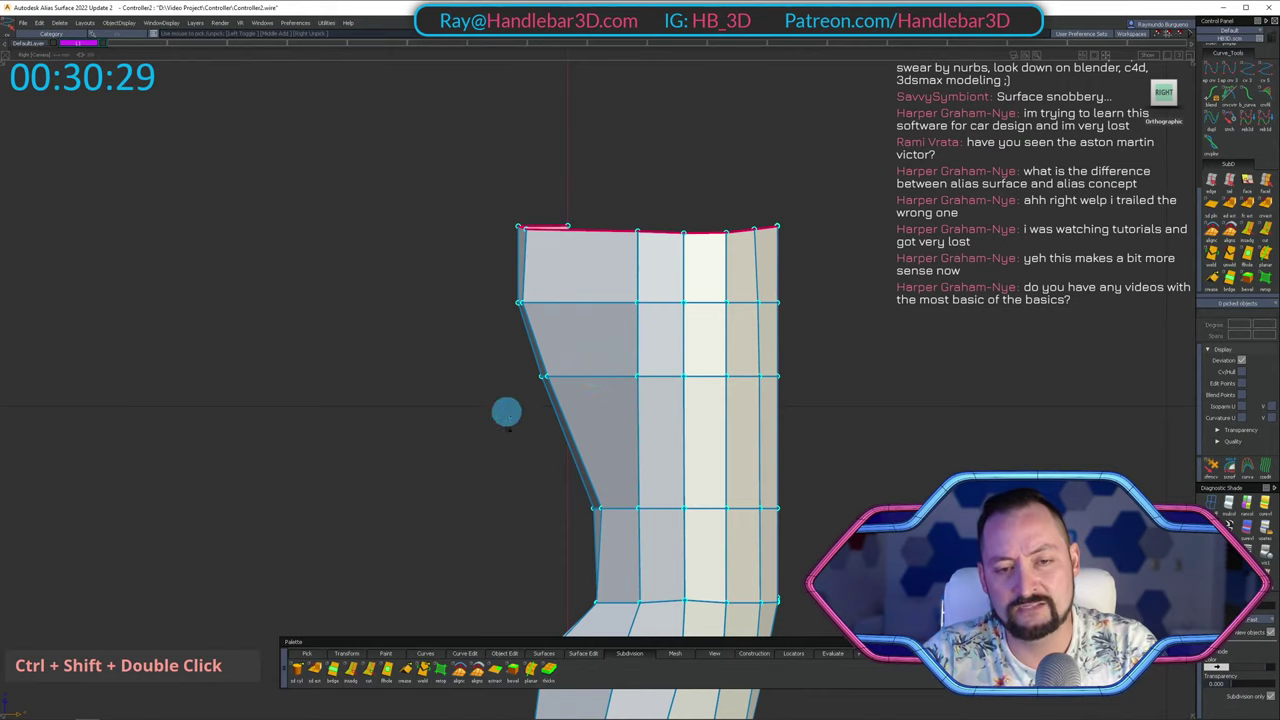
pyautogui.keyDown('alt'); pyautogui.keyDown('shift'); pyautogui.moveTo(659, 385); pyautogui.dragTo(571, 371, button='middle'); pyautogui.keyUp('shift'); pyautogui.keyUp('alt')
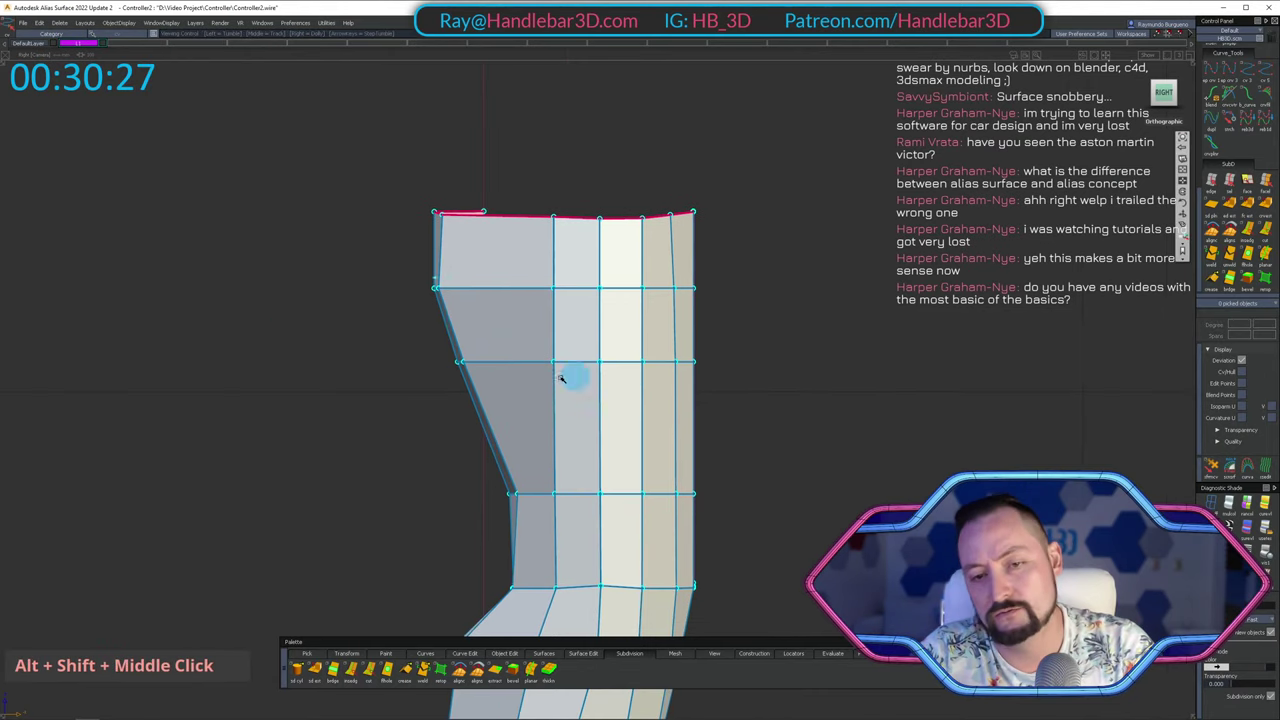
# Pick the six vertices of the front column between the centre panel and the grip and scale them along Y to straighten the column.
pyautogui.keyDown('alt'); pyautogui.keyDown('shift'); pyautogui.moveTo(571, 371); pyautogui.dragTo(537, 312); pyautogui.keyUp('shift'); pyautogui.keyUp('alt')
pyautogui.keyDown('alt'); pyautogui.keyDown('shift'); pyautogui.moveTo(670, 314); pyautogui.dragTo(609, 317, button='right'); pyautogui.keyUp('shift'); pyautogui.keyUp('alt')
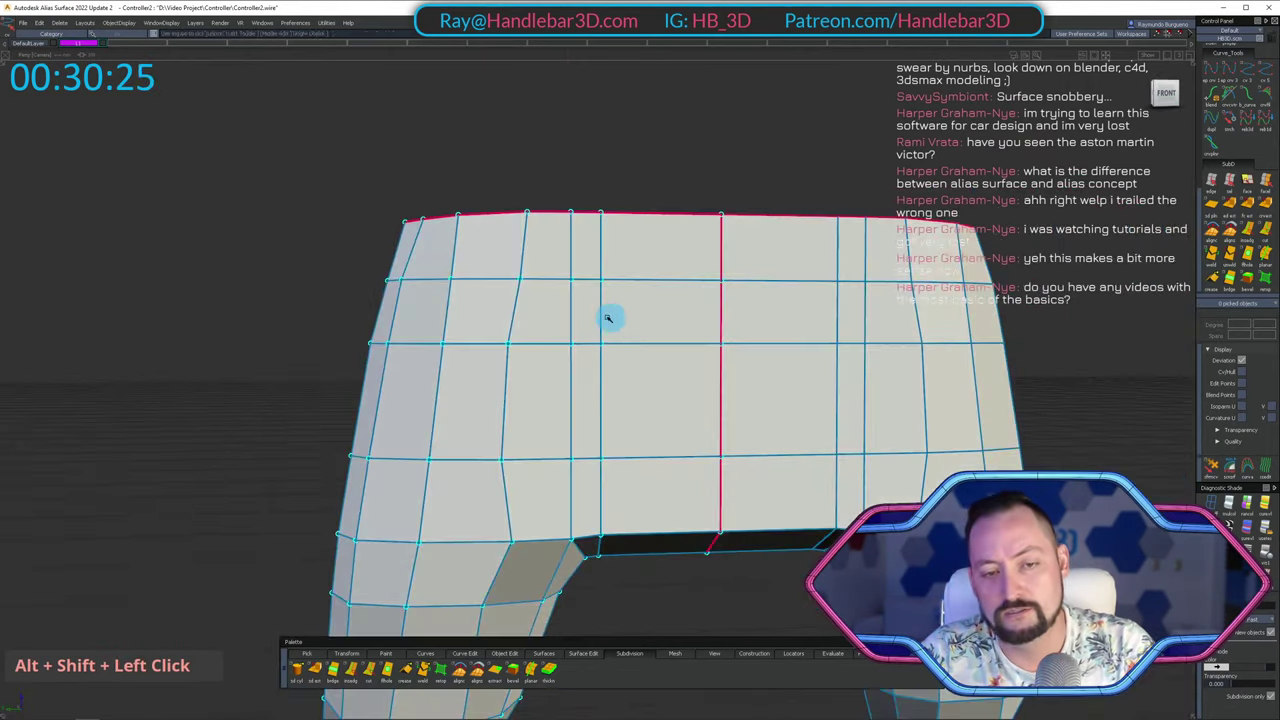
pyautogui.moveTo(609, 317)
pyautogui.keyDown('alt'); pyautogui.keyDown('shift'); pyautogui.mouseDown()
pyautogui.moveTo(580, 411)
pyautogui.moveTo(497, 515)
pyautogui.mouseUp(); pyautogui.keyUp('shift'); pyautogui.keyUp('alt')
pyautogui.keyDown('ctrl'); pyautogui.keyDown('shift'); pyautogui.click(545, 415); pyautogui.keyUp('shift'); pyautogui.keyUp('ctrl')
pyautogui.keyDown('ctrl'); pyautogui.keyDown('shift'); pyautogui.moveTo(495, 519); pyautogui.dragTo(508, 457); pyautogui.keyUp('shift'); pyautogui.keyUp('ctrl')
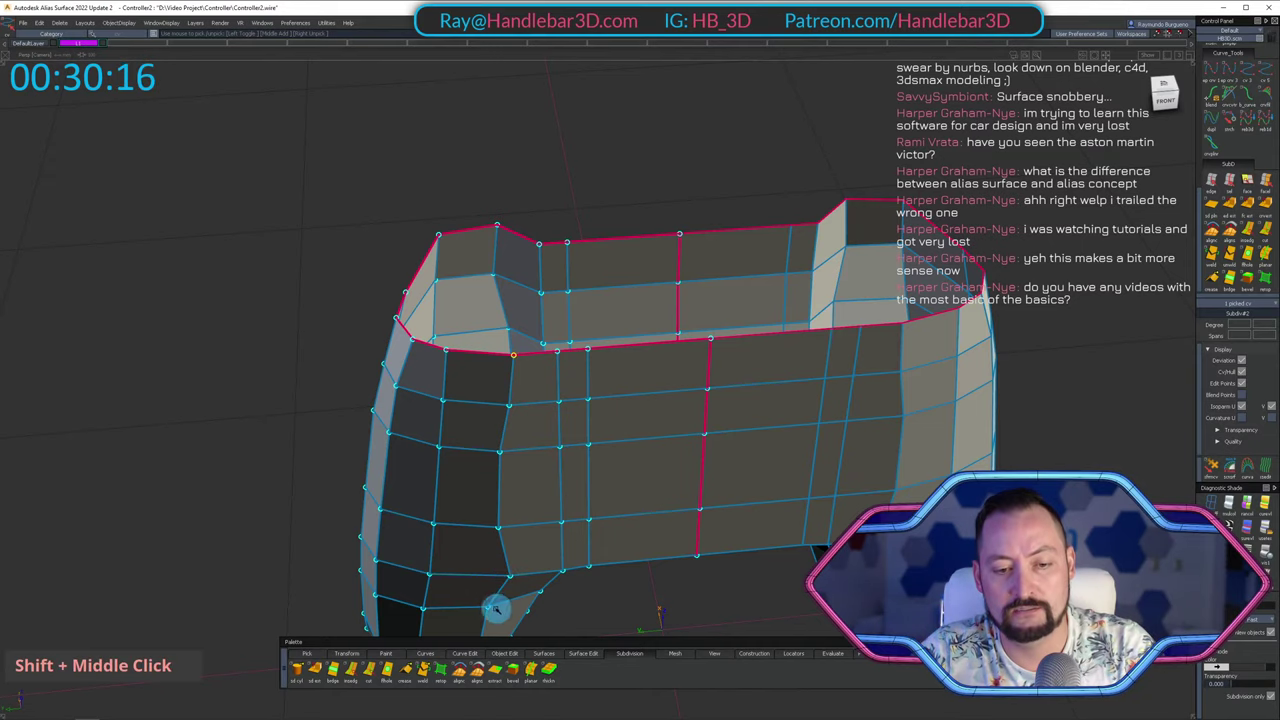
pyautogui.keyDown('alt'); pyautogui.keyDown('shift'); pyautogui.moveTo(665, 605); pyautogui.dragTo(655, 549); pyautogui.keyUp('shift'); pyautogui.keyUp('alt')
pyautogui.keyDown('alt'); pyautogui.keyDown('shift'); pyautogui.click(1163, 96); pyautogui.keyUp('shift'); pyautogui.keyUp('alt')
pyautogui.keyDown('ctrl'); pyautogui.keyDown('shift'); pyautogui.moveTo(577, 234); pyautogui.dragTo(608, 252, button='middle'); pyautogui.keyUp('shift'); pyautogui.keyUp('ctrl')
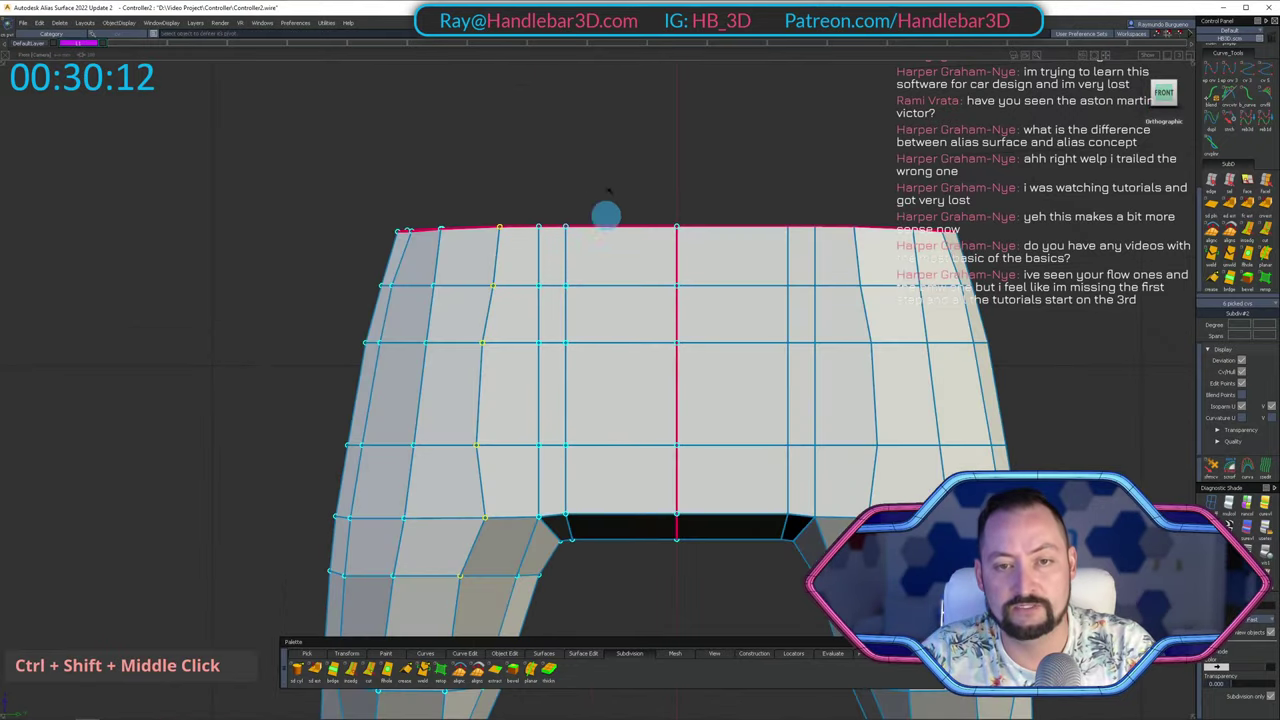
pyautogui.keyDown('ctrl'); pyautogui.keyDown('shift'); pyautogui.moveTo(647, 170); pyautogui.dragTo(647, 168, button='middle'); pyautogui.keyUp('shift'); pyautogui.keyUp('ctrl')
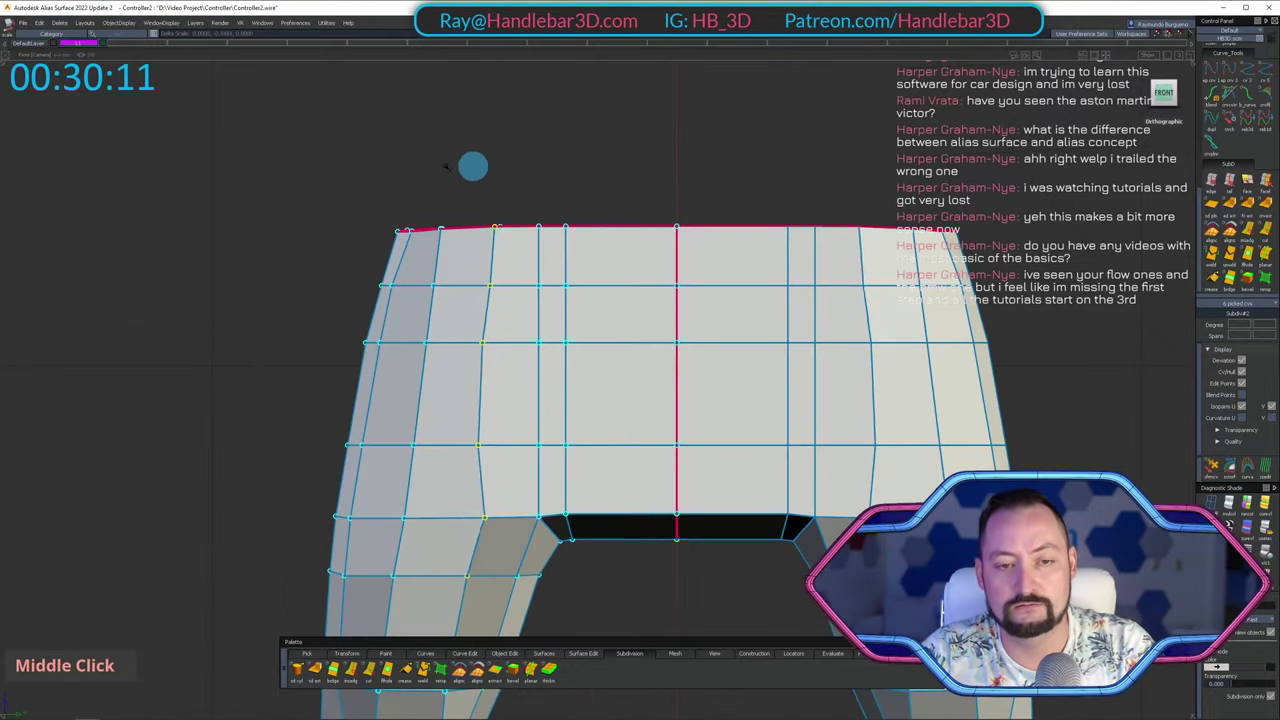
pyautogui.moveTo(223, 159); pyautogui.dragTo(706, 156, button='middle')
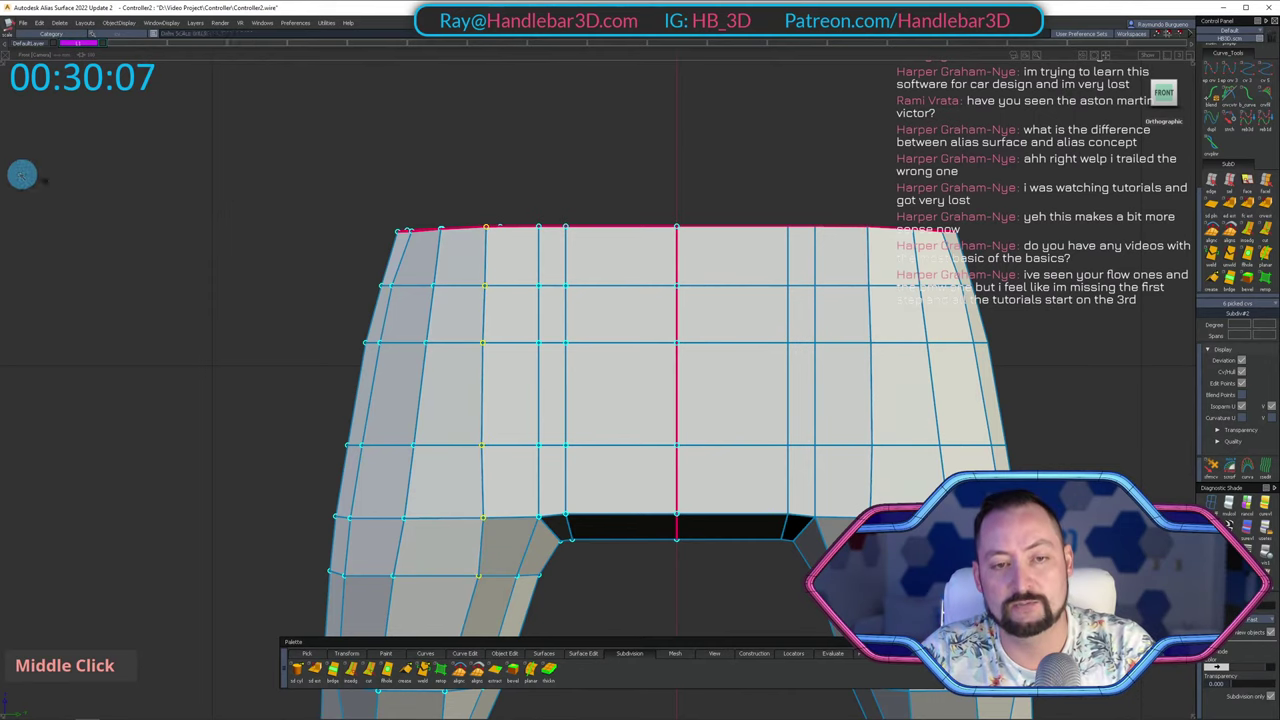
# Pick the two lowest vertices of that front column, where the grip begins, and move them outward along Y.
pyautogui.moveTo(471, 320)
pyautogui.keyDown('alt'); pyautogui.keyDown('shift'); pyautogui.mouseDown(button='middle')
pyautogui.moveTo(543, 274)
pyautogui.moveTo(550, 251)
pyautogui.mouseUp(button='middle'); pyautogui.keyUp('shift'); pyautogui.keyUp('alt')
pyautogui.keyDown('ctrl'); pyautogui.keyDown('shift'); pyautogui.moveTo(575, 576); pyautogui.dragTo(573, 561); pyautogui.keyUp('shift'); pyautogui.keyUp('ctrl')
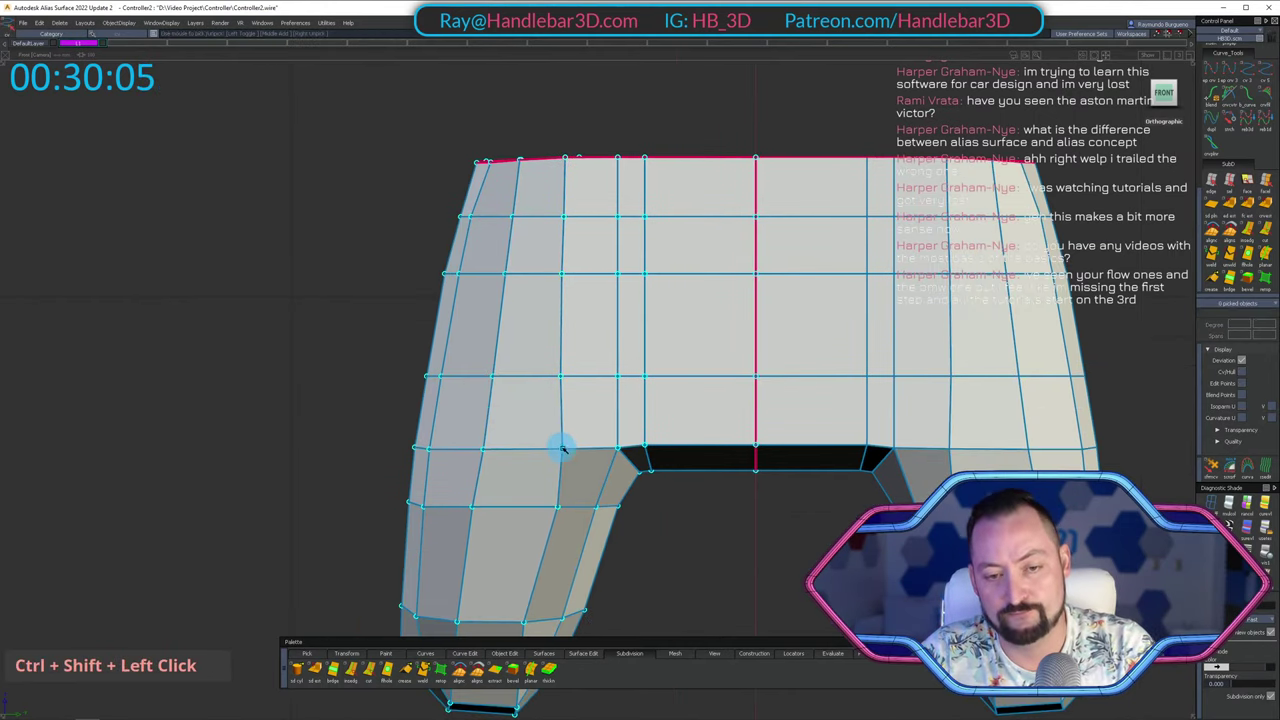
pyautogui.keyDown('alt'); pyautogui.keyDown('shift'); pyautogui.moveTo(593, 478); pyautogui.dragTo(551, 509); pyautogui.keyUp('shift'); pyautogui.keyUp('alt')
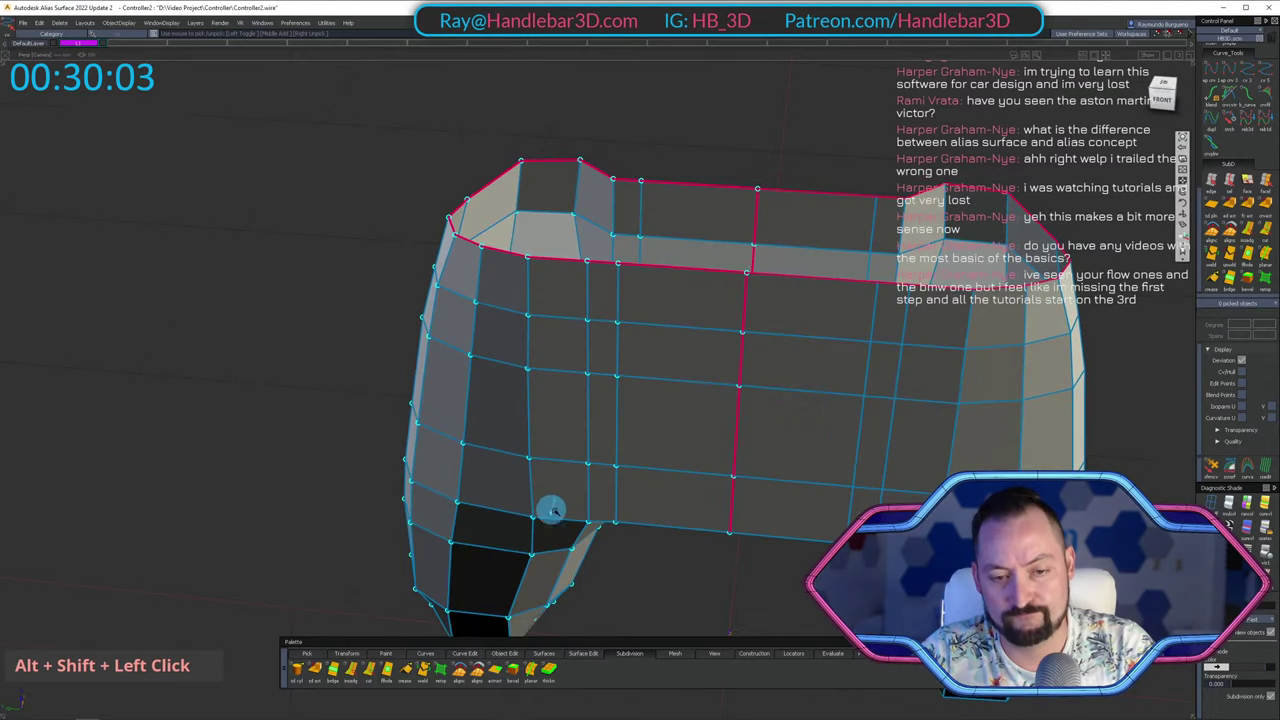
pyautogui.keyDown('ctrl'); pyautogui.keyDown('shift'); pyautogui.click(538, 504); pyautogui.keyUp('shift'); pyautogui.keyUp('ctrl')
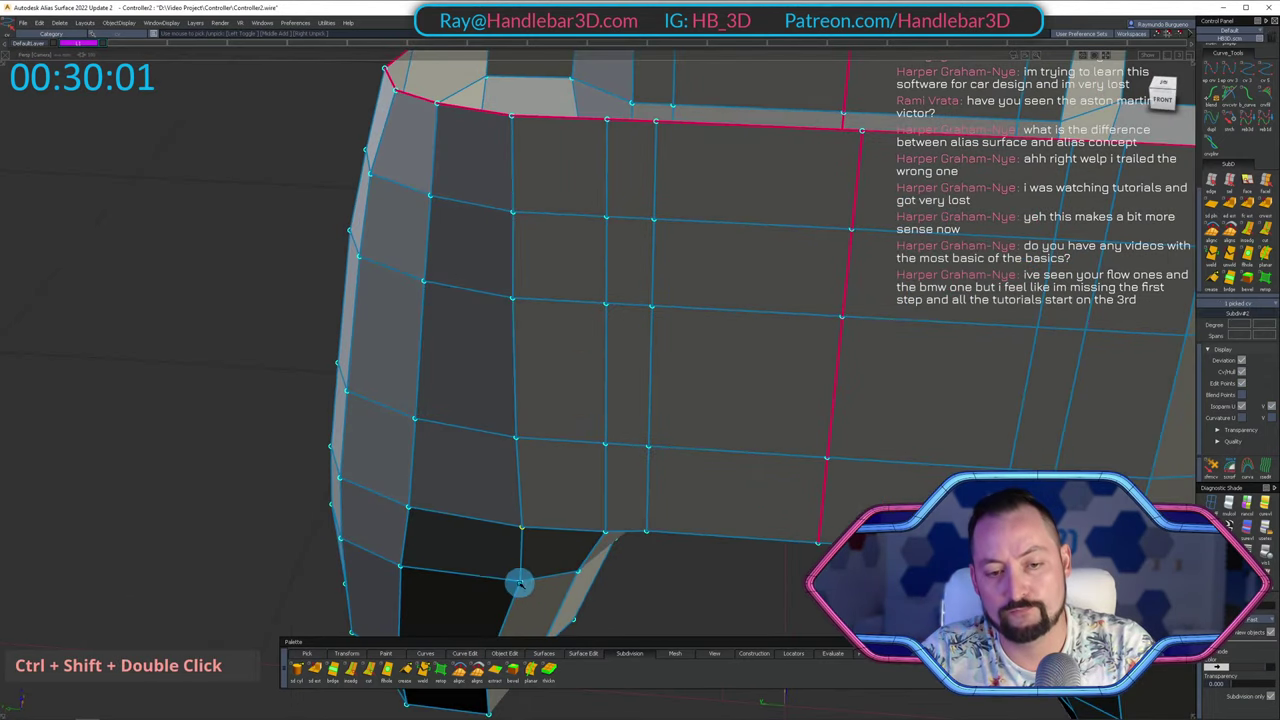
pyautogui.moveTo(732, 613); pyautogui.dragTo(721, 576, button='middle')
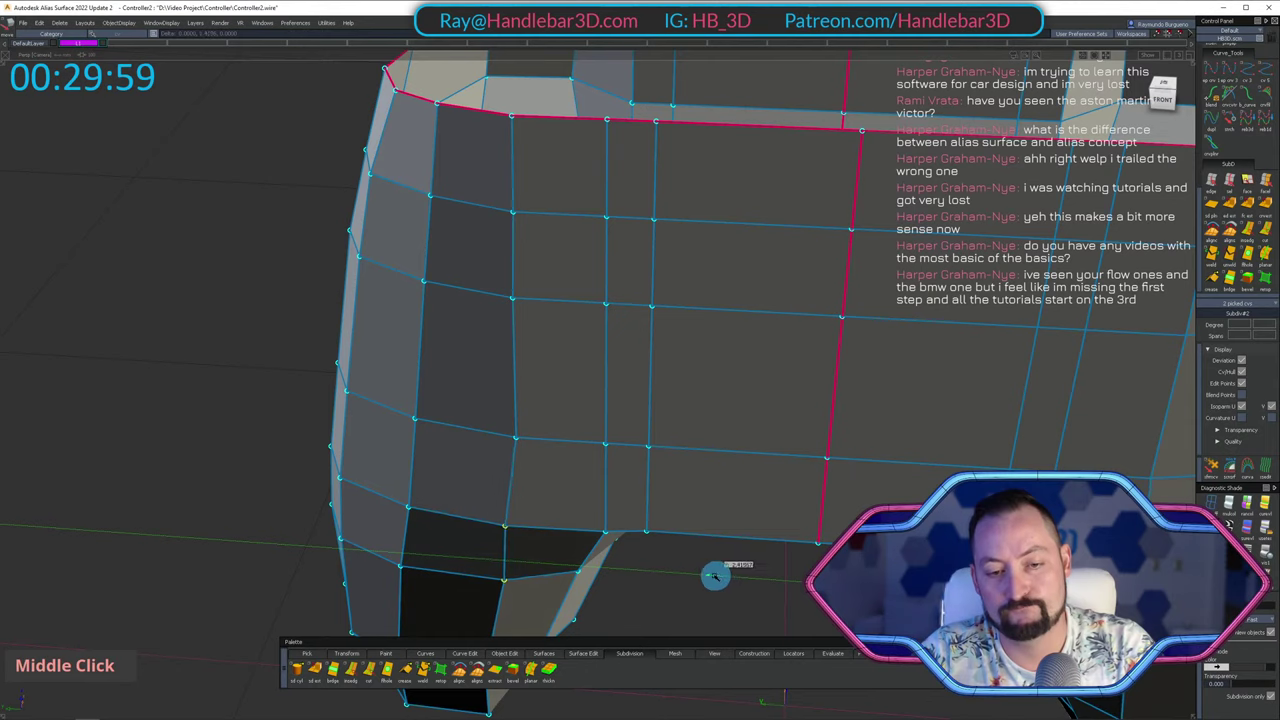
# Nudge the fourth-row vertex of the same front column outward so the column curves gradually into the grip.
pyautogui.keyDown('alt'); pyautogui.keyDown('shift'); pyautogui.moveTo(760, 576); pyautogui.dragTo(711, 574, button='right'); pyautogui.keyUp('shift'); pyautogui.keyUp('alt')
pyautogui.keyDown('alt'); pyautogui.keyDown('shift'); pyautogui.moveTo(711, 574); pyautogui.dragTo(746, 498); pyautogui.keyUp('shift'); pyautogui.keyUp('alt')
pyautogui.keyDown('ctrl'); pyautogui.keyDown('shift'); pyautogui.moveTo(746, 498); pyautogui.dragTo(757, 432); pyautogui.keyUp('shift'); pyautogui.keyUp('ctrl')
pyautogui.keyDown('alt'); pyautogui.keyDown('shift'); pyautogui.moveTo(757, 432); pyautogui.dragTo(655, 442, button='right'); pyautogui.keyUp('shift'); pyautogui.keyUp('alt')
pyautogui.keyDown('alt'); pyautogui.keyDown('shift'); pyautogui.moveTo(710, 445); pyautogui.dragTo(763, 383); pyautogui.keyUp('shift'); pyautogui.keyUp('alt')
pyautogui.keyDown('alt'); pyautogui.keyDown('shift'); pyautogui.moveTo(763, 383); pyautogui.dragTo(600, 380, button='middle'); pyautogui.keyUp('shift'); pyautogui.keyUp('alt')
pyautogui.keyDown('alt'); pyautogui.keyDown('shift'); pyautogui.moveTo(600, 380); pyautogui.dragTo(680, 360); pyautogui.keyUp('shift'); pyautogui.keyUp('alt')
pyautogui.click(1158, 98)
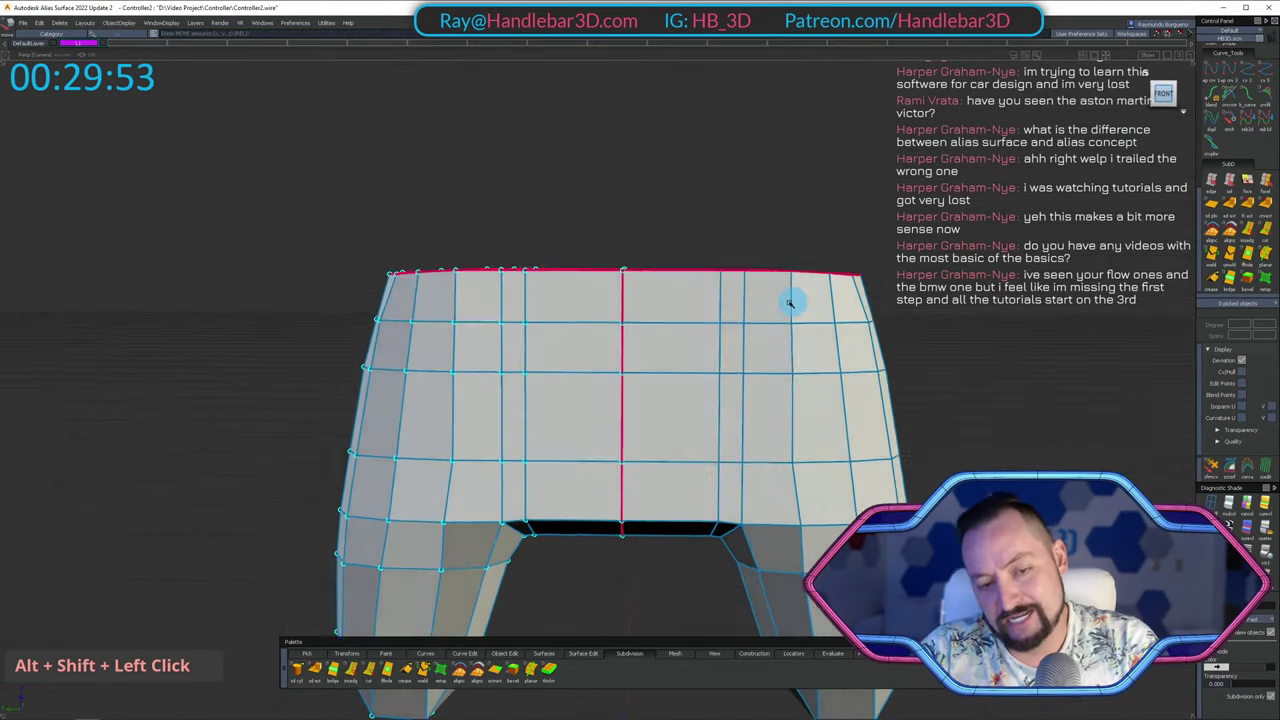
pyautogui.keyDown('alt'); pyautogui.keyDown('shift'); pyautogui.moveTo(512, 419); pyautogui.dragTo(629, 294, button='middle'); pyautogui.keyUp('shift'); pyautogui.keyUp('alt')
pyautogui.keyDown('alt'); pyautogui.keyDown('shift'); pyautogui.moveTo(629, 294); pyautogui.dragTo(654, 303, button='right'); pyautogui.keyUp('shift'); pyautogui.keyUp('alt')
pyautogui.keyDown('alt'); pyautogui.keyDown('shift'); pyautogui.moveTo(593, 313); pyautogui.dragTo(594, 343, button='middle'); pyautogui.keyUp('shift'); pyautogui.keyUp('alt')
pyautogui.keyDown('ctrl'); pyautogui.keyDown('shift'); pyautogui.doubleClick(590, 362); pyautogui.keyUp('shift'); pyautogui.keyUp('ctrl')
pyautogui.moveTo(594, 343); pyautogui.dragTo(580, 354, button='middle')
# Examine the column flow of the controller's control mesh from the front, rear and side.
pyautogui.keyDown('alt'); pyautogui.keyDown('shift'); pyautogui.moveTo(580, 354); pyautogui.dragTo(581, 400, button='middle'); pyautogui.keyUp('shift'); pyautogui.keyUp('alt')
pyautogui.keyDown('alt'); pyautogui.keyDown('shift'); pyautogui.moveTo(581, 400); pyautogui.dragTo(603, 208, button='right'); pyautogui.keyUp('shift'); pyautogui.keyUp('alt')
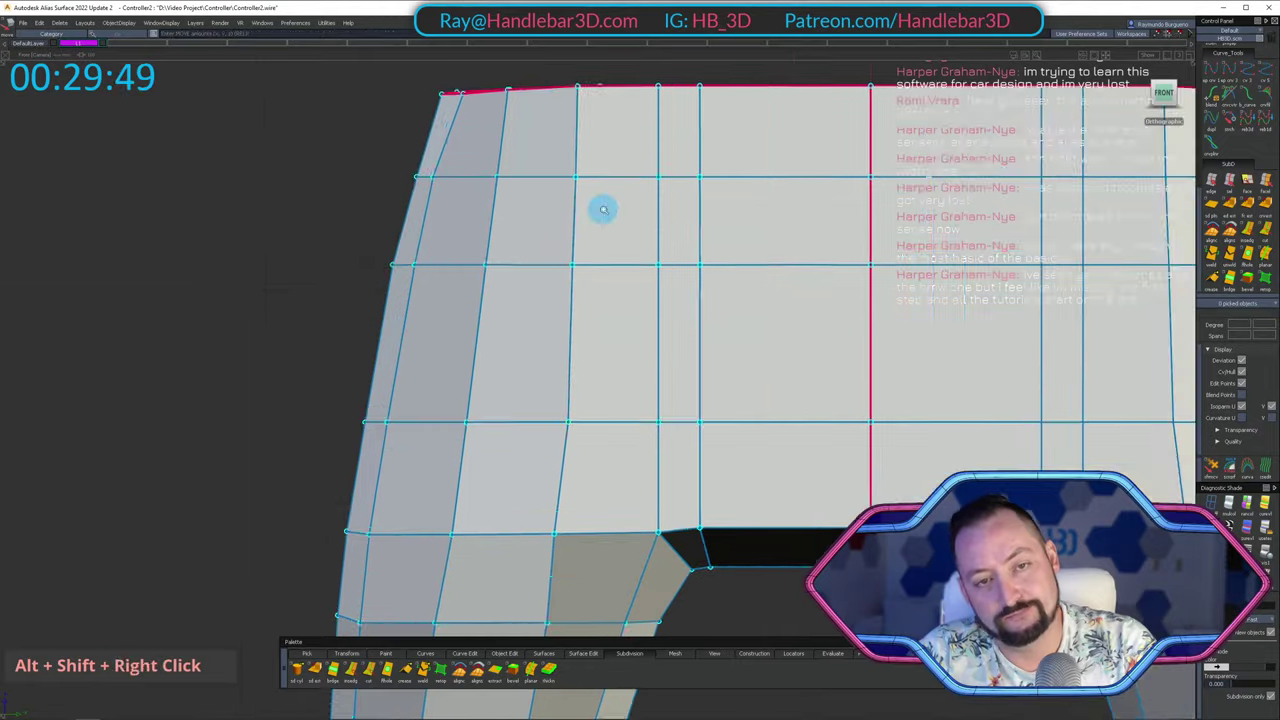
pyautogui.keyDown('alt'); pyautogui.keyDown('shift'); pyautogui.moveTo(603, 208); pyautogui.dragTo(612, 360); pyautogui.keyUp('shift'); pyautogui.keyUp('alt')
pyautogui.keyDown('alt'); pyautogui.keyDown('shift'); pyautogui.moveTo(612, 360); pyautogui.dragTo(617, 401, button='middle'); pyautogui.keyUp('shift'); pyautogui.keyUp('alt')
pyautogui.keyDown('alt'); pyautogui.keyDown('shift'); pyautogui.moveTo(616, 401); pyautogui.dragTo(837, 309); pyautogui.keyUp('shift'); pyautogui.keyUp('alt')
pyautogui.keyDown('alt'); pyautogui.keyDown('shift'); pyautogui.moveTo(837, 309); pyautogui.dragTo(560, 354, button='middle'); pyautogui.keyUp('shift'); pyautogui.keyUp('alt')
pyautogui.keyDown('alt'); pyautogui.keyDown('shift'); pyautogui.moveTo(560, 354); pyautogui.dragTo(663, 197); pyautogui.keyUp('shift'); pyautogui.keyUp('alt')
pyautogui.keyDown('alt'); pyautogui.keyDown('shift'); pyautogui.moveTo(663, 197); pyautogui.dragTo(763, 237, button='right'); pyautogui.keyUp('shift'); pyautogui.keyUp('alt')
pyautogui.keyDown('alt'); pyautogui.keyDown('shift'); pyautogui.moveTo(763, 237); pyautogui.dragTo(738, 262); pyautogui.keyUp('shift'); pyautogui.keyUp('alt')
pyautogui.keyDown('alt'); pyautogui.keyDown('shift'); pyautogui.moveTo(738, 262); pyautogui.dragTo(600, 351, button='middle'); pyautogui.keyUp('shift'); pyautogui.keyUp('alt')
pyautogui.keyDown('alt'); pyautogui.keyDown('shift'); pyautogui.moveTo(600, 351); pyautogui.dragTo(428, 469); pyautogui.keyUp('shift'); pyautogui.keyUp('alt')
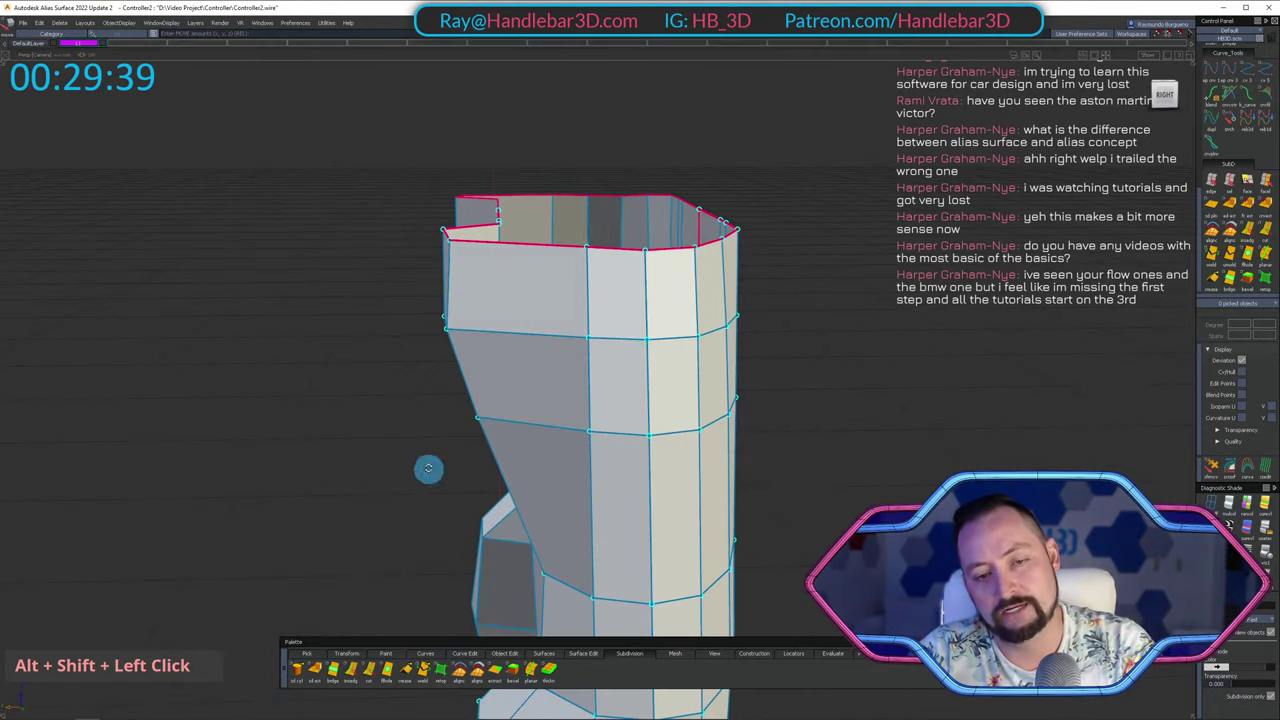
# Move the rear ridge's third-row vertices forward toward the body in the side view, and display the smooth subdivision surface.
pyautogui.keyDown('alt'); pyautogui.keyDown('shift'); pyautogui.click(1161, 98); pyautogui.keyUp('shift'); pyautogui.keyUp('alt')
pyautogui.keyDown('alt'); pyautogui.keyDown('shift'); pyautogui.moveTo(489, 397); pyautogui.dragTo(517, 225, button='middle'); pyautogui.keyUp('shift'); pyautogui.keyUp('alt')
pyautogui.keyDown('ctrl'); pyautogui.keyDown('shift'); pyautogui.moveTo(440, 258); pyautogui.dragTo(511, 283); pyautogui.keyUp('shift'); pyautogui.keyUp('ctrl')
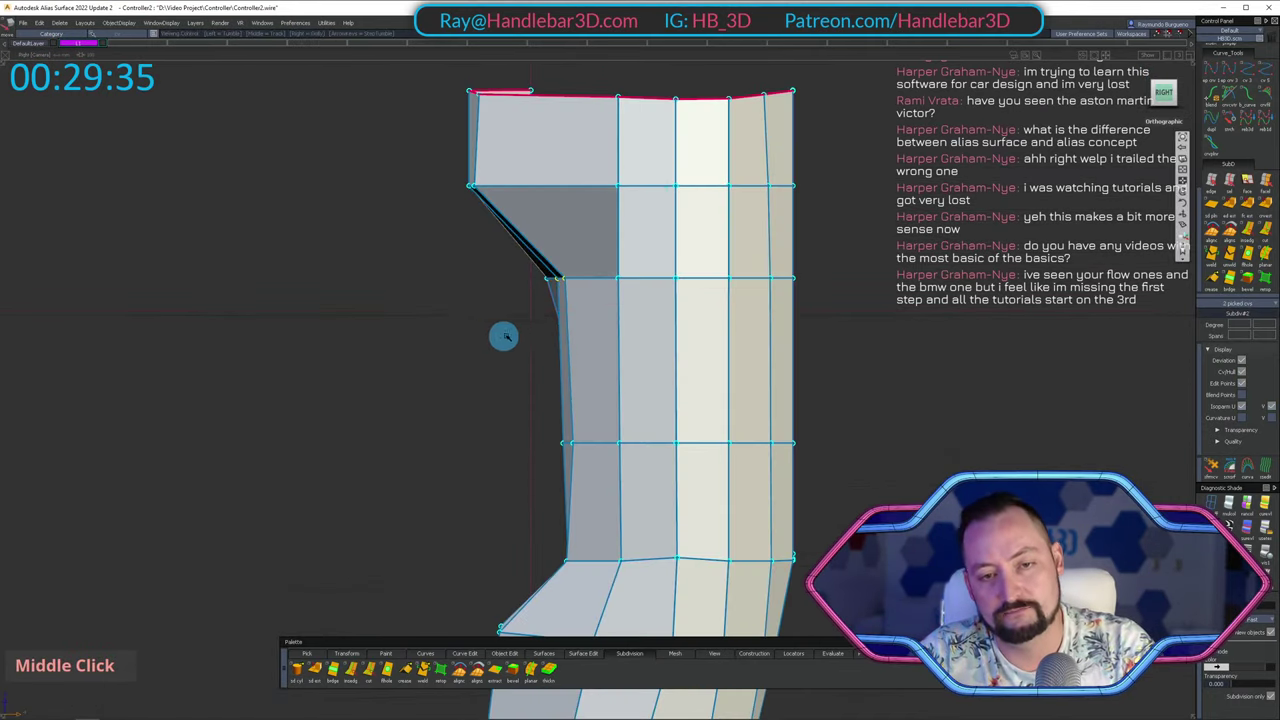
pyautogui.moveTo(504, 336)
pyautogui.keyDown('alt'); pyautogui.keyDown('shift'); pyautogui.mouseDown()
pyautogui.moveTo(829, 314)
pyautogui.moveTo(729, 214)
pyautogui.moveTo(686, 300)
pyautogui.moveTo(487, 320)
pyautogui.moveTo(734, 351)
pyautogui.moveTo(714, 366)
pyautogui.moveTo(744, 396)
pyautogui.moveTo(522, 306)
pyautogui.moveTo(496, 332)
pyautogui.moveTo(627, 362)
pyautogui.moveTo(604, 271)
pyautogui.moveTo(520, 378)
pyautogui.mouseUp(); pyautogui.keyUp('shift'); pyautogui.keyUp('alt')
pyautogui.hotkey('ctrl', 'z')
pyautogui.press('h')
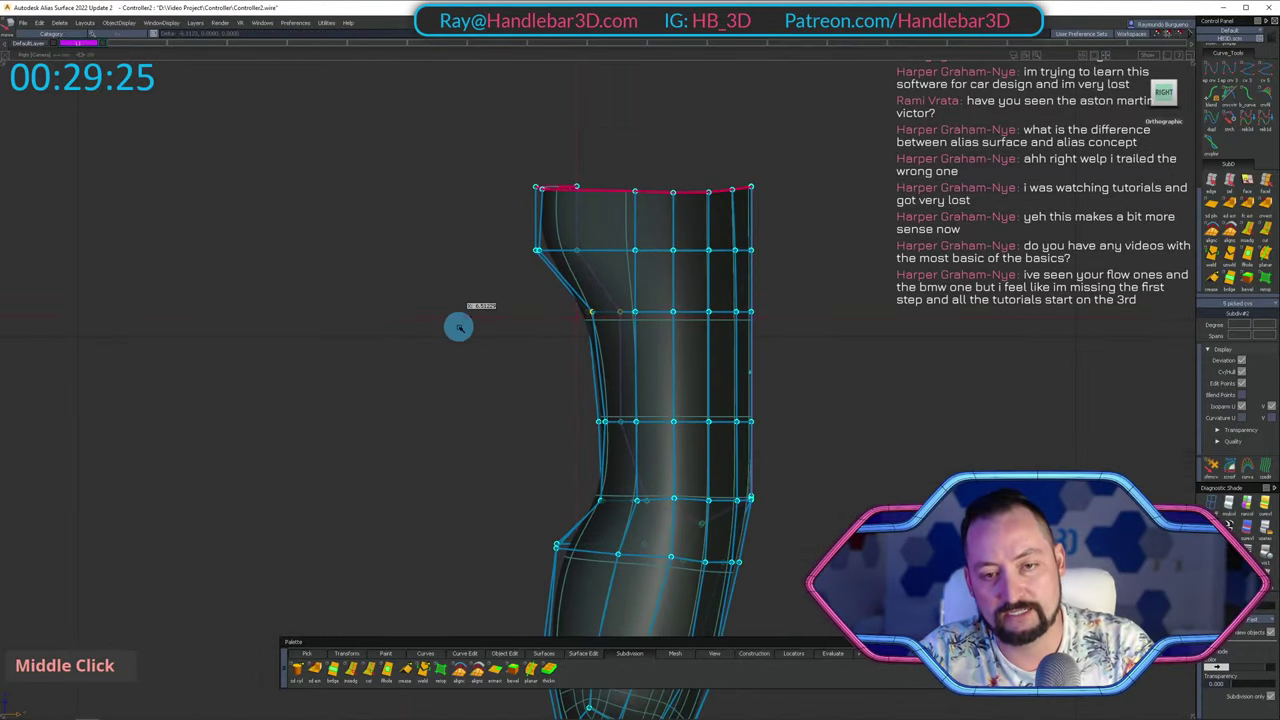
# Pick the second-row vertices of the rear centre panel and adjust their depth.
pyautogui.keyDown('alt'); pyautogui.keyDown('shift'); pyautogui.moveTo(471, 269); pyautogui.dragTo(420, 340, button='right'); pyautogui.keyUp('shift'); pyautogui.keyUp('alt')
pyautogui.moveTo(420, 340)
pyautogui.keyDown('alt'); pyautogui.keyDown('shift'); pyautogui.mouseDown()
pyautogui.moveTo(829, 343)
pyautogui.moveTo(591, 257)
pyautogui.moveTo(562, 374)
pyautogui.moveTo(531, 386)
pyautogui.moveTo(623, 380)
pyautogui.moveTo(483, 274)
pyautogui.moveTo(507, 349)
pyautogui.moveTo(454, 297)
pyautogui.mouseUp(); pyautogui.keyUp('shift'); pyautogui.keyUp('alt')
pyautogui.keyDown('ctrl'); pyautogui.keyDown('shift'); pyautogui.moveTo(452, 295); pyautogui.dragTo(528, 318); pyautogui.keyUp('shift'); pyautogui.keyUp('ctrl')
pyautogui.keyDown('alt'); pyautogui.keyDown('shift'); pyautogui.moveTo(437, 263); pyautogui.dragTo(509, 182); pyautogui.keyUp('shift'); pyautogui.keyUp('alt')
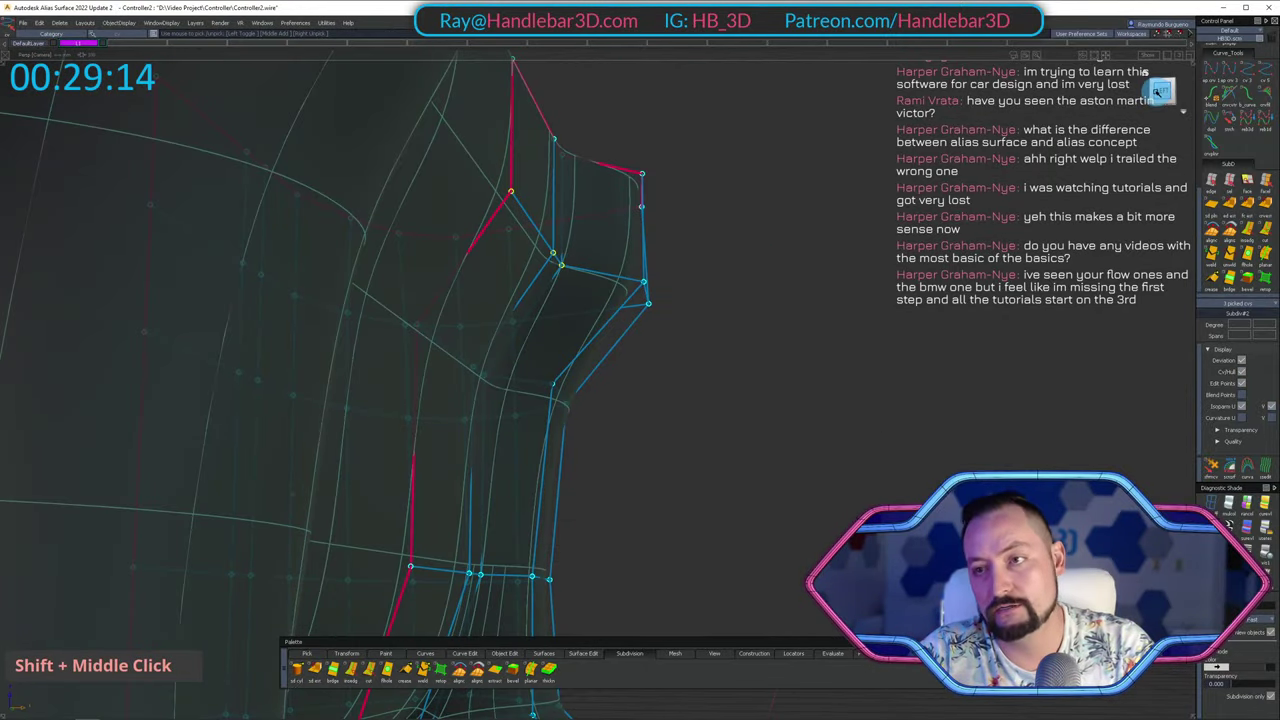
pyautogui.middleClick(965, 296)
# Hide the control mesh and inspect the shaded rear surface around the ridge and centre panel up close.
pyautogui.keyDown('alt'); pyautogui.keyDown('shift'); pyautogui.moveTo(720, 284); pyautogui.dragTo(454, 291); pyautogui.keyUp('shift'); pyautogui.keyUp('alt')
pyautogui.keyDown('ctrl'); pyautogui.keyDown('shift'); pyautogui.moveTo(454, 291); pyautogui.dragTo(444, 208, button='right'); pyautogui.keyUp('shift'); pyautogui.keyUp('ctrl')
pyautogui.keyDown('alt'); pyautogui.keyDown('shift'); pyautogui.moveTo(560, 280); pyautogui.dragTo(648, 314, button='right'); pyautogui.keyUp('shift'); pyautogui.keyUp('alt')
pyautogui.keyDown('alt'); pyautogui.keyDown('shift'); pyautogui.moveTo(648, 314); pyautogui.dragTo(560, 226, button='middle'); pyautogui.keyUp('shift'); pyautogui.keyUp('alt')
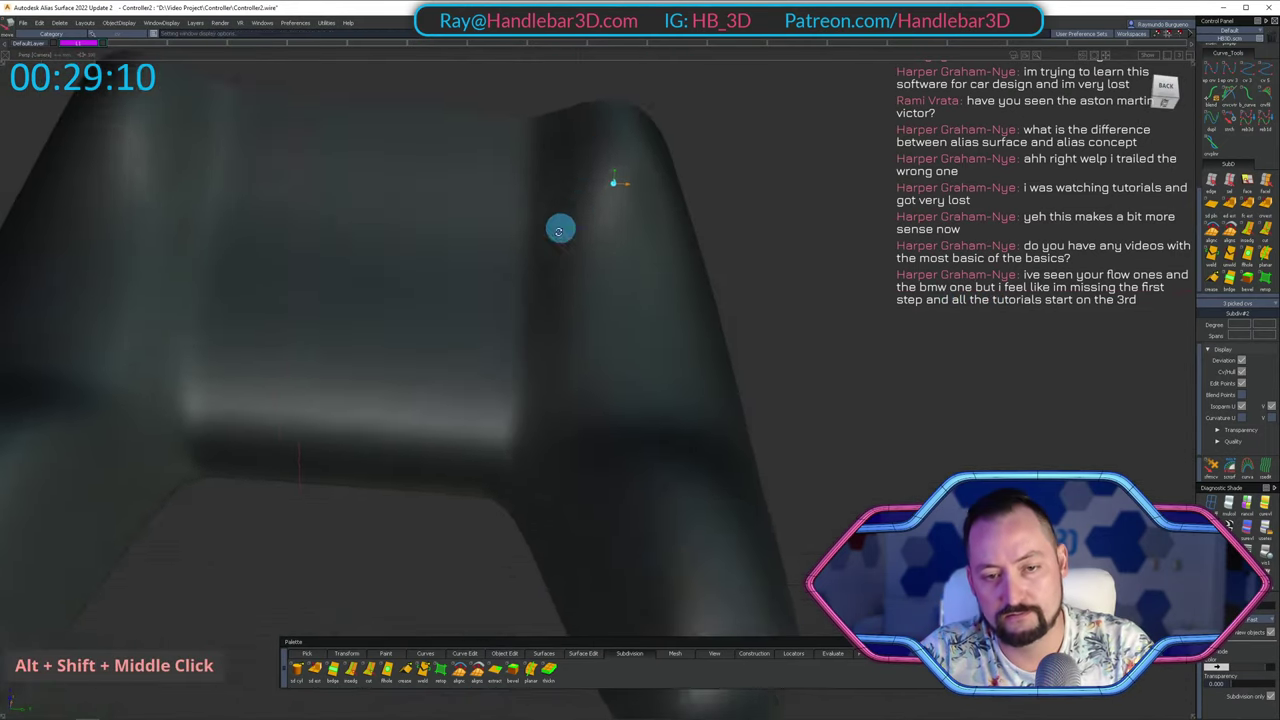
pyautogui.keyDown('alt'); pyautogui.keyDown('shift'); pyautogui.moveTo(560, 226); pyautogui.dragTo(820, 377); pyautogui.keyUp('shift'); pyautogui.keyUp('alt')
pyautogui.keyDown('alt'); pyautogui.keyDown('shift'); pyautogui.moveTo(820, 377); pyautogui.dragTo(836, 376, button='middle'); pyautogui.keyUp('shift'); pyautogui.keyUp('alt')
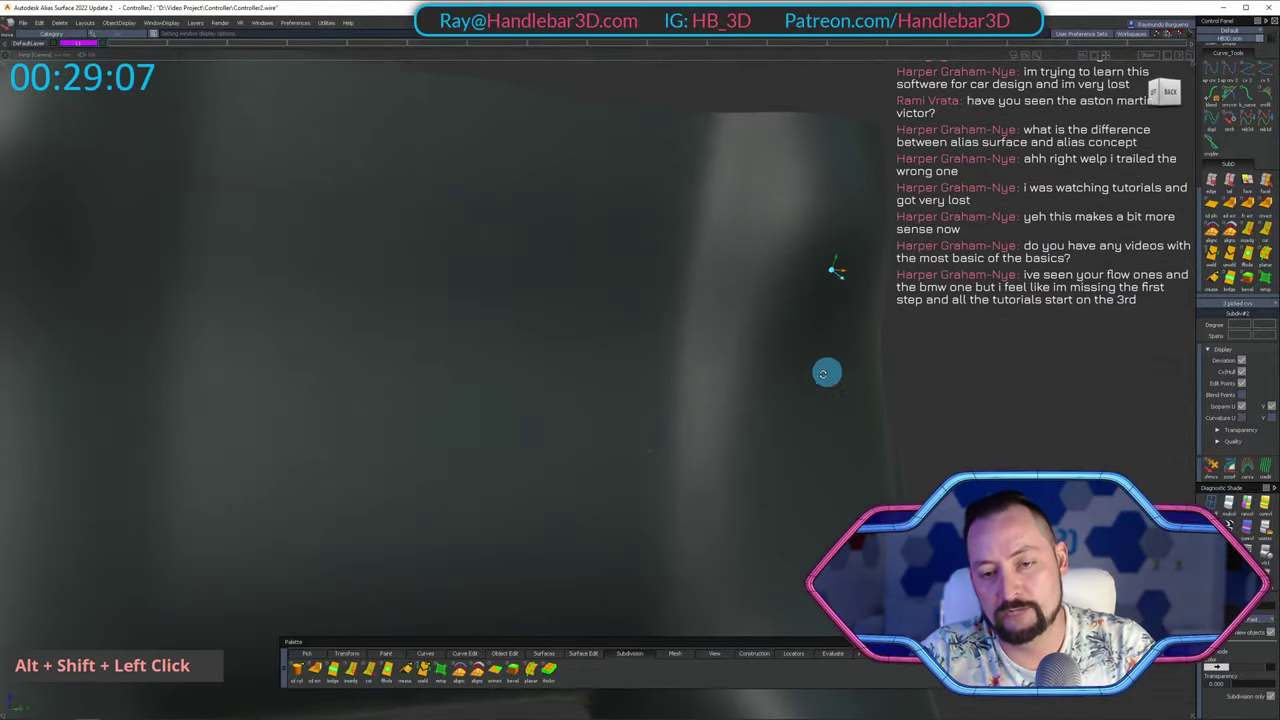
pyautogui.keyDown('alt'); pyautogui.keyDown('shift'); pyautogui.moveTo(824, 374); pyautogui.dragTo(810, 319); pyautogui.keyUp('shift'); pyautogui.keyUp('alt')
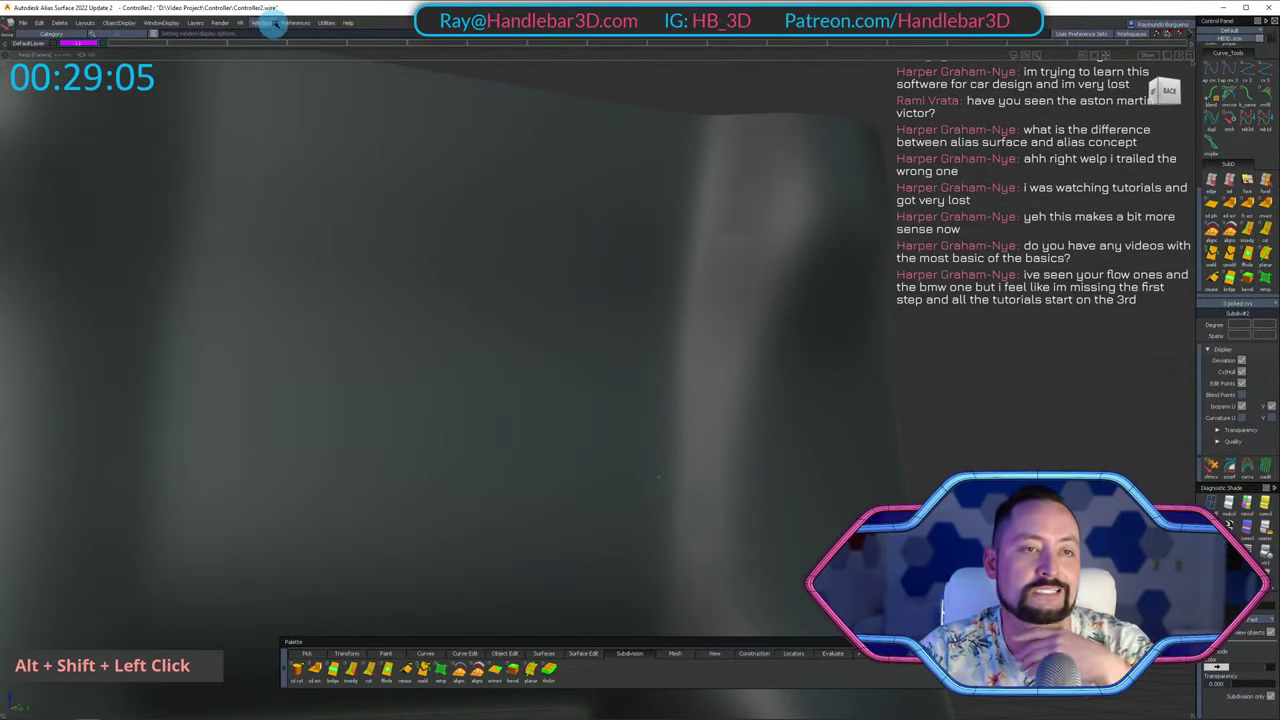
# Set the hardware shading quality to user defined with a tolerance of 0.0010, and close the settings window.
pyautogui.rightClick(268, 22)
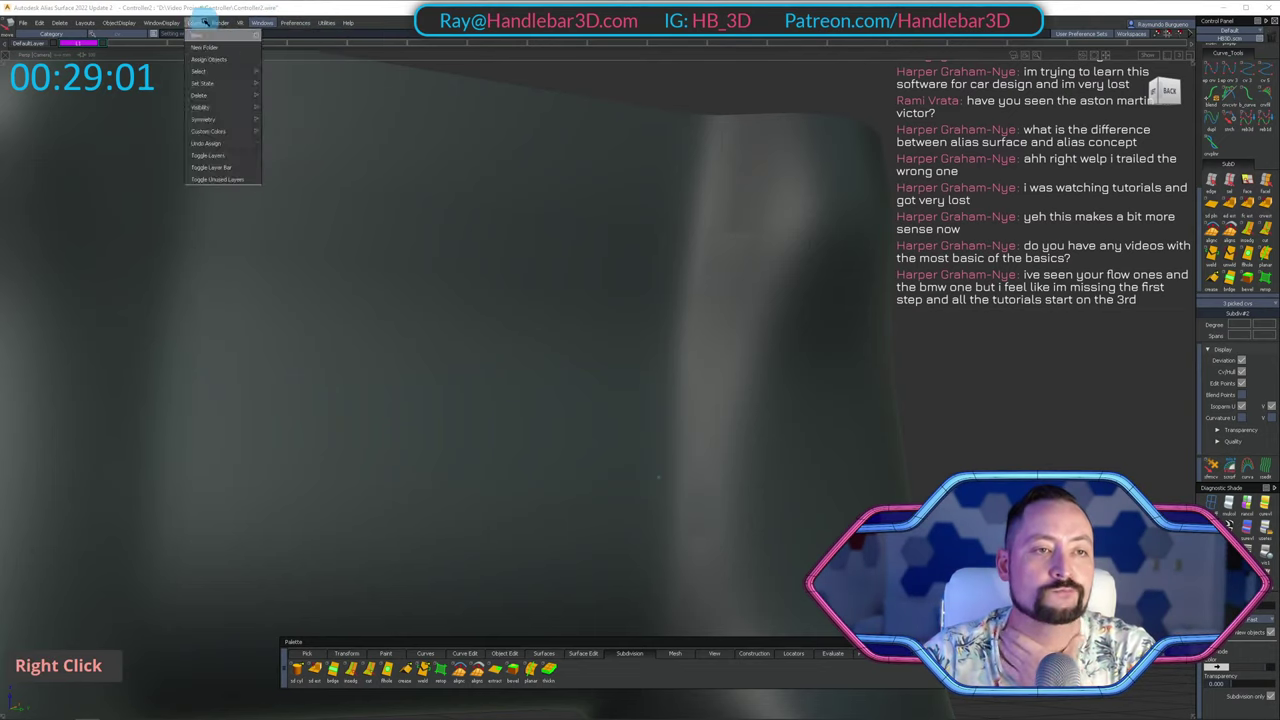
pyautogui.moveTo(314, 50)
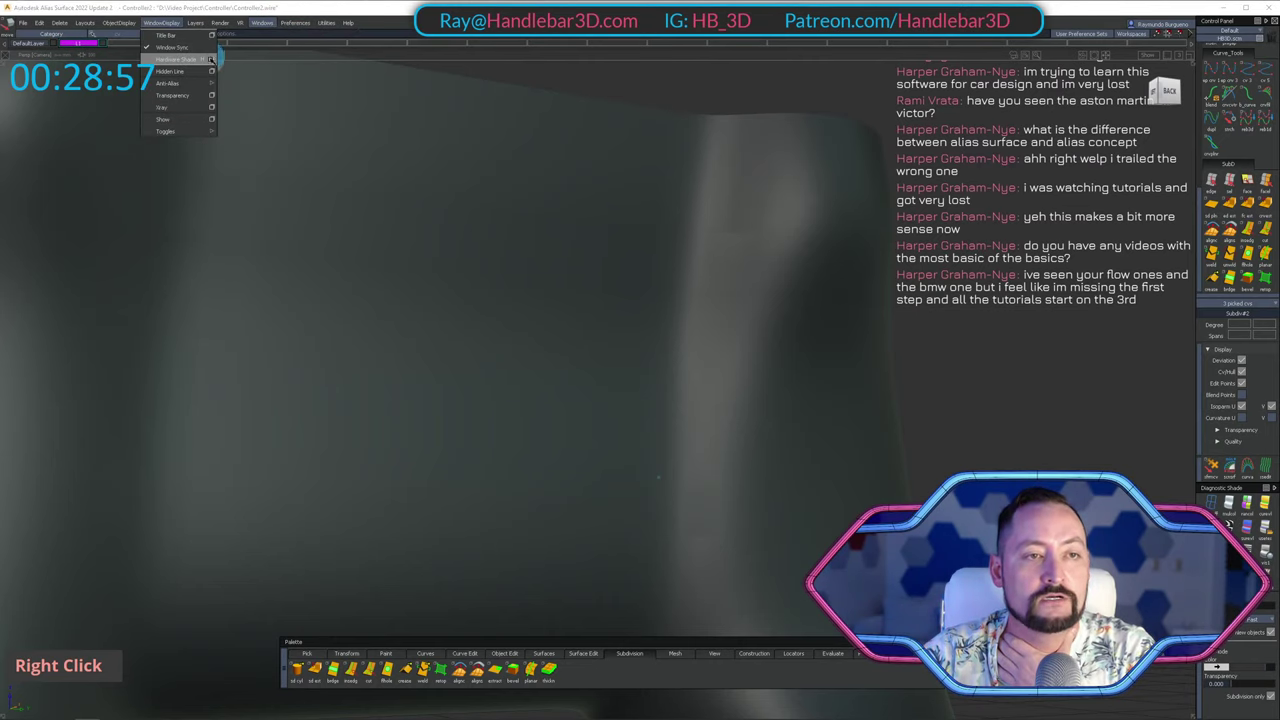
pyautogui.click(211, 59)
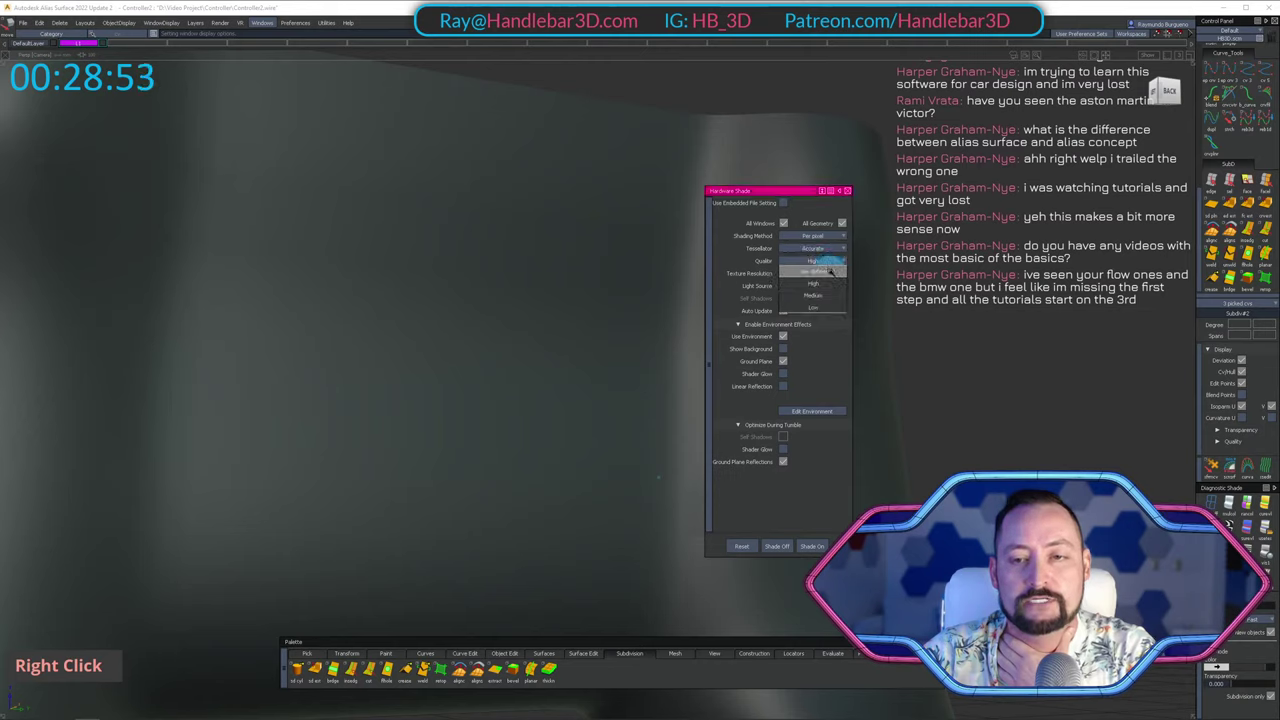
pyautogui.click(828, 271)
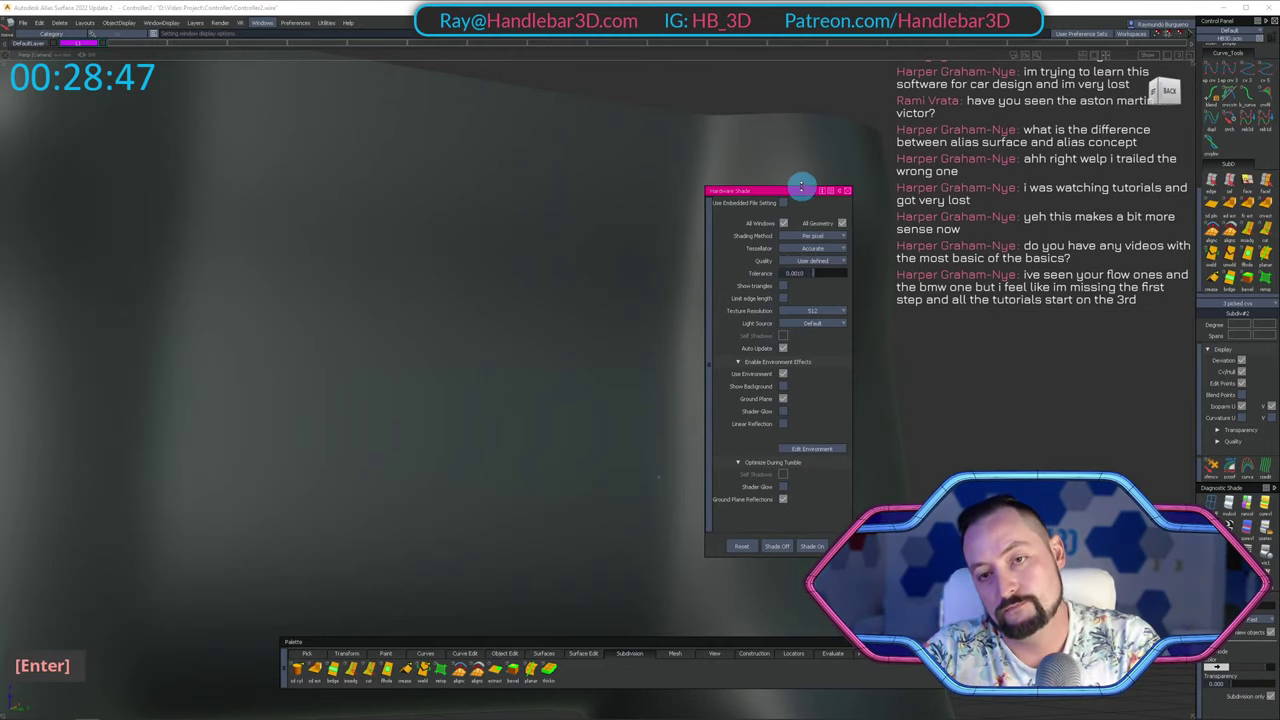
pyautogui.moveTo(803, 189); pyautogui.dragTo(451, 165)
pyautogui.keyDown('alt'); pyautogui.keyDown('shift'); pyautogui.moveTo(780, 330); pyautogui.dragTo(594, 229); pyautogui.keyUp('shift'); pyautogui.keyUp('alt')
pyautogui.click(497, 166)
# Examine the shaded controller body from the back, top and front, with and without its control mesh.
pyautogui.keyDown('alt'); pyautogui.keyDown('shift'); pyautogui.moveTo(768, 277); pyautogui.dragTo(783, 309, button='right'); pyautogui.keyUp('shift'); pyautogui.keyUp('alt')
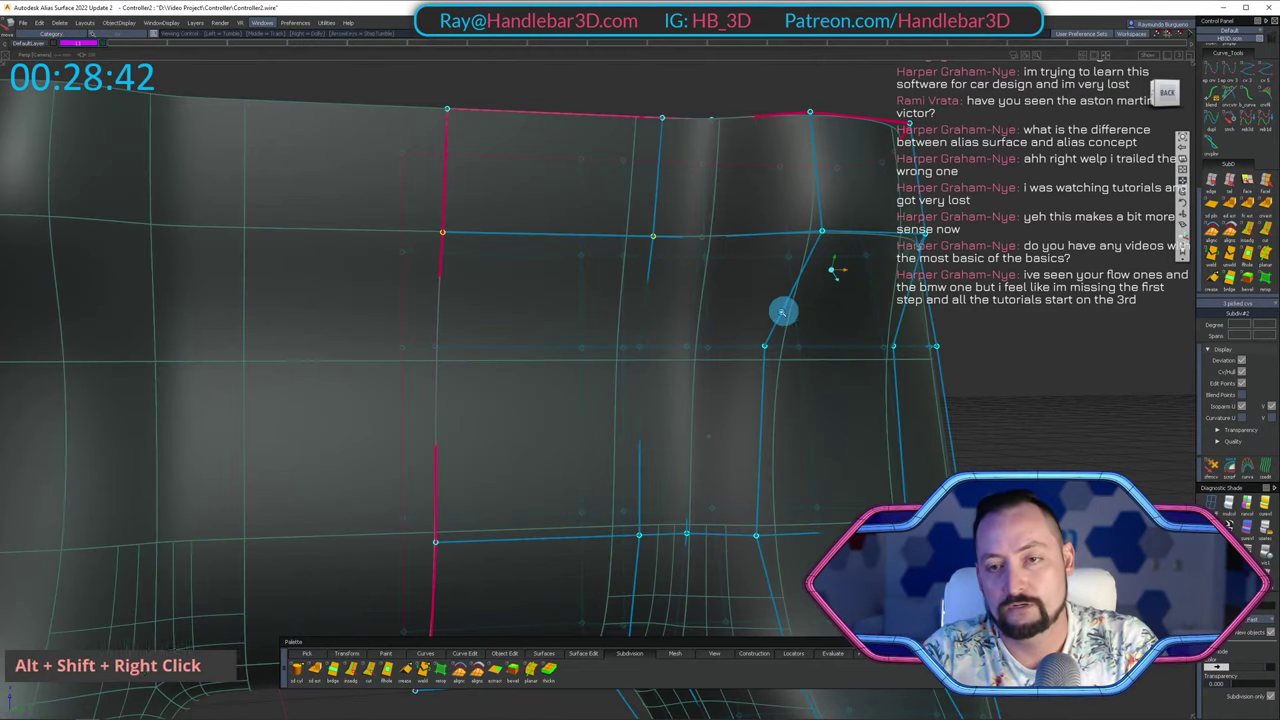
pyautogui.keyDown('alt'); pyautogui.keyDown('shift'); pyautogui.moveTo(783, 309); pyautogui.dragTo(709, 394); pyautogui.keyUp('shift'); pyautogui.keyUp('alt')
pyautogui.keyDown('alt'); pyautogui.keyDown('shift'); pyautogui.moveTo(709, 394); pyautogui.dragTo(799, 339, button='right'); pyautogui.keyUp('shift'); pyautogui.keyUp('alt')
pyautogui.keyDown('alt'); pyautogui.keyDown('shift'); pyautogui.moveTo(799, 339); pyautogui.dragTo(843, 357); pyautogui.keyUp('shift'); pyautogui.keyUp('alt')
pyautogui.keyDown('ctrl'); pyautogui.keyDown('shift'); pyautogui.moveTo(843, 357); pyautogui.dragTo(880, 290); pyautogui.keyUp('shift'); pyautogui.keyUp('ctrl')
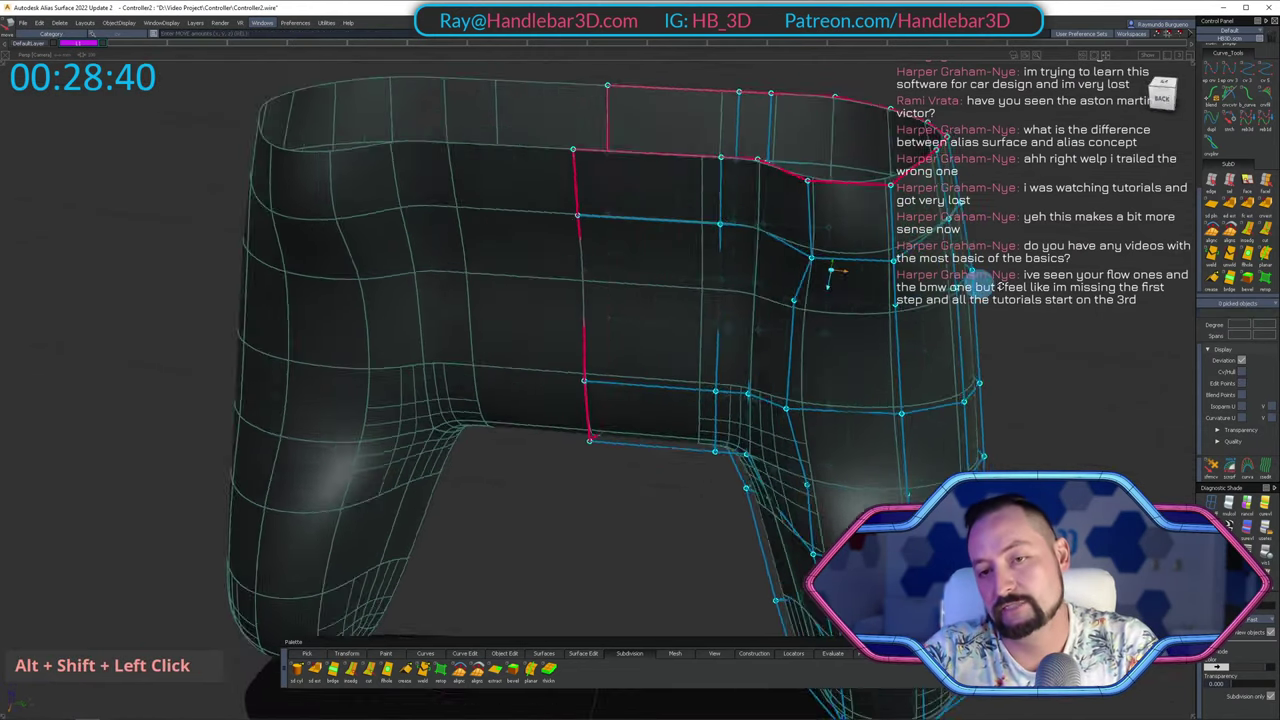
pyautogui.keyDown('alt'); pyautogui.keyDown('shift'); pyautogui.moveTo(880, 290); pyautogui.dragTo(905, 230, button='right'); pyautogui.keyUp('shift'); pyautogui.keyUp('alt')
pyautogui.keyDown('alt'); pyautogui.keyDown('shift'); pyautogui.moveTo(905, 230); pyautogui.dragTo(611, 351); pyautogui.keyUp('shift'); pyautogui.keyUp('alt')
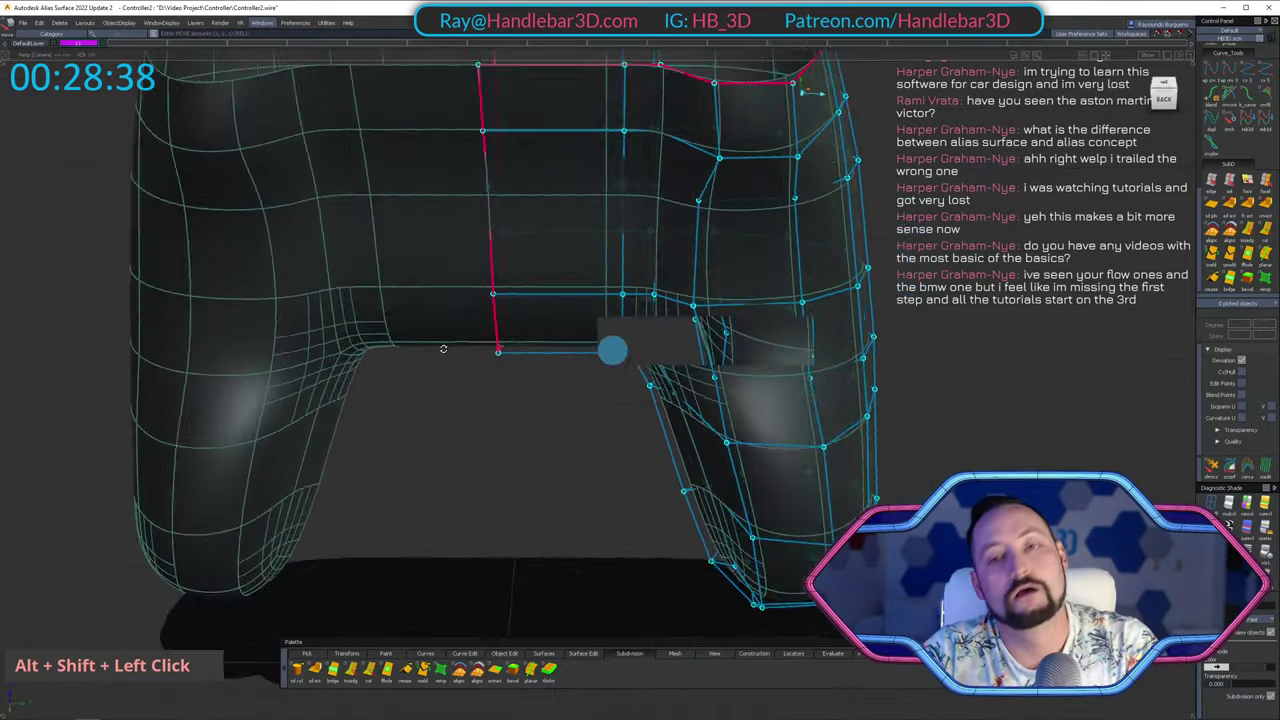
pyautogui.keyDown('alt'); pyautogui.keyDown('shift'); pyautogui.moveTo(611, 351); pyautogui.dragTo(543, 229, button='middle'); pyautogui.keyUp('shift'); pyautogui.keyUp('alt')
pyautogui.keyDown('alt'); pyautogui.keyDown('shift'); pyautogui.moveTo(543, 229); pyautogui.dragTo(800, 155); pyautogui.keyUp('shift'); pyautogui.keyUp('alt')
pyautogui.keyDown('alt'); pyautogui.keyDown('shift'); pyautogui.moveTo(800, 155); pyautogui.dragTo(808, 266, button='middle'); pyautogui.keyUp('shift'); pyautogui.keyUp('alt')
pyautogui.keyDown('alt'); pyautogui.keyDown('shift'); pyautogui.moveTo(808, 266); pyautogui.dragTo(790, 195); pyautogui.keyUp('shift'); pyautogui.keyUp('alt')
pyautogui.keyDown('alt'); pyautogui.keyDown('shift'); pyautogui.moveTo(790, 195); pyautogui.dragTo(774, 337, button='middle'); pyautogui.keyUp('shift'); pyautogui.keyUp('alt')
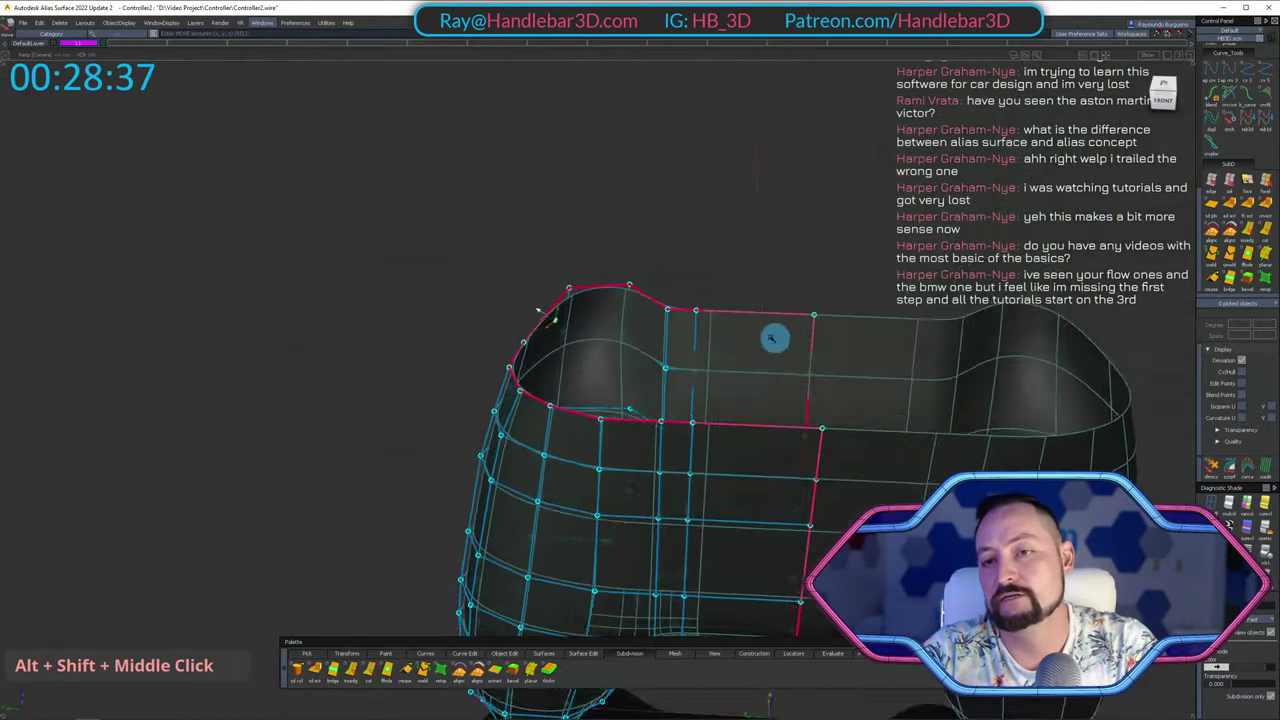
pyautogui.keyDown('alt'); pyautogui.keyDown('shift'); pyautogui.moveTo(774, 337); pyautogui.dragTo(810, 310); pyautogui.keyUp('shift'); pyautogui.keyUp('alt')
pyautogui.keyDown('alt'); pyautogui.keyDown('shift'); pyautogui.moveTo(630, 400); pyautogui.dragTo(681, 437, button='right'); pyautogui.keyUp('shift'); pyautogui.keyUp('alt')
pyautogui.keyDown('alt'); pyautogui.keyDown('shift'); pyautogui.moveTo(679, 437); pyautogui.dragTo(594, 346, button='middle'); pyautogui.keyUp('shift'); pyautogui.keyUp('alt')
pyautogui.keyDown('alt'); pyautogui.keyDown('shift'); pyautogui.moveTo(594, 346); pyautogui.dragTo(558, 249); pyautogui.keyUp('shift'); pyautogui.keyUp('alt')
pyautogui.keyDown('alt'); pyautogui.keyDown('shift'); pyautogui.moveTo(558, 249); pyautogui.dragTo(571, 249, button='right'); pyautogui.keyUp('shift'); pyautogui.keyUp('alt')
pyautogui.keyDown('alt'); pyautogui.keyDown('shift'); pyautogui.moveTo(571, 249); pyautogui.dragTo(466, 360); pyautogui.keyUp('shift'); pyautogui.keyUp('alt')
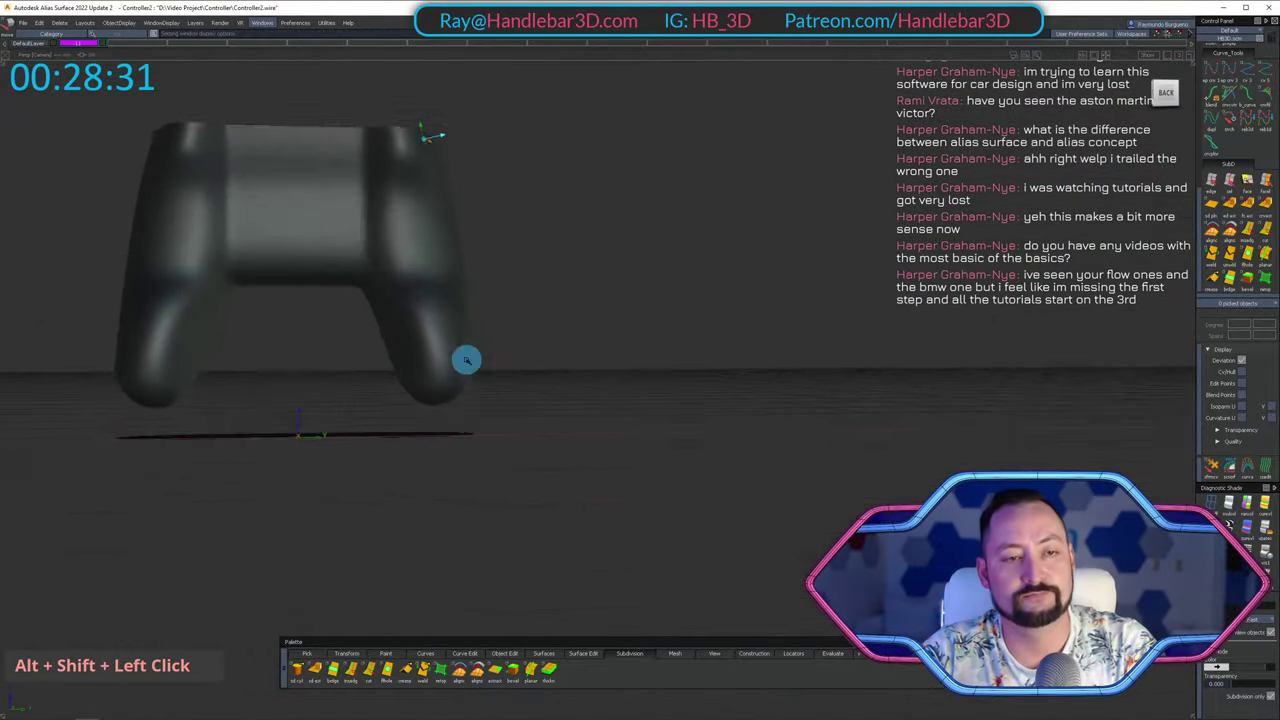
pyautogui.keyDown('alt'); pyautogui.keyDown('shift'); pyautogui.moveTo(466, 360); pyautogui.dragTo(403, 266, button='right'); pyautogui.keyUp('shift'); pyautogui.keyUp('alt')
pyautogui.keyDown('alt'); pyautogui.keyDown('shift'); pyautogui.moveTo(403, 266); pyautogui.dragTo(258, 262); pyautogui.keyUp('shift'); pyautogui.keyUp('alt')
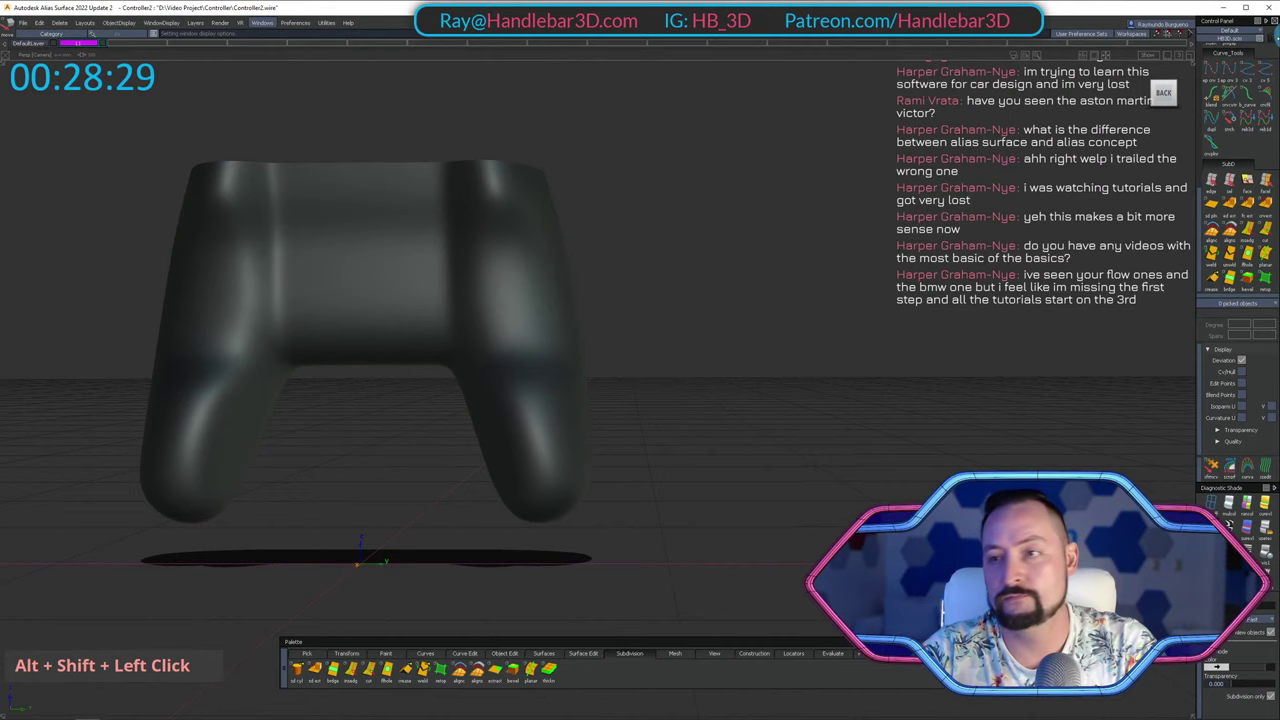
# Try to shift the fourth-row vertices of the rear centre panel in the back view, and undo the change.
pyautogui.keyDown('alt'); pyautogui.keyDown('shift'); pyautogui.click(1158, 94); pyautogui.keyUp('shift'); pyautogui.keyUp('alt')
pyautogui.keyDown('ctrl'); pyautogui.keyDown('shift'); pyautogui.moveTo(790, 234); pyautogui.dragTo(743, 217, button='right'); pyautogui.keyUp('shift'); pyautogui.keyUp('ctrl')
pyautogui.keyDown('alt'); pyautogui.keyDown('shift'); pyautogui.moveTo(600, 330); pyautogui.dragTo(545, 351, button='right'); pyautogui.keyUp('shift'); pyautogui.keyUp('alt')
pyautogui.keyDown('alt'); pyautogui.keyDown('shift'); pyautogui.moveTo(545, 351); pyautogui.dragTo(571, 354, button='middle'); pyautogui.keyUp('shift'); pyautogui.keyUp('alt')
pyautogui.keyDown('alt'); pyautogui.keyDown('shift'); pyautogui.moveTo(571, 354); pyautogui.dragTo(547, 268, button='right'); pyautogui.keyUp('shift'); pyautogui.keyUp('alt')
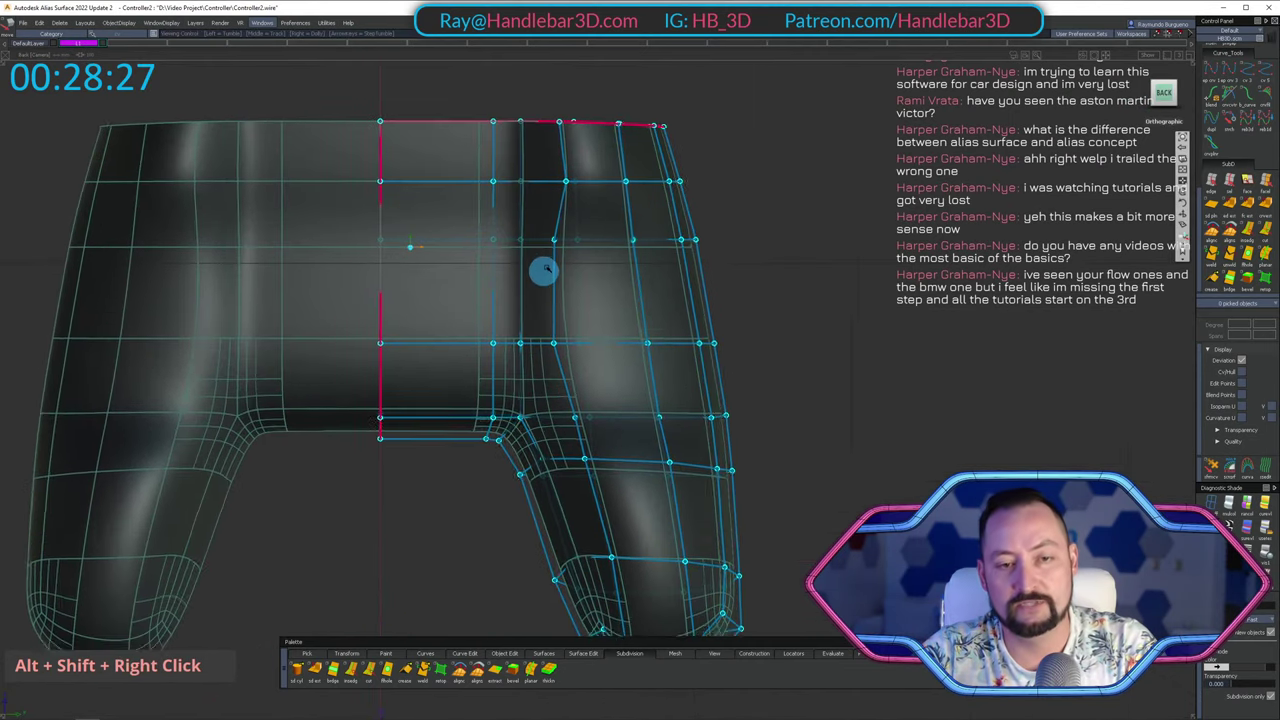
pyautogui.keyDown('alt'); pyautogui.keyDown('shift'); pyautogui.moveTo(545, 270); pyautogui.dragTo(429, 289, button='middle'); pyautogui.keyUp('shift'); pyautogui.keyUp('alt')
pyautogui.keyDown('alt'); pyautogui.keyDown('shift'); pyautogui.moveTo(429, 289); pyautogui.dragTo(851, 260); pyautogui.keyUp('shift'); pyautogui.keyUp('alt')
pyautogui.keyDown('alt'); pyautogui.keyDown('shift'); pyautogui.moveTo(851, 260); pyautogui.dragTo(571, 360, button='right'); pyautogui.keyUp('shift'); pyautogui.keyUp('alt')
pyautogui.keyDown('alt'); pyautogui.keyDown('shift'); pyautogui.moveTo(571, 360); pyautogui.dragTo(472, 285); pyautogui.keyUp('shift'); pyautogui.keyUp('alt')
pyautogui.keyDown('ctrl'); pyautogui.keyDown('shift'); pyautogui.moveTo(472, 285); pyautogui.dragTo(436, 270); pyautogui.keyUp('shift'); pyautogui.keyUp('ctrl')
pyautogui.keyDown('alt'); pyautogui.keyDown('shift'); pyautogui.moveTo(544, 330); pyautogui.dragTo(780, 330); pyautogui.keyUp('shift'); pyautogui.keyUp('alt')
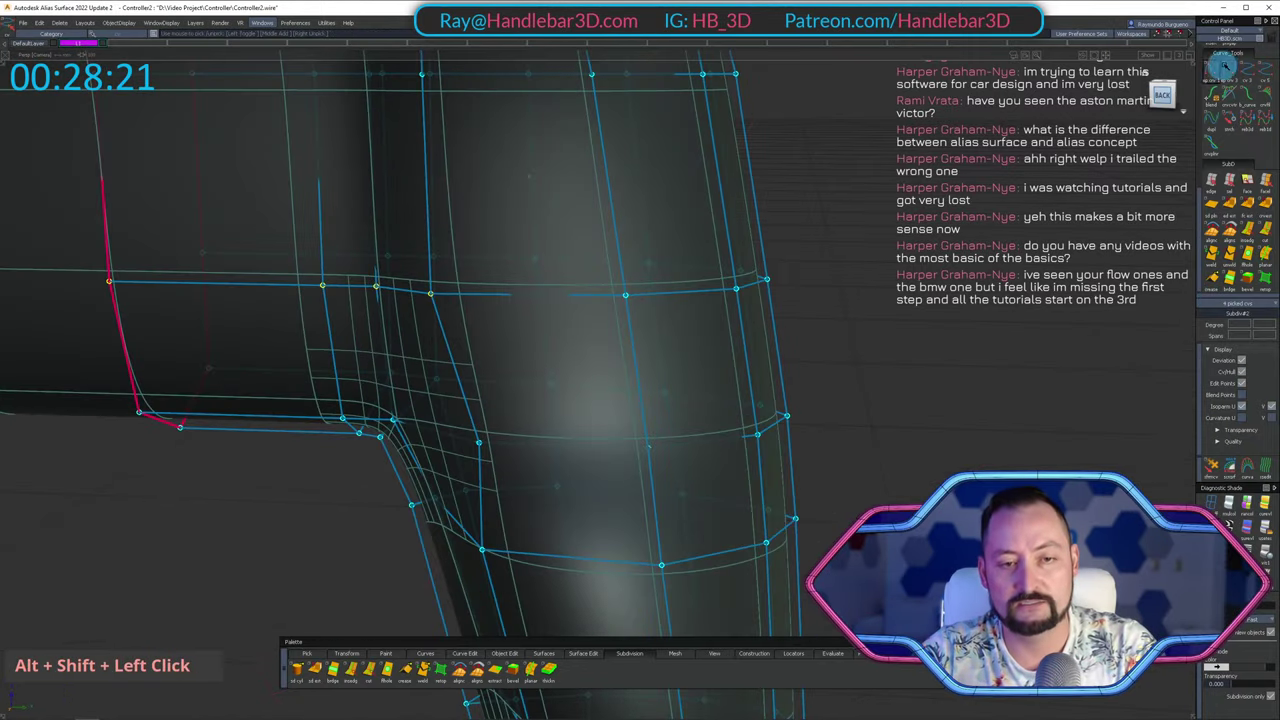
pyautogui.keyDown('alt'); pyautogui.keyDown('shift'); pyautogui.click(1165, 91); pyautogui.keyUp('shift'); pyautogui.keyUp('alt')
pyautogui.keyDown('ctrl'); pyautogui.keyDown('shift'); pyautogui.moveTo(975, 315); pyautogui.dragTo(955, 338, button='middle'); pyautogui.keyUp('shift'); pyautogui.keyUp('ctrl')
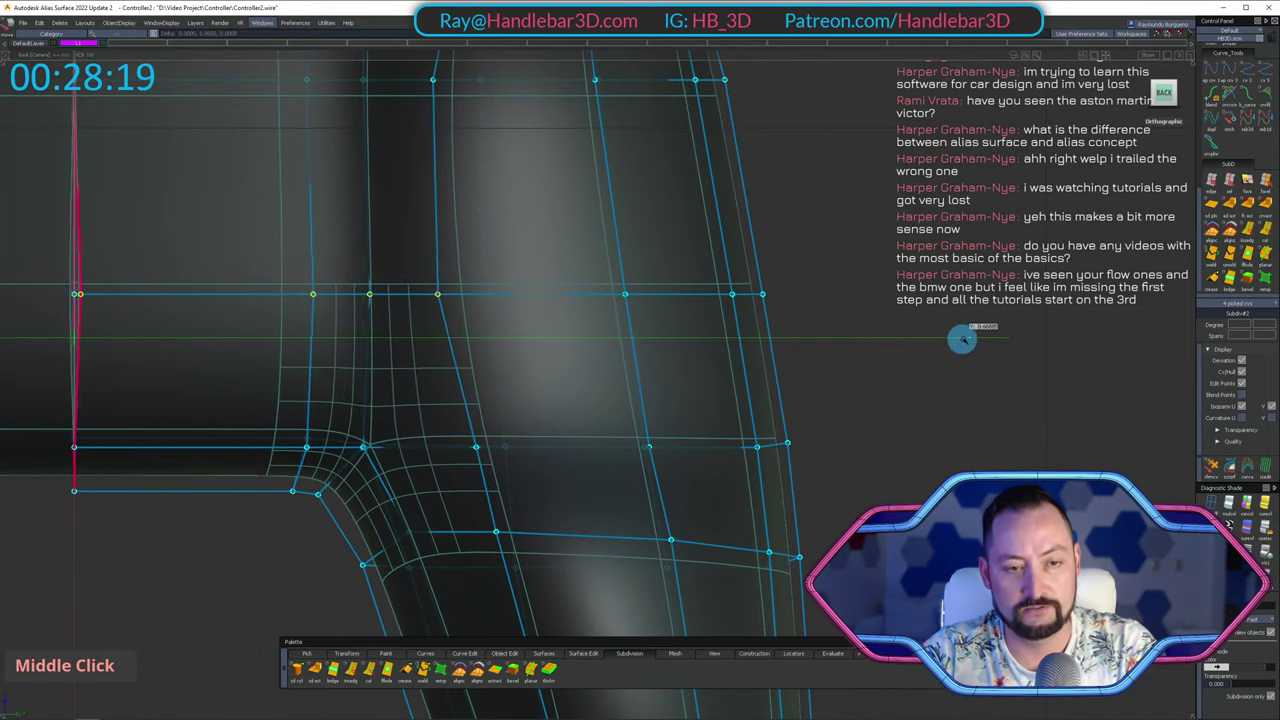
pyautogui.hotkey('ctrl', 'z')
# Shift the three vertices across the ridge in the row above the rear panel's lower edge slightly outward in the back view.
pyautogui.keyDown('alt'); pyautogui.keyDown('shift'); pyautogui.moveTo(860, 374); pyautogui.dragTo(517, 377); pyautogui.keyUp('shift'); pyautogui.keyUp('alt')
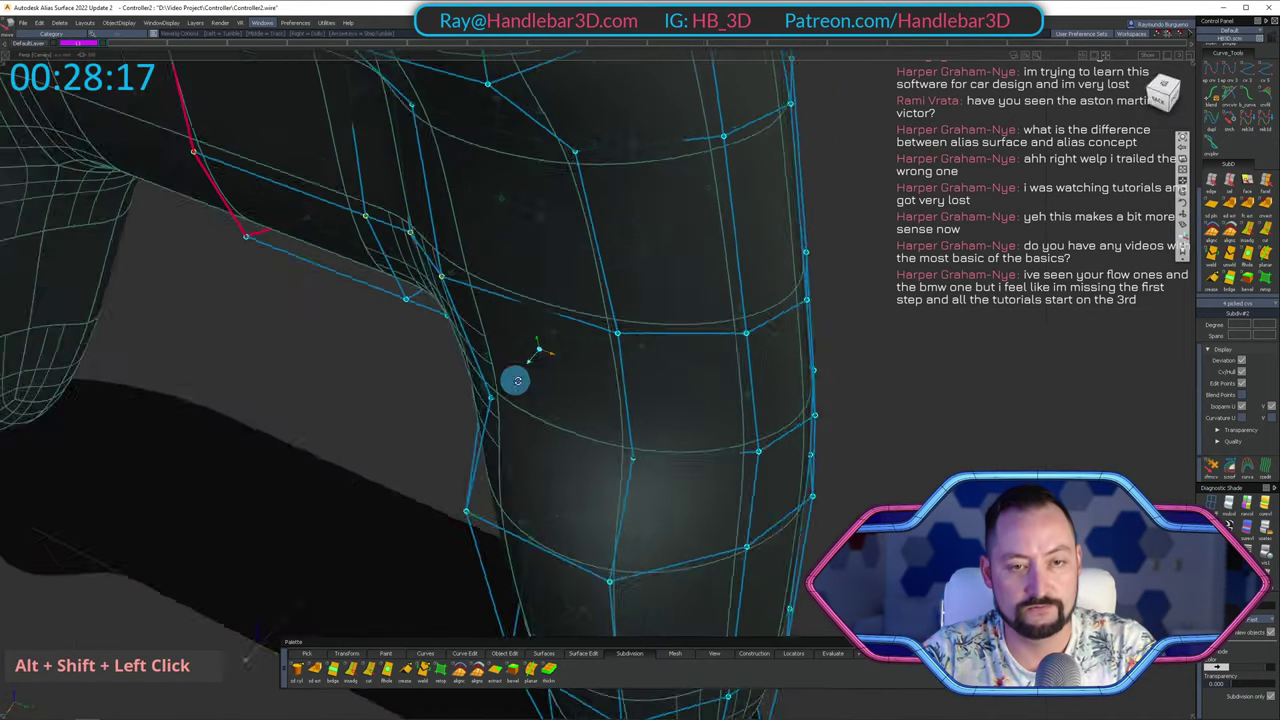
pyautogui.keyDown('alt'); pyautogui.keyDown('shift'); pyautogui.doubleClick(357, 342); pyautogui.keyUp('shift'); pyautogui.keyUp('alt')
pyautogui.keyDown('alt'); pyautogui.keyDown('shift'); pyautogui.moveTo(357, 342); pyautogui.dragTo(344, 403); pyautogui.keyUp('shift'); pyautogui.keyUp('alt')
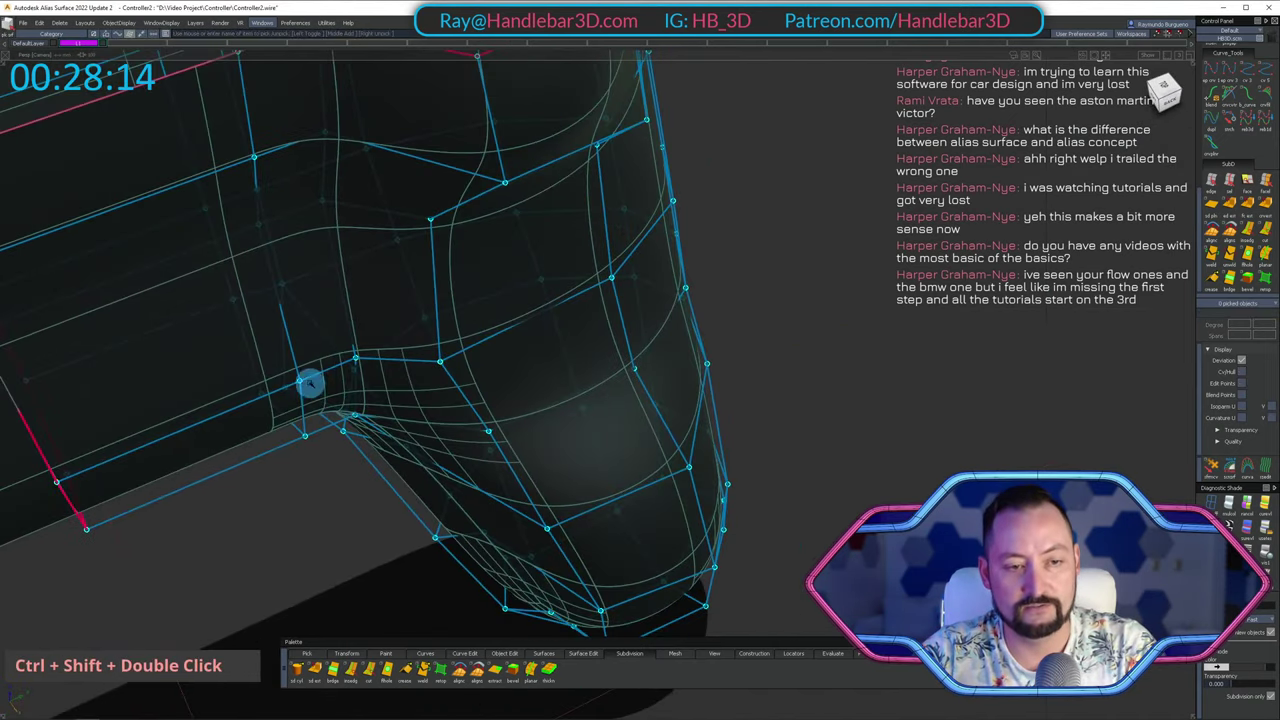
pyautogui.keyDown('ctrl'); pyautogui.keyDown('shift'); pyautogui.click(295, 330); pyautogui.keyUp('shift'); pyautogui.keyUp('ctrl')
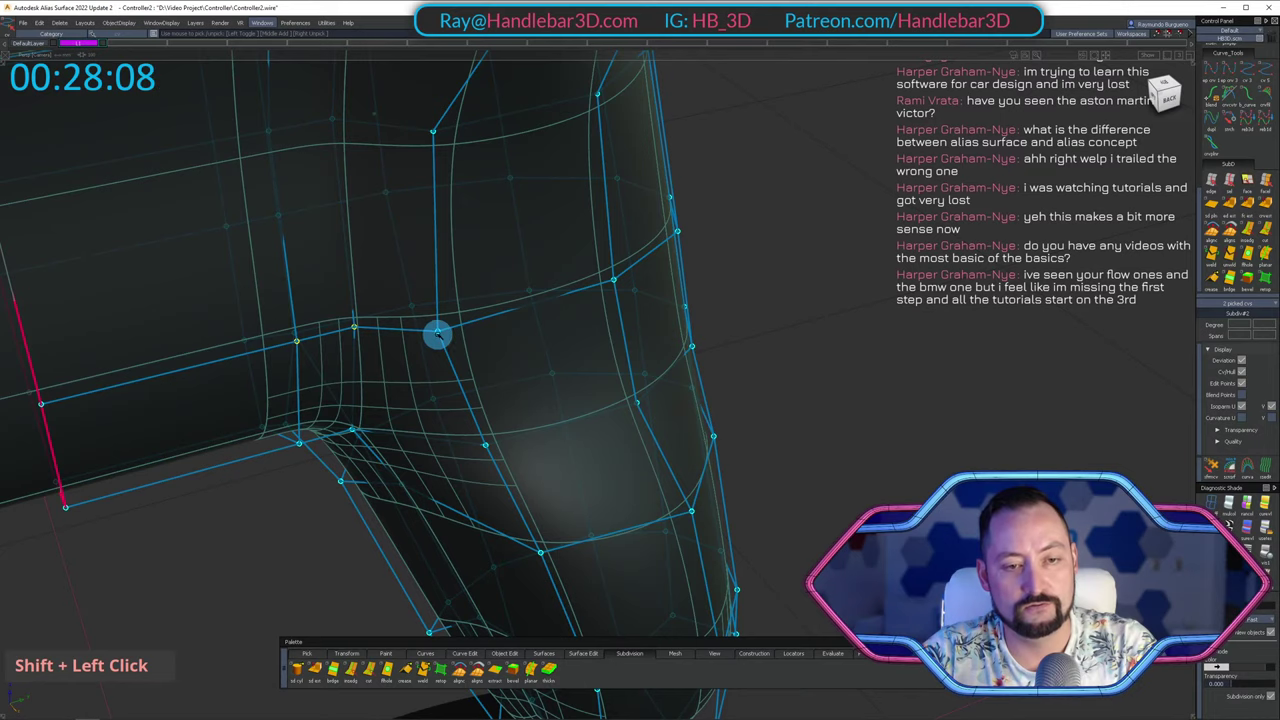
pyautogui.keyDown('shift'); pyautogui.click(1169, 98); pyautogui.keyUp('shift')
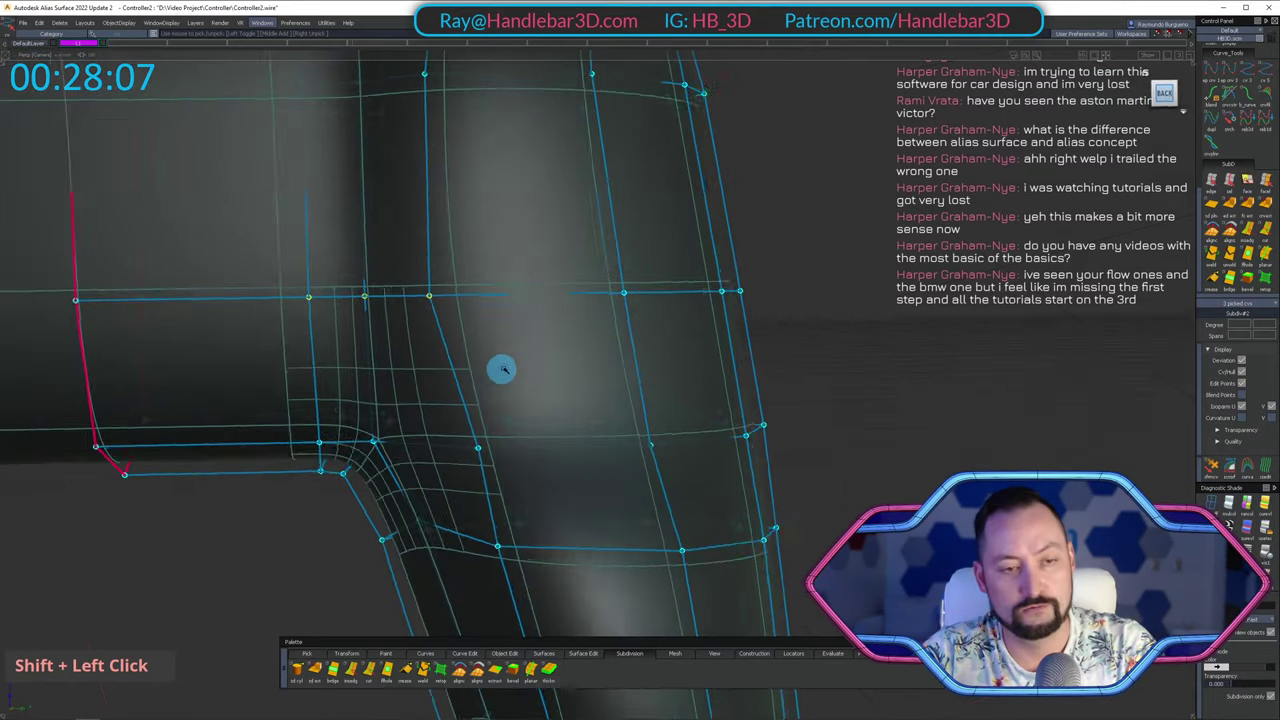
pyautogui.keyDown('alt'); pyautogui.keyDown('shift'); pyautogui.moveTo(500, 369); pyautogui.dragTo(379, 339, button='middle'); pyautogui.keyUp('shift'); pyautogui.keyUp('alt')
pyautogui.keyDown('ctrl'); pyautogui.keyDown('shift'); pyautogui.moveTo(395, 487); pyautogui.dragTo(413, 460, button='middle'); pyautogui.keyUp('shift'); pyautogui.keyUp('ctrl')
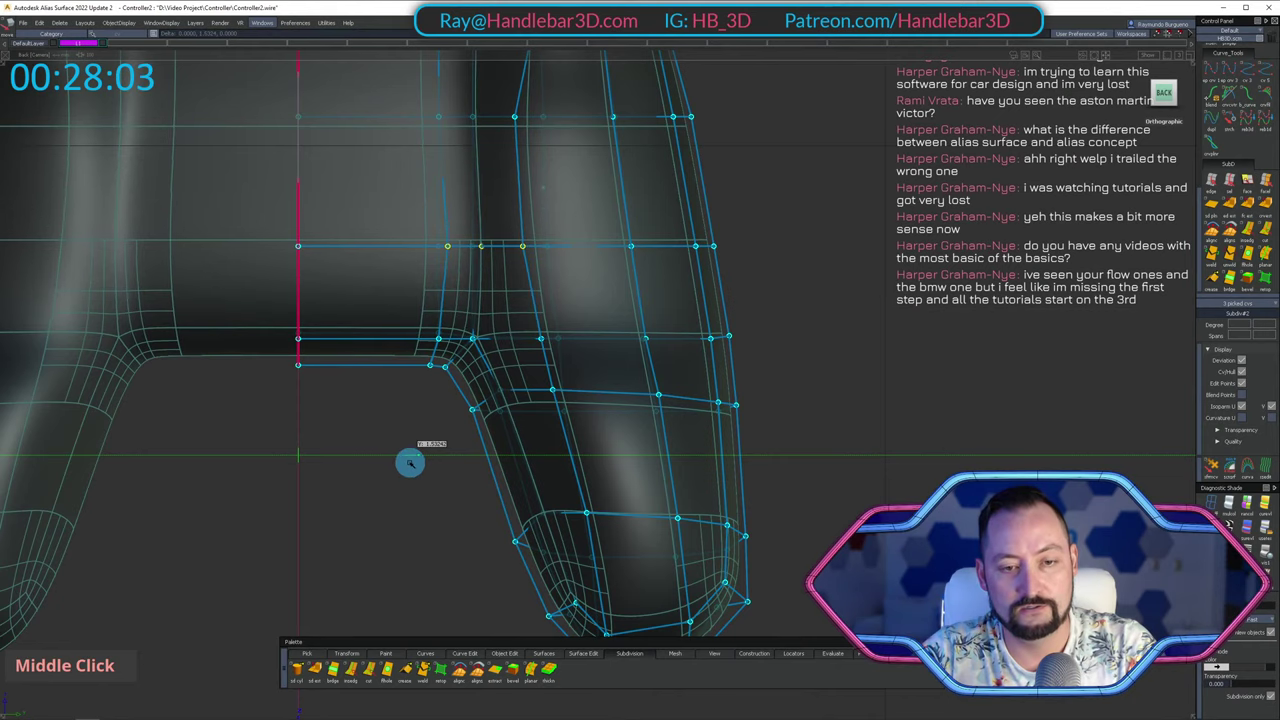
pyautogui.keyDown('alt'); pyautogui.keyDown('shift'); pyautogui.moveTo(410, 462); pyautogui.dragTo(363, 566, button='middle'); pyautogui.keyUp('shift'); pyautogui.keyUp('alt')
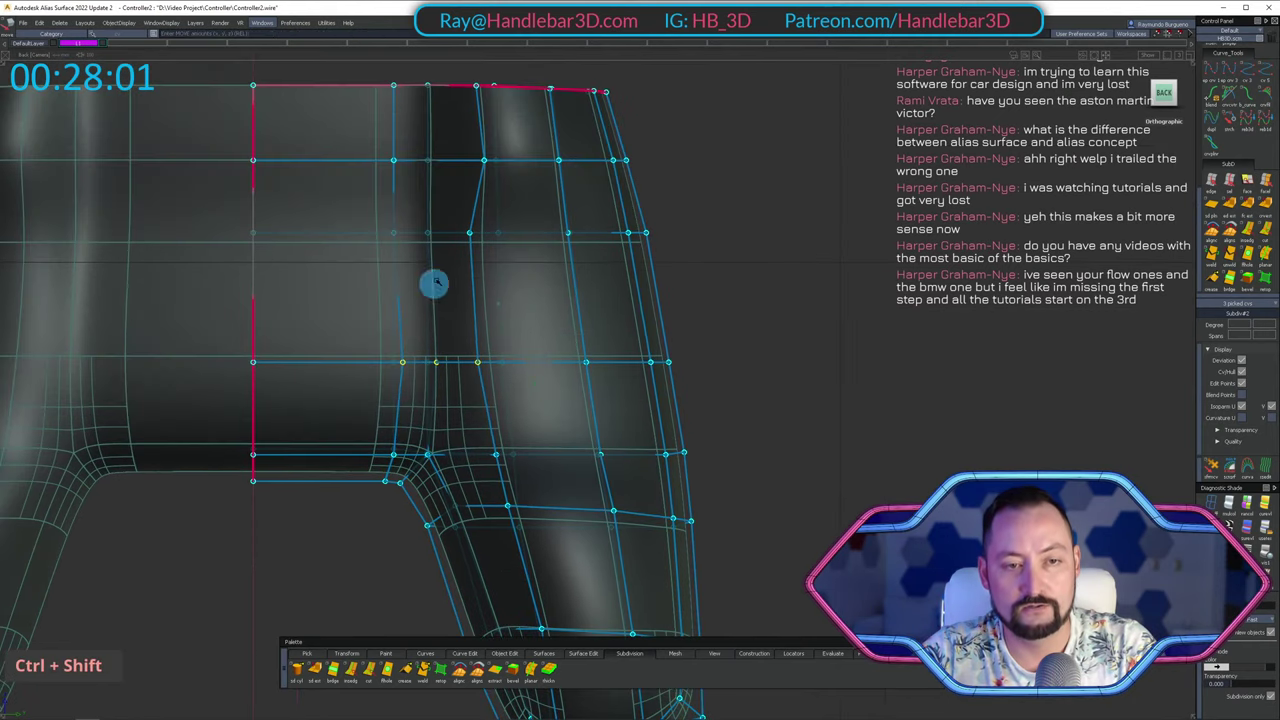
# Examine the row and column flow of the control mesh from the back, side and front, including the open upper edge.
pyautogui.keyDown('alt'); pyautogui.keyDown('shift'); pyautogui.moveTo(460, 221); pyautogui.dragTo(440, 306, button='middle'); pyautogui.keyUp('shift'); pyautogui.keyUp('alt')
pyautogui.keyDown('alt'); pyautogui.keyDown('shift'); pyautogui.moveTo(440, 306); pyautogui.dragTo(386, 214); pyautogui.keyUp('shift'); pyautogui.keyUp('alt')
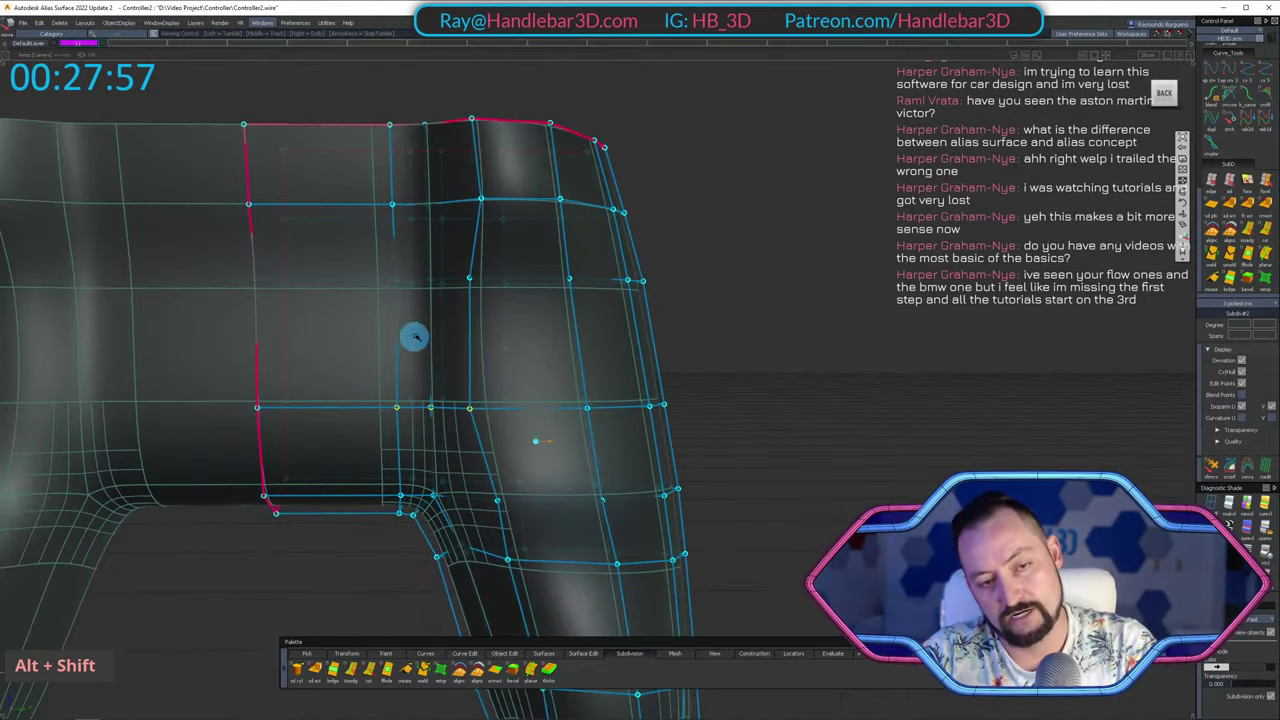
pyautogui.keyDown('alt'); pyautogui.keyDown('shift'); pyautogui.moveTo(414, 337); pyautogui.dragTo(477, 250); pyautogui.keyUp('shift'); pyautogui.keyUp('alt')
pyautogui.keyDown('alt'); pyautogui.keyDown('shift'); pyautogui.moveTo(477, 250); pyautogui.dragTo(486, 251, button='right'); pyautogui.keyUp('shift'); pyautogui.keyUp('alt')
pyautogui.keyDown('alt'); pyautogui.keyDown('shift'); pyautogui.moveTo(486, 251); pyautogui.dragTo(452, 470); pyautogui.keyUp('shift'); pyautogui.keyUp('alt')
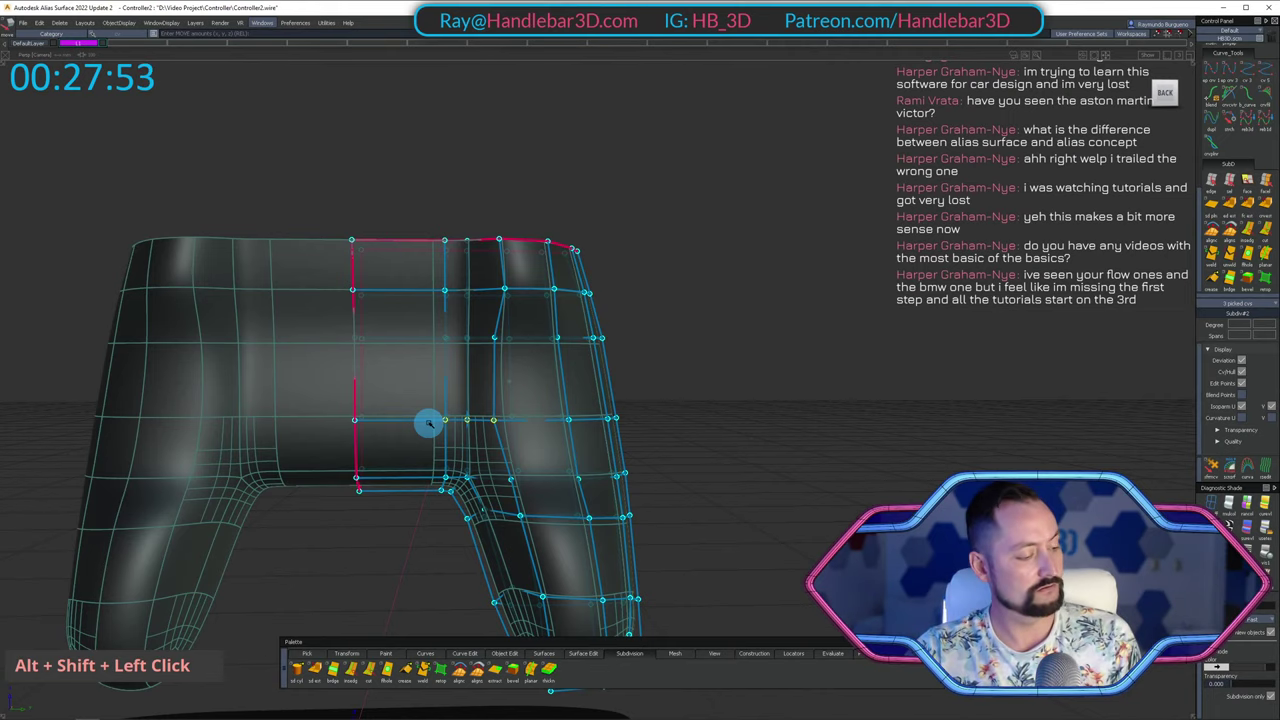
pyautogui.keyDown('alt'); pyautogui.keyDown('shift'); pyautogui.moveTo(541, 297); pyautogui.dragTo(603, 314); pyautogui.keyUp('shift'); pyautogui.keyUp('alt')
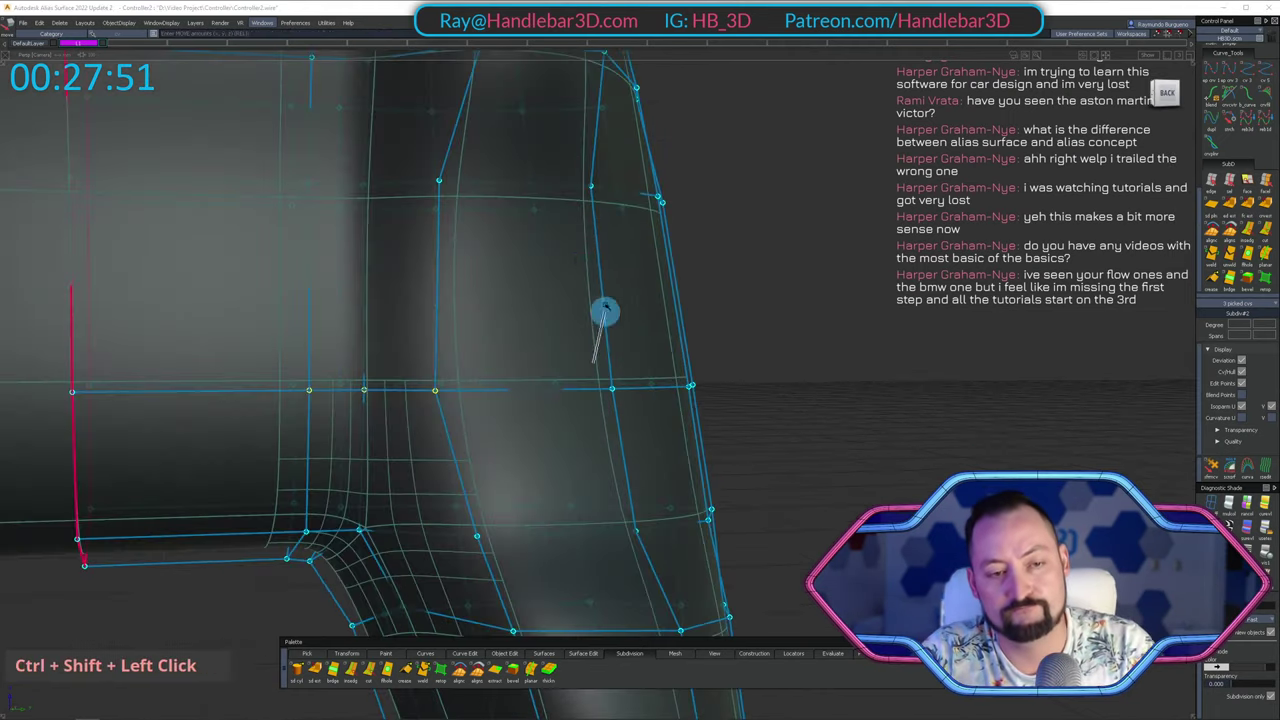
pyautogui.keyDown('ctrl'); pyautogui.keyDown('shift'); pyautogui.moveTo(603, 314); pyautogui.dragTo(510, 290, button='right'); pyautogui.keyUp('shift'); pyautogui.keyUp('ctrl')
pyautogui.keyDown('alt'); pyautogui.keyDown('shift'); pyautogui.moveTo(510, 290); pyautogui.dragTo(646, 340); pyautogui.keyUp('shift'); pyautogui.keyUp('alt')
pyautogui.keyDown('ctrl'); pyautogui.keyDown('shift'); pyautogui.moveTo(646, 340); pyautogui.dragTo(640, 290, button='right'); pyautogui.keyUp('shift'); pyautogui.keyUp('ctrl')
pyautogui.keyDown('alt'); pyautogui.keyDown('shift'); pyautogui.moveTo(640, 290); pyautogui.dragTo(669, 354, button='middle'); pyautogui.keyUp('shift'); pyautogui.keyUp('alt')
pyautogui.keyDown('alt'); pyautogui.keyDown('shift'); pyautogui.moveTo(669, 354); pyautogui.dragTo(677, 278, button='right'); pyautogui.keyUp('shift'); pyautogui.keyUp('alt')
pyautogui.keyDown('alt'); pyautogui.keyDown('shift'); pyautogui.moveTo(678, 281); pyautogui.dragTo(832, 214); pyautogui.keyUp('shift'); pyautogui.keyUp('alt')
pyautogui.keyDown('alt'); pyautogui.keyDown('shift'); pyautogui.scroll(3, 540, 183); pyautogui.keyUp('shift'); pyautogui.keyUp('alt')
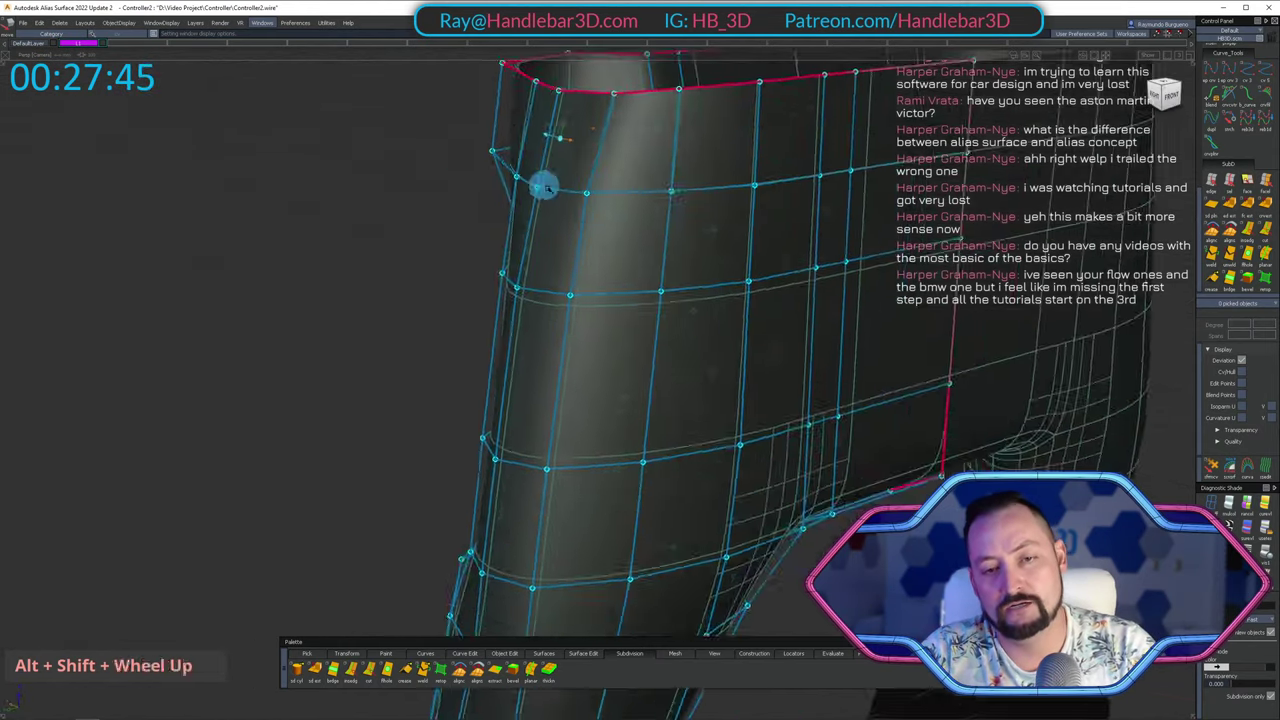
pyautogui.keyDown('alt'); pyautogui.keyDown('shift'); pyautogui.moveTo(540, 183); pyautogui.dragTo(683, 348); pyautogui.keyUp('shift'); pyautogui.keyUp('alt')
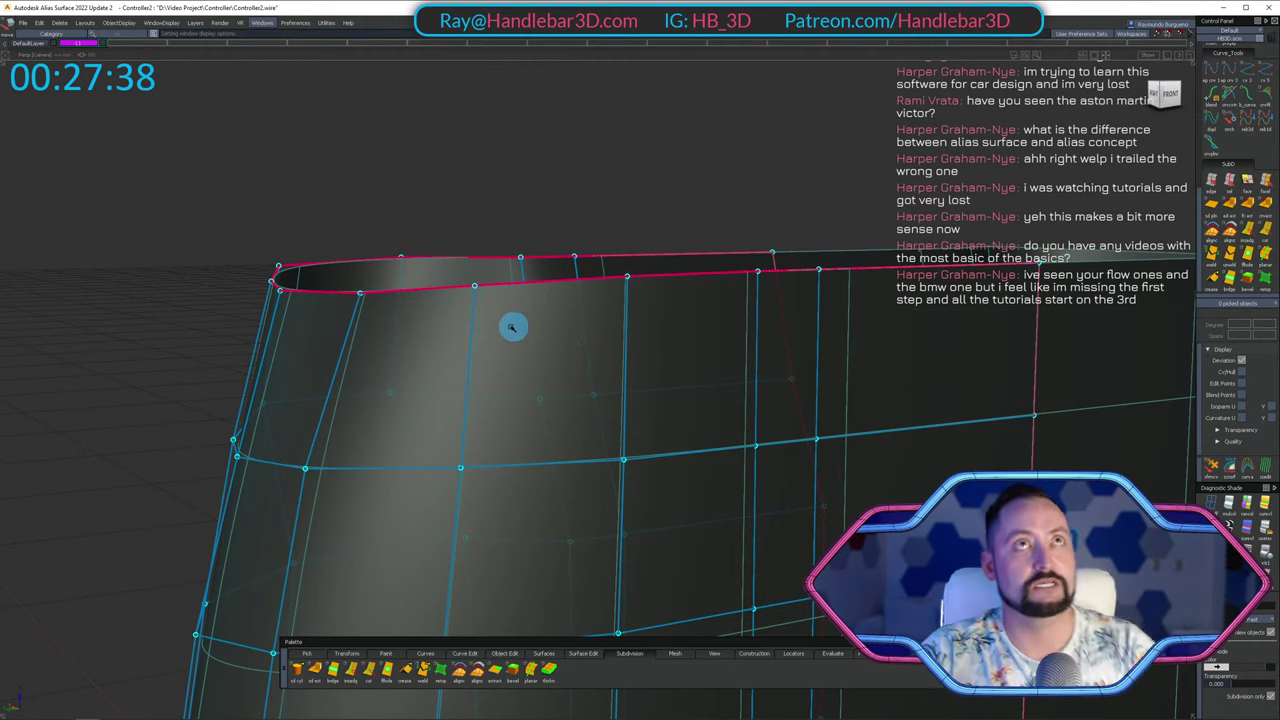
pyautogui.keyDown('alt'); pyautogui.keyDown('shift'); pyautogui.scroll(3, 505, 300); pyautogui.keyUp('shift'); pyautogui.keyUp('alt')
pyautogui.keyDown('alt'); pyautogui.keyDown('shift'); pyautogui.moveTo(497, 286); pyautogui.dragTo(337, 286); pyautogui.keyUp('shift'); pyautogui.keyUp('alt')
pyautogui.keyDown('alt'); pyautogui.keyDown('shift'); pyautogui.moveTo(337, 286); pyautogui.dragTo(615, 245, button='middle'); pyautogui.keyUp('shift'); pyautogui.keyUp('alt')
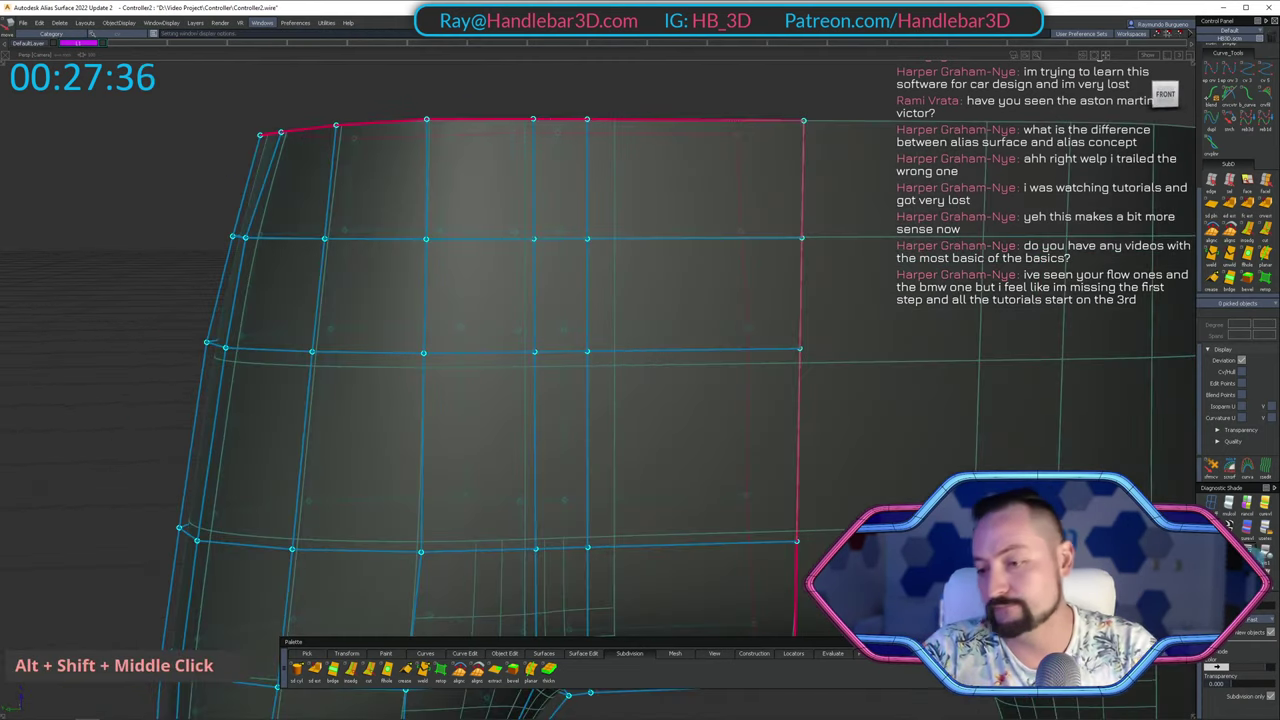
pyautogui.keyDown('alt'); pyautogui.keyDown('shift'); pyautogui.moveTo(615, 245); pyautogui.dragTo(370, 211, button='right'); pyautogui.keyUp('shift'); pyautogui.keyUp('alt')
pyautogui.keyDown('alt'); pyautogui.keyDown('shift'); pyautogui.moveTo(370, 211); pyautogui.dragTo(540, 245); pyautogui.keyUp('shift'); pyautogui.keyUp('alt')
# Hide the control mesh and examine the shaded ridges and grips from the rear.
pyautogui.keyDown('ctrl'); pyautogui.keyDown('shift'); pyautogui.moveTo(540, 245); pyautogui.dragTo(500, 257, button='right'); pyautogui.keyUp('shift'); pyautogui.keyUp('ctrl')
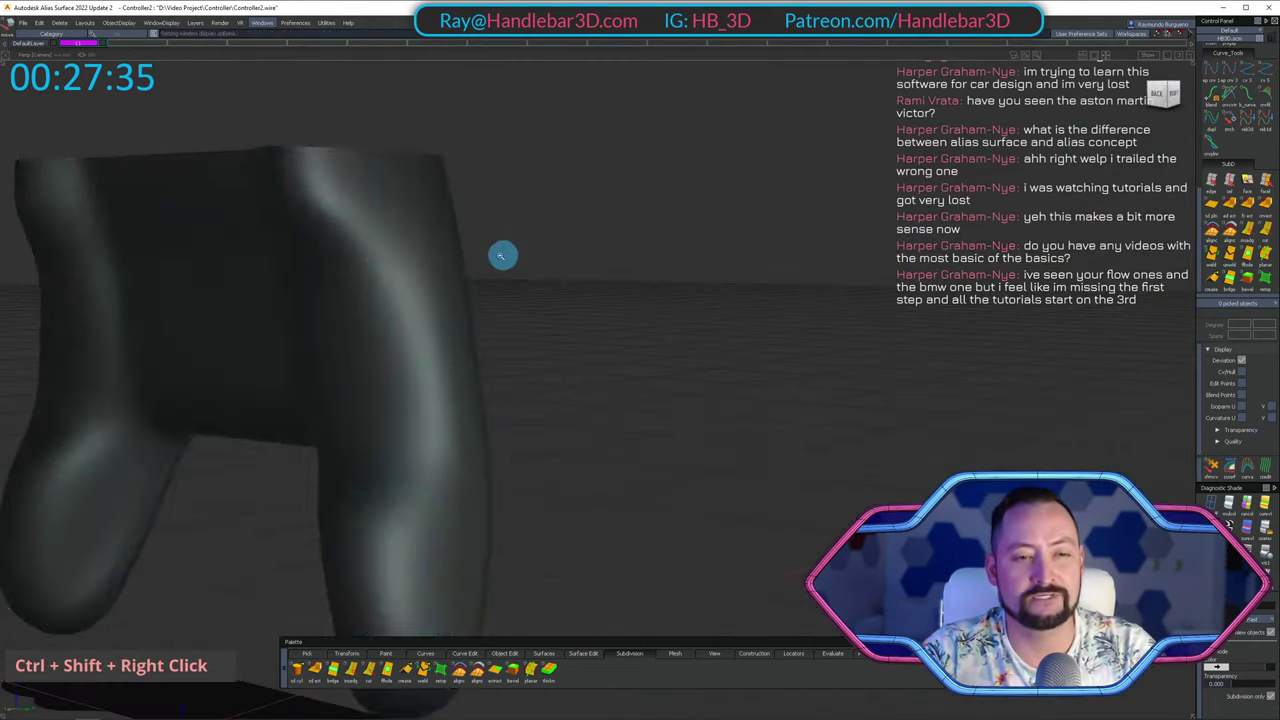
pyautogui.keyDown('alt'); pyautogui.keyDown('shift'); pyautogui.moveTo(500, 257); pyautogui.dragTo(654, 314); pyautogui.keyUp('shift'); pyautogui.keyUp('alt')
pyautogui.keyDown('alt'); pyautogui.keyDown('shift'); pyautogui.moveTo(654, 314); pyautogui.dragTo(634, 314, button='right'); pyautogui.keyUp('shift'); pyautogui.keyUp('alt')
pyautogui.keyDown('alt'); pyautogui.keyDown('shift'); pyautogui.moveTo(634, 314); pyautogui.dragTo(846, 340); pyautogui.keyUp('shift'); pyautogui.keyUp('alt')
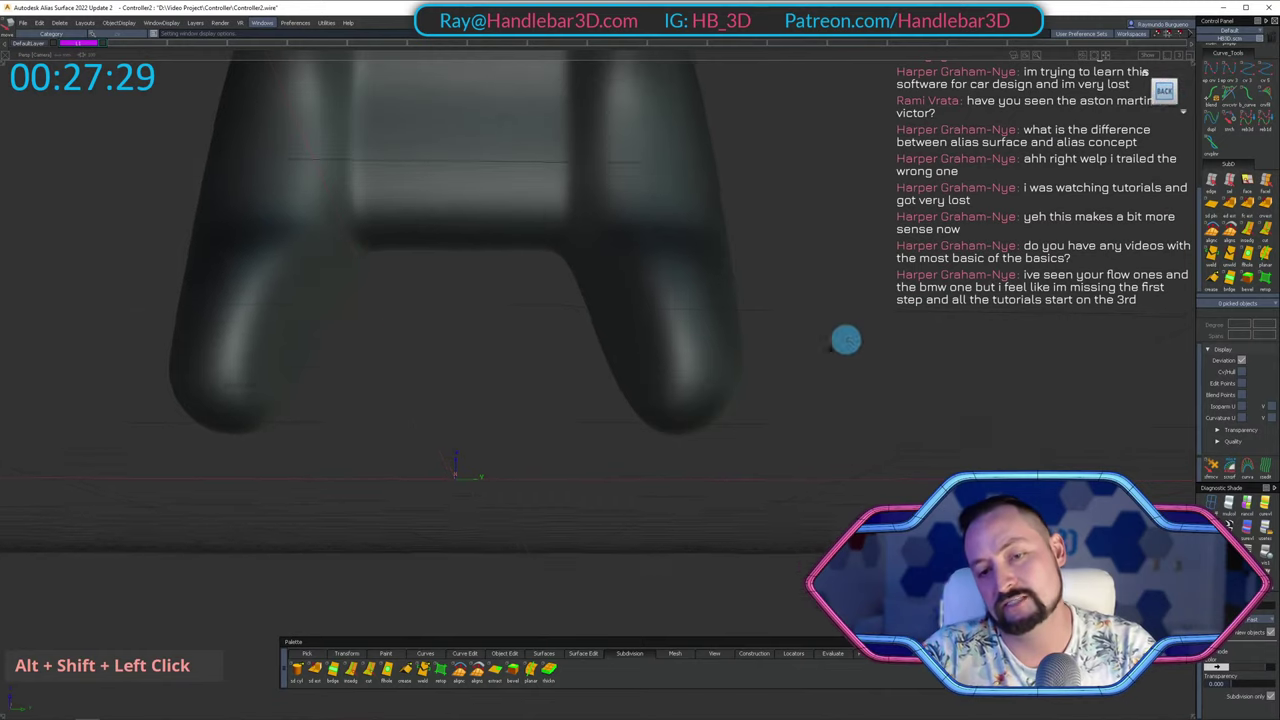
pyautogui.keyDown('alt'); pyautogui.keyDown('shift'); pyautogui.moveTo(846, 340); pyautogui.dragTo(849, 355, button='right'); pyautogui.keyUp('shift'); pyautogui.keyUp('alt')
pyautogui.keyDown('alt'); pyautogui.keyDown('shift'); pyautogui.moveTo(849, 355); pyautogui.dragTo(810, 243, button='middle'); pyautogui.keyUp('shift'); pyautogui.keyUp('alt')
# Show the control mesh and move the grip's end vertices inward from both sides in the back view to taper the tip.
pyautogui.keyDown('ctrl'); pyautogui.keyDown('shift'); pyautogui.moveTo(810, 243); pyautogui.dragTo(804, 382, button='right'); pyautogui.keyUp('shift'); pyautogui.keyUp('ctrl')
pyautogui.keyDown('alt'); pyautogui.keyDown('shift'); pyautogui.moveTo(804, 382); pyautogui.dragTo(724, 326, button='middle'); pyautogui.keyUp('shift'); pyautogui.keyUp('alt')
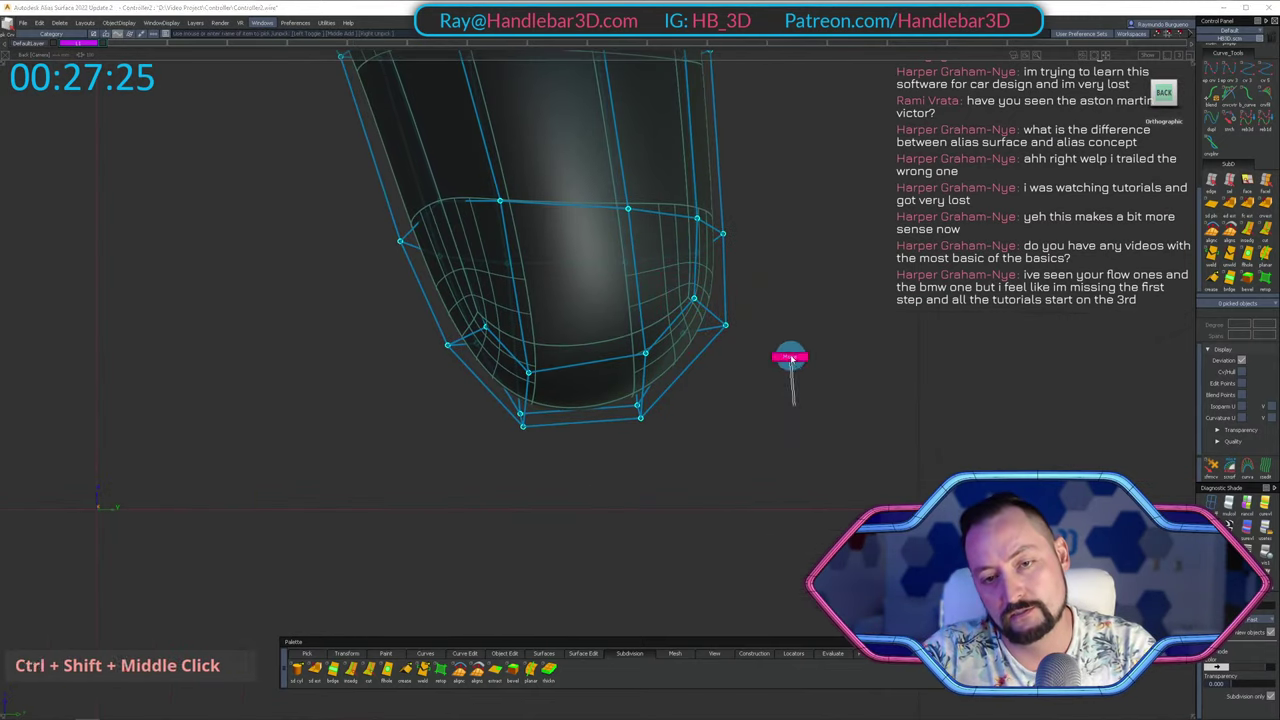
pyautogui.moveTo(773, 313); pyautogui.dragTo(754, 307, button='middle')
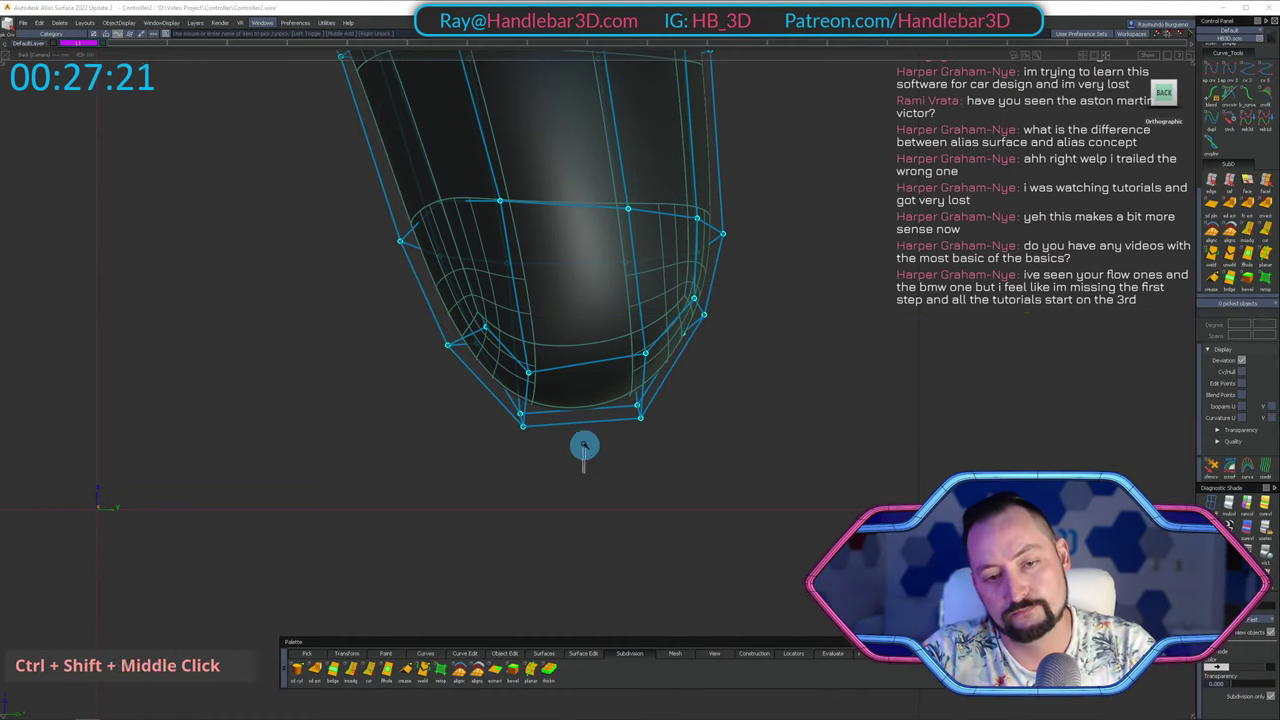
pyautogui.moveTo(605, 453); pyautogui.dragTo(628, 459, button='middle')
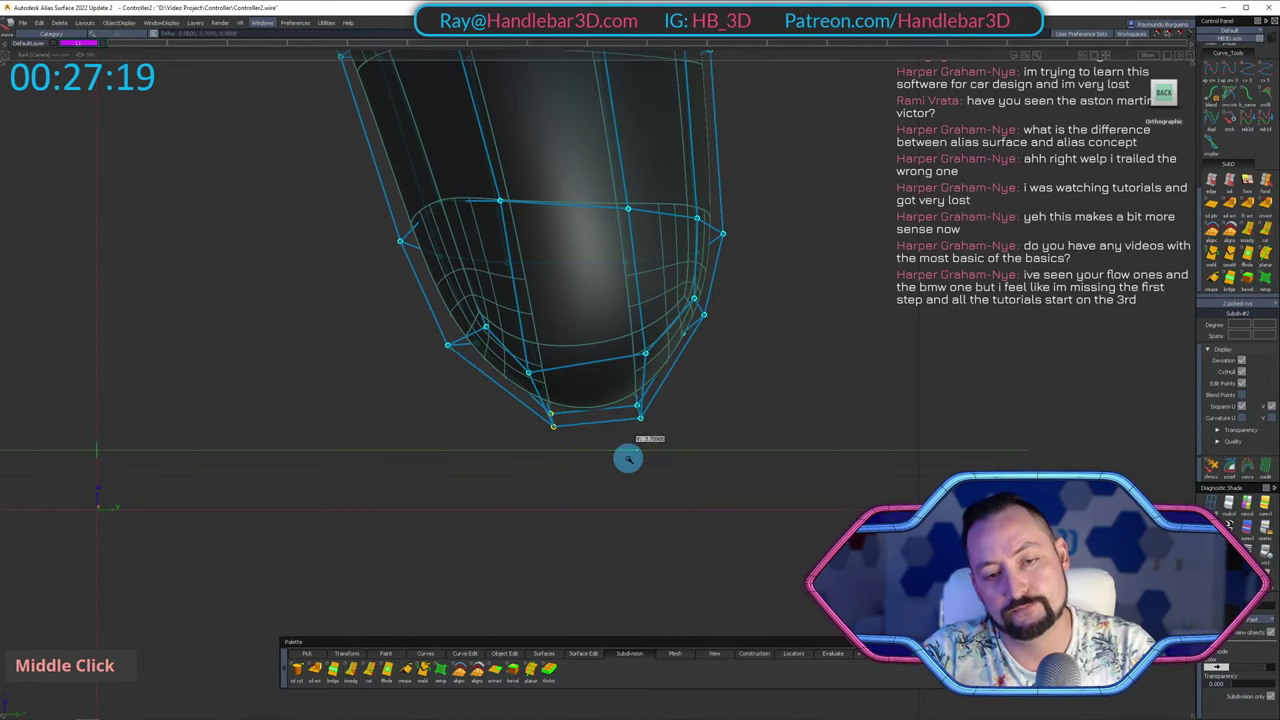
pyautogui.keyDown('alt'); pyautogui.keyDown('shift'); pyautogui.moveTo(694, 431); pyautogui.dragTo(533, 560, button='middle'); pyautogui.keyUp('shift'); pyautogui.keyUp('alt')
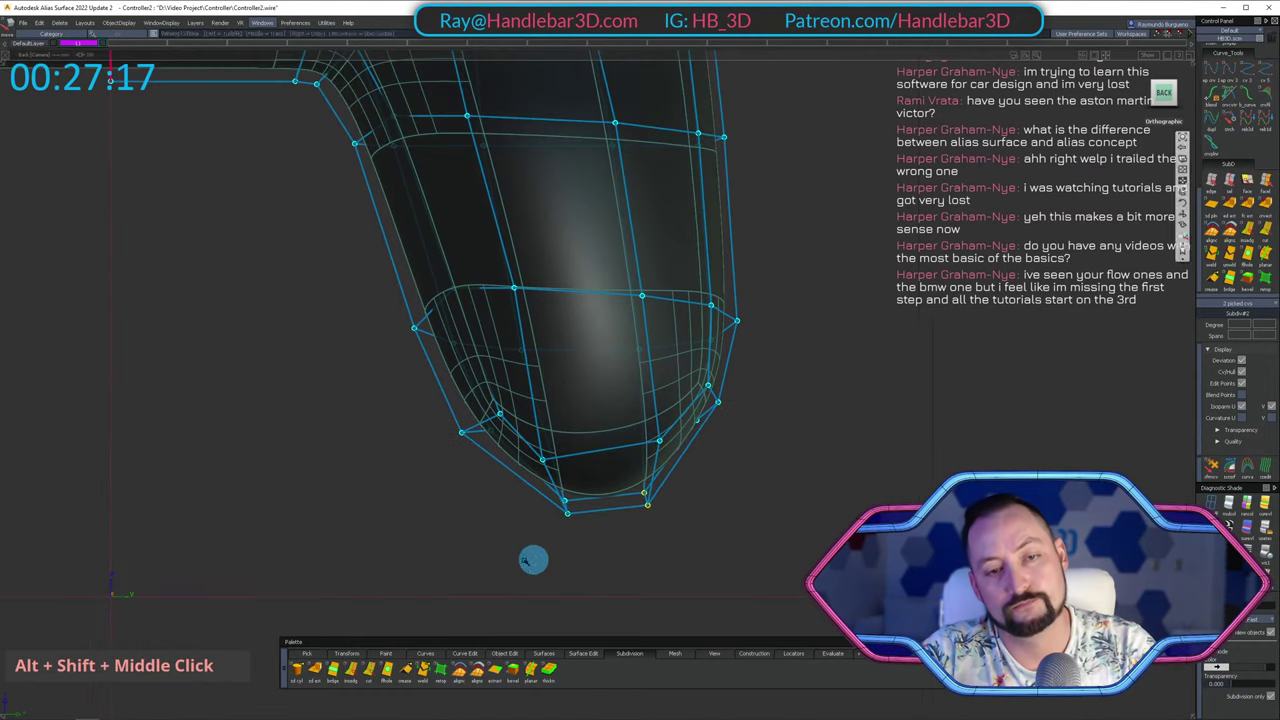
pyautogui.keyDown('alt'); pyautogui.keyDown('shift'); pyautogui.moveTo(476, 487); pyautogui.dragTo(397, 423, button='middle'); pyautogui.keyUp('shift'); pyautogui.keyUp('alt')
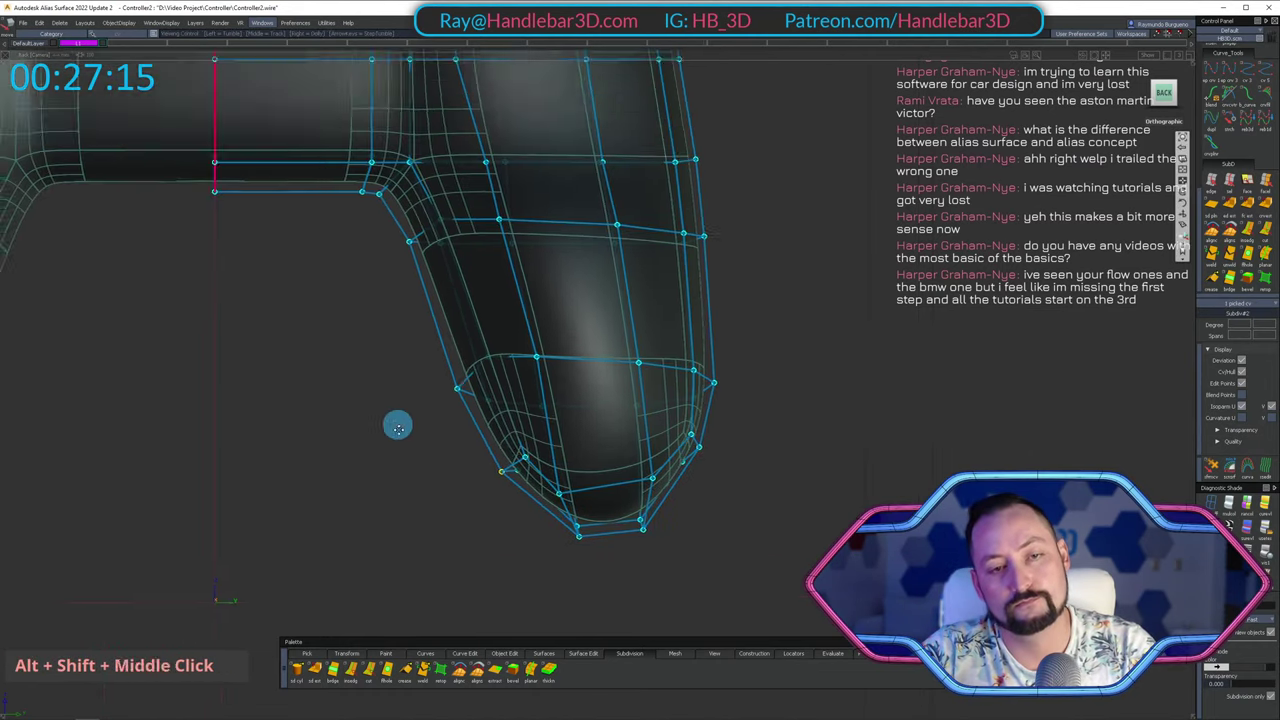
pyautogui.keyDown('alt'); pyautogui.keyDown('shift'); pyautogui.moveTo(495, 428); pyautogui.dragTo(591, 277, button='right'); pyautogui.keyUp('shift'); pyautogui.keyUp('alt')
# Examine the tapered grip tip and its control mesh from the side.
pyautogui.keyDown('alt'); pyautogui.keyDown('shift'); pyautogui.moveTo(591, 277); pyautogui.dragTo(945, 245); pyautogui.keyUp('shift'); pyautogui.keyUp('alt')
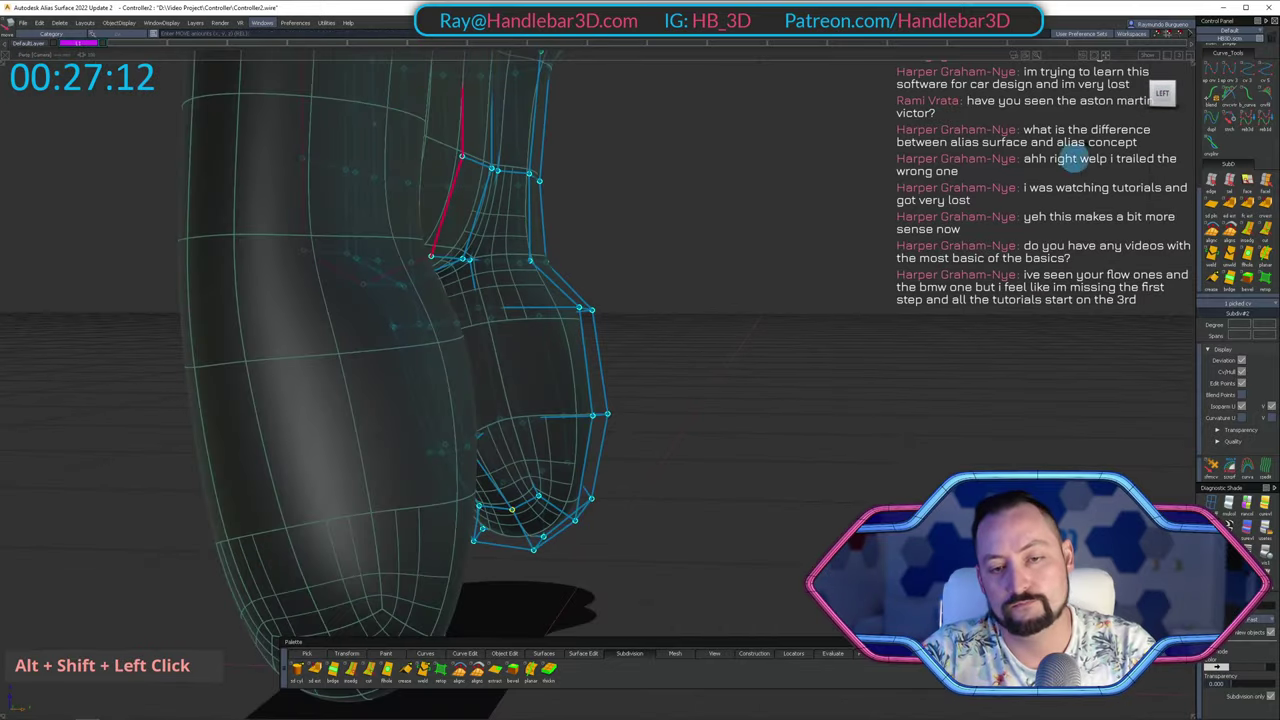
pyautogui.keyDown('alt'); pyautogui.keyDown('shift'); pyautogui.moveTo(1163, 93); pyautogui.dragTo(866, 249); pyautogui.keyUp('shift'); pyautogui.keyUp('alt')
pyautogui.keyDown('ctrl'); pyautogui.keyDown('shift'); pyautogui.moveTo(866, 249); pyautogui.dragTo(866, 337, button='right'); pyautogui.keyUp('shift'); pyautogui.keyUp('ctrl')
pyautogui.moveTo(866, 337)
pyautogui.keyDown('alt'); pyautogui.keyDown('shift'); pyautogui.mouseDown(button='middle')
pyautogui.moveTo(880, 397)
pyautogui.moveTo(807, 306)
pyautogui.mouseUp(button='middle'); pyautogui.keyUp('shift'); pyautogui.keyUp('alt')
pyautogui.keyDown('alt'); pyautogui.keyDown('shift'); pyautogui.moveTo(807, 306); pyautogui.dragTo(797, 443); pyautogui.keyUp('shift'); pyautogui.keyUp('alt')
pyautogui.keyDown('ctrl'); pyautogui.keyDown('shift'); pyautogui.moveTo(797, 443); pyautogui.dragTo(688, 463, button='right'); pyautogui.keyUp('shift'); pyautogui.keyUp('ctrl')
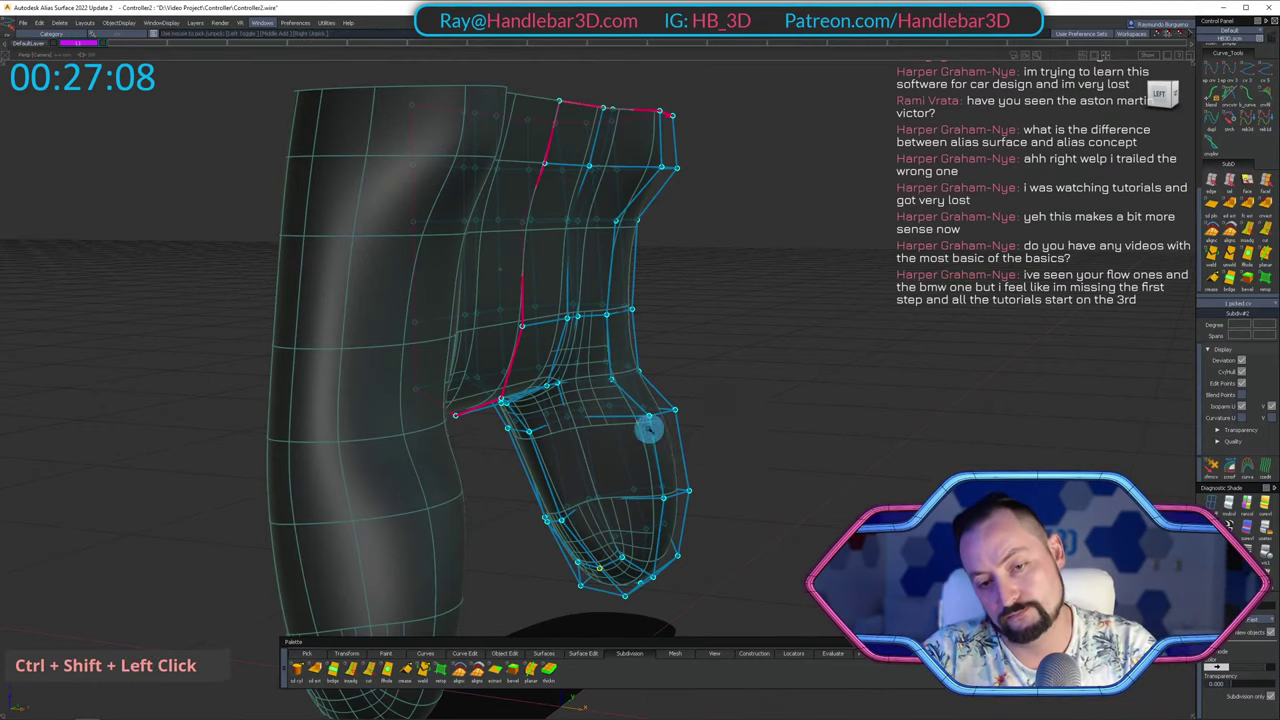
pyautogui.keyDown('alt'); pyautogui.keyDown('shift'); pyautogui.moveTo(648, 428); pyautogui.dragTo(1062, 287); pyautogui.keyUp('shift'); pyautogui.keyUp('alt')
pyautogui.keyDown('alt'); pyautogui.keyDown('shift'); pyautogui.doubleClick(1062, 287); pyautogui.keyUp('shift'); pyautogui.keyUp('alt')
# Pick the rear vertices of the grip's two middle rows in the left view and pull them outward.
pyautogui.keyDown('alt'); pyautogui.keyDown('shift'); pyautogui.click(1169, 95); pyautogui.keyUp('shift'); pyautogui.keyUp('alt')
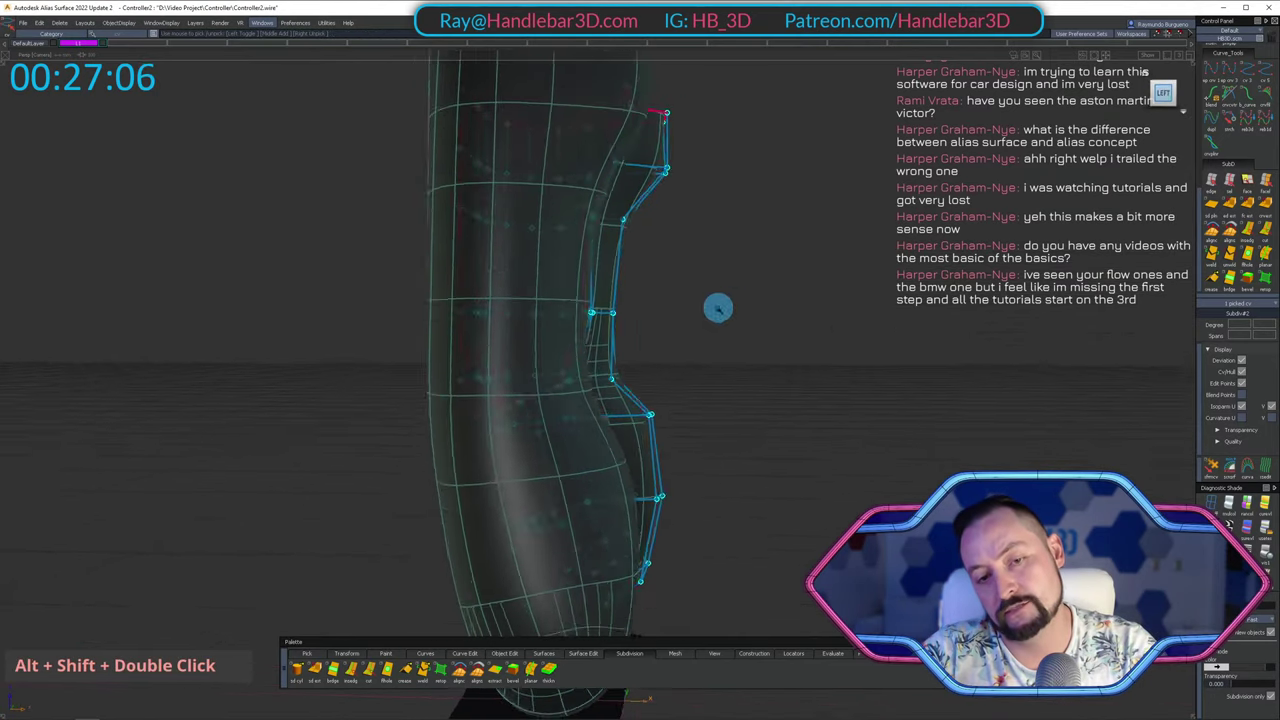
pyautogui.keyDown('alt'); pyautogui.keyDown('shift'); pyautogui.moveTo(717, 306); pyautogui.dragTo(792, 308, button='right'); pyautogui.keyUp('shift'); pyautogui.keyUp('alt')
pyautogui.keyDown('alt'); pyautogui.keyDown('shift'); pyautogui.moveTo(792, 308); pyautogui.dragTo(829, 262, button='middle'); pyautogui.keyUp('shift'); pyautogui.keyUp('alt')
pyautogui.keyDown('ctrl'); pyautogui.keyDown('shift'); pyautogui.moveTo(665, 349); pyautogui.dragTo(660, 325); pyautogui.keyUp('shift'); pyautogui.keyUp('ctrl')
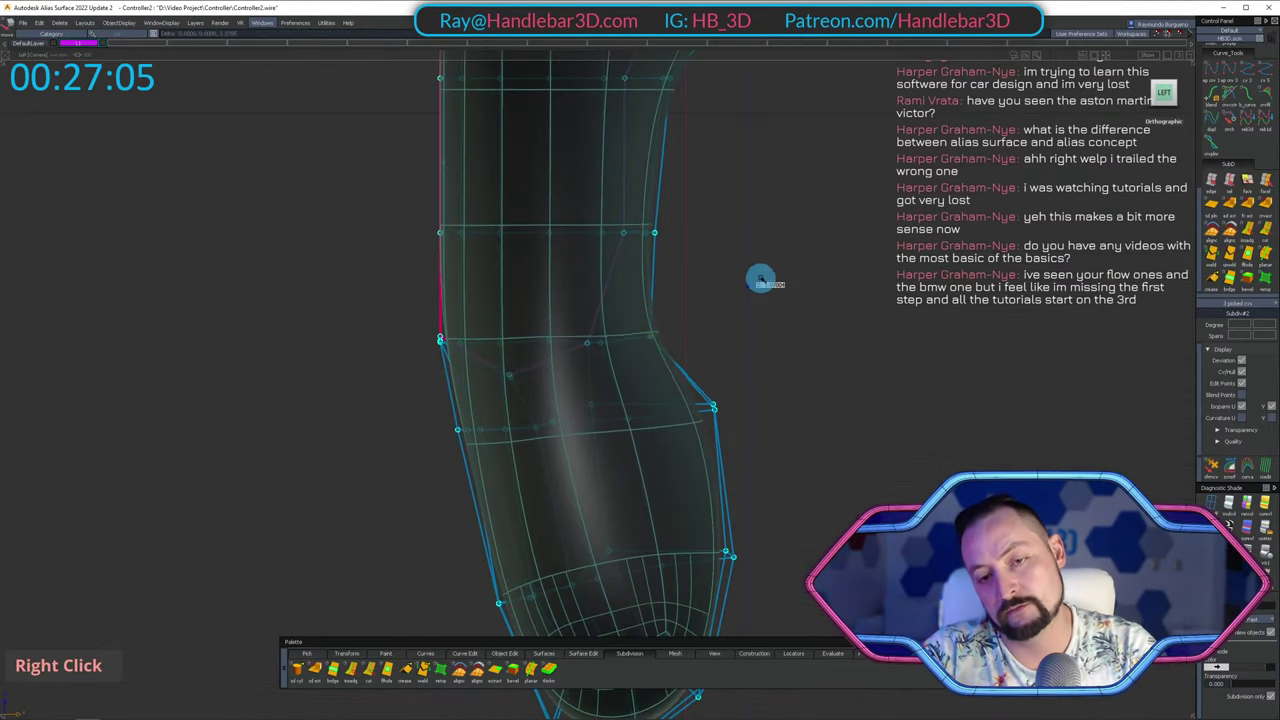
pyautogui.keyDown('alt'); pyautogui.keyDown('shift'); pyautogui.moveTo(757, 333); pyautogui.dragTo(707, 333, button='middle'); pyautogui.keyUp('shift'); pyautogui.keyUp('alt')
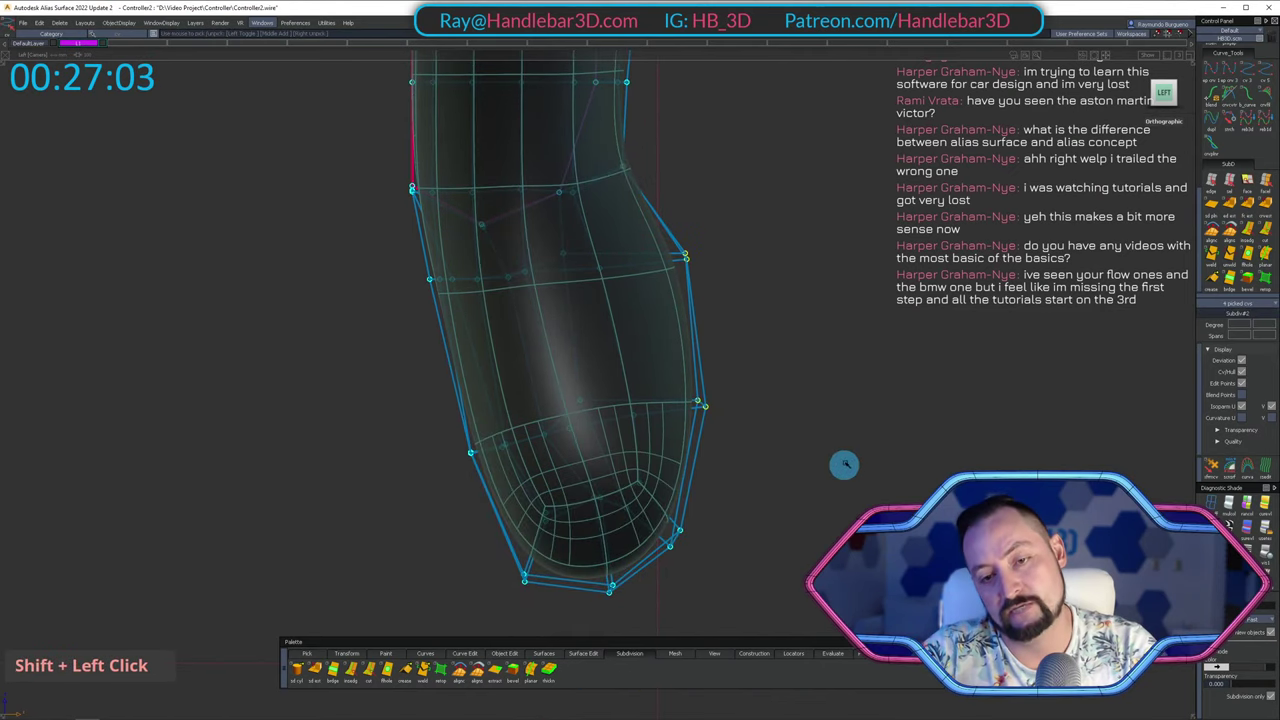
pyautogui.keyDown('ctrl'); pyautogui.keyDown('shift'); pyautogui.moveTo(788, 301); pyautogui.dragTo(816, 301, button='right'); pyautogui.keyUp('shift'); pyautogui.keyUp('ctrl')
pyautogui.moveTo(822, 304); pyautogui.dragTo(860, 308, button='middle')
pyautogui.keyDown('alt'); pyautogui.keyDown('shift'); pyautogui.moveTo(860, 308); pyautogui.dragTo(748, 345); pyautogui.keyUp('shift'); pyautogui.keyUp('alt')
pyautogui.keyDown('ctrl'); pyautogui.keyDown('shift'); pyautogui.rightClick(872, 287); pyautogui.keyUp('shift'); pyautogui.keyUp('ctrl')
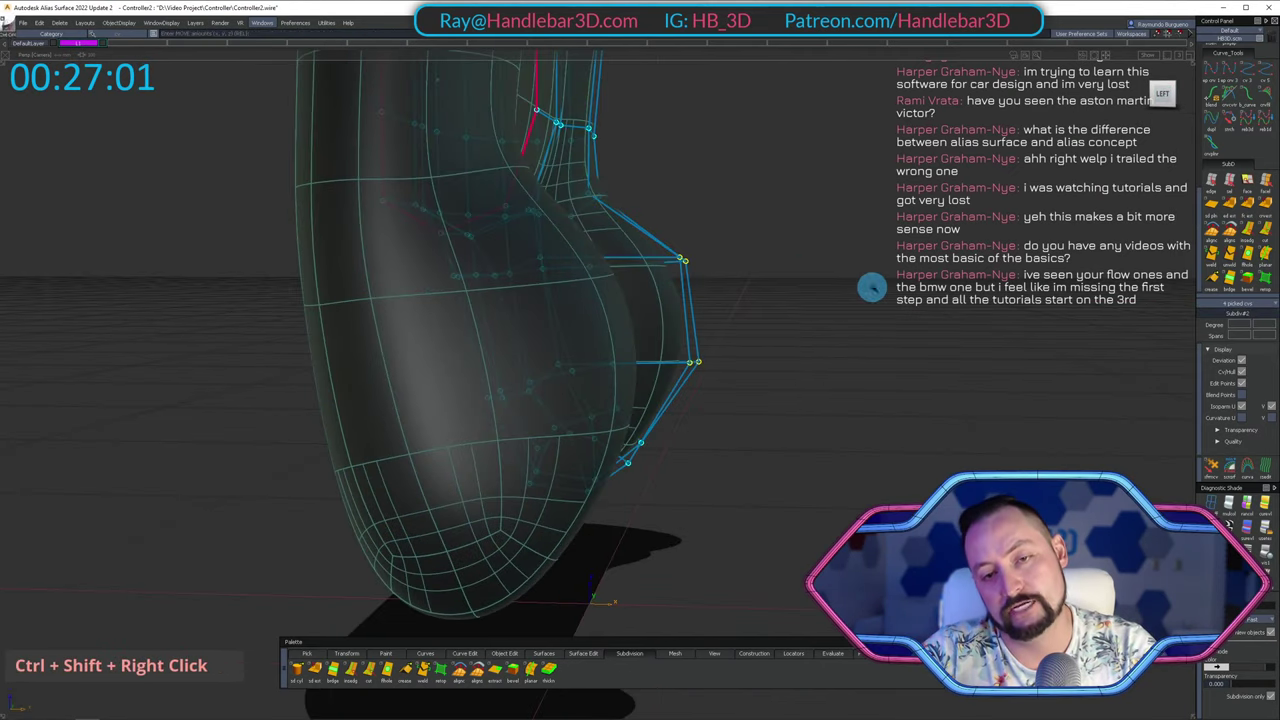
# Try exaggerating the rear bulge of the shaded grips, and undo the changes.
pyautogui.moveTo(871, 287)
pyautogui.keyDown('alt'); pyautogui.keyDown('shift'); pyautogui.mouseDown()
pyautogui.moveTo(680, 274)
pyautogui.moveTo(666, 171)
pyautogui.mouseUp(); pyautogui.keyUp('shift'); pyautogui.keyUp('alt')
pyautogui.keyDown('alt'); pyautogui.keyDown('shift'); pyautogui.moveTo(666, 171); pyautogui.dragTo(723, 349, button='middle'); pyautogui.keyUp('shift'); pyautogui.keyUp('alt')
pyautogui.moveTo(723, 349)
pyautogui.keyDown('alt'); pyautogui.keyDown('shift'); pyautogui.mouseDown()
pyautogui.moveTo(888, 302)
pyautogui.moveTo(823, 329)
pyautogui.moveTo(845, 338)
pyautogui.mouseUp(); pyautogui.keyUp('shift'); pyautogui.keyUp('alt')
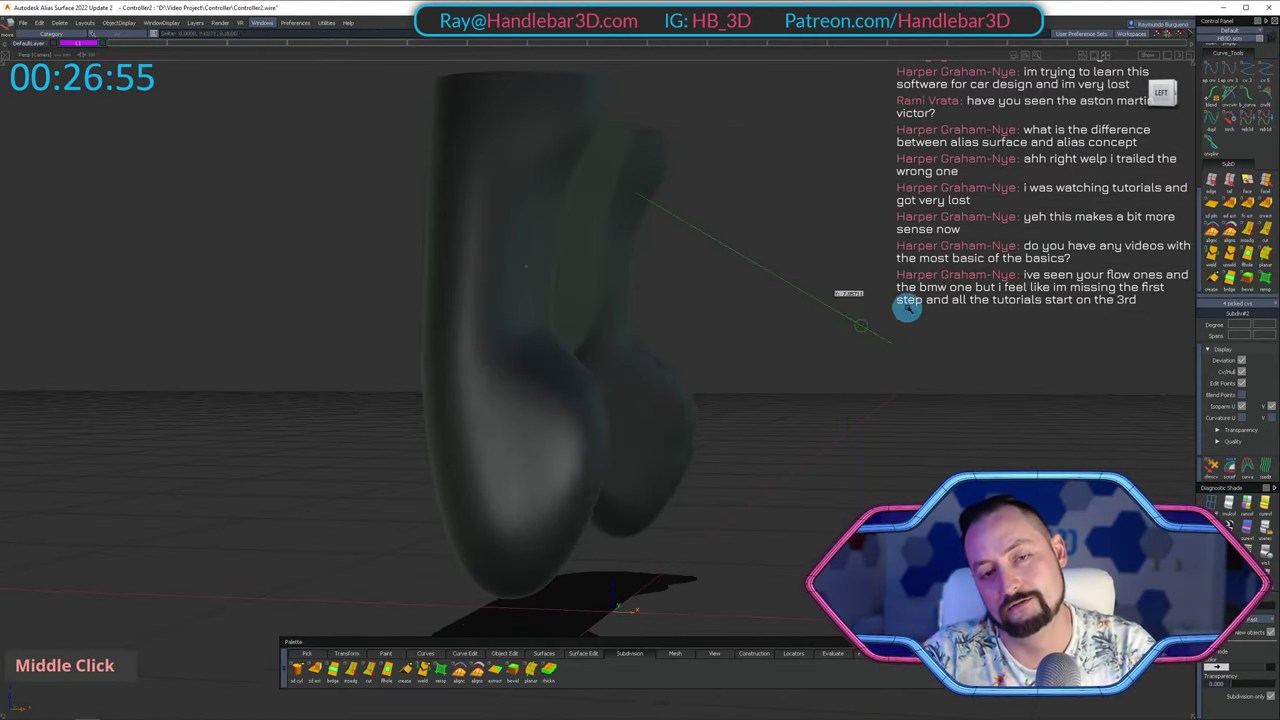
pyautogui.moveTo(907, 308); pyautogui.dragTo(886, 314, button='middle')
pyautogui.hotkey('ctrl', 'z')
pyautogui.hotkey('ctrl', 'z')
pyautogui.hotkey('ctrl', 'z')
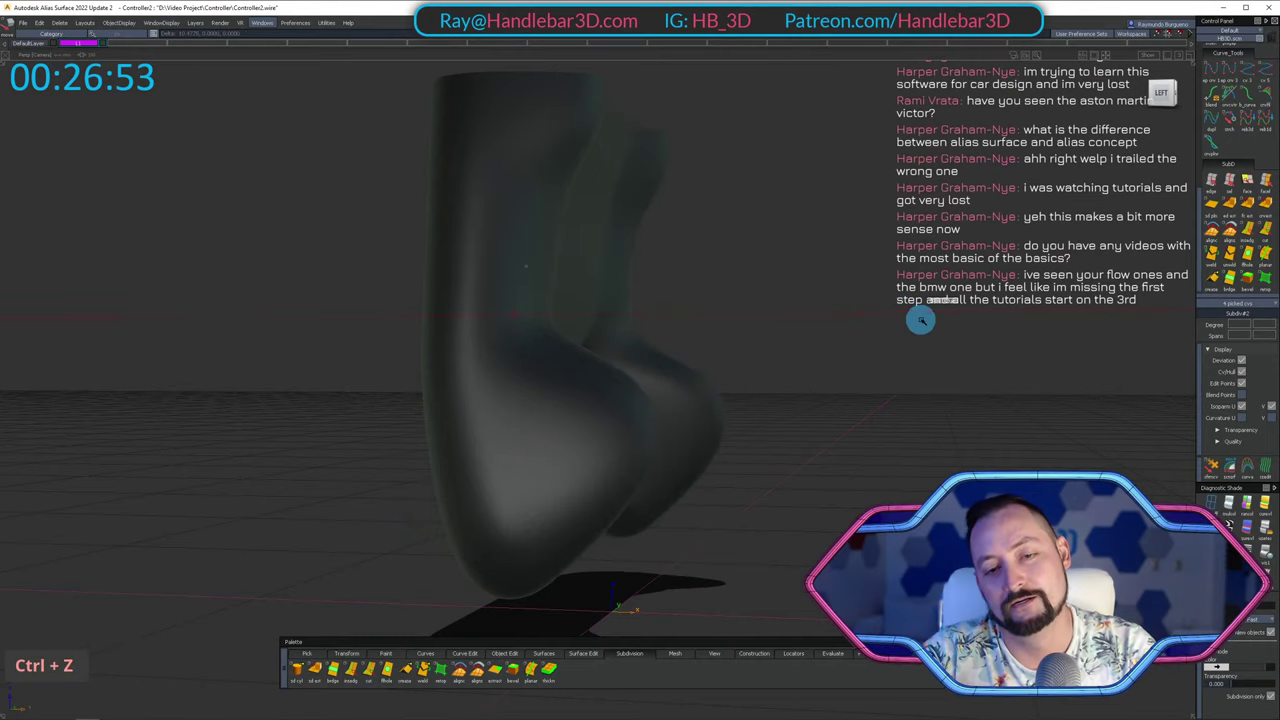
pyautogui.keyDown('alt'); pyautogui.keyDown('shift'); pyautogui.moveTo(983, 331); pyautogui.dragTo(869, 357); pyautogui.keyUp('shift'); pyautogui.keyUp('alt')
pyautogui.keyDown('alt'); pyautogui.keyDown('shift'); pyautogui.moveTo(869, 357); pyautogui.dragTo(871, 292, button='right'); pyautogui.keyUp('shift'); pyautogui.keyUp('alt')
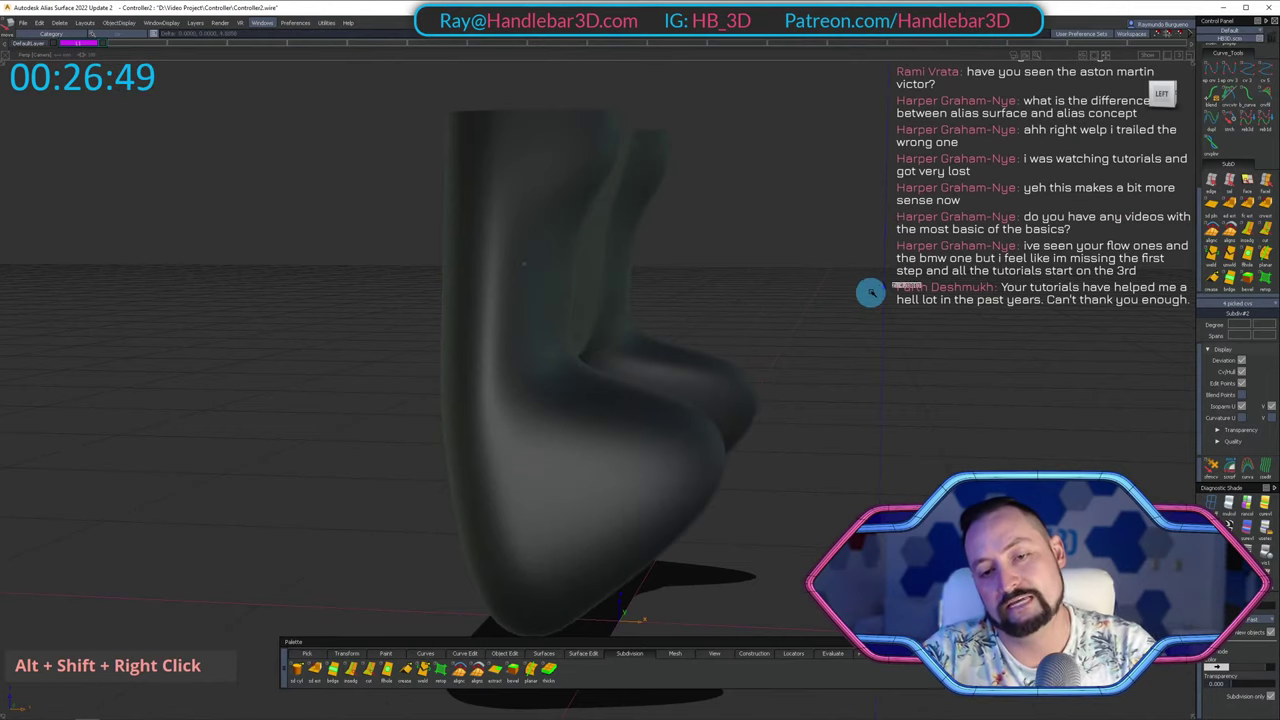
pyautogui.hotkey('ctrl', 'z')
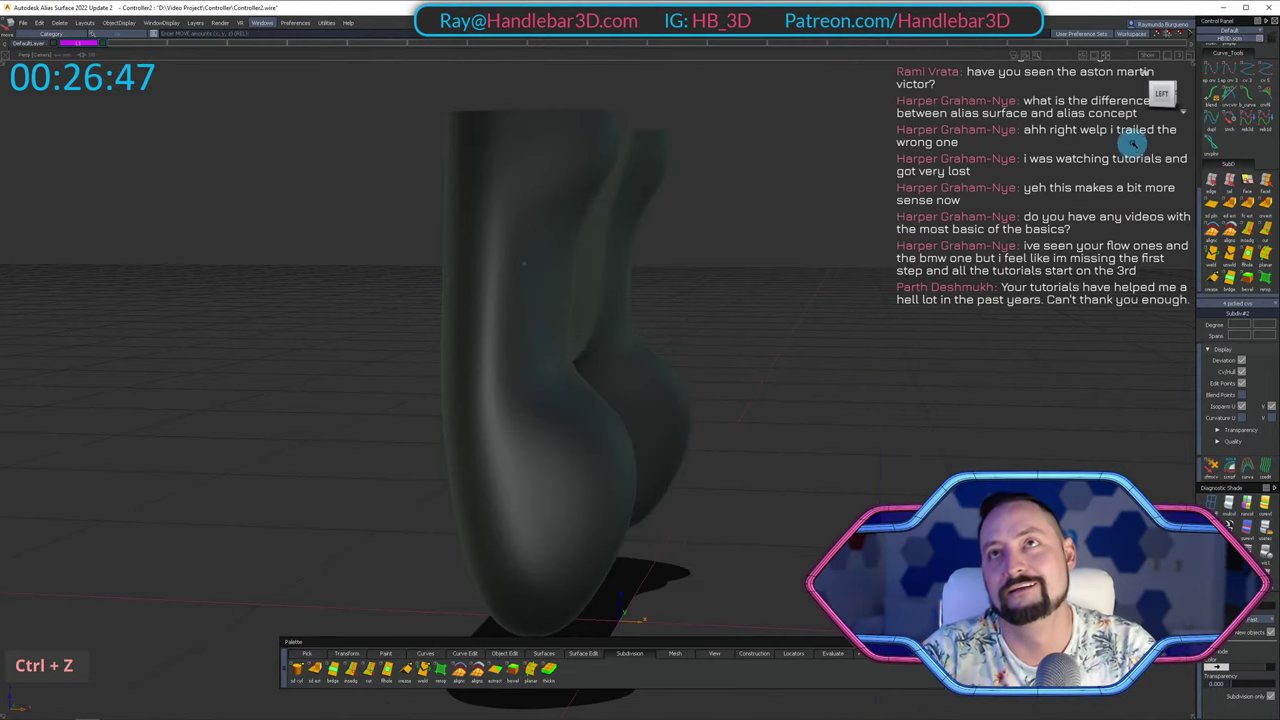
# Show the control mesh in the left view, move the picked rear grip vertices slightly inward, and clear the selection.
pyautogui.click(1162, 93)
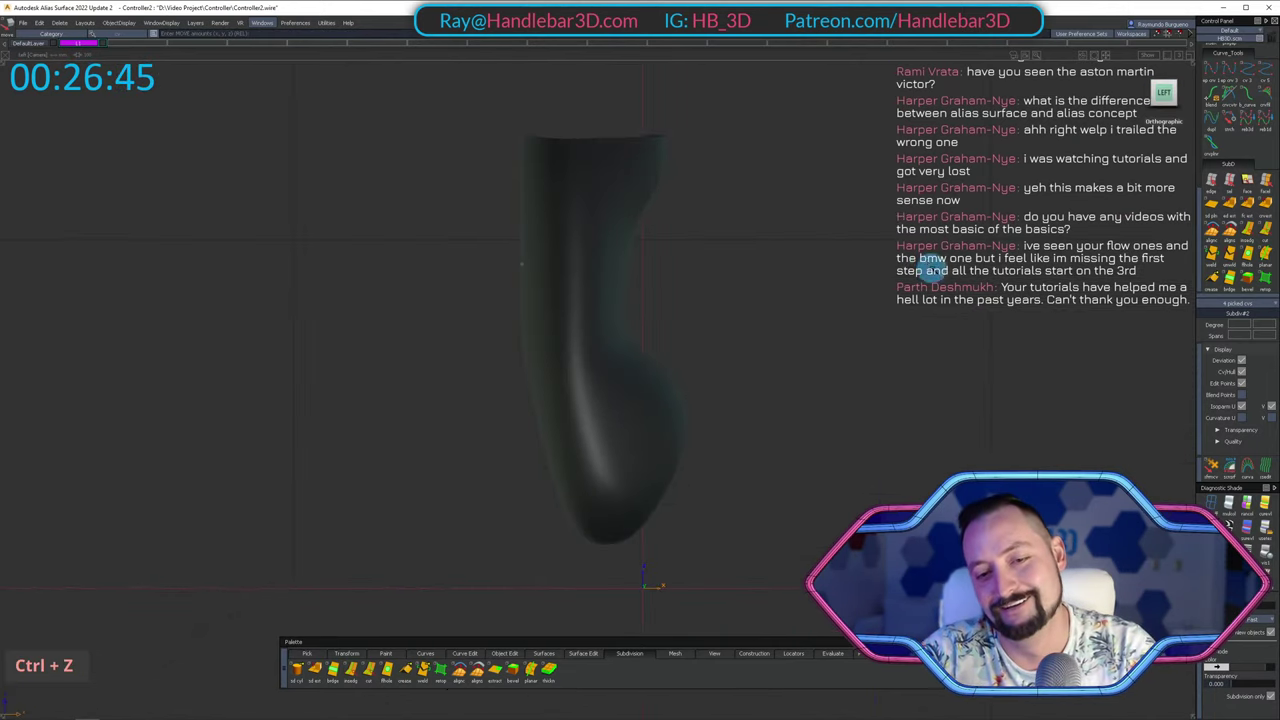
pyautogui.keyDown('ctrl'); pyautogui.keyDown('shift'); pyautogui.moveTo(768, 362); pyautogui.dragTo(797, 300, button='right'); pyautogui.keyUp('shift'); pyautogui.keyUp('ctrl')
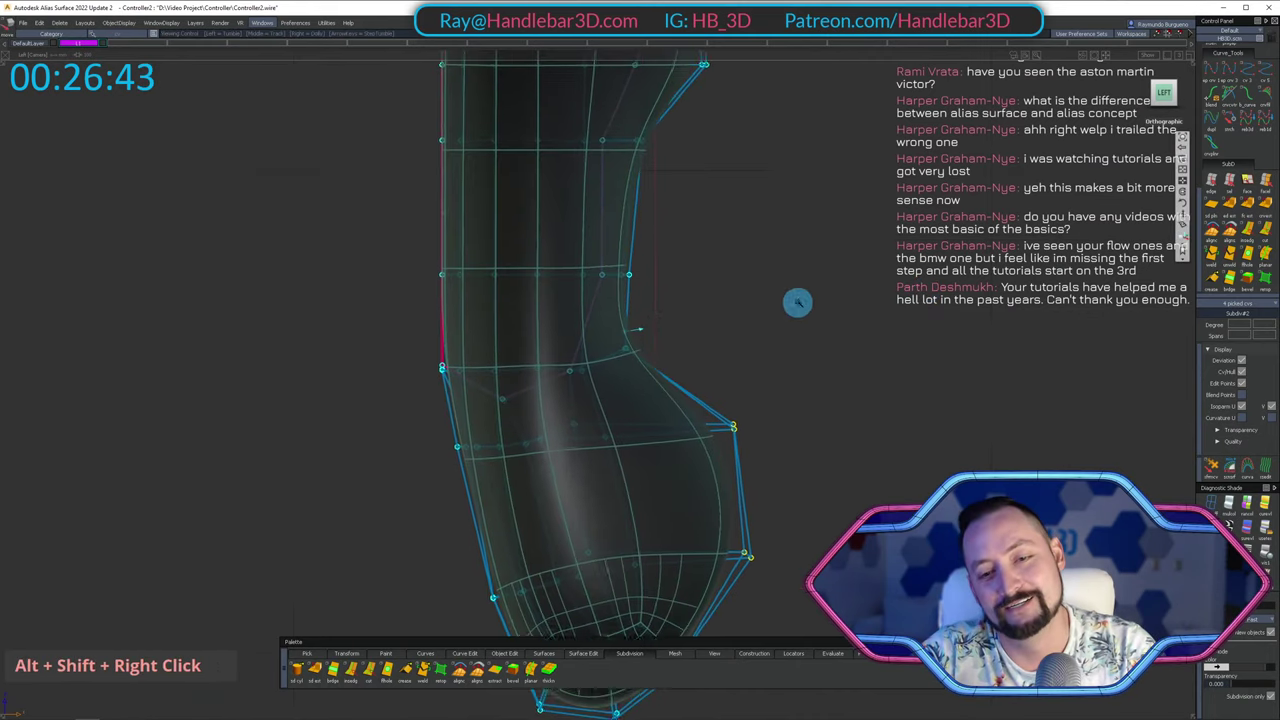
pyautogui.keyDown('alt'); pyautogui.keyDown('shift'); pyautogui.moveTo(797, 300); pyautogui.dragTo(786, 432, button='middle'); pyautogui.keyUp('shift'); pyautogui.keyUp('alt')
pyautogui.moveTo(779, 335); pyautogui.dragTo(769, 336, button='middle')
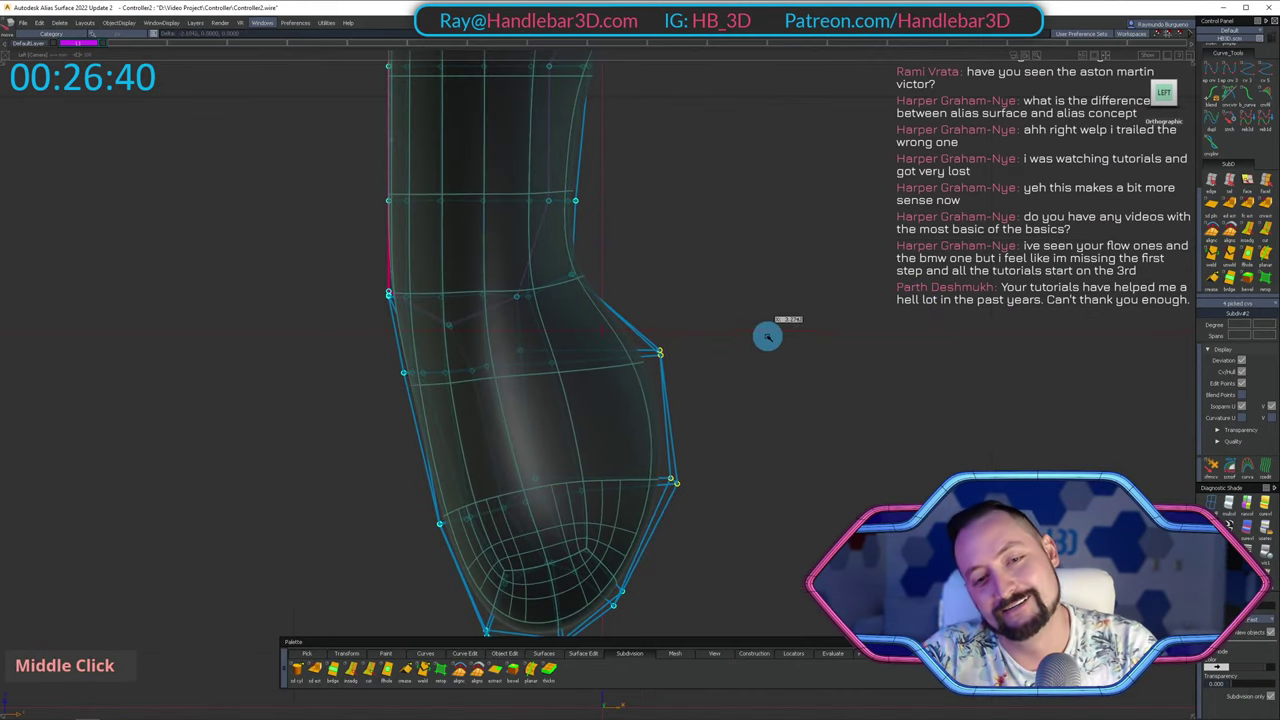
pyautogui.moveTo(631, 341)
pyautogui.keyDown('alt'); pyautogui.keyDown('shift'); pyautogui.mouseDown(button='middle')
pyautogui.moveTo(608, 383)
pyautogui.moveTo(618, 415)
pyautogui.mouseUp(button='middle'); pyautogui.keyUp('shift'); pyautogui.keyUp('alt')
pyautogui.keyDown('alt'); pyautogui.keyDown('shift'); pyautogui.moveTo(540, 400); pyautogui.dragTo(594, 403, button='right'); pyautogui.keyUp('shift'); pyautogui.keyUp('alt')
pyautogui.keyDown('ctrl'); pyautogui.keyDown('shift'); pyautogui.moveTo(594, 403); pyautogui.dragTo(594, 349); pyautogui.keyUp('shift'); pyautogui.keyUp('ctrl')
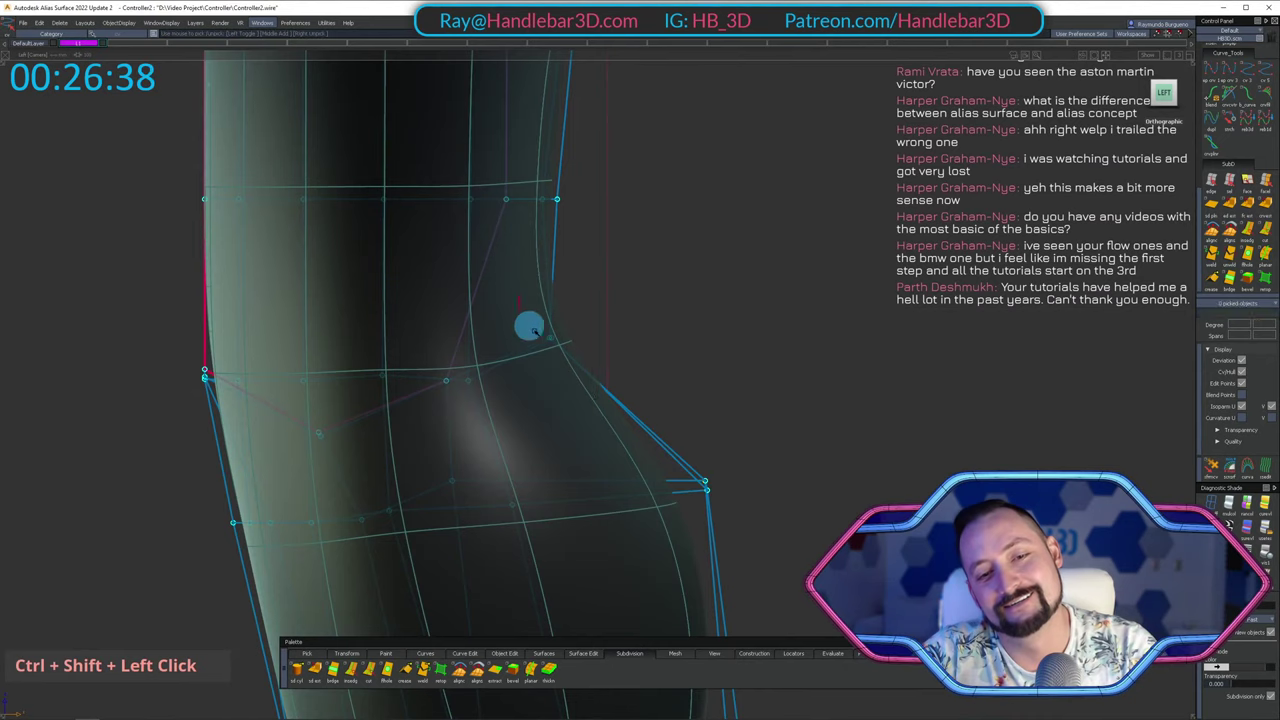
# Examine the reshaped controller body and its grips from several angles, with and without the control mesh.
pyautogui.keyDown('alt'); pyautogui.keyDown('shift'); pyautogui.moveTo(686, 306); pyautogui.dragTo(766, 337, button='middle'); pyautogui.keyUp('shift'); pyautogui.keyUp('alt')
pyautogui.keyDown('alt'); pyautogui.keyDown('shift'); pyautogui.moveTo(766, 337); pyautogui.dragTo(566, 366); pyautogui.keyUp('shift'); pyautogui.keyUp('alt')
pyautogui.keyDown('alt'); pyautogui.keyDown('shift'); pyautogui.moveTo(566, 366); pyautogui.dragTo(610, 300, button='right'); pyautogui.keyUp('shift'); pyautogui.keyUp('alt')
pyautogui.keyDown('alt'); pyautogui.keyDown('shift'); pyautogui.moveTo(610, 300); pyautogui.dragTo(608, 260); pyautogui.keyUp('shift'); pyautogui.keyUp('alt')
pyautogui.keyDown('alt'); pyautogui.keyDown('shift'); pyautogui.moveTo(608, 260); pyautogui.dragTo(683, 232, button='middle'); pyautogui.keyUp('shift'); pyautogui.keyUp('alt')
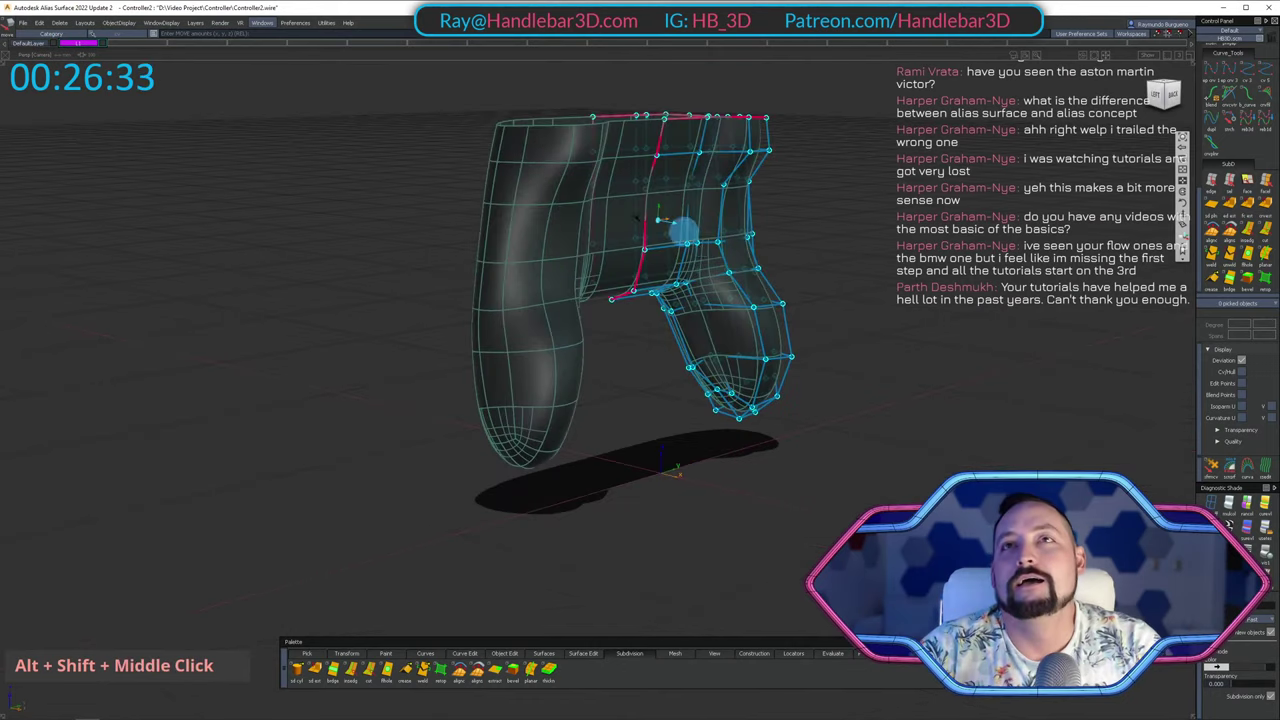
pyautogui.keyDown('alt'); pyautogui.keyDown('shift'); pyautogui.moveTo(671, 210); pyautogui.dragTo(571, 263); pyautogui.keyUp('shift'); pyautogui.keyUp('alt')
pyautogui.keyDown('alt'); pyautogui.keyDown('shift'); pyautogui.moveTo(571, 263); pyautogui.dragTo(749, 240, button='right'); pyautogui.keyUp('shift'); pyautogui.keyUp('alt')
pyautogui.keyDown('alt'); pyautogui.keyDown('shift'); pyautogui.moveTo(749, 240); pyautogui.dragTo(770, 148); pyautogui.keyUp('shift'); pyautogui.keyUp('alt')
pyautogui.keyDown('ctrl'); pyautogui.keyDown('shift'); pyautogui.moveTo(614, 195); pyautogui.dragTo(614, 326, button='right'); pyautogui.keyUp('shift'); pyautogui.keyUp('ctrl')
pyautogui.moveTo(580, 195)
pyautogui.keyDown('ctrl'); pyautogui.keyDown('shift'); pyautogui.mouseDown()
pyautogui.moveTo(551, 157)
pyautogui.moveTo(340, 251)
pyautogui.moveTo(420, 245)
pyautogui.mouseUp(); pyautogui.keyUp('shift'); pyautogui.keyUp('ctrl')
pyautogui.moveTo(590, 240)
pyautogui.keyDown('ctrl'); pyautogui.keyDown('shift'); pyautogui.mouseDown()
pyautogui.moveTo(620, 211)
pyautogui.moveTo(514, 206)
pyautogui.moveTo(897, 172)
pyautogui.mouseUp(); pyautogui.keyUp('shift'); pyautogui.keyUp('ctrl')
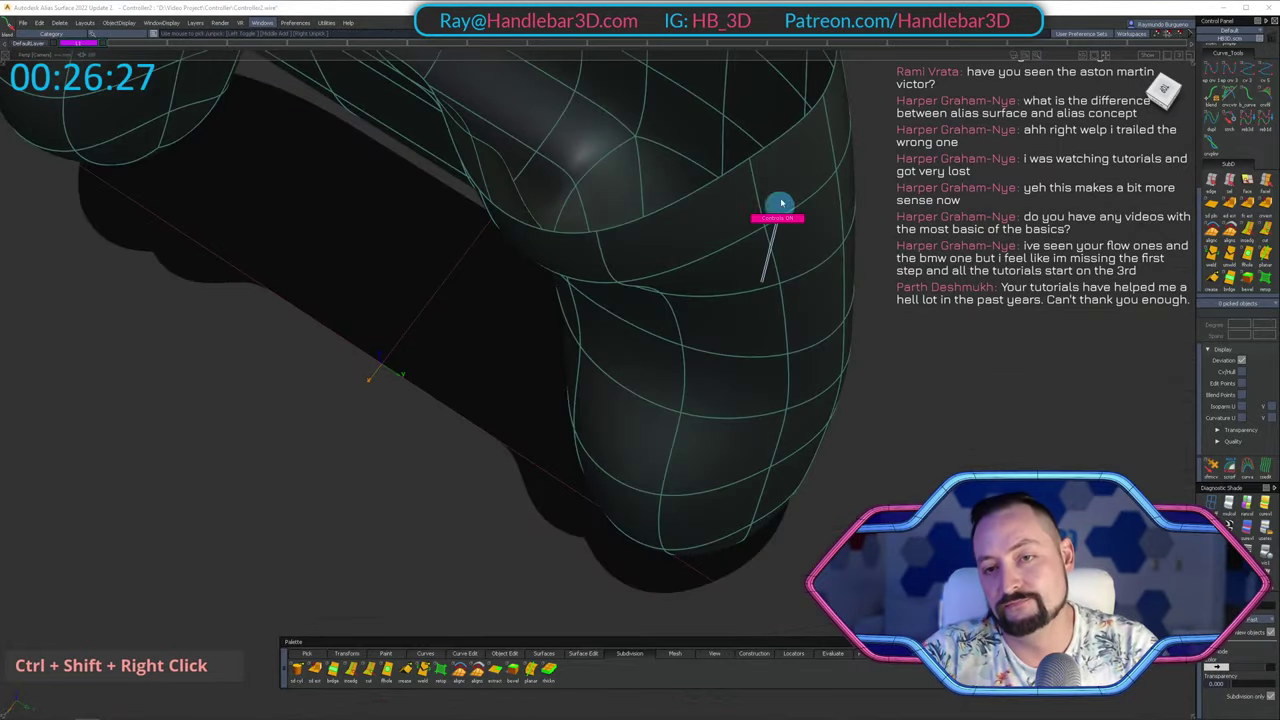
# Show the control mesh and pick a single corner vertex on the rim of the body's top opening.
pyautogui.keyDown('ctrl'); pyautogui.keyDown('shift'); pyautogui.moveTo(782, 203); pyautogui.dragTo(786, 198, button='right'); pyautogui.keyUp('shift'); pyautogui.keyUp('ctrl')
pyautogui.keyDown('alt'); pyautogui.keyDown('shift'); pyautogui.moveTo(818, 199); pyautogui.dragTo(760, 283, button='middle'); pyautogui.keyUp('shift'); pyautogui.keyUp('alt')
pyautogui.keyDown('alt'); pyautogui.keyDown('shift'); pyautogui.moveTo(760, 283); pyautogui.dragTo(934, 120); pyautogui.keyUp('shift'); pyautogui.keyUp('alt')
pyautogui.keyDown('ctrl'); pyautogui.keyDown('shift'); pyautogui.moveTo(663, 266); pyautogui.dragTo(665, 225); pyautogui.keyUp('shift'); pyautogui.keyUp('ctrl')
pyautogui.click(672, 228)
pyautogui.keyDown('ctrl'); pyautogui.keyDown('shift'); pyautogui.moveTo(749, 191); pyautogui.dragTo(756, 140, button='right'); pyautogui.keyUp('shift'); pyautogui.keyUp('ctrl')
pyautogui.moveTo(756, 150)
pyautogui.keyDown('alt'); pyautogui.keyDown('shift'); pyautogui.mouseDown()
pyautogui.moveTo(706, 311)
pyautogui.moveTo(748, 426)
pyautogui.moveTo(606, 334)
pyautogui.mouseUp(); pyautogui.keyUp('shift'); pyautogui.keyUp('alt')
pyautogui.keyDown('ctrl'); pyautogui.keyDown('shift'); pyautogui.moveTo(602, 336); pyautogui.dragTo(1128, 169); pyautogui.keyUp('shift'); pyautogui.keyUp('ctrl')
pyautogui.keyDown('alt'); pyautogui.keyDown('shift'); pyautogui.moveTo(930, 276); pyautogui.dragTo(640, 270); pyautogui.keyUp('shift'); pyautogui.keyUp('alt')
pyautogui.keyDown('ctrl'); pyautogui.keyDown('shift'); pyautogui.moveTo(640, 270); pyautogui.dragTo(660, 243); pyautogui.keyUp('shift'); pyautogui.keyUp('ctrl')
pyautogui.click(706, 278)
pyautogui.keyDown('alt'); pyautogui.keyDown('shift'); pyautogui.moveTo(700, 280); pyautogui.dragTo(1063, 76); pyautogui.keyUp('shift'); pyautogui.keyUp('alt')
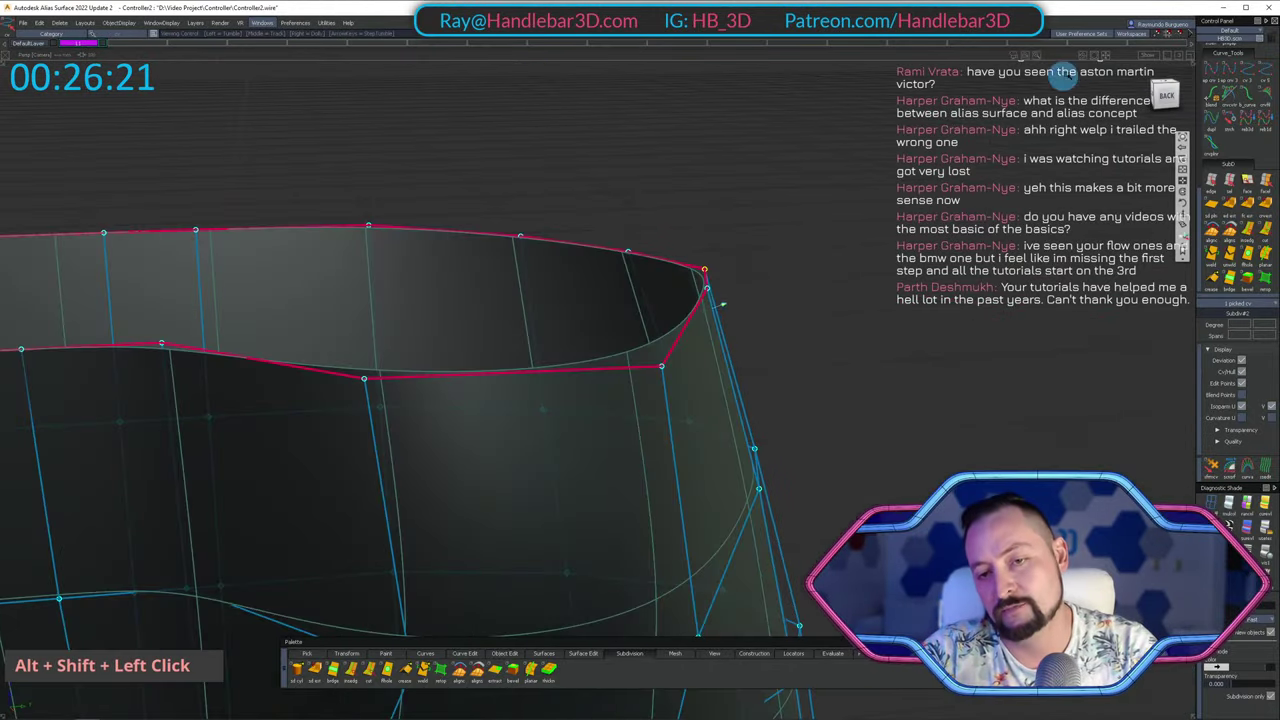
# Examine the rim and the grip profile from several angles, with and without the control mesh.
pyautogui.keyDown('alt'); pyautogui.keyDown('shift'); pyautogui.moveTo(1171, 95); pyautogui.dragTo(1045, 246); pyautogui.keyUp('shift'); pyautogui.keyUp('alt')
pyautogui.keyDown('ctrl'); pyautogui.keyDown('shift'); pyautogui.moveTo(1045, 244); pyautogui.dragTo(1041, 187, button='middle'); pyautogui.keyUp('shift'); pyautogui.keyUp('ctrl')
pyautogui.keyDown('alt'); pyautogui.keyDown('shift'); pyautogui.moveTo(1026, 183); pyautogui.dragTo(800, 270, button='right'); pyautogui.keyUp('shift'); pyautogui.keyUp('alt')
pyautogui.keyDown('alt'); pyautogui.keyDown('shift'); pyautogui.moveTo(800, 270); pyautogui.dragTo(746, 403); pyautogui.keyUp('shift'); pyautogui.keyUp('alt')
pyautogui.keyDown('alt'); pyautogui.keyDown('shift'); pyautogui.moveTo(746, 403); pyautogui.dragTo(610, 440, button='right'); pyautogui.keyUp('shift'); pyautogui.keyUp('alt')
pyautogui.keyDown('alt'); pyautogui.keyDown('shift'); pyautogui.moveTo(610, 440); pyautogui.dragTo(760, 180); pyautogui.keyUp('shift'); pyautogui.keyUp('alt')
pyautogui.keyDown('ctrl'); pyautogui.keyDown('shift'); pyautogui.moveTo(749, 200); pyautogui.dragTo(689, 123, button='right'); pyautogui.keyUp('shift'); pyautogui.keyUp('ctrl')
pyautogui.keyDown('alt'); pyautogui.keyDown('shift'); pyautogui.moveTo(670, 140); pyautogui.dragTo(200, 380); pyautogui.keyUp('shift'); pyautogui.keyUp('alt')
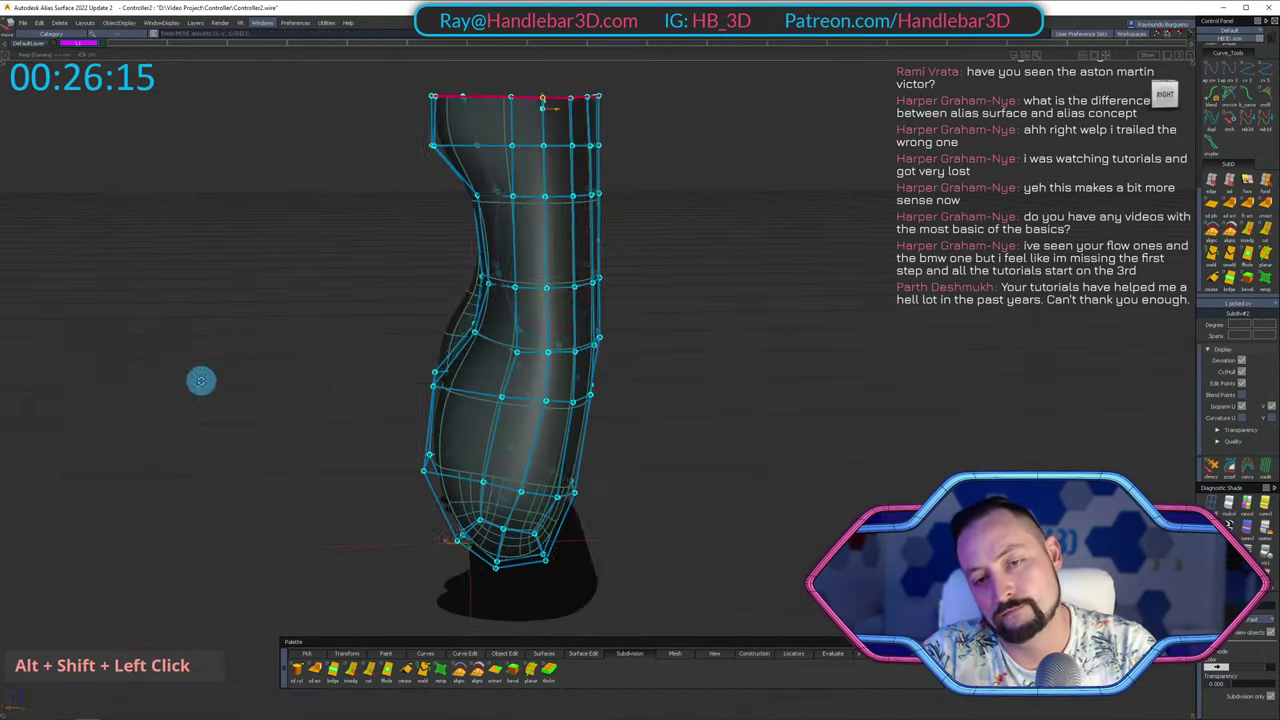
pyautogui.keyDown('ctrl'); pyautogui.keyDown('shift'); pyautogui.moveTo(483, 240); pyautogui.dragTo(483, 200, button='right'); pyautogui.keyUp('shift'); pyautogui.keyUp('ctrl')
pyautogui.keyDown('alt'); pyautogui.keyDown('shift'); pyautogui.moveTo(470, 215); pyautogui.dragTo(737, 264); pyautogui.keyUp('shift'); pyautogui.keyUp('alt')
pyautogui.keyDown('ctrl'); pyautogui.keyDown('shift'); pyautogui.moveTo(737, 264); pyautogui.dragTo(735, 220, button='right'); pyautogui.keyUp('shift'); pyautogui.keyUp('ctrl')
pyautogui.keyDown('alt'); pyautogui.keyDown('shift'); pyautogui.moveTo(715, 245); pyautogui.dragTo(645, 245); pyautogui.keyUp('shift'); pyautogui.keyUp('alt')
# Clear the selection and examine the body's open top rim from the front.
pyautogui.keyDown('ctrl'); pyautogui.keyDown('shift'); pyautogui.moveTo(645, 235); pyautogui.dragTo(644, 173); pyautogui.keyUp('shift'); pyautogui.keyUp('ctrl')
pyautogui.click(768, 240)
pyautogui.keyDown('ctrl'); pyautogui.keyDown('shift'); pyautogui.moveTo(762, 320); pyautogui.dragTo(760, 280, button='right'); pyautogui.keyUp('shift'); pyautogui.keyUp('ctrl')
pyautogui.keyDown('alt'); pyautogui.keyDown('shift'); pyautogui.moveTo(755, 310); pyautogui.dragTo(739, 425); pyautogui.keyUp('shift'); pyautogui.keyUp('alt')
pyautogui.keyDown('alt'); pyautogui.keyDown('shift'); pyautogui.moveTo(670, 300); pyautogui.dragTo(742, 266, button='right'); pyautogui.keyUp('shift'); pyautogui.keyUp('alt')
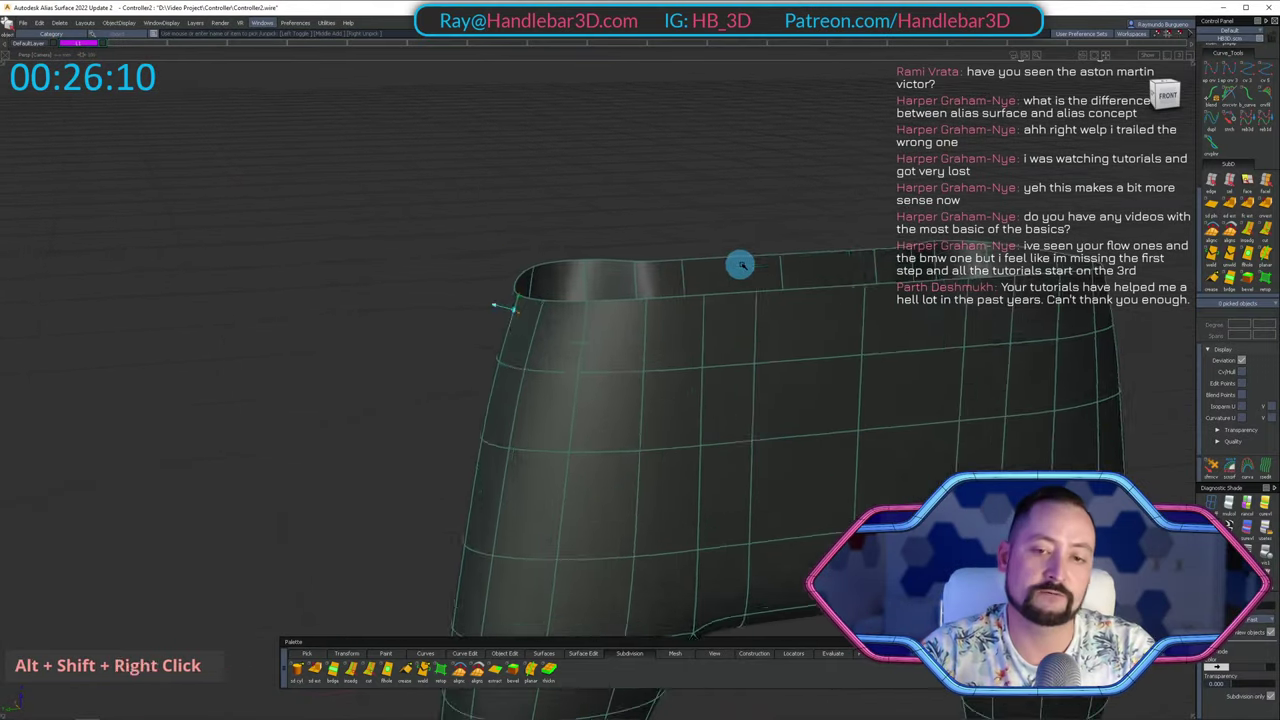
pyautogui.keyDown('alt'); pyautogui.keyDown('shift'); pyautogui.moveTo(742, 266); pyautogui.dragTo(672, 375); pyautogui.keyUp('shift'); pyautogui.keyUp('alt')
pyautogui.keyDown('ctrl'); pyautogui.keyDown('shift'); pyautogui.moveTo(670, 378); pyautogui.dragTo(669, 337, button='right'); pyautogui.keyUp('shift'); pyautogui.keyUp('ctrl')
pyautogui.keyDown('alt'); pyautogui.keyDown('shift'); pyautogui.moveTo(668, 338); pyautogui.dragTo(810, 265); pyautogui.keyUp('shift'); pyautogui.keyUp('alt')
pyautogui.keyDown('ctrl'); pyautogui.keyDown('shift'); pyautogui.moveTo(810, 272); pyautogui.dragTo(807, 234, button='right'); pyautogui.keyUp('shift'); pyautogui.keyUp('ctrl')
pyautogui.moveTo(807, 238)
pyautogui.keyDown('alt'); pyautogui.keyDown('shift'); pyautogui.mouseDown()
pyautogui.moveTo(509, 240)
pyautogui.moveTo(819, 257)
pyautogui.mouseUp(); pyautogui.keyUp('shift'); pyautogui.keyUp('alt')
# Extrude the edge loop of the open top rim inward and slightly upward to form a narrow lip.
pyautogui.keyDown('ctrl'); pyautogui.keyDown('shift'); pyautogui.moveTo(759, 360); pyautogui.dragTo(758, 325); pyautogui.keyUp('shift'); pyautogui.keyUp('ctrl')
pyautogui.click(759, 325)
pyautogui.keyDown('ctrl'); pyautogui.keyDown('shift'); pyautogui.moveTo(768, 375); pyautogui.dragTo(769, 335, button='right'); pyautogui.keyUp('shift'); pyautogui.keyUp('ctrl')
pyautogui.keyDown('ctrl'); pyautogui.keyDown('shift'); pyautogui.moveTo(777, 400); pyautogui.dragTo(786, 337); pyautogui.keyUp('shift'); pyautogui.keyUp('ctrl')
pyautogui.keyDown('alt'); pyautogui.keyDown('shift'); pyautogui.moveTo(785, 255); pyautogui.dragTo(730, 310); pyautogui.keyUp('shift'); pyautogui.keyUp('alt')
pyautogui.keyDown('alt'); pyautogui.keyDown('shift'); pyautogui.moveTo(730, 310); pyautogui.dragTo(749, 297, button='right'); pyautogui.keyUp('shift'); pyautogui.keyUp('alt')
pyautogui.keyDown('alt'); pyautogui.keyDown('shift'); pyautogui.moveTo(749, 297); pyautogui.dragTo(822, 257); pyautogui.keyUp('shift'); pyautogui.keyUp('alt')
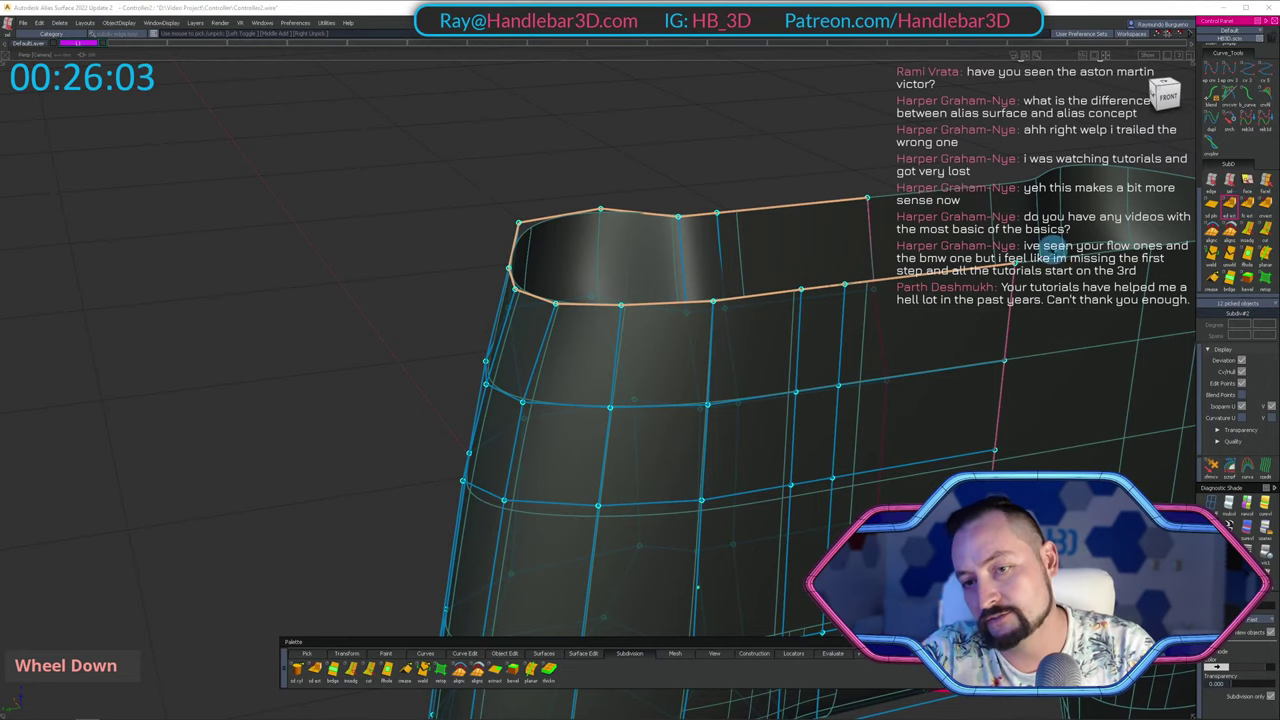
pyautogui.keyDown('alt'); pyautogui.keyDown('shift'); pyautogui.moveTo(720, 196); pyautogui.dragTo(748, 162); pyautogui.keyUp('shift'); pyautogui.keyUp('alt')
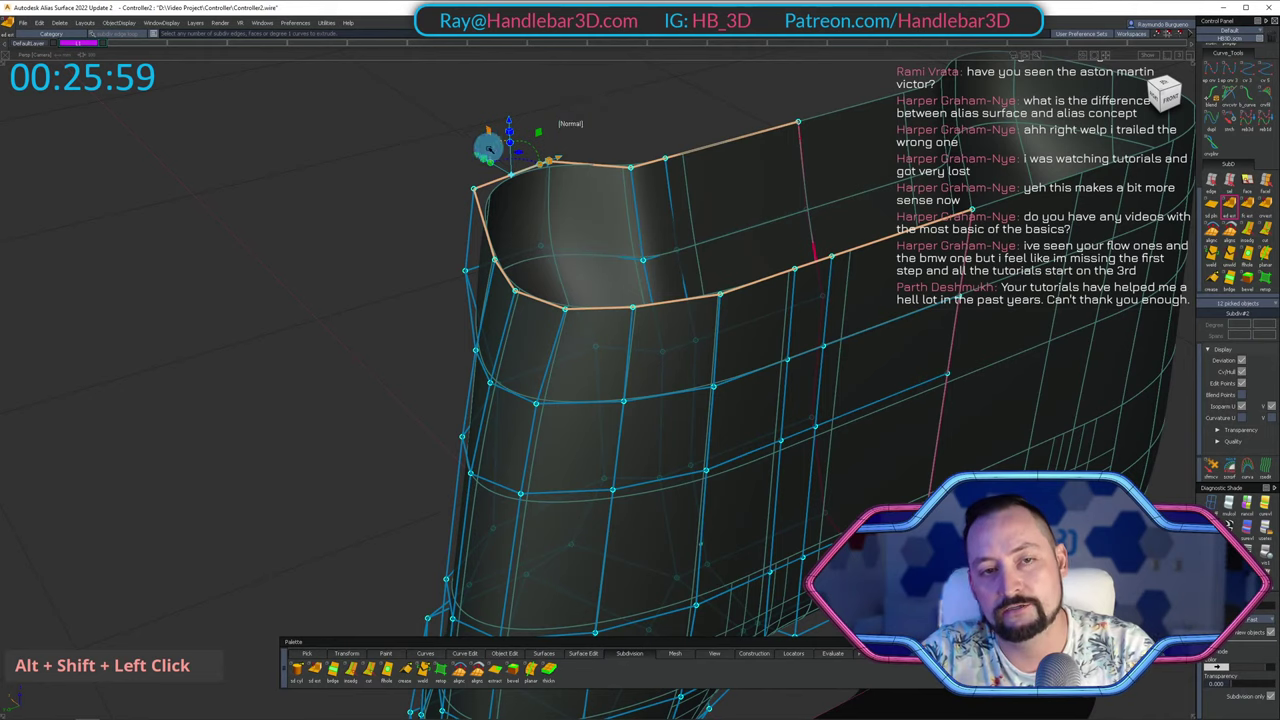
pyautogui.moveTo(475, 155); pyautogui.dragTo(316, 181)
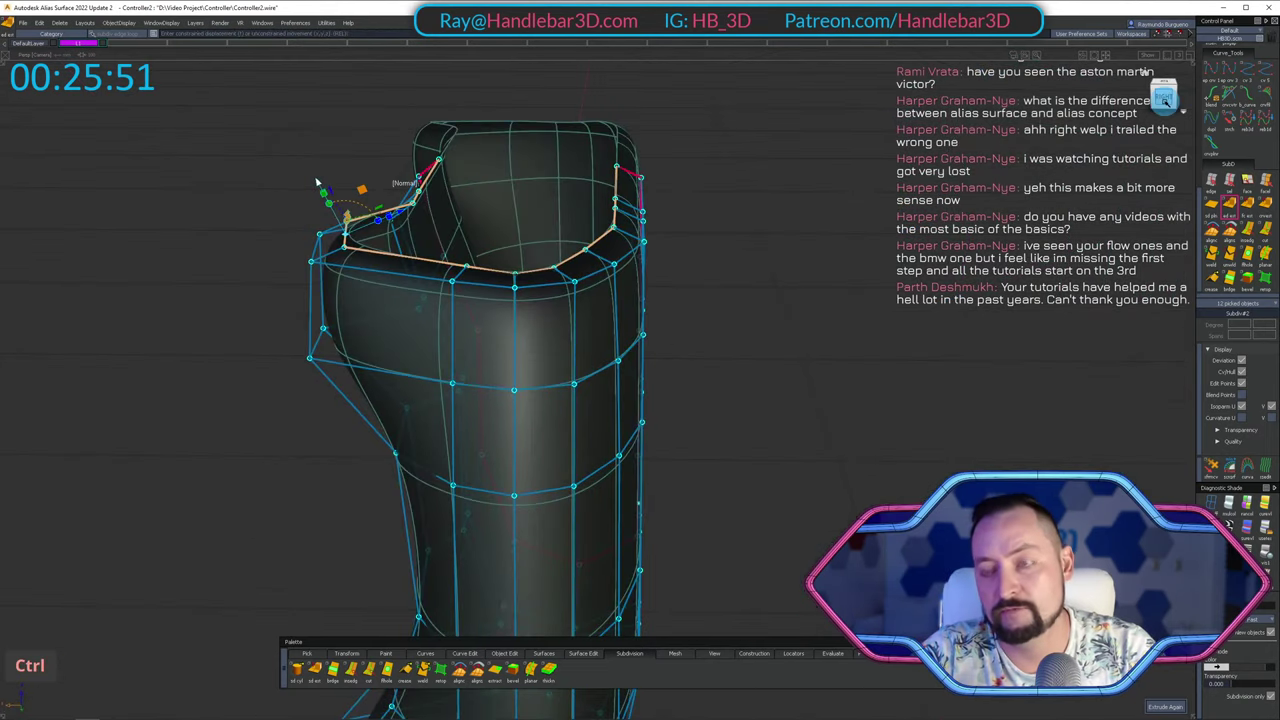
# Inspect the extruded lip's profile in the right view and clear the selection.
pyautogui.click(1165, 101)
pyautogui.keyDown('alt'); pyautogui.keyDown('shift'); pyautogui.moveTo(751, 178); pyautogui.dragTo(774, 194, button='right'); pyautogui.keyUp('shift'); pyautogui.keyUp('alt')
pyautogui.keyDown('alt'); pyautogui.keyDown('shift'); pyautogui.moveTo(505, 197); pyautogui.dragTo(589, 215, button='middle'); pyautogui.keyUp('shift'); pyautogui.keyUp('alt')
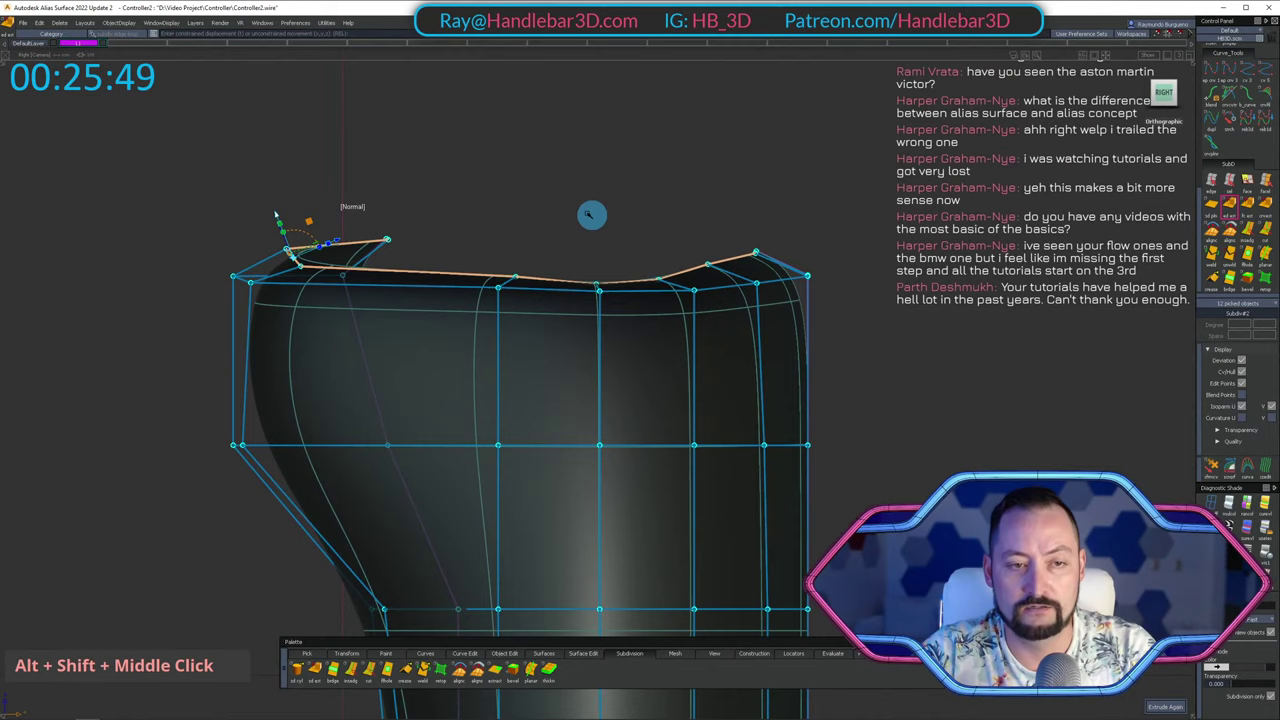
pyautogui.keyDown('ctrl'); pyautogui.keyDown('shift'); pyautogui.middleClick(642, 189); pyautogui.keyUp('shift'); pyautogui.keyUp('ctrl')
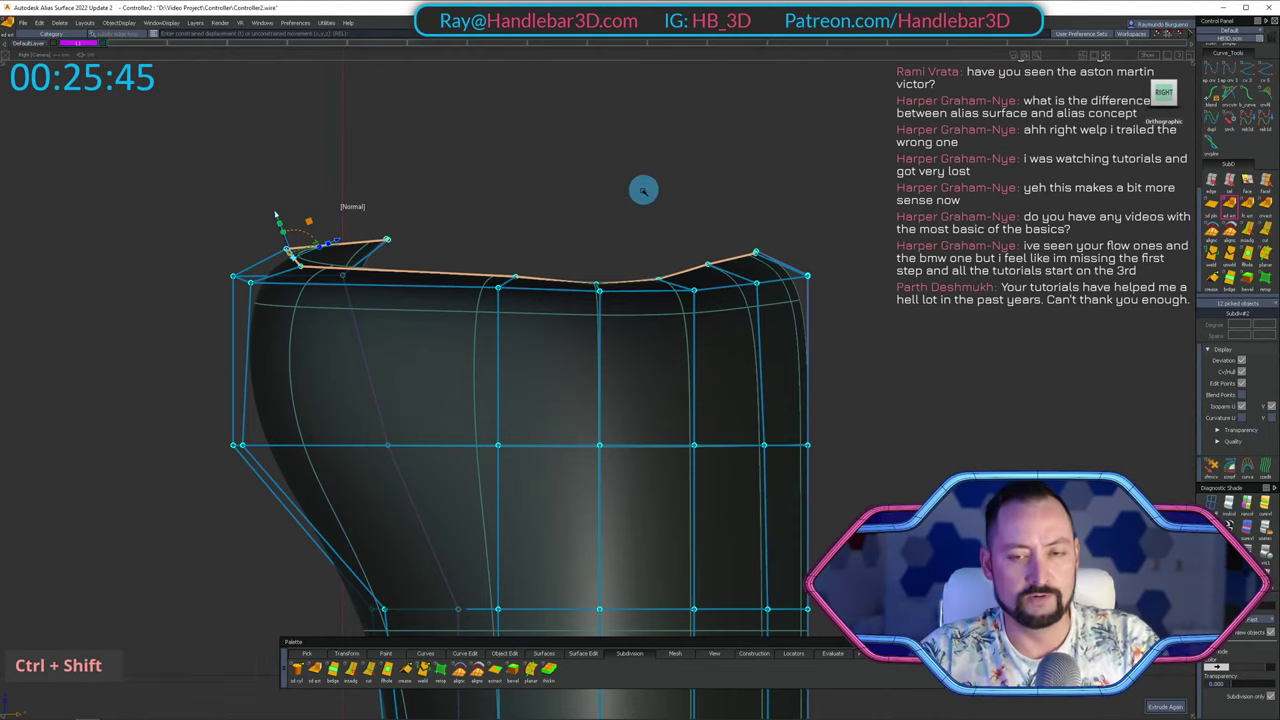
pyautogui.keyDown('ctrl'); pyautogui.keyDown('shift'); pyautogui.middleClick(632, 157); pyautogui.keyUp('shift'); pyautogui.keyUp('ctrl')
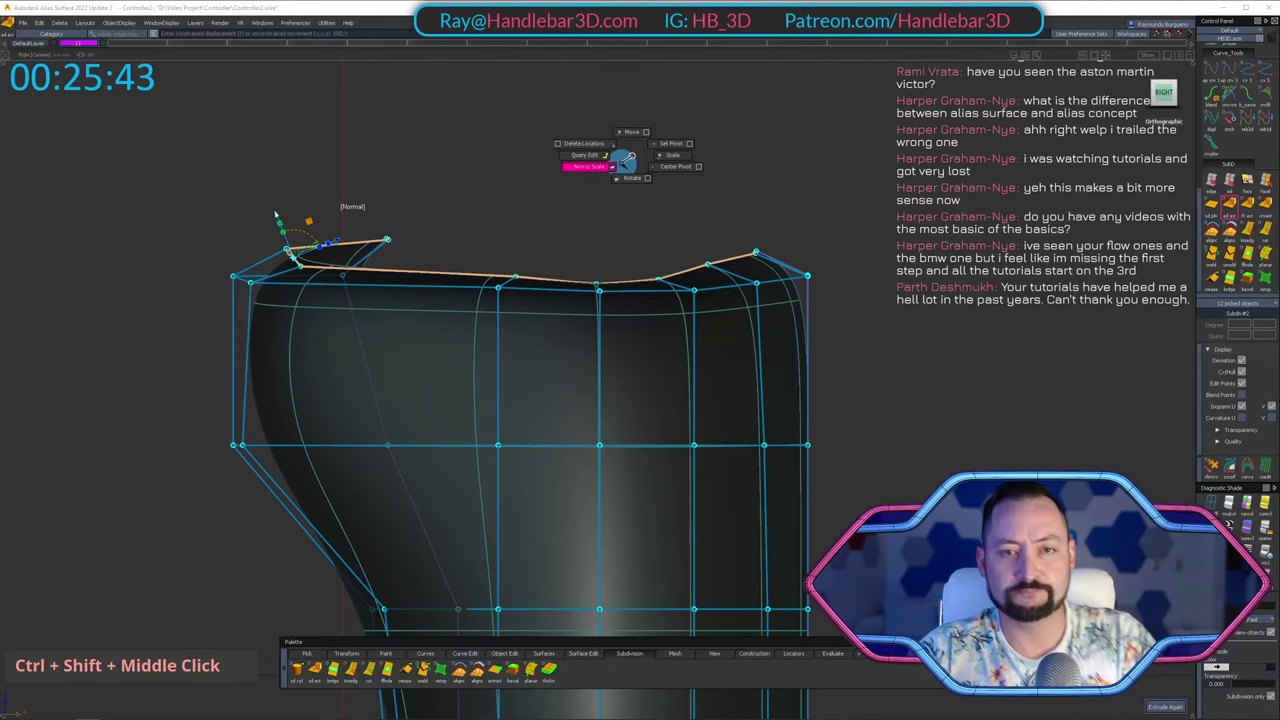
pyautogui.keyDown('ctrl'); pyautogui.keyDown('shift'); pyautogui.moveTo(524, 236); pyautogui.dragTo(531, 117); pyautogui.keyUp('shift'); pyautogui.keyUp('ctrl')
pyautogui.keyDown('alt'); pyautogui.keyDown('shift'); pyautogui.moveTo(391, 191); pyautogui.dragTo(660, 250); pyautogui.keyUp('shift'); pyautogui.keyUp('alt')
pyautogui.click(1162, 98)
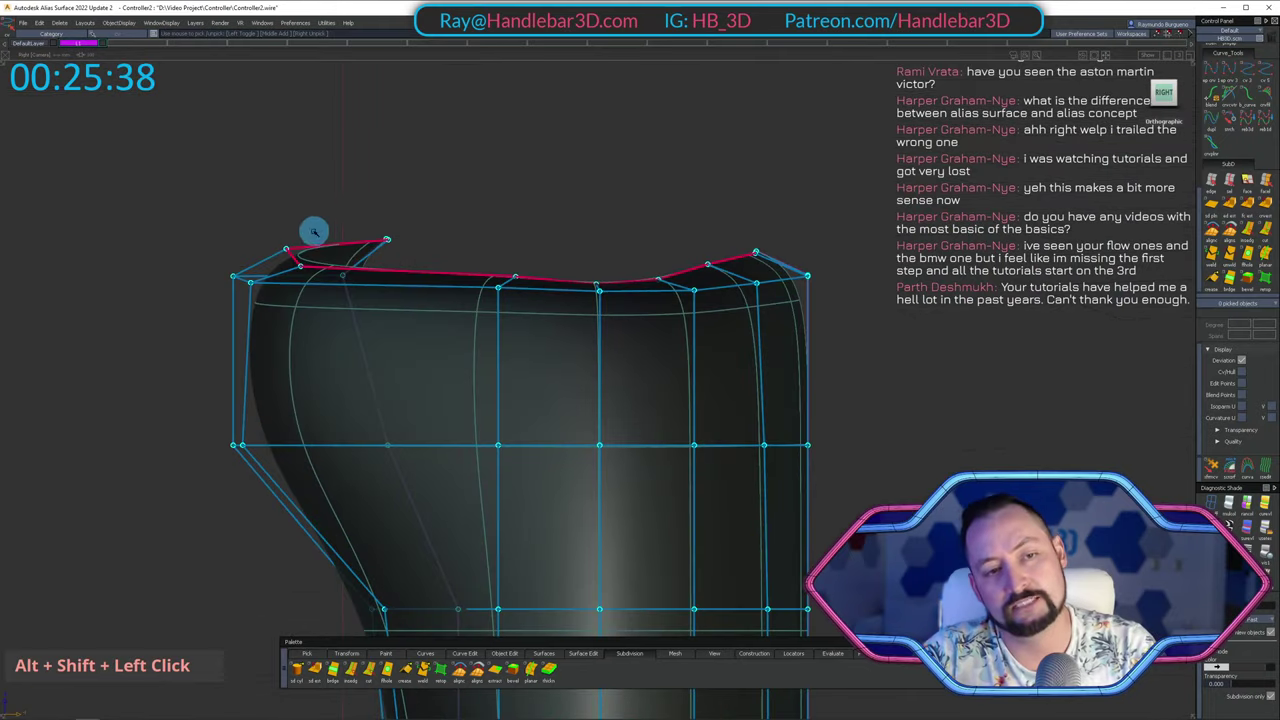
# Pick the edge loop below the lip, try scaling it flat vertically, and undo the scaling.
pyautogui.keyDown('ctrl'); pyautogui.keyDown('shift'); pyautogui.moveTo(187, 247); pyautogui.dragTo(375, 247); pyautogui.keyUp('shift'); pyautogui.keyUp('ctrl')
pyautogui.moveTo(195, 190); pyautogui.dragTo(430, 245)
pyautogui.keyDown('alt'); pyautogui.keyDown('shift'); pyautogui.moveTo(508, 166); pyautogui.dragTo(516, 170); pyautogui.keyUp('shift'); pyautogui.keyUp('alt')
pyautogui.keyDown('ctrl'); pyautogui.keyDown('shift'); pyautogui.moveTo(669, 254); pyautogui.dragTo(722, 143); pyautogui.keyUp('shift'); pyautogui.keyUp('ctrl')
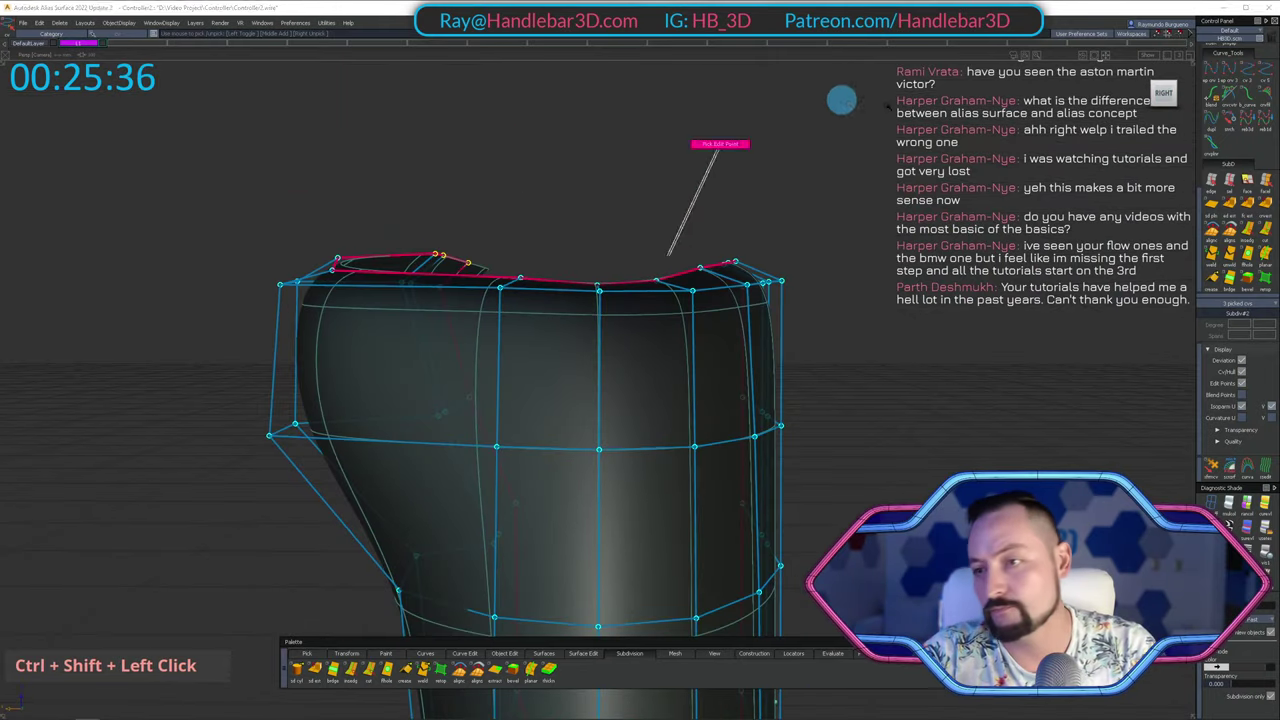
pyautogui.click(1229, 182)
pyautogui.click(660, 289)
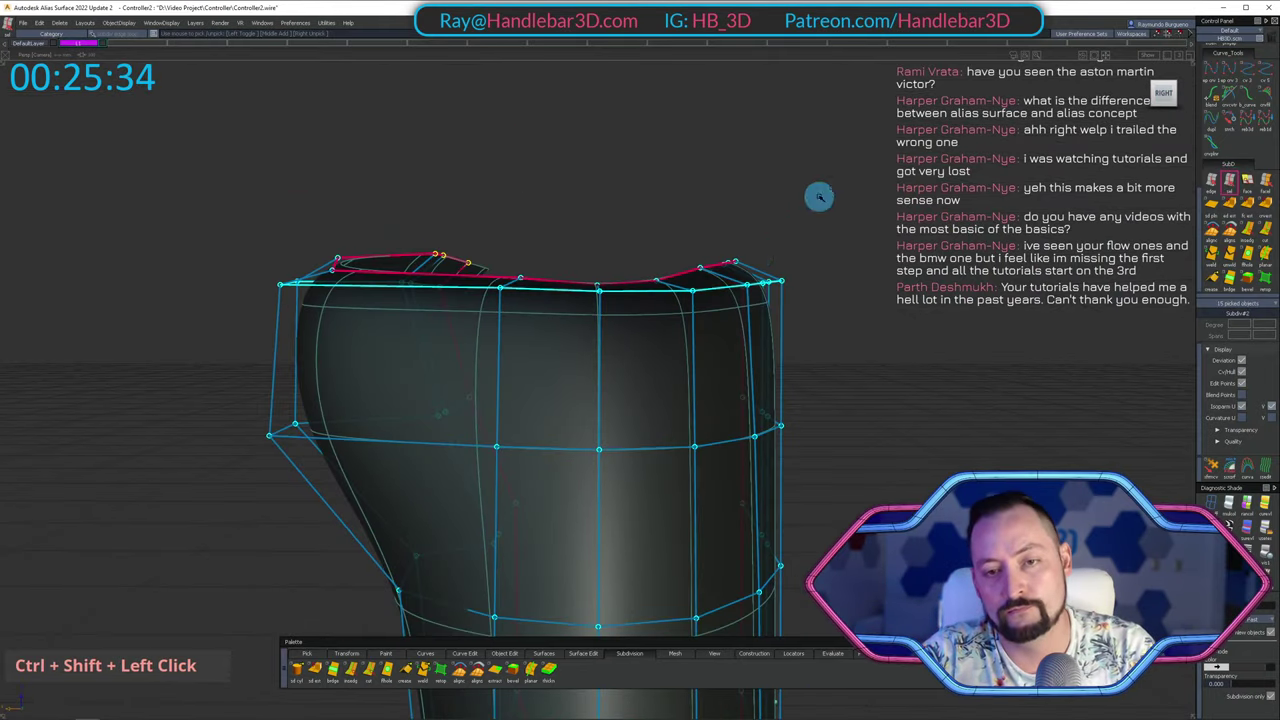
pyautogui.keyDown('ctrl'); pyautogui.keyDown('shift'); pyautogui.moveTo(817, 194); pyautogui.dragTo(790, 215, button='middle'); pyautogui.keyUp('shift'); pyautogui.keyUp('ctrl')
pyautogui.keyDown('ctrl'); pyautogui.keyDown('shift'); pyautogui.moveTo(868, 205); pyautogui.dragTo(775, 220, button='middle'); pyautogui.keyUp('shift'); pyautogui.keyUp('ctrl')
pyautogui.moveTo(918, 145); pyautogui.dragTo(999, 420, button='right')
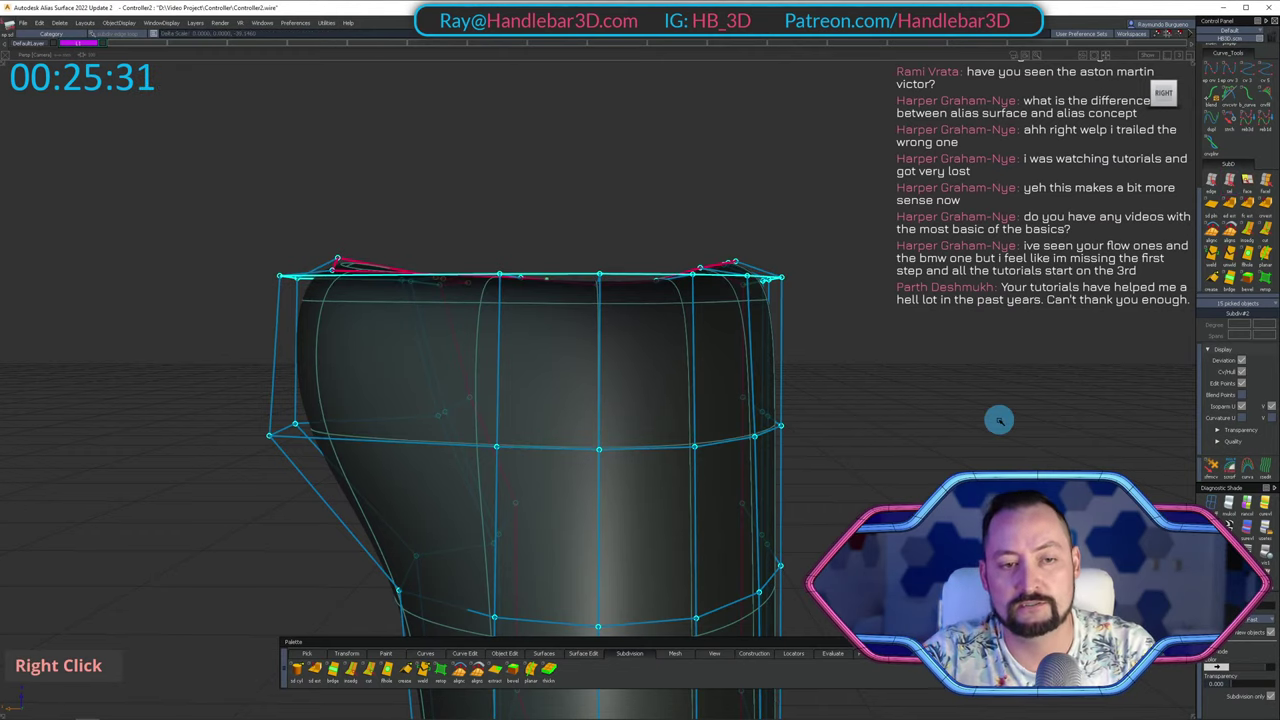
pyautogui.hotkey('ctrl', 'z')
pyautogui.hotkey('ctrl', 'z')
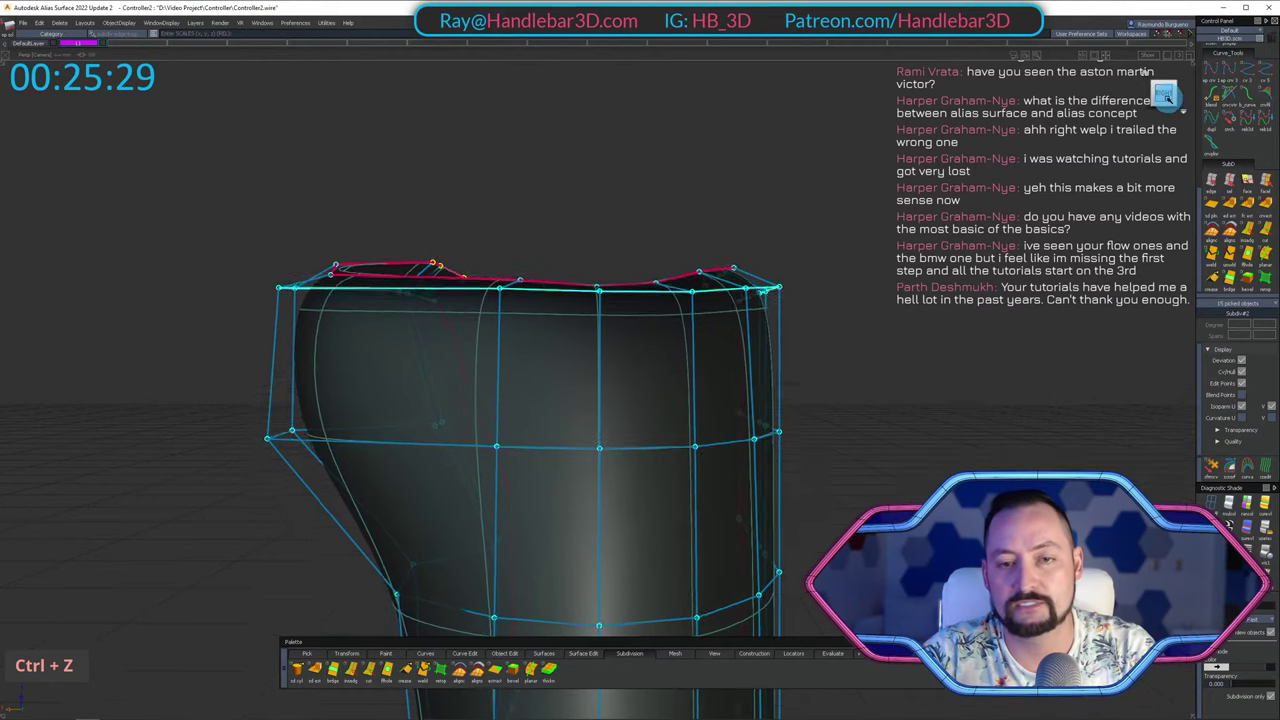
# Retry the vertical scaling of the loop below the lip in the right view, undo it, and clear the selection.
pyautogui.keyDown('ctrl'); pyautogui.keyDown('shift'); pyautogui.moveTo(918, 252); pyautogui.dragTo(928, 250, button='middle'); pyautogui.keyUp('shift'); pyautogui.keyUp('ctrl')
pyautogui.keyDown('alt'); pyautogui.keyDown('shift'); pyautogui.moveTo(924, 251); pyautogui.dragTo(474, 291); pyautogui.keyUp('shift'); pyautogui.keyUp('alt')
pyautogui.keyDown('alt'); pyautogui.keyDown('shift'); pyautogui.moveTo(474, 291); pyautogui.dragTo(456, 314, button='right'); pyautogui.keyUp('shift'); pyautogui.keyUp('alt')
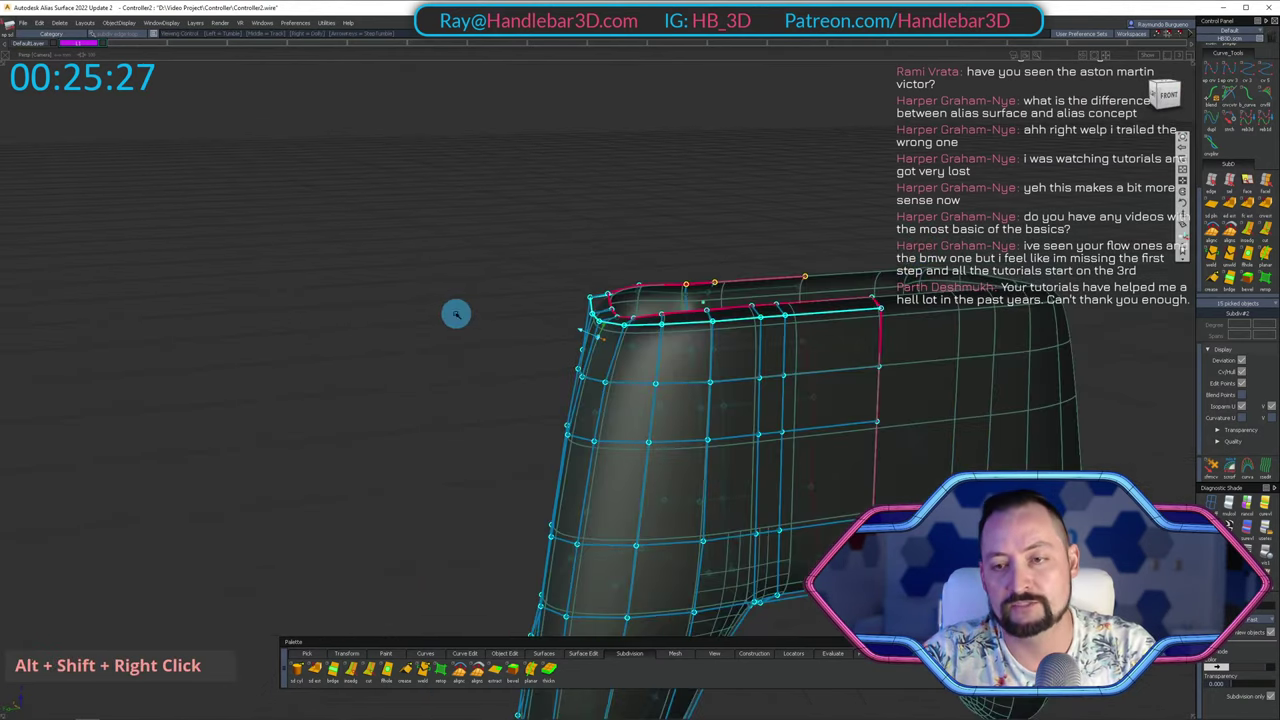
pyautogui.keyDown('alt'); pyautogui.keyDown('shift'); pyautogui.moveTo(456, 314); pyautogui.dragTo(482, 320); pyautogui.keyUp('shift'); pyautogui.keyUp('alt')
pyautogui.keyDown('alt'); pyautogui.keyDown('shift'); pyautogui.click(1158, 102); pyautogui.keyUp('shift'); pyautogui.keyUp('alt')
pyautogui.keyDown('alt'); pyautogui.keyDown('shift'); pyautogui.moveTo(851, 206); pyautogui.dragTo(938, 188, button='right'); pyautogui.keyUp('shift'); pyautogui.keyUp('alt')
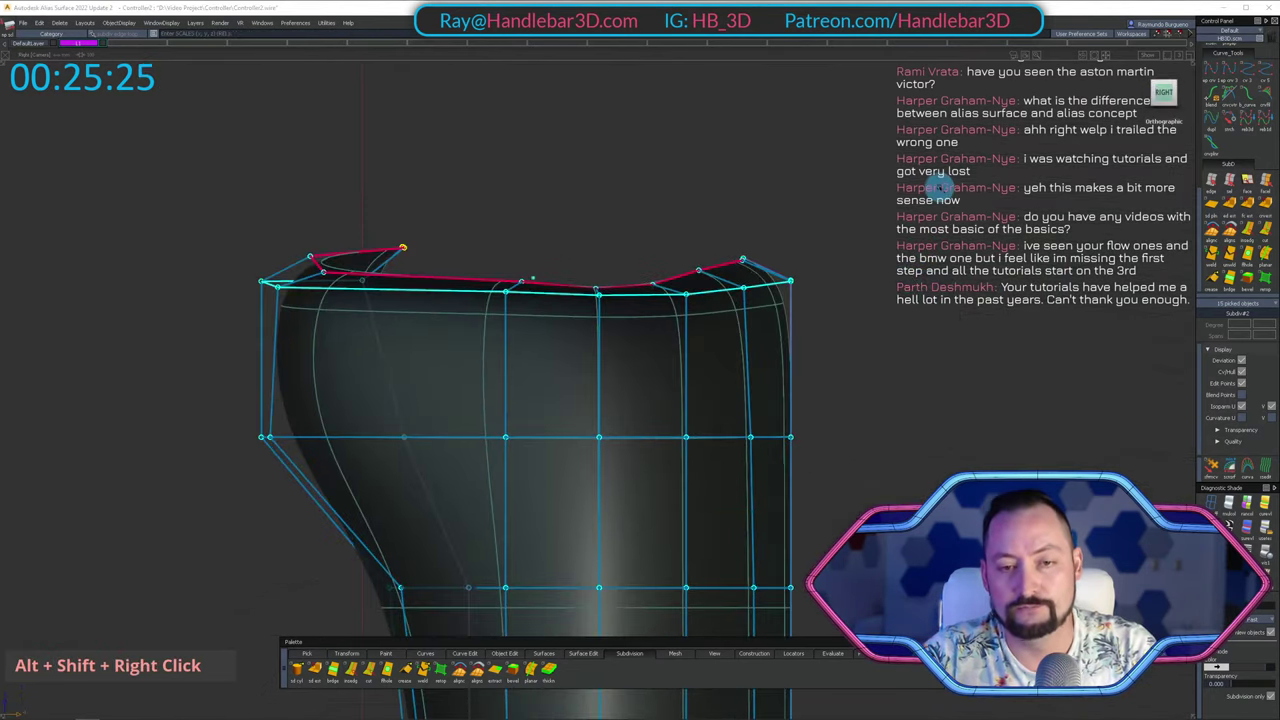
pyautogui.keyDown('ctrl'); pyautogui.keyDown('shift'); pyautogui.moveTo(938, 188); pyautogui.dragTo(905, 205, button='middle'); pyautogui.keyUp('shift'); pyautogui.keyUp('ctrl')
pyautogui.moveTo(982, 182); pyautogui.dragTo(1008, 462, button='right')
pyautogui.hotkey('ctrl', 'z')
pyautogui.moveTo(517, 268)
pyautogui.keyDown('ctrl'); pyautogui.keyDown('shift'); pyautogui.mouseDown()
pyautogui.moveTo(505, 327)
pyautogui.moveTo(512, 266)
pyautogui.mouseUp(); pyautogui.keyUp('shift'); pyautogui.keyUp('ctrl')
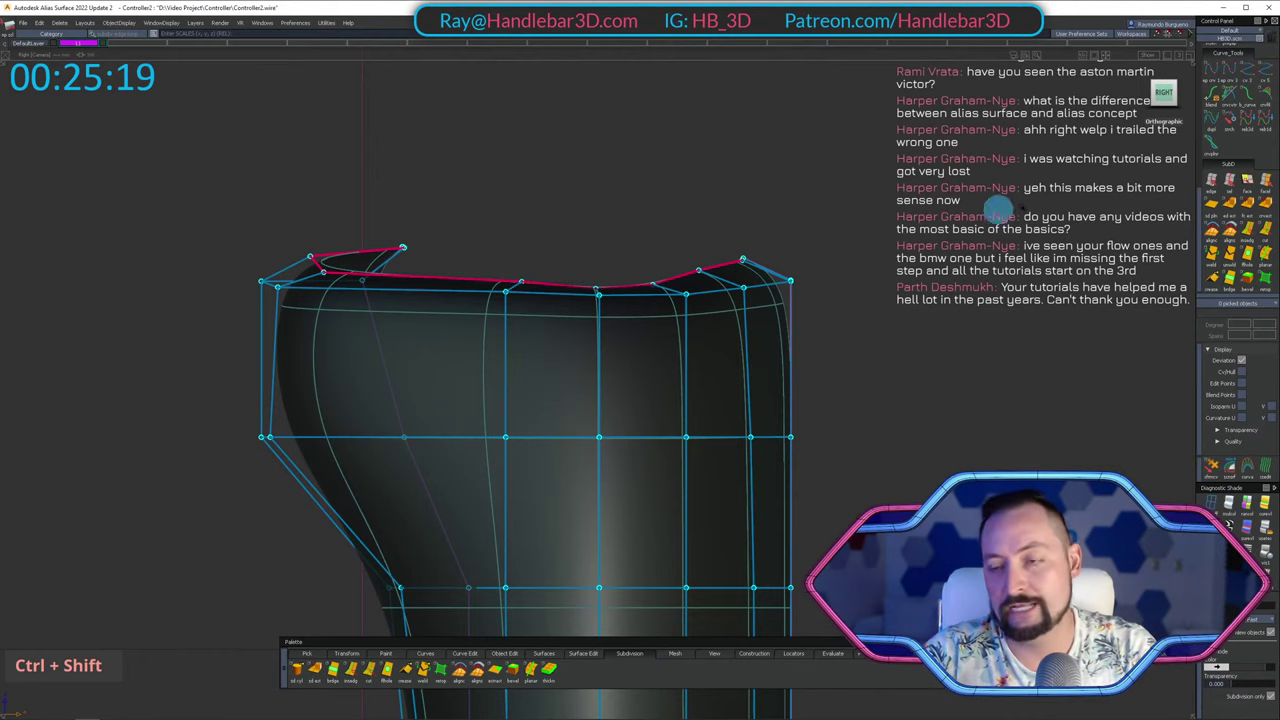
# Draw a straight horizontal curve in the front view from the rim's centreline vertex out past the side of the body.
pyautogui.keyDown('alt'); pyautogui.keyDown('shift'); pyautogui.moveTo(613, 327); pyautogui.dragTo(689, 303); pyautogui.keyUp('shift'); pyautogui.keyUp('alt')
pyautogui.keyDown('alt'); pyautogui.keyDown('shift'); pyautogui.moveTo(689, 303); pyautogui.dragTo(600, 303, button='right'); pyautogui.keyUp('shift'); pyautogui.keyUp('alt')
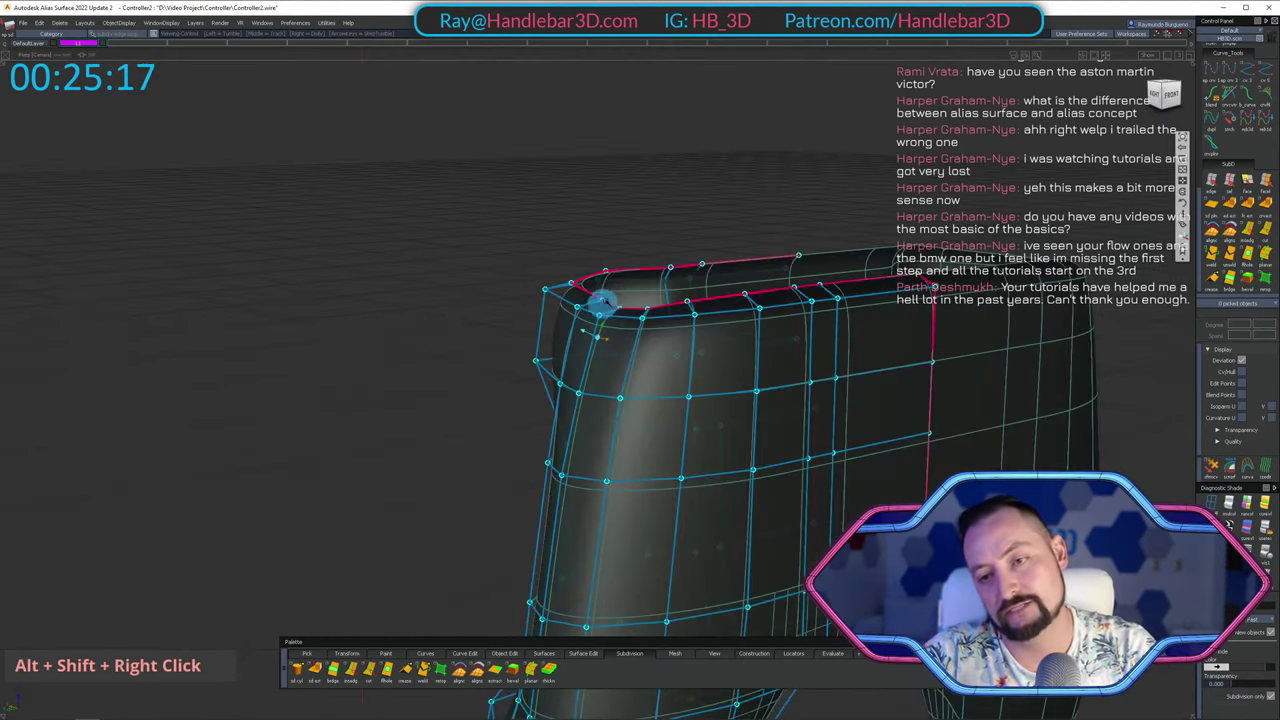
pyautogui.keyDown('alt'); pyautogui.keyDown('shift'); pyautogui.moveTo(600, 303); pyautogui.dragTo(1183, 260); pyautogui.keyUp('shift'); pyautogui.keyUp('alt')
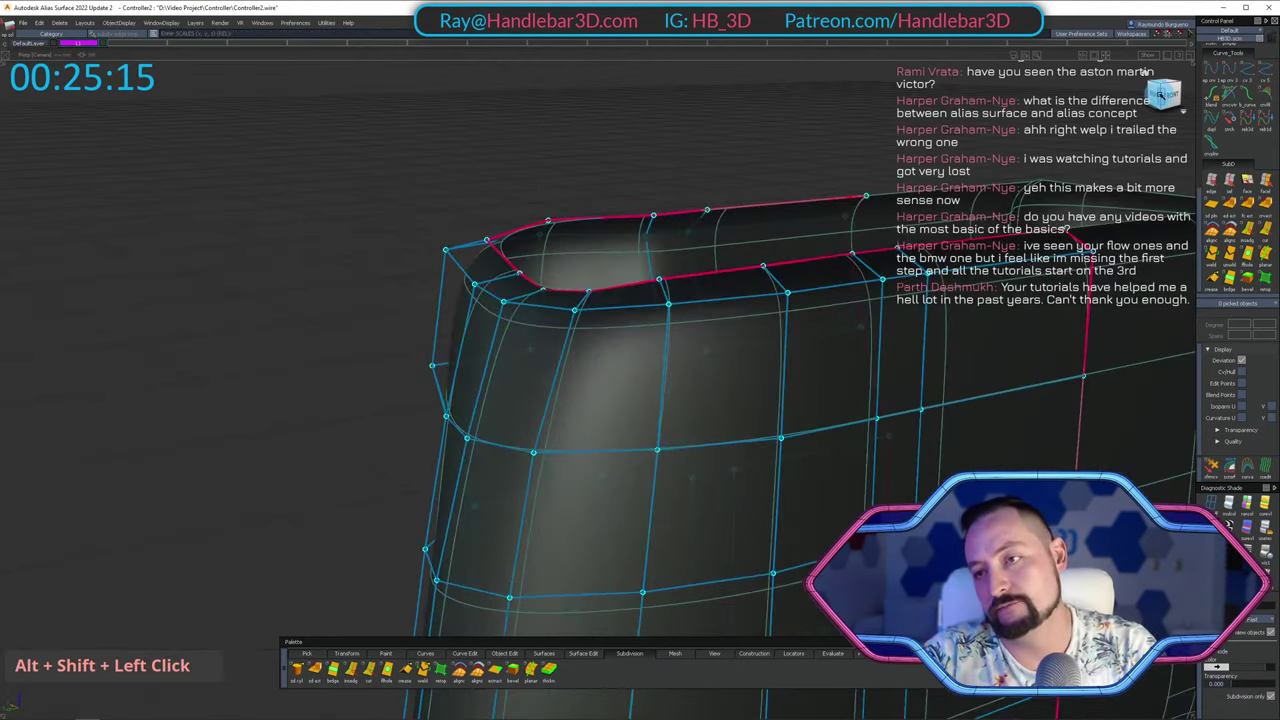
pyautogui.doubleClick(1150, 82)
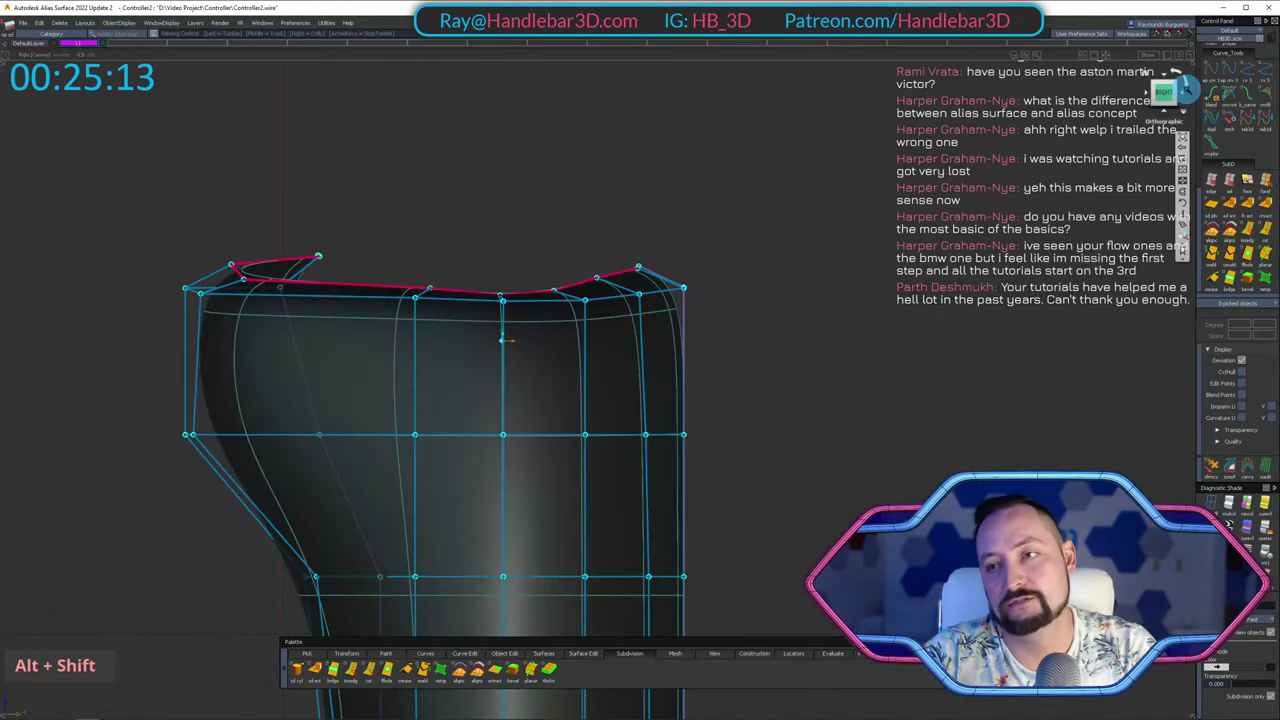
pyautogui.keyDown('alt'); pyautogui.keyDown('shift'); pyautogui.click(1147, 92); pyautogui.keyUp('shift'); pyautogui.keyUp('alt')
pyautogui.keyDown('alt'); pyautogui.keyDown('shift'); pyautogui.moveTo(1035, 228); pyautogui.dragTo(643, 260, button='middle'); pyautogui.keyUp('shift'); pyautogui.keyUp('alt')
pyautogui.keyDown('alt'); pyautogui.keyDown('shift'); pyautogui.moveTo(643, 260); pyautogui.dragTo(789, 223, button='right'); pyautogui.keyUp('shift'); pyautogui.keyUp('alt')
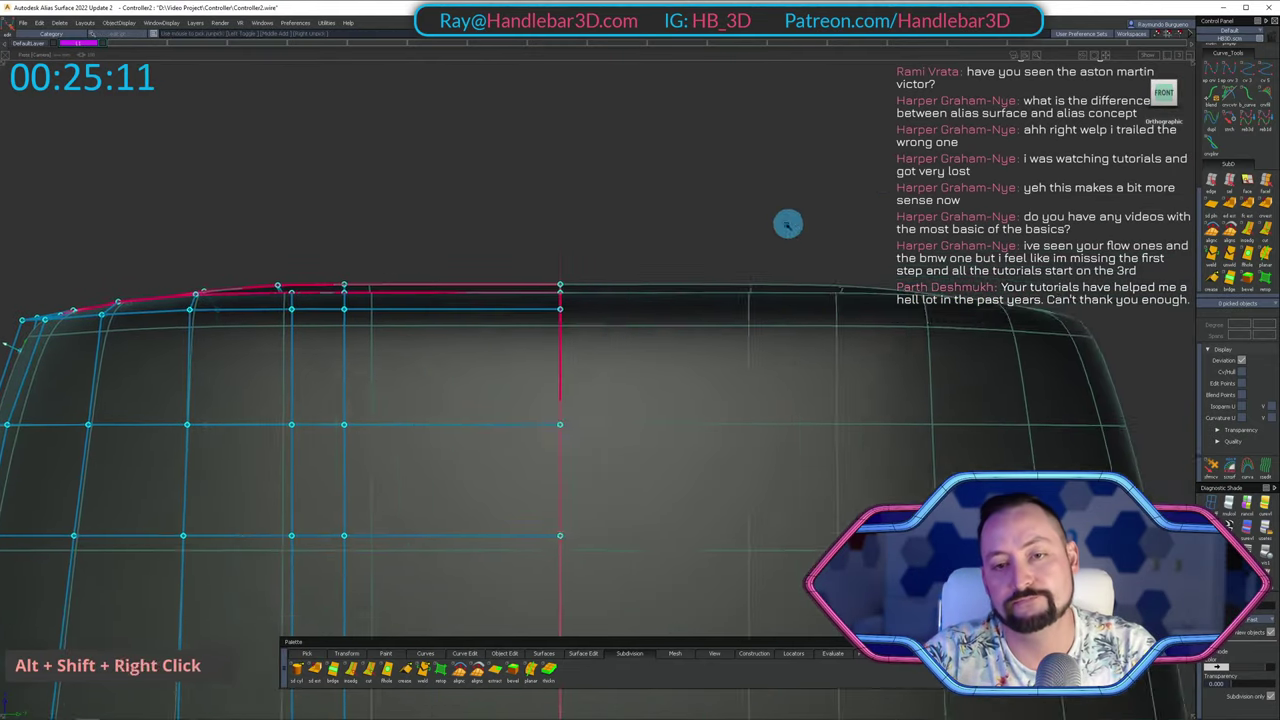
pyautogui.keyDown('alt'); pyautogui.keyDown('shift'); pyautogui.moveTo(789, 223); pyautogui.dragTo(851, 189, button='middle'); pyautogui.keyUp('shift'); pyautogui.keyUp('alt')
pyautogui.keyDown('ctrl'); pyautogui.click(691, 196); pyautogui.keyUp('ctrl')
pyautogui.keyDown('alt'); pyautogui.keyDown('shift'); pyautogui.moveTo(691, 196); pyautogui.dragTo(655, 198, button='right'); pyautogui.keyUp('shift'); pyautogui.keyUp('alt')
pyautogui.keyDown('alt'); pyautogui.keyDown('shift'); pyautogui.moveTo(655, 198); pyautogui.dragTo(815, 212, button='middle'); pyautogui.keyUp('shift'); pyautogui.keyUp('alt')
pyautogui.middleClick(69, 255)
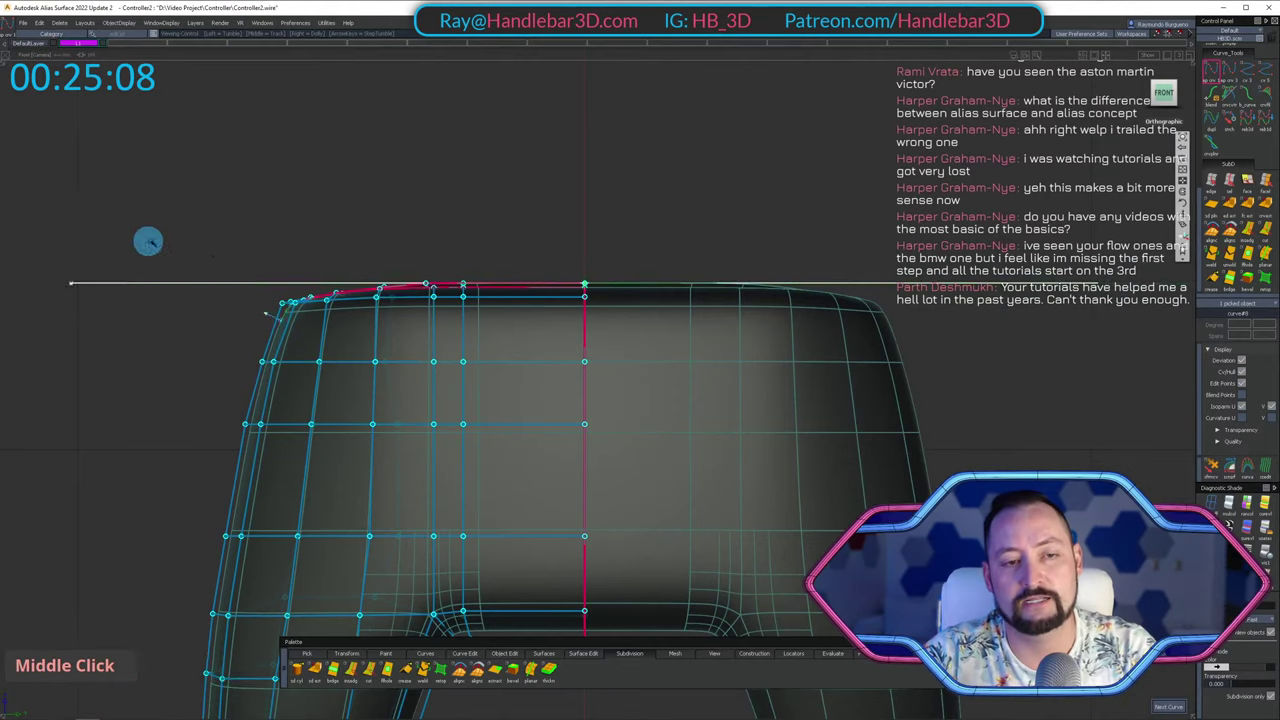
# Set the new line to degree 3 and pull its outer end vertex down to form a shallow arch.
pyautogui.keyDown('alt'); pyautogui.keyDown('shift'); pyautogui.moveTo(149, 243); pyautogui.dragTo(460, 243, button='middle'); pyautogui.keyUp('shift'); pyautogui.keyUp('alt')
pyautogui.moveTo(396, 340)
pyautogui.keyDown('ctrl'); pyautogui.keyDown('shift'); pyautogui.mouseDown()
pyautogui.moveTo(414, 246)
pyautogui.moveTo(291, 313)
pyautogui.mouseUp(); pyautogui.keyUp('shift'); pyautogui.keyUp('ctrl')
pyautogui.moveTo(371, 209)
pyautogui.keyDown('ctrl'); pyautogui.keyDown('shift'); pyautogui.mouseDown()
pyautogui.moveTo(432, 316)
pyautogui.moveTo(414, 285)
pyautogui.mouseUp(); pyautogui.keyUp('shift'); pyautogui.keyUp('ctrl')
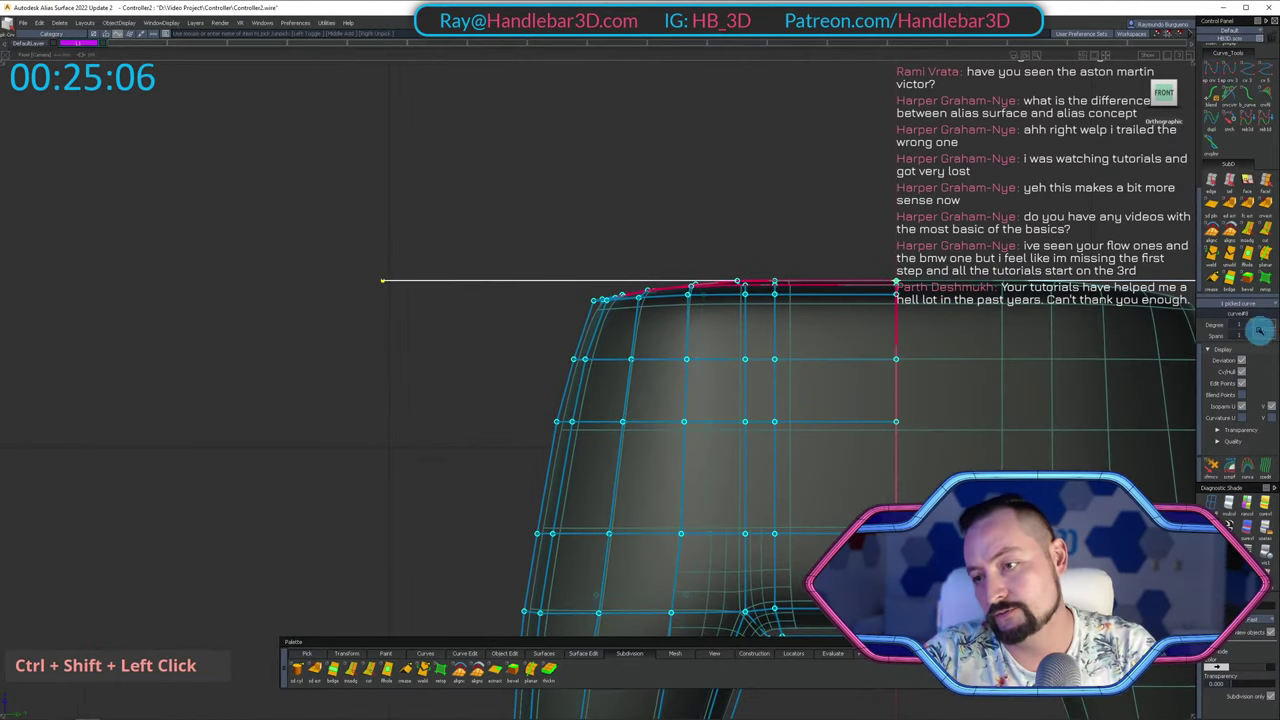
pyautogui.click(1243, 324)
pyautogui.click(1246, 382)
pyautogui.keyDown('ctrl'); pyautogui.keyDown('shift'); pyautogui.moveTo(340, 395); pyautogui.dragTo(332, 310); pyautogui.keyUp('shift'); pyautogui.keyUp('ctrl')
pyautogui.moveTo(342, 245); pyautogui.dragTo(459, 359)
pyautogui.keyDown('ctrl'); pyautogui.keyDown('shift'); pyautogui.moveTo(465, 300); pyautogui.dragTo(478, 213, button='right'); pyautogui.keyUp('shift'); pyautogui.keyUp('ctrl')
pyautogui.moveTo(468, 215); pyautogui.dragTo(460, 247, button='right')
# Isolate the arched curve by hiding all the other objects.
pyautogui.keyDown('ctrl'); pyautogui.keyDown('shift'); pyautogui.moveTo(418, 333); pyautogui.dragTo(402, 263); pyautogui.keyUp('shift'); pyautogui.keyUp('ctrl')
pyautogui.keyDown('ctrl'); pyautogui.keyDown('shift'); pyautogui.moveTo(508, 134); pyautogui.dragTo(477, 294); pyautogui.keyUp('shift'); pyautogui.keyUp('ctrl')
pyautogui.hotkey('shift', 'h')
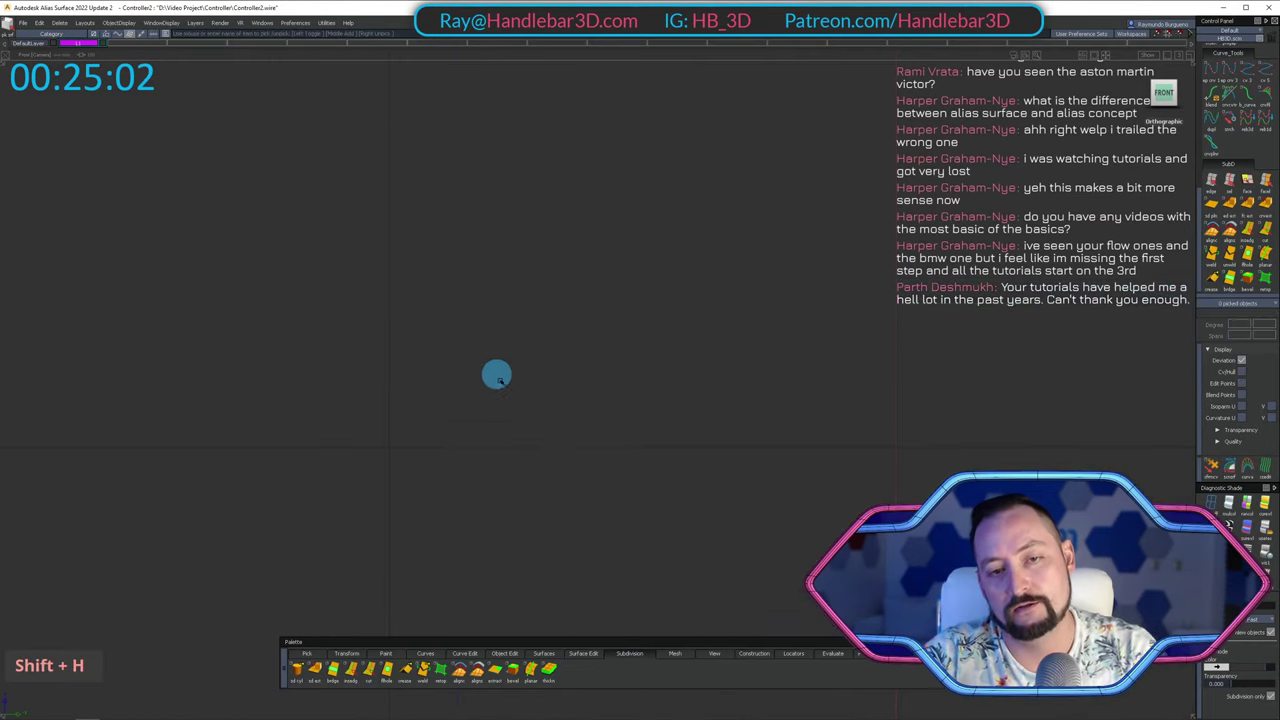
pyautogui.hotkey('shift', 'u')
pyautogui.keyDown('ctrl'); pyautogui.keyDown('shift'); pyautogui.moveTo(489, 430); pyautogui.dragTo(483, 221); pyautogui.keyUp('shift'); pyautogui.keyUp('ctrl')
pyautogui.keyDown('ctrl'); pyautogui.keyDown('shift'); pyautogui.moveTo(406, 214); pyautogui.dragTo(462, 324); pyautogui.keyUp('shift'); pyautogui.keyUp('ctrl')
pyautogui.click(474, 293)
pyautogui.hotkey('shift', 'h')
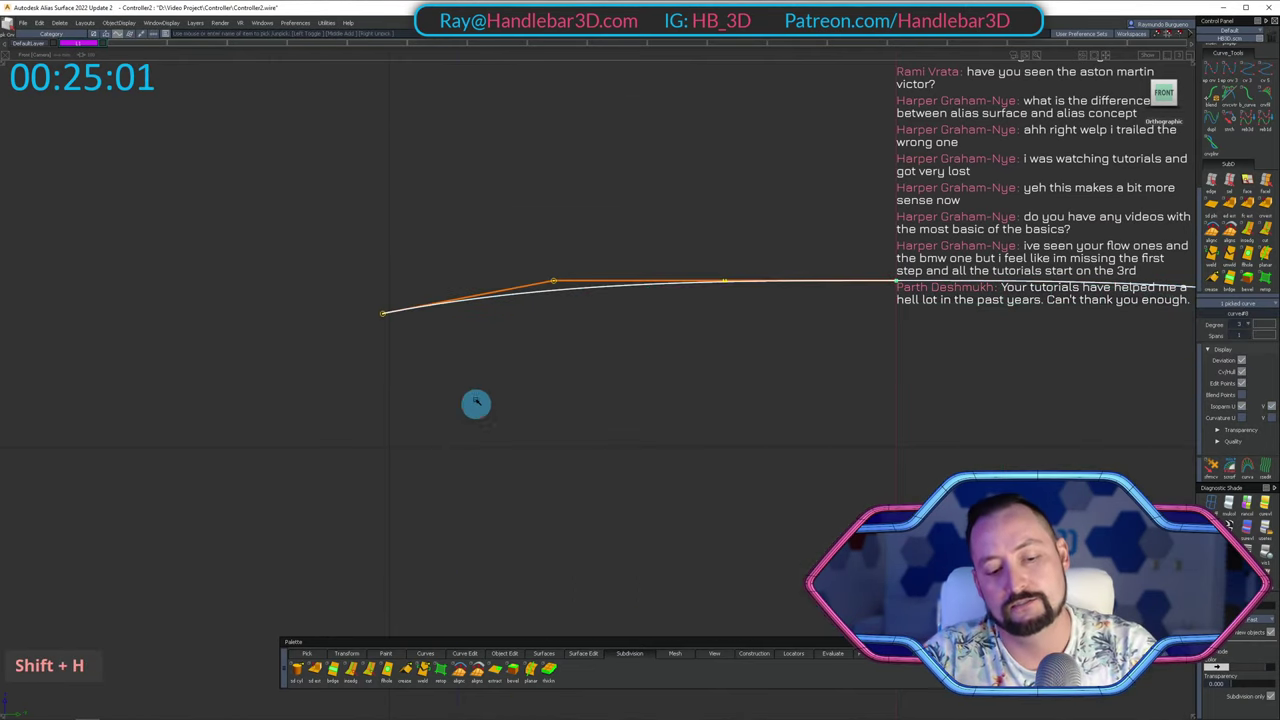
# Copy and paste the arched curve in perspective, and offset the copy across the body's depth.
pyautogui.press('F8')
pyautogui.keyDown('alt'); pyautogui.keyDown('shift'); pyautogui.moveTo(395, 266); pyautogui.dragTo(979, 463); pyautogui.keyUp('shift'); pyautogui.keyUp('alt')
pyautogui.moveTo(626, 417)
pyautogui.keyDown('ctrl'); pyautogui.keyDown('shift'); pyautogui.mouseDown()
pyautogui.moveTo(690, 270)
pyautogui.moveTo(689, 198)
pyautogui.mouseUp(); pyautogui.keyUp('shift'); pyautogui.keyUp('ctrl')
pyautogui.keyDown('ctrl'); pyautogui.keyDown('shift'); pyautogui.moveTo(503, 231); pyautogui.dragTo(623, 346); pyautogui.keyUp('shift'); pyautogui.keyUp('ctrl')
pyautogui.click(548, 304)
pyautogui.keyDown('ctrl'); pyautogui.keyDown('shift'); pyautogui.moveTo(677, 451); pyautogui.dragTo(709, 268, button='middle'); pyautogui.keyUp('shift'); pyautogui.keyUp('ctrl')
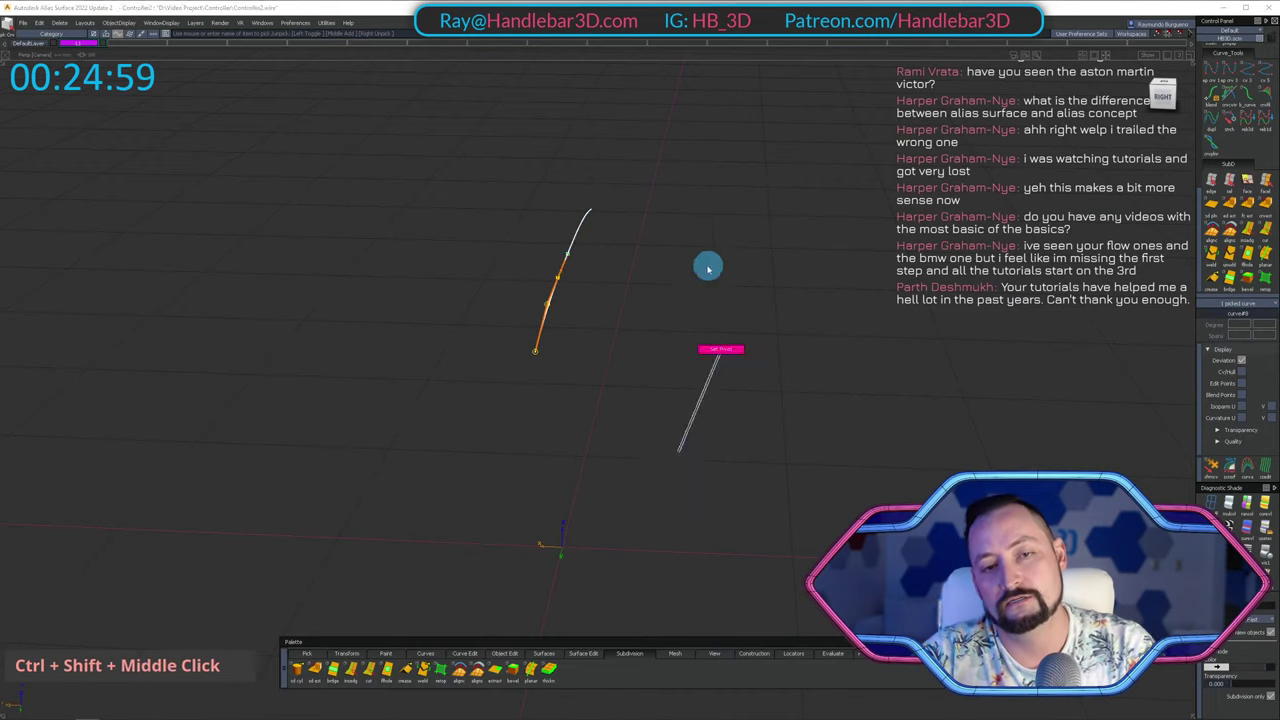
pyautogui.hotkey('ctrl', 'z')
pyautogui.hotkey('ctrl', 'c')
pyautogui.hotkey('ctrl', 'v')
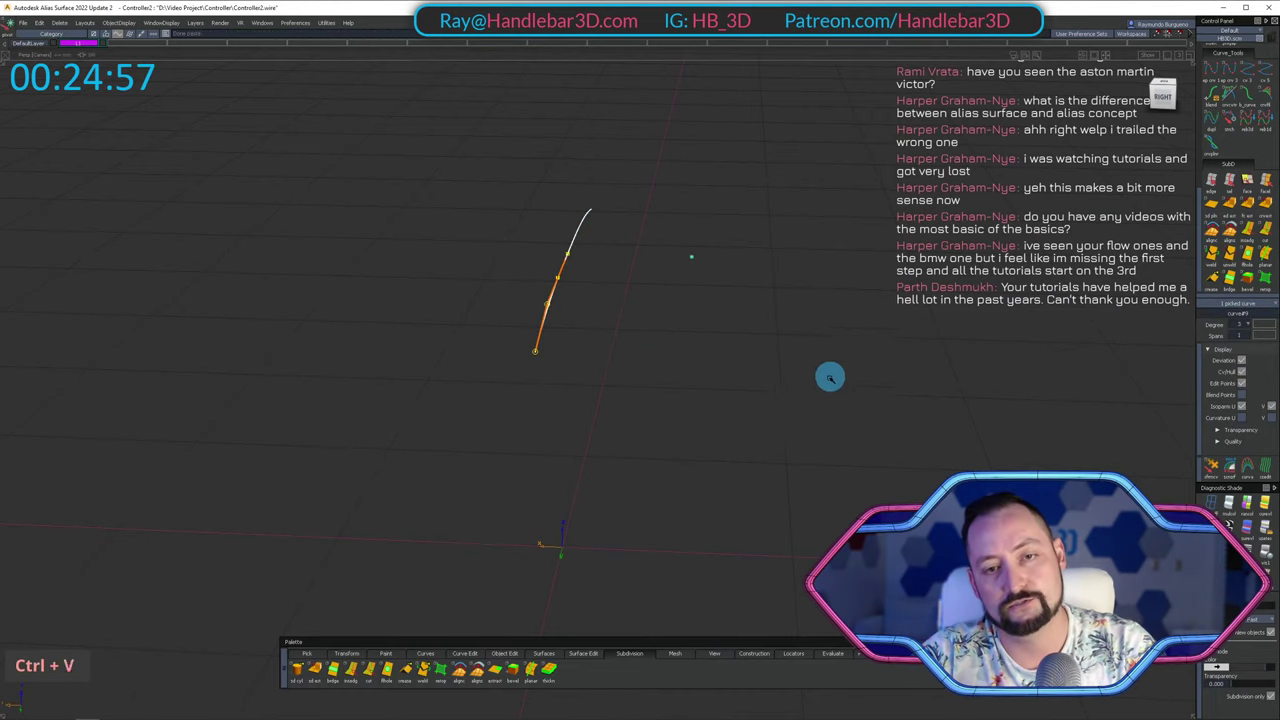
pyautogui.moveTo(829, 374); pyautogui.dragTo(918, 309, button='middle')
pyautogui.hotkey('ctrl', 'z')
pyautogui.moveTo(769, 346); pyautogui.dragTo(937, 348)
# Build a skin surface between the two arched curves and unhide the controller body.
pyautogui.keyDown('alt'); pyautogui.keyDown('shift'); pyautogui.moveTo(874, 318); pyautogui.dragTo(633, 291); pyautogui.keyUp('shift'); pyautogui.keyUp('alt')
pyautogui.press('1')
pyautogui.click(605, 277)
pyautogui.click(722, 312)
pyautogui.keyDown('alt'); pyautogui.keyDown('shift'); pyautogui.moveTo(786, 457); pyautogui.dragTo(767, 376); pyautogui.keyUp('shift'); pyautogui.keyUp('alt')
pyautogui.hotkey('shift', 'u')
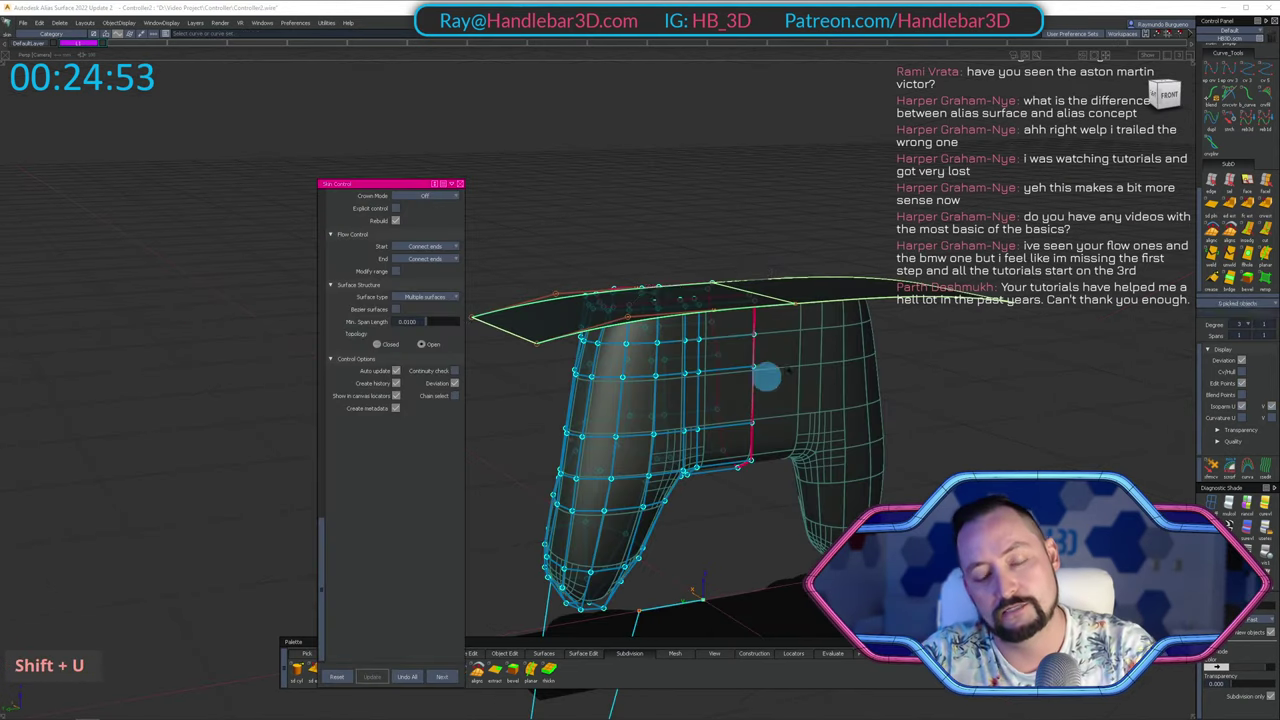
# Pick the skin surface and shift it across the body's depth so that it spans the whole top opening.
pyautogui.keyDown('alt'); pyautogui.keyDown('shift'); pyautogui.moveTo(1089, 324); pyautogui.dragTo(871, 404); pyautogui.keyUp('shift'); pyautogui.keyUp('alt')
pyautogui.keyDown('ctrl'); pyautogui.keyDown('shift'); pyautogui.moveTo(871, 404); pyautogui.dragTo(840, 285); pyautogui.keyUp('shift'); pyautogui.keyUp('ctrl')
pyautogui.click(616, 292)
pyautogui.moveTo(840, 285)
pyautogui.keyDown('ctrl'); pyautogui.keyDown('shift'); pyautogui.mouseDown(button='middle')
pyautogui.moveTo(834, 251)
pyautogui.moveTo(777, 263)
pyautogui.moveTo(850, 287)
pyautogui.moveTo(829, 303)
pyautogui.mouseUp(button='middle'); pyautogui.keyUp('shift'); pyautogui.keyUp('ctrl')
pyautogui.press('space')
pyautogui.hotkey('ctrl', 'z')
pyautogui.keyDown('alt'); pyautogui.keyDown('shift'); pyautogui.moveTo(829, 303); pyautogui.dragTo(871, 263); pyautogui.keyUp('shift'); pyautogui.keyUp('alt')
pyautogui.keyDown('alt'); pyautogui.keyDown('shift'); pyautogui.moveTo(871, 263); pyautogui.dragTo(857, 260, button='right'); pyautogui.keyUp('shift'); pyautogui.keyUp('alt')
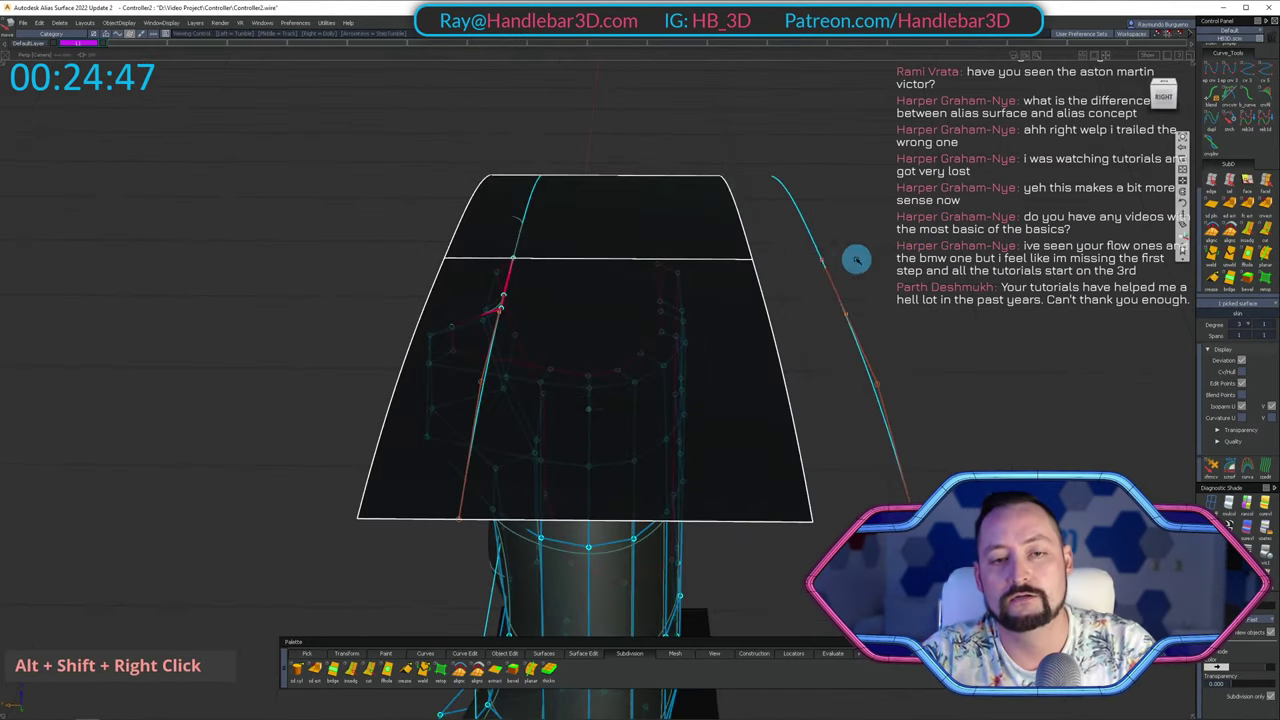
# Pick the arched construction curves and delete them.
pyautogui.keyDown('alt'); pyautogui.keyDown('shift'); pyautogui.moveTo(857, 260); pyautogui.dragTo(714, 250); pyautogui.keyUp('shift'); pyautogui.keyUp('alt')
pyautogui.keyDown('ctrl'); pyautogui.keyDown('shift'); pyautogui.moveTo(714, 250); pyautogui.dragTo(640, 180); pyautogui.keyUp('shift'); pyautogui.keyUp('ctrl')
pyautogui.moveTo(154, 86); pyautogui.dragTo(980, 610)
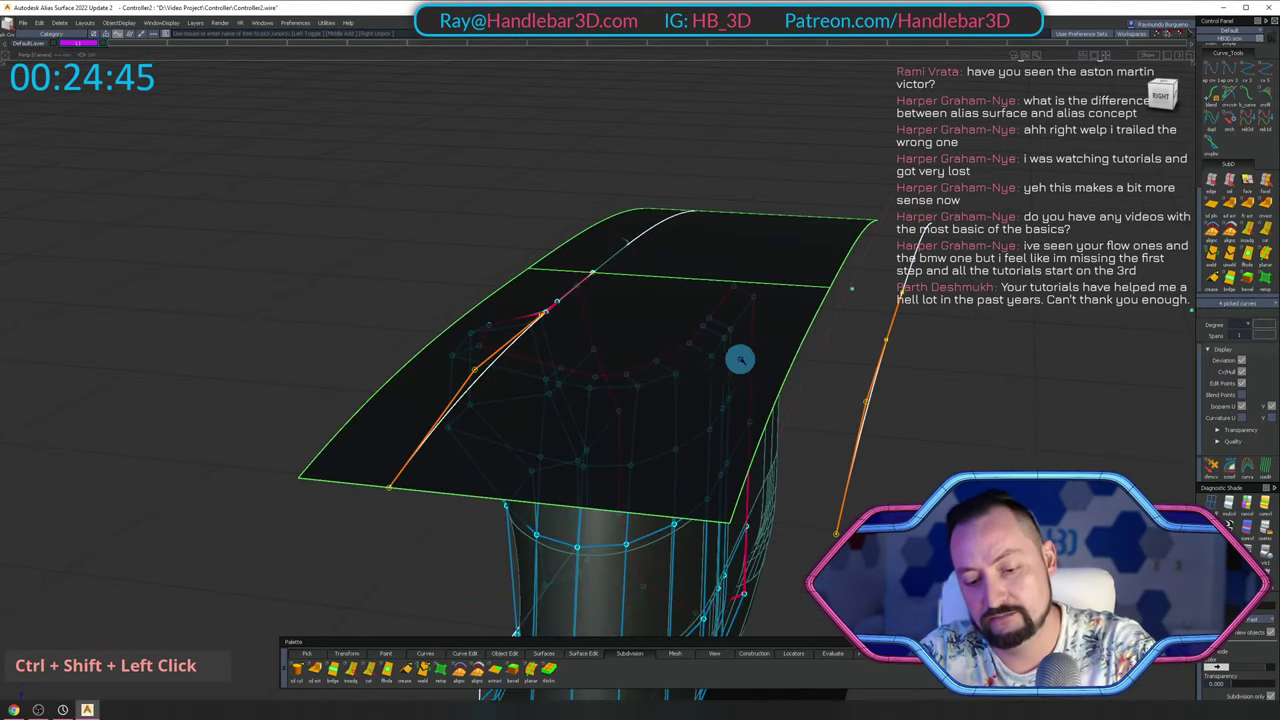
pyautogui.press('Delete')
pyautogui.press('Return')
# Pick the arched skin surface and lower it slightly toward the body's rim.
pyautogui.keyDown('alt'); pyautogui.keyDown('shift'); pyautogui.moveTo(763, 329); pyautogui.dragTo(372, 198); pyautogui.keyUp('shift'); pyautogui.keyUp('alt')
pyautogui.keyDown('ctrl'); pyautogui.keyDown('shift'); pyautogui.moveTo(372, 198); pyautogui.dragTo(320, 266); pyautogui.keyUp('shift'); pyautogui.keyUp('ctrl')
pyautogui.click(320, 266)
pyautogui.keyDown('ctrl'); pyautogui.keyDown('shift'); pyautogui.moveTo(388, 206); pyautogui.dragTo(451, 151, button='middle'); pyautogui.keyUp('shift'); pyautogui.keyUp('ctrl')
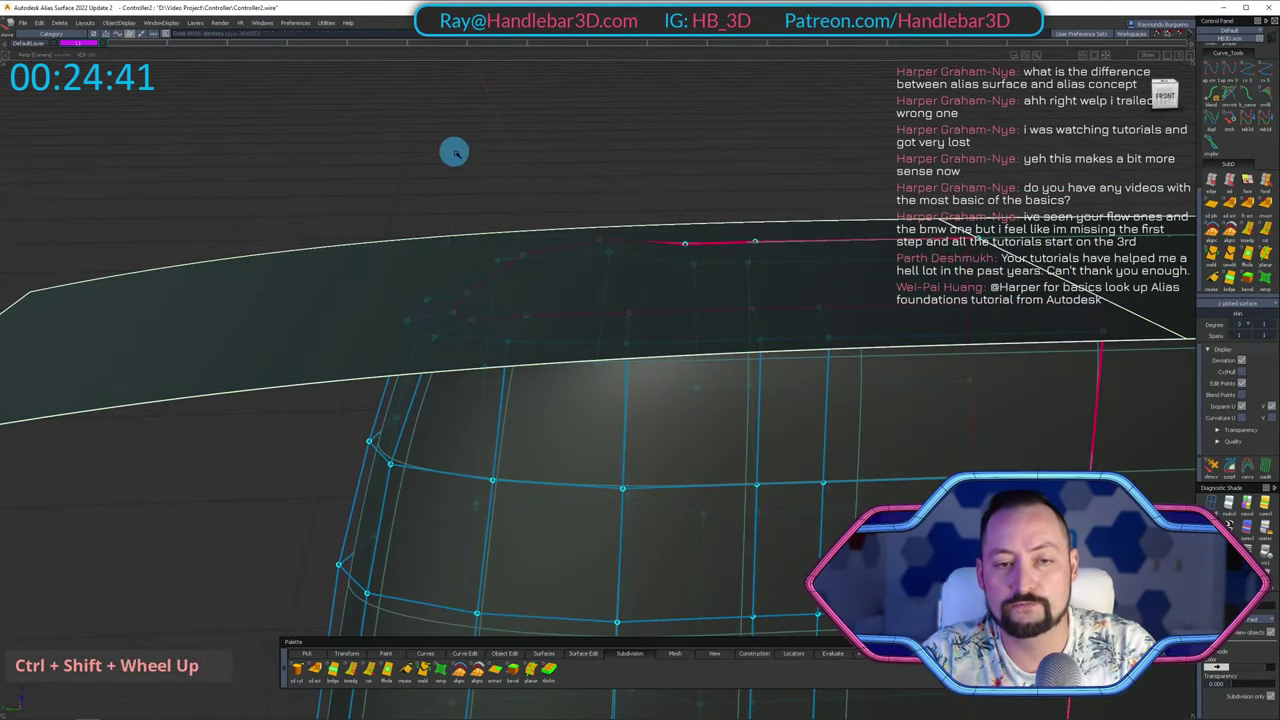
pyautogui.moveTo(451, 151); pyautogui.dragTo(469, 194, button='right')
# Clear the selection, pick the edge loop along the body's top rim and open the Subdiv Align To Surface options.
pyautogui.keyDown('alt'); pyautogui.keyDown('shift'); pyautogui.moveTo(469, 194); pyautogui.dragTo(486, 126, button='middle'); pyautogui.keyUp('shift'); pyautogui.keyUp('alt')
pyautogui.keyDown('alt'); pyautogui.keyDown('shift'); pyautogui.moveTo(486, 126); pyautogui.dragTo(758, 434); pyautogui.keyUp('shift'); pyautogui.keyUp('alt')
pyautogui.keyDown('ctrl'); pyautogui.keyDown('shift'); pyautogui.click(758, 434); pyautogui.keyUp('shift'); pyautogui.keyUp('ctrl')
pyautogui.keyDown('ctrl'); pyautogui.keyDown('shift'); pyautogui.doubleClick(523, 269); pyautogui.keyUp('shift'); pyautogui.keyUp('ctrl')
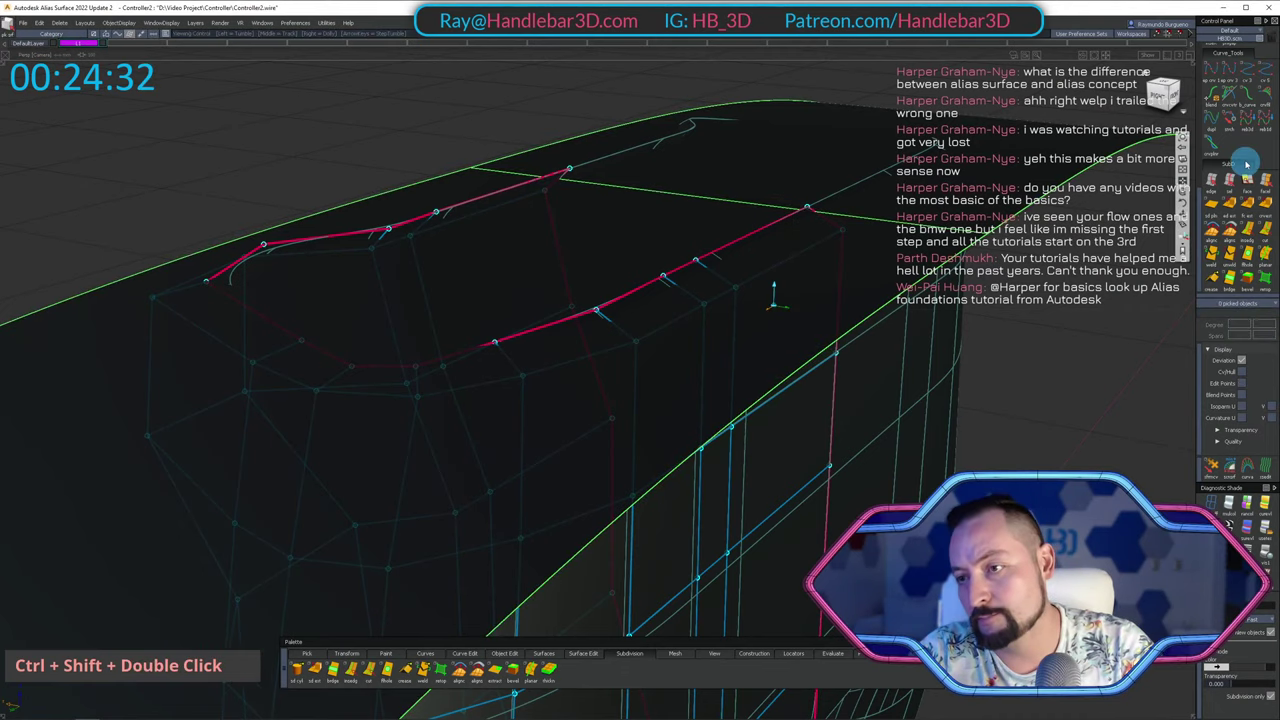
pyautogui.moveTo(761, 235)
pyautogui.keyDown('alt'); pyautogui.keyDown('shift'); pyautogui.mouseDown()
pyautogui.moveTo(724, 207)
pyautogui.moveTo(748, 254)
pyautogui.mouseUp(); pyautogui.keyUp('shift'); pyautogui.keyUp('alt')
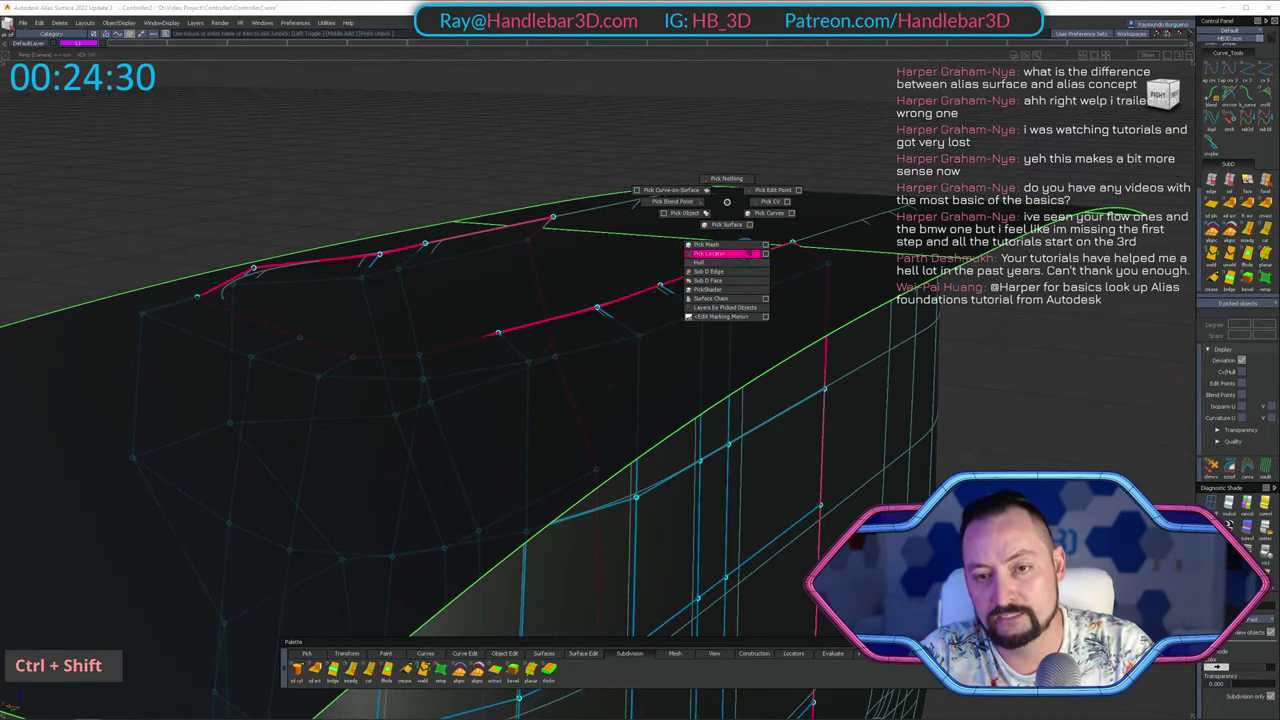
pyautogui.click(1246, 180)
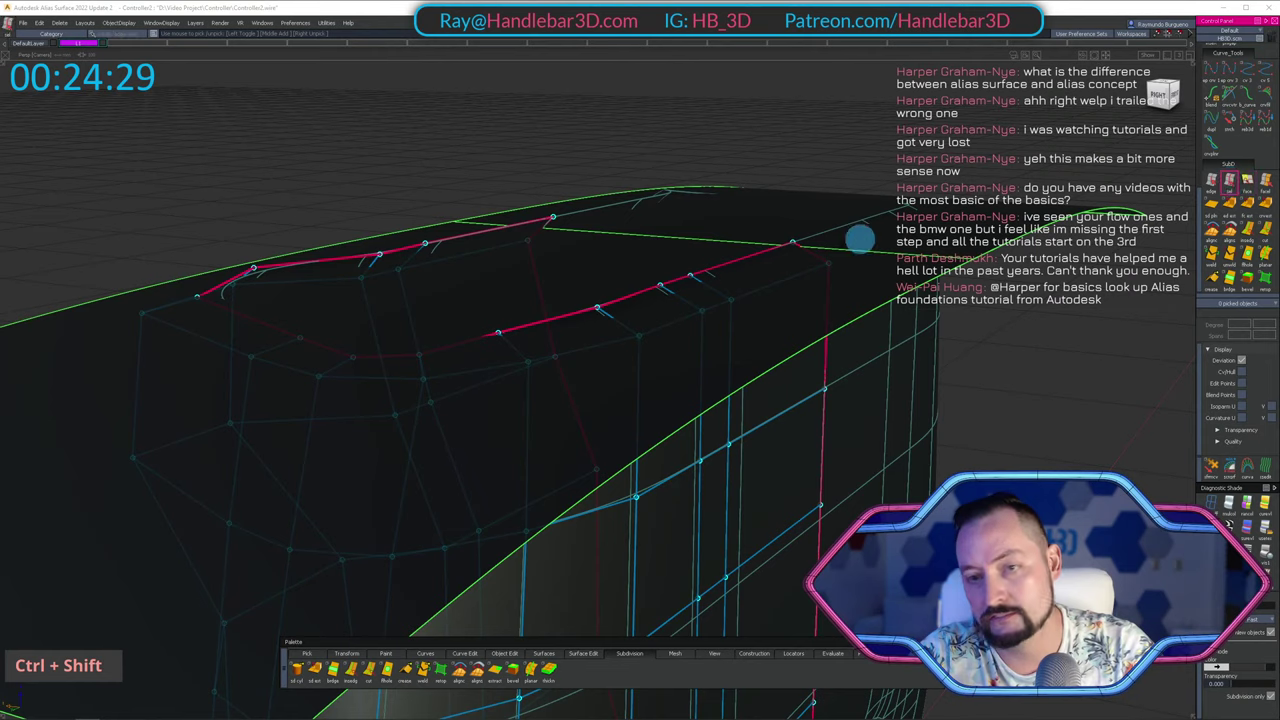
pyautogui.click(743, 260)
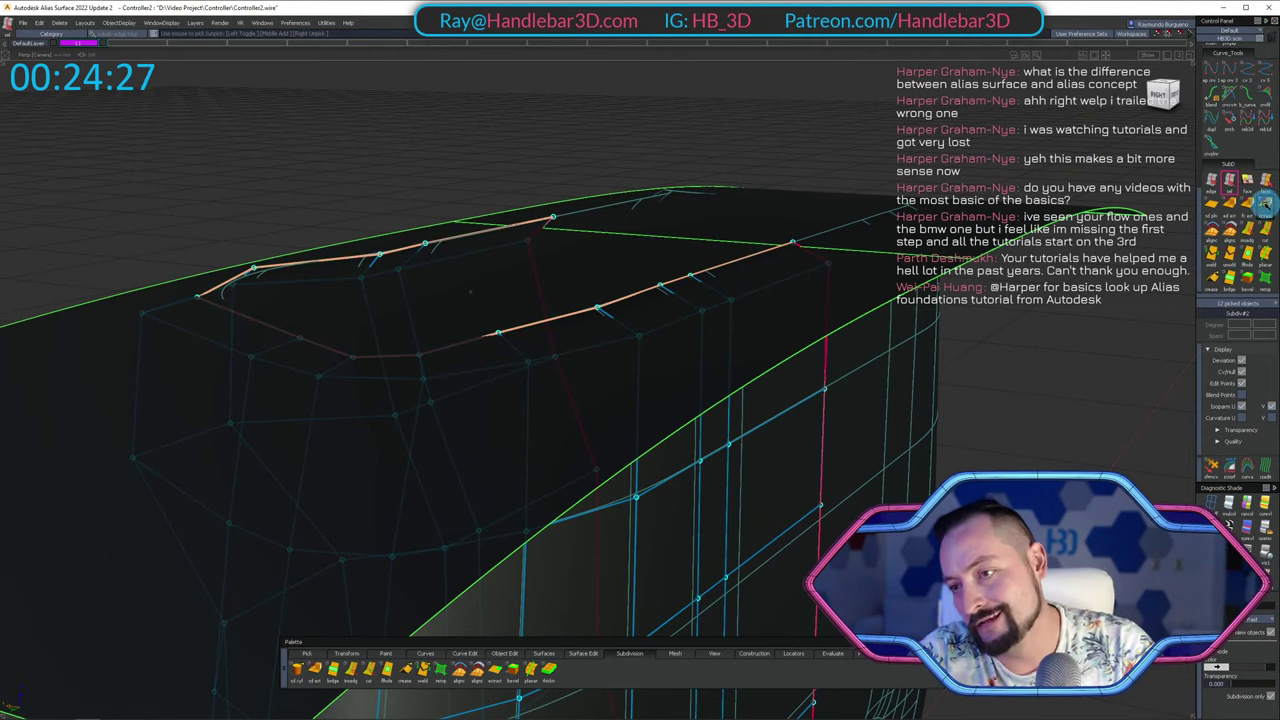
pyautogui.scroll(-1, 1245, 232)
pyautogui.doubleClick(1230, 232)
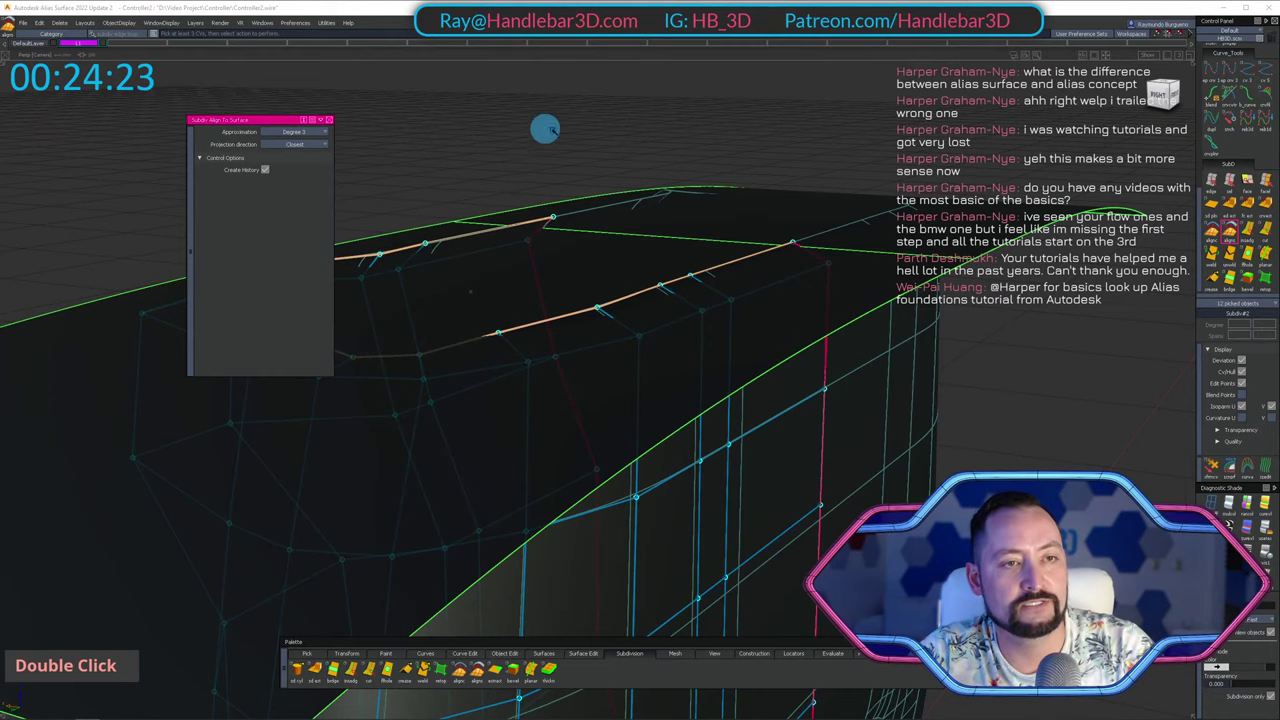
# Pick the rim's control points one after another along both sides of the body's top opening for the alignment.
pyautogui.keyDown('alt'); pyautogui.keyDown('shift'); pyautogui.moveTo(545, 128); pyautogui.dragTo(643, 163, button='right'); pyautogui.keyUp('shift'); pyautogui.keyUp('alt')
pyautogui.keyDown('alt'); pyautogui.keyDown('shift'); pyautogui.moveTo(643, 163); pyautogui.dragTo(682, 156, button='middle'); pyautogui.keyUp('shift'); pyautogui.keyUp('alt')
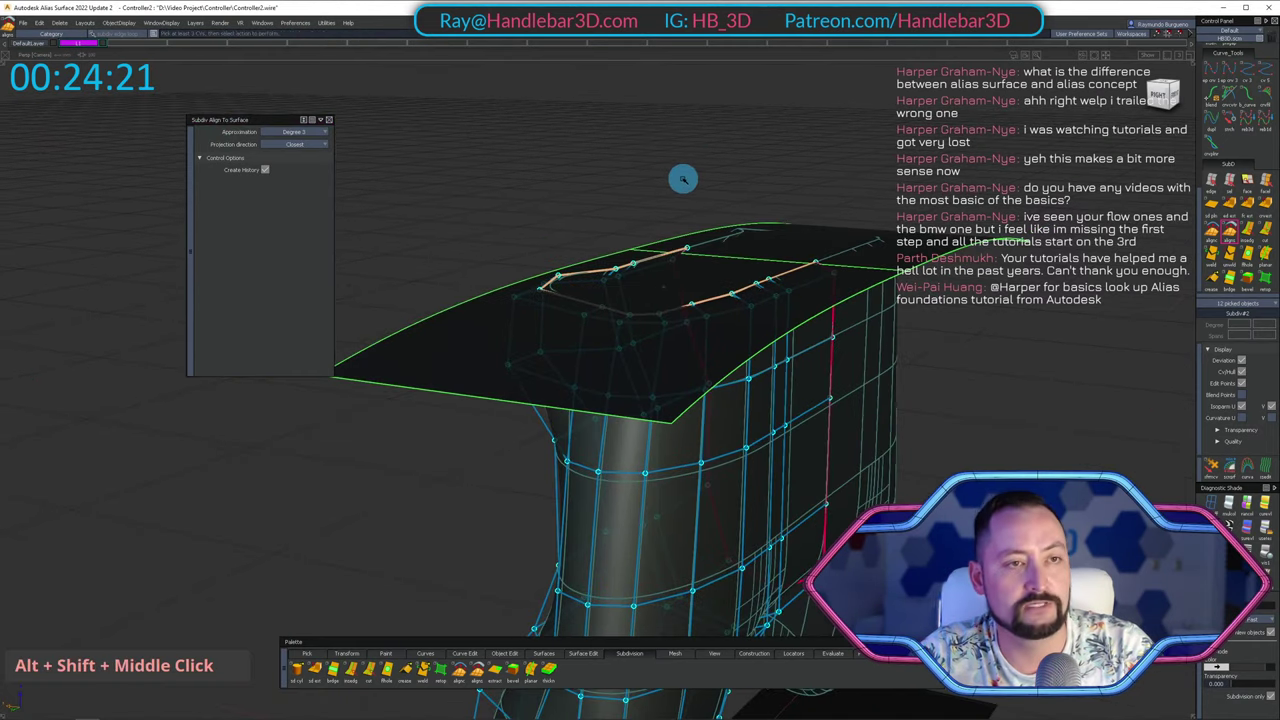
pyautogui.press('space')
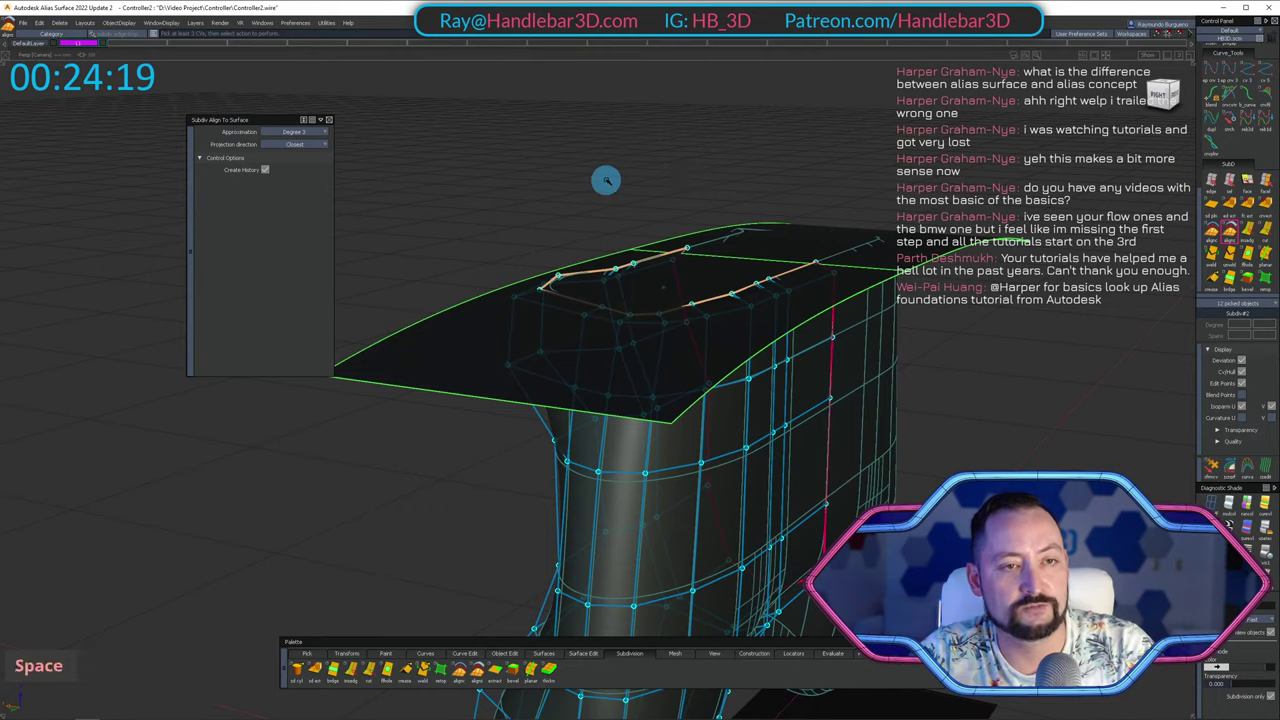
pyautogui.click(645, 350)
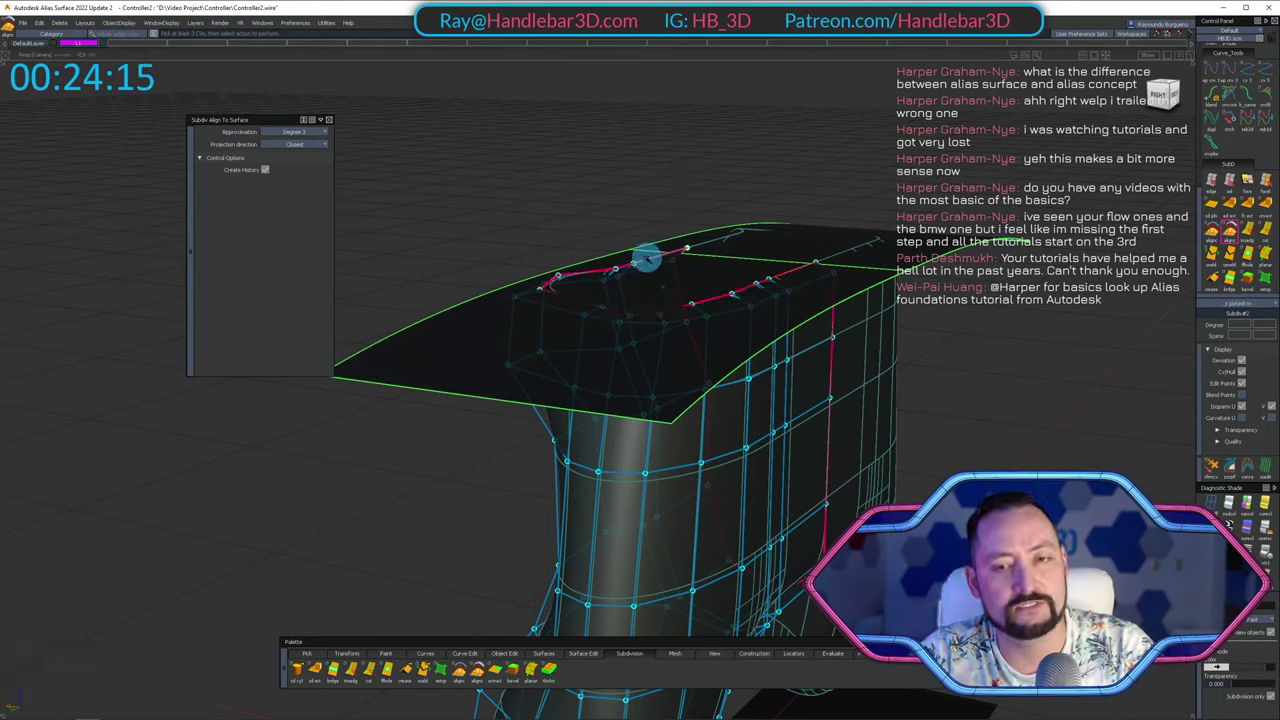
pyautogui.click(615, 269)
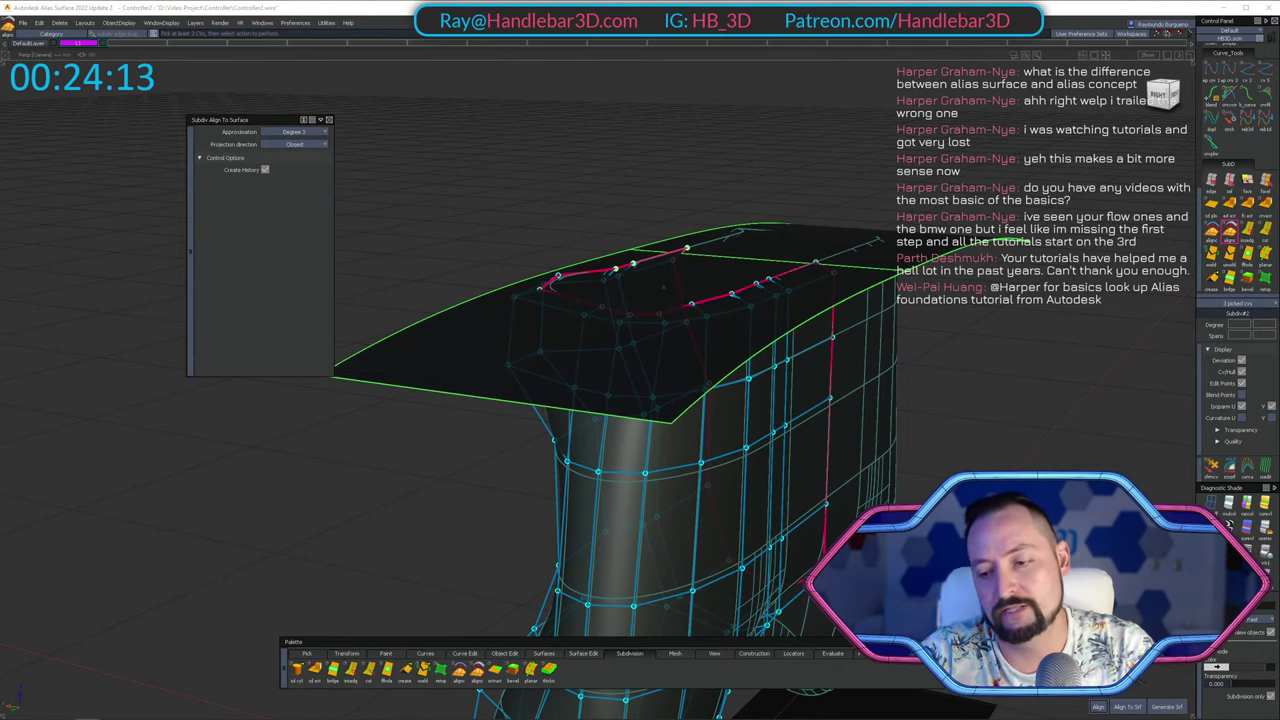
pyautogui.keyDown('alt'); pyautogui.keyDown('shift'); pyautogui.moveTo(749, 237); pyautogui.dragTo(689, 257, button='right'); pyautogui.keyUp('shift'); pyautogui.keyUp('alt')
pyautogui.keyDown('alt'); pyautogui.keyDown('shift'); pyautogui.moveTo(689, 257); pyautogui.dragTo(603, 240, button='middle'); pyautogui.keyUp('shift'); pyautogui.keyUp('alt')
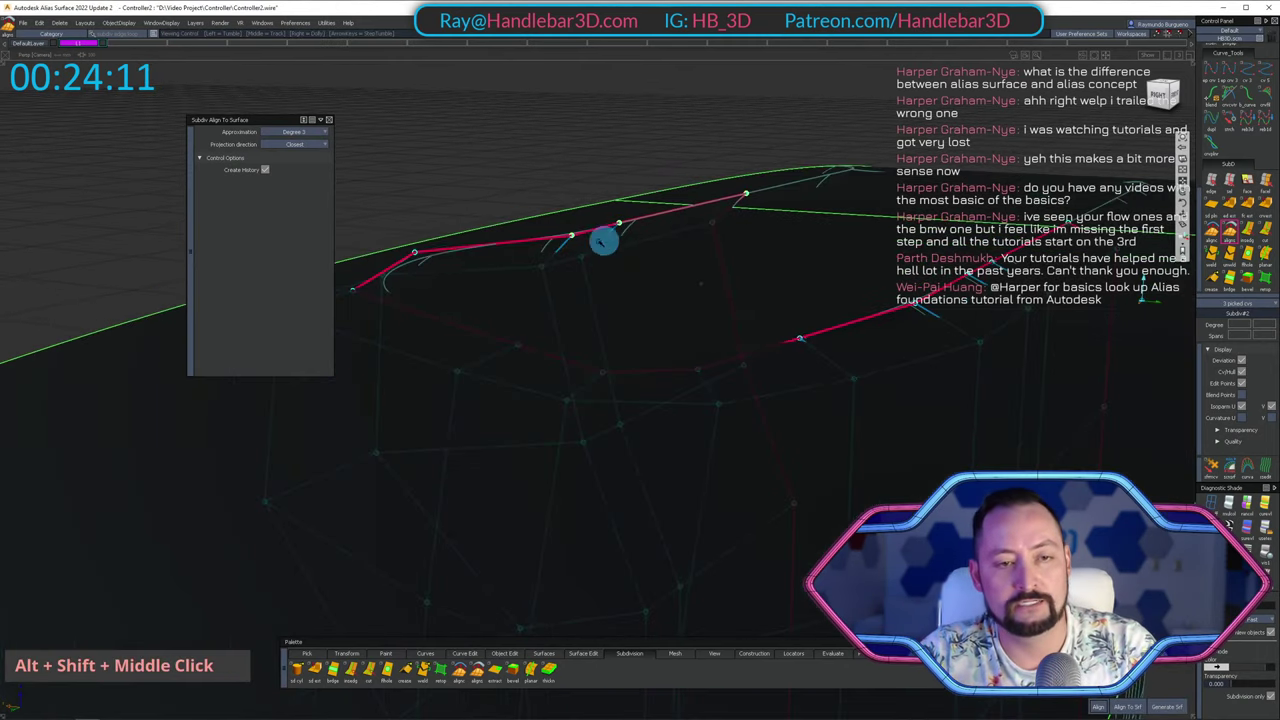
pyautogui.rightClick(351, 294)
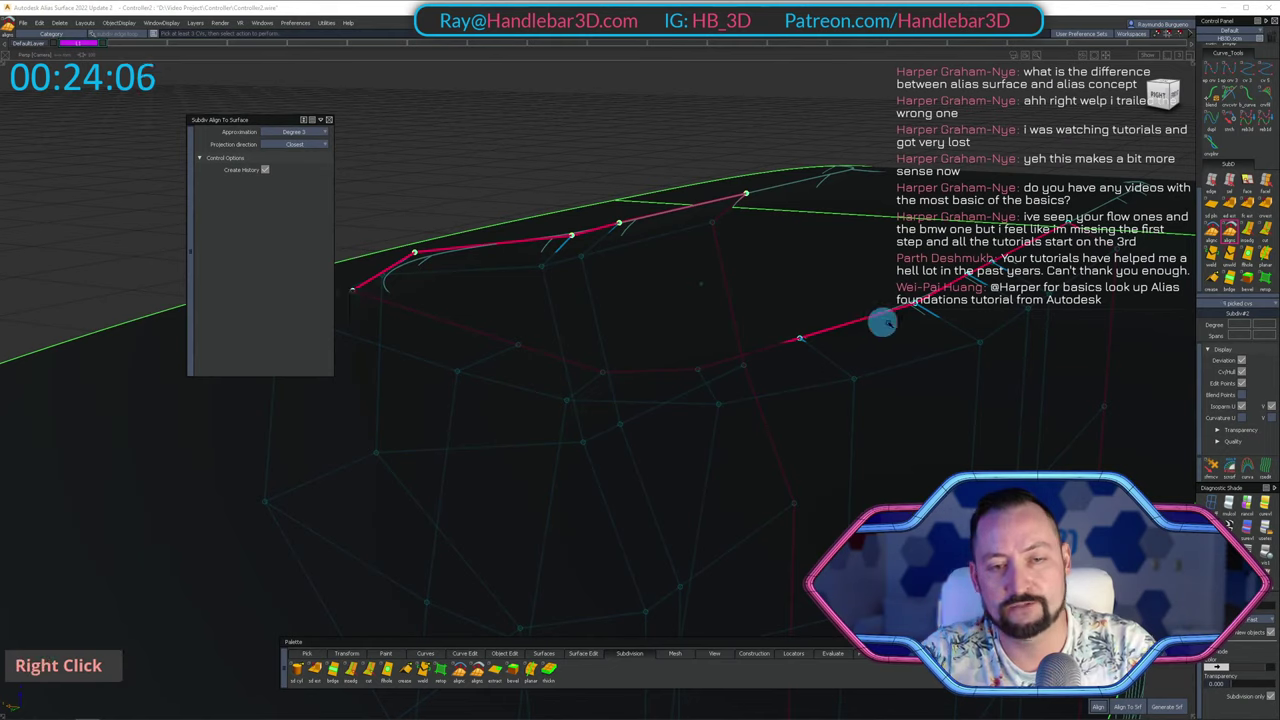
pyautogui.press('shift')
pyautogui.keyDown('shift'); pyautogui.middleClick(916, 308); pyautogui.keyUp('shift')
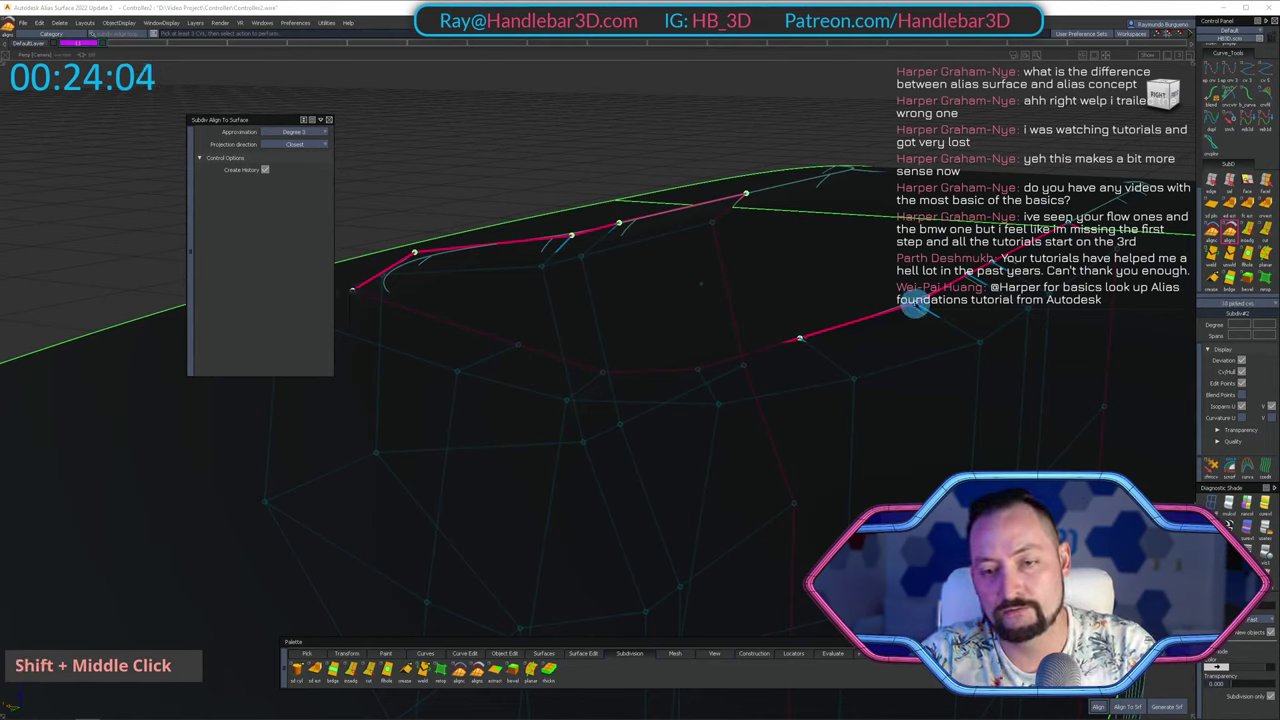
pyautogui.keyDown('shift'); pyautogui.middleClick(1068, 222); pyautogui.keyUp('shift')
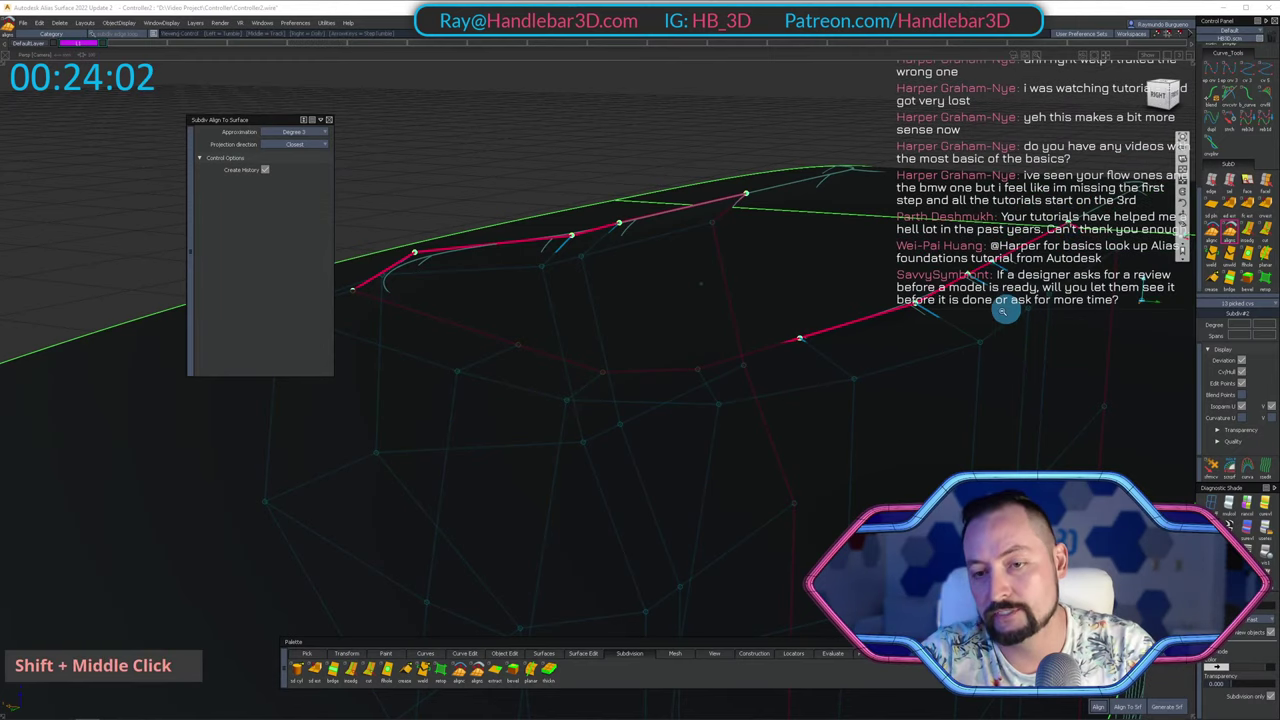
# Align the picked rim control points to the arched skin surface.
pyautogui.keyDown('alt'); pyautogui.keyDown('shift'); pyautogui.moveTo(1006, 309); pyautogui.dragTo(930, 309, button='right'); pyautogui.keyUp('shift'); pyautogui.keyUp('alt')
pyautogui.keyDown('alt'); pyautogui.keyDown('shift'); pyautogui.moveTo(930, 309); pyautogui.dragTo(911, 303, button='middle'); pyautogui.keyUp('shift'); pyautogui.keyUp('alt')
pyautogui.keyDown('alt'); pyautogui.keyDown('shift'); pyautogui.moveTo(990, 235); pyautogui.dragTo(700, 335); pyautogui.keyUp('shift'); pyautogui.keyUp('alt')
pyautogui.keyDown('alt'); pyautogui.keyDown('shift'); pyautogui.moveTo(700, 335); pyautogui.dragTo(733, 267, button='middle'); pyautogui.keyUp('shift'); pyautogui.keyUp('alt')
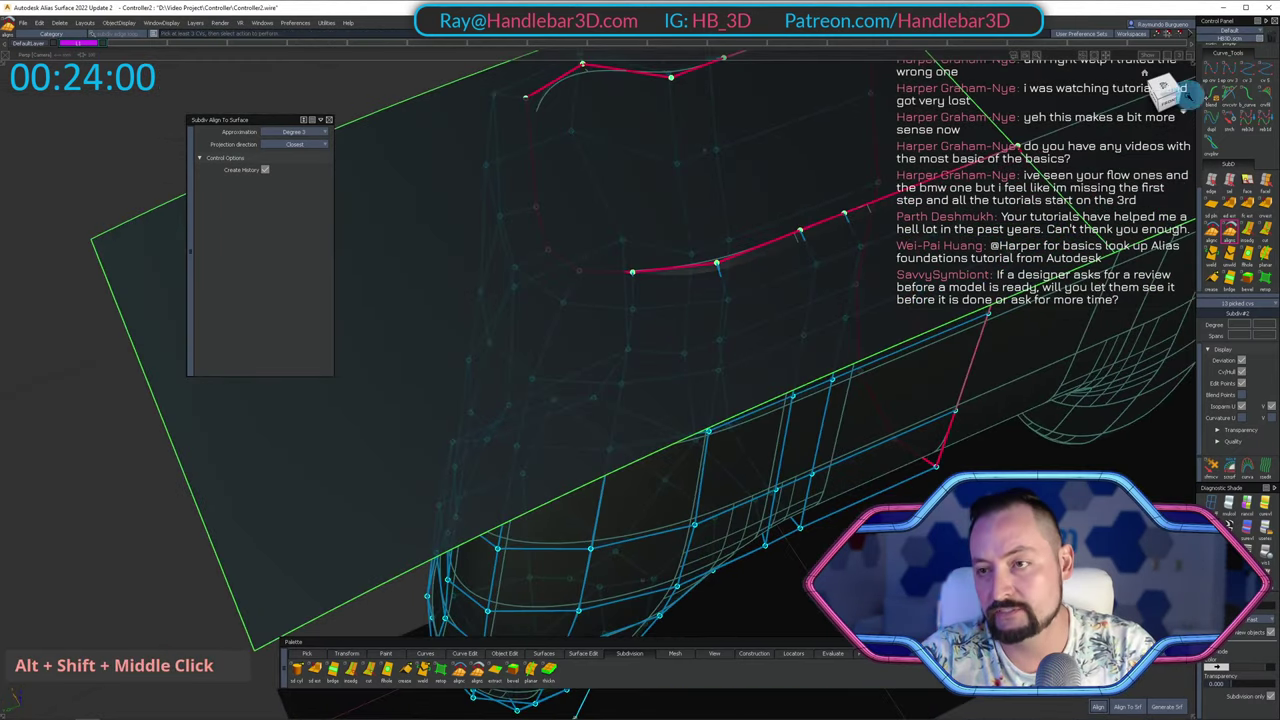
pyautogui.click(1125, 706)
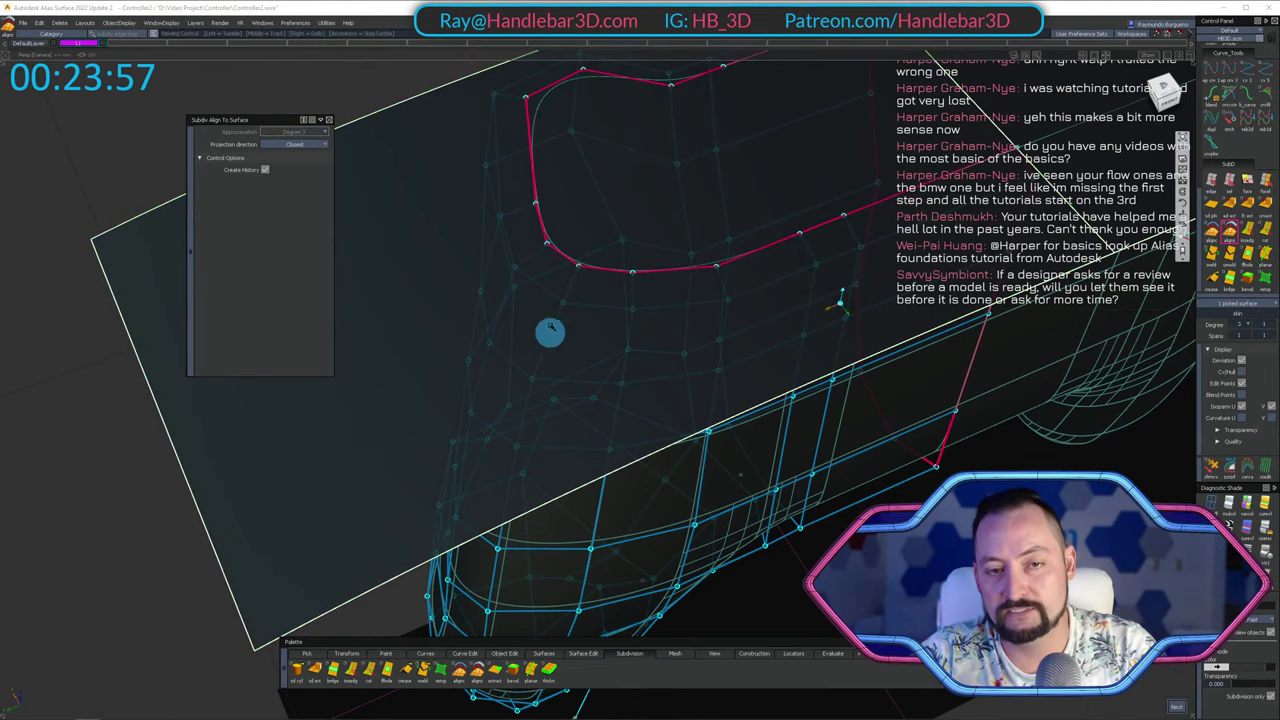
# Duplicate the arched skin surface and move the copy slightly below the original.
pyautogui.keyDown('alt'); pyautogui.keyDown('shift'); pyautogui.moveTo(550, 332); pyautogui.dragTo(506, 184); pyautogui.keyUp('shift'); pyautogui.keyUp('alt')
pyautogui.keyDown('alt'); pyautogui.keyDown('shift'); pyautogui.moveTo(506, 184); pyautogui.dragTo(562, 187, button='middle'); pyautogui.keyUp('shift'); pyautogui.keyUp('alt')
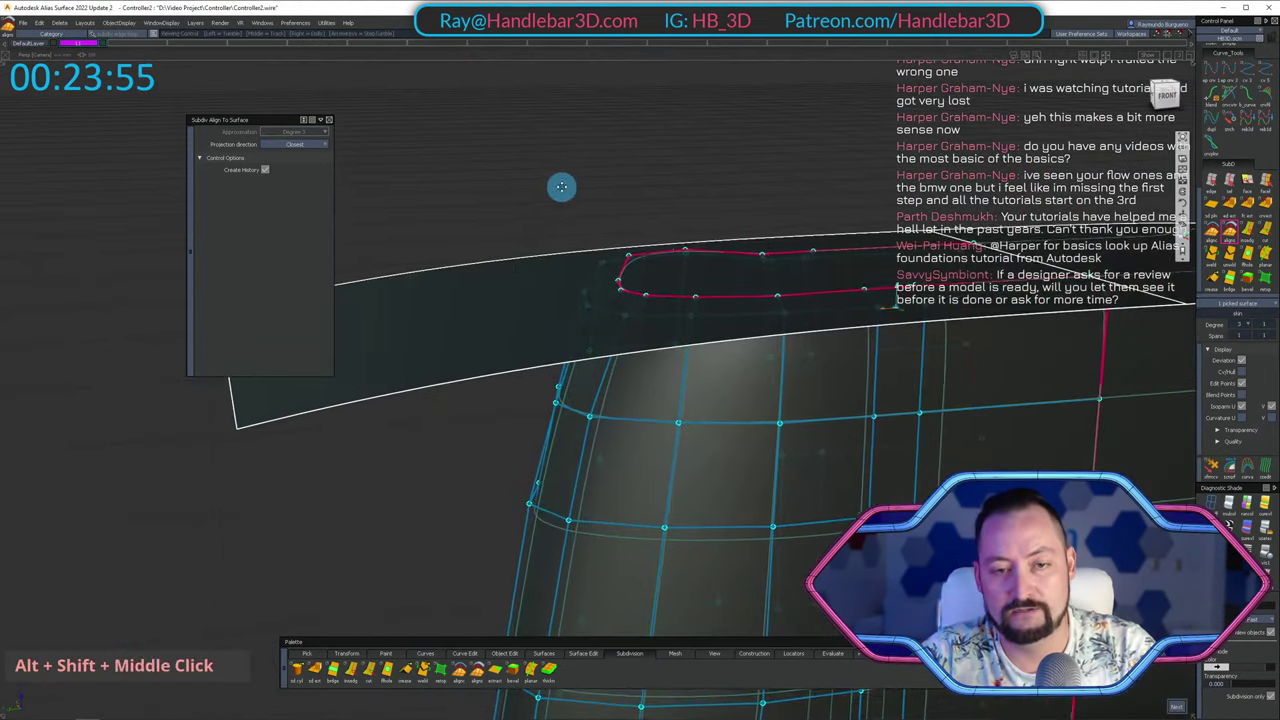
pyautogui.keyDown('ctrl'); pyautogui.keyDown('shift'); pyautogui.moveTo(495, 165); pyautogui.dragTo(490, 104); pyautogui.keyUp('shift'); pyautogui.keyUp('ctrl')
pyautogui.keyDown('ctrl'); pyautogui.keyDown('shift'); pyautogui.moveTo(490, 104); pyautogui.dragTo(490, 172); pyautogui.keyUp('shift'); pyautogui.keyUp('ctrl')
pyautogui.click(490, 298)
pyautogui.hotkey('ctrl', 'v')
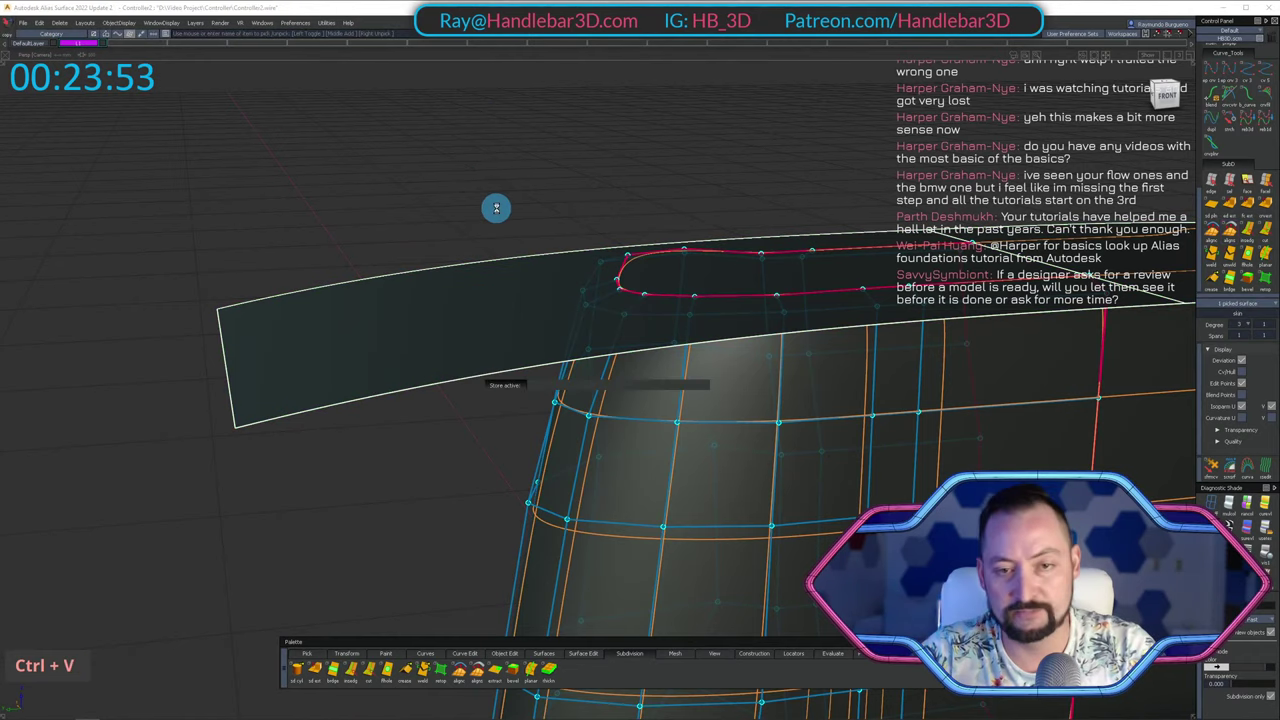
pyautogui.keyDown('ctrl'); pyautogui.keyDown('shift'); pyautogui.moveTo(500, 209); pyautogui.dragTo(503, 191, button='middle'); pyautogui.keyUp('shift'); pyautogui.keyUp('ctrl')
pyautogui.moveTo(503, 191); pyautogui.dragTo(506, 206, button='right')
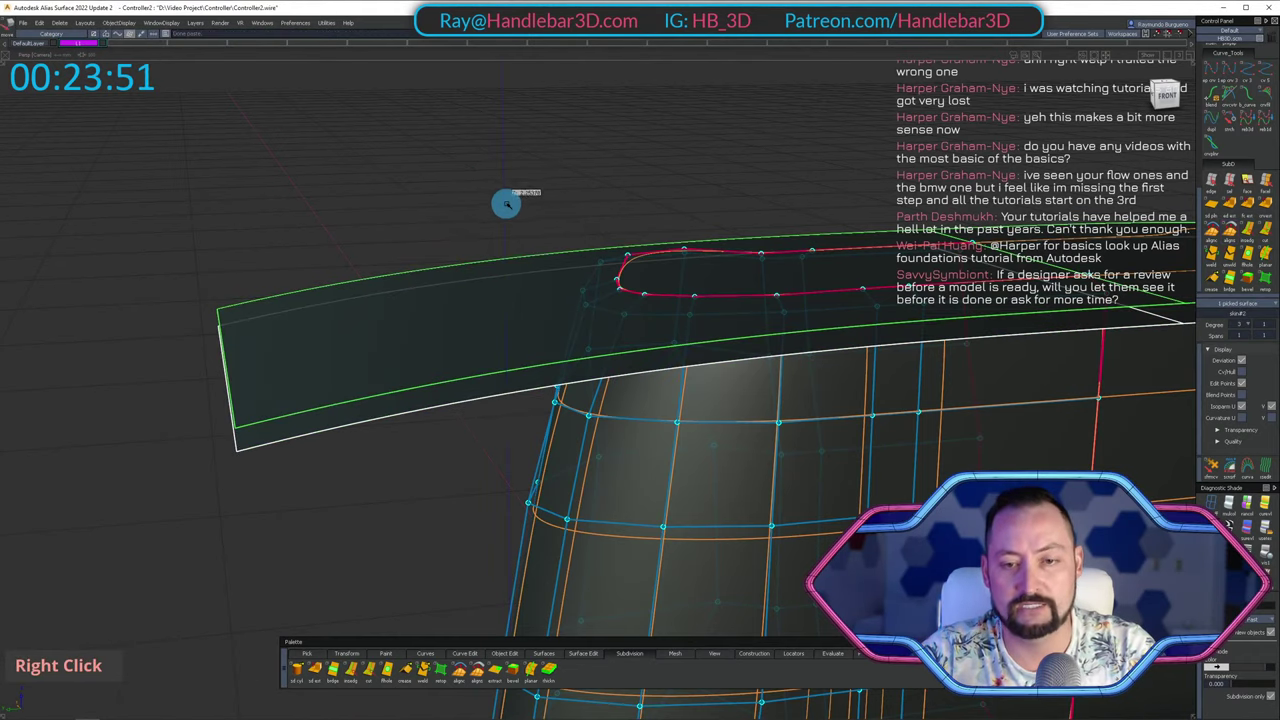
pyautogui.keyDown('ctrl'); pyautogui.keyDown('shift'); pyautogui.moveTo(506, 206); pyautogui.dragTo(500, 150); pyautogui.keyUp('shift'); pyautogui.keyUp('ctrl')
# Save the model as a new version named Controller3.
pyautogui.click(25, 22)
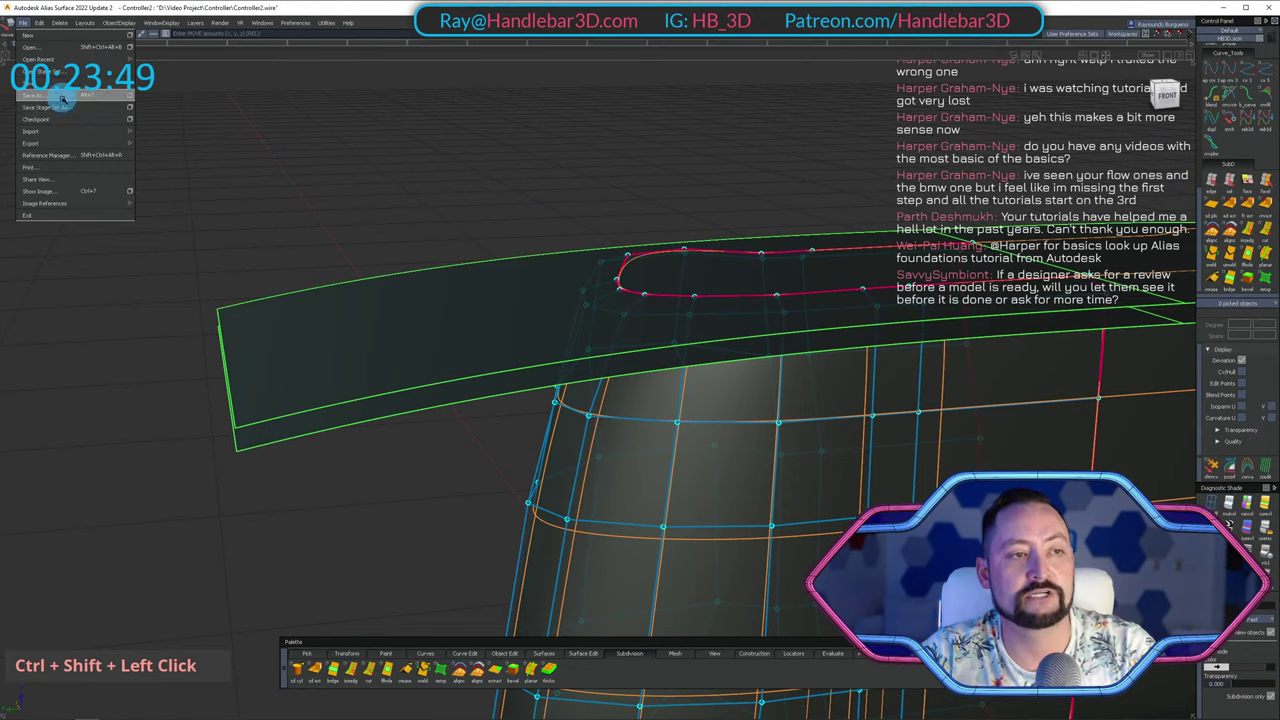
pyautogui.click(66, 97)
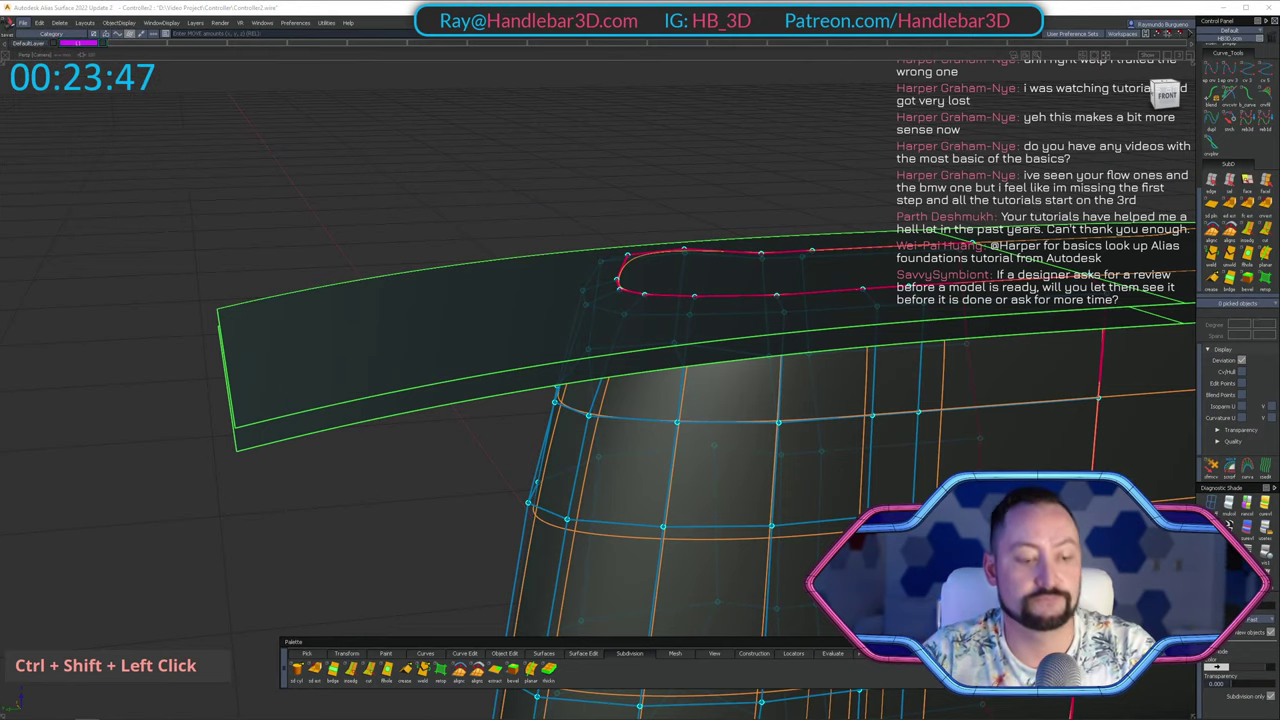
pyautogui.press('Return')
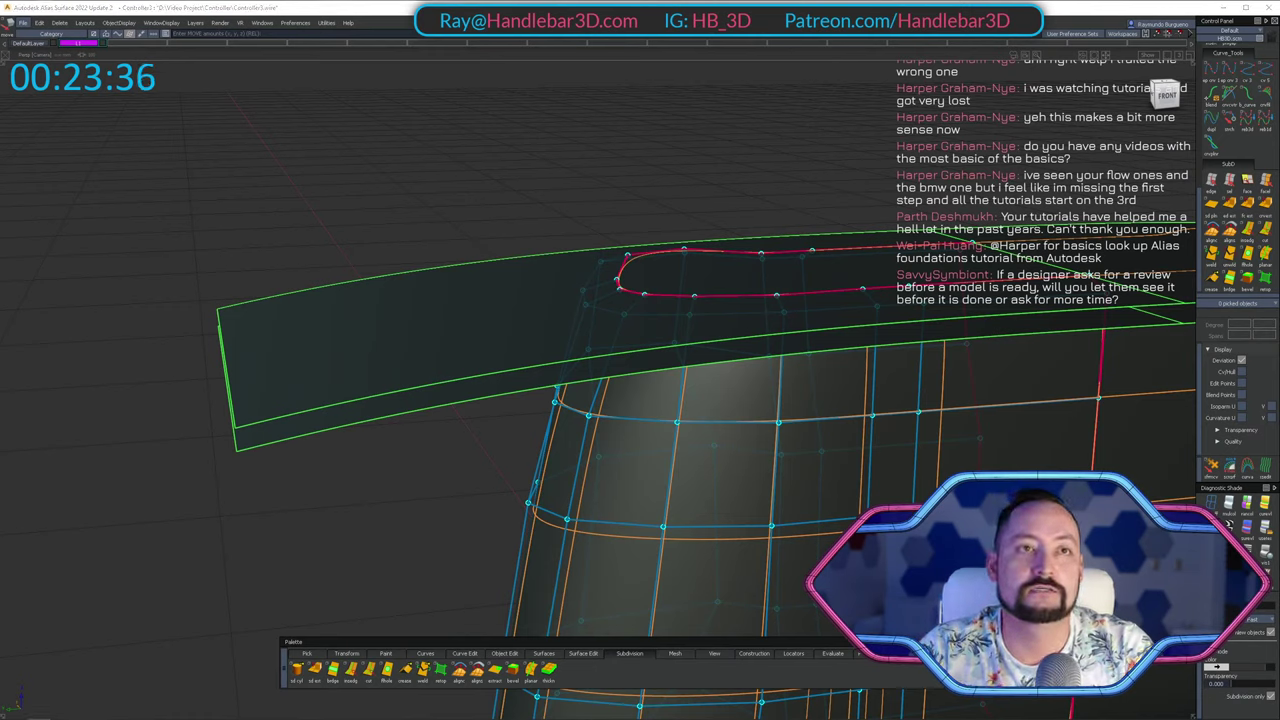
pyautogui.scroll(-1, 640, 360)
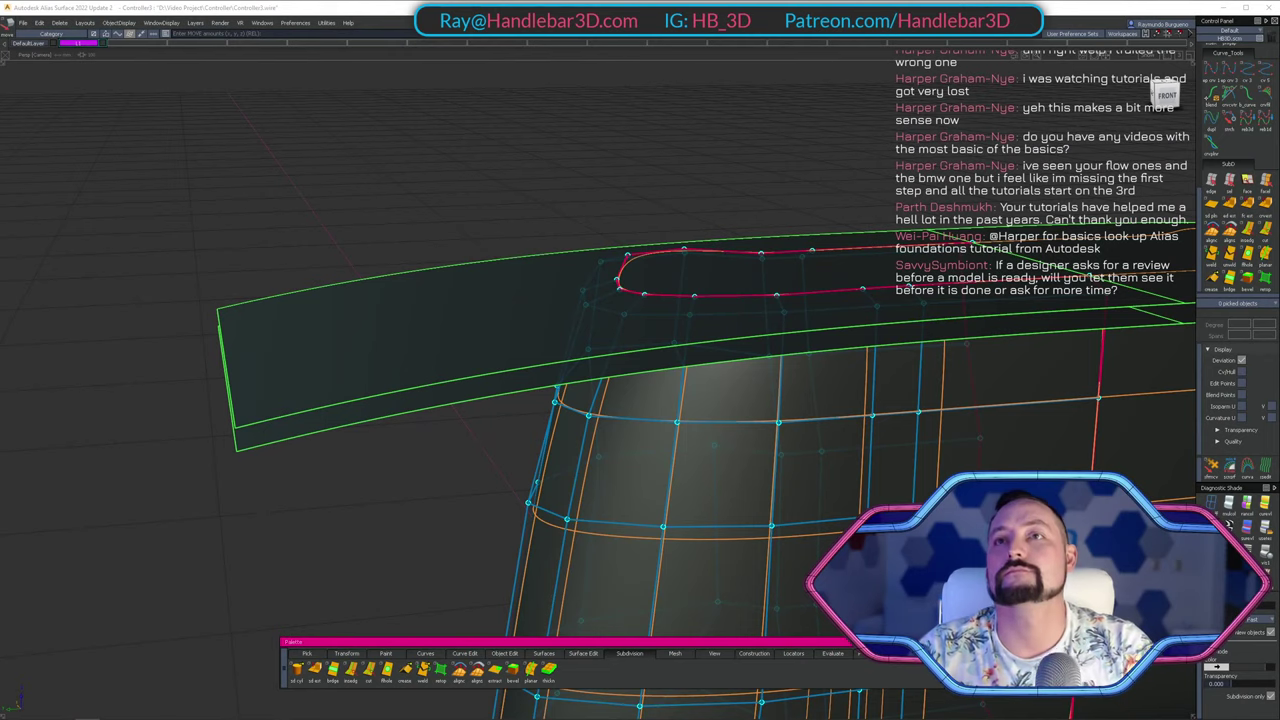
pyautogui.moveTo(268, 714)
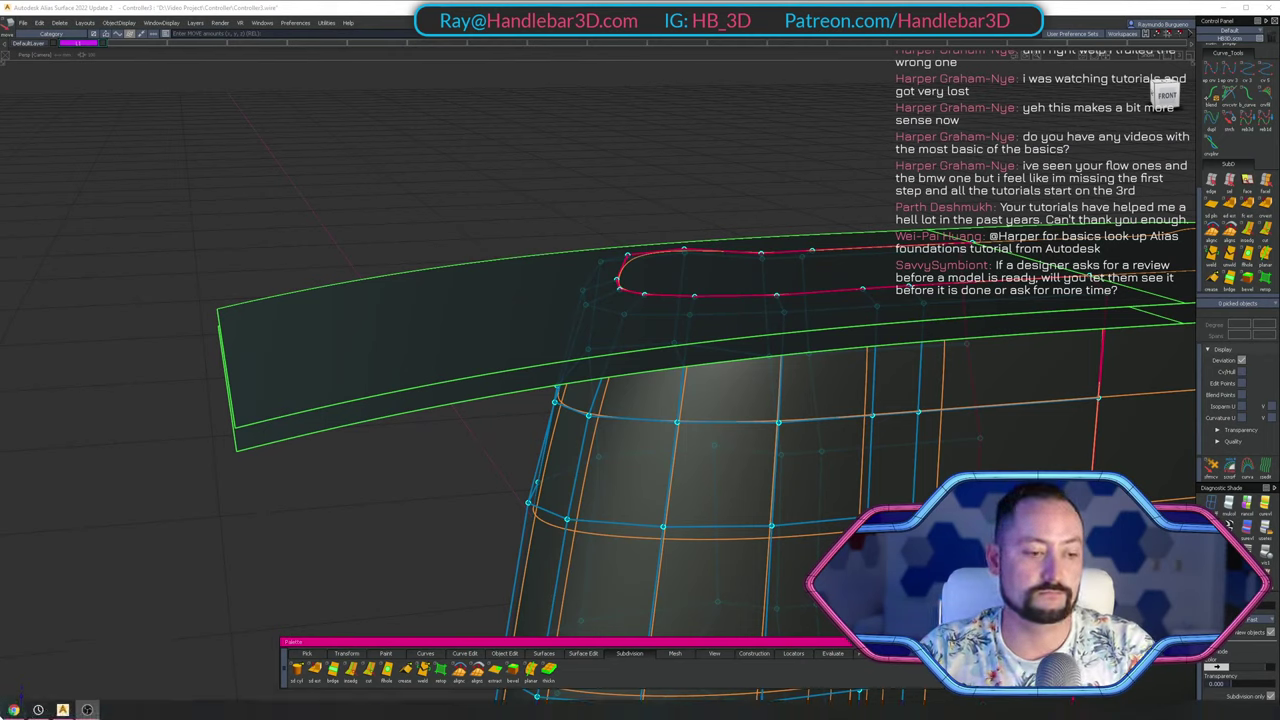
pyautogui.click(62, 710)
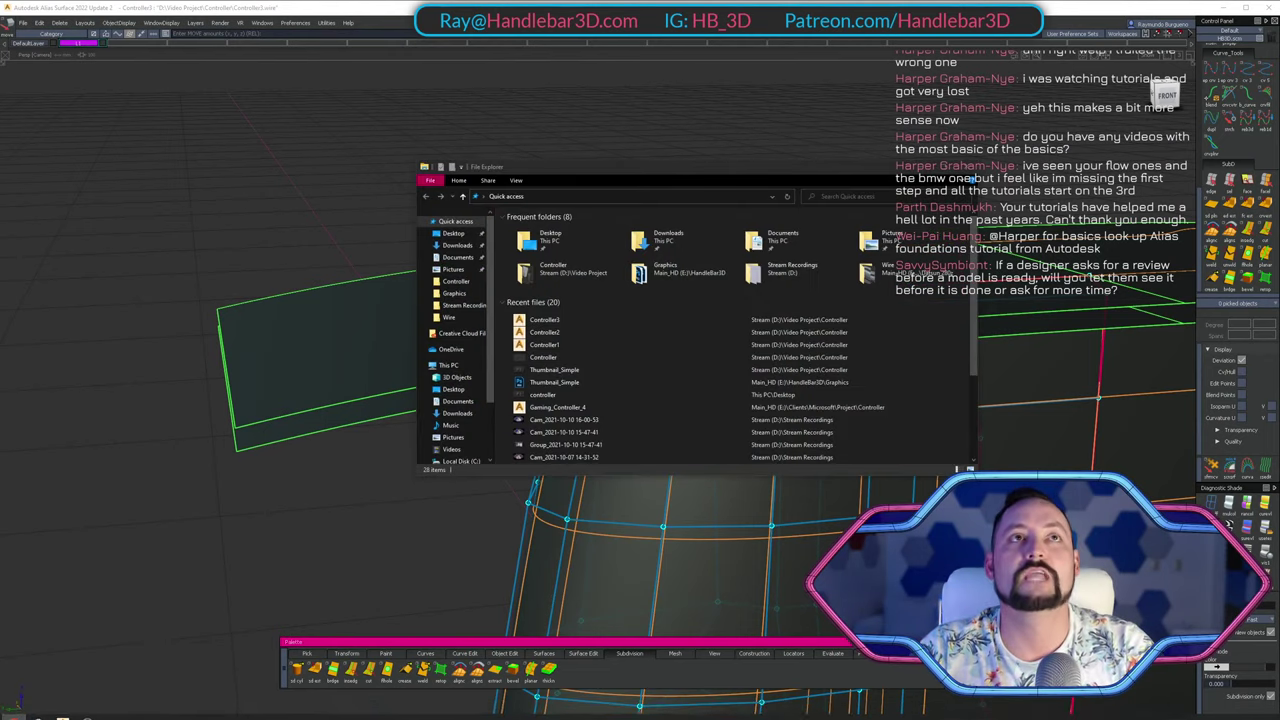
pyautogui.hotkey('alt', 'Tab')
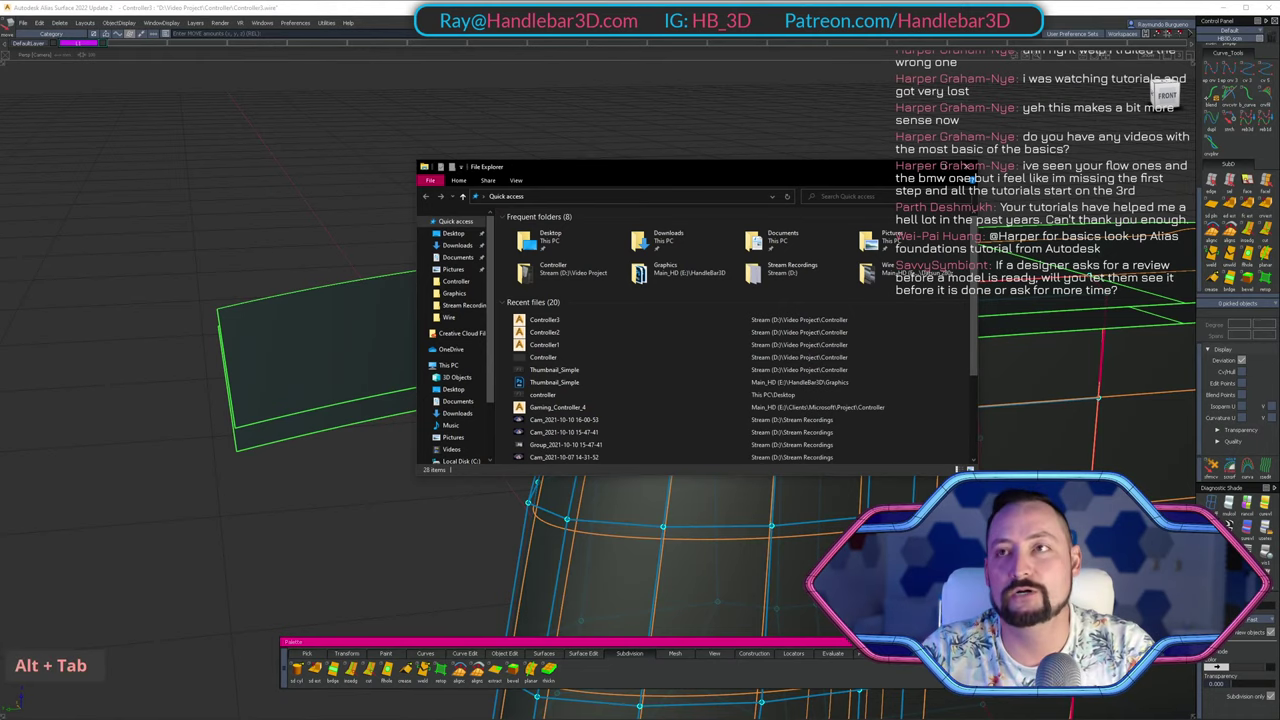
pyautogui.click(973, 168)
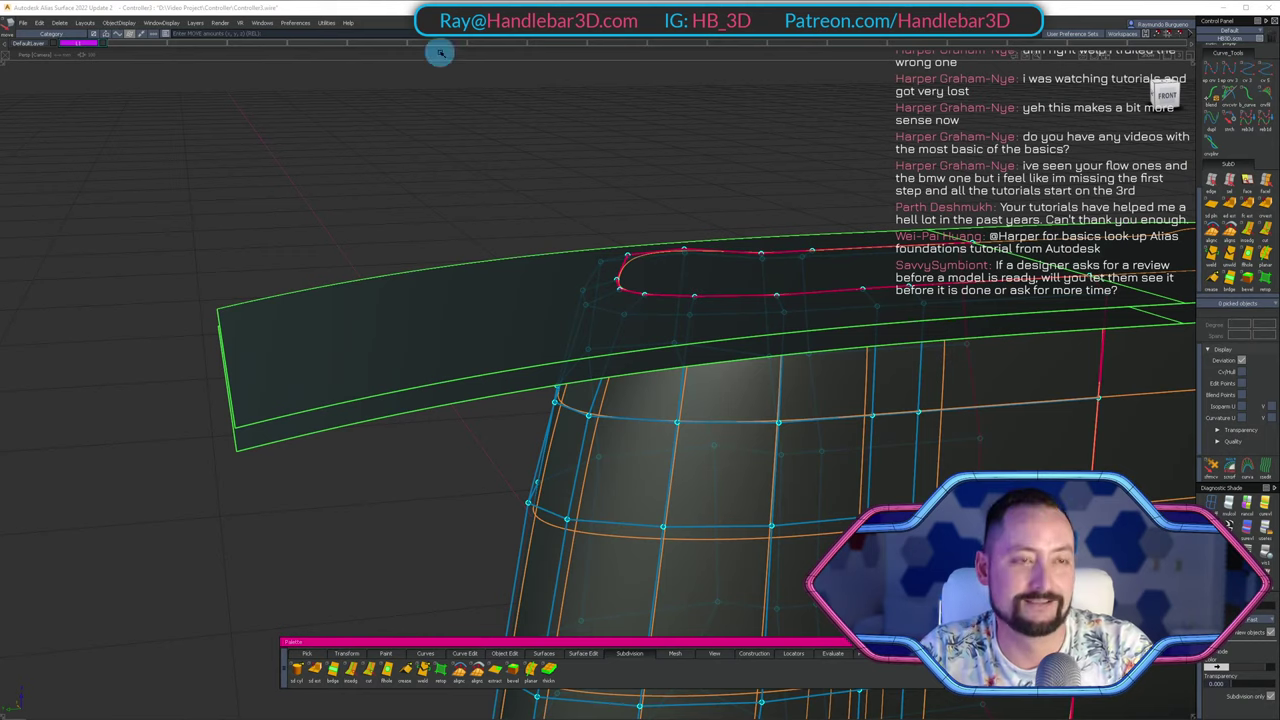
pyautogui.moveTo(208, 716)
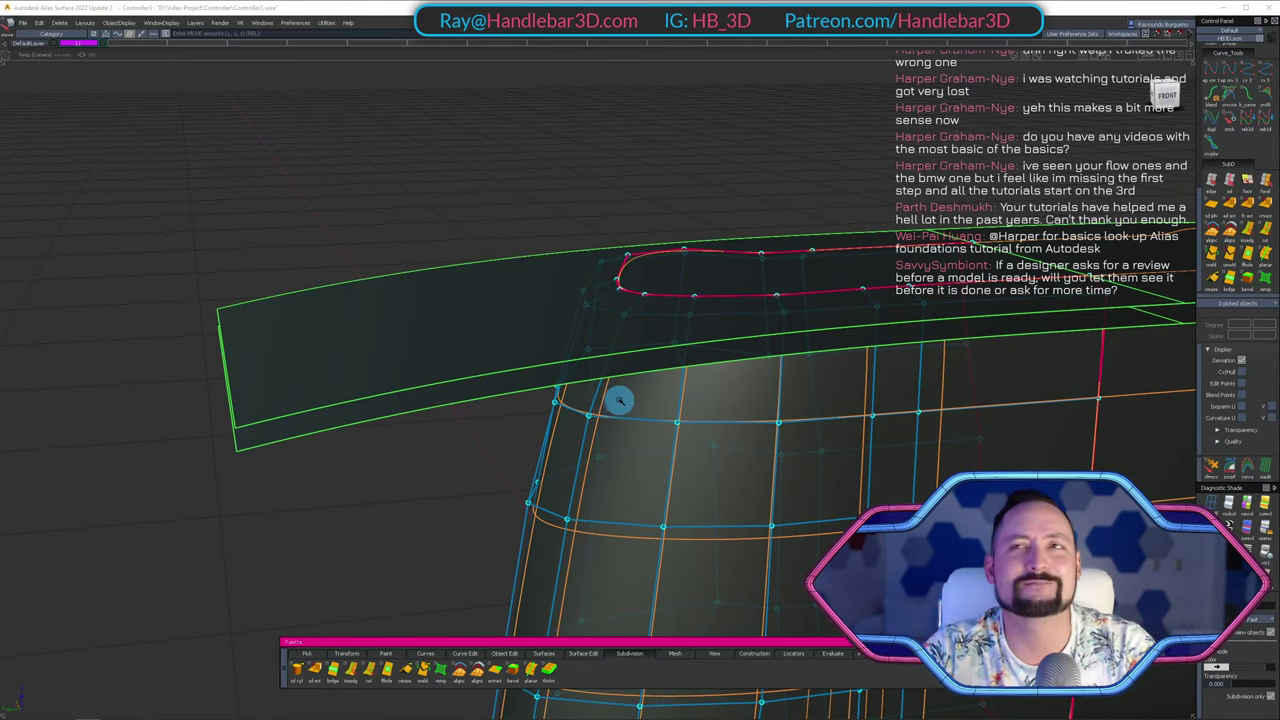
# Pick the upper arched skin surface and hide it, keeping the lowered copy in view.
pyautogui.moveTo(686, 300)
pyautogui.keyDown('alt'); pyautogui.keyDown('shift'); pyautogui.mouseDown()
pyautogui.moveTo(646, 180)
pyautogui.moveTo(577, 220)
pyautogui.moveTo(553, 256)
pyautogui.mouseUp(); pyautogui.keyUp('shift'); pyautogui.keyUp('alt')
pyautogui.keyDown('ctrl'); pyautogui.keyDown('shift'); pyautogui.moveTo(551, 258); pyautogui.dragTo(551, 368); pyautogui.keyUp('shift'); pyautogui.keyUp('ctrl')
pyautogui.click(560, 369)
pyautogui.keyDown('ctrl'); pyautogui.keyDown('shift'); pyautogui.moveTo(890, 314); pyautogui.dragTo(821, 404); pyautogui.keyUp('shift'); pyautogui.keyUp('ctrl')
pyautogui.click(820, 404)
pyautogui.hotkey('shift', 'h')
pyautogui.keyDown('ctrl'); pyautogui.keyDown('shift'); pyautogui.moveTo(813, 457); pyautogui.dragTo(1181, 88); pyautogui.keyUp('shift'); pyautogui.keyUp('ctrl')
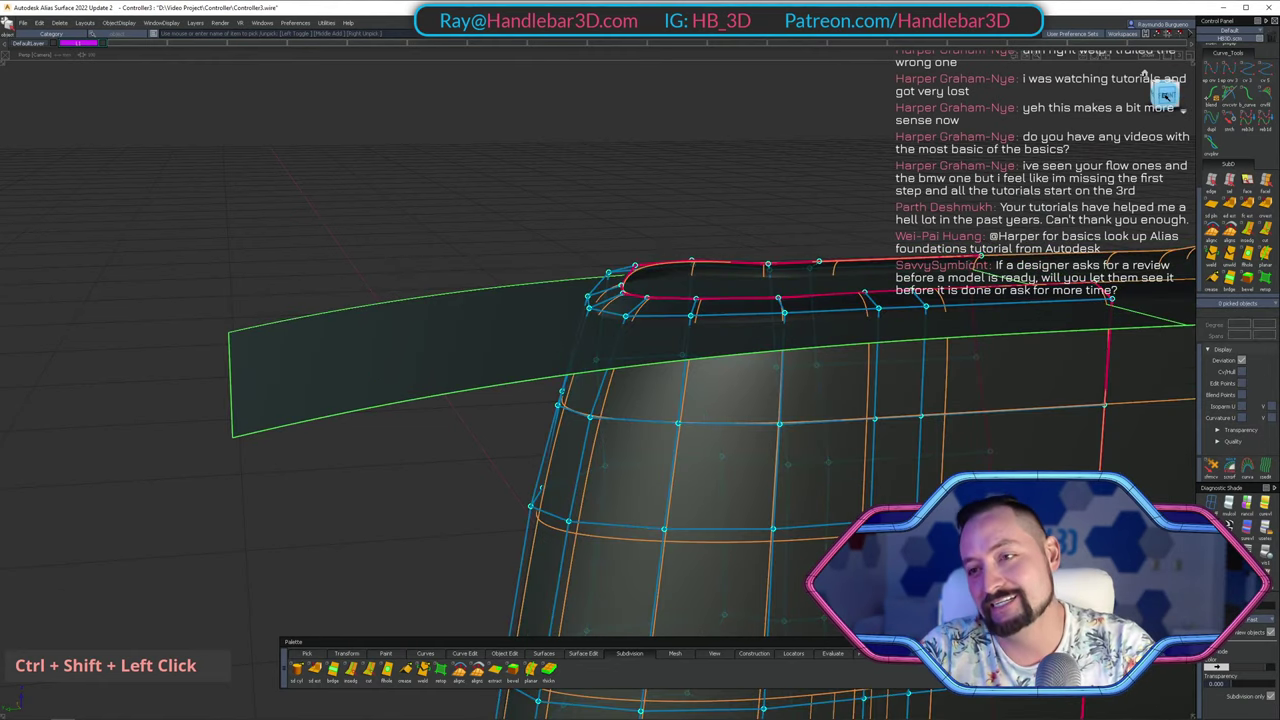
# Pick the outer edge loop of the top lip, just below the aligned rim.
pyautogui.keyDown('alt'); pyautogui.keyDown('shift'); pyautogui.moveTo(840, 286); pyautogui.dragTo(551, 249, button='middle'); pyautogui.keyUp('shift'); pyautogui.keyUp('alt')
pyautogui.keyDown('alt'); pyautogui.keyDown('shift'); pyautogui.moveTo(551, 249); pyautogui.dragTo(656, 298); pyautogui.keyUp('shift'); pyautogui.keyUp('alt')
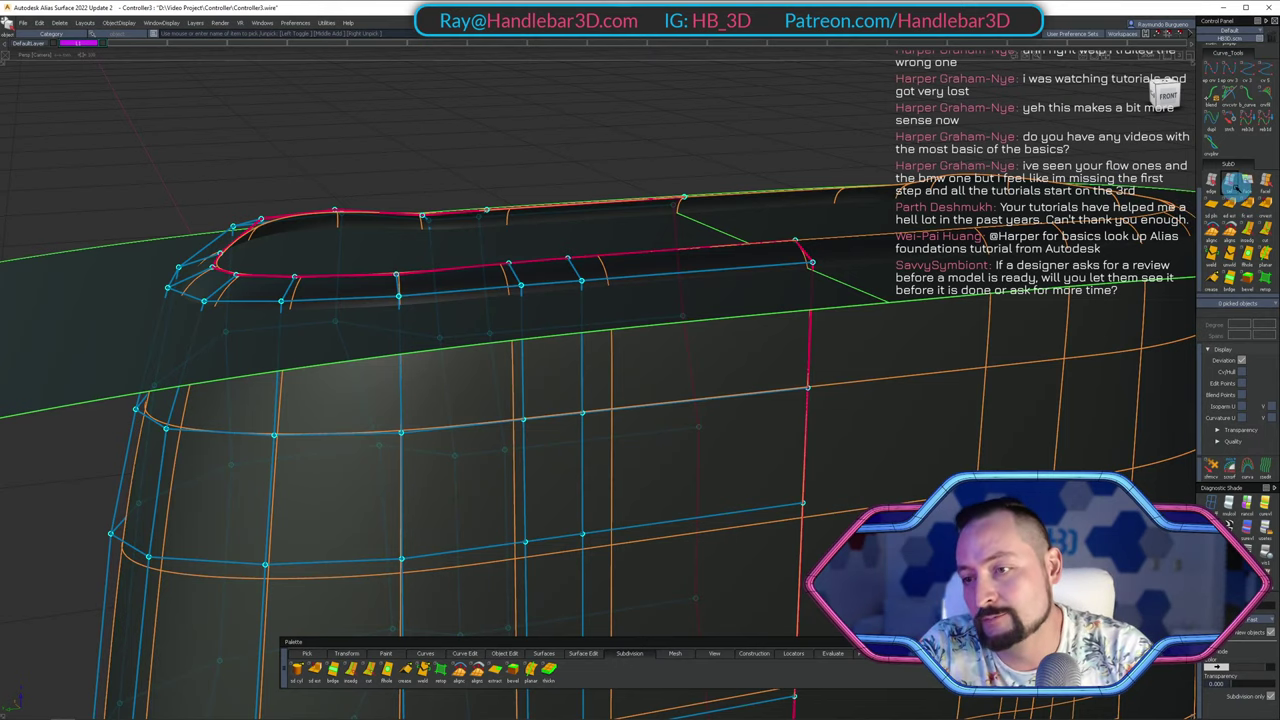
pyautogui.click(1235, 182)
pyautogui.keyDown('alt'); pyautogui.keyDown('shift'); pyautogui.moveTo(728, 266); pyautogui.dragTo(808, 246, button='right'); pyautogui.keyUp('shift'); pyautogui.keyUp('alt')
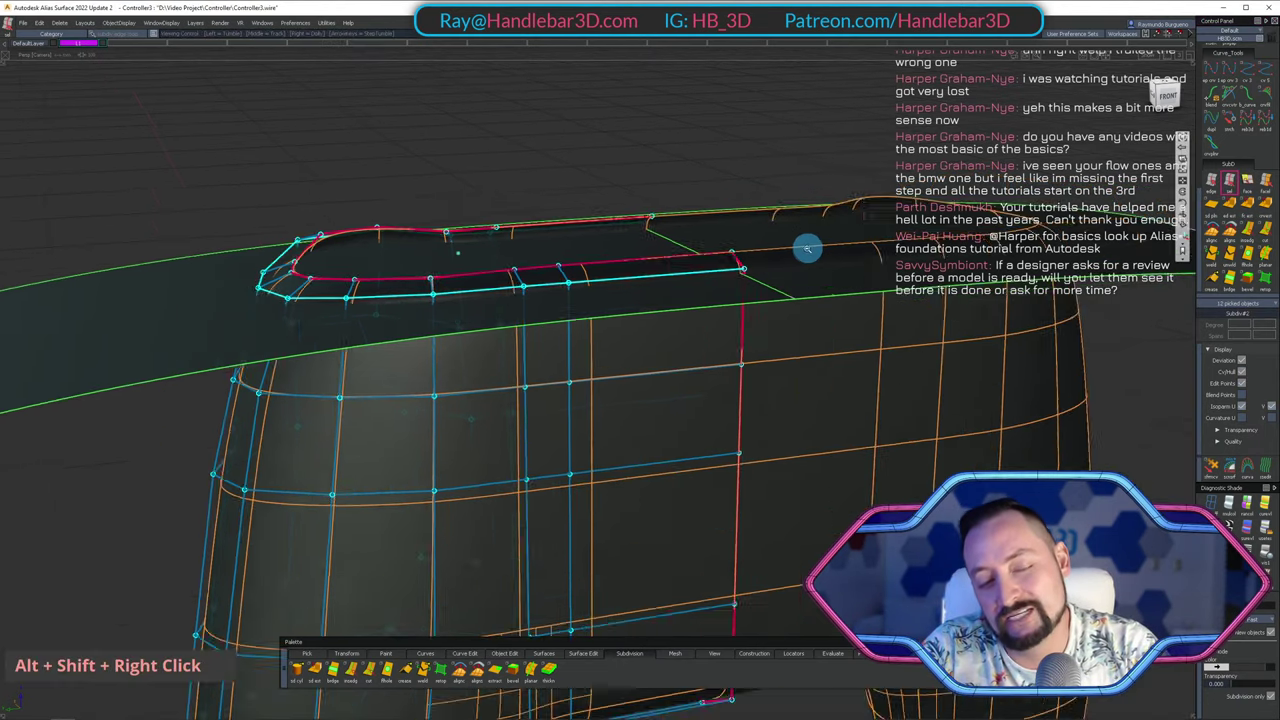
pyautogui.keyDown('alt'); pyautogui.keyDown('shift'); pyautogui.moveTo(808, 246); pyautogui.dragTo(766, 320); pyautogui.keyUp('shift'); pyautogui.keyUp('alt')
pyautogui.keyDown('alt'); pyautogui.keyDown('shift'); pyautogui.moveTo(766, 320); pyautogui.dragTo(833, 317, button='middle'); pyautogui.keyUp('shift'); pyautogui.keyUp('alt')
pyautogui.keyDown('alt'); pyautogui.keyDown('shift'); pyautogui.moveTo(529, 368); pyautogui.dragTo(626, 409, button='right'); pyautogui.keyUp('shift'); pyautogui.keyUp('alt')
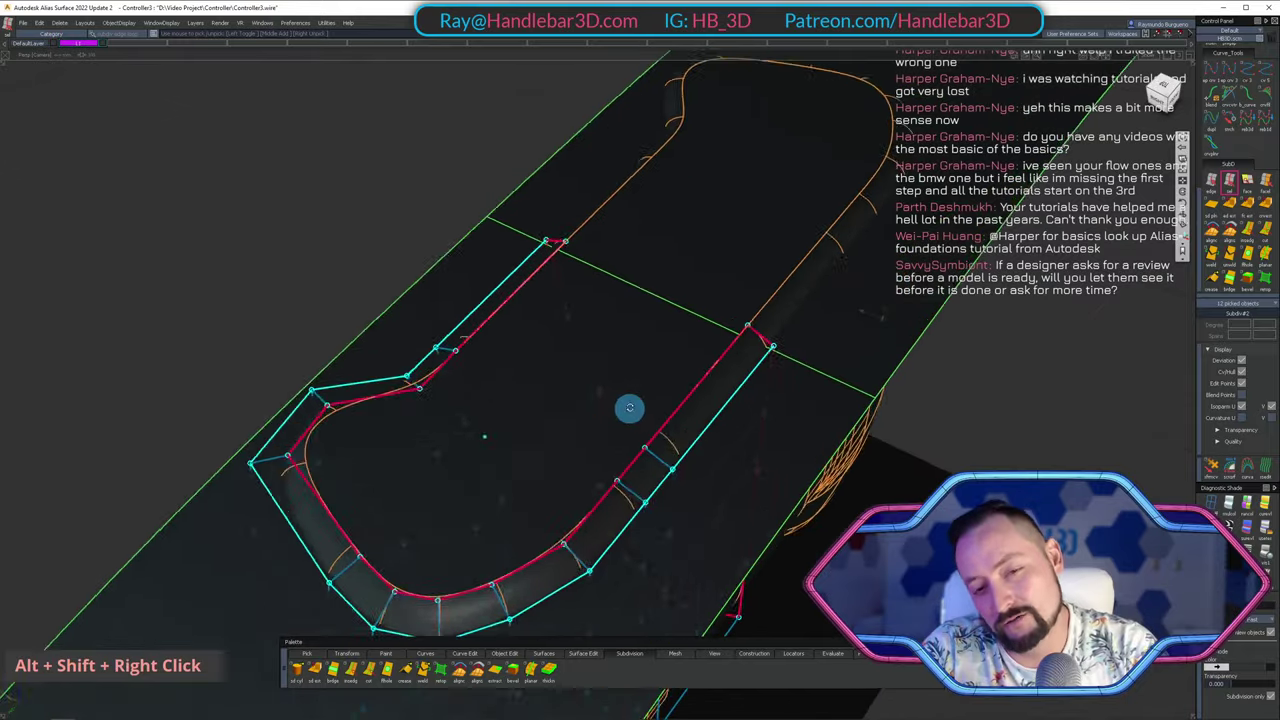
pyautogui.keyDown('alt'); pyautogui.keyDown('shift'); pyautogui.moveTo(626, 409); pyautogui.dragTo(571, 356); pyautogui.keyUp('shift'); pyautogui.keyUp('alt')
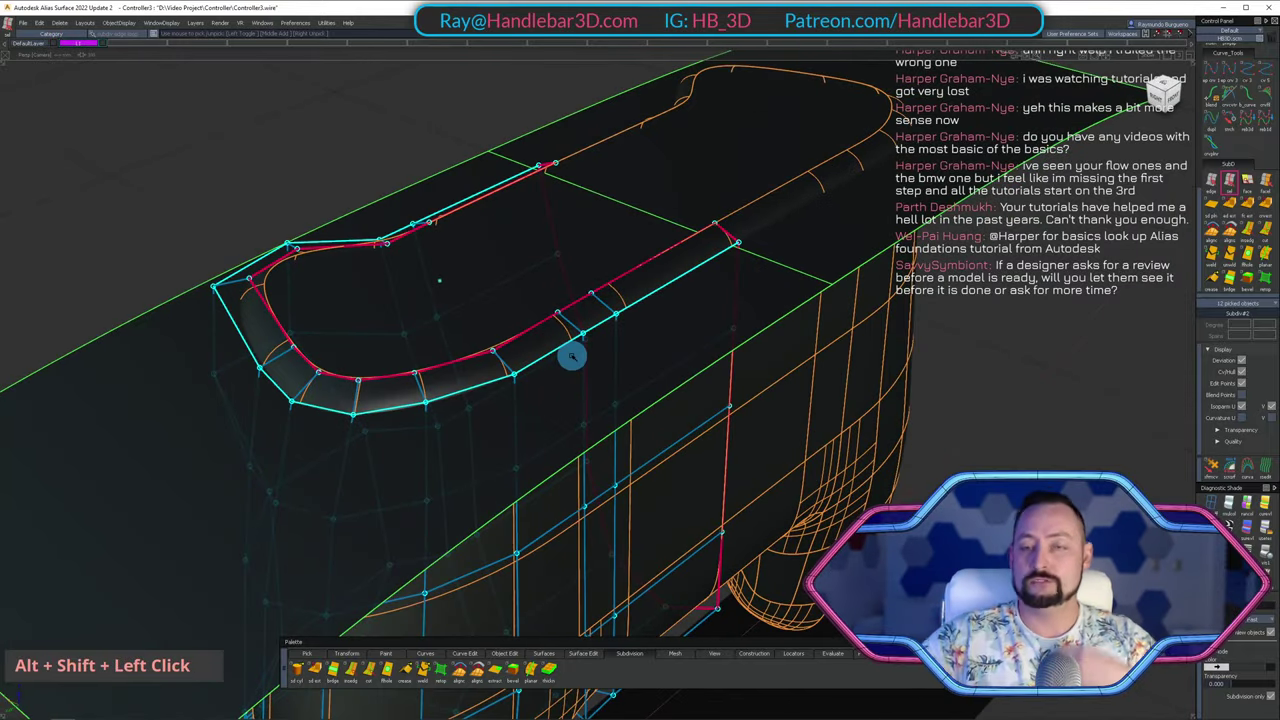
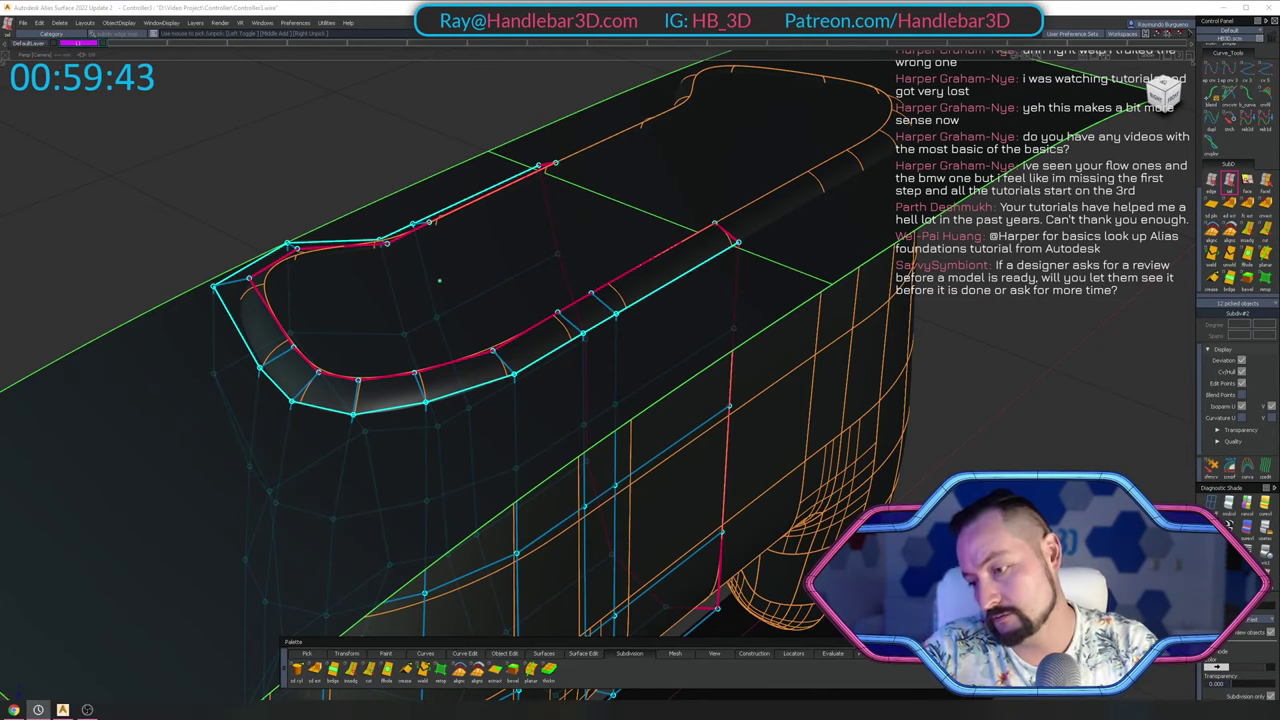
pyautogui.click(520, 225)
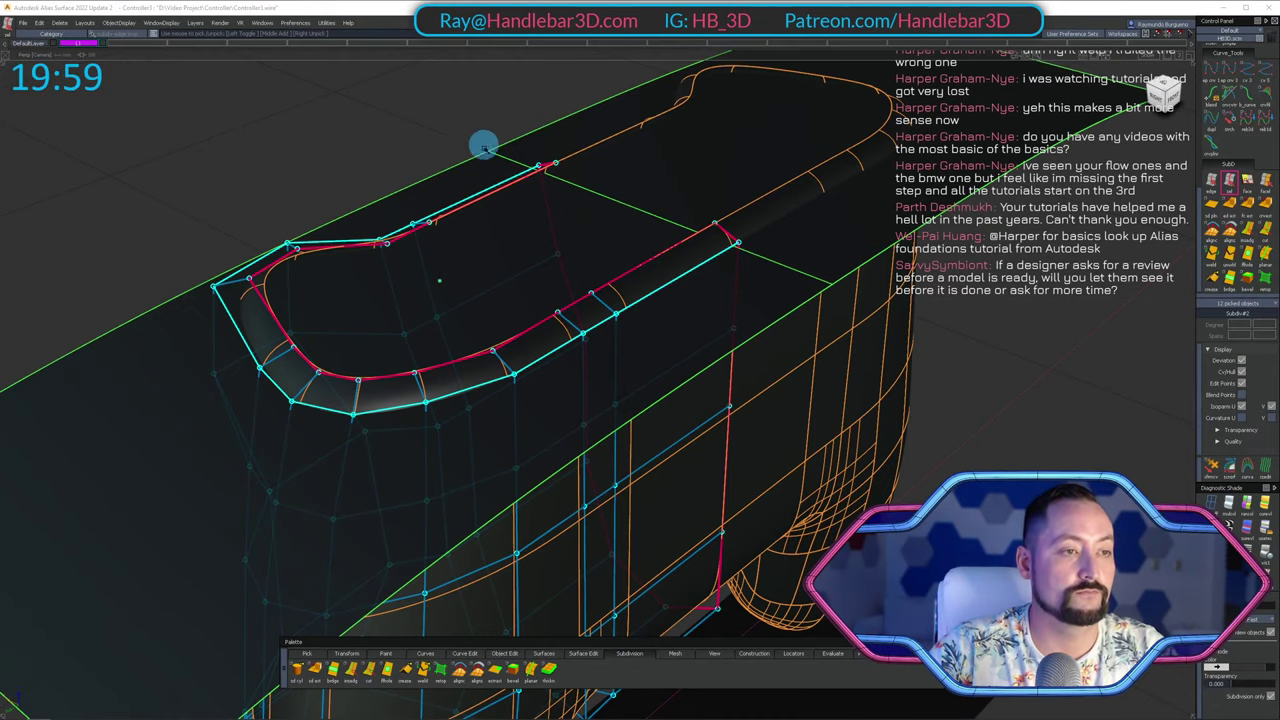
pyautogui.keyDown('alt'); pyautogui.keyDown('shift'); pyautogui.moveTo(484, 145); pyautogui.dragTo(877, 211, button='right'); pyautogui.keyUp('shift'); pyautogui.keyUp('alt')
pyautogui.keyDown('alt'); pyautogui.keyDown('shift'); pyautogui.moveTo(877, 211); pyautogui.dragTo(866, 277, button='middle'); pyautogui.keyUp('shift'); pyautogui.keyUp('alt')
pyautogui.keyDown('alt'); pyautogui.keyDown('shift'); pyautogui.moveTo(866, 277); pyautogui.dragTo(880, 357, button='right'); pyautogui.keyUp('shift'); pyautogui.keyUp('alt')
pyautogui.keyDown('alt'); pyautogui.keyDown('shift'); pyautogui.moveTo(880, 357); pyautogui.dragTo(677, 268); pyautogui.keyUp('shift'); pyautogui.keyUp('alt')
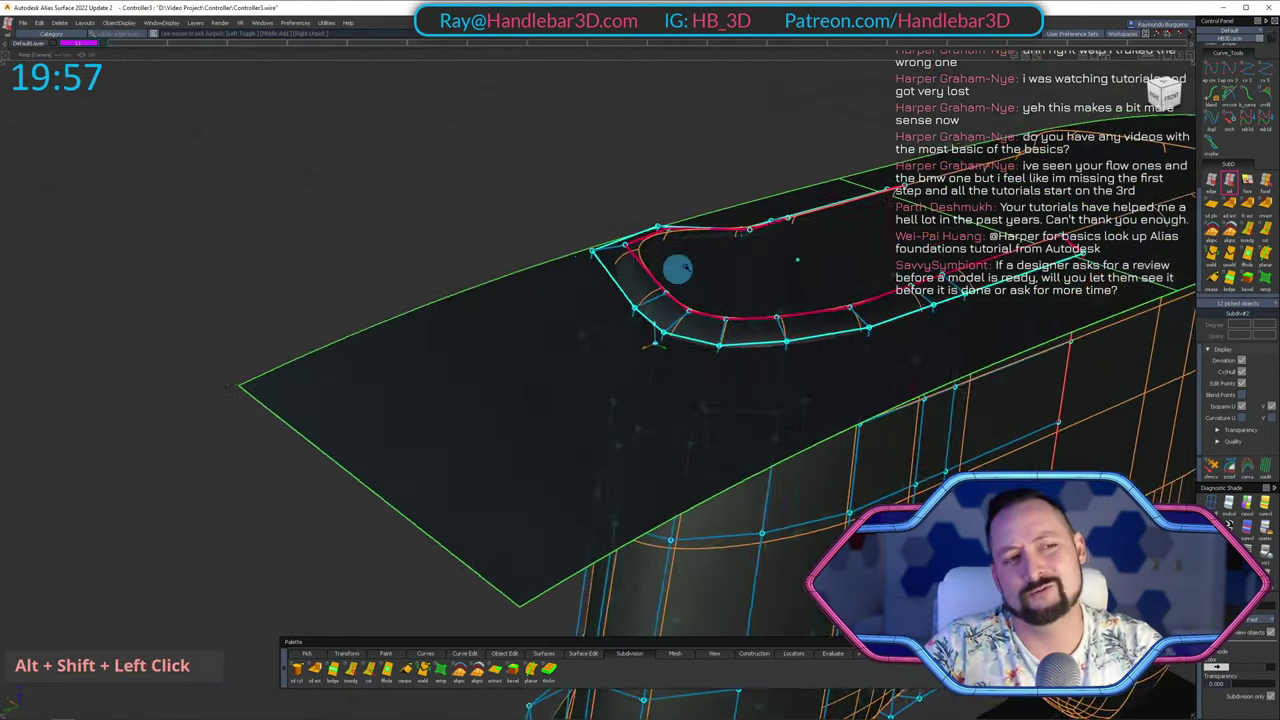
# Clear the picked lip edge loop and open the Subdiv Align To Surface tool with its options.
pyautogui.keyDown('alt'); pyautogui.keyDown('shift'); pyautogui.moveTo(677, 268); pyautogui.dragTo(631, 249, button='right'); pyautogui.keyUp('shift'); pyautogui.keyUp('alt')
pyautogui.keyDown('alt'); pyautogui.keyDown('shift'); pyautogui.scroll(3, 546, 237); pyautogui.keyUp('shift'); pyautogui.keyUp('alt')
pyautogui.keyDown('ctrl'); pyautogui.keyDown('shift'); pyautogui.click(734, 211); pyautogui.keyUp('shift'); pyautogui.keyUp('ctrl')
pyautogui.keyDown('alt'); pyautogui.keyDown('shift'); pyautogui.moveTo(734, 211); pyautogui.dragTo(717, 260); pyautogui.keyUp('shift'); pyautogui.keyUp('alt')
pyautogui.keyDown('ctrl'); pyautogui.keyDown('shift'); pyautogui.click(717, 260); pyautogui.keyUp('shift'); pyautogui.keyUp('ctrl')
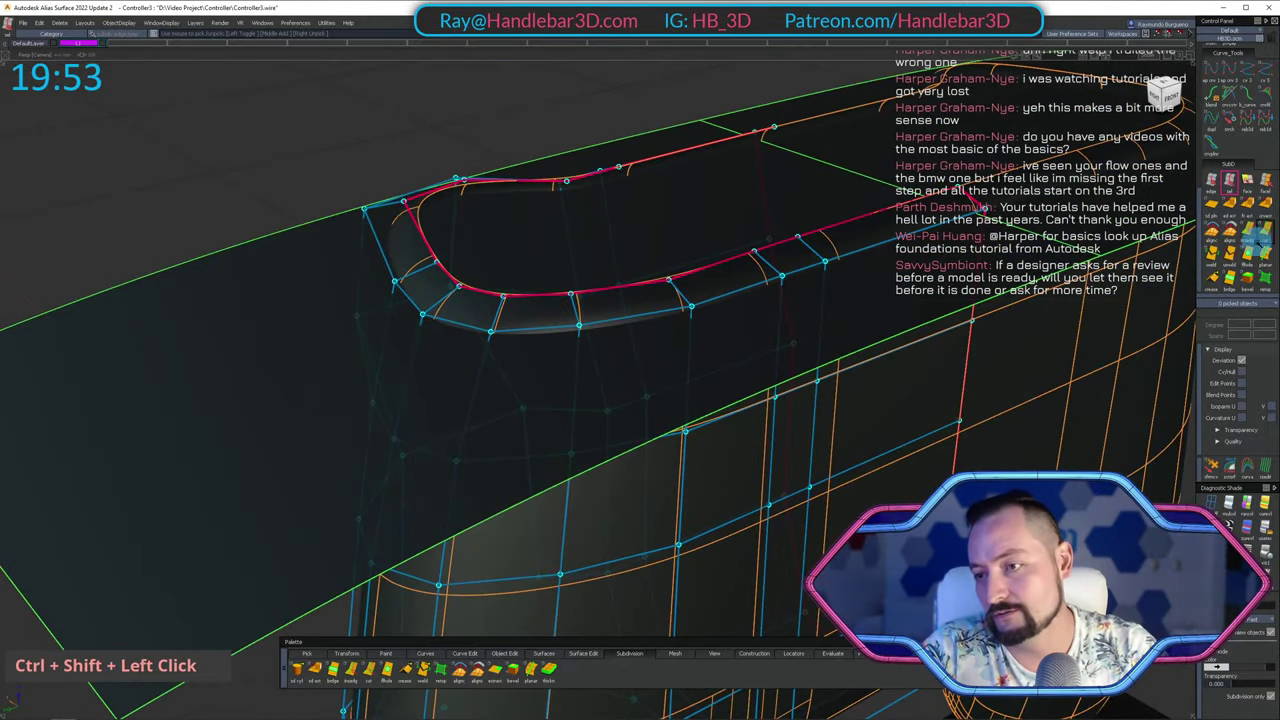
pyautogui.scroll(-3, 1256, 240)
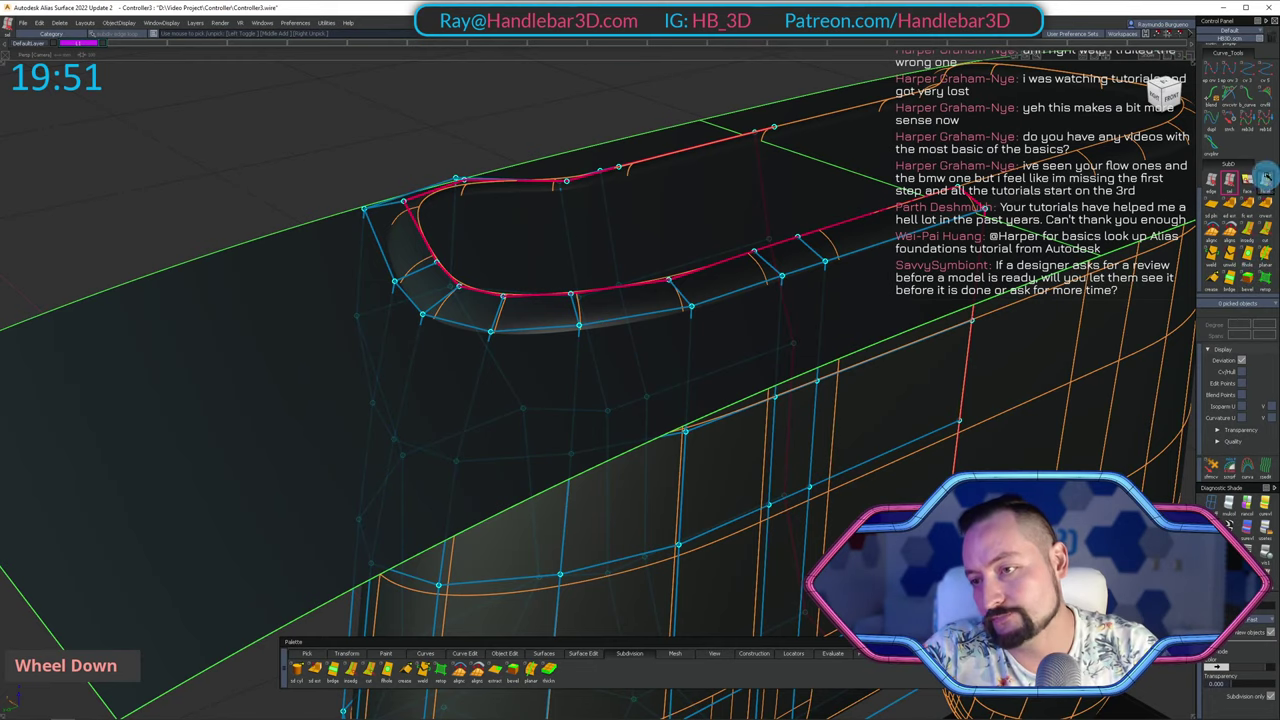
pyautogui.doubleClick(1246, 226)
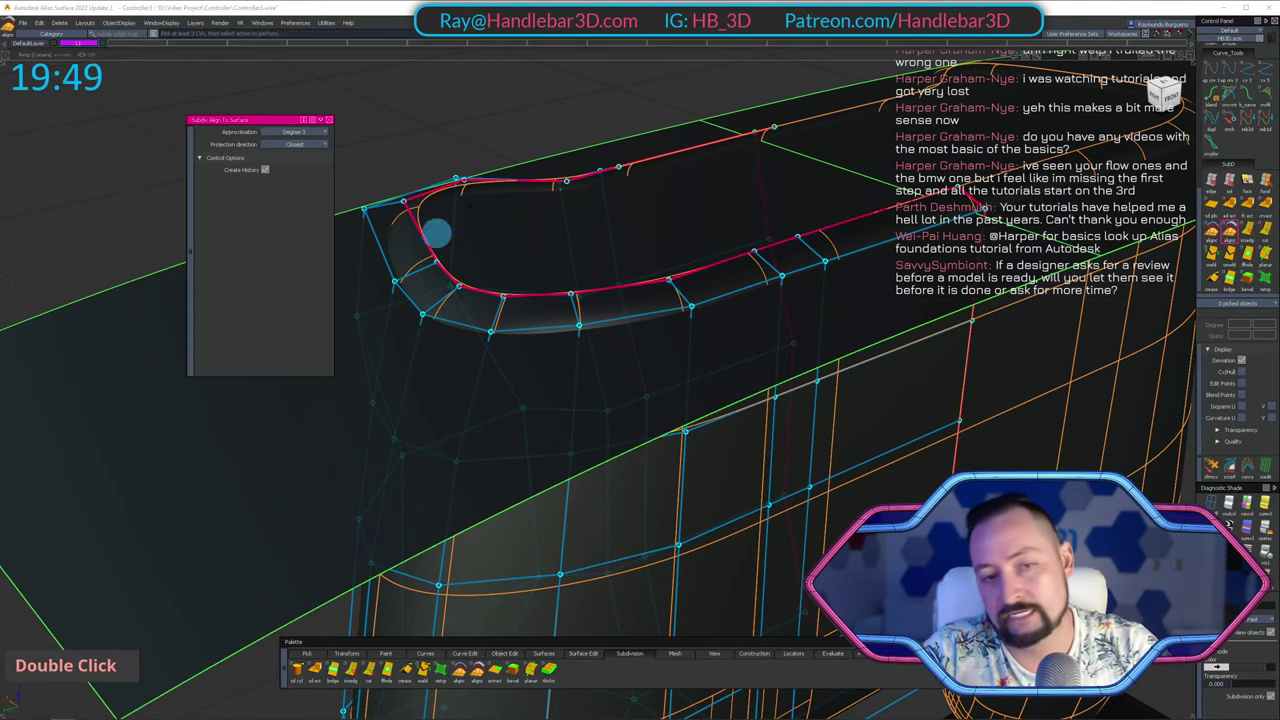
pyautogui.keyDown('alt'); pyautogui.keyDown('shift'); pyautogui.moveTo(775, 126); pyautogui.dragTo(763, 111); pyautogui.keyUp('shift'); pyautogui.keyUp('alt')
pyautogui.keyDown('alt'); pyautogui.keyDown('shift'); pyautogui.moveTo(763, 111); pyautogui.dragTo(763, 177, button='middle'); pyautogui.keyUp('shift'); pyautogui.keyUp('alt')
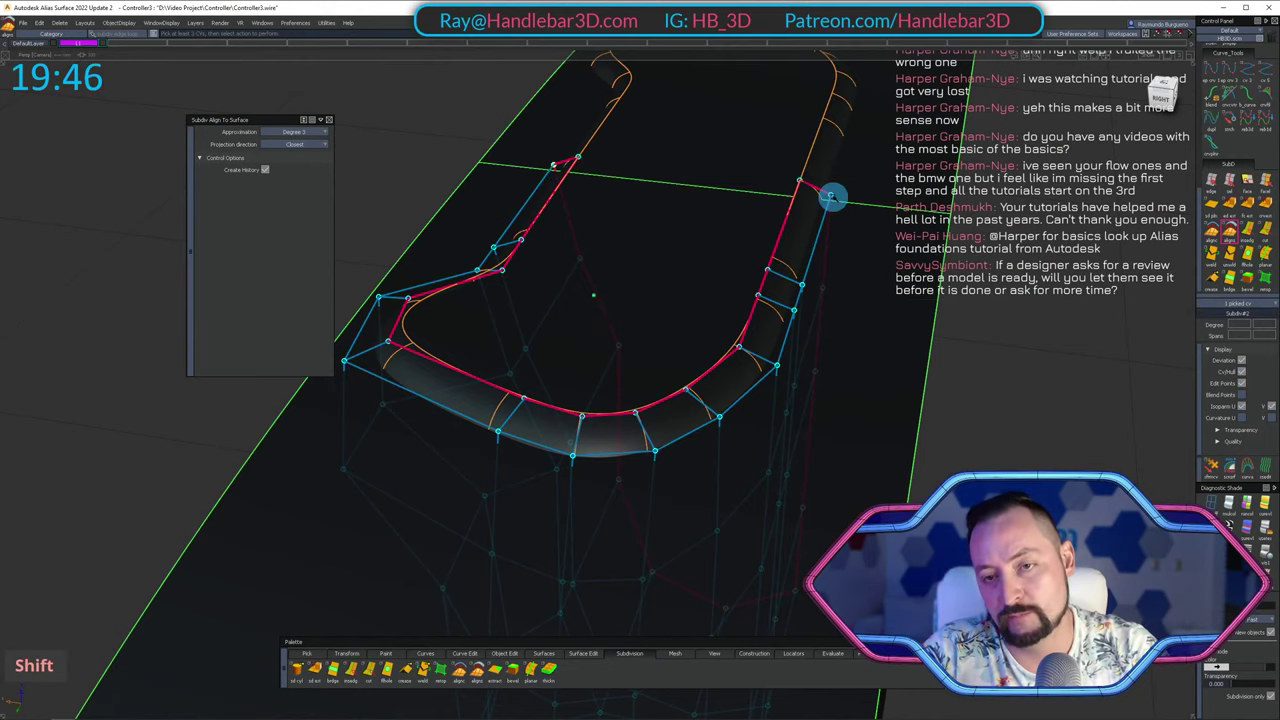
pyautogui.keyDown('alt'); pyautogui.keyDown('shift'); pyautogui.moveTo(837, 200); pyautogui.dragTo(783, 171); pyautogui.keyUp('shift'); pyautogui.keyUp('alt')
pyautogui.keyDown('alt'); pyautogui.keyDown('shift'); pyautogui.moveTo(783, 171); pyautogui.dragTo(645, 174, button='middle'); pyautogui.keyUp('shift'); pyautogui.keyUp('alt')
pyautogui.keyDown('alt'); pyautogui.keyDown('shift'); pyautogui.moveTo(645, 174); pyautogui.dragTo(763, 211); pyautogui.keyUp('shift'); pyautogui.keyUp('alt')
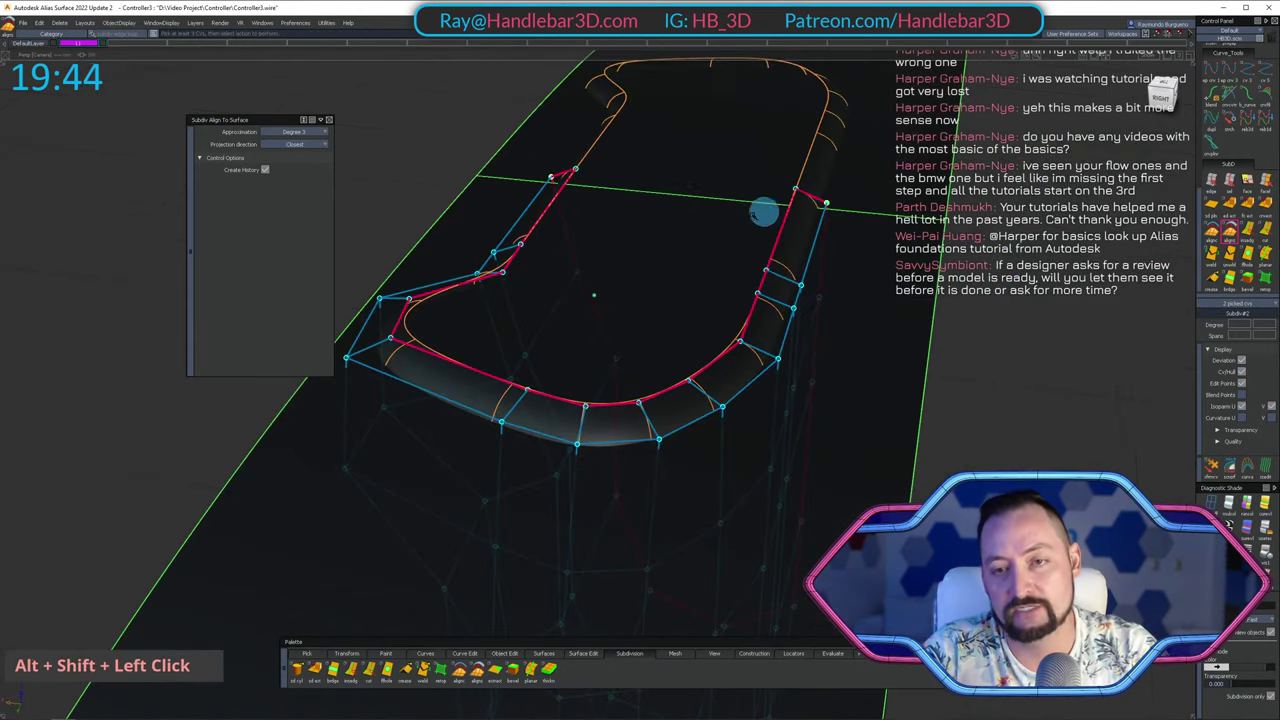
pyautogui.keyDown('alt'); pyautogui.keyDown('shift'); pyautogui.moveTo(763, 211); pyautogui.dragTo(637, 148, button='middle'); pyautogui.keyUp('shift'); pyautogui.keyUp('alt')
pyautogui.click(645, 147)
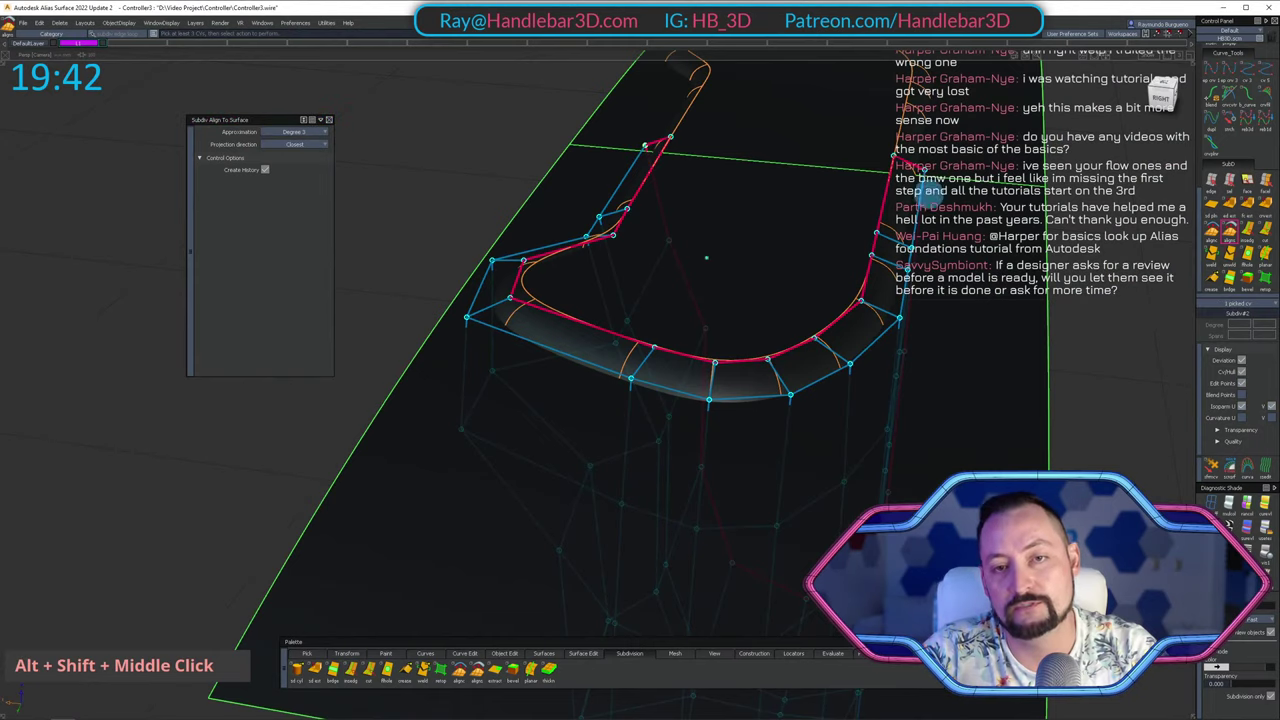
pyautogui.keyDown('shift'); pyautogui.middleClick(923, 171); pyautogui.keyUp('shift')
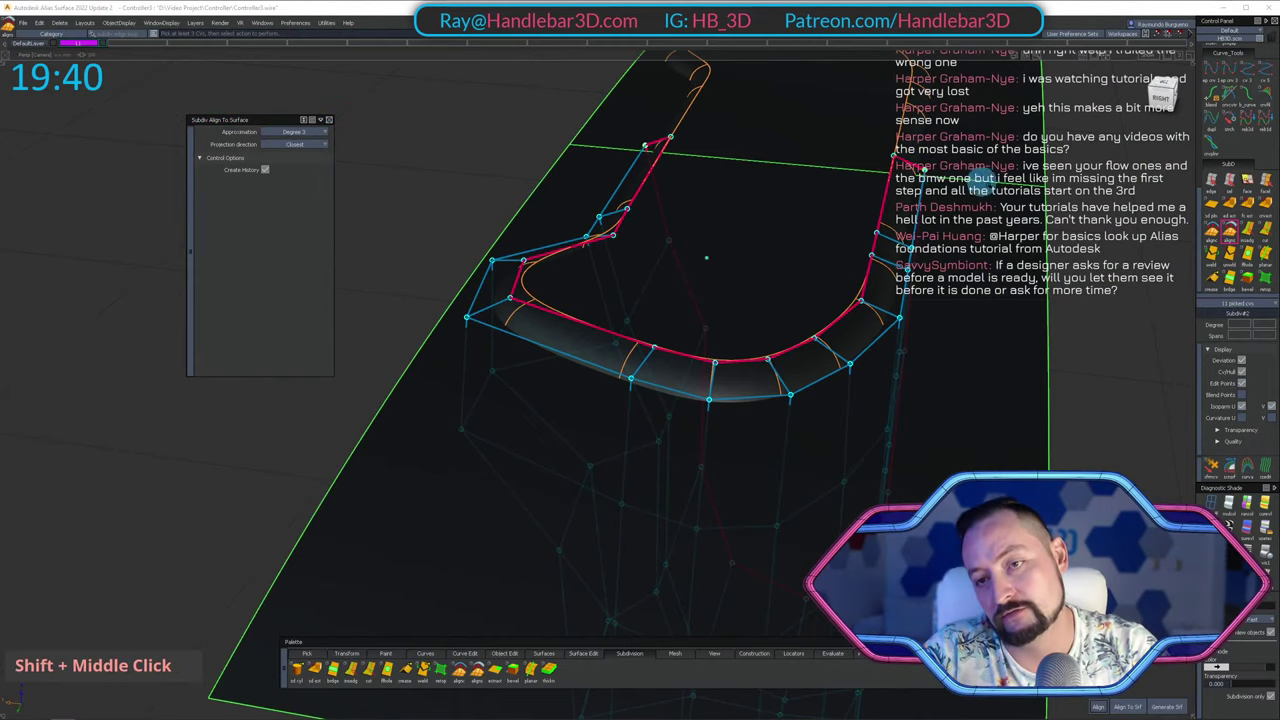
pyautogui.keyDown('alt'); pyautogui.keyDown('shift'); pyautogui.moveTo(982, 181); pyautogui.dragTo(992, 212); pyautogui.keyUp('shift'); pyautogui.keyUp('alt')
pyautogui.keyDown('ctrl'); pyautogui.keyDown('shift'); pyautogui.moveTo(936, 298); pyautogui.dragTo(860, 290); pyautogui.keyUp('shift'); pyautogui.keyUp('ctrl')
pyautogui.keyDown('alt'); pyautogui.keyDown('shift'); pyautogui.moveTo(540, 200); pyautogui.dragTo(686, 203); pyautogui.keyUp('shift'); pyautogui.keyUp('alt')
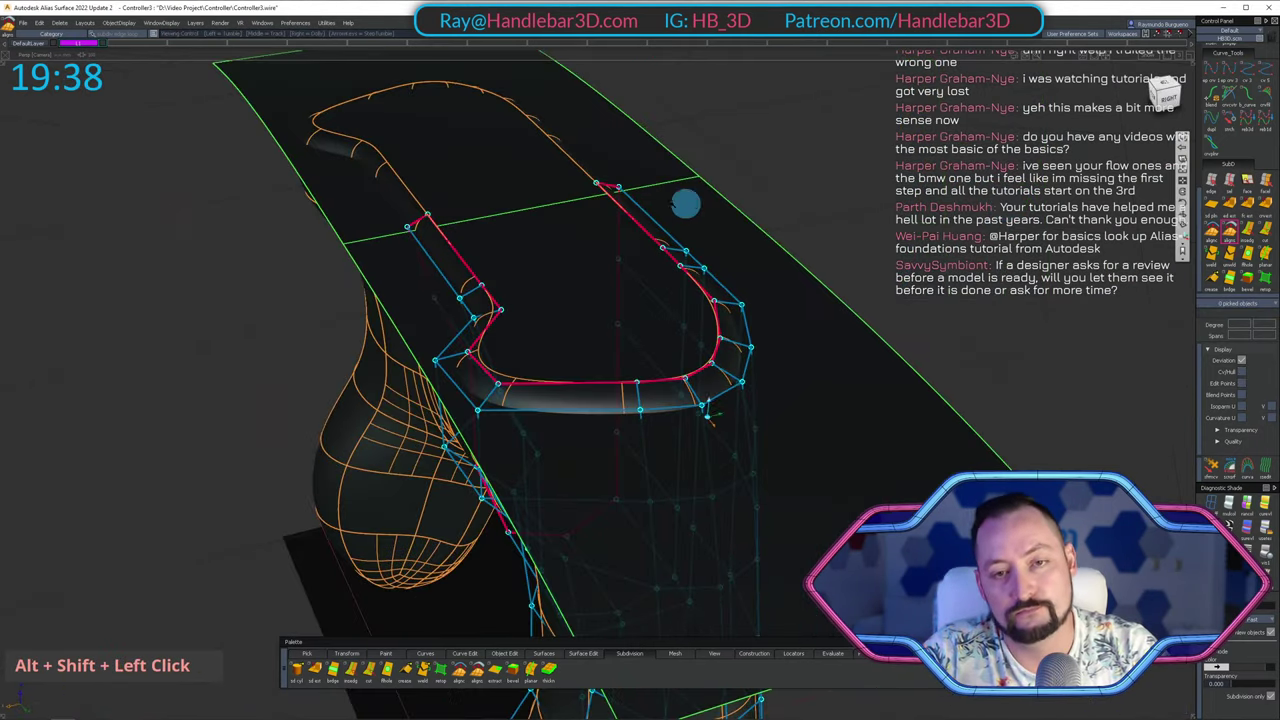
# Pick the CVs around the top lip's outer edge loop and align them to the lowered arched skin surface.
pyautogui.click(406, 229)
pyautogui.click(407, 229)
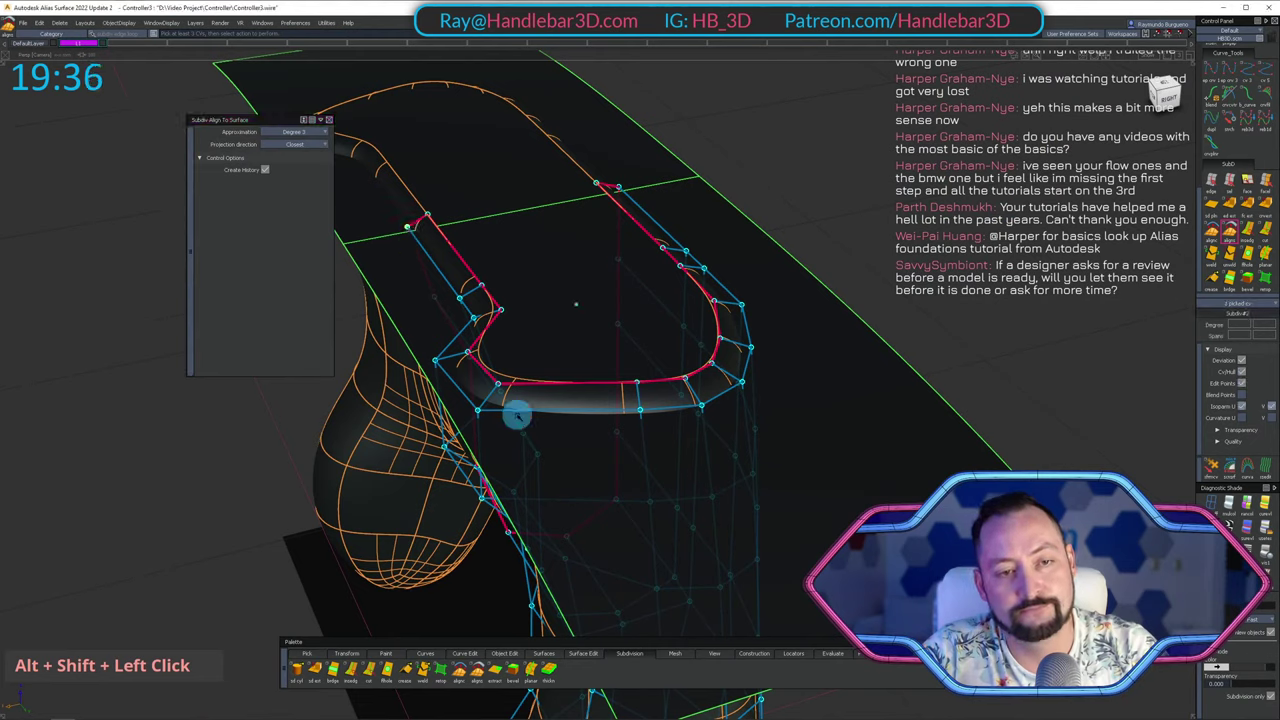
pyautogui.keyDown('shift'); pyautogui.middleClick(437, 369); pyautogui.keyUp('shift')
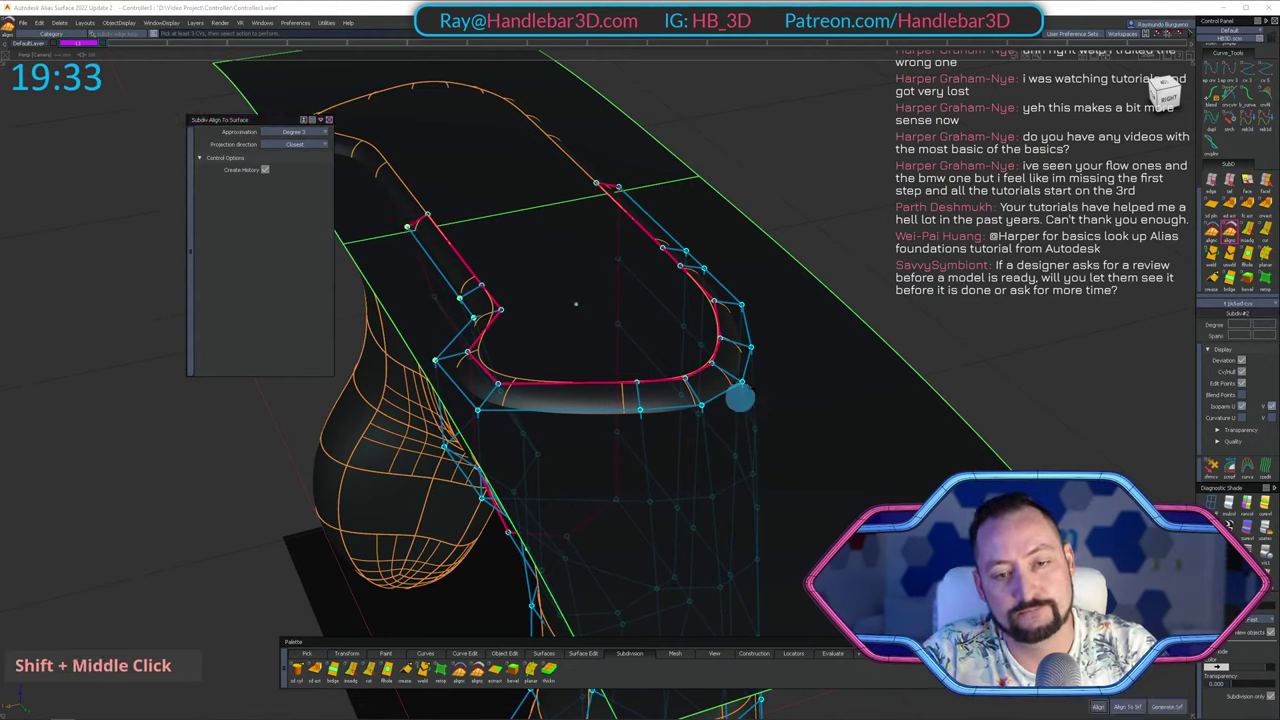
pyautogui.keyDown('shift'); pyautogui.middleClick(740, 378); pyautogui.keyUp('shift')
pyautogui.keyDown('alt'); pyautogui.keyDown('shift'); pyautogui.moveTo(891, 334); pyautogui.dragTo(880, 205); pyautogui.keyUp('shift'); pyautogui.keyUp('alt')
pyautogui.keyDown('shift'); pyautogui.middleClick(870, 203); pyautogui.keyUp('shift')
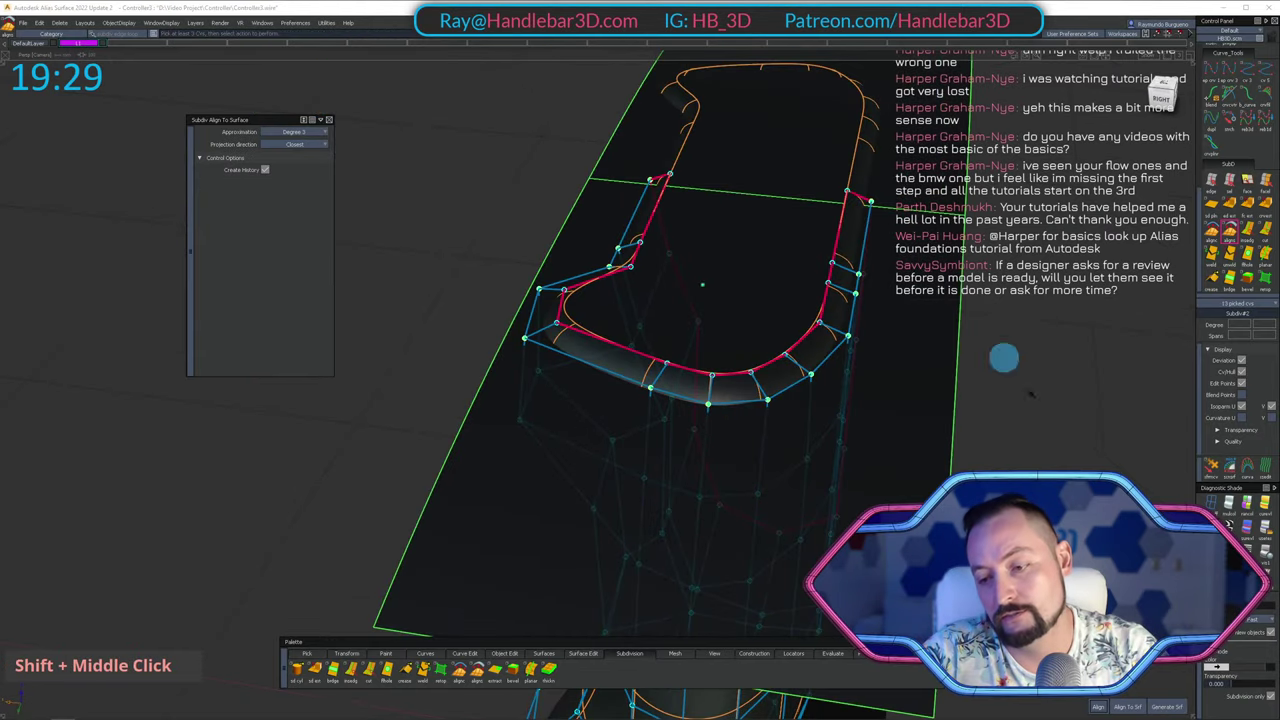
pyautogui.click(1128, 707)
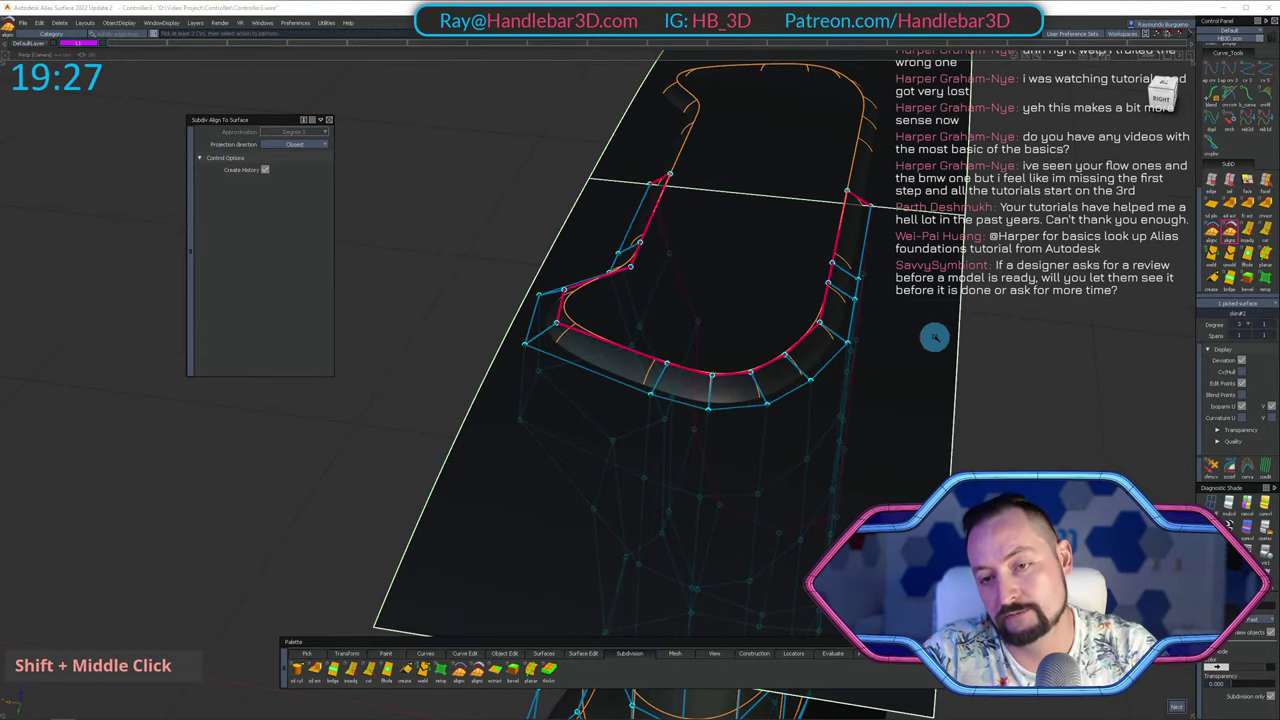
pyautogui.keyDown('alt'); pyautogui.keyDown('shift'); pyautogui.moveTo(931, 337); pyautogui.dragTo(632, 178); pyautogui.keyUp('shift'); pyautogui.keyUp('alt')
pyautogui.keyDown('alt'); pyautogui.keyDown('shift'); pyautogui.moveTo(492, 236); pyautogui.dragTo(537, 200, button='middle'); pyautogui.keyUp('shift'); pyautogui.keyUp('alt')
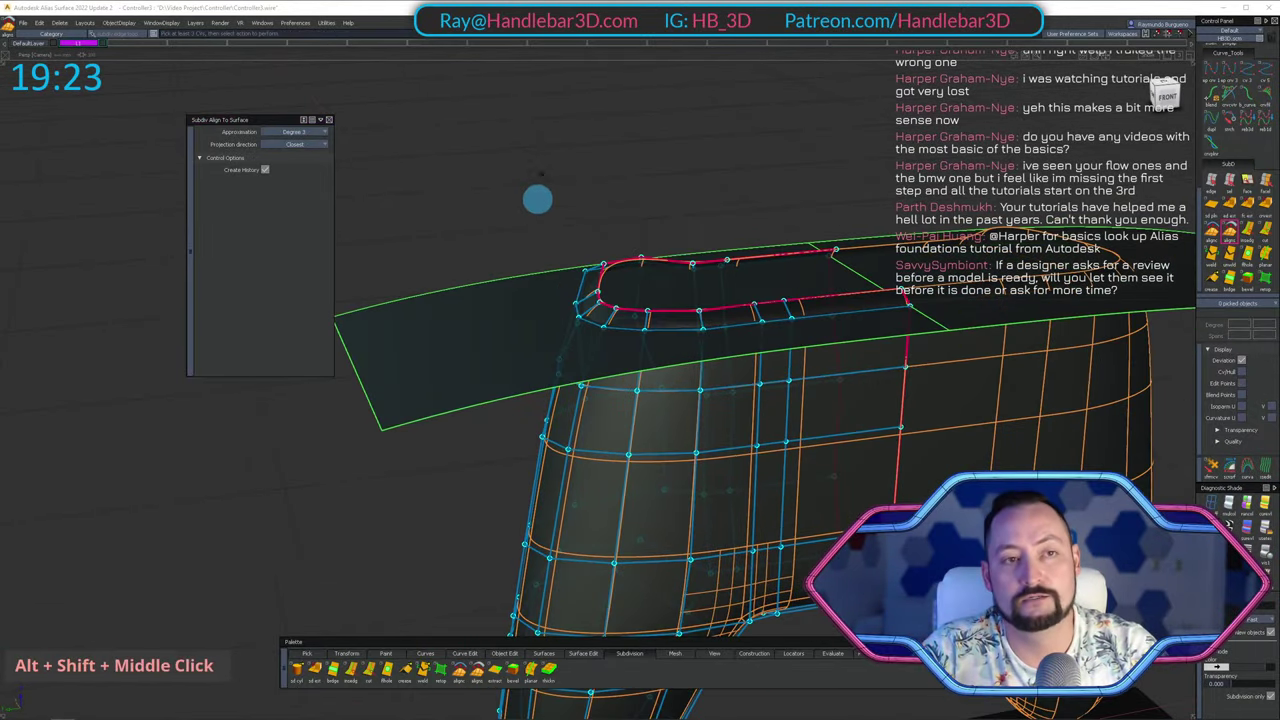
# Unhide the upper arched skin surface and pick both skin surfaces.
pyautogui.keyDown('ctrl'); pyautogui.keyDown('shift'); pyautogui.moveTo(520, 166); pyautogui.dragTo(586, 249); pyautogui.keyUp('shift'); pyautogui.keyUp('ctrl')
pyautogui.hotkey('shift', 'u')
pyautogui.keyDown('alt'); pyautogui.keyDown('shift'); pyautogui.moveTo(663, 306); pyautogui.dragTo(649, 280, button='right'); pyautogui.keyUp('shift'); pyautogui.keyUp('alt')
pyautogui.keyDown('alt'); pyautogui.keyDown('shift'); pyautogui.moveTo(649, 280); pyautogui.dragTo(560, 215); pyautogui.keyUp('shift'); pyautogui.keyUp('alt')
pyautogui.keyDown('ctrl'); pyautogui.keyDown('shift'); pyautogui.moveTo(500, 255); pyautogui.dragTo(426, 329); pyautogui.keyUp('shift'); pyautogui.keyUp('ctrl')
pyautogui.click(424, 347)
pyautogui.click(424, 369)
# Create a new layer named guide_surface, assign the two picked skin surfaces to it and hide the layer.
pyautogui.click(188, 22)
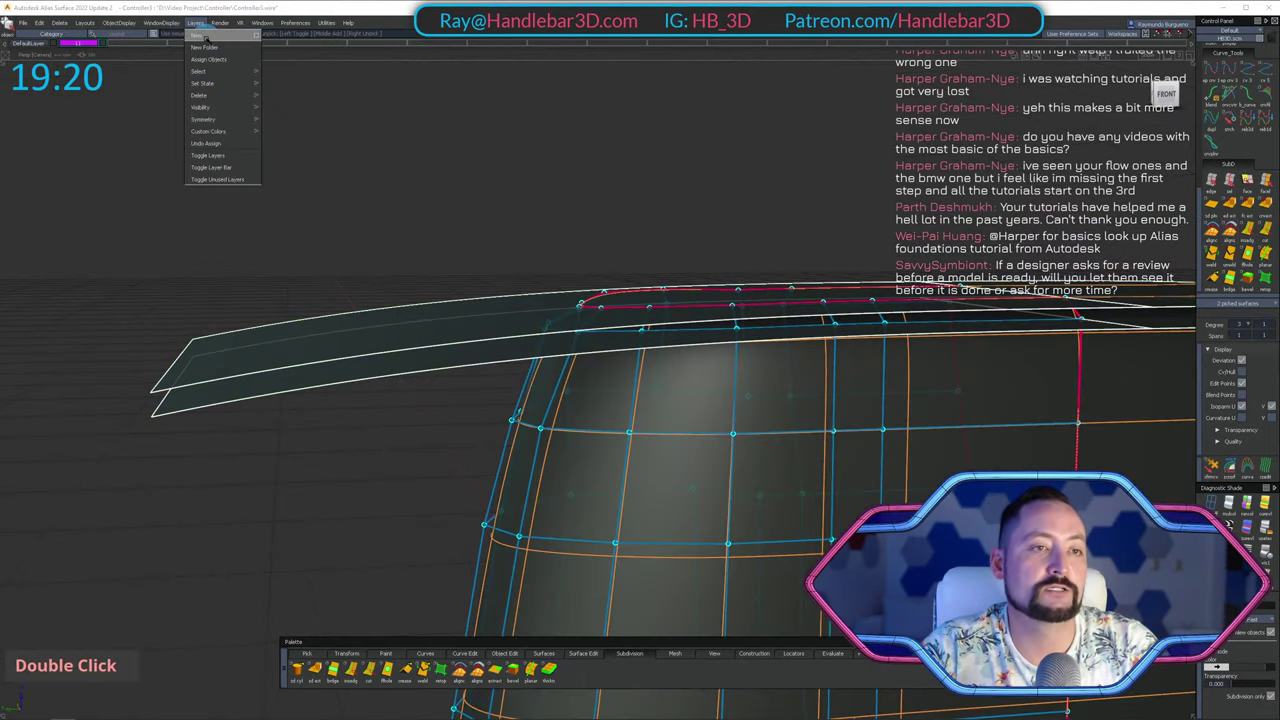
pyautogui.click(202, 37)
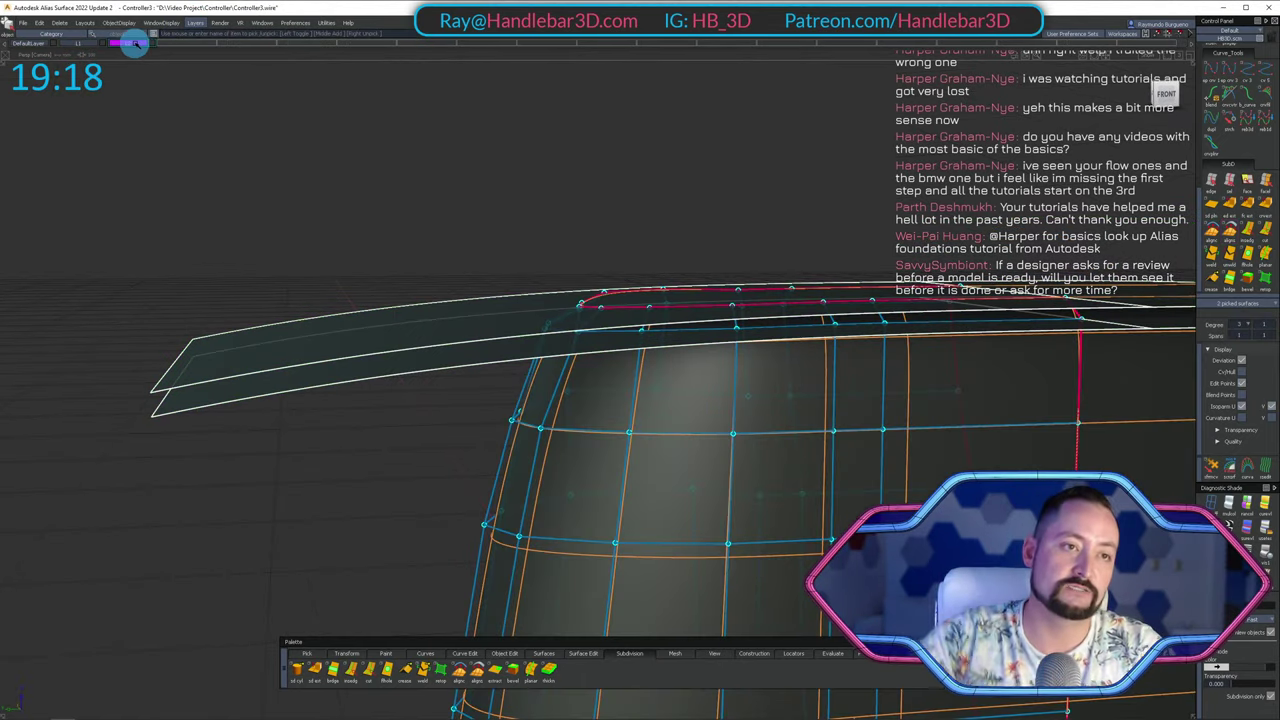
pyautogui.doubleClick(133, 43)
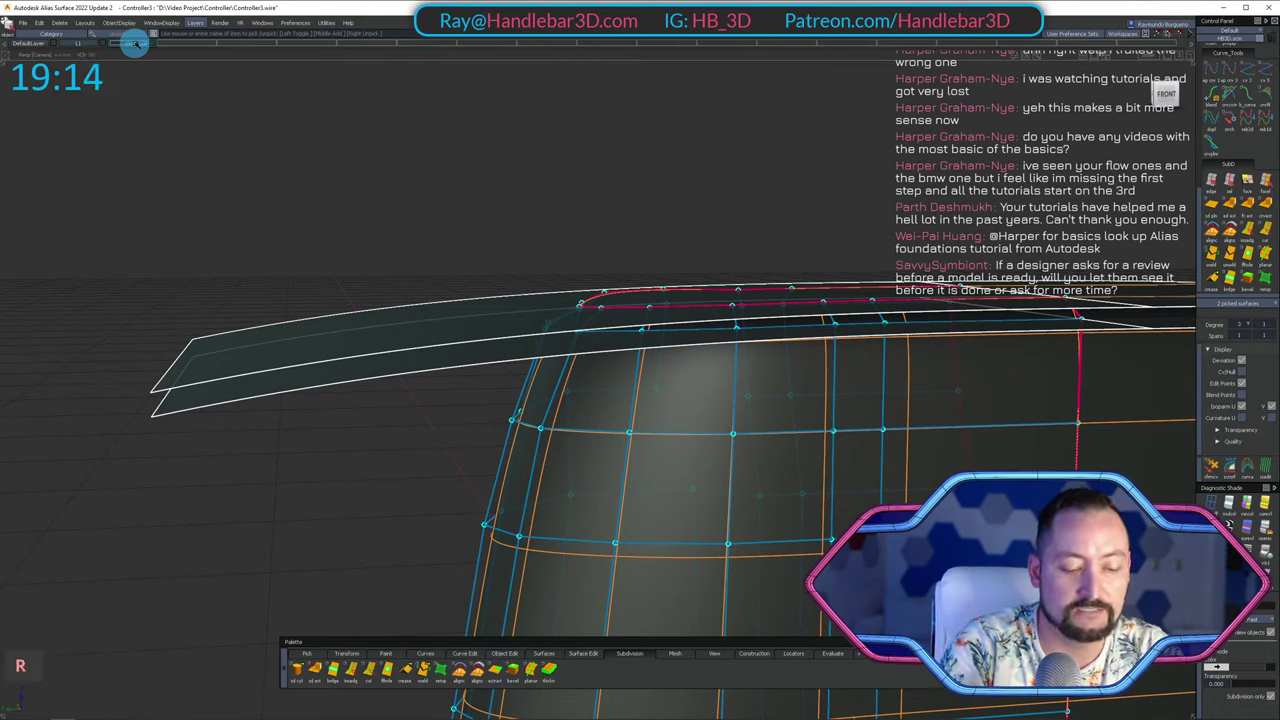
pyautogui.press('4')
pyautogui.keyDown('ctrl'); pyautogui.keyDown('shift'); pyautogui.moveTo(240, 202); pyautogui.dragTo(266, 432); pyautogui.keyUp('shift'); pyautogui.keyUp('ctrl')
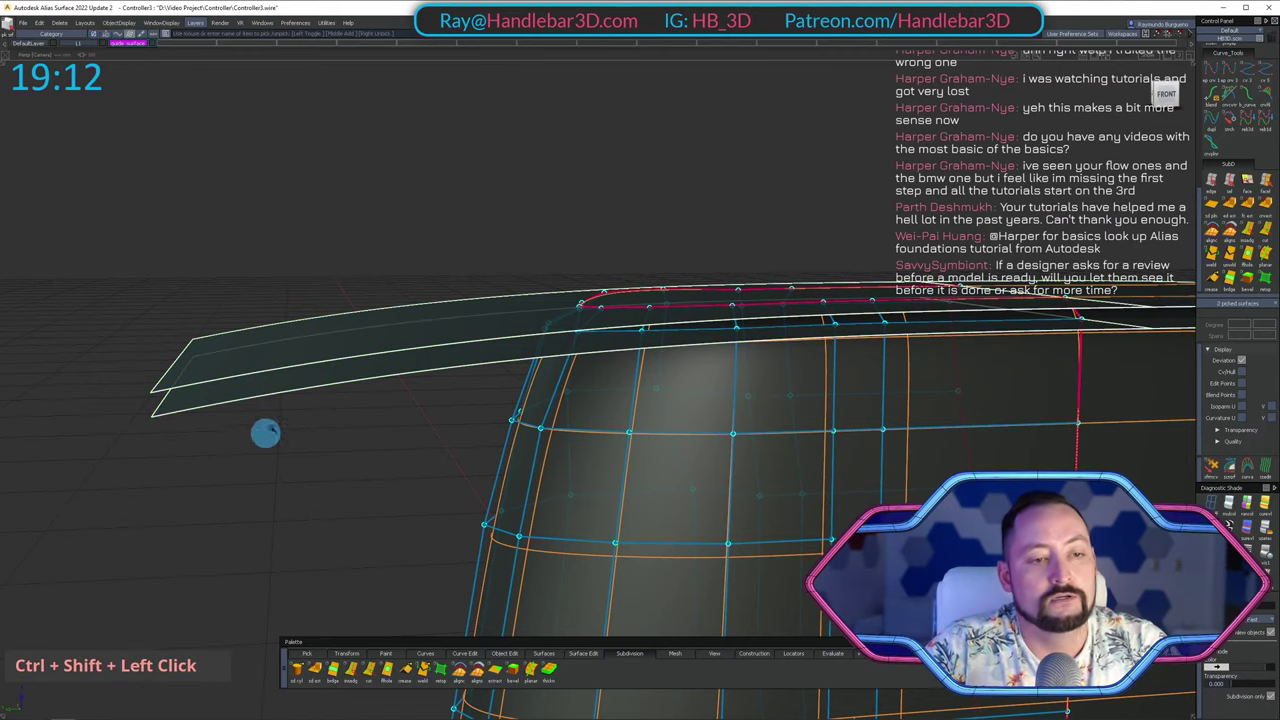
pyautogui.rightClick(138, 46)
pyautogui.click(154, 44)
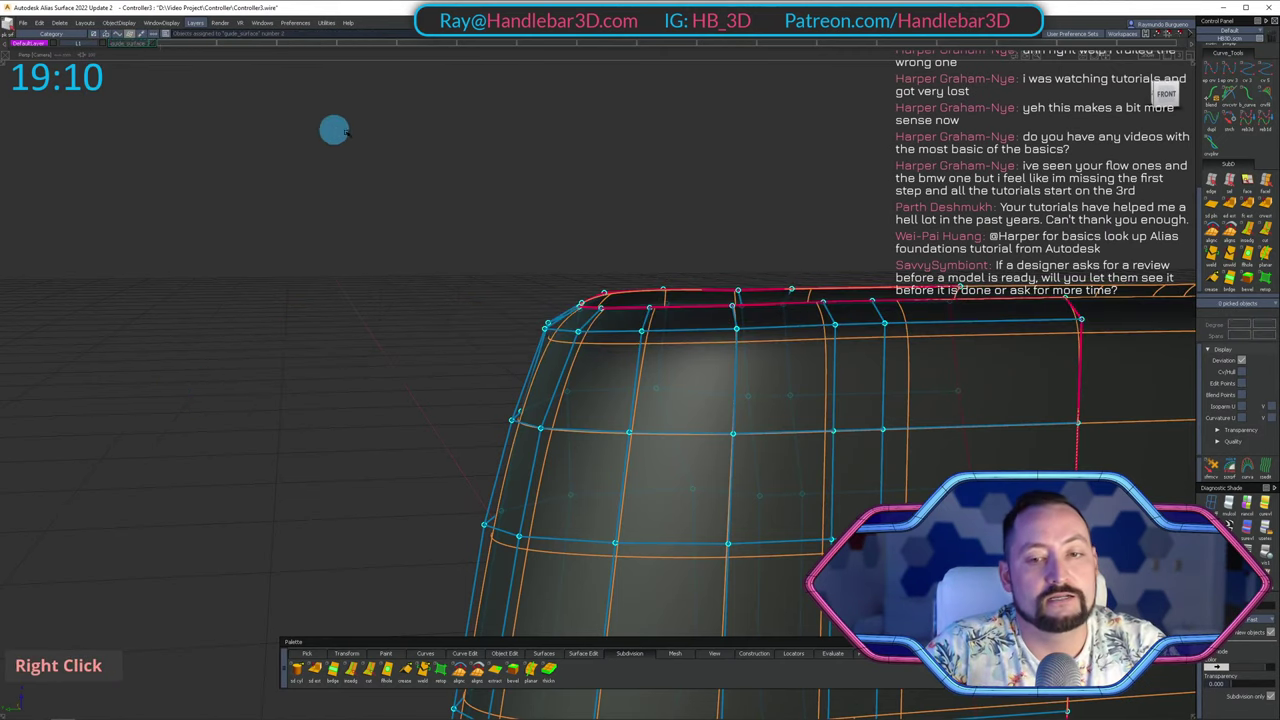
# Check the aligned top lip on the controller body and save the model.
pyautogui.keyDown('alt'); pyautogui.keyDown('shift'); pyautogui.moveTo(372, 190); pyautogui.dragTo(326, 197, button='middle'); pyautogui.keyUp('shift'); pyautogui.keyUp('alt')
pyautogui.keyDown('alt'); pyautogui.keyDown('shift'); pyautogui.moveTo(326, 197); pyautogui.dragTo(735, 284); pyautogui.keyUp('shift'); pyautogui.keyUp('alt')
pyautogui.keyDown('ctrl'); pyautogui.keyDown('shift'); pyautogui.click(867, 296); pyautogui.keyUp('shift'); pyautogui.keyUp('ctrl')
pyautogui.keyDown('alt'); pyautogui.keyDown('shift'); pyautogui.moveTo(866, 295); pyautogui.dragTo(483, 374); pyautogui.keyUp('shift'); pyautogui.keyUp('alt')
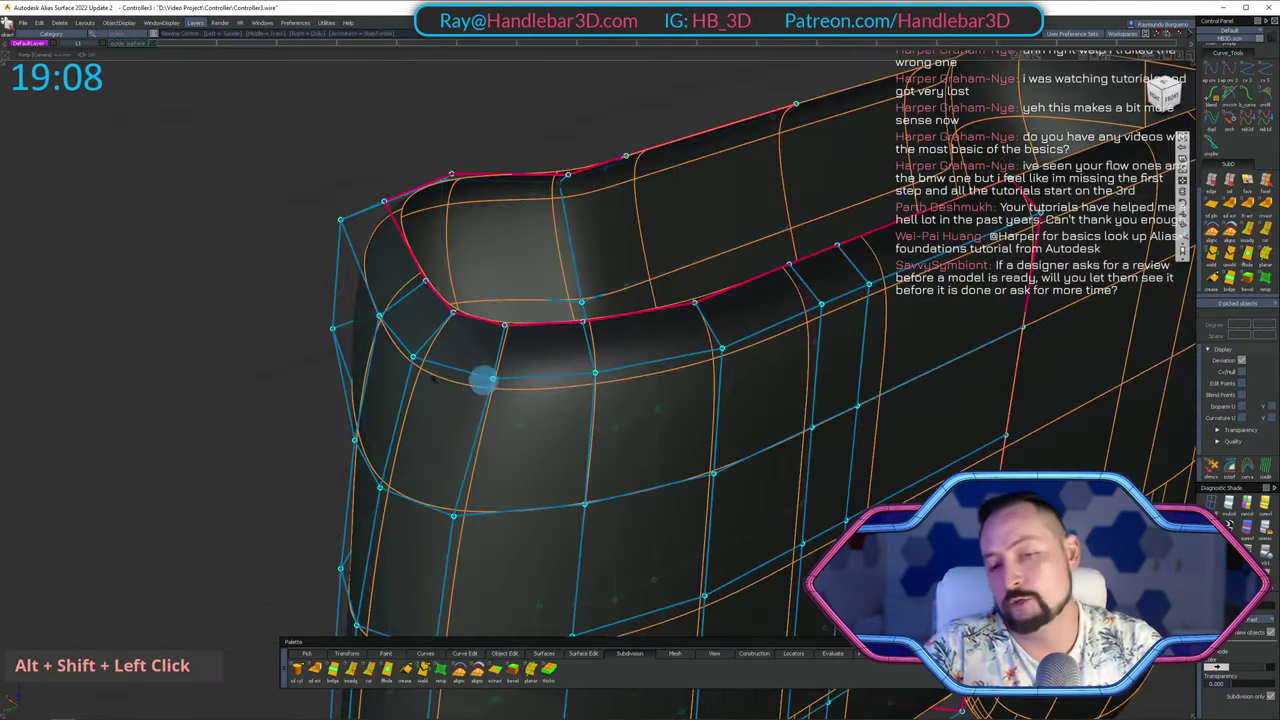
pyautogui.keyDown('alt'); pyautogui.keyDown('shift'); pyautogui.moveTo(1144, 200); pyautogui.dragTo(686, 163, button='right'); pyautogui.keyUp('shift'); pyautogui.keyUp('alt')
pyautogui.keyDown('alt'); pyautogui.keyDown('shift'); pyautogui.moveTo(686, 163); pyautogui.dragTo(557, 152, button='middle'); pyautogui.keyUp('shift'); pyautogui.keyUp('alt')
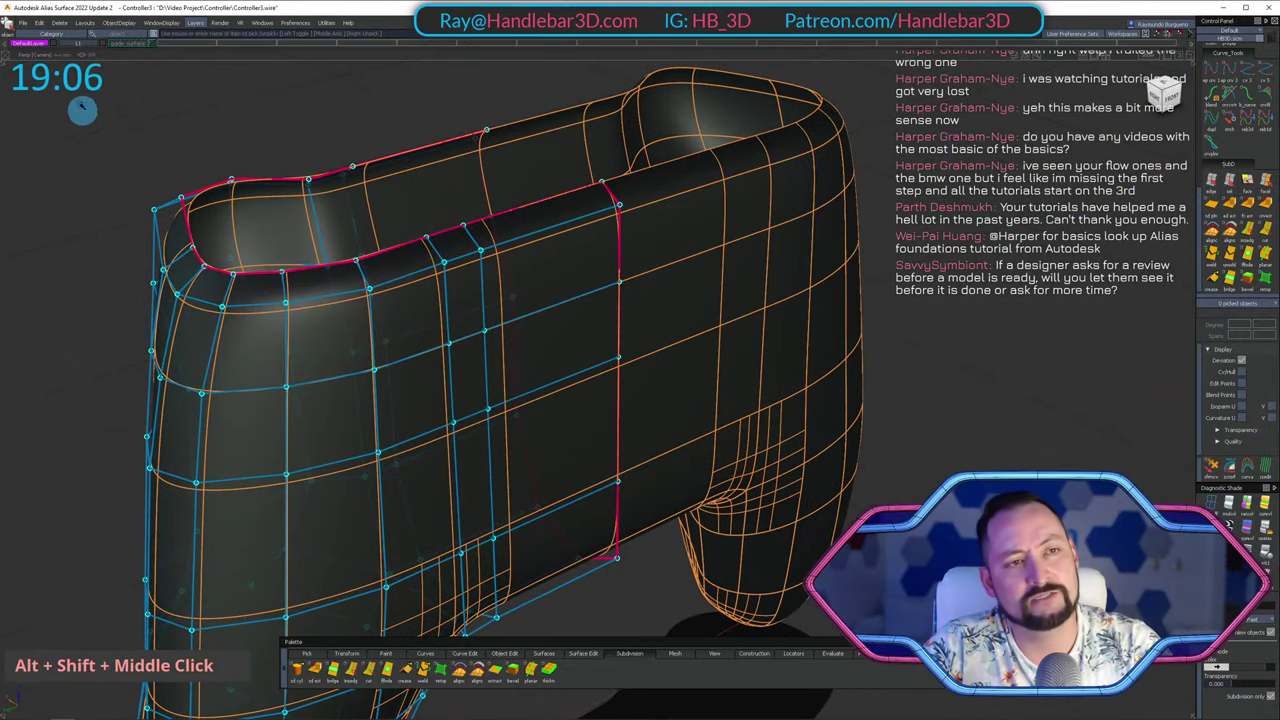
pyautogui.click(20, 22)
pyautogui.click(65, 87)
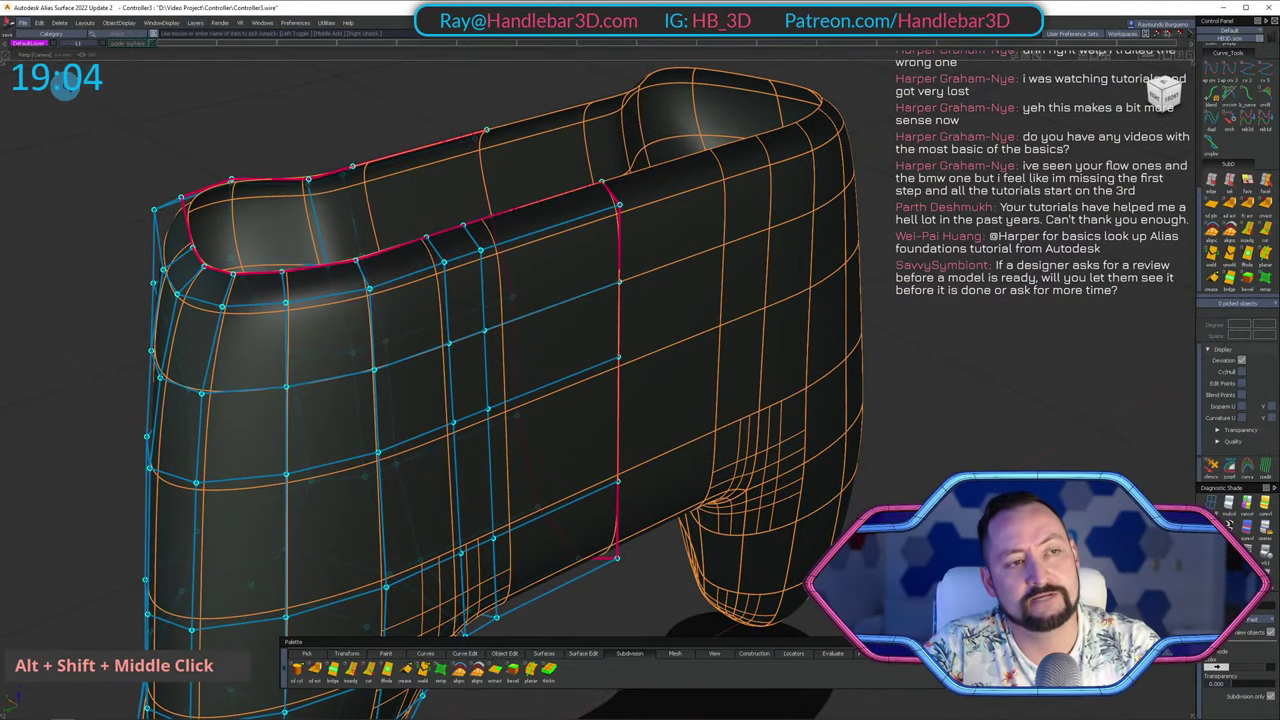
# Pick the outer edge loop of the top lip and bevel it into two closely spaced edge loops.
pyautogui.keyDown('alt'); pyautogui.keyDown('shift'); pyautogui.moveTo(955, 255); pyautogui.dragTo(540, 240); pyautogui.keyUp('shift'); pyautogui.keyUp('alt')
pyautogui.keyDown('alt'); pyautogui.keyDown('shift'); pyautogui.moveTo(540, 240); pyautogui.dragTo(389, 329, button='right'); pyautogui.keyUp('shift'); pyautogui.keyUp('alt')
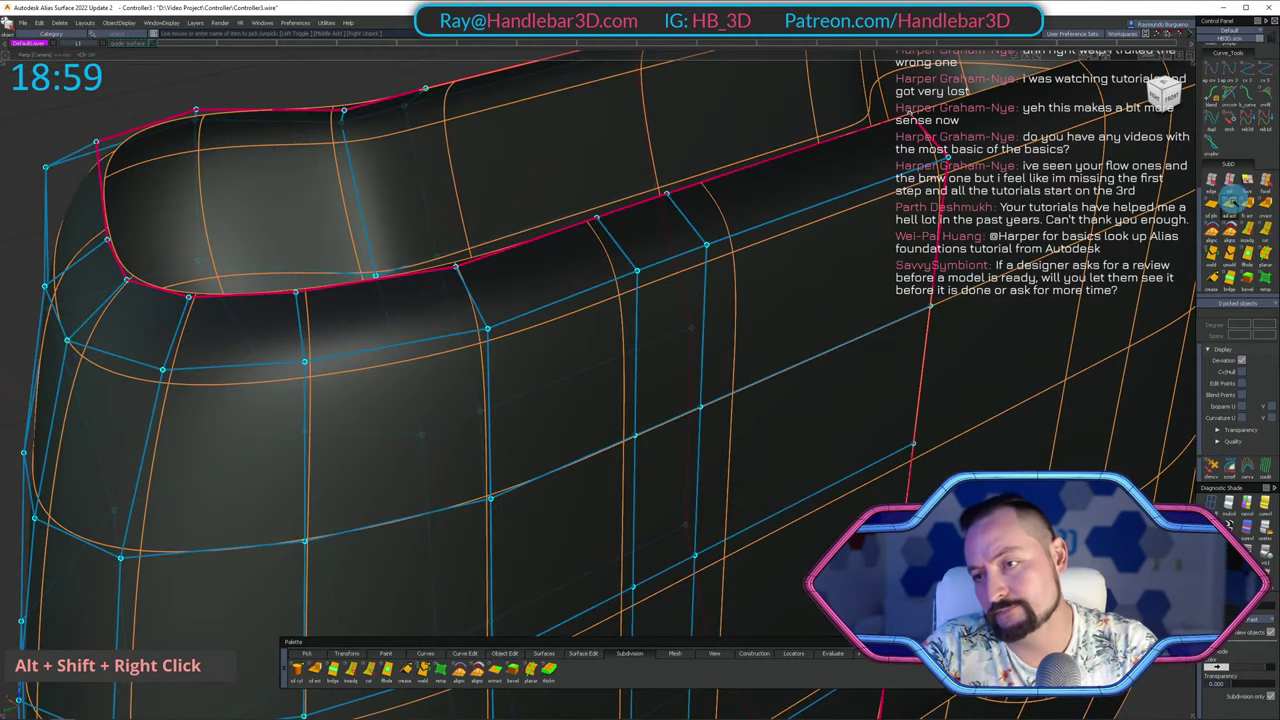
pyautogui.doubleClick(1229, 180)
pyautogui.doubleClick(650, 267)
pyautogui.keyDown('alt'); pyautogui.keyDown('shift'); pyautogui.moveTo(650, 267); pyautogui.dragTo(729, 251, button='right'); pyautogui.keyUp('shift'); pyautogui.keyUp('alt')
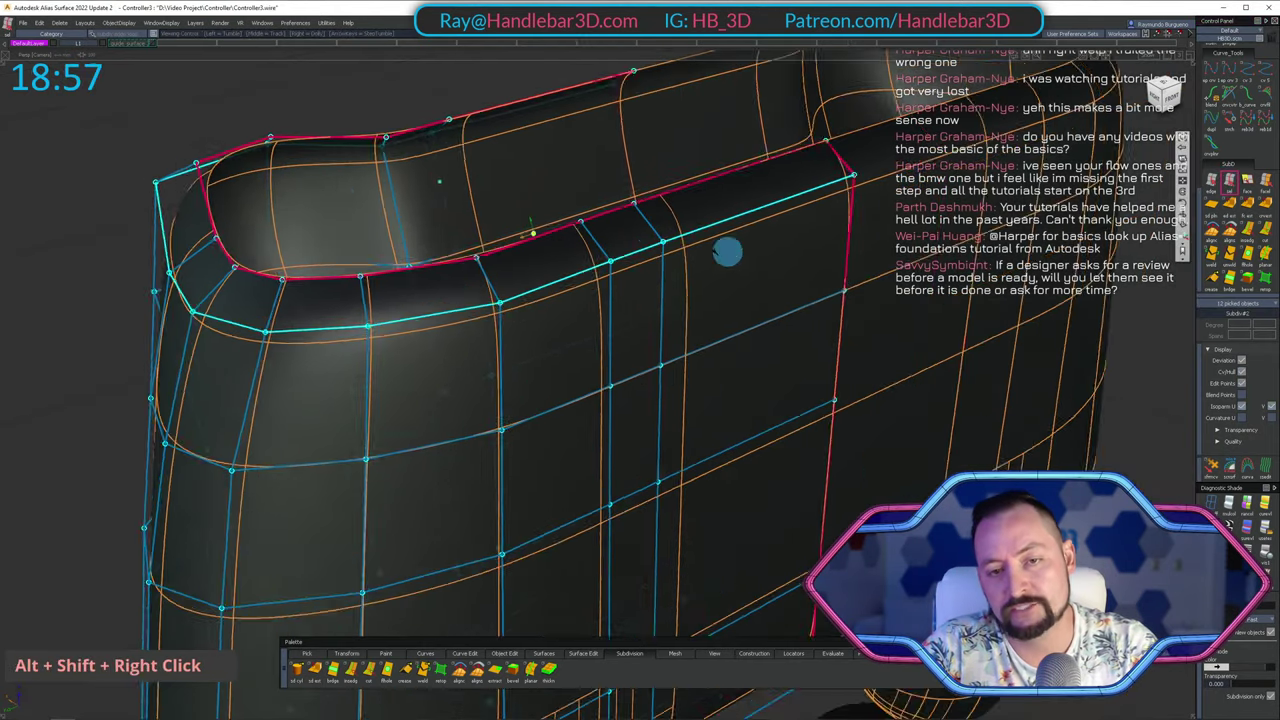
pyautogui.keyDown('alt'); pyautogui.keyDown('shift'); pyautogui.moveTo(729, 251); pyautogui.dragTo(334, 149, button='middle'); pyautogui.keyUp('shift'); pyautogui.keyUp('alt')
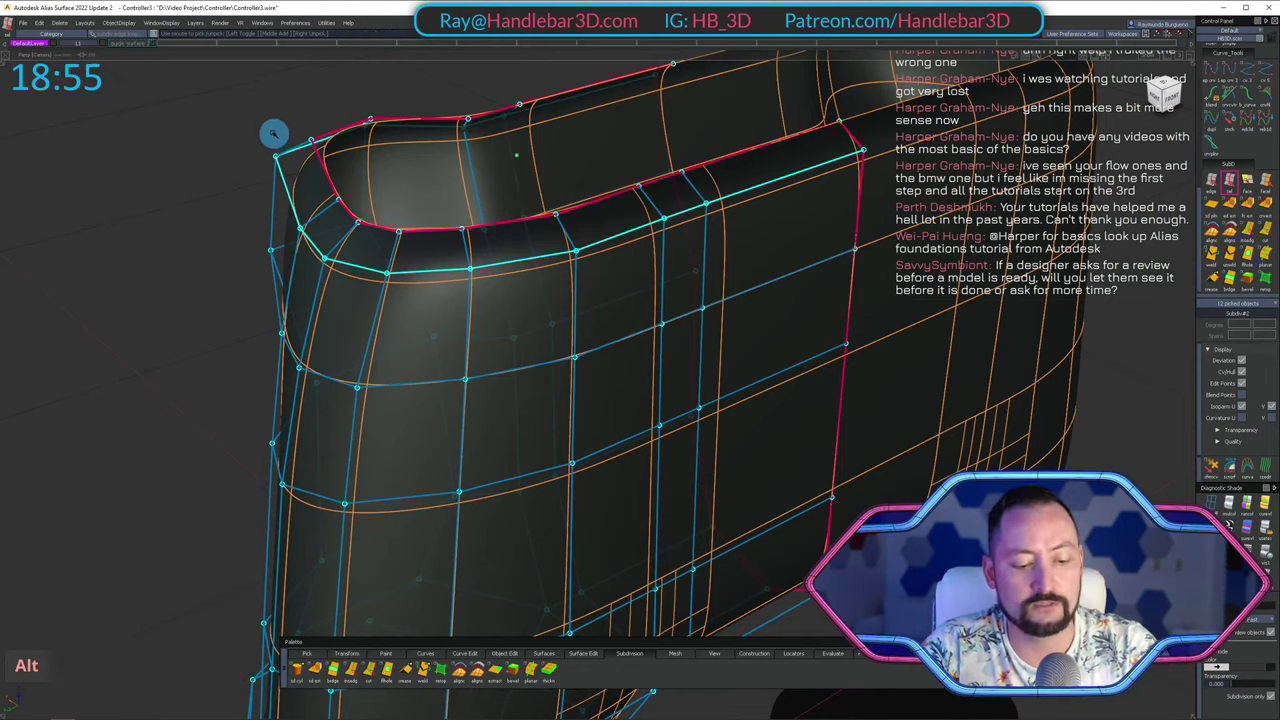
pyautogui.hotkey('alt', 'b')
pyautogui.moveTo(221, 123); pyautogui.dragTo(181, 105)
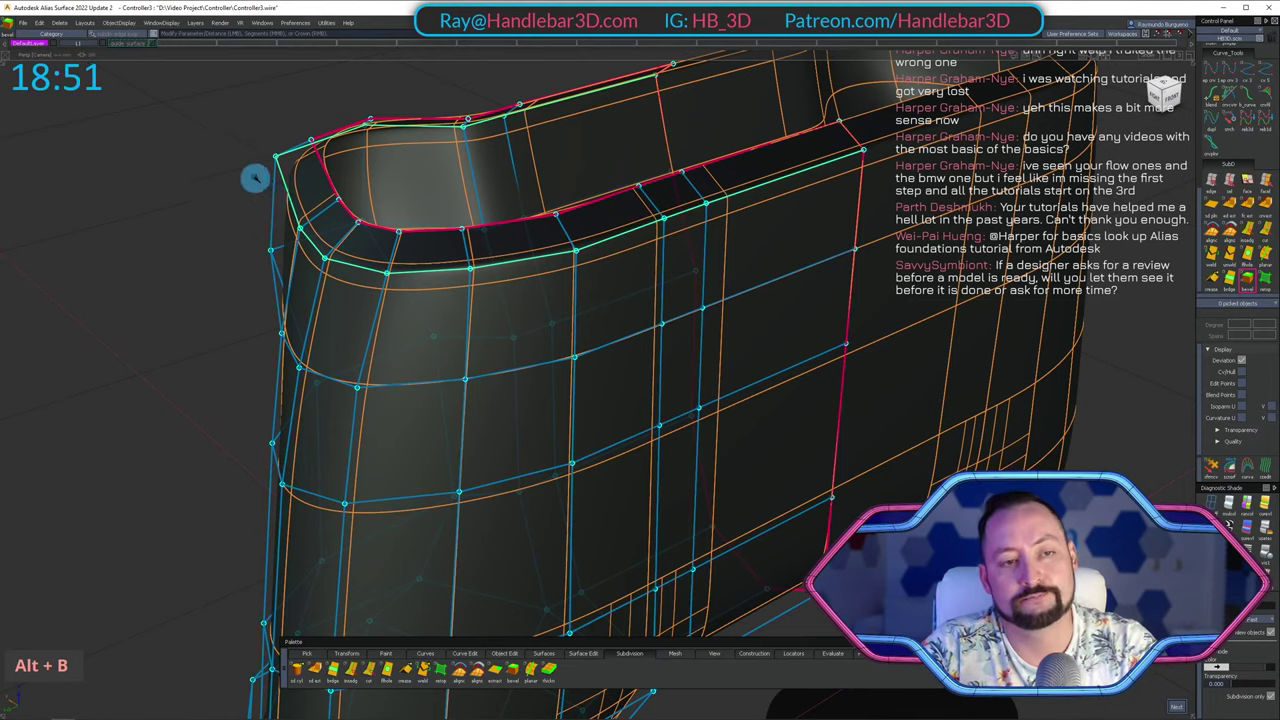
pyautogui.moveTo(254, 178); pyautogui.dragTo(237, 122)
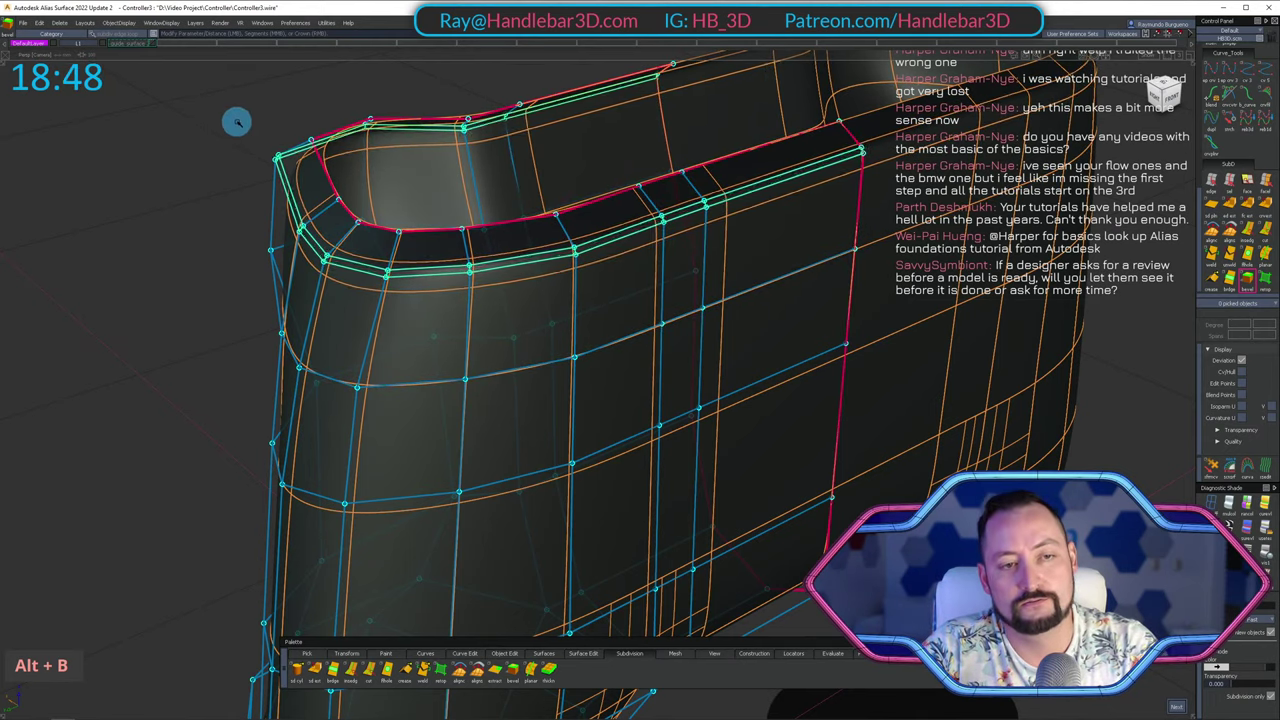
# Examine the beveled top lip in shaded view from the side and up close with the mesh displayed.
pyautogui.keyDown('ctrl'); pyautogui.keyDown('shift'); pyautogui.moveTo(313, 180); pyautogui.dragTo(317, 143); pyautogui.keyUp('shift'); pyautogui.keyUp('ctrl')
pyautogui.keyDown('alt'); pyautogui.keyDown('shift'); pyautogui.moveTo(314, 266); pyautogui.dragTo(500, 252); pyautogui.keyUp('shift'); pyautogui.keyUp('alt')
pyautogui.keyDown('alt'); pyautogui.keyDown('shift'); pyautogui.moveTo(500, 252); pyautogui.dragTo(697, 234, button='right'); pyautogui.keyUp('shift'); pyautogui.keyUp('alt')
pyautogui.keyDown('alt'); pyautogui.keyDown('shift'); pyautogui.moveTo(697, 234); pyautogui.dragTo(540, 258, button='middle'); pyautogui.keyUp('shift'); pyautogui.keyUp('alt')
pyautogui.keyDown('alt'); pyautogui.keyDown('shift'); pyautogui.moveTo(540, 258); pyautogui.dragTo(508, 240); pyautogui.keyUp('shift'); pyautogui.keyUp('alt')
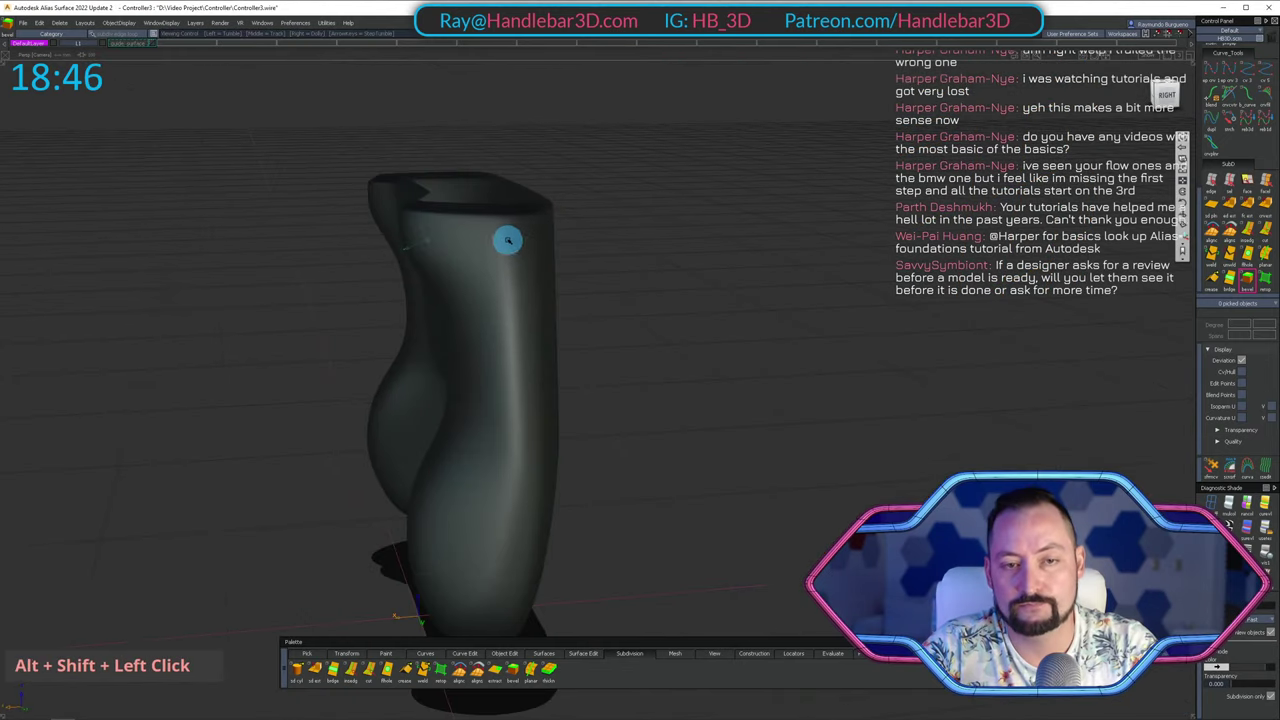
pyautogui.keyDown('alt'); pyautogui.keyDown('shift'); pyautogui.moveTo(507, 240); pyautogui.dragTo(574, 363, button='right'); pyautogui.keyUp('shift'); pyautogui.keyUp('alt')
pyautogui.keyDown('alt'); pyautogui.keyDown('shift'); pyautogui.moveTo(574, 363); pyautogui.dragTo(683, 294, button='middle'); pyautogui.keyUp('shift'); pyautogui.keyUp('alt')
pyautogui.keyDown('alt'); pyautogui.keyDown('shift'); pyautogui.moveTo(683, 294); pyautogui.dragTo(650, 235); pyautogui.keyUp('shift'); pyautogui.keyUp('alt')
pyautogui.keyDown('ctrl'); pyautogui.keyDown('shift'); pyautogui.moveTo(594, 216); pyautogui.dragTo(591, 180); pyautogui.keyUp('shift'); pyautogui.keyUp('ctrl')
pyautogui.keyDown('alt'); pyautogui.keyDown('shift'); pyautogui.moveTo(591, 180); pyautogui.dragTo(640, 185, button='right'); pyautogui.keyUp('shift'); pyautogui.keyUp('alt')
pyautogui.keyDown('alt'); pyautogui.keyDown('shift'); pyautogui.moveTo(640, 185); pyautogui.dragTo(740, 225); pyautogui.keyUp('shift'); pyautogui.keyUp('alt')
pyautogui.keyDown('alt'); pyautogui.keyDown('shift'); pyautogui.moveTo(740, 225); pyautogui.dragTo(717, 246, button='middle'); pyautogui.keyUp('shift'); pyautogui.keyUp('alt')
pyautogui.keyDown('alt'); pyautogui.keyDown('shift'); pyautogui.moveTo(657, 249); pyautogui.dragTo(760, 255, button='right'); pyautogui.keyUp('shift'); pyautogui.keyUp('alt')
pyautogui.keyDown('alt'); pyautogui.keyDown('shift'); pyautogui.moveTo(760, 255); pyautogui.dragTo(695, 242); pyautogui.keyUp('shift'); pyautogui.keyUp('alt')
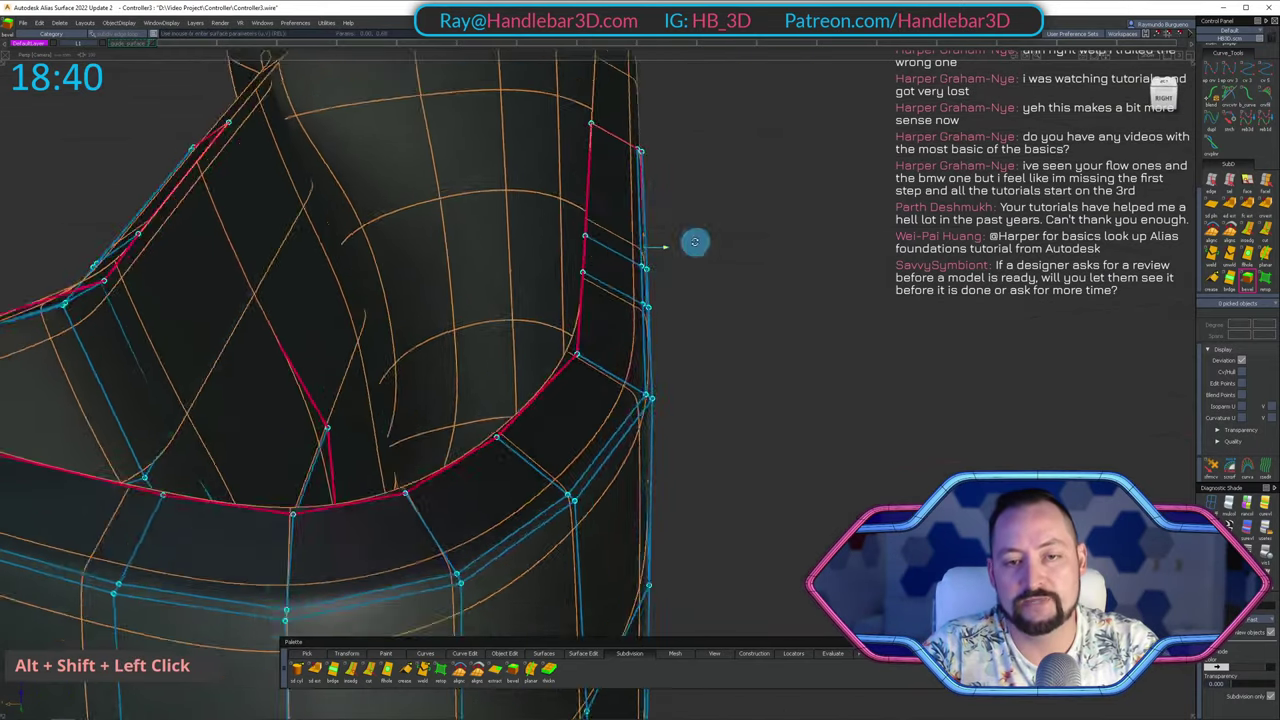
pyautogui.keyDown('alt'); pyautogui.keyDown('shift'); pyautogui.moveTo(694, 241); pyautogui.dragTo(606, 240, button='middle'); pyautogui.keyUp('shift'); pyautogui.keyUp('alt')
pyautogui.keyDown('alt'); pyautogui.keyDown('shift'); pyautogui.moveTo(606, 240); pyautogui.dragTo(543, 209, button='right'); pyautogui.keyUp('shift'); pyautogui.keyUp('alt')
pyautogui.keyDown('alt'); pyautogui.keyDown('shift'); pyautogui.moveTo(543, 209); pyautogui.dragTo(617, 210, button='middle'); pyautogui.keyUp('shift'); pyautogui.keyUp('alt')
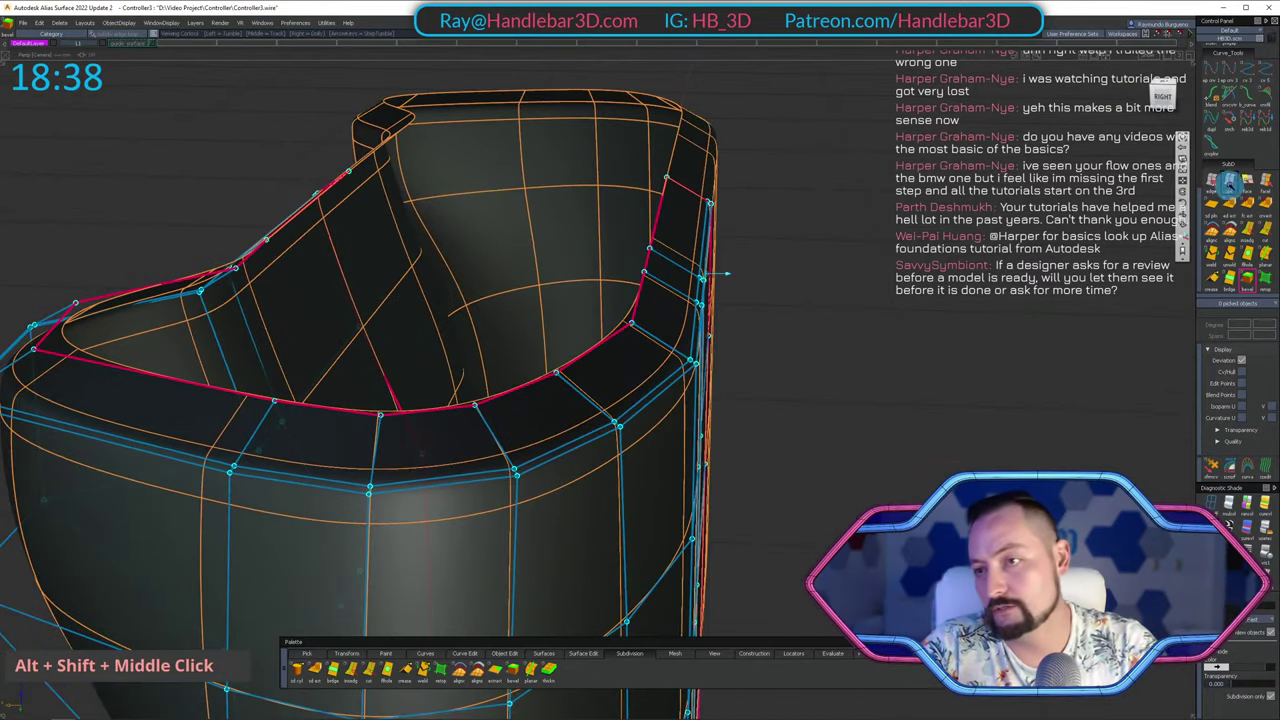
# Pick the inner edge loop of the top lip and extrude it straight down into the body as a short inner wall.
pyautogui.click(1230, 180)
pyautogui.keyDown('alt'); pyautogui.keyDown('shift'); pyautogui.moveTo(1008, 214); pyautogui.dragTo(670, 318); pyautogui.keyUp('shift'); pyautogui.keyUp('alt')
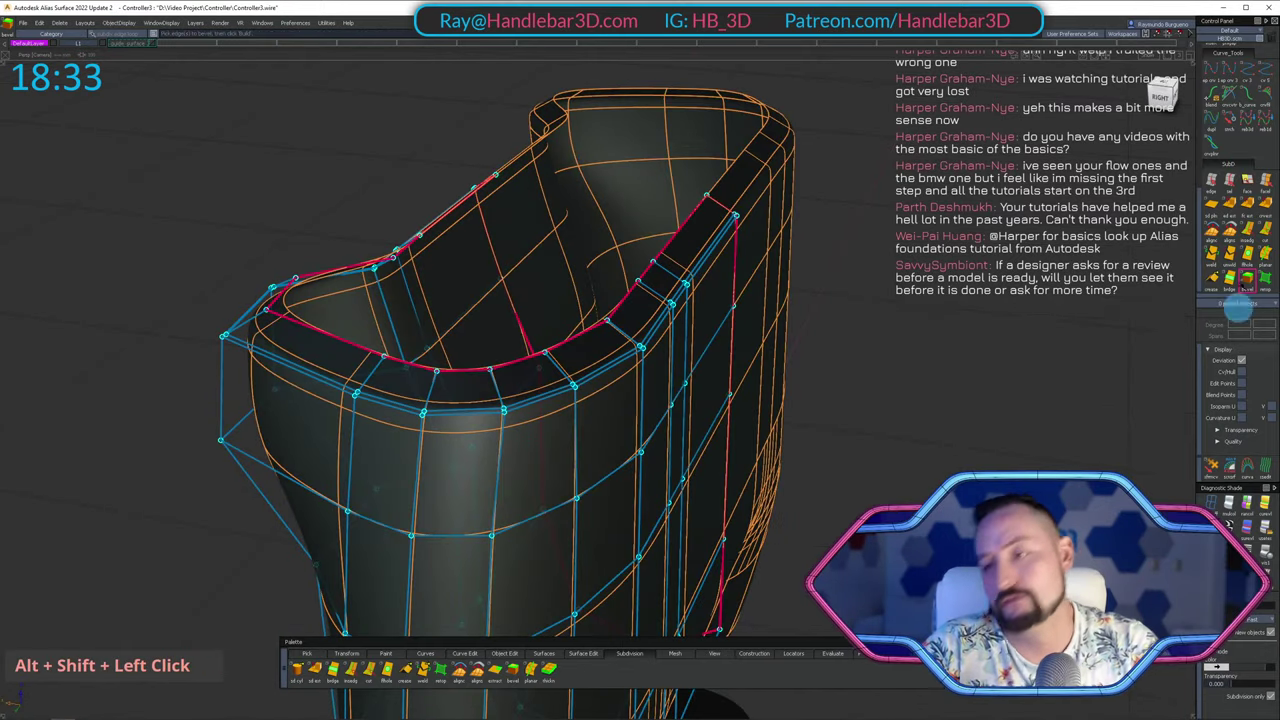
pyautogui.click(708, 270)
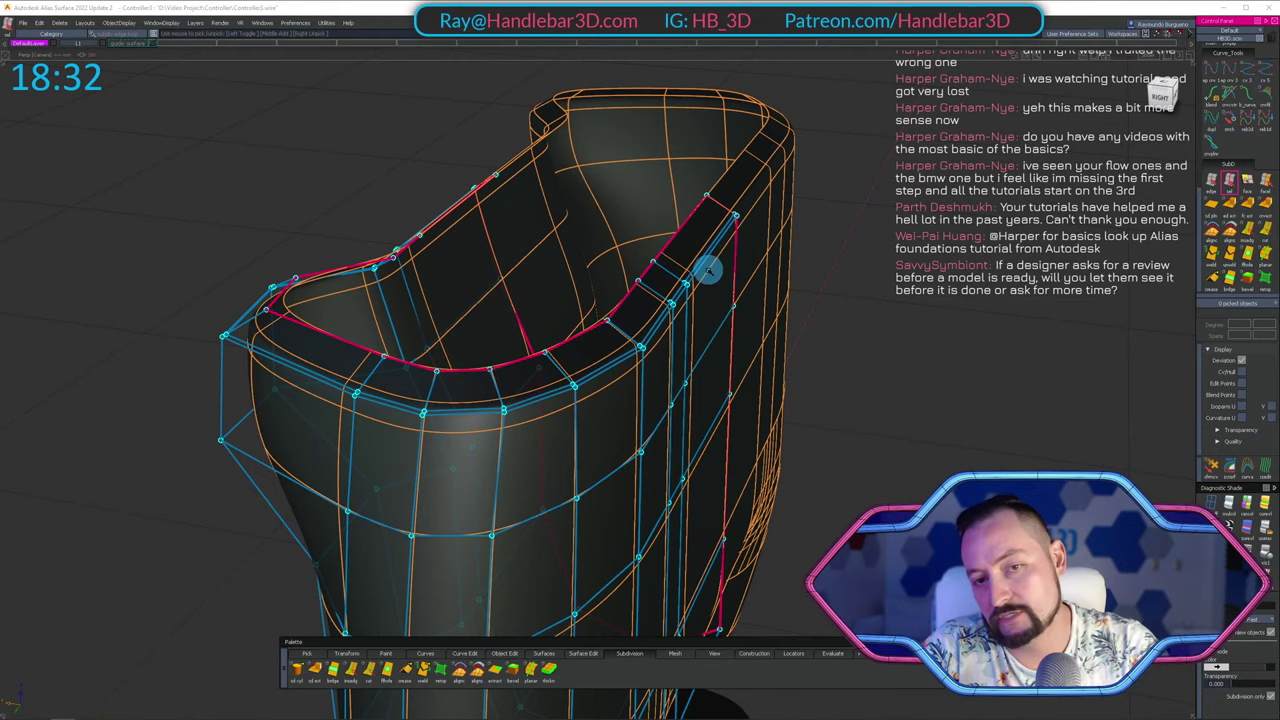
pyautogui.click(685, 221)
pyautogui.keyDown('alt'); pyautogui.keyDown('shift'); pyautogui.moveTo(1032, 225); pyautogui.dragTo(1020, 206); pyautogui.keyUp('shift'); pyautogui.keyUp('alt')
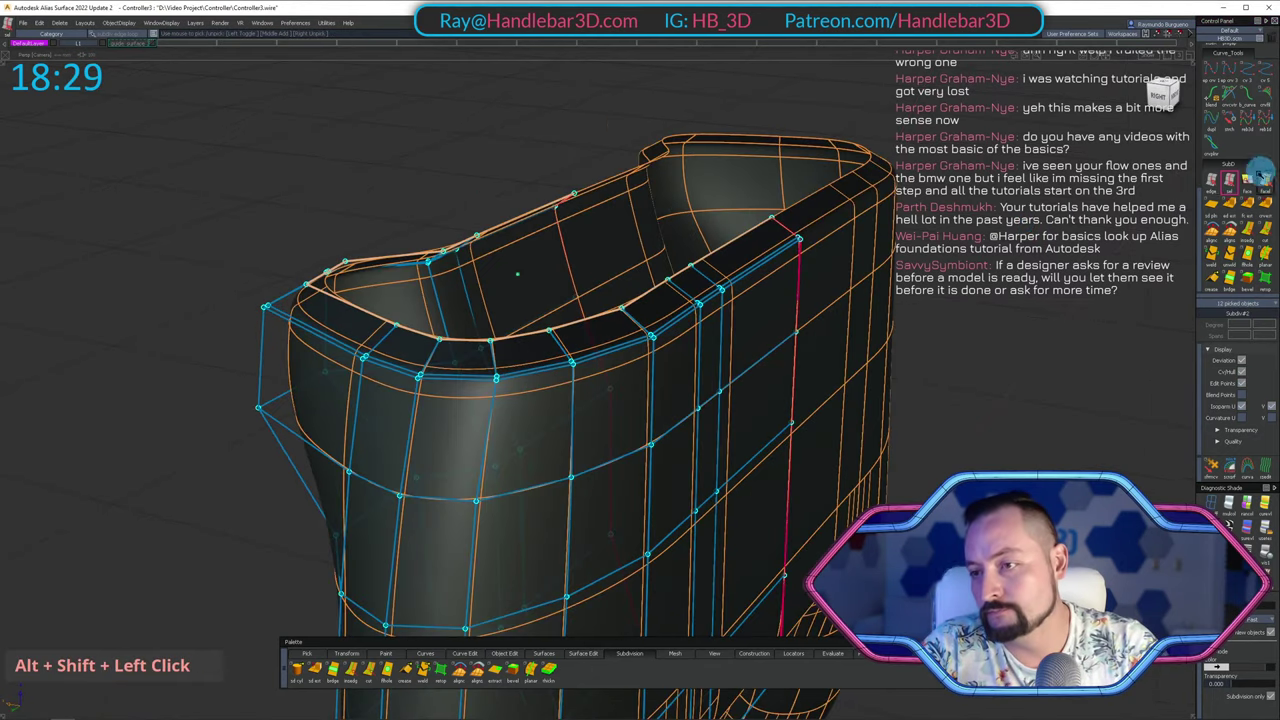
pyautogui.scroll(-1, 1256, 226)
pyautogui.scroll(1, 1250, 225)
pyautogui.scroll(-1, 1256, 224)
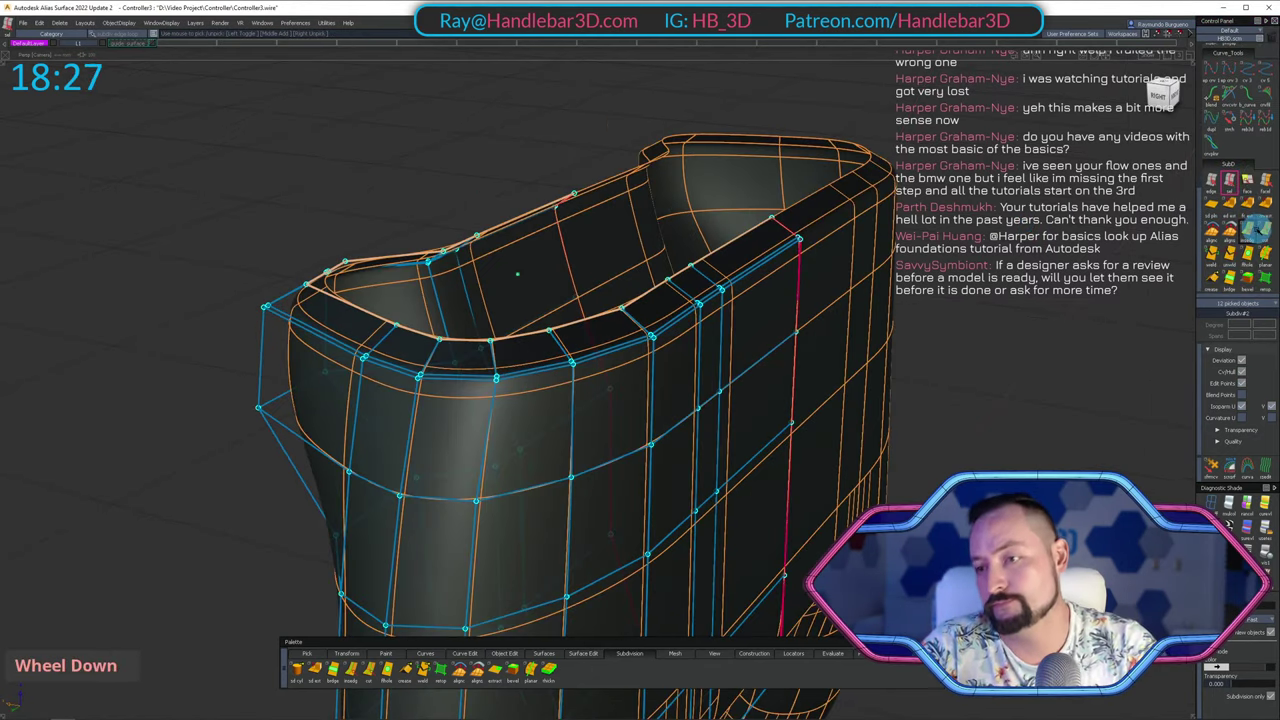
pyautogui.click(1234, 206)
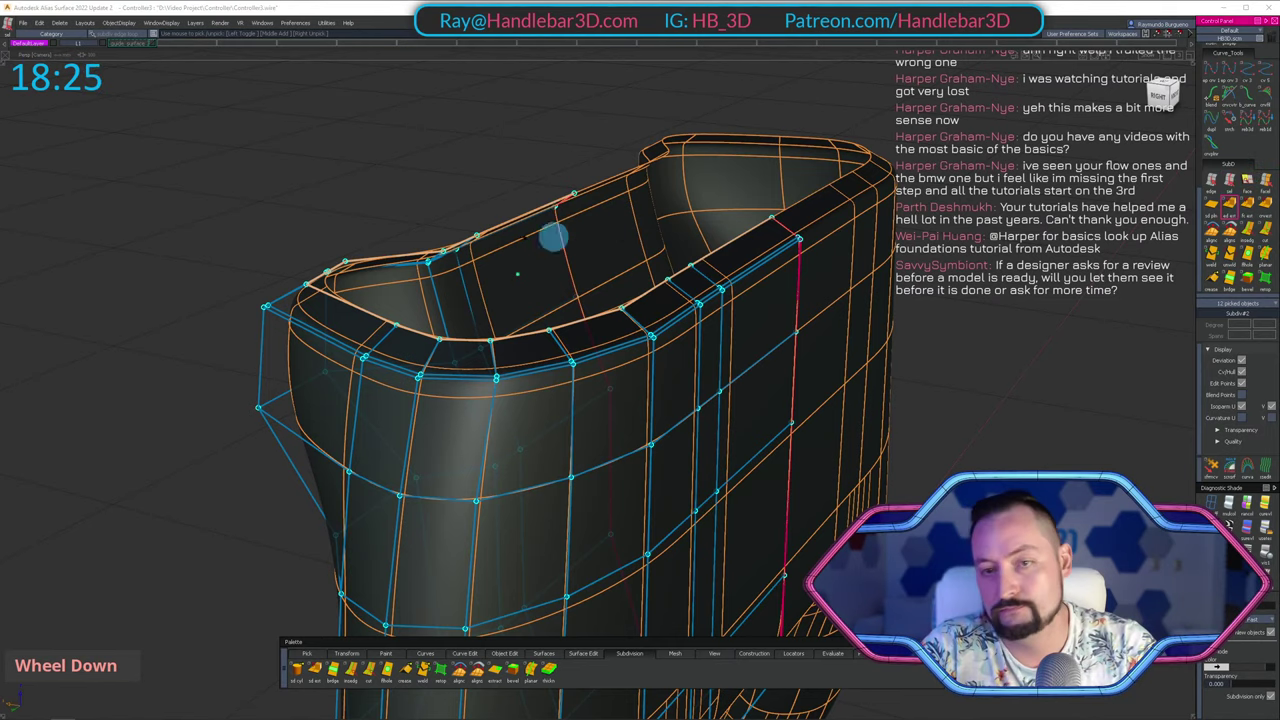
pyautogui.click(641, 269)
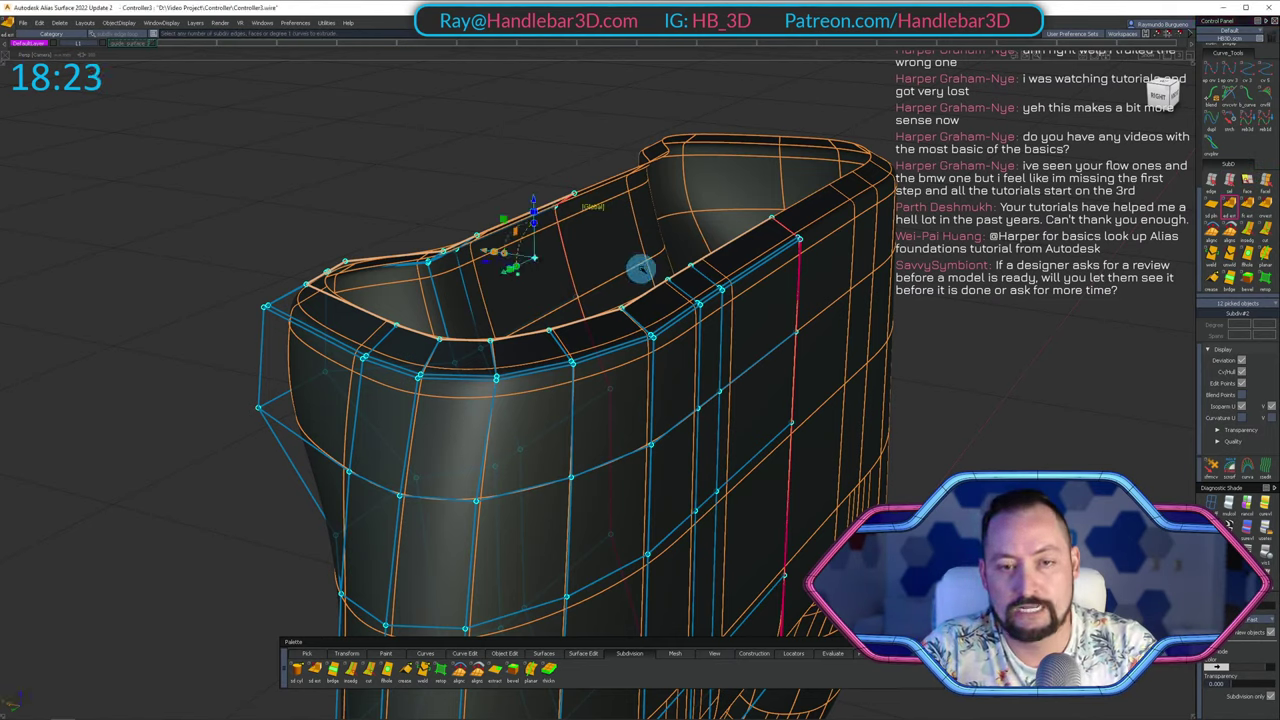
pyautogui.moveTo(536, 197); pyautogui.dragTo(535, 225)
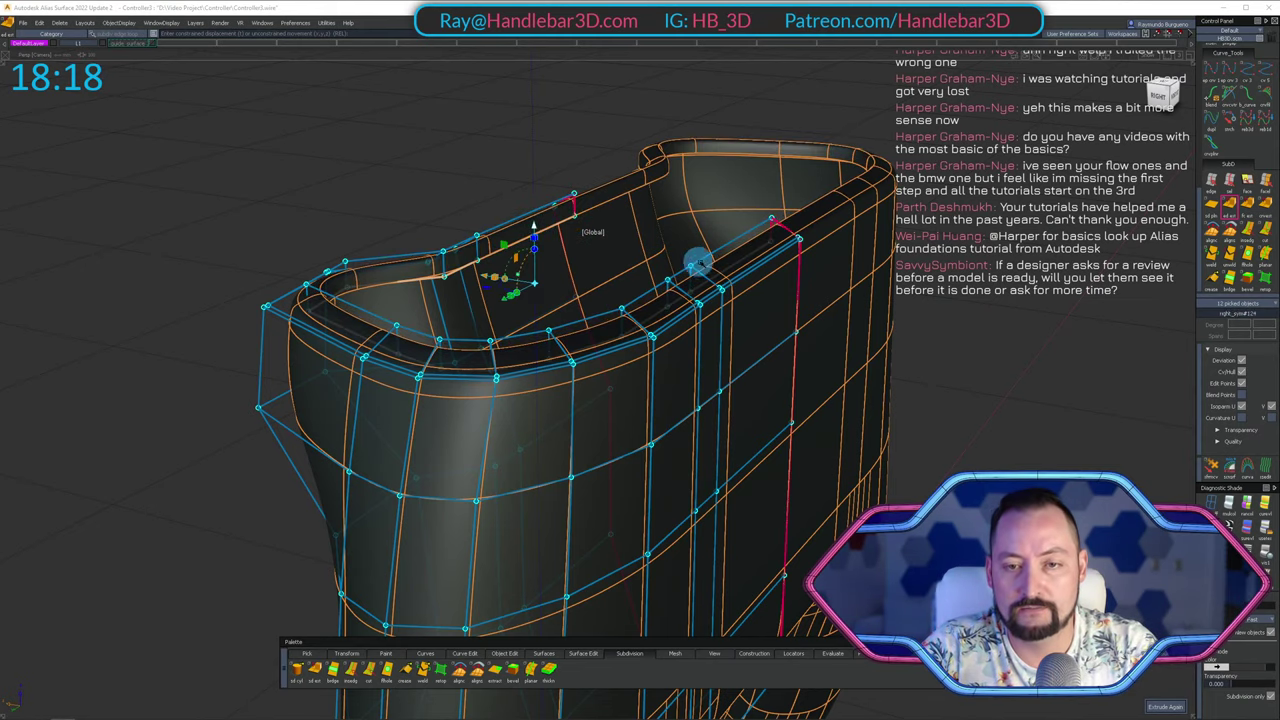
# Pick the top lip's inner upper edge loop and bevel it into two closely spaced loops.
pyautogui.keyDown('alt'); pyautogui.keyDown('shift'); pyautogui.moveTo(697, 260); pyautogui.dragTo(900, 300, button='right'); pyautogui.keyUp('shift'); pyautogui.keyUp('alt')
pyautogui.keyDown('alt'); pyautogui.keyDown('shift'); pyautogui.moveTo(900, 300); pyautogui.dragTo(1000, 286); pyautogui.keyUp('shift'); pyautogui.keyUp('alt')
pyautogui.keyDown('ctrl'); pyautogui.keyDown('shift'); pyautogui.moveTo(829, 276); pyautogui.dragTo(829, 230); pyautogui.keyUp('shift'); pyautogui.keyUp('ctrl')
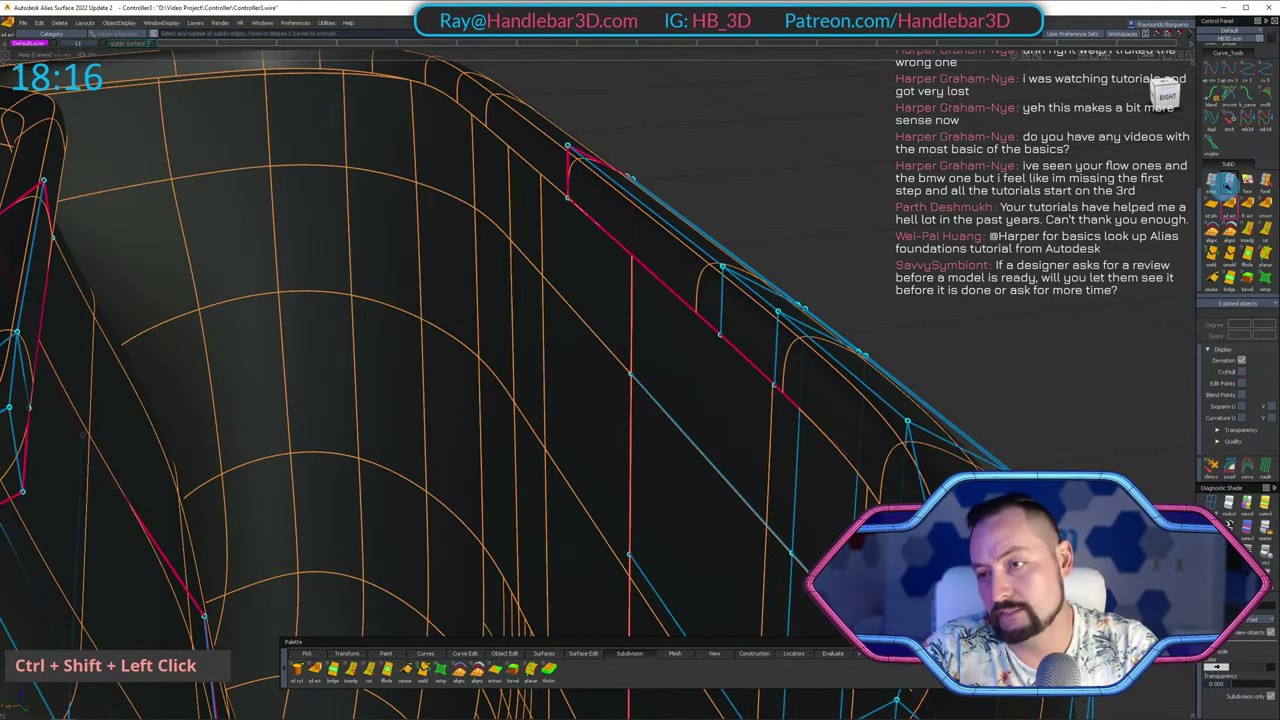
pyautogui.keyDown('alt'); pyautogui.keyDown('shift'); pyautogui.moveTo(640, 206); pyautogui.dragTo(877, 218); pyautogui.keyUp('shift'); pyautogui.keyUp('alt')
pyautogui.hotkey('alt', 'b')
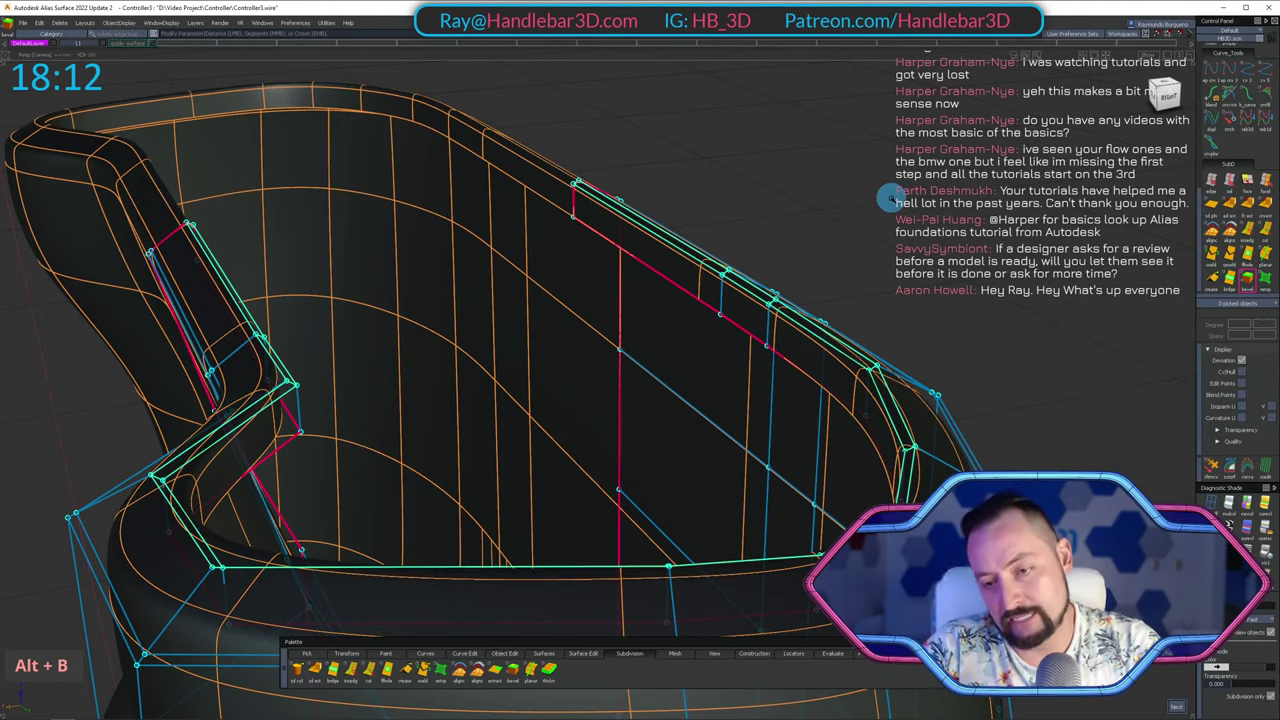
pyautogui.keyDown('ctrl'); pyautogui.keyDown('shift'); pyautogui.moveTo(888, 222); pyautogui.dragTo(761, 272); pyautogui.keyUp('shift'); pyautogui.keyUp('ctrl')
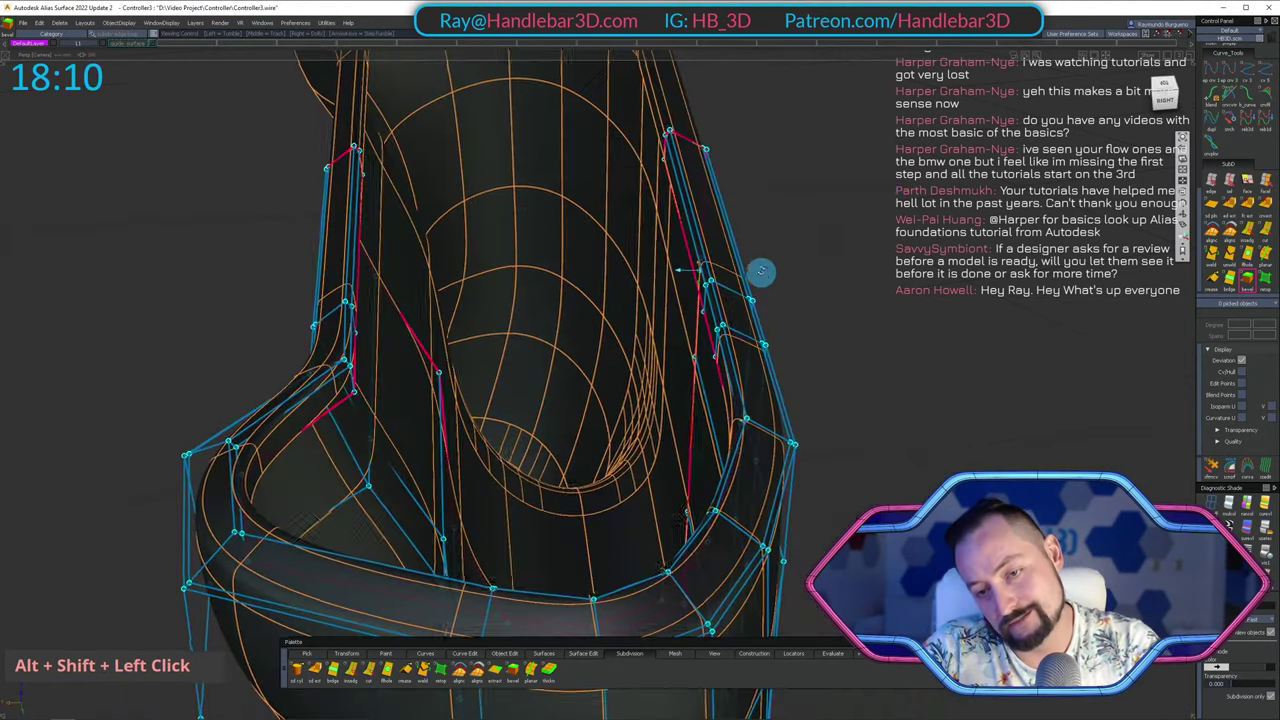
# Examine the beveled inner and outer lip edges in shaded view, with and without the mesh, from several angles.
pyautogui.keyDown('alt'); pyautogui.keyDown('shift'); pyautogui.moveTo(761, 272); pyautogui.dragTo(769, 263, button='right'); pyautogui.keyUp('shift'); pyautogui.keyUp('alt')
pyautogui.keyDown('alt'); pyautogui.keyDown('shift'); pyautogui.moveTo(769, 263); pyautogui.dragTo(1020, 290); pyautogui.keyUp('shift'); pyautogui.keyUp('alt')
pyautogui.keyDown('ctrl'); pyautogui.keyDown('shift'); pyautogui.moveTo(1020, 290); pyautogui.dragTo(1023, 260); pyautogui.keyUp('shift'); pyautogui.keyUp('ctrl')
pyautogui.click(923, 434)
pyautogui.keyDown('alt'); pyautogui.keyDown('shift'); pyautogui.moveTo(931, 297); pyautogui.dragTo(886, 325, button='right'); pyautogui.keyUp('shift'); pyautogui.keyUp('alt')
pyautogui.keyDown('ctrl'); pyautogui.keyDown('shift'); pyautogui.moveTo(886, 325); pyautogui.dragTo(886, 294); pyautogui.keyUp('shift'); pyautogui.keyUp('ctrl')
pyautogui.keyDown('alt'); pyautogui.keyDown('shift'); pyautogui.moveTo(886, 294); pyautogui.dragTo(740, 270, button='right'); pyautogui.keyUp('shift'); pyautogui.keyUp('alt')
pyautogui.keyDown('alt'); pyautogui.keyDown('shift'); pyautogui.moveTo(740, 270); pyautogui.dragTo(728, 345); pyautogui.keyUp('shift'); pyautogui.keyUp('alt')
pyautogui.keyDown('alt'); pyautogui.keyDown('shift'); pyautogui.moveTo(728, 345); pyautogui.dragTo(785, 355, button='middle'); pyautogui.keyUp('shift'); pyautogui.keyUp('alt')
pyautogui.keyDown('alt'); pyautogui.keyDown('shift'); pyautogui.moveTo(731, 323); pyautogui.dragTo(765, 312, button='right'); pyautogui.keyUp('shift'); pyautogui.keyUp('alt')
pyautogui.keyDown('alt'); pyautogui.keyDown('shift'); pyautogui.moveTo(765, 312); pyautogui.dragTo(748, 296); pyautogui.keyUp('shift'); pyautogui.keyUp('alt')
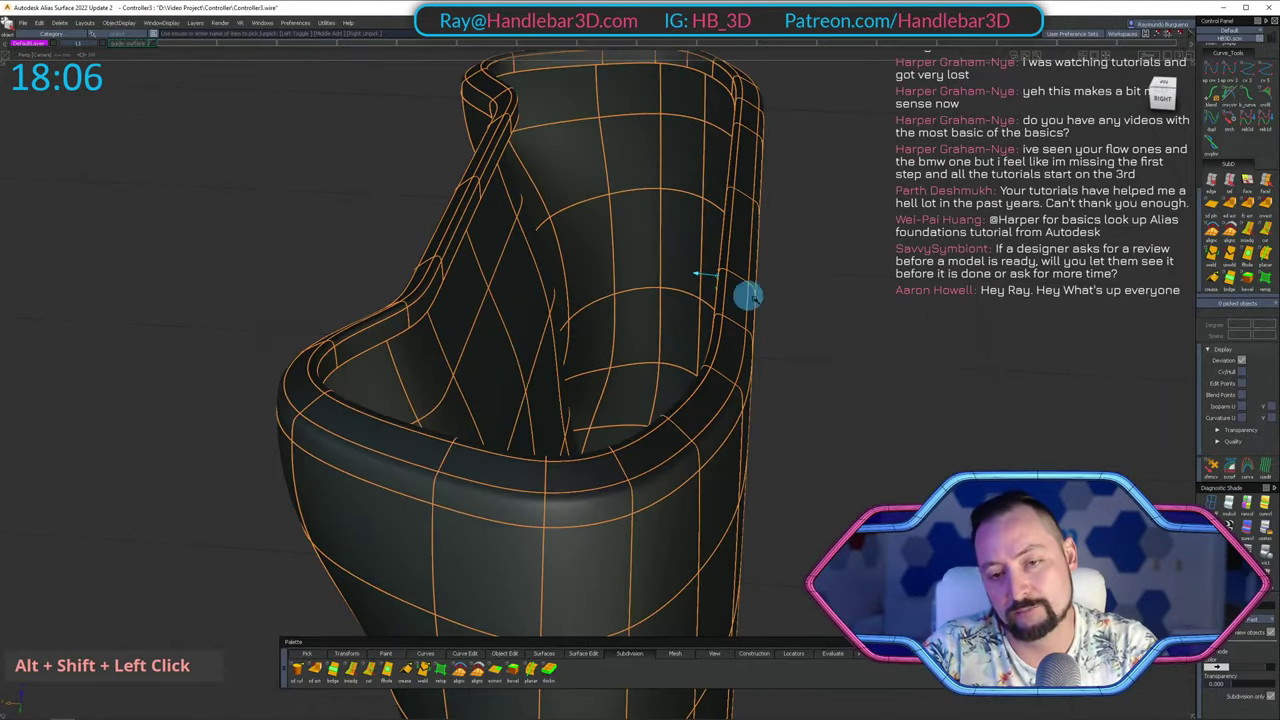
pyautogui.keyDown('ctrl'); pyautogui.keyDown('shift'); pyautogui.rightClick(683, 158); pyautogui.keyUp('shift'); pyautogui.keyUp('ctrl')
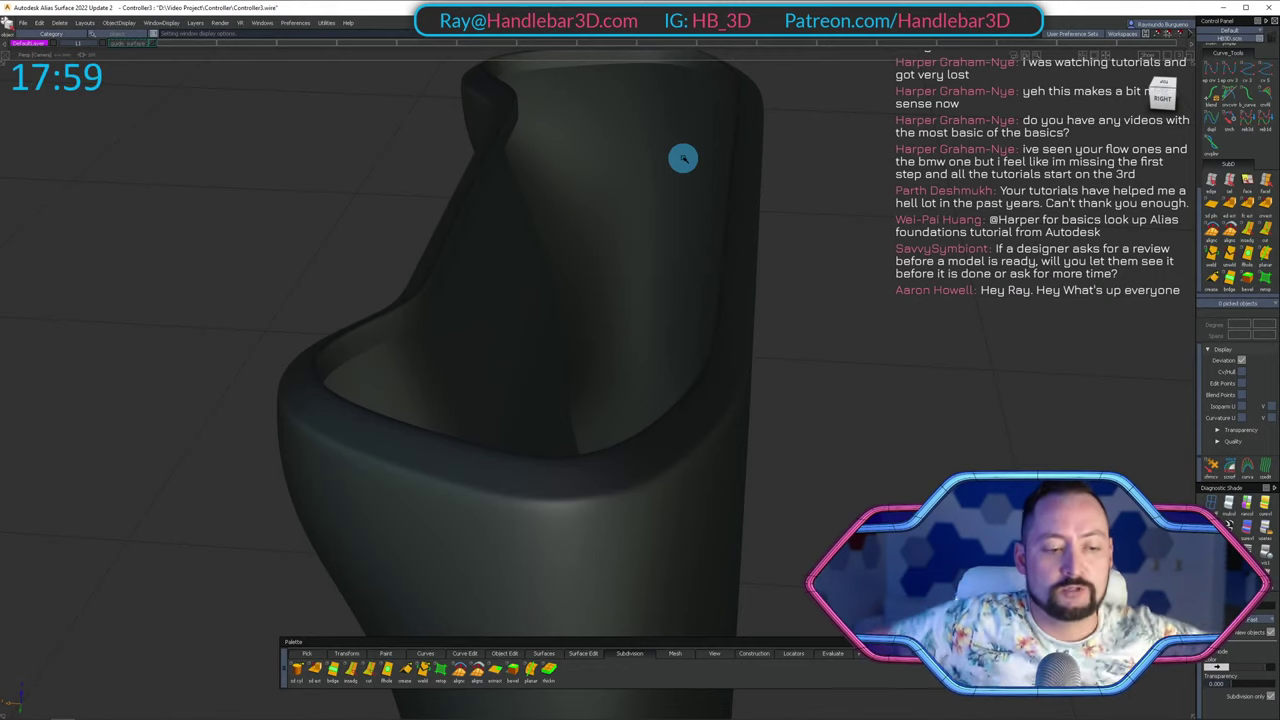
pyautogui.keyDown('alt'); pyautogui.keyDown('shift'); pyautogui.moveTo(692, 281); pyautogui.dragTo(729, 323, button='middle'); pyautogui.keyUp('shift'); pyautogui.keyUp('alt')
pyautogui.keyDown('alt'); pyautogui.keyDown('shift'); pyautogui.moveTo(729, 323); pyautogui.dragTo(763, 343); pyautogui.keyUp('shift'); pyautogui.keyUp('alt')
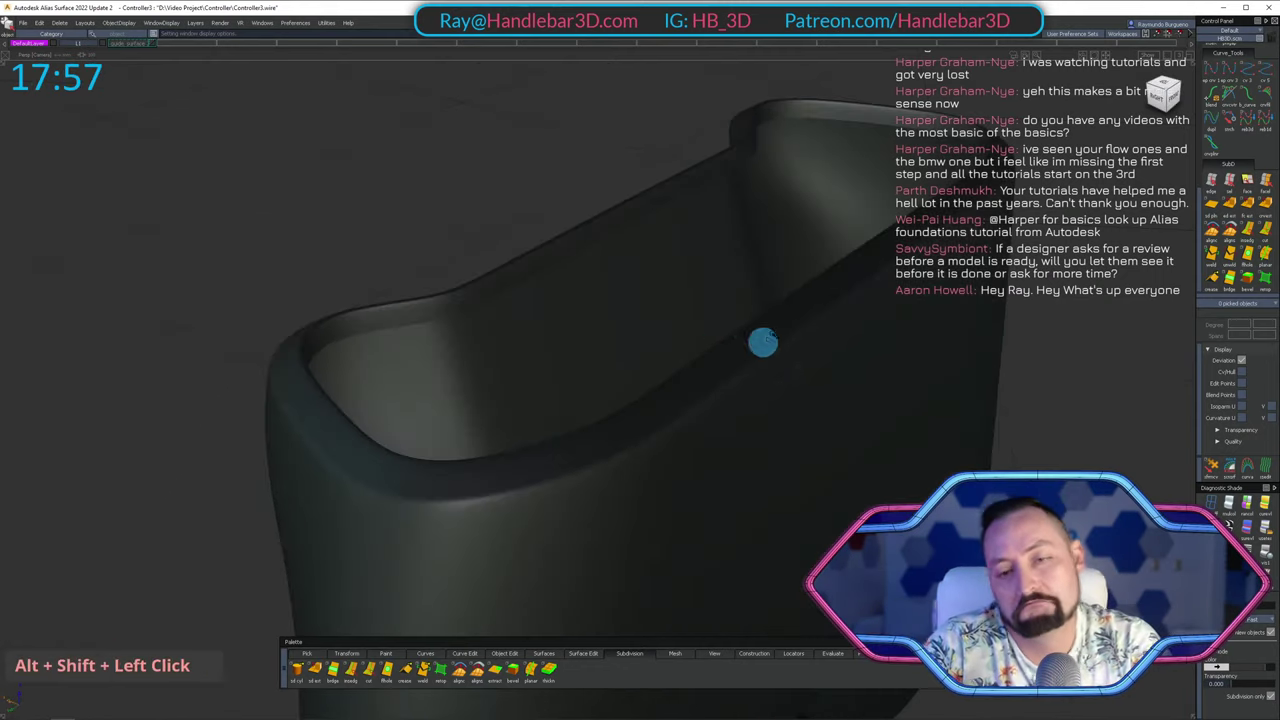
pyautogui.keyDown('alt'); pyautogui.keyDown('shift'); pyautogui.moveTo(763, 343); pyautogui.dragTo(481, 205, button='middle'); pyautogui.keyUp('shift'); pyautogui.keyUp('alt')
pyautogui.keyDown('alt'); pyautogui.keyDown('shift'); pyautogui.moveTo(481, 205); pyautogui.dragTo(640, 225); pyautogui.keyUp('shift'); pyautogui.keyUp('alt')
pyautogui.keyDown('alt'); pyautogui.keyDown('shift'); pyautogui.moveTo(640, 225); pyautogui.dragTo(771, 240, button='right'); pyautogui.keyUp('shift'); pyautogui.keyUp('alt')
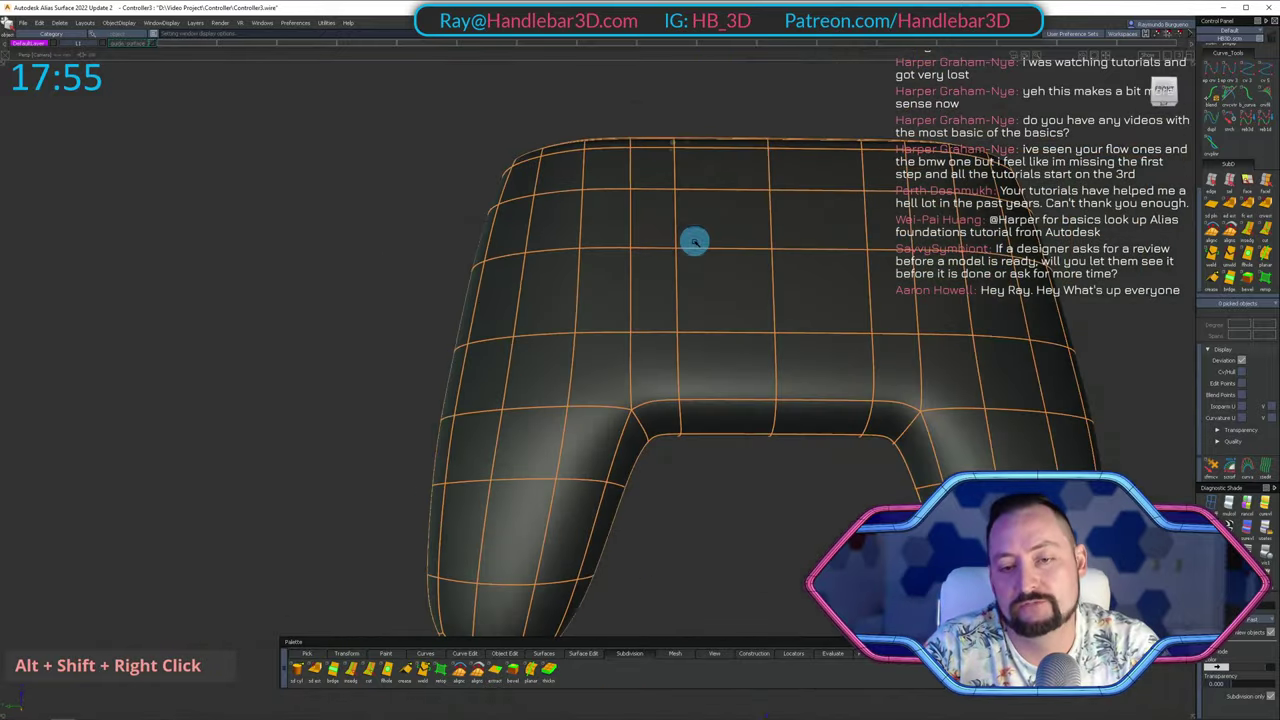
# Display the body's control vertices and bring the lower tip of the grip into close view.
pyautogui.keyDown('alt'); pyautogui.keyDown('shift'); pyautogui.moveTo(771, 240); pyautogui.dragTo(898, 330); pyautogui.keyUp('shift'); pyautogui.keyUp('alt')
pyautogui.keyDown('alt'); pyautogui.keyDown('shift'); pyautogui.moveTo(898, 330); pyautogui.dragTo(791, 220, button='middle'); pyautogui.keyUp('shift'); pyautogui.keyUp('alt')
pyautogui.keyDown('alt'); pyautogui.keyDown('shift'); pyautogui.moveTo(791, 220); pyautogui.dragTo(720, 243); pyautogui.keyUp('shift'); pyautogui.keyUp('alt')
pyautogui.keyDown('alt'); pyautogui.keyDown('shift'); pyautogui.moveTo(720, 243); pyautogui.dragTo(609, 267, button='middle'); pyautogui.keyUp('shift'); pyautogui.keyUp('alt')
pyautogui.keyDown('alt'); pyautogui.keyDown('shift'); pyautogui.moveTo(609, 267); pyautogui.dragTo(703, 320); pyautogui.keyUp('shift'); pyautogui.keyUp('alt')
pyautogui.keyDown('ctrl'); pyautogui.keyDown('shift'); pyautogui.moveTo(703, 320); pyautogui.dragTo(700, 209, button='right'); pyautogui.keyUp('shift'); pyautogui.keyUp('ctrl')
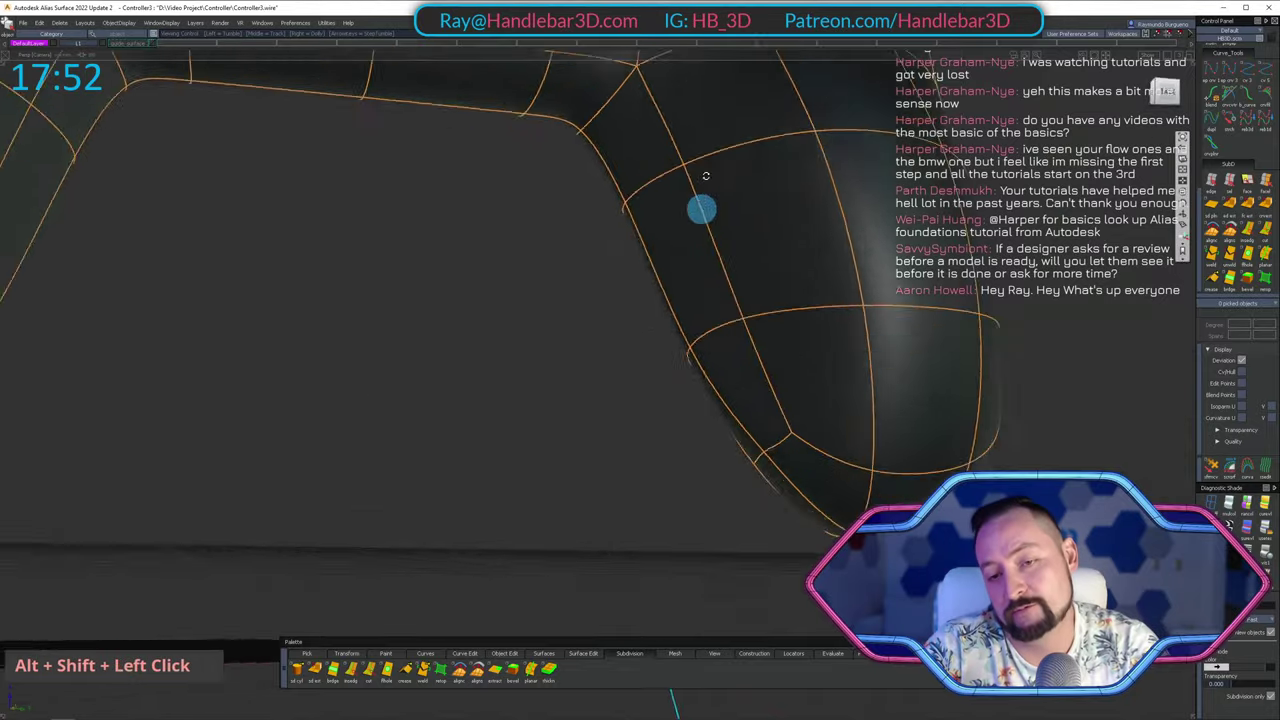
pyautogui.keyDown('alt'); pyautogui.keyDown('shift'); pyautogui.moveTo(700, 209); pyautogui.dragTo(820, 274); pyautogui.keyUp('shift'); pyautogui.keyUp('alt')
pyautogui.keyDown('ctrl'); pyautogui.keyDown('shift'); pyautogui.moveTo(850, 341); pyautogui.dragTo(811, 334); pyautogui.keyUp('shift'); pyautogui.keyUp('ctrl')
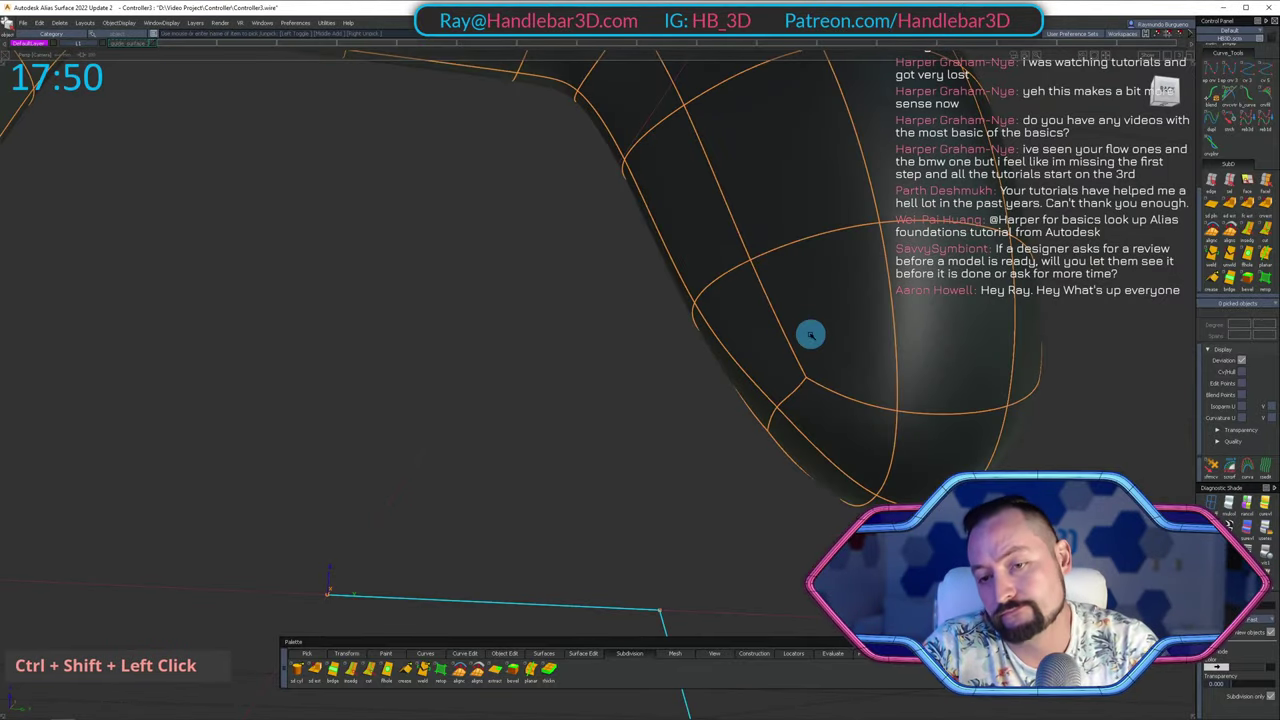
pyautogui.click(814, 336)
pyautogui.keyDown('ctrl'); pyautogui.keyDown('shift'); pyautogui.moveTo(859, 345); pyautogui.dragTo(857, 286, button='right'); pyautogui.keyUp('shift'); pyautogui.keyUp('ctrl')
pyautogui.moveTo(860, 290)
pyautogui.keyDown('alt'); pyautogui.keyDown('shift'); pyautogui.mouseDown()
pyautogui.moveTo(871, 329)
pyautogui.moveTo(777, 306)
pyautogui.moveTo(706, 397)
pyautogui.moveTo(757, 469)
pyautogui.mouseUp(); pyautogui.keyUp('shift'); pyautogui.keyUp('alt')
# Pick the control vertex near the inner corner of the grip tip and reposition it in the back view.
pyautogui.keyDown('ctrl'); pyautogui.keyDown('shift'); pyautogui.moveTo(638, 390); pyautogui.dragTo(640, 488); pyautogui.keyUp('shift'); pyautogui.keyUp('ctrl')
pyautogui.moveTo(610, 388)
pyautogui.keyDown('ctrl'); pyautogui.keyDown('shift'); pyautogui.mouseDown()
pyautogui.moveTo(677, 400)
pyautogui.moveTo(605, 395)
pyautogui.mouseUp(); pyautogui.keyUp('shift'); pyautogui.keyUp('ctrl')
pyautogui.keyDown('ctrl'); pyautogui.keyDown('shift'); pyautogui.moveTo(601, 401); pyautogui.dragTo(655, 427); pyautogui.keyUp('shift'); pyautogui.keyUp('ctrl')
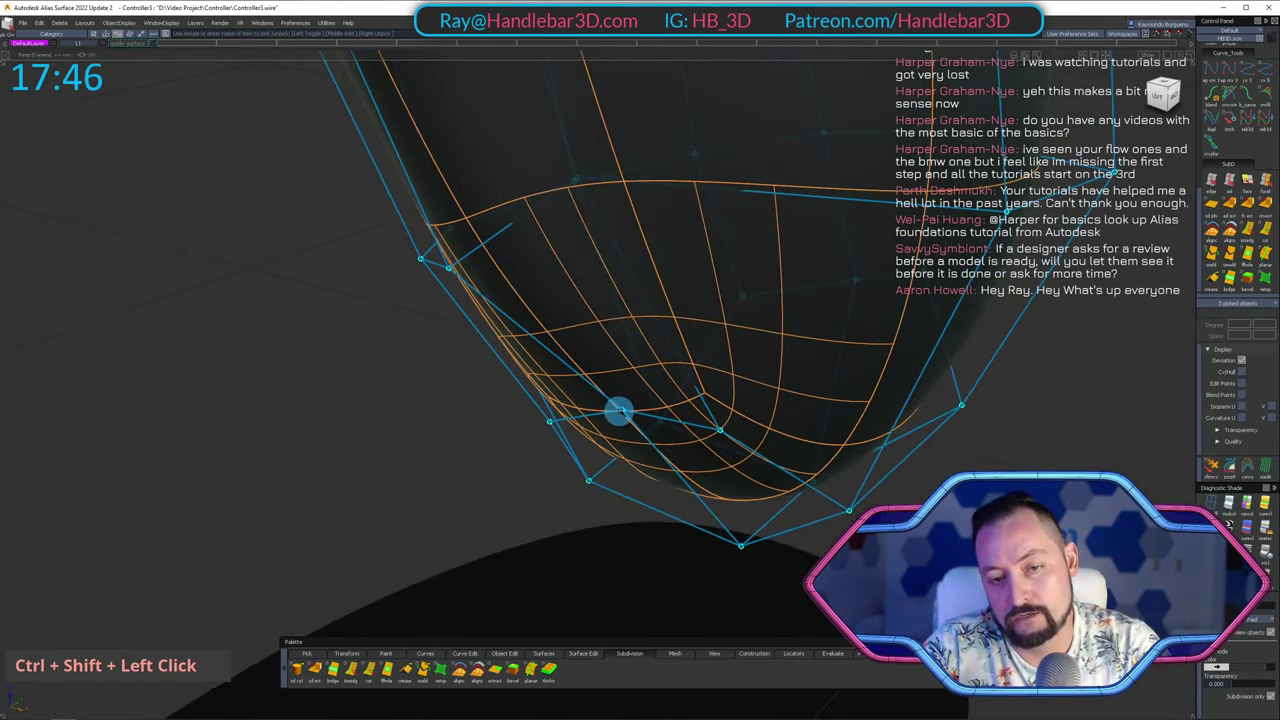
pyautogui.keyDown('alt'); pyautogui.keyDown('shift'); pyautogui.moveTo(603, 463); pyautogui.dragTo(645, 436); pyautogui.keyUp('shift'); pyautogui.keyUp('alt')
pyautogui.moveTo(641, 434)
pyautogui.keyDown('ctrl'); pyautogui.keyDown('shift'); pyautogui.mouseDown()
pyautogui.moveTo(637, 408)
pyautogui.moveTo(673, 347)
pyautogui.mouseUp(); pyautogui.keyUp('shift'); pyautogui.keyUp('ctrl')
pyautogui.click(642, 434)
pyautogui.keyDown('alt'); pyautogui.keyDown('shift'); pyautogui.click(1165, 95); pyautogui.keyUp('shift'); pyautogui.keyUp('alt')
pyautogui.keyDown('alt'); pyautogui.keyDown('shift'); pyautogui.moveTo(803, 351); pyautogui.dragTo(754, 266, button='middle'); pyautogui.keyUp('shift'); pyautogui.keyUp('alt')
pyautogui.keyDown('ctrl'); pyautogui.keyDown('shift'); pyautogui.moveTo(604, 357); pyautogui.dragTo(605, 358, button='middle'); pyautogui.keyUp('shift'); pyautogui.keyUp('ctrl')
pyautogui.moveTo(605, 358); pyautogui.dragTo(679, 387)
pyautogui.keyDown('alt'); pyautogui.keyDown('shift'); pyautogui.moveTo(679, 387); pyautogui.dragTo(577, 331, button='middle'); pyautogui.keyUp('shift'); pyautogui.keyUp('alt')
pyautogui.keyDown('alt'); pyautogui.keyDown('shift'); pyautogui.moveTo(580, 331); pyautogui.dragTo(729, 338, button='right'); pyautogui.keyUp('shift'); pyautogui.keyUp('alt')
pyautogui.keyDown('alt'); pyautogui.keyDown('shift'); pyautogui.moveTo(729, 338); pyautogui.dragTo(703, 363, button='middle'); pyautogui.keyUp('shift'); pyautogui.keyUp('alt')
pyautogui.keyDown('ctrl'); pyautogui.keyDown('shift'); pyautogui.moveTo(632, 440); pyautogui.dragTo(815, 518); pyautogui.keyUp('shift'); pyautogui.keyUp('ctrl')
pyautogui.keyDown('ctrl'); pyautogui.keyDown('shift'); pyautogui.moveTo(726, 525); pyautogui.dragTo(729, 438); pyautogui.keyUp('shift'); pyautogui.keyUp('ctrl')
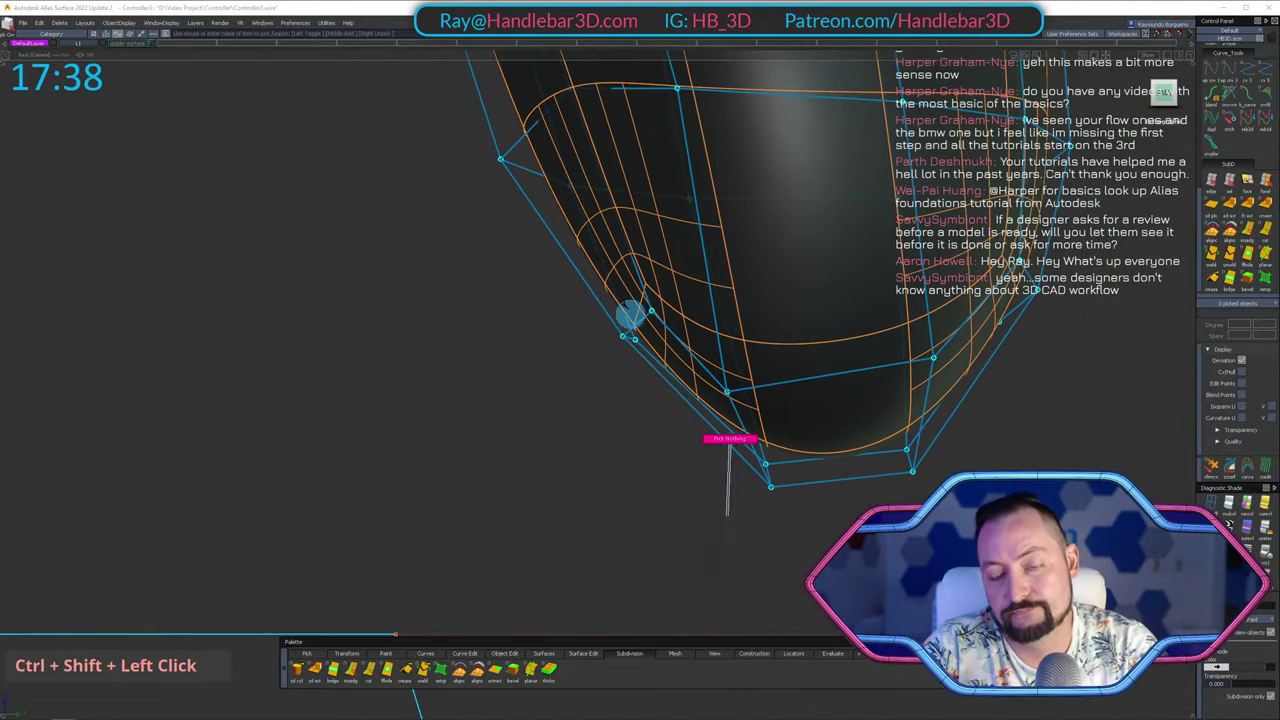
# Examine the grip's shape from behind, in perspective and in the left side view with the control mesh displayed.
pyautogui.keyDown('alt'); pyautogui.keyDown('shift'); pyautogui.moveTo(631, 320); pyautogui.dragTo(587, 441, button='right'); pyautogui.keyUp('shift'); pyautogui.keyUp('alt')
pyautogui.keyDown('alt'); pyautogui.keyDown('shift'); pyautogui.moveTo(587, 441); pyautogui.dragTo(627, 458, button='middle'); pyautogui.keyUp('shift'); pyautogui.keyUp('alt')
pyautogui.keyDown('alt'); pyautogui.keyDown('shift'); pyautogui.moveTo(627, 457); pyautogui.dragTo(660, 209, button='right'); pyautogui.keyUp('shift'); pyautogui.keyUp('alt')
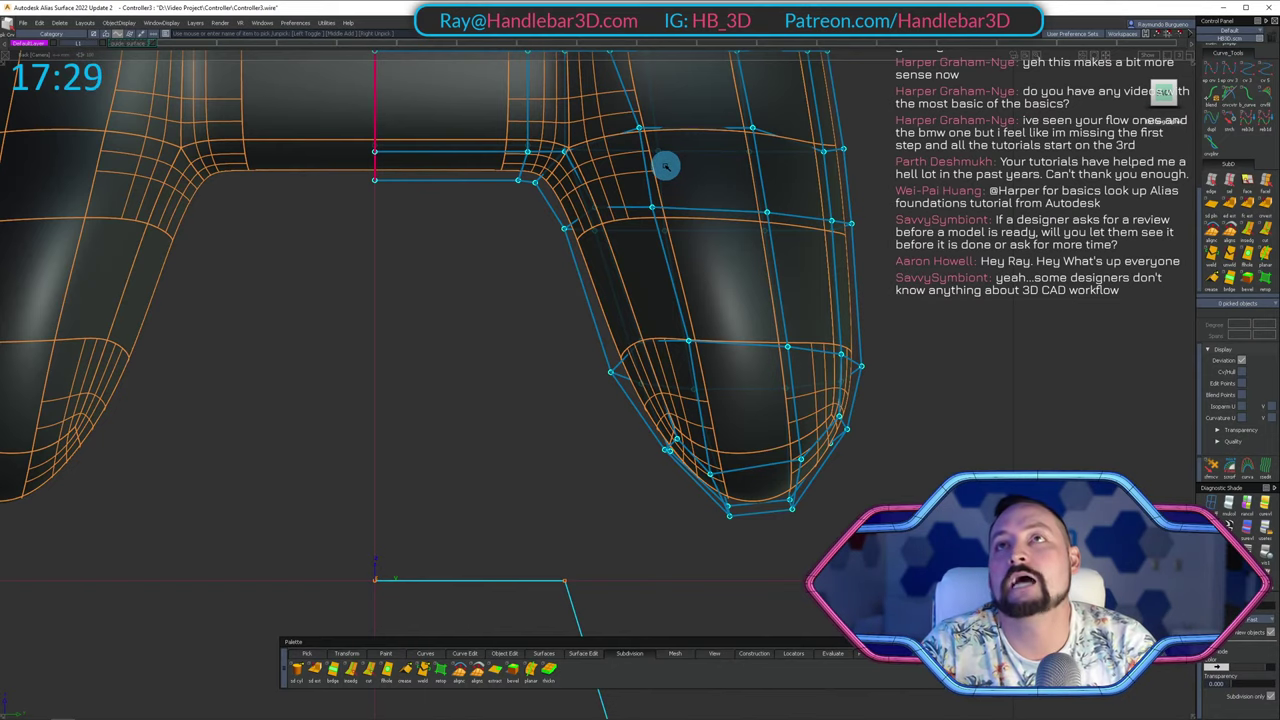
pyautogui.keyDown('alt'); pyautogui.keyDown('shift'); pyautogui.moveTo(657, 180); pyautogui.dragTo(829, 234); pyautogui.keyUp('shift'); pyautogui.keyUp('alt')
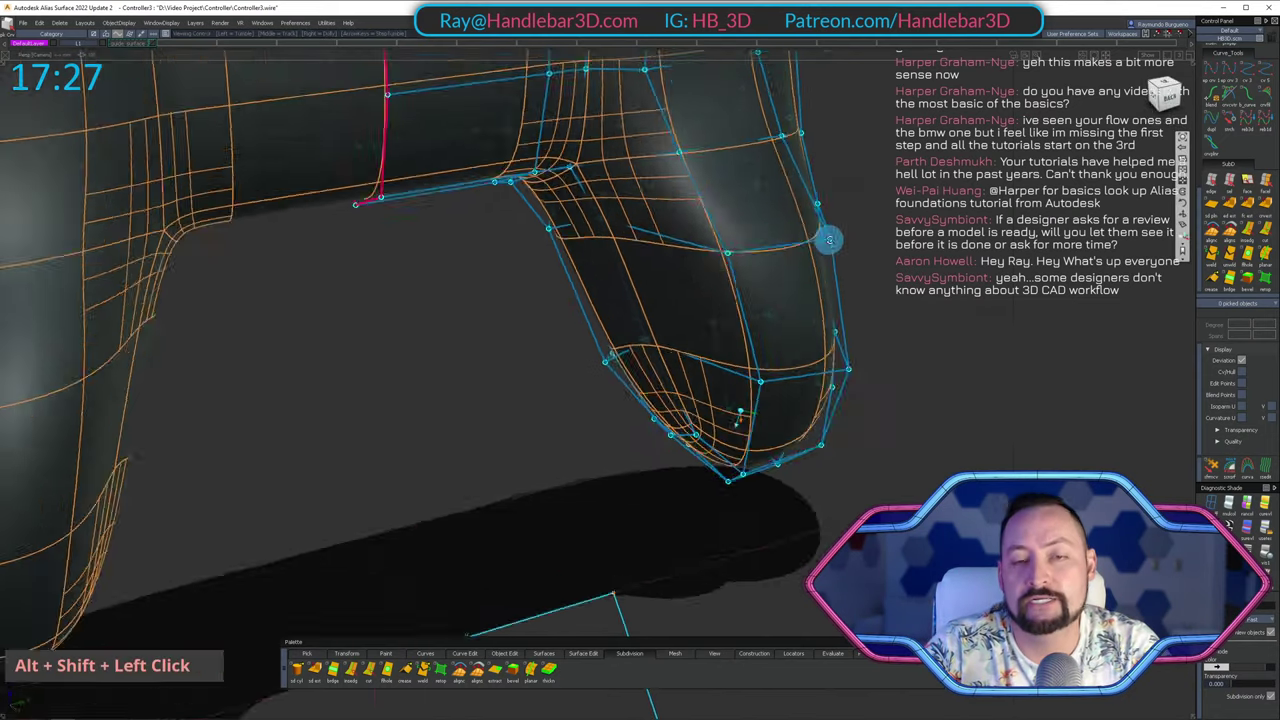
pyautogui.keyDown('alt'); pyautogui.keyDown('shift'); pyautogui.moveTo(829, 234); pyautogui.dragTo(871, 274, button='middle'); pyautogui.keyUp('shift'); pyautogui.keyUp('alt')
pyautogui.keyDown('alt'); pyautogui.keyDown('shift'); pyautogui.moveTo(871, 274); pyautogui.dragTo(1030, 218); pyautogui.keyUp('shift'); pyautogui.keyUp('alt')
pyautogui.click(1168, 101)
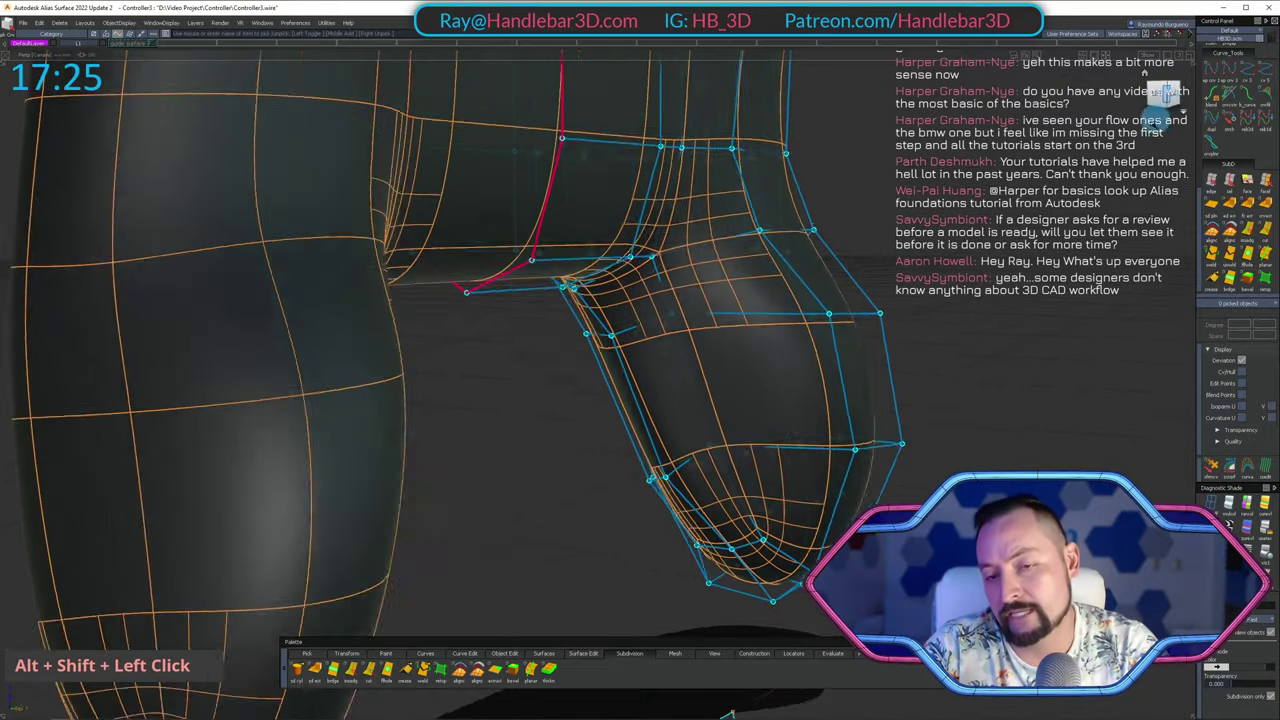
pyautogui.click(1157, 97)
pyautogui.keyDown('alt'); pyautogui.keyDown('shift'); pyautogui.moveTo(890, 165); pyautogui.dragTo(834, 206, button='middle'); pyautogui.keyUp('shift'); pyautogui.keyUp('alt')
pyautogui.keyDown('alt'); pyautogui.keyDown('shift'); pyautogui.moveTo(834, 206); pyautogui.dragTo(864, 281, button='right'); pyautogui.keyUp('shift'); pyautogui.keyUp('alt')
pyautogui.keyDown('alt'); pyautogui.keyDown('shift'); pyautogui.moveTo(864, 281); pyautogui.dragTo(809, 297, button='middle'); pyautogui.keyUp('shift'); pyautogui.keyUp('alt')
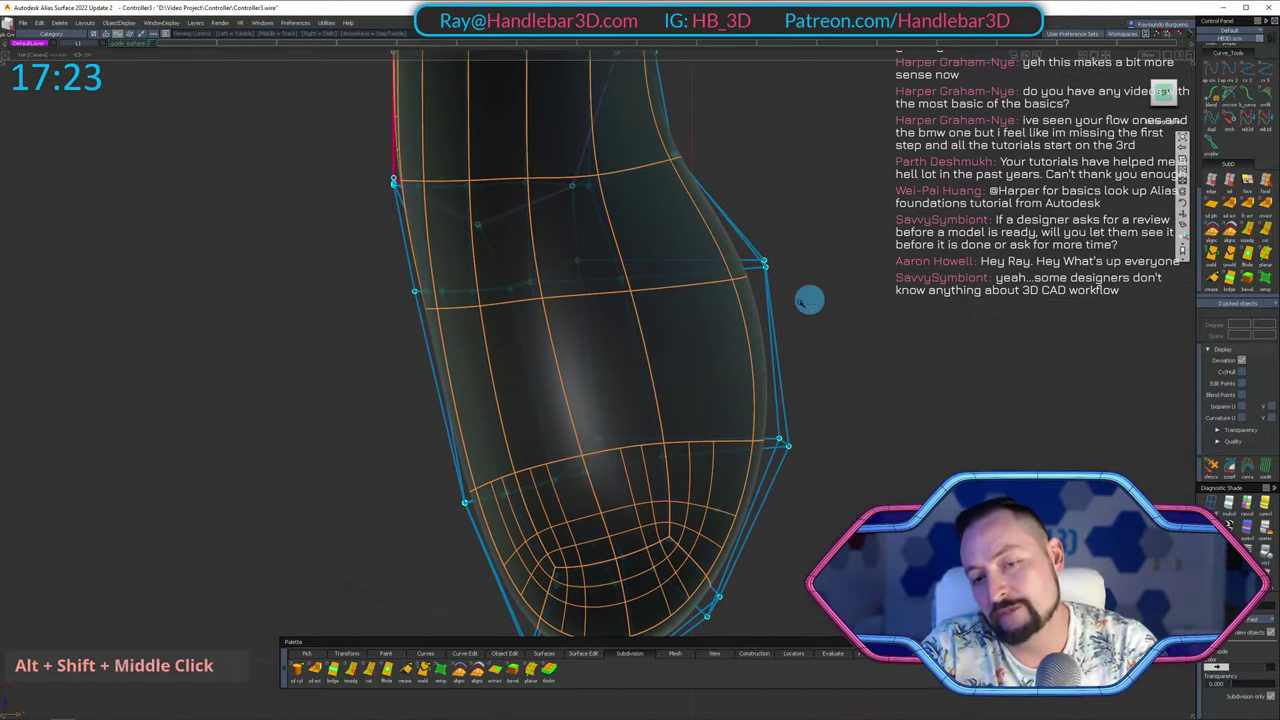
# Pick the two control vertices at the grip's waist and shift them inward along the side profile.
pyautogui.keyDown('ctrl'); pyautogui.keyDown('shift'); pyautogui.moveTo(757, 292); pyautogui.dragTo(751, 211); pyautogui.keyUp('shift'); pyautogui.keyUp('ctrl')
pyautogui.keyDown('alt'); pyautogui.keyDown('shift'); pyautogui.moveTo(740, 220); pyautogui.dragTo(736, 342, button='middle'); pyautogui.keyUp('shift'); pyautogui.keyUp('alt')
pyautogui.keyDown('ctrl'); pyautogui.keyDown('shift'); pyautogui.moveTo(736, 342); pyautogui.dragTo(768, 315); pyautogui.keyUp('shift'); pyautogui.keyUp('ctrl')
pyautogui.middleClick(768, 220)
pyautogui.keyDown('ctrl'); pyautogui.keyDown('shift'); pyautogui.moveTo(652, 285); pyautogui.dragTo(749, 288); pyautogui.keyUp('shift'); pyautogui.keyUp('ctrl')
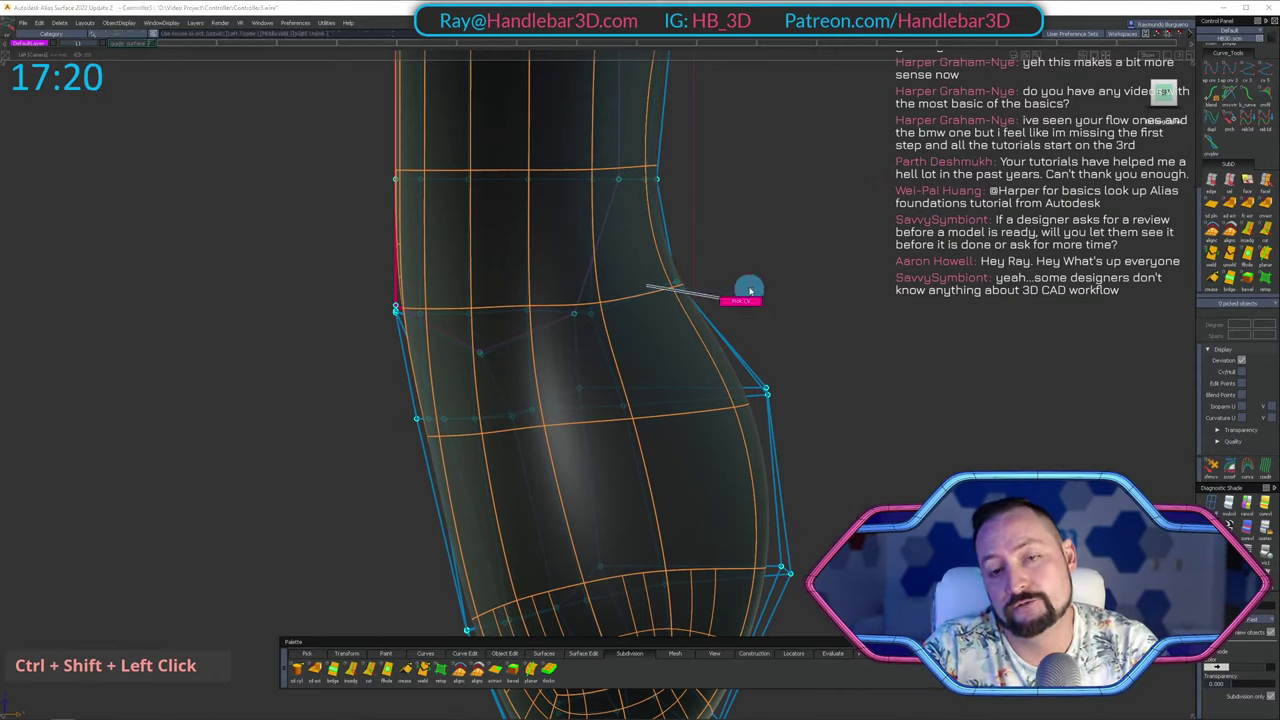
pyautogui.middleClick(779, 244)
pyautogui.keyDown('ctrl'); pyautogui.keyDown('shift'); pyautogui.moveTo(783, 277); pyautogui.dragTo(766, 249, button='middle'); pyautogui.keyUp('shift'); pyautogui.keyUp('ctrl')
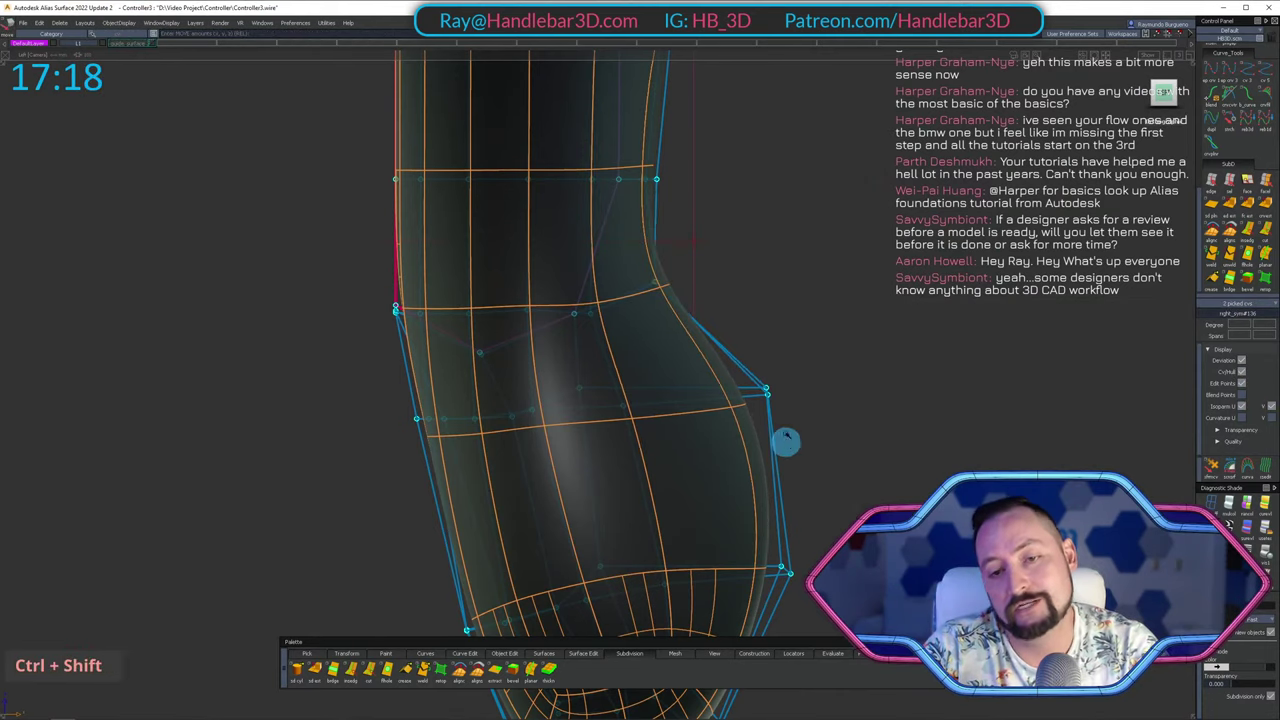
pyautogui.keyDown('ctrl'); pyautogui.keyDown('shift'); pyautogui.moveTo(786, 443); pyautogui.dragTo(788, 382); pyautogui.keyUp('shift'); pyautogui.keyUp('ctrl')
# Pick the two lower control vertices on the grip's bulge and move them outward in the side view.
pyautogui.keyDown('alt'); pyautogui.keyDown('shift'); pyautogui.moveTo(786, 249); pyautogui.dragTo(784, 144, button='middle'); pyautogui.keyUp('shift'); pyautogui.keyUp('alt')
pyautogui.keyDown('ctrl'); pyautogui.keyDown('shift'); pyautogui.moveTo(753, 403); pyautogui.dragTo(793, 407); pyautogui.keyUp('shift'); pyautogui.keyUp('ctrl')
pyautogui.keyDown('ctrl'); pyautogui.keyDown('shift'); pyautogui.moveTo(785, 345); pyautogui.dragTo(788, 350); pyautogui.keyUp('shift'); pyautogui.keyUp('ctrl')
pyautogui.middleClick(914, 429)
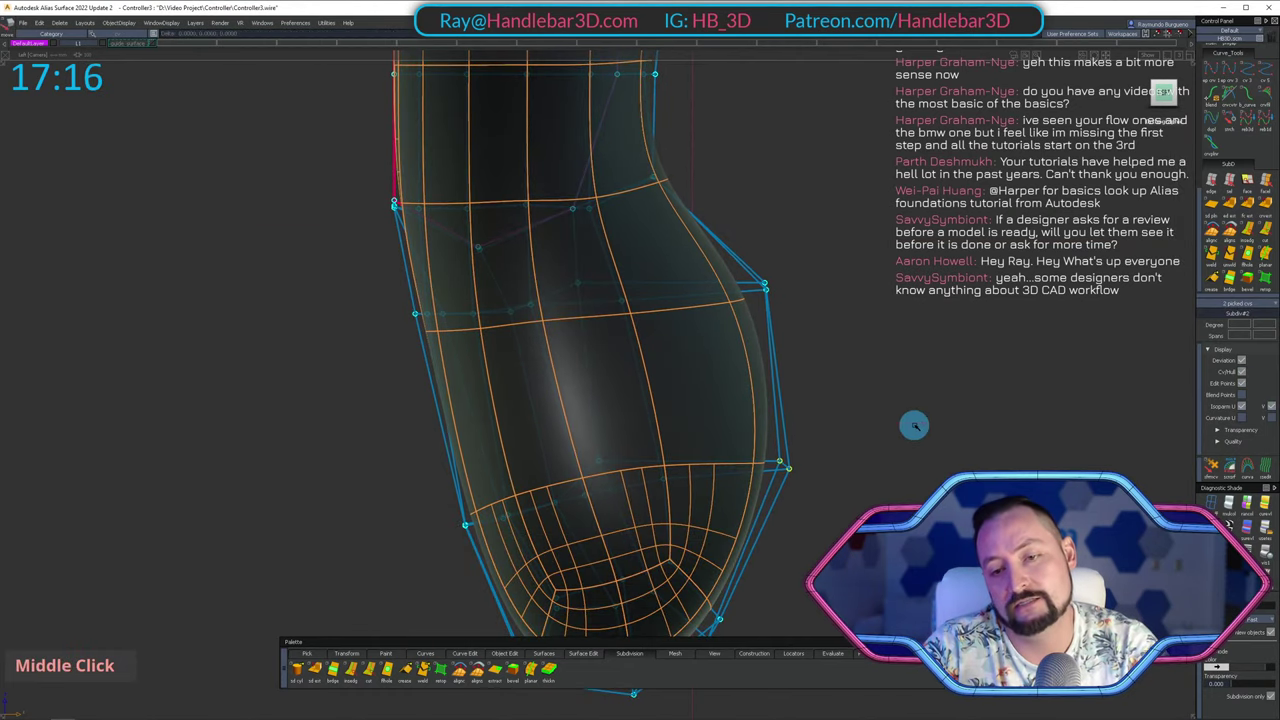
pyautogui.keyDown('alt'); pyautogui.keyDown('shift'); pyautogui.moveTo(906, 423); pyautogui.dragTo(877, 394, button='middle'); pyautogui.keyUp('shift'); pyautogui.keyUp('alt')
# Pick the two upper control vertices of the grip's bulge and move them slightly outward in the side view.
pyautogui.keyDown('ctrl'); pyautogui.keyDown('shift'); pyautogui.moveTo(755, 250); pyautogui.dragTo(758, 205); pyautogui.keyUp('shift'); pyautogui.keyUp('ctrl')
pyautogui.keyDown('ctrl'); pyautogui.keyDown('shift'); pyautogui.moveTo(758, 205); pyautogui.dragTo(848, 308); pyautogui.keyUp('shift'); pyautogui.keyUp('ctrl')
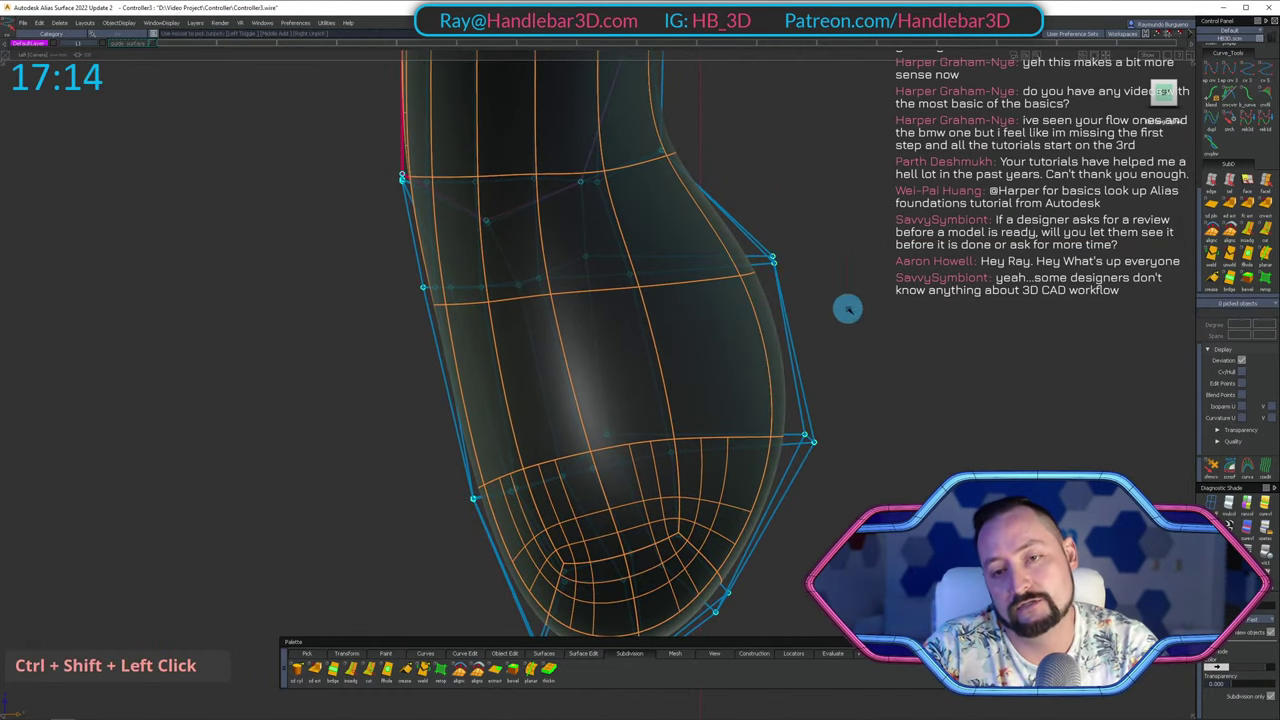
pyautogui.keyDown('ctrl'); pyautogui.keyDown('shift'); pyautogui.moveTo(867, 347); pyautogui.dragTo(855, 262, button='middle'); pyautogui.keyUp('shift'); pyautogui.keyUp('ctrl')
pyautogui.moveTo(846, 219); pyautogui.dragTo(856, 221, button='middle')
pyautogui.keyDown('ctrl'); pyautogui.keyDown('shift'); pyautogui.moveTo(876, 225); pyautogui.dragTo(908, 206); pyautogui.keyUp('shift'); pyautogui.keyUp('ctrl')
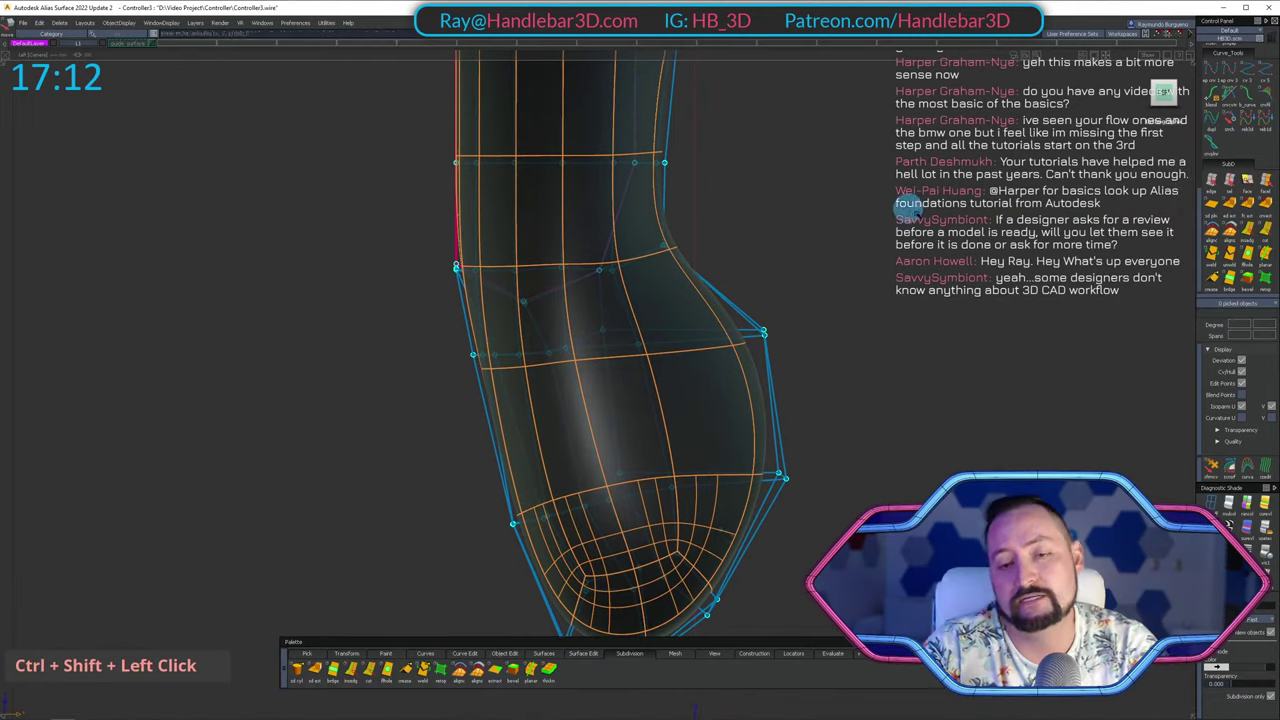
# Pull the two waist vertices above the grip's bulge slightly outward in the left view to smooth the profile transition.
pyautogui.keyDown('alt'); pyautogui.keyDown('shift'); pyautogui.moveTo(923, 220); pyautogui.dragTo(920, 195, button='middle'); pyautogui.keyUp('shift'); pyautogui.keyUp('alt')
pyautogui.keyDown('alt'); pyautogui.keyDown('shift'); pyautogui.moveTo(920, 195); pyautogui.dragTo(668, 398); pyautogui.keyUp('shift'); pyautogui.keyUp('alt')
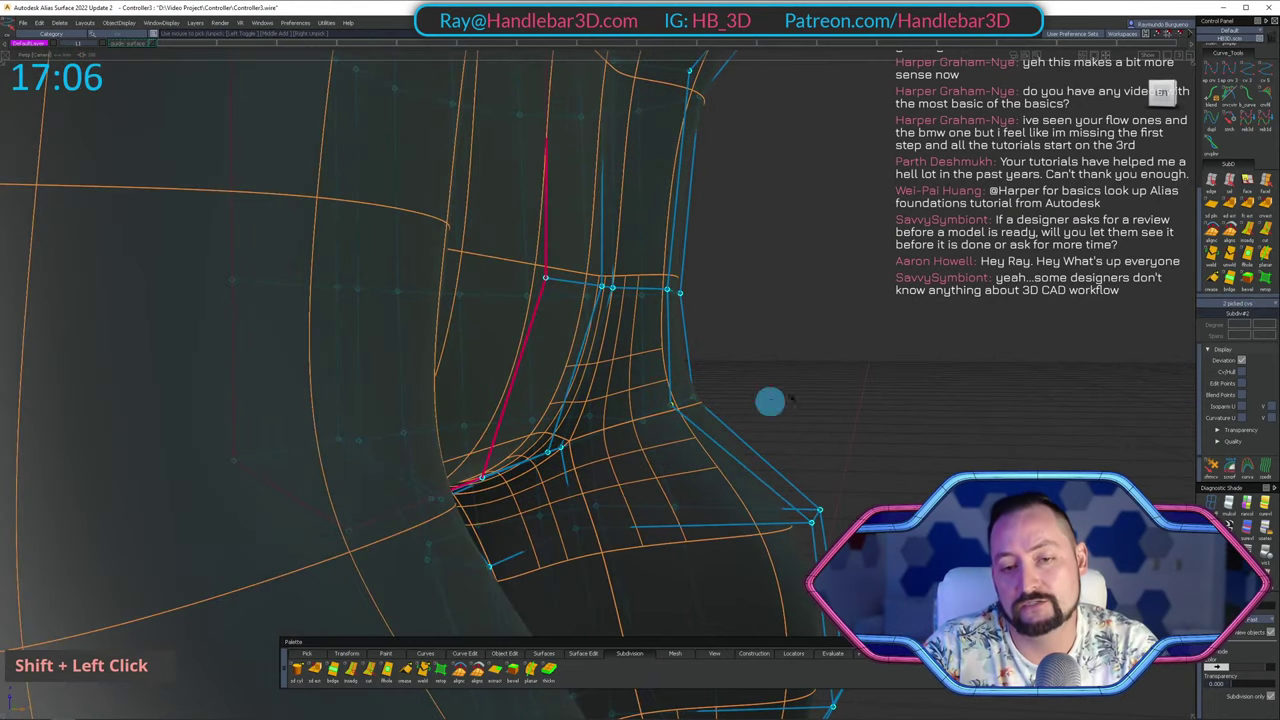
pyautogui.keyDown('shift'); pyautogui.click(1163, 91); pyautogui.keyUp('shift')
pyautogui.keyDown('alt'); pyautogui.keyDown('shift'); pyautogui.moveTo(877, 329); pyautogui.dragTo(724, 366, button='middle'); pyautogui.keyUp('shift'); pyautogui.keyUp('alt')
pyautogui.keyDown('ctrl'); pyautogui.keyDown('shift'); pyautogui.moveTo(731, 377); pyautogui.dragTo(769, 307, button='middle'); pyautogui.keyUp('shift'); pyautogui.keyUp('ctrl')
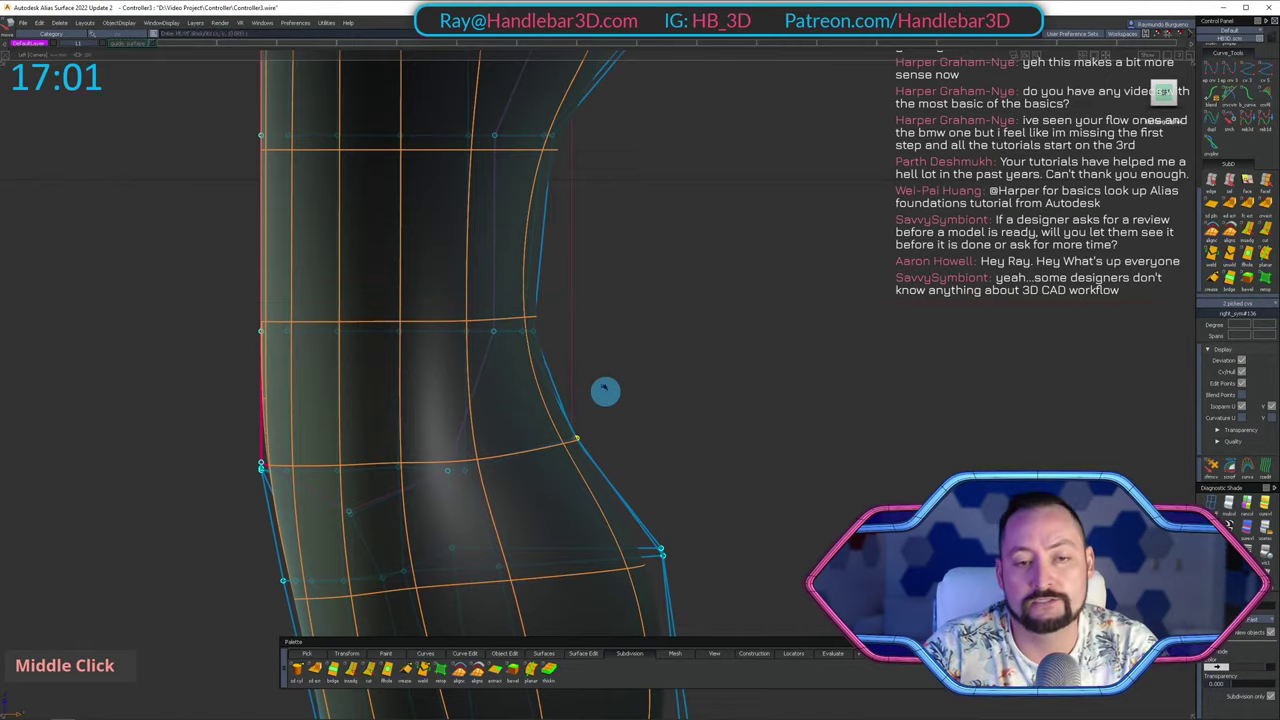
# Pick one control vertex on the outer side of the grip's waist and move it slightly up and away from the bulge in the right view.
pyautogui.keyDown('alt'); pyautogui.keyDown('shift'); pyautogui.moveTo(583, 377); pyautogui.dragTo(638, 282); pyautogui.keyUp('shift'); pyautogui.keyUp('alt')
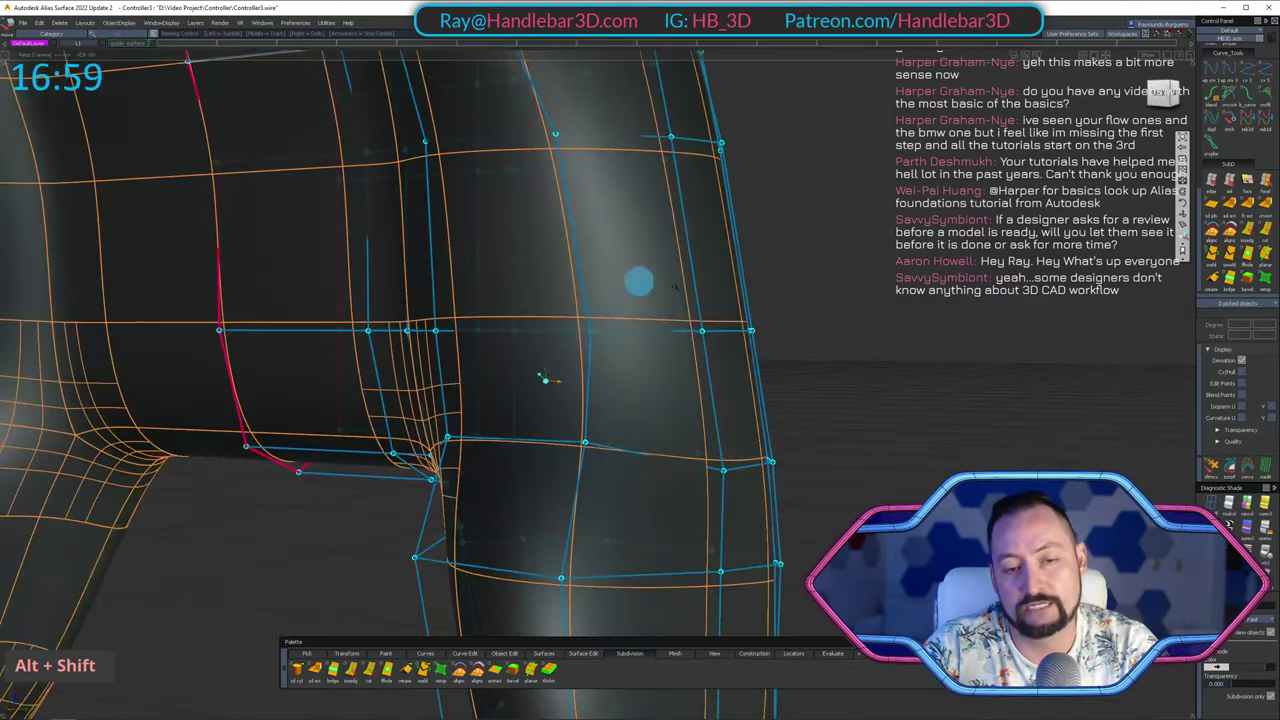
pyautogui.keyDown('alt'); pyautogui.keyDown('shift'); pyautogui.moveTo(638, 282); pyautogui.dragTo(429, 380, button='right'); pyautogui.keyUp('shift'); pyautogui.keyUp('alt')
pyautogui.keyDown('alt'); pyautogui.keyDown('shift'); pyautogui.moveTo(429, 380); pyautogui.dragTo(680, 520); pyautogui.keyUp('shift'); pyautogui.keyUp('alt')
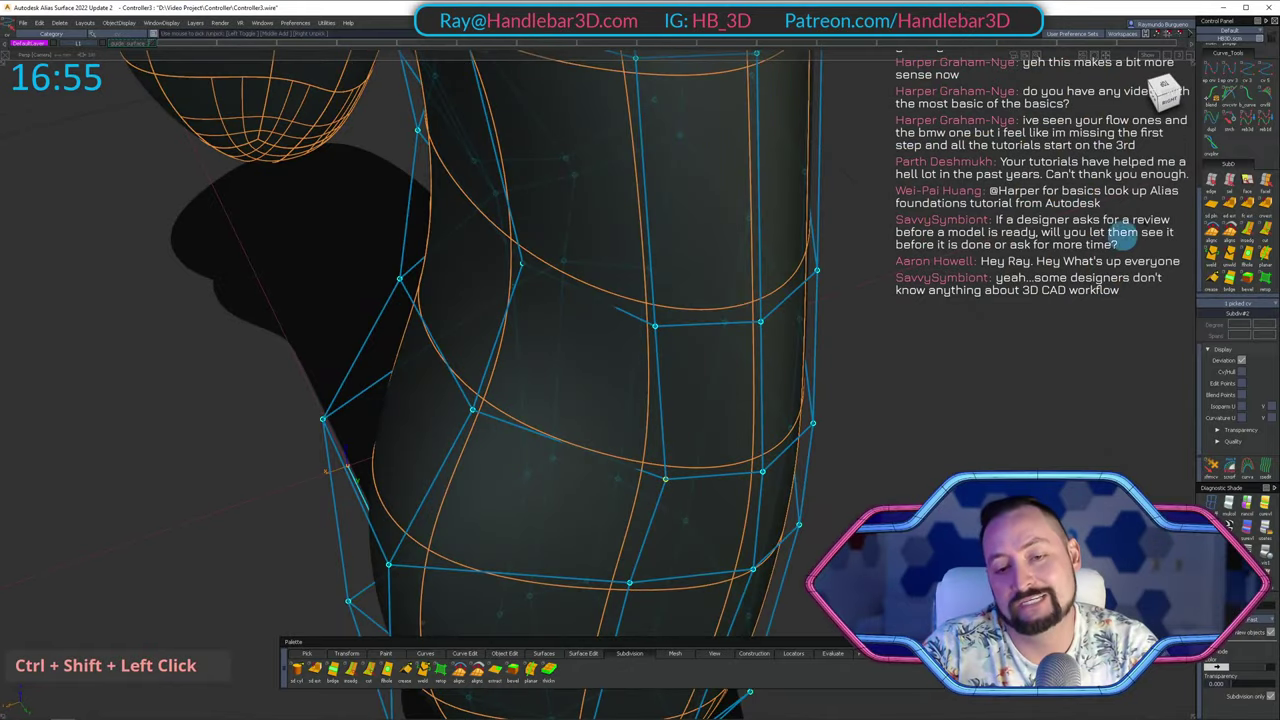
pyautogui.click(1168, 100)
pyautogui.moveTo(988, 377); pyautogui.dragTo(994, 338, button='middle')
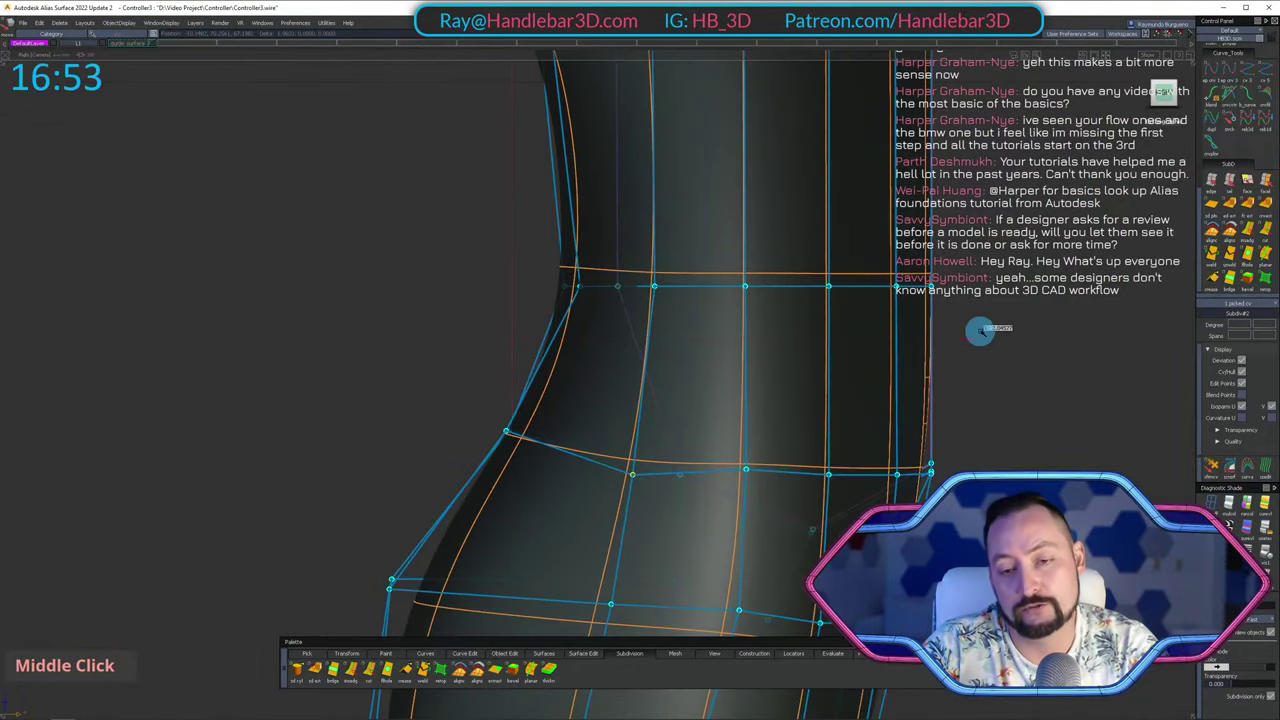
pyautogui.keyDown('ctrl'); pyautogui.keyDown('shift'); pyautogui.moveTo(1017, 398); pyautogui.dragTo(1025, 384, button='middle'); pyautogui.keyUp('shift'); pyautogui.keyUp('ctrl')
pyautogui.moveTo(1026, 377); pyautogui.dragTo(1029, 365, button='right')
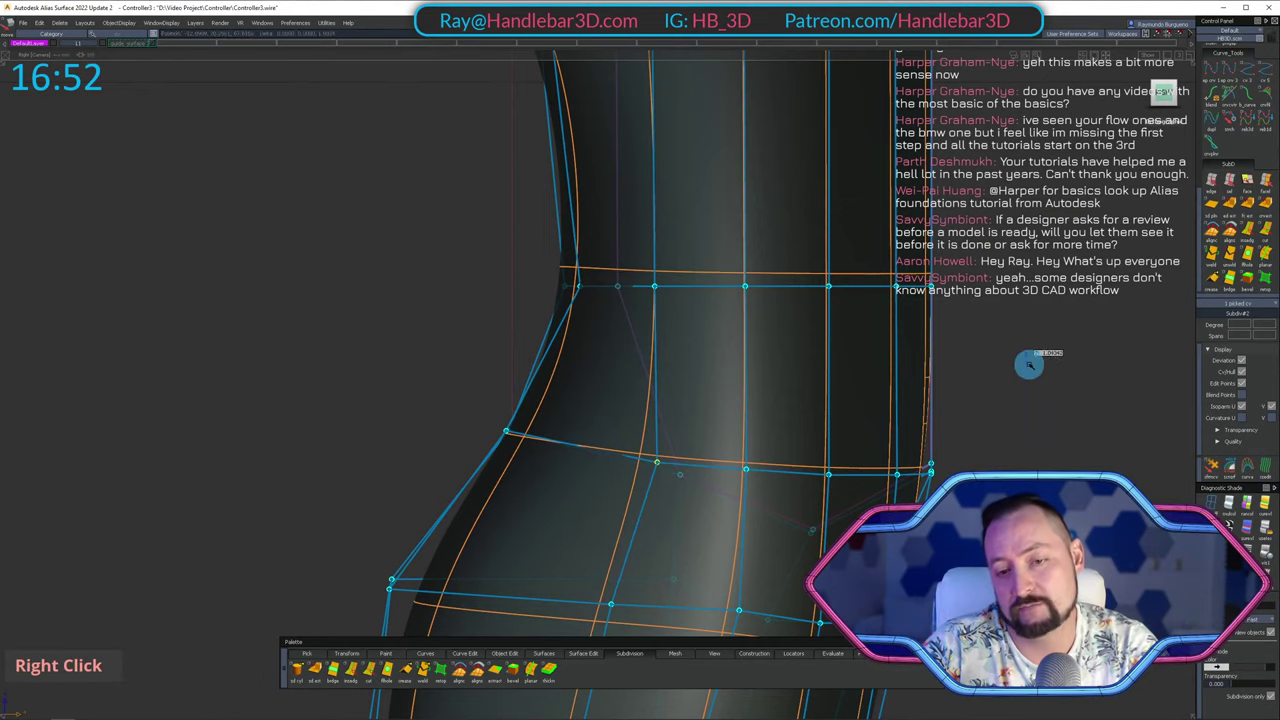
# Display the controller body as a flat-shaded control cage to inspect the grip's facets.
pyautogui.keyDown('alt'); pyautogui.keyDown('shift'); pyautogui.moveTo(1023, 366); pyautogui.dragTo(523, 157, button='middle'); pyautogui.keyUp('shift'); pyautogui.keyUp('alt')
pyautogui.keyDown('alt'); pyautogui.keyDown('shift'); pyautogui.moveTo(523, 157); pyautogui.dragTo(768, 215); pyautogui.keyUp('shift'); pyautogui.keyUp('alt')
pyautogui.keyDown('alt'); pyautogui.keyDown('shift'); pyautogui.moveTo(768, 215); pyautogui.dragTo(669, 303, button='middle'); pyautogui.keyUp('shift'); pyautogui.keyUp('alt')
pyautogui.keyDown('alt'); pyautogui.keyDown('shift'); pyautogui.moveTo(669, 303); pyautogui.dragTo(563, 303); pyautogui.keyUp('shift'); pyautogui.keyUp('alt')
pyautogui.keyDown('alt'); pyautogui.keyDown('shift'); pyautogui.moveTo(563, 303); pyautogui.dragTo(680, 497, button='right'); pyautogui.keyUp('shift'); pyautogui.keyUp('alt')
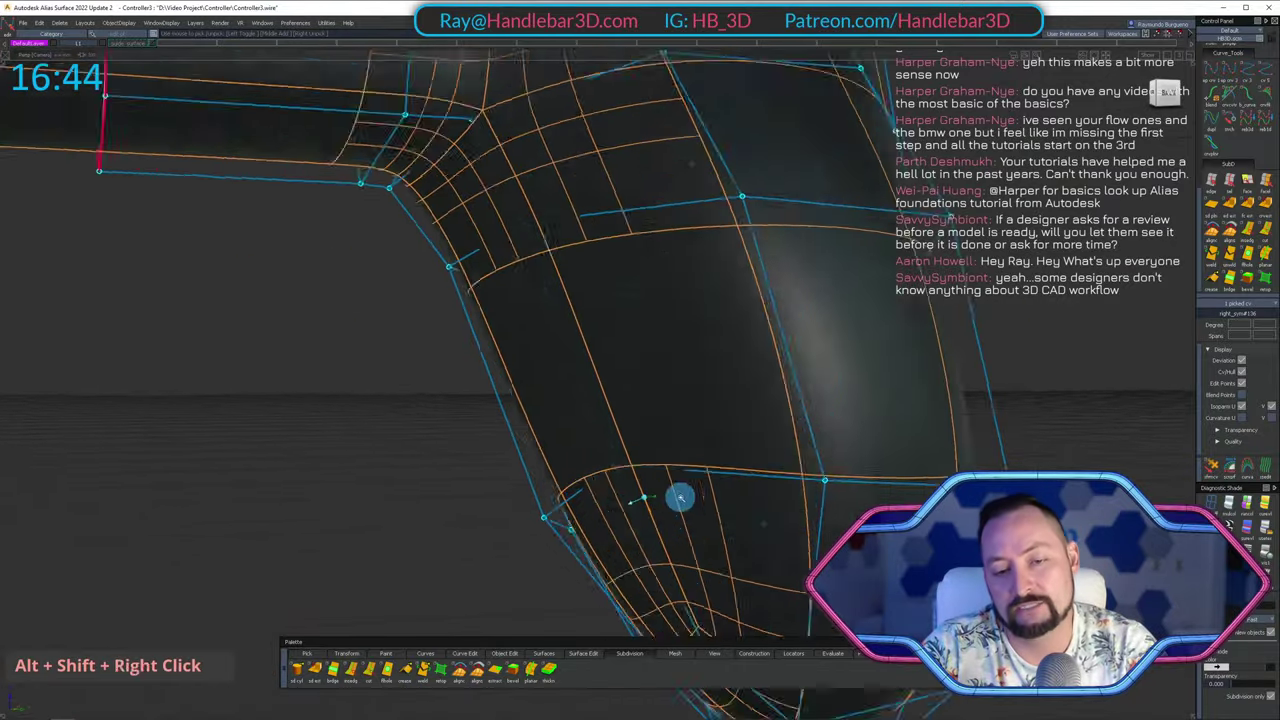
pyautogui.keyDown('alt'); pyautogui.keyDown('shift'); pyautogui.moveTo(680, 497); pyautogui.dragTo(526, 443); pyautogui.keyUp('shift'); pyautogui.keyUp('alt')
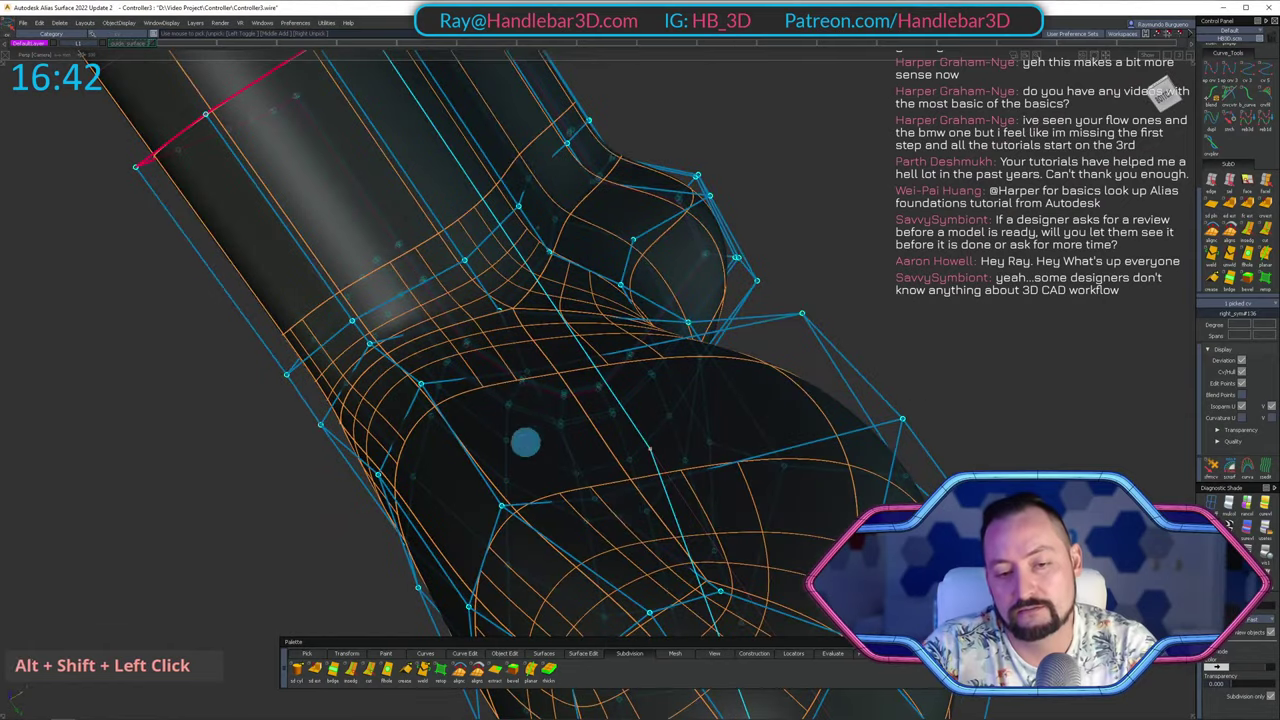
pyautogui.keyDown('alt'); pyautogui.keyDown('shift'); pyautogui.moveTo(928, 314); pyautogui.dragTo(950, 450); pyautogui.keyUp('shift'); pyautogui.keyUp('alt')
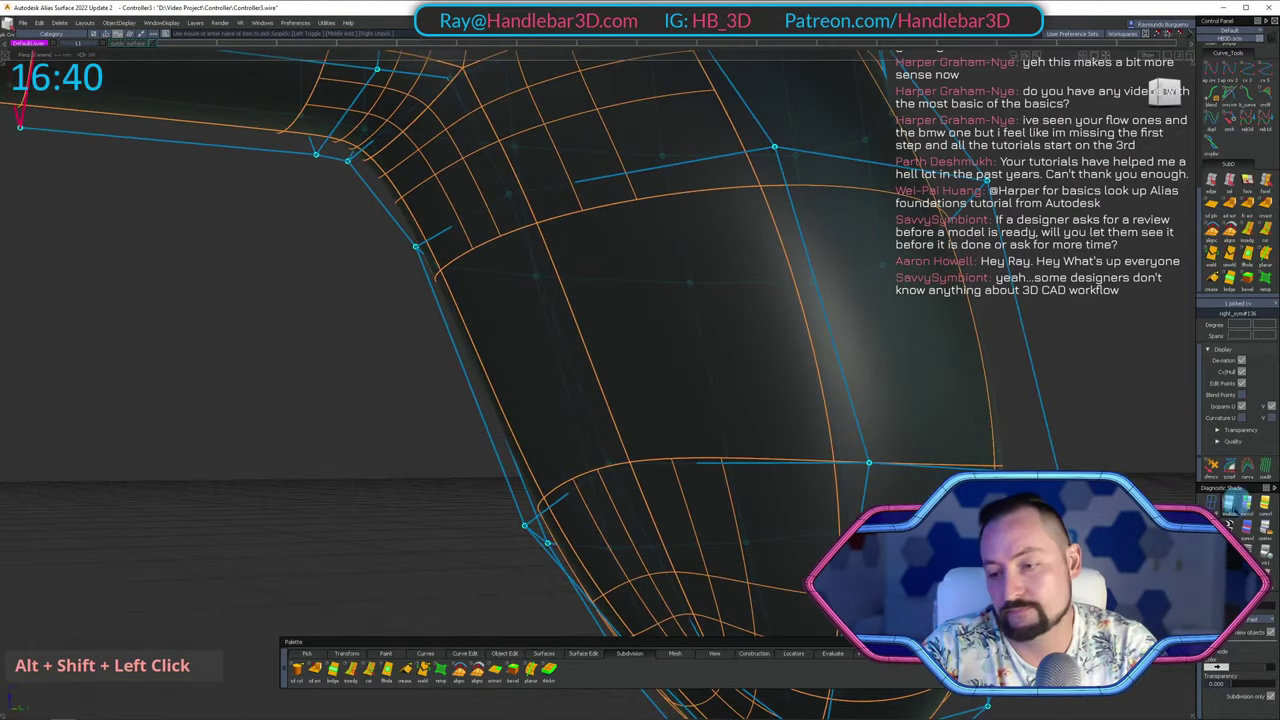
pyautogui.click(1234, 502)
pyautogui.keyDown('alt'); pyautogui.keyDown('shift'); pyautogui.moveTo(721, 420); pyautogui.dragTo(723, 395, button='middle'); pyautogui.keyUp('shift'); pyautogui.keyUp('alt')
pyautogui.keyDown('alt'); pyautogui.keyDown('shift'); pyautogui.moveTo(723, 395); pyautogui.dragTo(643, 340); pyautogui.keyUp('shift'); pyautogui.keyUp('alt')
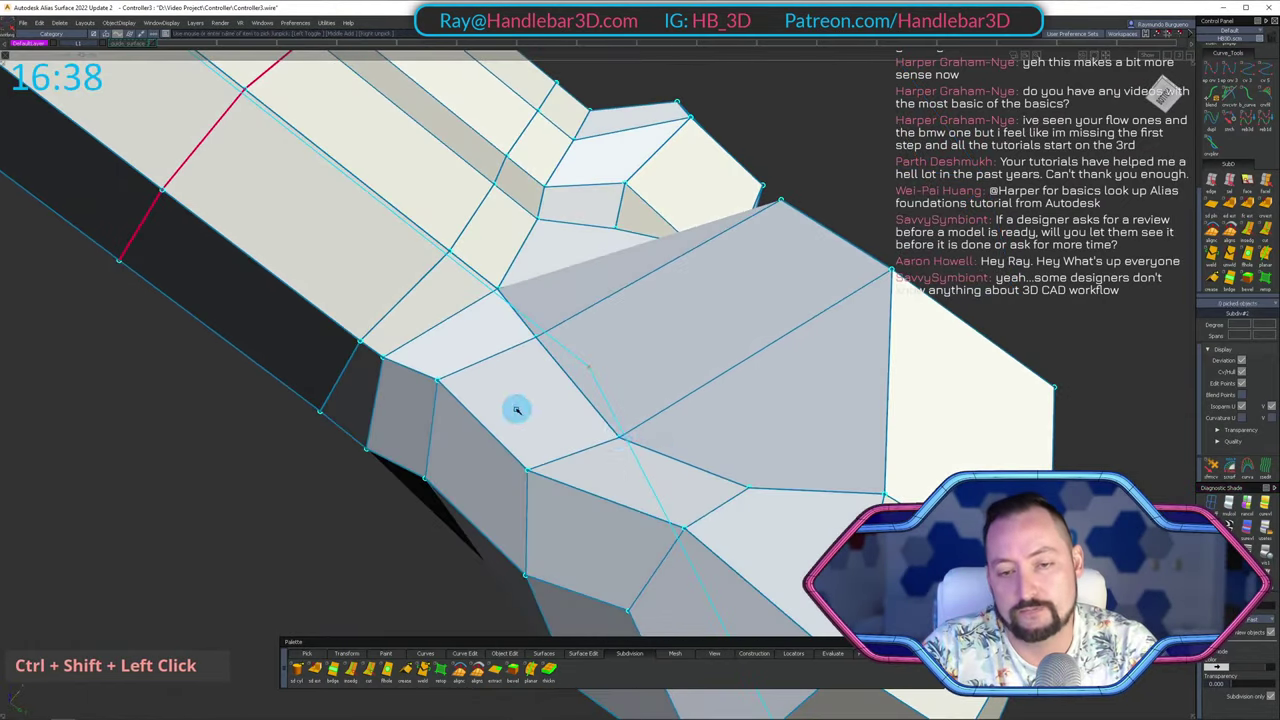
# Pick the control vertex at the corner of the grip's waist facets and adjust its position in the right view.
pyautogui.keyDown('ctrl'); pyautogui.keyDown('shift'); pyautogui.doubleClick(621, 440); pyautogui.keyUp('shift'); pyautogui.keyUp('ctrl')
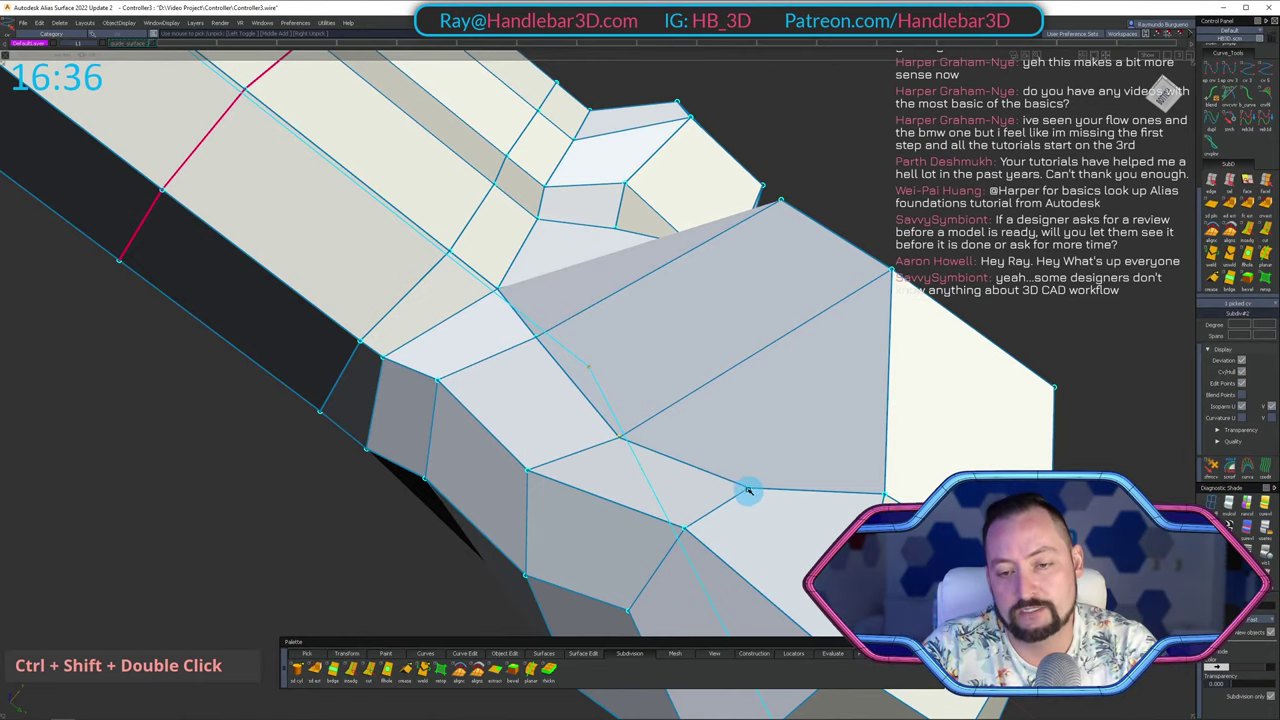
pyautogui.keyDown('alt'); pyautogui.keyDown('shift'); pyautogui.moveTo(882, 395); pyautogui.dragTo(391, 445); pyautogui.keyUp('shift'); pyautogui.keyUp('alt')
pyautogui.keyDown('ctrl'); pyautogui.keyDown('shift'); pyautogui.middleClick(391, 445); pyautogui.keyUp('shift'); pyautogui.keyUp('ctrl')
pyautogui.middleClick(371, 440)
pyautogui.keyDown('alt'); pyautogui.keyDown('shift'); pyautogui.moveTo(371, 440); pyautogui.dragTo(586, 506, button='middle'); pyautogui.keyUp('shift'); pyautogui.keyUp('alt')
pyautogui.keyDown('ctrl'); pyautogui.keyDown('shift'); pyautogui.doubleClick(394, 403); pyautogui.keyUp('shift'); pyautogui.keyUp('ctrl')
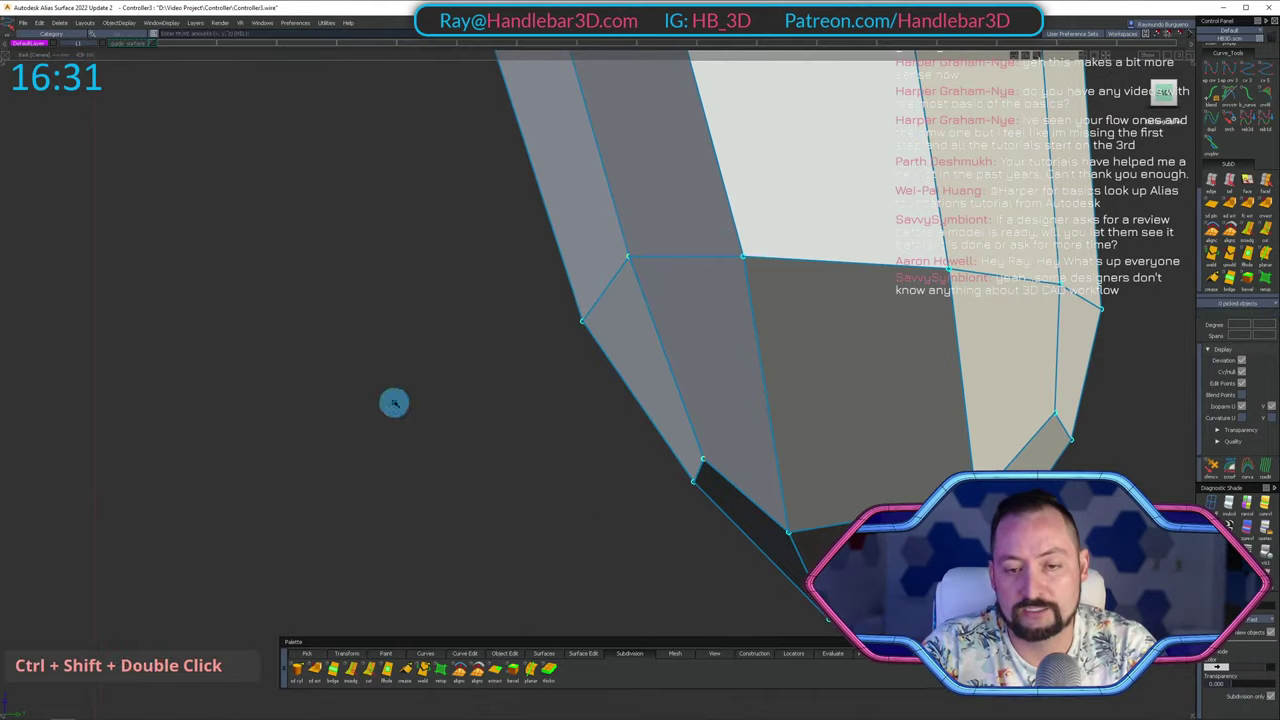
# Pick the control vertex on the outer edge of the grip's lower end and move it slightly inward in an orthographic view.
pyautogui.keyDown('alt'); pyautogui.keyDown('shift'); pyautogui.moveTo(394, 403); pyautogui.dragTo(617, 303); pyautogui.keyUp('shift'); pyautogui.keyUp('alt')
pyautogui.keyDown('ctrl'); pyautogui.keyDown('shift'); pyautogui.click(711, 340); pyautogui.keyUp('shift'); pyautogui.keyUp('ctrl')
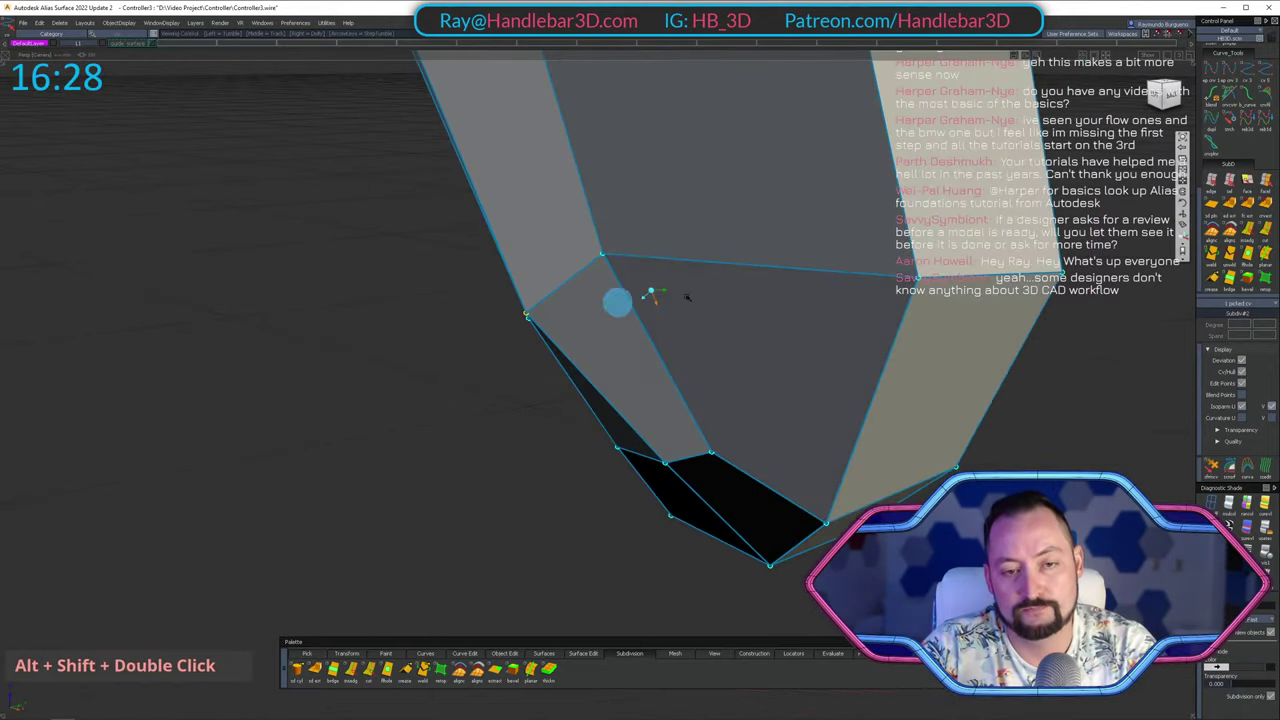
pyautogui.keyDown('alt'); pyautogui.keyDown('shift'); pyautogui.click(1165, 94); pyautogui.keyUp('shift'); pyautogui.keyUp('alt')
pyautogui.keyDown('alt'); pyautogui.keyDown('shift'); pyautogui.moveTo(685, 302); pyautogui.dragTo(546, 440, button='right'); pyautogui.keyUp('shift'); pyautogui.keyUp('alt')
pyautogui.keyDown('alt'); pyautogui.keyDown('shift'); pyautogui.moveTo(546, 440); pyautogui.dragTo(548, 477, button='middle'); pyautogui.keyUp('shift'); pyautogui.keyUp('alt')
pyautogui.keyDown('alt'); pyautogui.keyDown('shift'); pyautogui.moveTo(548, 477); pyautogui.dragTo(605, 489, button='right'); pyautogui.keyUp('shift'); pyautogui.keyUp('alt')
pyautogui.moveTo(574, 457); pyautogui.dragTo(589, 458, button='middle')
# Pick the control vertex on the grip's inner edge below the body junction and move it slightly in toward the grip.
pyautogui.keyDown('alt'); pyautogui.keyDown('shift'); pyautogui.moveTo(588, 457); pyautogui.dragTo(563, 183); pyautogui.keyUp('shift'); pyautogui.keyUp('alt')
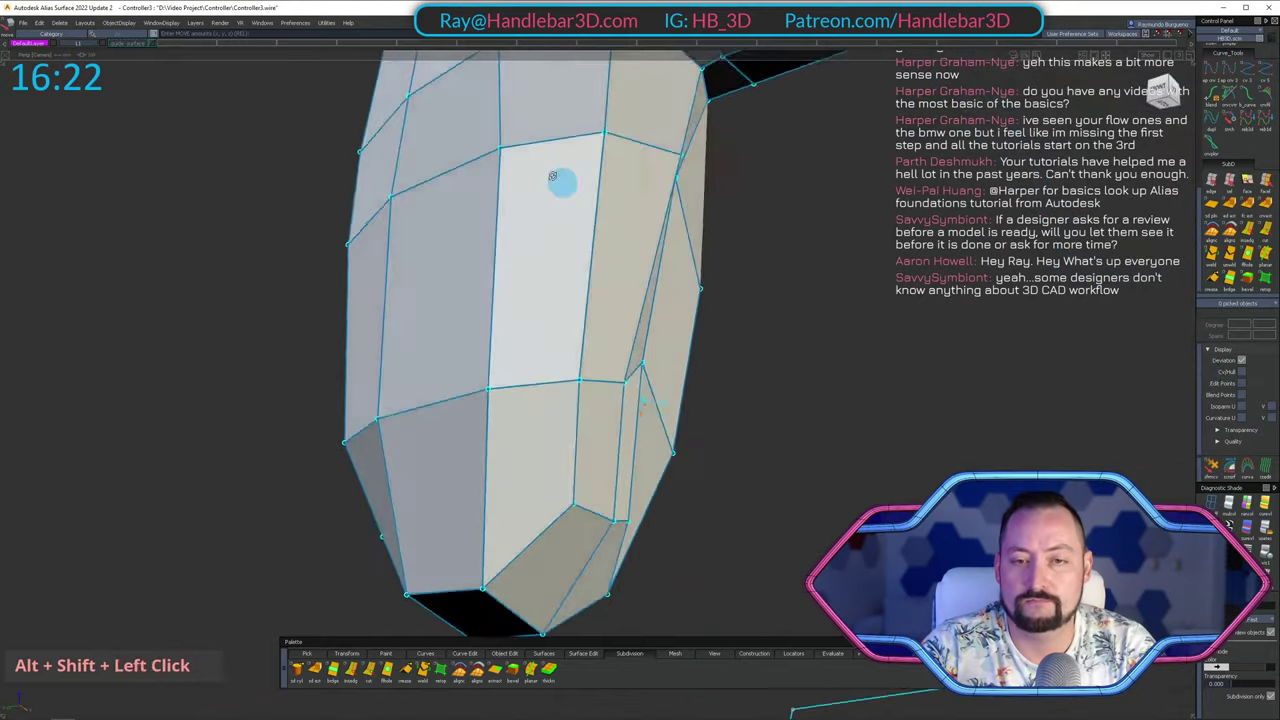
pyautogui.keyDown('alt'); pyautogui.keyDown('shift'); pyautogui.moveTo(563, 183); pyautogui.dragTo(640, 289, button='middle'); pyautogui.keyUp('shift'); pyautogui.keyUp('alt')
pyautogui.keyDown('alt'); pyautogui.keyDown('shift'); pyautogui.moveTo(640, 289); pyautogui.dragTo(700, 260, button='right'); pyautogui.keyUp('shift'); pyautogui.keyUp('alt')
pyautogui.keyDown('alt'); pyautogui.keyDown('shift'); pyautogui.moveTo(700, 260); pyautogui.dragTo(882, 446); pyautogui.keyUp('shift'); pyautogui.keyUp('alt')
pyautogui.click(661, 313)
pyautogui.keyDown('ctrl'); pyautogui.keyDown('shift'); pyautogui.moveTo(882, 446); pyautogui.dragTo(880, 384, button='middle'); pyautogui.keyUp('shift'); pyautogui.keyUp('ctrl')
pyautogui.moveTo(879, 383); pyautogui.dragTo(861, 382, button='middle')
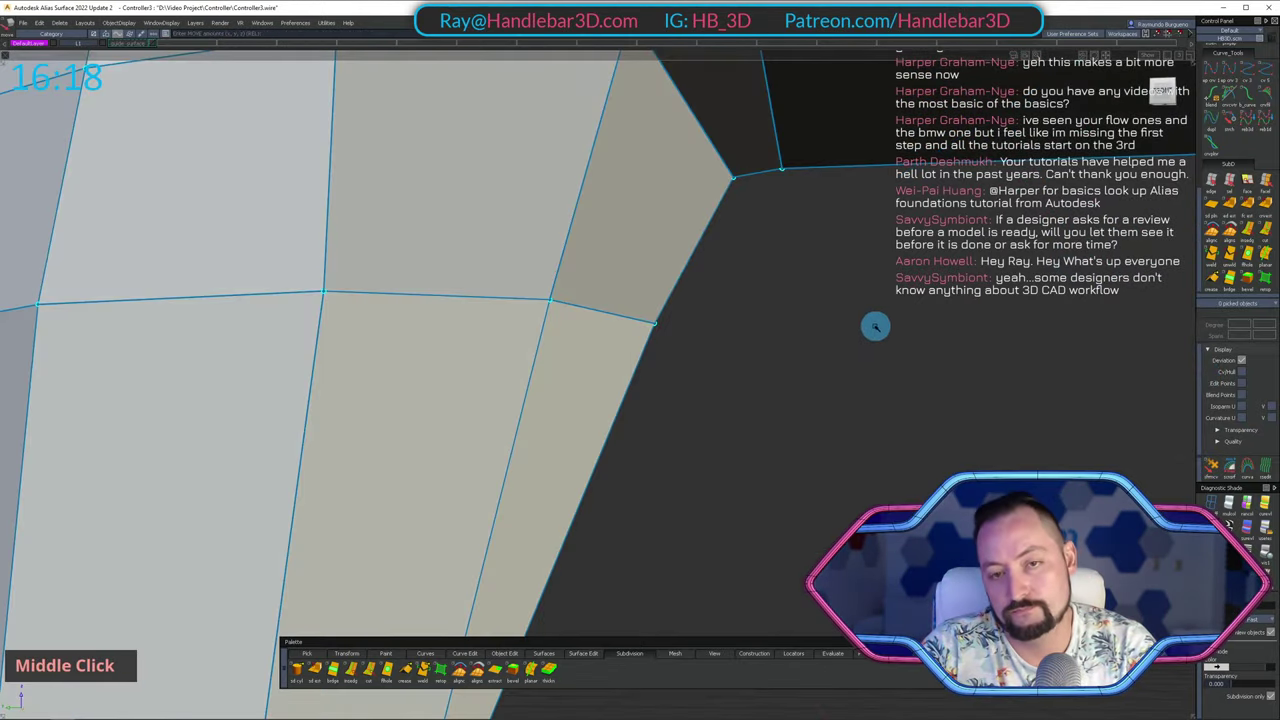
# Pick the control vertex at the inner corner of the controller's cage and adjust its position.
pyautogui.keyDown('alt'); pyautogui.keyDown('shift'); pyautogui.moveTo(800, 330); pyautogui.dragTo(625, 282); pyautogui.keyUp('shift'); pyautogui.keyUp('alt')
pyautogui.keyDown('ctrl'); pyautogui.keyDown('shift'); pyautogui.moveTo(640, 314); pyautogui.dragTo(657, 289); pyautogui.keyUp('shift'); pyautogui.keyUp('ctrl')
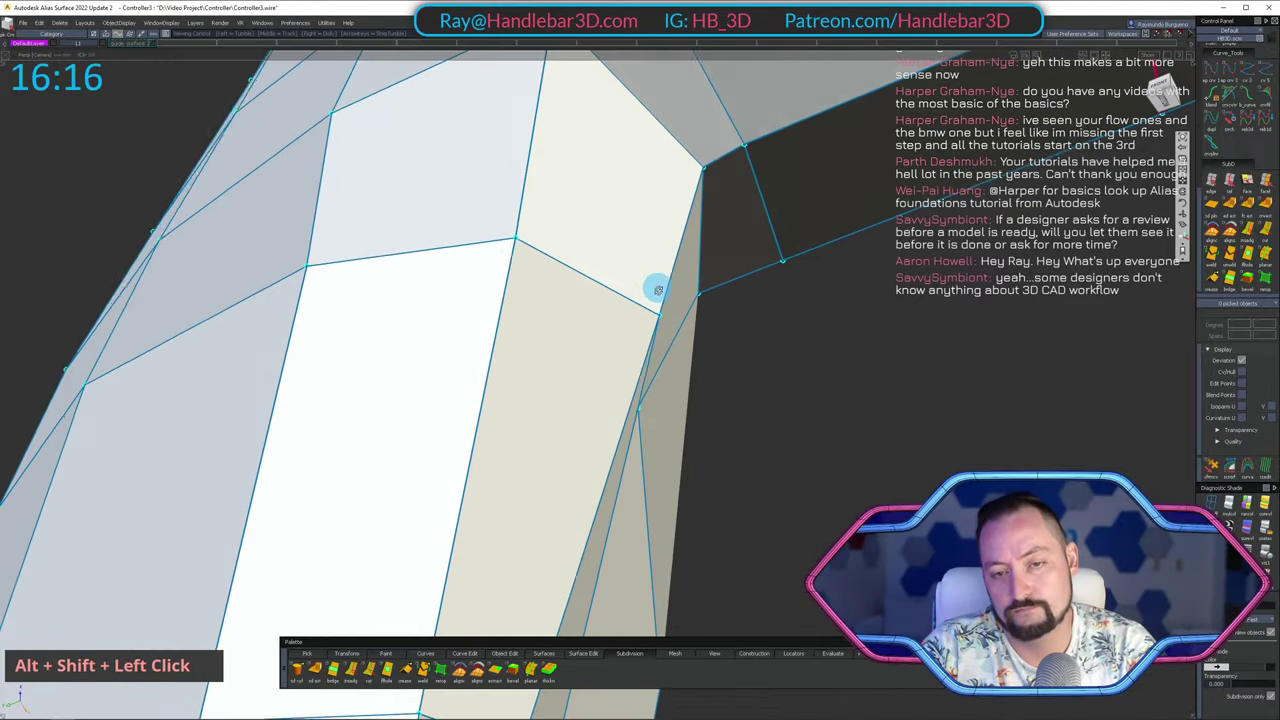
pyautogui.moveTo(872, 345); pyautogui.dragTo(887, 330, button='middle')
pyautogui.keyDown('ctrl'); pyautogui.keyDown('shift'); pyautogui.moveTo(632, 298); pyautogui.dragTo(797, 489); pyautogui.keyUp('shift'); pyautogui.keyUp('ctrl')
pyautogui.click(662, 320)
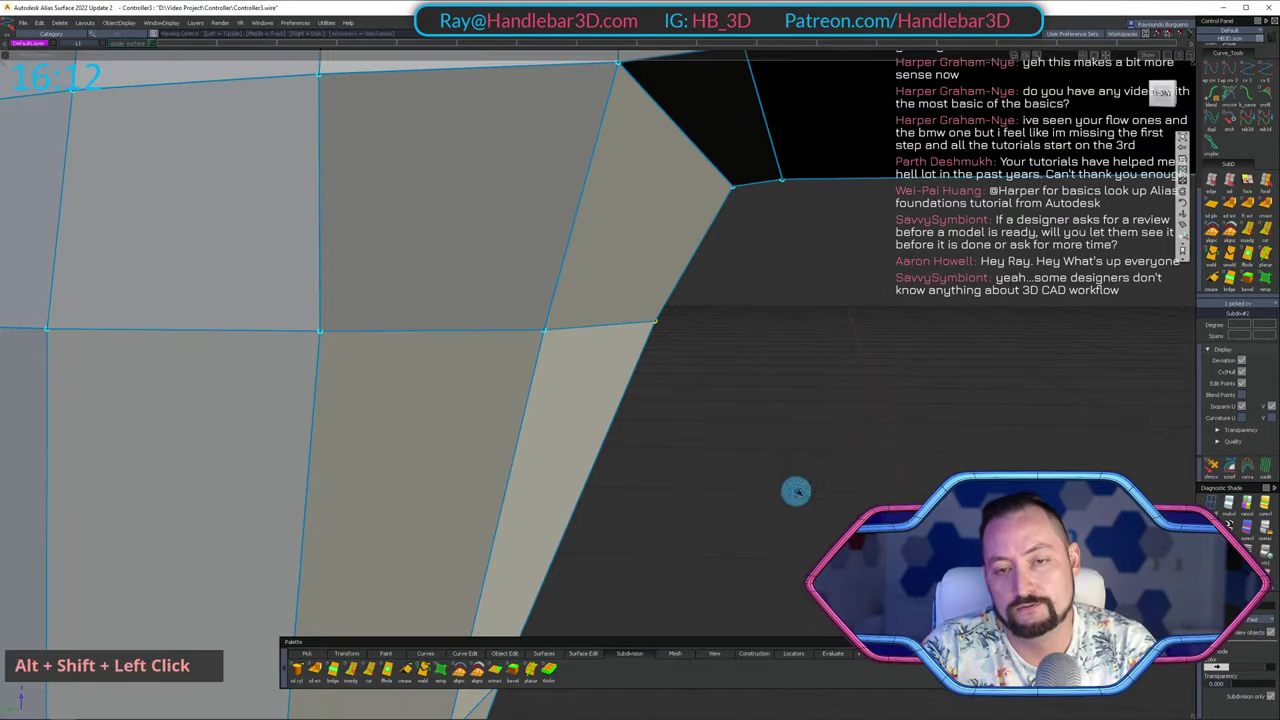
pyautogui.middleClick(791, 408)
pyautogui.keyDown('ctrl'); pyautogui.keyDown('shift'); pyautogui.moveTo(794, 404); pyautogui.dragTo(686, 346, button='middle'); pyautogui.keyUp('shift'); pyautogui.keyUp('ctrl')
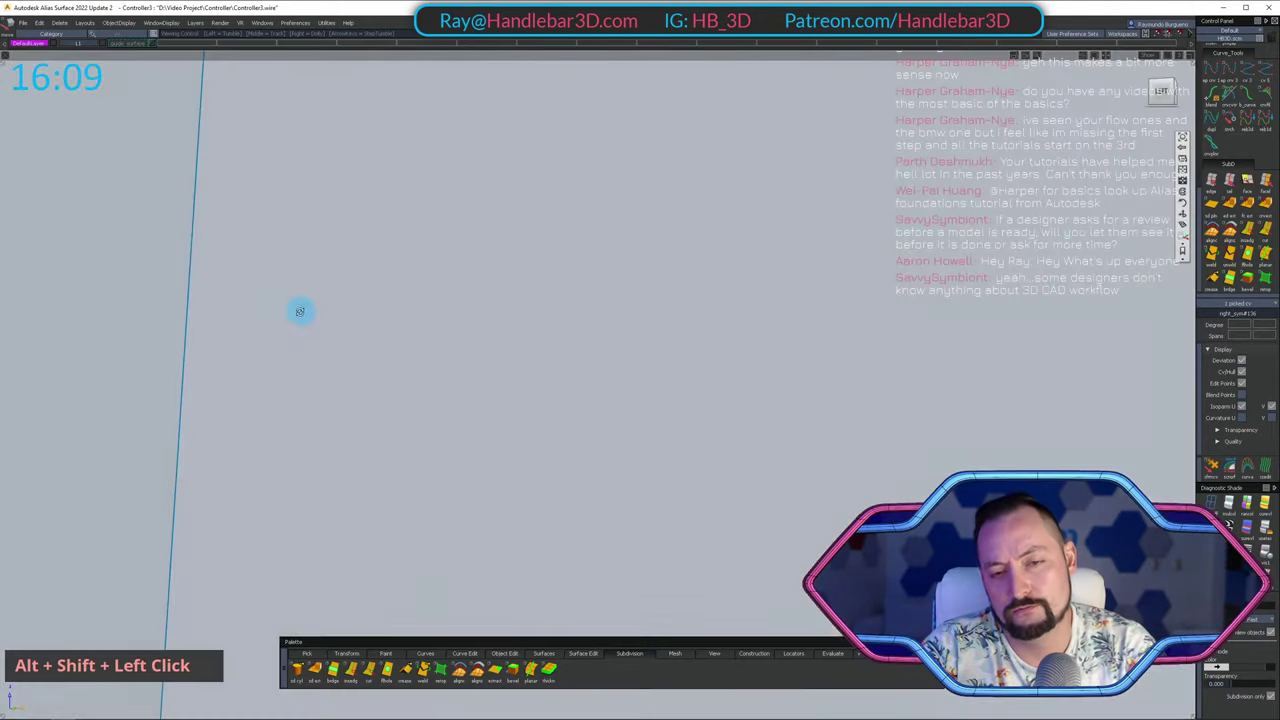
pyautogui.keyDown('alt'); pyautogui.keyDown('shift'); pyautogui.moveTo(300, 312); pyautogui.dragTo(846, 365); pyautogui.keyUp('shift'); pyautogui.keyUp('alt')
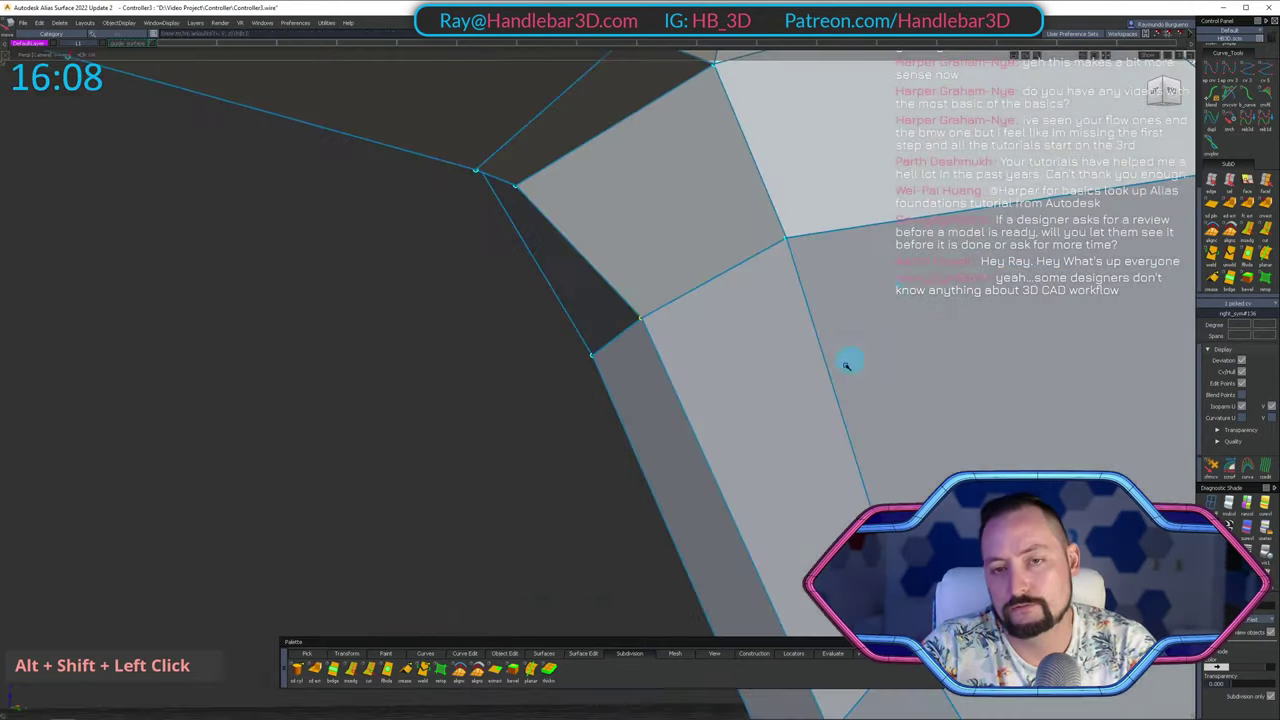
# Refine the corner vertex area of the control cage to even out the flow around the opening.
pyautogui.keyDown('ctrl'); pyautogui.keyDown('shift'); pyautogui.moveTo(745, 224); pyautogui.dragTo(434, 423); pyautogui.keyUp('shift'); pyautogui.keyUp('ctrl')
pyautogui.keyDown('ctrl'); pyautogui.keyDown('shift'); pyautogui.moveTo(434, 423); pyautogui.dragTo(458, 348, button='middle'); pyautogui.keyUp('shift'); pyautogui.keyUp('ctrl')
pyautogui.moveTo(458, 348); pyautogui.dragTo(447, 350, button='middle')
pyautogui.keyDown('alt'); pyautogui.keyDown('shift'); pyautogui.moveTo(447, 350); pyautogui.dragTo(434, 374, button='right'); pyautogui.keyUp('shift'); pyautogui.keyUp('alt')
pyautogui.keyDown('alt'); pyautogui.keyDown('shift'); pyautogui.moveTo(434, 374); pyautogui.dragTo(588, 392); pyautogui.keyUp('shift'); pyautogui.keyUp('alt')
pyautogui.keyDown('ctrl'); pyautogui.keyDown('shift'); pyautogui.moveTo(588, 392); pyautogui.dragTo(695, 322); pyautogui.keyUp('shift'); pyautogui.keyUp('ctrl')
# Switch the controller body from its control cage to smooth shading without wireframe and check the overall shape.
pyautogui.keyDown('alt'); pyautogui.keyDown('shift'); pyautogui.moveTo(695, 322); pyautogui.dragTo(727, 324, button='right'); pyautogui.keyUp('shift'); pyautogui.keyUp('alt')
pyautogui.keyDown('alt'); pyautogui.keyDown('shift'); pyautogui.moveTo(726, 323); pyautogui.dragTo(563, 309); pyautogui.keyUp('shift'); pyautogui.keyUp('alt')
pyautogui.keyDown('alt'); pyautogui.keyDown('shift'); pyautogui.moveTo(563, 309); pyautogui.dragTo(568, 452, button='middle'); pyautogui.keyUp('shift'); pyautogui.keyUp('alt')
pyautogui.keyDown('alt'); pyautogui.keyDown('shift'); pyautogui.moveTo(568, 452); pyautogui.dragTo(662, 270); pyautogui.keyUp('shift'); pyautogui.keyUp('alt')
pyautogui.press('h')
pyautogui.keyDown('alt'); pyautogui.keyDown('shift'); pyautogui.moveTo(726, 329); pyautogui.dragTo(720, 300); pyautogui.keyUp('shift'); pyautogui.keyUp('alt')
pyautogui.keyDown('ctrl'); pyautogui.keyDown('shift'); pyautogui.moveTo(720, 300); pyautogui.dragTo(583, 229, button='right'); pyautogui.keyUp('shift'); pyautogui.keyUp('ctrl')
pyautogui.keyDown('alt'); pyautogui.keyDown('shift'); pyautogui.moveTo(583, 229); pyautogui.dragTo(770, 290); pyautogui.keyUp('shift'); pyautogui.keyUp('alt')
pyautogui.keyDown('alt'); pyautogui.keyDown('shift'); pyautogui.moveTo(770, 290); pyautogui.dragTo(691, 301, button='right'); pyautogui.keyUp('shift'); pyautogui.keyUp('alt')
pyautogui.keyDown('alt'); pyautogui.keyDown('shift'); pyautogui.moveTo(691, 301); pyautogui.dragTo(709, 294); pyautogui.keyUp('shift'); pyautogui.keyUp('alt')
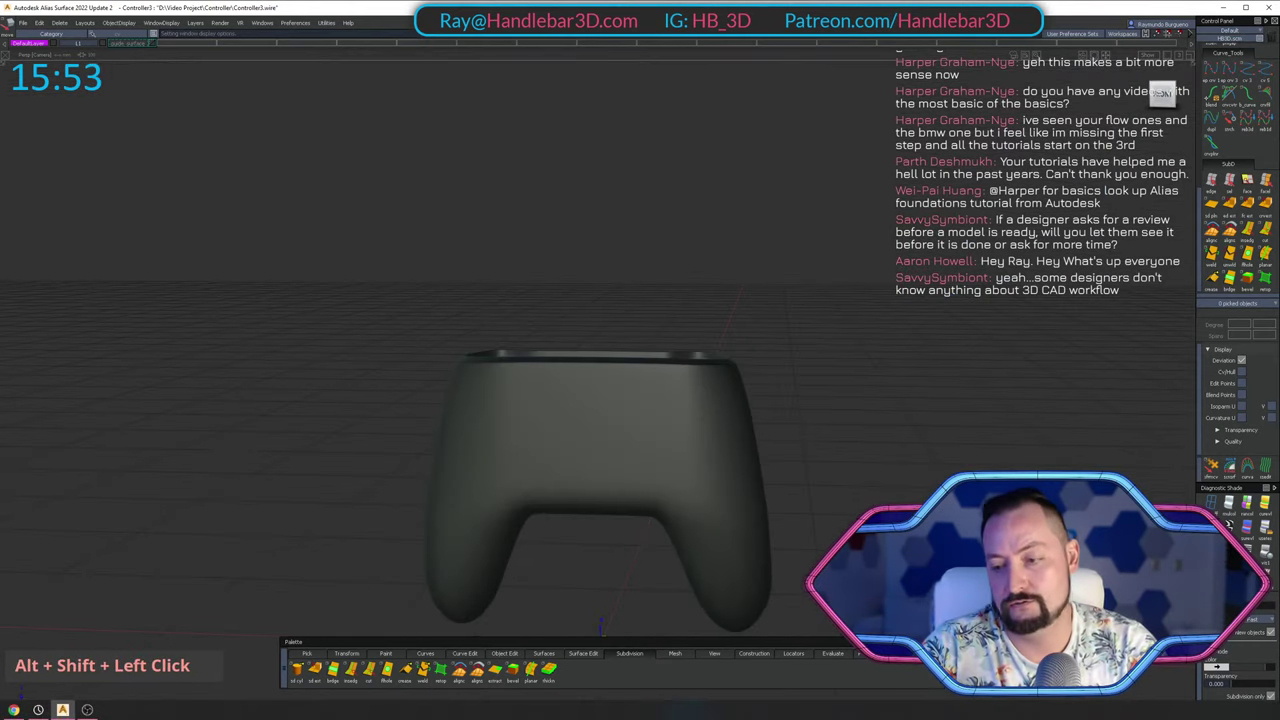
# Display the controller body's wireframe over the smooth shading in the orthographic front view.
pyautogui.keyDown('alt'); pyautogui.keyDown('shift'); pyautogui.click(1165, 99); pyautogui.keyUp('shift'); pyautogui.keyUp('alt')
pyautogui.keyDown('alt'); pyautogui.keyDown('shift'); pyautogui.moveTo(695, 264); pyautogui.dragTo(843, 216, button='right'); pyautogui.keyUp('shift'); pyautogui.keyUp('alt')
pyautogui.keyDown('ctrl'); pyautogui.keyDown('shift'); pyautogui.moveTo(843, 214); pyautogui.dragTo(745, 121, button='right'); pyautogui.keyUp('shift'); pyautogui.keyUp('ctrl')
pyautogui.keyDown('alt'); pyautogui.keyDown('shift'); pyautogui.moveTo(576, 248); pyautogui.dragTo(566, 325, button='middle'); pyautogui.keyUp('shift'); pyautogui.keyUp('alt')
pyautogui.keyDown('ctrl'); pyautogui.keyDown('shift'); pyautogui.click(616, 195); pyautogui.keyUp('shift'); pyautogui.keyUp('ctrl')
pyautogui.keyDown('ctrl'); pyautogui.keyDown('shift'); pyautogui.moveTo(655, 298); pyautogui.dragTo(660, 571, button='right'); pyautogui.keyUp('shift'); pyautogui.keyUp('ctrl')
pyautogui.keyDown('ctrl'); pyautogui.keyDown('shift'); pyautogui.click(640, 229); pyautogui.keyUp('shift'); pyautogui.keyUp('ctrl')
pyautogui.keyDown('ctrl'); pyautogui.keyDown('shift'); pyautogui.moveTo(622, 341); pyautogui.dragTo(587, 217); pyautogui.keyUp('shift'); pyautogui.keyUp('ctrl')
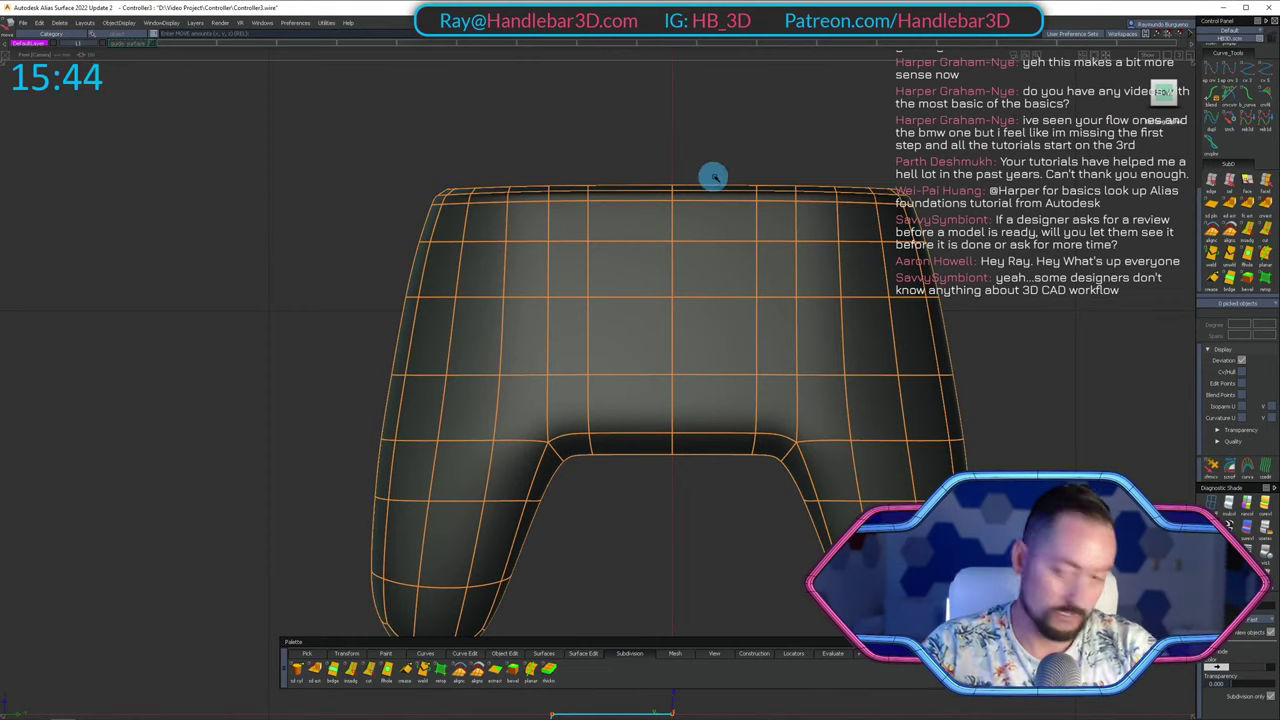
# Place a circle curve primitive on the centre line above the controller body in the front view.
pyautogui.keyDown('alt'); pyautogui.keyDown('shift'); pyautogui.scroll(3, 717, 180); pyautogui.keyUp('shift'); pyautogui.keyUp('alt')
pyautogui.keyDown('alt'); pyautogui.keyDown('shift'); pyautogui.moveTo(684, 219); pyautogui.dragTo(646, 220, button='middle'); pyautogui.keyUp('shift'); pyautogui.keyUp('alt')
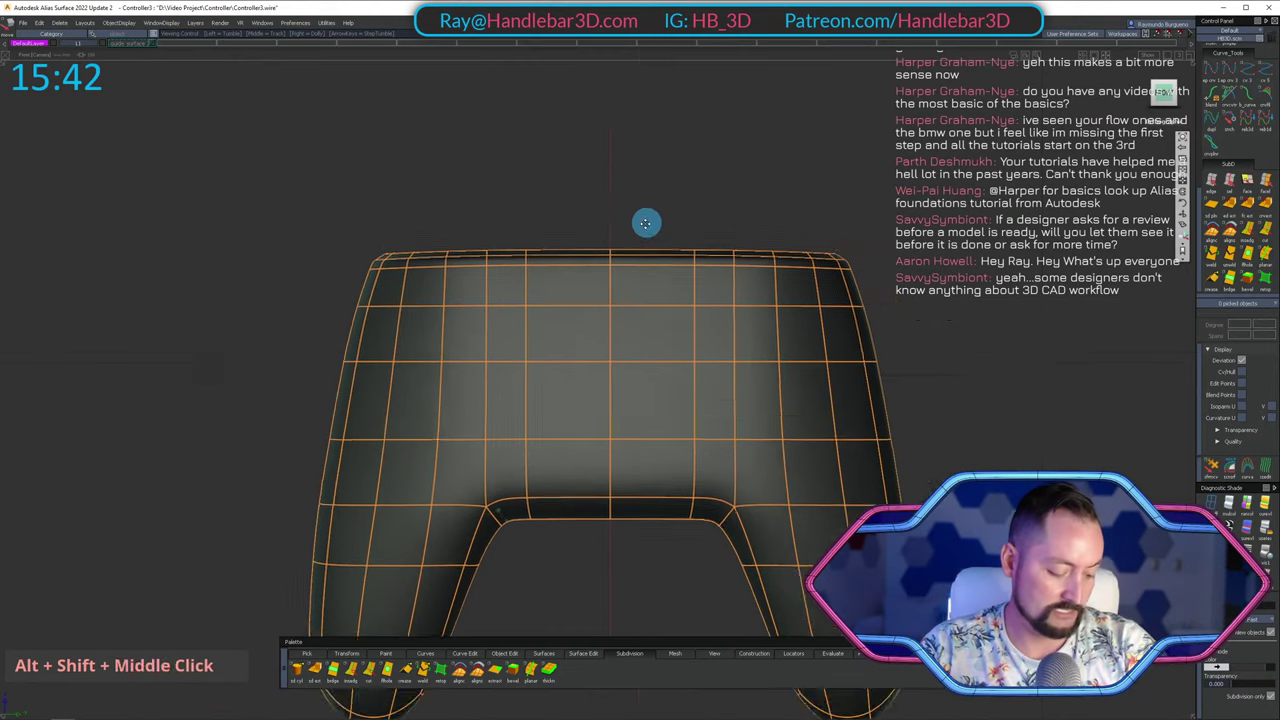
pyautogui.keyDown('alt'); pyautogui.keyDown('shift'); pyautogui.moveTo(646, 220); pyautogui.dragTo(683, 211, button='right'); pyautogui.keyUp('shift'); pyautogui.keyUp('alt')
pyautogui.keyDown('alt'); pyautogui.keyDown('shift'); pyautogui.moveTo(683, 211); pyautogui.dragTo(737, 197, button='middle'); pyautogui.keyUp('shift'); pyautogui.keyUp('alt')
pyautogui.keyDown('alt'); pyautogui.keyDown('shift'); pyautogui.moveTo(737, 197); pyautogui.dragTo(738, 185, button='right'); pyautogui.keyUp('shift'); pyautogui.keyUp('alt')
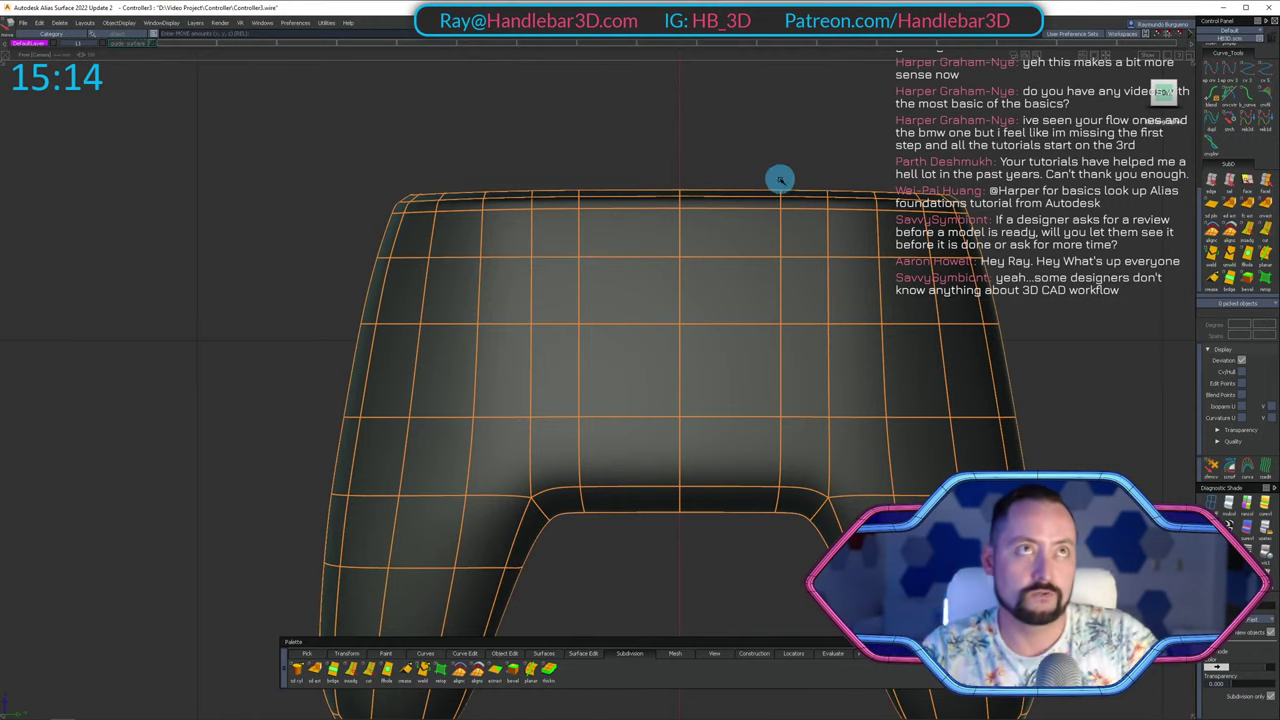
pyautogui.moveTo(797, 231)
pyautogui.keyDown('alt'); pyautogui.keyDown('shift'); pyautogui.mouseDown(button='middle')
pyautogui.moveTo(567, 235)
pyautogui.moveTo(519, 393)
pyautogui.mouseUp(button='middle'); pyautogui.keyUp('shift'); pyautogui.keyUp('alt')
pyautogui.rightClick(426, 655)
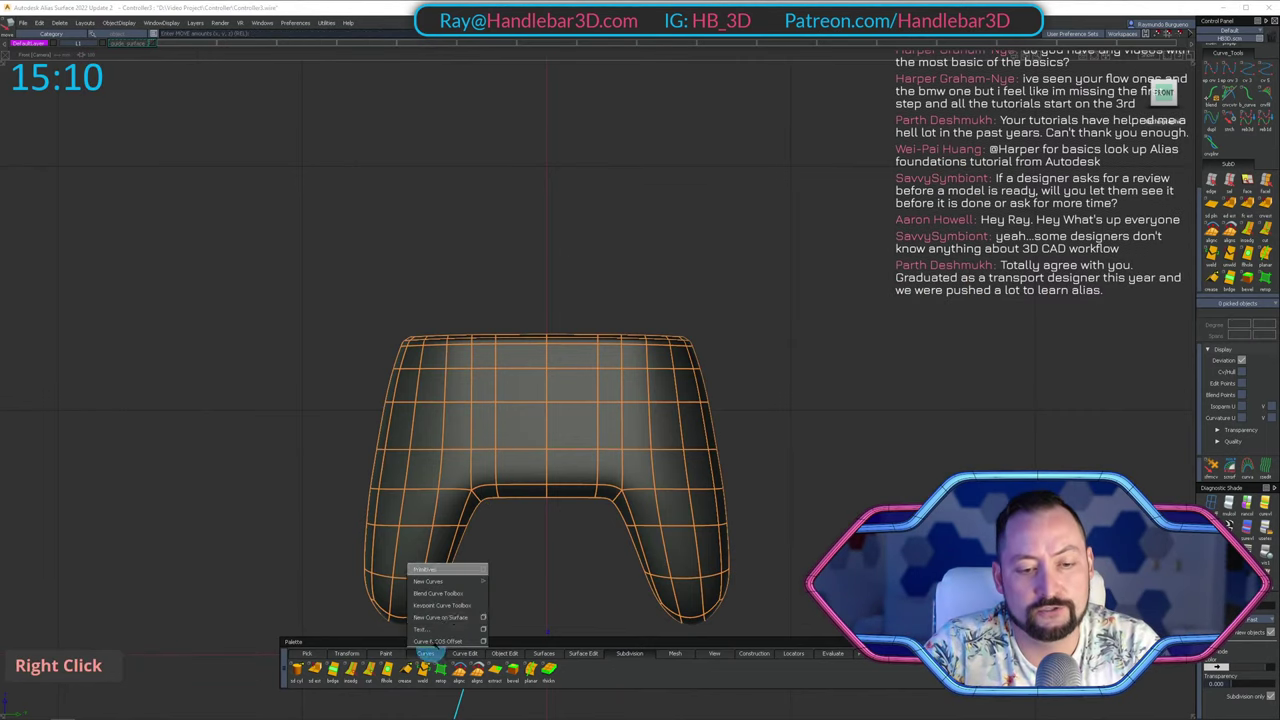
pyautogui.click(505, 569)
pyautogui.keyDown('alt'); pyautogui.click(533, 168); pyautogui.keyUp('alt')
pyautogui.keyDown('alt'); pyautogui.keyDown('shift'); pyautogui.moveTo(531, 168); pyautogui.dragTo(525, 291, button='middle'); pyautogui.keyUp('shift'); pyautogui.keyUp('alt')
# Scale the circle down uniformly to roughly thumbstick size.
pyautogui.keyDown('ctrl'); pyautogui.keyDown('shift'); pyautogui.moveTo(634, 252); pyautogui.dragTo(666, 263, button='middle'); pyautogui.keyUp('shift'); pyautogui.keyUp('ctrl')
pyautogui.press('Tab')
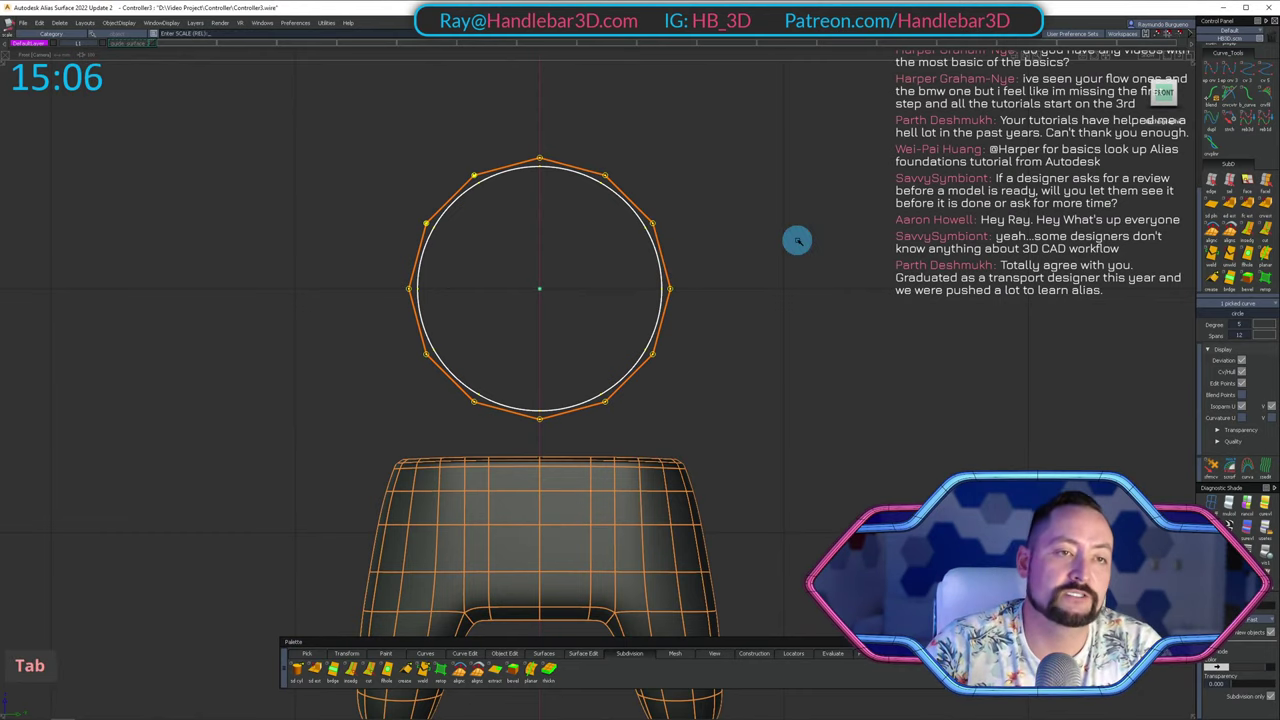
pyautogui.press('Return')
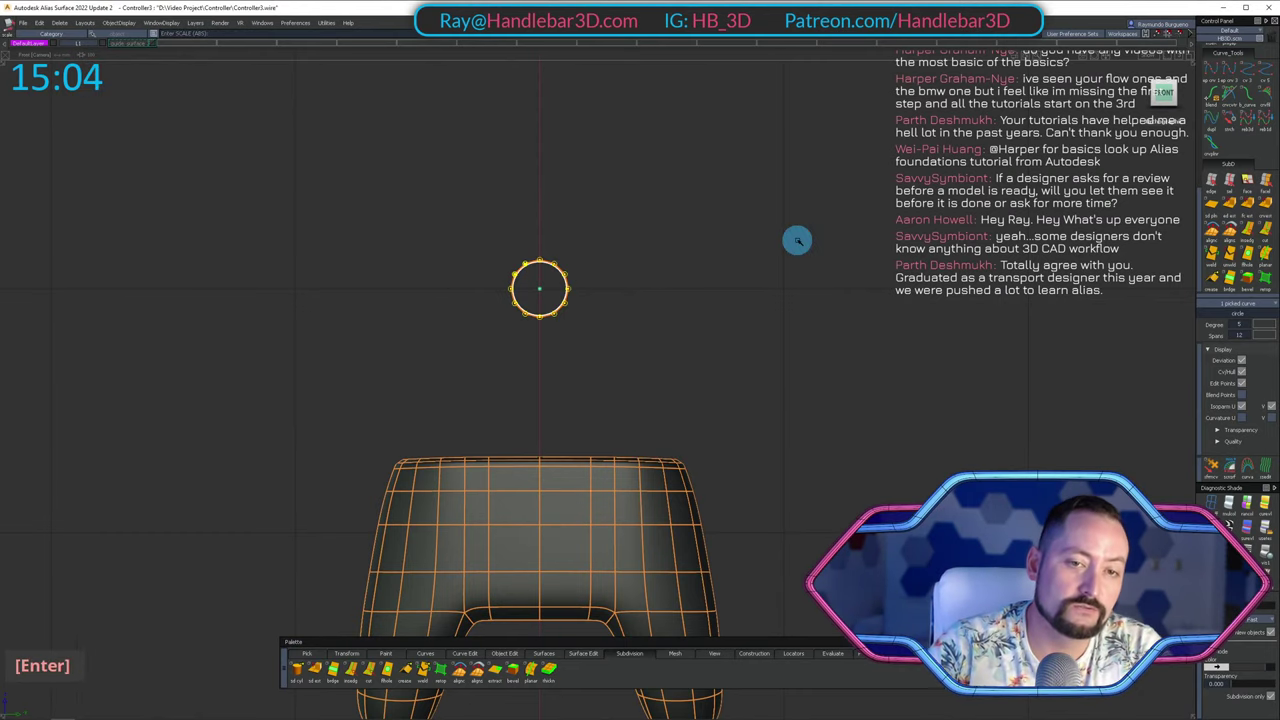
# Move the circle onto the left half of the controller's front face, just above the inner grip corner.
pyautogui.keyDown('alt'); pyautogui.keyDown('shift'); pyautogui.moveTo(793, 366); pyautogui.dragTo(835, 294, button='middle'); pyautogui.keyUp('shift'); pyautogui.keyUp('alt')
pyautogui.keyDown('ctrl'); pyautogui.keyDown('shift'); pyautogui.moveTo(835, 294); pyautogui.dragTo(824, 215, button='middle'); pyautogui.keyUp('shift'); pyautogui.keyUp('ctrl')
pyautogui.moveTo(823, 212); pyautogui.dragTo(744, 420)
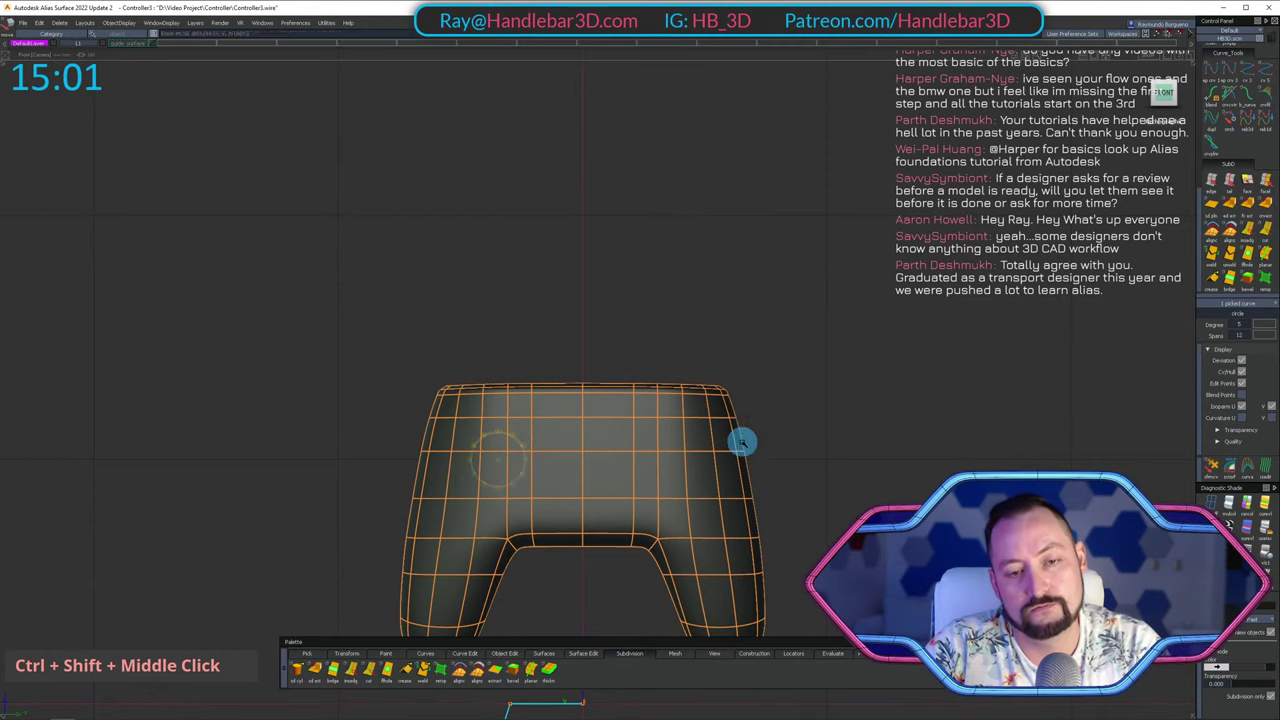
pyautogui.keyDown('alt'); pyautogui.keyDown('shift'); pyautogui.moveTo(742, 442); pyautogui.dragTo(806, 397, button='right'); pyautogui.keyUp('shift'); pyautogui.keyUp('alt')
pyautogui.keyDown('alt'); pyautogui.keyDown('shift'); pyautogui.moveTo(806, 397); pyautogui.dragTo(761, 405, button='middle'); pyautogui.keyUp('shift'); pyautogui.keyUp('alt')
pyautogui.keyDown('alt'); pyautogui.keyDown('shift'); pyautogui.click(1128, 118); pyautogui.keyUp('shift'); pyautogui.keyUp('alt')
pyautogui.keyDown('alt'); pyautogui.keyDown('shift'); pyautogui.moveTo(911, 186); pyautogui.dragTo(857, 185); pyautogui.keyUp('shift'); pyautogui.keyUp('alt')
pyautogui.keyDown('alt'); pyautogui.keyDown('shift'); pyautogui.click(1163, 94); pyautogui.keyUp('shift'); pyautogui.keyUp('alt')
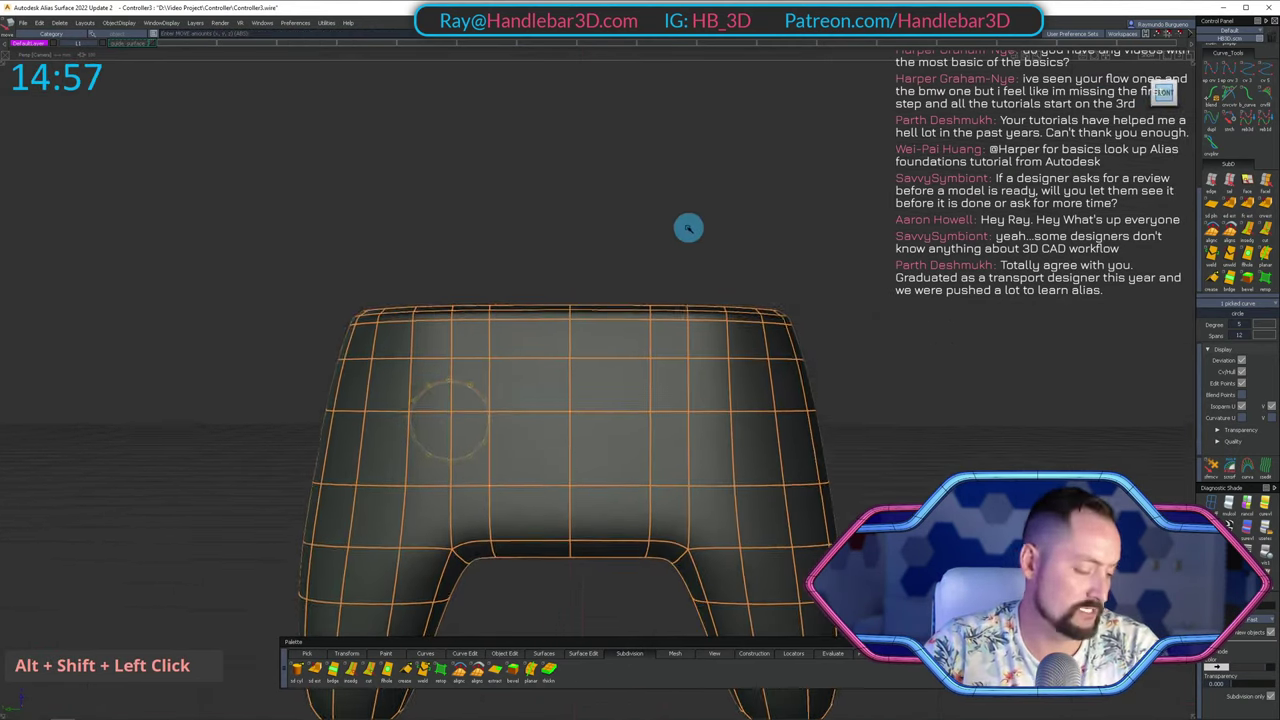
pyautogui.keyDown('ctrl'); pyautogui.keyDown('shift'); pyautogui.moveTo(662, 212); pyautogui.dragTo(658, 188, button='middle'); pyautogui.keyUp('shift'); pyautogui.keyUp('ctrl')
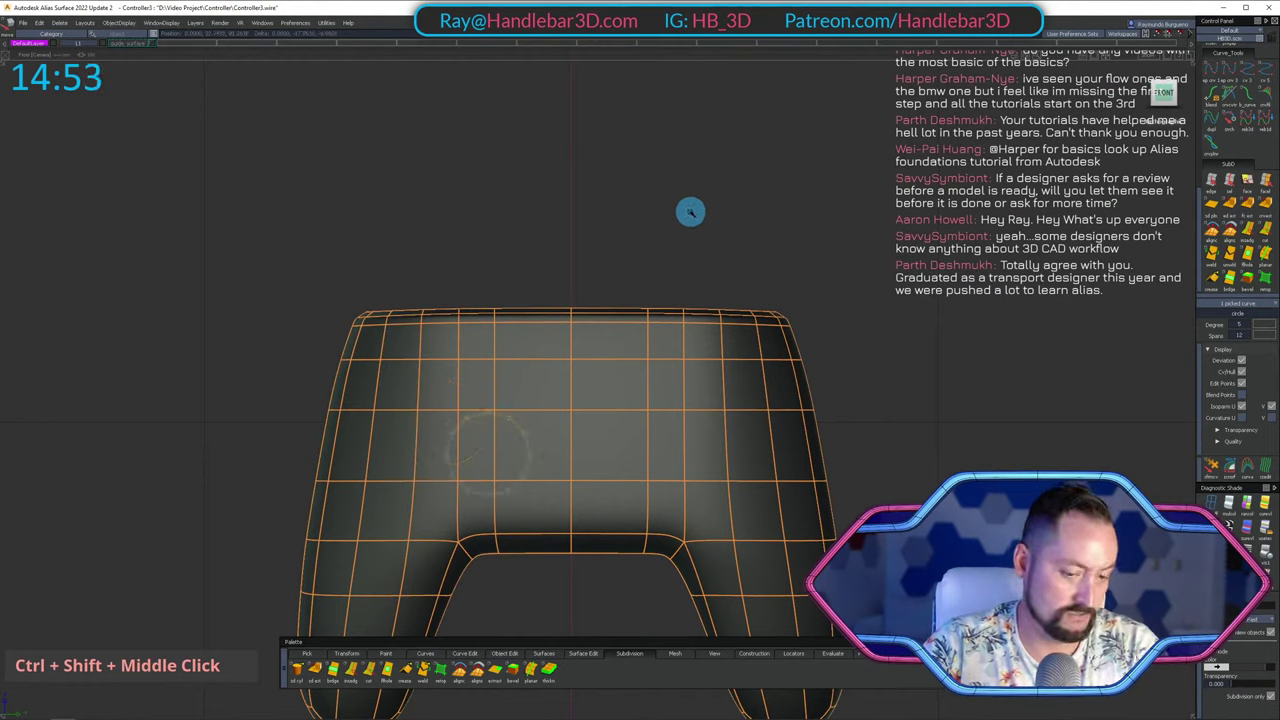
# Copy and paste the circle, and move the duplicate to the upper-left area of the controller's front face.
pyautogui.hotkey('ctrl', 'c')
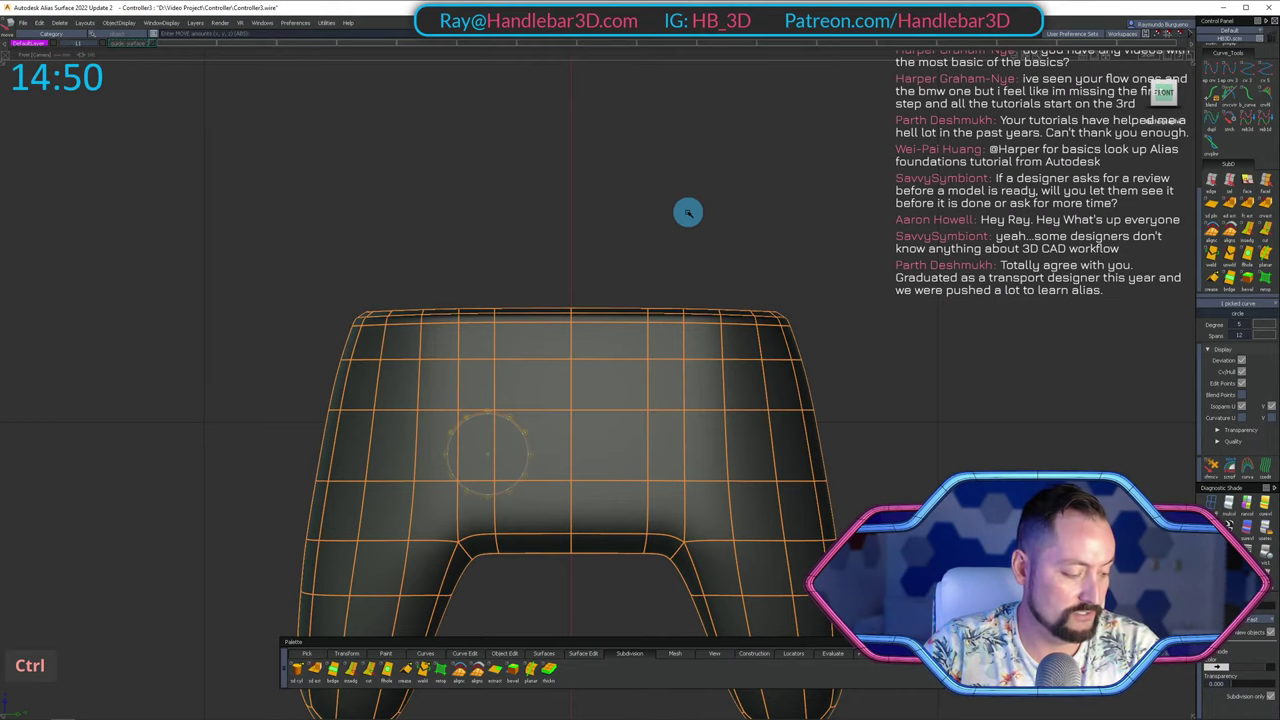
pyautogui.hotkey('ctrl', 'v')
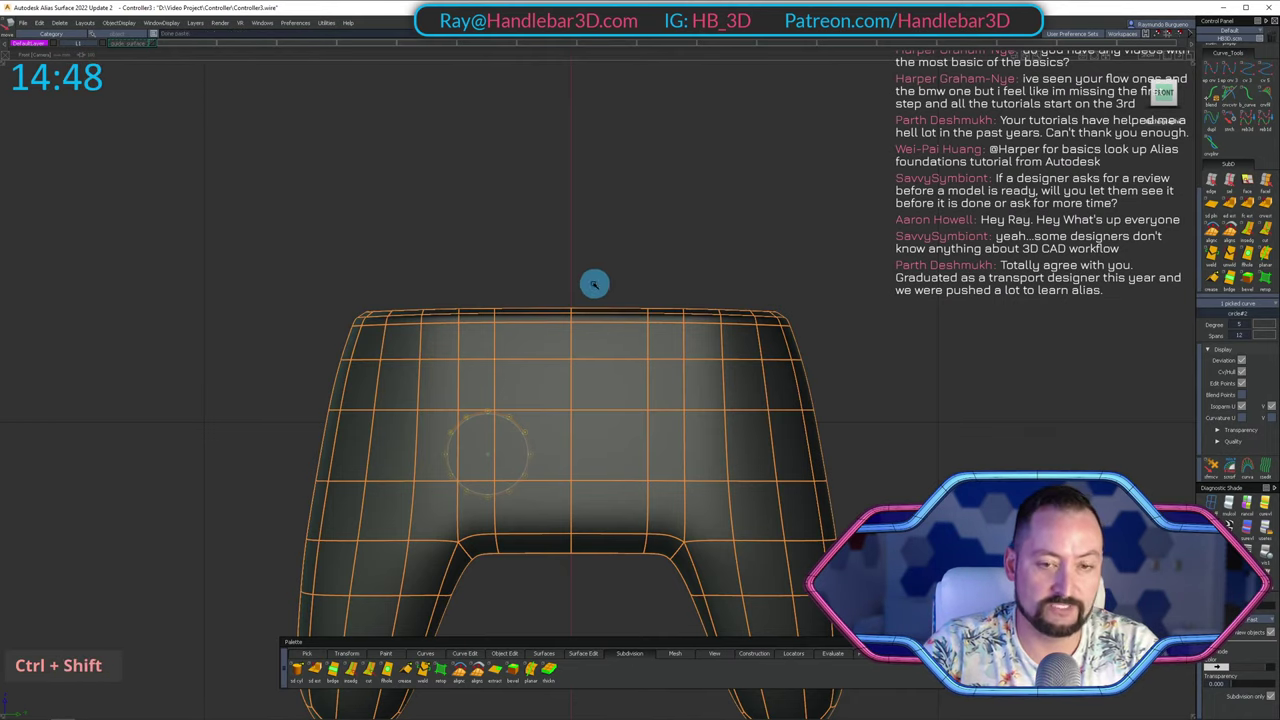
pyautogui.press('Return')
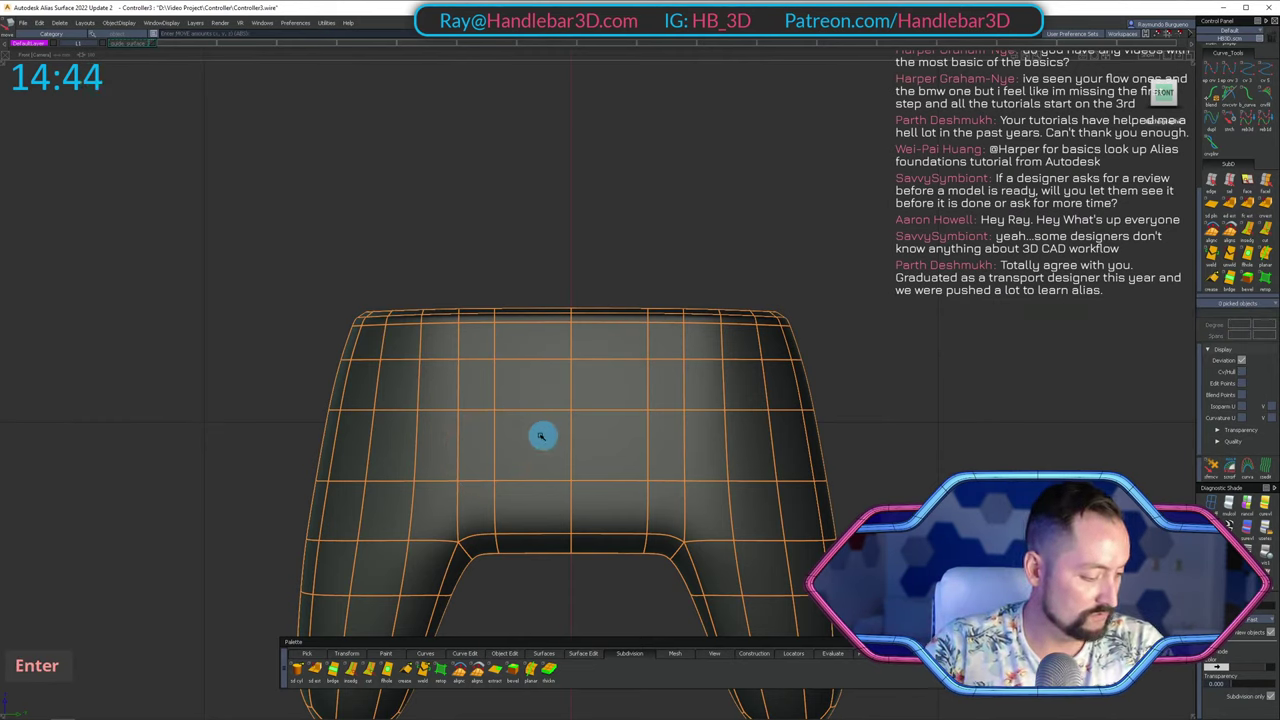
pyautogui.keyDown('ctrl'); pyautogui.keyDown('shift'); pyautogui.moveTo(494, 415); pyautogui.dragTo(552, 457); pyautogui.keyUp('shift'); pyautogui.keyUp('ctrl')
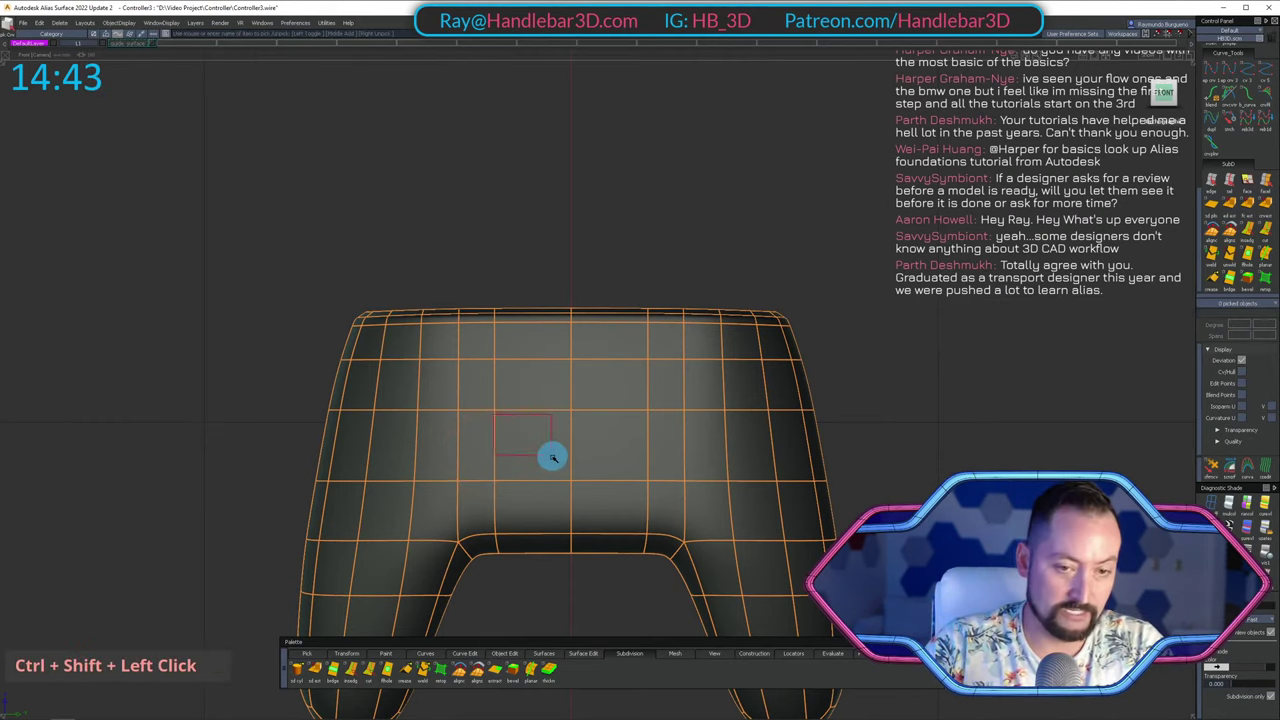
pyautogui.hotkey('ctrl', 'v')
pyautogui.keyDown('ctrl'); pyautogui.keyDown('shift'); pyautogui.middleClick(553, 248); pyautogui.keyUp('shift'); pyautogui.keyUp('ctrl')
pyautogui.keyDown('ctrl'); pyautogui.keyDown('shift'); pyautogui.moveTo(555, 246); pyautogui.dragTo(557, 214, button='middle'); pyautogui.keyUp('shift'); pyautogui.keyUp('ctrl')
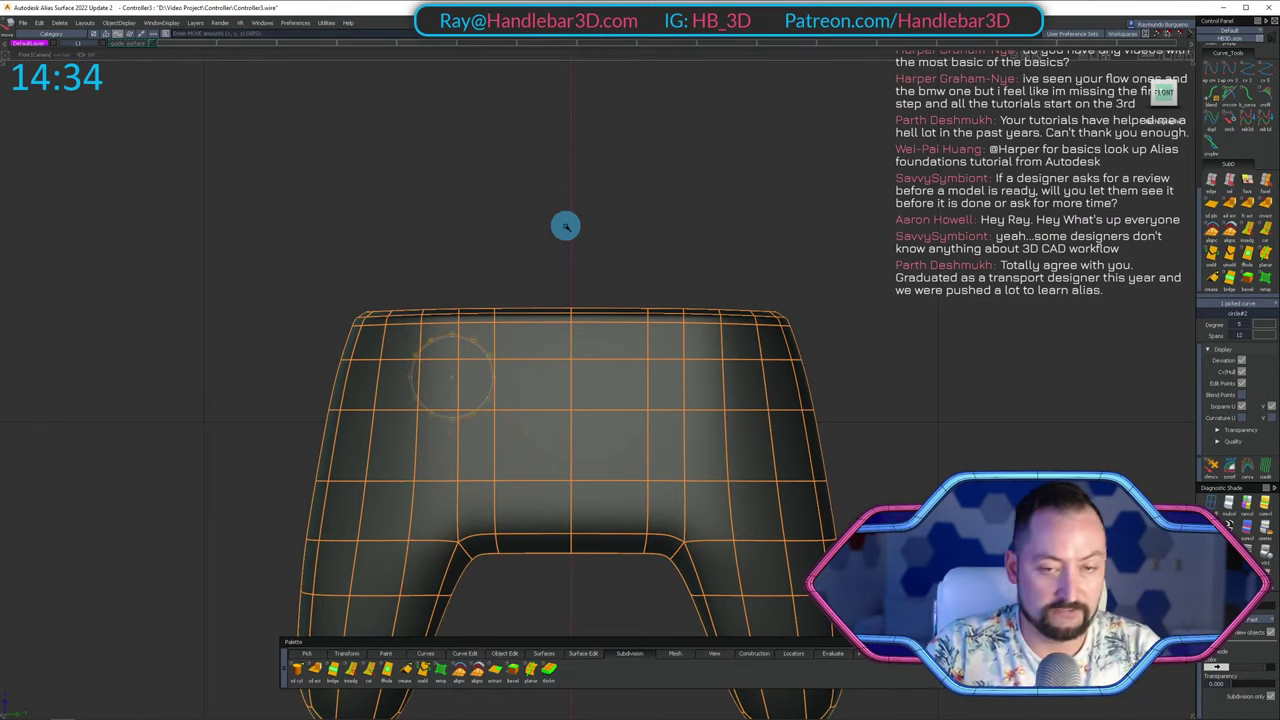
# Scale the upper circle down slightly and fine-tune the position of the original lower circle.
pyautogui.keyDown('ctrl'); pyautogui.keyDown('shift'); pyautogui.moveTo(565, 226); pyautogui.dragTo(556, 198, button='middle'); pyautogui.keyUp('shift'); pyautogui.keyUp('ctrl')
pyautogui.keyDown('ctrl'); pyautogui.keyDown('shift'); pyautogui.moveTo(488, 364); pyautogui.dragTo(474, 361); pyautogui.keyUp('shift'); pyautogui.keyUp('ctrl')
pyautogui.click(510, 418)
pyautogui.keyDown('ctrl'); pyautogui.keyDown('shift'); pyautogui.moveTo(571, 427); pyautogui.dragTo(574, 431, button='middle'); pyautogui.keyUp('shift'); pyautogui.keyUp('ctrl')
pyautogui.moveTo(556, 224); pyautogui.dragTo(558, 226, button='right')
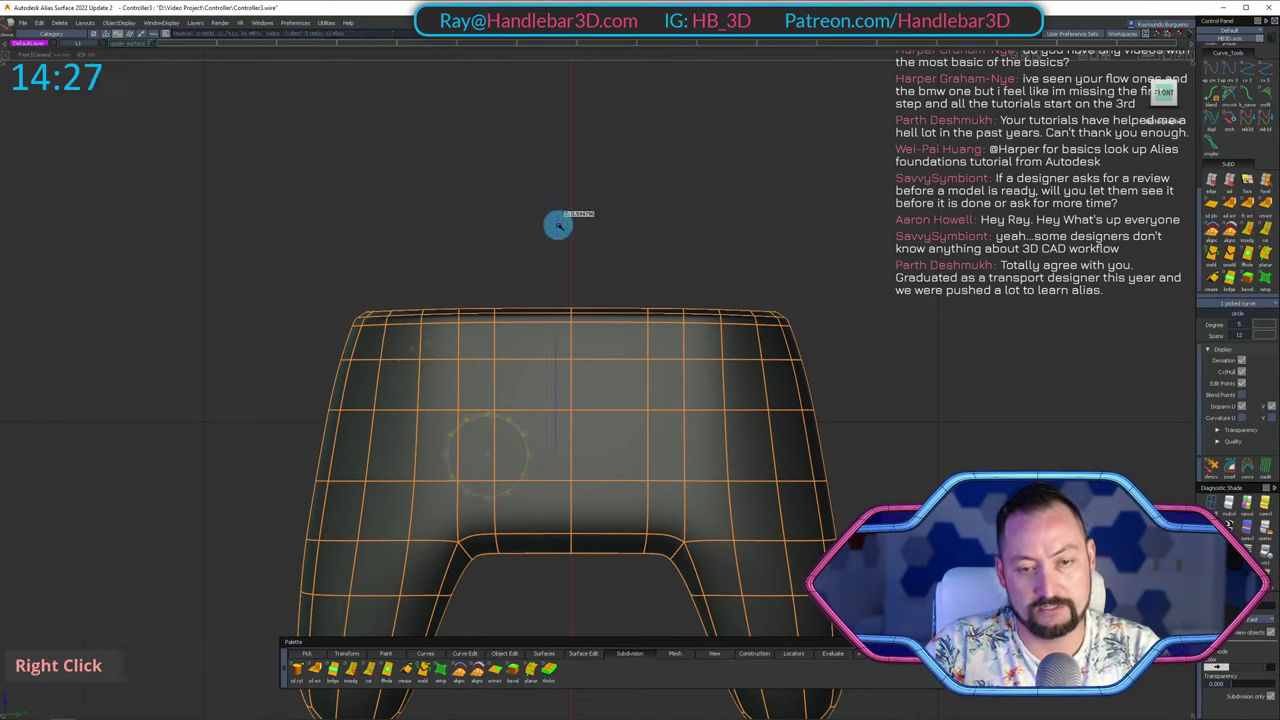
pyautogui.moveTo(559, 234); pyautogui.dragTo(567, 237, button='middle')
pyautogui.moveTo(567, 237); pyautogui.dragTo(573, 243, button='right')
# Pick the control points of both circles and move them together toward the controller's front face in the top view.
pyautogui.keyDown('ctrl'); pyautogui.keyDown('shift'); pyautogui.moveTo(580, 276); pyautogui.dragTo(440, 285); pyautogui.keyUp('shift'); pyautogui.keyUp('ctrl')
pyautogui.keyDown('ctrl'); pyautogui.keyDown('shift'); pyautogui.moveTo(440, 285); pyautogui.dragTo(673, 520); pyautogui.keyUp('shift'); pyautogui.keyUp('ctrl')
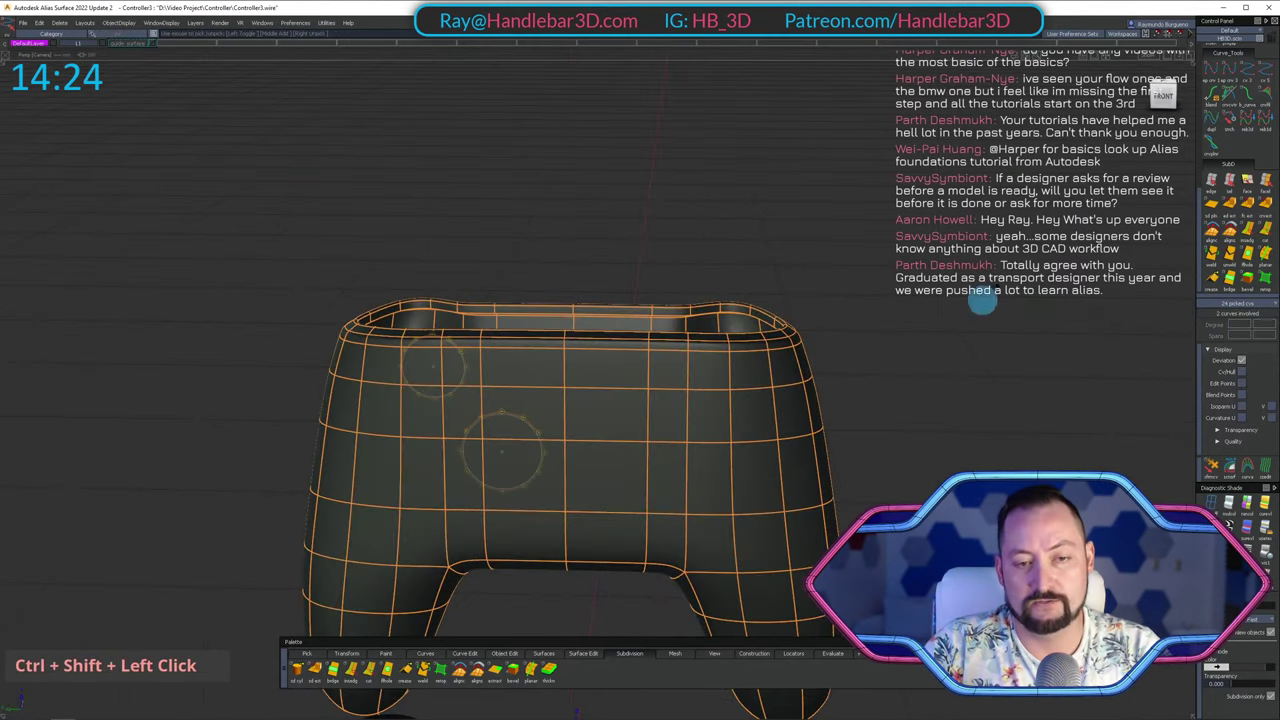
pyautogui.click(1162, 95)
pyautogui.keyDown('alt'); pyautogui.keyDown('shift'); pyautogui.moveTo(562, 373); pyautogui.dragTo(1170, 157); pyautogui.keyUp('shift'); pyautogui.keyUp('alt')
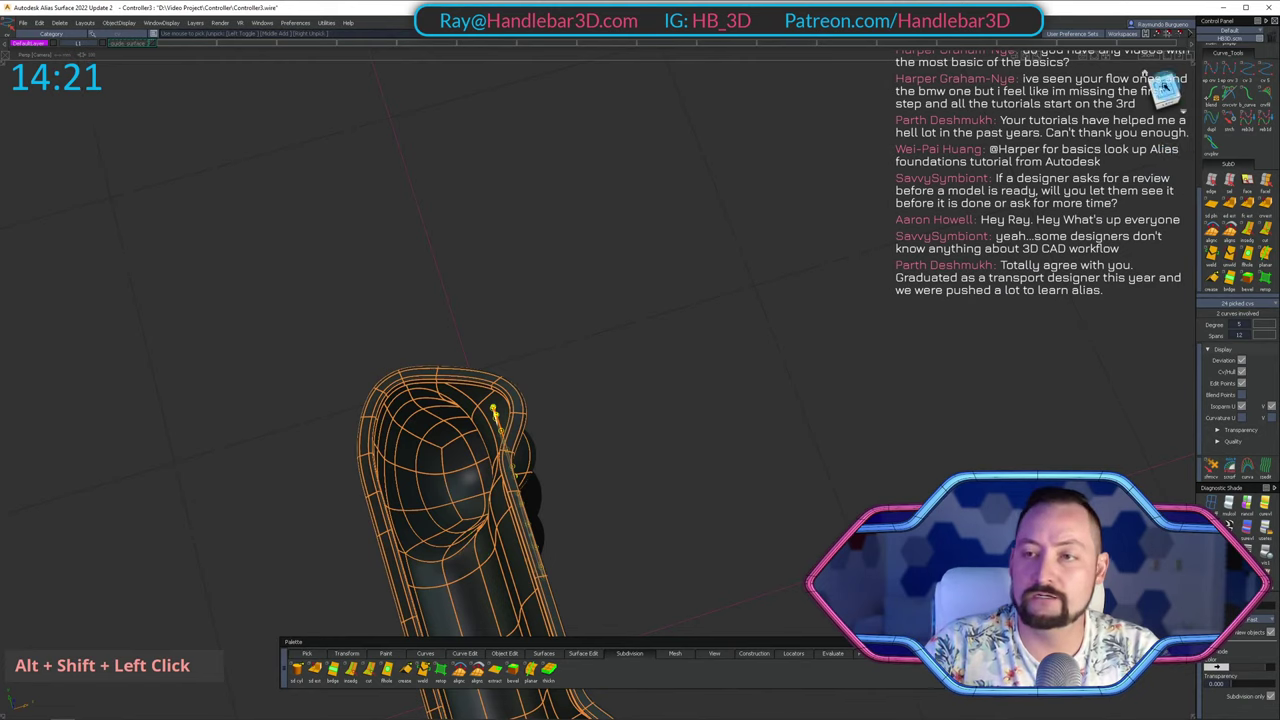
pyautogui.click(1164, 88)
pyautogui.keyDown('ctrl'); pyautogui.keyDown('shift'); pyautogui.moveTo(797, 400); pyautogui.dragTo(795, 326, button='middle'); pyautogui.keyUp('shift'); pyautogui.keyUp('ctrl')
pyautogui.moveTo(785, 321); pyautogui.dragTo(708, 323, button='middle')
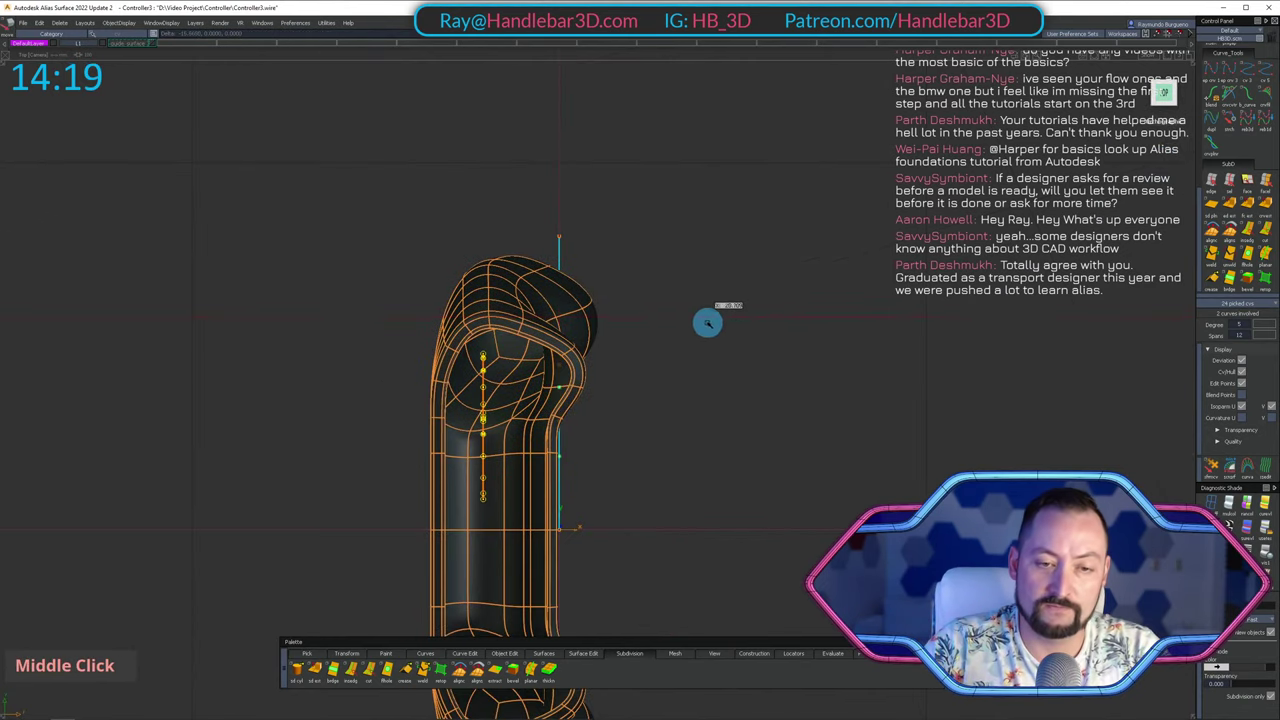
pyautogui.keyDown('alt'); pyautogui.keyDown('shift'); pyautogui.moveTo(707, 322); pyautogui.dragTo(814, 223); pyautogui.keyUp('shift'); pyautogui.keyUp('alt')
# Move each circle forward in the left view until both lie just in front of the controller's front face.
pyautogui.keyDown('ctrl'); pyautogui.keyDown('shift'); pyautogui.click(494, 303); pyautogui.keyUp('shift'); pyautogui.keyUp('ctrl')
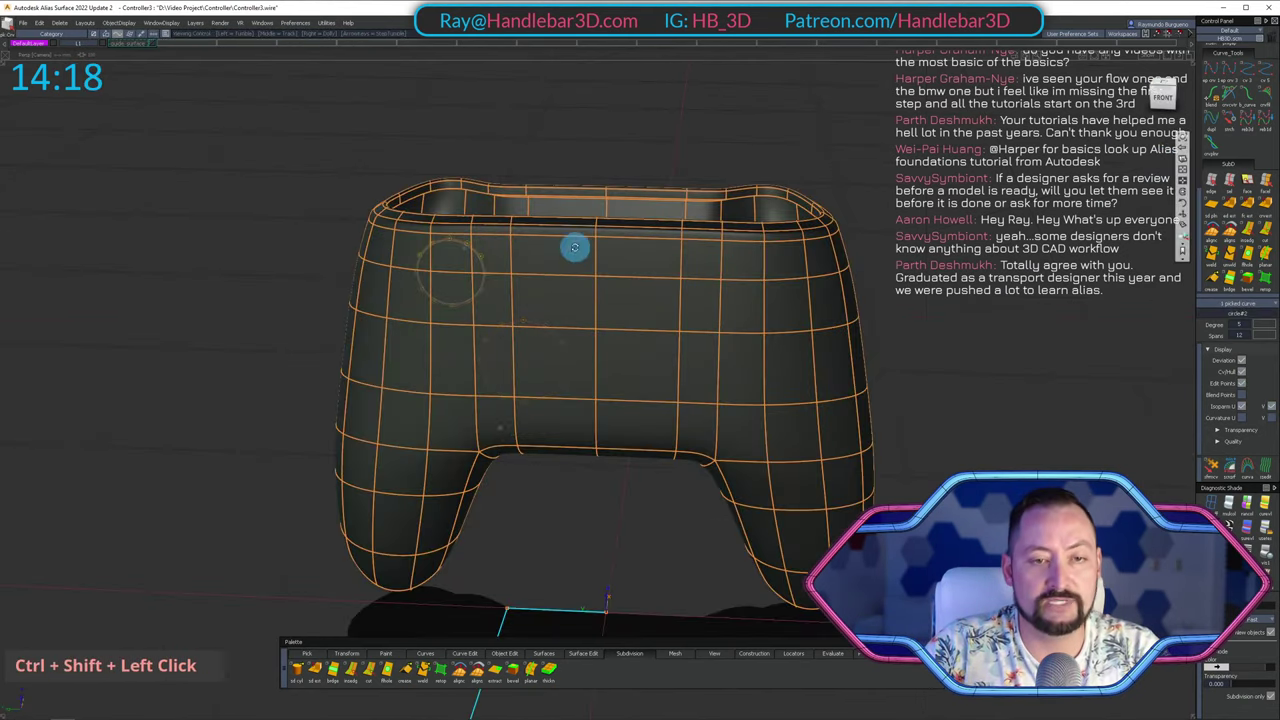
pyautogui.keyDown('alt'); pyautogui.keyDown('shift'); pyautogui.moveTo(575, 247); pyautogui.dragTo(528, 284); pyautogui.keyUp('shift'); pyautogui.keyUp('alt')
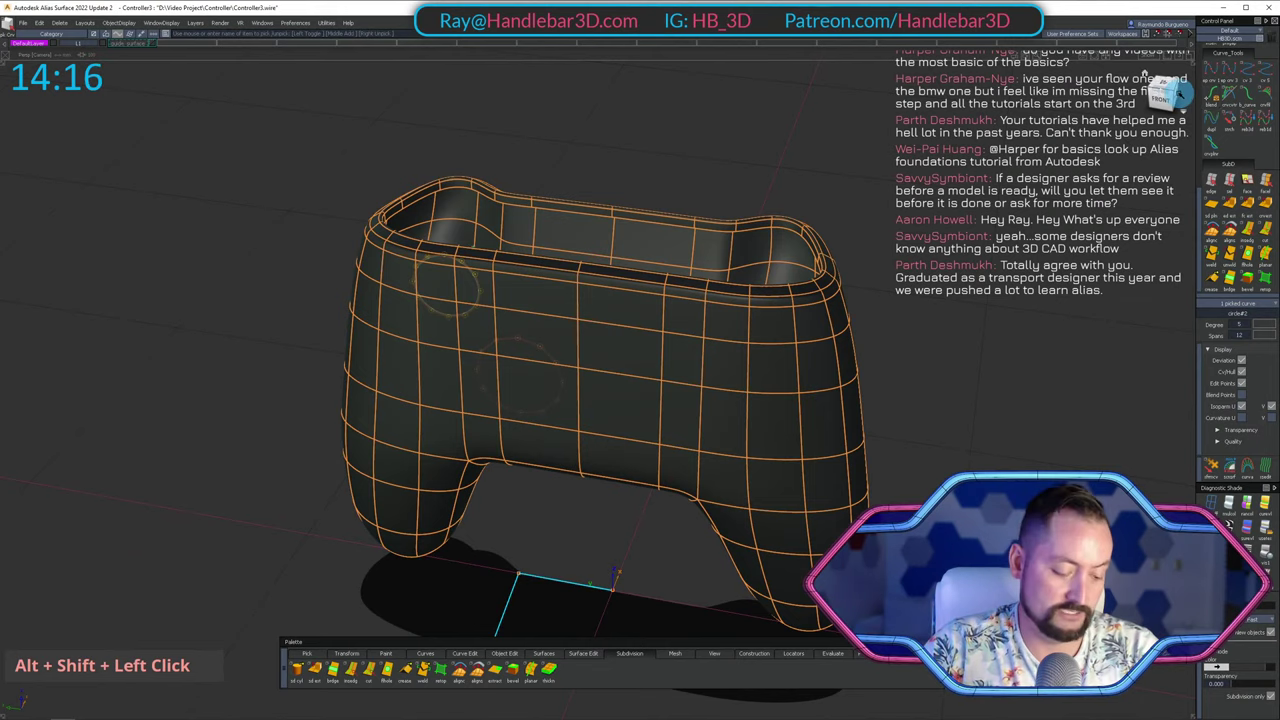
pyautogui.click(1170, 96)
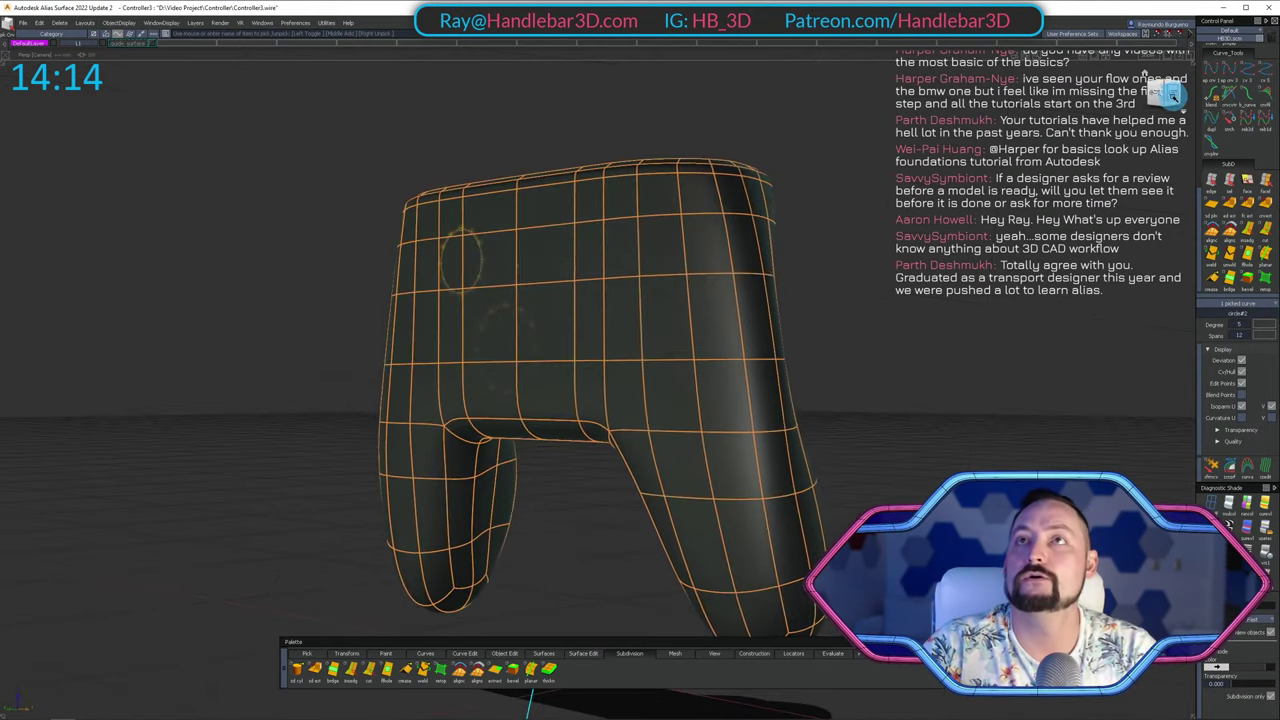
pyautogui.keyDown('alt'); pyautogui.keyDown('shift'); pyautogui.moveTo(776, 180); pyautogui.dragTo(712, 194, button='right'); pyautogui.keyUp('shift'); pyautogui.keyUp('alt')
pyautogui.keyDown('alt'); pyautogui.keyDown('shift'); pyautogui.moveTo(712, 194); pyautogui.dragTo(716, 232, button='middle'); pyautogui.keyUp('shift'); pyautogui.keyUp('alt')
pyautogui.keyDown('ctrl'); pyautogui.keyDown('shift'); pyautogui.moveTo(714, 354); pyautogui.dragTo(598, 216, button='middle'); pyautogui.keyUp('shift'); pyautogui.keyUp('ctrl')
pyautogui.keyDown('ctrl'); pyautogui.keyDown('shift'); pyautogui.moveTo(481, 392); pyautogui.dragTo(452, 250); pyautogui.keyUp('shift'); pyautogui.keyUp('ctrl')
pyautogui.keyDown('ctrl'); pyautogui.keyDown('shift'); pyautogui.moveTo(408, 243); pyautogui.dragTo(488, 325); pyautogui.keyUp('shift'); pyautogui.keyUp('ctrl')
pyautogui.moveTo(560, 502); pyautogui.dragTo(458, 390)
pyautogui.keyDown('ctrl'); pyautogui.keyDown('shift'); pyautogui.moveTo(846, 388); pyautogui.dragTo(860, 323, button='middle'); pyautogui.keyUp('shift'); pyautogui.keyUp('ctrl')
pyautogui.moveTo(814, 253); pyautogui.dragTo(720, 252, button='middle')
pyautogui.keyDown('ctrl'); pyautogui.keyDown('shift'); pyautogui.moveTo(612, 365); pyautogui.dragTo(625, 236); pyautogui.keyUp('shift'); pyautogui.keyUp('ctrl')
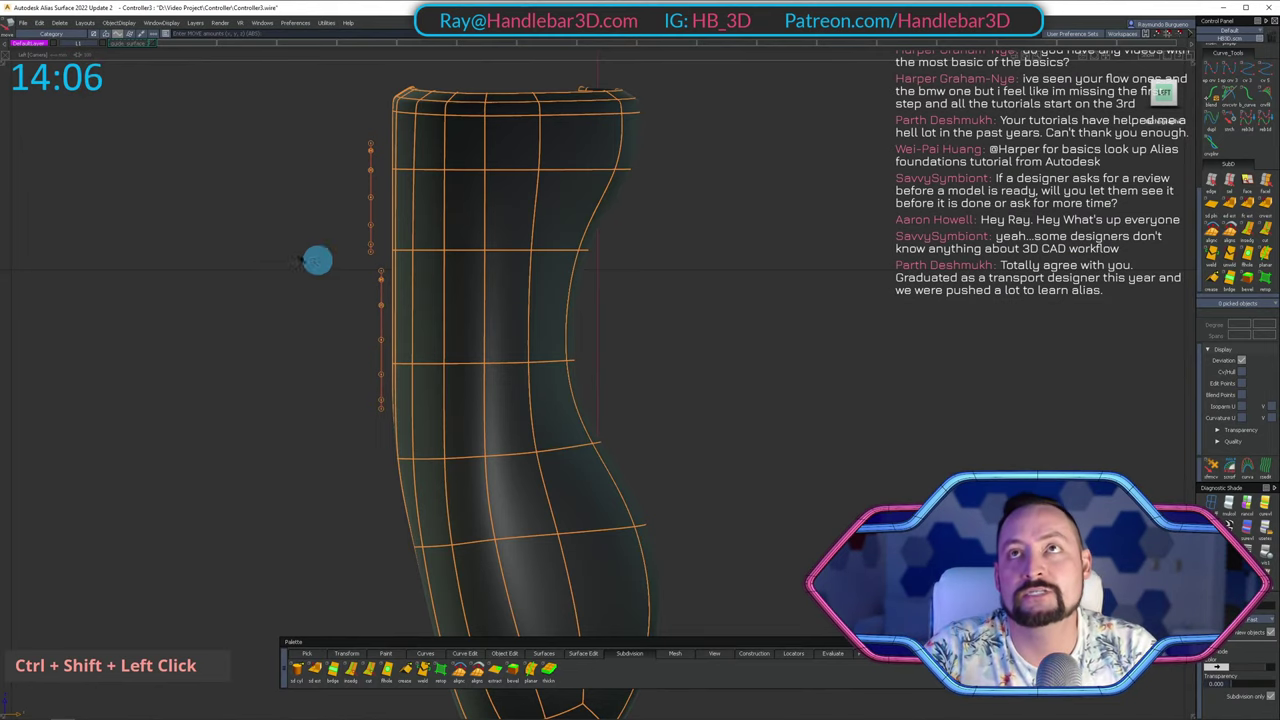
# Hide the control vertices and hulls of both circles in the front view.
pyautogui.keyDown('alt'); pyautogui.keyDown('shift'); pyautogui.moveTo(260, 268); pyautogui.dragTo(740, 306); pyautogui.keyUp('shift'); pyautogui.keyUp('alt')
pyautogui.keyDown('alt'); pyautogui.keyDown('shift'); pyautogui.moveTo(740, 306); pyautogui.dragTo(851, 316, button='middle'); pyautogui.keyUp('shift'); pyautogui.keyUp('alt')
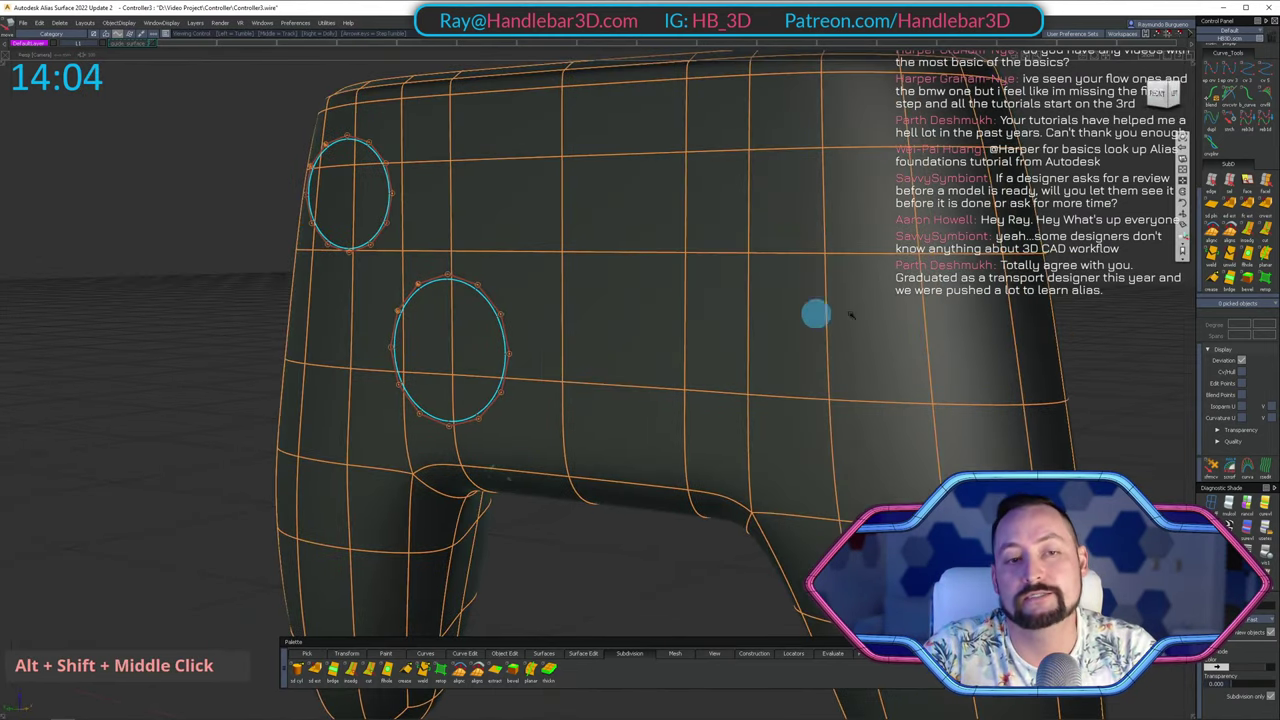
pyautogui.keyDown('alt'); pyautogui.keyDown('shift'); pyautogui.moveTo(850, 316); pyautogui.dragTo(1145, 75); pyautogui.keyUp('shift'); pyautogui.keyUp('alt')
pyautogui.keyDown('alt'); pyautogui.keyDown('shift'); pyautogui.click(1173, 91); pyautogui.keyUp('shift'); pyautogui.keyUp('alt')
pyautogui.keyDown('alt'); pyautogui.keyDown('shift'); pyautogui.moveTo(683, 220); pyautogui.dragTo(468, 120, button='right'); pyautogui.keyUp('shift'); pyautogui.keyUp('alt')
pyautogui.keyDown('alt'); pyautogui.keyDown('shift'); pyautogui.moveTo(468, 120); pyautogui.dragTo(497, 243, button='middle'); pyautogui.keyUp('shift'); pyautogui.keyUp('alt')
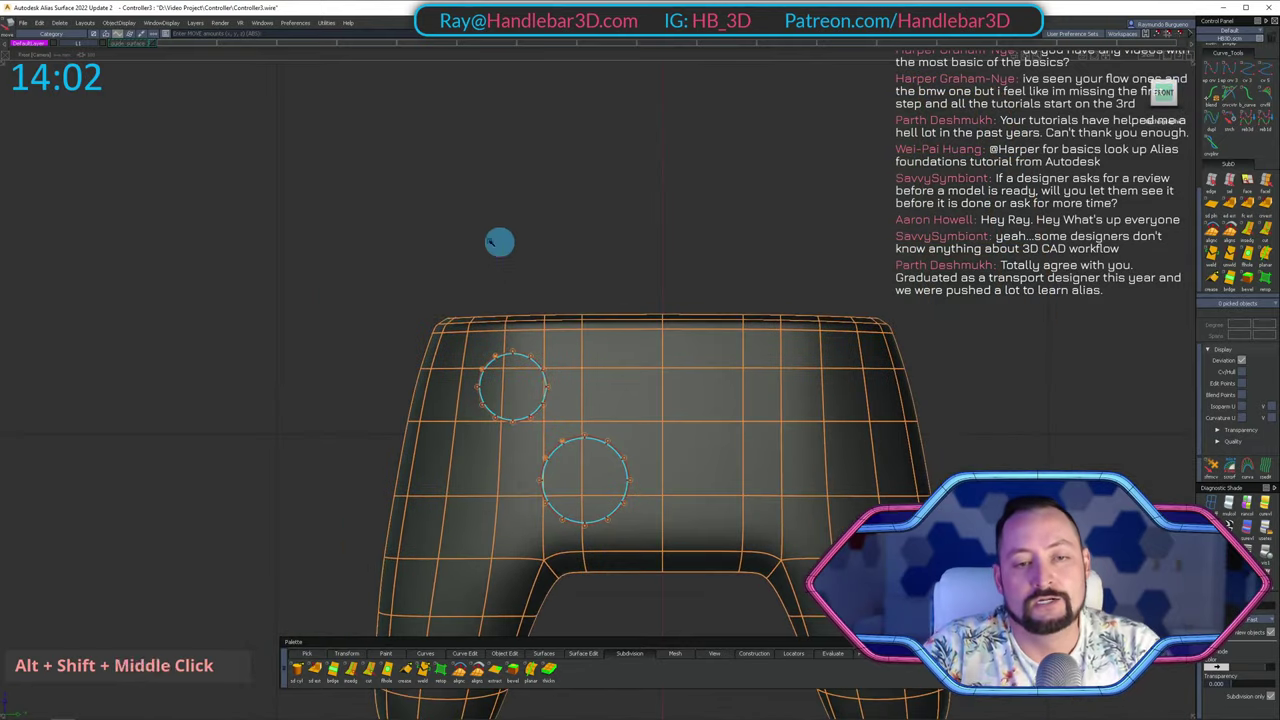
pyautogui.keyDown('ctrl'); pyautogui.keyDown('shift'); pyautogui.moveTo(497, 243); pyautogui.dragTo(440, 310); pyautogui.keyUp('shift'); pyautogui.keyUp('ctrl')
pyautogui.moveTo(440, 310); pyautogui.dragTo(694, 543)
pyautogui.keyDown('alt'); pyautogui.keyDown('shift'); pyautogui.moveTo(694, 543); pyautogui.dragTo(666, 352, button='middle'); pyautogui.keyUp('shift'); pyautogui.keyUp('alt')
pyautogui.keyDown('ctrl'); pyautogui.keyDown('shift'); pyautogui.moveTo(666, 352); pyautogui.dragTo(677, 529, button='right'); pyautogui.keyUp('shift'); pyautogui.keyUp('ctrl')
pyautogui.keyDown('alt'); pyautogui.keyDown('shift'); pyautogui.moveTo(676, 529); pyautogui.dragTo(657, 337, button='middle'); pyautogui.keyUp('shift'); pyautogui.keyUp('alt')
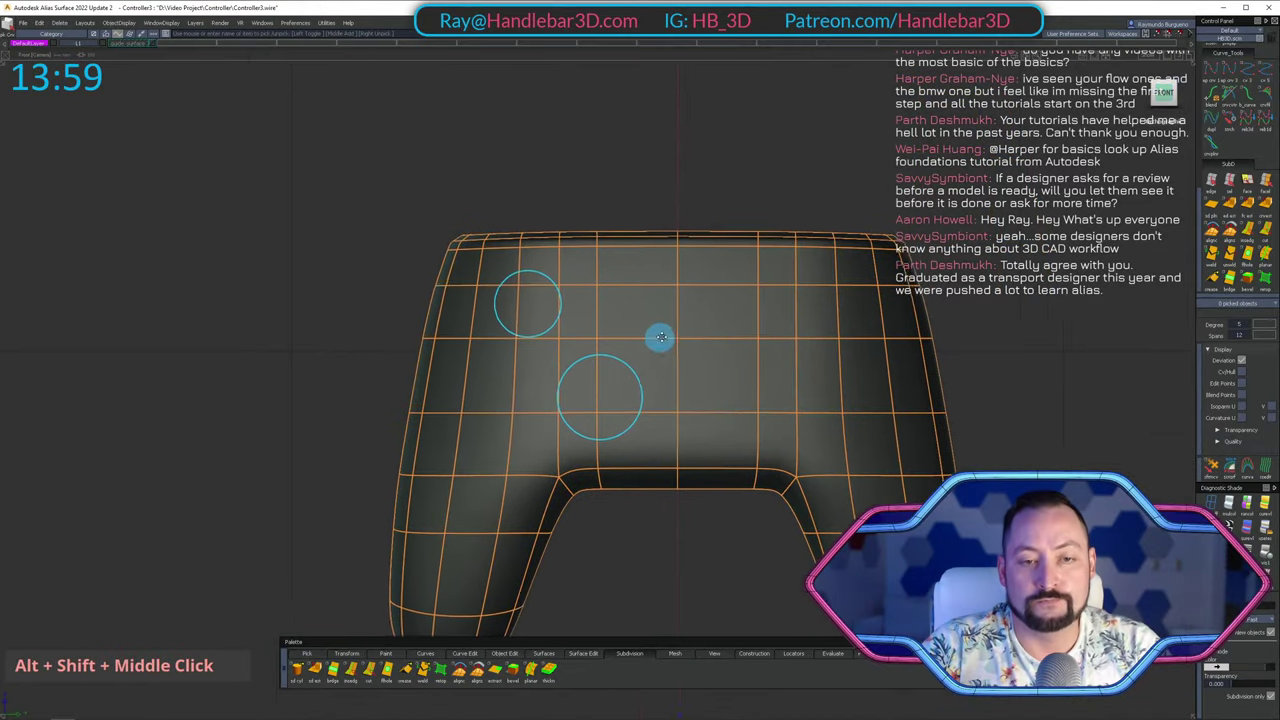
# Turn off symmetry on the L1 layer that holds the controller body.
pyautogui.keyDown('alt'); pyautogui.keyDown('shift'); pyautogui.moveTo(657, 337); pyautogui.dragTo(720, 280); pyautogui.keyUp('shift'); pyautogui.keyUp('alt')
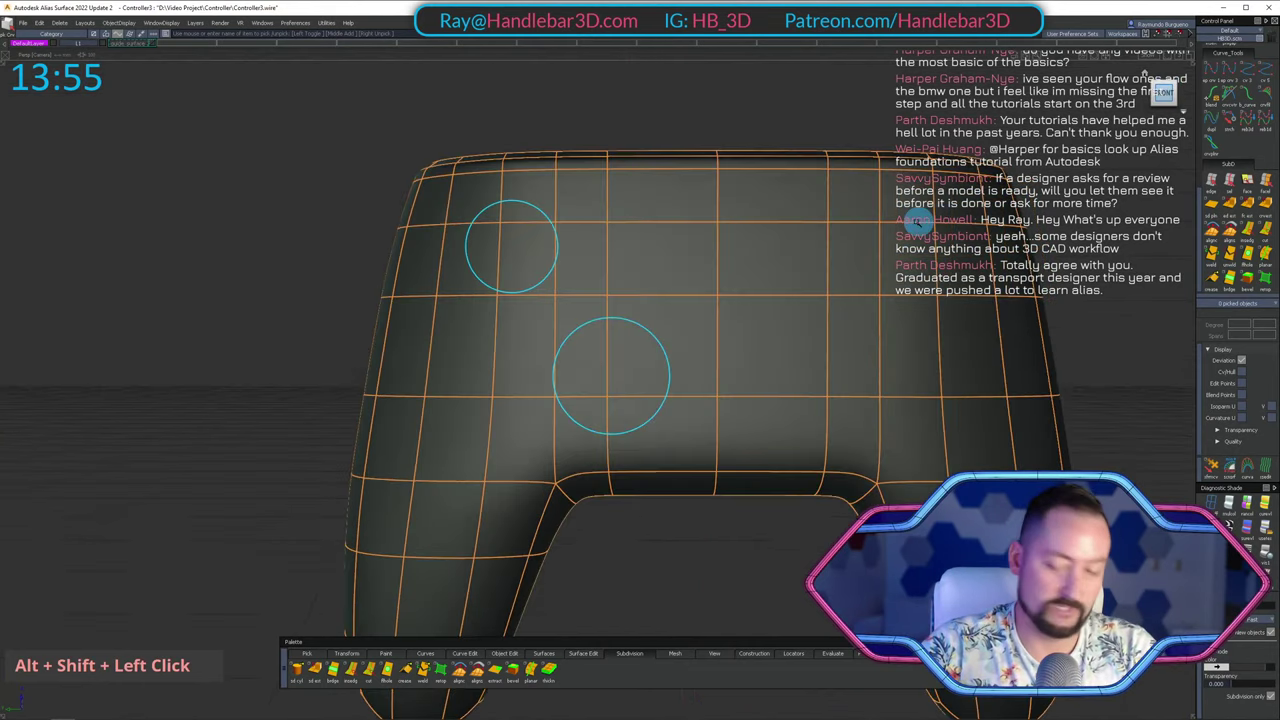
pyautogui.keyDown('alt'); pyautogui.keyDown('shift'); pyautogui.moveTo(720, 280); pyautogui.dragTo(794, 226, button='middle'); pyautogui.keyUp('shift'); pyautogui.keyUp('alt')
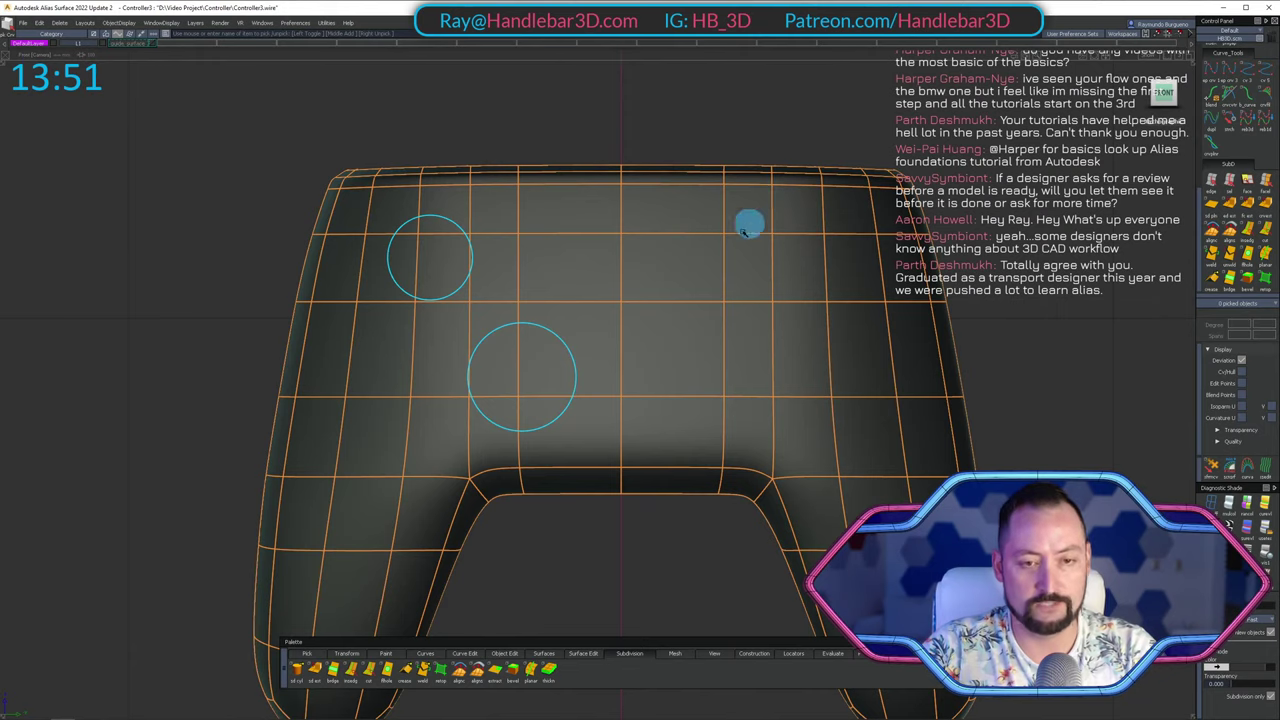
pyautogui.keyDown('ctrl'); pyautogui.keyDown('shift'); pyautogui.click(478, 354); pyautogui.keyUp('shift'); pyautogui.keyUp('ctrl')
pyautogui.keyDown('alt'); pyautogui.keyDown('shift'); pyautogui.moveTo(608, 389); pyautogui.dragTo(672, 388, button='right'); pyautogui.keyUp('shift'); pyautogui.keyUp('alt')
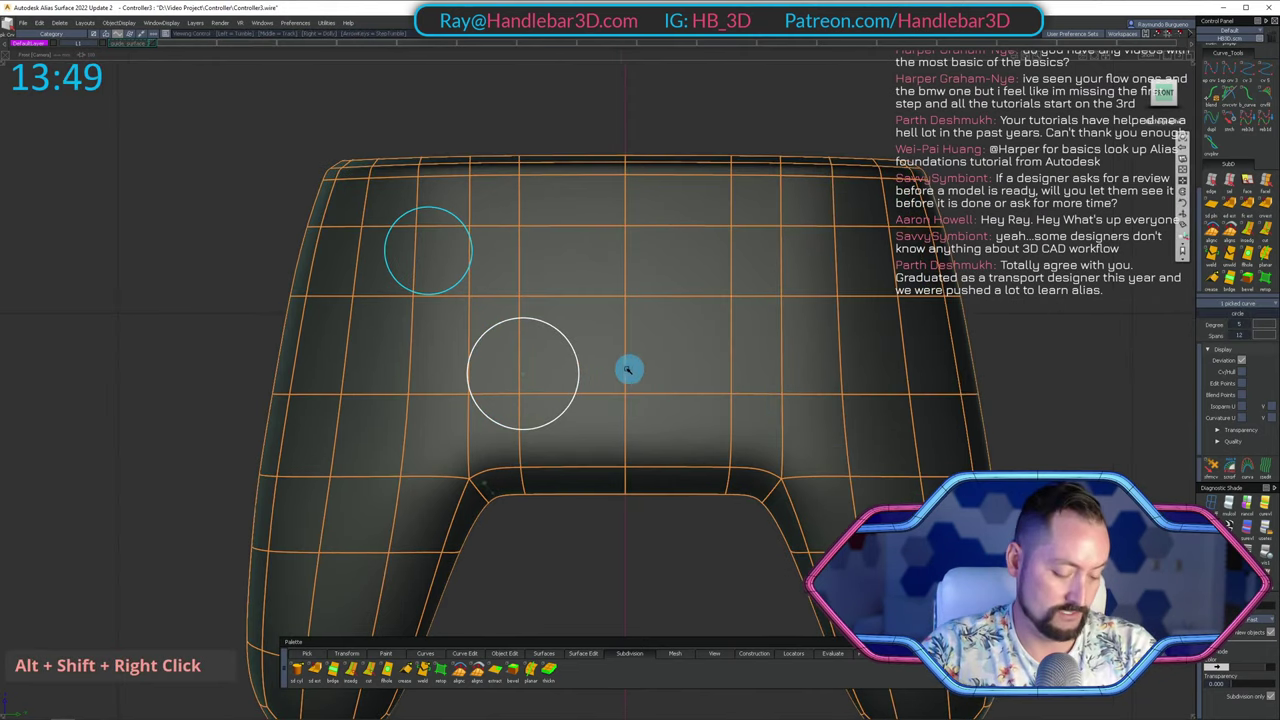
pyautogui.keyDown('ctrl'); pyautogui.keyDown('shift'); pyautogui.click(580, 177); pyautogui.keyUp('shift'); pyautogui.keyUp('ctrl')
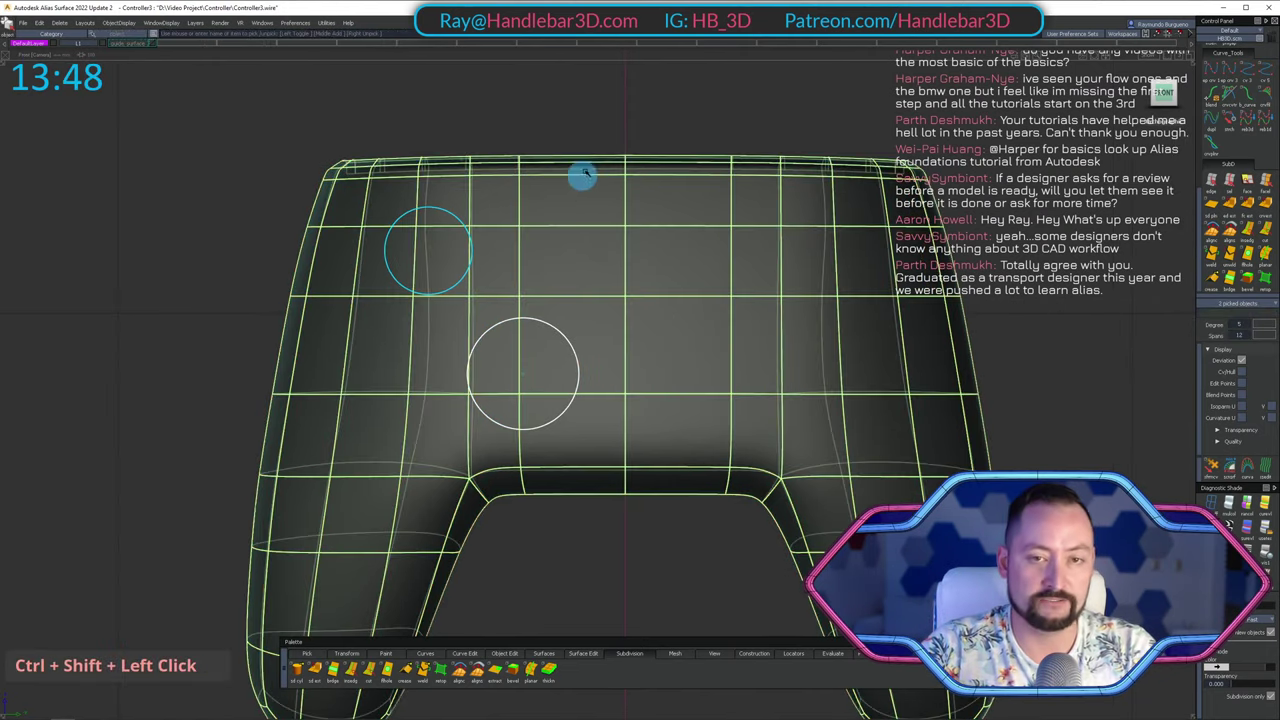
pyautogui.keyDown('alt'); pyautogui.keyDown('shift'); pyautogui.moveTo(580, 177); pyautogui.dragTo(380, 240); pyautogui.keyUp('shift'); pyautogui.keyUp('alt')
pyautogui.rightClick(85, 33)
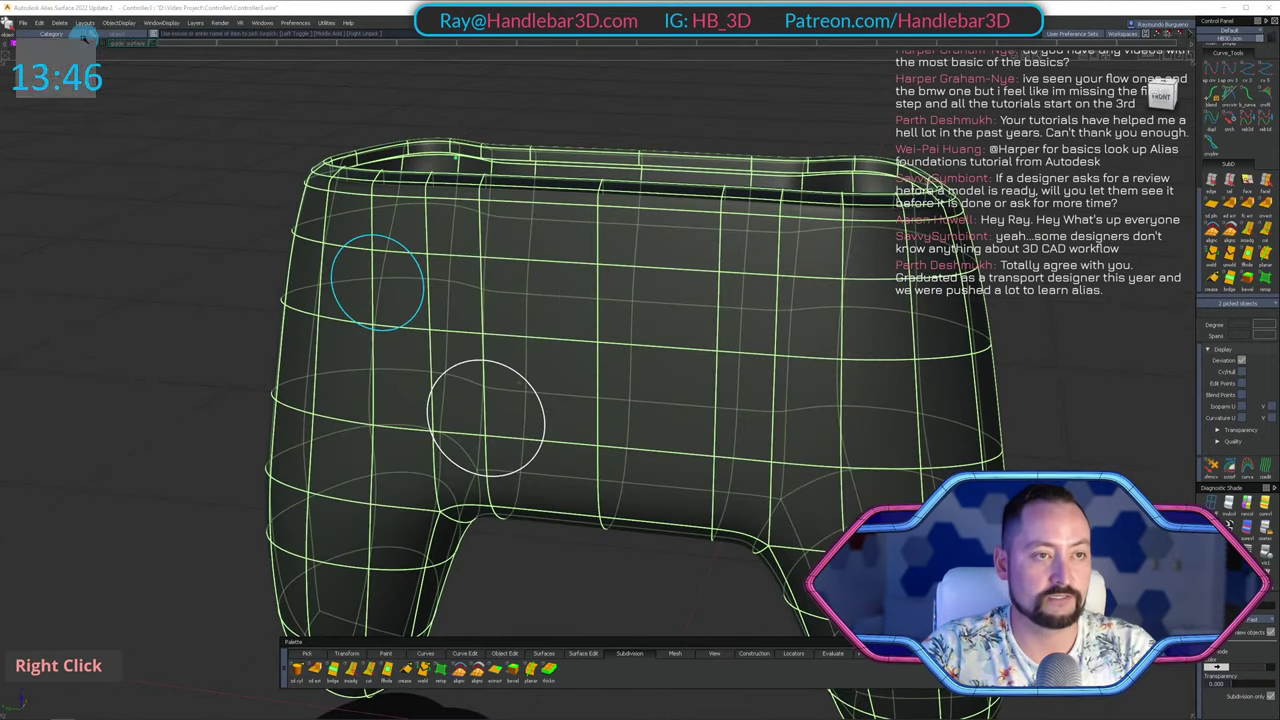
pyautogui.rightClick(266, 103)
pyautogui.rightClick(88, 42)
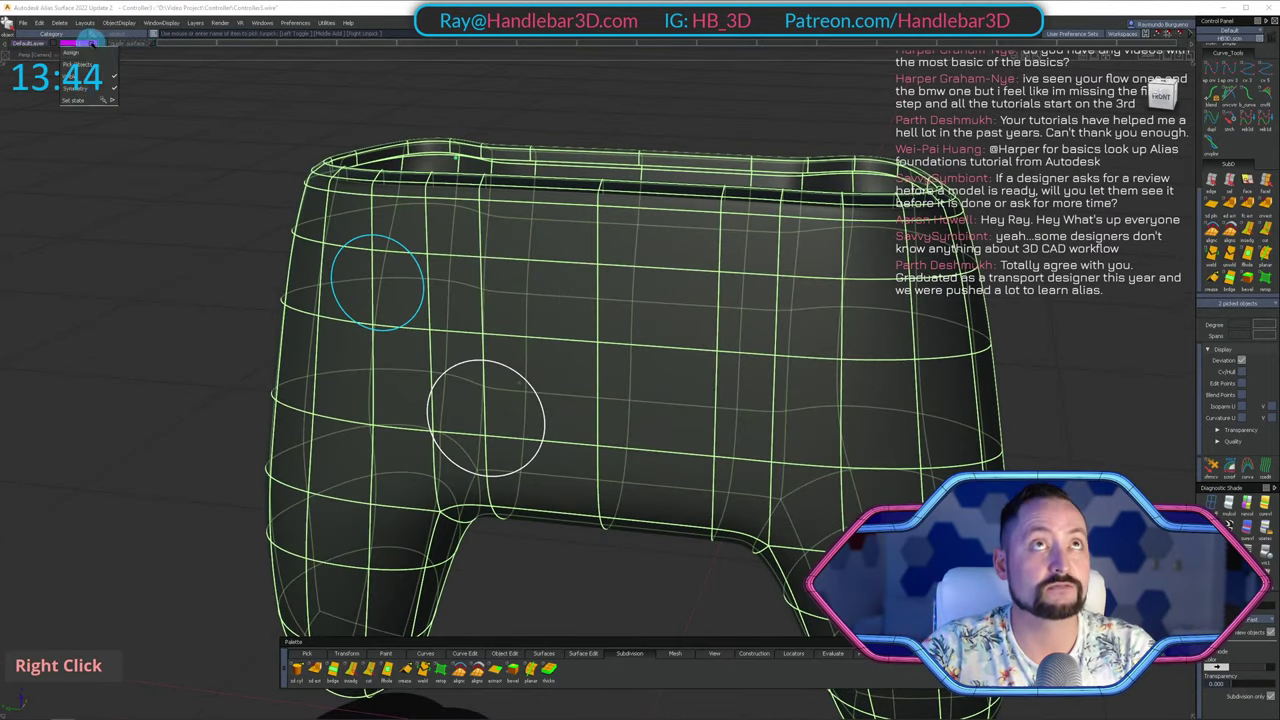
pyautogui.click(104, 88)
pyautogui.keyDown('alt'); pyautogui.keyDown('shift'); pyautogui.moveTo(571, 134); pyautogui.dragTo(557, 163, button='middle'); pyautogui.keyUp('shift'); pyautogui.keyUp('alt')
pyautogui.keyDown('ctrl'); pyautogui.keyDown('shift'); pyautogui.click(486, 229); pyautogui.keyUp('shift'); pyautogui.keyUp('ctrl')
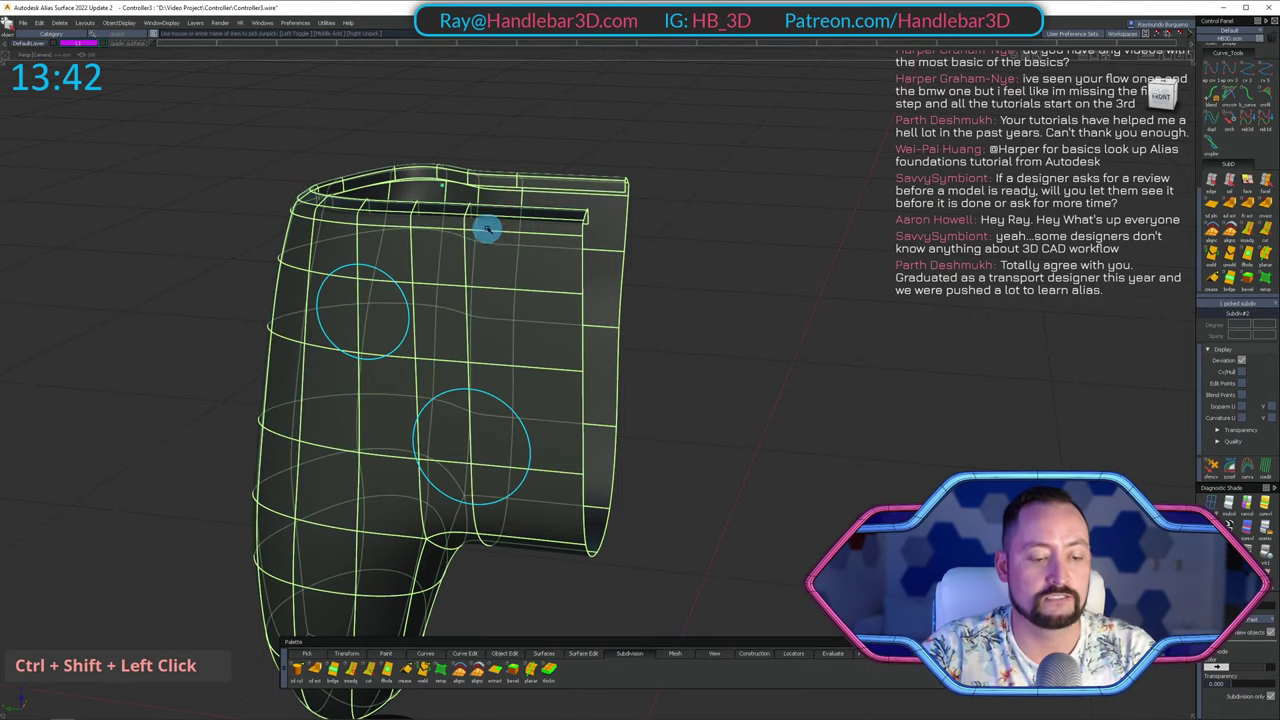
pyautogui.hotkey('ctrl', 'c')
pyautogui.hotkey('ctrl', 'v')
pyautogui.press('Home')
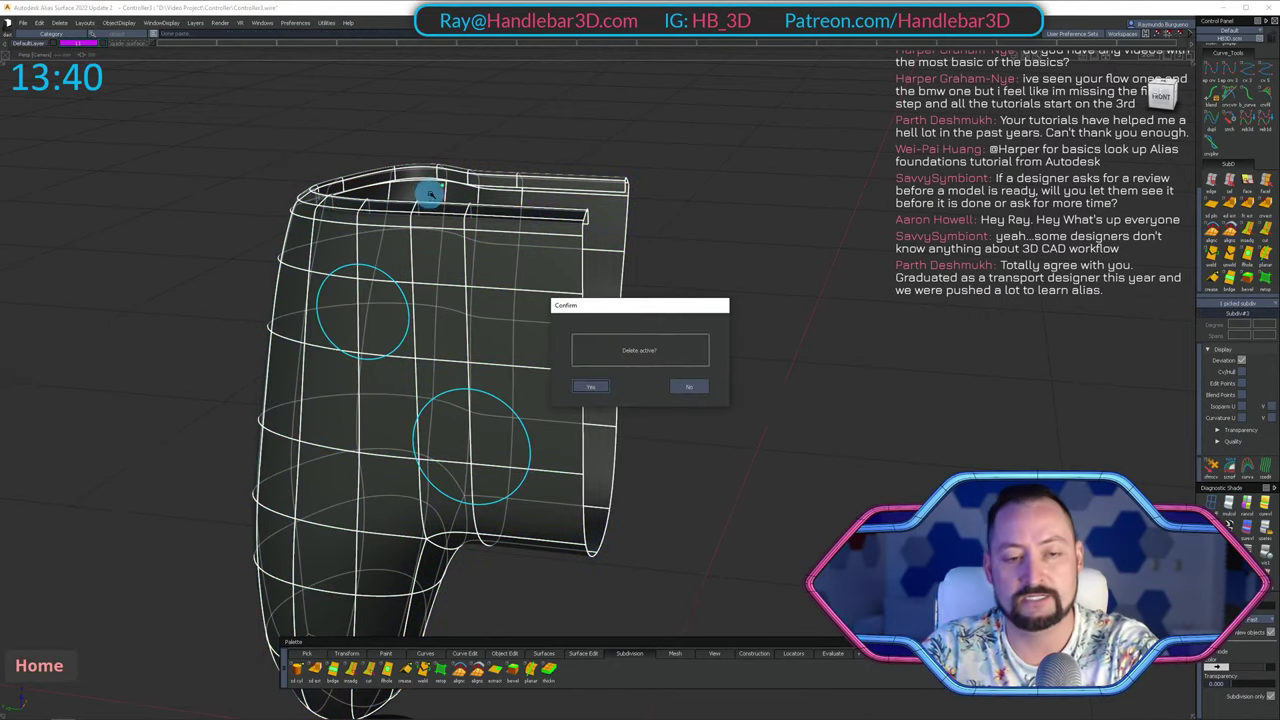
pyautogui.press('Return')
# Pick the half controller body and create its other half with a mirrored duplicate.
pyautogui.keyDown('ctrl'); pyautogui.keyDown('shift'); pyautogui.click(347, 144); pyautogui.keyUp('shift'); pyautogui.keyUp('ctrl')
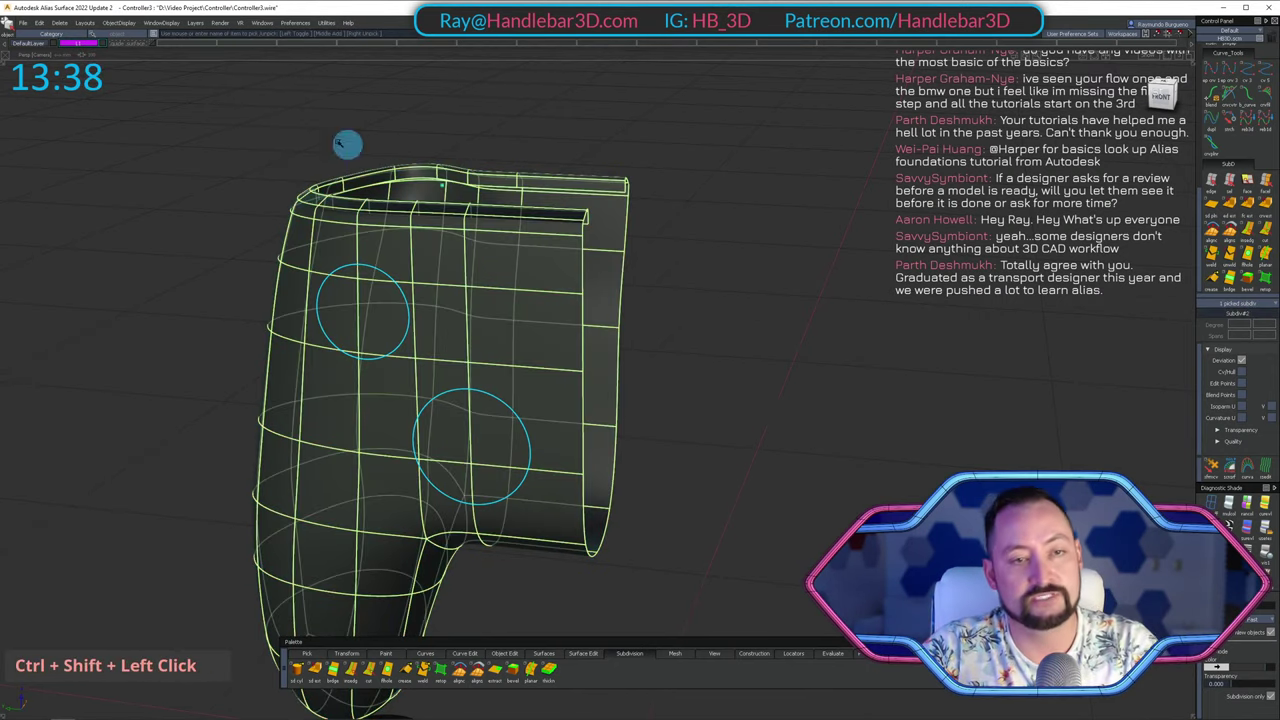
pyautogui.click(38, 22)
pyautogui.moveTo(75, 107)
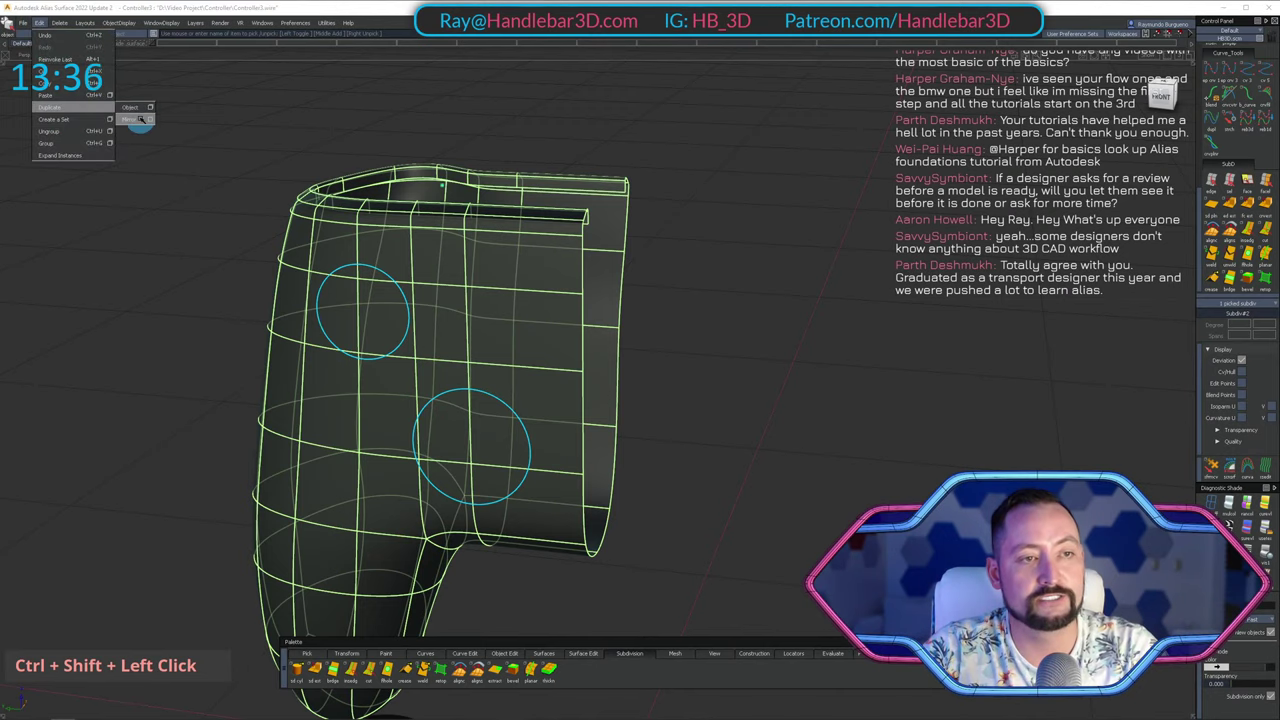
pyautogui.click(140, 119)
pyautogui.keyDown('alt'); pyautogui.keyDown('shift'); pyautogui.moveTo(372, 200); pyautogui.dragTo(486, 211); pyautogui.keyUp('shift'); pyautogui.keyUp('alt')
pyautogui.keyDown('ctrl'); pyautogui.keyDown('shift'); pyautogui.moveTo(600, 270); pyautogui.dragTo(629, 207); pyautogui.keyUp('shift'); pyautogui.keyUp('ctrl')
pyautogui.keyDown('alt'); pyautogui.keyDown('shift'); pyautogui.moveTo(775, 221); pyautogui.dragTo(810, 230, button='middle'); pyautogui.keyUp('shift'); pyautogui.keyUp('alt')
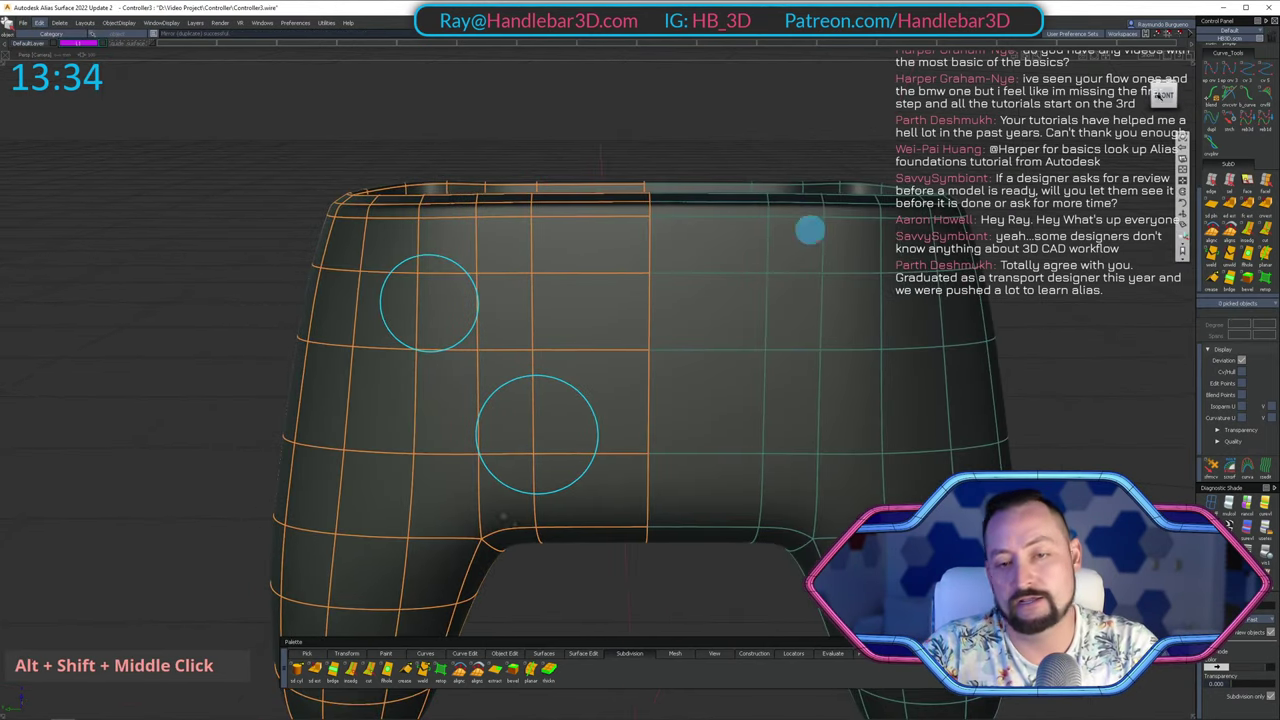
# Pick the upper circle and rotate it in the top view to lean with the curvature of the controller's front face.
pyautogui.click(1163, 93)
pyautogui.keyDown('alt'); pyautogui.keyDown('shift'); pyautogui.moveTo(620, 374); pyautogui.dragTo(656, 394, button='middle'); pyautogui.keyUp('shift'); pyautogui.keyUp('alt')
pyautogui.keyDown('alt'); pyautogui.keyDown('shift'); pyautogui.moveTo(656, 394); pyautogui.dragTo(634, 363, button='right'); pyautogui.keyUp('shift'); pyautogui.keyUp('alt')
pyautogui.keyDown('ctrl'); pyautogui.keyDown('shift'); pyautogui.moveTo(555, 311); pyautogui.dragTo(409, 314); pyautogui.keyUp('shift'); pyautogui.keyUp('ctrl')
pyautogui.click(565, 264)
pyautogui.keyDown('alt'); pyautogui.keyDown('shift'); pyautogui.moveTo(409, 314); pyautogui.dragTo(428, 157, button='middle'); pyautogui.keyUp('shift'); pyautogui.keyUp('alt')
pyautogui.keyDown('alt'); pyautogui.keyDown('shift'); pyautogui.moveTo(437, 284); pyautogui.dragTo(452, 214, button='middle'); pyautogui.keyUp('shift'); pyautogui.keyUp('alt')
pyautogui.keyDown('ctrl'); pyautogui.keyDown('shift'); pyautogui.moveTo(423, 256); pyautogui.dragTo(429, 269, button='middle'); pyautogui.keyUp('shift'); pyautogui.keyUp('ctrl')
pyautogui.hotkey('ctrl', 'z')
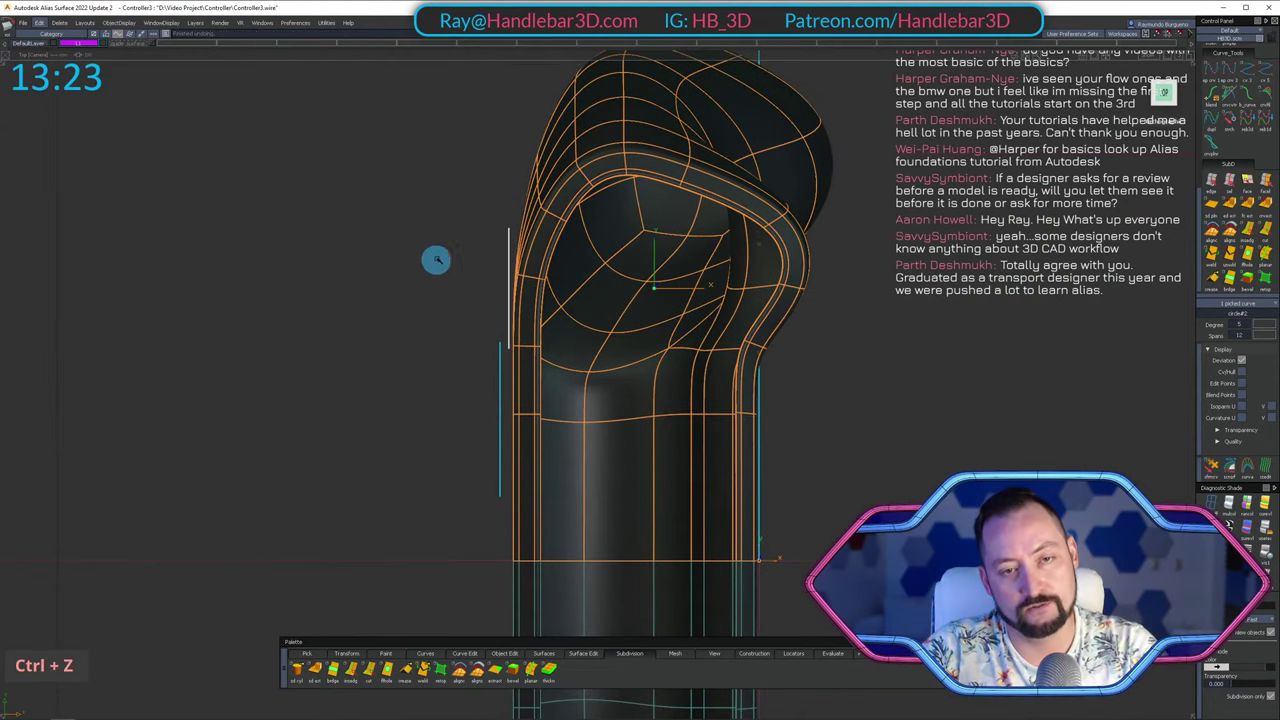
pyautogui.keyDown('ctrl'); pyautogui.keyDown('shift'); pyautogui.middleClick(474, 245); pyautogui.keyUp('shift'); pyautogui.keyUp('ctrl')
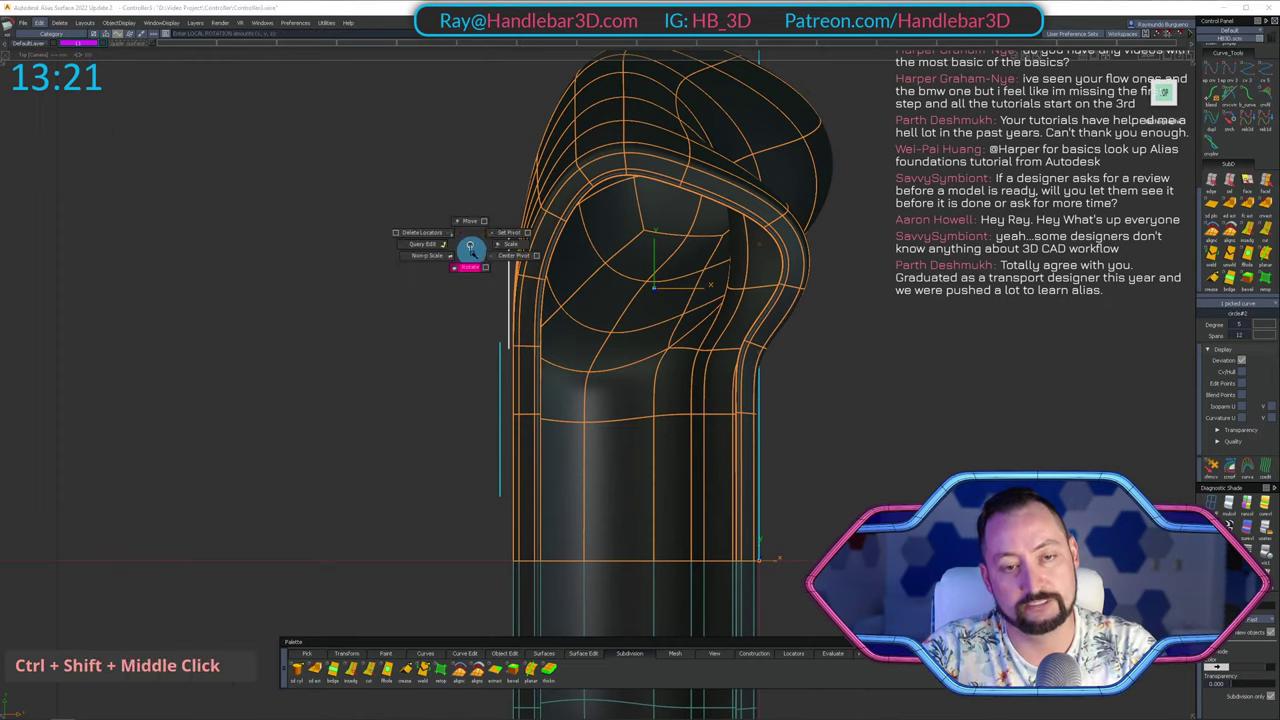
pyautogui.middleClick(463, 271)
pyautogui.hotkey('ctrl', 'z')
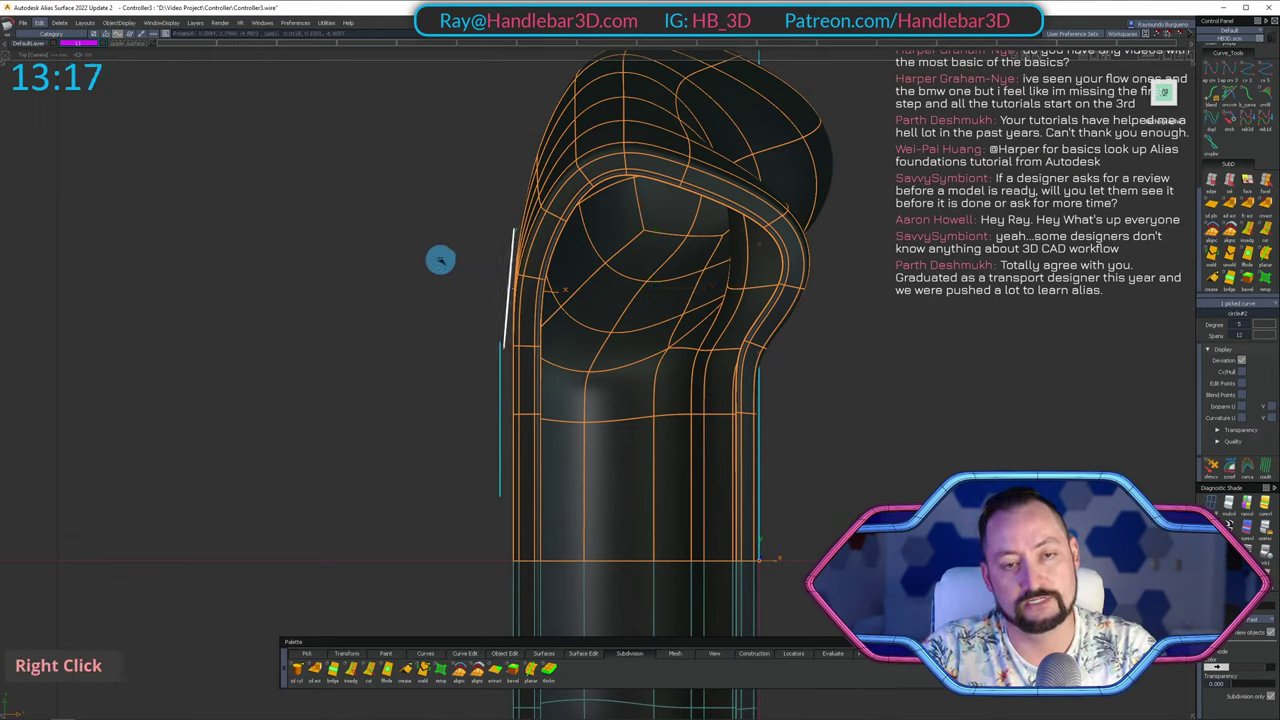
# Fine-tune the upper circle's rotation to a shallower angle and display its control vertices and hull.
pyautogui.keyDown('ctrl'); pyautogui.keyDown('shift'); pyautogui.middleClick(443, 220); pyautogui.keyUp('shift'); pyautogui.keyUp('ctrl')
pyautogui.middleClick(449, 223)
pyautogui.keyDown('alt'); pyautogui.keyDown('shift'); pyautogui.moveTo(449, 223); pyautogui.dragTo(420, 265, button='right'); pyautogui.keyUp('shift'); pyautogui.keyUp('alt')
pyautogui.keyDown('alt'); pyautogui.keyDown('shift'); pyautogui.moveTo(420, 265); pyautogui.dragTo(557, 323, button='middle'); pyautogui.keyUp('shift'); pyautogui.keyUp('alt')
pyautogui.keyDown('ctrl'); pyautogui.keyDown('shift'); pyautogui.moveTo(506, 267); pyautogui.dragTo(505, 285, button='middle'); pyautogui.keyUp('shift'); pyautogui.keyUp('ctrl')
pyautogui.keyDown('ctrl'); pyautogui.keyDown('shift'); pyautogui.moveTo(499, 281); pyautogui.dragTo(512, 282, button='right'); pyautogui.keyUp('shift'); pyautogui.keyUp('ctrl')
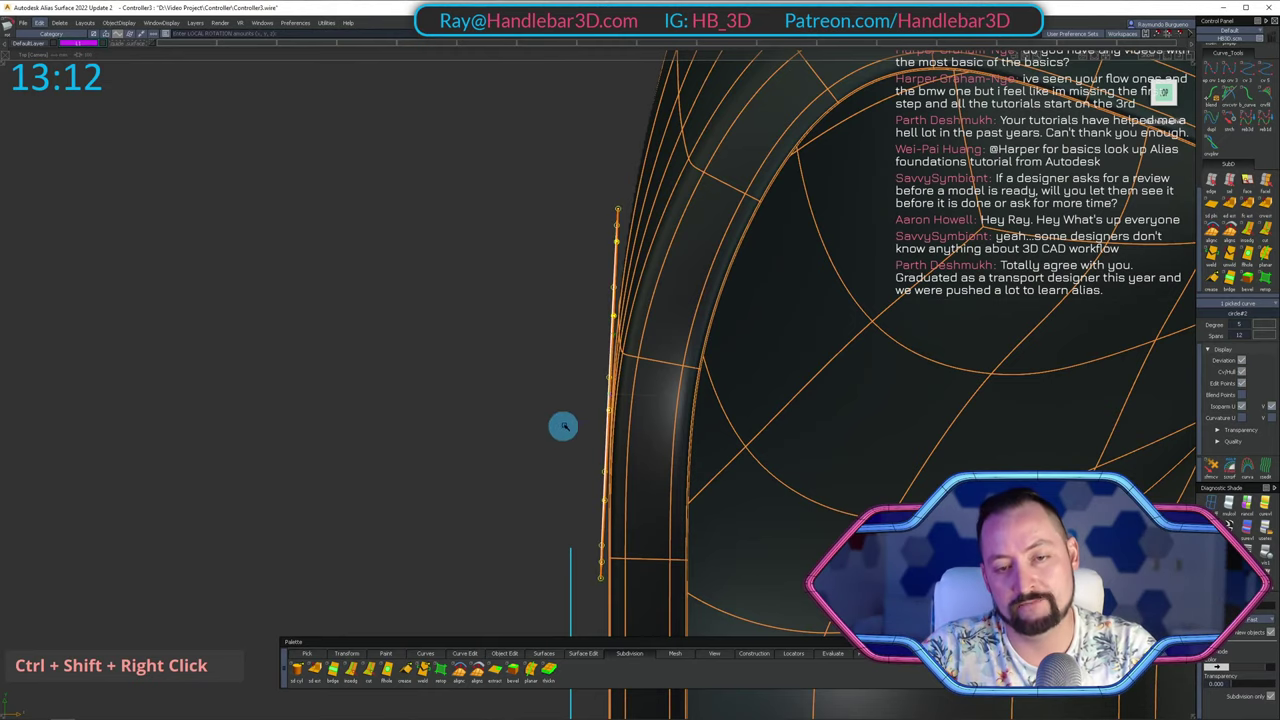
# Move the tilted upper circle in the top view until it sits just in front of the controller's front face.
pyautogui.keyDown('alt'); pyautogui.keyDown('shift'); pyautogui.moveTo(563, 426); pyautogui.dragTo(731, 229); pyautogui.keyUp('shift'); pyautogui.keyUp('alt')
pyautogui.keyDown('alt'); pyautogui.keyDown('shift'); pyautogui.moveTo(731, 229); pyautogui.dragTo(691, 287, button='right'); pyautogui.keyUp('shift'); pyautogui.keyUp('alt')
pyautogui.keyDown('alt'); pyautogui.keyDown('shift'); pyautogui.moveTo(691, 287); pyautogui.dragTo(526, 231); pyautogui.keyUp('shift'); pyautogui.keyUp('alt')
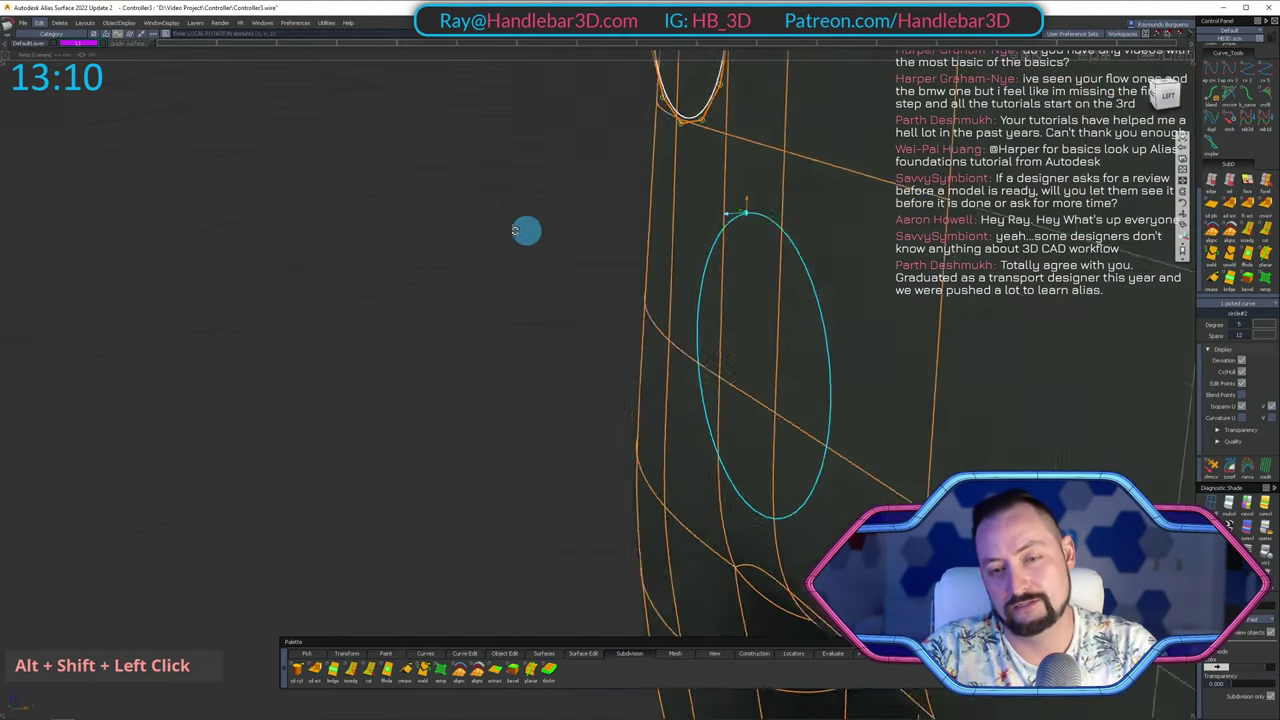
pyautogui.keyDown('alt'); pyautogui.keyDown('shift'); pyautogui.moveTo(526, 231); pyautogui.dragTo(686, 200, button='middle'); pyautogui.keyUp('shift'); pyautogui.keyUp('alt')
pyautogui.keyDown('alt'); pyautogui.keyDown('shift'); pyautogui.moveTo(686, 200); pyautogui.dragTo(726, 294); pyautogui.keyUp('shift'); pyautogui.keyUp('alt')
pyautogui.keyDown('alt'); pyautogui.keyDown('shift'); pyautogui.moveTo(726, 294); pyautogui.dragTo(615, 196, button='middle'); pyautogui.keyUp('shift'); pyautogui.keyUp('alt')
pyautogui.keyDown('alt'); pyautogui.keyDown('shift'); pyautogui.moveTo(615, 196); pyautogui.dragTo(1155, 50); pyautogui.keyUp('shift'); pyautogui.keyUp('alt')
pyautogui.keyDown('alt'); pyautogui.keyDown('shift'); pyautogui.click(1168, 97); pyautogui.keyUp('shift'); pyautogui.keyUp('alt')
pyautogui.keyDown('ctrl'); pyautogui.keyDown('shift'); pyautogui.moveTo(600, 228); pyautogui.dragTo(605, 215, button='middle'); pyautogui.keyUp('shift'); pyautogui.keyUp('ctrl')
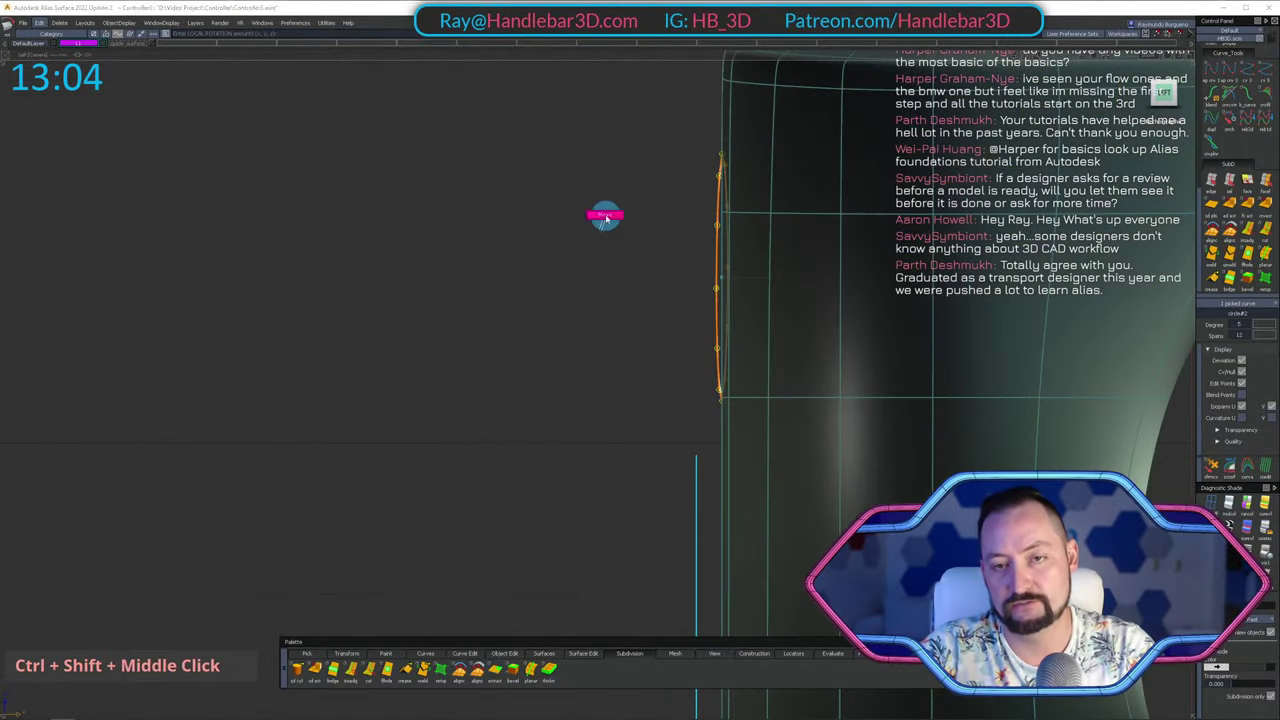
pyautogui.keyDown('alt'); pyautogui.keyDown('shift'); pyautogui.moveTo(721, 467); pyautogui.dragTo(822, 288); pyautogui.keyUp('shift'); pyautogui.keyUp('alt')
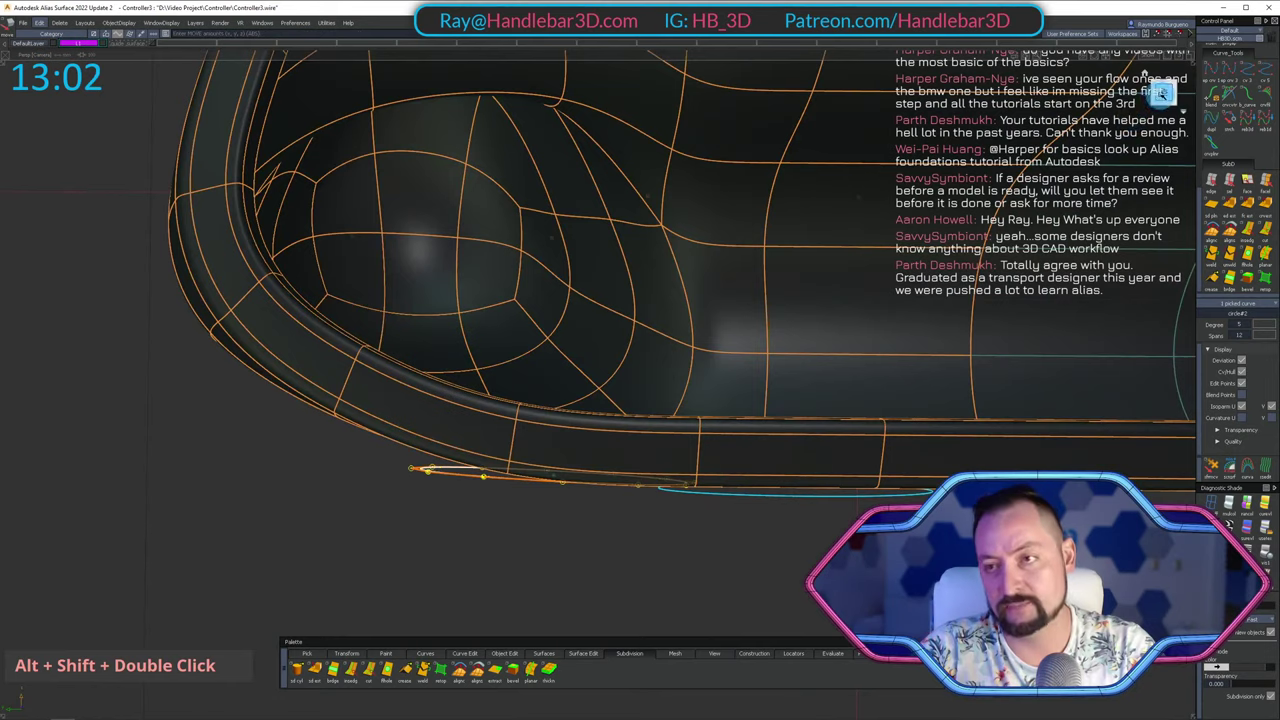
pyautogui.keyDown('alt'); pyautogui.keyDown('shift'); pyautogui.doubleClick(1161, 95); pyautogui.keyUp('shift'); pyautogui.keyUp('alt')
pyautogui.keyDown('alt'); pyautogui.keyDown('shift'); pyautogui.moveTo(803, 440); pyautogui.dragTo(694, 491, button='middle'); pyautogui.keyUp('shift'); pyautogui.keyUp('alt')
pyautogui.moveTo(658, 501); pyautogui.dragTo(672, 508, button='right')
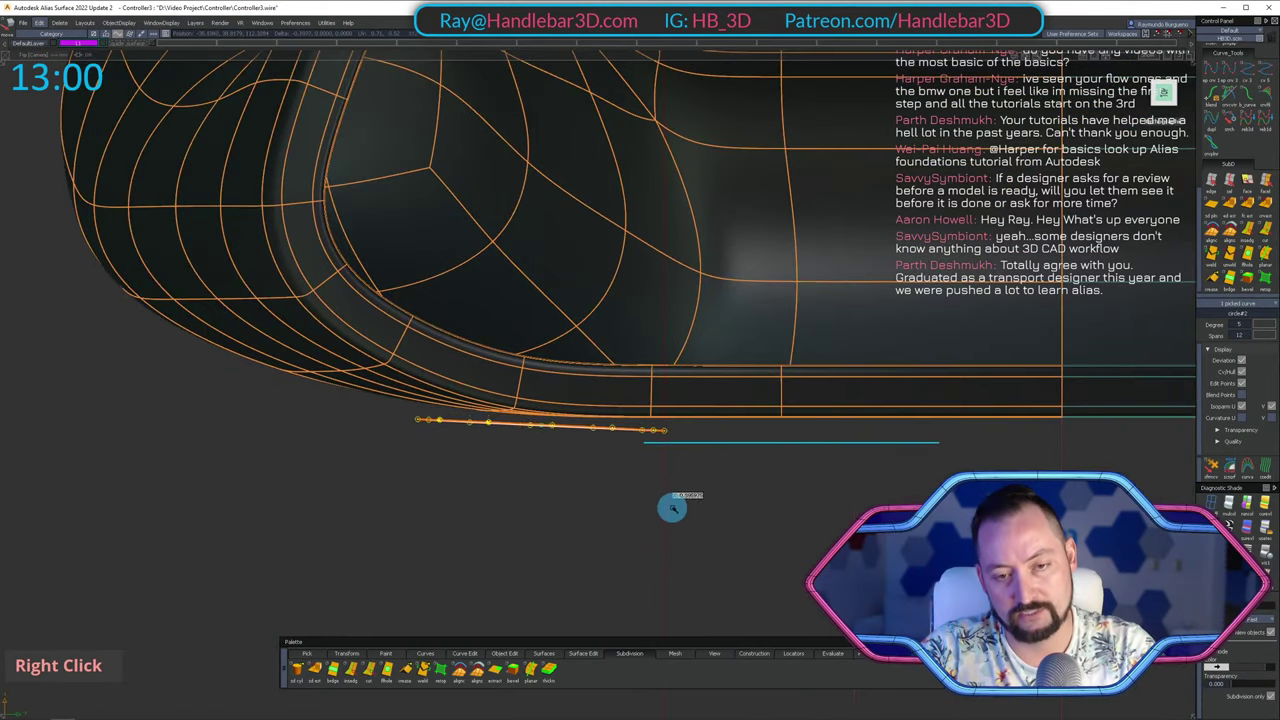
# Duplicate the upper circle in place and scale the copy down slightly in the front view to form an inner circle.
pyautogui.keyDown('alt'); pyautogui.keyDown('shift'); pyautogui.moveTo(669, 523); pyautogui.dragTo(594, 211); pyautogui.keyUp('shift'); pyautogui.keyUp('alt')
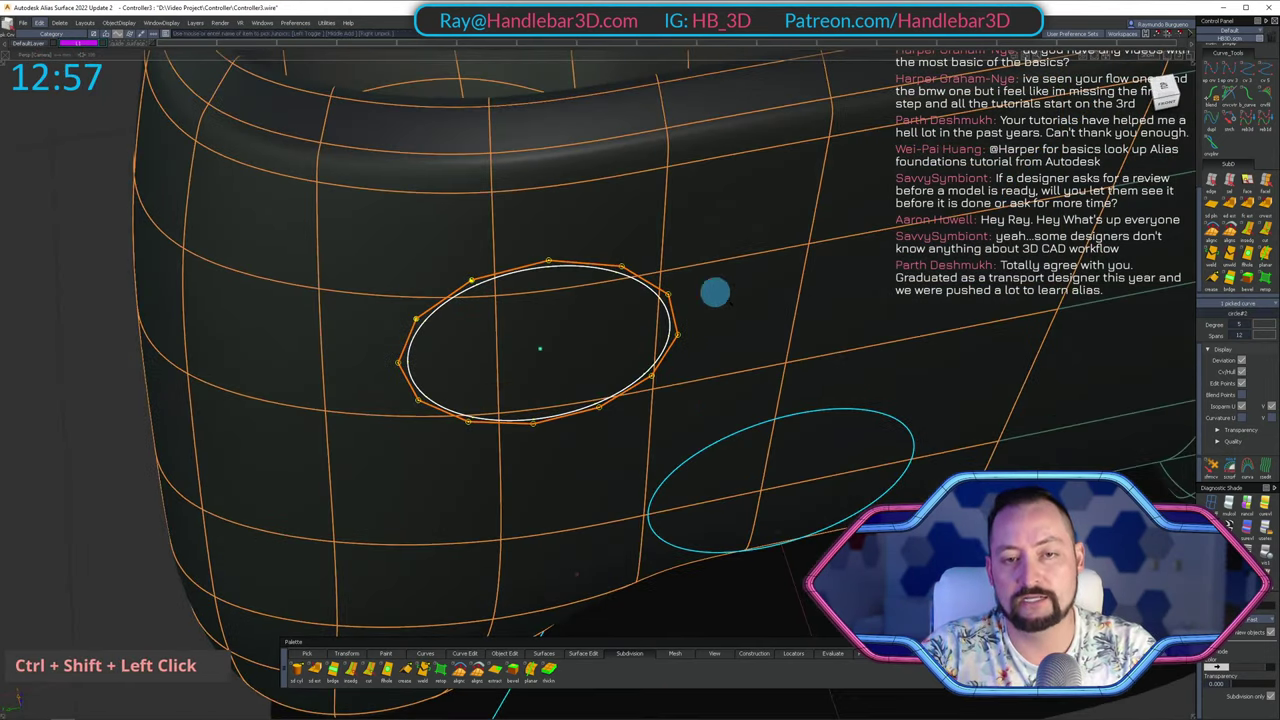
pyautogui.click(1176, 101)
pyautogui.hotkey('ctrl', 'c')
pyautogui.hotkey('ctrl', 'v')
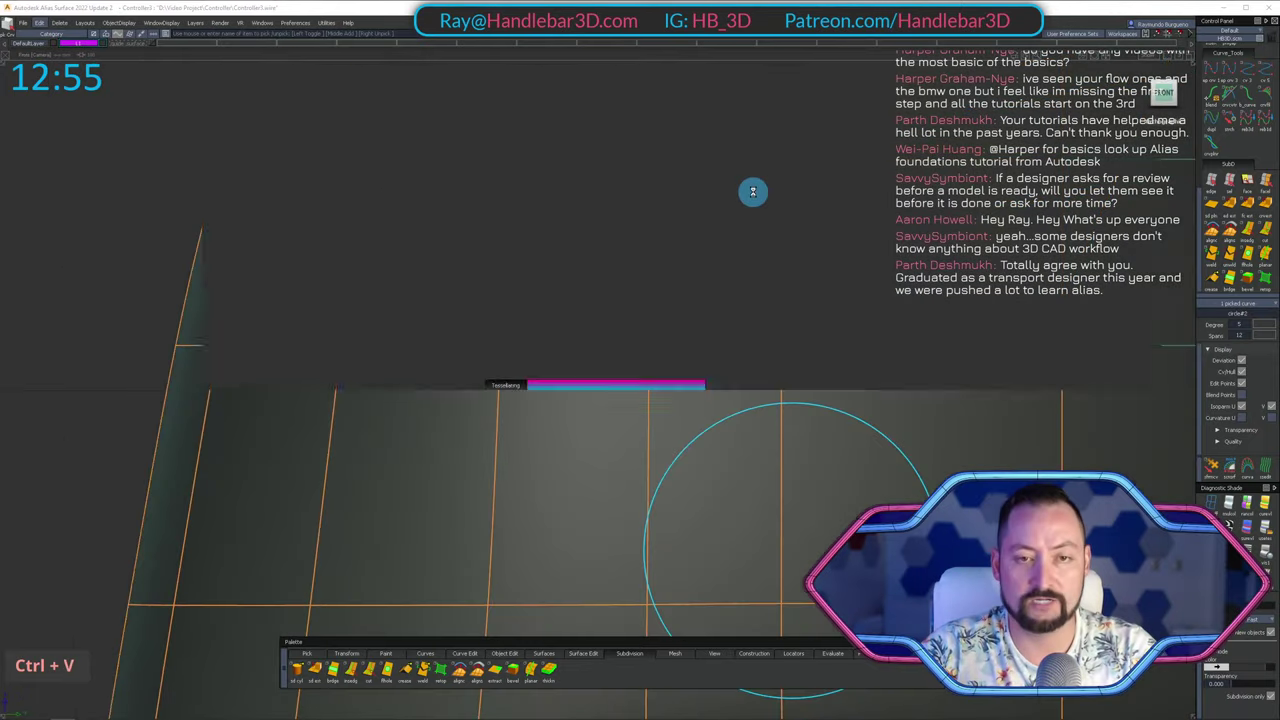
pyautogui.keyDown('ctrl'); pyautogui.keyDown('shift'); pyautogui.middleClick(753, 192); pyautogui.keyUp('shift'); pyautogui.keyUp('ctrl')
pyautogui.keyDown('ctrl'); pyautogui.keyDown('shift'); pyautogui.moveTo(753, 192); pyautogui.dragTo(785, 191, button='middle'); pyautogui.keyUp('shift'); pyautogui.keyUp('ctrl')
pyautogui.moveTo(768, 188); pyautogui.dragTo(755, 197)
# Isolate the two concentric upper circles and build a flat ring surface between them with Skin.
pyautogui.keyDown('ctrl'); pyautogui.keyDown('shift'); pyautogui.moveTo(662, 222); pyautogui.dragTo(620, 136); pyautogui.keyUp('shift'); pyautogui.keyUp('ctrl')
pyautogui.moveTo(698, 155); pyautogui.dragTo(566, 144)
pyautogui.hotkey('shift', 'h')
pyautogui.press('1')
pyautogui.keyDown('ctrl'); pyautogui.keyDown('shift'); pyautogui.moveTo(591, 277); pyautogui.dragTo(620, 153); pyautogui.keyUp('shift'); pyautogui.keyUp('ctrl')
pyautogui.keyDown('ctrl'); pyautogui.keyDown('shift'); pyautogui.moveTo(583, 190); pyautogui.dragTo(696, 200); pyautogui.keyUp('shift'); pyautogui.keyUp('ctrl')
pyautogui.keyDown('ctrl'); pyautogui.keyDown('shift'); pyautogui.moveTo(695, 240); pyautogui.dragTo(692, 466, button='right'); pyautogui.keyUp('shift'); pyautogui.keyUp('ctrl')
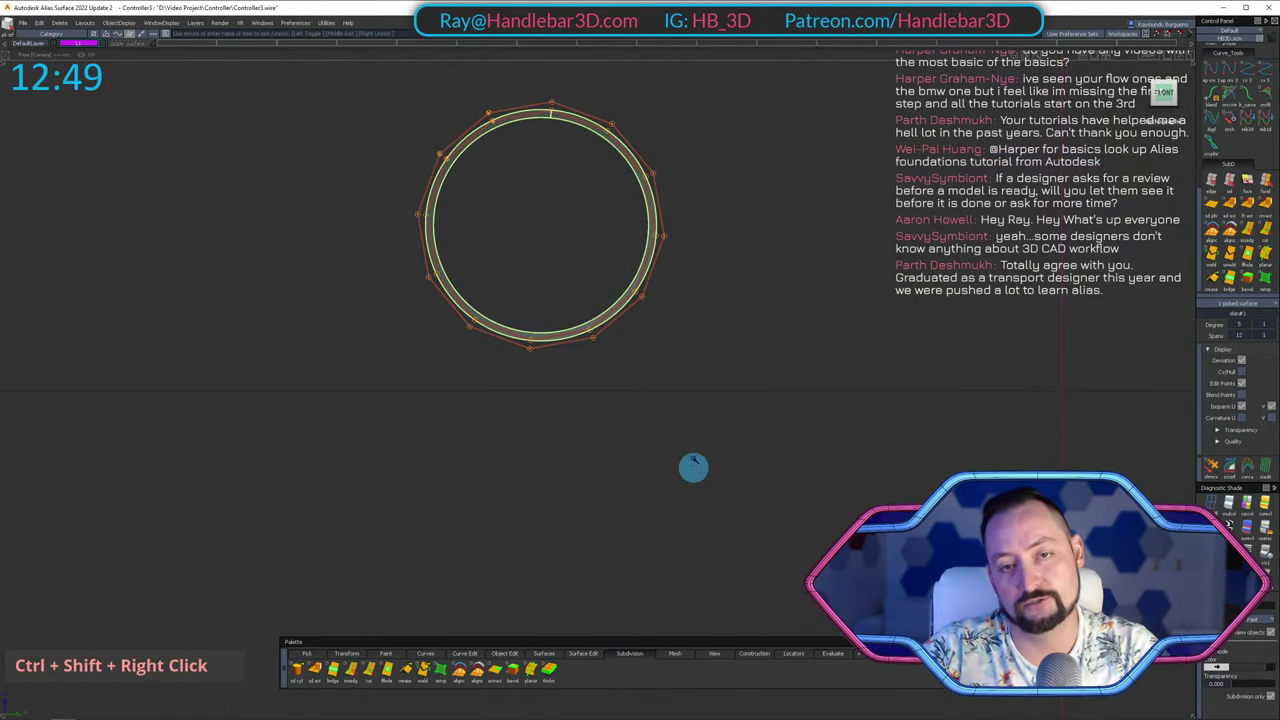
# Hide the control vertices of the circles and bring the rest of the model back into view.
pyautogui.keyDown('ctrl'); pyautogui.keyDown('shift'); pyautogui.moveTo(610, 290); pyautogui.dragTo(700, 250); pyautogui.keyUp('shift'); pyautogui.keyUp('ctrl')
pyautogui.keyDown('ctrl'); pyautogui.keyDown('shift'); pyautogui.moveTo(820, 343); pyautogui.dragTo(816, 550, button='right'); pyautogui.keyUp('shift'); pyautogui.keyUp('ctrl')
pyautogui.keyDown('ctrl'); pyautogui.keyDown('shift'); pyautogui.moveTo(825, 512); pyautogui.dragTo(830, 300); pyautogui.keyUp('shift'); pyautogui.keyUp('ctrl')
pyautogui.hotkey('shift', 'u')
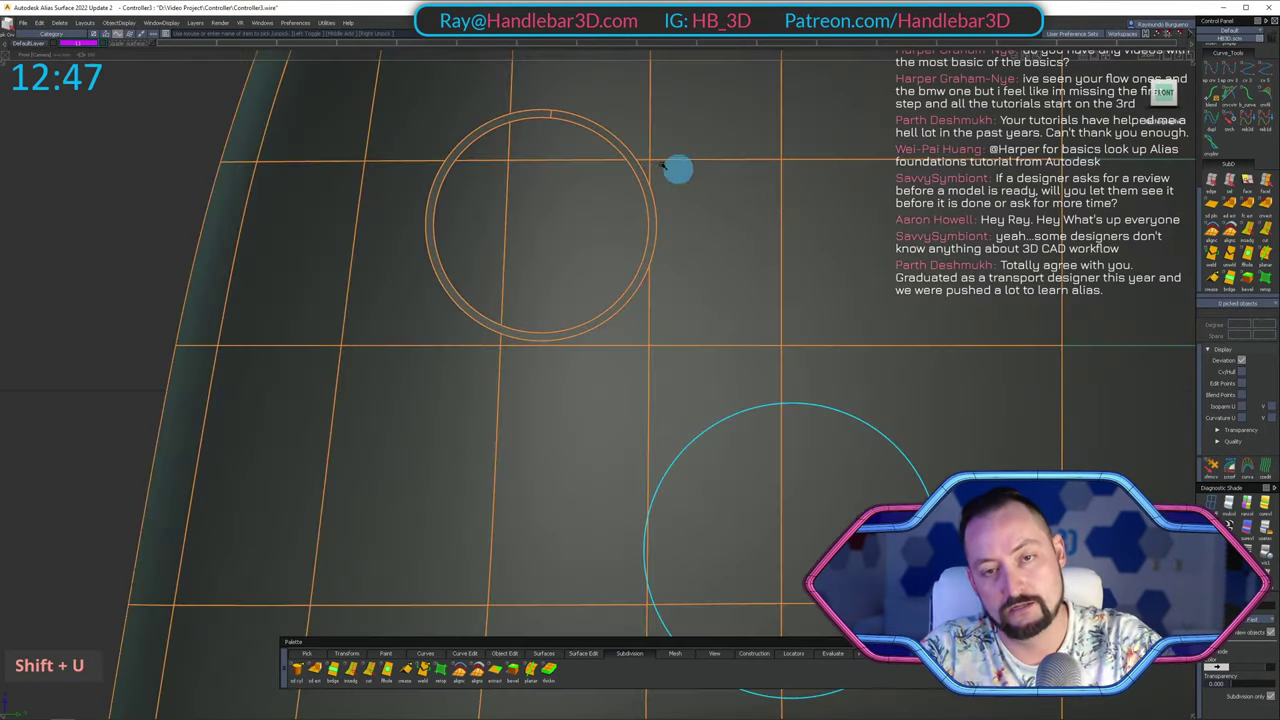
# Duplicate the ring's outer circle in place.
pyautogui.keyDown('alt'); pyautogui.keyDown('shift'); pyautogui.moveTo(313, 183); pyautogui.dragTo(592, 140); pyautogui.keyUp('shift'); pyautogui.keyUp('alt')
pyautogui.keyDown('alt'); pyautogui.keyDown('shift'); pyautogui.moveTo(592, 140); pyautogui.dragTo(576, 163, button='middle'); pyautogui.keyUp('shift'); pyautogui.keyUp('alt')
pyautogui.keyDown('ctrl'); pyautogui.keyDown('shift'); pyautogui.moveTo(576, 163); pyautogui.dragTo(612, 198); pyautogui.keyUp('shift'); pyautogui.keyUp('ctrl')
pyautogui.doubleClick(608, 204)
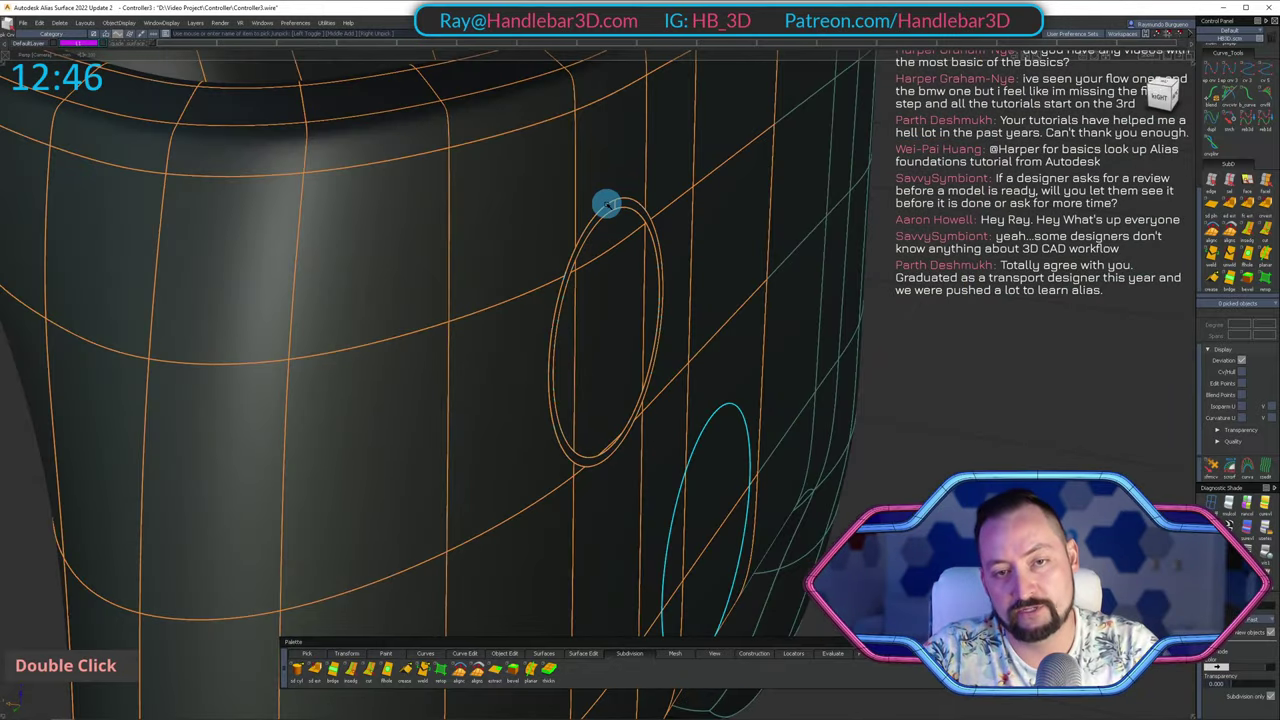
pyautogui.hotkey('ctrl', 'c')
pyautogui.hotkey('ctrl', 'v')
# Scale the duplicated circle up around the ring and move it back into the controller body.
pyautogui.keyDown('ctrl'); pyautogui.keyDown('shift'); pyautogui.moveTo(1060, 384); pyautogui.dragTo(1066, 310, button='middle'); pyautogui.keyUp('shift'); pyautogui.keyUp('ctrl')
pyautogui.moveTo(1062, 306); pyautogui.dragTo(1012, 290, button='middle')
pyautogui.hotkey('ctrl', 'z')
pyautogui.moveTo(1036, 354); pyautogui.dragTo(994, 354)
pyautogui.keyDown('ctrl'); pyautogui.keyDown('shift'); pyautogui.moveTo(990, 354); pyautogui.dragTo(1021, 357, button='middle'); pyautogui.keyUp('shift'); pyautogui.keyUp('ctrl')
pyautogui.moveTo(1021, 357); pyautogui.dragTo(1095, 280)
pyautogui.hotkey('ctrl', 'z')
pyautogui.keyDown('alt'); pyautogui.keyDown('shift'); pyautogui.moveTo(1113, 177); pyautogui.dragTo(371, 314, button='right'); pyautogui.keyUp('shift'); pyautogui.keyUp('alt')
pyautogui.keyDown('ctrl'); pyautogui.keyDown('shift'); pyautogui.middleClick(384, 312); pyautogui.keyUp('shift'); pyautogui.keyUp('ctrl')
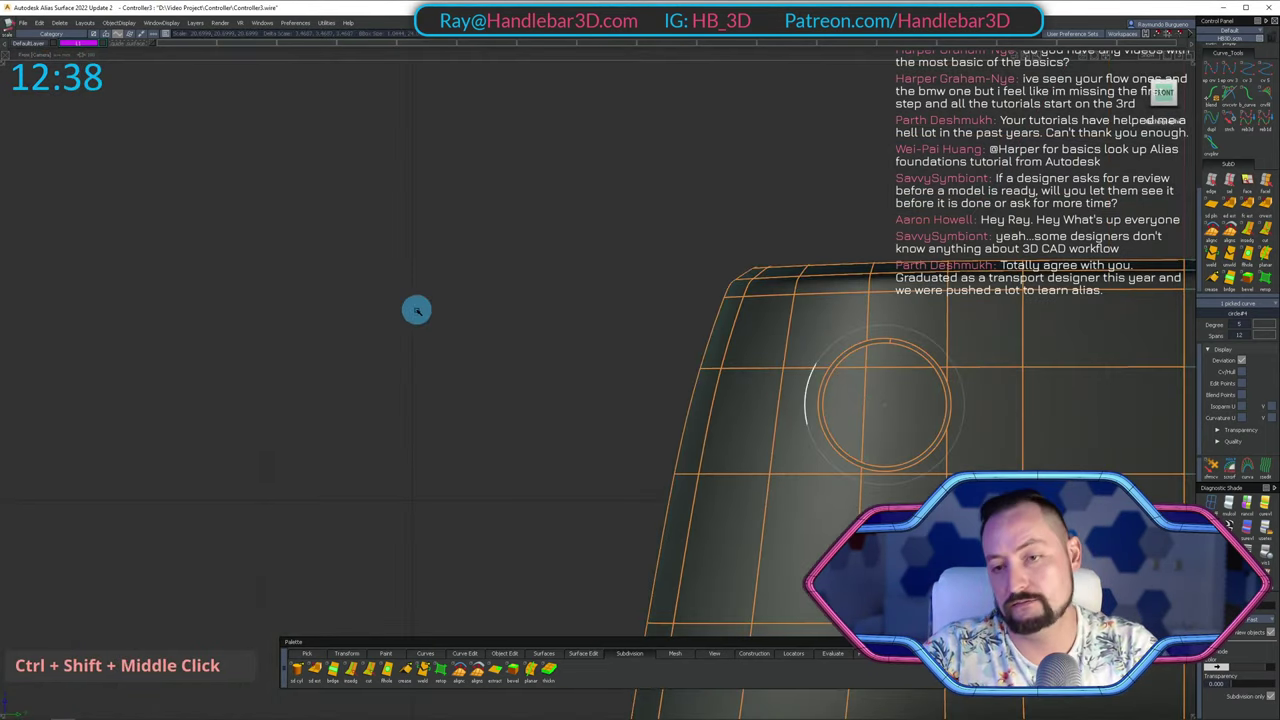
pyautogui.keyDown('alt'); pyautogui.keyDown('shift'); pyautogui.moveTo(406, 303); pyautogui.dragTo(884, 300); pyautogui.keyUp('shift'); pyautogui.keyUp('alt')
pyautogui.keyDown('ctrl'); pyautogui.keyDown('shift'); pyautogui.moveTo(880, 304); pyautogui.dragTo(869, 260, button='middle'); pyautogui.keyUp('shift'); pyautogui.keyUp('ctrl')
# Isolate the ring's outer circle and the larger rear circle, and skin a flared wall surface between them.
pyautogui.keyDown('alt'); pyautogui.keyDown('shift'); pyautogui.moveTo(868, 262); pyautogui.dragTo(678, 348); pyautogui.keyUp('shift'); pyautogui.keyUp('alt')
pyautogui.keyDown('ctrl'); pyautogui.keyDown('shift'); pyautogui.click(741, 338); pyautogui.keyUp('shift'); pyautogui.keyUp('ctrl')
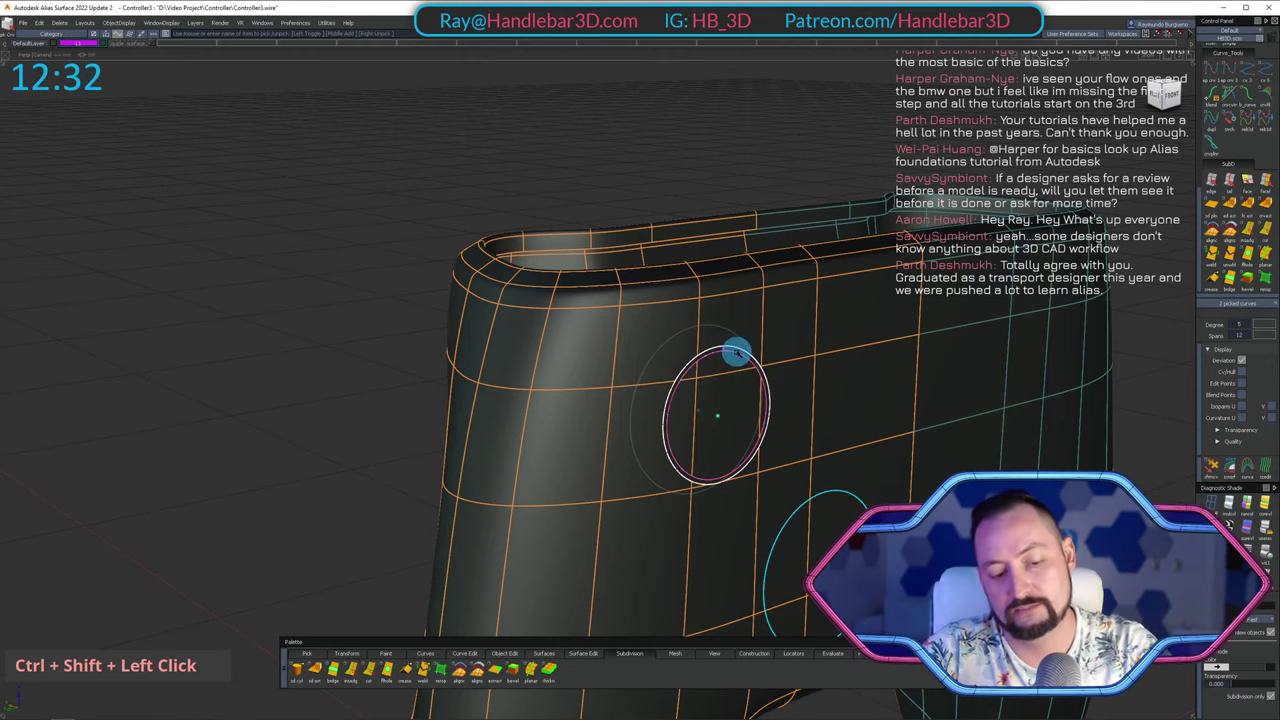
pyautogui.moveTo(737, 352)
pyautogui.keyDown('ctrl'); pyautogui.keyDown('shift'); pyautogui.mouseDown()
pyautogui.moveTo(743, 399)
pyautogui.moveTo(717, 366)
pyautogui.mouseUp(); pyautogui.keyUp('shift'); pyautogui.keyUp('ctrl')
pyautogui.press('1')
pyautogui.keyDown('ctrl'); pyautogui.keyDown('shift'); pyautogui.moveTo(721, 421); pyautogui.dragTo(694, 349); pyautogui.keyUp('shift'); pyautogui.keyUp('ctrl')
pyautogui.press('1')
pyautogui.keyDown('alt'); pyautogui.keyDown('shift'); pyautogui.moveTo(694, 349); pyautogui.dragTo(743, 243, button='right'); pyautogui.keyUp('shift'); pyautogui.keyUp('alt')
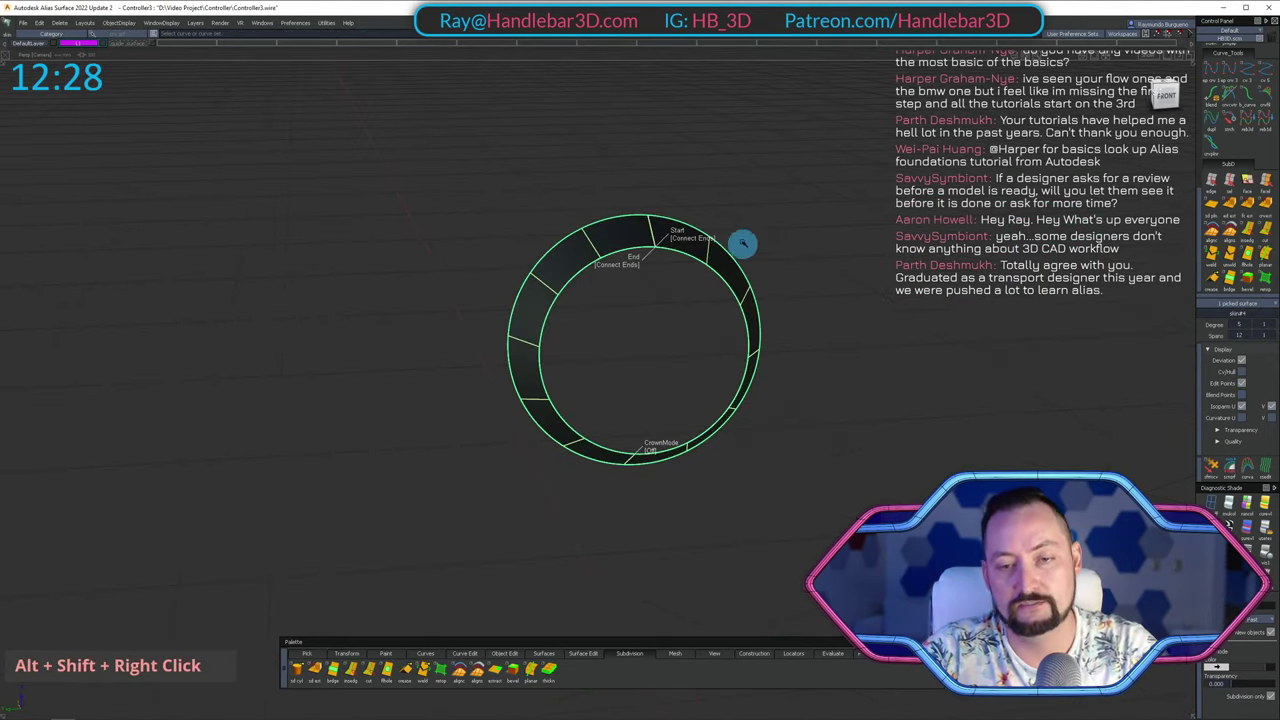
# Clear the selection and show the hidden controller body around the new wall surface.
pyautogui.keyDown('ctrl'); pyautogui.keyDown('shift'); pyautogui.moveTo(612, 268); pyautogui.dragTo(1020, 229); pyautogui.keyUp('shift'); pyautogui.keyUp('ctrl')
pyautogui.keyDown('alt'); pyautogui.keyDown('shift'); pyautogui.click(637, 226); pyautogui.keyUp('shift'); pyautogui.keyUp('alt')
pyautogui.keyDown('alt'); pyautogui.keyDown('shift'); pyautogui.moveTo(1020, 229); pyautogui.dragTo(1090, 215, button='right'); pyautogui.keyUp('shift'); pyautogui.keyUp('alt')
pyautogui.keyDown('alt'); pyautogui.keyDown('shift'); pyautogui.moveTo(1090, 215); pyautogui.dragTo(741, 278); pyautogui.keyUp('shift'); pyautogui.keyUp('alt')
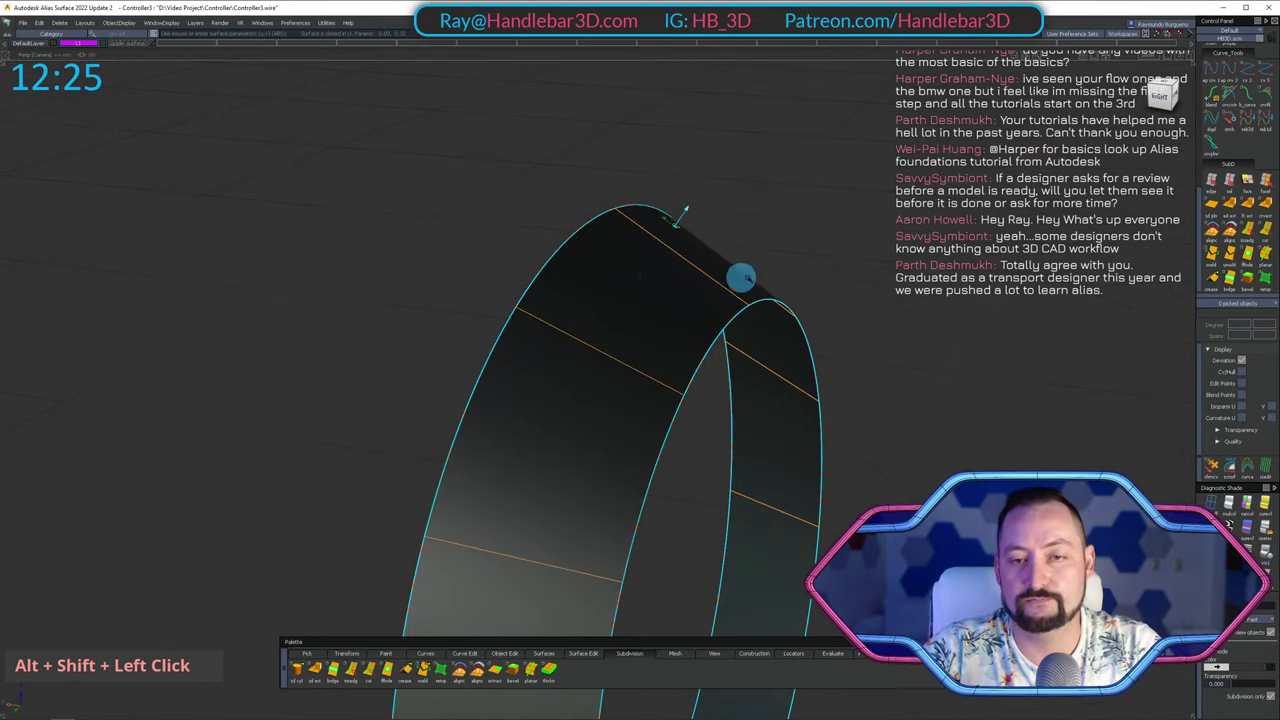
pyautogui.keyDown('ctrl'); pyautogui.keyDown('shift'); pyautogui.moveTo(741, 278); pyautogui.dragTo(790, 268, button='middle'); pyautogui.keyUp('shift'); pyautogui.keyUp('ctrl')
pyautogui.keyDown('alt'); pyautogui.keyDown('shift'); pyautogui.moveTo(877, 243); pyautogui.dragTo(790, 220); pyautogui.keyUp('shift'); pyautogui.keyUp('alt')
pyautogui.scroll(-4, 520, 239)
pyautogui.keyDown('alt'); pyautogui.keyDown('shift'); pyautogui.moveTo(790, 220); pyautogui.dragTo(745, 209, button='right'); pyautogui.keyUp('shift'); pyautogui.keyUp('alt')
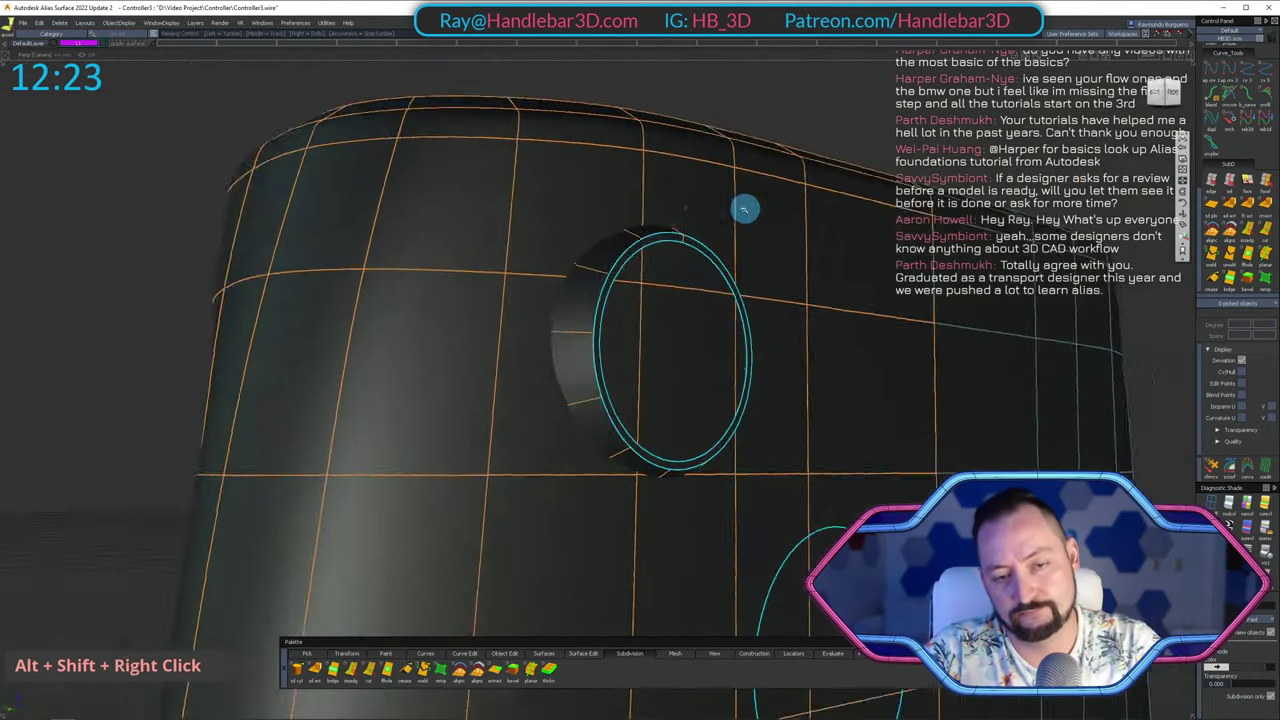
pyautogui.keyDown('alt'); pyautogui.keyDown('shift'); pyautogui.moveTo(743, 209); pyautogui.dragTo(666, 303); pyautogui.keyUp('shift'); pyautogui.keyUp('alt')
pyautogui.keyDown('alt'); pyautogui.keyDown('shift'); pyautogui.doubleClick(632, 265); pyautogui.keyUp('shift'); pyautogui.keyUp('alt')
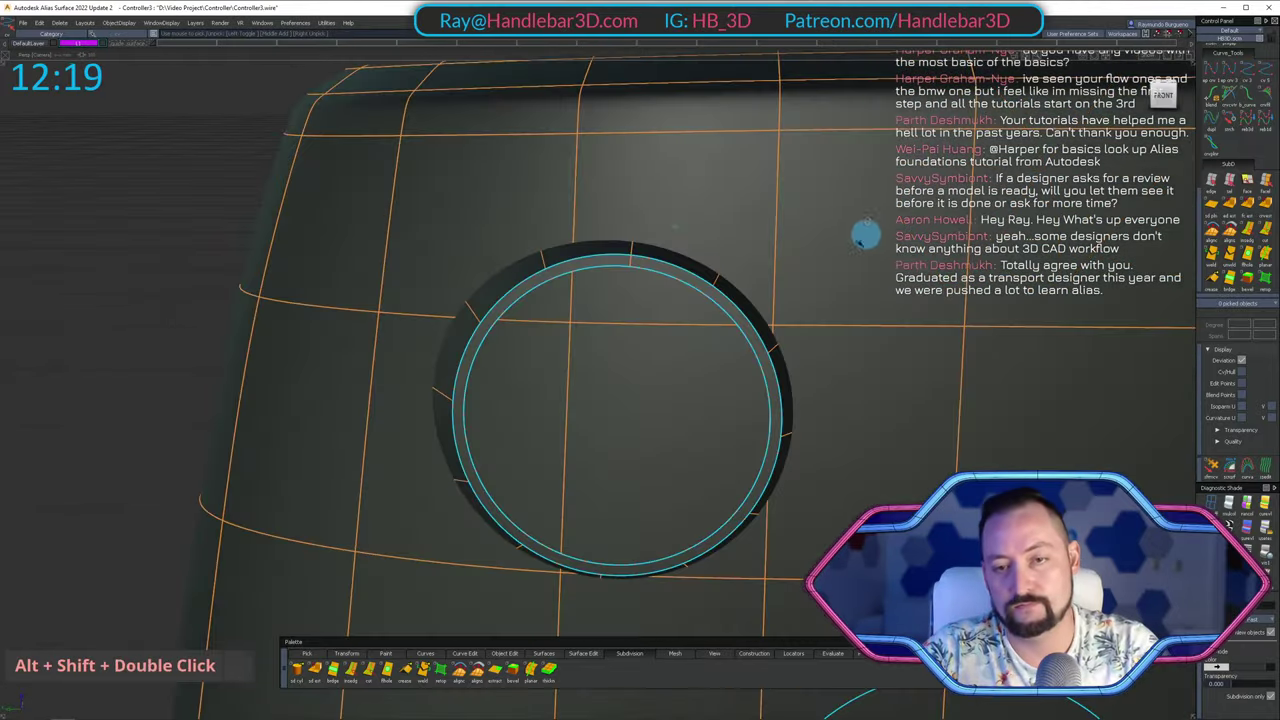
# Pick the larger rear circle and rotate it in the top view to lean further with the body's curvature.
pyautogui.keyDown('alt'); pyautogui.keyDown('shift'); pyautogui.moveTo(866, 235); pyautogui.dragTo(877, 317); pyautogui.keyUp('shift'); pyautogui.keyUp('alt')
pyautogui.keyDown('ctrl'); pyautogui.keyDown('shift'); pyautogui.click(817, 229); pyautogui.keyUp('shift'); pyautogui.keyUp('ctrl')
pyautogui.keyDown('ctrl'); pyautogui.keyDown('shift'); pyautogui.click(725, 256); pyautogui.keyUp('shift'); pyautogui.keyUp('ctrl')
pyautogui.keyDown('ctrl'); pyautogui.keyDown('shift'); pyautogui.moveTo(877, 317); pyautogui.dragTo(840, 394, button='middle'); pyautogui.keyUp('shift'); pyautogui.keyUp('ctrl')
pyautogui.rightClick(777, 370)
pyautogui.moveTo(840, 394); pyautogui.dragTo(813, 398, button='right')
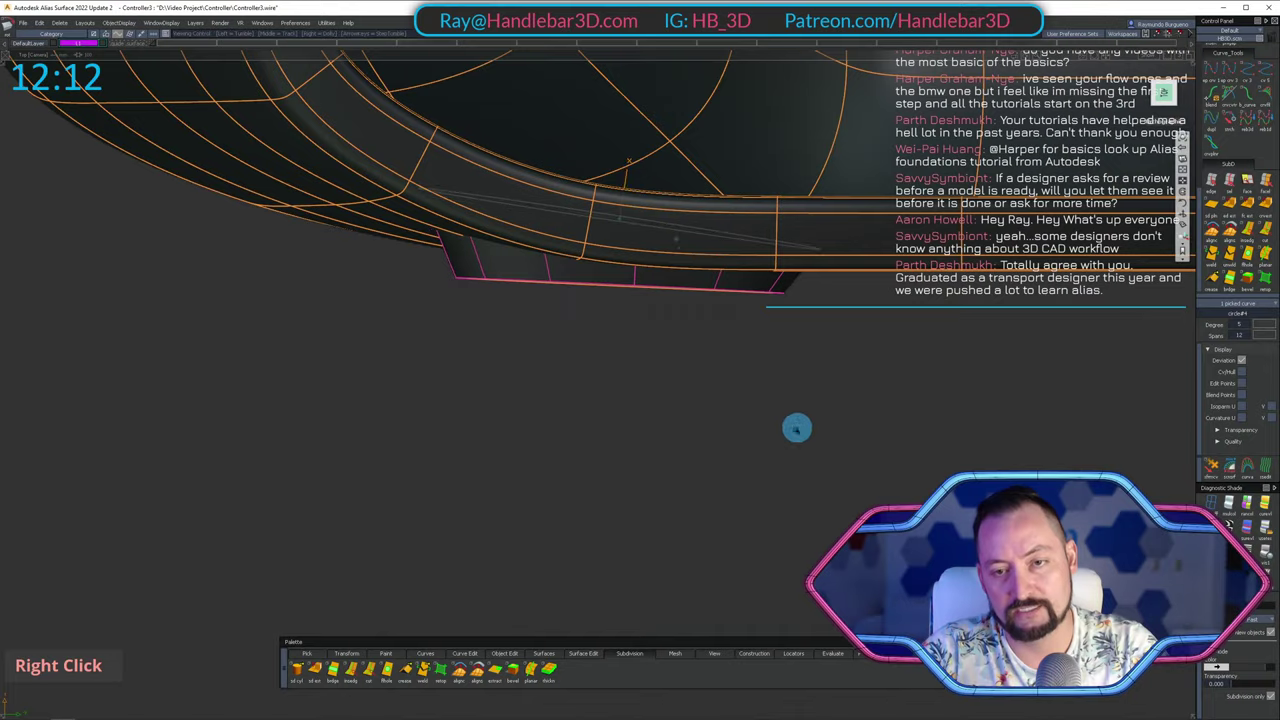
pyautogui.keyDown('alt'); pyautogui.keyDown('shift'); pyautogui.moveTo(797, 429); pyautogui.dragTo(762, 132); pyautogui.keyUp('shift'); pyautogui.keyUp('alt')
pyautogui.keyDown('alt'); pyautogui.keyDown('shift'); pyautogui.moveTo(762, 132); pyautogui.dragTo(760, 143, button='right'); pyautogui.keyUp('shift'); pyautogui.keyUp('alt')
pyautogui.moveTo(760, 143)
pyautogui.keyDown('alt'); pyautogui.keyDown('shift'); pyautogui.mouseDown()
pyautogui.moveTo(803, 54)
pyautogui.moveTo(957, 111)
pyautogui.moveTo(743, 137)
pyautogui.mouseUp(); pyautogui.keyUp('shift'); pyautogui.keyUp('alt')
pyautogui.keyDown('ctrl'); pyautogui.keyDown('shift'); pyautogui.moveTo(743, 137); pyautogui.dragTo(700, 138, button='middle'); pyautogui.keyUp('shift'); pyautogui.keyUp('ctrl')
pyautogui.moveTo(149, 186); pyautogui.dragTo(137, 180)
pyautogui.hotkey('ctrl', 'z')
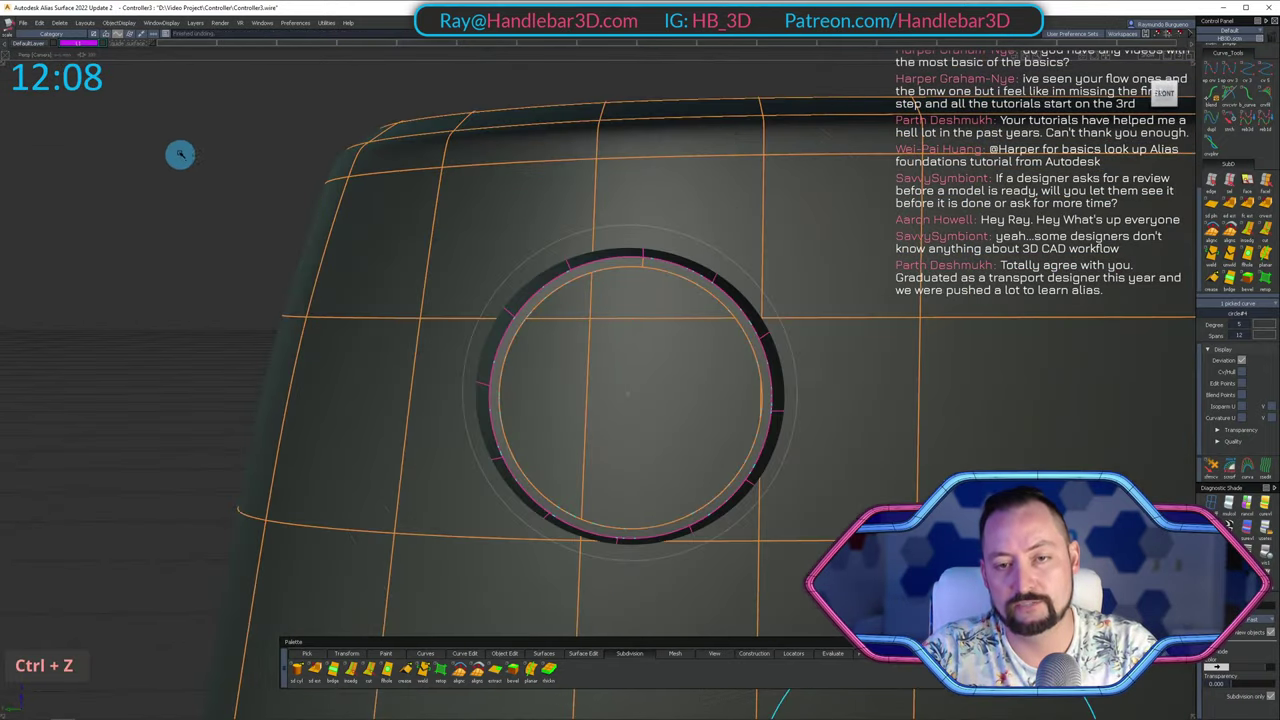
pyautogui.hotkey('ctrl', 'z')
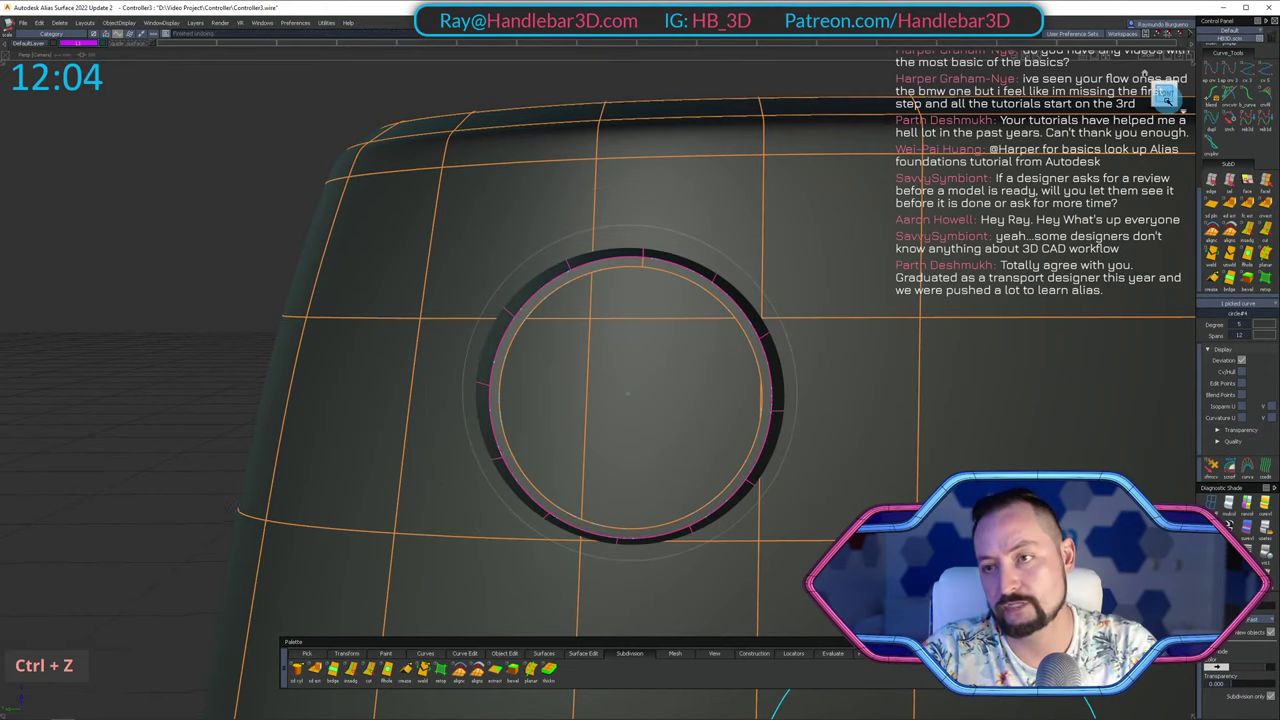
# Stretch the rear circle vertically in the front view with a non-proportional scale to even out the wall around the ring.
pyautogui.keyDown('alt'); pyautogui.keyDown('shift'); pyautogui.moveTo(1166, 98); pyautogui.dragTo(268, 130); pyautogui.keyUp('shift'); pyautogui.keyUp('alt')
pyautogui.doubleClick(180, 123)
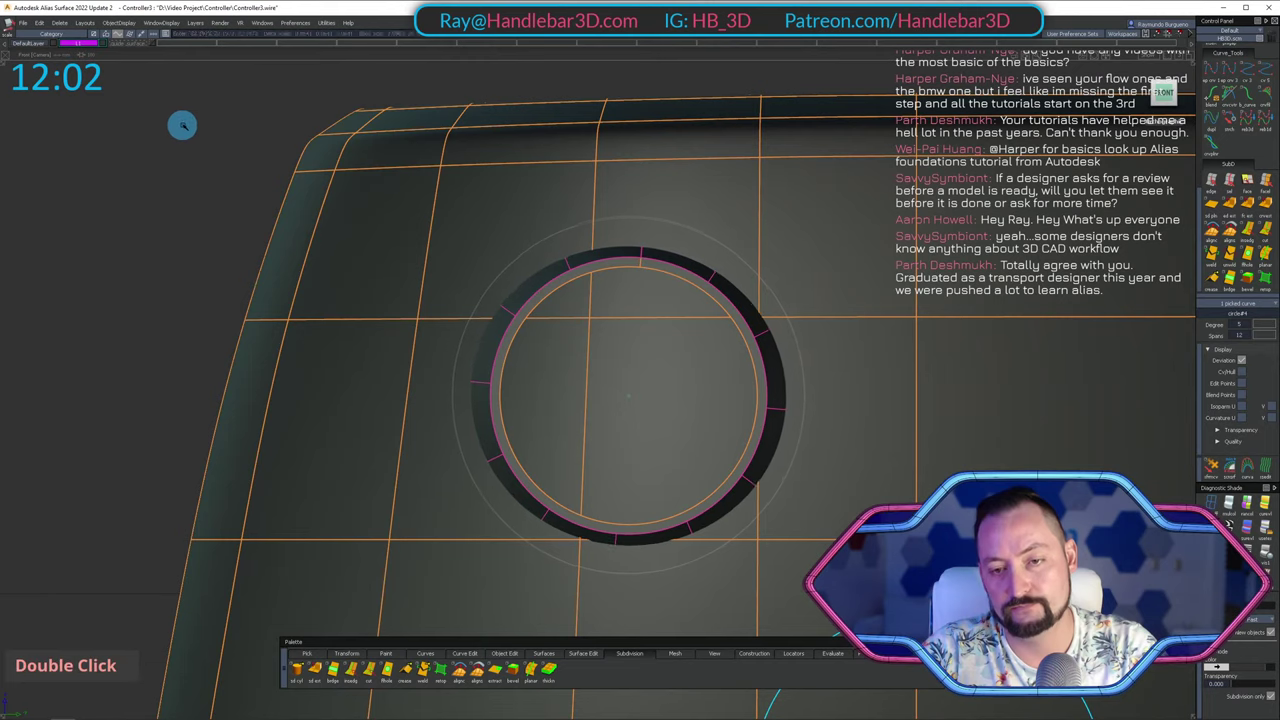
pyautogui.keyDown('alt'); pyautogui.keyDown('shift'); pyautogui.moveTo(183, 126); pyautogui.dragTo(1123, 77); pyautogui.keyUp('shift'); pyautogui.keyUp('alt')
pyautogui.keyDown('alt'); pyautogui.keyDown('shift'); pyautogui.click(1172, 101); pyautogui.keyUp('shift'); pyautogui.keyUp('alt')
pyautogui.keyDown('ctrl'); pyautogui.keyDown('shift'); pyautogui.moveTo(248, 148); pyautogui.dragTo(220, 171, button='middle'); pyautogui.keyUp('shift'); pyautogui.keyUp('ctrl')
pyautogui.moveTo(186, 145); pyautogui.dragTo(166, 92, button='right')
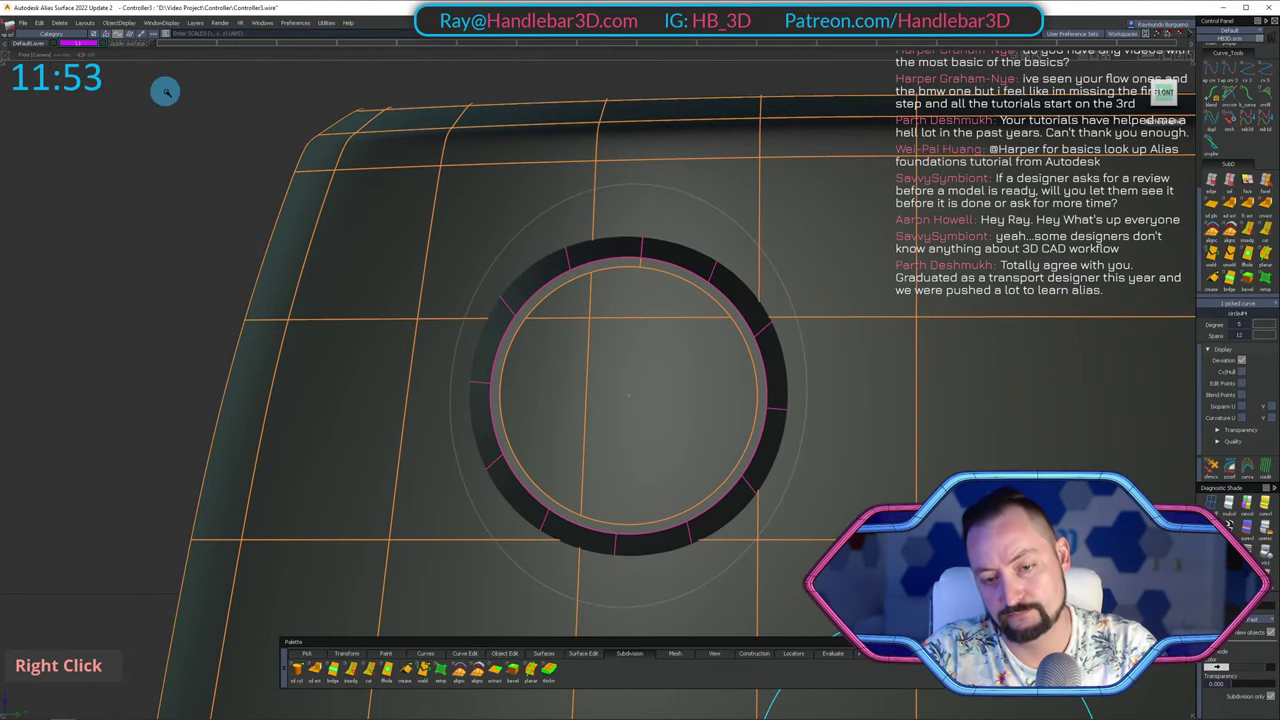
# Start the Sphere primitive command for a new surface next to the controller body.
pyautogui.keyDown('alt'); pyautogui.keyDown('shift'); pyautogui.moveTo(173, 90); pyautogui.dragTo(651, 377); pyautogui.keyUp('shift'); pyautogui.keyUp('alt')
pyautogui.keyDown('alt'); pyautogui.keyDown('shift'); pyautogui.moveTo(651, 377); pyautogui.dragTo(771, 309, button='right'); pyautogui.keyUp('shift'); pyautogui.keyUp('alt')
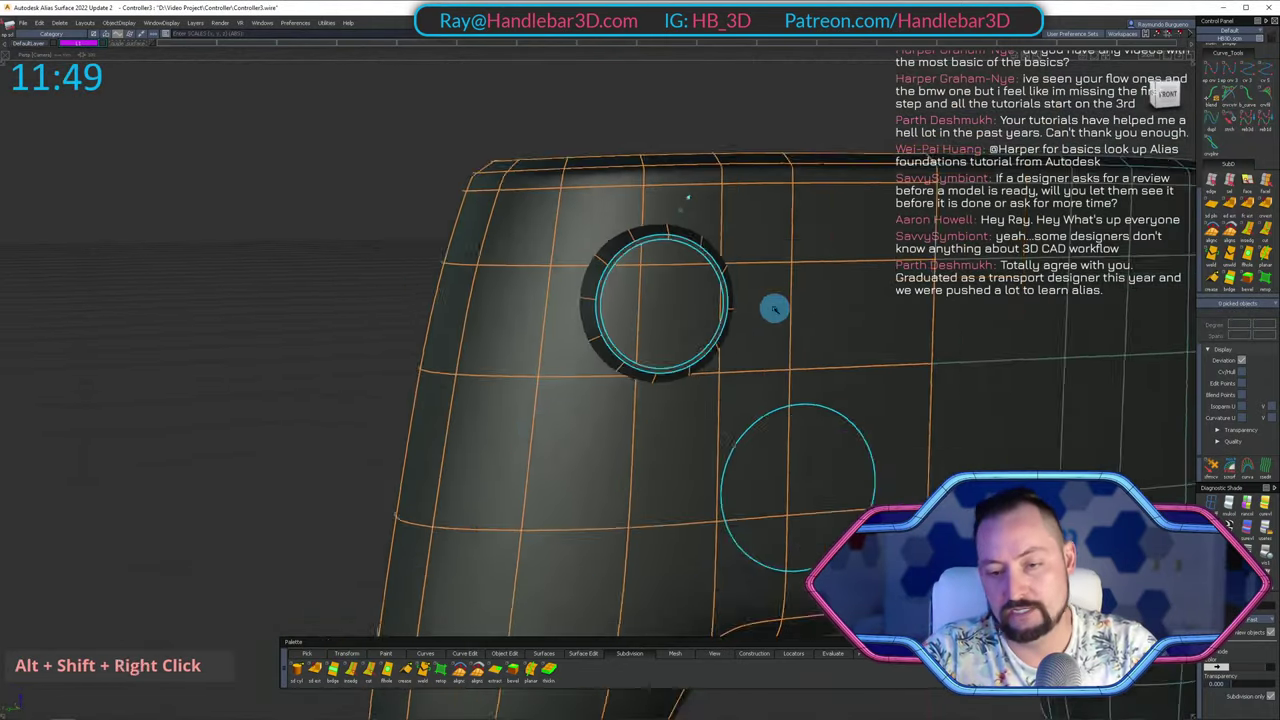
pyautogui.moveTo(771, 309)
pyautogui.keyDown('alt'); pyautogui.keyDown('shift'); pyautogui.mouseDown()
pyautogui.moveTo(909, 339)
pyautogui.moveTo(423, 386)
pyautogui.moveTo(754, 326)
pyautogui.mouseUp(); pyautogui.keyUp('shift'); pyautogui.keyUp('alt')
pyautogui.keyDown('alt'); pyautogui.keyDown('shift'); pyautogui.moveTo(754, 326); pyautogui.dragTo(709, 377, button='right'); pyautogui.keyUp('shift'); pyautogui.keyUp('alt')
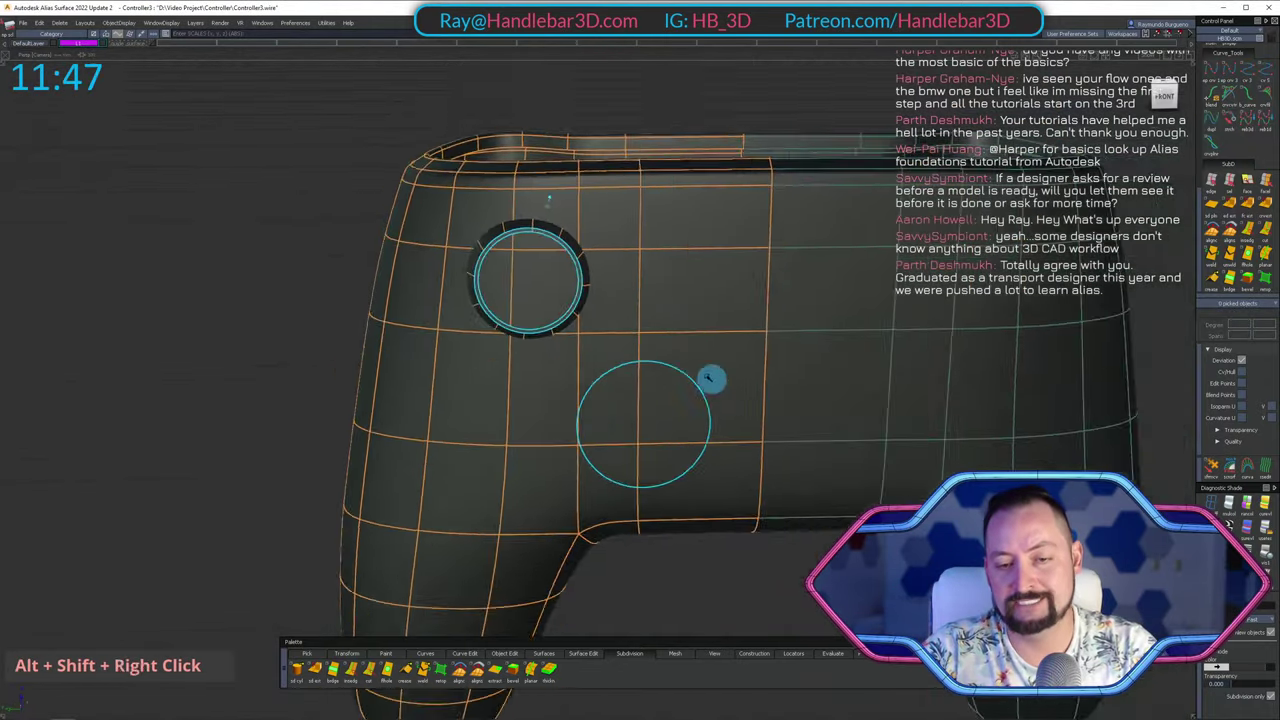
pyautogui.keyDown('ctrl'); pyautogui.keyDown('shift'); pyautogui.moveTo(709, 377); pyautogui.dragTo(643, 480); pyautogui.keyUp('shift'); pyautogui.keyUp('ctrl')
pyautogui.rightClick(584, 654)
pyautogui.rightClick(544, 654)
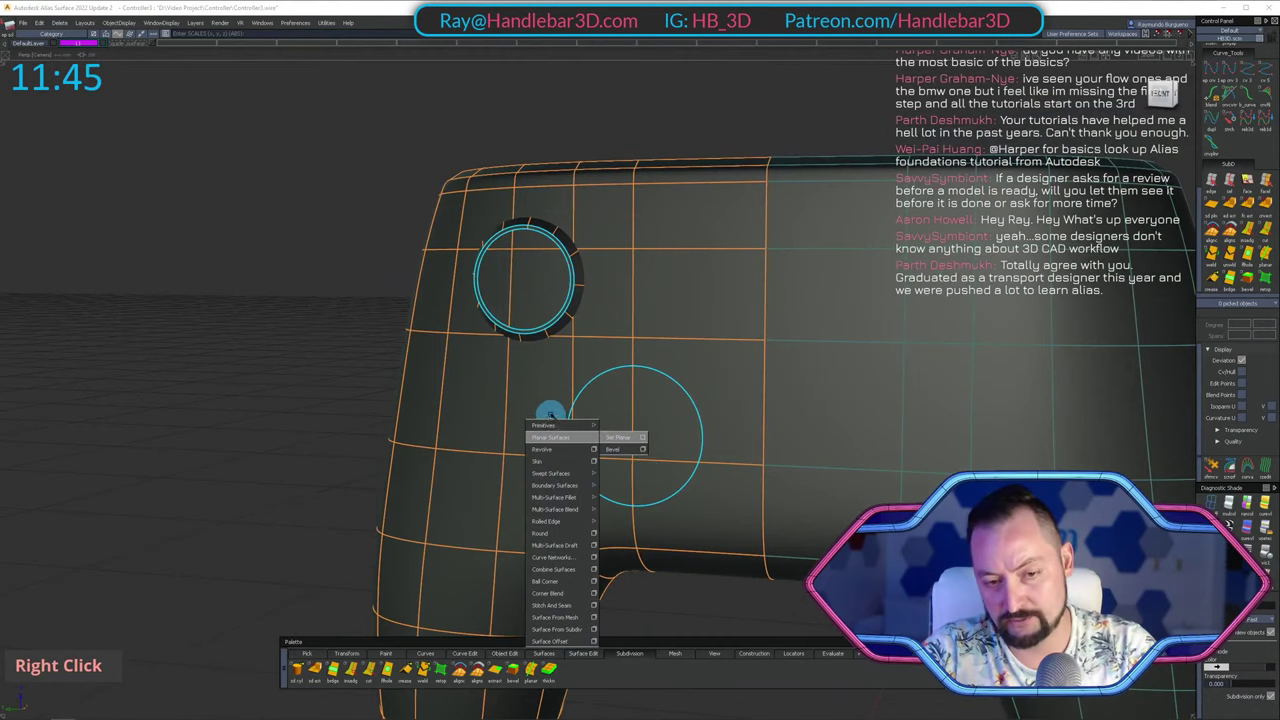
pyautogui.rightClick(624, 423)
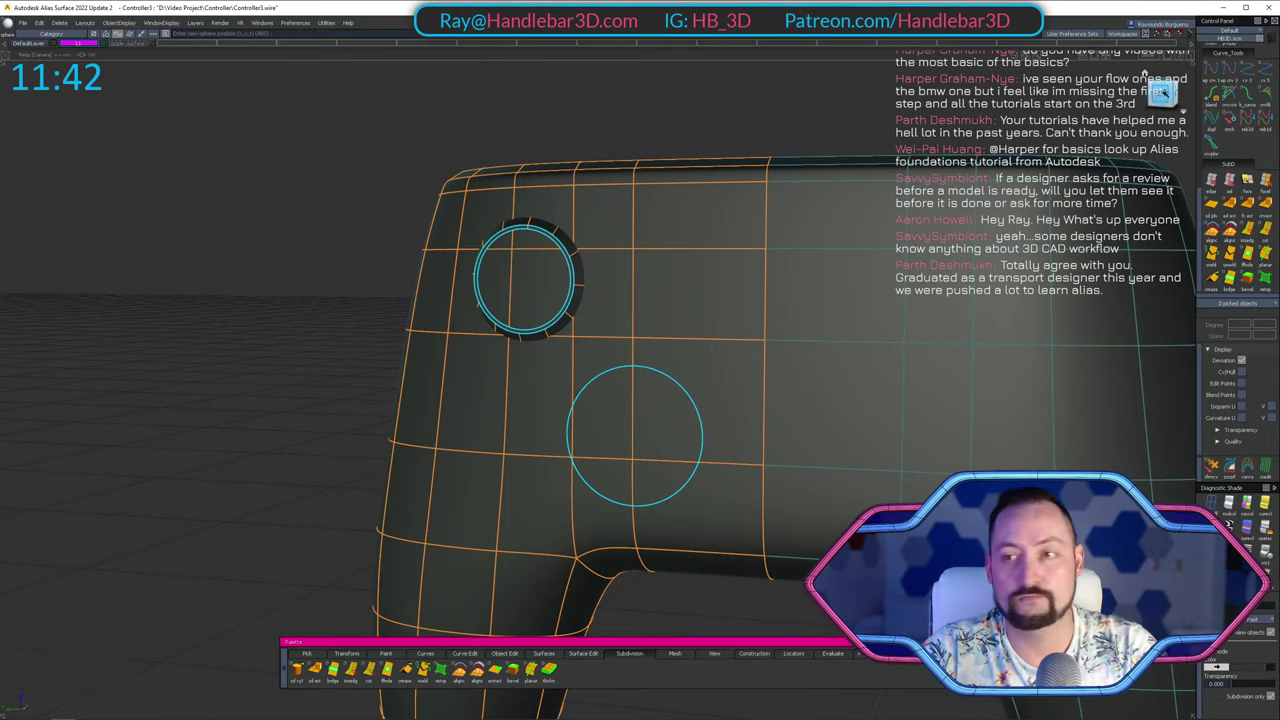
# Save the model as a new version named Controller4.wire.
pyautogui.keyDown('alt'); pyautogui.keyDown('shift'); pyautogui.click(579, 291); pyautogui.keyUp('shift'); pyautogui.keyUp('alt')
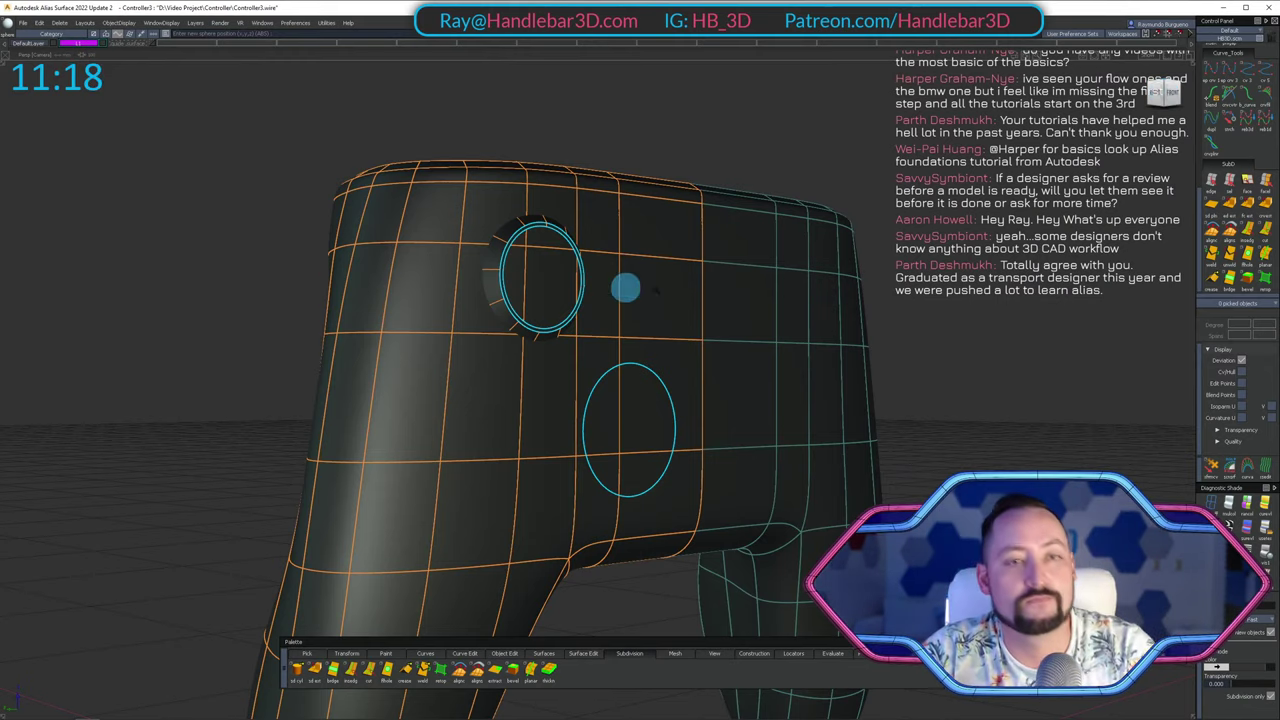
pyautogui.keyDown('alt'); pyautogui.keyDown('shift'); pyautogui.moveTo(625, 288); pyautogui.dragTo(400, 340); pyautogui.keyUp('shift'); pyautogui.keyUp('alt')
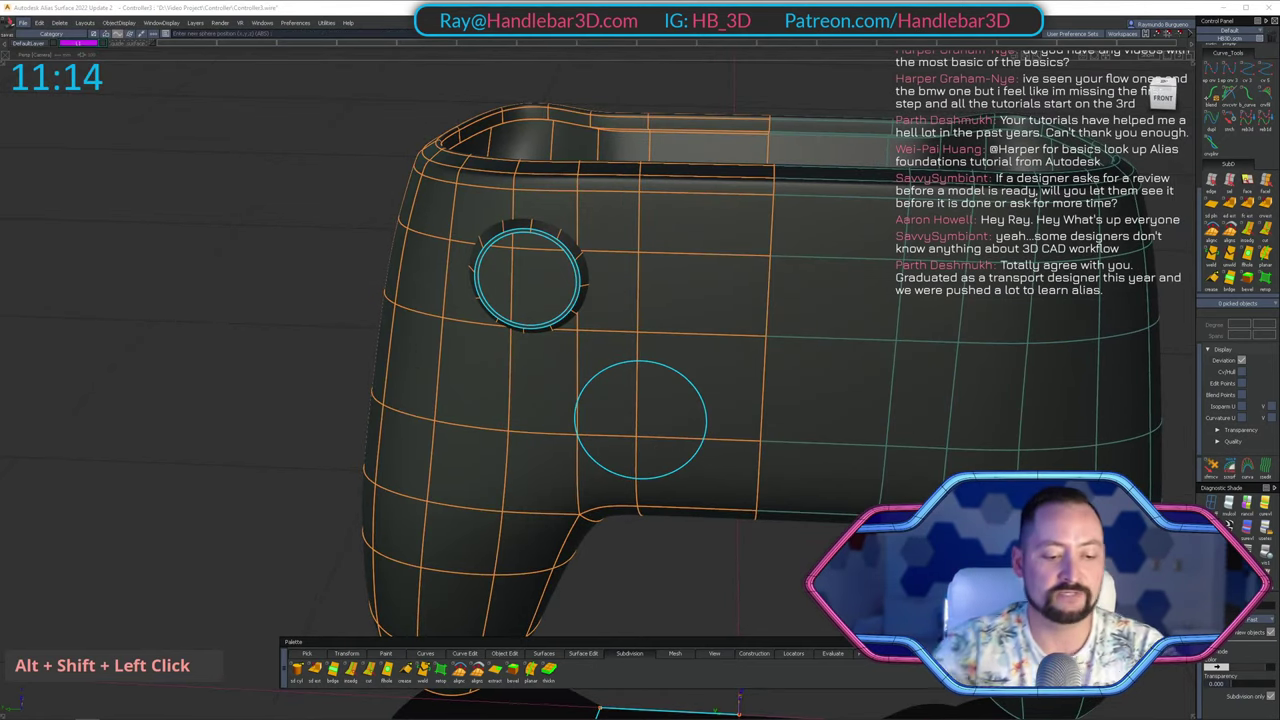
pyautogui.press('4')
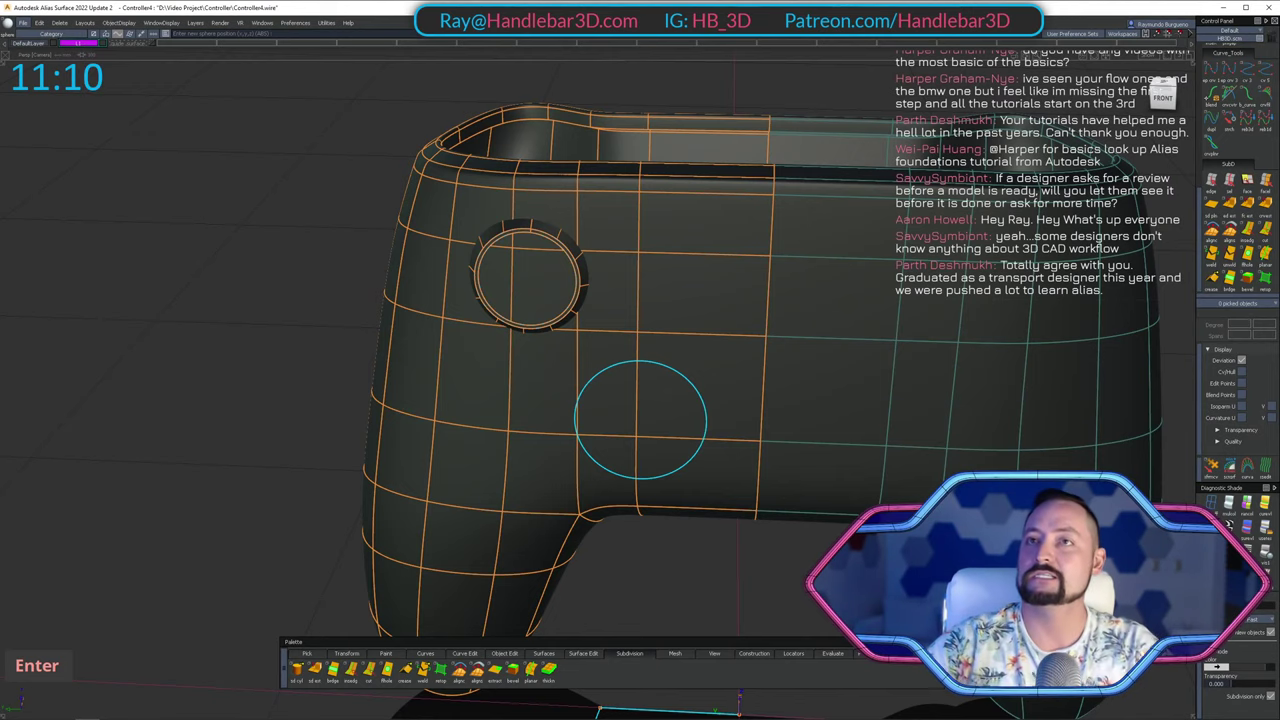
# Place a primitive sphere at the grid origin, below the front of the controller body.
pyautogui.keyDown('alt'); pyautogui.keyDown('shift'); pyautogui.moveTo(714, 243); pyautogui.dragTo(638, 255); pyautogui.keyUp('shift'); pyautogui.keyUp('alt')
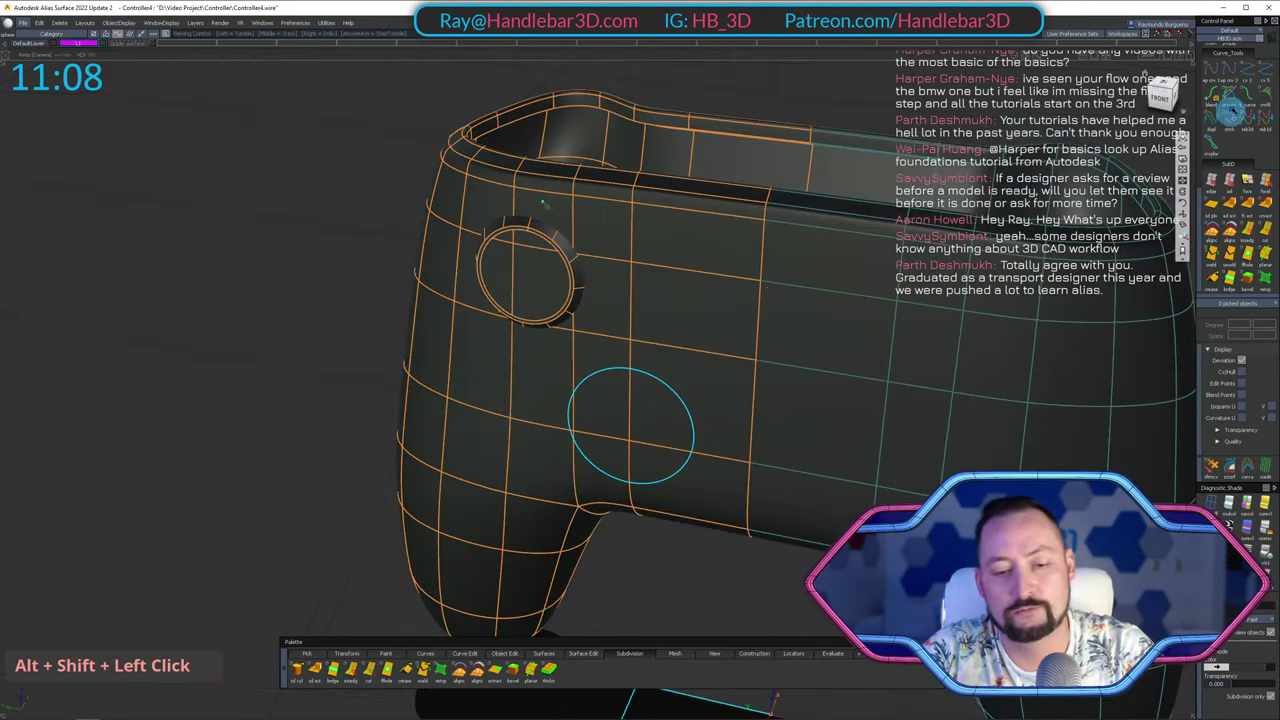
pyautogui.keyDown('alt'); pyautogui.keyDown('shift'); pyautogui.moveTo(1155, 114); pyautogui.dragTo(794, 277, button='right'); pyautogui.keyUp('shift'); pyautogui.keyUp('alt')
pyautogui.keyDown('alt'); pyautogui.keyDown('shift'); pyautogui.moveTo(794, 277); pyautogui.dragTo(1186, 112); pyautogui.keyUp('shift'); pyautogui.keyUp('alt')
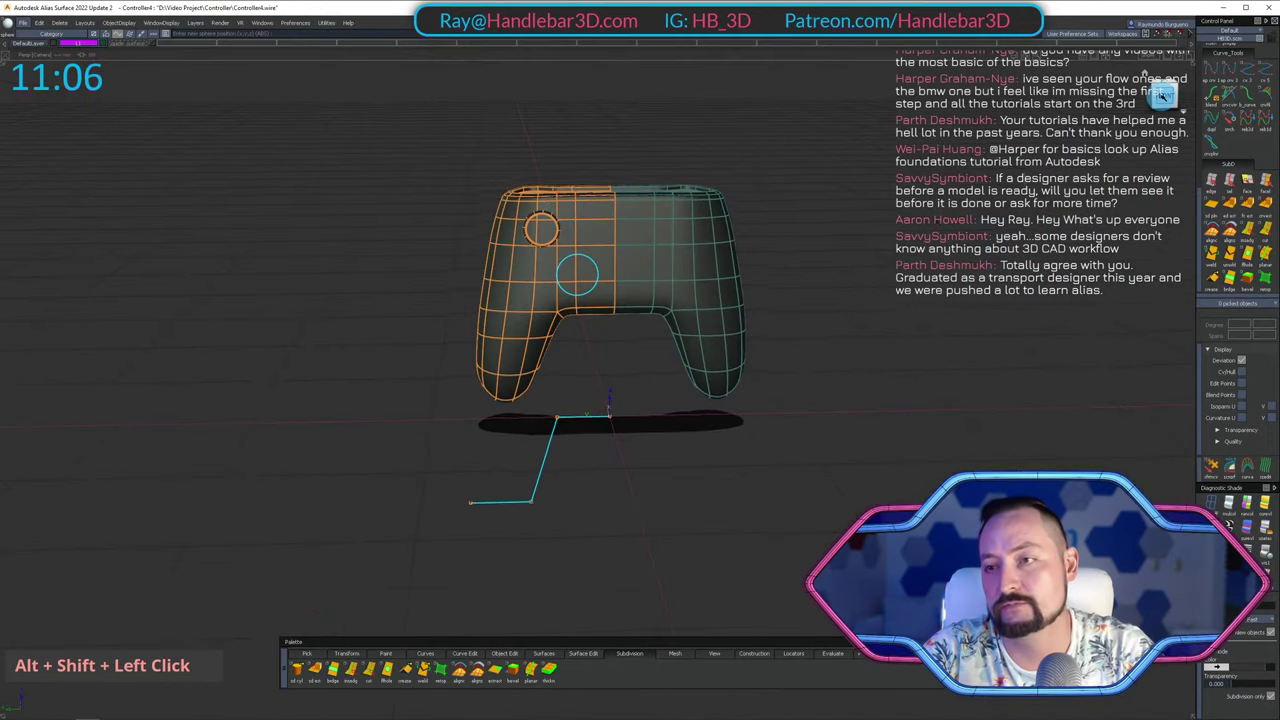
pyautogui.keyDown('alt'); pyautogui.keyDown('shift'); pyautogui.moveTo(669, 461); pyautogui.dragTo(652, 481); pyautogui.keyUp('shift'); pyautogui.keyUp('alt')
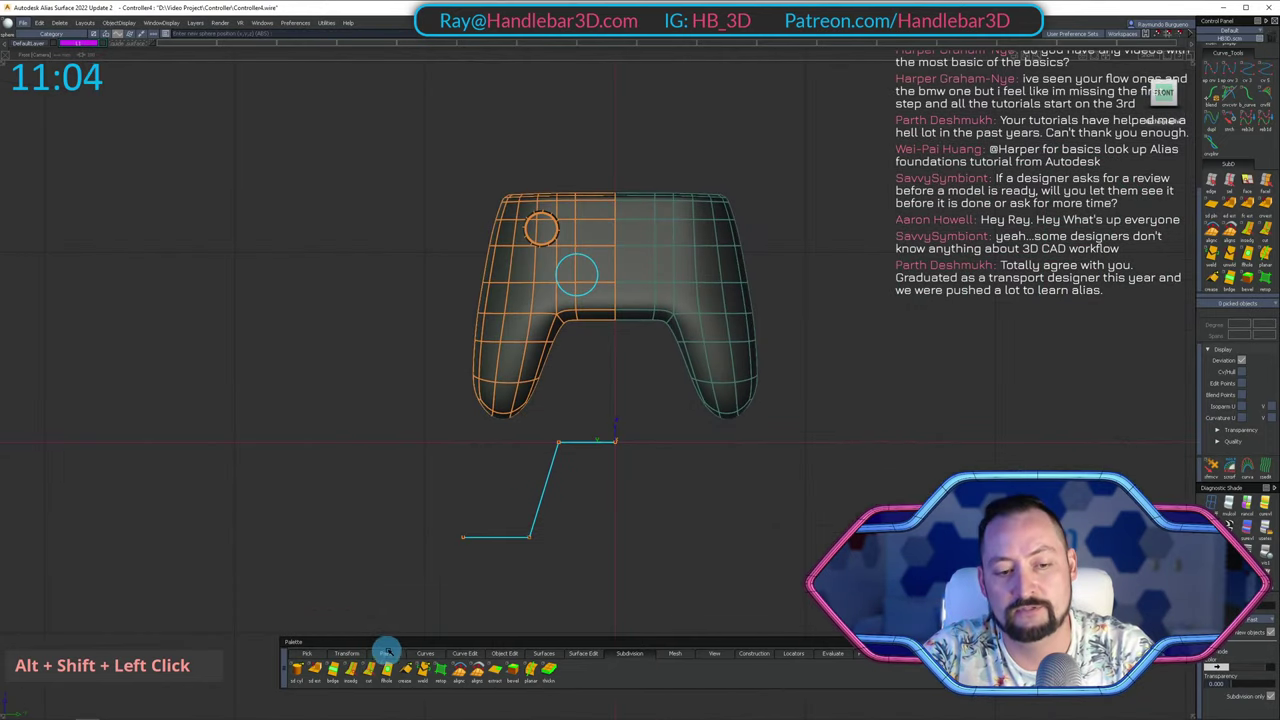
pyautogui.moveTo(546, 655); pyautogui.dragTo(610, 428, button='right')
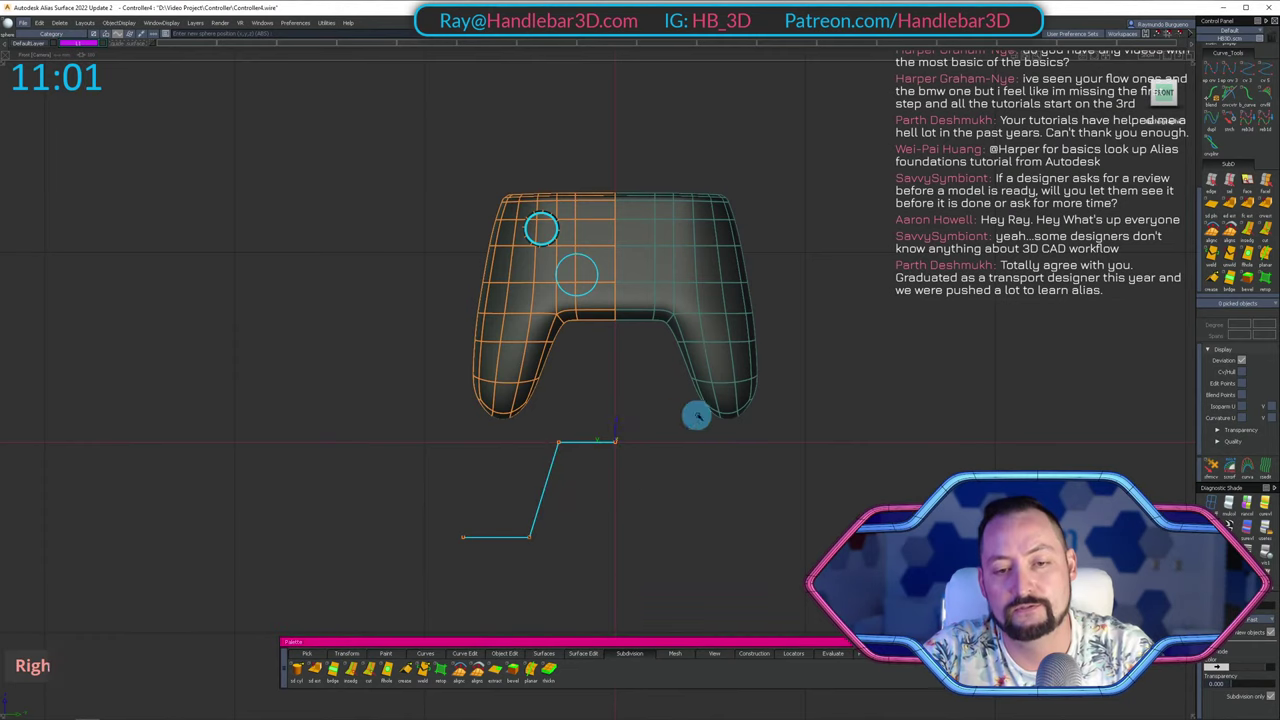
pyautogui.keyDown('alt'); pyautogui.moveTo(628, 427); pyautogui.dragTo(520, 423); pyautogui.keyUp('alt')
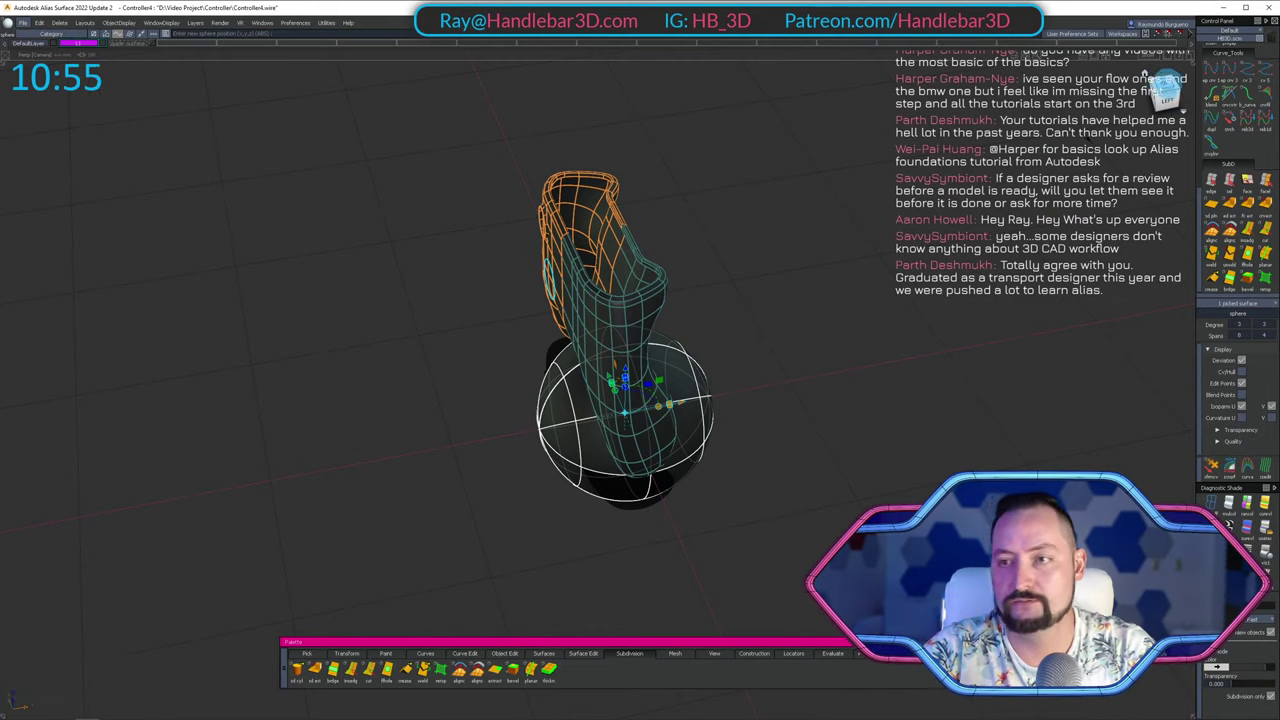
pyautogui.keyDown('ctrl'); pyautogui.keyDown('shift'); pyautogui.click(665, 274); pyautogui.keyUp('shift'); pyautogui.keyUp('ctrl')
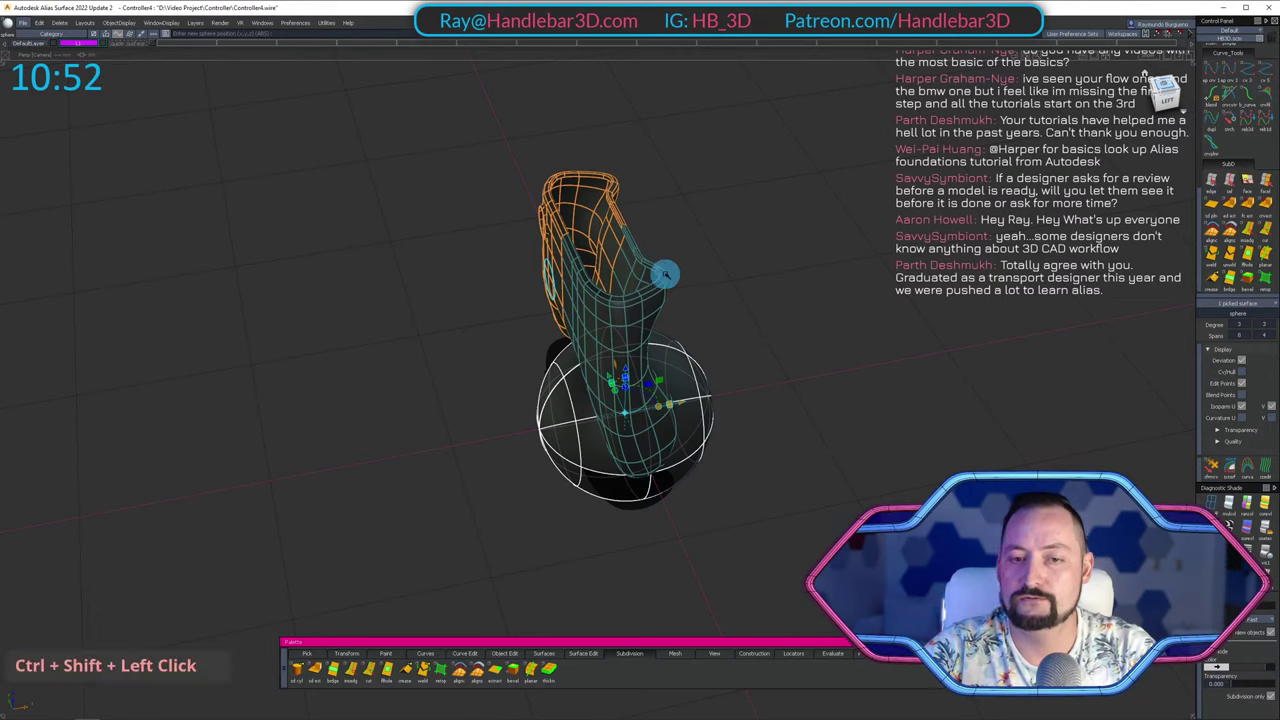
pyautogui.press('F5')
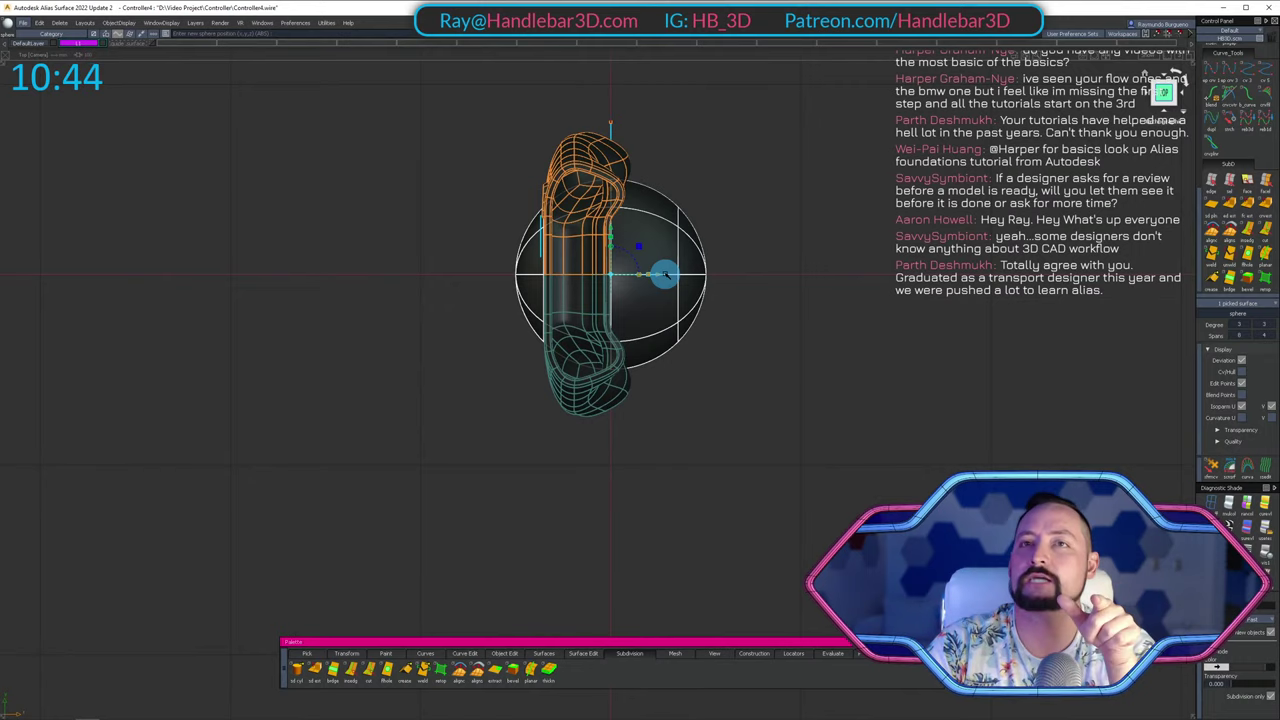
pyautogui.press('F8')
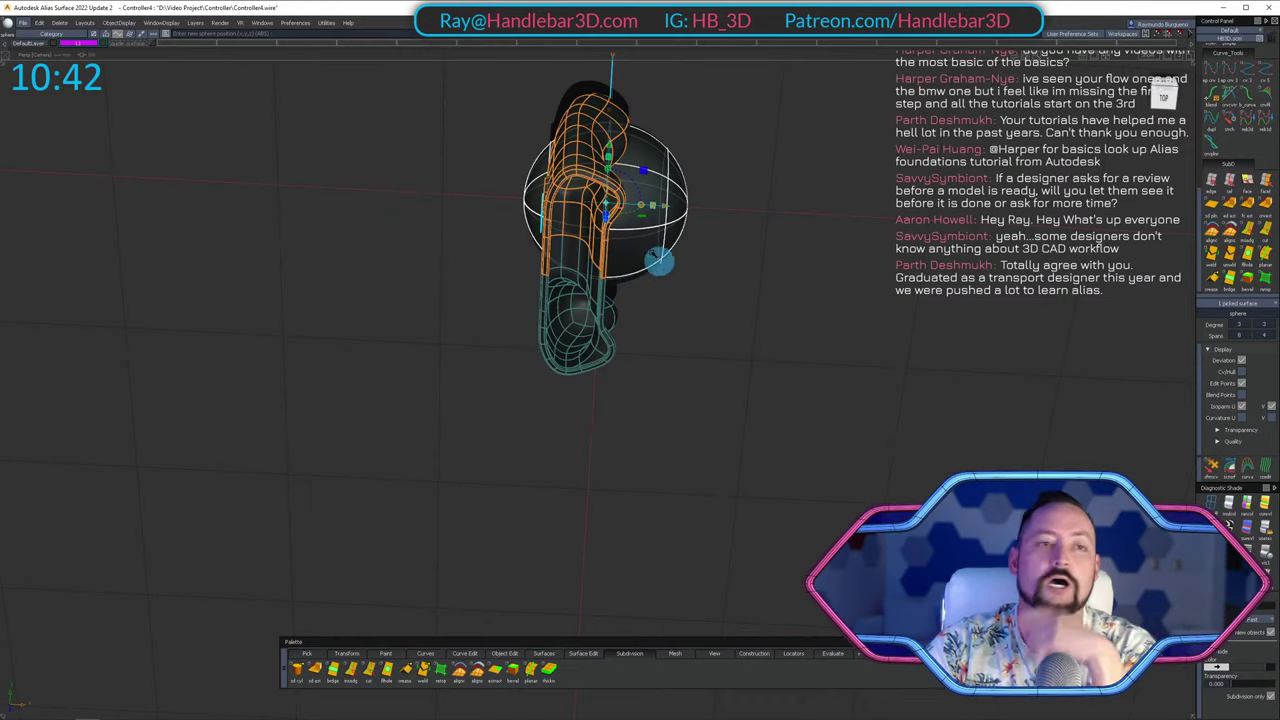
# Set the hardware shade tolerance to 0.01 and close the shading options.
pyautogui.rightClick(254, 20)
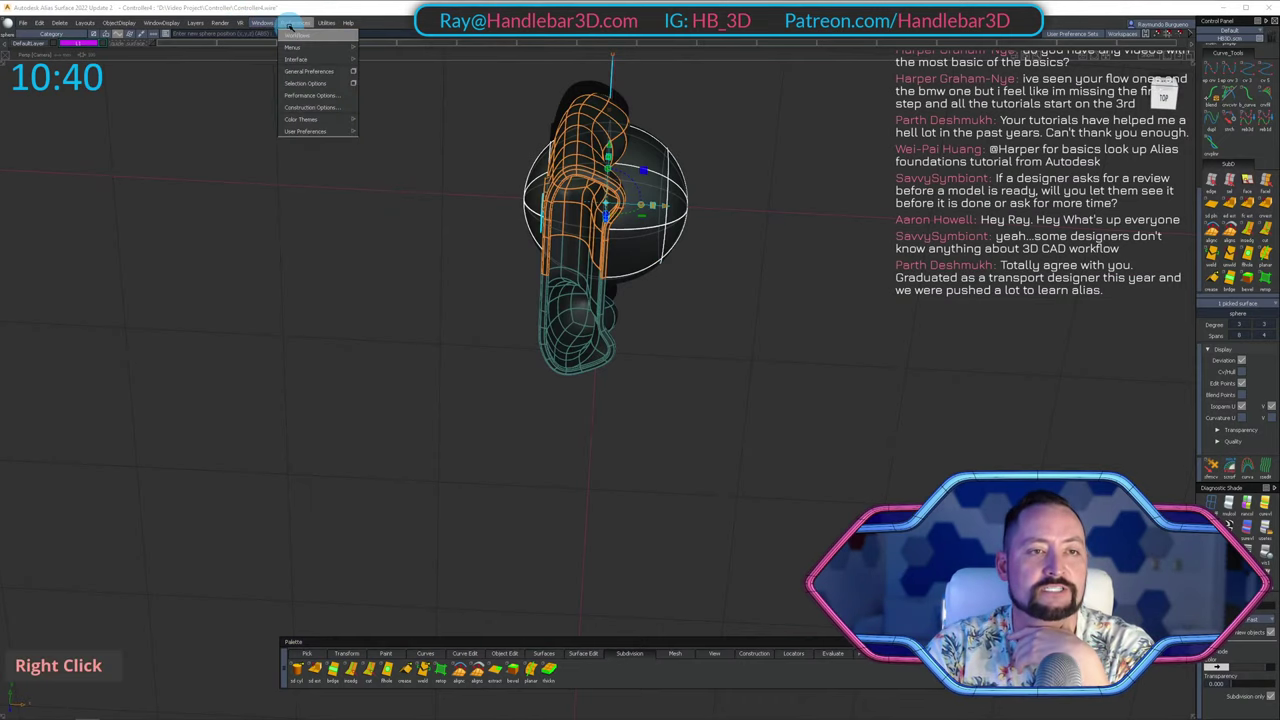
pyautogui.moveTo(171, 18)
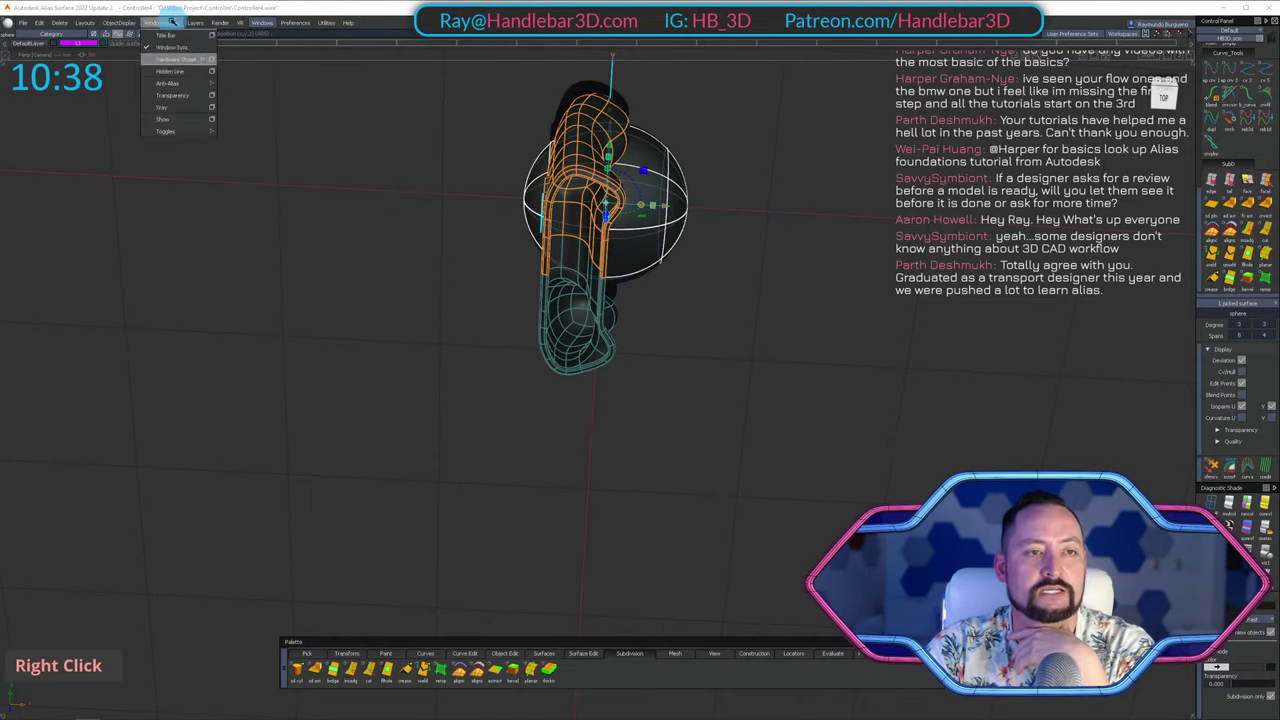
pyautogui.rightClick(211, 59)
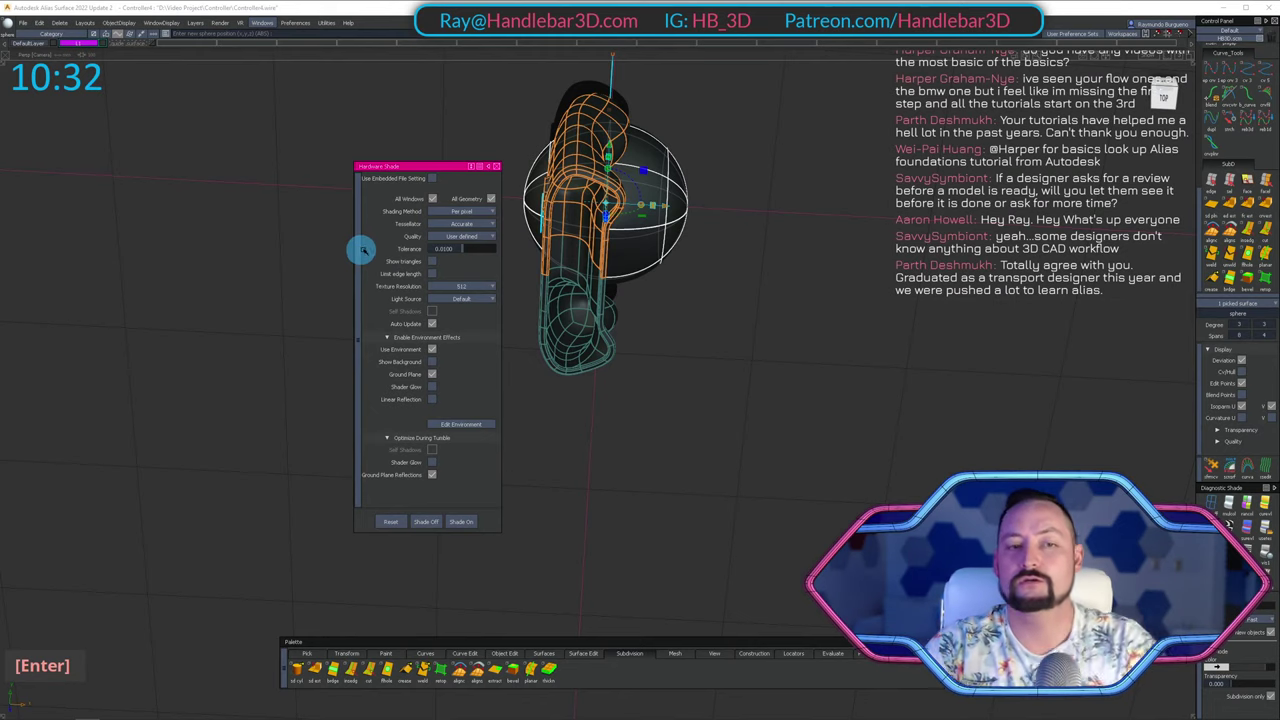
pyautogui.click(499, 168)
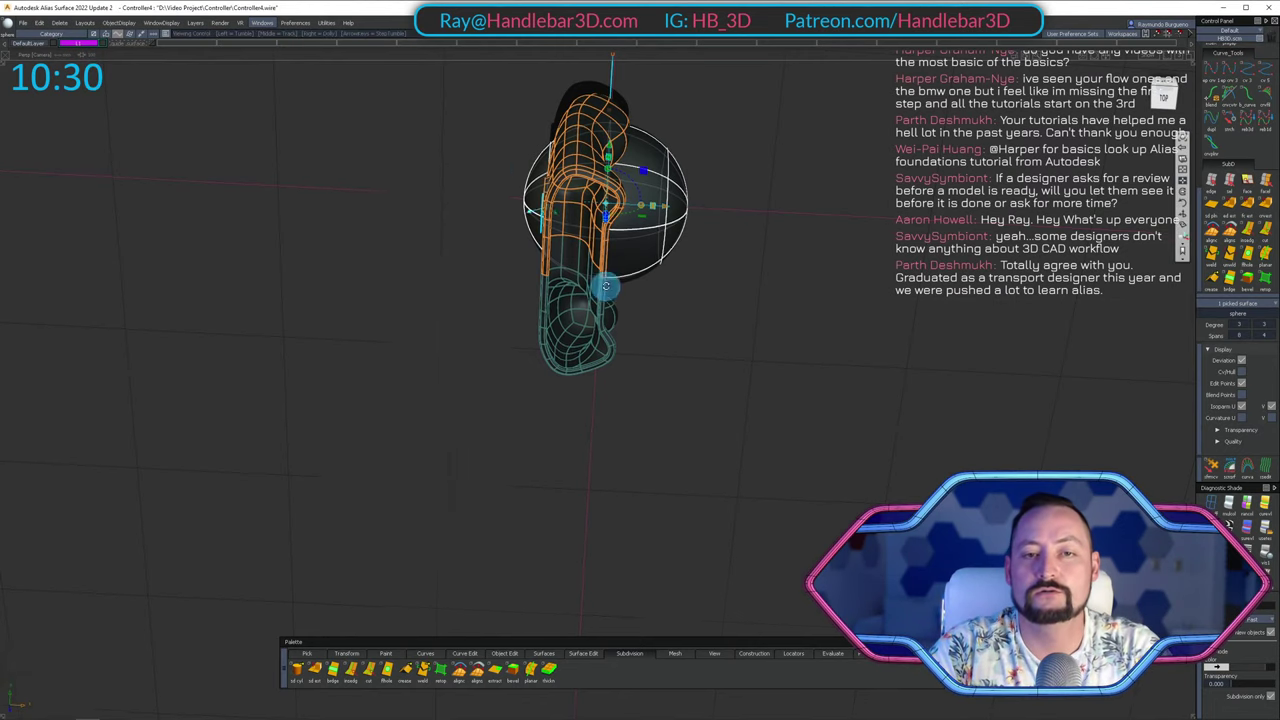
# Try rotating the sphere around its own center, and undo the rotation.
pyautogui.keyDown('alt'); pyautogui.keyDown('shift'); pyautogui.moveTo(606, 286); pyautogui.dragTo(900, 125); pyautogui.keyUp('shift'); pyautogui.keyUp('alt')
pyautogui.keyDown('ctrl'); pyautogui.keyDown('shift'); pyautogui.moveTo(731, 297); pyautogui.dragTo(626, 249); pyautogui.keyUp('shift'); pyautogui.keyUp('ctrl')
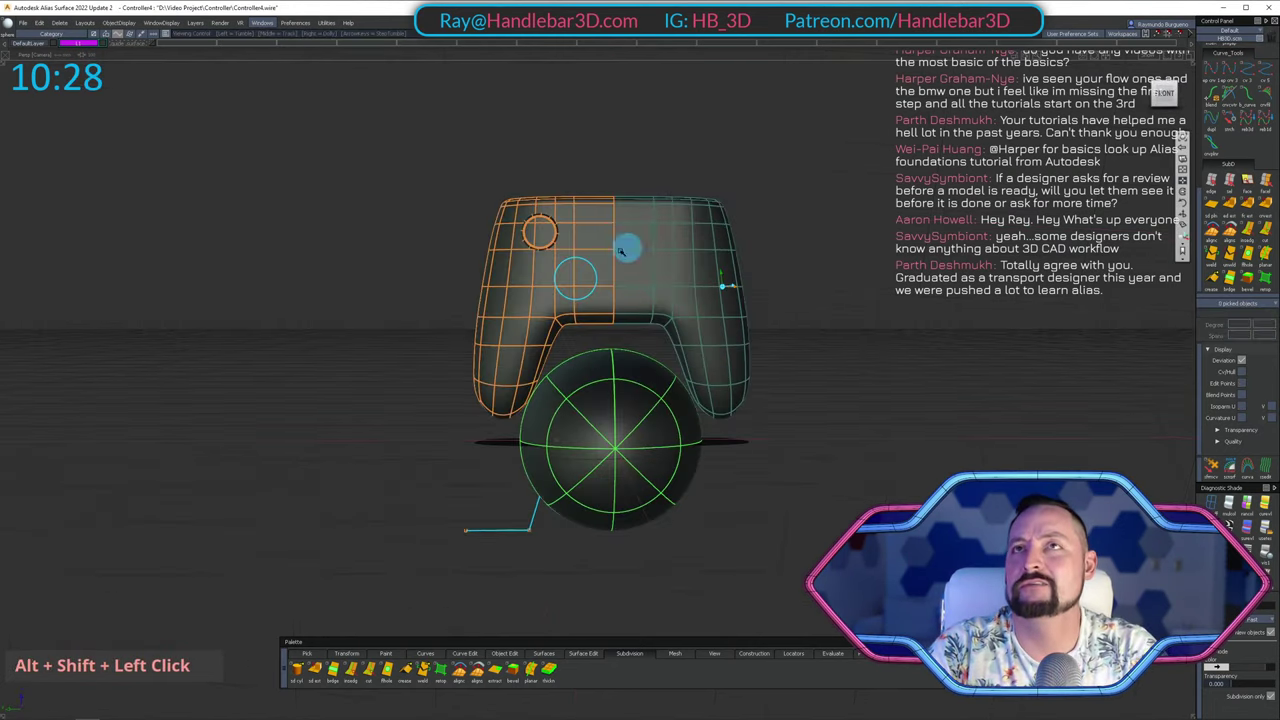
pyautogui.keyDown('alt'); pyautogui.keyDown('shift'); pyautogui.moveTo(626, 249); pyautogui.dragTo(765, 225, button='right'); pyautogui.keyUp('shift'); pyautogui.keyUp('alt')
pyautogui.click(1174, 98)
pyautogui.keyDown('alt'); pyautogui.keyDown('shift'); pyautogui.moveTo(960, 218); pyautogui.dragTo(610, 345); pyautogui.keyUp('shift'); pyautogui.keyUp('alt')
pyautogui.click(571, 374)
pyautogui.keyDown('alt'); pyautogui.keyDown('shift'); pyautogui.moveTo(925, 248); pyautogui.dragTo(878, 258); pyautogui.keyUp('shift'); pyautogui.keyUp('alt')
pyautogui.keyDown('ctrl'); pyautogui.keyDown('shift'); pyautogui.middleClick(878, 262); pyautogui.keyUp('shift'); pyautogui.keyUp('ctrl')
pyautogui.hotkey('alt', 'Tab')
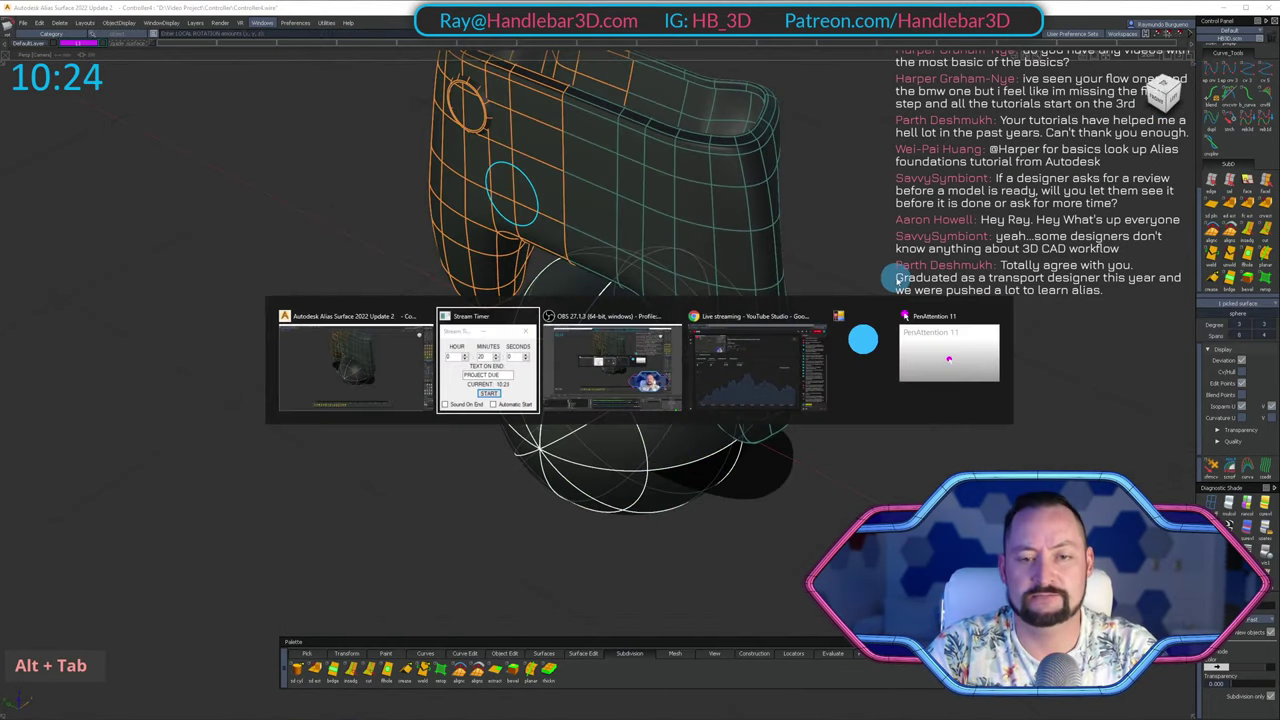
pyautogui.keyDown('alt'); pyautogui.click(366, 372); pyautogui.keyUp('alt')
pyautogui.moveTo(363, 366); pyautogui.dragTo(651, 397, button='right')
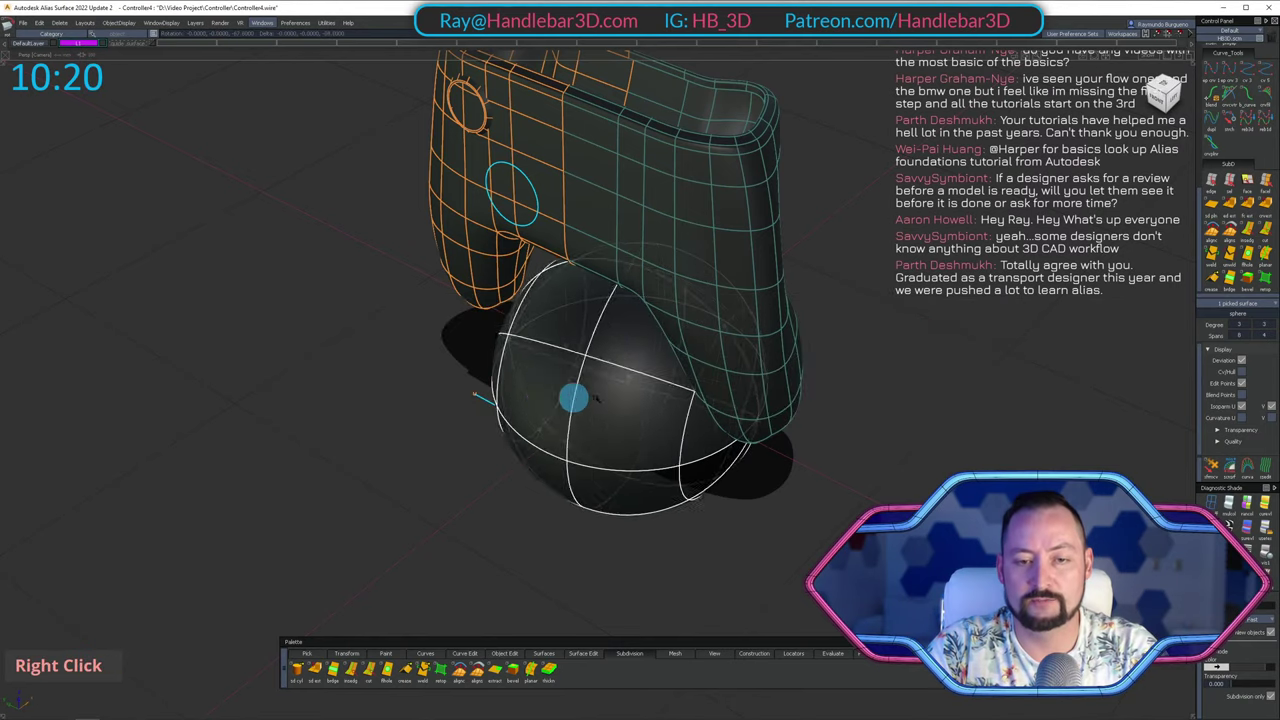
pyautogui.hotkey('ctrl', 'z')
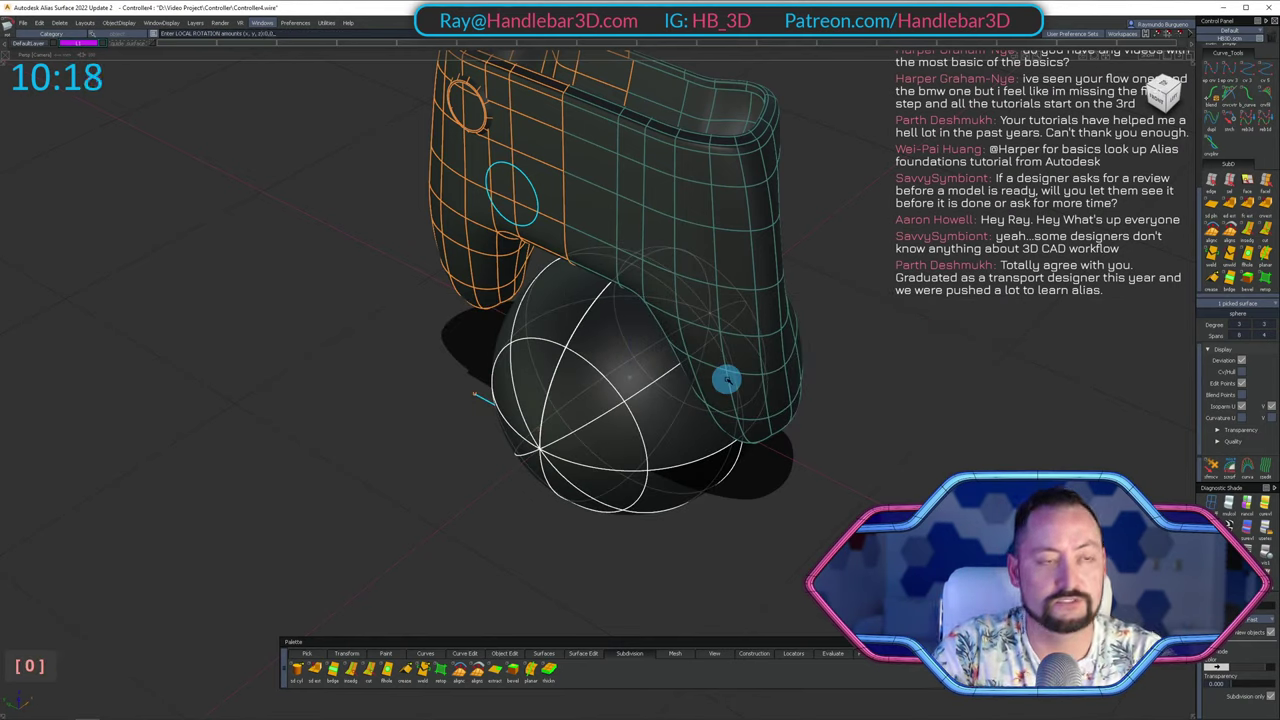
pyautogui.press('Return')
# Isolate the sphere by hiding the controller body and all other geometry.
pyautogui.keyDown('alt'); pyautogui.keyDown('shift'); pyautogui.moveTo(726, 377); pyautogui.dragTo(440, 237); pyautogui.keyUp('shift'); pyautogui.keyUp('alt')
pyautogui.keyDown('alt'); pyautogui.keyDown('shift'); pyautogui.moveTo(440, 237); pyautogui.dragTo(523, 291, button='middle'); pyautogui.keyUp('shift'); pyautogui.keyUp('alt')
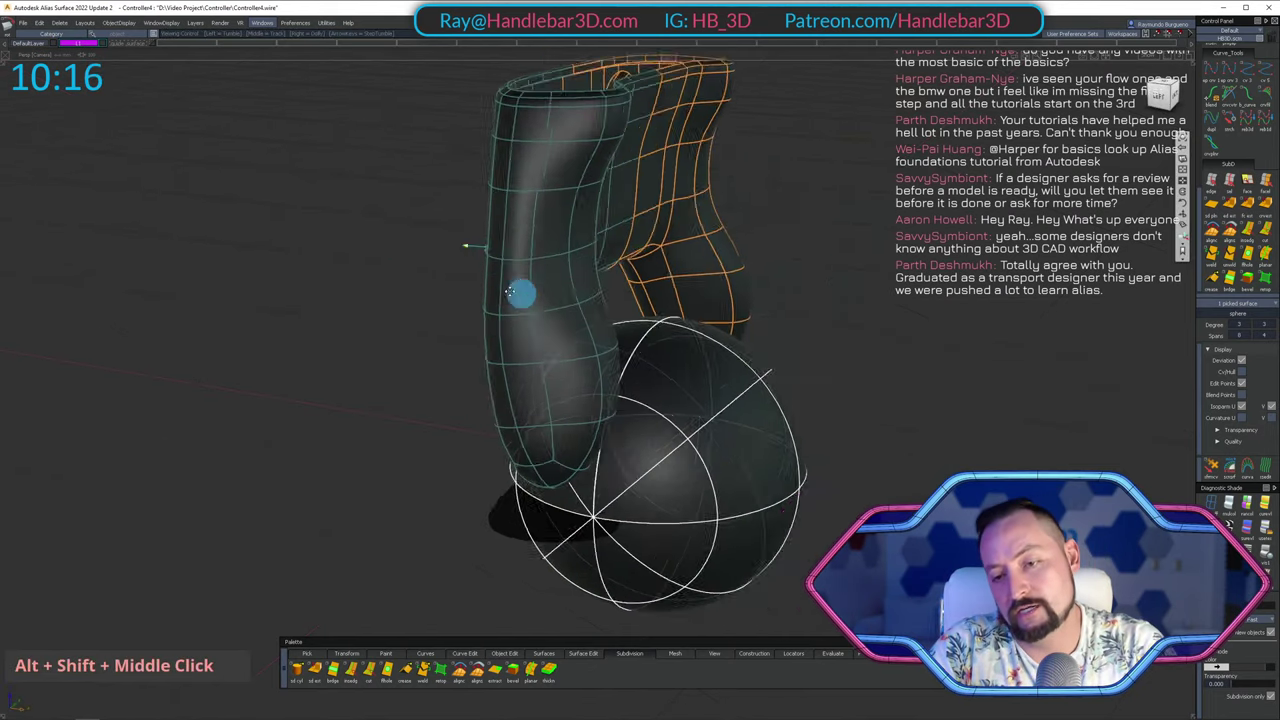
pyautogui.keyDown('alt'); pyautogui.keyDown('shift'); pyautogui.moveTo(523, 291); pyautogui.dragTo(761, 358); pyautogui.keyUp('shift'); pyautogui.keyUp('alt')
pyautogui.keyDown('ctrl'); pyautogui.keyDown('shift'); pyautogui.moveTo(758, 365); pyautogui.dragTo(597, 483); pyautogui.keyUp('shift'); pyautogui.keyUp('ctrl')
pyautogui.click(717, 500)
pyautogui.hotkey('shift', 'h')
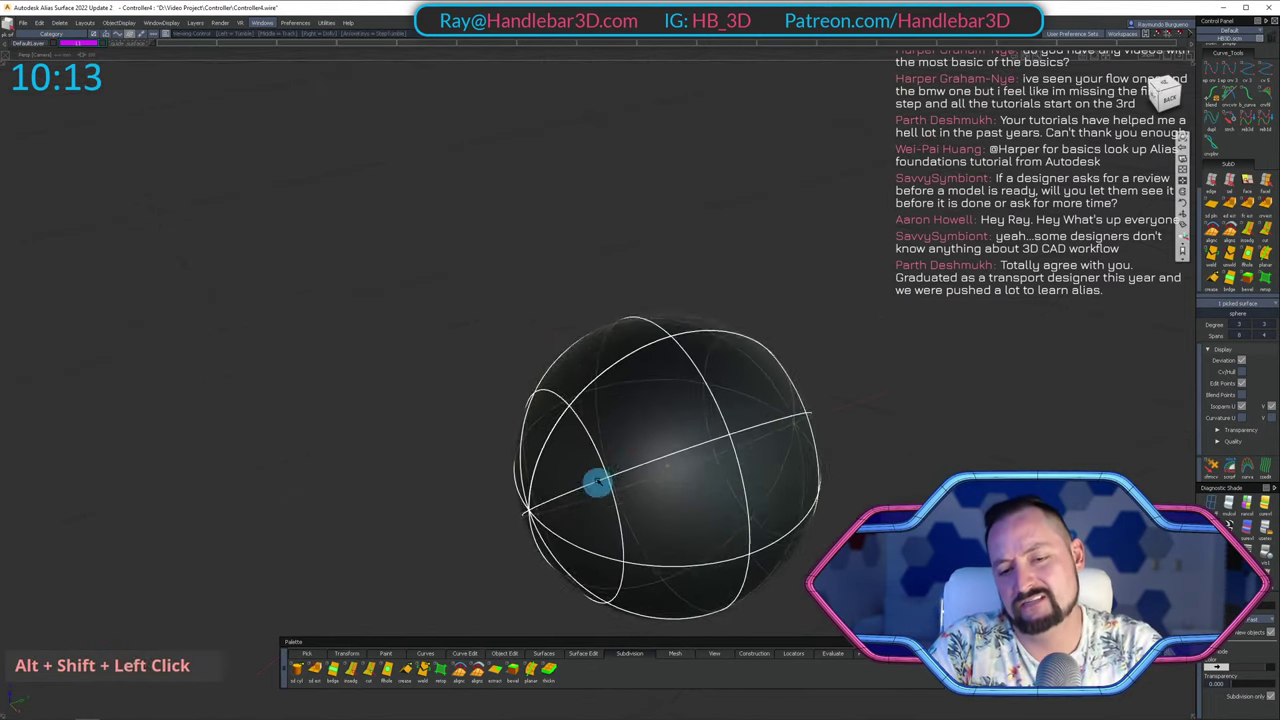
# Detach the sphere into separate patches along its lengthwise and ring-shaped isoparms.
pyautogui.keyDown('alt'); pyautogui.keyDown('shift'); pyautogui.moveTo(597, 483); pyautogui.dragTo(541, 412, button='middle'); pyautogui.keyUp('shift'); pyautogui.keyUp('alt')
pyautogui.keyDown('ctrl'); pyautogui.keyDown('shift'); pyautogui.moveTo(580, 495); pyautogui.dragTo(590, 400); pyautogui.keyUp('shift'); pyautogui.keyUp('ctrl')
pyautogui.keyDown('alt'); pyautogui.keyDown('shift'); pyautogui.moveTo(592, 398); pyautogui.dragTo(631, 386); pyautogui.keyUp('shift'); pyautogui.keyUp('alt')
pyautogui.press('d')
pyautogui.click(634, 369)
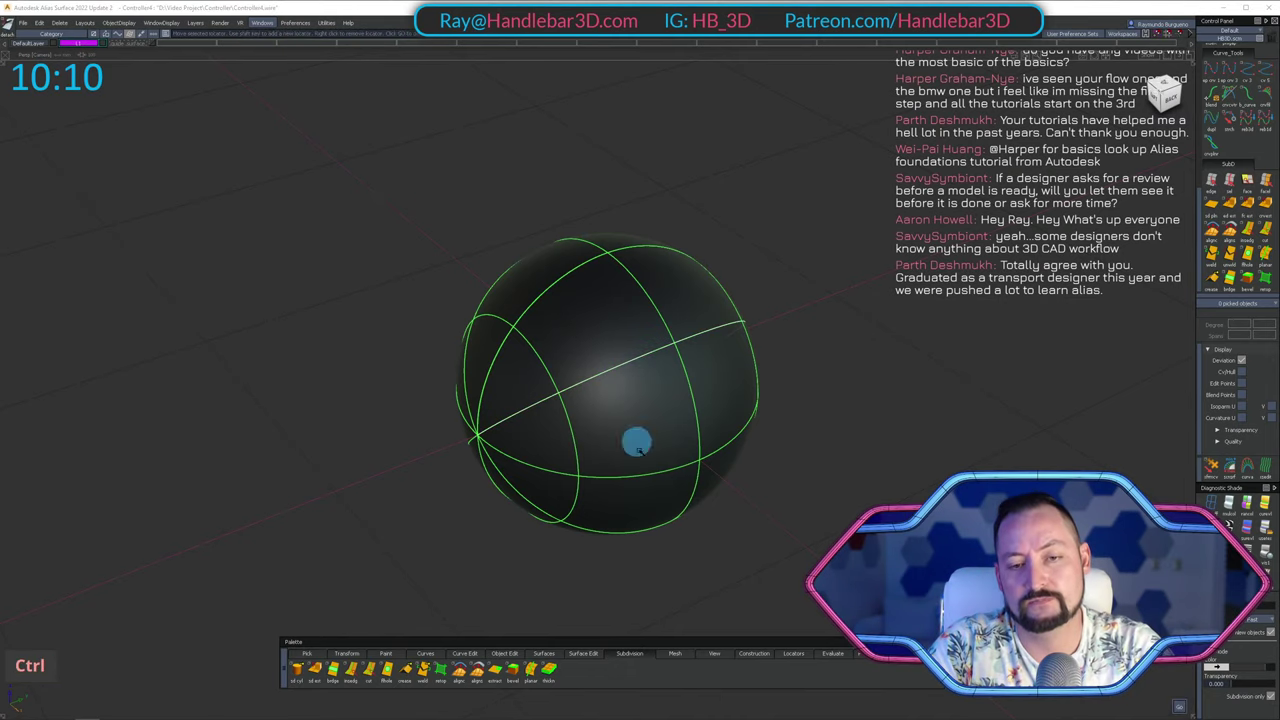
pyautogui.keyDown('alt'); pyautogui.keyDown('shift'); pyautogui.moveTo(703, 454); pyautogui.dragTo(623, 590); pyautogui.keyUp('shift'); pyautogui.keyUp('alt')
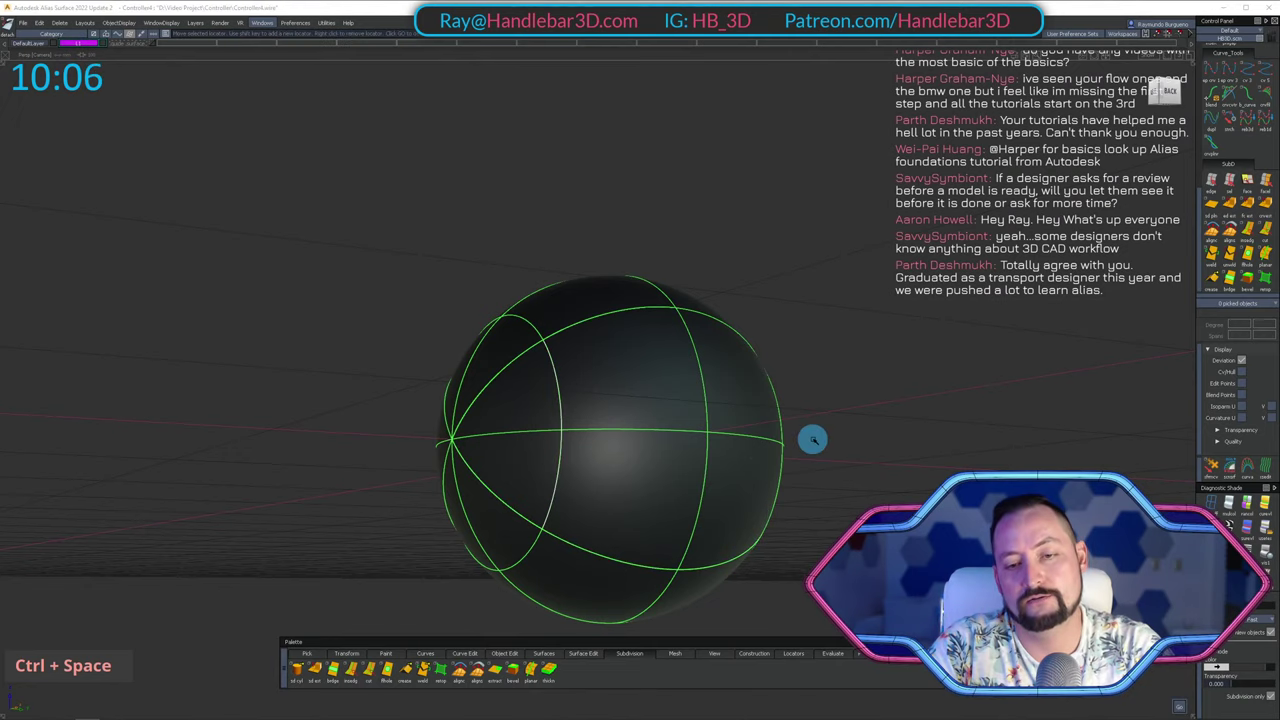
pyautogui.keyDown('alt'); pyautogui.keyDown('shift'); pyautogui.moveTo(914, 420); pyautogui.dragTo(689, 486); pyautogui.keyUp('shift'); pyautogui.keyUp('alt')
pyautogui.keyDown('ctrl'); pyautogui.click(693, 478); pyautogui.keyUp('ctrl')
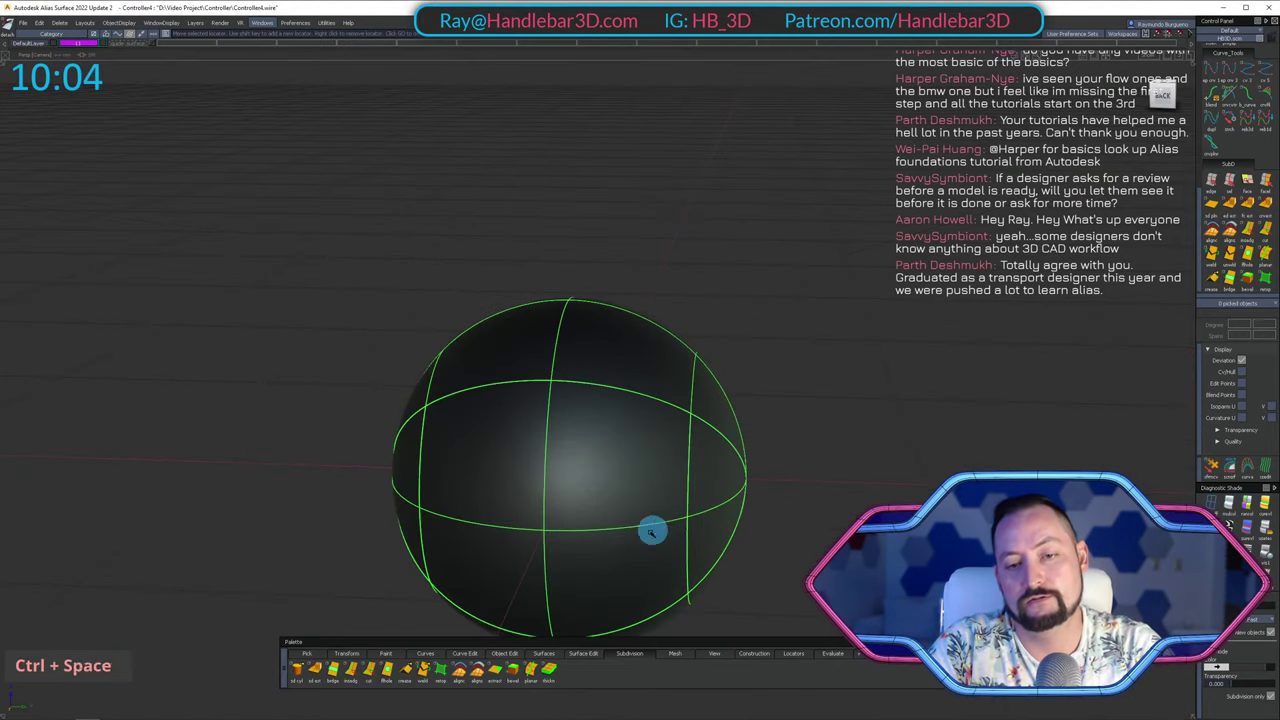
# Isolate the detached patch on the back side of the sphere to check it, and show the hidden geometry again.
pyautogui.keyDown('ctrl'); pyautogui.keyDown('shift'); pyautogui.moveTo(652, 532); pyautogui.dragTo(648, 392); pyautogui.keyUp('shift'); pyautogui.keyUp('ctrl')
pyautogui.click(628, 466)
pyautogui.hotkey('alt', 'h')
pyautogui.keyDown('alt'); pyautogui.keyDown('shift'); pyautogui.moveTo(532, 460); pyautogui.dragTo(894, 370); pyautogui.keyUp('shift'); pyautogui.keyUp('alt')
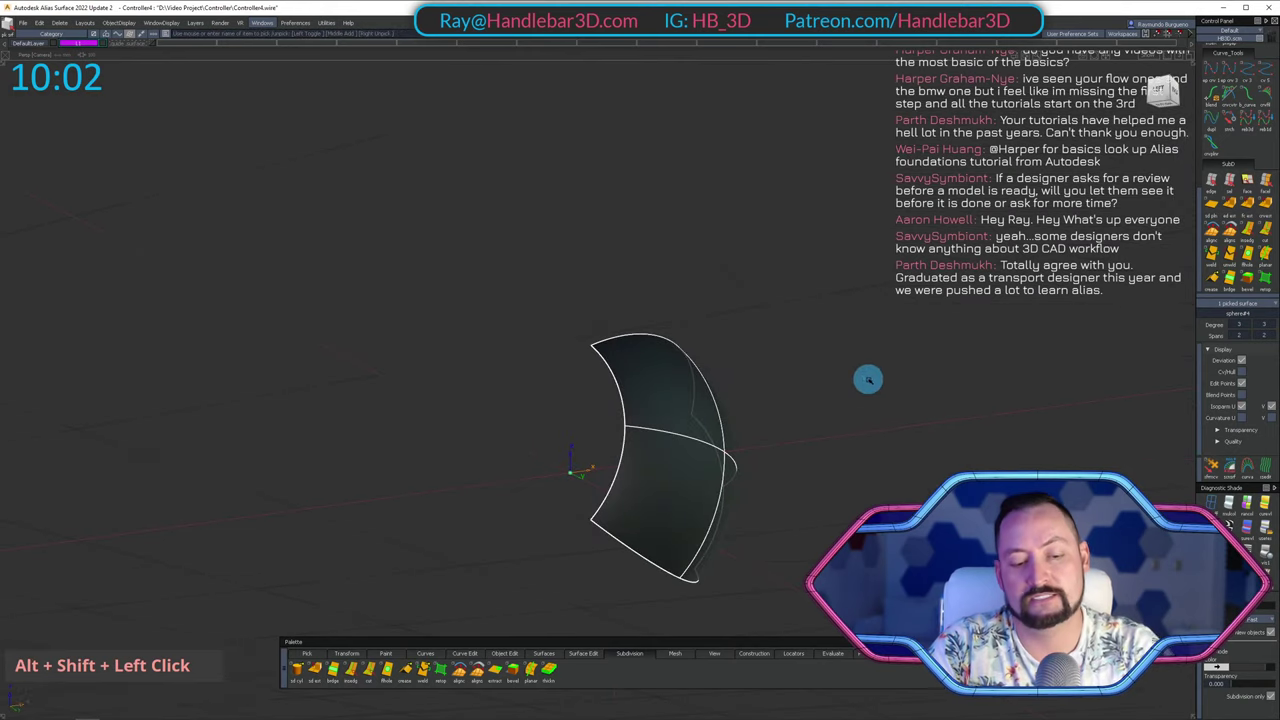
pyautogui.hotkey('shift', 'u')
# Delete all detached pieces of the sphere except the single curved patch on its back side.
pyautogui.keyDown('alt'); pyautogui.keyDown('shift'); pyautogui.moveTo(737, 337); pyautogui.dragTo(640, 440); pyautogui.keyUp('shift'); pyautogui.keyUp('alt')
pyautogui.keyDown('ctrl'); pyautogui.keyDown('shift'); pyautogui.moveTo(632, 452); pyautogui.dragTo(642, 400); pyautogui.keyUp('shift'); pyautogui.keyUp('ctrl')
pyautogui.keyDown('ctrl'); pyautogui.keyDown('shift'); pyautogui.moveTo(638, 420); pyautogui.dragTo(565, 432); pyautogui.keyUp('shift'); pyautogui.keyUp('ctrl')
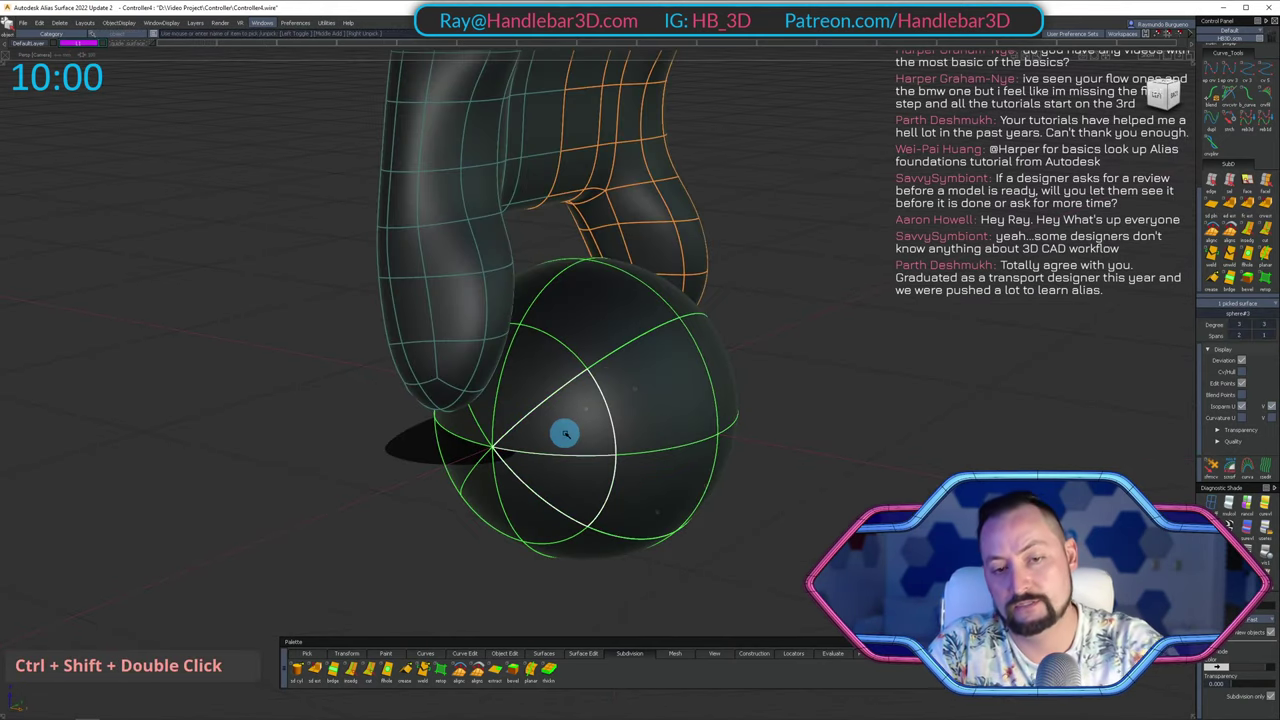
pyautogui.keyDown('ctrl'); pyautogui.keyDown('shift'); pyautogui.moveTo(677, 262); pyautogui.dragTo(663, 428); pyautogui.keyUp('shift'); pyautogui.keyUp('ctrl')
pyautogui.click(655, 420)
pyautogui.click(558, 335)
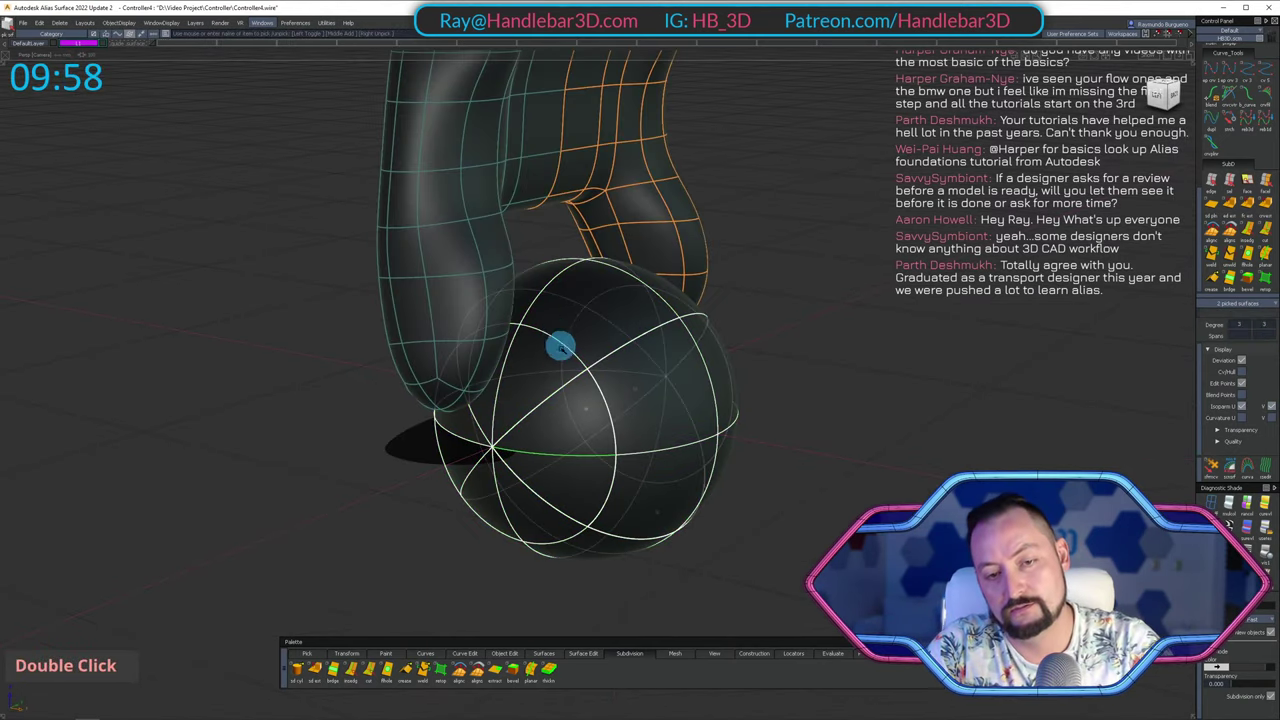
pyautogui.keyDown('ctrl'); pyautogui.keyDown('shift'); pyautogui.doubleClick(572, 346); pyautogui.keyUp('shift'); pyautogui.keyUp('ctrl')
pyautogui.keyDown('ctrl'); pyautogui.keyDown('shift'); pyautogui.doubleClick(574, 322); pyautogui.keyUp('shift'); pyautogui.keyUp('ctrl')
pyautogui.press('Return')
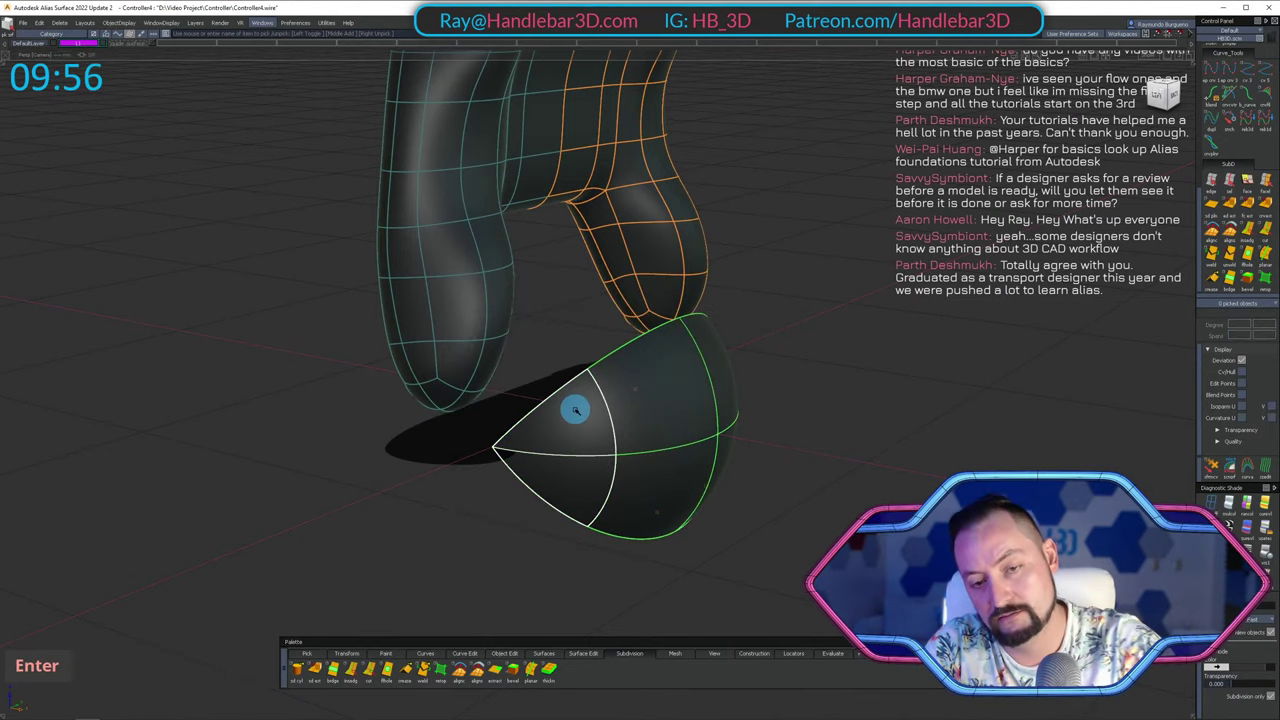
pyautogui.keyDown('alt'); pyautogui.keyDown('shift'); pyautogui.moveTo(576, 410); pyautogui.dragTo(1097, 289); pyautogui.keyUp('shift'); pyautogui.keyUp('alt')
pyautogui.press('Delete')
pyautogui.press('Return')
# Move the remaining sphere patch in the left view up to the controller's front face, beside the laid-out circles.
pyautogui.keyDown('alt'); pyautogui.keyDown('shift'); pyautogui.doubleClick(1097, 289); pyautogui.keyUp('shift'); pyautogui.keyUp('alt')
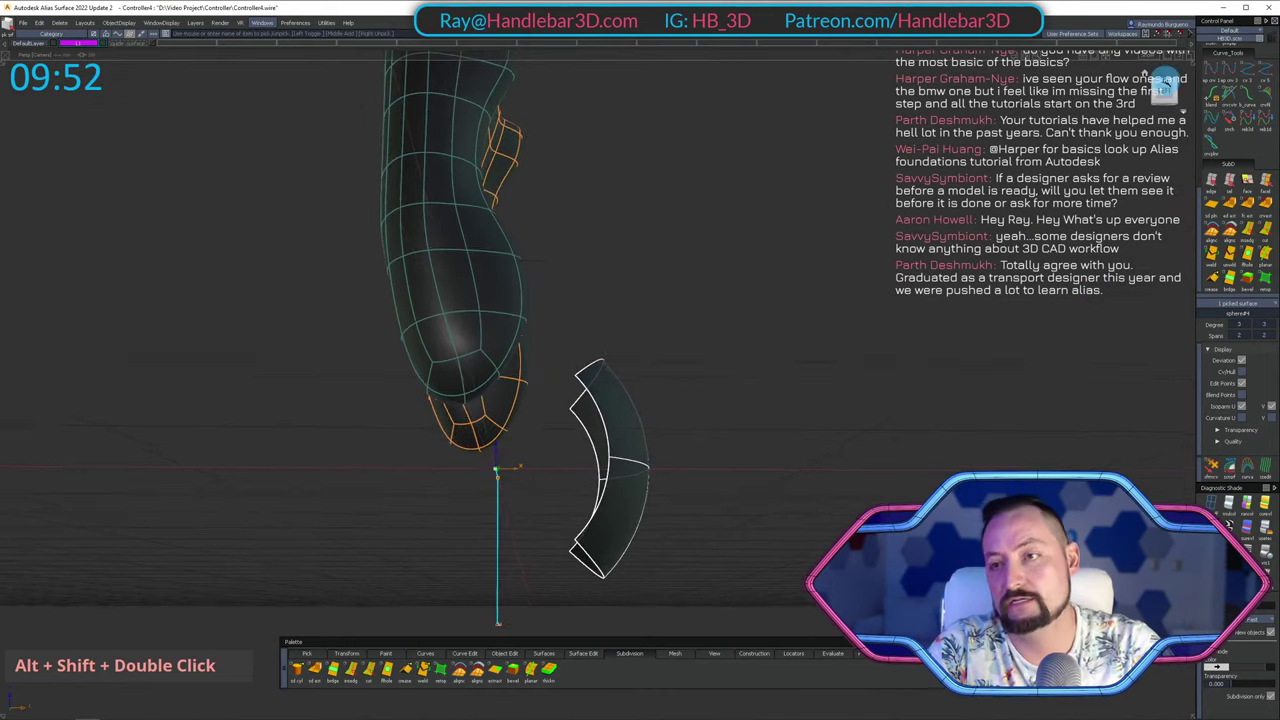
pyautogui.click(1166, 80)
pyautogui.click(1165, 103)
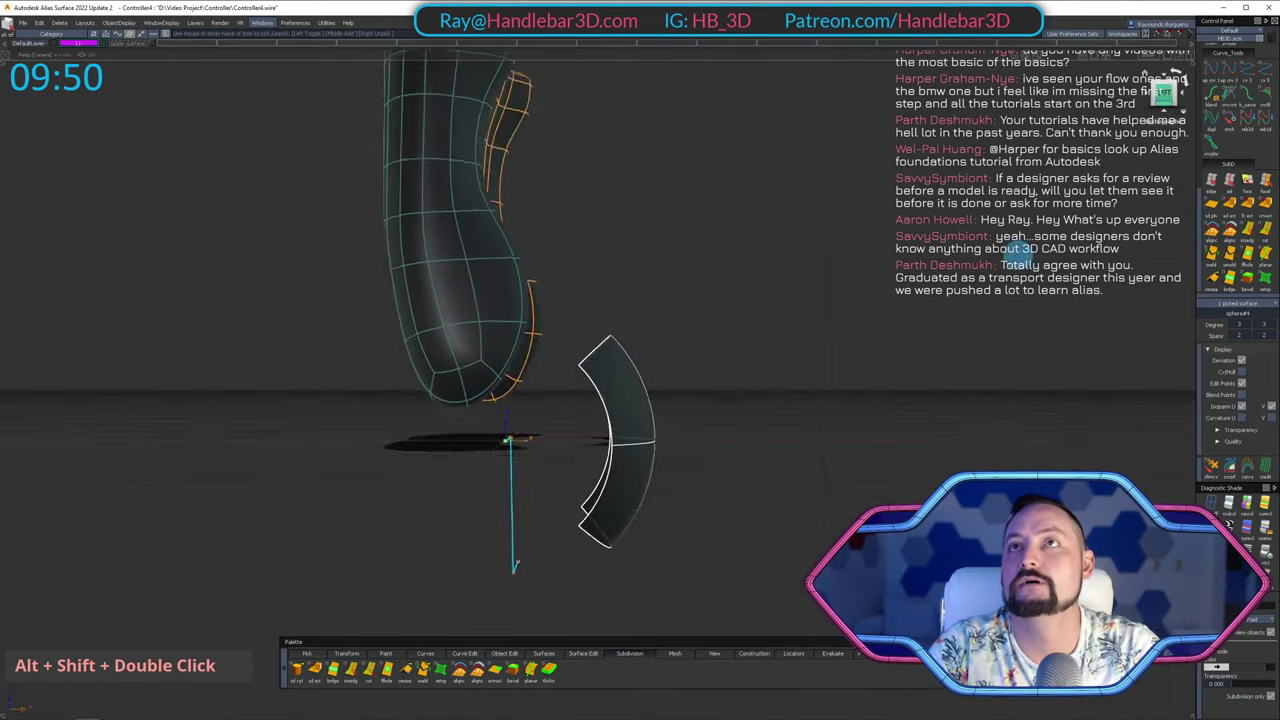
pyautogui.keyDown('alt'); pyautogui.keyDown('shift'); pyautogui.moveTo(920, 242); pyautogui.dragTo(768, 440, button='right'); pyautogui.keyUp('shift'); pyautogui.keyUp('alt')
pyautogui.keyDown('ctrl'); pyautogui.keyDown('shift'); pyautogui.moveTo(767, 451); pyautogui.dragTo(757, 343, button='middle'); pyautogui.keyUp('shift'); pyautogui.keyUp('ctrl')
pyautogui.moveTo(746, 350); pyautogui.dragTo(451, 115)
pyautogui.keyDown('ctrl'); pyautogui.keyDown('shift'); pyautogui.moveTo(443, 115); pyautogui.dragTo(517, 117, button='middle'); pyautogui.keyUp('shift'); pyautogui.keyUp('ctrl')
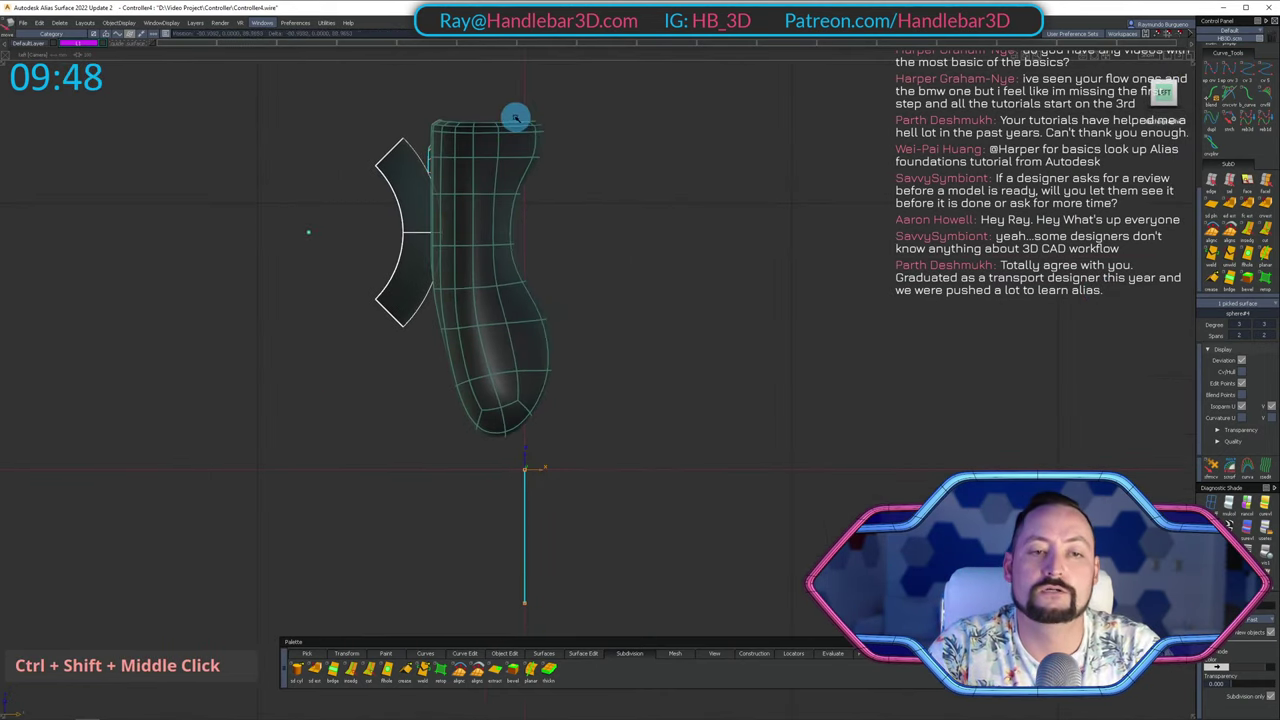
# Move the sphere patch in the front view so it is centred over the lower circle on the controller face.
pyautogui.keyDown('alt'); pyautogui.keyDown('shift'); pyautogui.moveTo(517, 117); pyautogui.dragTo(806, 189); pyautogui.keyUp('shift'); pyautogui.keyUp('alt')
pyautogui.keyDown('alt'); pyautogui.keyDown('shift'); pyautogui.moveTo(806, 189); pyautogui.dragTo(634, 251, button='right'); pyautogui.keyUp('shift'); pyautogui.keyUp('alt')
pyautogui.keyDown('alt'); pyautogui.keyDown('shift'); pyautogui.moveTo(634, 251); pyautogui.dragTo(180, 230); pyautogui.keyUp('shift'); pyautogui.keyUp('alt')
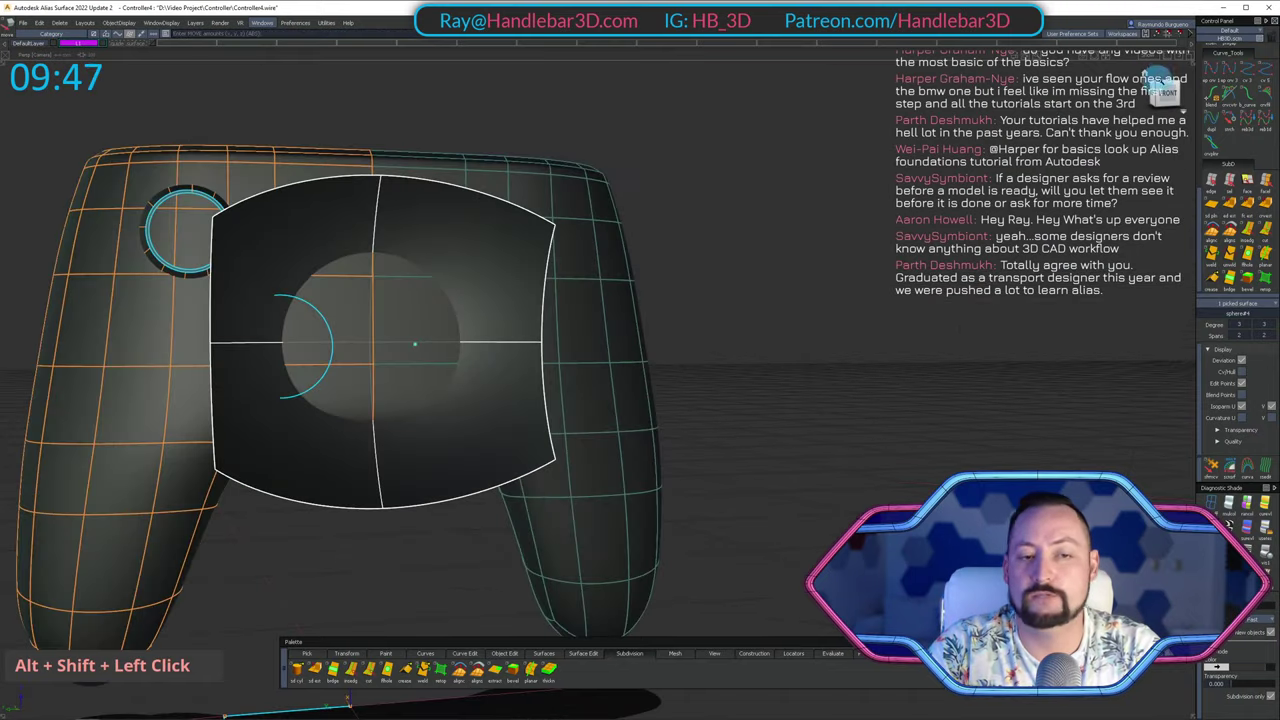
pyautogui.keyDown('alt'); pyautogui.keyDown('shift'); pyautogui.click(1167, 95); pyautogui.keyUp('shift'); pyautogui.keyUp('alt')
pyautogui.keyDown('ctrl'); pyautogui.keyDown('shift'); pyautogui.moveTo(949, 391); pyautogui.dragTo(868, 326, button='middle'); pyautogui.keyUp('shift'); pyautogui.keyUp('ctrl')
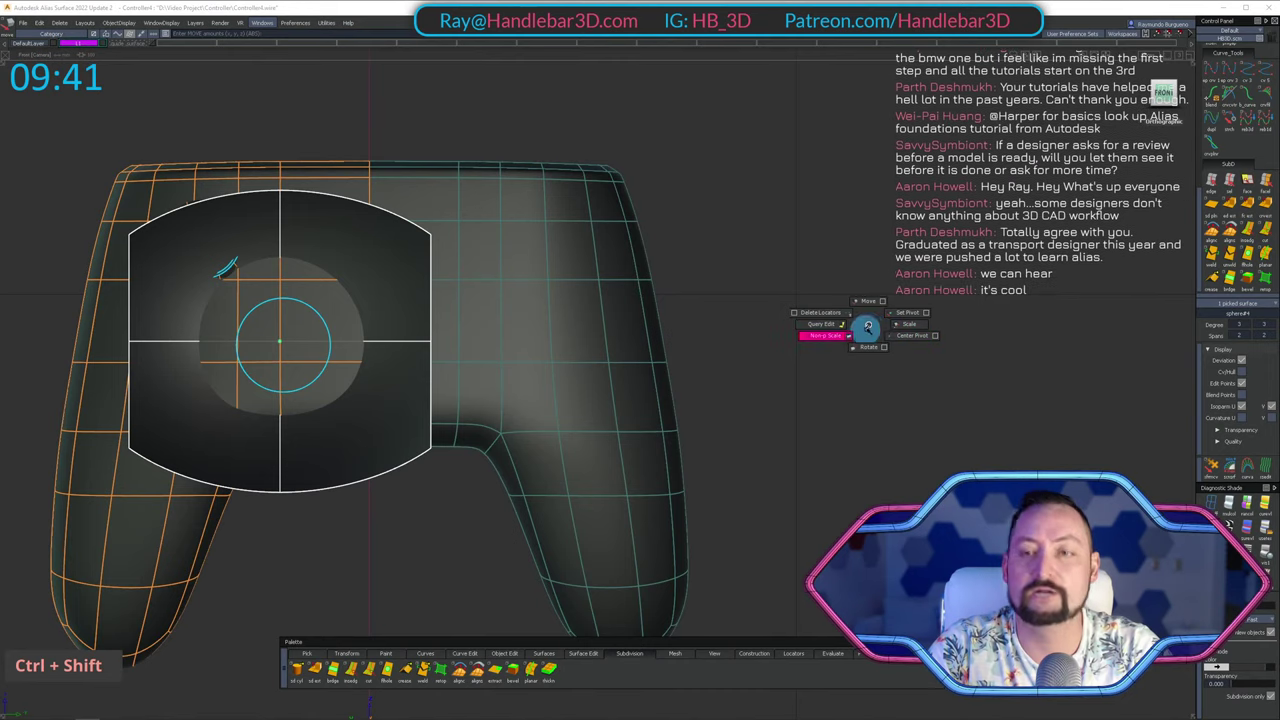
# Move the sphere patch slightly outward in the left view so it cuts less deeply into the front face.
pyautogui.keyDown('alt'); pyautogui.keyDown('shift'); pyautogui.moveTo(769, 249); pyautogui.dragTo(485, 285); pyautogui.keyUp('shift'); pyautogui.keyUp('alt')
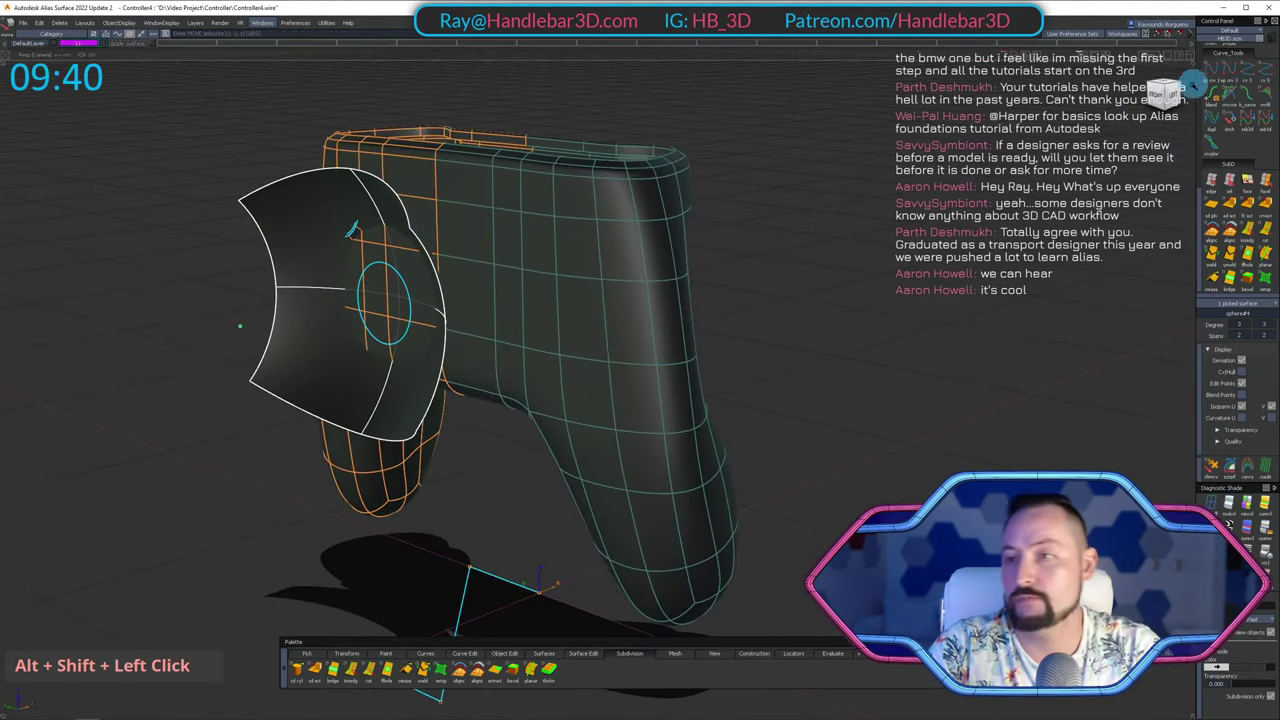
pyautogui.keyDown('alt'); pyautogui.keyDown('shift'); pyautogui.click(1171, 94); pyautogui.keyUp('shift'); pyautogui.keyUp('alt')
pyautogui.moveTo(301, 308); pyautogui.dragTo(290, 304, button='middle')
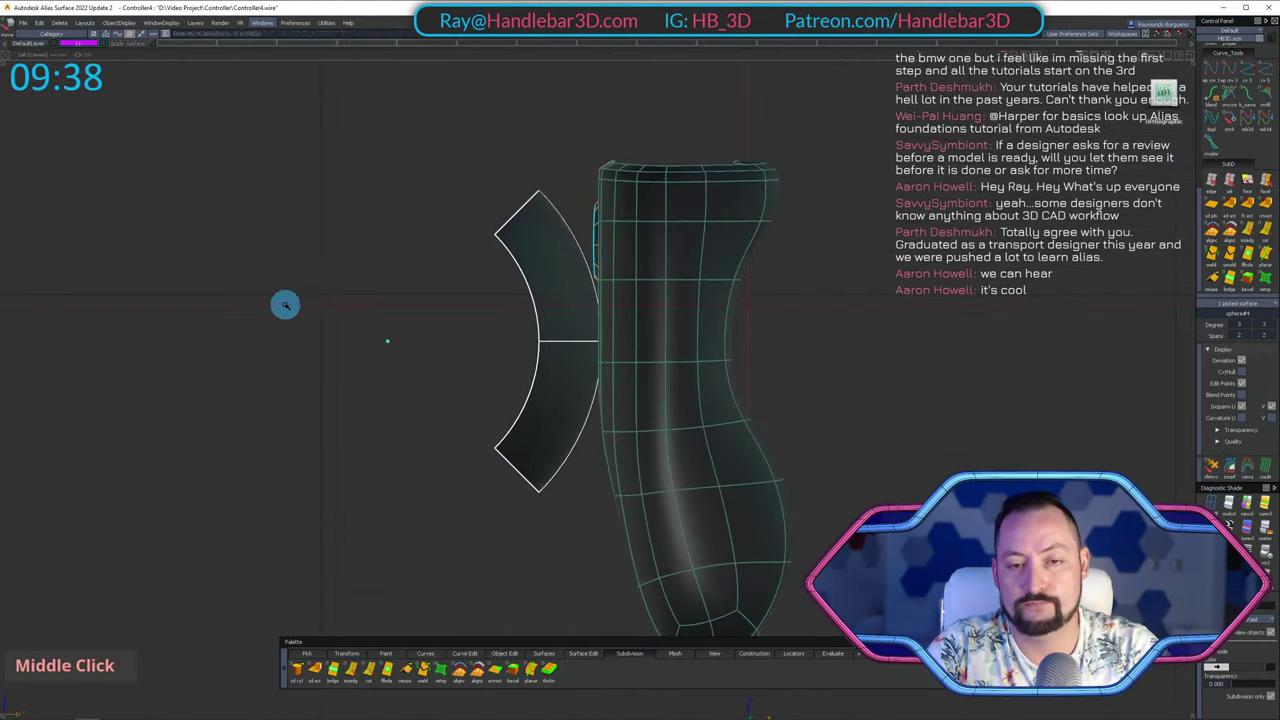
# Fine-tune the sphere patch's position in the front view to align its centre with the lower circle.
pyautogui.keyDown('alt'); pyautogui.keyDown('shift'); pyautogui.moveTo(285, 305); pyautogui.dragTo(702, 276); pyautogui.keyUp('shift'); pyautogui.keyUp('alt')
pyautogui.keyDown('alt'); pyautogui.keyDown('shift'); pyautogui.click(1160, 92); pyautogui.keyUp('shift'); pyautogui.keyUp('alt')
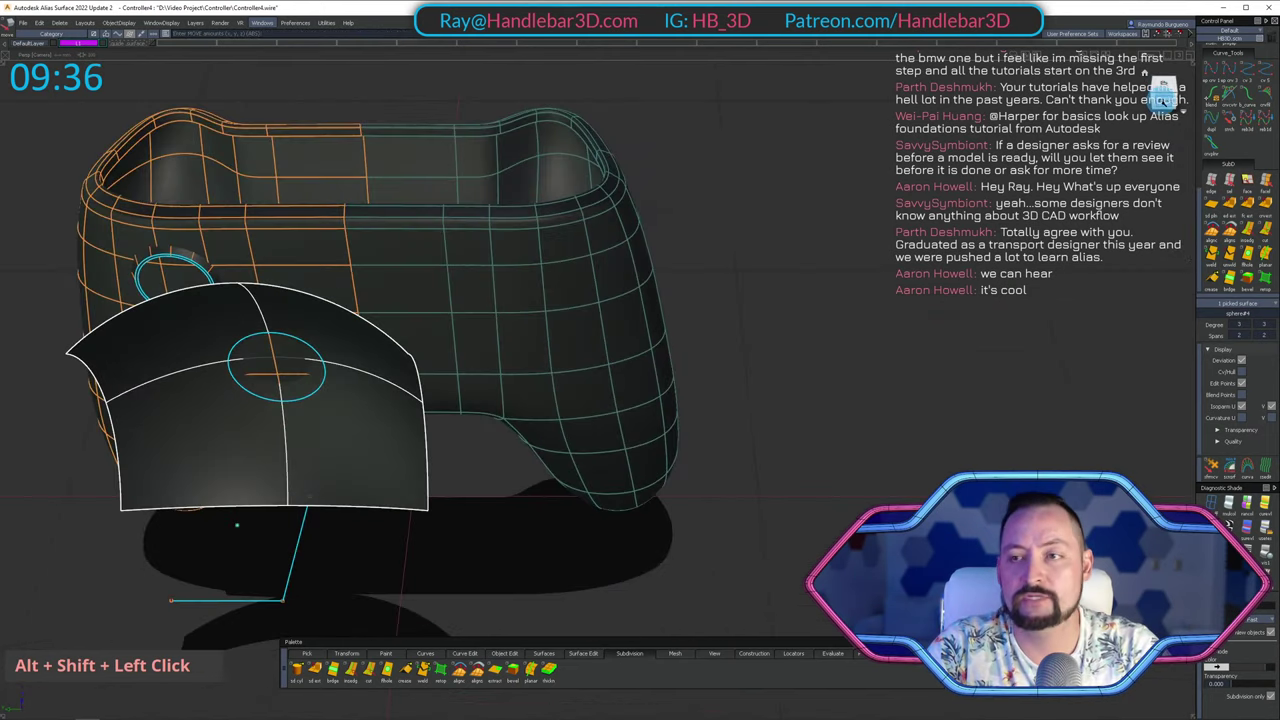
pyautogui.keyDown('alt'); pyautogui.keyDown('shift'); pyautogui.click(1163, 96); pyautogui.keyUp('shift'); pyautogui.keyUp('alt')
pyautogui.keyDown('alt'); pyautogui.keyDown('shift'); pyautogui.moveTo(822, 279); pyautogui.dragTo(886, 284, button='right'); pyautogui.keyUp('shift'); pyautogui.keyUp('alt')
pyautogui.keyDown('alt'); pyautogui.keyDown('shift'); pyautogui.moveTo(886, 284); pyautogui.dragTo(930, 289, button='middle'); pyautogui.keyUp('shift'); pyautogui.keyUp('alt')
pyautogui.keyDown('alt'); pyautogui.keyDown('shift'); pyautogui.moveTo(930, 289); pyautogui.dragTo(958, 286, button='right'); pyautogui.keyUp('shift'); pyautogui.keyUp('alt')
pyautogui.moveTo(958, 286)
pyautogui.keyDown('alt'); pyautogui.keyDown('shift'); pyautogui.mouseDown(button='middle')
pyautogui.moveTo(946, 283)
pyautogui.moveTo(963, 286)
pyautogui.mouseUp(button='middle'); pyautogui.keyUp('shift'); pyautogui.keyUp('alt')
pyautogui.hotkey('ctrl', 'shift', 'm')
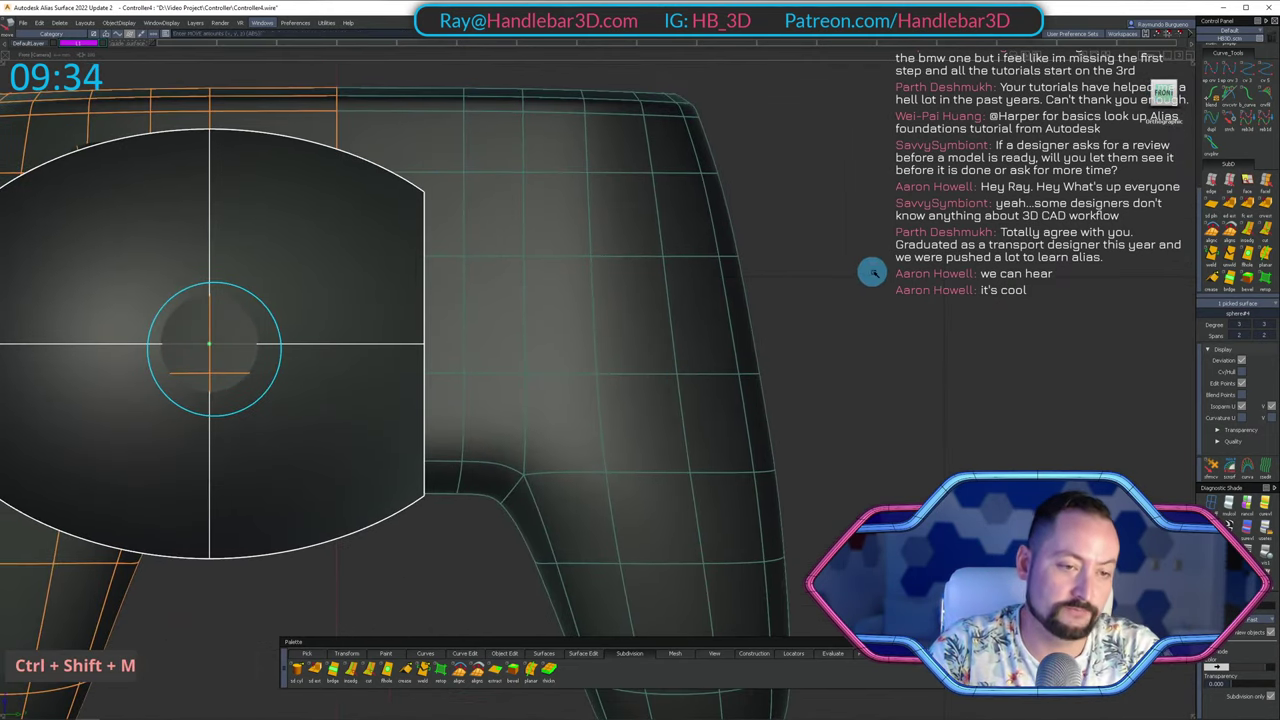
pyautogui.moveTo(871, 271); pyautogui.dragTo(880, 274, button='middle')
pyautogui.moveTo(879, 274); pyautogui.dragTo(876, 277, button='right')
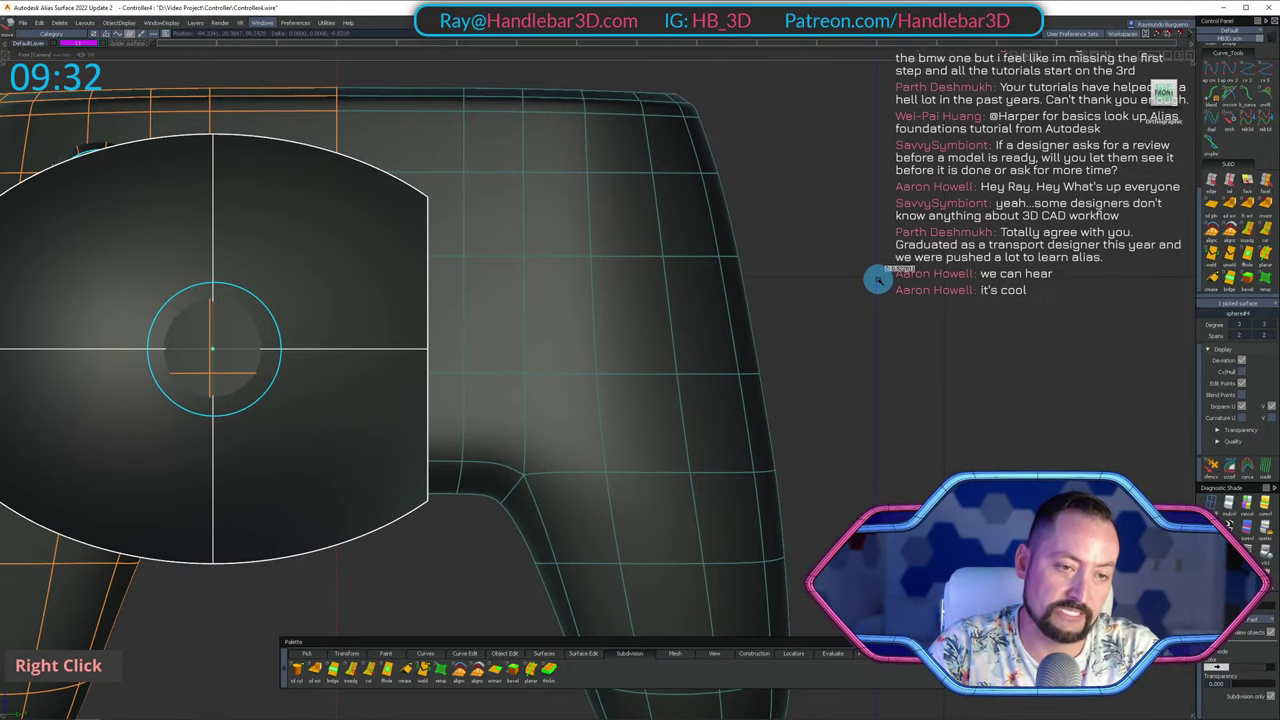
# Set the sphere patch's pivot at the middle of its curved surface, where it meets the controller face.
pyautogui.keyDown('alt'); pyautogui.keyDown('shift'); pyautogui.moveTo(880, 277); pyautogui.dragTo(443, 477); pyautogui.keyUp('shift'); pyautogui.keyUp('alt')
pyautogui.keyDown('alt'); pyautogui.keyDown('shift'); pyautogui.moveTo(443, 477); pyautogui.dragTo(306, 421, button='middle'); pyautogui.keyUp('shift'); pyautogui.keyUp('alt')
pyautogui.keyDown('alt'); pyautogui.keyDown('shift'); pyautogui.moveTo(306, 421); pyautogui.dragTo(363, 315, button='right'); pyautogui.keyUp('shift'); pyautogui.keyUp('alt')
pyautogui.keyDown('alt'); pyautogui.keyDown('shift'); pyautogui.moveTo(363, 315); pyautogui.dragTo(1146, 263); pyautogui.keyUp('shift'); pyautogui.keyUp('alt')
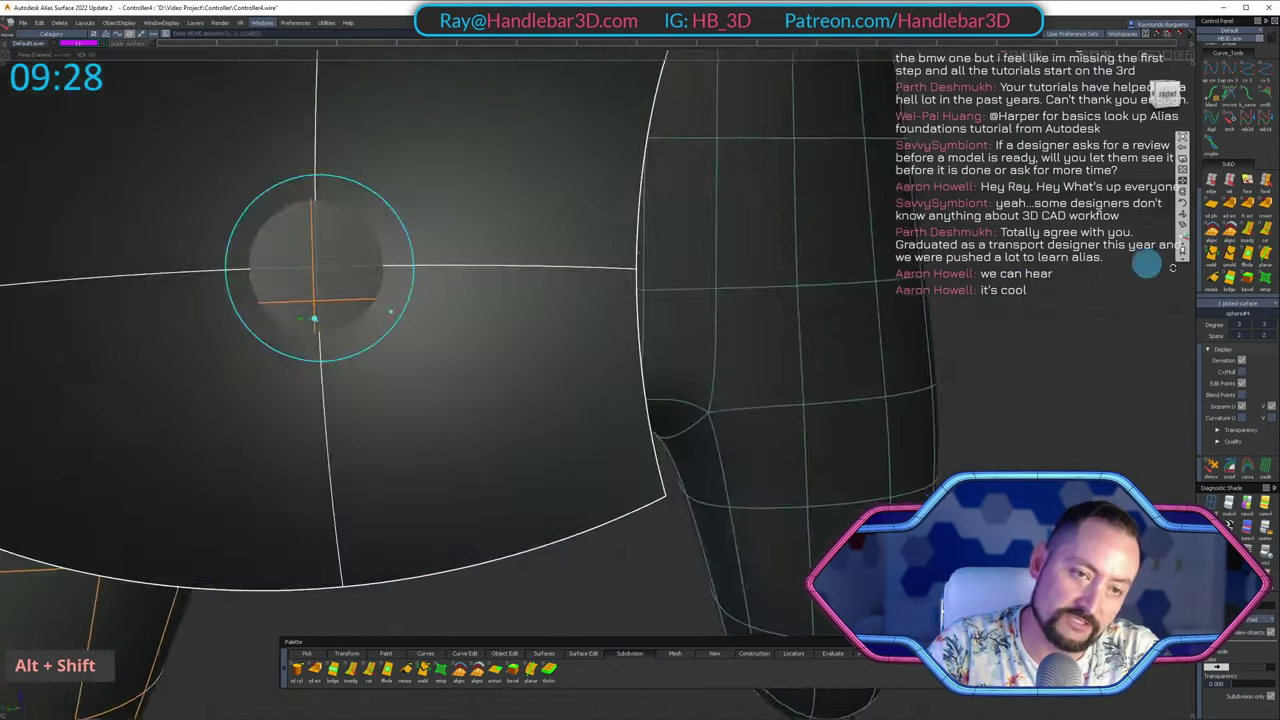
pyautogui.keyDown('alt'); pyautogui.keyDown('shift'); pyautogui.moveTo(1146, 263); pyautogui.dragTo(960, 277, button='right'); pyautogui.keyUp('shift'); pyautogui.keyUp('alt')
pyautogui.keyDown('alt'); pyautogui.keyDown('shift'); pyautogui.moveTo(960, 277); pyautogui.dragTo(938, 305); pyautogui.keyUp('shift'); pyautogui.keyUp('alt')
pyautogui.keyDown('ctrl'); pyautogui.keyDown('shift'); pyautogui.middleClick(938, 305); pyautogui.keyUp('shift'); pyautogui.keyUp('ctrl')
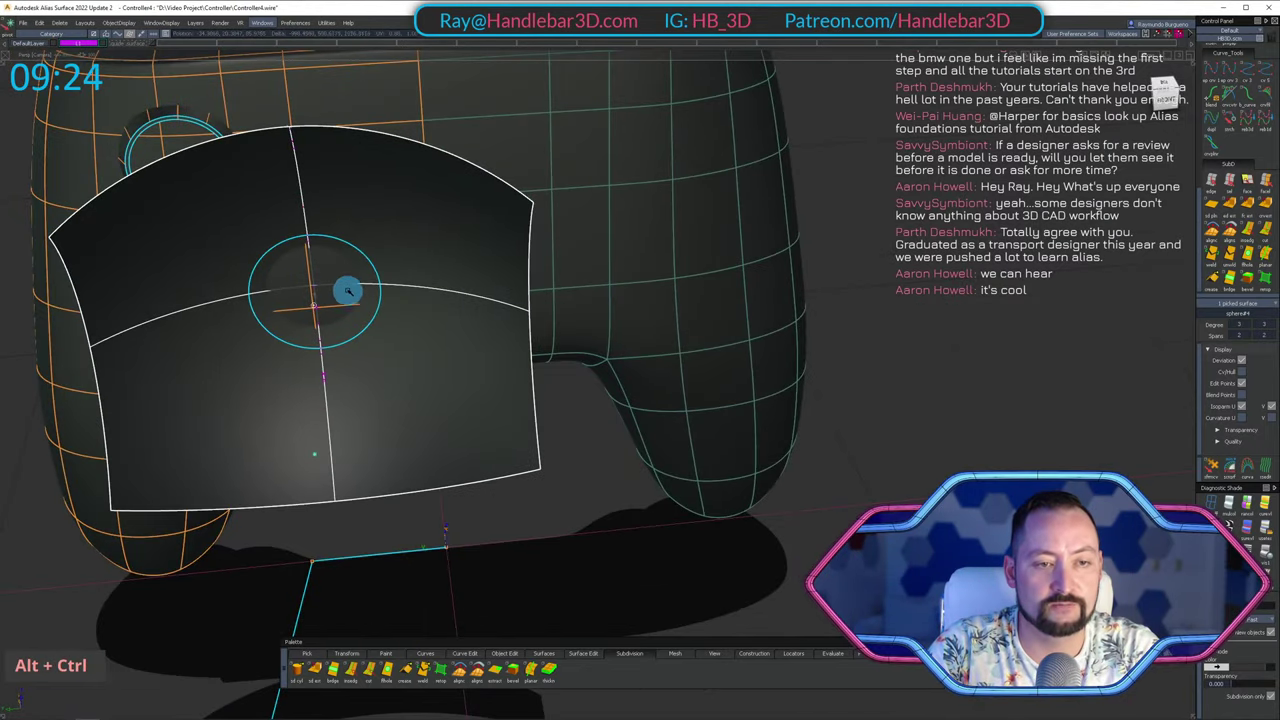
# Scale the sphere patch up about its pivot until its intersection with the face roughly fills the lower circle.
pyautogui.keyDown('alt'); pyautogui.keyDown('shift'); pyautogui.moveTo(346, 286); pyautogui.dragTo(877, 206); pyautogui.keyUp('shift'); pyautogui.keyUp('alt')
pyautogui.keyDown('ctrl'); pyautogui.keyDown('shift'); pyautogui.moveTo(877, 207); pyautogui.dragTo(898, 210, button='middle'); pyautogui.keyUp('shift'); pyautogui.keyUp('ctrl')
pyautogui.moveTo(898, 210); pyautogui.dragTo(940, 209)
pyautogui.keyDown('alt'); pyautogui.keyDown('shift'); pyautogui.moveTo(940, 209); pyautogui.dragTo(931, 157); pyautogui.keyUp('shift'); pyautogui.keyUp('alt')
pyautogui.keyDown('alt'); pyautogui.keyDown('shift'); pyautogui.click(1166, 92); pyautogui.keyUp('shift'); pyautogui.keyUp('alt')
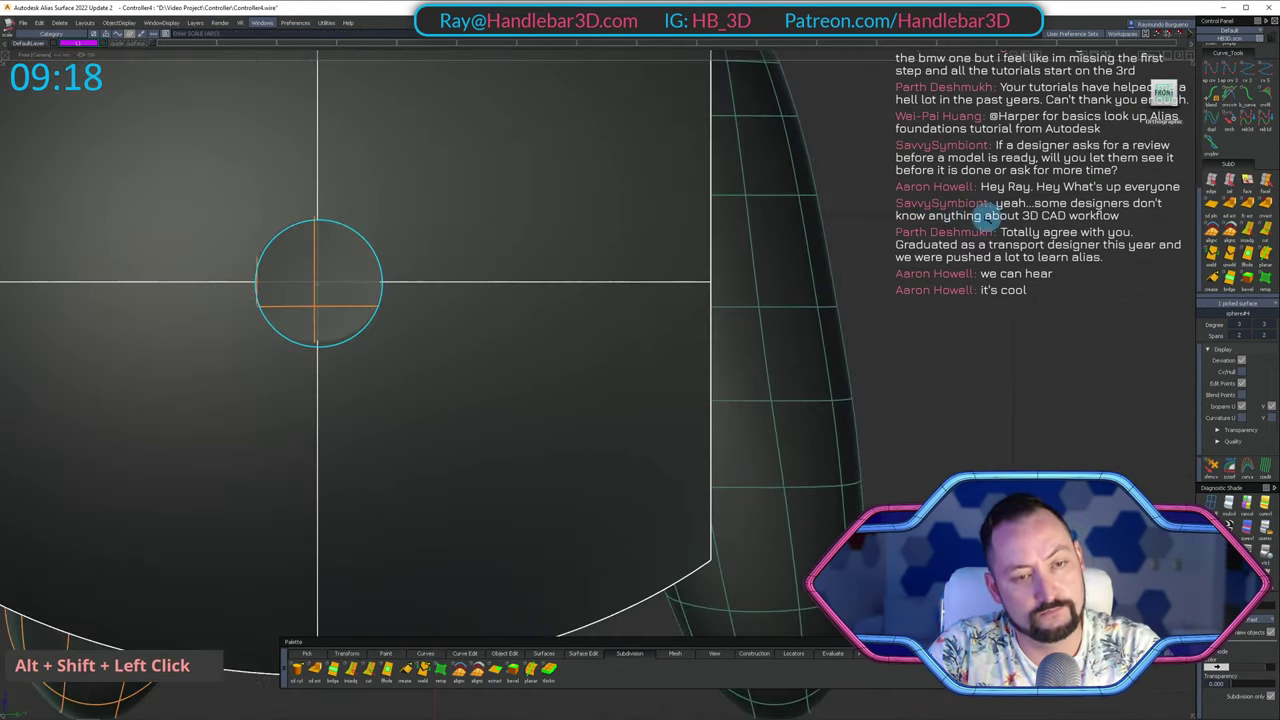
pyautogui.keyDown('ctrl'); pyautogui.keyDown('shift'); pyautogui.moveTo(988, 214); pyautogui.dragTo(975, 220, button='middle'); pyautogui.keyUp('shift'); pyautogui.keyUp('ctrl')
pyautogui.moveTo(975, 220); pyautogui.dragTo(981, 224, button='right')
pyautogui.keyDown('alt'); pyautogui.keyDown('shift'); pyautogui.moveTo(988, 214); pyautogui.dragTo(992, 222, button='middle'); pyautogui.keyUp('shift'); pyautogui.keyUp('alt')
pyautogui.keyDown('alt'); pyautogui.keyDown('shift'); pyautogui.moveTo(993, 217); pyautogui.dragTo(592, 277, button='right'); pyautogui.keyUp('shift'); pyautogui.keyUp('alt')
pyautogui.keyDown('alt'); pyautogui.keyDown('shift'); pyautogui.moveTo(592, 277); pyautogui.dragTo(763, 291, button='middle'); pyautogui.keyUp('shift'); pyautogui.keyUp('alt')
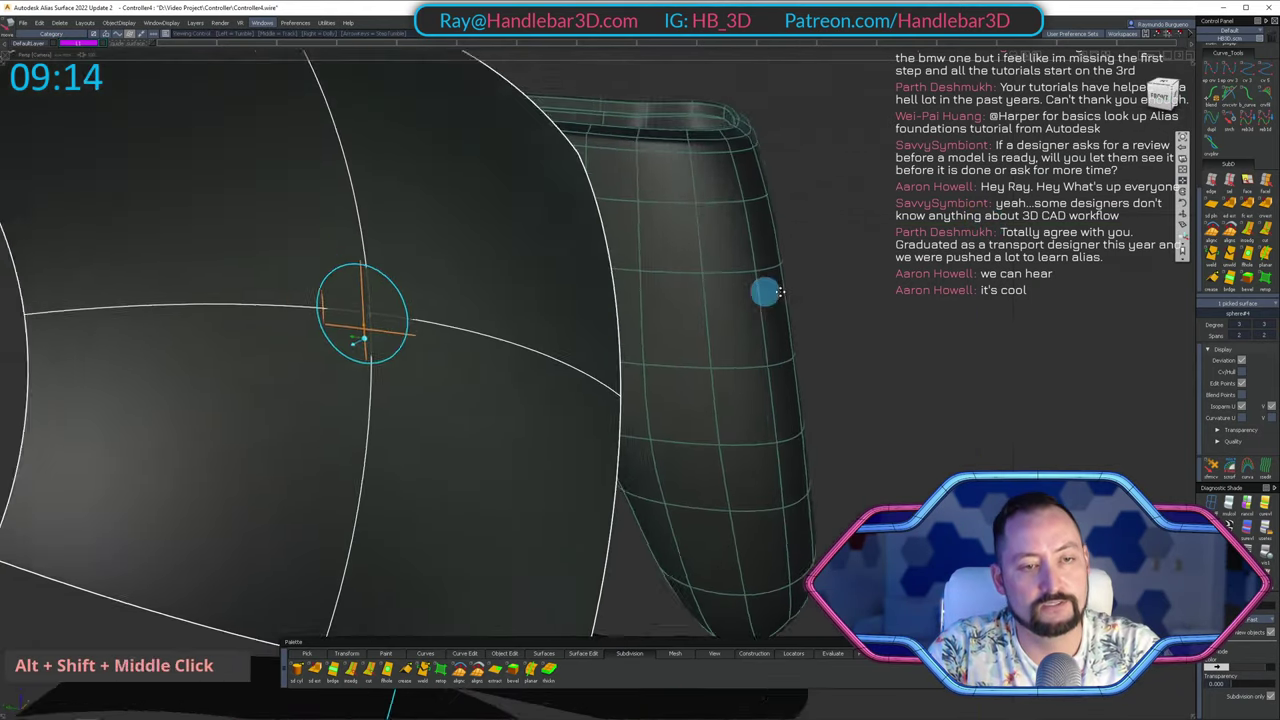
pyautogui.keyDown('alt'); pyautogui.keyDown('shift'); pyautogui.moveTo(763, 291); pyautogui.dragTo(691, 360); pyautogui.keyUp('shift'); pyautogui.keyUp('alt')
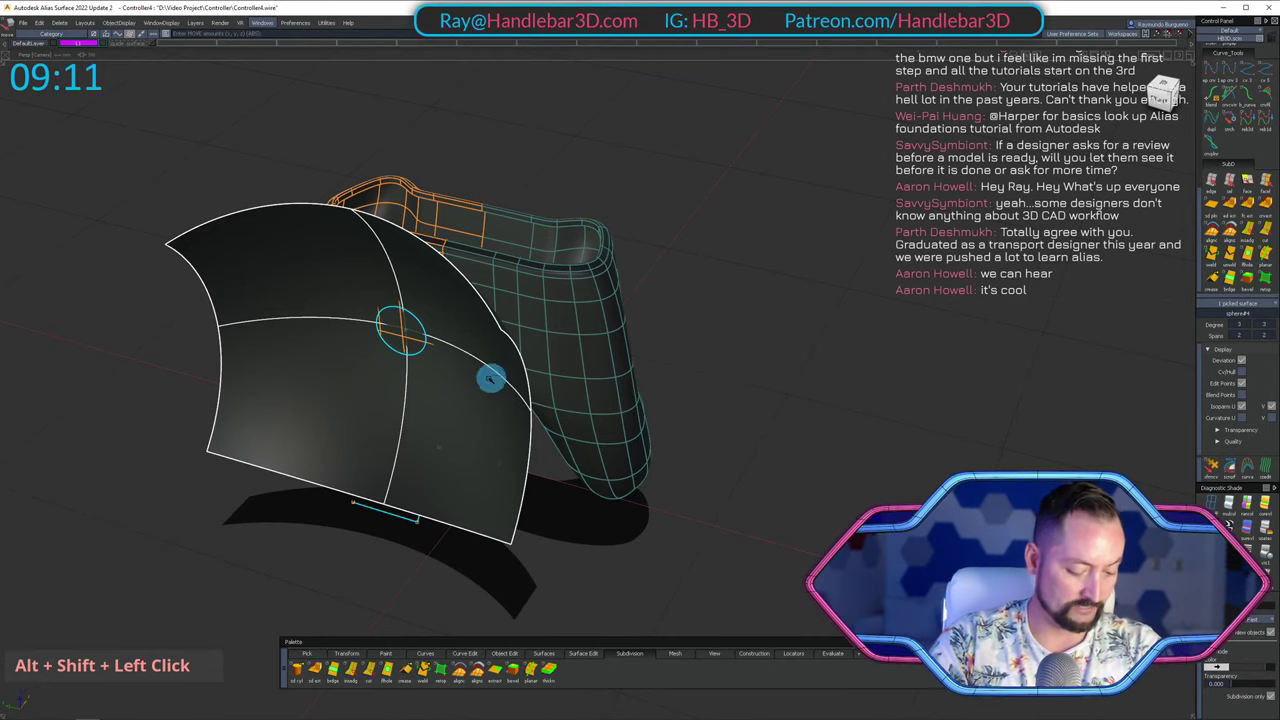
# Isolate the controller's modelled half together with the enlarged sphere patch and the upper ring.
pyautogui.moveTo(490, 379)
pyautogui.keyDown('alt'); pyautogui.keyDown('shift'); pyautogui.mouseDown()
pyautogui.moveTo(471, 369)
pyautogui.moveTo(534, 400)
pyautogui.mouseUp(); pyautogui.keyUp('shift'); pyautogui.keyUp('alt')
pyautogui.moveTo(534, 400)
pyautogui.keyDown('ctrl'); pyautogui.keyDown('shift'); pyautogui.mouseDown()
pyautogui.moveTo(488, 257)
pyautogui.moveTo(493, 182)
pyautogui.mouseUp(); pyautogui.keyUp('shift'); pyautogui.keyUp('ctrl')
pyautogui.moveTo(493, 182)
pyautogui.keyDown('ctrl'); pyautogui.keyDown('shift'); pyautogui.mouseDown()
pyautogui.moveTo(475, 295)
pyautogui.moveTo(511, 283)
pyautogui.moveTo(691, 294)
pyautogui.moveTo(337, 263)
pyautogui.moveTo(343, 322)
pyautogui.moveTo(306, 331)
pyautogui.mouseUp(); pyautogui.keyUp('shift'); pyautogui.keyUp('ctrl')
pyautogui.keyDown('ctrl'); pyautogui.keyDown('shift'); pyautogui.click(480, 274); pyautogui.keyUp('shift'); pyautogui.keyUp('ctrl')
pyautogui.keyDown('alt'); pyautogui.keyDown('shift'); pyautogui.moveTo(306, 331); pyautogui.dragTo(334, 320, button='right'); pyautogui.keyUp('shift'); pyautogui.keyUp('alt')
pyautogui.keyDown('alt'); pyautogui.keyDown('shift'); pyautogui.moveTo(334, 320); pyautogui.dragTo(272, 243); pyautogui.keyUp('shift'); pyautogui.keyUp('alt')
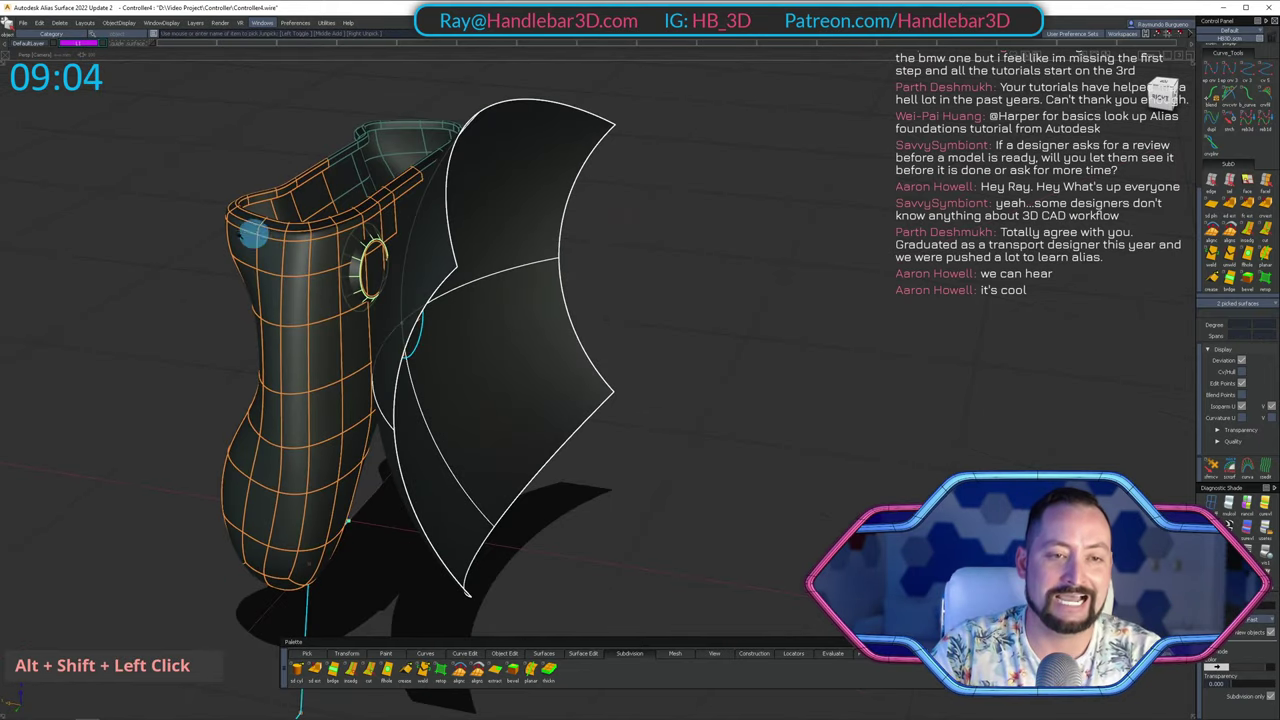
pyautogui.hotkey('shift', 'h')
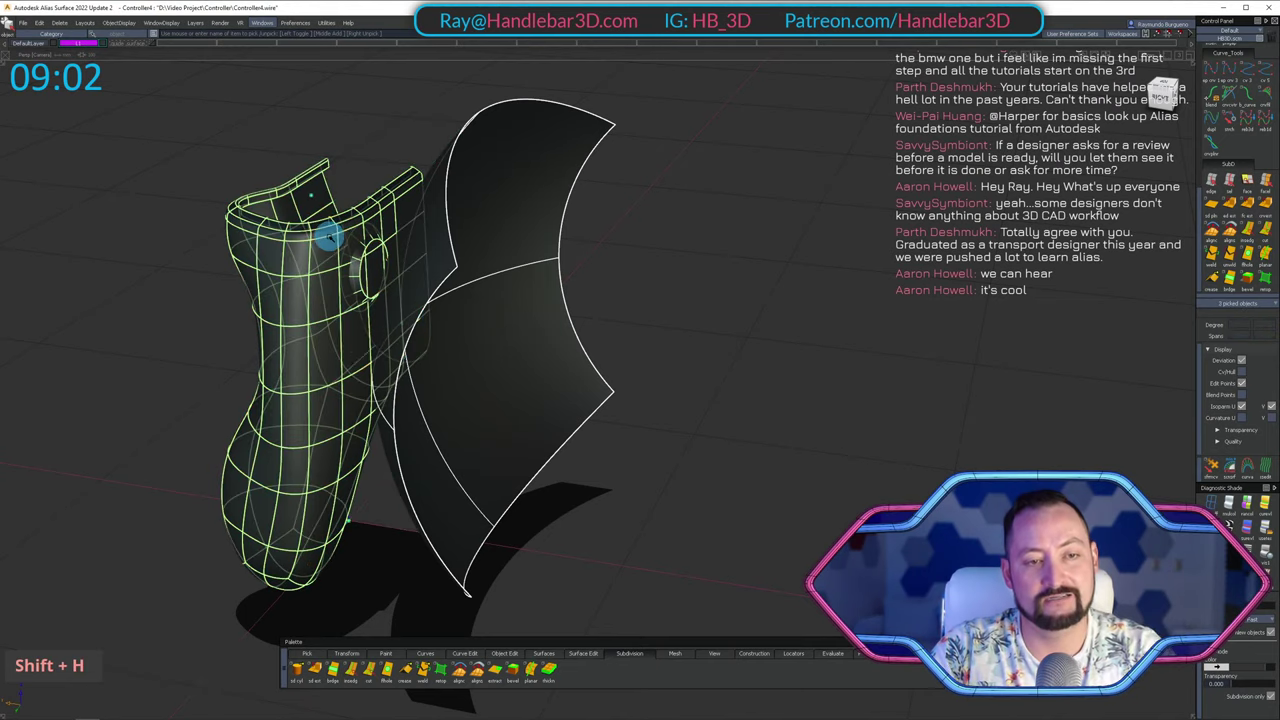
# Intersect the sphere patch with the controller's front face to create curves on surface.
pyautogui.keyDown('alt'); pyautogui.keyDown('shift'); pyautogui.moveTo(347, 367); pyautogui.dragTo(117, 360); pyautogui.keyUp('shift'); pyautogui.keyUp('alt')
pyautogui.moveTo(309, 409)
pyautogui.keyDown('ctrl'); pyautogui.keyDown('shift'); pyautogui.mouseDown()
pyautogui.moveTo(377, 172)
pyautogui.moveTo(408, 318)
pyautogui.moveTo(543, 291)
pyautogui.moveTo(608, 194)
pyautogui.mouseUp(); pyautogui.keyUp('shift'); pyautogui.keyUp('ctrl')
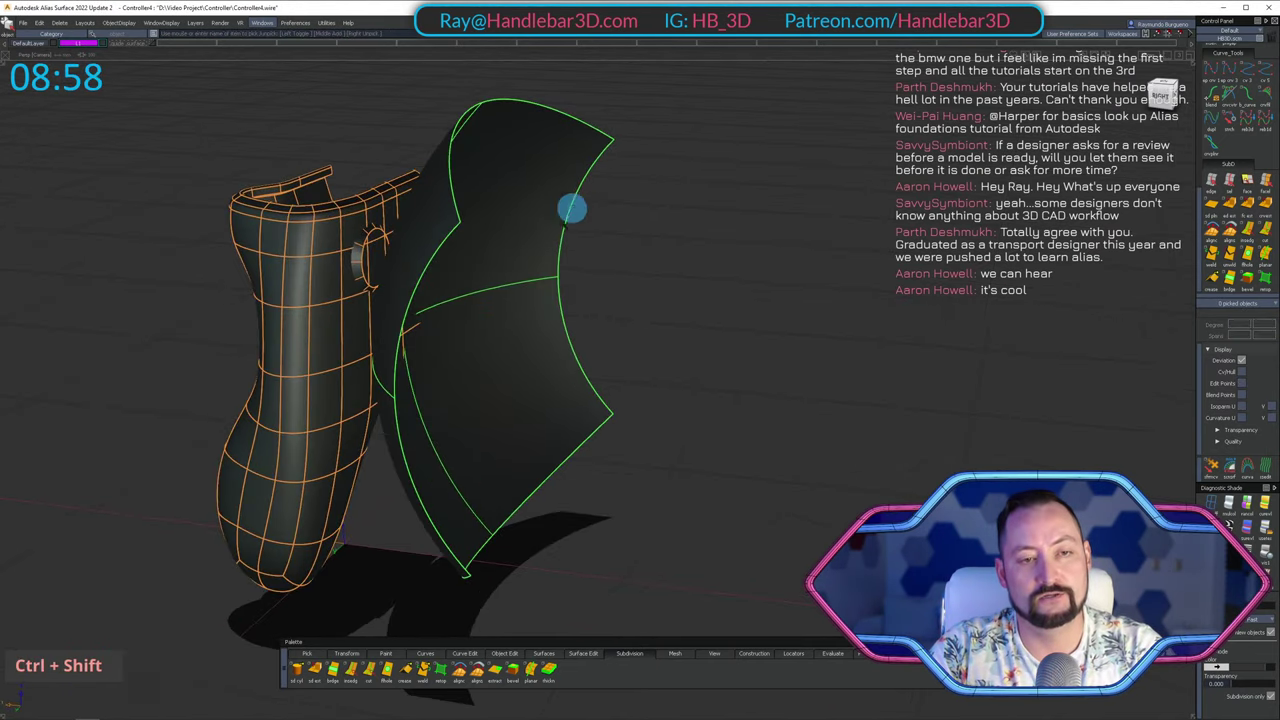
pyautogui.keyDown('ctrl'); pyautogui.keyDown('shift'); pyautogui.click(466, 245); pyautogui.keyUp('shift'); pyautogui.keyUp('ctrl')
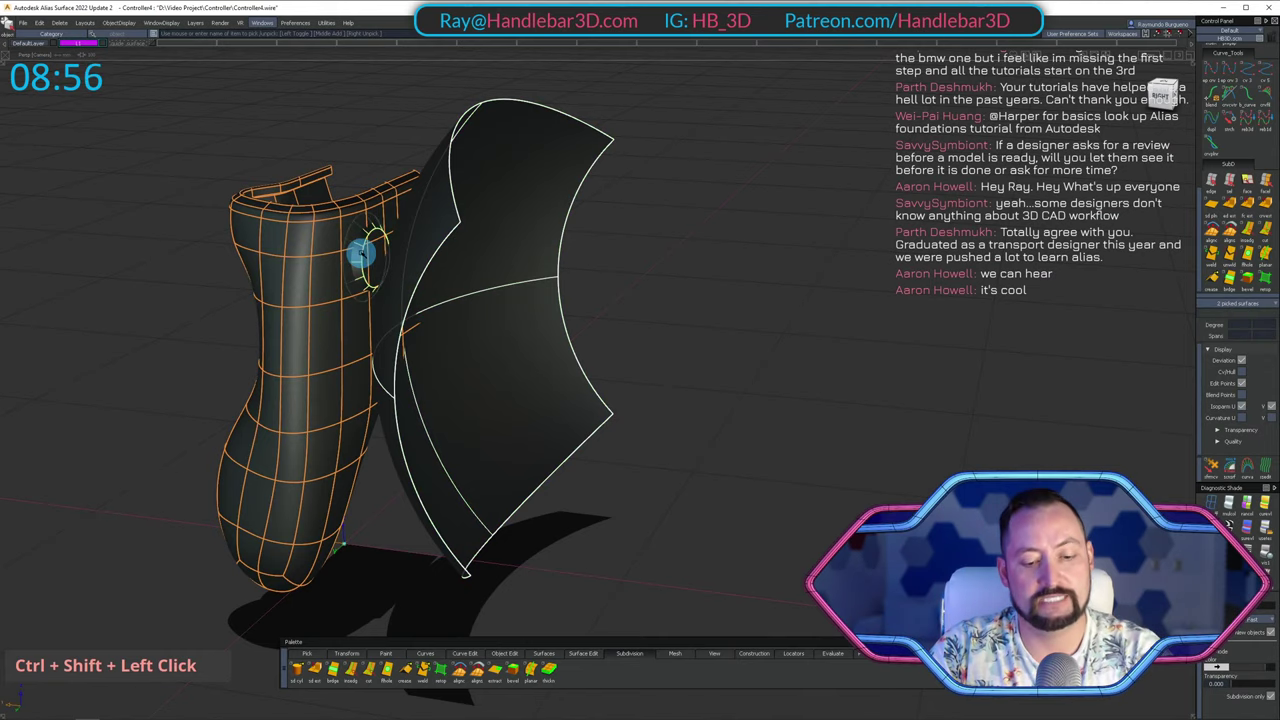
pyautogui.press('i')
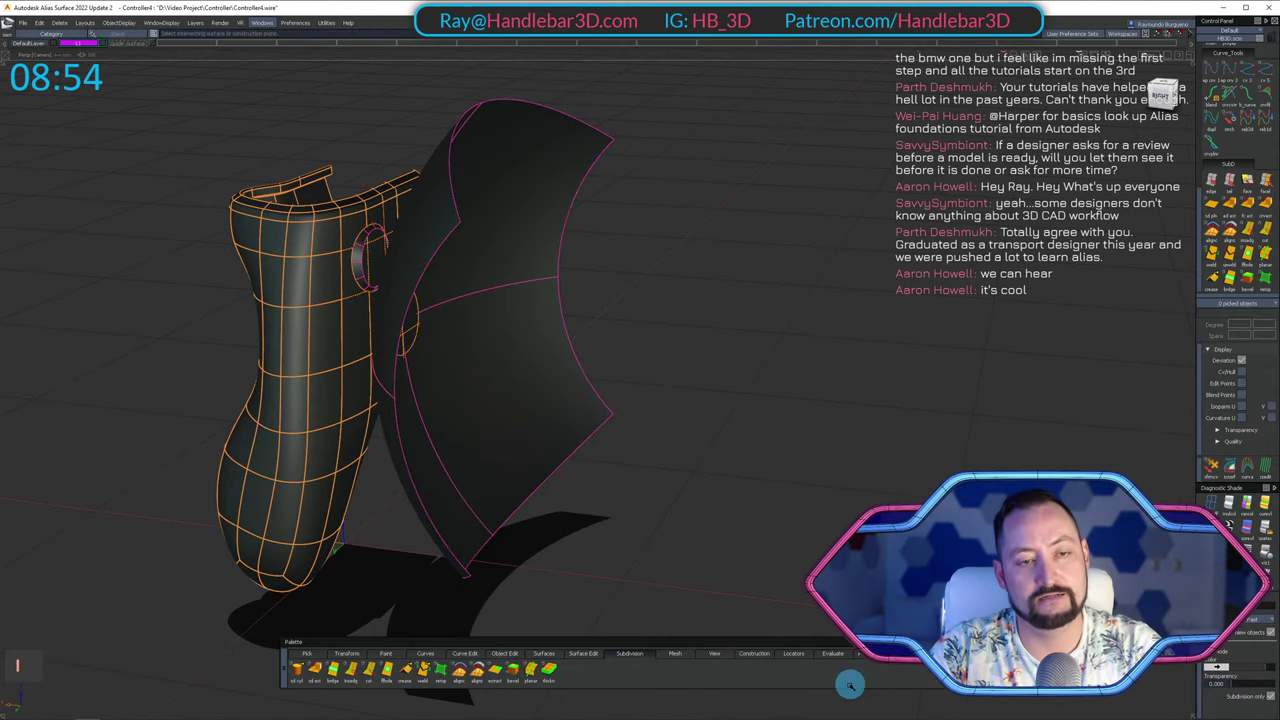
# Isolate the sphere patch and trim it to keep only the disc inside the intersection circle.
pyautogui.keyDown('alt'); pyautogui.keyDown('shift'); pyautogui.moveTo(849, 685); pyautogui.dragTo(1003, 354); pyautogui.keyUp('shift'); pyautogui.keyUp('alt')
pyautogui.keyDown('alt'); pyautogui.keyDown('shift'); pyautogui.moveTo(1003, 354); pyautogui.dragTo(641, 371, button='right'); pyautogui.keyUp('shift'); pyautogui.keyUp('alt')
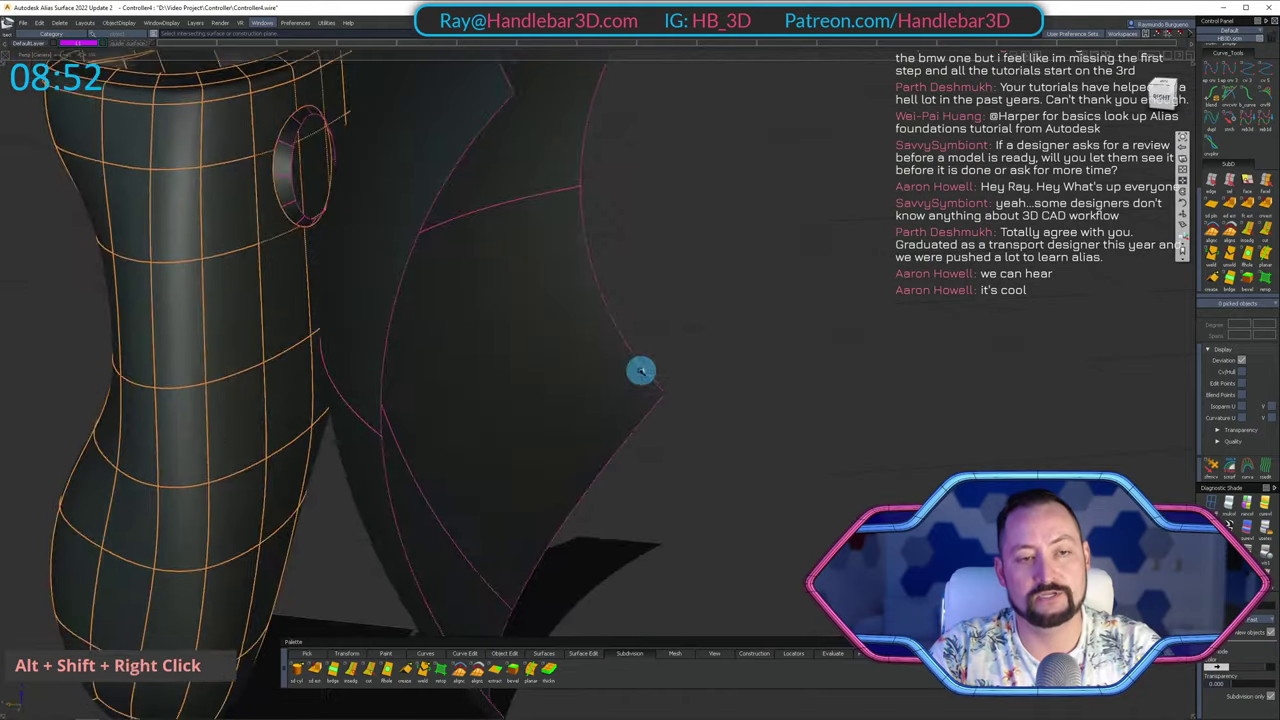
pyautogui.keyDown('alt'); pyautogui.keyDown('shift'); pyautogui.moveTo(641, 371); pyautogui.dragTo(588, 150); pyautogui.keyUp('shift'); pyautogui.keyUp('alt')
pyautogui.keyDown('ctrl'); pyautogui.keyDown('shift'); pyautogui.moveTo(586, 146); pyautogui.dragTo(437, 246); pyautogui.keyUp('shift'); pyautogui.keyUp('ctrl')
pyautogui.click(429, 247)
pyautogui.hotkey('shift', 'h')
pyautogui.keyDown('alt'); pyautogui.keyDown('shift'); pyautogui.moveTo(426, 250); pyautogui.dragTo(427, 323, button='middle'); pyautogui.keyUp('shift'); pyautogui.keyUp('alt')
pyautogui.press('t')
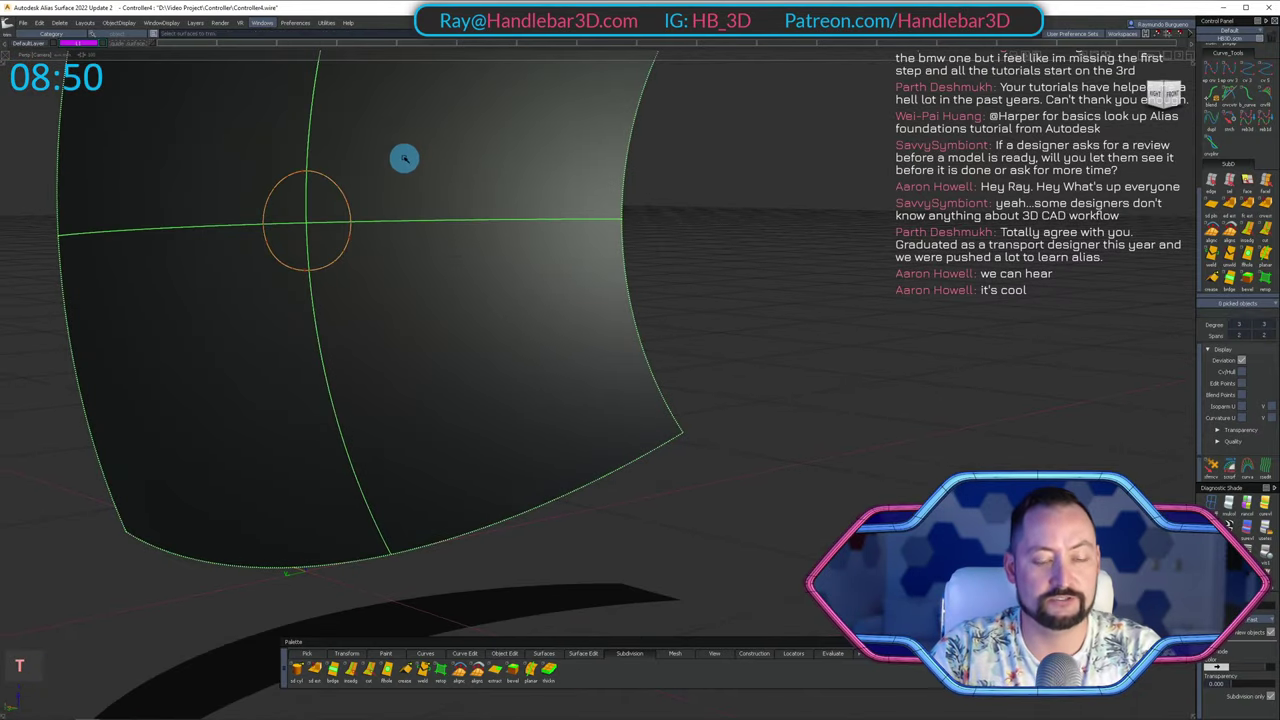
pyautogui.doubleClick(280, 226)
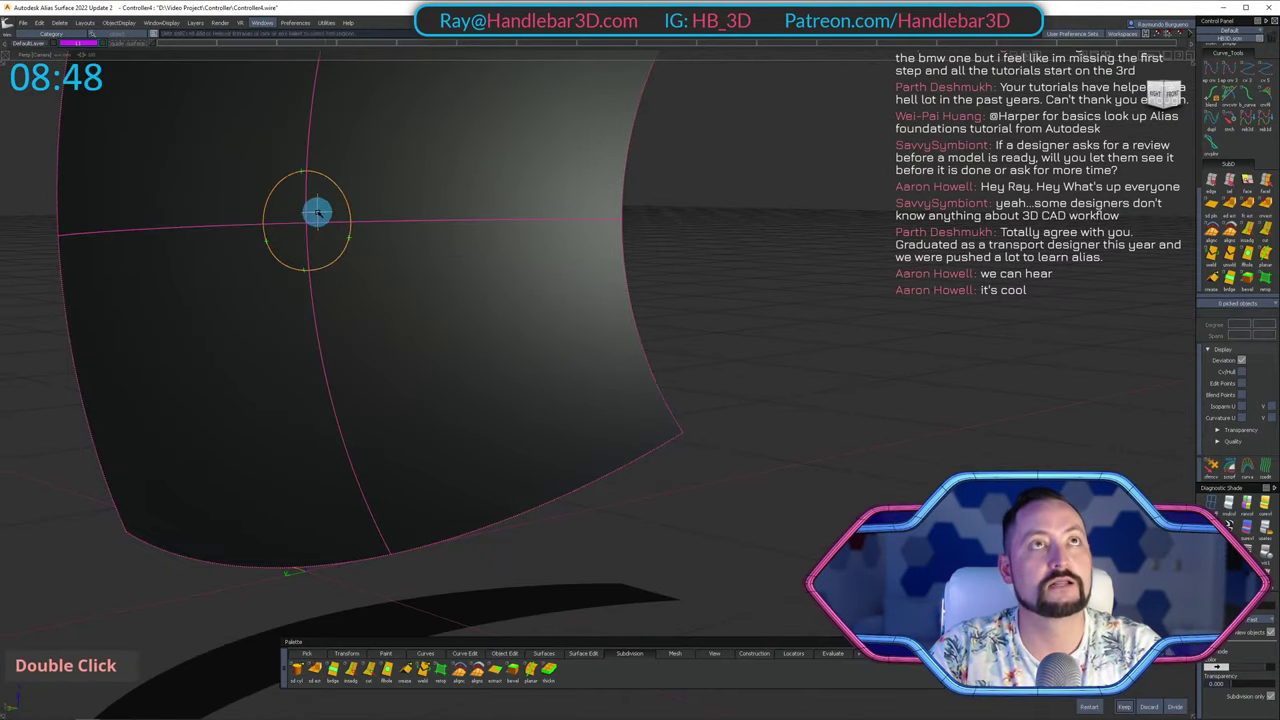
pyautogui.press('space')
pyautogui.moveTo(460, 197)
pyautogui.keyDown('alt'); pyautogui.keyDown('shift'); pyautogui.mouseDown()
pyautogui.moveTo(397, 223)
pyautogui.moveTo(508, 281)
pyautogui.moveTo(465, 188)
pyautogui.mouseUp(); pyautogui.keyUp('shift'); pyautogui.keyUp('alt')
# Trim the area inside the lower circle out of the isolated controller half, and show all hidden geometry again.
pyautogui.hotkey('shift', 'u')
pyautogui.keyDown('ctrl'); pyautogui.keyDown('shift'); pyautogui.moveTo(463, 184); pyautogui.dragTo(414, 223); pyautogui.keyUp('shift'); pyautogui.keyUp('ctrl')
pyautogui.click(424, 332)
pyautogui.hotkey('shift', 'h')
pyautogui.press('t')
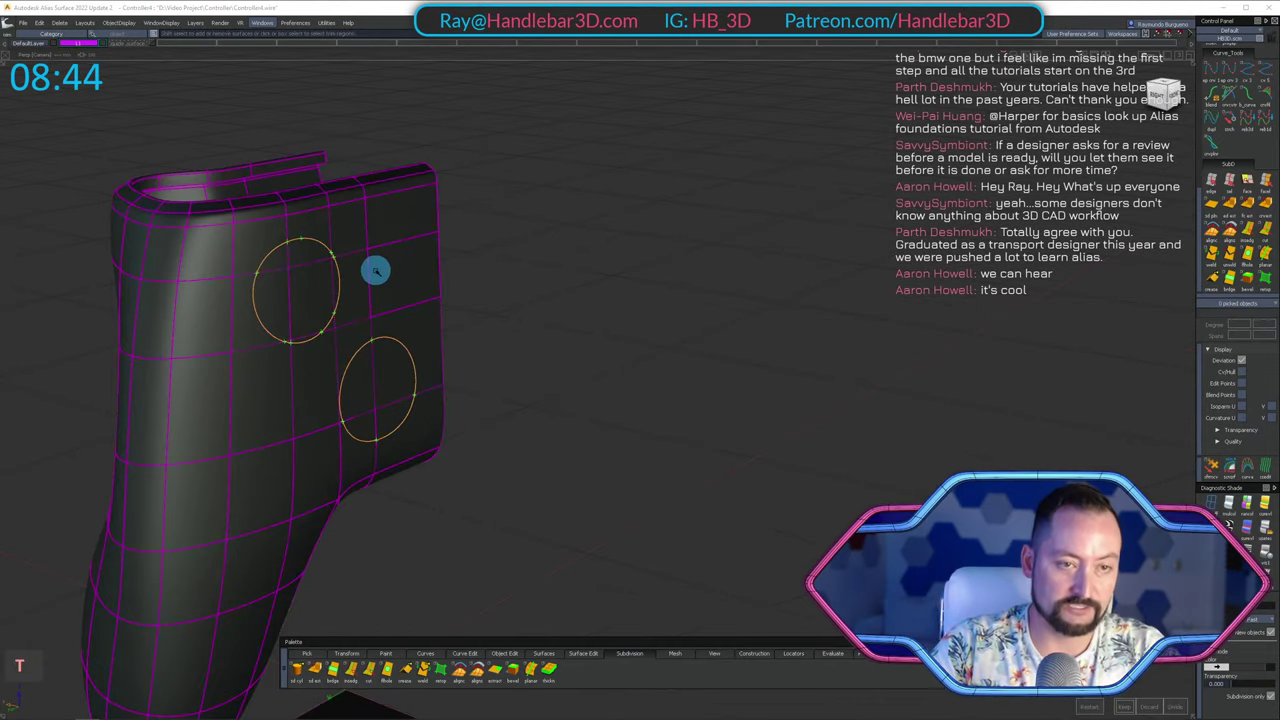
pyautogui.press('space')
pyautogui.keyDown('alt'); pyautogui.keyDown('shift'); pyautogui.moveTo(517, 297); pyautogui.dragTo(443, 266); pyautogui.keyUp('shift'); pyautogui.keyUp('alt')
pyautogui.hotkey('shift', 'u')
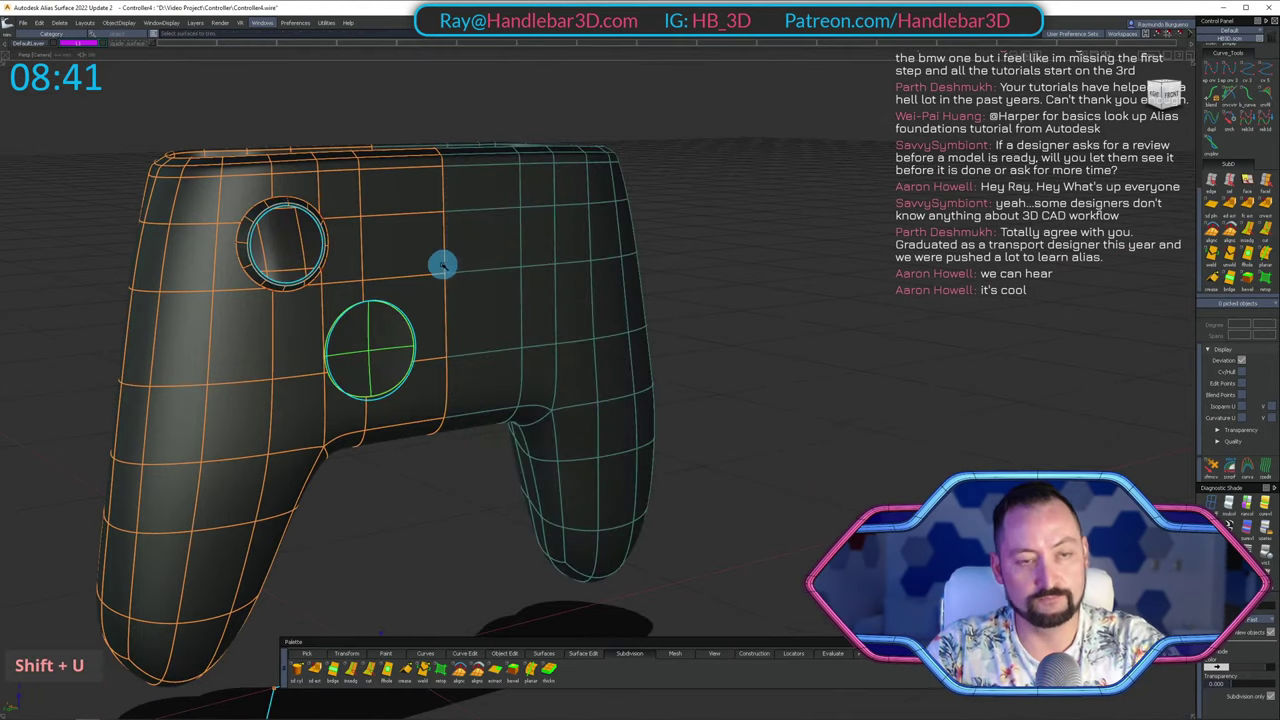
# Examine from several angles how the trimmed sphere disc sits in the controller's front face.
pyautogui.keyDown('alt'); pyautogui.keyDown('shift'); pyautogui.moveTo(397, 220); pyautogui.dragTo(77, 143, button='right'); pyautogui.keyUp('shift'); pyautogui.keyUp('alt')
pyautogui.keyDown('alt'); pyautogui.keyDown('shift'); pyautogui.moveTo(77, 143); pyautogui.dragTo(434, 71); pyautogui.keyUp('shift'); pyautogui.keyUp('alt')
pyautogui.keyDown('alt'); pyautogui.keyDown('shift'); pyautogui.moveTo(434, 71); pyautogui.dragTo(577, 283, button='right'); pyautogui.keyUp('shift'); pyautogui.keyUp('alt')
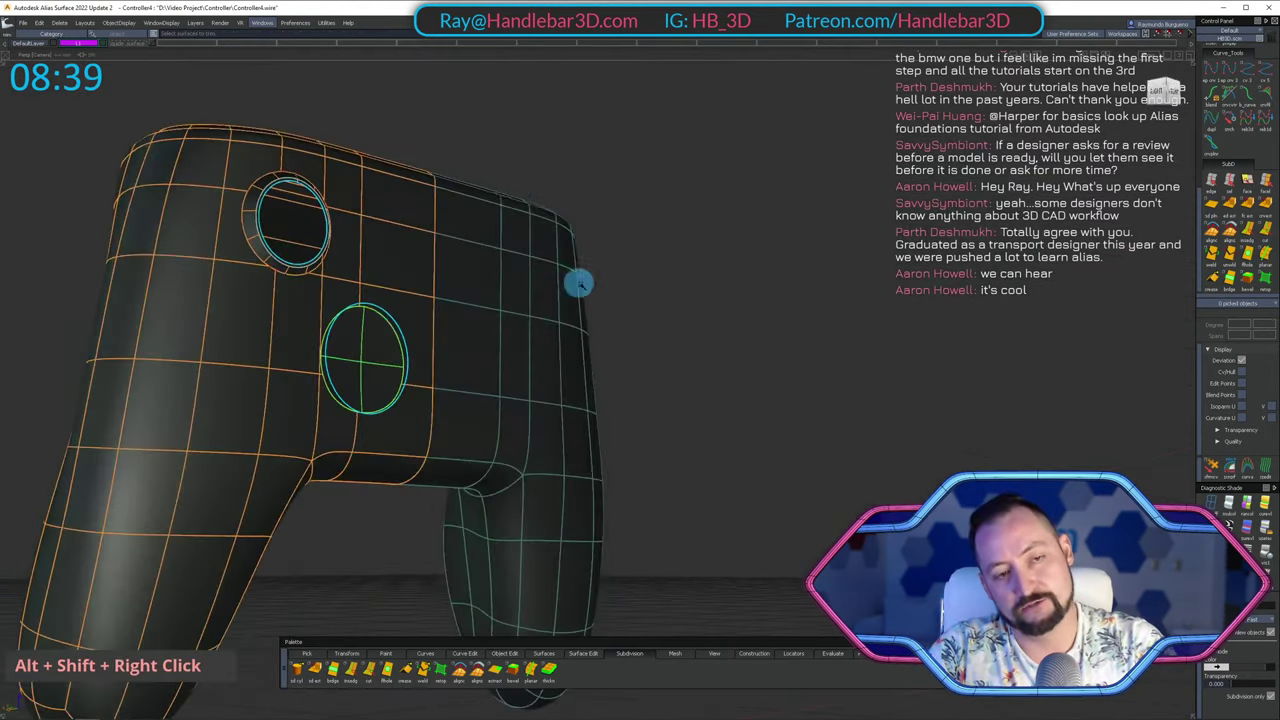
pyautogui.hotkey('alt', 'm')
pyautogui.moveTo(518, 176)
pyautogui.keyDown('alt'); pyautogui.keyDown('shift'); pyautogui.mouseDown()
pyautogui.moveTo(186, 234)
pyautogui.moveTo(271, 180)
pyautogui.moveTo(320, 280)
pyautogui.mouseUp(); pyautogui.keyUp('shift'); pyautogui.keyUp('alt')
pyautogui.keyDown('alt'); pyautogui.keyDown('shift'); pyautogui.moveTo(320, 280); pyautogui.dragTo(337, 297, button='middle'); pyautogui.keyUp('shift'); pyautogui.keyUp('alt')
pyautogui.keyDown('alt'); pyautogui.keyDown('shift'); pyautogui.moveTo(337, 297); pyautogui.dragTo(150, 220, button='right'); pyautogui.keyUp('shift'); pyautogui.keyUp('alt')
pyautogui.keyDown('alt'); pyautogui.keyDown('shift'); pyautogui.moveTo(150, 220); pyautogui.dragTo(720, 235); pyautogui.keyUp('shift'); pyautogui.keyUp('alt')
pyautogui.hotkey('alt', 'm')
pyautogui.moveTo(720, 235)
pyautogui.keyDown('alt'); pyautogui.keyDown('shift'); pyautogui.mouseDown(button='right')
pyautogui.moveTo(547, 198)
pyautogui.moveTo(640, 240)
pyautogui.mouseUp(button='right'); pyautogui.keyUp('shift'); pyautogui.keyUp('alt')
pyautogui.keyDown('alt'); pyautogui.keyDown('shift'); pyautogui.moveTo(640, 240); pyautogui.dragTo(674, 243); pyautogui.keyUp('shift'); pyautogui.keyUp('alt')
pyautogui.keyDown('alt'); pyautogui.keyDown('shift'); pyautogui.moveTo(674, 243); pyautogui.dragTo(648, 287, button='right'); pyautogui.keyUp('shift'); pyautogui.keyUp('alt')
# Isolate the controller half and the ring wall around the upper opening, and trim the surfaces where they meet.
pyautogui.keyDown('ctrl'); pyautogui.keyDown('shift'); pyautogui.moveTo(502, 234); pyautogui.dragTo(268, 308); pyautogui.keyUp('shift'); pyautogui.keyUp('ctrl')
pyautogui.moveTo(490, 290)
pyautogui.keyDown('alt'); pyautogui.keyDown('shift'); pyautogui.mouseDown(button='right')
pyautogui.moveTo(374, 306)
pyautogui.moveTo(449, 326)
pyautogui.moveTo(510, 290)
pyautogui.mouseUp(button='right'); pyautogui.keyUp('shift'); pyautogui.keyUp('alt')
pyautogui.keyDown('ctrl'); pyautogui.keyDown('shift'); pyautogui.moveTo(514, 209); pyautogui.dragTo(292, 323); pyautogui.keyUp('shift'); pyautogui.keyUp('ctrl')
pyautogui.click(288, 319)
pyautogui.click(277, 227)
pyautogui.hotkey('shift', 'h')
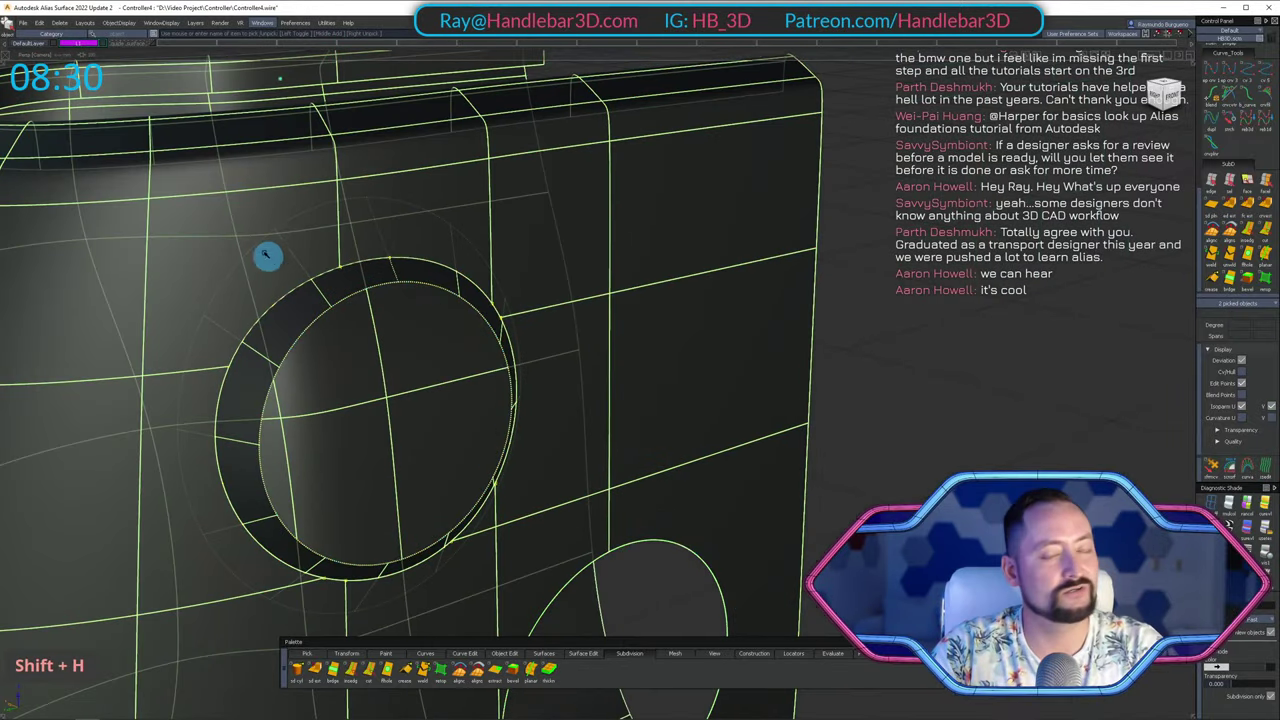
pyautogui.keyDown('alt'); pyautogui.keyDown('shift'); pyautogui.moveTo(267, 258); pyautogui.dragTo(222, 420); pyautogui.keyUp('shift'); pyautogui.keyUp('alt')
pyautogui.keyDown('ctrl'); pyautogui.keyDown('shift'); pyautogui.moveTo(222, 420); pyautogui.dragTo(279, 328); pyautogui.keyUp('shift'); pyautogui.keyUp('ctrl')
pyautogui.press('t')
pyautogui.press('space')
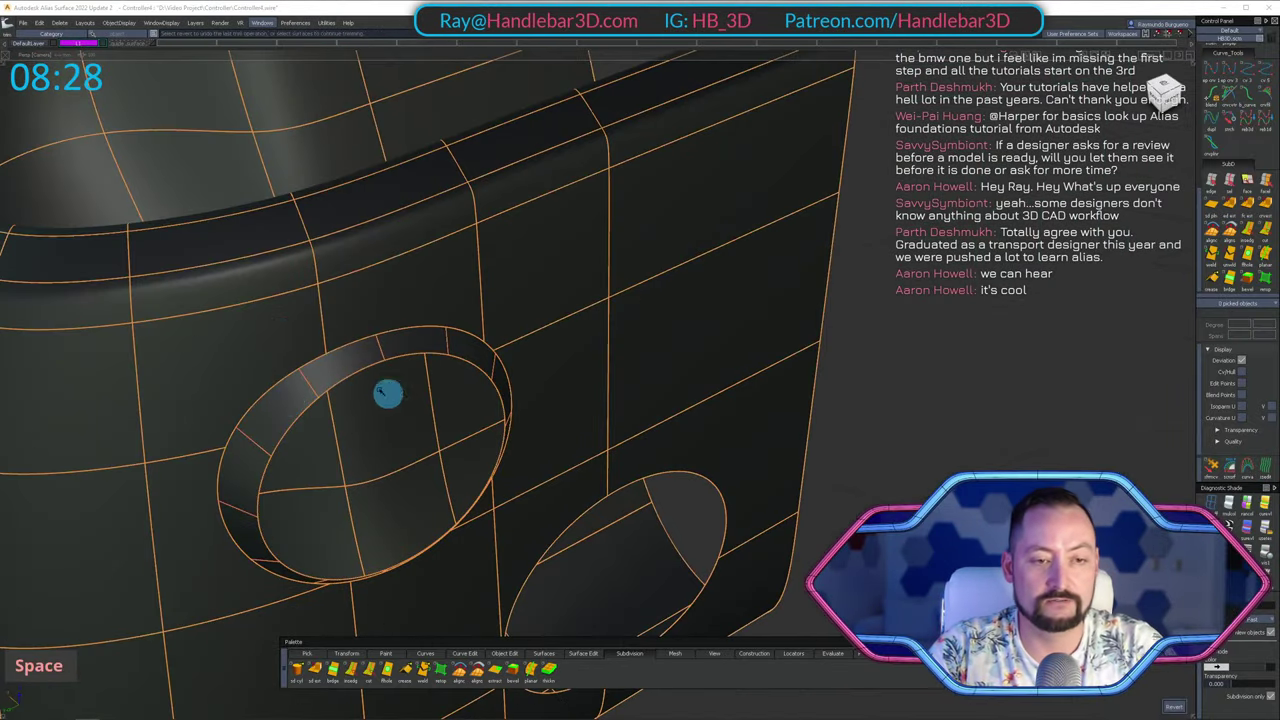
pyautogui.keyDown('alt'); pyautogui.keyDown('shift'); pyautogui.moveTo(388, 397); pyautogui.dragTo(302, 279); pyautogui.keyUp('shift'); pyautogui.keyUp('alt')
# Create a surface fillet between the controller face around the upper opening and the opening's ring wall.
pyautogui.click(22, 22)
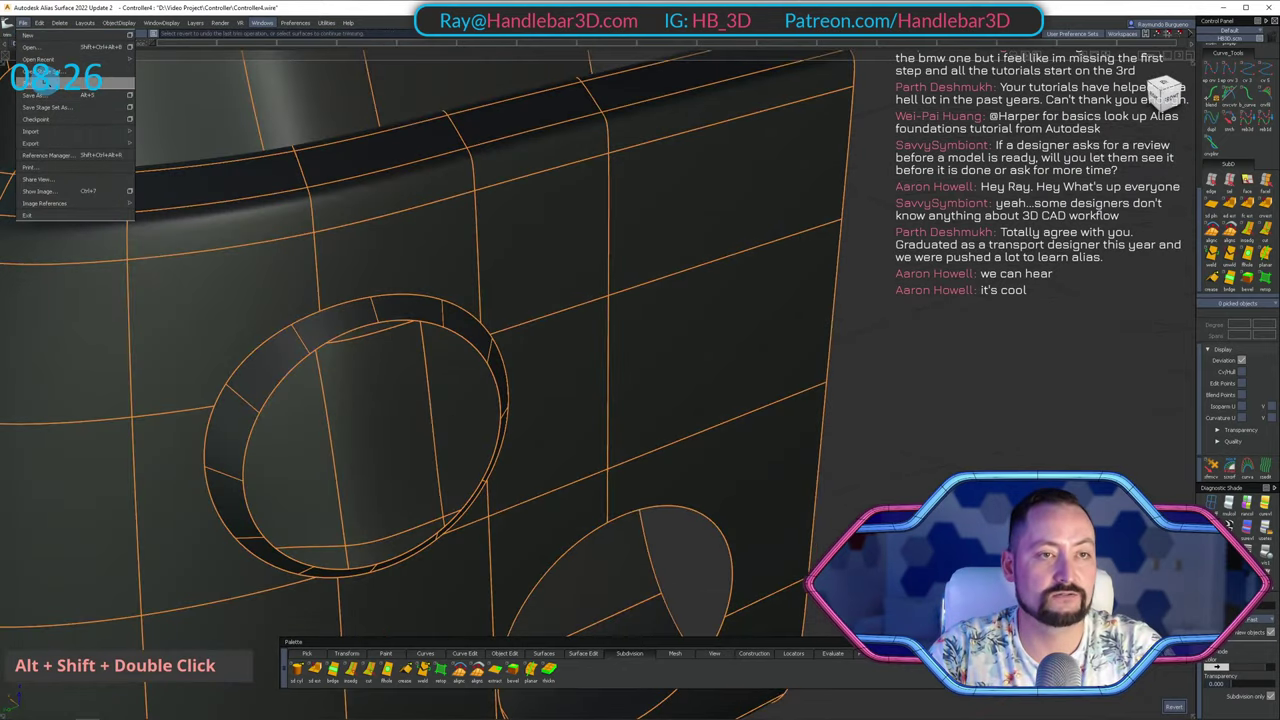
pyautogui.press('Escape')
pyautogui.press('3')
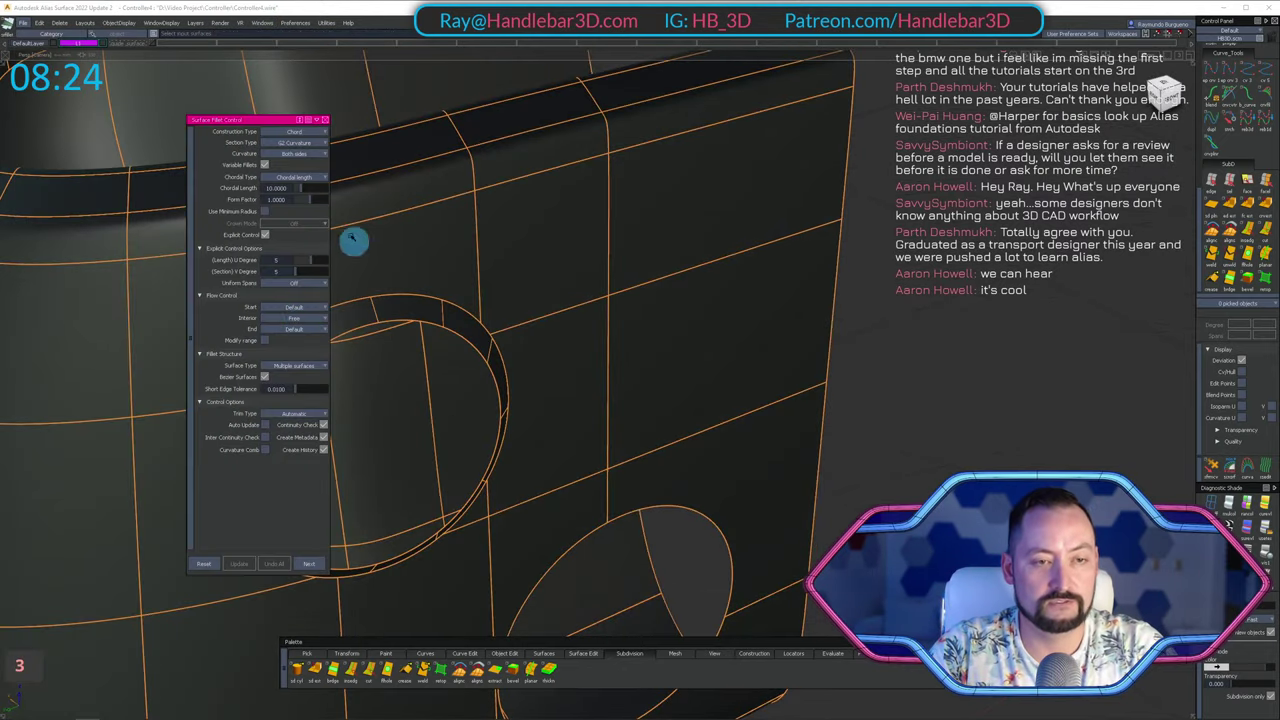
pyautogui.moveTo(252, 117); pyautogui.dragTo(1038, 117)
pyautogui.doubleClick(290, 272)
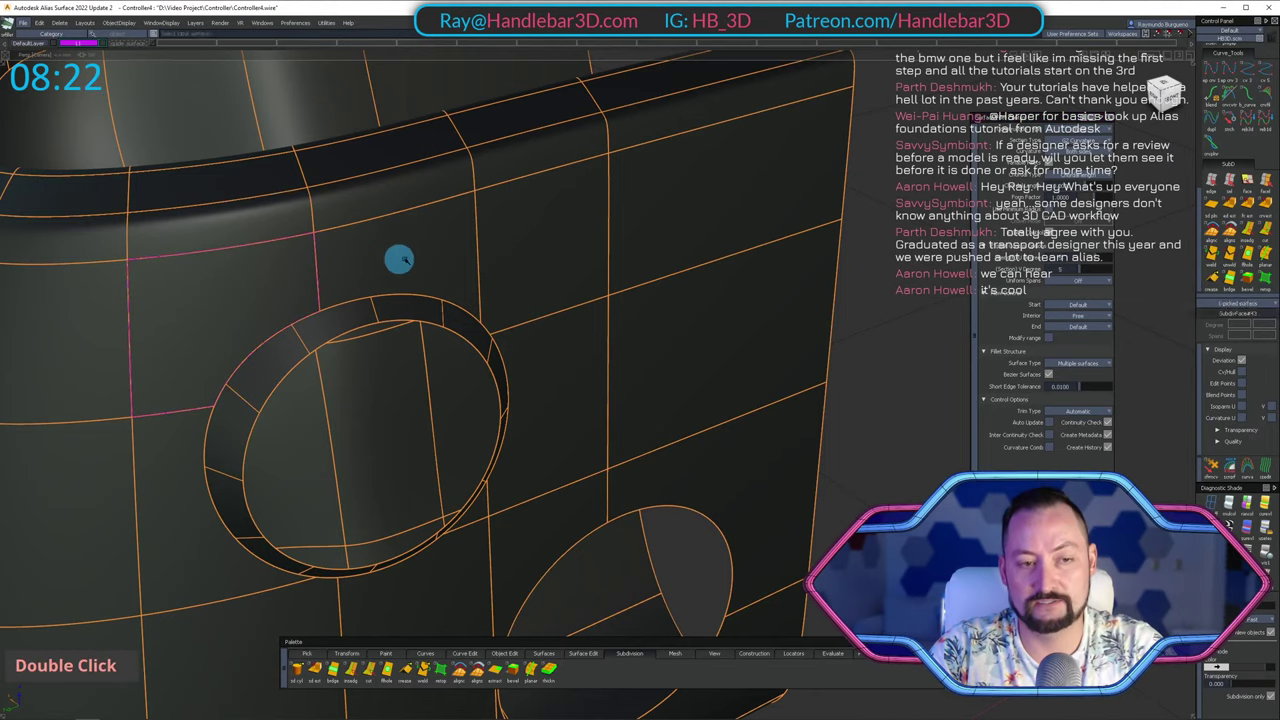
pyautogui.keyDown('alt'); pyautogui.keyDown('shift'); pyautogui.moveTo(548, 383); pyautogui.dragTo(586, 329, button='middle'); pyautogui.keyUp('shift'); pyautogui.keyUp('alt')
pyautogui.keyDown('alt'); pyautogui.keyDown('shift'); pyautogui.moveTo(586, 329); pyautogui.dragTo(512, 375); pyautogui.keyUp('shift'); pyautogui.keyUp('alt')
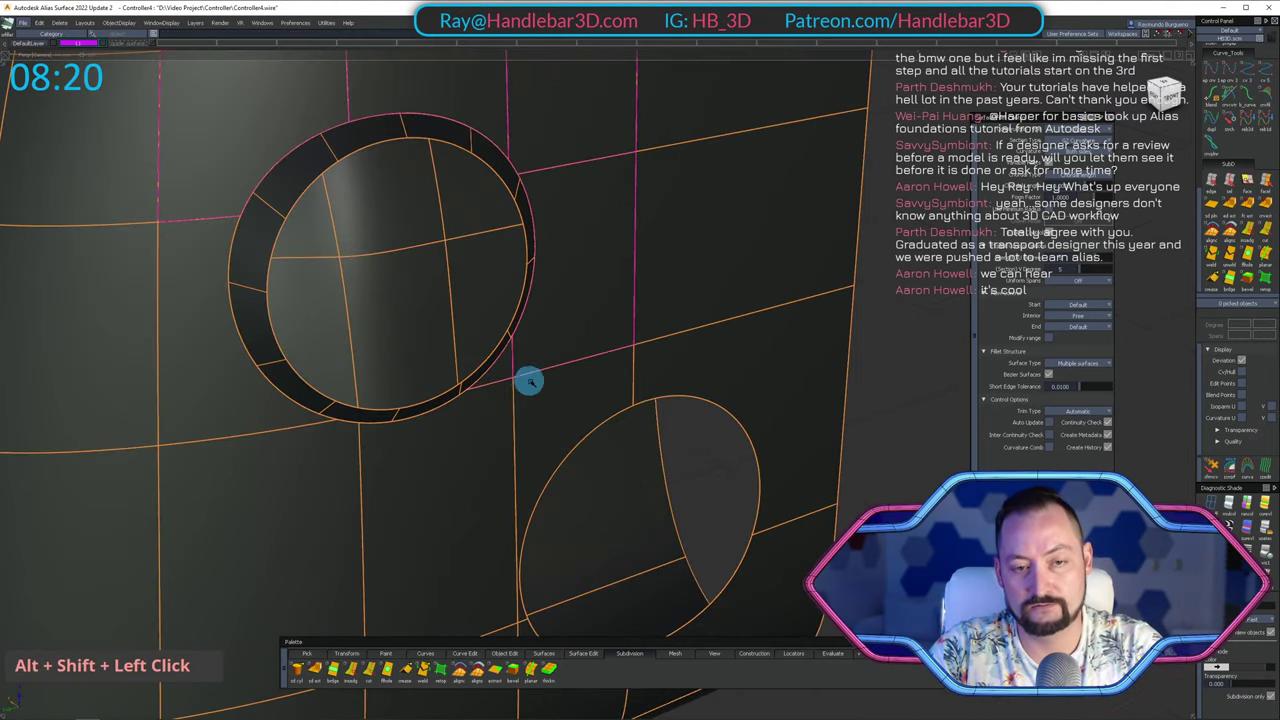
pyautogui.click(276, 187)
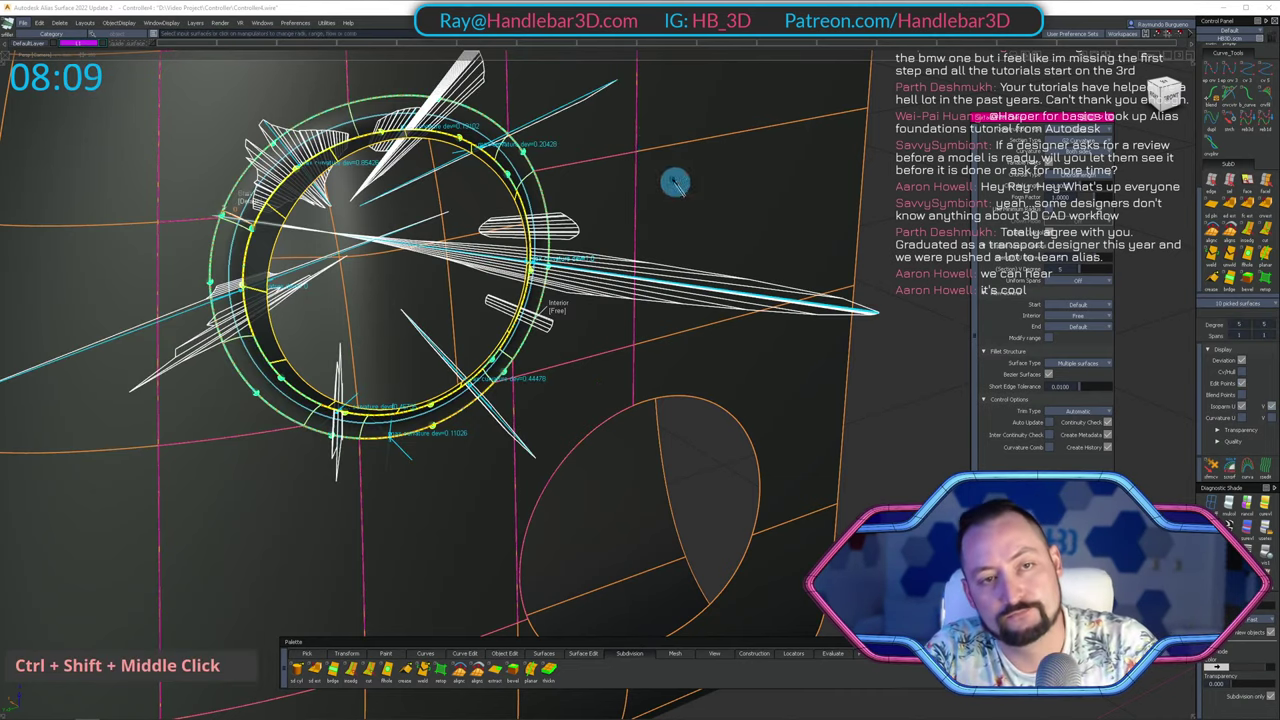
# Close off the fillet operation and show the hidden controller geometry again.
pyautogui.keyDown('ctrl'); pyautogui.keyDown('shift'); pyautogui.moveTo(675, 183); pyautogui.dragTo(672, 155, button='middle'); pyautogui.keyUp('shift'); pyautogui.keyUp('ctrl')
pyautogui.moveTo(672, 158)
pyautogui.keyDown('alt'); pyautogui.keyDown('shift'); pyautogui.mouseDown()
pyautogui.moveTo(646, 157)
pyautogui.moveTo(654, 178)
pyautogui.mouseUp(); pyautogui.keyUp('shift'); pyautogui.keyUp('alt')
pyautogui.keyDown('ctrl'); pyautogui.keyDown('shift'); pyautogui.moveTo(654, 178); pyautogui.dragTo(655, 162); pyautogui.keyUp('shift'); pyautogui.keyUp('ctrl')
pyautogui.keyDown('ctrl'); pyautogui.keyDown('shift'); pyautogui.moveTo(658, 175); pyautogui.dragTo(663, 166, button='right'); pyautogui.keyUp('shift'); pyautogui.keyUp('ctrl')
pyautogui.moveTo(663, 166)
pyautogui.keyDown('alt'); pyautogui.keyDown('shift'); pyautogui.mouseDown()
pyautogui.moveTo(675, 287)
pyautogui.moveTo(571, 180)
pyautogui.moveTo(811, 129)
pyautogui.moveTo(523, 214)
pyautogui.moveTo(489, 212)
pyautogui.moveTo(583, 271)
pyautogui.moveTo(594, 226)
pyautogui.moveTo(311, 291)
pyautogui.mouseUp(); pyautogui.keyUp('shift'); pyautogui.keyUp('alt')
pyautogui.keyDown('ctrl'); pyautogui.keyDown('shift'); pyautogui.rightClick(489, 212); pyautogui.keyUp('shift'); pyautogui.keyUp('ctrl')
pyautogui.hotkey('shift', 'u')
# Examine the shading of the upper opening's fillet and the lower disc without wireframe lines.
pyautogui.keyDown('ctrl'); pyautogui.keyDown('shift'); pyautogui.rightClick(601, 204); pyautogui.keyUp('shift'); pyautogui.keyUp('ctrl')
pyautogui.keyDown('alt'); pyautogui.keyDown('shift'); pyautogui.moveTo(534, 207); pyautogui.dragTo(569, 186, button='right'); pyautogui.keyUp('shift'); pyautogui.keyUp('alt')
pyautogui.moveTo(569, 186)
pyautogui.keyDown('alt'); pyautogui.keyDown('shift'); pyautogui.mouseDown()
pyautogui.moveTo(823, 77)
pyautogui.moveTo(725, 205)
pyautogui.mouseUp(); pyautogui.keyUp('shift'); pyautogui.keyUp('alt')
pyautogui.keyDown('alt'); pyautogui.keyDown('shift'); pyautogui.moveTo(725, 205); pyautogui.dragTo(690, 223, button='right'); pyautogui.keyUp('shift'); pyautogui.keyUp('alt')
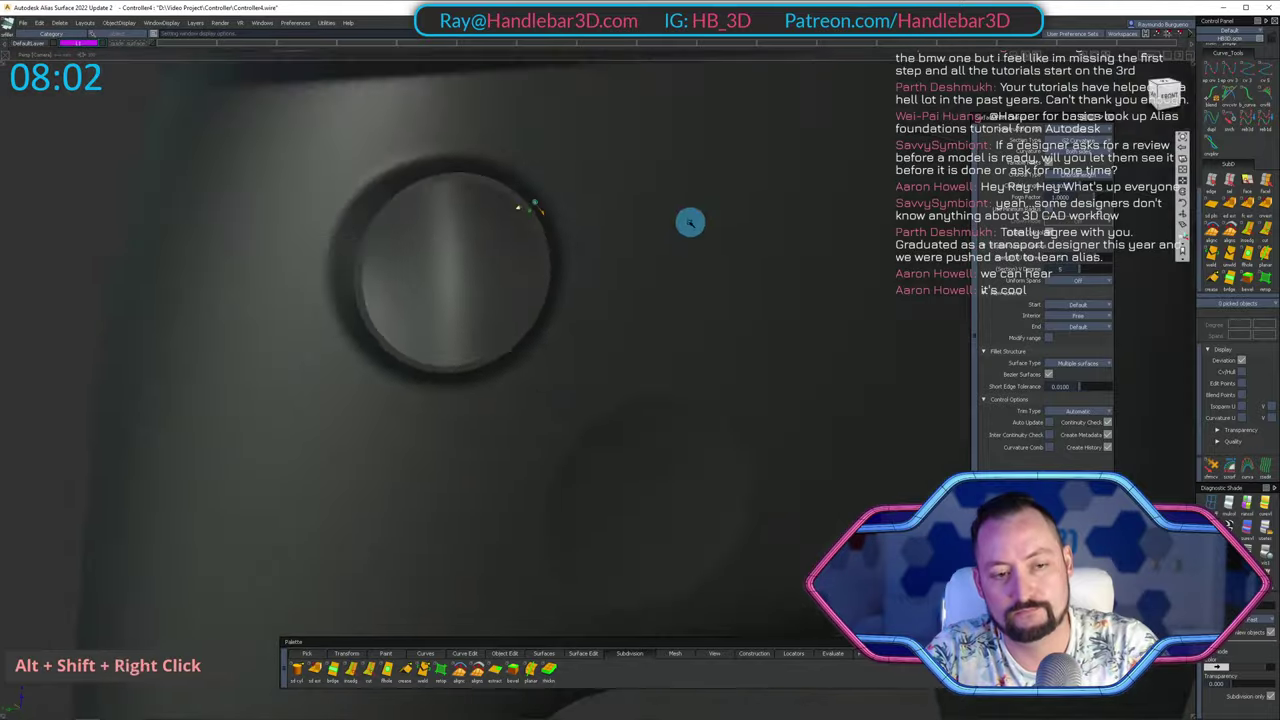
pyautogui.keyDown('alt'); pyautogui.keyDown('shift'); pyautogui.moveTo(690, 222); pyautogui.dragTo(566, 157); pyautogui.keyUp('shift'); pyautogui.keyUp('alt')
pyautogui.keyDown('alt'); pyautogui.keyDown('shift'); pyautogui.moveTo(566, 157); pyautogui.dragTo(517, 226, button='middle'); pyautogui.keyUp('shift'); pyautogui.keyUp('alt')
pyautogui.keyDown('alt'); pyautogui.keyDown('shift'); pyautogui.moveTo(517, 226); pyautogui.dragTo(540, 190, button='right'); pyautogui.keyUp('shift'); pyautogui.keyUp('alt')
pyautogui.keyDown('alt'); pyautogui.keyDown('shift'); pyautogui.moveTo(540, 190); pyautogui.dragTo(557, 174); pyautogui.keyUp('shift'); pyautogui.keyUp('alt')
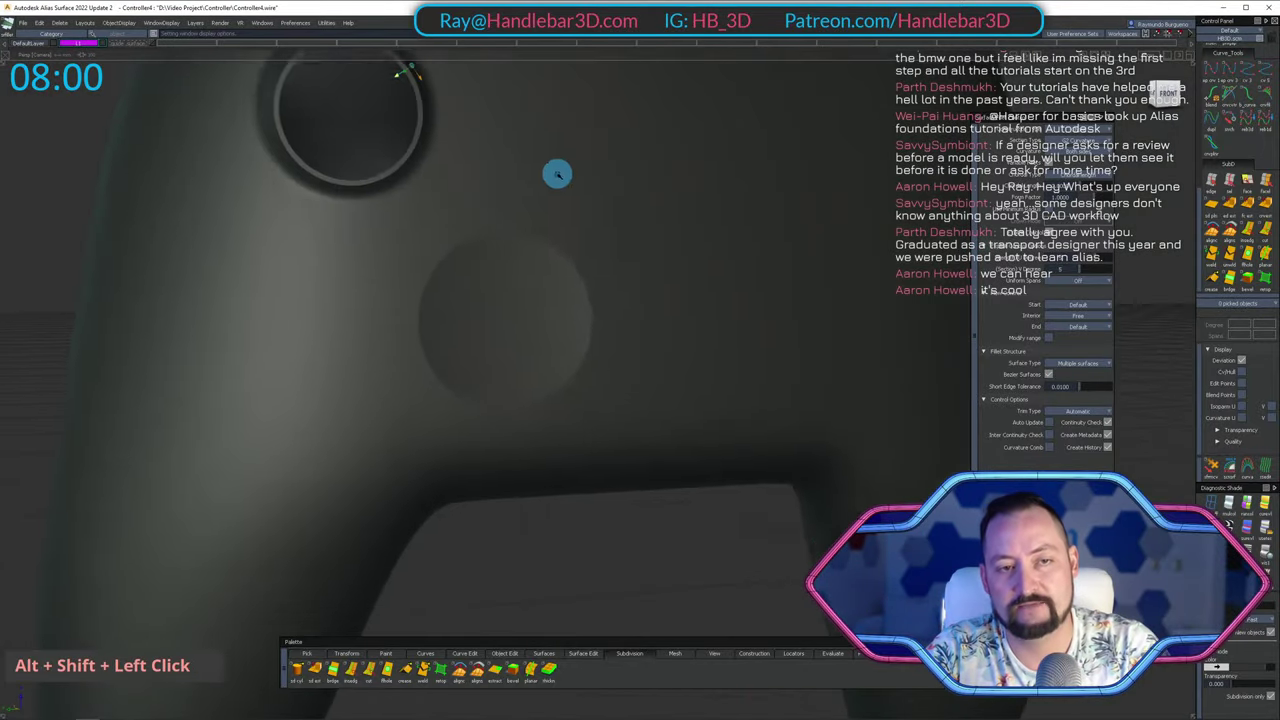
pyautogui.keyDown('alt'); pyautogui.keyDown('shift'); pyautogui.moveTo(557, 174); pyautogui.dragTo(514, 289, button='middle'); pyautogui.keyUp('shift'); pyautogui.keyUp('alt')
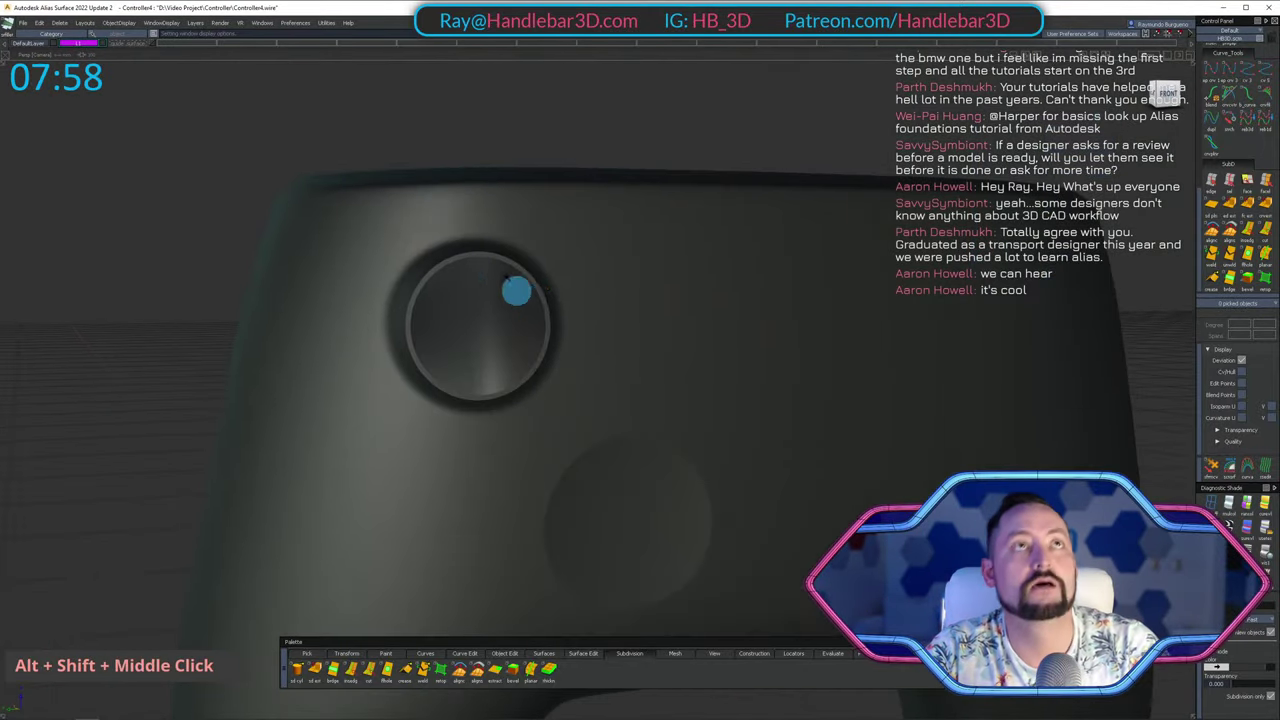
pyautogui.keyDown('alt'); pyautogui.keyDown('shift'); pyautogui.moveTo(514, 289); pyautogui.dragTo(523, 200); pyautogui.keyUp('shift'); pyautogui.keyUp('alt')
pyautogui.keyDown('alt'); pyautogui.keyDown('shift'); pyautogui.moveTo(523, 200); pyautogui.dragTo(598, 250, button='right'); pyautogui.keyUp('shift'); pyautogui.keyUp('alt')
pyautogui.keyDown('alt'); pyautogui.keyDown('shift'); pyautogui.moveTo(598, 250); pyautogui.dragTo(666, 253); pyautogui.keyUp('shift'); pyautogui.keyUp('alt')
# Select the circle curves inside the upper opening and hide them.
pyautogui.keyDown('ctrl'); pyautogui.keyDown('shift'); pyautogui.moveTo(590, 295); pyautogui.dragTo(542, 306); pyautogui.keyUp('shift'); pyautogui.keyUp('ctrl')
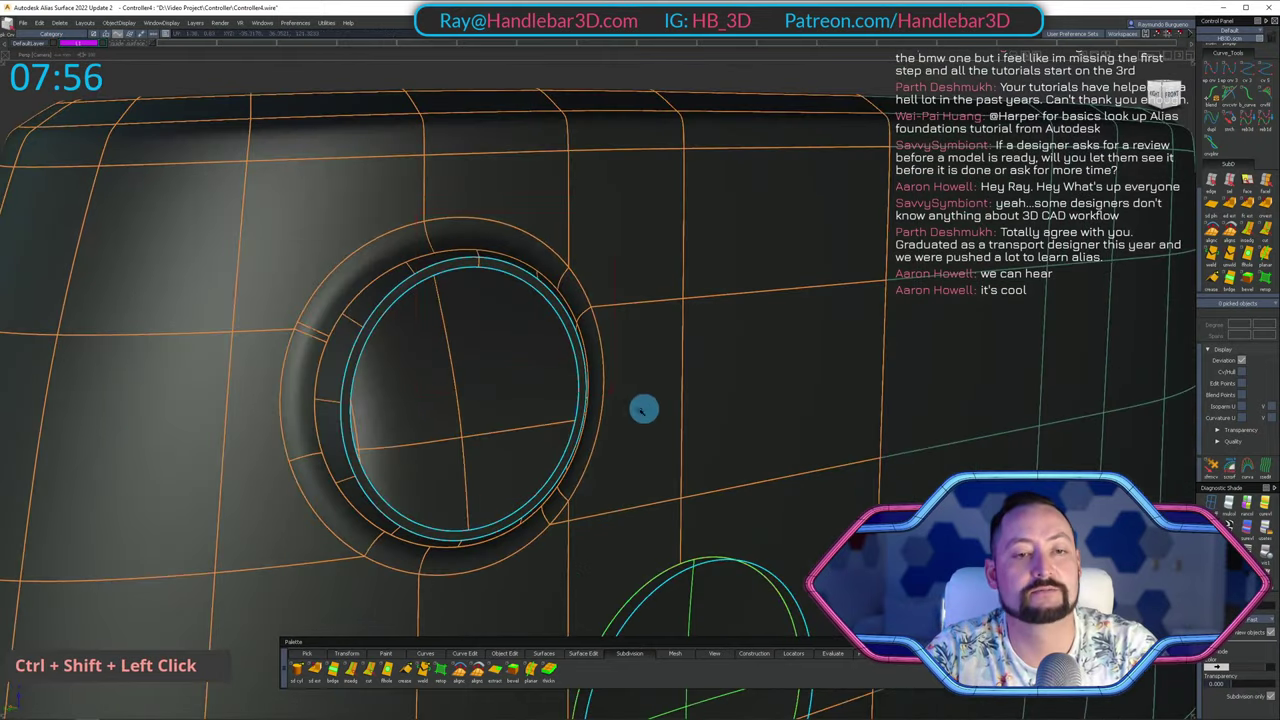
pyautogui.moveTo(643, 409); pyautogui.dragTo(562, 370)
pyautogui.click(125, 23)
pyautogui.click(136, 60)
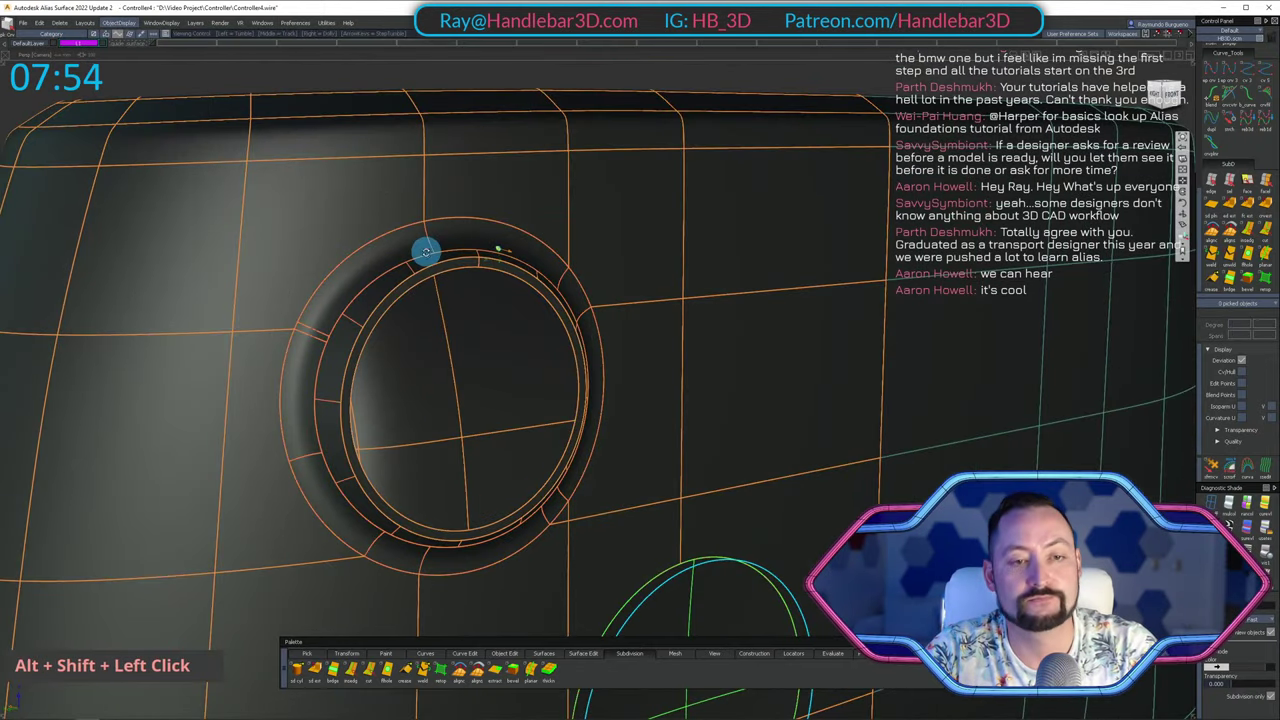
# Duplicate the inner circle of the upper opening and offset the copy slightly in depth from the original.
pyautogui.keyDown('alt'); pyautogui.keyDown('shift'); pyautogui.moveTo(423, 251); pyautogui.dragTo(340, 323); pyautogui.keyUp('shift'); pyautogui.keyUp('alt')
pyautogui.keyDown('alt'); pyautogui.keyDown('shift'); pyautogui.moveTo(340, 323); pyautogui.dragTo(560, 314, button='right'); pyautogui.keyUp('shift'); pyautogui.keyUp('alt')
pyautogui.keyDown('alt'); pyautogui.keyDown('shift'); pyautogui.moveTo(560, 314); pyautogui.dragTo(465, 208, button='middle'); pyautogui.keyUp('shift'); pyautogui.keyUp('alt')
pyautogui.keyDown('alt'); pyautogui.keyDown('shift'); pyautogui.moveTo(465, 208); pyautogui.dragTo(530, 181); pyautogui.keyUp('shift'); pyautogui.keyUp('alt')
pyautogui.keyDown('ctrl'); pyautogui.keyDown('shift'); pyautogui.click(520, 206); pyautogui.keyUp('shift'); pyautogui.keyUp('ctrl')
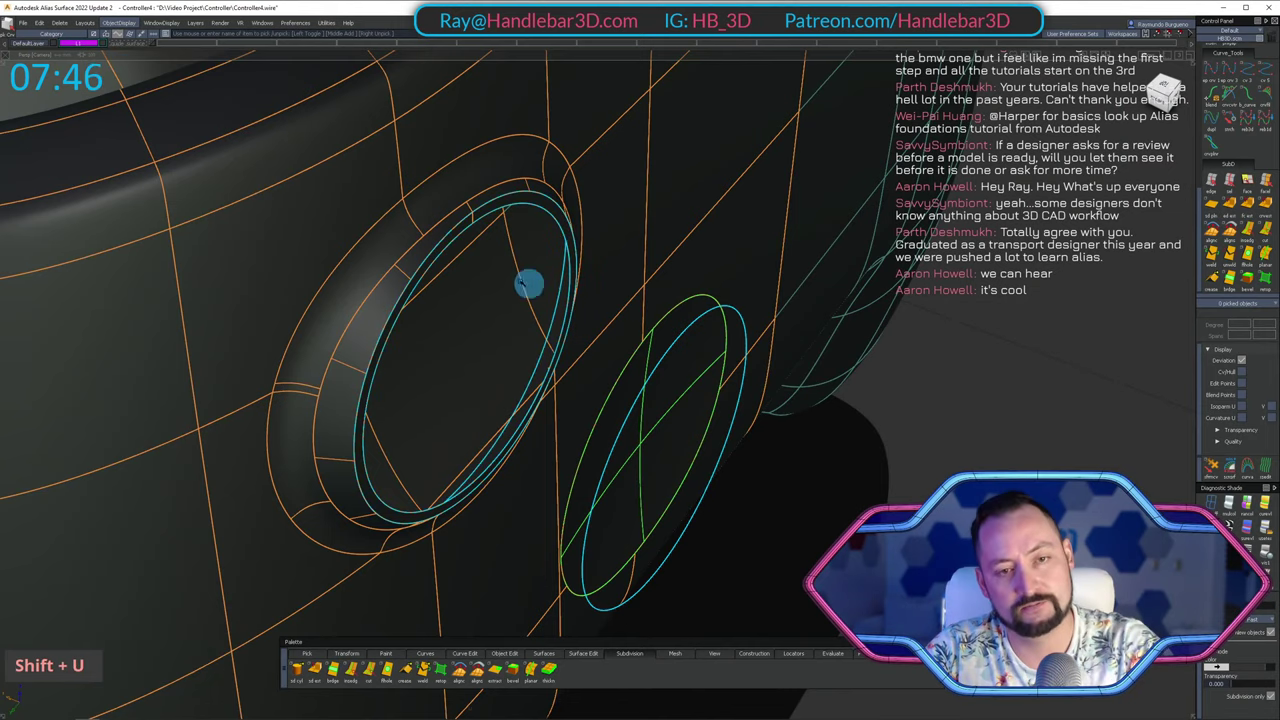
pyautogui.keyDown('ctrl'); pyautogui.keyDown('shift'); pyautogui.doubleClick(540, 213); pyautogui.keyUp('shift'); pyautogui.keyUp('ctrl')
pyautogui.hotkey('ctrl', 'c')
pyautogui.hotkey('ctrl', 'v')
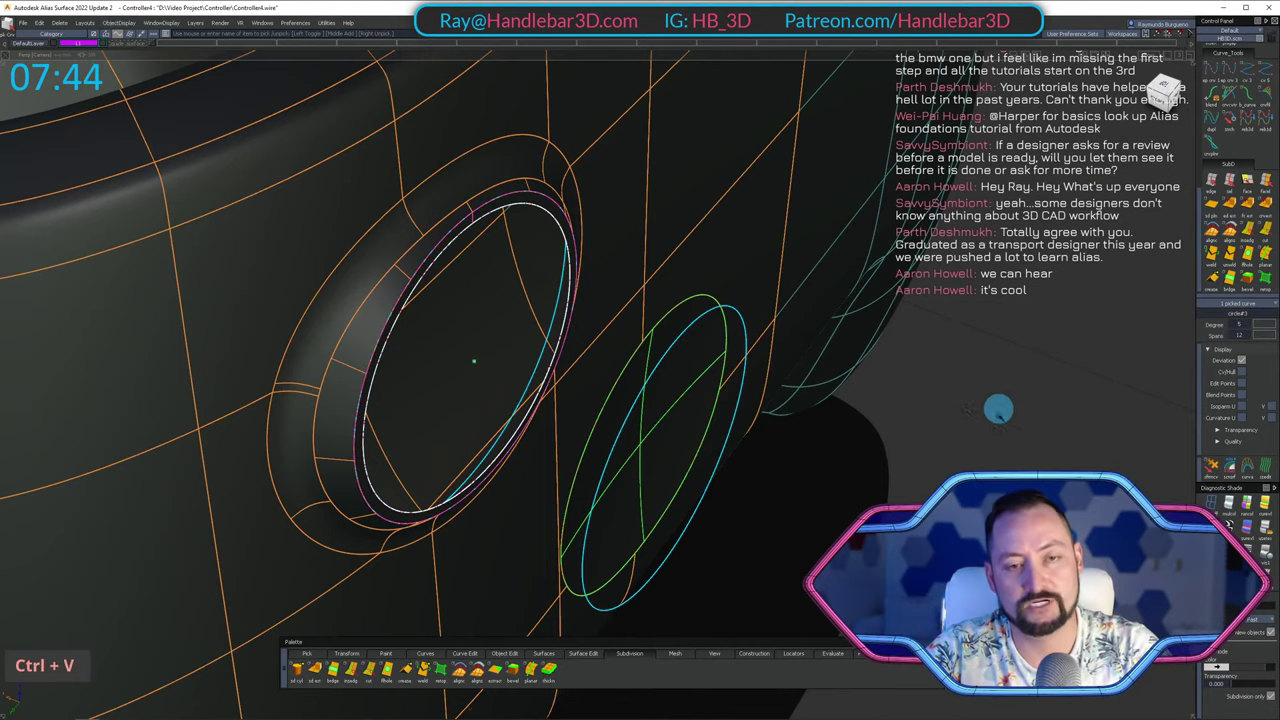
pyautogui.keyDown('ctrl'); pyautogui.keyDown('shift'); pyautogui.moveTo(963, 409); pyautogui.dragTo(916, 453, button='middle'); pyautogui.keyUp('shift'); pyautogui.keyUp('ctrl')
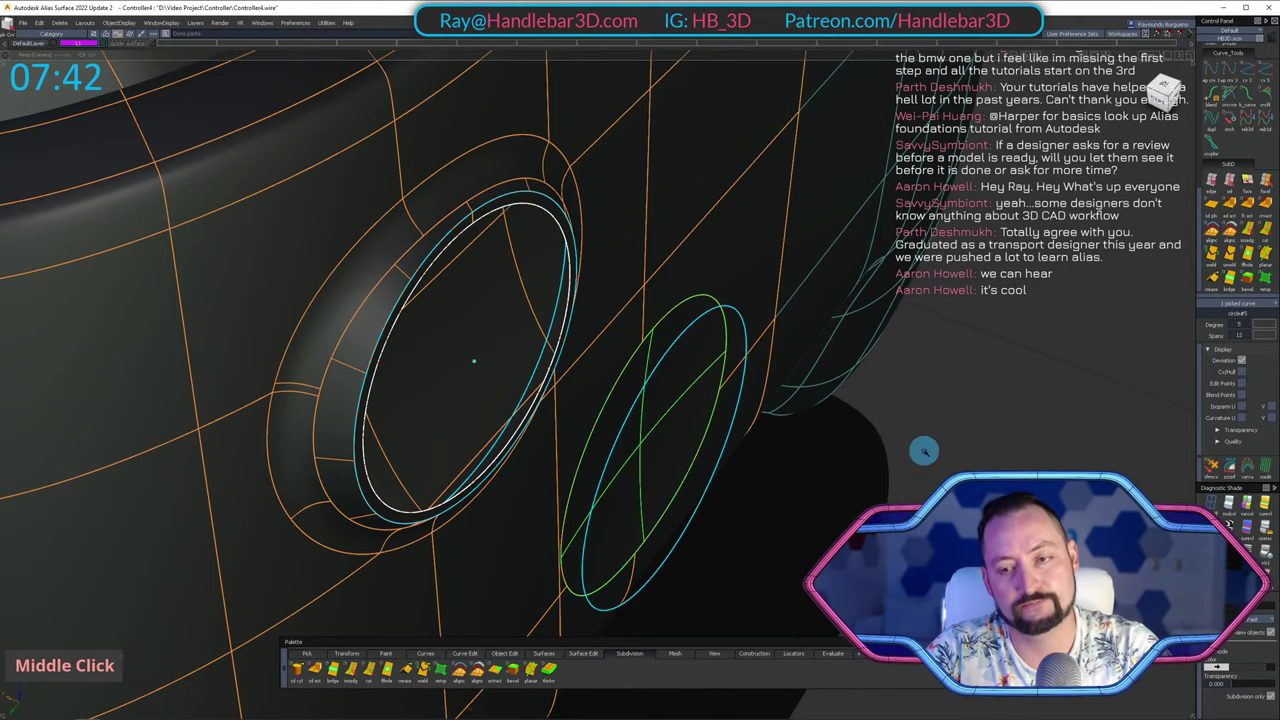
pyautogui.hotkey('ctrl', 'z')
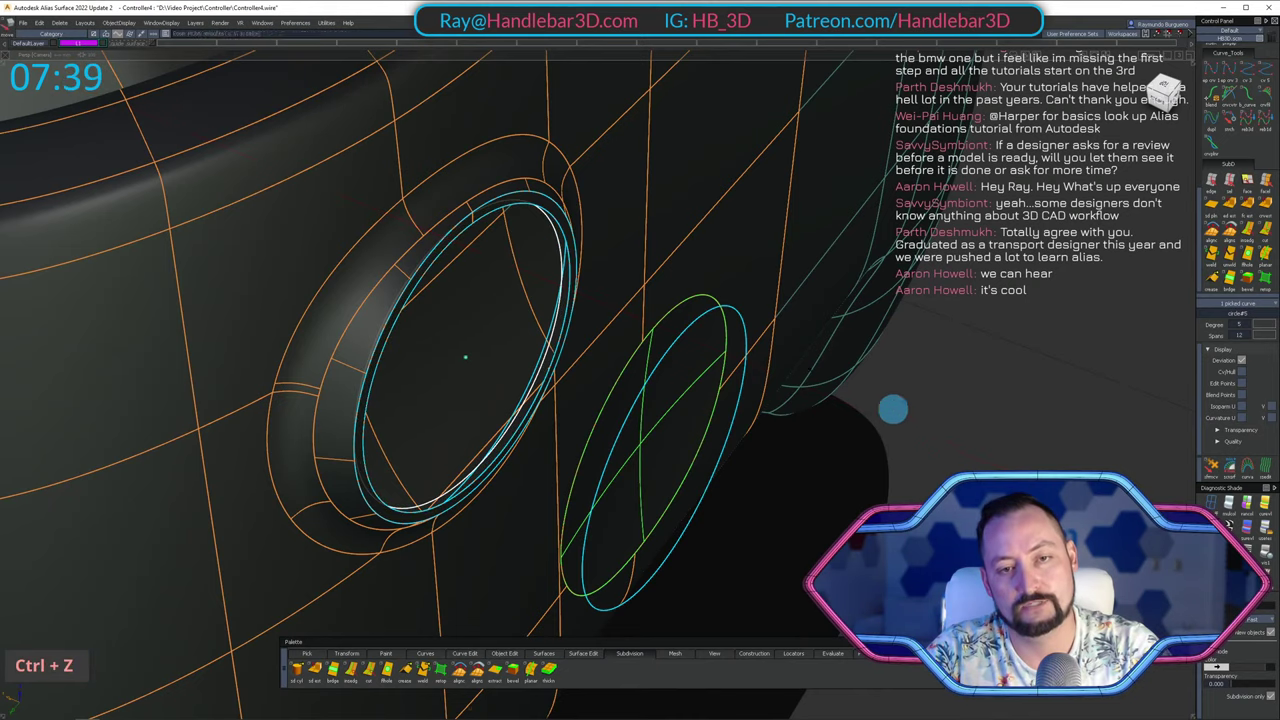
# Isolate the ring circle and its offset copy, build a skin surface between them, and show the hidden geometry again.
pyautogui.keyDown('ctrl'); pyautogui.keyDown('shift'); pyautogui.click(566, 249); pyautogui.keyUp('shift'); pyautogui.keyUp('ctrl')
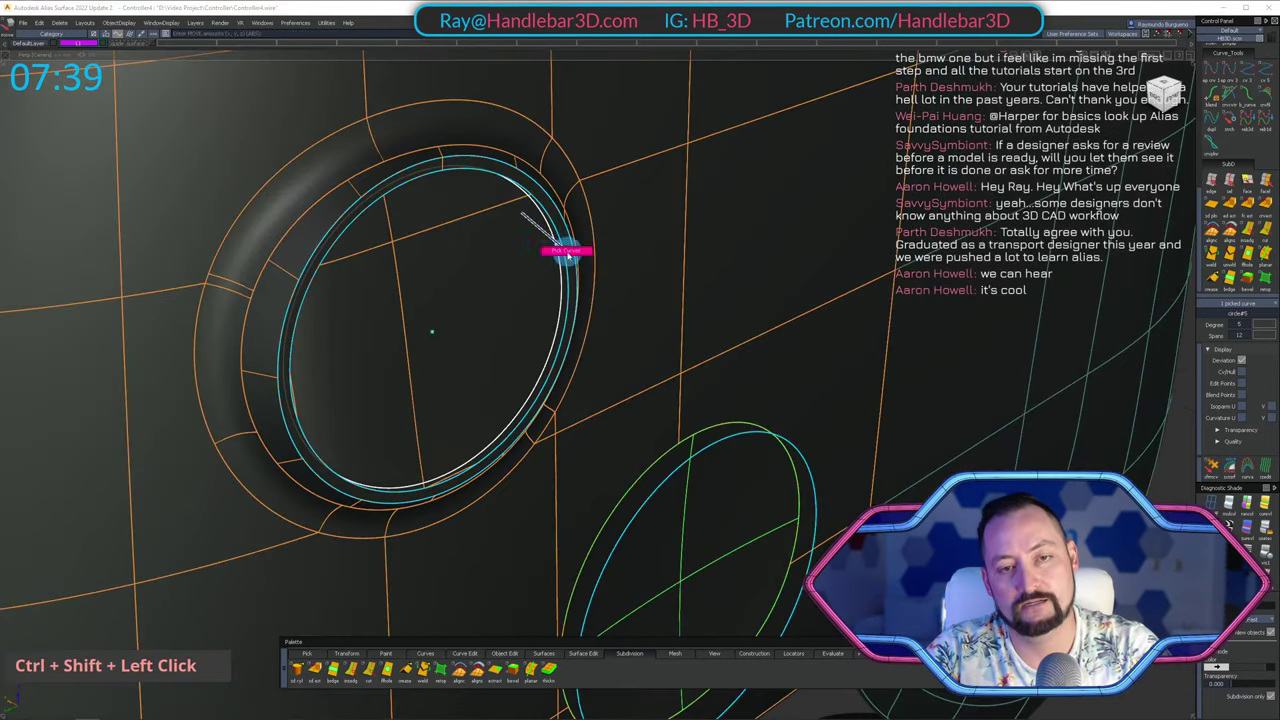
pyautogui.click(561, 263)
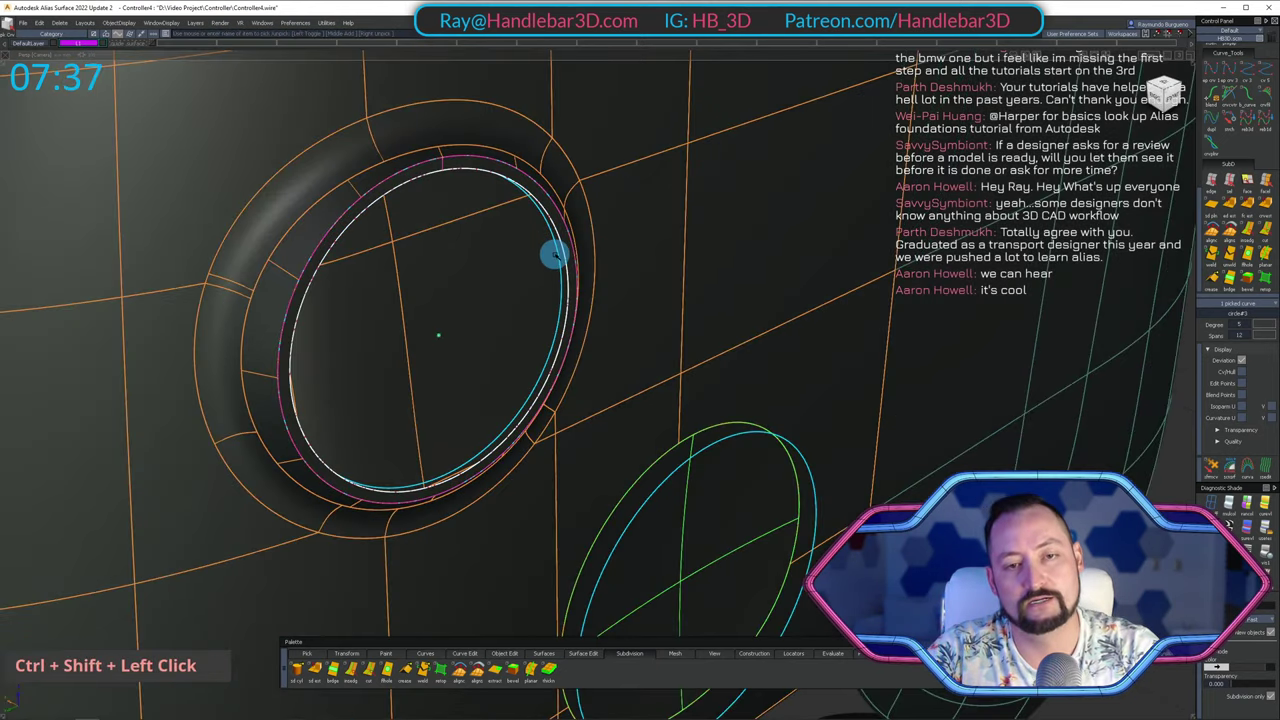
pyautogui.hotkey('shift', 'h')
pyautogui.press('1')
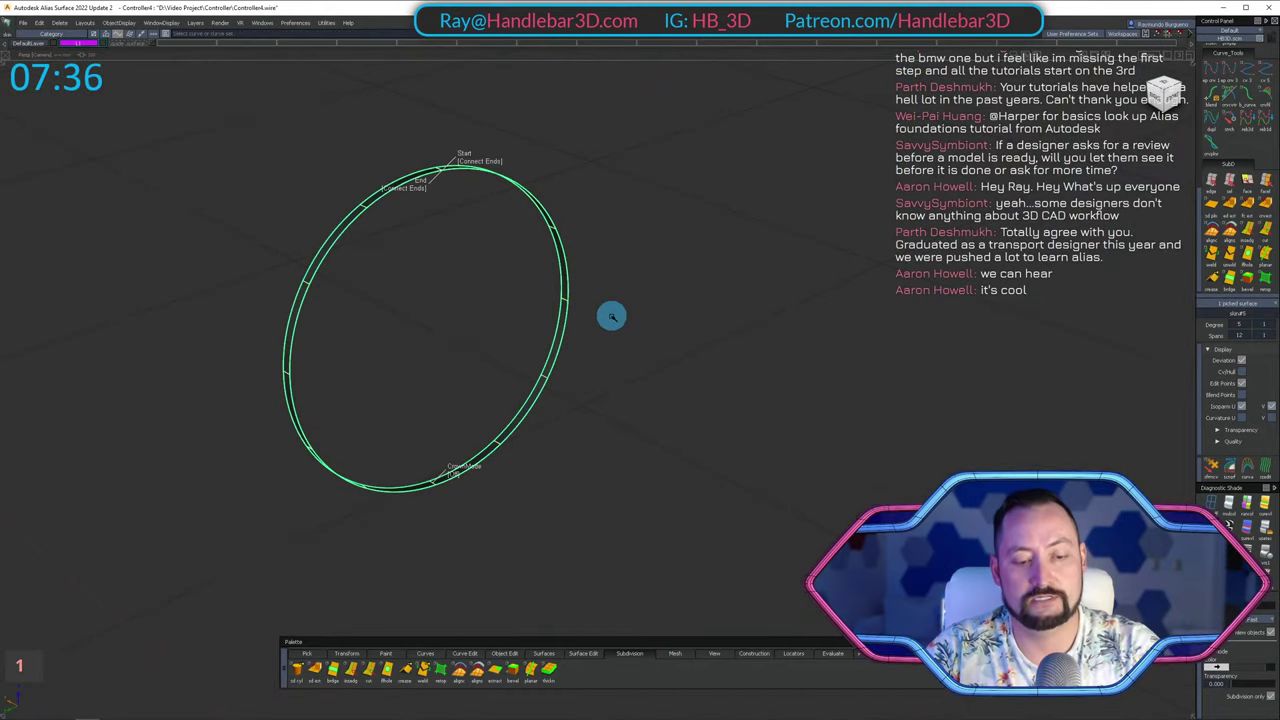
pyautogui.hotkey('shift', 'u')
# Examine the shading of the controller face and the upper opening's new inner ring without wireframe lines.
pyautogui.keyDown('alt'); pyautogui.keyDown('shift'); pyautogui.moveTo(634, 320); pyautogui.dragTo(667, 246); pyautogui.keyUp('shift'); pyautogui.keyUp('alt')
pyautogui.keyDown('alt'); pyautogui.keyDown('shift'); pyautogui.moveTo(667, 246); pyautogui.dragTo(610, 185, button='right'); pyautogui.keyUp('shift'); pyautogui.keyUp('alt')
pyautogui.keyDown('ctrl'); pyautogui.keyDown('shift'); pyautogui.moveTo(532, 142); pyautogui.dragTo(504, 220); pyautogui.keyUp('shift'); pyautogui.keyUp('ctrl')
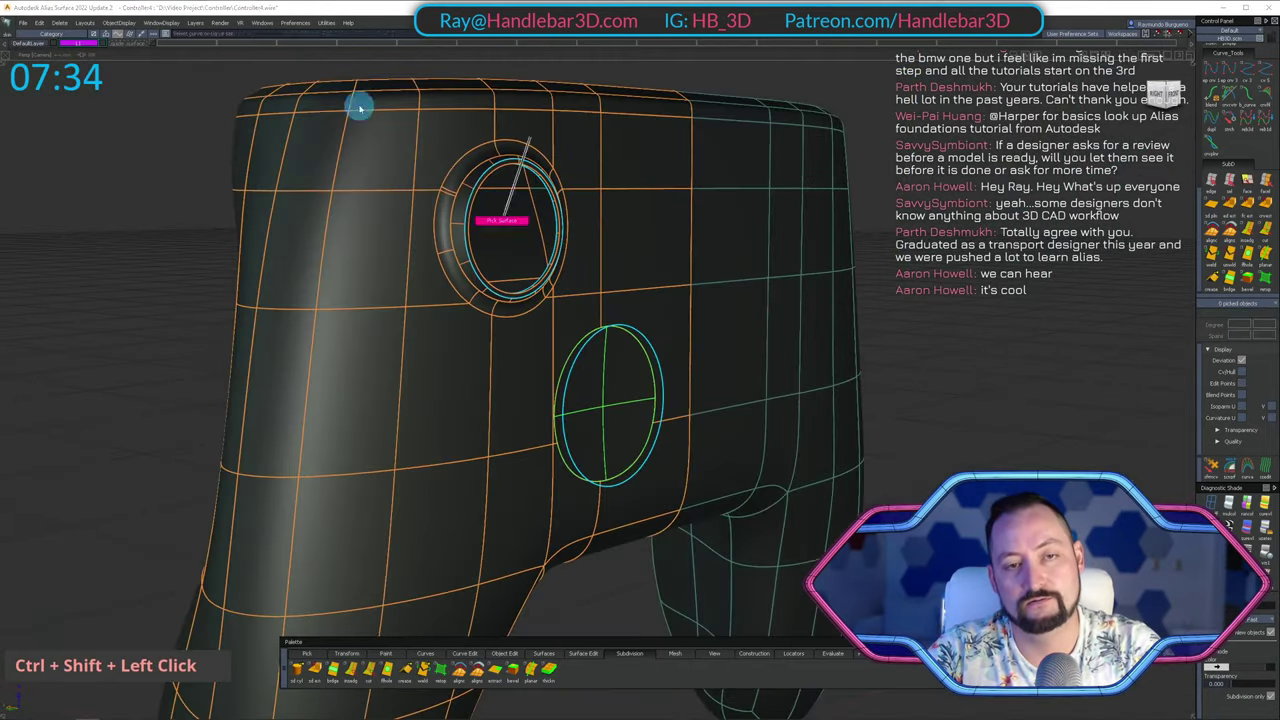
pyautogui.moveTo(360, 103); pyautogui.dragTo(564, 436)
pyautogui.keyDown('ctrl'); pyautogui.keyDown('shift'); pyautogui.rightClick(564, 436); pyautogui.keyUp('shift'); pyautogui.keyUp('ctrl')
pyautogui.keyDown('ctrl'); pyautogui.keyDown('shift'); pyautogui.click(786, 240); pyautogui.keyUp('shift'); pyautogui.keyUp('ctrl')
pyautogui.keyDown('alt'); pyautogui.keyDown('shift'); pyautogui.moveTo(786, 240); pyautogui.dragTo(694, 294); pyautogui.keyUp('shift'); pyautogui.keyUp('alt')
pyautogui.keyDown('ctrl'); pyautogui.keyDown('shift'); pyautogui.rightClick(806, 337); pyautogui.keyUp('shift'); pyautogui.keyUp('ctrl')
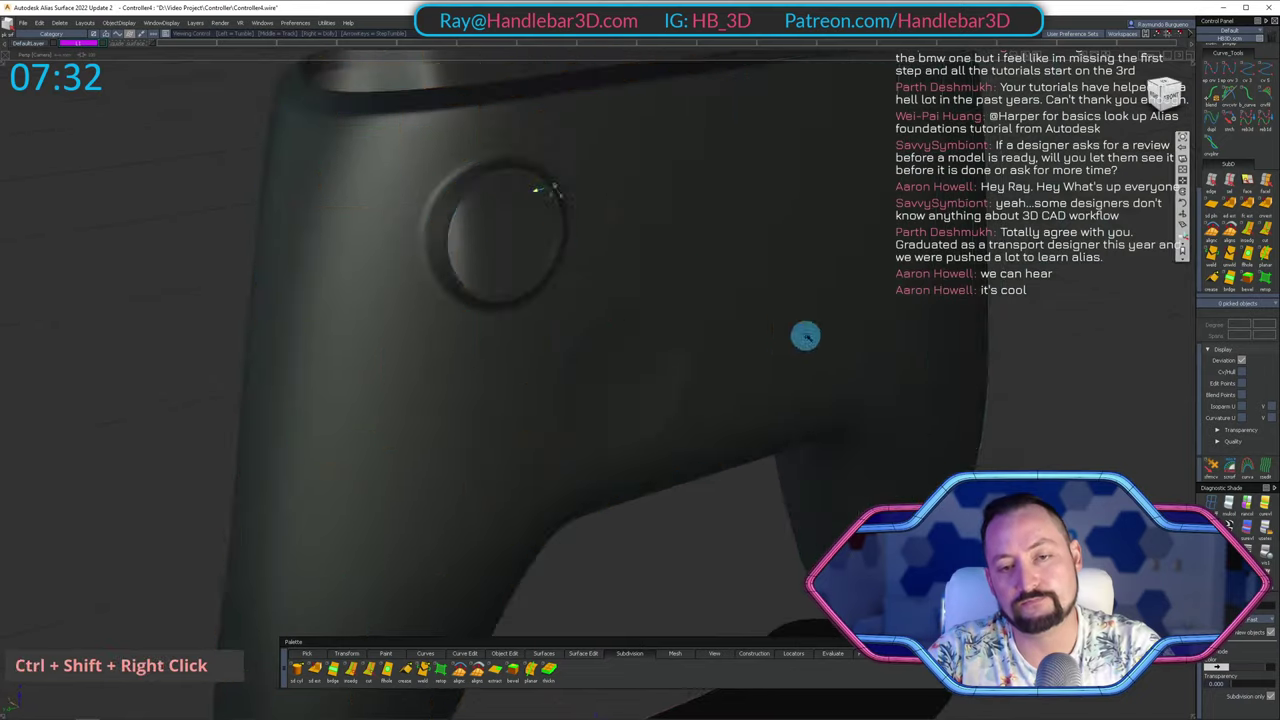
pyautogui.keyDown('alt'); pyautogui.keyDown('shift'); pyautogui.moveTo(806, 337); pyautogui.dragTo(680, 280); pyautogui.keyUp('shift'); pyautogui.keyUp('alt')
pyautogui.keyDown('alt'); pyautogui.keyDown('shift'); pyautogui.moveTo(680, 280); pyautogui.dragTo(640, 248, button='right'); pyautogui.keyUp('shift'); pyautogui.keyUp('alt')
pyautogui.keyDown('alt'); pyautogui.keyDown('shift'); pyautogui.moveTo(640, 248); pyautogui.dragTo(600, 330); pyautogui.keyUp('shift'); pyautogui.keyUp('alt')
pyautogui.keyDown('ctrl'); pyautogui.keyDown('shift'); pyautogui.rightClick(608, 257); pyautogui.keyUp('shift'); pyautogui.keyUp('ctrl')
pyautogui.keyDown('alt'); pyautogui.keyDown('shift'); pyautogui.moveTo(600, 330); pyautogui.dragTo(591, 411, button='middle'); pyautogui.keyUp('shift'); pyautogui.keyUp('alt')
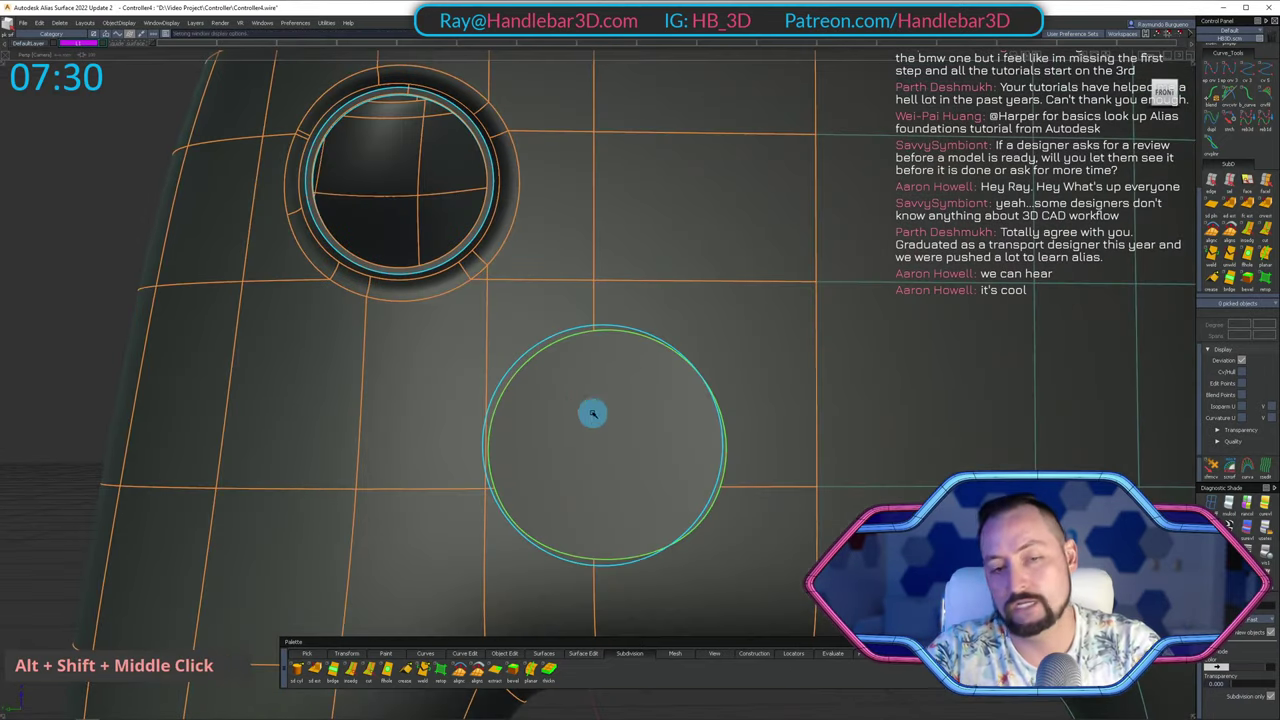
# Create a surface fillet between the controller face around the lower circle and the lower disc.
pyautogui.keyDown('ctrl'); pyautogui.keyDown('shift'); pyautogui.moveTo(591, 411); pyautogui.dragTo(564, 291); pyautogui.keyUp('shift'); pyautogui.keyUp('ctrl')
pyautogui.doubleClick(507, 331)
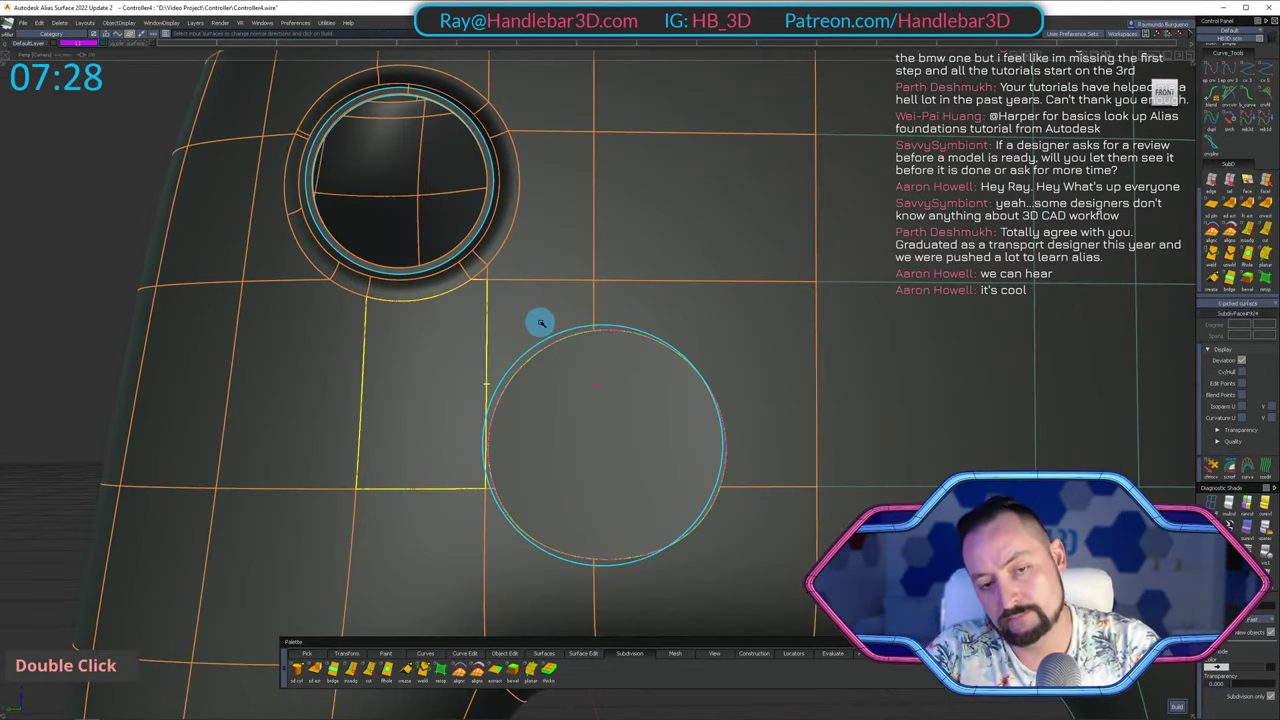
pyautogui.keyDown('alt'); pyautogui.keyDown('shift'); pyautogui.moveTo(717, 354); pyautogui.dragTo(748, 451, button='middle'); pyautogui.keyUp('shift'); pyautogui.keyUp('alt')
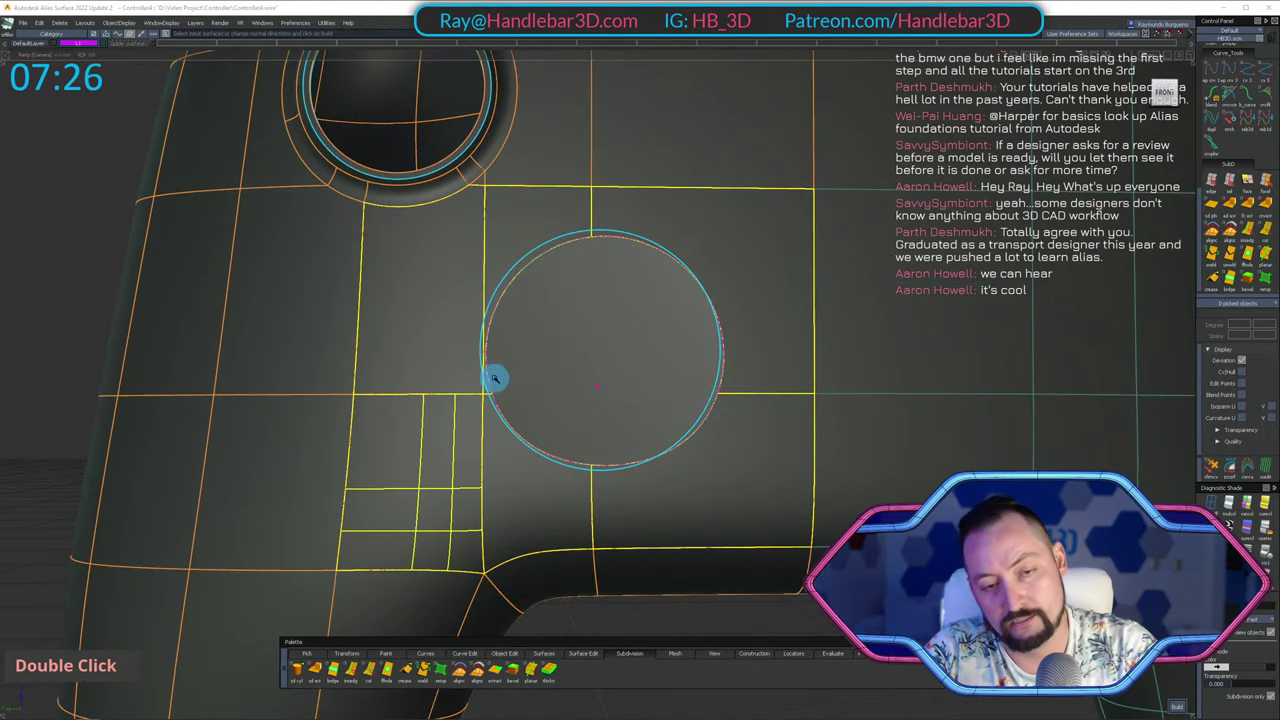
pyautogui.keyDown('alt'); pyautogui.keyDown('shift'); pyautogui.moveTo(494, 378); pyautogui.dragTo(803, 262); pyautogui.keyUp('shift'); pyautogui.keyUp('alt')
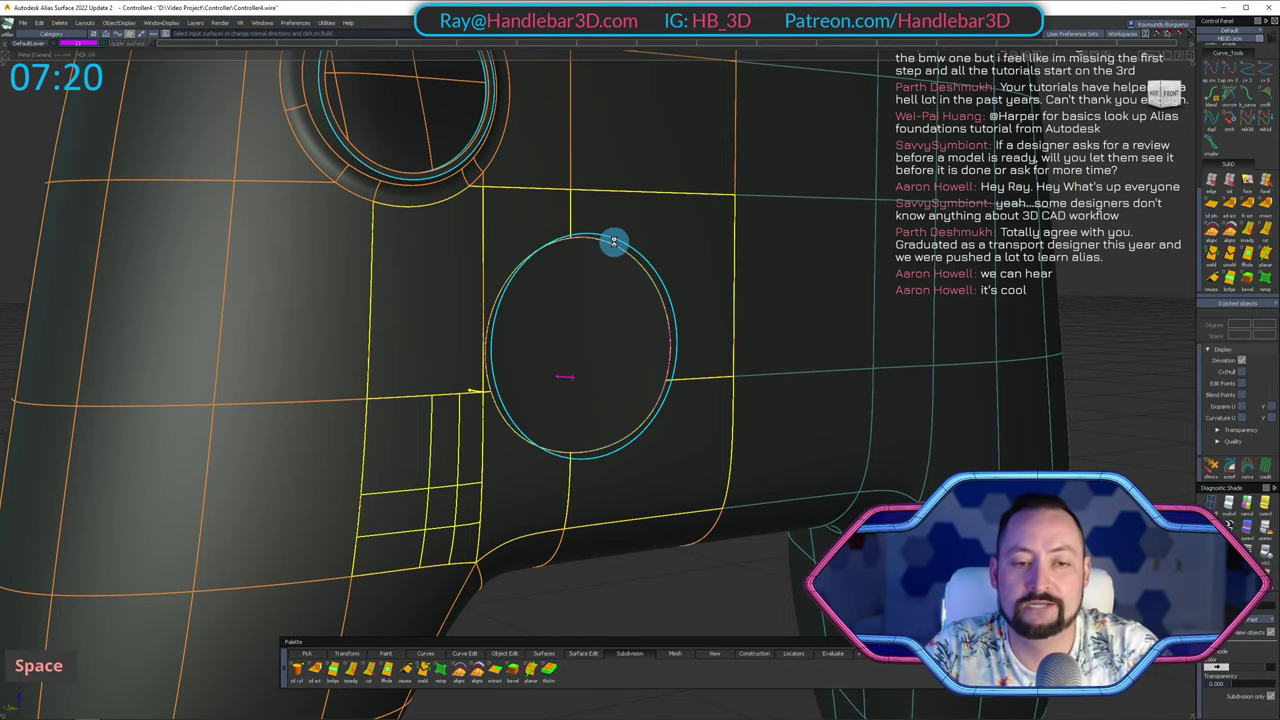
pyautogui.keyDown('alt'); pyautogui.keyDown('shift'); pyautogui.moveTo(720, 211); pyautogui.dragTo(640, 225); pyautogui.keyUp('shift'); pyautogui.keyUp('alt')
pyautogui.keyDown('alt'); pyautogui.keyDown('shift'); pyautogui.moveTo(640, 225); pyautogui.dragTo(735, 232, button='right'); pyautogui.keyUp('shift'); pyautogui.keyUp('alt')
pyautogui.keyDown('alt'); pyautogui.keyDown('shift'); pyautogui.moveTo(735, 232); pyautogui.dragTo(750, 225); pyautogui.keyUp('shift'); pyautogui.keyUp('alt')
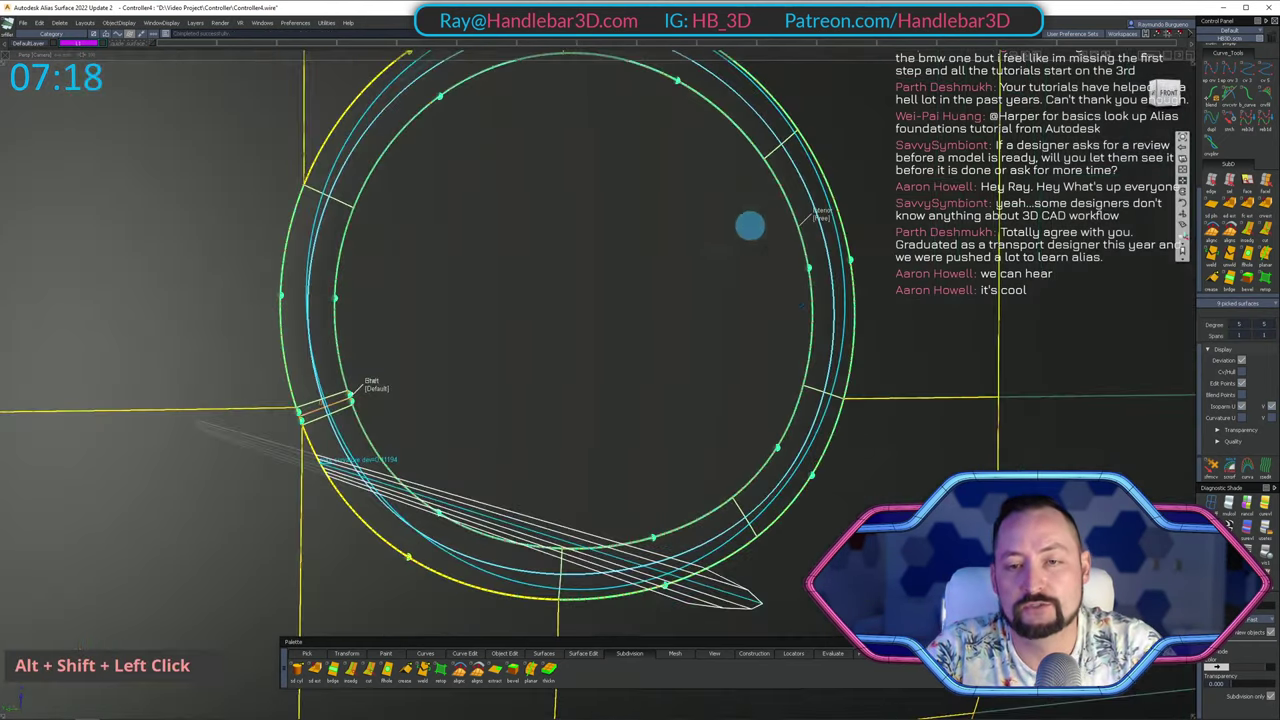
pyautogui.keyDown('ctrl'); pyautogui.keyDown('shift'); pyautogui.moveTo(750, 226); pyautogui.dragTo(795, 152, button='middle'); pyautogui.keyUp('shift'); pyautogui.keyUp('ctrl')
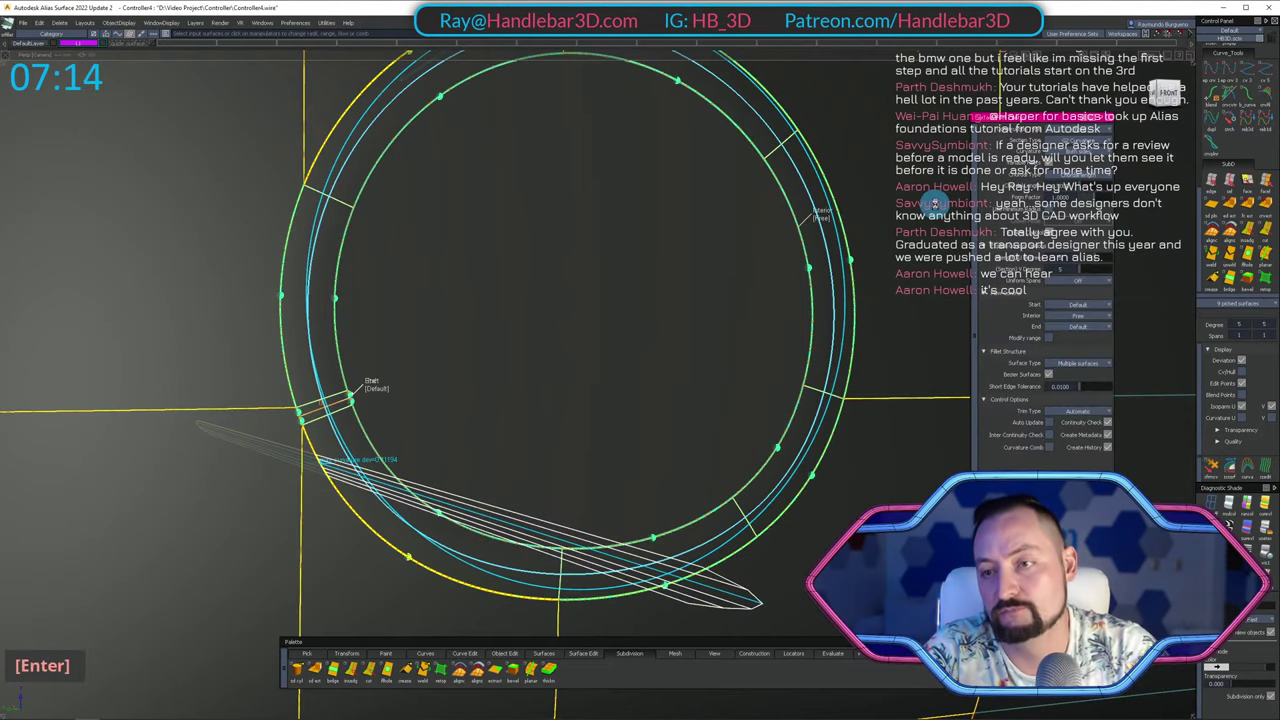
# Reduce the radius of the fillet around the lower disc to a thin band.
pyautogui.keyDown('alt'); pyautogui.keyDown('shift'); pyautogui.moveTo(740, 230); pyautogui.dragTo(640, 225); pyautogui.keyUp('shift'); pyautogui.keyUp('alt')
pyautogui.keyDown('alt'); pyautogui.keyDown('shift'); pyautogui.moveTo(640, 225); pyautogui.dragTo(684, 220, button='right'); pyautogui.keyUp('shift'); pyautogui.keyUp('alt')
pyautogui.keyDown('alt'); pyautogui.keyDown('shift'); pyautogui.moveTo(684, 220); pyautogui.dragTo(677, 226); pyautogui.keyUp('shift'); pyautogui.keyUp('alt')
pyautogui.keyDown('ctrl'); pyautogui.keyDown('shift'); pyautogui.moveTo(677, 226); pyautogui.dragTo(490, 160, button='middle'); pyautogui.keyUp('shift'); pyautogui.keyUp('ctrl')
pyautogui.keyDown('alt'); pyautogui.keyDown('shift'); pyautogui.moveTo(492, 160); pyautogui.dragTo(523, 234, button='right'); pyautogui.keyUp('shift'); pyautogui.keyUp('alt')
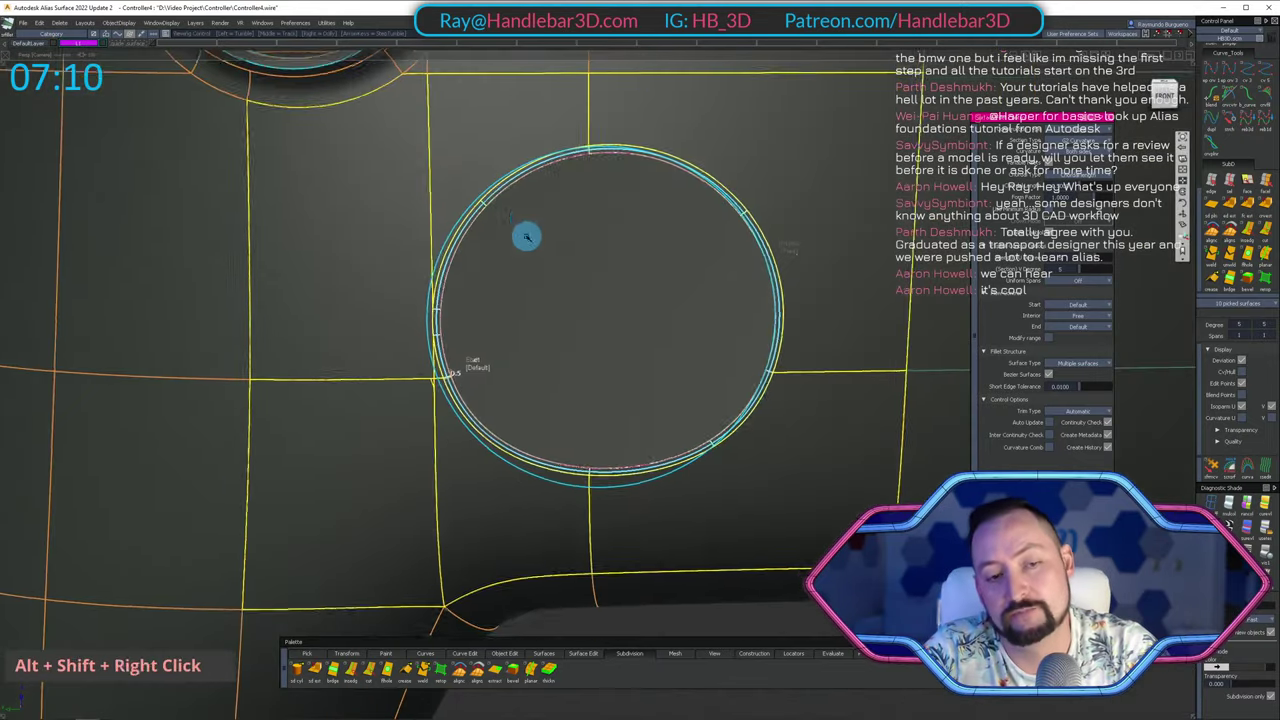
# Examine the shading of the lower disc's fillet without wireframe lines, and check the controller's whole front face.
pyautogui.moveTo(523, 234)
pyautogui.keyDown('alt'); pyautogui.keyDown('shift'); pyautogui.mouseDown()
pyautogui.moveTo(420, 363)
pyautogui.moveTo(489, 337)
pyautogui.moveTo(510, 222)
pyautogui.moveTo(523, 398)
pyautogui.mouseUp(); pyautogui.keyUp('shift'); pyautogui.keyUp('alt')
pyautogui.keyDown('ctrl'); pyautogui.keyDown('shift'); pyautogui.moveTo(523, 398); pyautogui.dragTo(522, 300); pyautogui.keyUp('shift'); pyautogui.keyUp('ctrl')
pyautogui.keyDown('ctrl'); pyautogui.keyDown('shift'); pyautogui.moveTo(622, 344); pyautogui.dragTo(591, 280, button='right'); pyautogui.keyUp('shift'); pyautogui.keyUp('ctrl')
pyautogui.moveTo(591, 280)
pyautogui.keyDown('alt'); pyautogui.keyDown('shift'); pyautogui.mouseDown()
pyautogui.moveTo(335, 318)
pyautogui.moveTo(598, 364)
pyautogui.moveTo(729, 366)
pyautogui.moveTo(697, 251)
pyautogui.mouseUp(); pyautogui.keyUp('shift'); pyautogui.keyUp('alt')
pyautogui.keyDown('alt'); pyautogui.keyDown('shift'); pyautogui.moveTo(697, 251); pyautogui.dragTo(731, 389, button='right'); pyautogui.keyUp('shift'); pyautogui.keyUp('alt')
pyautogui.keyDown('alt'); pyautogui.keyDown('shift'); pyautogui.moveTo(731, 389); pyautogui.dragTo(776, 402); pyautogui.keyUp('shift'); pyautogui.keyUp('alt')
pyautogui.keyDown('ctrl'); pyautogui.keyDown('shift'); pyautogui.moveTo(776, 402); pyautogui.dragTo(714, 277, button='right'); pyautogui.keyUp('shift'); pyautogui.keyUp('ctrl')
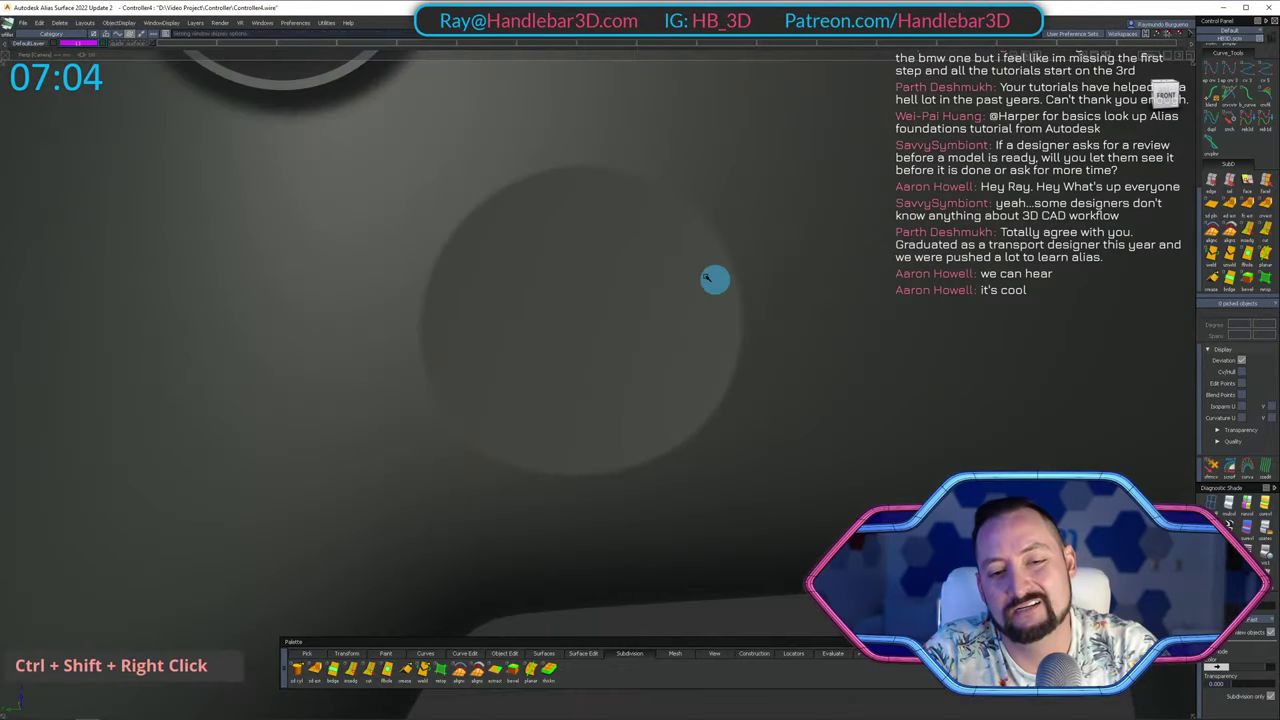
pyautogui.keyDown('alt'); pyautogui.keyDown('shift'); pyautogui.moveTo(714, 277); pyautogui.dragTo(757, 271); pyautogui.keyUp('shift'); pyautogui.keyUp('alt')
pyautogui.keyDown('alt'); pyautogui.keyDown('shift'); pyautogui.moveTo(757, 271); pyautogui.dragTo(651, 283, button='right'); pyautogui.keyUp('shift'); pyautogui.keyUp('alt')
pyautogui.keyDown('alt'); pyautogui.keyDown('shift'); pyautogui.moveTo(651, 283); pyautogui.dragTo(789, 319); pyautogui.keyUp('shift'); pyautogui.keyUp('alt')
pyautogui.keyDown('alt'); pyautogui.keyDown('shift'); pyautogui.moveTo(789, 319); pyautogui.dragTo(569, 237, button='right'); pyautogui.keyUp('shift'); pyautogui.keyUp('alt')
pyautogui.keyDown('alt'); pyautogui.keyDown('shift'); pyautogui.moveTo(569, 237); pyautogui.dragTo(600, 380); pyautogui.keyUp('shift'); pyautogui.keyUp('alt')
pyautogui.keyDown('ctrl'); pyautogui.keyDown('shift'); pyautogui.moveTo(893, 238); pyautogui.dragTo(799, 286); pyautogui.keyUp('shift'); pyautogui.keyUp('ctrl')
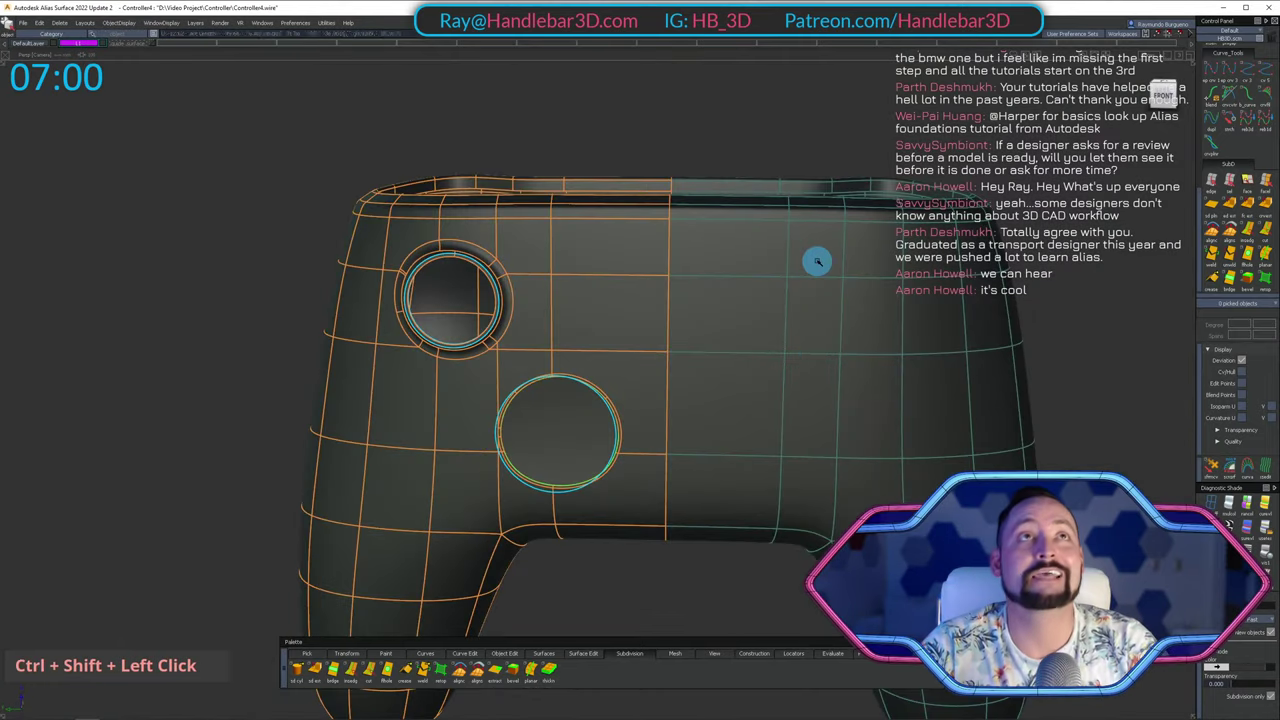
pyautogui.click(820, 262)
pyautogui.keyDown('ctrl'); pyautogui.keyDown('shift'); pyautogui.moveTo(612, 388); pyautogui.dragTo(790, 292); pyautogui.keyUp('shift'); pyautogui.keyUp('ctrl')
pyautogui.keyDown('alt'); pyautogui.keyDown('shift'); pyautogui.moveTo(790, 292); pyautogui.dragTo(778, 275, button='middle'); pyautogui.keyUp('shift'); pyautogui.keyUp('alt')
pyautogui.keyDown('alt'); pyautogui.keyDown('shift'); pyautogui.moveTo(788, 273); pyautogui.dragTo(823, 194); pyautogui.keyUp('shift'); pyautogui.keyUp('alt')
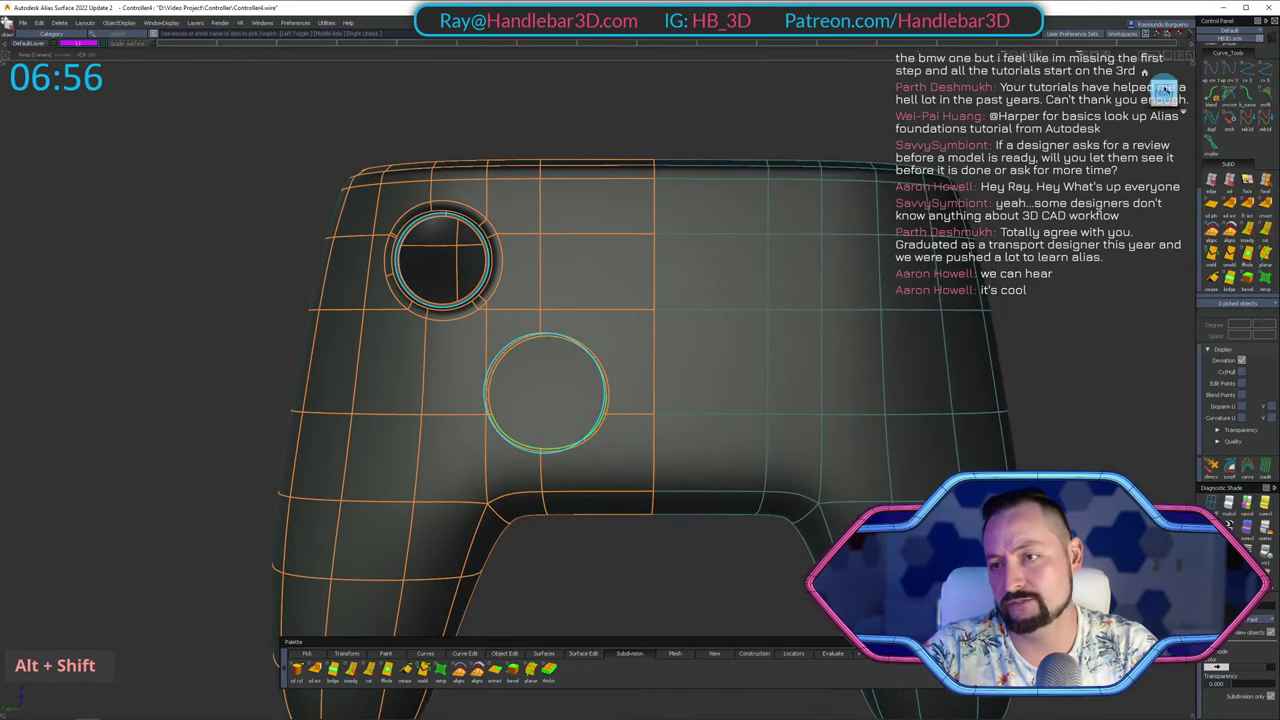
# Duplicate the circle inside the upper opening and scale the copy to a little over half its diameter in the front view.
pyautogui.keyDown('alt'); pyautogui.keyDown('shift'); pyautogui.moveTo(749, 237); pyautogui.dragTo(491, 271, button='middle'); pyautogui.keyUp('shift'); pyautogui.keyUp('alt')
pyautogui.keyDown('ctrl'); pyautogui.keyDown('shift'); pyautogui.click(534, 300); pyautogui.keyUp('shift'); pyautogui.keyUp('ctrl')
pyautogui.keyDown('alt'); pyautogui.keyDown('shift'); pyautogui.moveTo(534, 300); pyautogui.dragTo(592, 300, button='right'); pyautogui.keyUp('shift'); pyautogui.keyUp('alt')
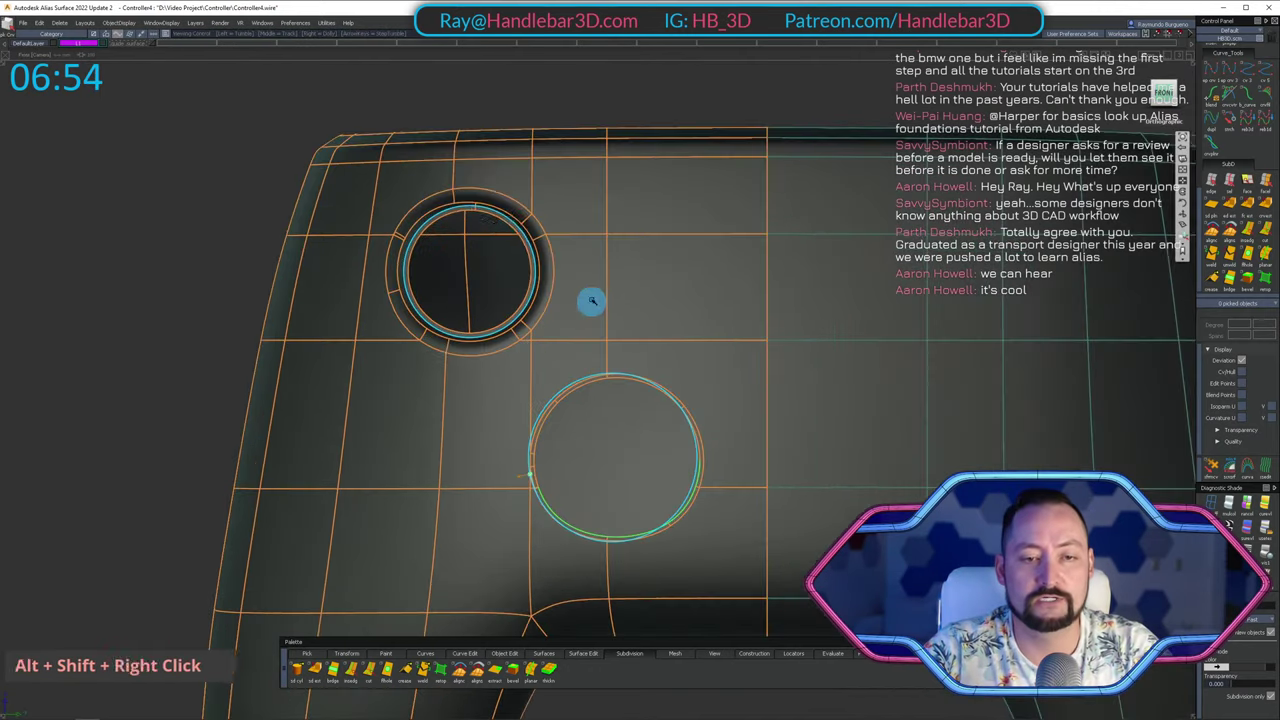
pyautogui.keyDown('ctrl'); pyautogui.keyDown('shift'); pyautogui.click(574, 251); pyautogui.keyUp('shift'); pyautogui.keyUp('ctrl')
pyautogui.keyDown('alt'); pyautogui.keyDown('shift'); pyautogui.moveTo(574, 251); pyautogui.dragTo(620, 383, button='middle'); pyautogui.keyUp('shift'); pyautogui.keyUp('alt')
pyautogui.keyDown('ctrl'); pyautogui.keyDown('shift'); pyautogui.doubleClick(541, 264); pyautogui.keyUp('shift'); pyautogui.keyUp('ctrl')
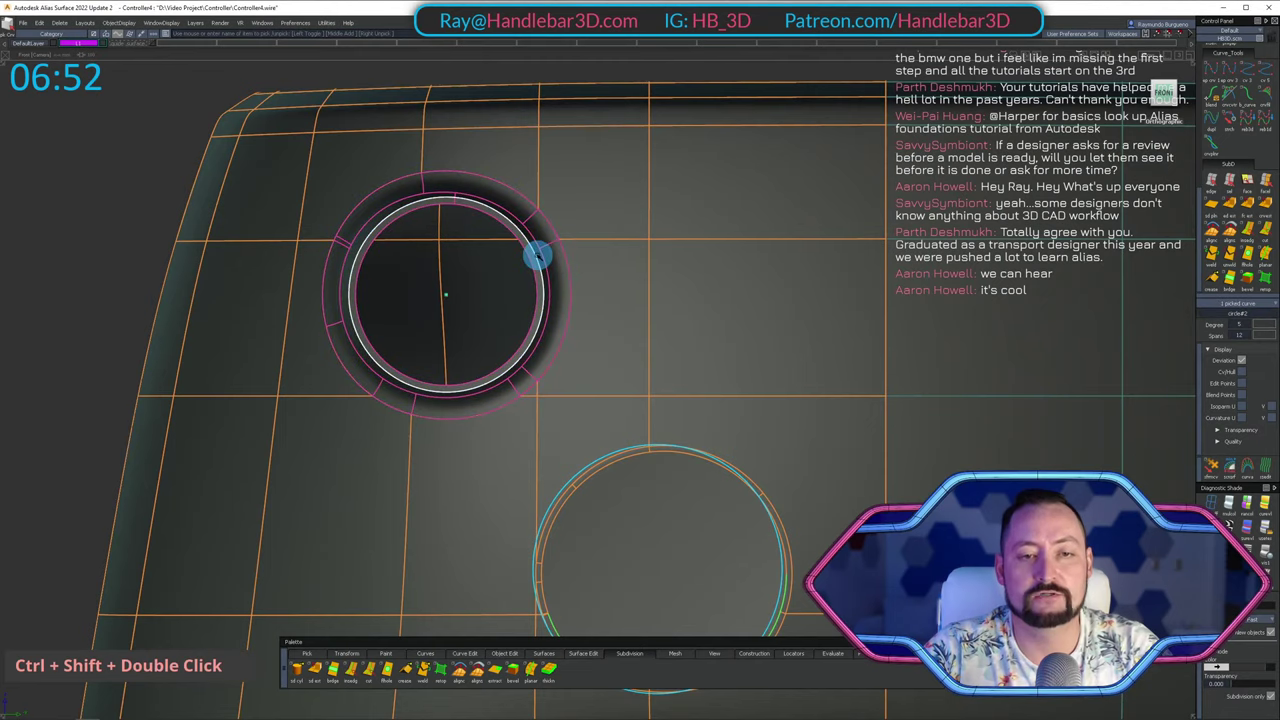
pyautogui.hotkey('ctrl', 'c')
pyautogui.hotkey('ctrl', 'v')
pyautogui.keyDown('ctrl'); pyautogui.keyDown('shift'); pyautogui.moveTo(697, 297); pyautogui.dragTo(710, 302, button='middle'); pyautogui.keyUp('shift'); pyautogui.keyUp('ctrl')
pyautogui.moveTo(710, 302); pyautogui.dragTo(645, 332)
pyautogui.keyDown('alt'); pyautogui.keyDown('shift'); pyautogui.moveTo(645, 332); pyautogui.dragTo(726, 320, button='right'); pyautogui.keyUp('shift'); pyautogui.keyUp('alt')
pyautogui.keyDown('alt'); pyautogui.keyDown('shift'); pyautogui.moveTo(726, 320); pyautogui.dragTo(686, 323, button='middle'); pyautogui.keyUp('shift'); pyautogui.keyUp('alt')
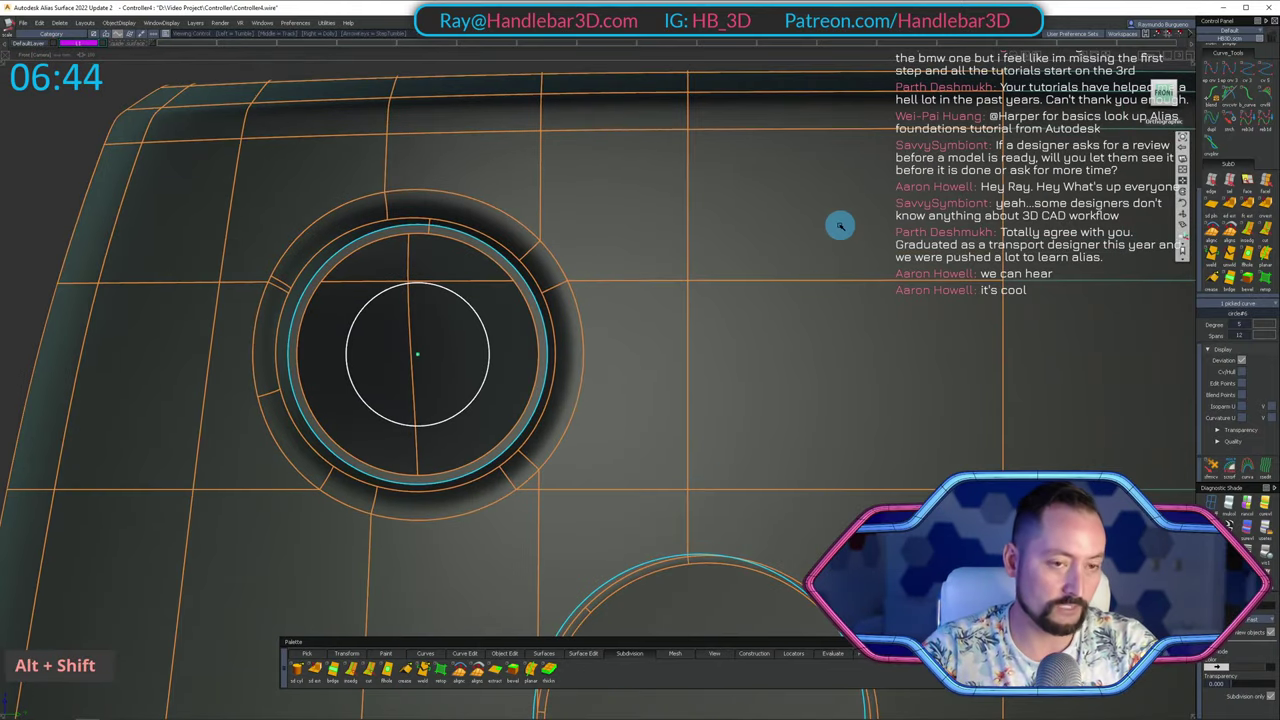
pyautogui.hotkey('shift', 'h')
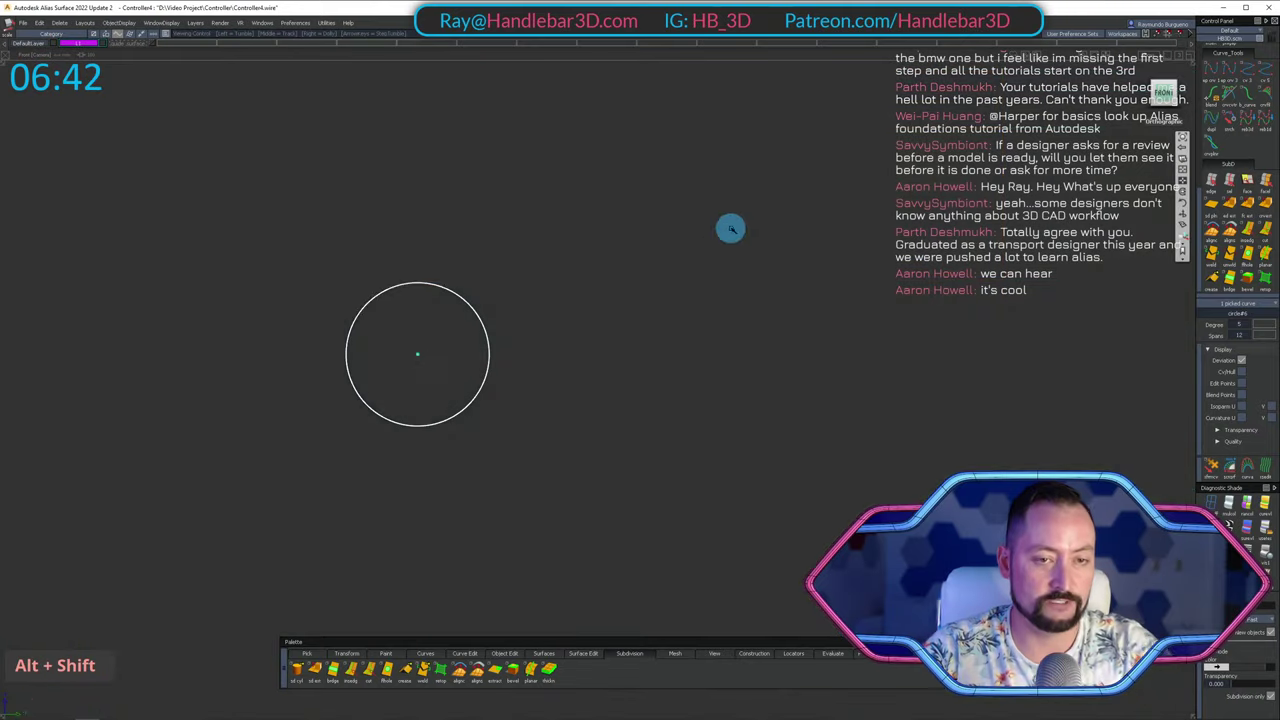
pyautogui.keyDown('alt'); pyautogui.keyDown('shift'); pyautogui.moveTo(731, 226); pyautogui.dragTo(428, 362); pyautogui.keyUp('shift'); pyautogui.keyUp('alt')
pyautogui.keyDown('alt'); pyautogui.keyDown('shift'); pyautogui.moveTo(428, 362); pyautogui.dragTo(458, 367, button='right'); pyautogui.keyUp('shift'); pyautogui.keyUp('alt')
pyautogui.keyDown('alt'); pyautogui.keyDown('shift'); pyautogui.moveTo(458, 367); pyautogui.dragTo(481, 362, button='middle'); pyautogui.keyUp('shift'); pyautogui.keyUp('alt')
pyautogui.keyDown('ctrl'); pyautogui.keyDown('shift'); pyautogui.moveTo(481, 362); pyautogui.dragTo(490, 312); pyautogui.keyUp('shift'); pyautogui.keyUp('ctrl')
pyautogui.keyDown('alt'); pyautogui.keyDown('shift'); pyautogui.moveTo(488, 312); pyautogui.dragTo(456, 306); pyautogui.keyUp('shift'); pyautogui.keyUp('alt')
pyautogui.keyDown('alt'); pyautogui.keyDown('shift'); pyautogui.moveTo(456, 306); pyautogui.dragTo(421, 264, button='right'); pyautogui.keyUp('shift'); pyautogui.keyUp('alt')
pyautogui.keyDown('alt'); pyautogui.keyDown('shift'); pyautogui.moveTo(421, 264); pyautogui.dragTo(421, 297, button='middle'); pyautogui.keyUp('shift'); pyautogui.keyUp('alt')
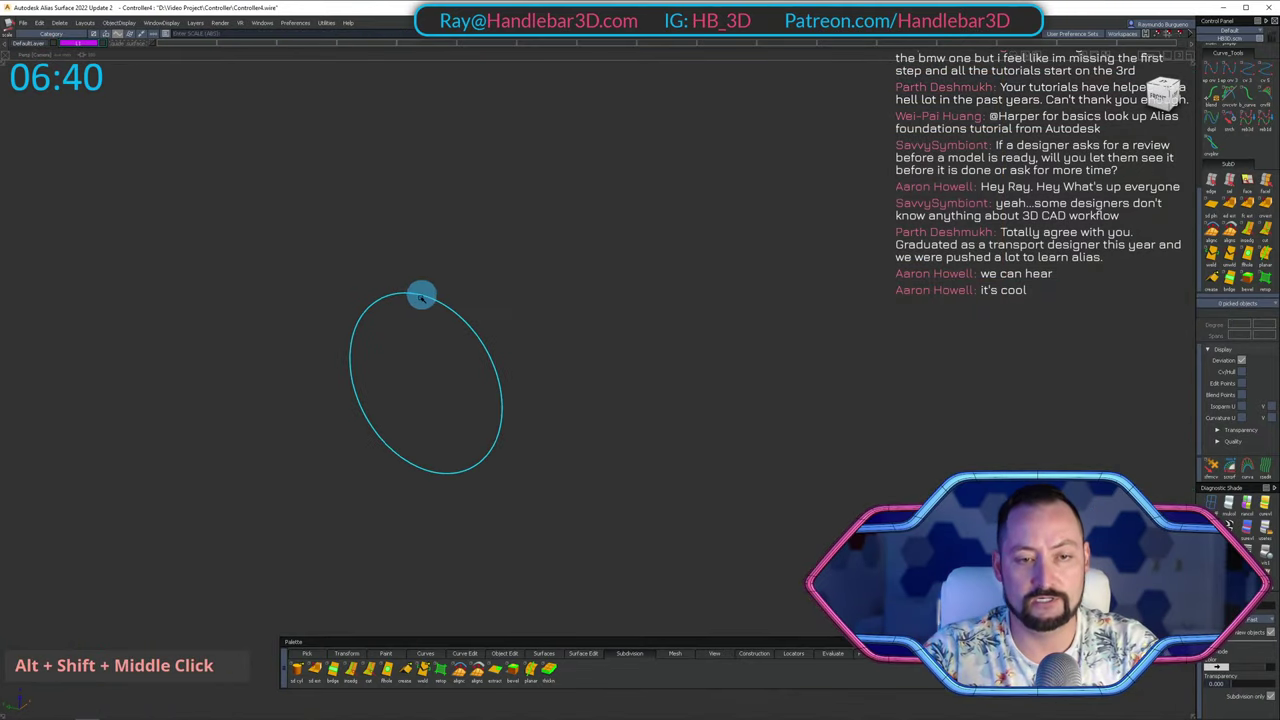
pyautogui.scroll(-1, 1246, 198)
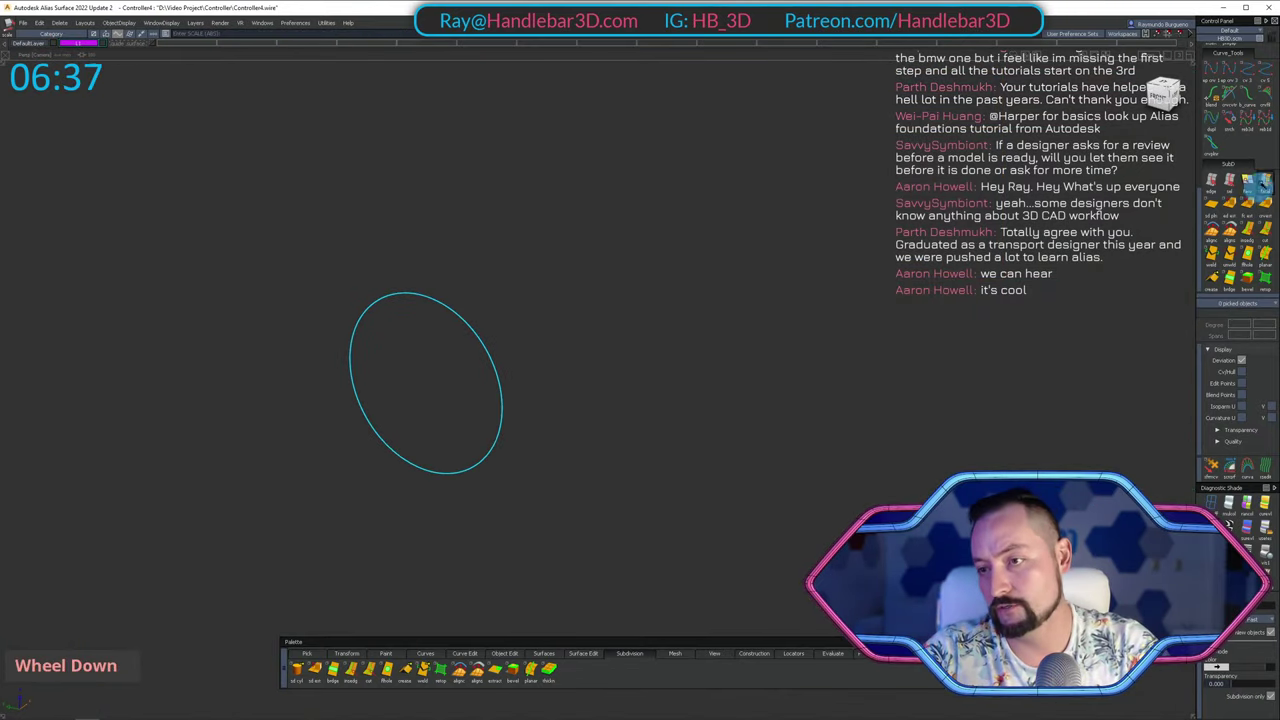
pyautogui.hotkey('shift', 'u')
# Move the small circle forward so it sits in front of the upper opening, outside the controller face.
pyautogui.keyDown('alt'); pyautogui.keyDown('shift'); pyautogui.moveTo(457, 363); pyautogui.dragTo(408, 317); pyautogui.keyUp('shift'); pyautogui.keyUp('alt')
pyautogui.keyDown('ctrl'); pyautogui.keyDown('shift'); pyautogui.moveTo(408, 317); pyautogui.dragTo(449, 304); pyautogui.keyUp('shift'); pyautogui.keyUp('ctrl')
pyautogui.keyDown('alt'); pyautogui.keyDown('shift'); pyautogui.moveTo(449, 304); pyautogui.dragTo(466, 380, button='right'); pyautogui.keyUp('shift'); pyautogui.keyUp('alt')
pyautogui.keyDown('alt'); pyautogui.keyDown('shift'); pyautogui.moveTo(466, 380); pyautogui.dragTo(314, 374, button='middle'); pyautogui.keyUp('shift'); pyautogui.keyUp('alt')
pyautogui.middleClick(346, 303)
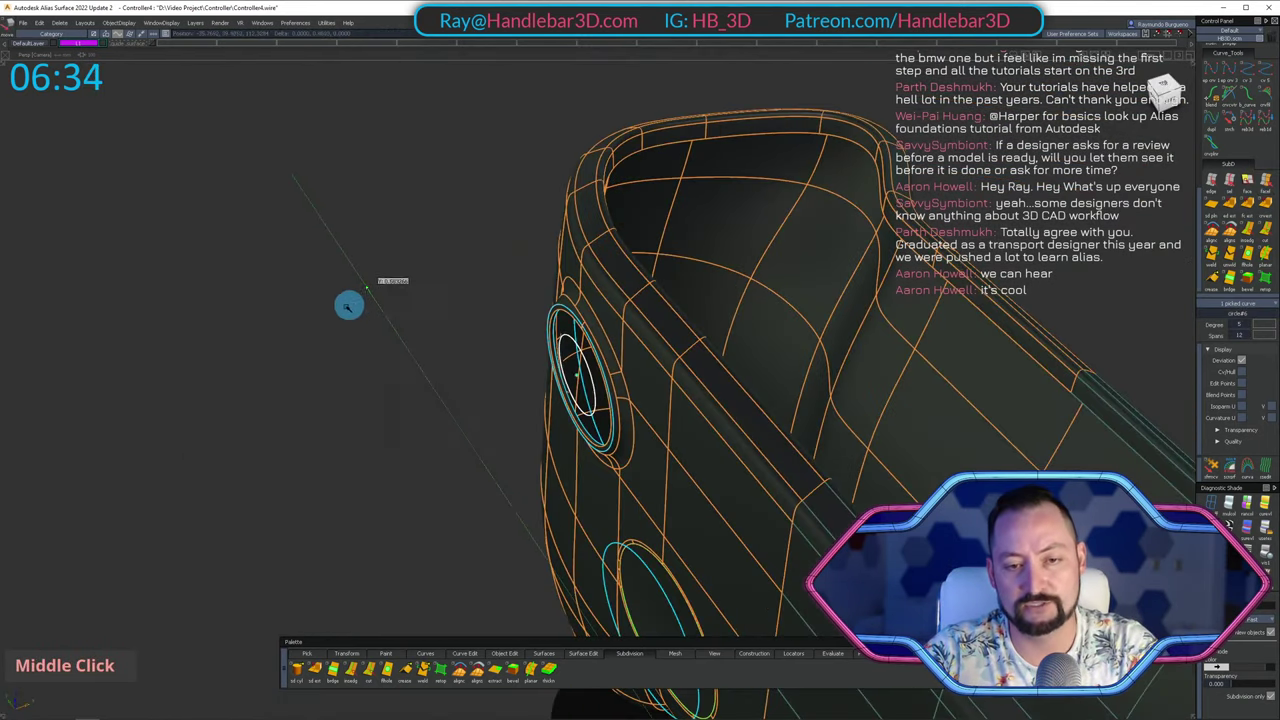
pyautogui.hotkey('ctrl', 'z')
pyautogui.moveTo(352, 320); pyautogui.dragTo(346, 386)
pyautogui.keyDown('ctrl'); pyautogui.keyDown('shift'); pyautogui.moveTo(346, 386); pyautogui.dragTo(354, 276); pyautogui.keyUp('shift'); pyautogui.keyUp('ctrl')
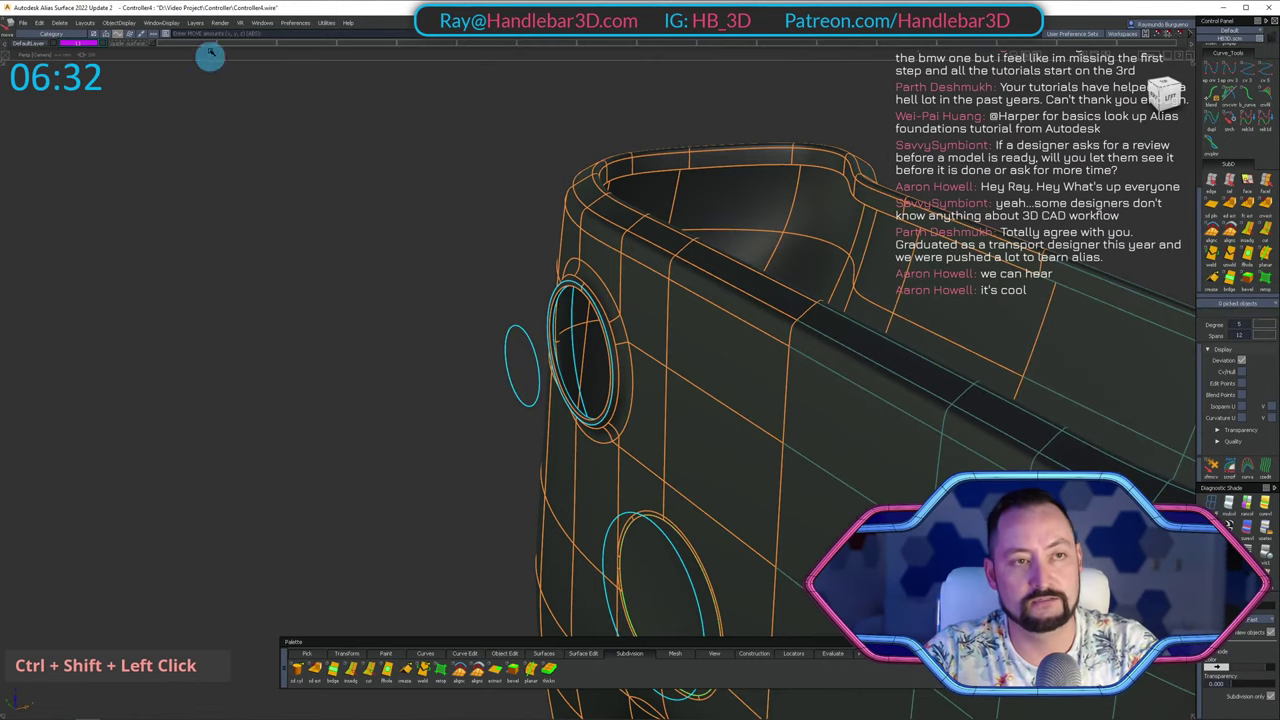
# Create a new layer named Curves.
pyautogui.click(196, 23)
pyautogui.click(201, 37)
pyautogui.doubleClick(190, 42)
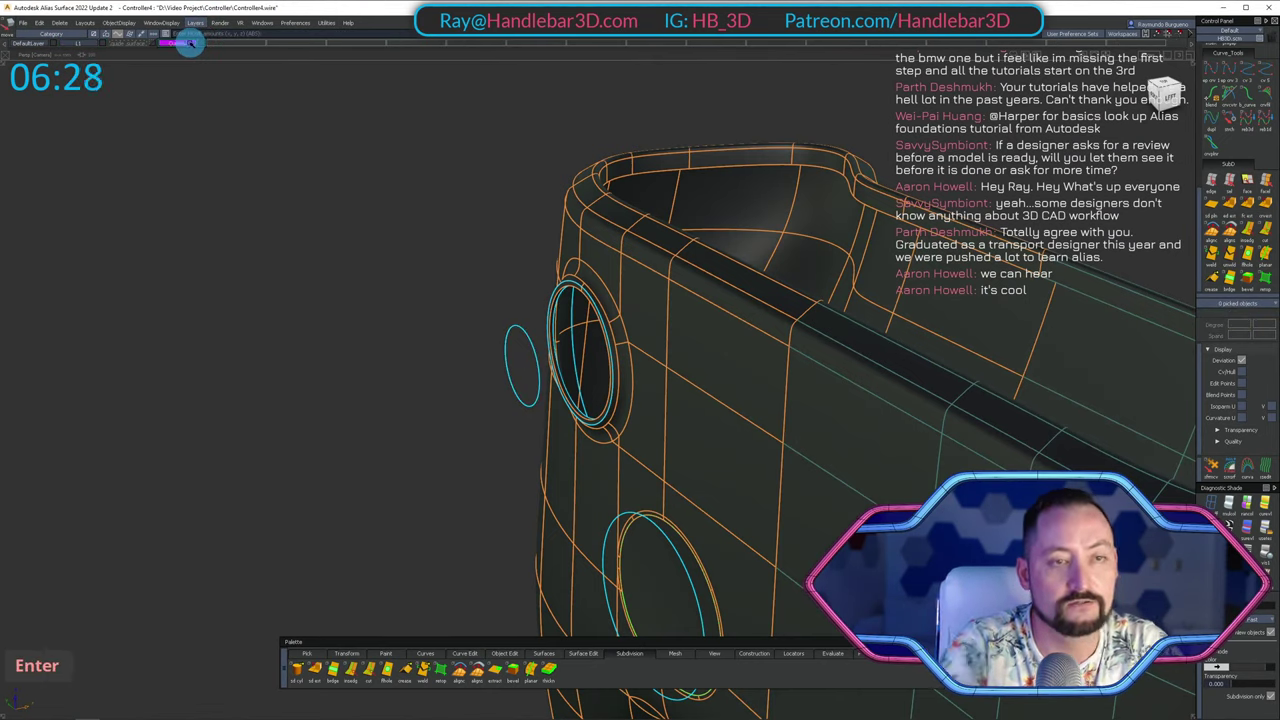
# Assign the construction circles of both openings, except the small front circle, to the Curves layer and hide that layer.
pyautogui.keyDown('alt'); pyautogui.keyDown('shift'); pyautogui.moveTo(383, 181); pyautogui.dragTo(527, 194, button='middle'); pyautogui.keyUp('shift'); pyautogui.keyUp('alt')
pyautogui.keyDown('ctrl'); pyautogui.keyDown('shift'); pyautogui.moveTo(527, 194); pyautogui.dragTo(526, 184); pyautogui.keyUp('shift'); pyautogui.keyUp('ctrl')
pyautogui.moveTo(512, 98); pyautogui.dragTo(808, 628)
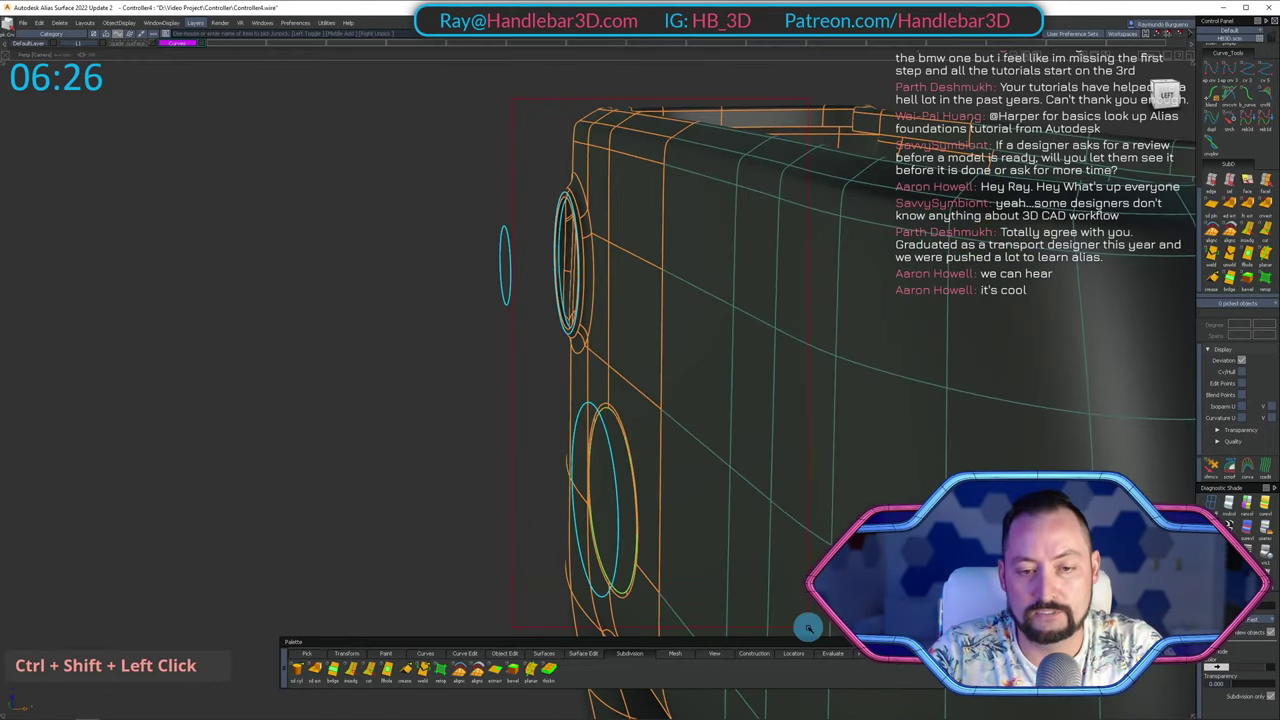
pyautogui.keyDown('ctrl'); pyautogui.keyDown('shift'); pyautogui.moveTo(701, 458); pyautogui.dragTo(738, 567); pyautogui.keyUp('shift'); pyautogui.keyUp('ctrl')
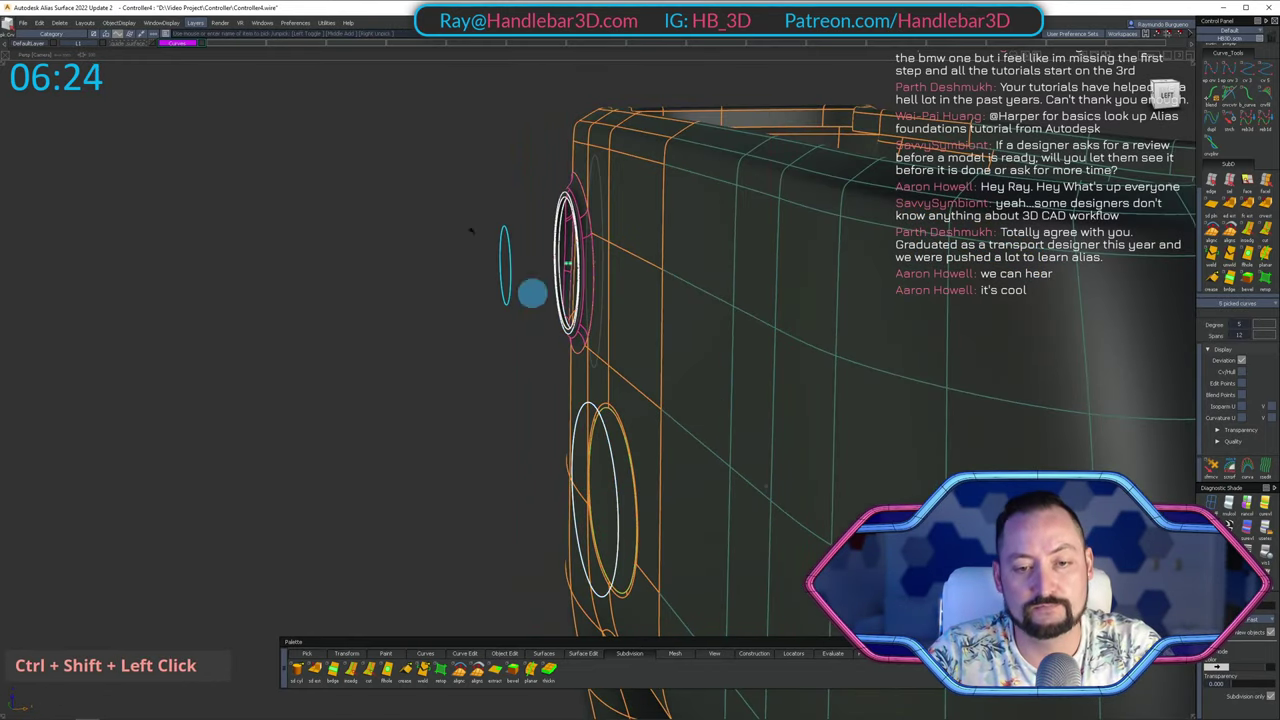
pyautogui.moveTo(187, 43); pyautogui.dragTo(190, 50, button='right')
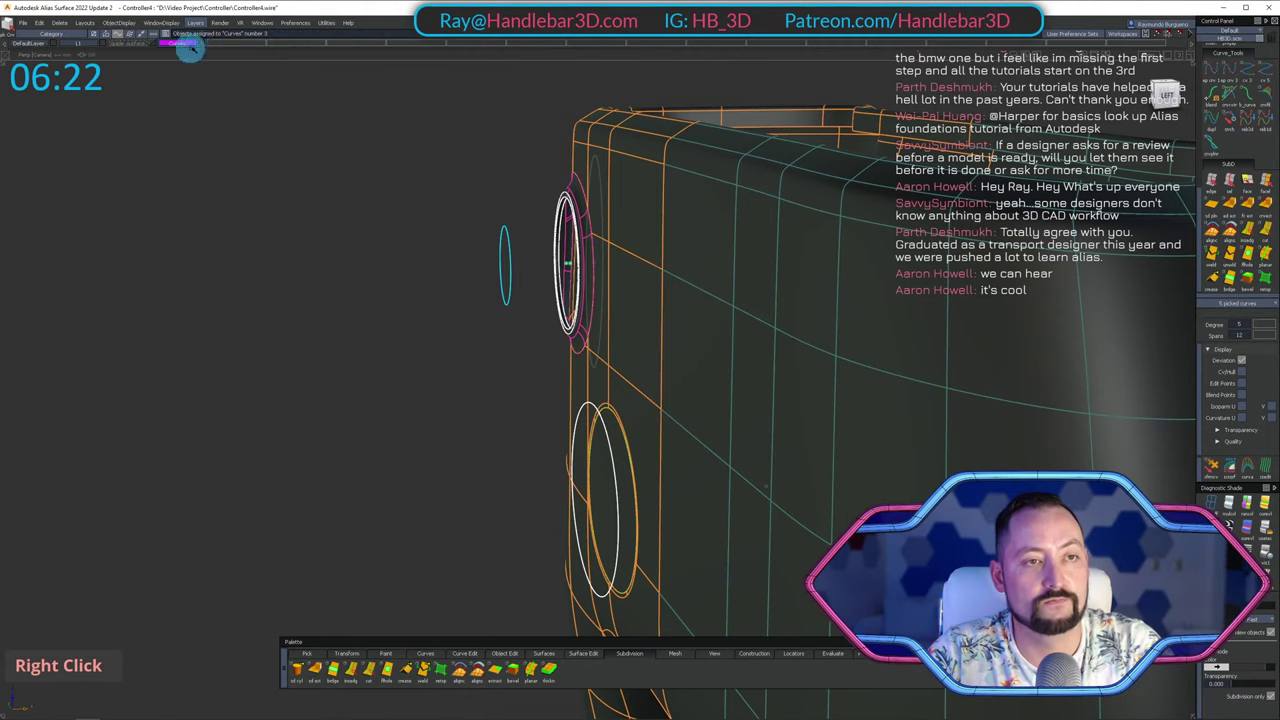
pyautogui.click(203, 43)
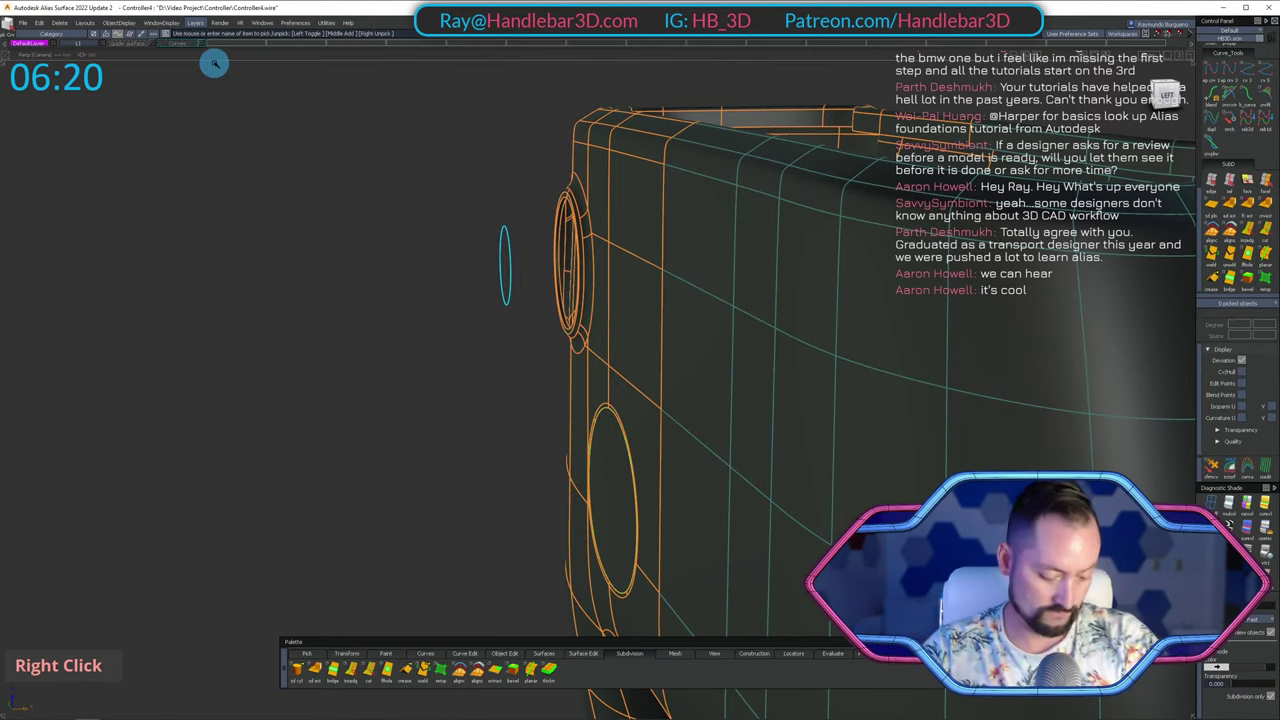
# Scale up the small circle in front of the controller in the front view until it nearly fills the upper opening.
pyautogui.keyDown('ctrl'); pyautogui.keyDown('shift'); pyautogui.moveTo(277, 251); pyautogui.dragTo(240, 120); pyautogui.keyUp('shift'); pyautogui.keyUp('ctrl')
pyautogui.keyDown('alt'); pyautogui.keyDown('shift'); pyautogui.moveTo(262, 200); pyautogui.dragTo(357, 220, button='right'); pyautogui.keyUp('shift'); pyautogui.keyUp('alt')
pyautogui.keyDown('alt'); pyautogui.keyDown('shift'); pyautogui.moveTo(357, 220); pyautogui.dragTo(545, 205); pyautogui.keyUp('shift'); pyautogui.keyUp('alt')
pyautogui.keyDown('alt'); pyautogui.keyDown('shift'); pyautogui.moveTo(545, 205); pyautogui.dragTo(563, 260, button='middle'); pyautogui.keyUp('shift'); pyautogui.keyUp('alt')
pyautogui.moveTo(563, 260)
pyautogui.keyDown('alt'); pyautogui.keyDown('shift'); pyautogui.mouseDown()
pyautogui.moveTo(903, 219)
pyautogui.moveTo(837, 263)
pyautogui.moveTo(955, 187)
pyautogui.mouseUp(); pyautogui.keyUp('shift'); pyautogui.keyUp('alt')
pyautogui.moveTo(876, 149)
pyautogui.keyDown('alt'); pyautogui.keyDown('shift'); pyautogui.mouseDown()
pyautogui.moveTo(657, 137)
pyautogui.moveTo(935, 156)
pyautogui.mouseUp(); pyautogui.keyUp('shift'); pyautogui.keyUp('alt')
pyautogui.keyDown('ctrl'); pyautogui.keyDown('shift'); pyautogui.moveTo(461, 260); pyautogui.dragTo(537, 279); pyautogui.keyUp('shift'); pyautogui.keyUp('ctrl')
pyautogui.keyDown('alt'); pyautogui.keyDown('shift'); pyautogui.moveTo(643, 339); pyautogui.dragTo(590, 320); pyautogui.keyUp('shift'); pyautogui.keyUp('alt')
pyautogui.keyDown('ctrl'); pyautogui.keyDown('shift'); pyautogui.moveTo(443, 268); pyautogui.dragTo(500, 292); pyautogui.keyUp('shift'); pyautogui.keyUp('ctrl')
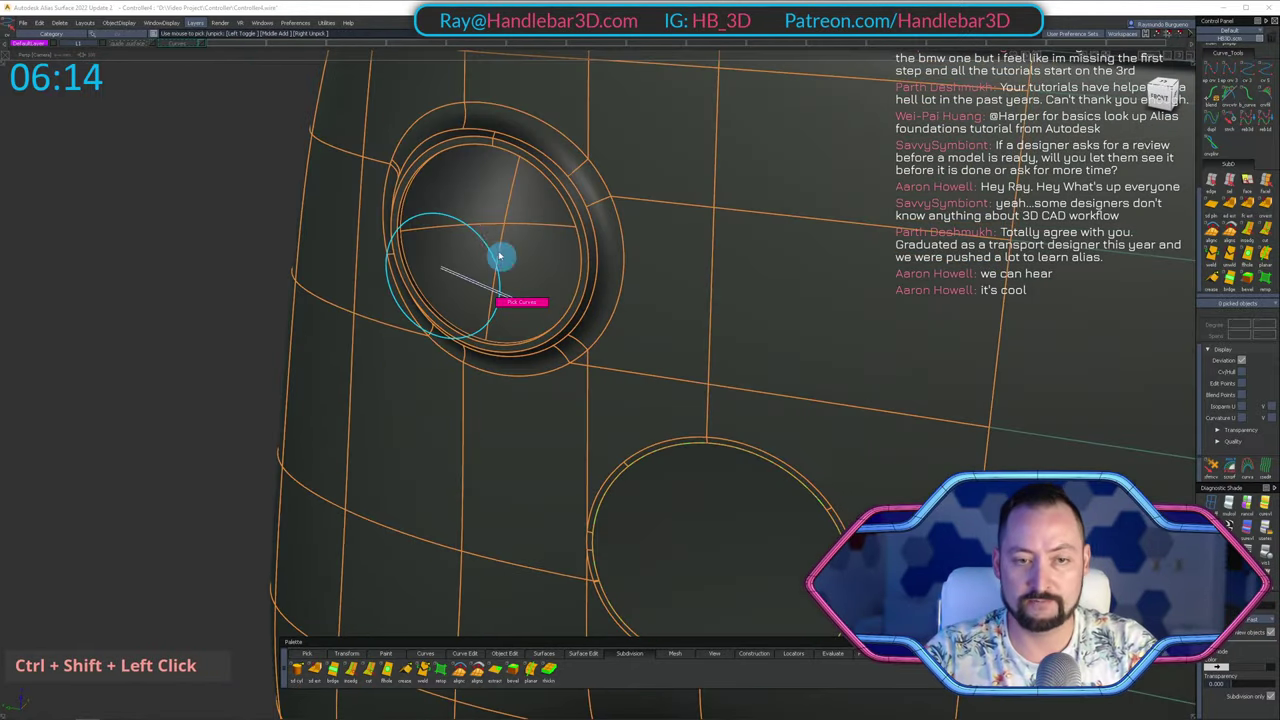
pyautogui.click(502, 256)
pyautogui.keyDown('alt'); pyautogui.keyDown('shift'); pyautogui.moveTo(554, 329); pyautogui.dragTo(600, 332); pyautogui.keyUp('shift'); pyautogui.keyUp('alt')
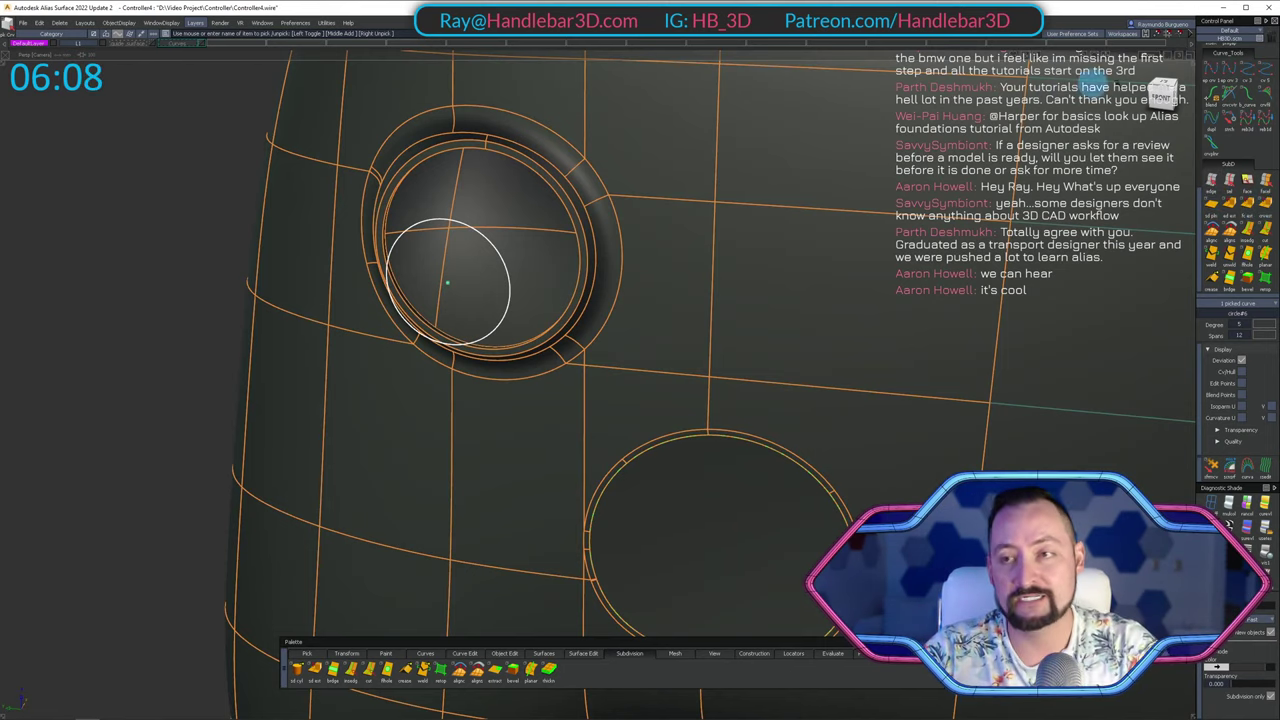
pyautogui.keyDown('alt'); pyautogui.keyDown('shift'); pyautogui.moveTo(440, 400); pyautogui.dragTo(546, 294); pyautogui.keyUp('shift'); pyautogui.keyUp('alt')
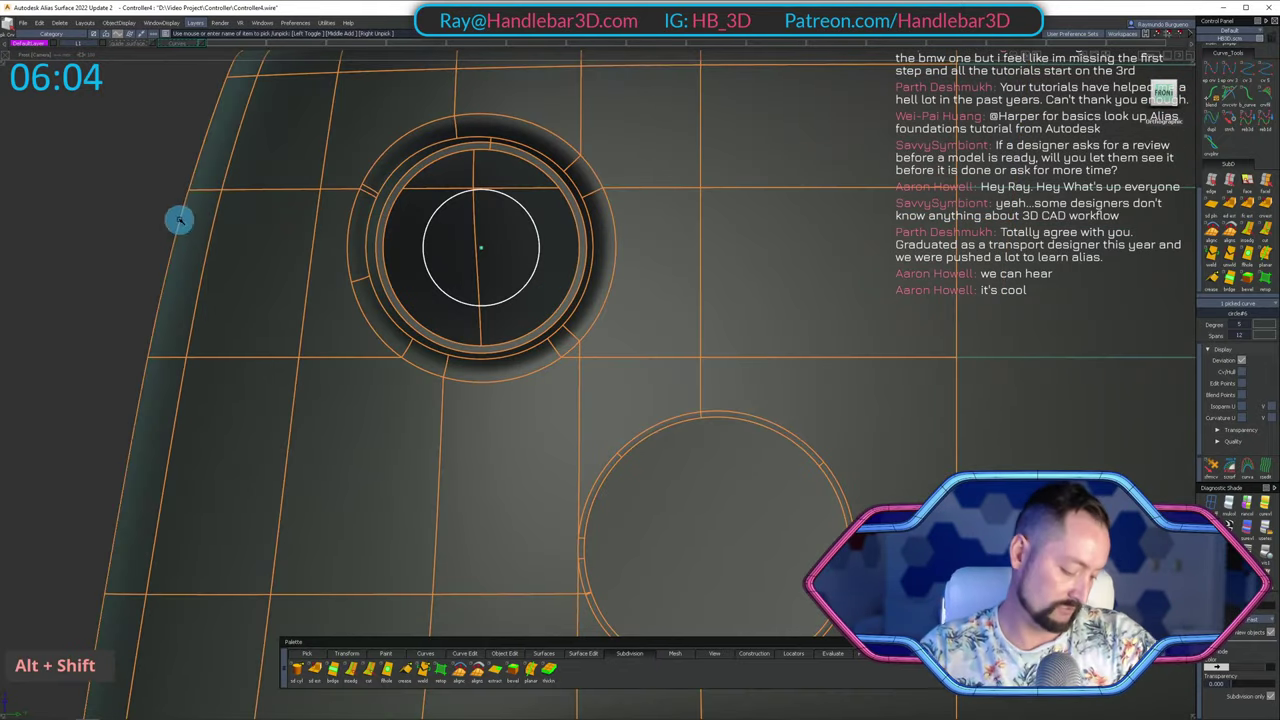
pyautogui.keyDown('ctrl'); pyautogui.keyDown('shift'); pyautogui.moveTo(172, 202); pyautogui.dragTo(184, 200, button='middle'); pyautogui.keyUp('shift'); pyautogui.keyUp('ctrl')
pyautogui.moveTo(164, 164); pyautogui.dragTo(228, 172)
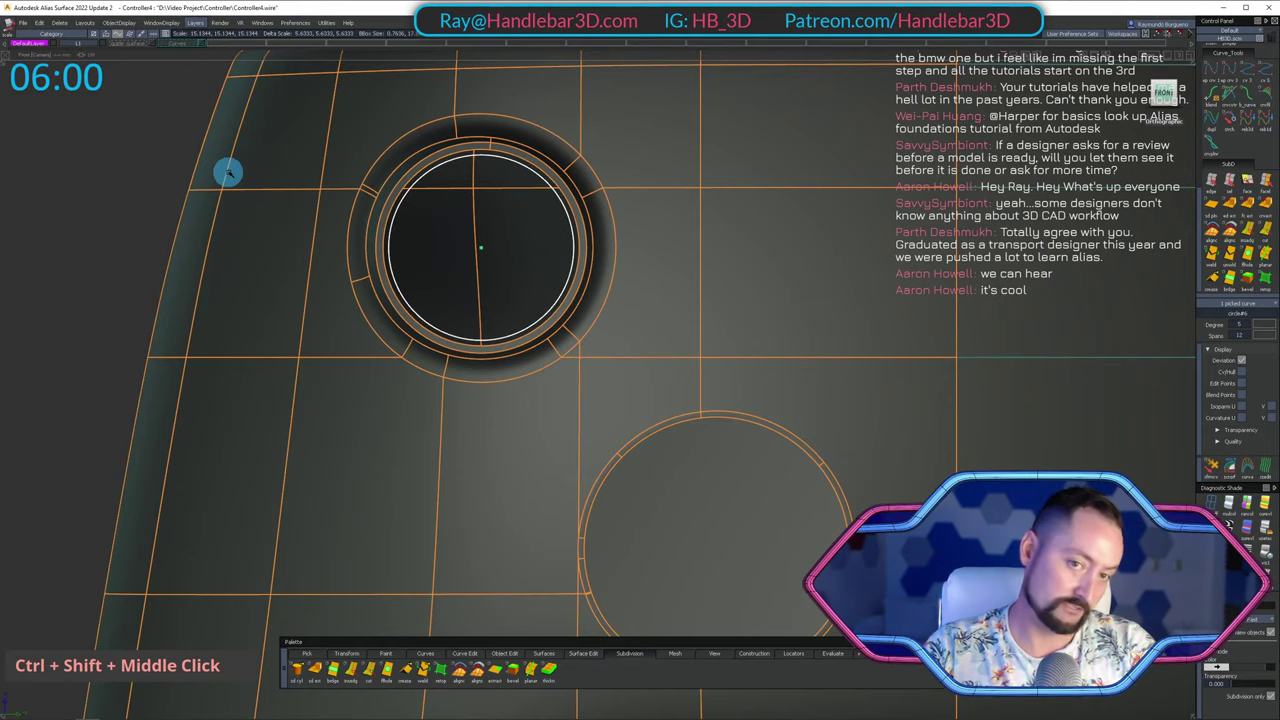
# Extrude the front circle with Subdiv Extrude toward the upper opening into a short band.
pyautogui.keyDown('alt'); pyautogui.keyDown('shift'); pyautogui.moveTo(228, 172); pyautogui.dragTo(520, 186, button='right'); pyautogui.keyUp('shift'); pyautogui.keyUp('alt')
pyautogui.keyDown('alt'); pyautogui.keyDown('shift'); pyautogui.moveTo(520, 186); pyautogui.dragTo(851, 121); pyautogui.keyUp('shift'); pyautogui.keyUp('alt')
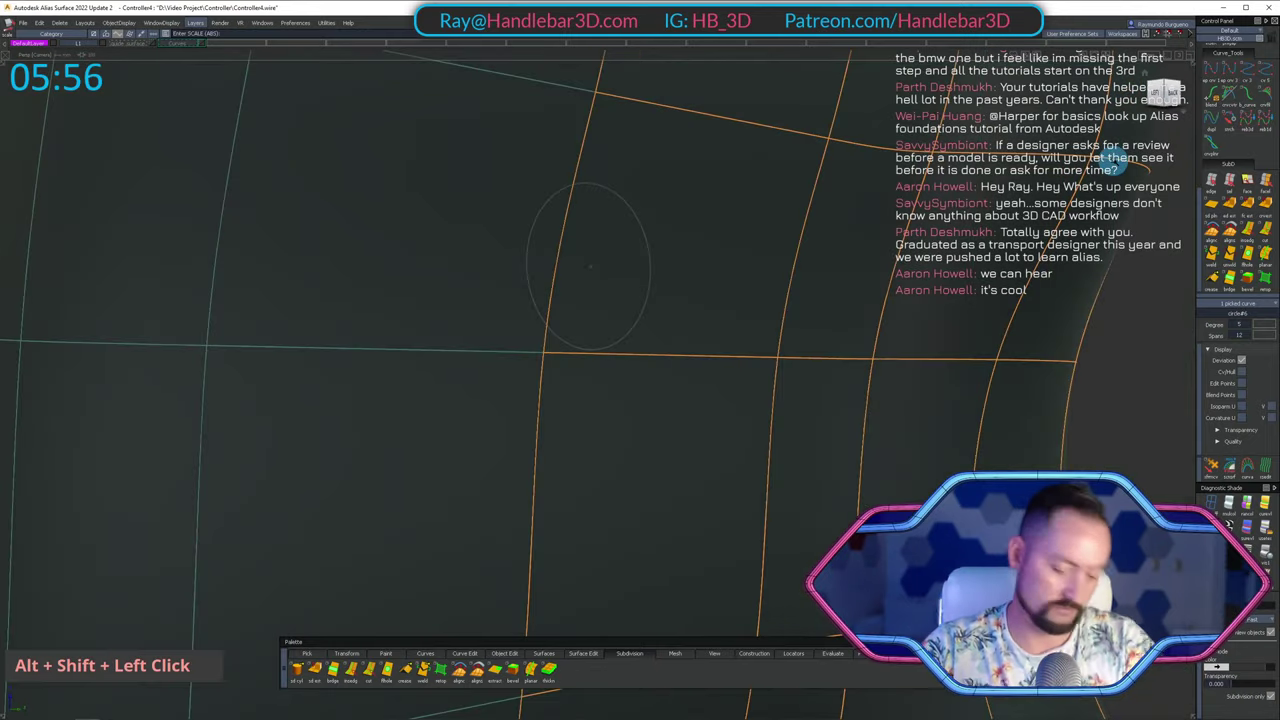
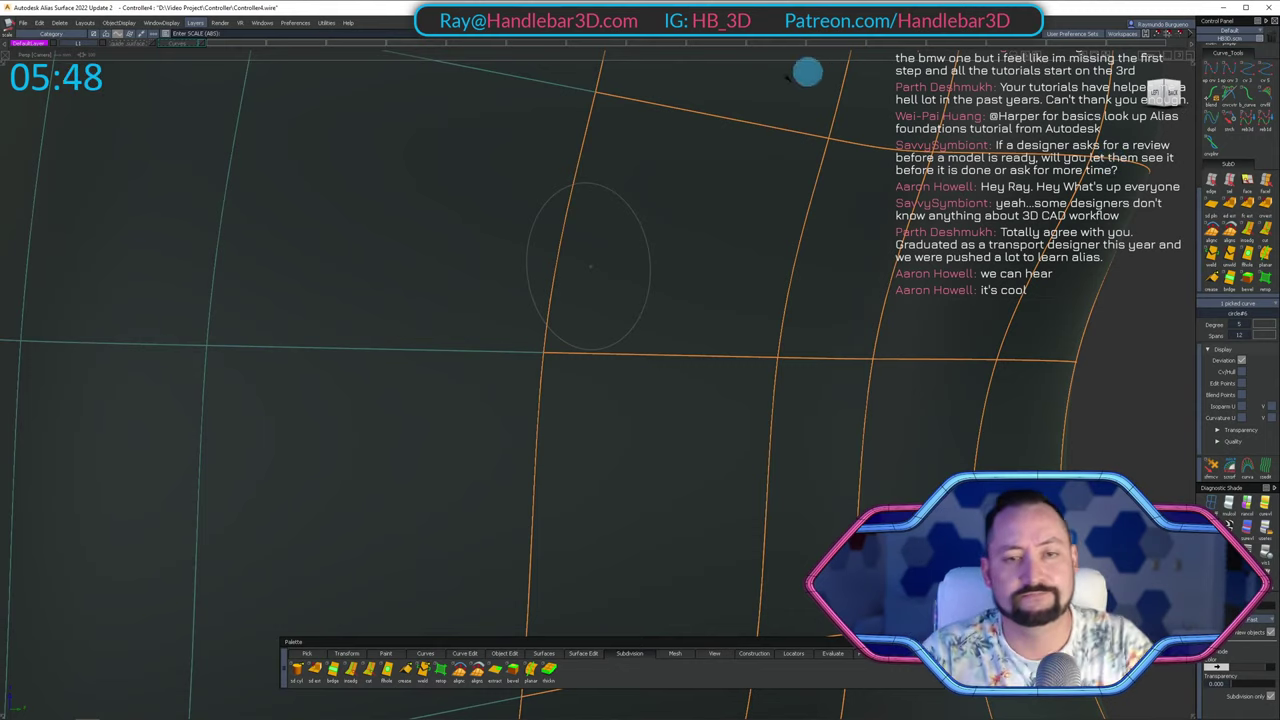
pyautogui.keyDown('alt'); pyautogui.keyDown('shift'); pyautogui.moveTo(323, 311); pyautogui.dragTo(803, 351, button='right'); pyautogui.keyUp('shift'); pyautogui.keyUp('alt')
pyautogui.keyDown('alt'); pyautogui.keyDown('shift'); pyautogui.moveTo(803, 351); pyautogui.dragTo(622, 336); pyautogui.keyUp('shift'); pyautogui.keyUp('alt')
pyautogui.keyDown('alt'); pyautogui.keyDown('shift'); pyautogui.moveTo(622, 336); pyautogui.dragTo(626, 351, button='middle'); pyautogui.keyUp('shift'); pyautogui.keyUp('alt')
pyautogui.keyDown('alt'); pyautogui.keyDown('shift'); pyautogui.moveTo(703, 306); pyautogui.dragTo(600, 225, button='right'); pyautogui.keyUp('shift'); pyautogui.keyUp('alt')
pyautogui.keyDown('alt'); pyautogui.keyDown('shift'); pyautogui.moveTo(600, 225); pyautogui.dragTo(566, 331, button='middle'); pyautogui.keyUp('shift'); pyautogui.keyUp('alt')
pyautogui.keyDown('ctrl'); pyautogui.keyDown('shift'); pyautogui.moveTo(566, 331); pyautogui.dragTo(562, 432); pyautogui.keyUp('shift'); pyautogui.keyUp('ctrl')
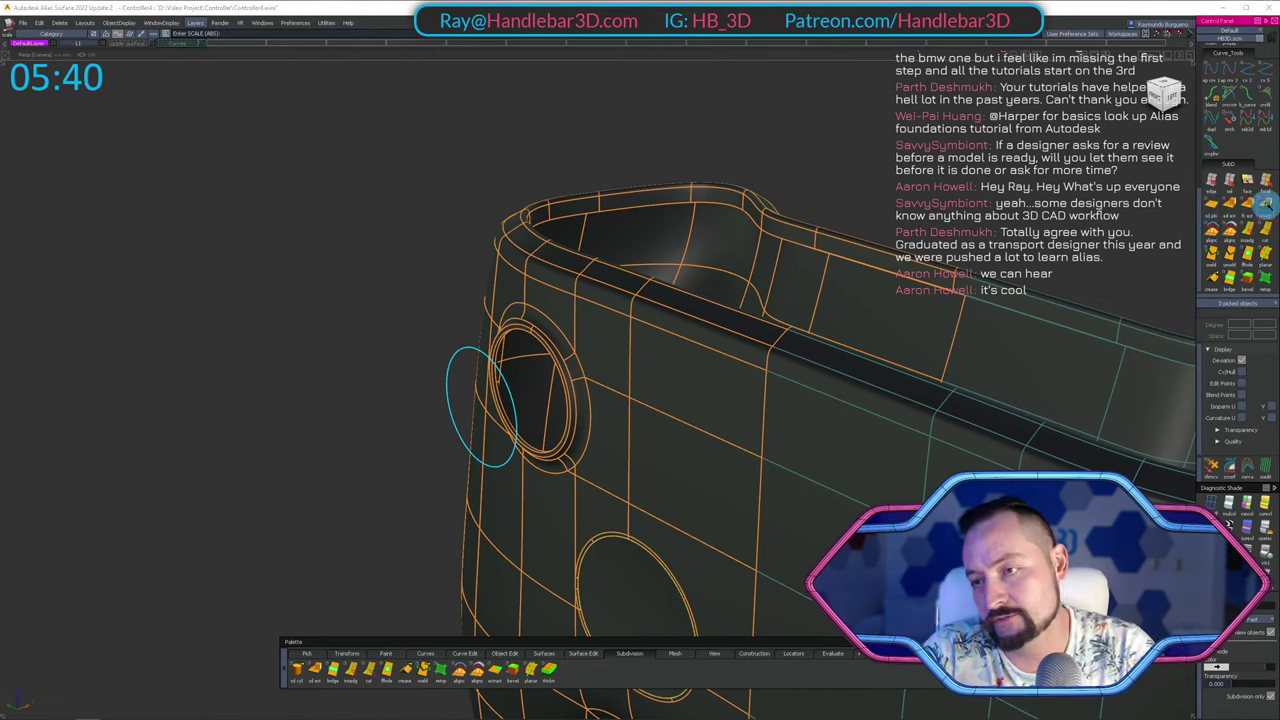
pyautogui.doubleClick(1265, 203)
pyautogui.click(457, 352)
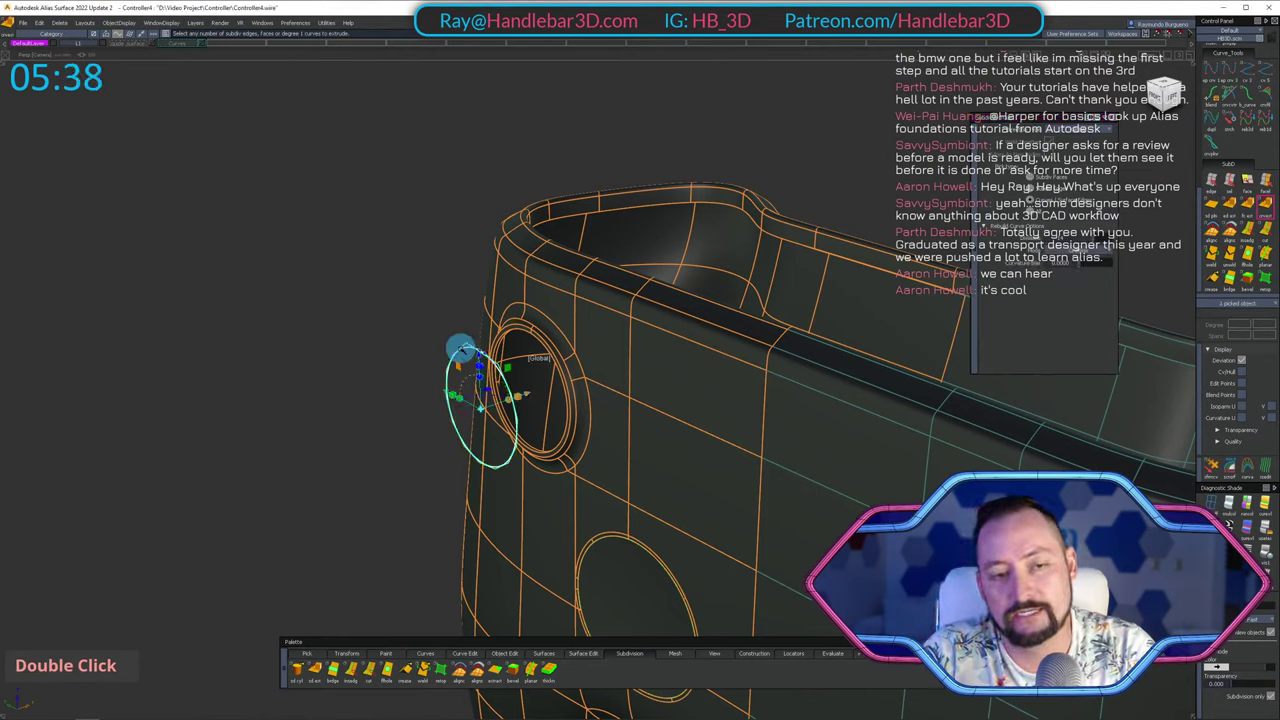
pyautogui.keyDown('alt'); pyautogui.keyDown('shift'); pyautogui.moveTo(462, 352); pyautogui.dragTo(494, 306, button='right'); pyautogui.keyUp('shift'); pyautogui.keyUp('alt')
pyautogui.keyDown('alt'); pyautogui.keyDown('shift'); pyautogui.moveTo(494, 306); pyautogui.dragTo(513, 341, button='middle'); pyautogui.keyUp('shift'); pyautogui.keyUp('alt')
pyautogui.keyDown('alt'); pyautogui.keyDown('shift'); pyautogui.moveTo(513, 341); pyautogui.dragTo(437, 243); pyautogui.keyUp('shift'); pyautogui.keyUp('alt')
pyautogui.keyDown('alt'); pyautogui.keyDown('shift'); pyautogui.moveTo(437, 243); pyautogui.dragTo(383, 291, button='middle'); pyautogui.keyUp('shift'); pyautogui.keyUp('alt')
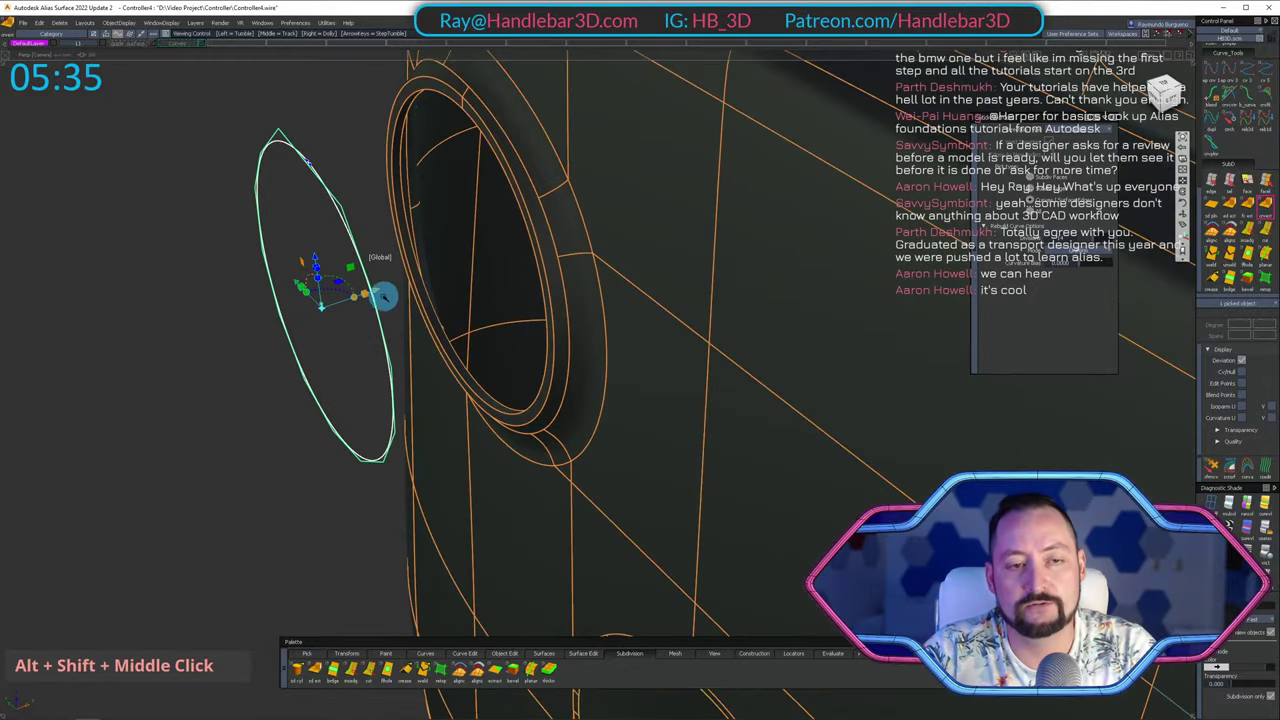
pyautogui.moveTo(383, 291); pyautogui.dragTo(421, 287)
pyautogui.keyDown('alt'); pyautogui.keyDown('shift'); pyautogui.moveTo(157, 297); pyautogui.dragTo(543, 180); pyautogui.keyUp('shift'); pyautogui.keyUp('alt')
pyautogui.keyDown('alt'); pyautogui.keyDown('shift'); pyautogui.moveTo(393, 270); pyautogui.dragTo(368, 279); pyautogui.keyUp('shift'); pyautogui.keyUp('alt')
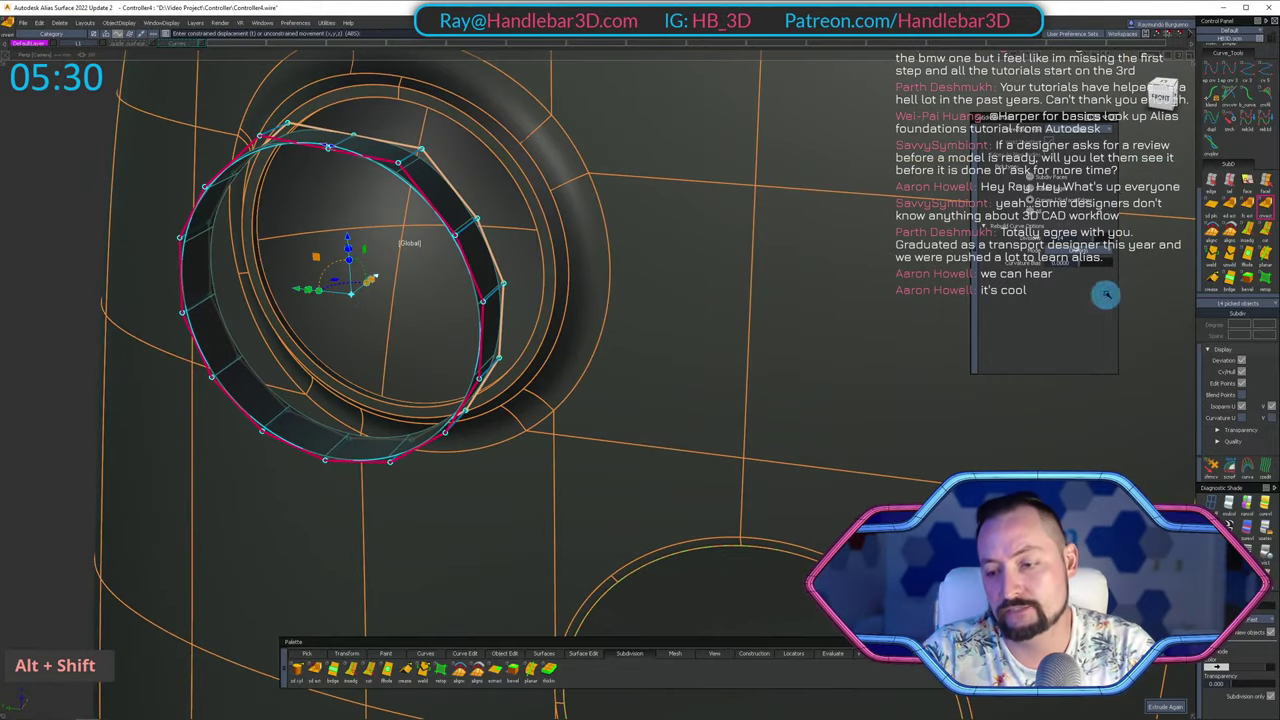
# Delete the band extruded from the front circle, keeping the circle itself.
pyautogui.keyDown('ctrl'); pyautogui.keyDown('shift'); pyautogui.moveTo(624, 327); pyautogui.dragTo(483, 203); pyautogui.keyUp('shift'); pyautogui.keyUp('ctrl')
pyautogui.click(445, 197)
pyautogui.press('Delete')
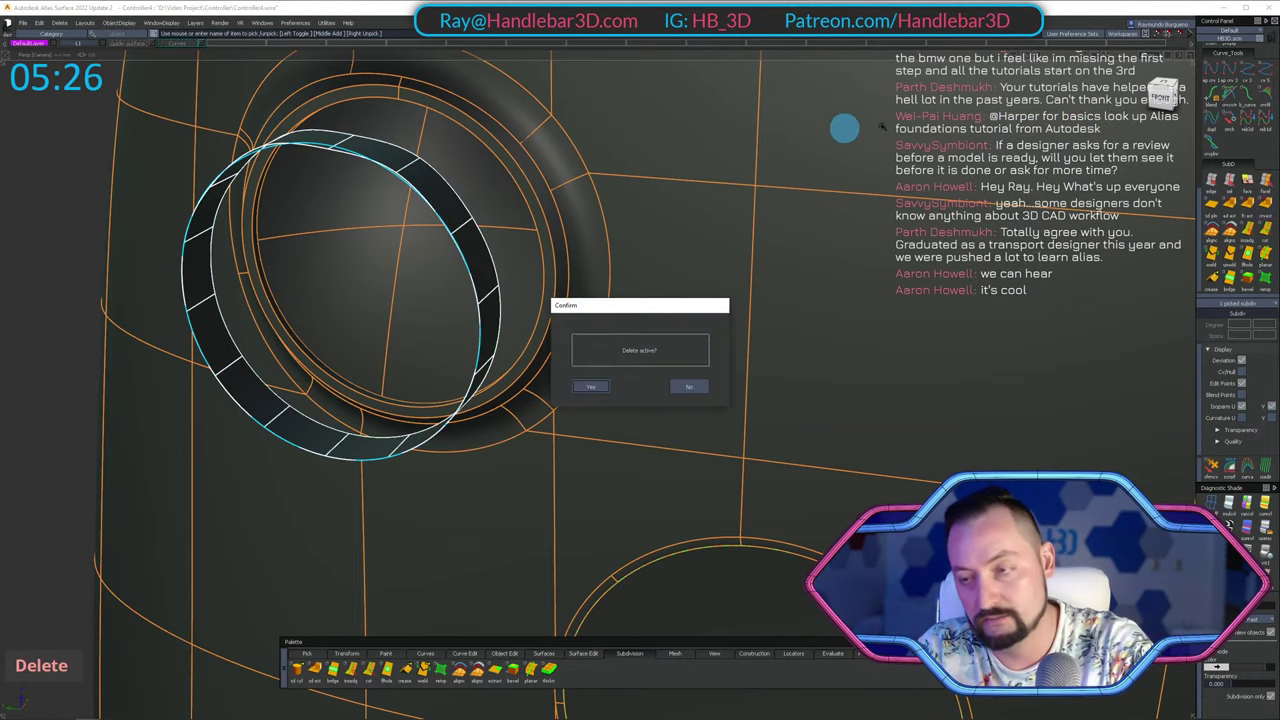
pyautogui.press('Return')
# Restart Subdiv Extrude on the front circle and set the rebuild curve mode to Parametric.
pyautogui.doubleClick(1266, 200)
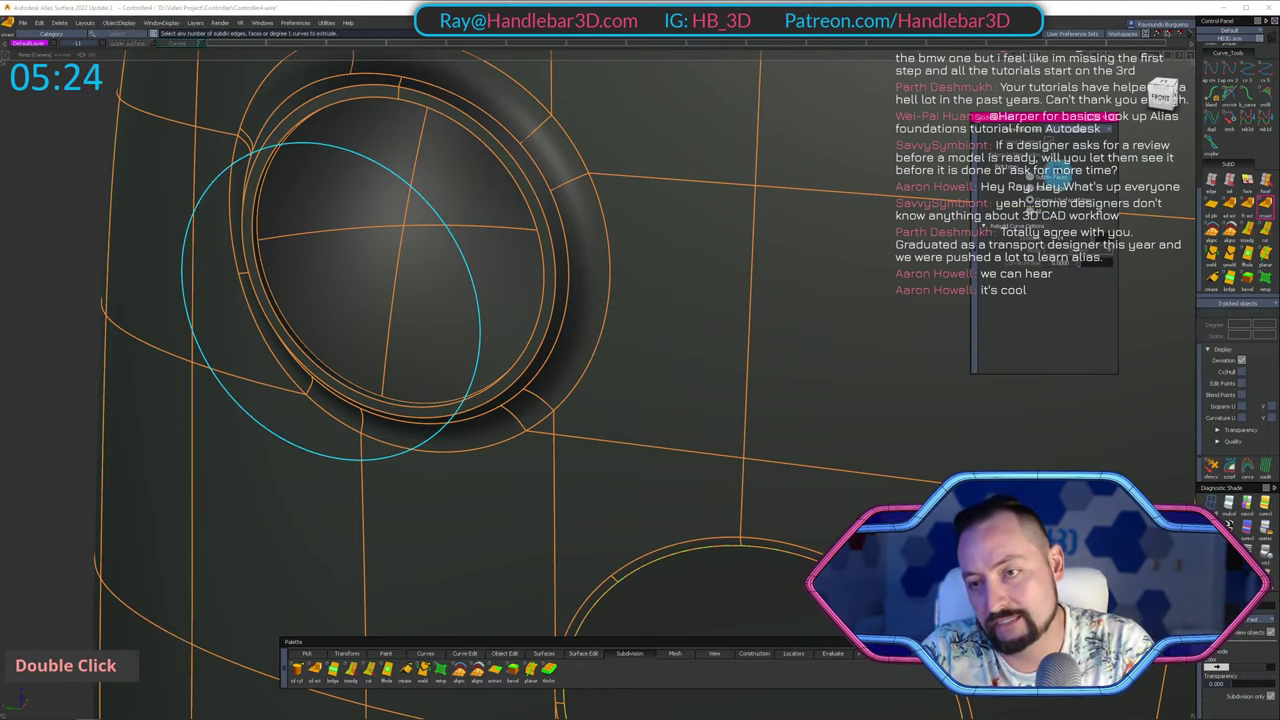
pyautogui.moveTo(1048, 123); pyautogui.dragTo(843, 132)
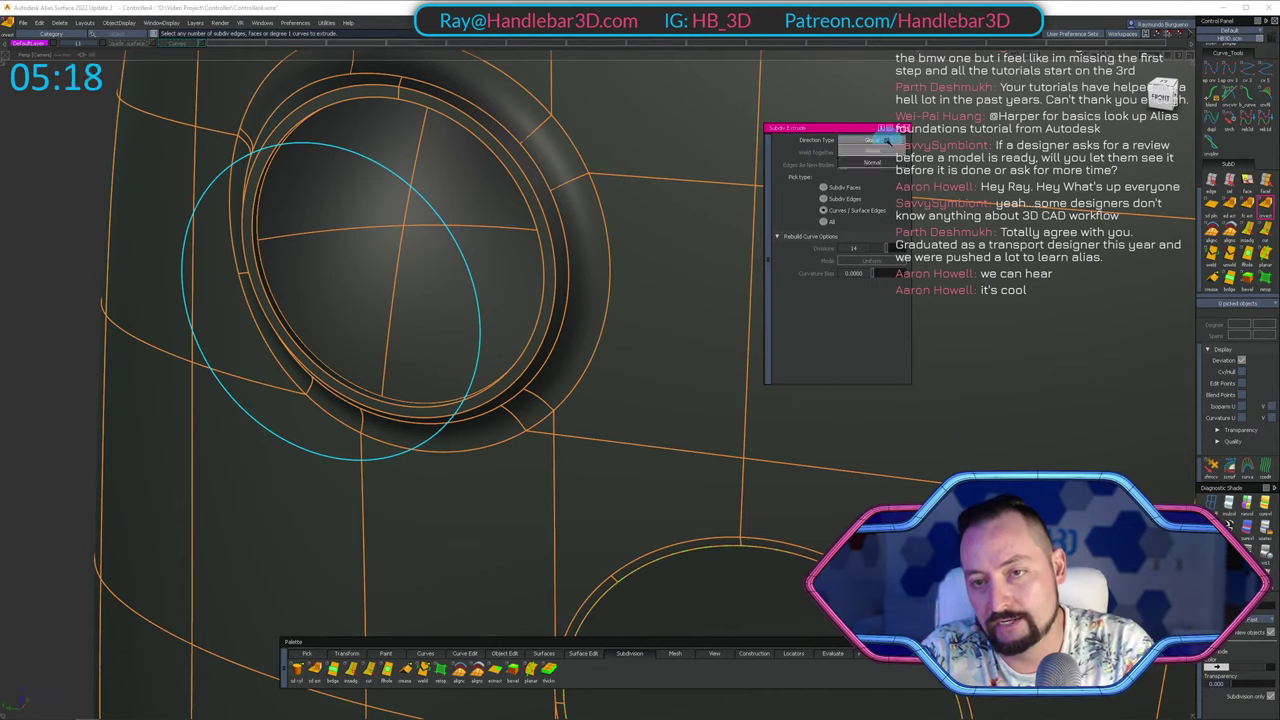
pyautogui.click(885, 140)
pyautogui.click(490, 143)
pyautogui.click(426, 203)
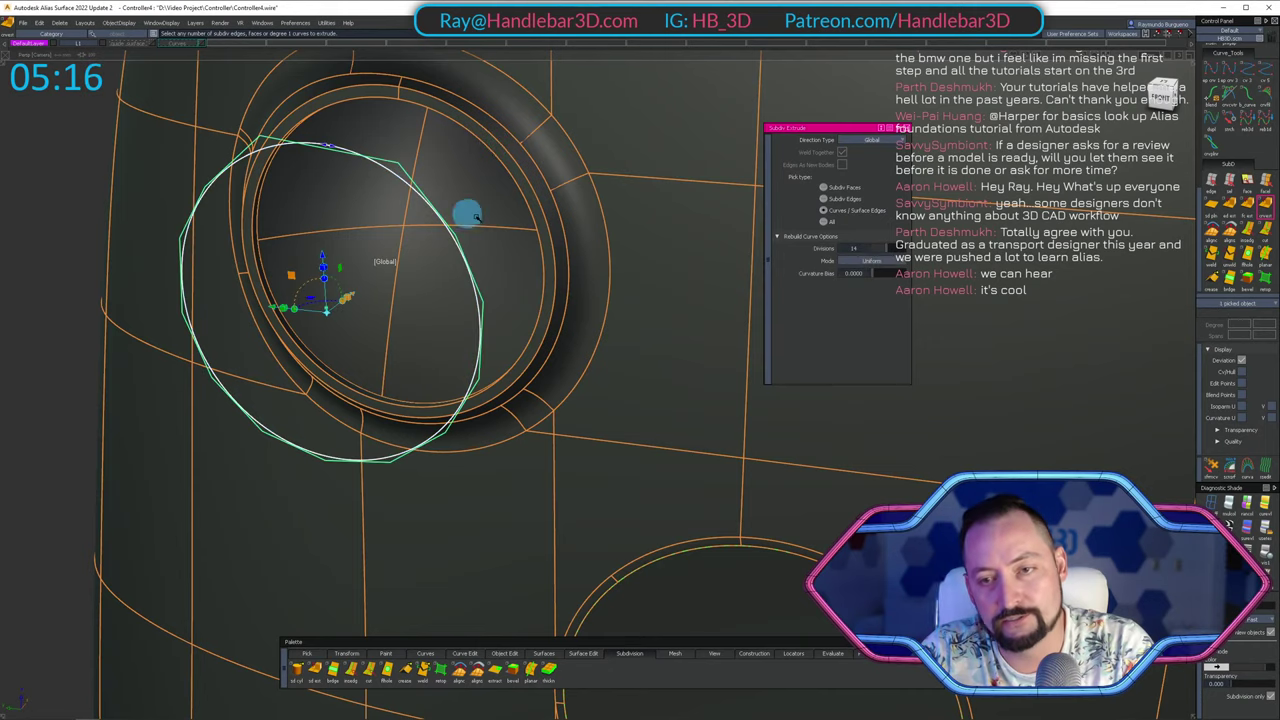
pyautogui.click(870, 260)
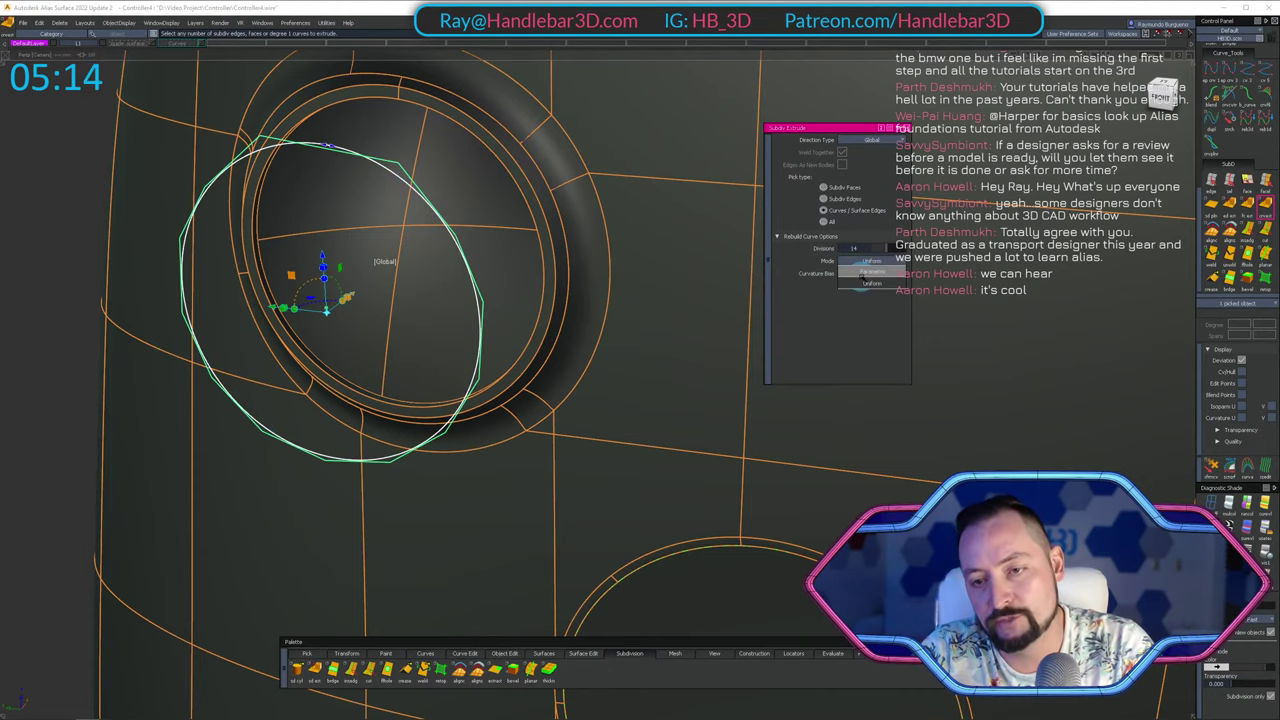
pyautogui.click(862, 277)
# Extrude the front circle away from the controller into a band and set its divisions to 6.
pyautogui.keyDown('alt'); pyautogui.keyDown('shift'); pyautogui.moveTo(588, 155); pyautogui.dragTo(875, 233); pyautogui.keyUp('shift'); pyautogui.keyUp('alt')
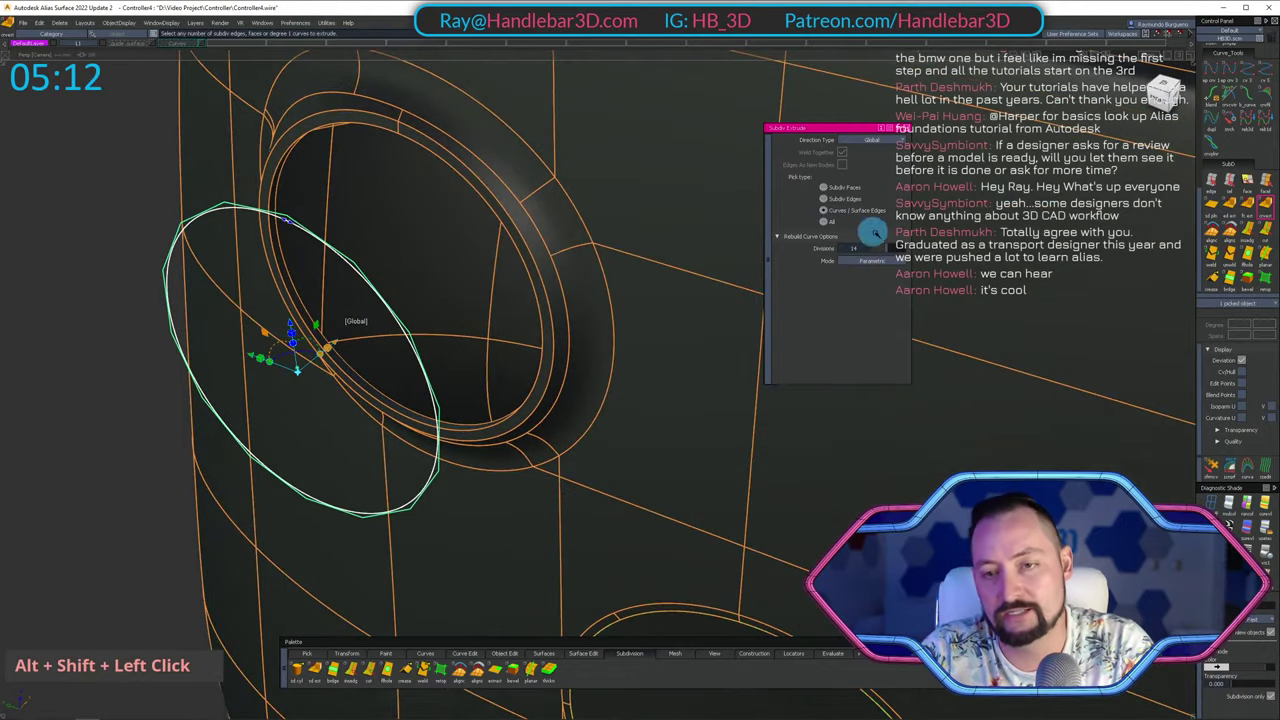
pyautogui.keyDown('alt'); pyautogui.keyDown('shift'); pyautogui.moveTo(336, 343); pyautogui.dragTo(600, 250); pyautogui.keyUp('shift'); pyautogui.keyUp('alt')
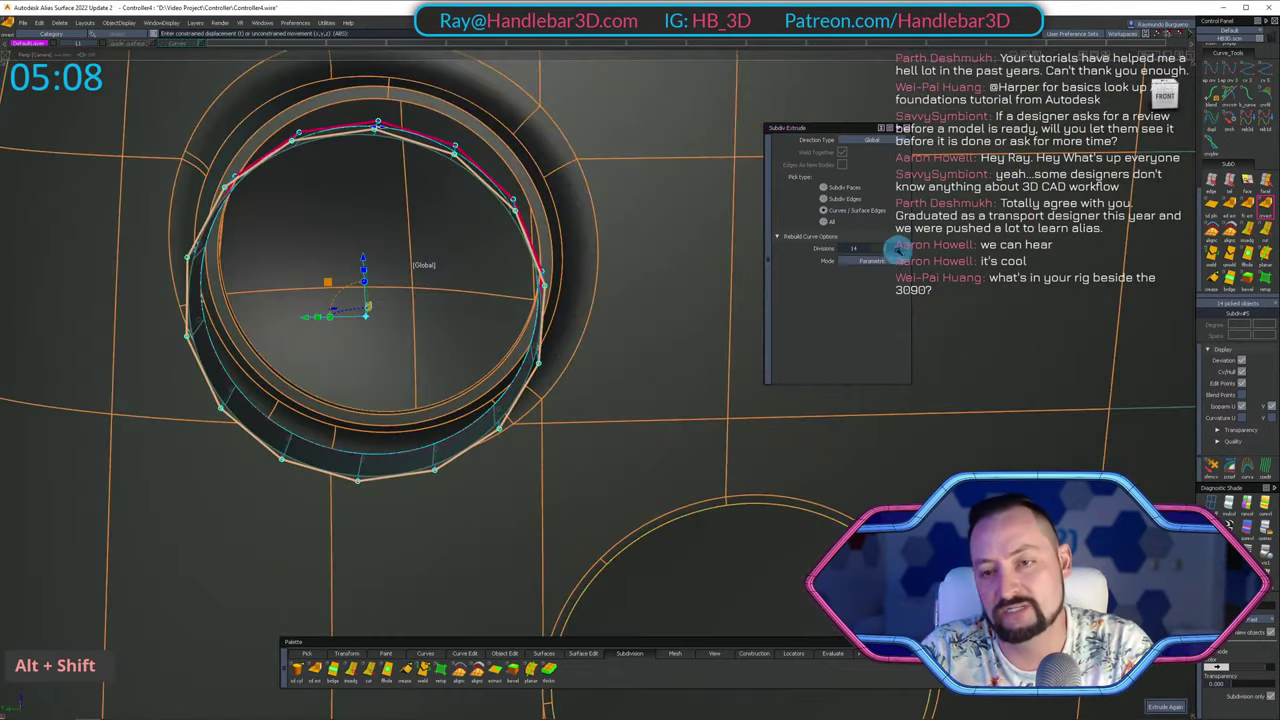
pyautogui.moveTo(885, 248); pyautogui.dragTo(876, 248)
pyautogui.keyDown('alt'); pyautogui.keyDown('shift'); pyautogui.moveTo(663, 274); pyautogui.dragTo(380, 249); pyautogui.keyUp('shift'); pyautogui.keyUp('alt')
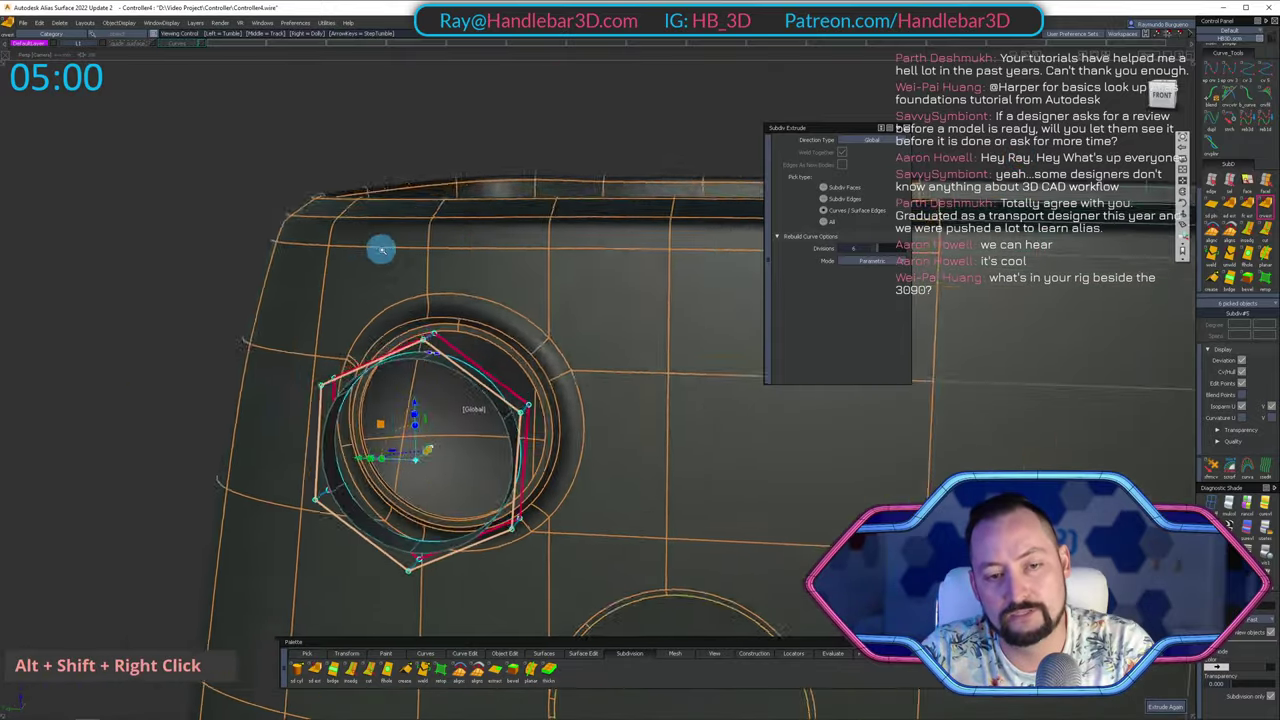
pyautogui.keyDown('alt'); pyautogui.keyDown('shift'); pyautogui.moveTo(380, 249); pyautogui.dragTo(430, 262, button='right'); pyautogui.keyUp('shift'); pyautogui.keyUp('alt')
pyautogui.keyDown('alt'); pyautogui.keyDown('shift'); pyautogui.moveTo(430, 262); pyautogui.dragTo(300, 290); pyautogui.keyUp('shift'); pyautogui.keyUp('alt')
pyautogui.keyDown('alt'); pyautogui.keyDown('shift'); pyautogui.moveTo(300, 290); pyautogui.dragTo(280, 350, button='middle'); pyautogui.keyUp('shift'); pyautogui.keyUp('alt')
pyautogui.keyDown('alt'); pyautogui.keyDown('shift'); pyautogui.moveTo(280, 350); pyautogui.dragTo(293, 373, button='right'); pyautogui.keyUp('shift'); pyautogui.keyUp('alt')
pyautogui.keyDown('alt'); pyautogui.keyDown('shift'); pyautogui.moveTo(292, 372); pyautogui.dragTo(246, 366); pyautogui.keyUp('shift'); pyautogui.keyUp('alt')
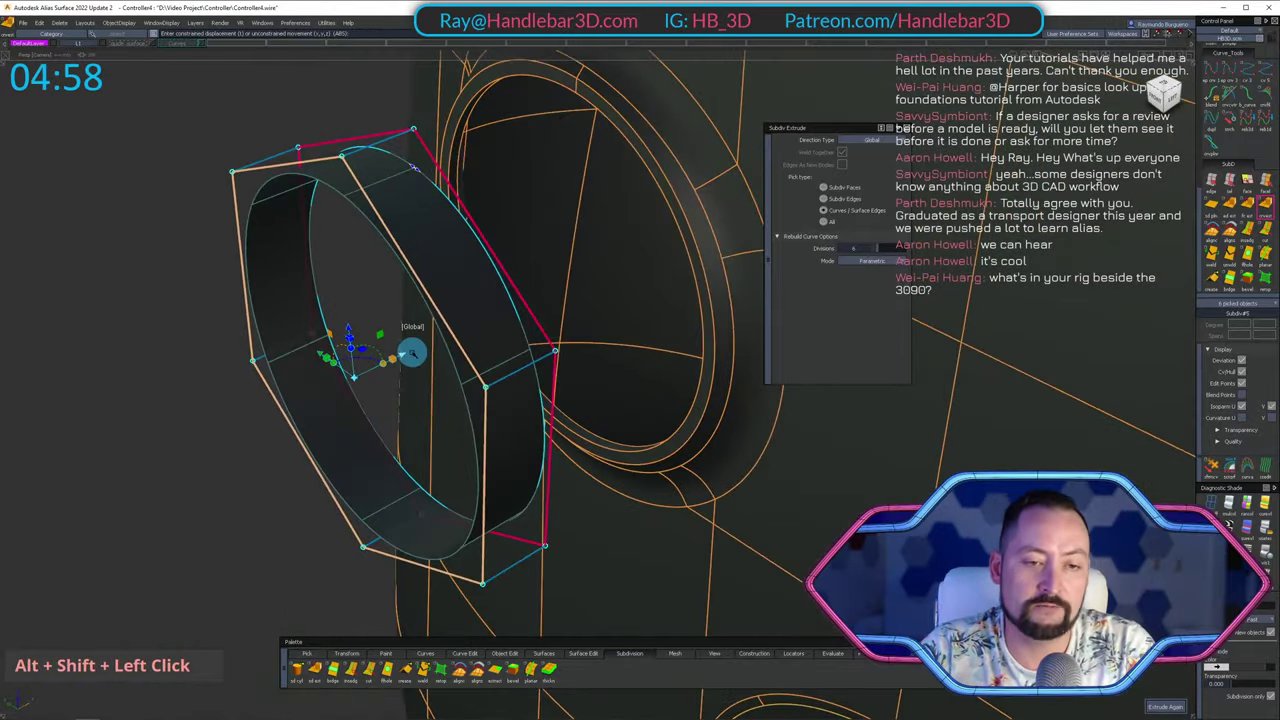
pyautogui.keyDown('alt'); pyautogui.keyDown('shift'); pyautogui.moveTo(417, 357); pyautogui.dragTo(443, 277); pyautogui.keyUp('shift'); pyautogui.keyUp('alt')
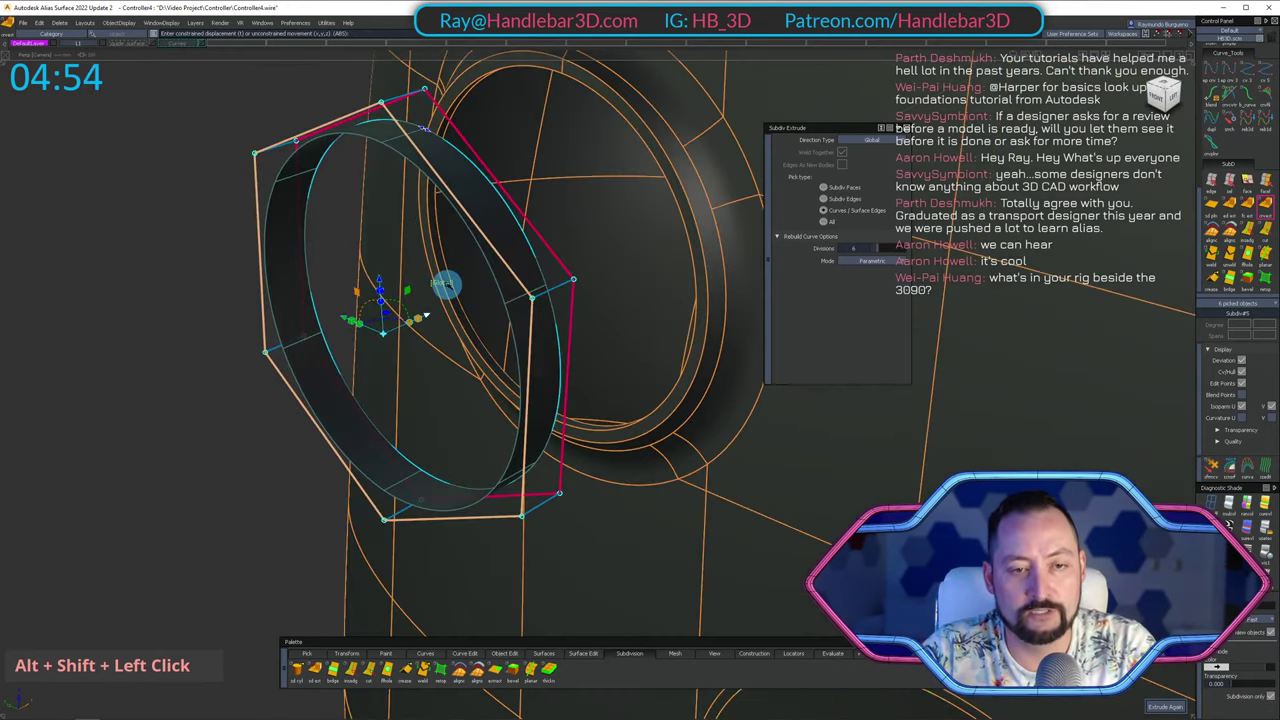
# Set the extrude direction type to Normal, try pulling the band's edge with the manipulator, and undo the pull.
pyautogui.keyDown('alt'); pyautogui.keyDown('shift'); pyautogui.moveTo(312, 182); pyautogui.dragTo(287, 306); pyautogui.keyUp('shift'); pyautogui.keyUp('alt')
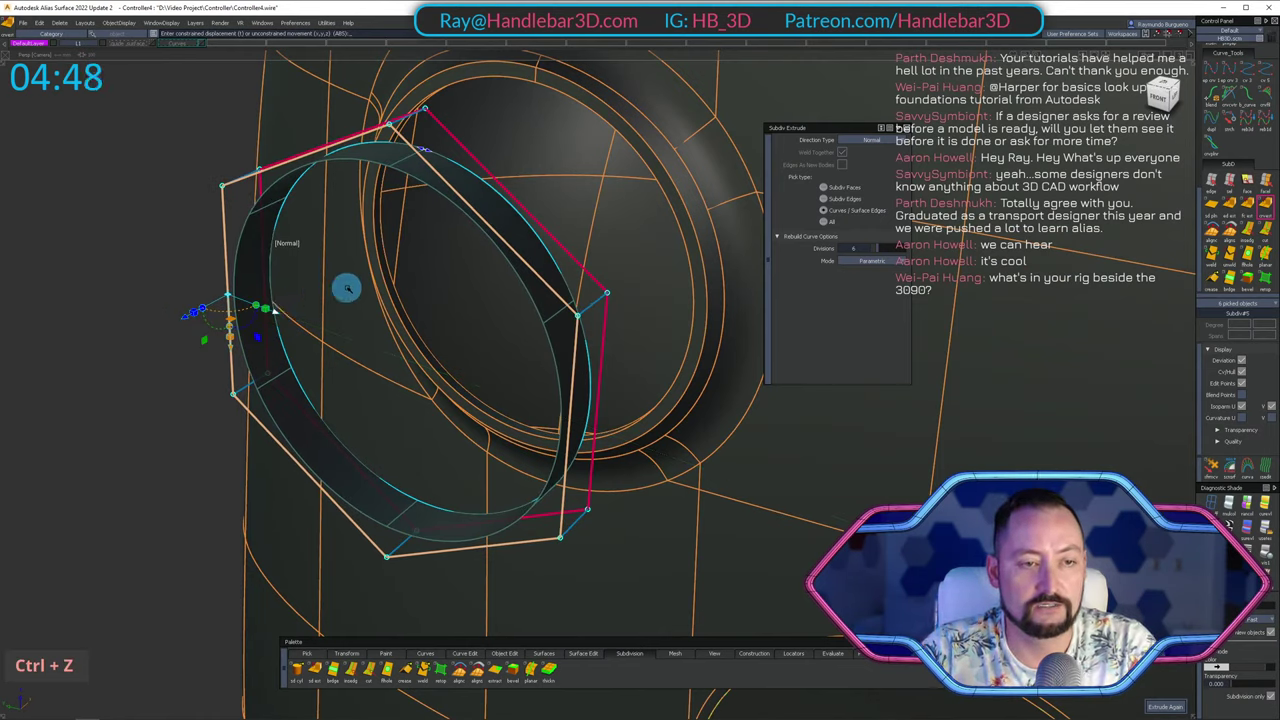
pyautogui.moveTo(279, 313)
pyautogui.mouseDown()
pyautogui.moveTo(299, 325)
pyautogui.moveTo(346, 226)
pyautogui.moveTo(300, 271)
pyautogui.moveTo(348, 231)
pyautogui.mouseUp()
pyautogui.hotkey('ctrl', 'z')
pyautogui.hotkey('ctrl', 'z')
# Delete the six-division band from the front circle.
pyautogui.keyDown('ctrl'); pyautogui.keyDown('shift'); pyautogui.click(429, 194); pyautogui.keyUp('shift'); pyautogui.keyUp('ctrl')
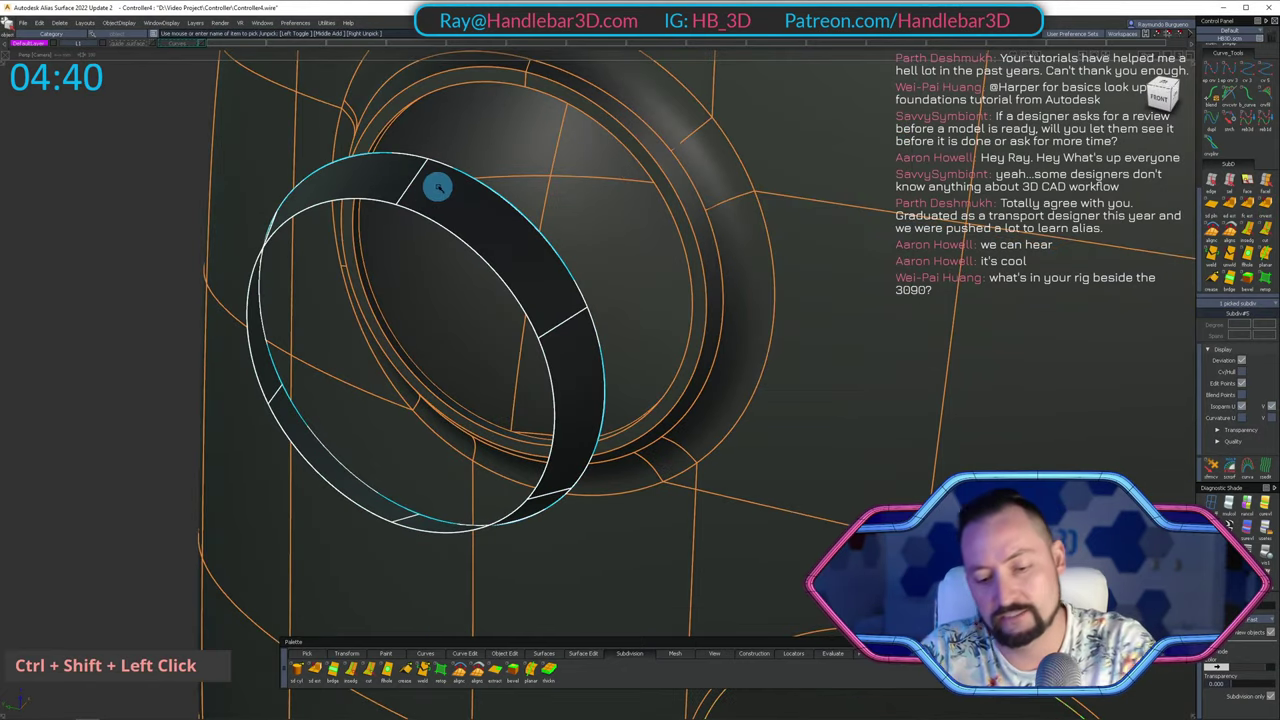
pyautogui.press('Delete')
pyautogui.press('Return')
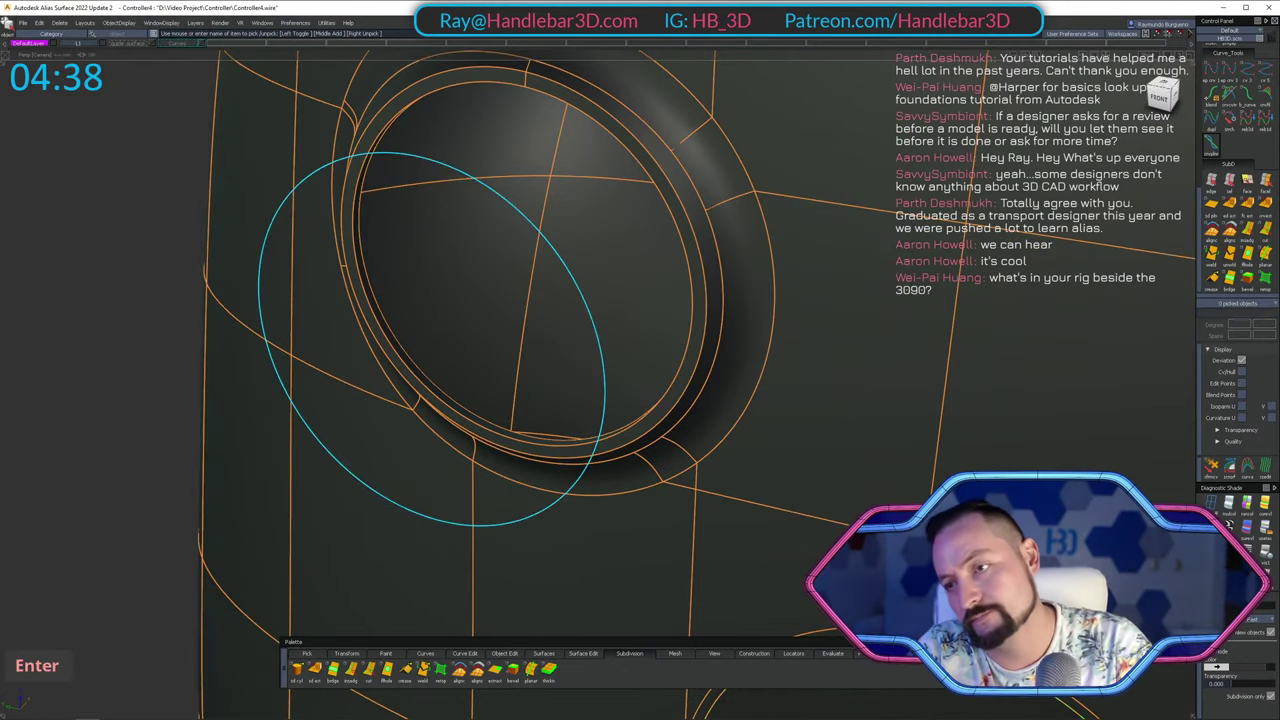
# Extrude the front circle away from the controller in Normal direction with 6 divisions to form the thumbstick's outer band.
pyautogui.doubleClick(1265, 203)
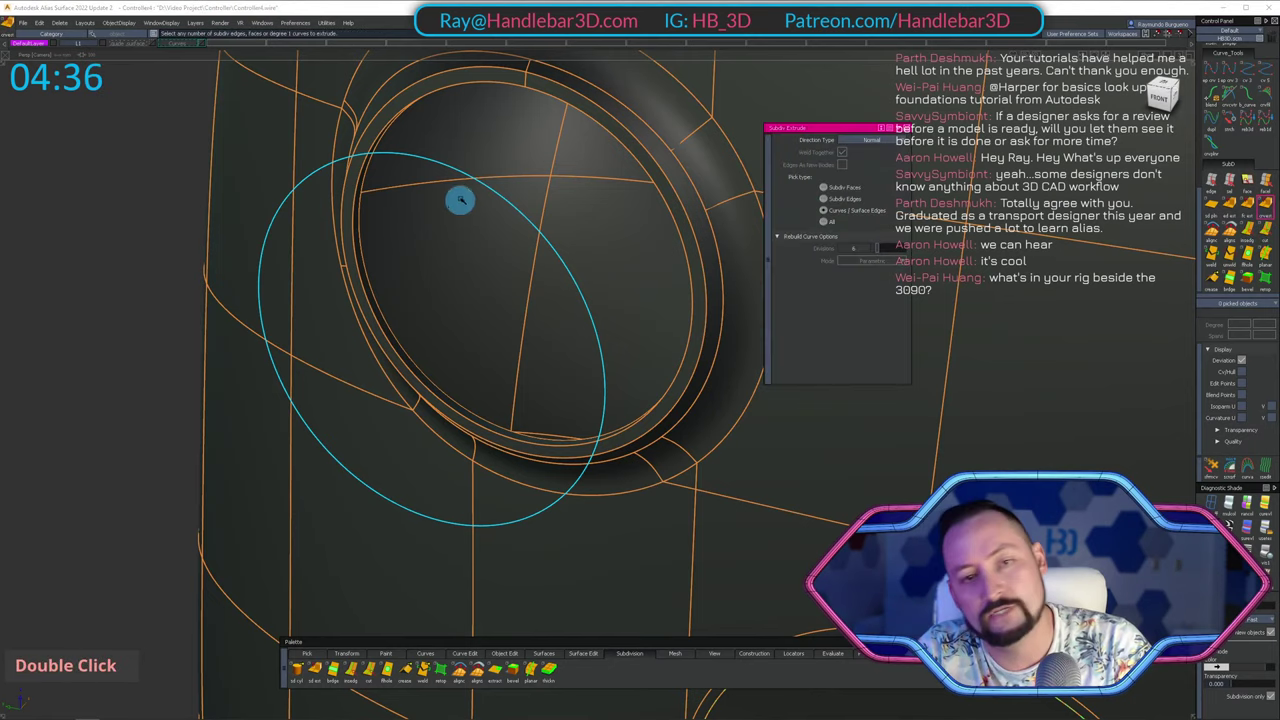
pyautogui.click(497, 195)
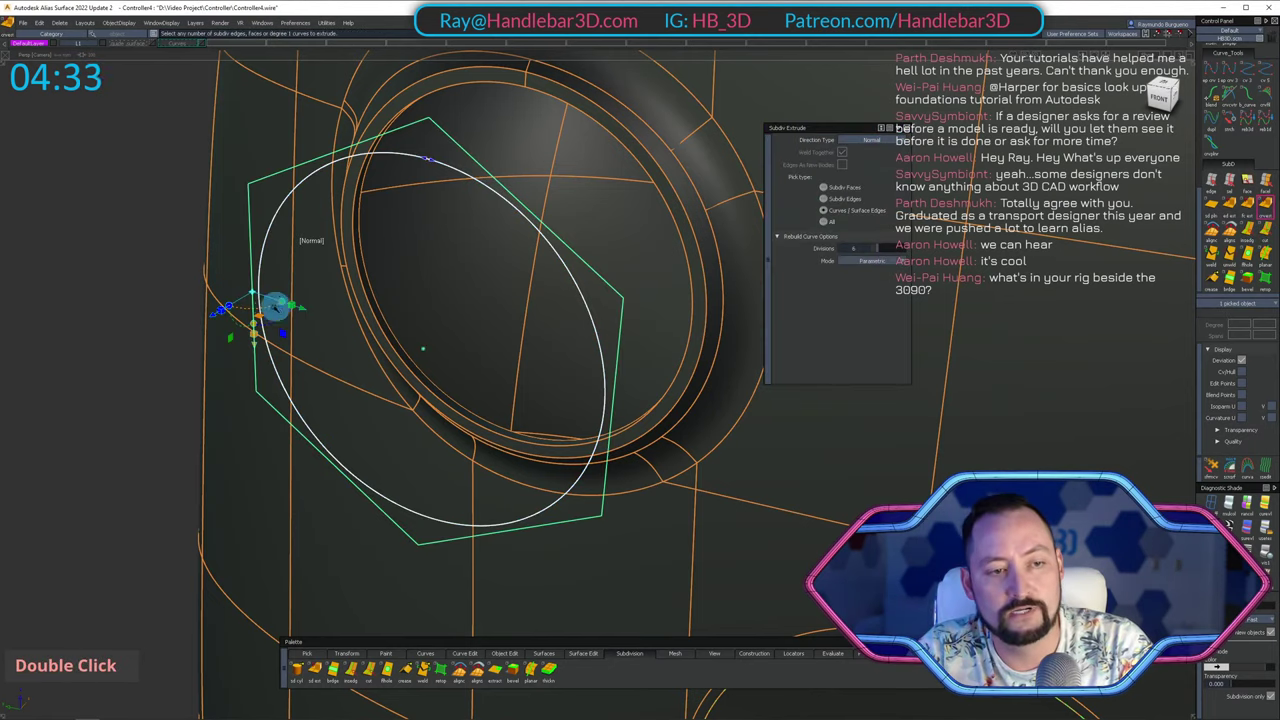
pyautogui.moveTo(213, 314); pyautogui.dragTo(186, 329)
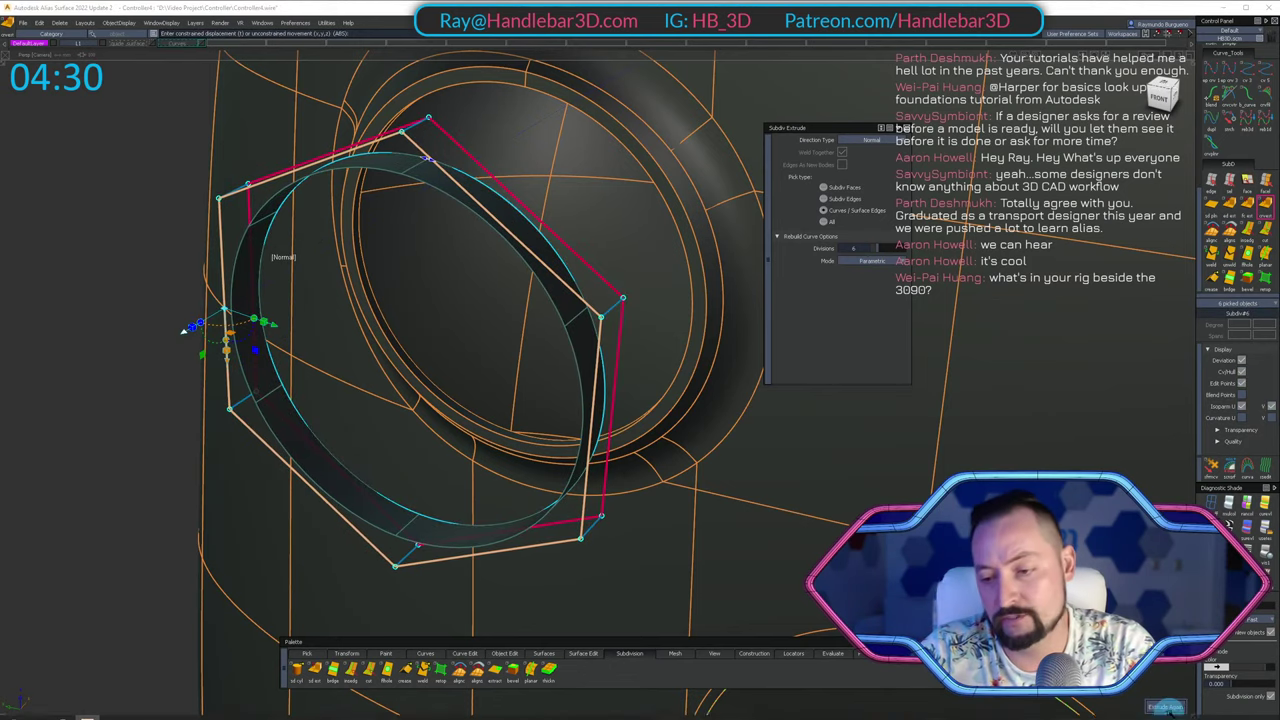
# Extrude the band's front edge inward to form a rim, and add another loop recessed just inside it.
pyautogui.click(710, 546)
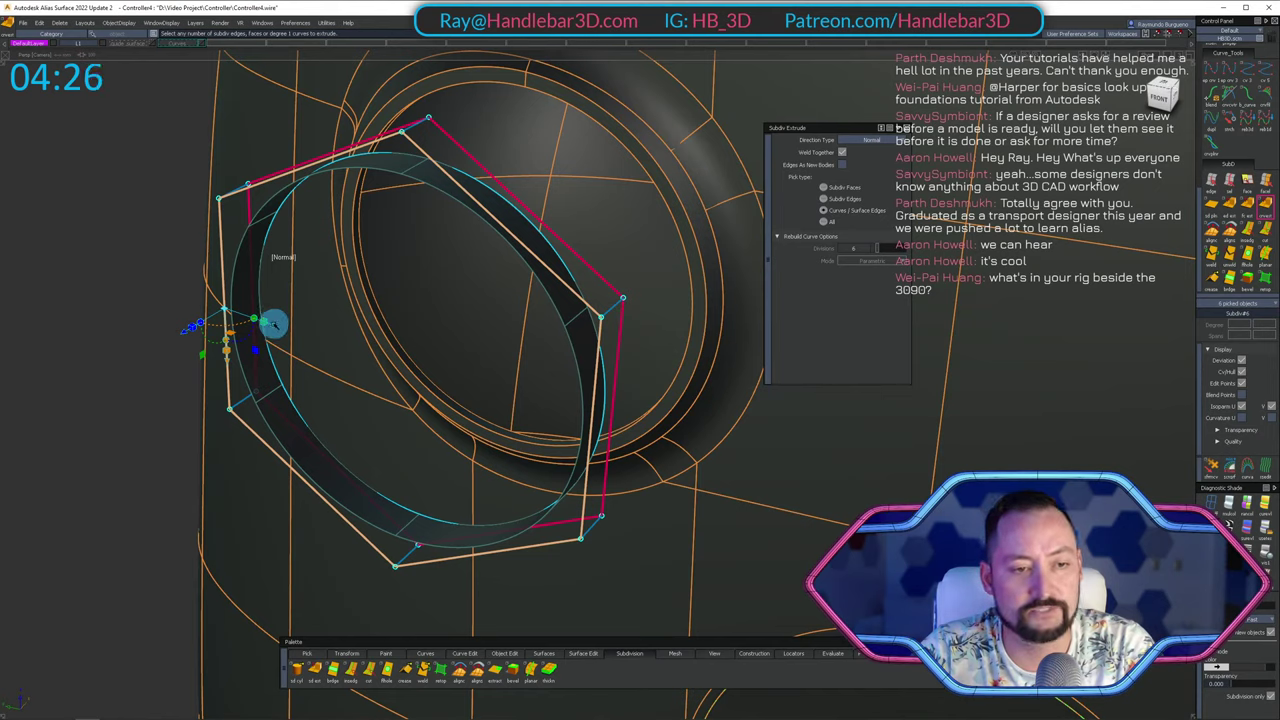
pyautogui.moveTo(274, 324); pyautogui.dragTo(304, 342)
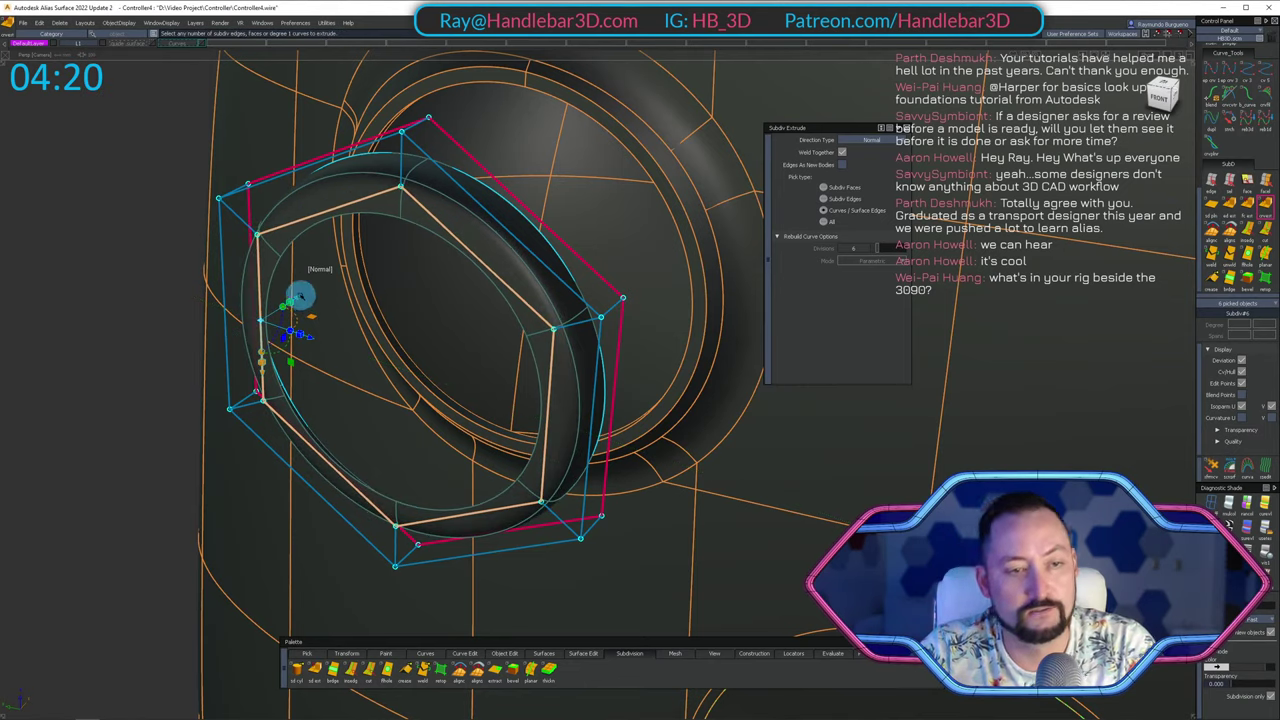
pyautogui.moveTo(297, 297); pyautogui.dragTo(312, 296)
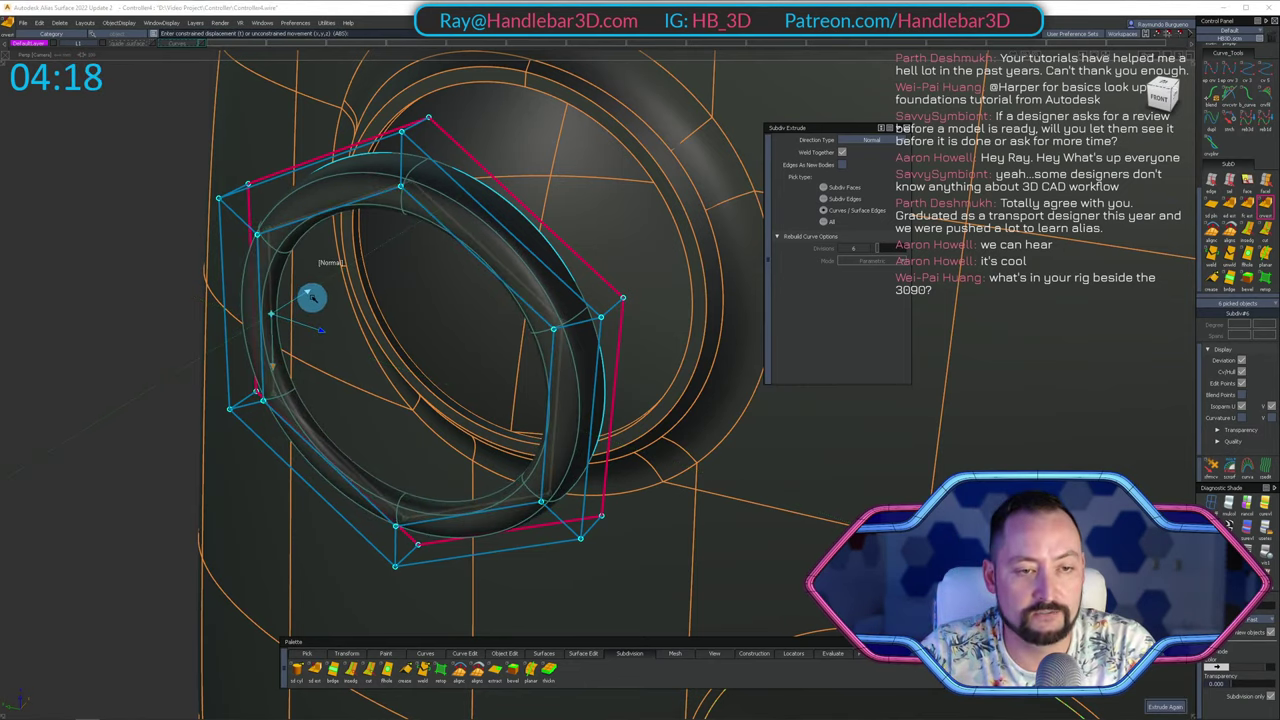
pyautogui.moveTo(222, 297); pyautogui.dragTo(232, 302)
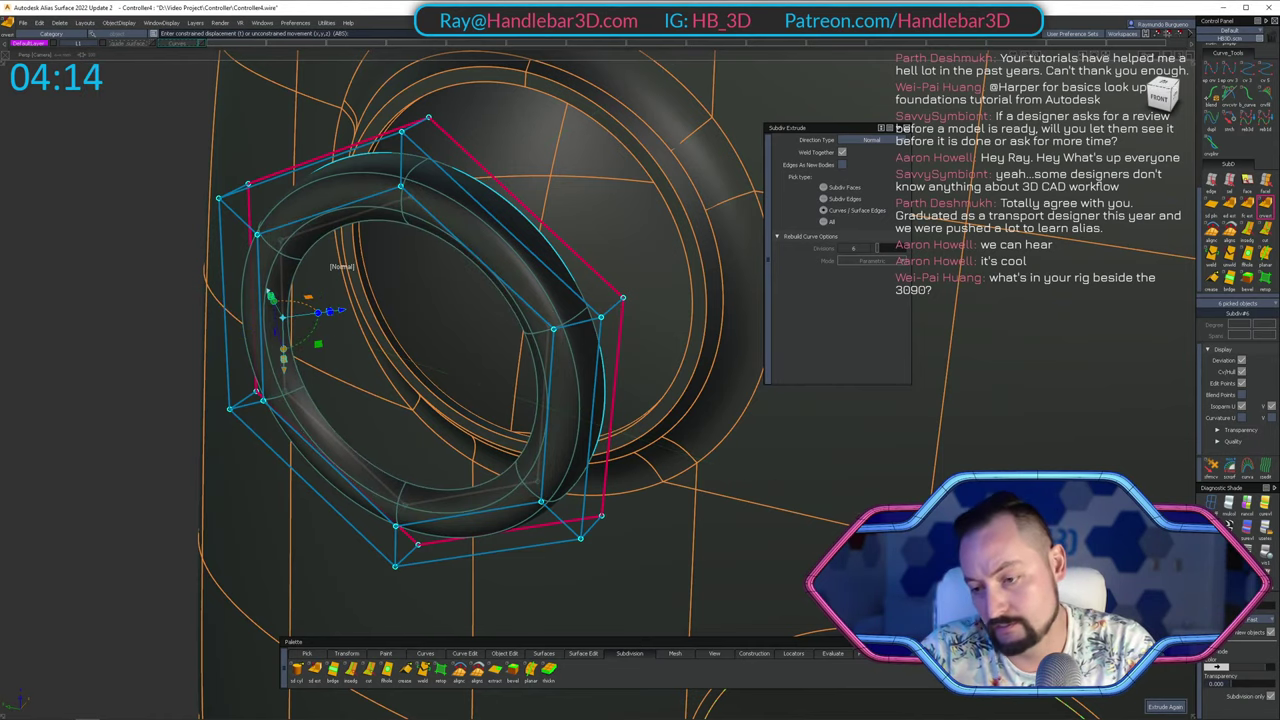
# Extrude the rim's inner edge again into a narrower loop and place it back toward the controller as the stem.
pyautogui.click(1164, 704)
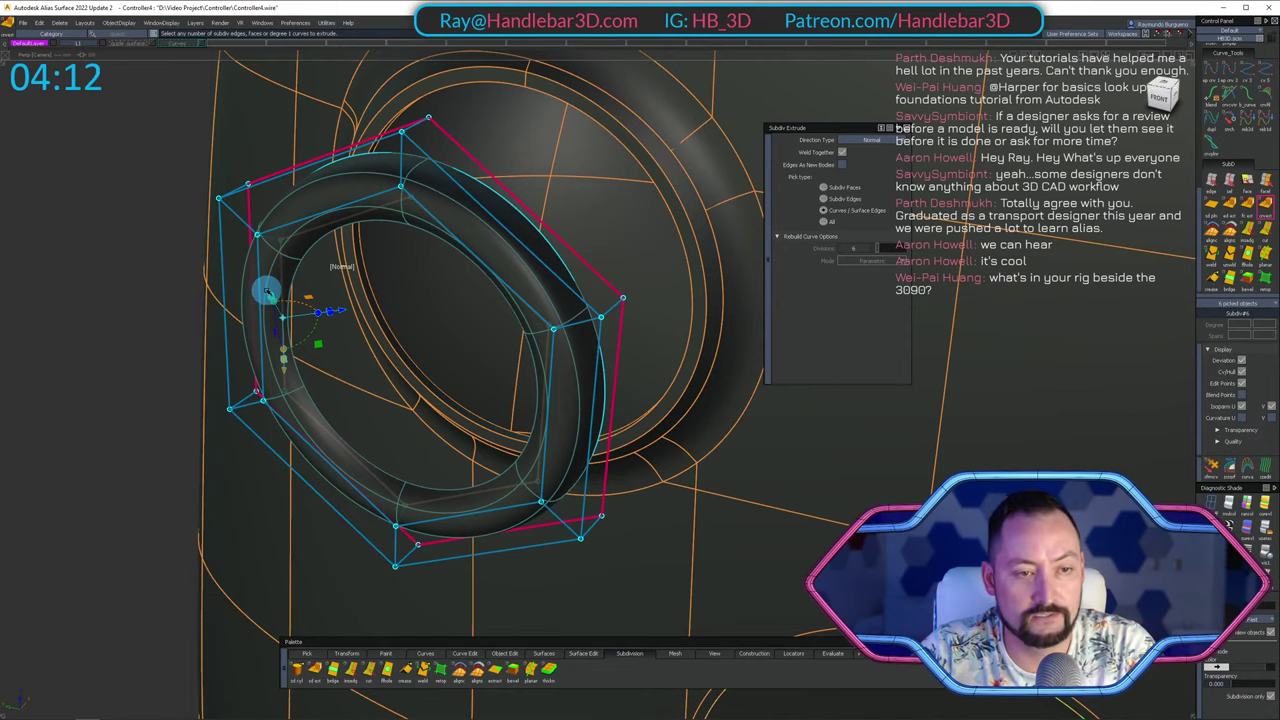
pyautogui.moveTo(266, 290); pyautogui.dragTo(300, 330)
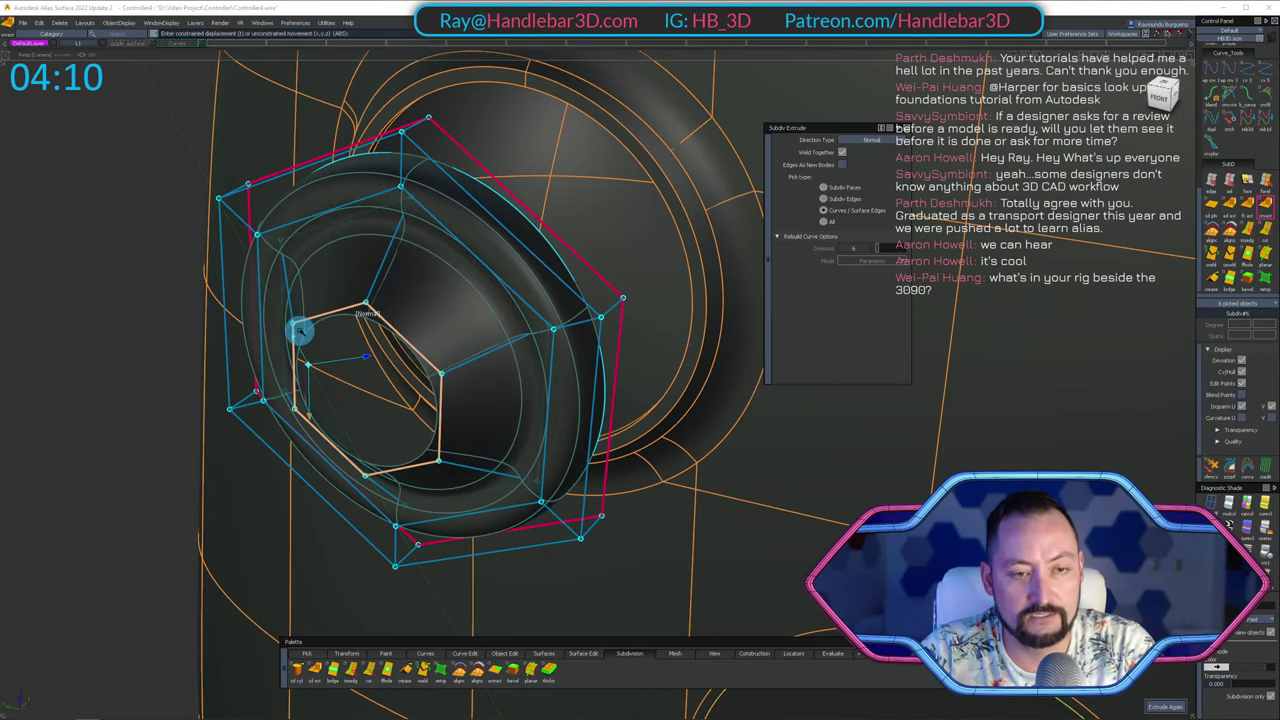
pyautogui.keyDown('alt'); pyautogui.keyDown('shift'); pyautogui.moveTo(464, 336); pyautogui.dragTo(222, 243); pyautogui.keyUp('shift'); pyautogui.keyUp('alt')
pyautogui.keyDown('ctrl'); pyautogui.keyDown('shift'); pyautogui.moveTo(222, 243); pyautogui.dragTo(225, 208, button='middle'); pyautogui.keyUp('shift'); pyautogui.keyUp('ctrl')
pyautogui.moveTo(230, 208); pyautogui.dragTo(221, 208, button='middle')
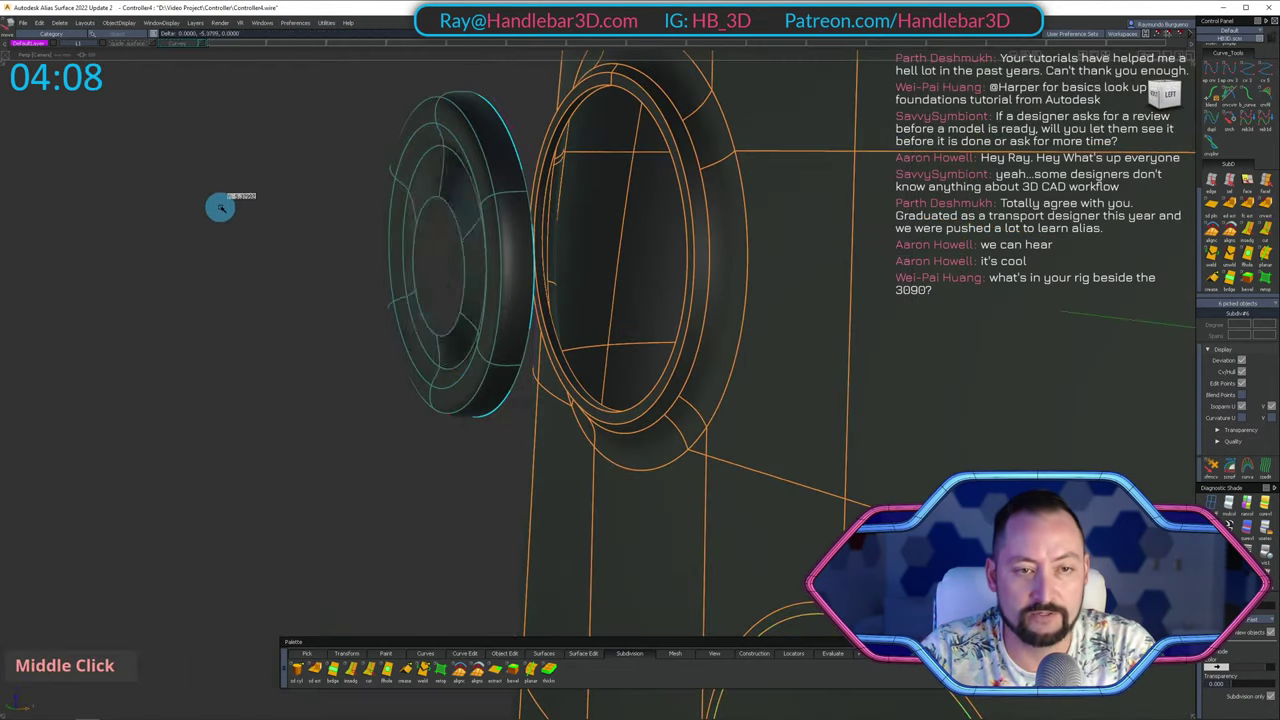
pyautogui.hotkey('ctrl', 'z')
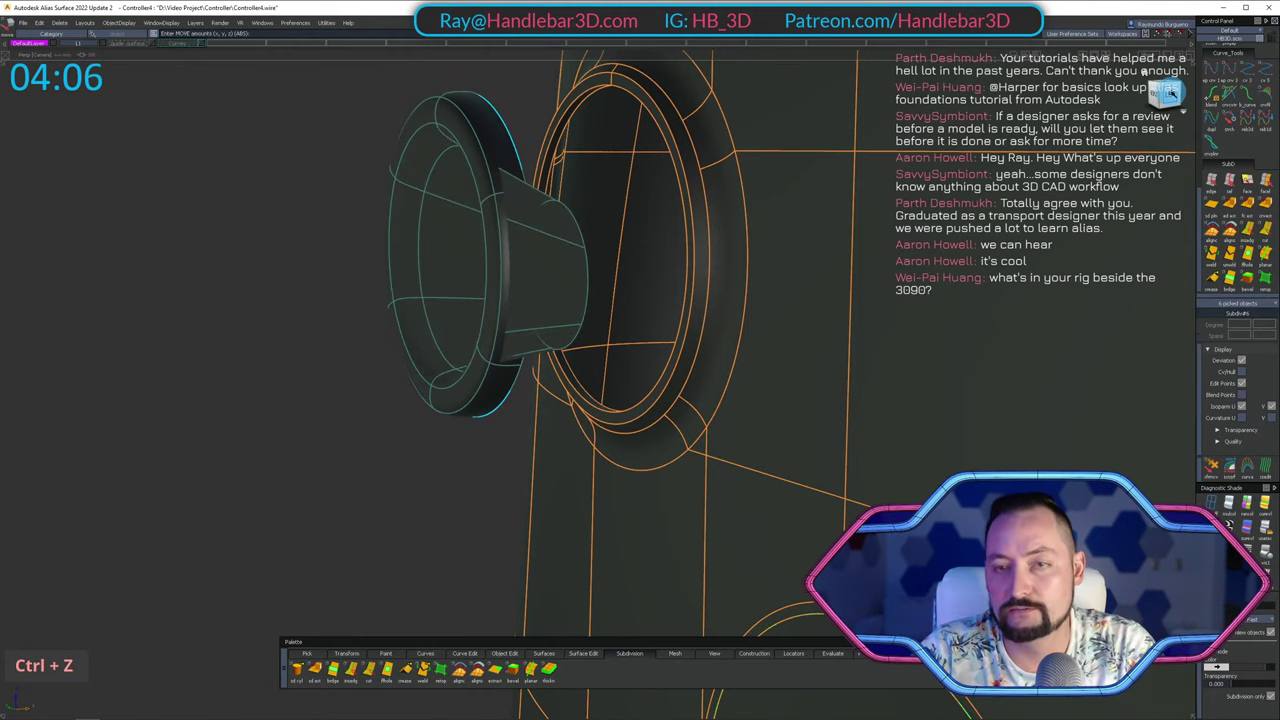
# Undo the last move of the stem's end loop.
pyautogui.click(1168, 92)
pyautogui.keyDown('alt'); pyautogui.keyDown('shift'); pyautogui.moveTo(548, 211); pyautogui.dragTo(824, 232); pyautogui.keyUp('shift'); pyautogui.keyUp('alt')
pyautogui.hotkey('ctrl', 'z')
# Move the six control vertices of the stem's end loop forward into the rim, flattening the stem into a recessed ring.
pyautogui.keyDown('ctrl'); pyautogui.keyDown('shift'); pyautogui.moveTo(736, 242); pyautogui.dragTo(642, 206); pyautogui.keyUp('shift'); pyautogui.keyUp('ctrl')
pyautogui.click(642, 280)
pyautogui.keyDown('ctrl'); pyautogui.keyDown('shift'); pyautogui.moveTo(641, 271); pyautogui.dragTo(722, 220); pyautogui.keyUp('shift'); pyautogui.keyUp('ctrl')
pyautogui.keyDown('ctrl'); pyautogui.keyDown('shift'); pyautogui.click(722, 220); pyautogui.keyUp('shift'); pyautogui.keyUp('ctrl')
pyautogui.keyDown('ctrl'); pyautogui.keyDown('shift'); pyautogui.moveTo(714, 285); pyautogui.dragTo(714, 282); pyautogui.keyUp('shift'); pyautogui.keyUp('ctrl')
pyautogui.click(769, 223)
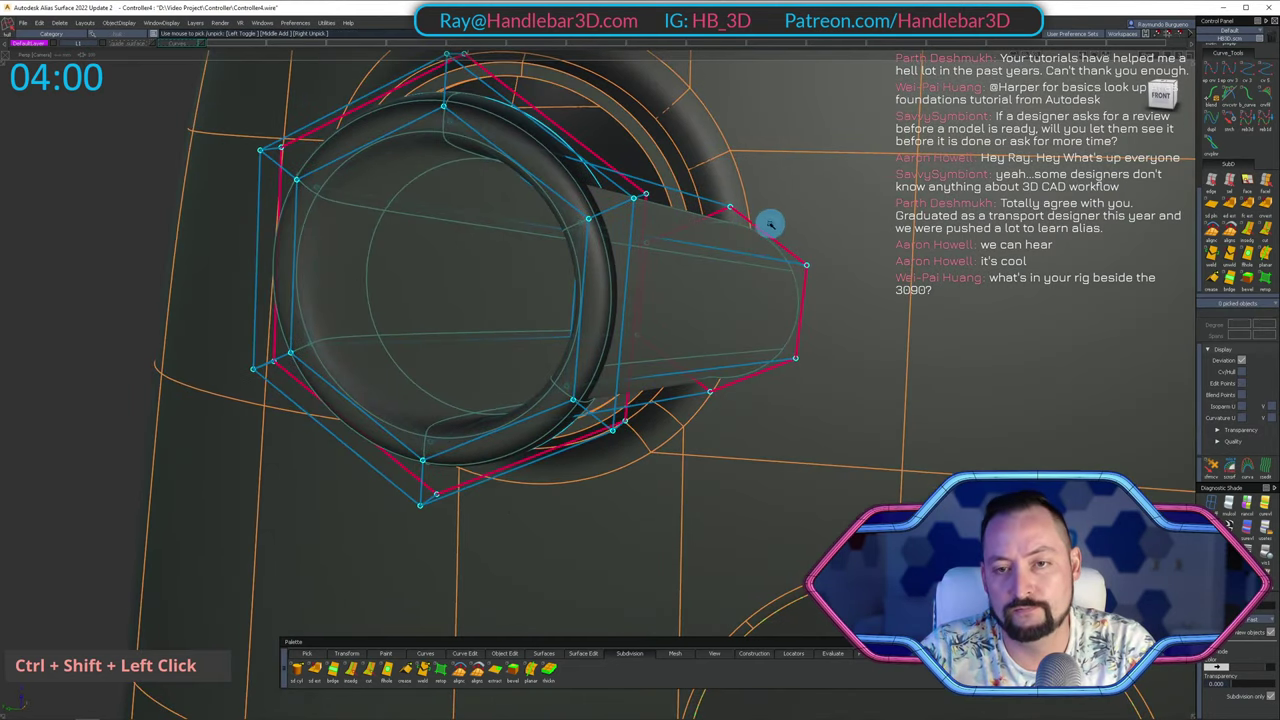
pyautogui.click(1169, 96)
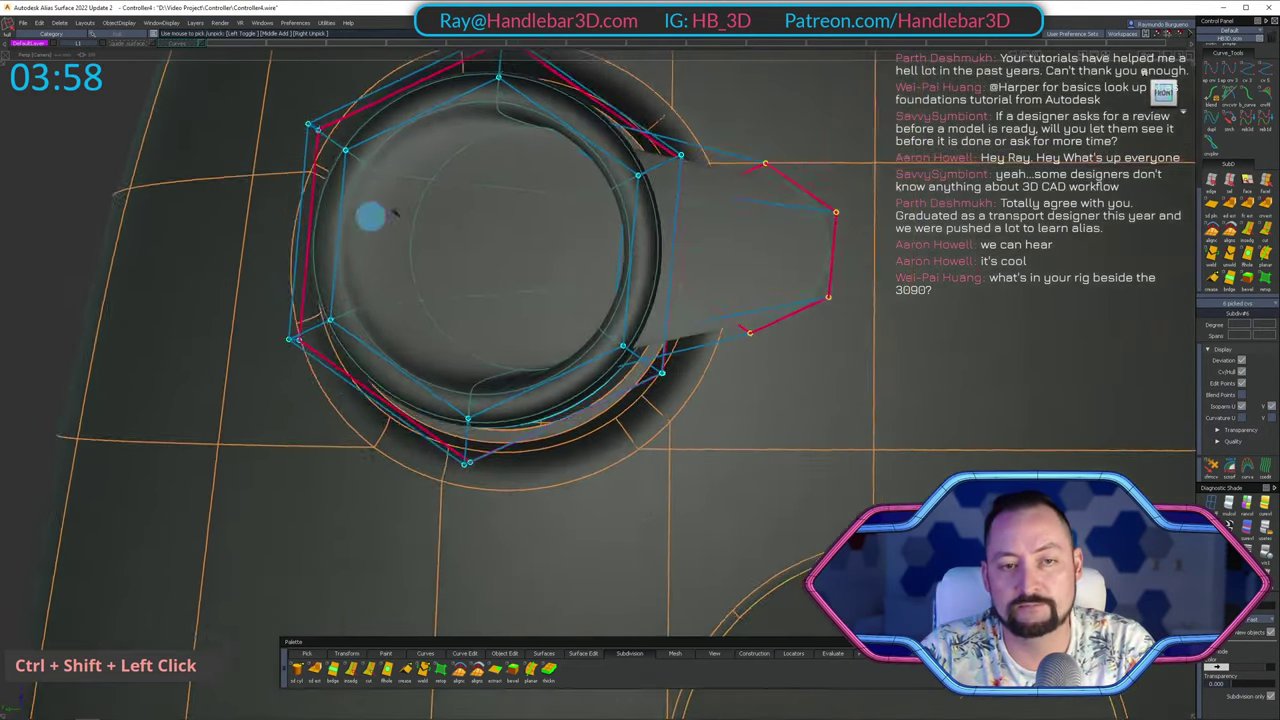
pyautogui.keyDown('alt'); pyautogui.keyDown('shift'); pyautogui.moveTo(369, 217); pyautogui.dragTo(323, 317, button='middle'); pyautogui.keyUp('shift'); pyautogui.keyUp('alt')
pyautogui.keyDown('ctrl'); pyautogui.keyDown('shift'); pyautogui.moveTo(248, 194); pyautogui.dragTo(150, 105, button='middle'); pyautogui.keyUp('shift'); pyautogui.keyUp('ctrl')
pyautogui.moveTo(123, 98); pyautogui.dragTo(0, 97, button='middle')
pyautogui.keyDown('alt'); pyautogui.keyDown('shift'); pyautogui.moveTo(234, 174); pyautogui.dragTo(205, 188, button='middle'); pyautogui.keyUp('shift'); pyautogui.keyUp('alt')
pyautogui.keyDown('alt'); pyautogui.keyDown('shift'); pyautogui.moveTo(710, 241); pyautogui.dragTo(710, 241); pyautogui.keyUp('shift'); pyautogui.keyUp('alt')
pyautogui.keyDown('alt'); pyautogui.keyDown('shift'); pyautogui.moveTo(505, 307); pyautogui.dragTo(340, 300); pyautogui.keyUp('shift'); pyautogui.keyUp('alt')
pyautogui.keyDown('ctrl'); pyautogui.keyDown('shift'); pyautogui.moveTo(680, 215); pyautogui.dragTo(697, 263); pyautogui.keyUp('shift'); pyautogui.keyUp('ctrl')
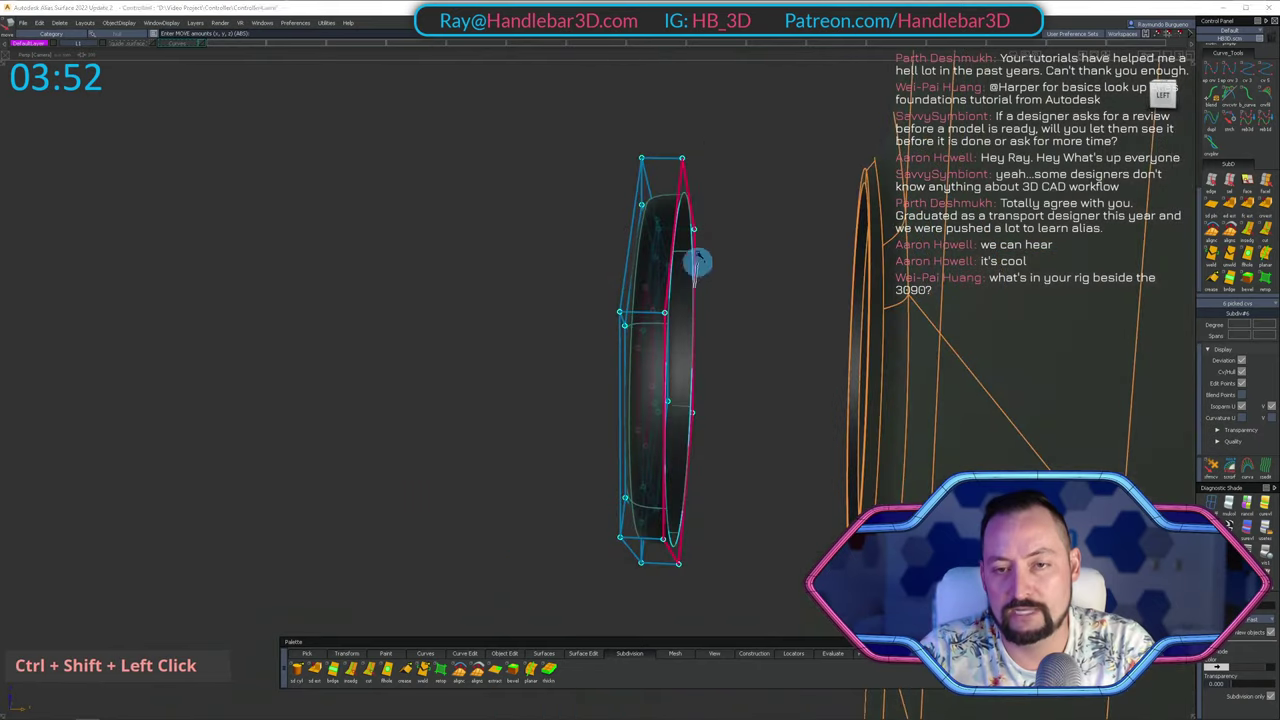
pyautogui.keyDown('alt'); pyautogui.keyDown('shift'); pyautogui.moveTo(548, 192); pyautogui.dragTo(786, 252); pyautogui.keyUp('shift'); pyautogui.keyUp('alt')
pyautogui.keyDown('ctrl'); pyautogui.keyDown('shift'); pyautogui.moveTo(793, 250); pyautogui.dragTo(789, 468, button='right'); pyautogui.keyUp('shift'); pyautogui.keyUp('ctrl')
pyautogui.keyDown('ctrl'); pyautogui.keyDown('shift'); pyautogui.moveTo(750, 370); pyautogui.dragTo(740, 280); pyautogui.keyUp('shift'); pyautogui.keyUp('ctrl')
pyautogui.keyDown('alt'); pyautogui.keyDown('shift'); pyautogui.moveTo(733, 275); pyautogui.dragTo(760, 275, button='right'); pyautogui.keyUp('shift'); pyautogui.keyUp('alt')
pyautogui.keyDown('alt'); pyautogui.keyDown('shift'); pyautogui.moveTo(733, 300); pyautogui.dragTo(697, 340); pyautogui.keyUp('shift'); pyautogui.keyUp('alt')
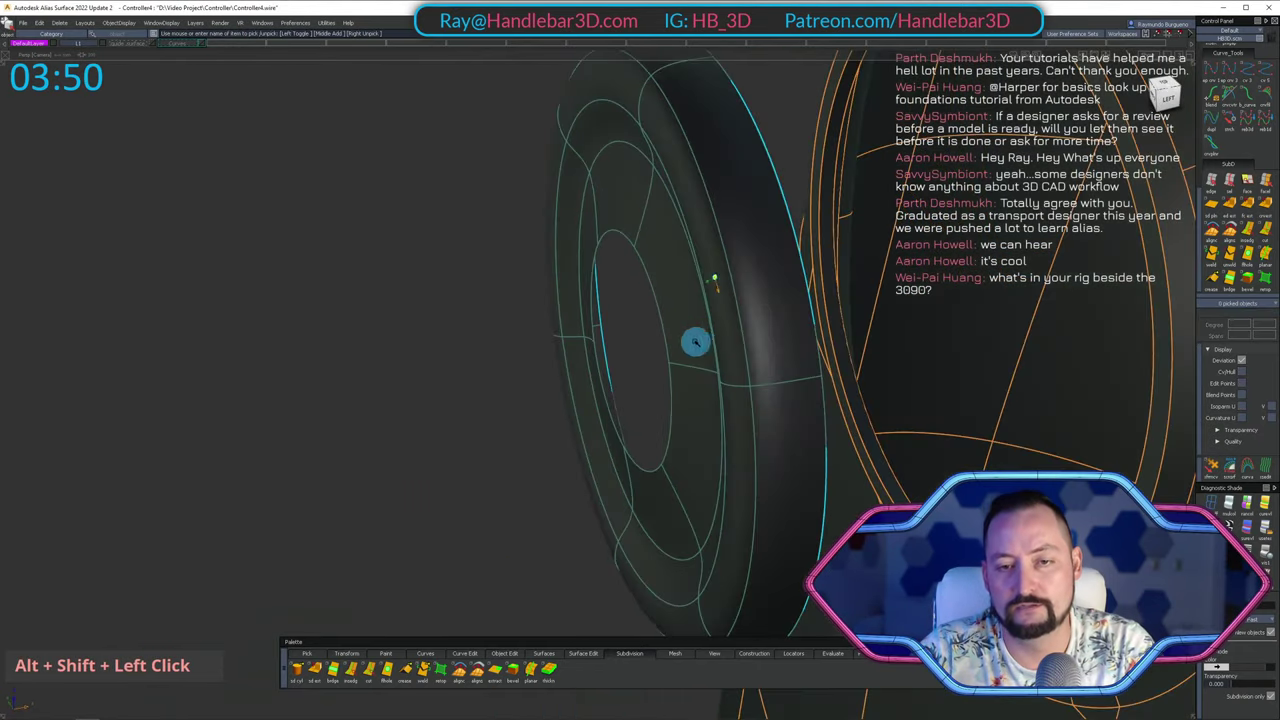
# Examine the flattened inner ring and its central hole from the front and side of the thumbstick.
pyautogui.keyDown('ctrl'); pyautogui.keyDown('shift'); pyautogui.moveTo(714, 277); pyautogui.dragTo(674, 269); pyautogui.keyUp('shift'); pyautogui.keyUp('ctrl')
pyautogui.click(656, 345)
pyautogui.keyDown('alt'); pyautogui.keyDown('shift'); pyautogui.moveTo(657, 340); pyautogui.dragTo(640, 321, button='middle'); pyautogui.keyUp('shift'); pyautogui.keyUp('alt')
pyautogui.keyDown('alt'); pyautogui.keyDown('shift'); pyautogui.moveTo(638, 336); pyautogui.dragTo(650, 303); pyautogui.keyUp('shift'); pyautogui.keyUp('alt')
pyautogui.keyDown('ctrl'); pyautogui.keyDown('shift'); pyautogui.moveTo(629, 301); pyautogui.dragTo(627, 158); pyautogui.keyUp('shift'); pyautogui.keyUp('ctrl')
pyautogui.keyDown('alt'); pyautogui.keyDown('shift'); pyautogui.moveTo(560, 200); pyautogui.dragTo(630, 306); pyautogui.keyUp('shift'); pyautogui.keyUp('alt')
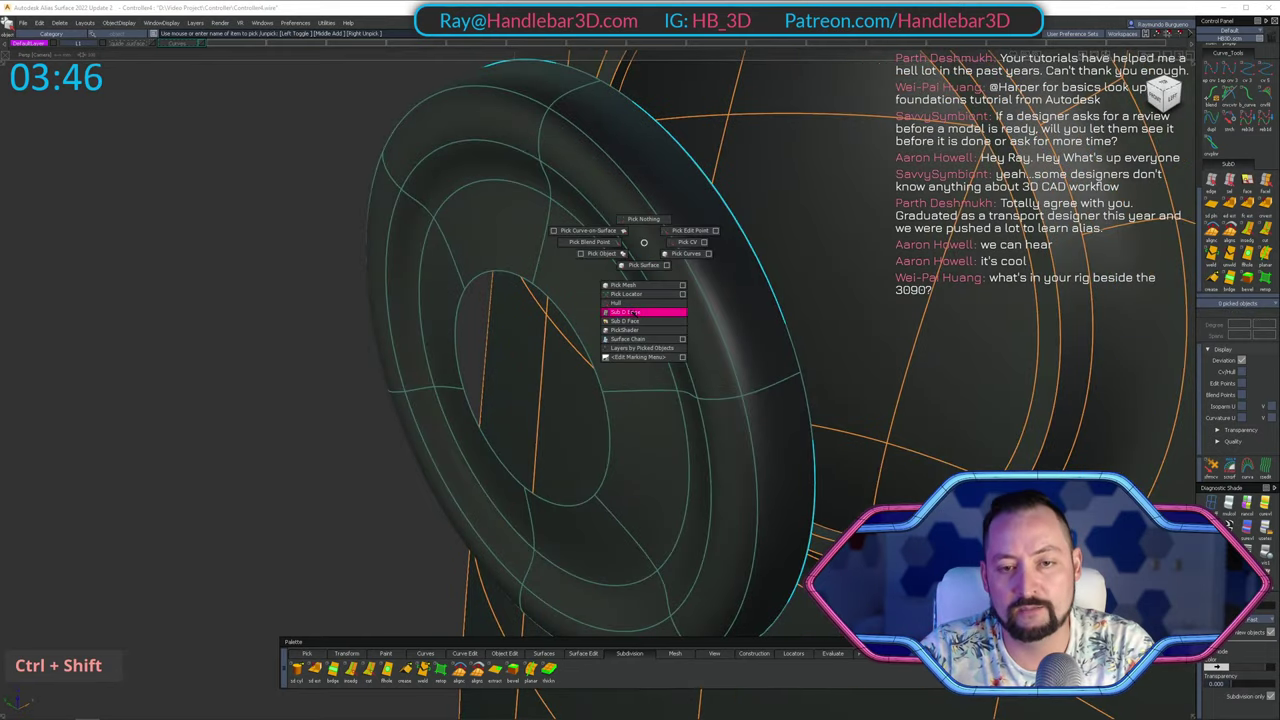
pyautogui.keyDown('alt'); pyautogui.keyDown('shift'); pyautogui.moveTo(644, 244); pyautogui.dragTo(543, 109); pyautogui.keyUp('shift'); pyautogui.keyUp('alt')
pyautogui.keyDown('alt'); pyautogui.keyDown('shift'); pyautogui.moveTo(543, 109); pyautogui.dragTo(489, 129, button='middle'); pyautogui.keyUp('shift'); pyautogui.keyUp('alt')
pyautogui.keyDown('alt'); pyautogui.keyDown('shift'); pyautogui.moveTo(489, 129); pyautogui.dragTo(740, 346); pyautogui.keyUp('shift'); pyautogui.keyUp('alt')
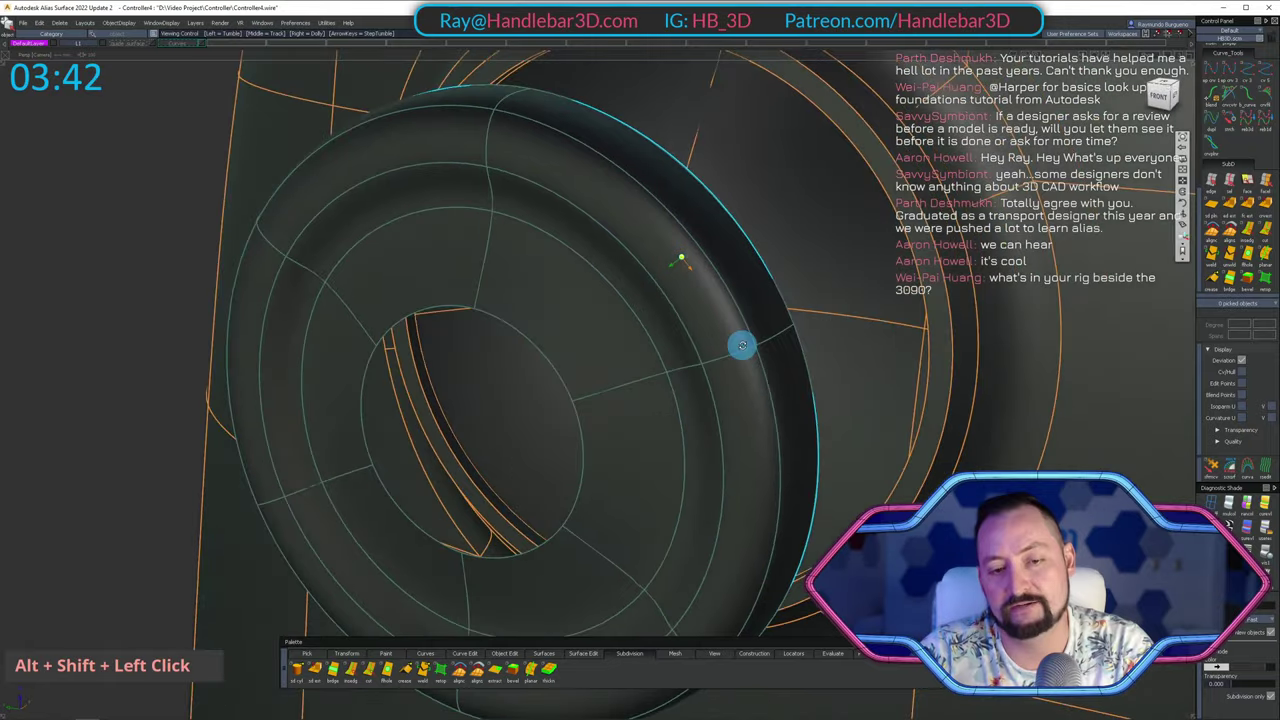
pyautogui.keyDown('alt'); pyautogui.keyDown('shift'); pyautogui.moveTo(740, 346); pyautogui.dragTo(600, 229, button='middle'); pyautogui.keyUp('shift'); pyautogui.keyUp('alt')
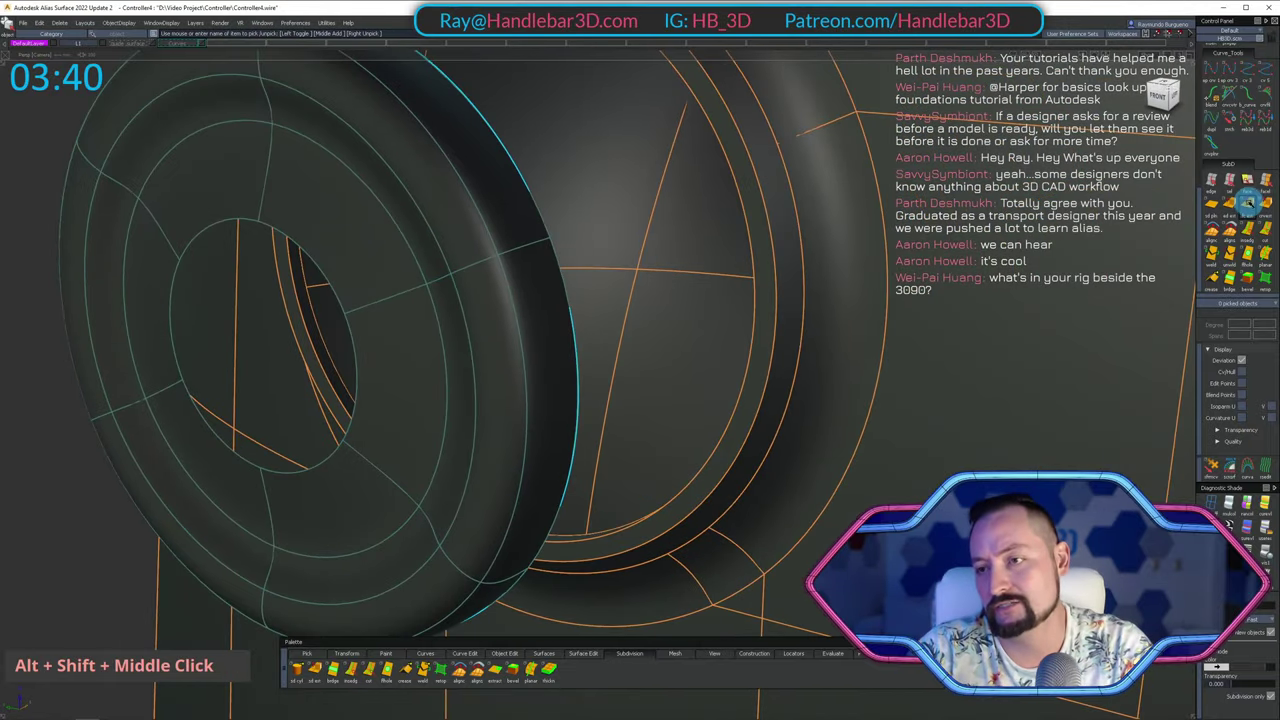
# Isolate the thumbstick subdivision body by hiding the rest of the controller.
pyautogui.click(1247, 182)
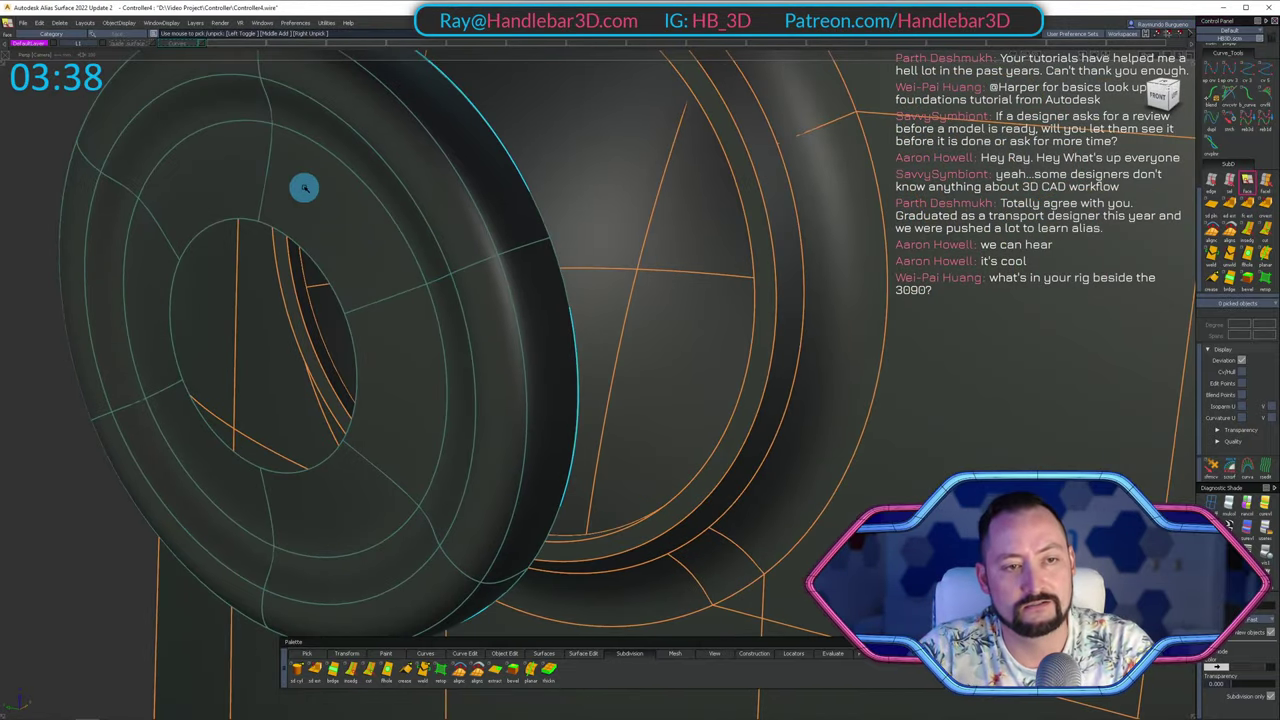
pyautogui.keyDown('alt'); pyautogui.keyDown('shift'); pyautogui.moveTo(451, 171); pyautogui.dragTo(479, 127); pyautogui.keyUp('shift'); pyautogui.keyUp('alt')
pyautogui.keyDown('ctrl'); pyautogui.keyDown('shift'); pyautogui.moveTo(479, 127); pyautogui.dragTo(426, 163); pyautogui.keyUp('shift'); pyautogui.keyUp('ctrl')
pyautogui.click(427, 164)
pyautogui.hotkey('shift', 'h')
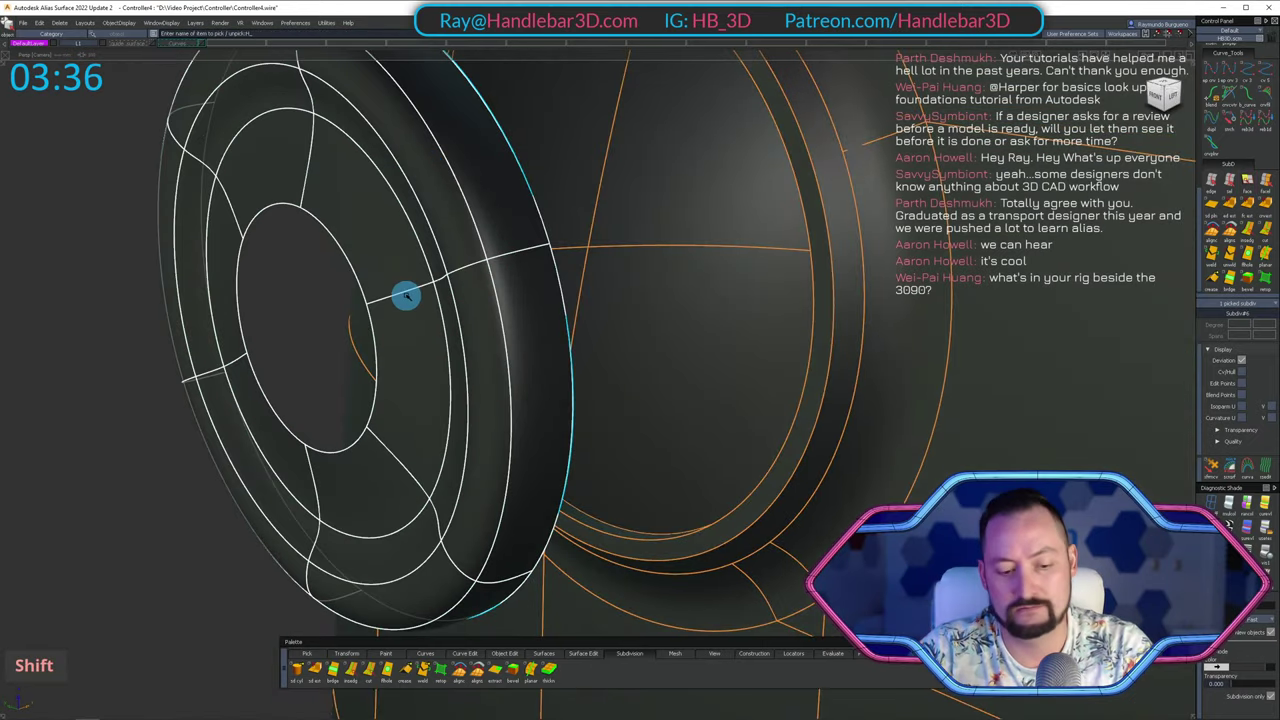
pyautogui.keyDown('ctrl'); pyautogui.keyDown('shift'); pyautogui.moveTo(419, 355); pyautogui.dragTo(414, 274); pyautogui.keyUp('shift'); pyautogui.keyUp('ctrl')
pyautogui.keyDown('alt'); pyautogui.keyDown('shift'); pyautogui.moveTo(414, 270); pyautogui.dragTo(414, 342, button='middle'); pyautogui.keyUp('shift'); pyautogui.keyUp('alt')
pyautogui.press('Tab')
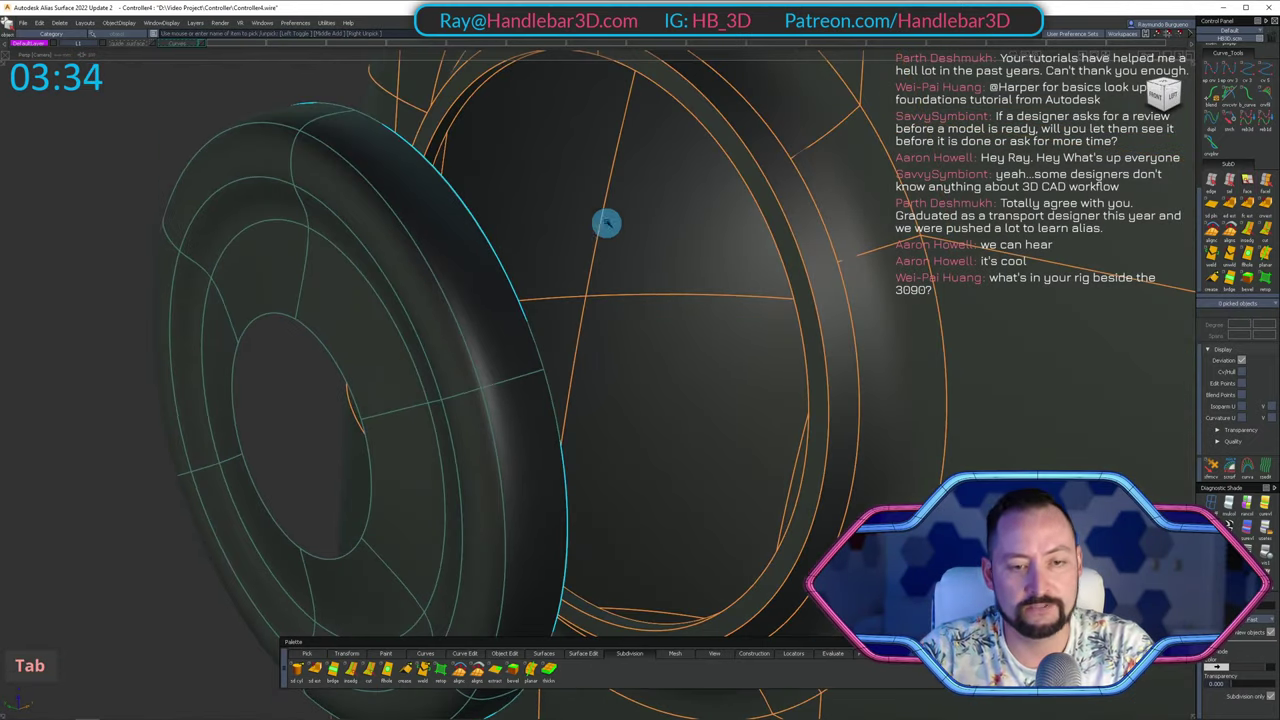
pyautogui.keyDown('ctrl'); pyautogui.keyDown('shift'); pyautogui.click(306, 237); pyautogui.keyUp('shift'); pyautogui.keyUp('ctrl')
pyautogui.hotkey('shift', 'h')
pyautogui.keyDown('ctrl'); pyautogui.keyDown('shift'); pyautogui.click(426, 223); pyautogui.keyUp('shift'); pyautogui.keyUp('ctrl')
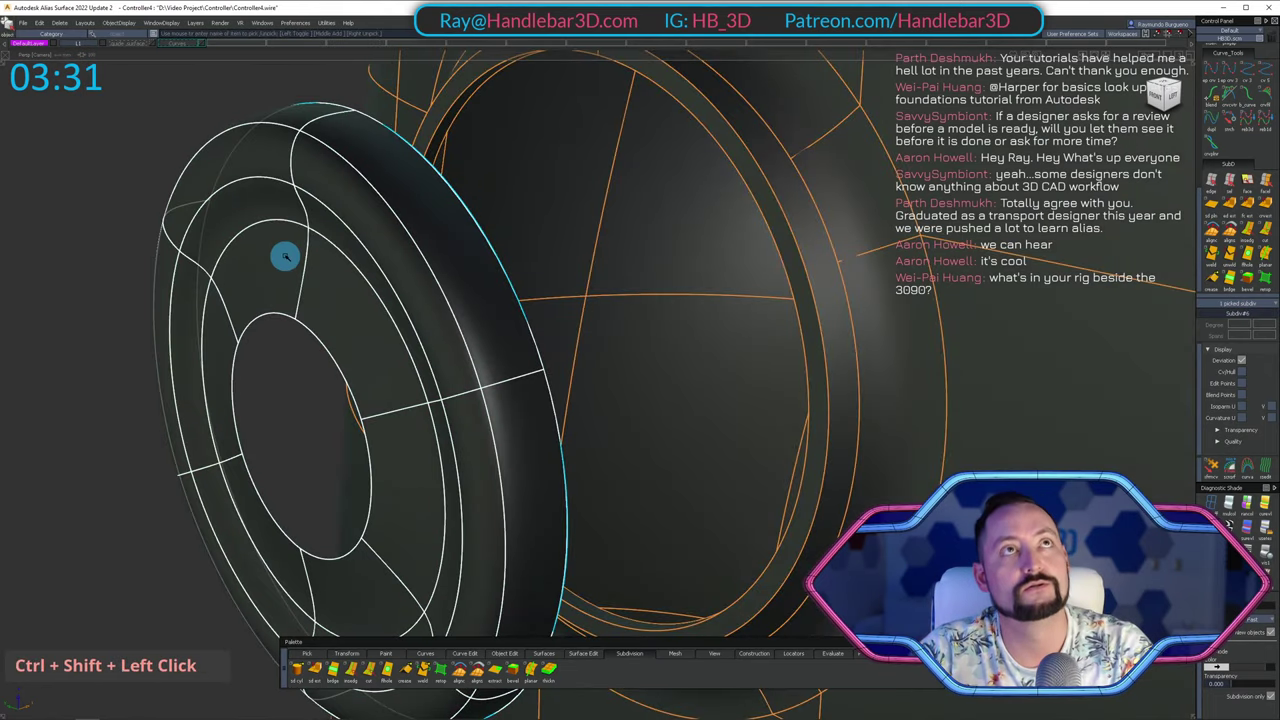
pyautogui.hotkey('shift', 'h')
pyautogui.keyDown('ctrl'); pyautogui.keyDown('shift'); pyautogui.doubleClick(869, 332); pyautogui.keyUp('shift'); pyautogui.keyUp('ctrl')
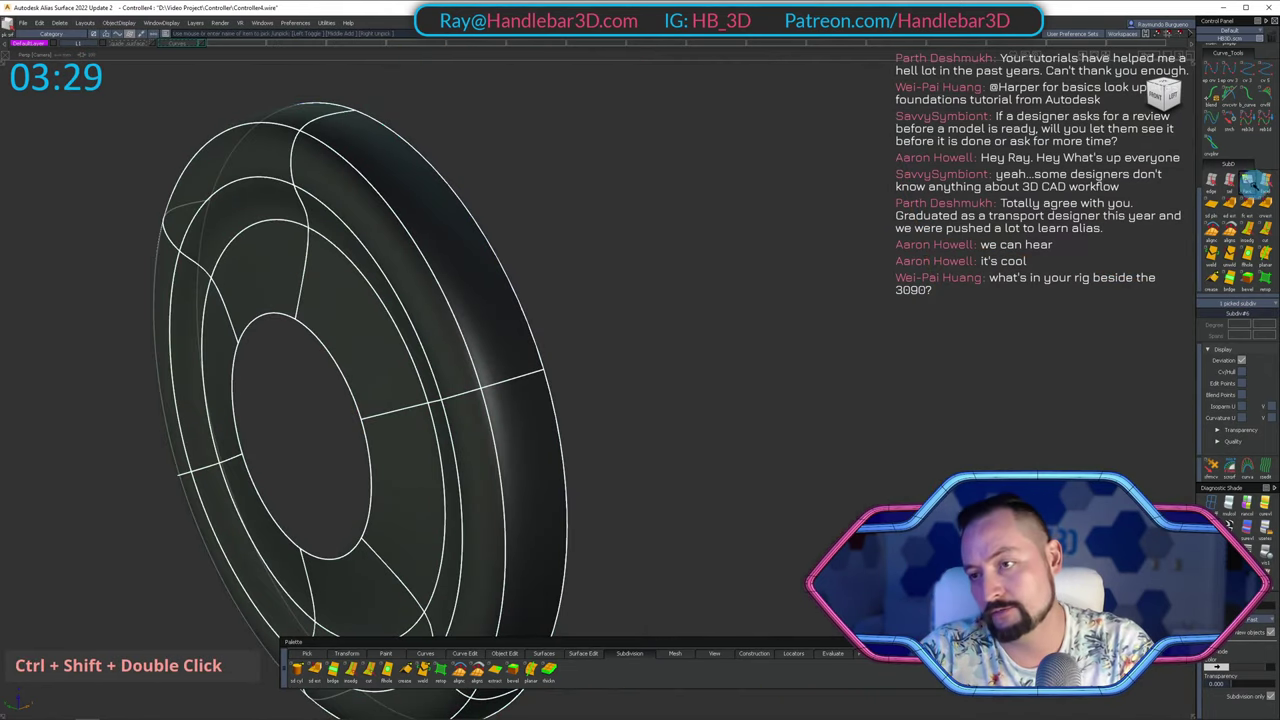
# Display the thumbstick's control vertices and delete the six faces around its central hole.
pyautogui.keyDown('ctrl'); pyautogui.keyDown('shift'); pyautogui.moveTo(334, 316); pyautogui.dragTo(324, 220); pyautogui.keyUp('shift'); pyautogui.keyUp('ctrl')
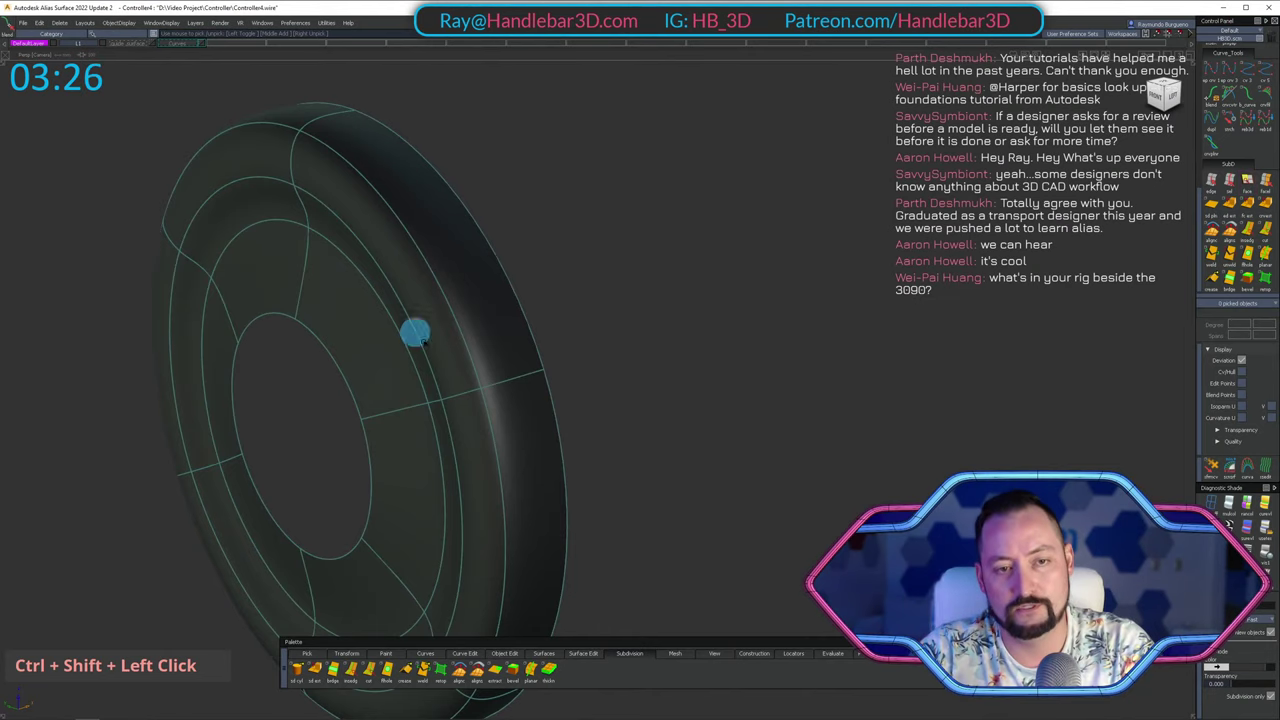
pyautogui.keyDown('ctrl'); pyautogui.keyDown('shift'); pyautogui.moveTo(424, 346); pyautogui.dragTo(444, 248, button='right'); pyautogui.keyUp('shift'); pyautogui.keyUp('ctrl')
pyautogui.keyDown('ctrl'); pyautogui.keyDown('shift'); pyautogui.moveTo(480, 206); pyautogui.dragTo(401, 272); pyautogui.keyUp('shift'); pyautogui.keyUp('ctrl')
pyautogui.click(471, 302)
pyautogui.keyDown('ctrl'); pyautogui.keyDown('shift'); pyautogui.moveTo(508, 343); pyautogui.dragTo(512, 237, button='right'); pyautogui.keyUp('shift'); pyautogui.keyUp('ctrl')
pyautogui.keyDown('alt'); pyautogui.keyDown('shift'); pyautogui.moveTo(522, 272); pyautogui.dragTo(549, 254, button='middle'); pyautogui.keyUp('shift'); pyautogui.keyUp('alt')
pyautogui.keyDown('ctrl'); pyautogui.keyDown('shift'); pyautogui.moveTo(576, 291); pyautogui.dragTo(598, 188); pyautogui.keyUp('shift'); pyautogui.keyUp('ctrl')
pyautogui.keyDown('ctrl'); pyautogui.keyDown('shift'); pyautogui.moveTo(601, 181); pyautogui.dragTo(595, 306); pyautogui.keyUp('shift'); pyautogui.keyUp('ctrl')
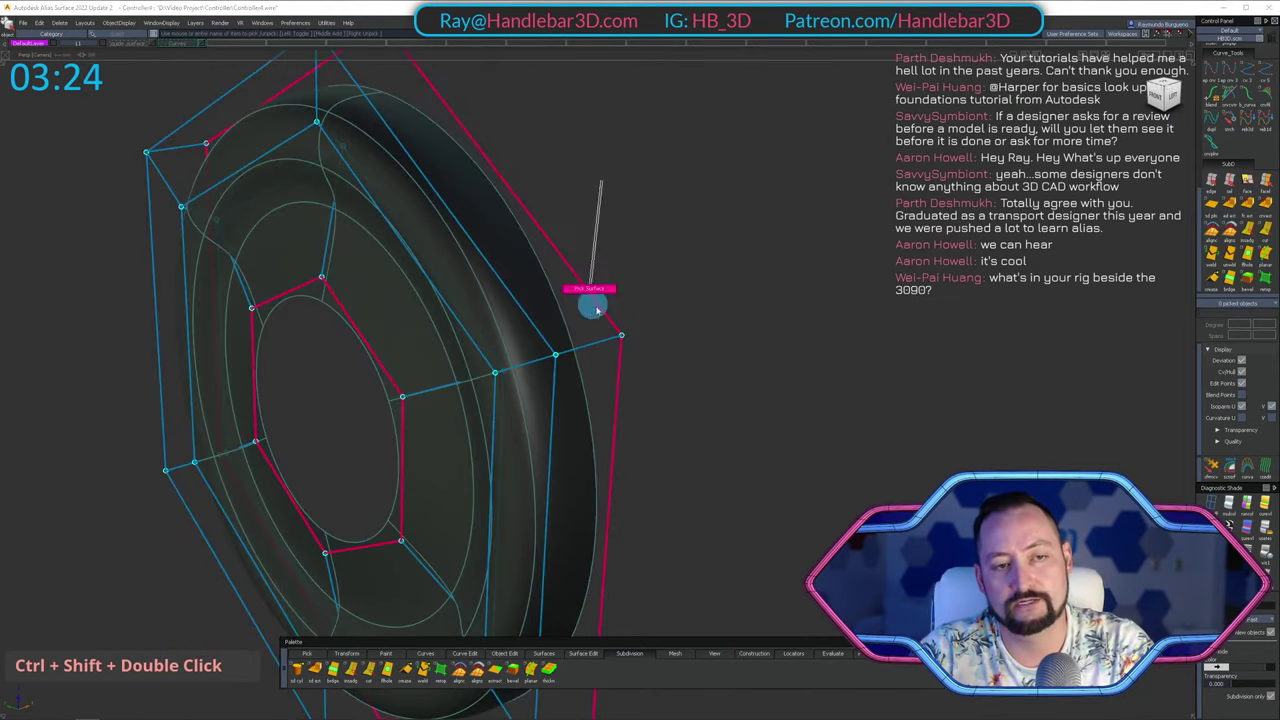
pyautogui.doubleClick(275, 227)
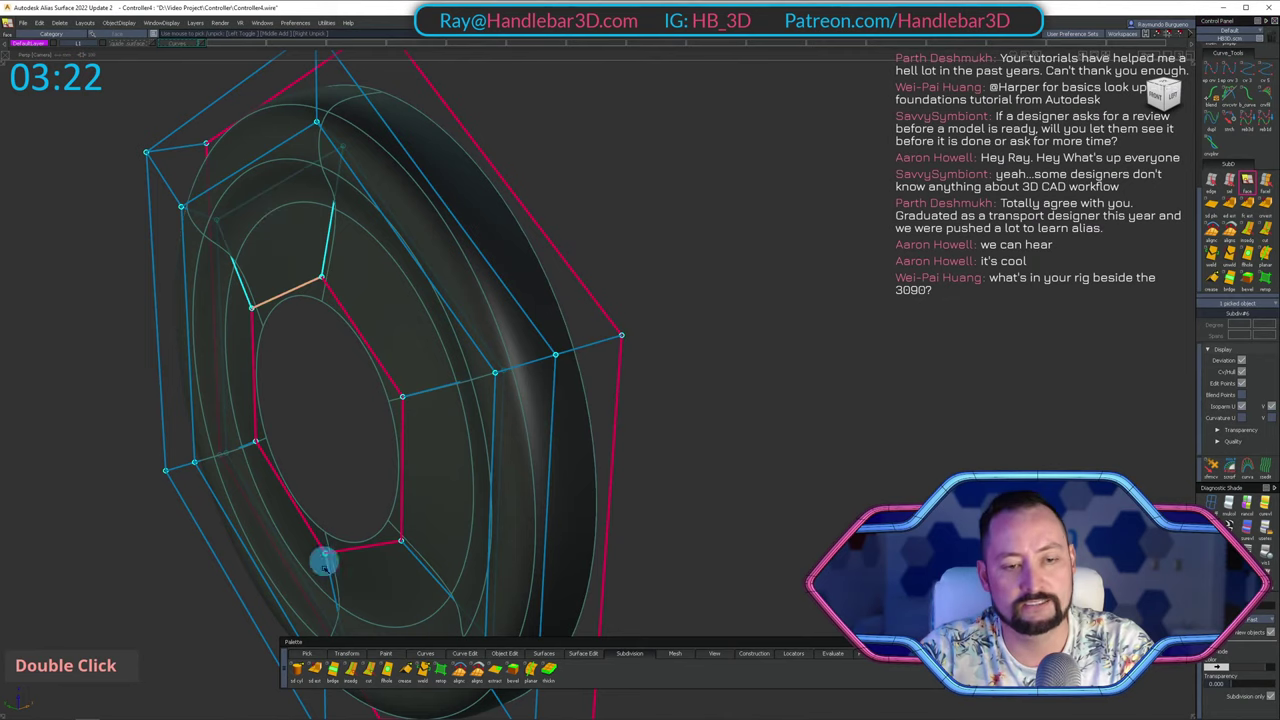
pyautogui.keyDown('shift'); pyautogui.doubleClick(428, 466); pyautogui.keyUp('shift')
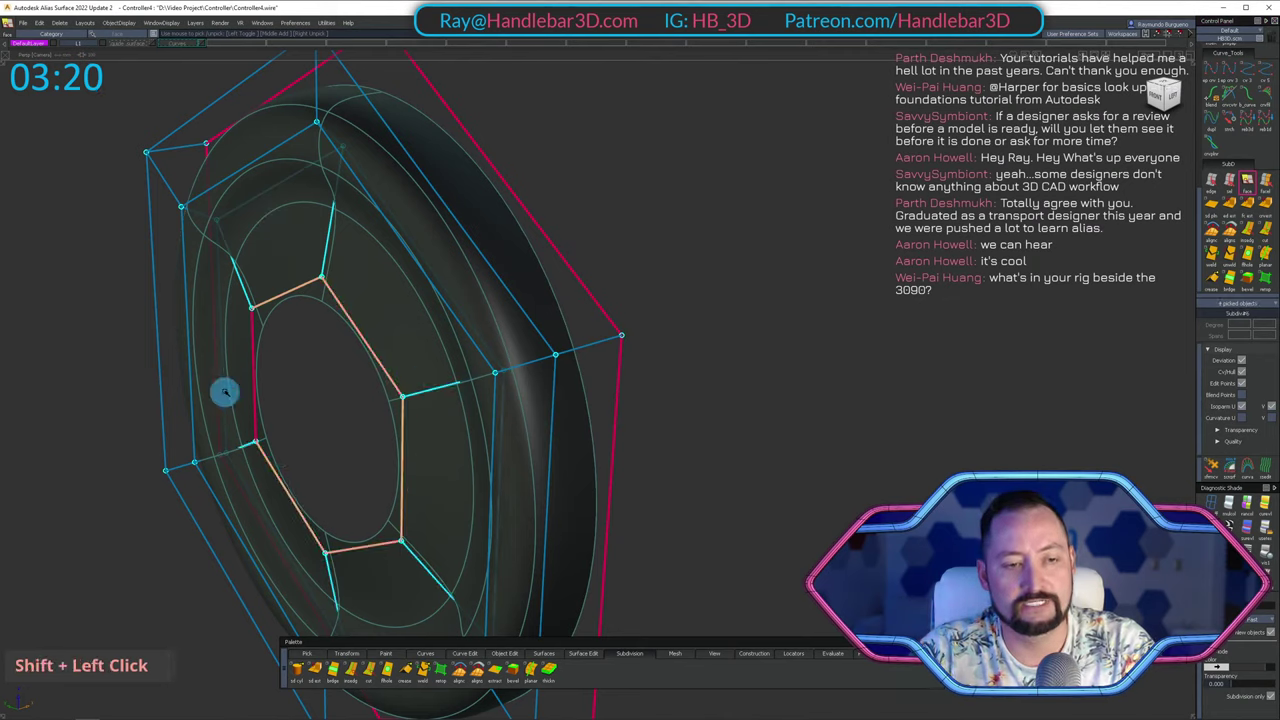
pyautogui.press('Delete')
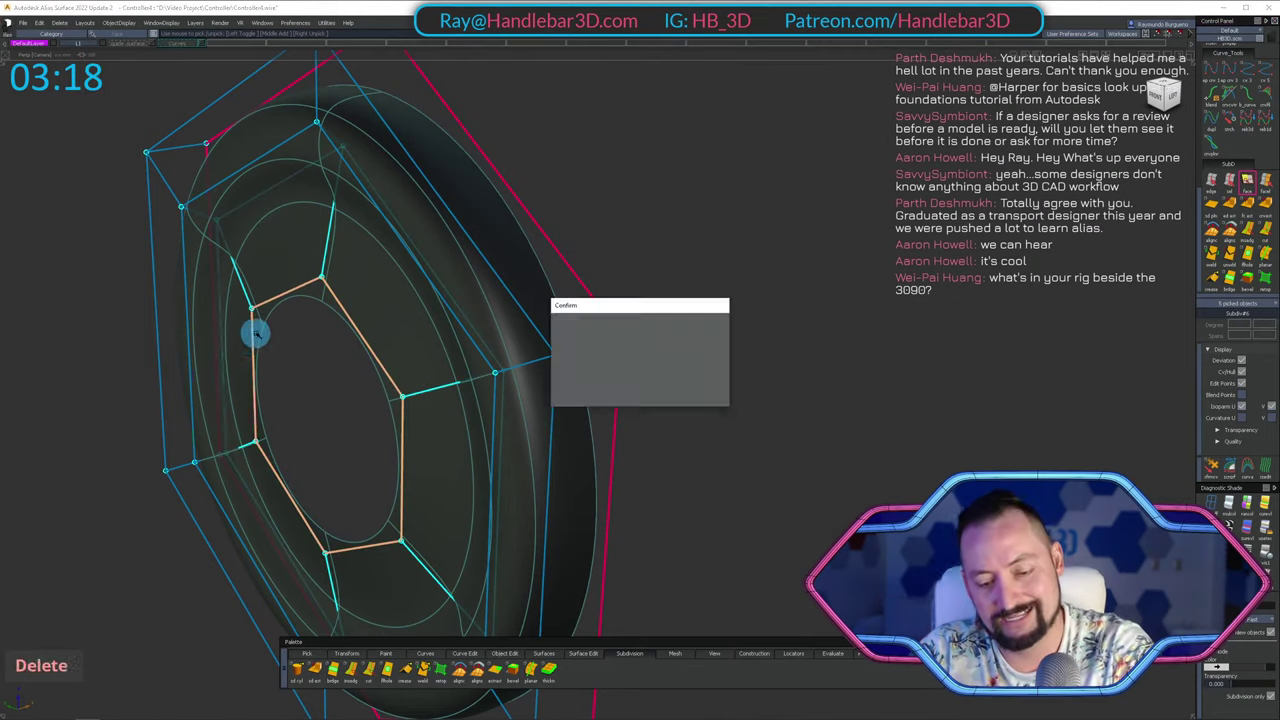
pyautogui.press('Return')
# Hide the control vertices of the remaining thumbstick ring and clear the selection.
pyautogui.keyDown('alt'); pyautogui.keyDown('shift'); pyautogui.moveTo(494, 346); pyautogui.dragTo(517, 294); pyautogui.keyUp('shift'); pyautogui.keyUp('alt')
pyautogui.keyDown('alt'); pyautogui.keyDown('shift'); pyautogui.moveTo(517, 294); pyautogui.dragTo(569, 273, button='middle'); pyautogui.keyUp('shift'); pyautogui.keyUp('alt')
pyautogui.keyDown('alt'); pyautogui.keyDown('shift'); pyautogui.moveTo(569, 273); pyautogui.dragTo(556, 648); pyautogui.keyUp('shift'); pyautogui.keyUp('alt')
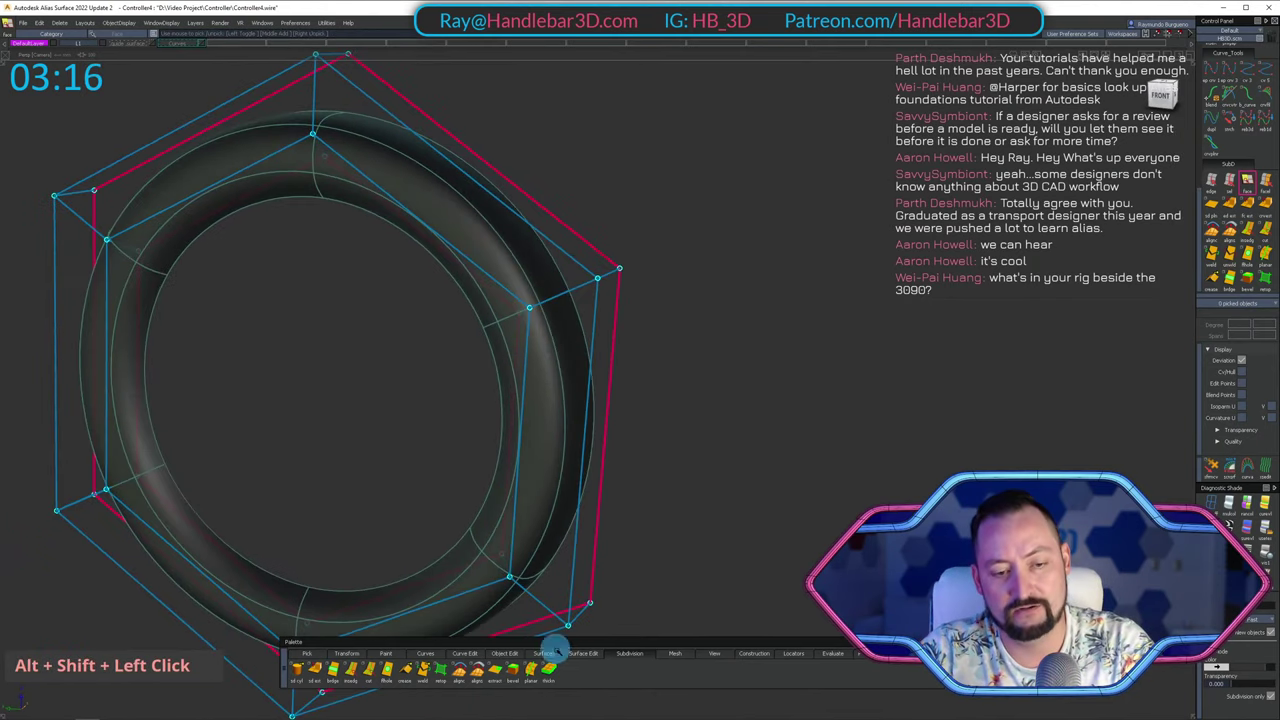
pyautogui.keyDown('alt'); pyautogui.keyDown('shift'); pyautogui.moveTo(514, 426); pyautogui.dragTo(440, 325); pyautogui.keyUp('shift'); pyautogui.keyUp('alt')
pyautogui.keyDown('ctrl'); pyautogui.keyDown('shift'); pyautogui.moveTo(434, 325); pyautogui.dragTo(363, 214); pyautogui.keyUp('shift'); pyautogui.keyUp('ctrl')
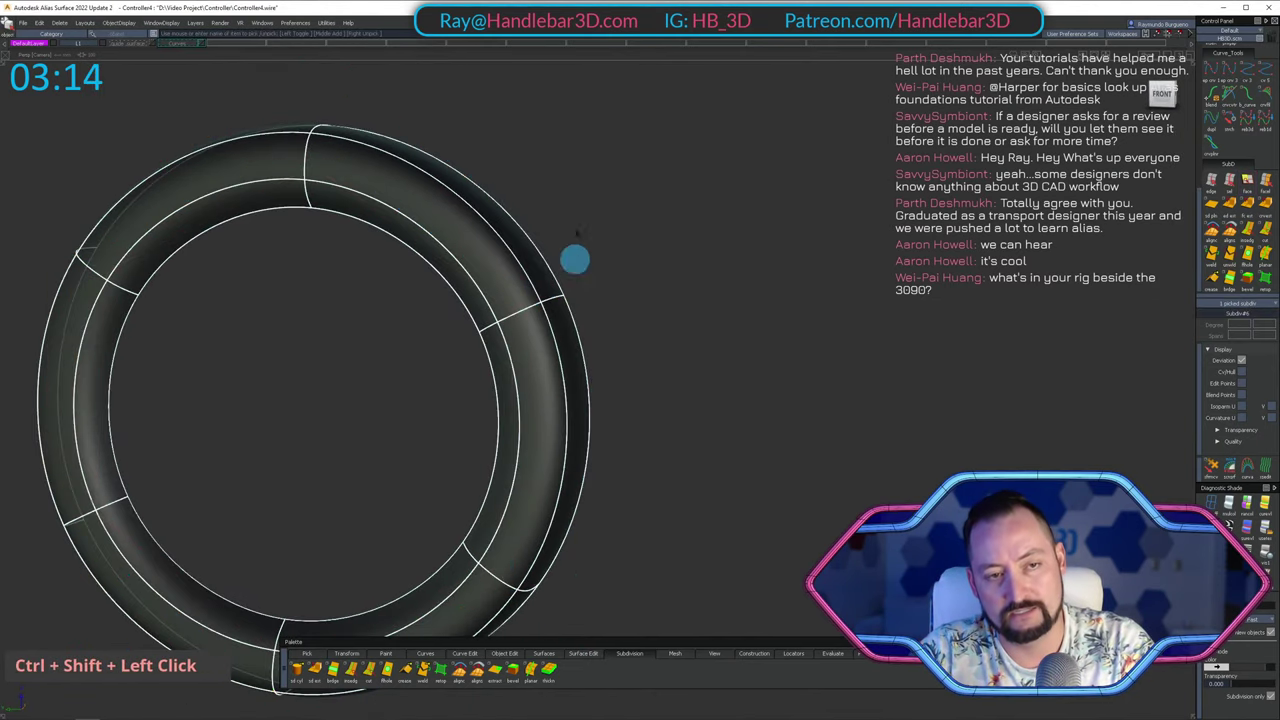
pyautogui.click(574, 260)
pyautogui.keyDown('alt'); pyautogui.keyDown('shift'); pyautogui.moveTo(574, 260); pyautogui.dragTo(589, 334); pyautogui.keyUp('shift'); pyautogui.keyUp('alt')
pyautogui.keyDown('ctrl'); pyautogui.keyDown('shift'); pyautogui.click(654, 700); pyautogui.keyUp('shift'); pyautogui.keyUp('ctrl')
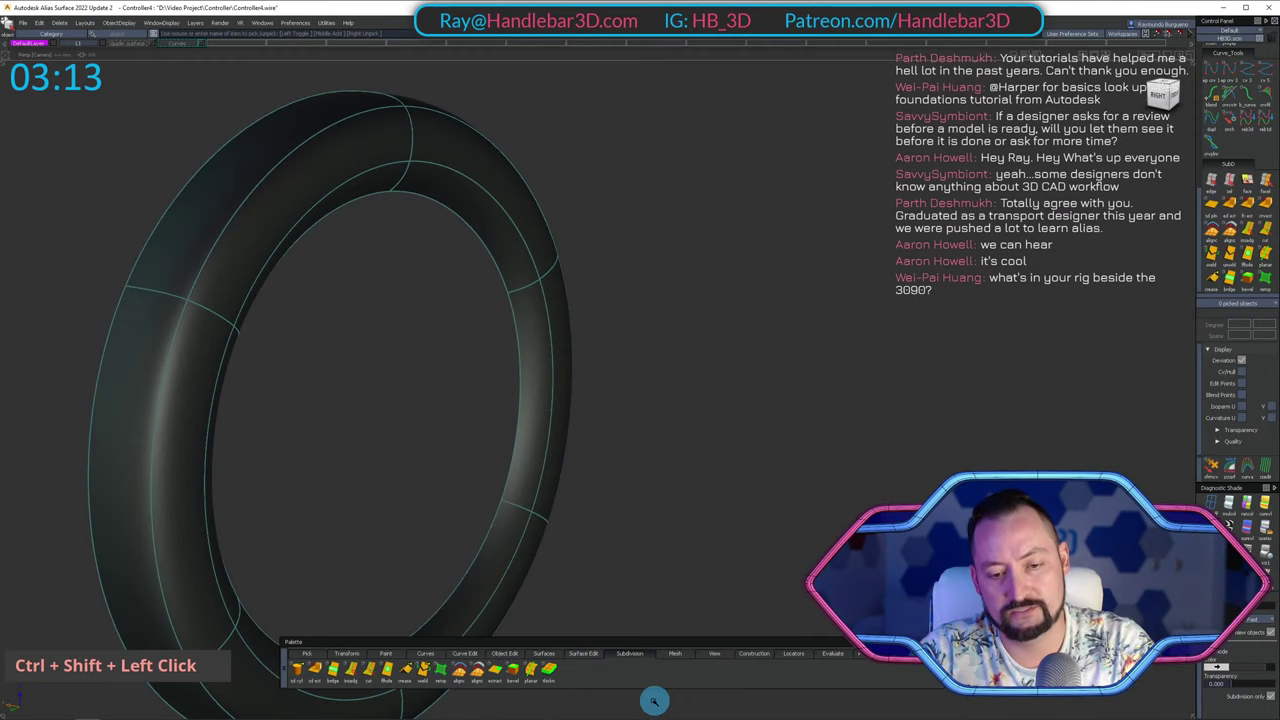
# Try to create a Set Planar surface from the edges of the ring's inner opening.
pyautogui.rightClick(600, 653)
pyautogui.rightClick(543, 653)
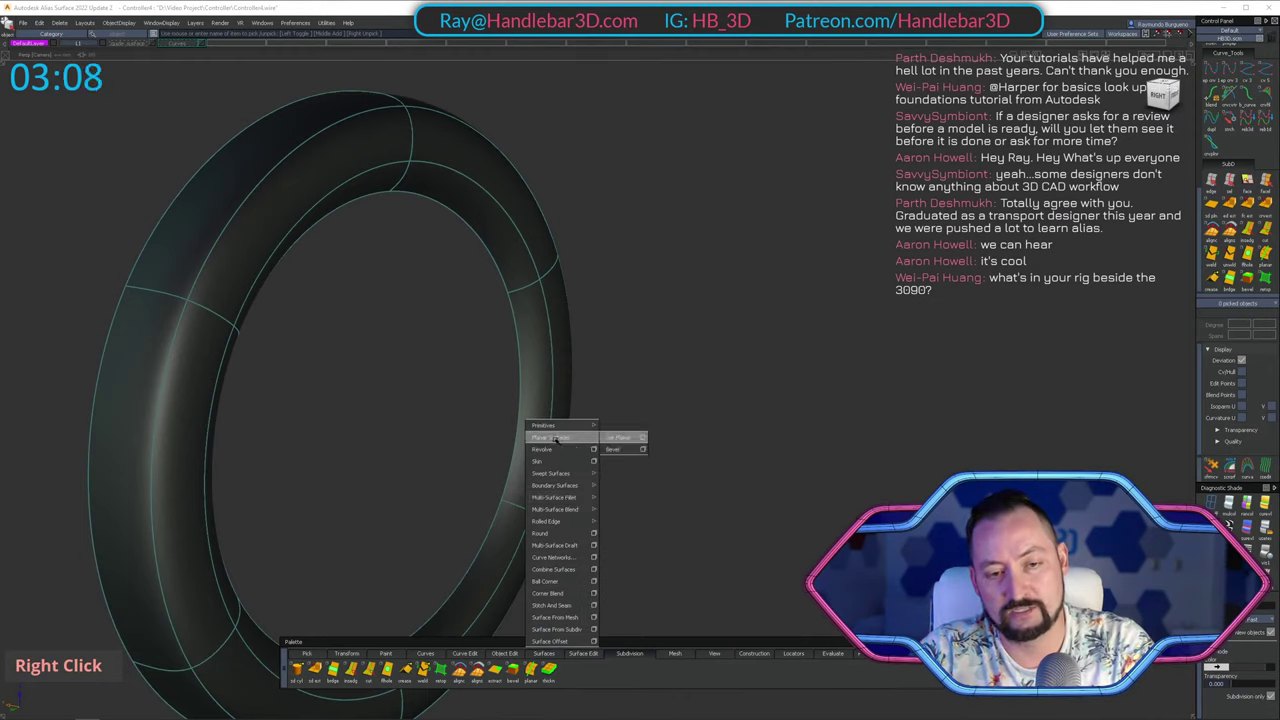
pyautogui.click(634, 440)
pyautogui.click(494, 260)
pyautogui.press('space')
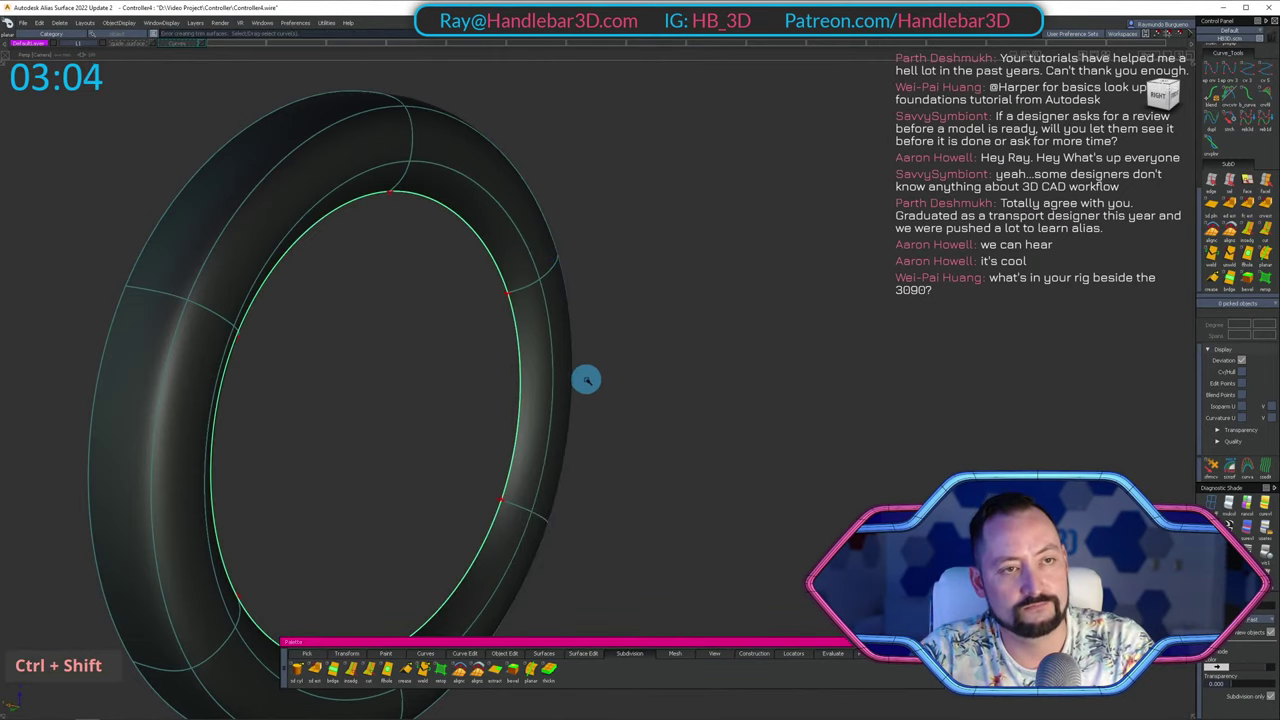
pyautogui.keyDown('ctrl'); pyautogui.keyDown('shift'); pyautogui.moveTo(592, 394); pyautogui.dragTo(480, 210); pyautogui.keyUp('shift'); pyautogui.keyUp('ctrl')
# Duplicate the six edge segments of the ring's inner opening as curves and isolate those curves.
pyautogui.press('n')
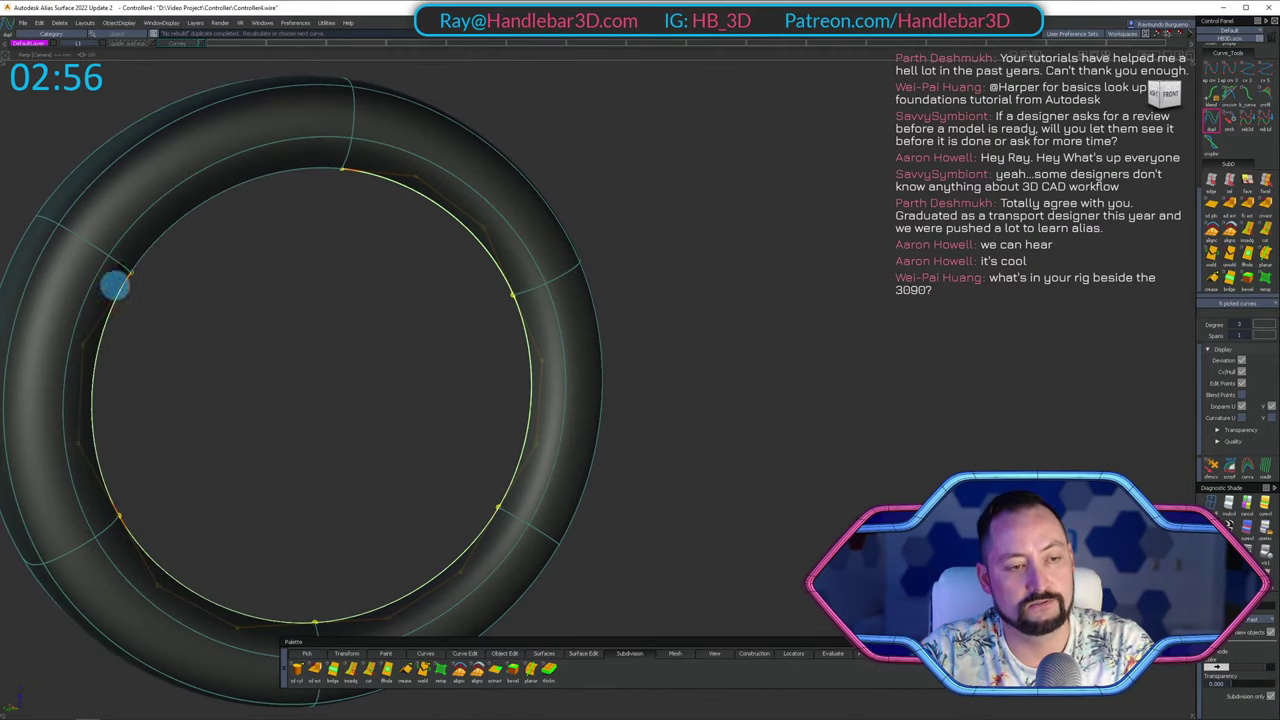
pyautogui.keyDown('alt'); pyautogui.keyDown('shift'); pyautogui.moveTo(155, 241); pyautogui.dragTo(246, 266, button='right'); pyautogui.keyUp('shift'); pyautogui.keyUp('alt')
pyautogui.keyDown('ctrl'); pyautogui.keyDown('shift'); pyautogui.doubleClick(329, 189); pyautogui.keyUp('shift'); pyautogui.keyUp('ctrl')
pyautogui.keyDown('ctrl'); pyautogui.keyDown('shift'); pyautogui.click(199, 128); pyautogui.keyUp('shift'); pyautogui.keyUp('ctrl')
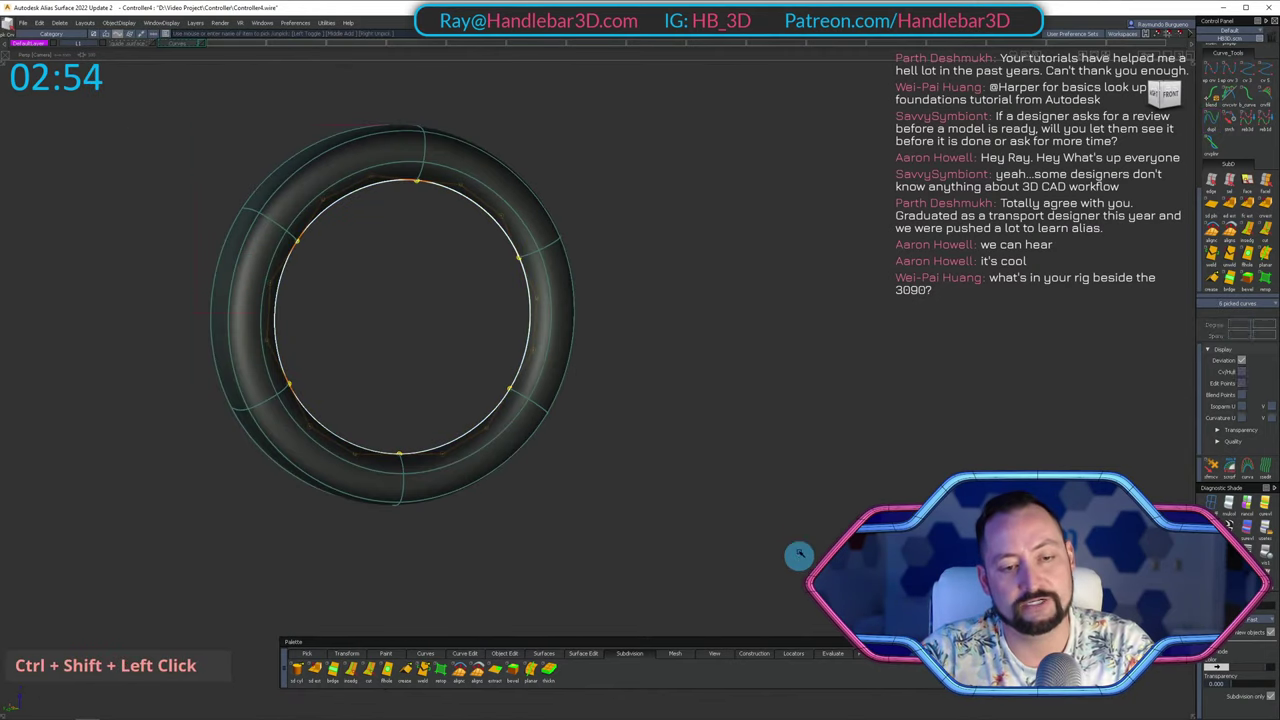
pyautogui.hotkey('shift', 'h')
pyautogui.keyDown('ctrl'); pyautogui.keyDown('shift'); pyautogui.moveTo(576, 553); pyautogui.dragTo(576, 381); pyautogui.keyUp('shift'); pyautogui.keyUp('ctrl')
pyautogui.keyDown('ctrl'); pyautogui.keyDown('shift'); pyautogui.moveTo(423, 257); pyautogui.dragTo(622, 377); pyautogui.keyUp('shift'); pyautogui.keyUp('ctrl')
# Try to fill the loop of six duplicated curves with a Set Planar surface.
pyautogui.moveTo(140, 121); pyautogui.dragTo(708, 553)
pyautogui.rightClick(583, 654)
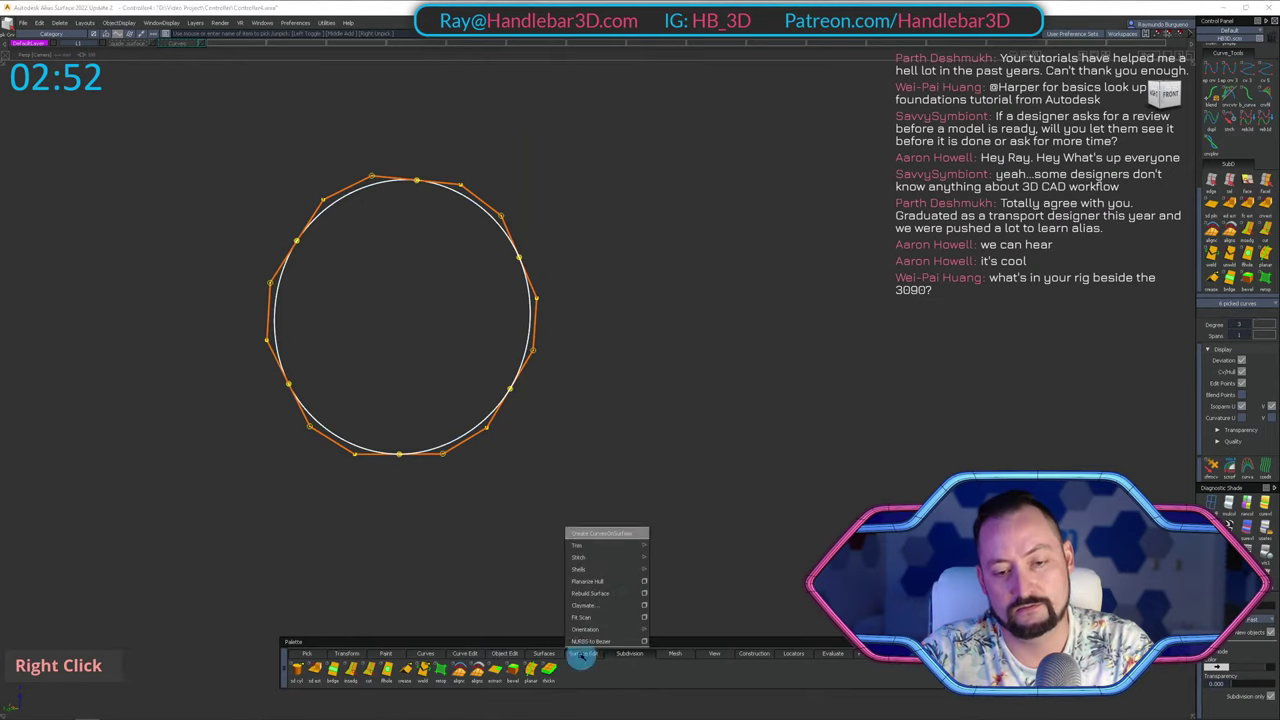
pyautogui.moveTo(606, 538)
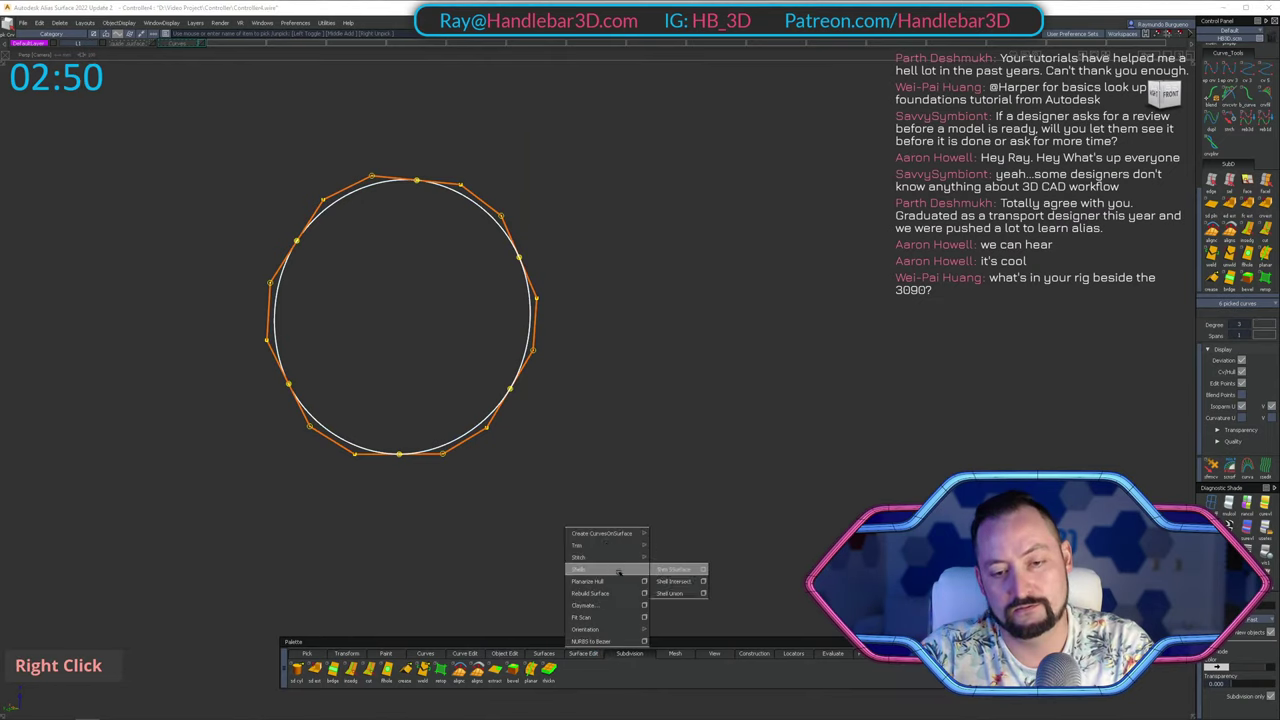
pyautogui.rightClick(543, 653)
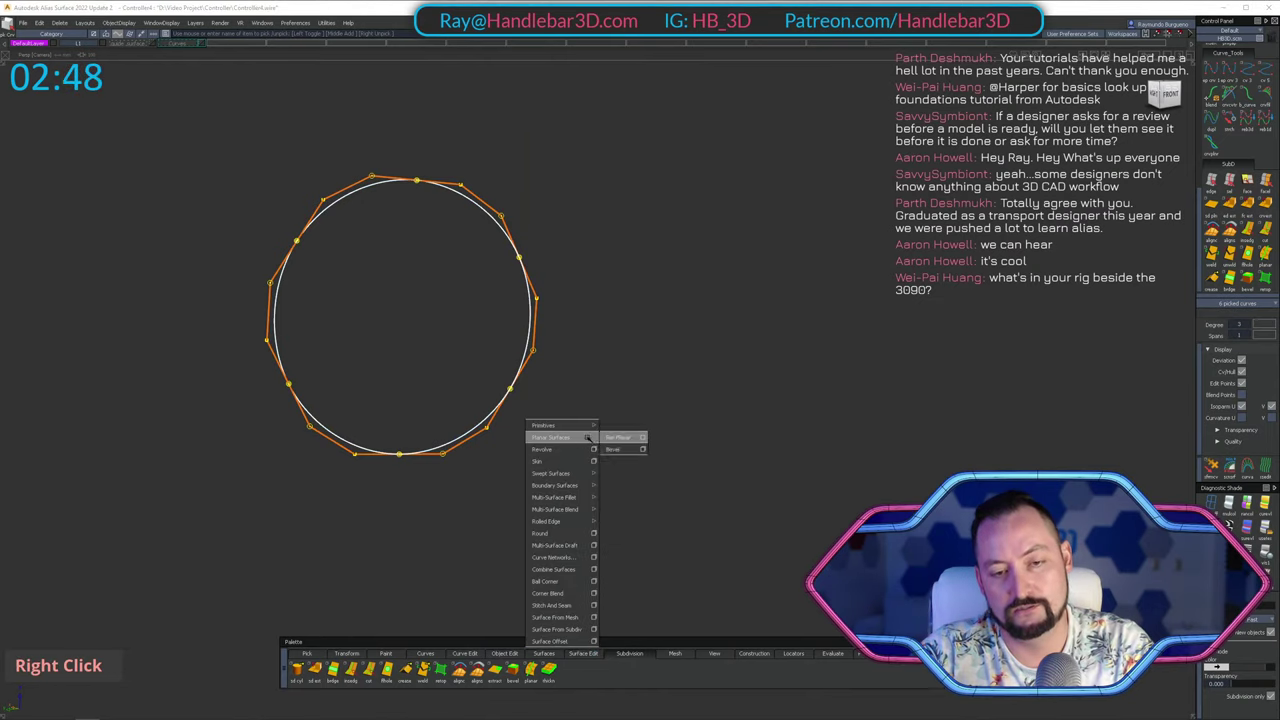
pyautogui.click(608, 438)
pyautogui.press('space')
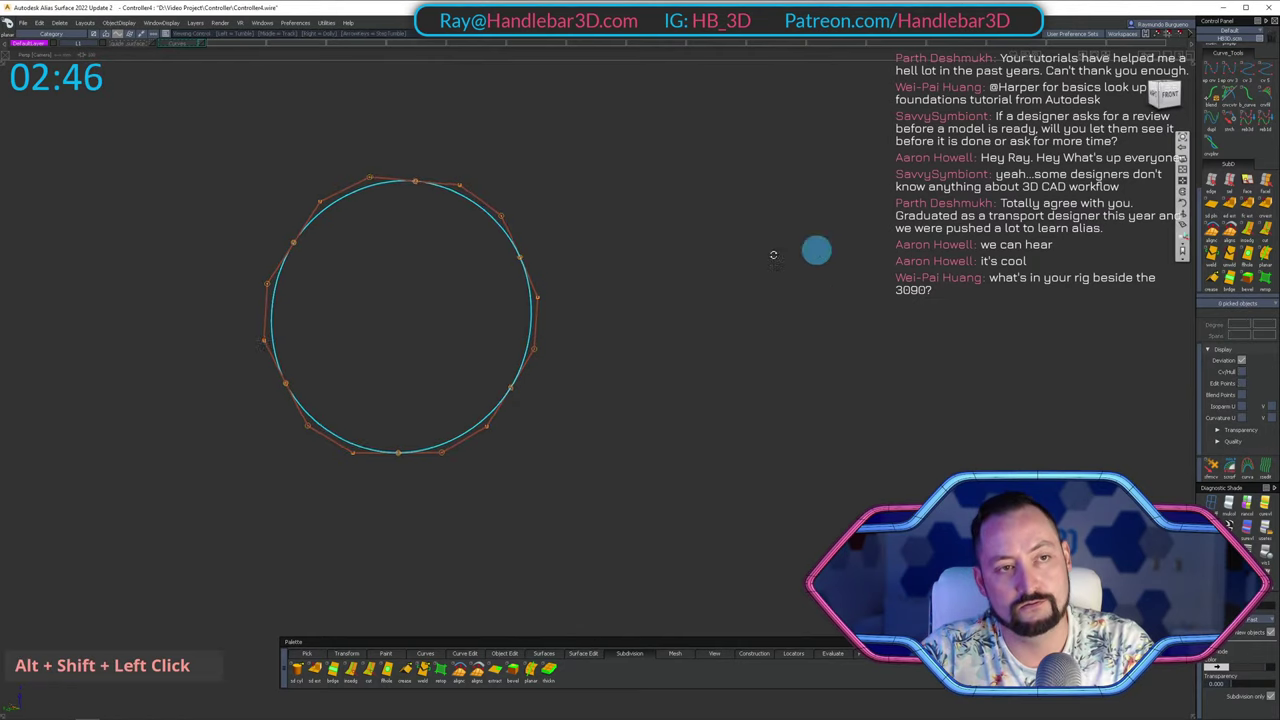
pyautogui.keyDown('alt'); pyautogui.keyDown('shift'); pyautogui.moveTo(817, 251); pyautogui.dragTo(617, 214); pyautogui.keyUp('shift'); pyautogui.keyUp('alt')
pyautogui.keyDown('alt'); pyautogui.keyDown('shift'); pyautogui.moveTo(617, 214); pyautogui.dragTo(686, 226, button='right'); pyautogui.keyUp('shift'); pyautogui.keyUp('alt')
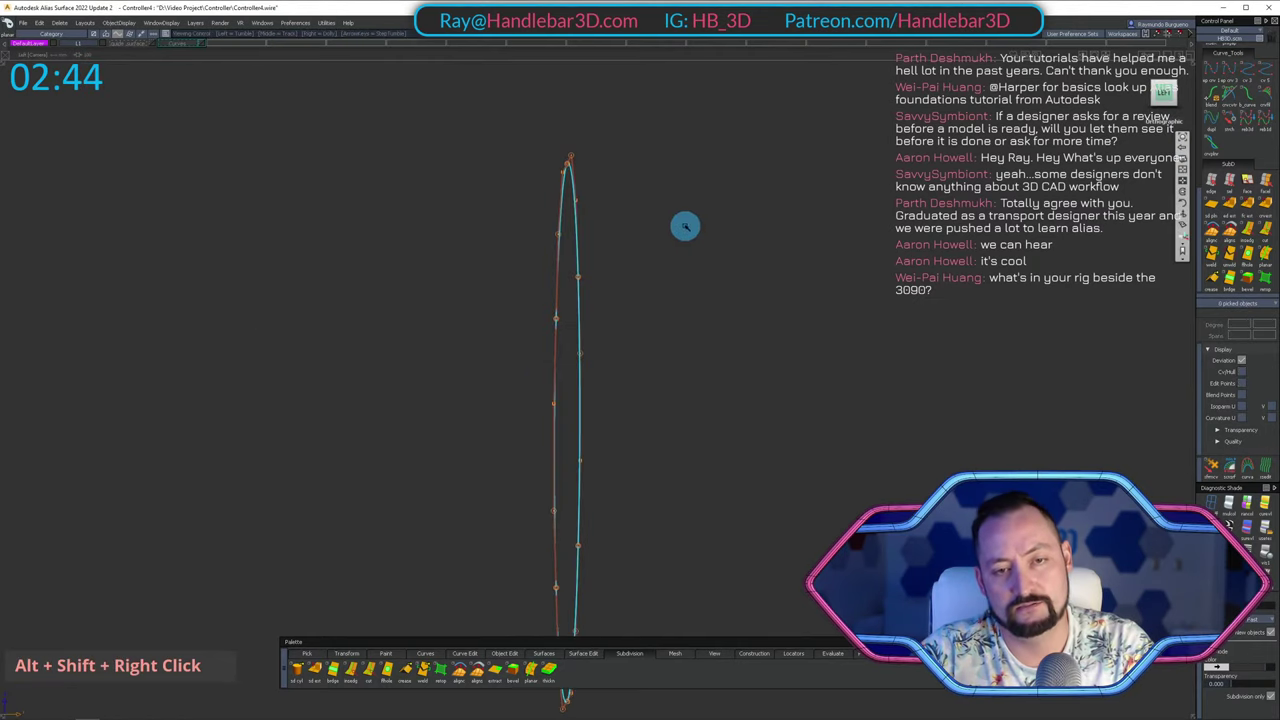
pyautogui.keyDown('alt'); pyautogui.keyDown('shift'); pyautogui.moveTo(686, 226); pyautogui.dragTo(688, 249, button='middle'); pyautogui.keyUp('shift'); pyautogui.keyUp('alt')
pyautogui.keyDown('alt'); pyautogui.keyDown('shift'); pyautogui.moveTo(688, 249); pyautogui.dragTo(588, 281, button='right'); pyautogui.keyUp('shift'); pyautogui.keyUp('alt')
pyautogui.keyDown('alt'); pyautogui.keyDown('shift'); pyautogui.moveTo(588, 281); pyautogui.dragTo(475, 141); pyautogui.keyUp('shift'); pyautogui.keyUp('alt')
# Delete the six duplicated curves and unhide the rest of the model.
pyautogui.keyDown('ctrl'); pyautogui.keyDown('shift'); pyautogui.click(806, 543); pyautogui.keyUp('shift'); pyautogui.keyUp('ctrl')
pyautogui.press('Delete')
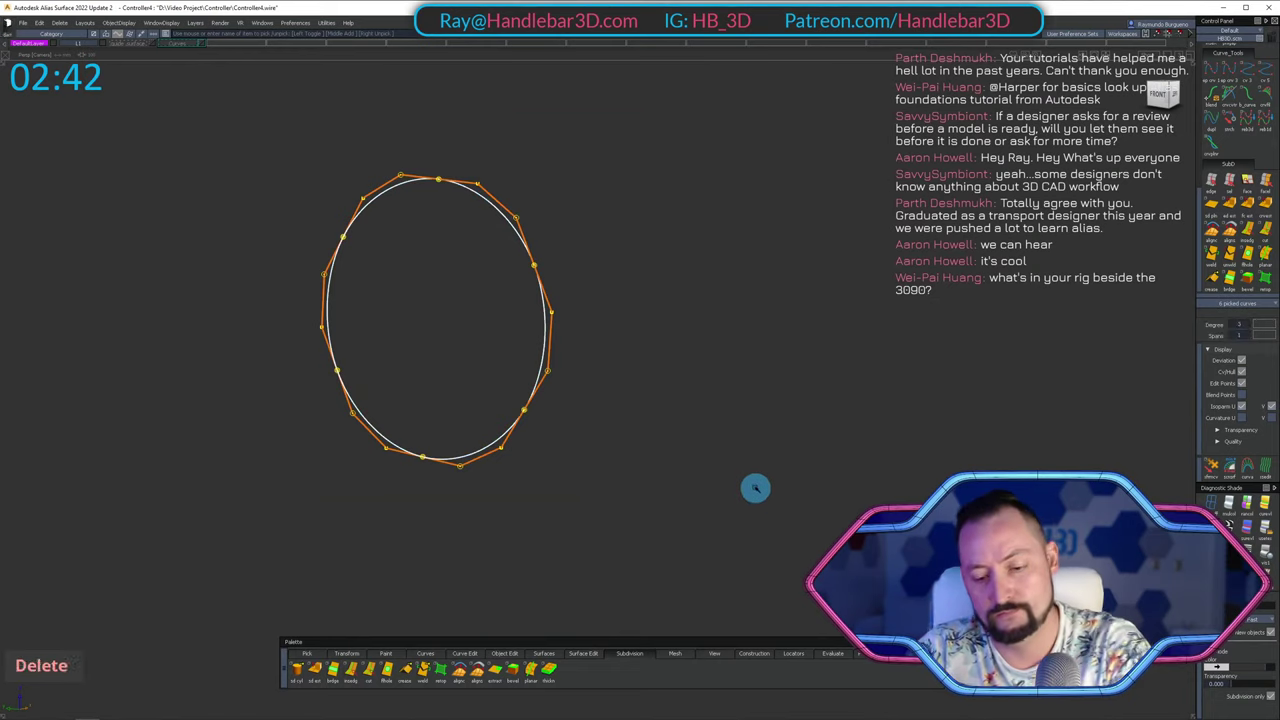
pyautogui.hotkey('shift', 'u')
# Isolate the thumbstick ring again, hiding the controller body around it.
pyautogui.keyDown('alt'); pyautogui.keyDown('shift'); pyautogui.moveTo(126, 346); pyautogui.dragTo(366, 274); pyautogui.keyUp('shift'); pyautogui.keyUp('alt')
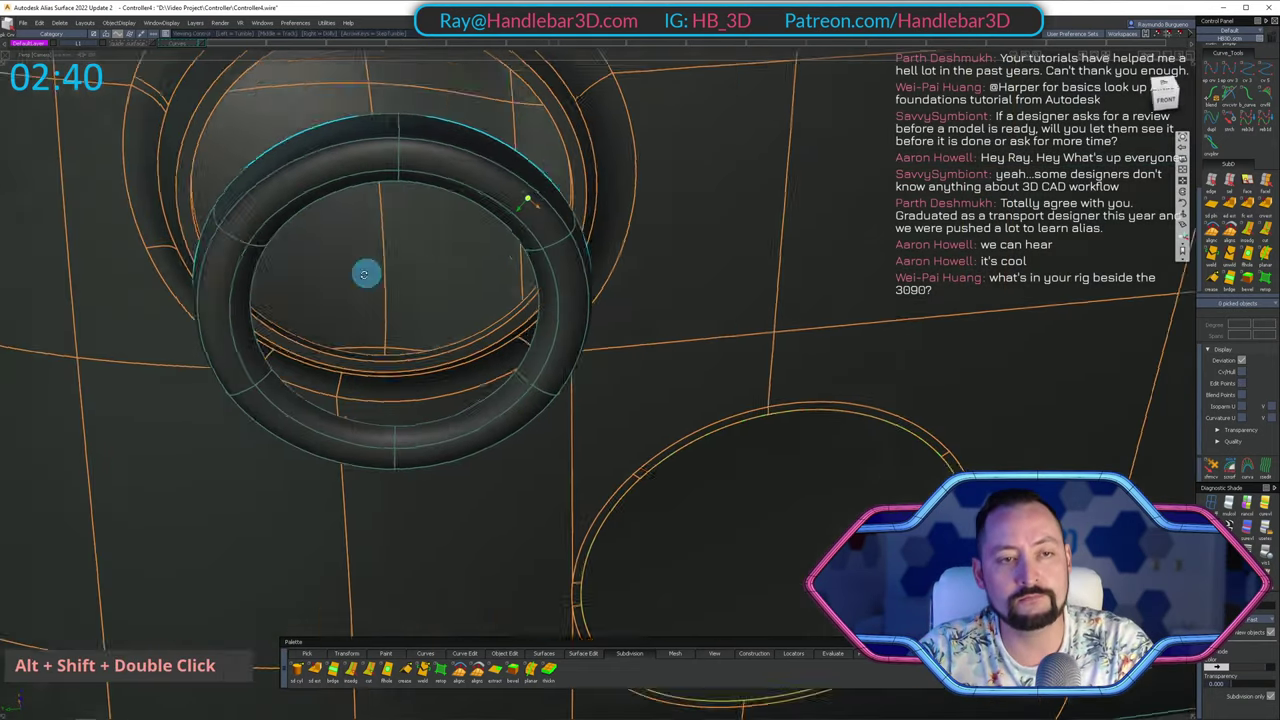
pyautogui.keyDown('alt'); pyautogui.keyDown('shift'); pyautogui.moveTo(366, 274); pyautogui.dragTo(563, 186, button='right'); pyautogui.keyUp('shift'); pyautogui.keyUp('alt')
pyautogui.keyDown('alt'); pyautogui.keyDown('shift'); pyautogui.moveTo(563, 186); pyautogui.dragTo(506, 203); pyautogui.keyUp('shift'); pyautogui.keyUp('alt')
pyautogui.keyDown('ctrl'); pyautogui.keyDown('shift'); pyautogui.click(266, 149); pyautogui.keyUp('shift'); pyautogui.keyUp('ctrl')
pyautogui.hotkey('shift', 'h')
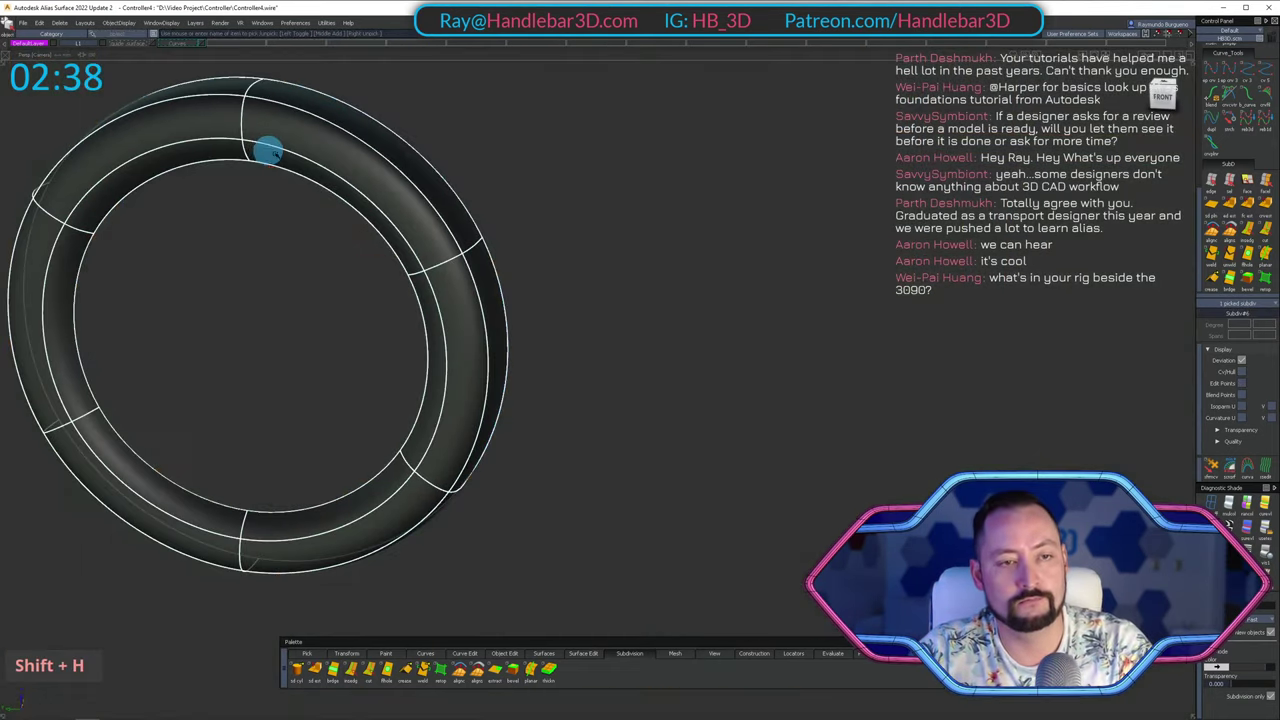
# Draw a straight curve across the ring's inner opening, snapped from its upper edge vertex to the opposite lower vertex.
pyautogui.keyDown('alt'); pyautogui.keyDown('shift'); pyautogui.moveTo(266, 149); pyautogui.dragTo(383, 250); pyautogui.keyUp('shift'); pyautogui.keyUp('alt')
pyautogui.press('c')
pyautogui.keyDown('ctrl'); pyautogui.keyDown('alt'); pyautogui.moveTo(238, 165); pyautogui.dragTo(251, 286); pyautogui.keyUp('alt'); pyautogui.keyUp('ctrl')
pyautogui.press('c')
pyautogui.keyDown('ctrl'); pyautogui.keyDown('alt'); pyautogui.click(234, 541); pyautogui.keyUp('alt'); pyautogui.keyUp('ctrl')
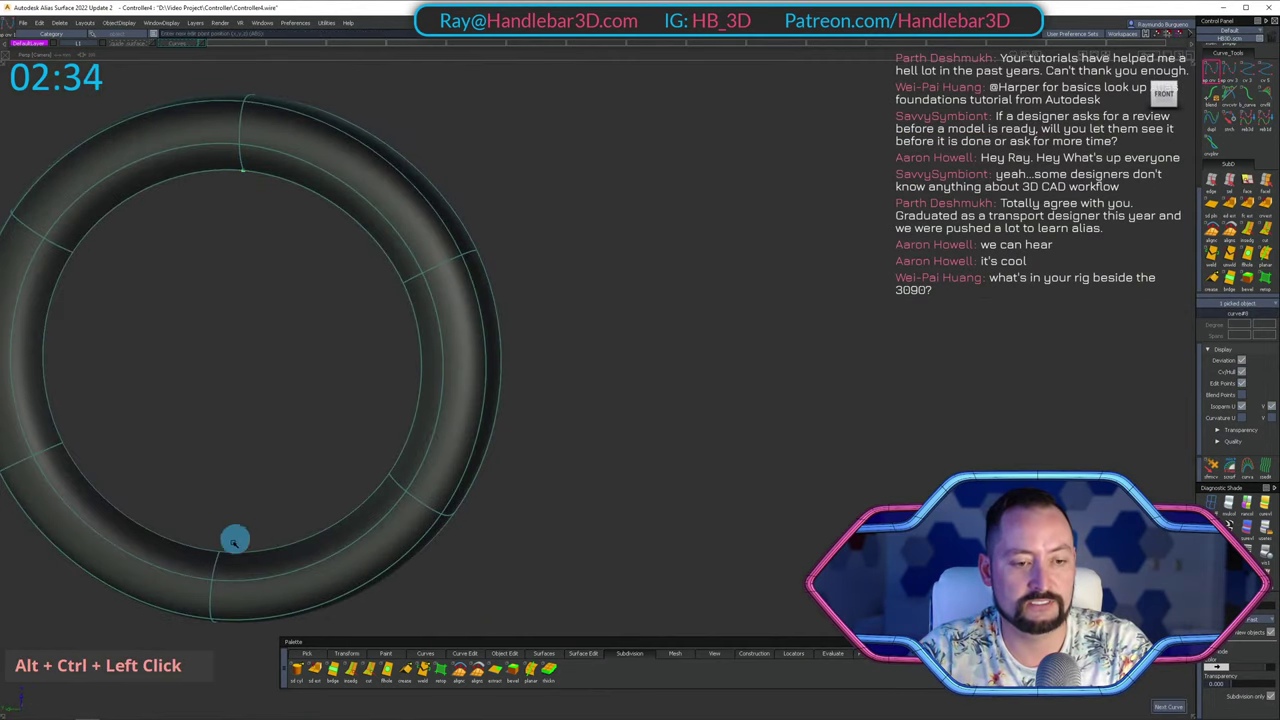
pyautogui.keyDown('ctrl'); pyautogui.keyDown('alt'); pyautogui.click(219, 557); pyautogui.keyUp('alt'); pyautogui.keyUp('ctrl')
pyautogui.keyDown('ctrl'); pyautogui.keyDown('shift'); pyautogui.moveTo(273, 391); pyautogui.dragTo(172, 238); pyautogui.keyUp('shift'); pyautogui.keyUp('ctrl')
# Draw a second straight curve from the midpoint of the diameter line to the left side of the opening's inner edge.
pyautogui.keyDown('alt'); pyautogui.keyDown('shift'); pyautogui.moveTo(192, 248); pyautogui.dragTo(274, 257, button='middle'); pyautogui.keyUp('shift'); pyautogui.keyUp('alt')
pyautogui.press('c')
pyautogui.keyDown('ctrl'); pyautogui.keyDown('alt'); pyautogui.moveTo(313, 319); pyautogui.dragTo(314, 375); pyautogui.keyUp('alt'); pyautogui.keyUp('ctrl')
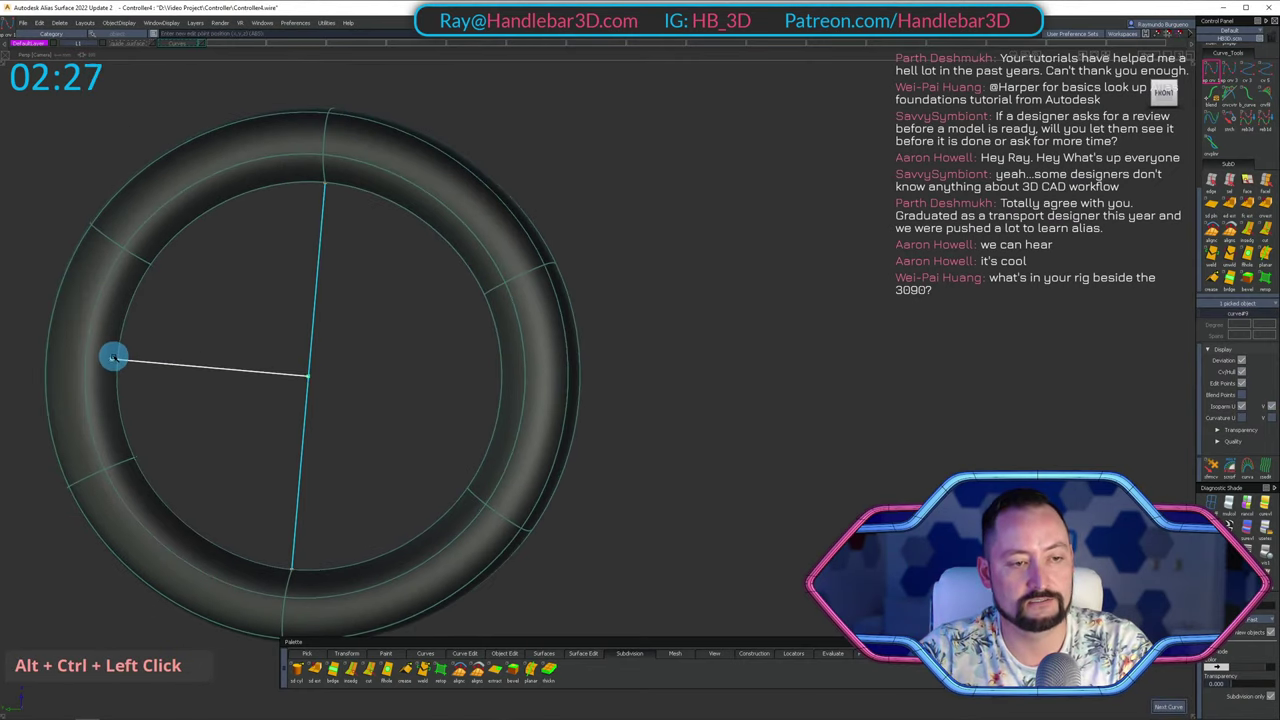
pyautogui.keyDown('ctrl'); pyautogui.keyDown('shift'); pyautogui.click(113, 357); pyautogui.keyUp('shift'); pyautogui.keyUp('ctrl')
pyautogui.keyDown('ctrl'); pyautogui.keyDown('shift'); pyautogui.doubleClick(320, 343); pyautogui.keyUp('shift'); pyautogui.keyUp('ctrl')
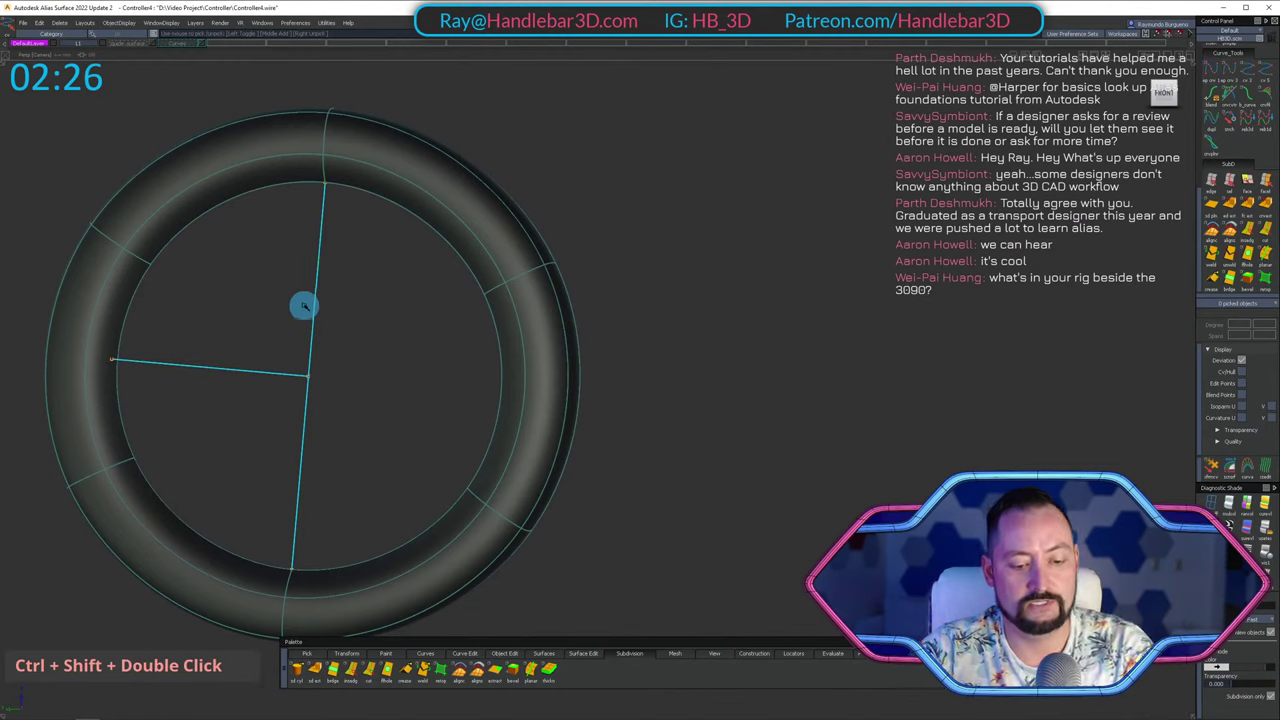
# Create a flat rail surface over half of the ring's opening from the diameter line and the shorter perpendicular line.
pyautogui.press('6')
pyautogui.click(270, 373)
pyautogui.click(314, 316)
pyautogui.keyDown('ctrl'); pyautogui.keyDown('shift'); pyautogui.moveTo(321, 456); pyautogui.dragTo(318, 284); pyautogui.keyUp('shift'); pyautogui.keyUp('ctrl')
# Extend the flat surface sideways in both directions, past the opening on each side of the ring.
pyautogui.press('e')
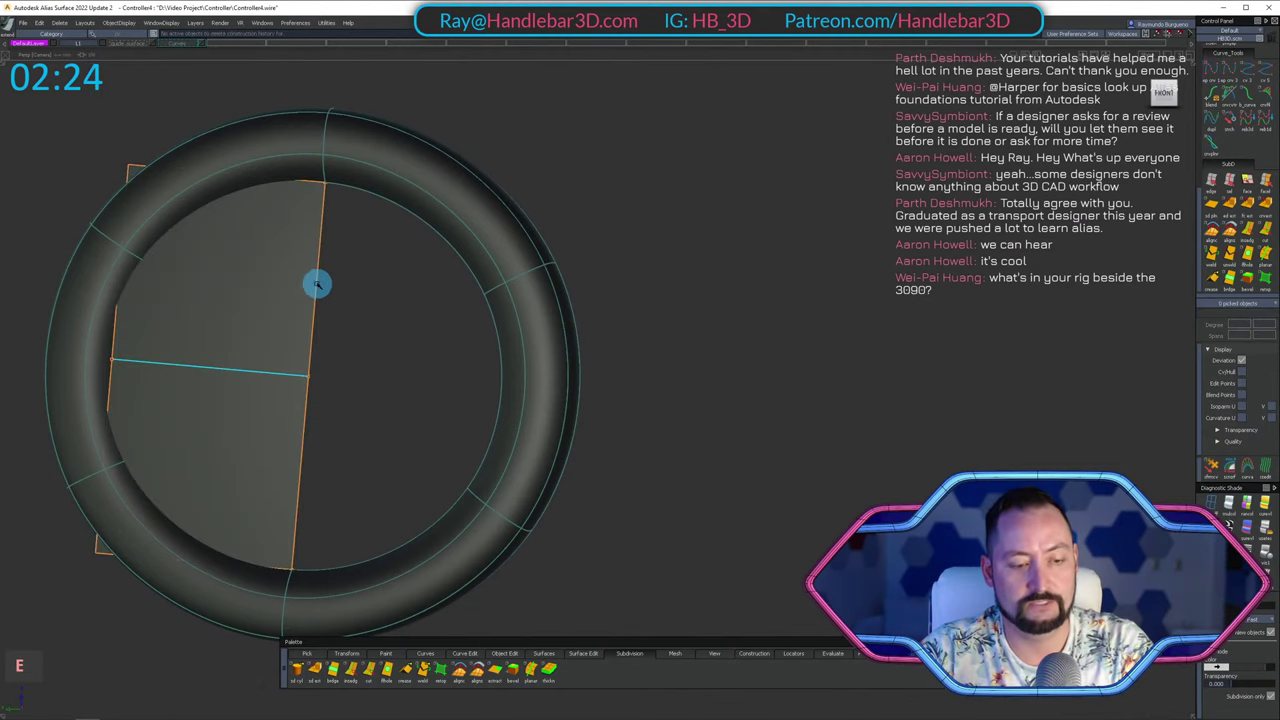
pyautogui.click(331, 298)
pyautogui.press('space')
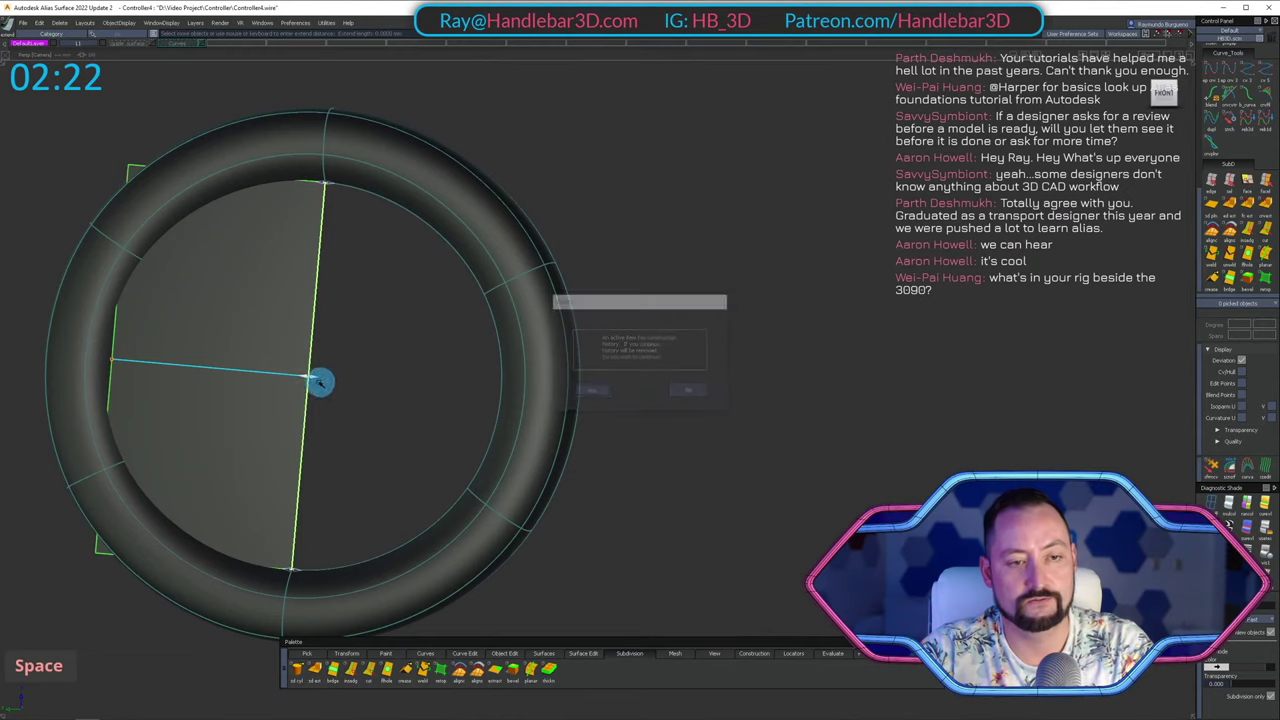
pyautogui.moveTo(317, 380); pyautogui.dragTo(828, 413)
pyautogui.moveTo(113, 337); pyautogui.dragTo(40, 362)
# Extend the upper and lower edges of the flat surface slightly beyond the ring's inner opening.
pyautogui.keyDown('alt'); pyautogui.keyDown('shift'); pyautogui.moveTo(374, 428); pyautogui.dragTo(410, 348); pyautogui.keyUp('shift'); pyautogui.keyUp('alt')
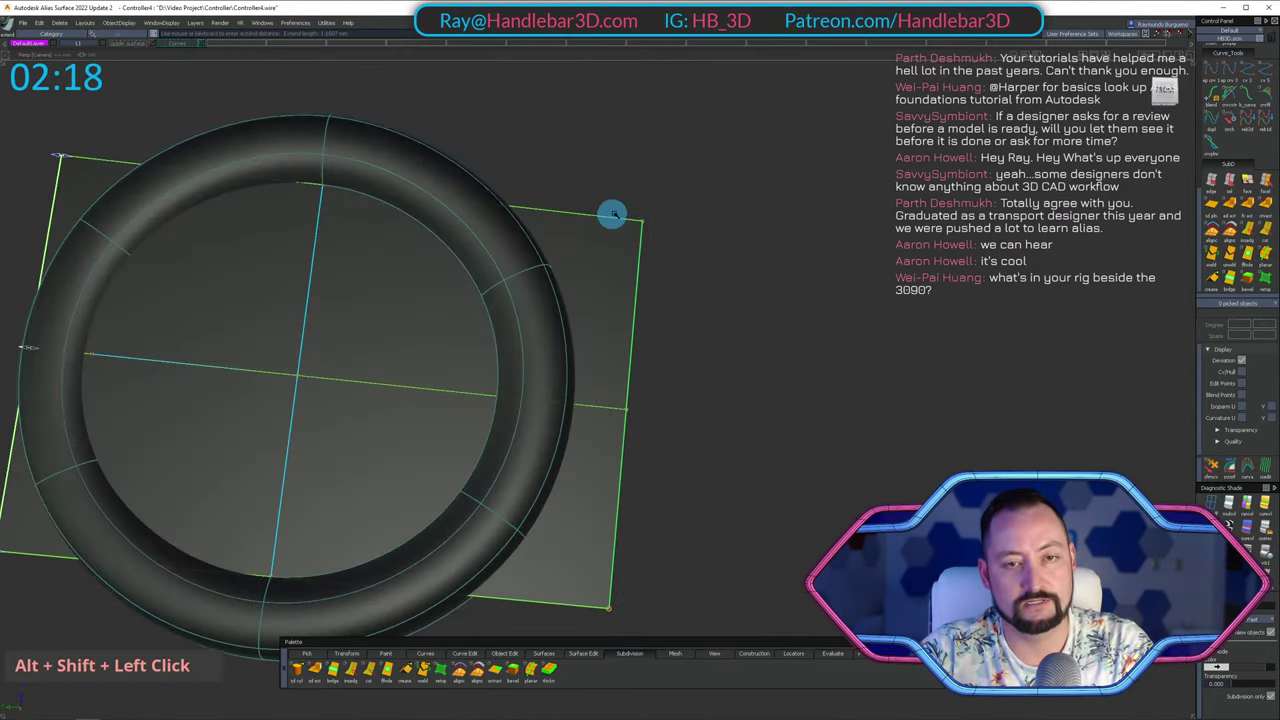
pyautogui.keyDown('alt'); pyautogui.keyDown('shift'); pyautogui.moveTo(583, 220); pyautogui.dragTo(620, 257, button='middle'); pyautogui.keyUp('shift'); pyautogui.keyUp('alt')
pyautogui.keyDown('ctrl'); pyautogui.keyDown('shift'); pyautogui.moveTo(620, 257); pyautogui.dragTo(731, 226); pyautogui.keyUp('shift'); pyautogui.keyUp('ctrl')
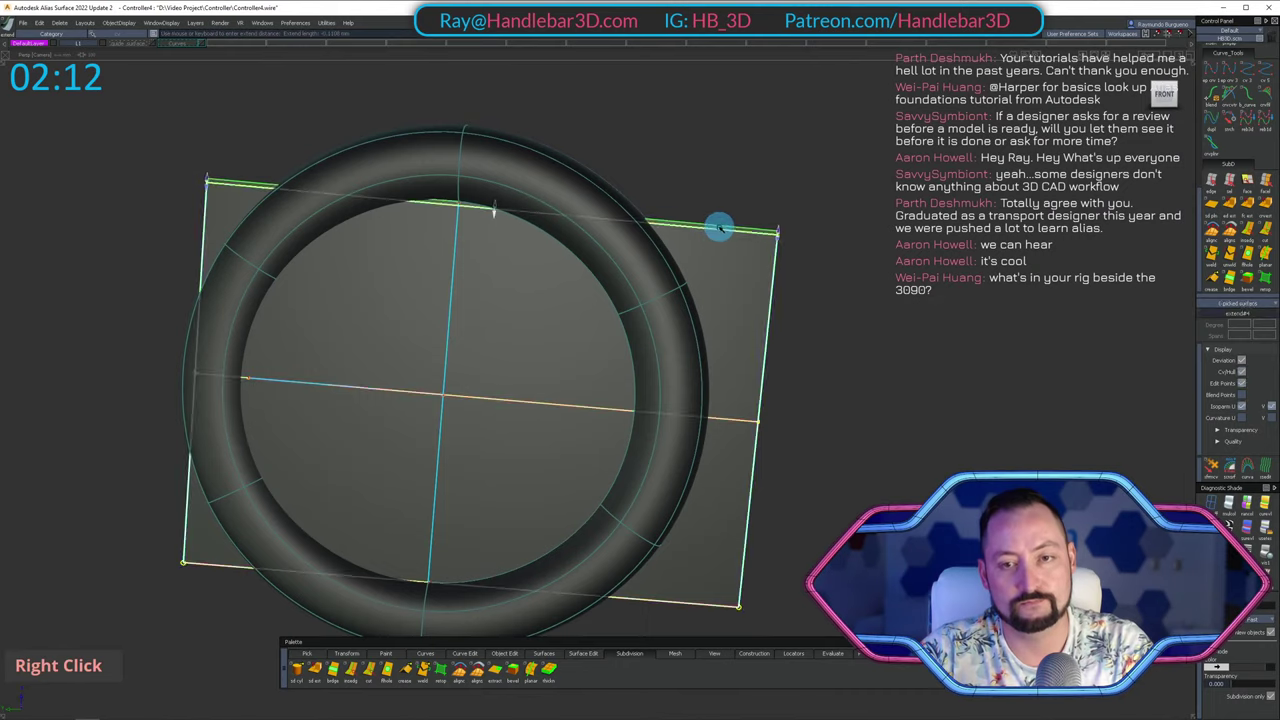
pyautogui.doubleClick(723, 223)
pyautogui.keyDown('alt'); pyautogui.keyDown('shift'); pyautogui.moveTo(749, 200); pyautogui.dragTo(709, 139, button='middle'); pyautogui.keyUp('shift'); pyautogui.keyUp('alt')
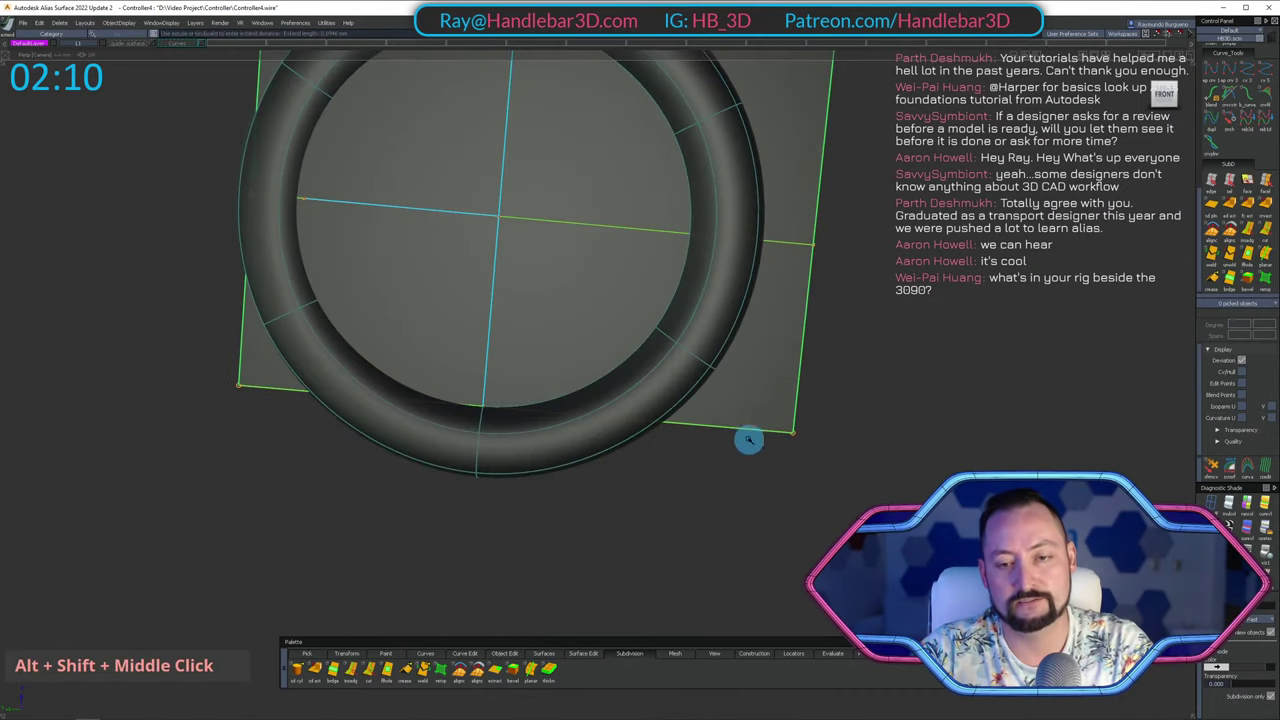
pyautogui.click(758, 433)
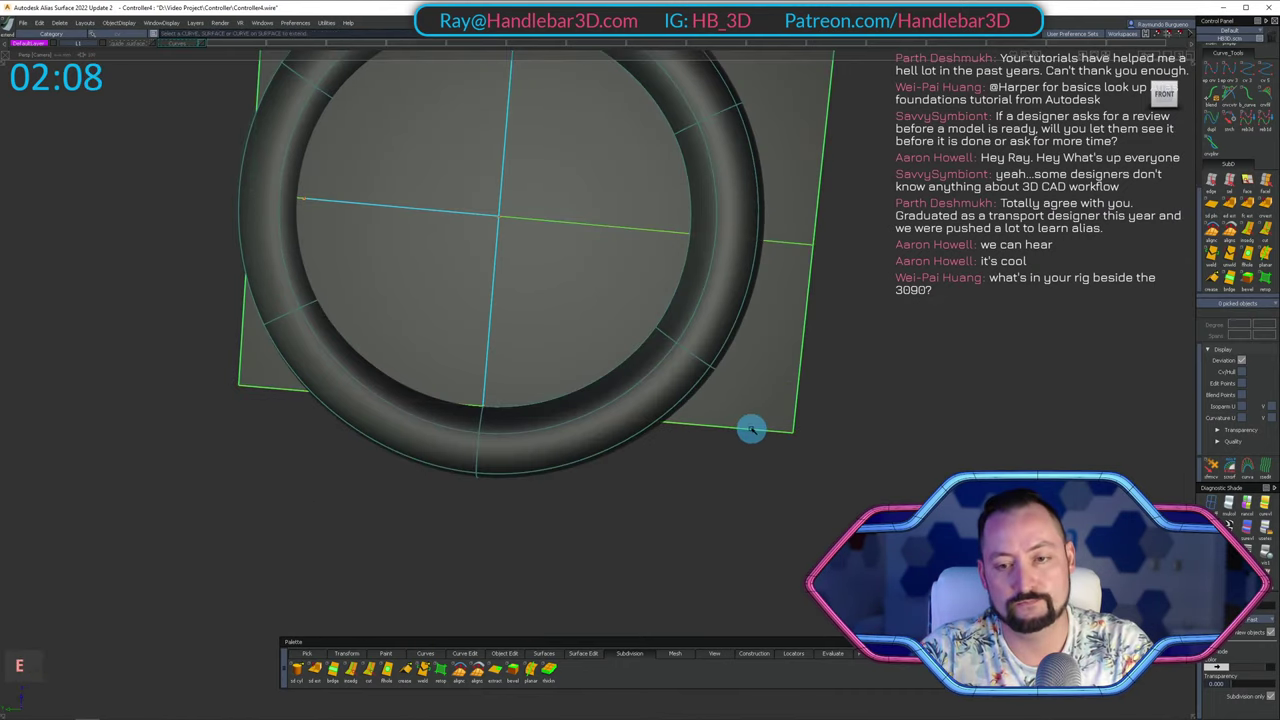
# Delete the two construction lines and reduce the flat surface to one span in each direction.
pyautogui.keyDown('alt'); pyautogui.keyDown('shift'); pyautogui.moveTo(757, 451); pyautogui.dragTo(703, 451, button='middle'); pyautogui.keyUp('shift'); pyautogui.keyUp('alt')
pyautogui.keyDown('alt'); pyautogui.keyDown('shift'); pyautogui.moveTo(703, 451); pyautogui.dragTo(611, 428); pyautogui.keyUp('shift'); pyautogui.keyUp('alt')
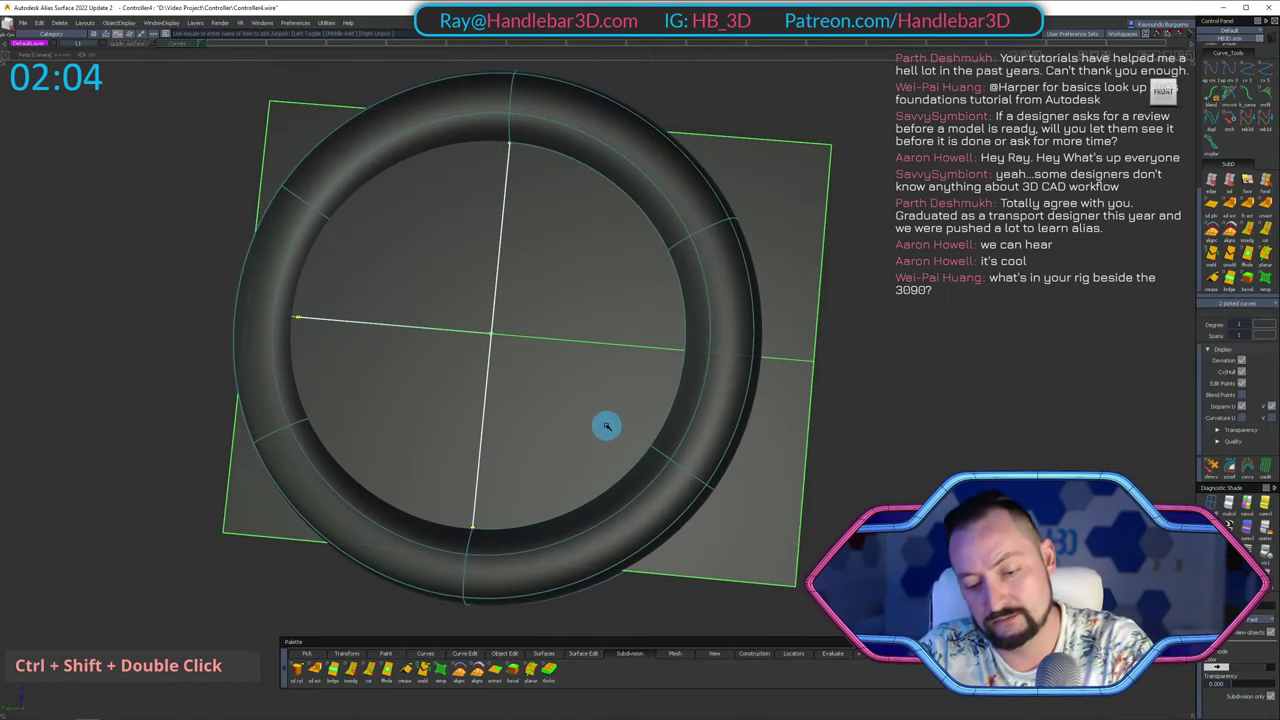
pyautogui.press('Return')
pyautogui.keyDown('ctrl'); pyautogui.keyDown('shift'); pyautogui.click(547, 277); pyautogui.keyUp('shift'); pyautogui.keyUp('ctrl')
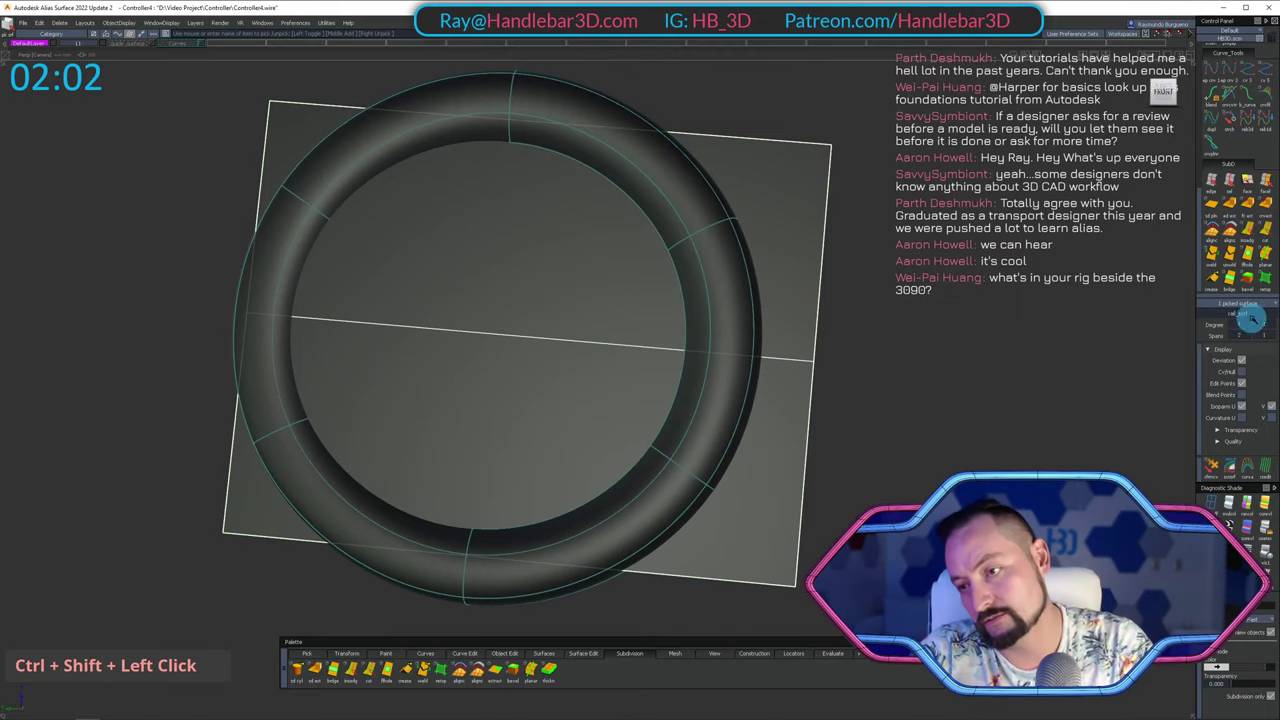
pyautogui.click(1251, 371)
pyautogui.press('space')
# Try to reposition the flat surface relative to the thumbstick ring.
pyautogui.keyDown('alt'); pyautogui.keyDown('shift'); pyautogui.moveTo(850, 317); pyautogui.dragTo(768, 295, button='right'); pyautogui.keyUp('shift'); pyautogui.keyUp('alt')
pyautogui.keyDown('alt'); pyautogui.keyDown('shift'); pyautogui.moveTo(766, 294); pyautogui.dragTo(378, 344); pyautogui.keyUp('shift'); pyautogui.keyUp('alt')
pyautogui.keyDown('ctrl'); pyautogui.keyDown('shift'); pyautogui.moveTo(378, 344); pyautogui.dragTo(380, 300, button='middle'); pyautogui.keyUp('shift'); pyautogui.keyUp('ctrl')
pyautogui.keyDown('alt'); pyautogui.keyDown('shift'); pyautogui.moveTo(380, 300); pyautogui.dragTo(449, 280); pyautogui.keyUp('shift'); pyautogui.keyUp('alt')
pyautogui.keyDown('alt'); pyautogui.keyDown('shift'); pyautogui.moveTo(455, 268); pyautogui.dragTo(481, 305, button='middle'); pyautogui.keyUp('shift'); pyautogui.keyUp('alt')
pyautogui.keyDown('alt'); pyautogui.keyDown('shift'); pyautogui.moveTo(481, 305); pyautogui.dragTo(357, 246); pyautogui.keyUp('shift'); pyautogui.keyUp('alt')
pyautogui.keyDown('ctrl'); pyautogui.keyDown('shift'); pyautogui.middleClick(355, 269); pyautogui.keyUp('shift'); pyautogui.keyUp('ctrl')
pyautogui.moveTo(232, 285)
pyautogui.mouseDown(button='right')
pyautogui.moveTo(215, 286)
pyautogui.moveTo(229, 294)
pyautogui.mouseUp(button='right')
pyautogui.hotkey('ctrl', 'z')
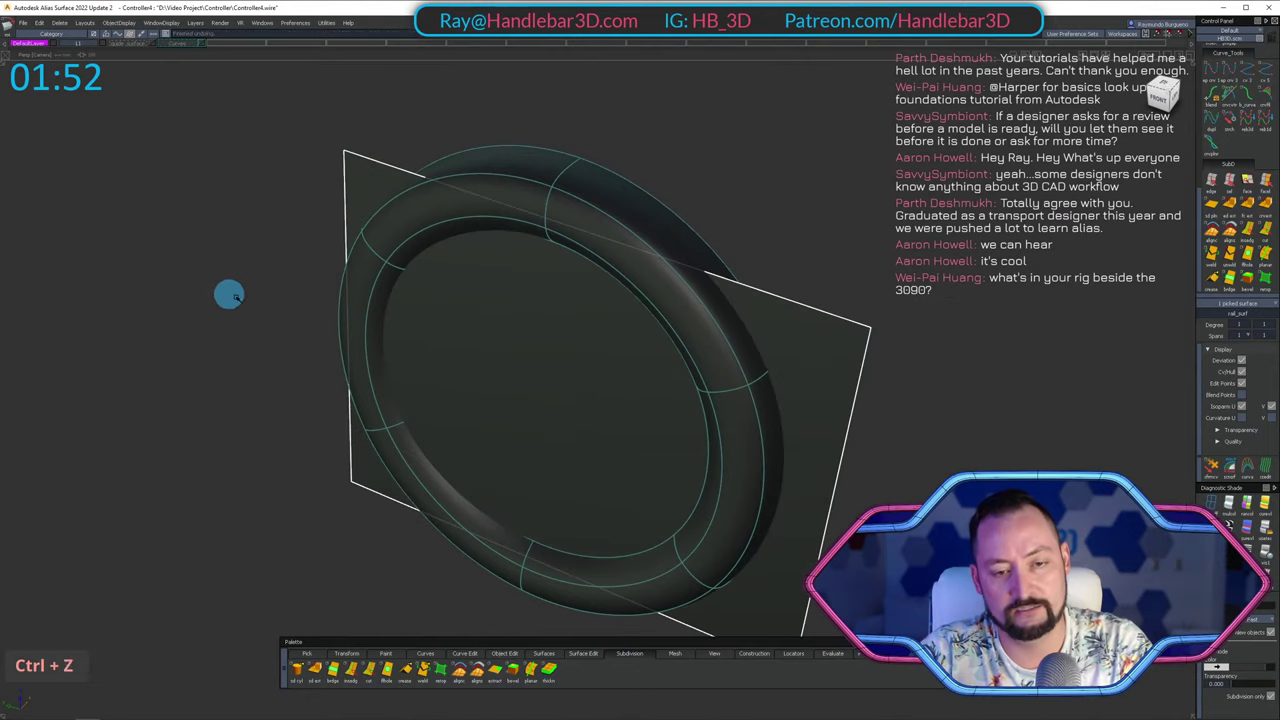
# Move the flat surface so that it cuts through the rim of the thumbstick ring.
pyautogui.keyDown('ctrl'); pyautogui.keyDown('shift'); pyautogui.moveTo(431, 329); pyautogui.dragTo(474, 343, button='middle'); pyautogui.keyUp('shift'); pyautogui.keyUp('ctrl')
pyautogui.keyDown('ctrl'); pyautogui.keyDown('shift'); pyautogui.moveTo(364, 294); pyautogui.dragTo(340, 312, button='middle'); pyautogui.keyUp('shift'); pyautogui.keyUp('ctrl')
pyautogui.moveTo(281, 317); pyautogui.dragTo(266, 323, button='right')
pyautogui.keyDown('alt'); pyautogui.keyDown('shift'); pyautogui.moveTo(267, 323); pyautogui.dragTo(756, 376); pyautogui.keyUp('shift'); pyautogui.keyUp('alt')
# Intersect the flat surface with the ring and trim it, keeping only the circular disc inside the opening.
pyautogui.keyDown('ctrl'); pyautogui.keyDown('shift'); pyautogui.middleClick(197, 279); pyautogui.keyUp('shift'); pyautogui.keyUp('ctrl')
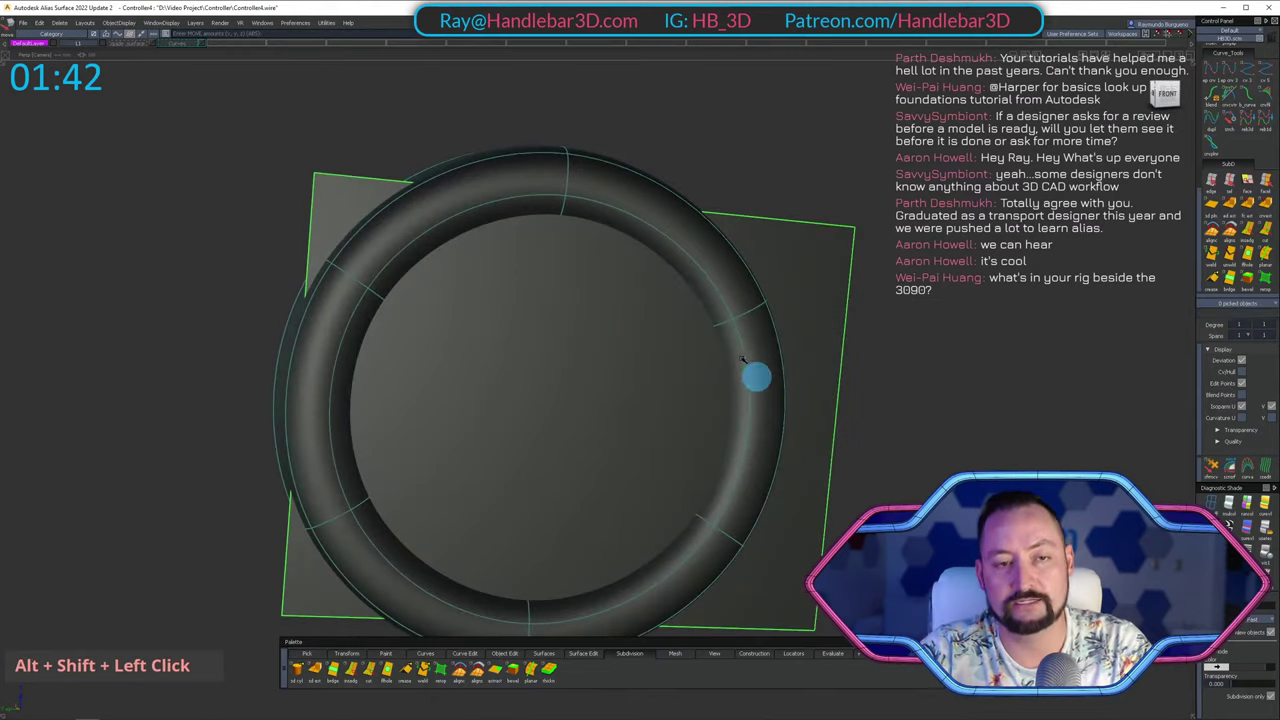
pyautogui.keyDown('ctrl'); pyautogui.keyDown('shift'); pyautogui.click(731, 220); pyautogui.keyUp('shift'); pyautogui.keyUp('ctrl')
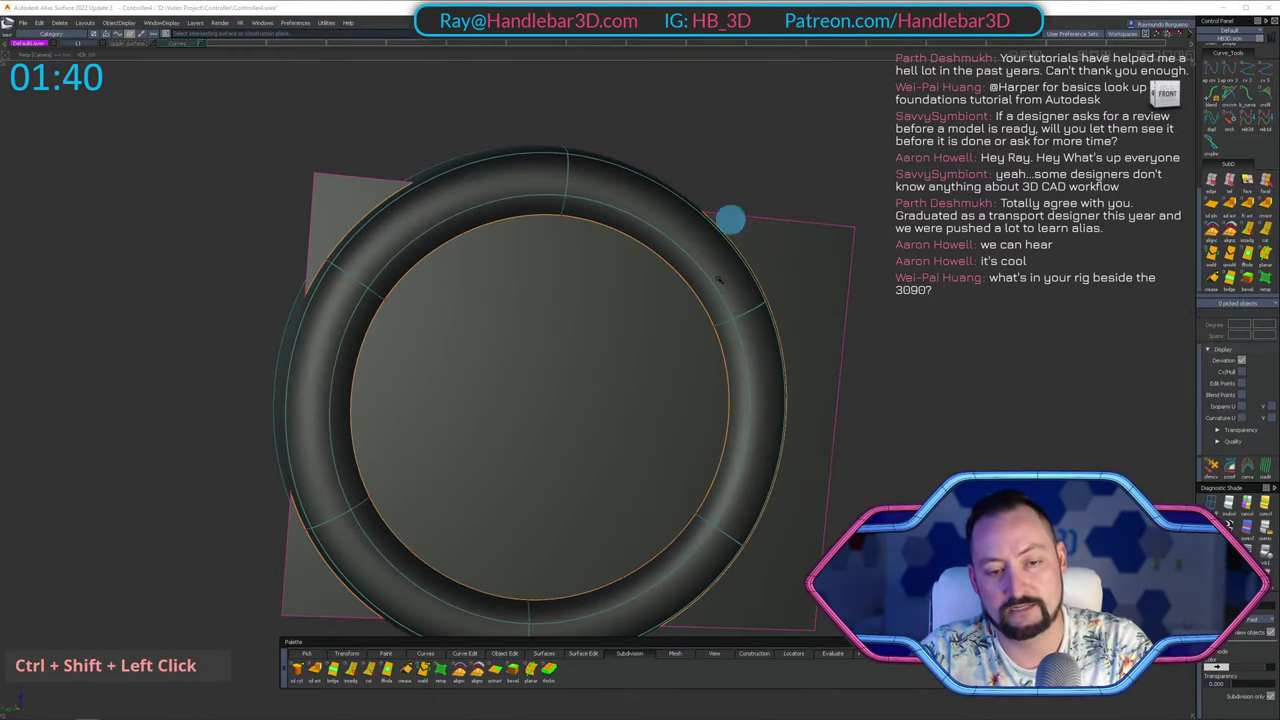
pyautogui.keyDown('ctrl'); pyautogui.keyDown('shift'); pyautogui.moveTo(540, 480); pyautogui.dragTo(543, 381); pyautogui.keyUp('shift'); pyautogui.keyUp('ctrl')
pyautogui.press('t')
pyautogui.click(551, 387)
pyautogui.press('space')
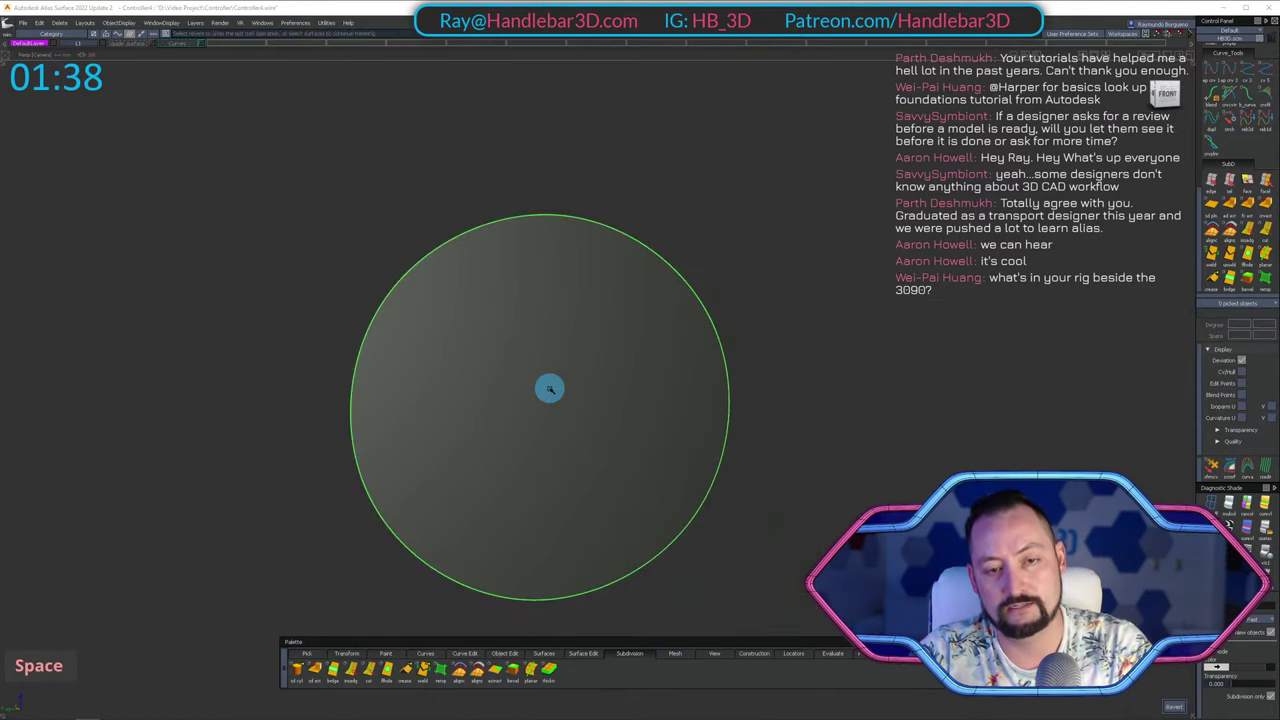
# Unhide the rest of the model, pick the thumbstick ring and isolate it.
pyautogui.hotkey('shift', '8')
pyautogui.keyDown('alt'); pyautogui.keyDown('shift'); pyautogui.moveTo(583, 341); pyautogui.dragTo(765, 240); pyautogui.keyUp('shift'); pyautogui.keyUp('alt')
pyautogui.keyDown('ctrl'); pyautogui.keyDown('shift'); pyautogui.moveTo(770, 238); pyautogui.dragTo(609, 278); pyautogui.keyUp('shift'); pyautogui.keyUp('ctrl')
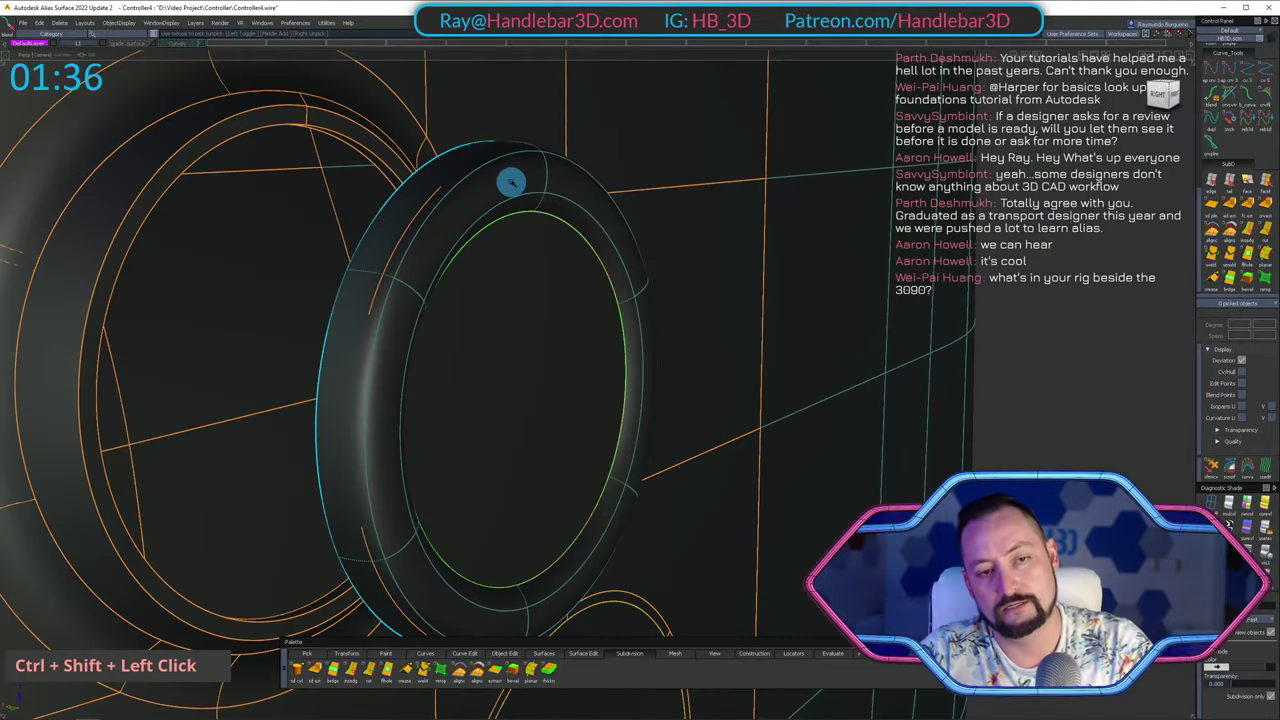
pyautogui.hotkey('shift', 'h')
pyautogui.hotkey('shift', '8')
pyautogui.keyDown('ctrl'); pyautogui.keyDown('shift'); pyautogui.moveTo(683, 189); pyautogui.dragTo(575, 233); pyautogui.keyUp('shift'); pyautogui.keyUp('ctrl')
pyautogui.click(571, 194)
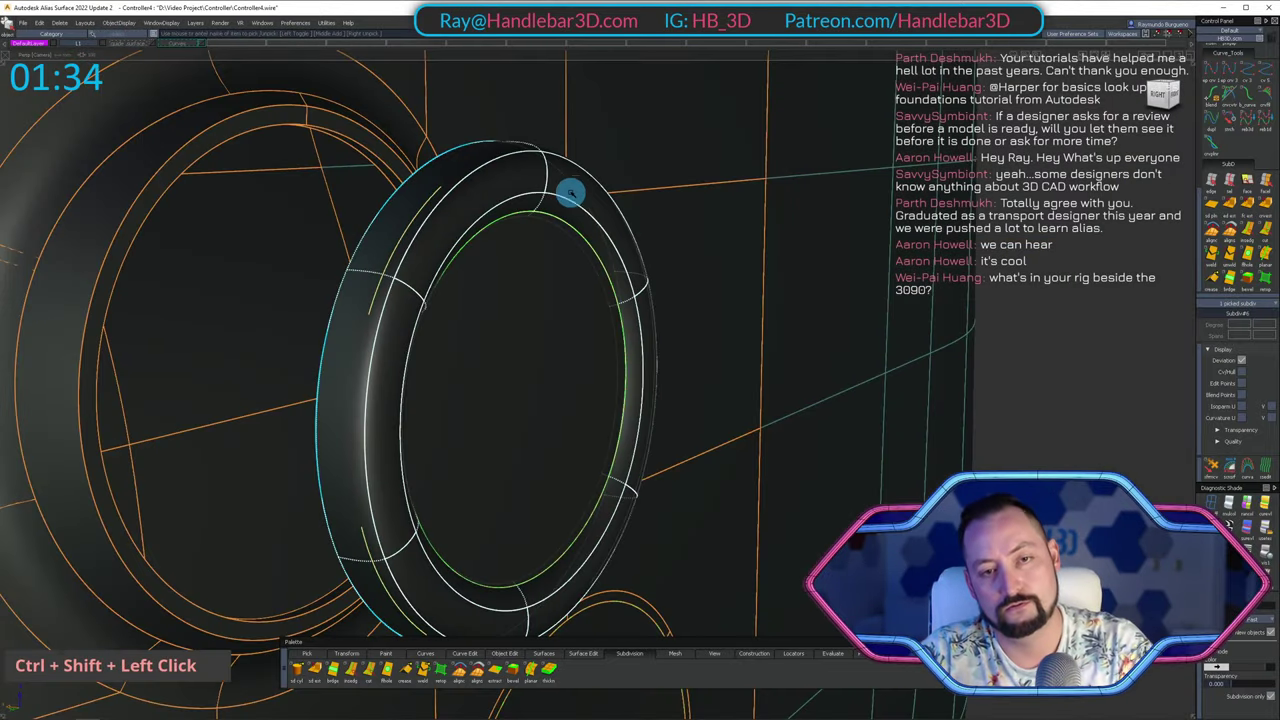
pyautogui.hotkey('shift', 'h')
# Delete all the intersection curves left on the surface of the thumbstick ring.
pyautogui.keyDown('alt'); pyautogui.keyDown('shift'); pyautogui.moveTo(700, 226); pyautogui.dragTo(515, 245); pyautogui.keyUp('shift'); pyautogui.keyUp('alt')
pyautogui.keyDown('alt'); pyautogui.keyDown('shift'); pyautogui.moveTo(515, 245); pyautogui.dragTo(393, 256, button='right'); pyautogui.keyUp('shift'); pyautogui.keyUp('alt')
pyautogui.keyDown('alt'); pyautogui.keyDown('shift'); pyautogui.moveTo(393, 256); pyautogui.dragTo(450, 290); pyautogui.keyUp('shift'); pyautogui.keyUp('alt')
pyautogui.keyDown('ctrl'); pyautogui.keyDown('shift'); pyautogui.moveTo(594, 394); pyautogui.dragTo(569, 214); pyautogui.keyUp('shift'); pyautogui.keyUp('ctrl')
pyautogui.keyDown('ctrl'); pyautogui.keyDown('shift'); pyautogui.moveTo(709, 463); pyautogui.dragTo(547, 246); pyautogui.keyUp('shift'); pyautogui.keyUp('ctrl')
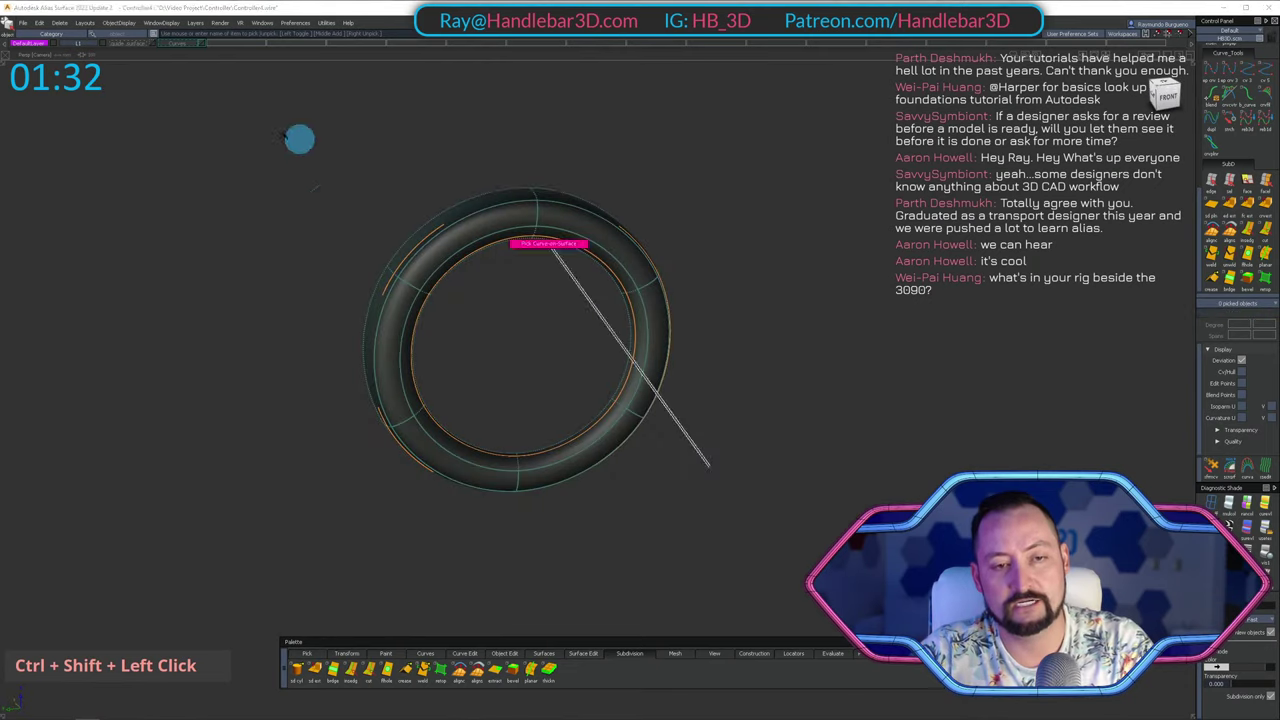
pyautogui.moveTo(297, 137); pyautogui.dragTo(972, 697)
pyautogui.press('Delete')
pyautogui.press('Return')
# Pick the thumbstick ring and display its subdivision control cage.
pyautogui.keyDown('ctrl'); pyautogui.keyDown('shift'); pyautogui.moveTo(700, 184); pyautogui.dragTo(583, 254); pyautogui.keyUp('shift'); pyautogui.keyUp('ctrl')
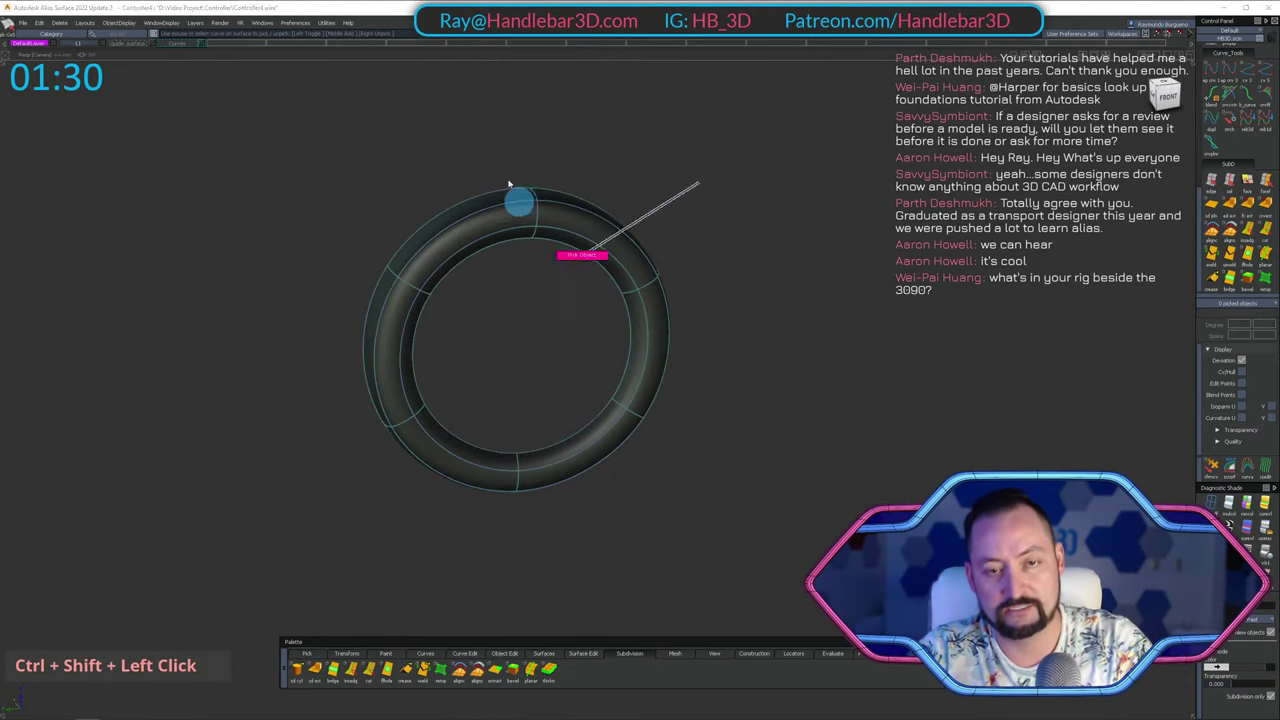
pyautogui.click(514, 195)
pyautogui.keyDown('ctrl'); pyautogui.keyDown('shift'); pyautogui.moveTo(698, 347); pyautogui.dragTo(659, 232, button='right'); pyautogui.keyUp('shift'); pyautogui.keyUp('ctrl')
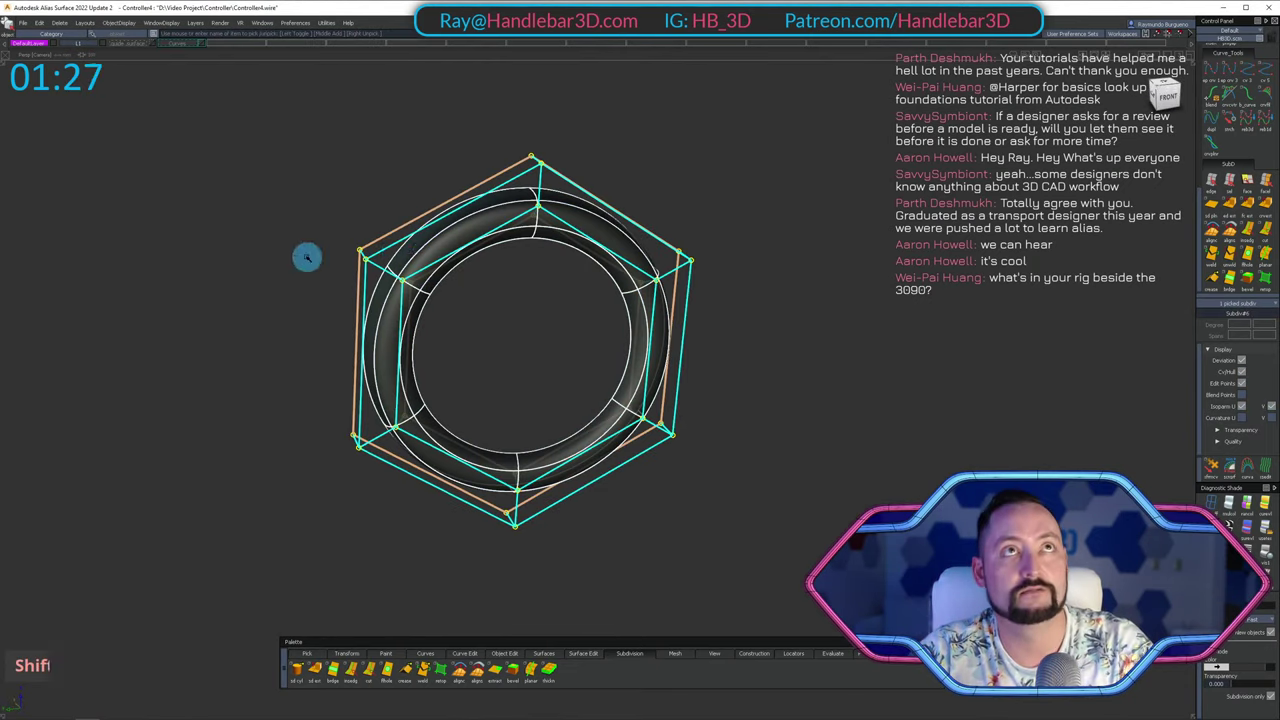
pyautogui.keyDown('alt'); pyautogui.keyDown('shift'); pyautogui.moveTo(307, 257); pyautogui.dragTo(490, 280); pyautogui.keyUp('shift'); pyautogui.keyUp('alt')
pyautogui.keyDown('alt'); pyautogui.keyDown('shift'); pyautogui.moveTo(490, 280); pyautogui.dragTo(631, 297, button='right'); pyautogui.keyUp('shift'); pyautogui.keyUp('alt')
pyautogui.keyDown('alt'); pyautogui.keyDown('shift'); pyautogui.moveTo(631, 297); pyautogui.dragTo(671, 317, button='middle'); pyautogui.keyUp('shift'); pyautogui.keyUp('alt')
pyautogui.keyDown('alt'); pyautogui.keyDown('shift'); pyautogui.moveTo(671, 317); pyautogui.dragTo(637, 292, button='right'); pyautogui.keyUp('shift'); pyautogui.keyUp('alt')
pyautogui.keyDown('ctrl'); pyautogui.keyDown('shift'); pyautogui.moveTo(637, 288); pyautogui.dragTo(632, 267); pyautogui.keyUp('shift'); pyautogui.keyUp('ctrl')
pyautogui.press('g')
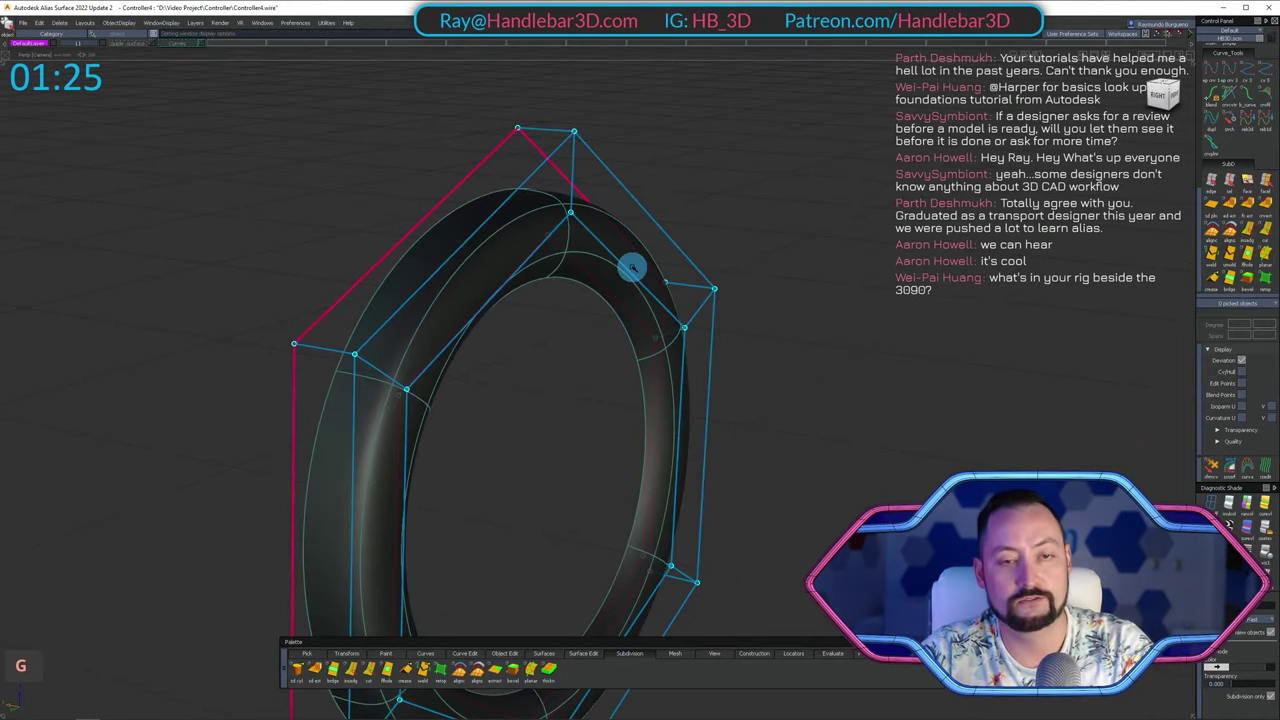
# Isolate the caged ring again and display it as a shaded, faceted box shape.
pyautogui.keyDown('ctrl'); pyautogui.keyDown('shift'); pyautogui.moveTo(688, 311); pyautogui.dragTo(680, 362); pyautogui.keyUp('shift'); pyautogui.keyUp('ctrl')
pyautogui.click(551, 246)
pyautogui.press('h')
pyautogui.keyDown('ctrl'); pyautogui.keyDown('shift'); pyautogui.moveTo(611, 382); pyautogui.dragTo(655, 215); pyautogui.keyUp('shift'); pyautogui.keyUp('ctrl')
pyautogui.keyDown('alt'); pyautogui.keyDown('shift'); pyautogui.moveTo(655, 215); pyautogui.dragTo(509, 323); pyautogui.keyUp('shift'); pyautogui.keyUp('alt')
pyautogui.click(354, 183)
pyautogui.moveTo(603, 448)
pyautogui.keyDown('ctrl'); pyautogui.keyDown('shift'); pyautogui.mouseDown()
pyautogui.moveTo(618, 233)
pyautogui.moveTo(638, 223)
pyautogui.moveTo(640, 200)
pyautogui.mouseUp(); pyautogui.keyUp('shift'); pyautogui.keyUp('ctrl')
pyautogui.click(577, 260)
pyautogui.hotkey('shift', 'h')
pyautogui.keyDown('alt'); pyautogui.keyDown('shift'); pyautogui.moveTo(640, 205); pyautogui.dragTo(1095, 216); pyautogui.keyUp('shift'); pyautogui.keyUp('alt')
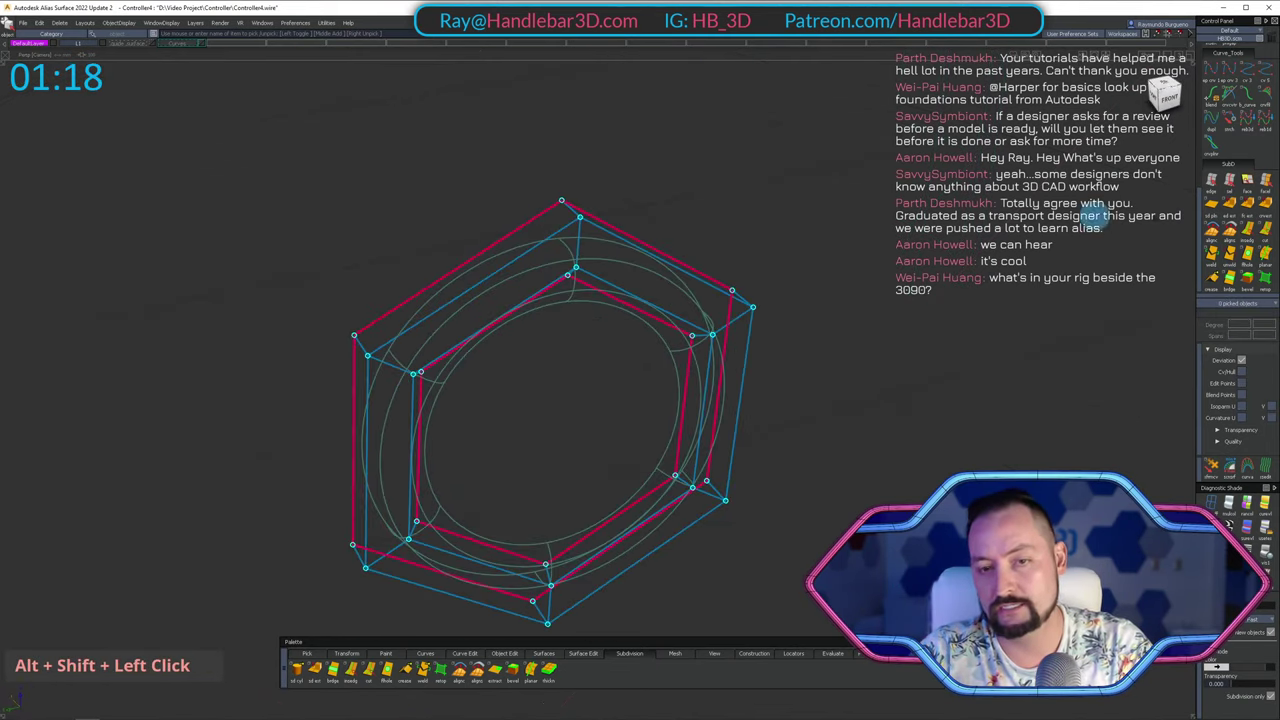
pyautogui.click(1269, 572)
pyautogui.moveTo(671, 251)
pyautogui.keyDown('alt'); pyautogui.keyDown('shift'); pyautogui.mouseDown()
pyautogui.moveTo(809, 179)
pyautogui.moveTo(677, 183)
pyautogui.moveTo(1060, 202)
pyautogui.mouseUp(); pyautogui.keyUp('shift'); pyautogui.keyUp('alt')
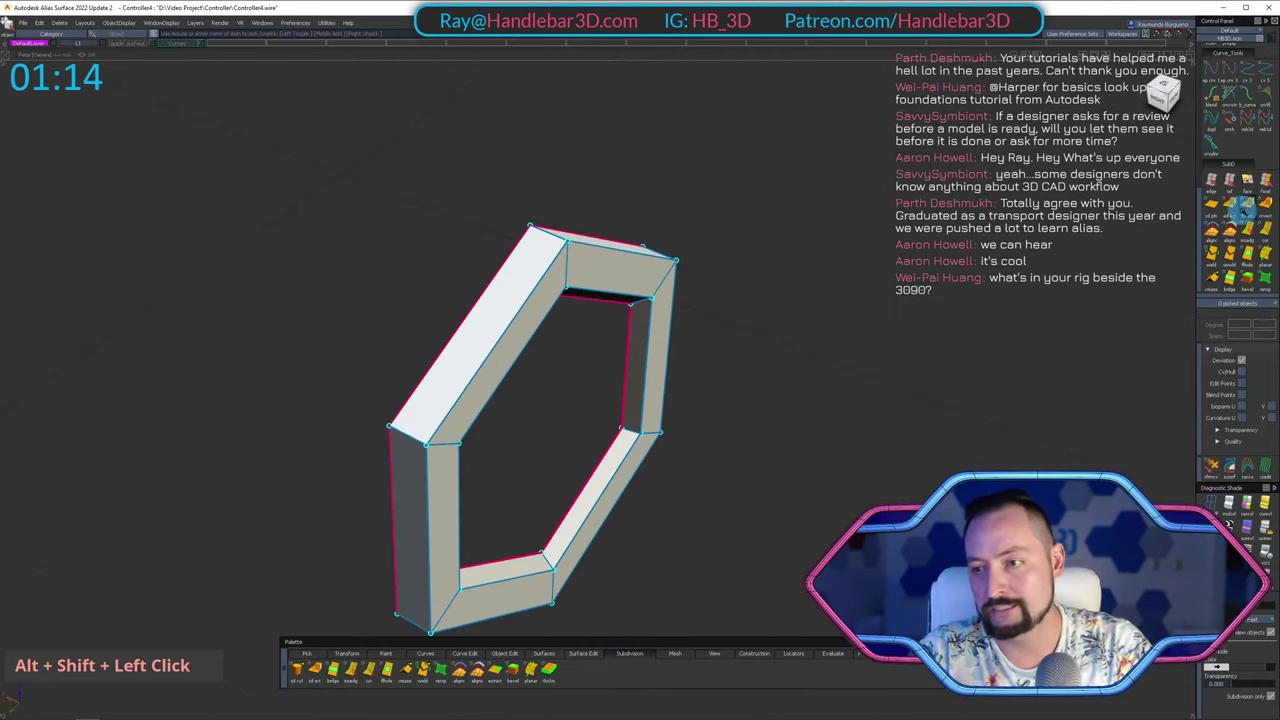
# Extrude the ring's outer back edge loop inward with Subdiv Extrude to form a narrow back face.
pyautogui.moveTo(1242, 210)
pyautogui.keyDown('alt'); pyautogui.keyDown('shift'); pyautogui.mouseDown()
pyautogui.moveTo(777, 243)
pyautogui.moveTo(811, 202)
pyautogui.moveTo(1193, 193)
pyautogui.mouseUp(); pyautogui.keyUp('shift'); pyautogui.keyUp('alt')
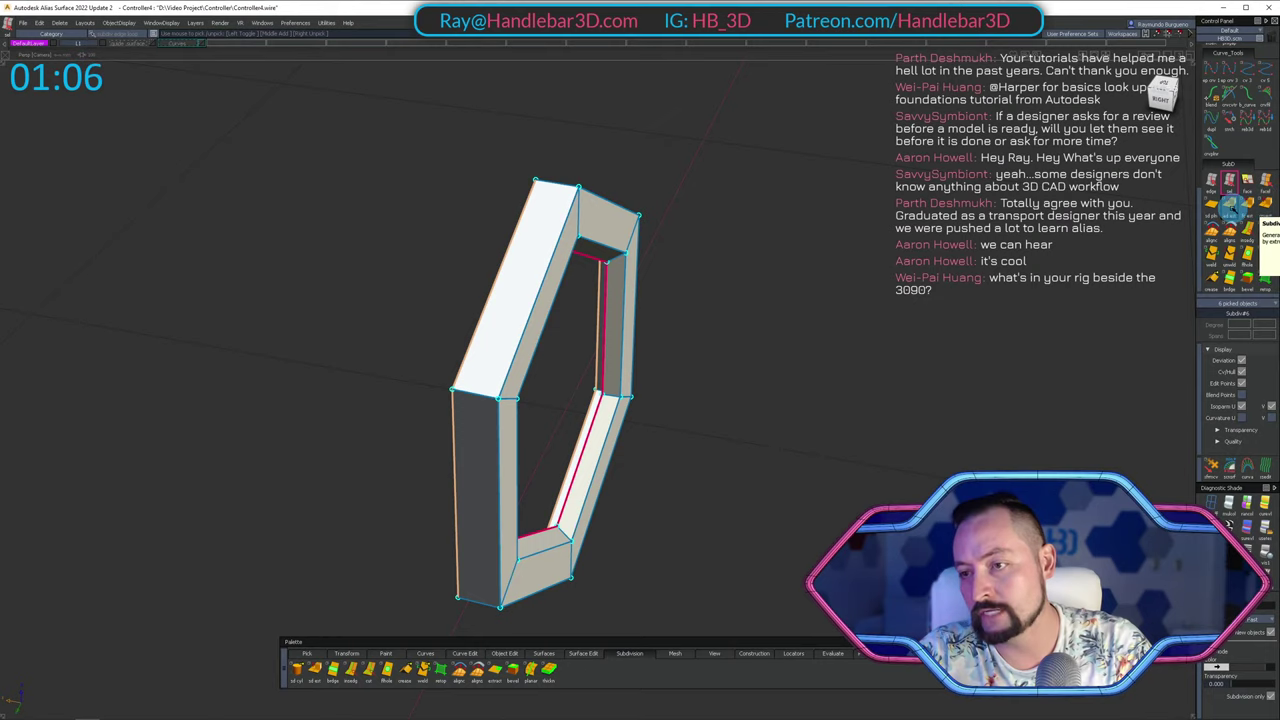
pyautogui.click(1231, 208)
pyautogui.keyDown('alt'); pyautogui.keyDown('shift'); pyautogui.moveTo(640, 223); pyautogui.dragTo(639, 374); pyautogui.keyUp('shift'); pyautogui.keyUp('alt')
pyautogui.keyDown('alt'); pyautogui.keyDown('shift'); pyautogui.moveTo(614, 443); pyautogui.dragTo(669, 476); pyautogui.keyUp('shift'); pyautogui.keyUp('alt')
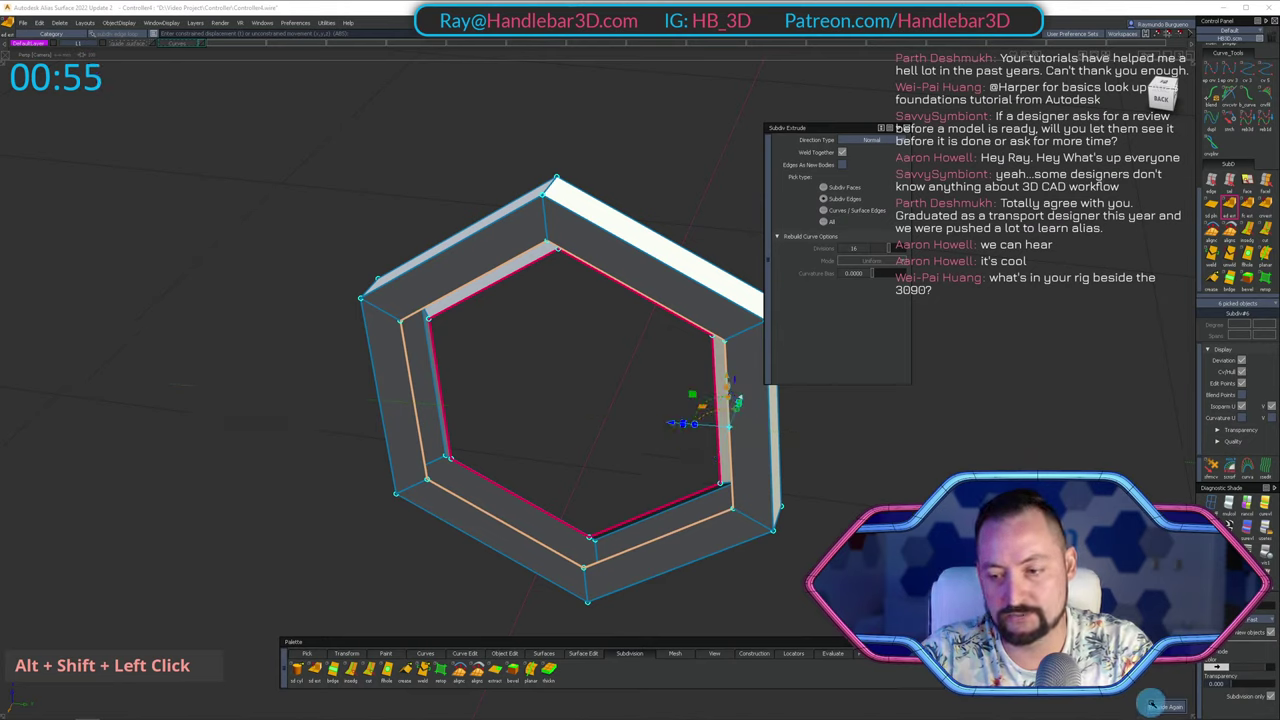
pyautogui.keyDown('alt'); pyautogui.keyDown('shift'); pyautogui.moveTo(772, 497); pyautogui.dragTo(679, 465); pyautogui.keyUp('shift'); pyautogui.keyUp('alt')
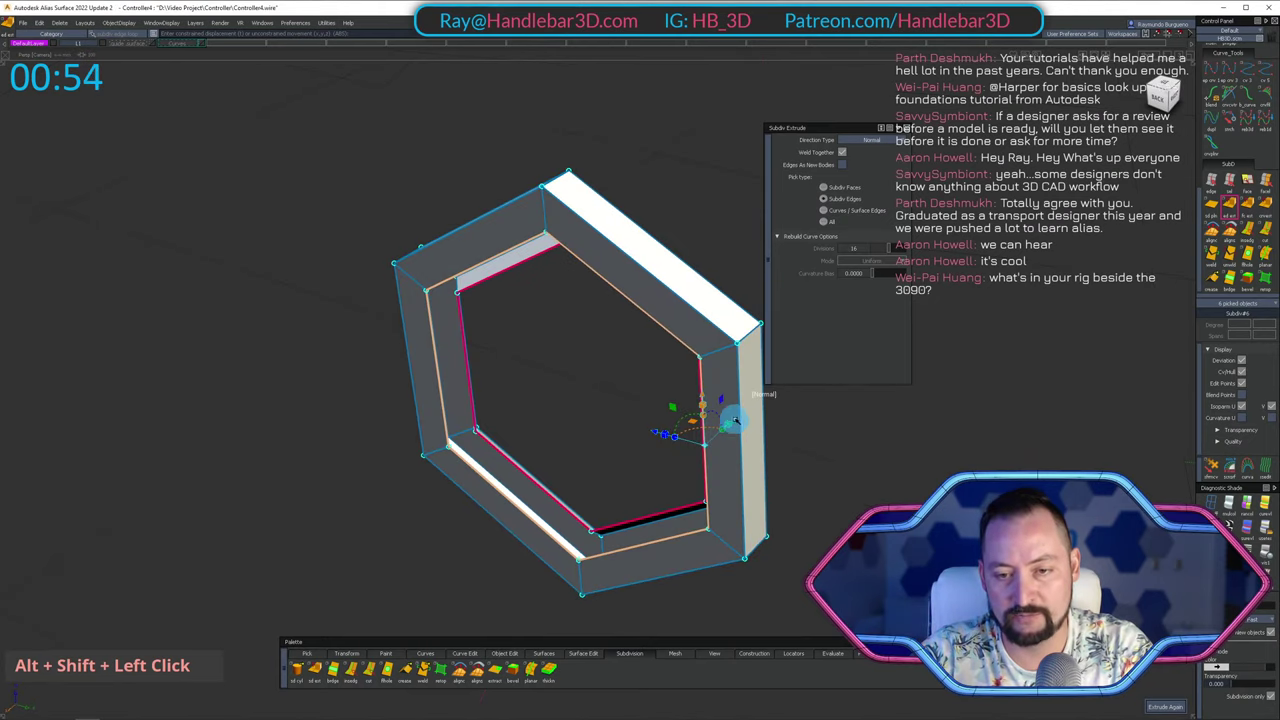
pyautogui.keyDown('alt'); pyautogui.keyDown('shift'); pyautogui.moveTo(733, 420); pyautogui.dragTo(729, 425); pyautogui.keyUp('shift'); pyautogui.keyUp('alt')
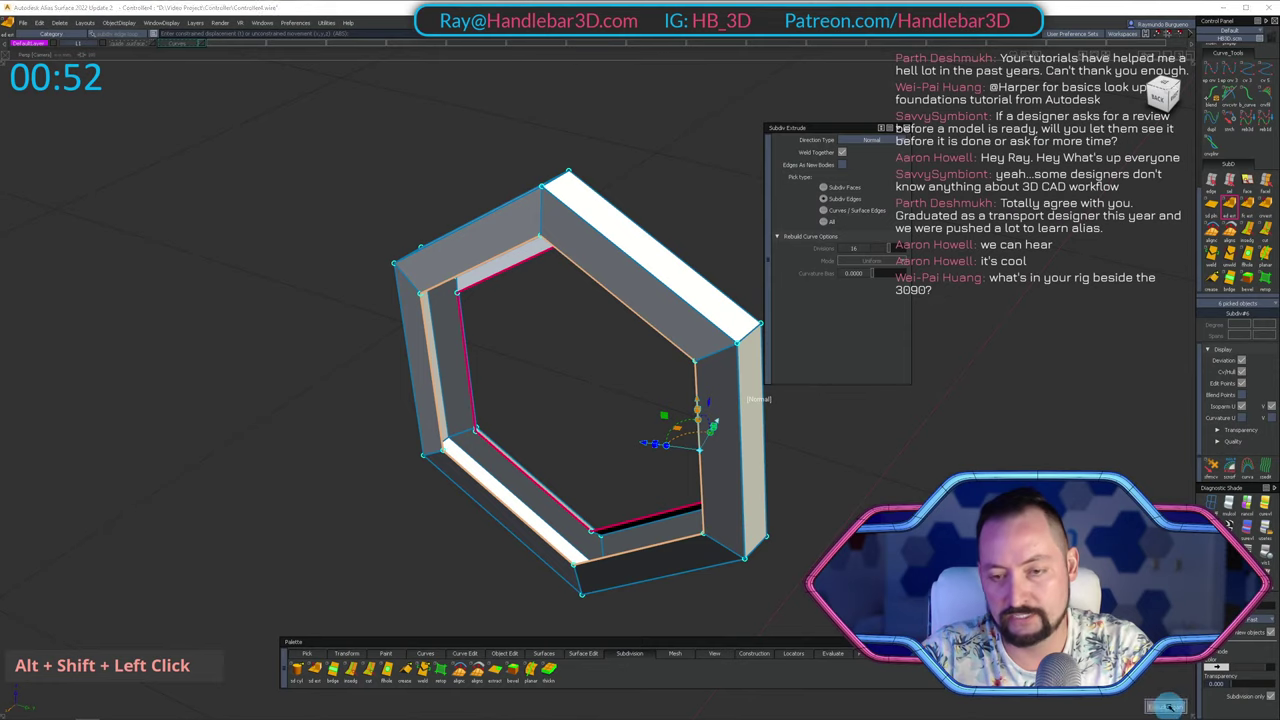
# Extrude the back loop again in stages, backward and inward, to form a tapered neck behind the ring.
pyautogui.moveTo(645, 444); pyautogui.dragTo(543, 443)
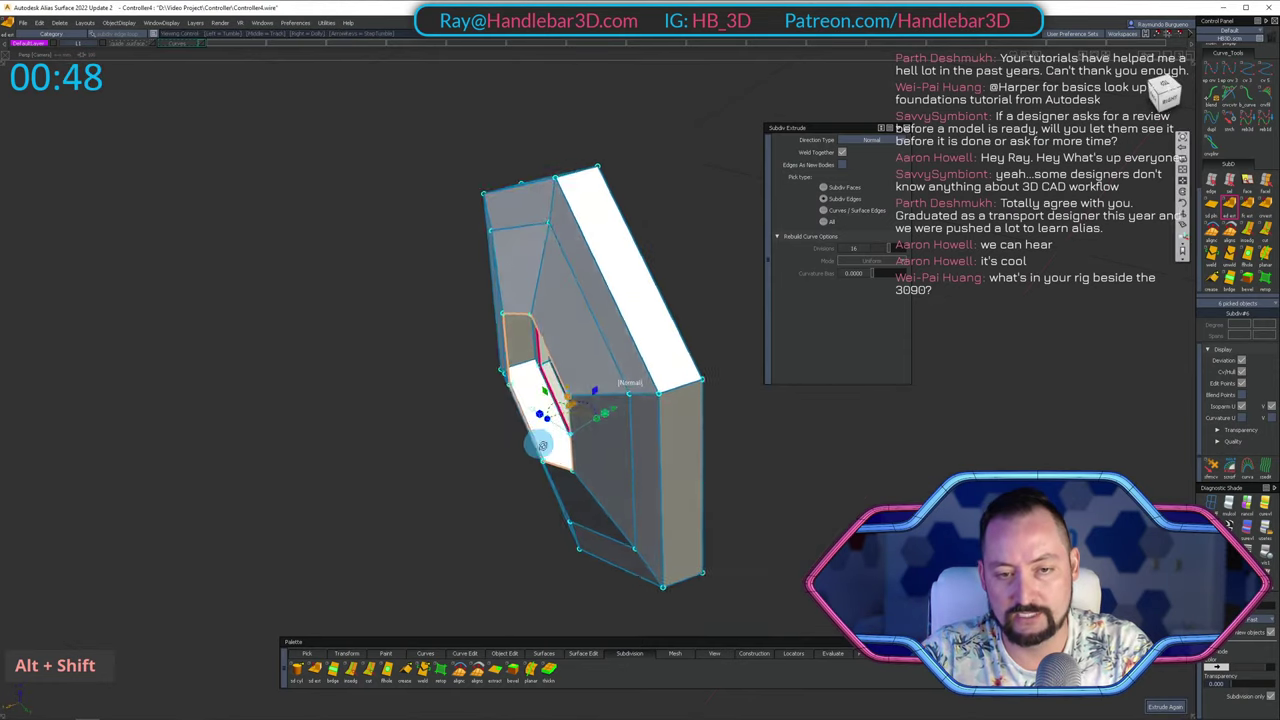
pyautogui.keyDown('alt'); pyautogui.keyDown('shift'); pyautogui.moveTo(600, 409); pyautogui.dragTo(1158, 686); pyautogui.keyUp('shift'); pyautogui.keyUp('alt')
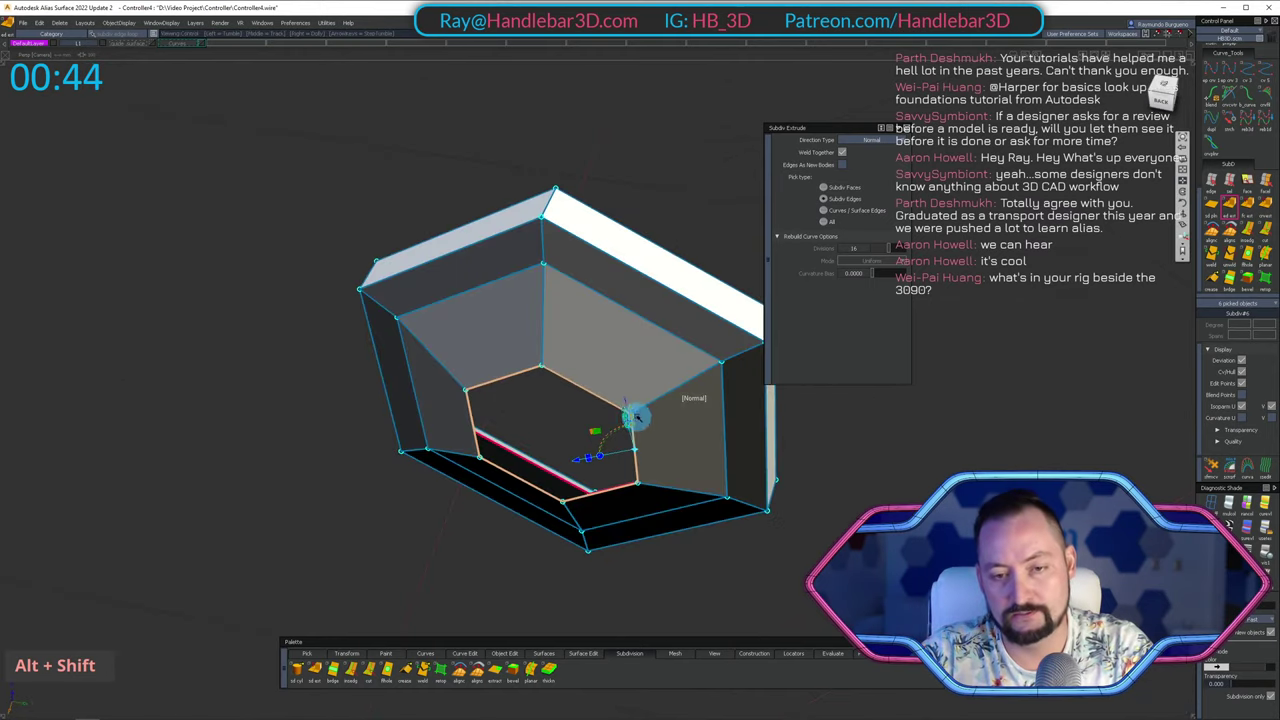
pyautogui.keyDown('alt'); pyautogui.keyDown('shift'); pyautogui.moveTo(636, 417); pyautogui.dragTo(534, 477); pyautogui.keyUp('shift'); pyautogui.keyUp('alt')
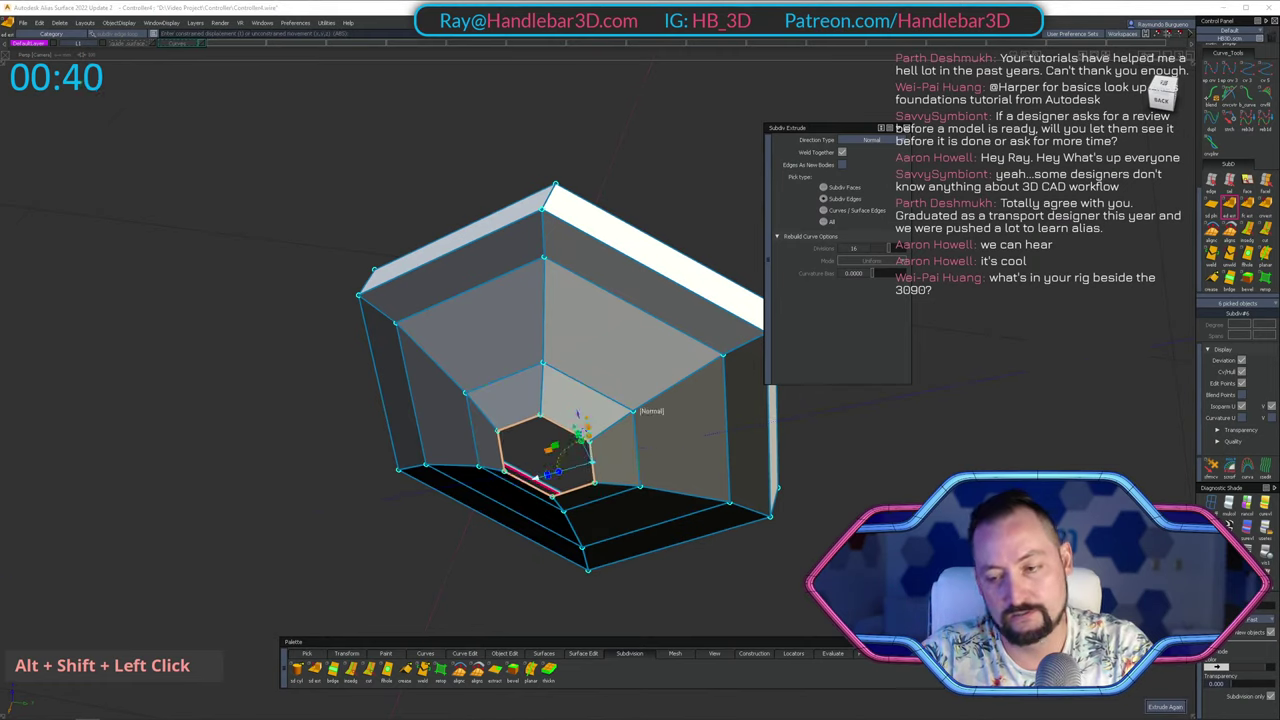
pyautogui.keyDown('alt'); pyautogui.keyDown('shift'); pyautogui.moveTo(731, 420); pyautogui.dragTo(420, 327); pyautogui.keyUp('shift'); pyautogui.keyUp('alt')
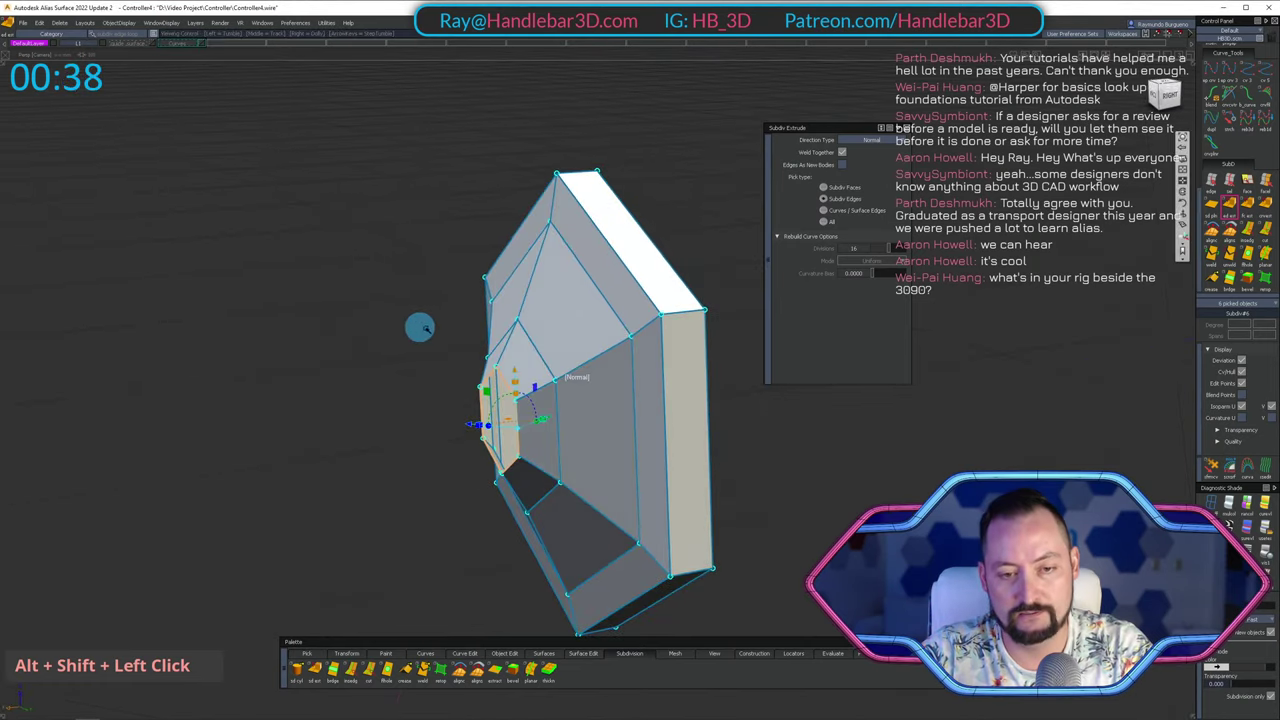
# Extrude the small end loop far backward into a long straight stem and return to smooth display without the cage.
pyautogui.keyDown('alt'); pyautogui.keyDown('shift'); pyautogui.moveTo(645, 299); pyautogui.dragTo(548, 381); pyautogui.keyUp('shift'); pyautogui.keyUp('alt')
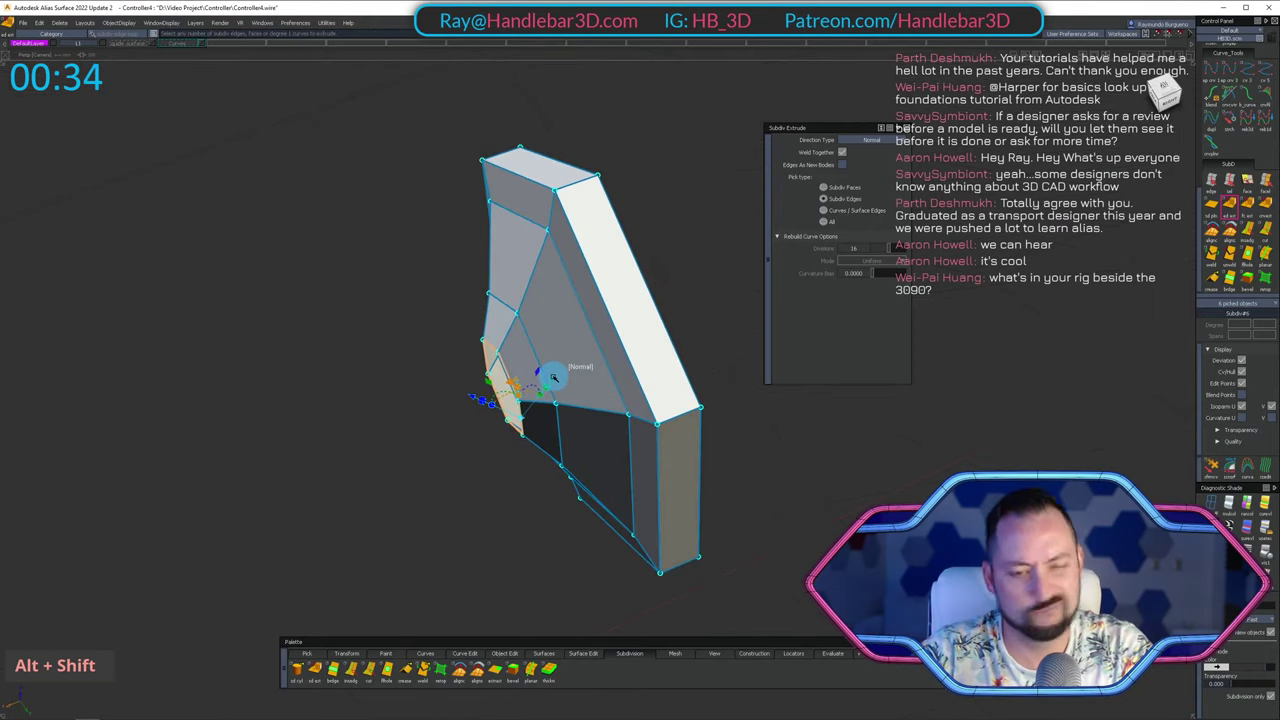
pyautogui.moveTo(443, 411); pyautogui.dragTo(72, 597)
pyautogui.keyDown('alt'); pyautogui.keyDown('shift'); pyautogui.moveTo(415, 449); pyautogui.dragTo(597, 206); pyautogui.keyUp('shift'); pyautogui.keyUp('alt')
pyautogui.keyDown('ctrl'); pyautogui.keyDown('shift'); pyautogui.moveTo(597, 206); pyautogui.dragTo(542, 286); pyautogui.keyUp('shift'); pyautogui.keyUp('ctrl')
pyautogui.keyDown('ctrl'); pyautogui.keyDown('shift'); pyautogui.moveTo(640, 503); pyautogui.dragTo(643, 565); pyautogui.keyUp('shift'); pyautogui.keyUp('ctrl')
pyautogui.keyDown('alt'); pyautogui.keyDown('shift'); pyautogui.moveTo(560, 330); pyautogui.dragTo(664, 257, button='right'); pyautogui.keyUp('shift'); pyautogui.keyUp('alt')
pyautogui.keyDown('alt'); pyautogui.keyDown('shift'); pyautogui.moveTo(664, 257); pyautogui.dragTo(252, 290); pyautogui.keyUp('shift'); pyautogui.keyUp('alt')
pyautogui.keyDown('alt'); pyautogui.keyDown('shift'); pyautogui.moveTo(252, 290); pyautogui.dragTo(750, 190); pyautogui.keyUp('shift'); pyautogui.keyUp('alt')
# Show the thumbstick's control cage and bevel the outer front edge loop of its rim.
pyautogui.keyDown('ctrl'); pyautogui.keyDown('shift'); pyautogui.moveTo(772, 172); pyautogui.dragTo(683, 254); pyautogui.keyUp('shift'); pyautogui.keyUp('ctrl')
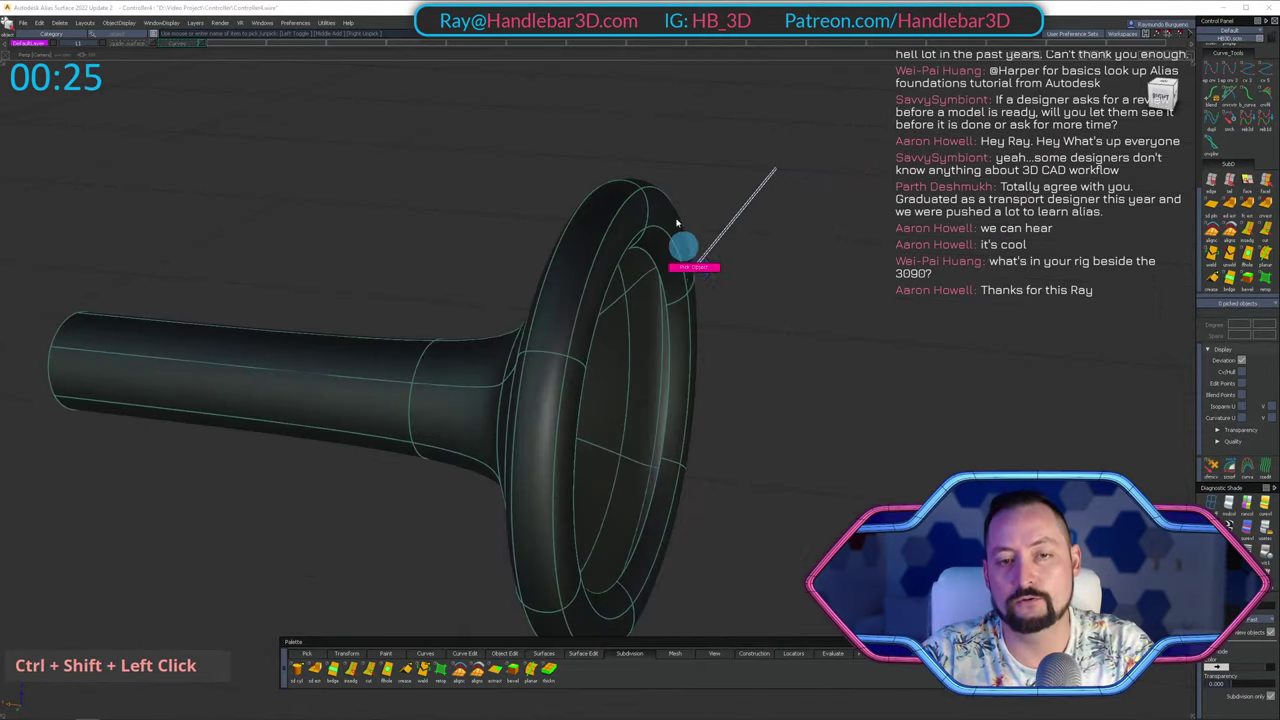
pyautogui.click(693, 294)
pyautogui.keyDown('ctrl'); pyautogui.keyDown('shift'); pyautogui.moveTo(694, 296); pyautogui.dragTo(700, 185, button='right'); pyautogui.keyUp('shift'); pyautogui.keyUp('ctrl')
pyautogui.keyDown('ctrl'); pyautogui.keyDown('shift'); pyautogui.moveTo(750, 300); pyautogui.dragTo(766, 378); pyautogui.keyUp('shift'); pyautogui.keyUp('ctrl')
pyautogui.click(1232, 182)
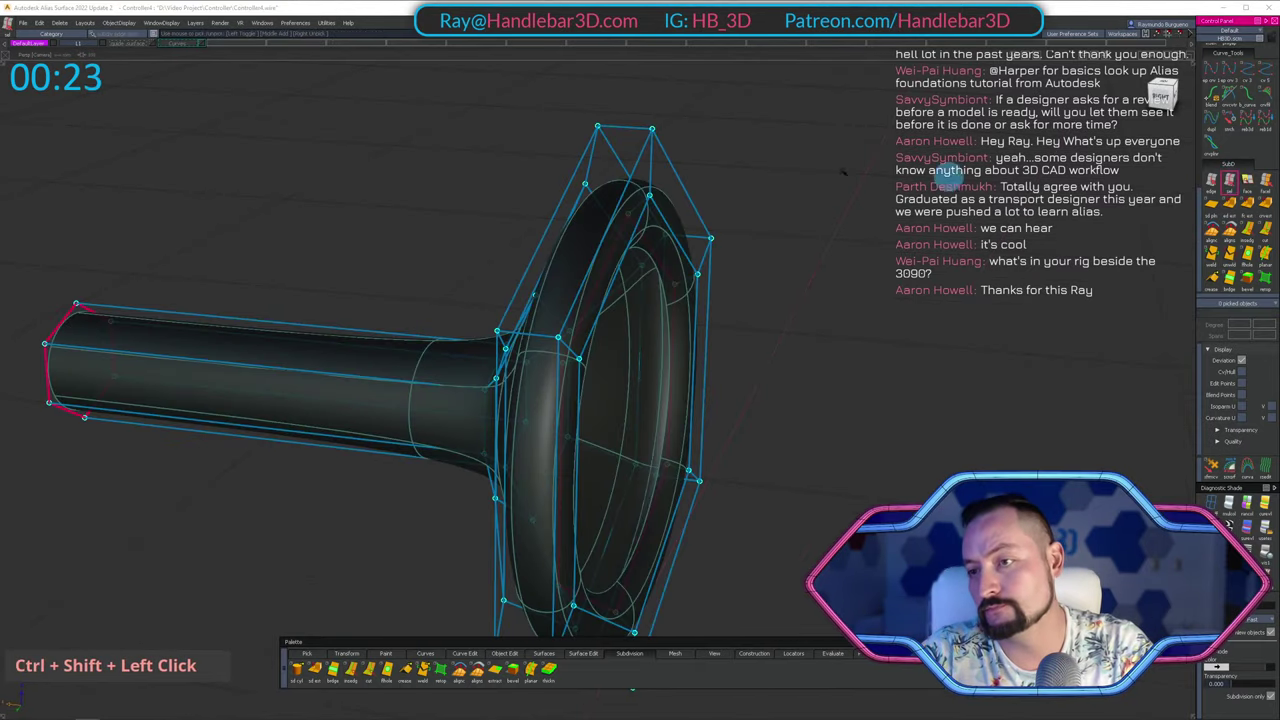
pyautogui.doubleClick(675, 163)
pyautogui.hotkey('alt', 'b')
pyautogui.moveTo(789, 150); pyautogui.dragTo(659, 208)
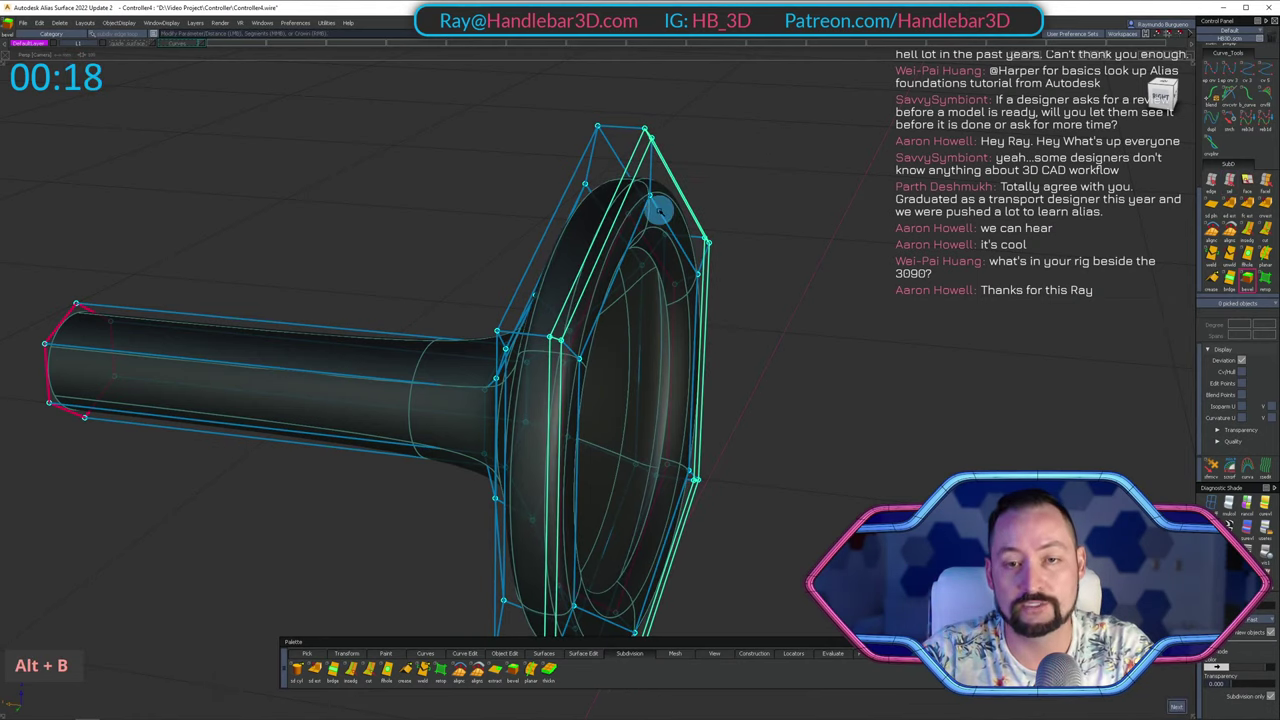
# Bevel the inner front edge loop of the thumbstick's rim.
pyautogui.keyDown('ctrl'); pyautogui.keyDown('shift'); pyautogui.moveTo(749, 216); pyautogui.dragTo(736, 138); pyautogui.keyUp('shift'); pyautogui.keyUp('ctrl')
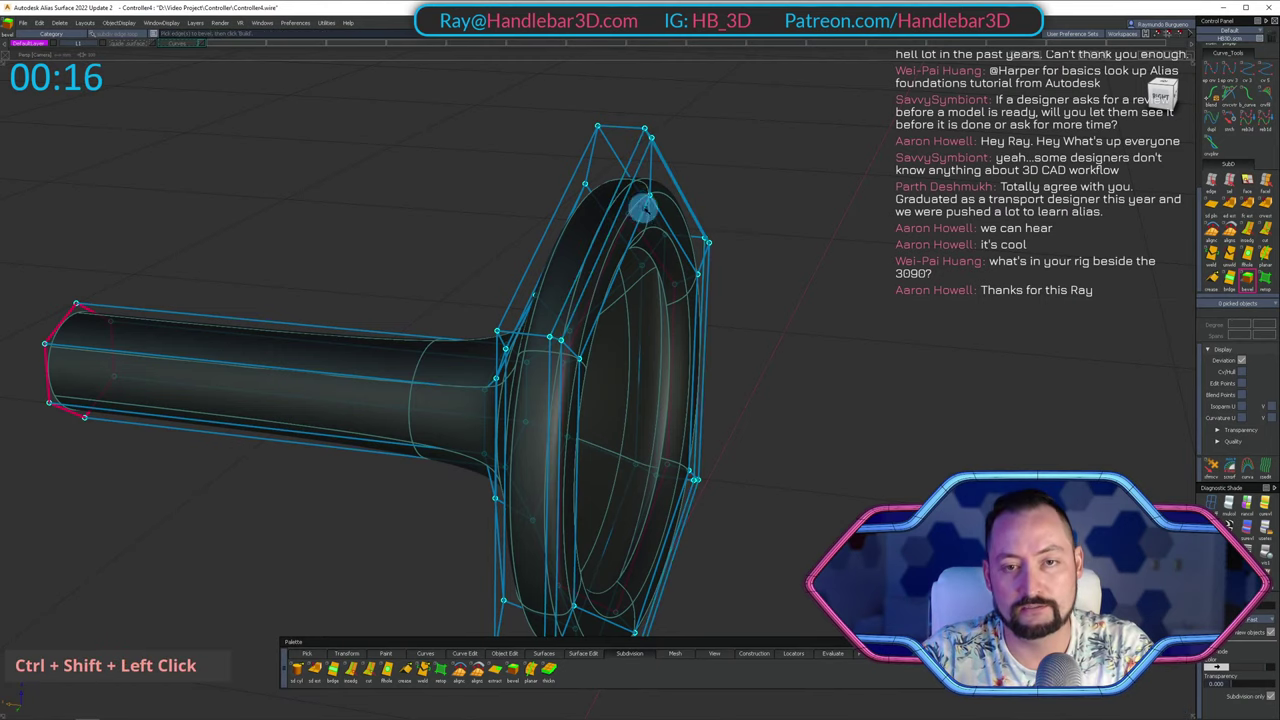
pyautogui.click(661, 216)
pyautogui.keyDown('ctrl'); pyautogui.keyDown('shift'); pyautogui.moveTo(832, 282); pyautogui.dragTo(1036, 190); pyautogui.keyUp('shift'); pyautogui.keyUp('ctrl')
pyautogui.click(1229, 180)
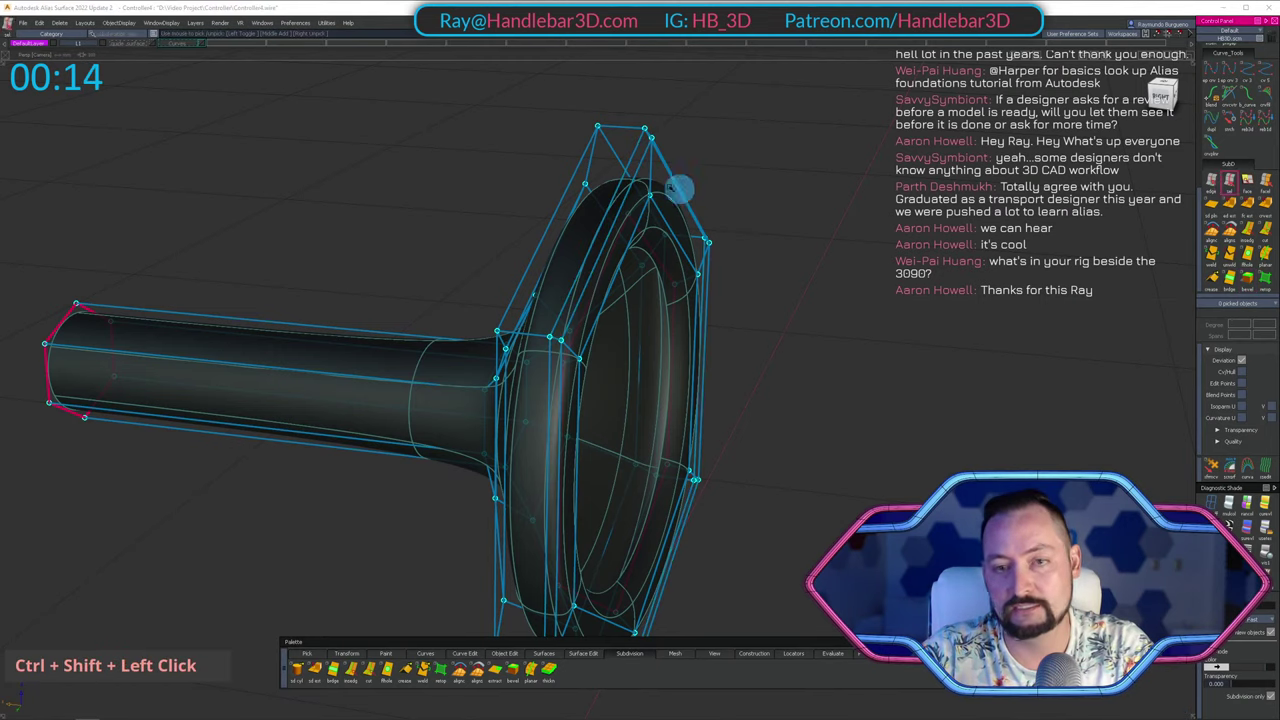
pyautogui.keyDown('ctrl'); pyautogui.keyDown('shift'); pyautogui.click(664, 217); pyautogui.keyUp('shift'); pyautogui.keyUp('ctrl')
pyautogui.hotkey('alt', 'b')
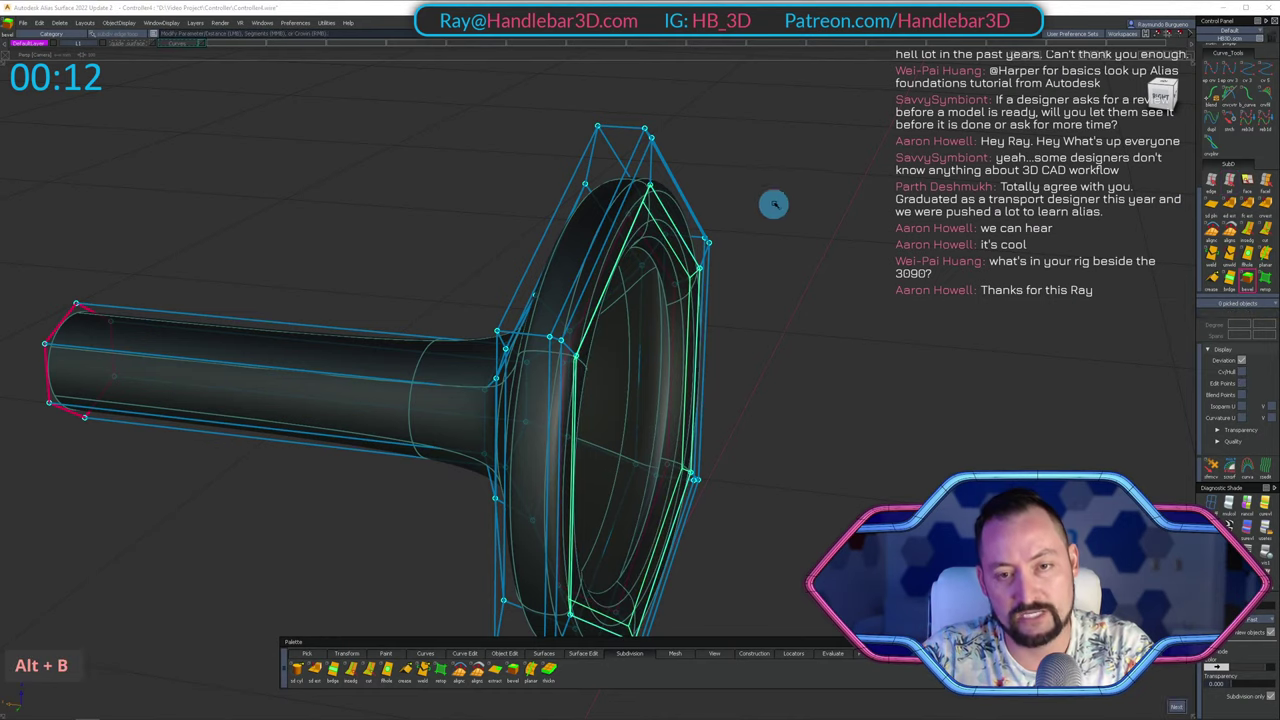
# Select the outer back edge loop of the thumbstick's rim and bevel it.
pyautogui.keyDown('ctrl'); pyautogui.keyDown('shift'); pyautogui.click(545, 215); pyautogui.keyUp('shift'); pyautogui.keyUp('ctrl')
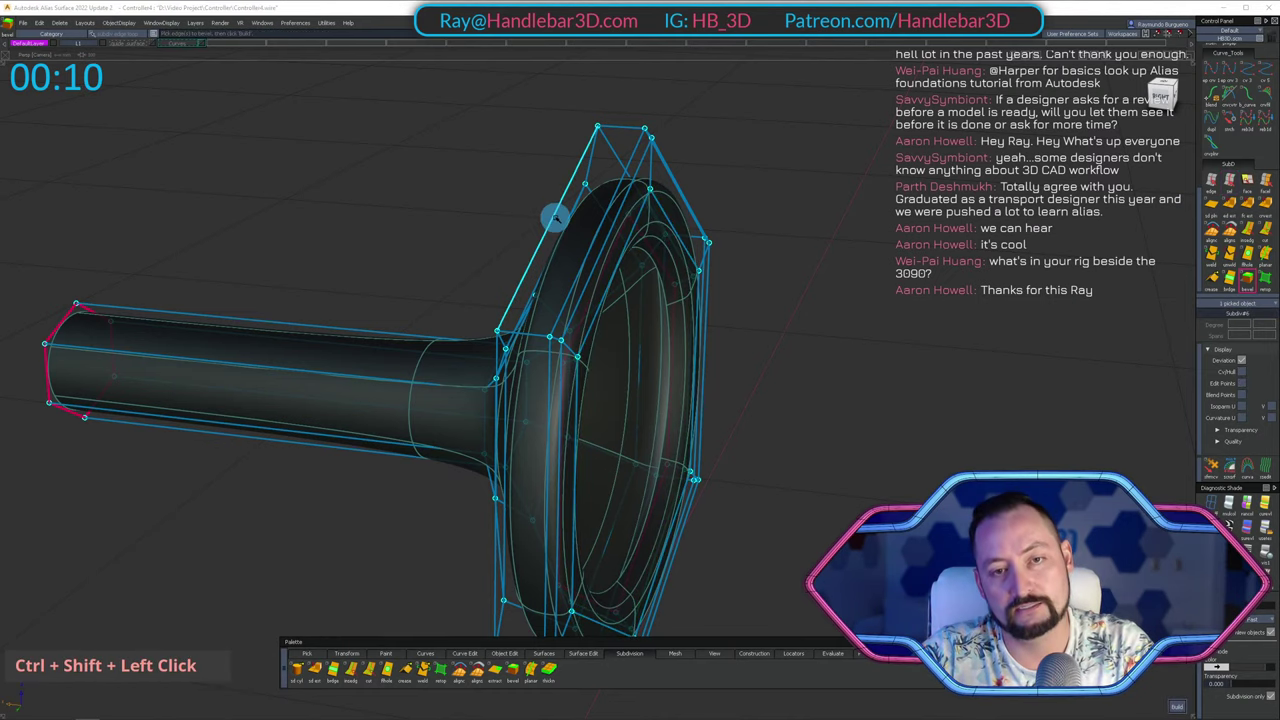
pyautogui.keyDown('ctrl'); pyautogui.keyDown('shift'); pyautogui.moveTo(562, 268); pyautogui.dragTo(826, 160); pyautogui.keyUp('shift'); pyautogui.keyUp('ctrl')
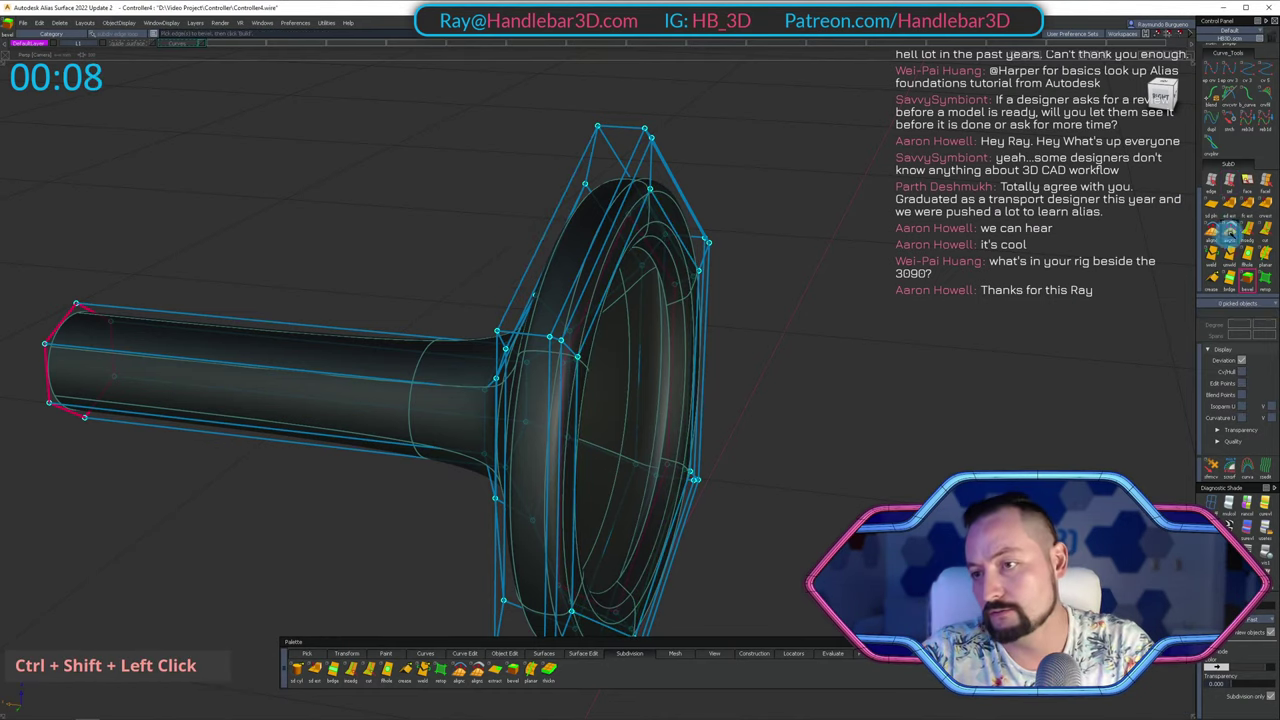
pyautogui.scroll(-1, 1244, 226)
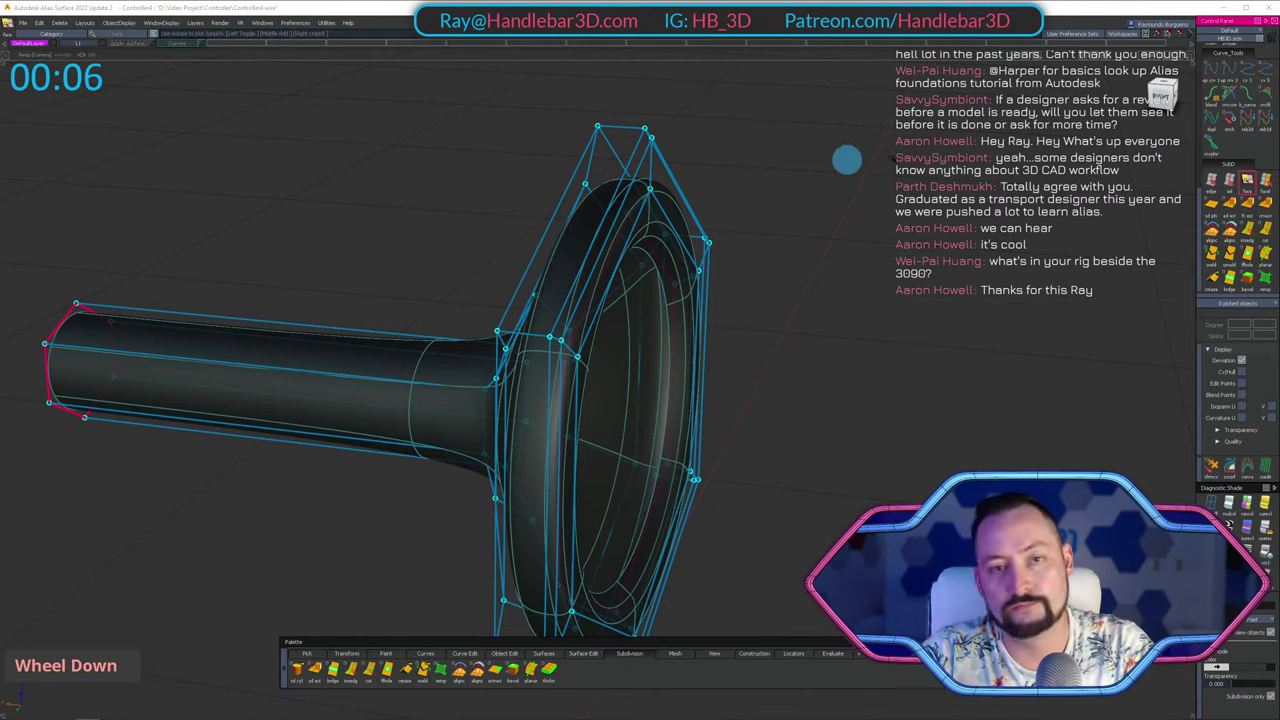
pyautogui.click(1229, 180)
pyautogui.click(545, 222)
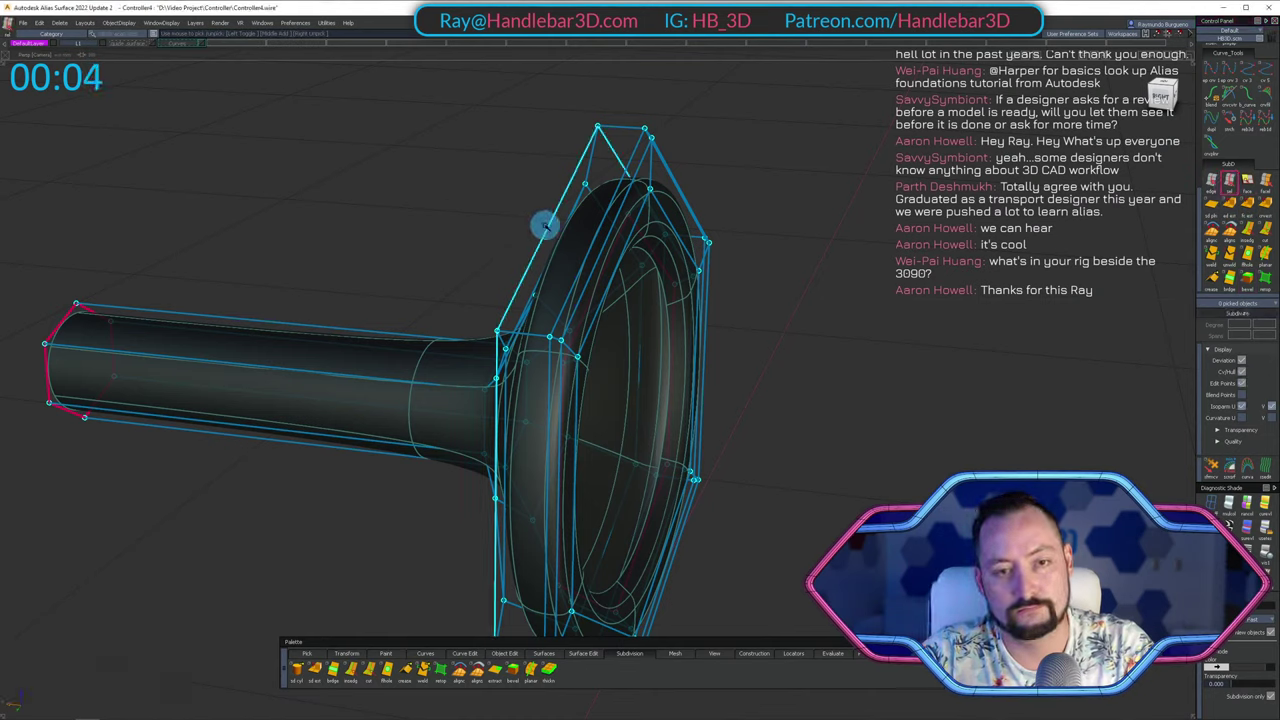
pyautogui.hotkey('alt', 'b')
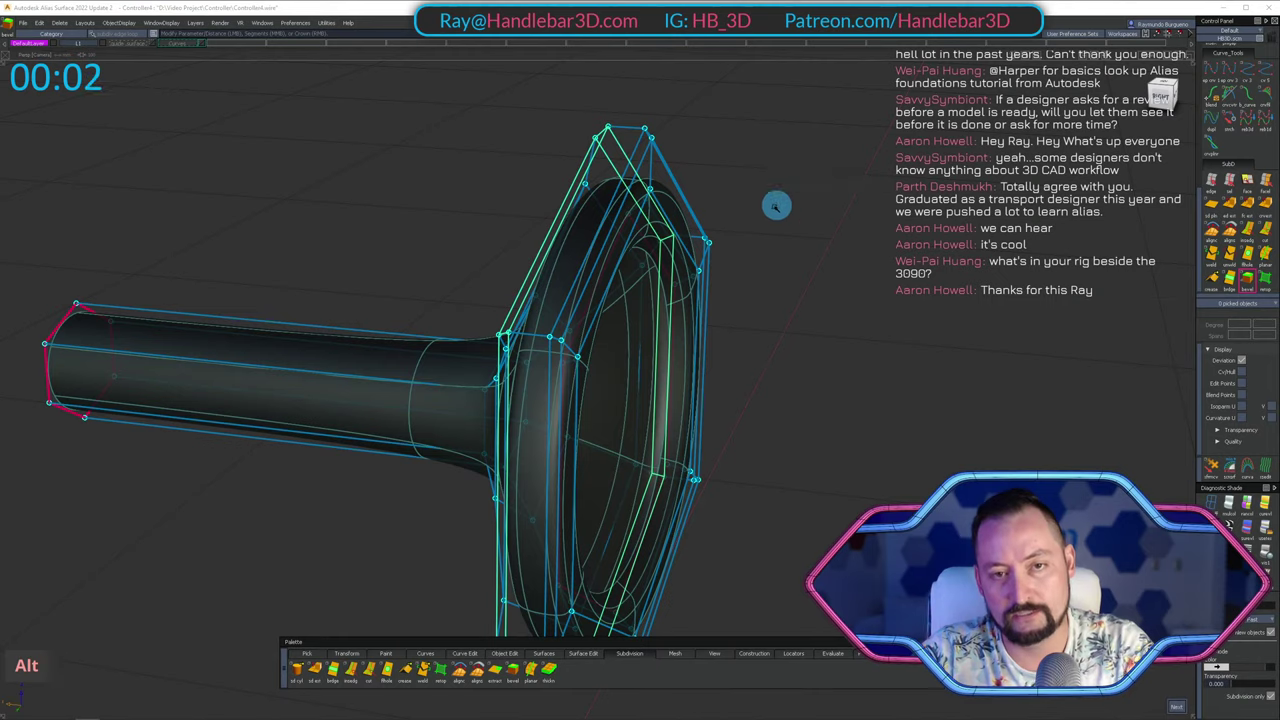
pyautogui.moveTo(777, 203)
pyautogui.keyDown('alt'); pyautogui.keyDown('shift'); pyautogui.mouseDown()
pyautogui.moveTo(786, 163)
pyautogui.moveTo(851, 211)
pyautogui.moveTo(294, 186)
pyautogui.moveTo(680, 206)
pyautogui.mouseUp(); pyautogui.keyUp('shift'); pyautogui.keyUp('alt')
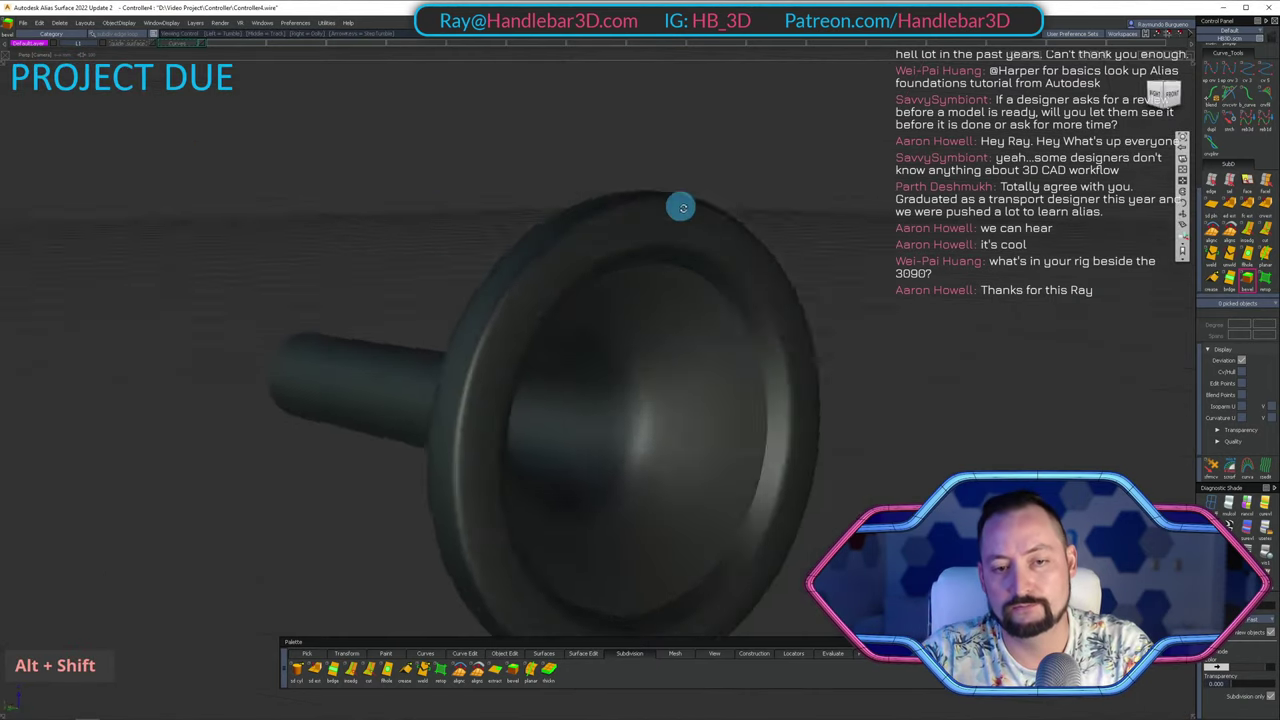
# Hide the thumbstick's control cage and clear the selection with the whole controller in view.
pyautogui.hotkey('shift', 'u')
pyautogui.keyDown('alt'); pyautogui.keyDown('shift'); pyautogui.moveTo(826, 355); pyautogui.dragTo(791, 234); pyautogui.keyUp('shift'); pyautogui.keyUp('alt')
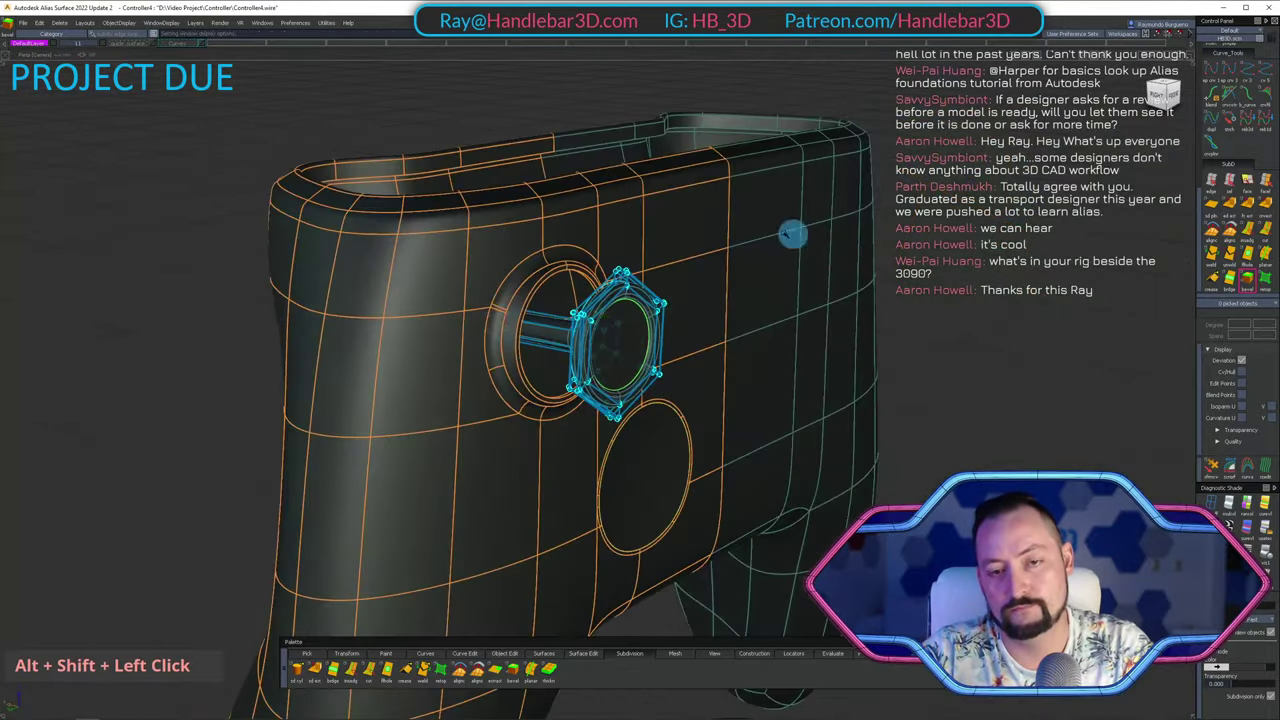
pyautogui.keyDown('ctrl'); pyautogui.keyDown('shift'); pyautogui.moveTo(589, 297); pyautogui.dragTo(742, 324); pyautogui.keyUp('shift'); pyautogui.keyUp('ctrl')
pyautogui.keyDown('ctrl'); pyautogui.keyDown('shift'); pyautogui.moveTo(719, 514); pyautogui.dragTo(689, 431); pyautogui.keyUp('shift'); pyautogui.keyUp('ctrl')
pyautogui.keyDown('alt'); pyautogui.keyDown('shift'); pyautogui.moveTo(785, 204); pyautogui.dragTo(665, 300); pyautogui.keyUp('shift'); pyautogui.keyUp('alt')
pyautogui.keyDown('ctrl'); pyautogui.keyDown('shift'); pyautogui.moveTo(671, 277); pyautogui.dragTo(677, 315); pyautogui.keyUp('shift'); pyautogui.keyUp('ctrl')
pyautogui.click(645, 268)
pyautogui.keyDown('ctrl'); pyautogui.keyDown('shift'); pyautogui.moveTo(653, 399); pyautogui.dragTo(669, 560, button='right'); pyautogui.keyUp('shift'); pyautogui.keyUp('ctrl')
pyautogui.keyDown('ctrl'); pyautogui.keyDown('shift'); pyautogui.moveTo(684, 505); pyautogui.dragTo(700, 360); pyautogui.keyUp('shift'); pyautogui.keyUp('ctrl')
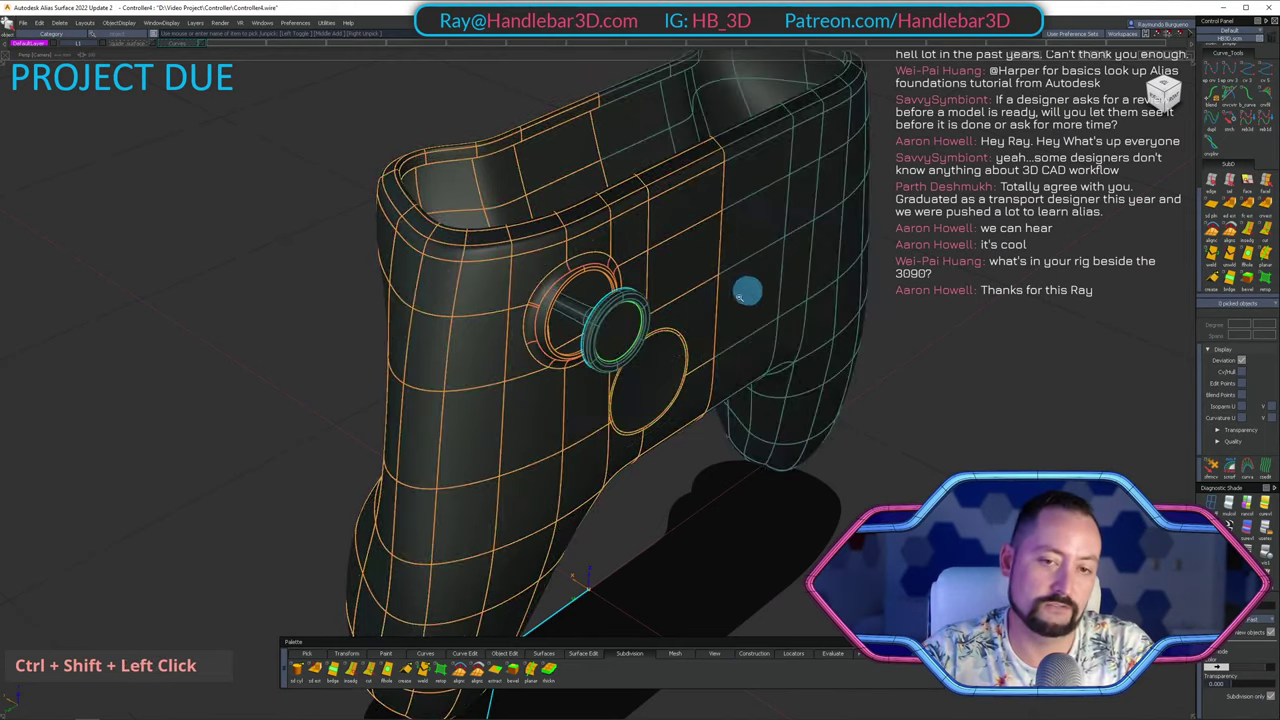
pyautogui.keyDown('alt'); pyautogui.keyDown('shift'); pyautogui.moveTo(749, 289); pyautogui.dragTo(665, 380, button='right'); pyautogui.keyUp('shift'); pyautogui.keyUp('alt')
pyautogui.keyDown('alt'); pyautogui.keyDown('shift'); pyautogui.moveTo(665, 400); pyautogui.dragTo(683, 449); pyautogui.keyUp('shift'); pyautogui.keyUp('alt')
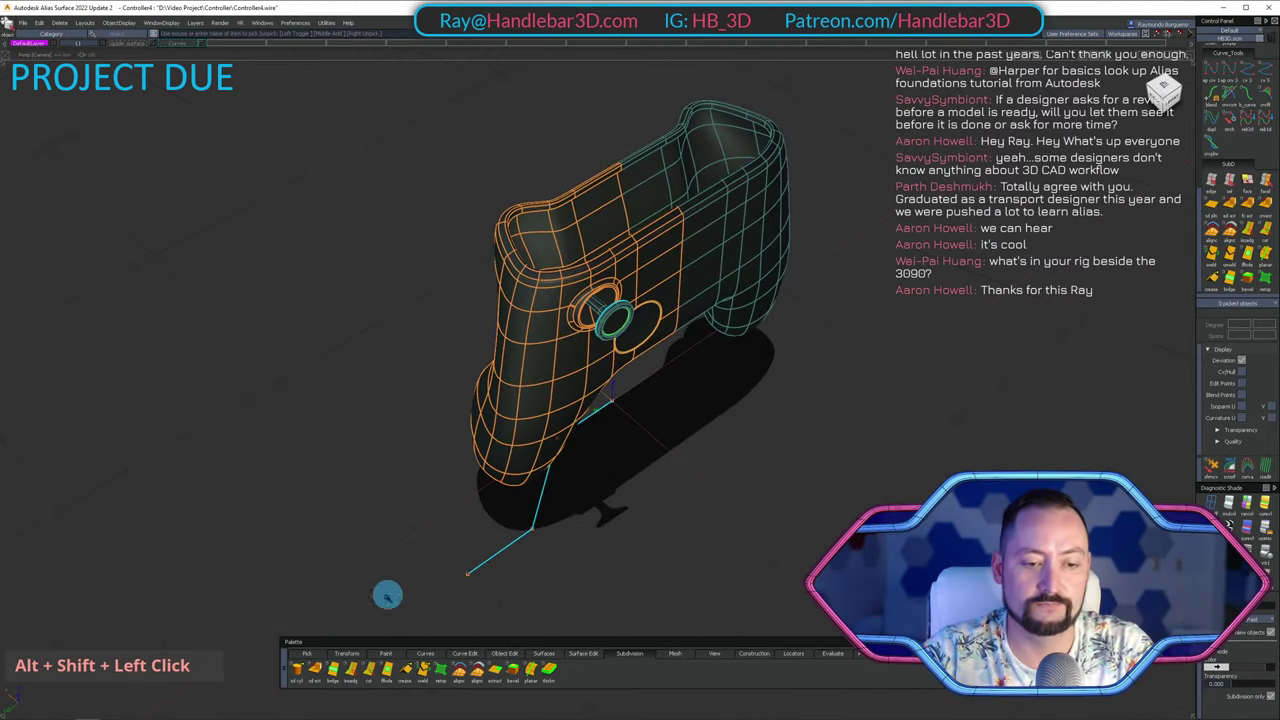
# Place a primitive sphere above the controller in the orthographic front view and scale it down to a small ball.
pyautogui.rightClick(624, 656)
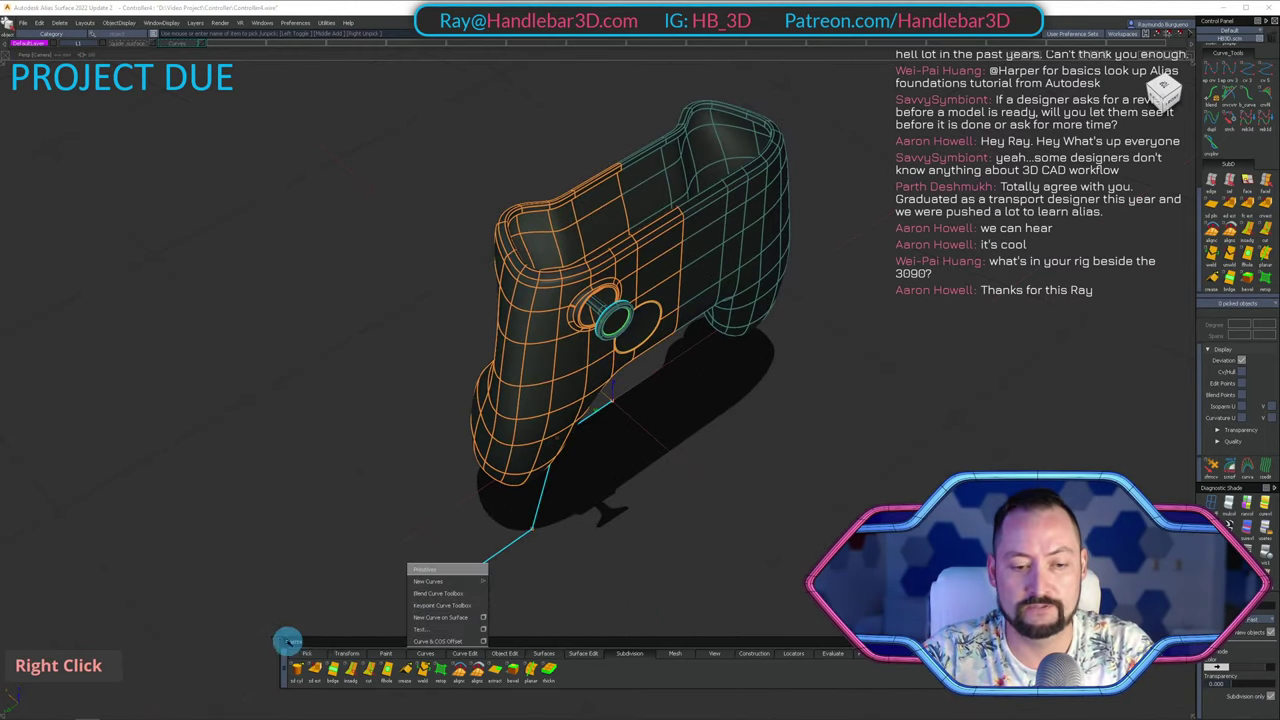
pyautogui.rightClick(690, 655)
pyautogui.moveTo(692, 655); pyautogui.dragTo(609, 426, button='right')
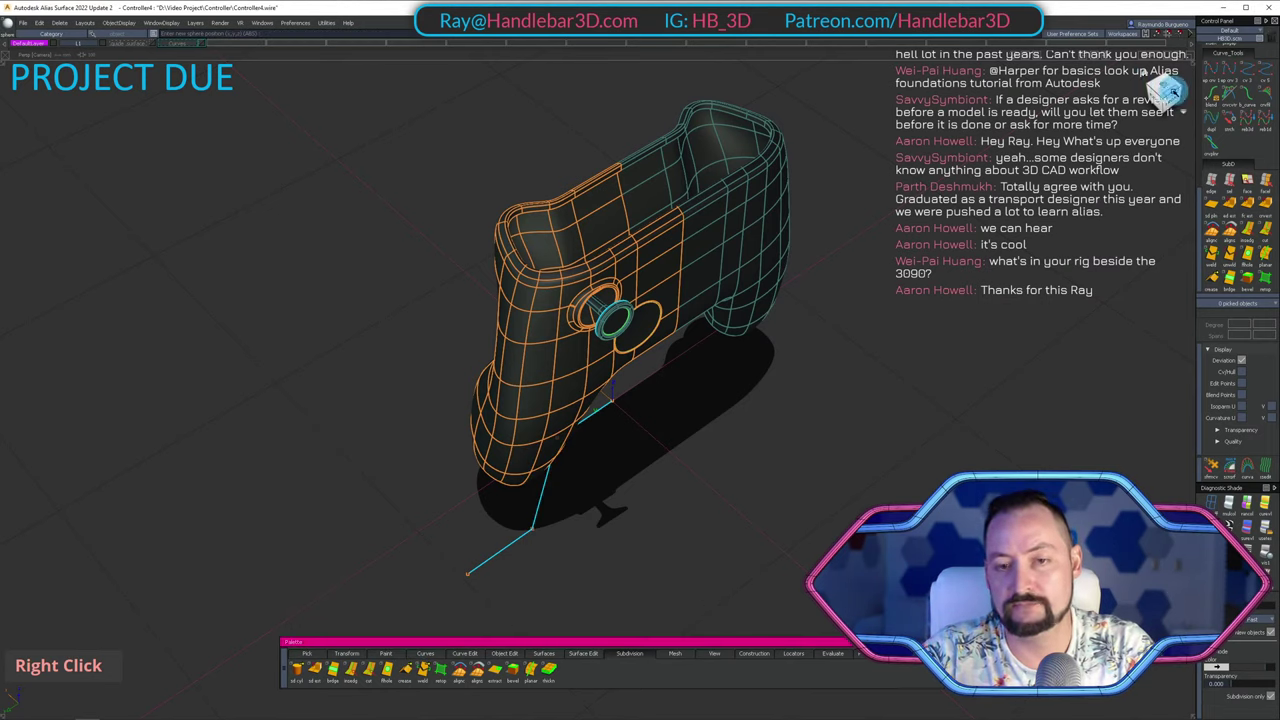
pyautogui.click(1160, 95)
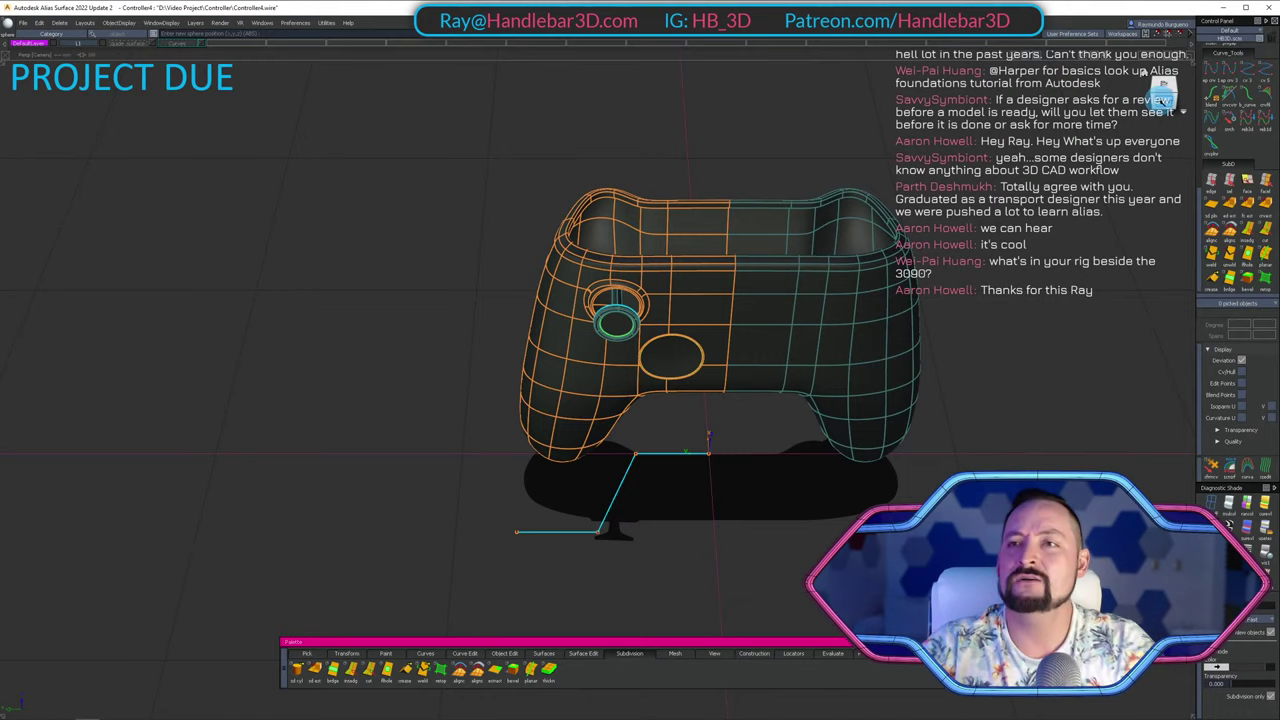
pyautogui.click(1160, 93)
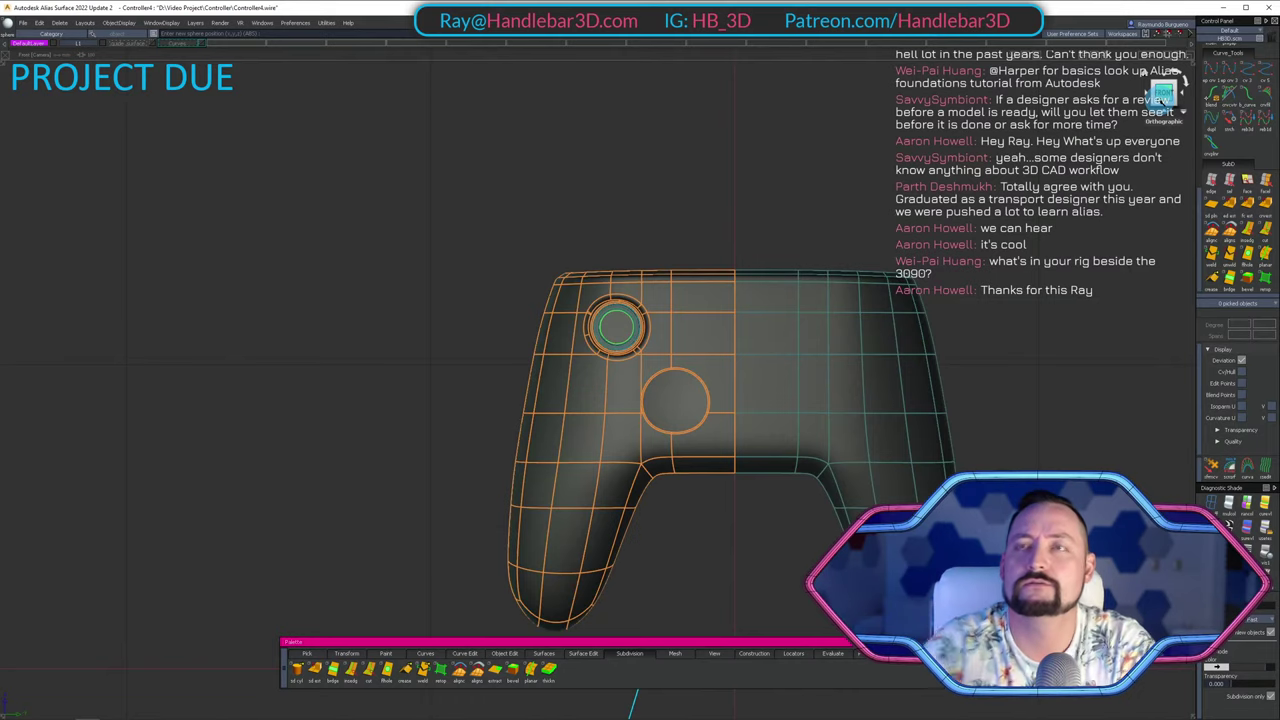
pyautogui.click(715, 172)
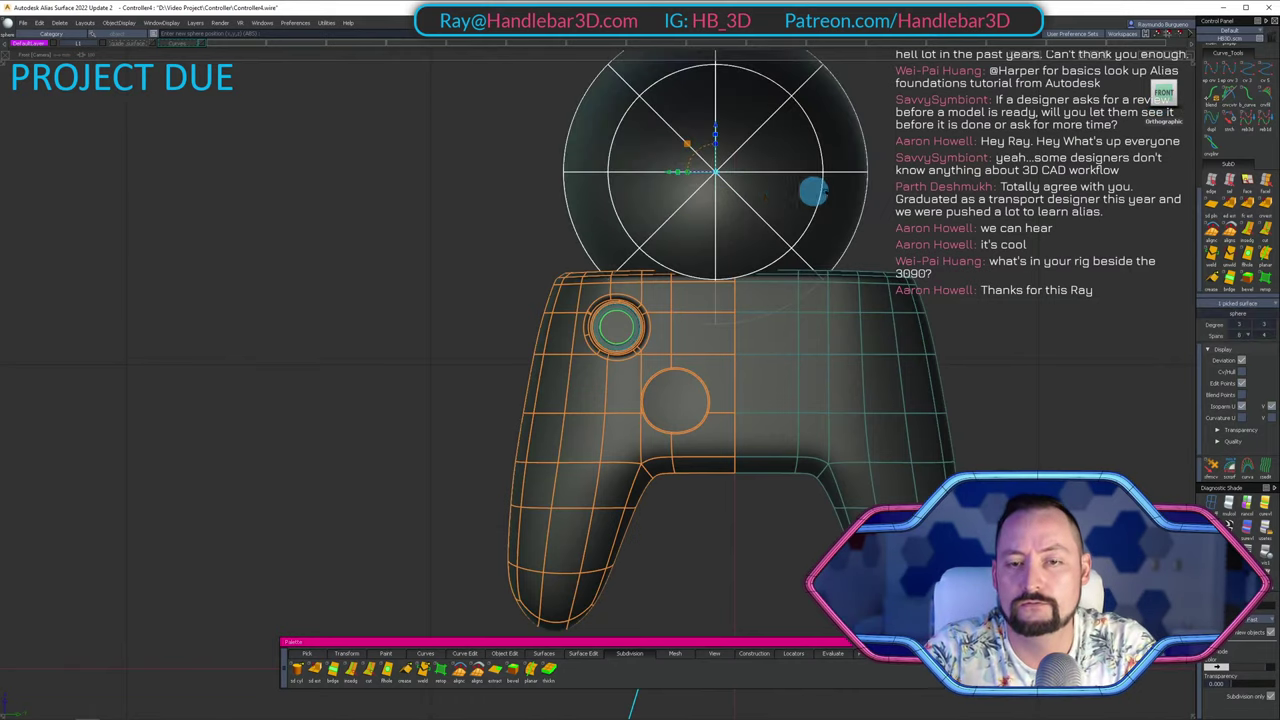
pyautogui.keyDown('ctrl'); pyautogui.keyDown('shift'); pyautogui.moveTo(906, 203); pyautogui.dragTo(775, 224, button='middle'); pyautogui.keyUp('shift'); pyautogui.keyUp('ctrl')
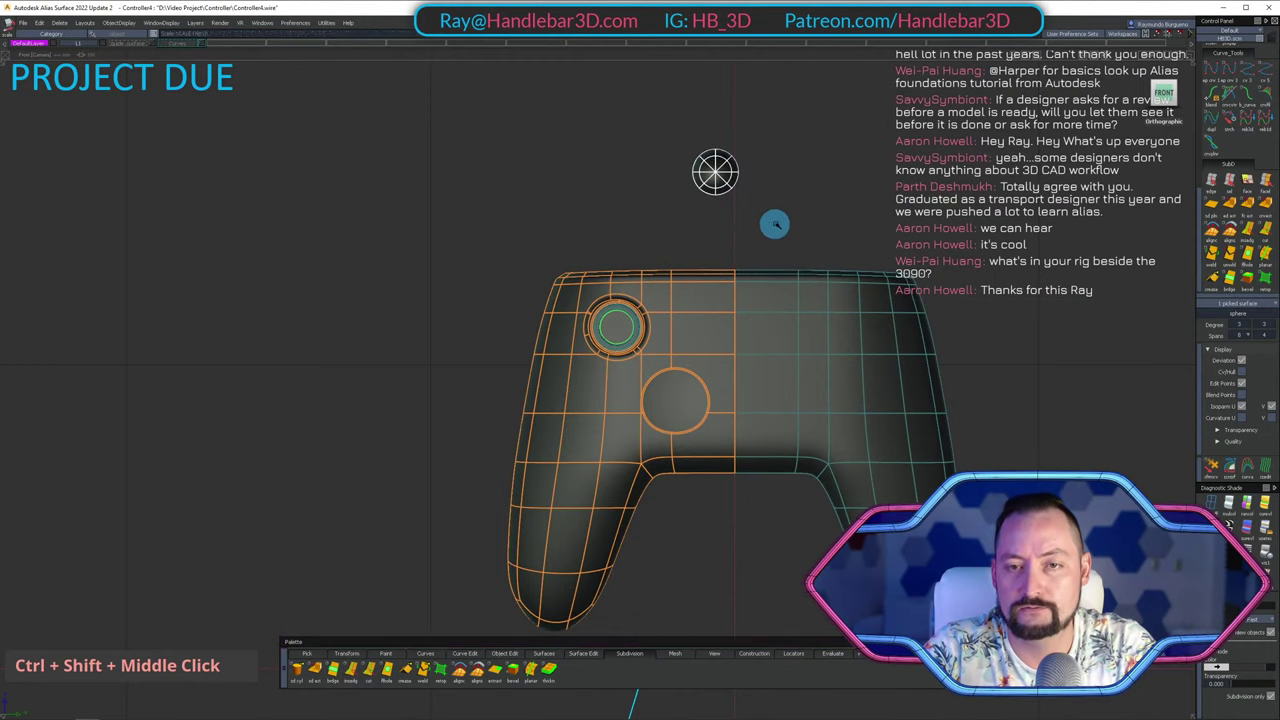
# Move the sphere over the thumbstick in front view and scale it to nearly fill the round opening.
pyautogui.keyDown('alt'); pyautogui.keyDown('shift'); pyautogui.moveTo(775, 224); pyautogui.dragTo(842, 156, button='right'); pyautogui.keyUp('shift'); pyautogui.keyUp('alt')
pyautogui.keyDown('alt'); pyautogui.keyDown('shift'); pyautogui.moveTo(842, 156); pyautogui.dragTo(634, 326, button='middle'); pyautogui.keyUp('shift'); pyautogui.keyUp('alt')
pyautogui.keyDown('ctrl'); pyautogui.keyDown('shift'); pyautogui.moveTo(634, 326); pyautogui.dragTo(760, 151, button='middle'); pyautogui.keyUp('shift'); pyautogui.keyUp('ctrl')
pyautogui.moveTo(760, 151); pyautogui.dragTo(568, 455)
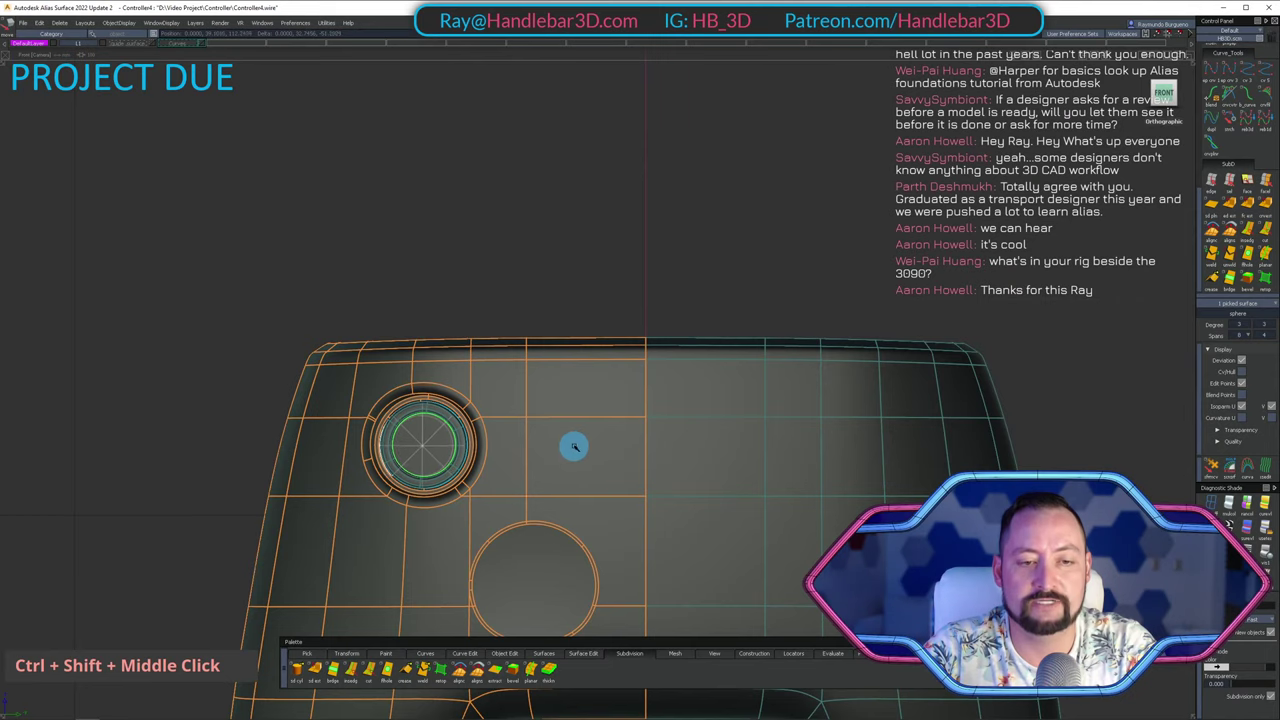
# Shift the sphere in depth so it sits inside the opening around the thumbstick's stem, undoing the unwanted adjustments.
pyautogui.keyDown('alt'); pyautogui.keyDown('shift'); pyautogui.moveTo(574, 443); pyautogui.dragTo(190, 311); pyautogui.keyUp('shift'); pyautogui.keyUp('alt')
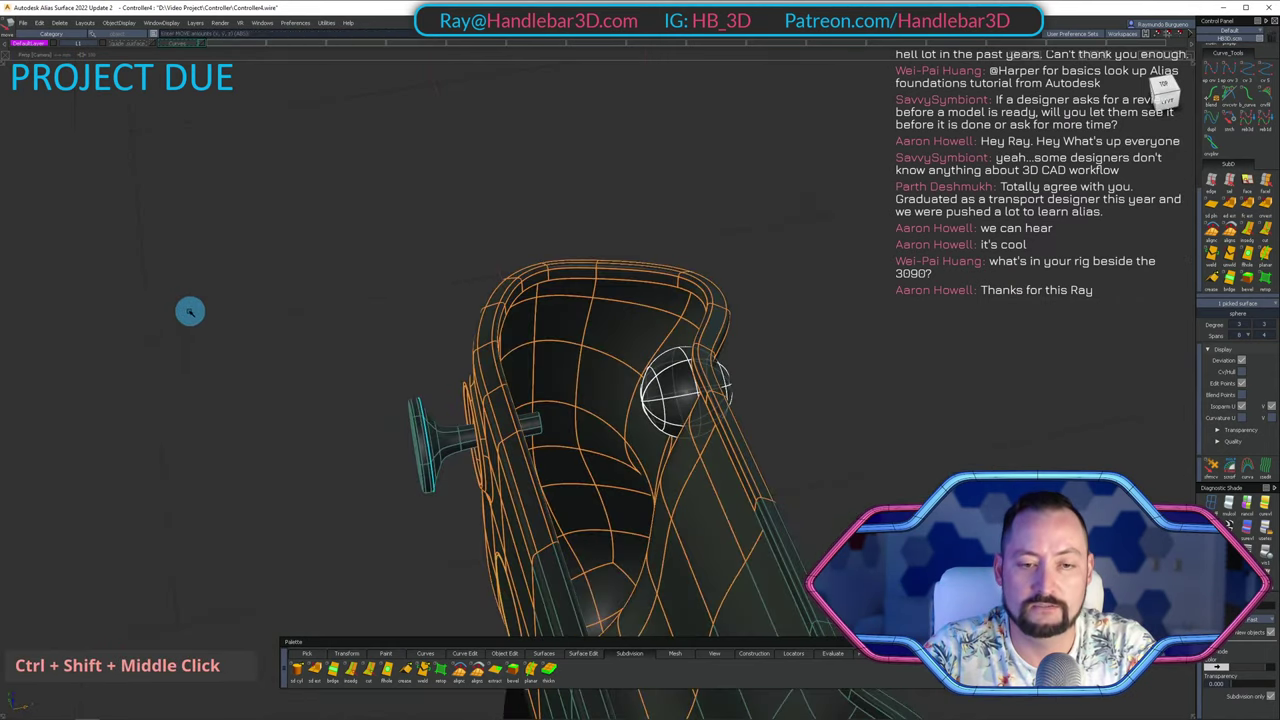
pyautogui.moveTo(190, 311); pyautogui.dragTo(160, 323, button='middle')
pyautogui.hotkey('ctrl', 'z')
pyautogui.moveTo(280, 298); pyautogui.dragTo(254, 252)
pyautogui.keyDown('ctrl'); pyautogui.keyDown('shift'); pyautogui.moveTo(254, 252); pyautogui.dragTo(222, 267, button='middle'); pyautogui.keyUp('shift'); pyautogui.keyUp('ctrl')
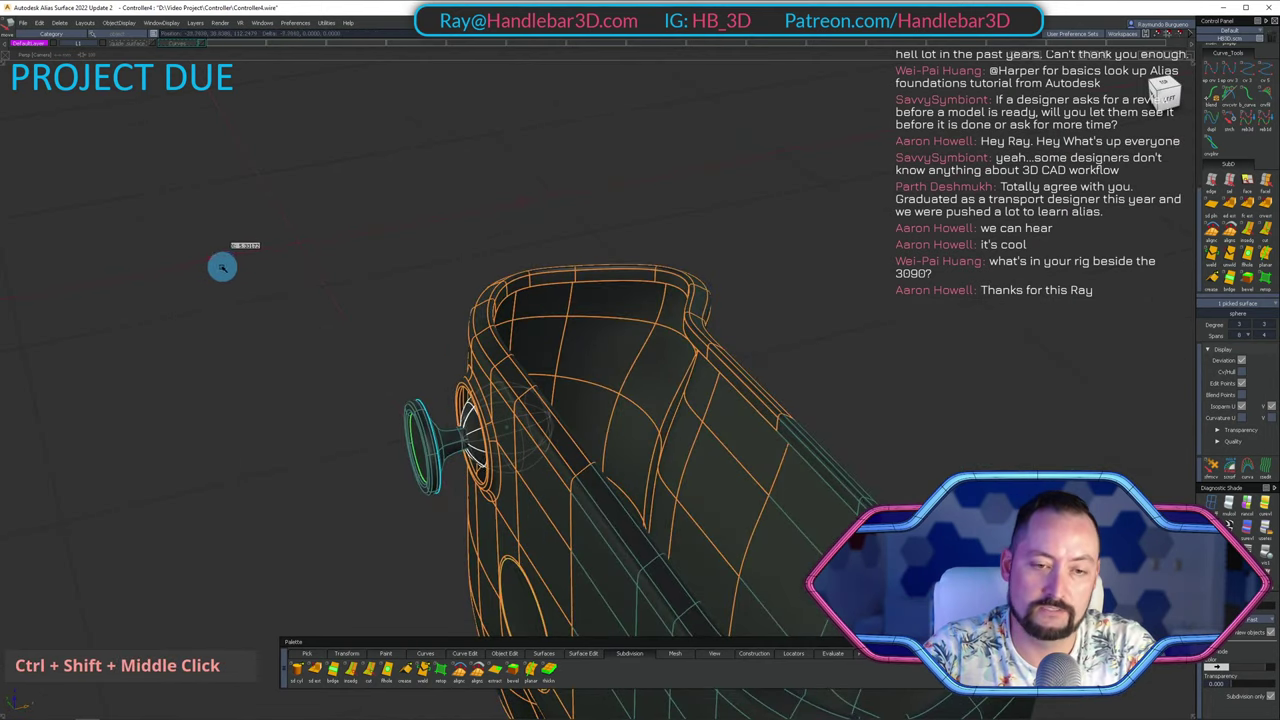
pyautogui.moveTo(222, 267); pyautogui.dragTo(221, 268)
pyautogui.moveTo(221, 268); pyautogui.dragTo(240, 263)
pyautogui.keyDown('ctrl'); pyautogui.keyDown('shift'); pyautogui.moveTo(240, 263); pyautogui.dragTo(263, 223, button='middle'); pyautogui.keyUp('shift'); pyautogui.keyUp('ctrl')
pyautogui.hotkey('ctrl', 'z')
pyautogui.hotkey('ctrl', 'z')
pyautogui.hotkey('ctrl', 'z')
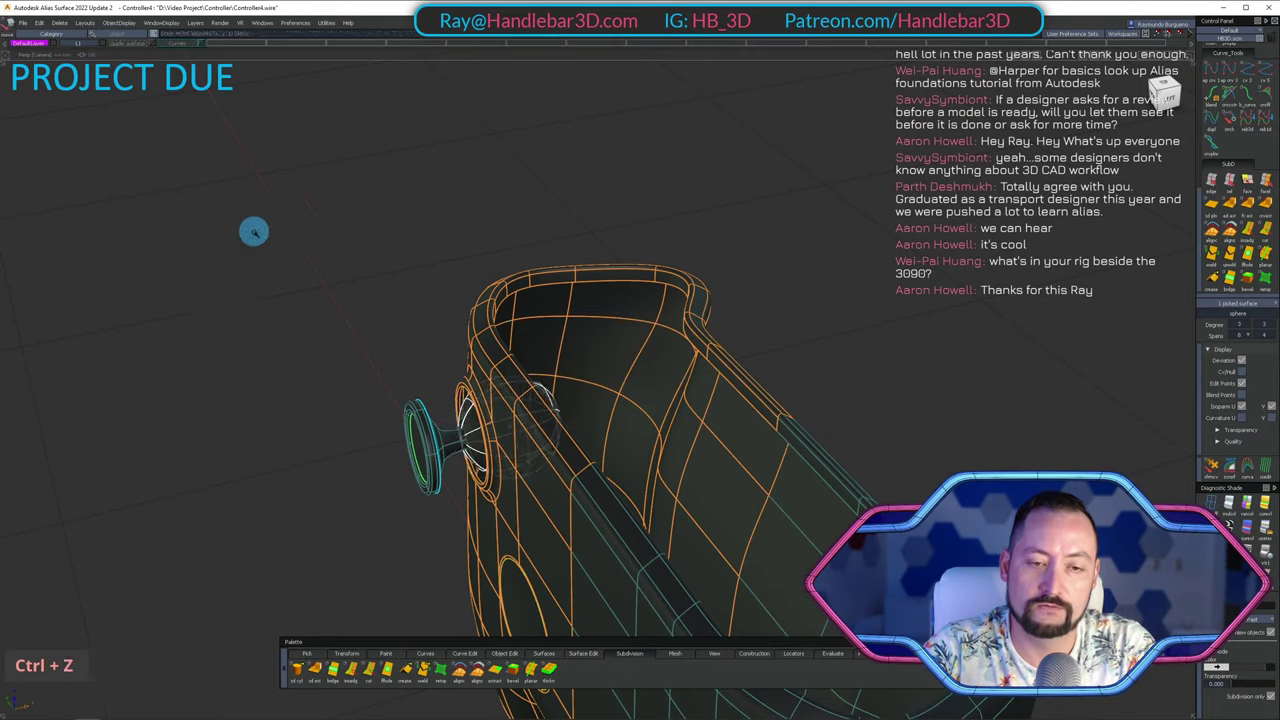
# Deselect the sphere and examine how the thumbstick and ball sit in the shaded controller body from several angles.
pyautogui.keyDown('ctrl'); pyautogui.keyDown('shift'); pyautogui.moveTo(254, 232); pyautogui.dragTo(420, 275); pyautogui.keyUp('shift'); pyautogui.keyUp('ctrl')
pyautogui.keyDown('alt'); pyautogui.keyDown('shift'); pyautogui.moveTo(420, 275); pyautogui.dragTo(409, 349, button='right'); pyautogui.keyUp('shift'); pyautogui.keyUp('alt')
pyautogui.keyDown('ctrl'); pyautogui.keyDown('shift'); pyautogui.moveTo(409, 349); pyautogui.dragTo(404, 290); pyautogui.keyUp('shift'); pyautogui.keyUp('ctrl')
pyautogui.moveTo(402, 287); pyautogui.dragTo(608, 546)
pyautogui.keyDown('alt'); pyautogui.keyDown('shift'); pyautogui.moveTo(535, 364); pyautogui.dragTo(578, 335); pyautogui.keyUp('shift'); pyautogui.keyUp('alt')
pyautogui.keyDown('ctrl'); pyautogui.keyDown('shift'); pyautogui.moveTo(574, 348); pyautogui.dragTo(570, 300); pyautogui.keyUp('shift'); pyautogui.keyUp('ctrl')
pyautogui.keyDown('alt'); pyautogui.keyDown('shift'); pyautogui.moveTo(572, 310); pyautogui.dragTo(564, 222, button='middle'); pyautogui.keyUp('shift'); pyautogui.keyUp('alt')
pyautogui.keyDown('ctrl'); pyautogui.keyDown('shift'); pyautogui.moveTo(634, 346); pyautogui.dragTo(576, 262, button='right'); pyautogui.keyUp('shift'); pyautogui.keyUp('ctrl')
pyautogui.keyDown('alt'); pyautogui.keyDown('shift'); pyautogui.moveTo(440, 320); pyautogui.dragTo(506, 325); pyautogui.keyUp('shift'); pyautogui.keyUp('alt')
pyautogui.keyDown('alt'); pyautogui.keyDown('shift'); pyautogui.moveTo(506, 325); pyautogui.dragTo(501, 249, button='middle'); pyautogui.keyUp('shift'); pyautogui.keyUp('alt')
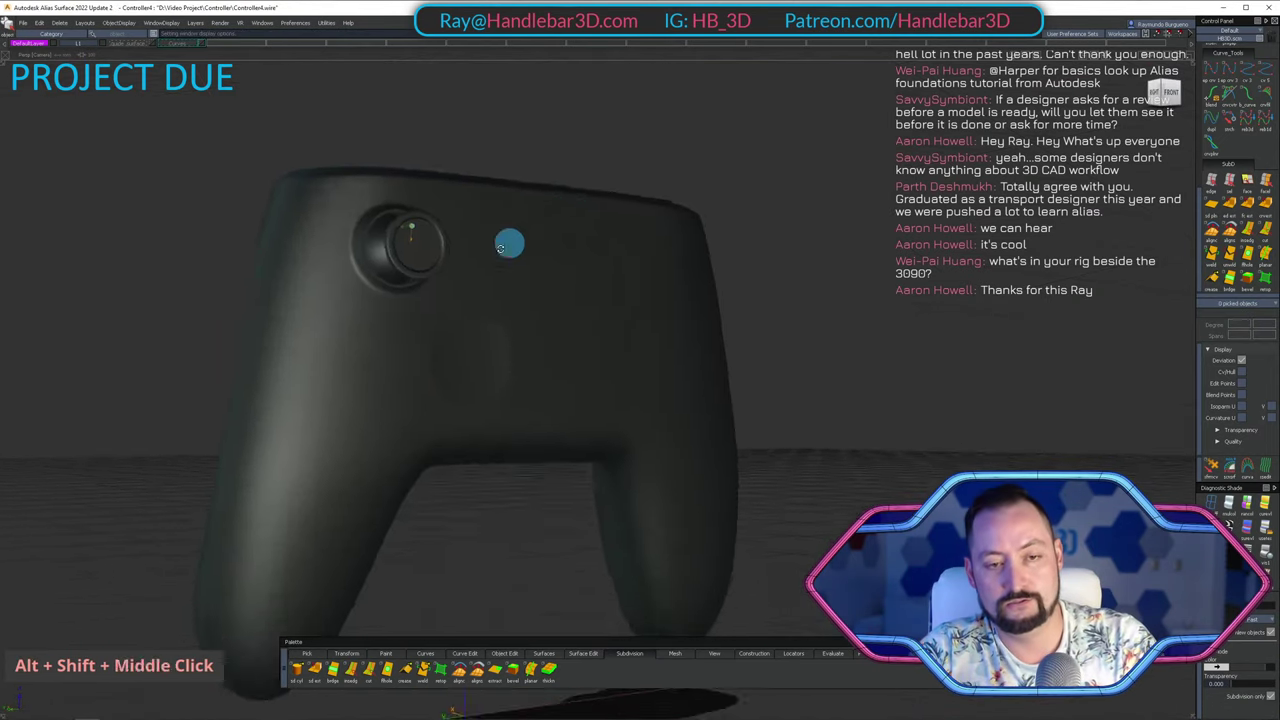
pyautogui.keyDown('alt'); pyautogui.keyDown('shift'); pyautogui.moveTo(501, 247); pyautogui.dragTo(503, 274); pyautogui.keyUp('shift'); pyautogui.keyUp('alt')
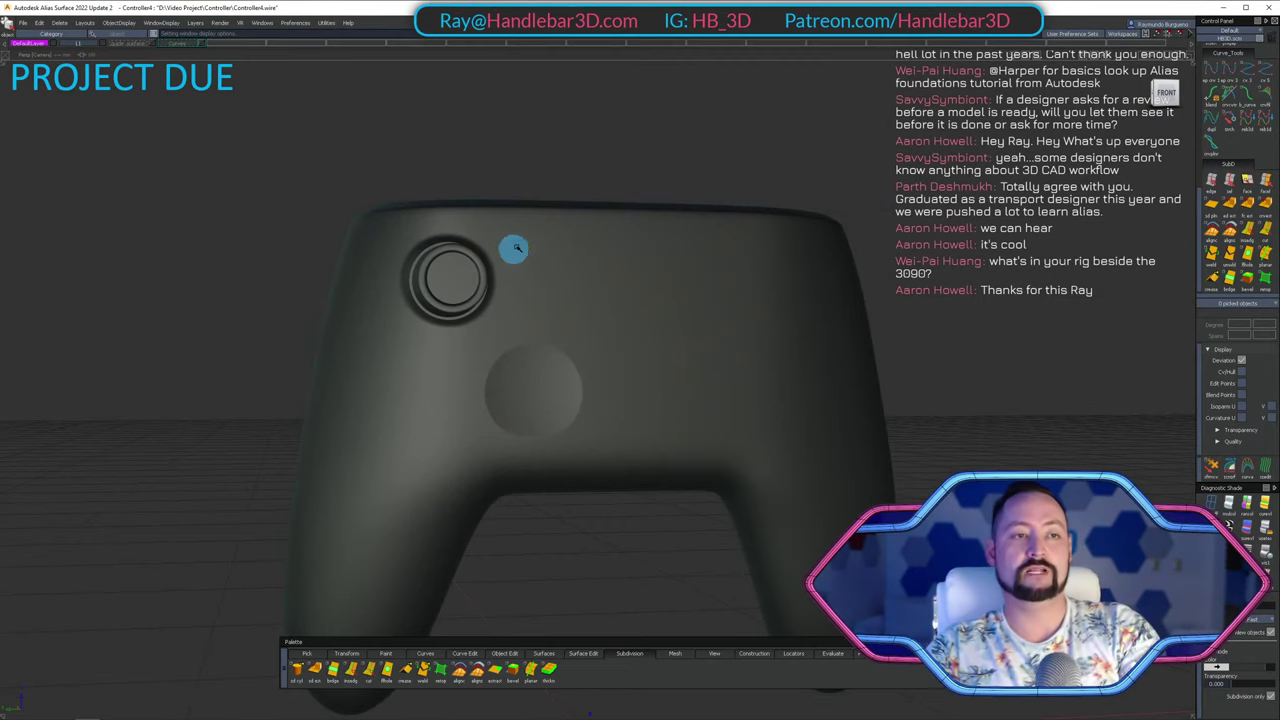
pyautogui.keyDown('alt'); pyautogui.keyDown('shift'); pyautogui.moveTo(703, 204); pyautogui.dragTo(551, 260); pyautogui.keyUp('shift'); pyautogui.keyUp('alt')
pyautogui.keyDown('alt'); pyautogui.keyDown('shift'); pyautogui.moveTo(551, 260); pyautogui.dragTo(498, 304, button='middle'); pyautogui.keyUp('shift'); pyautogui.keyUp('alt')
pyautogui.keyDown('ctrl'); pyautogui.keyDown('shift'); pyautogui.moveTo(501, 301); pyautogui.dragTo(495, 204); pyautogui.keyUp('shift'); pyautogui.keyUp('ctrl')
pyautogui.keyDown('alt'); pyautogui.keyDown('shift'); pyautogui.moveTo(431, 174); pyautogui.dragTo(474, 174, button='middle'); pyautogui.keyUp('shift'); pyautogui.keyUp('alt')
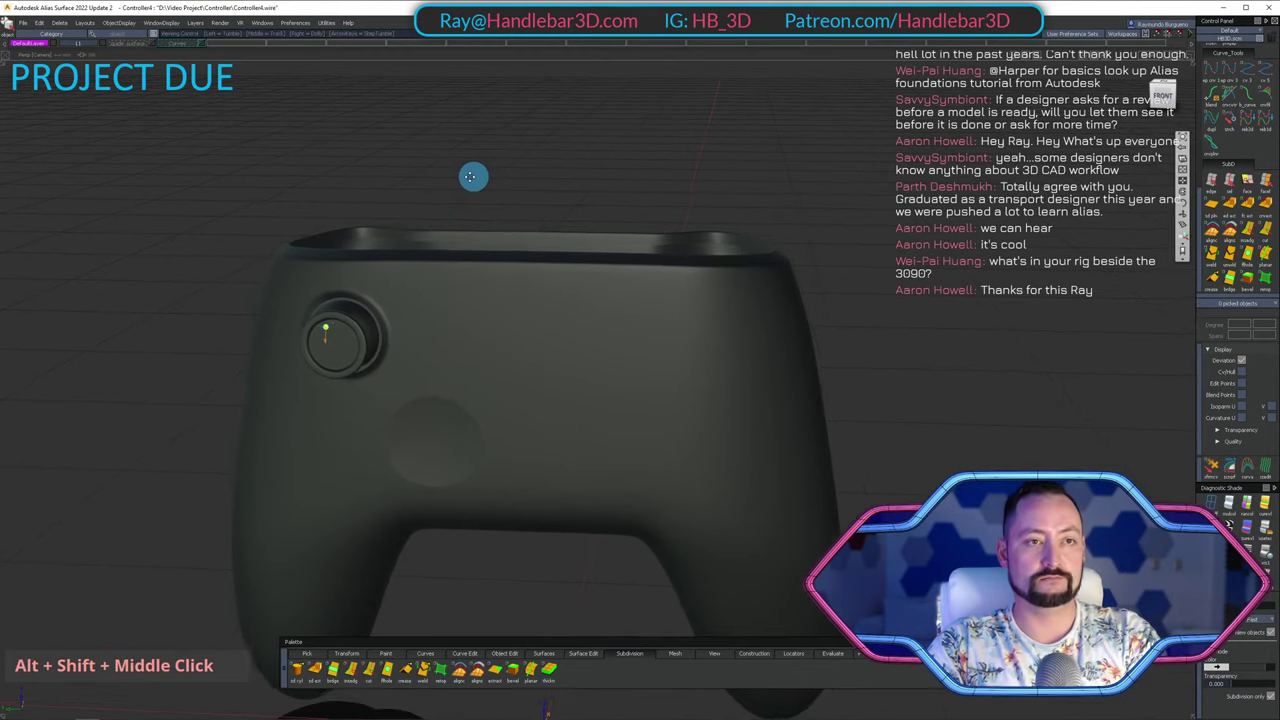
# Save the model as a new file named Controller5.wire.
pyautogui.click(22, 21)
pyautogui.click(54, 97)
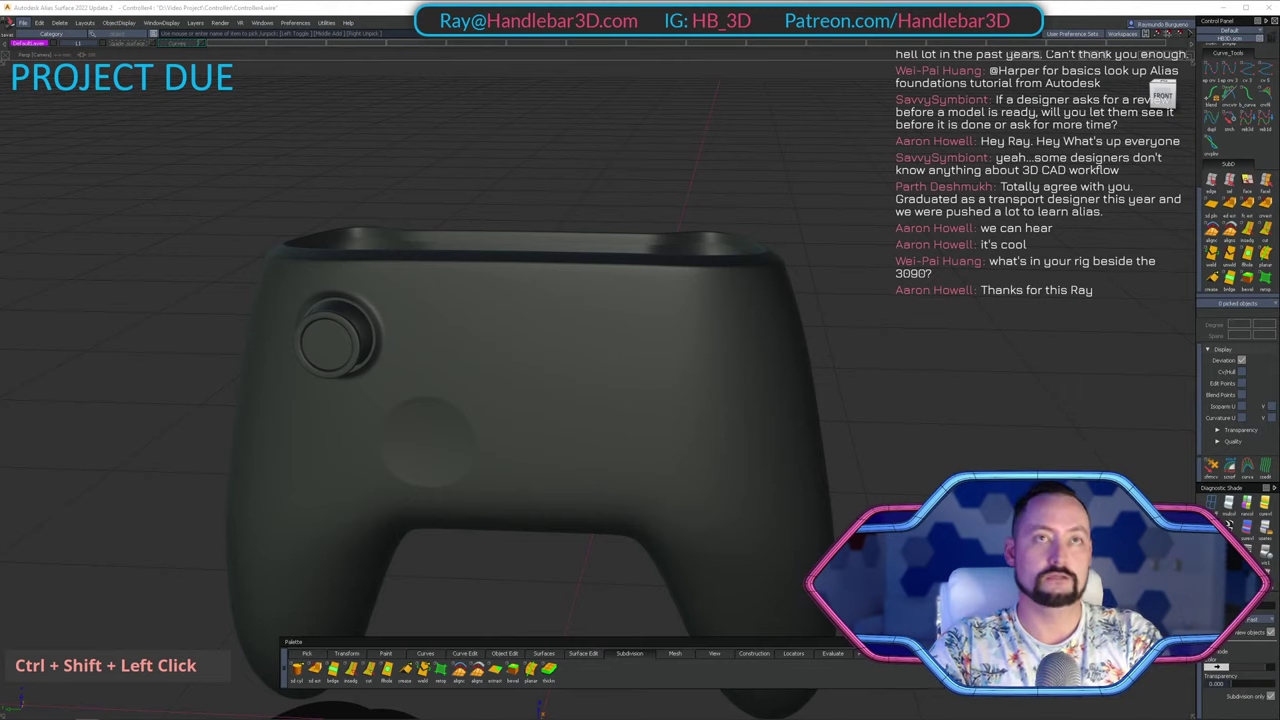
pyautogui.press('Return')
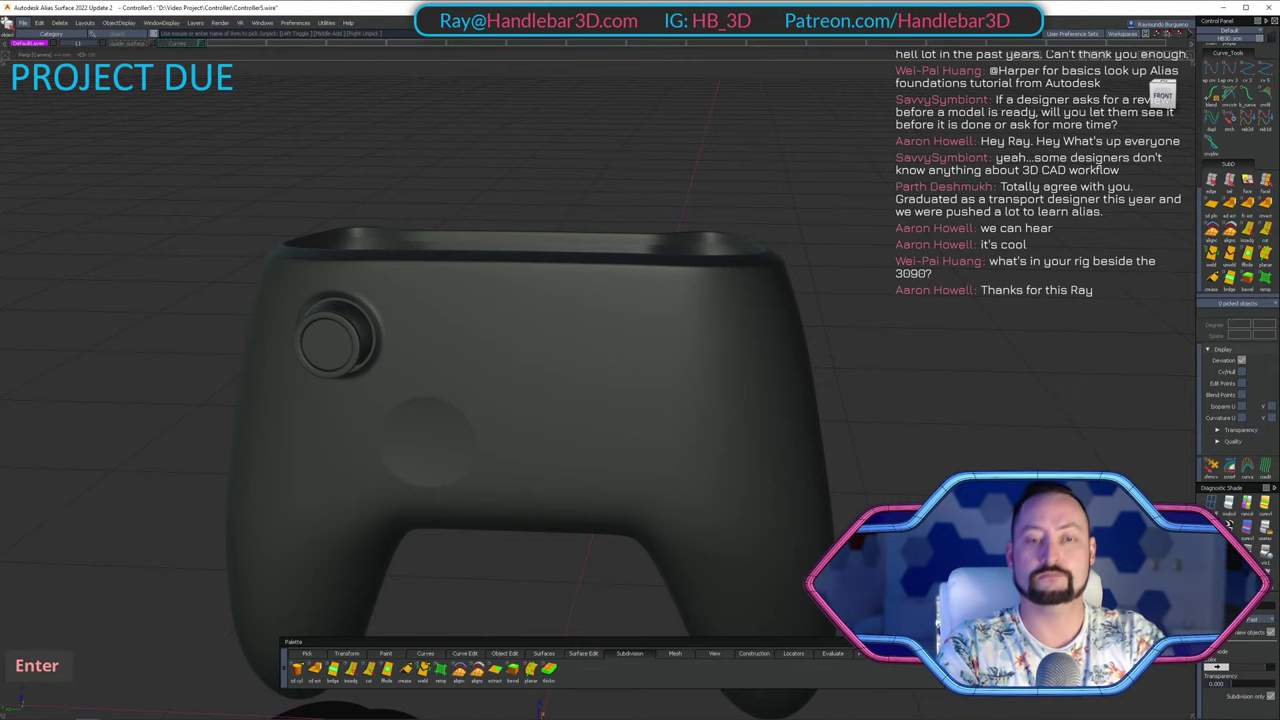
pyautogui.keyDown('alt'); pyautogui.keyDown('shift'); pyautogui.moveTo(689, 496); pyautogui.dragTo(700, 300, button='middle'); pyautogui.keyUp('shift'); pyautogui.keyUp('alt')
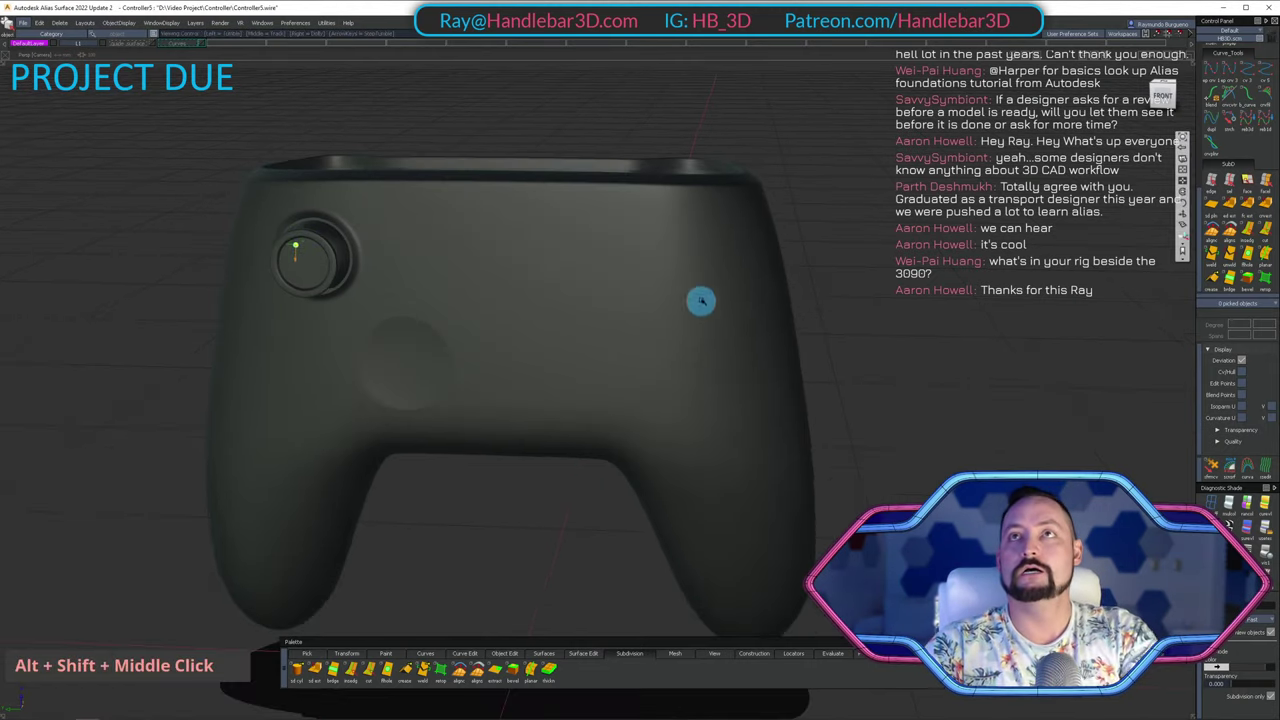
pyautogui.keyDown('alt'); pyautogui.keyDown('shift'); pyautogui.moveTo(700, 300); pyautogui.dragTo(553, 298); pyautogui.keyUp('shift'); pyautogui.keyUp('alt')
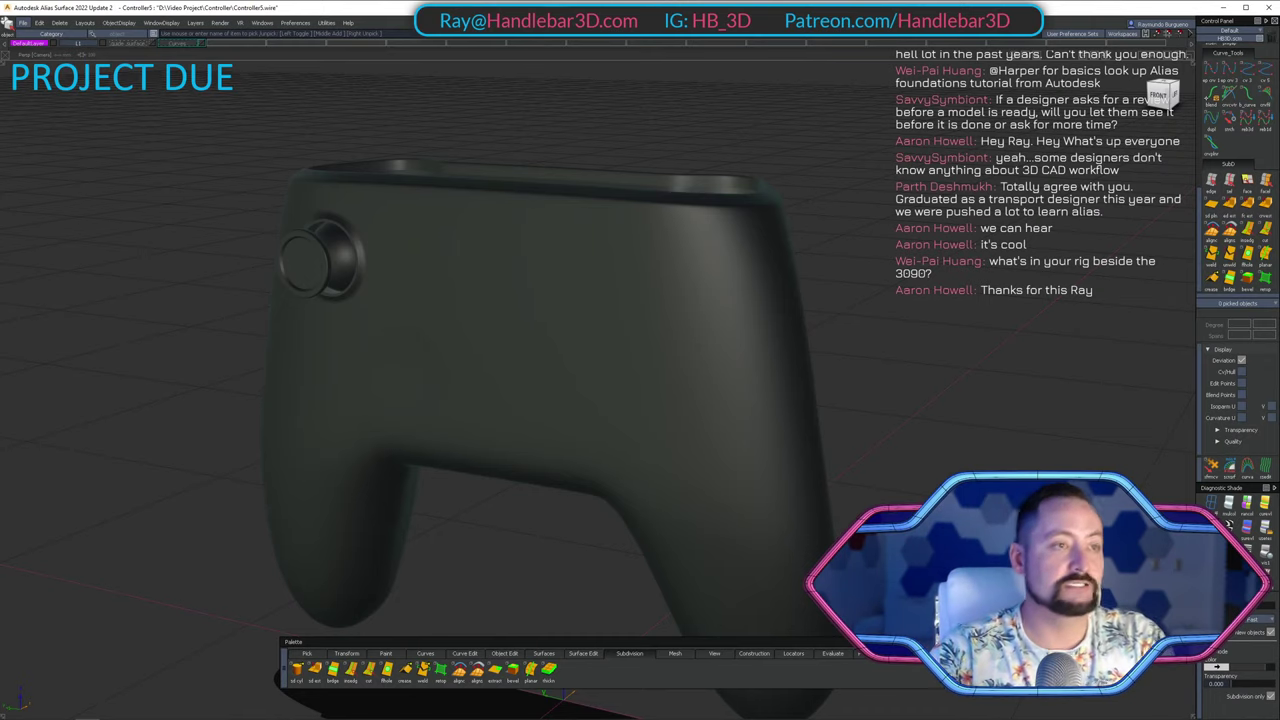
# Switch to the About page of Windows Settings to check the computer's device specifications, and return to the model.
pyautogui.press('super')
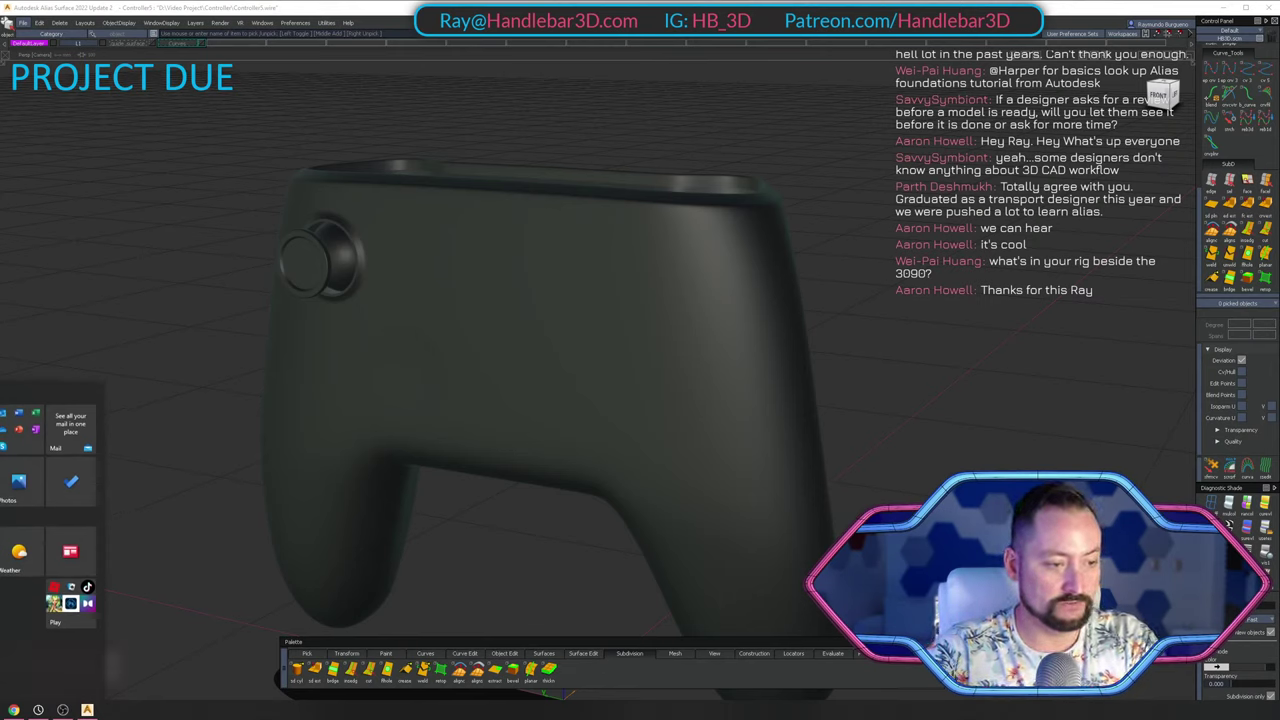
pyautogui.press('super')
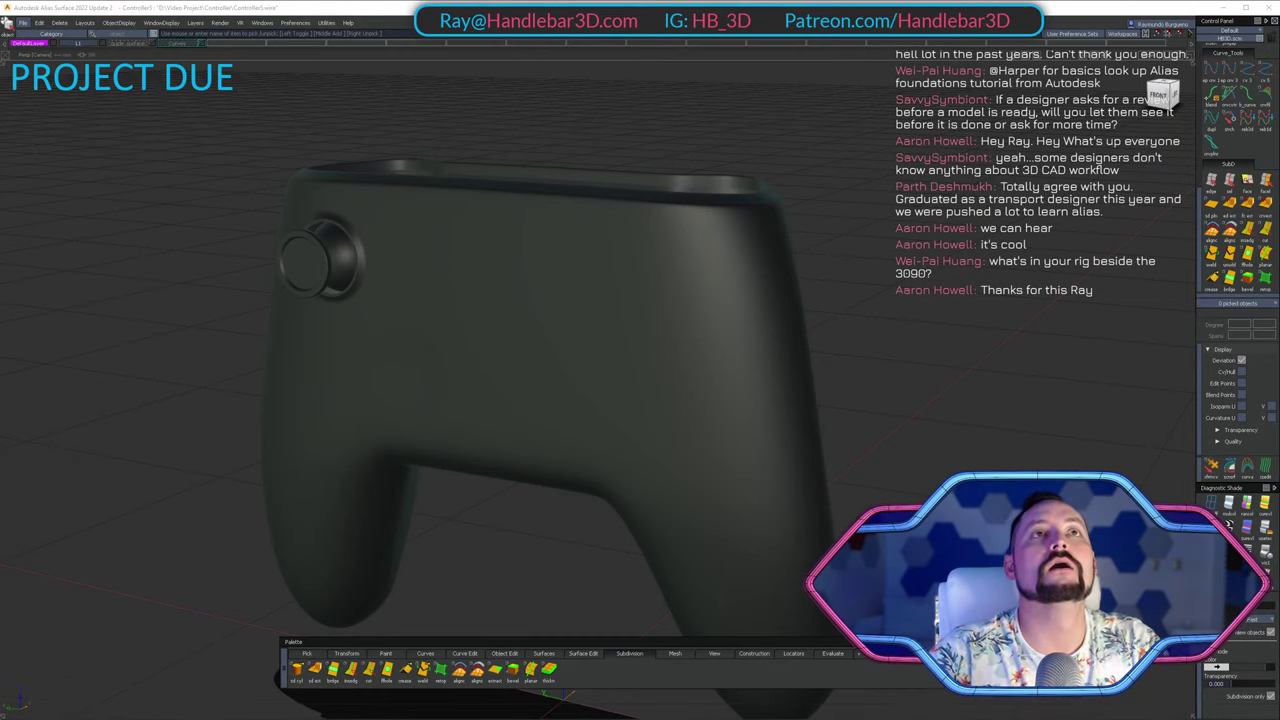
pyautogui.scroll(-1, 640, 360)
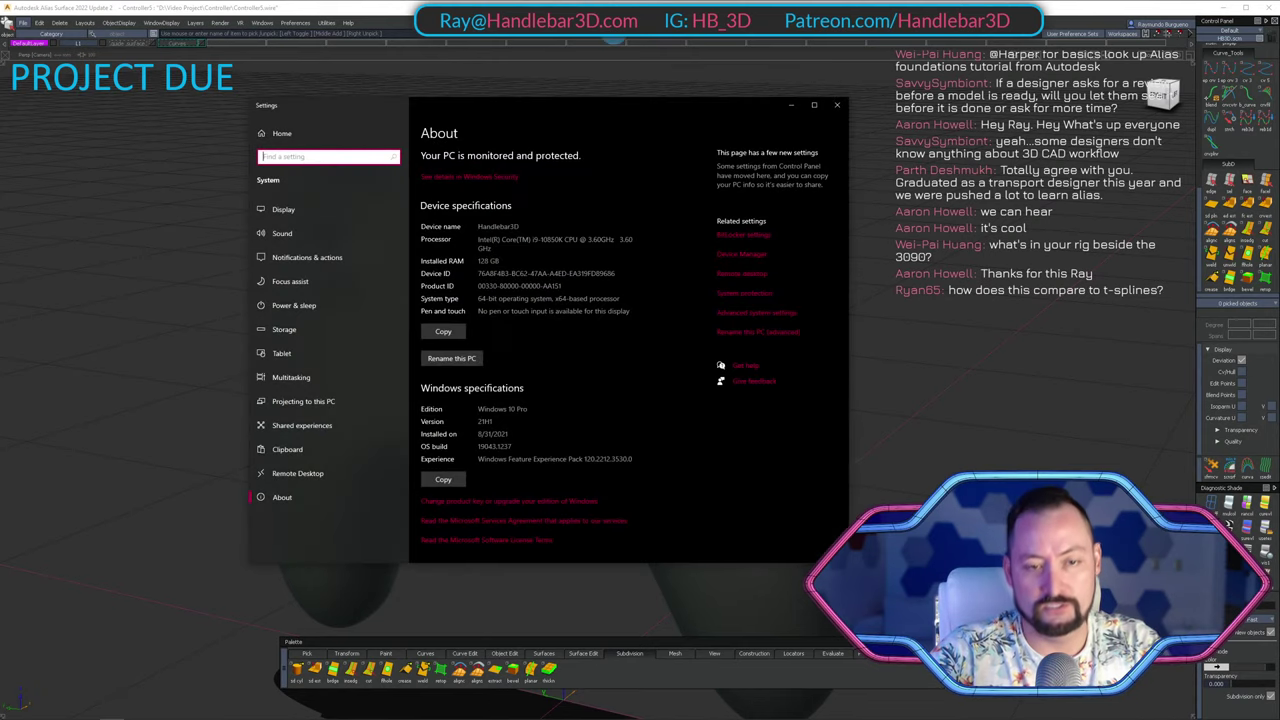
pyautogui.moveTo(630, 107); pyautogui.dragTo(565, 0)
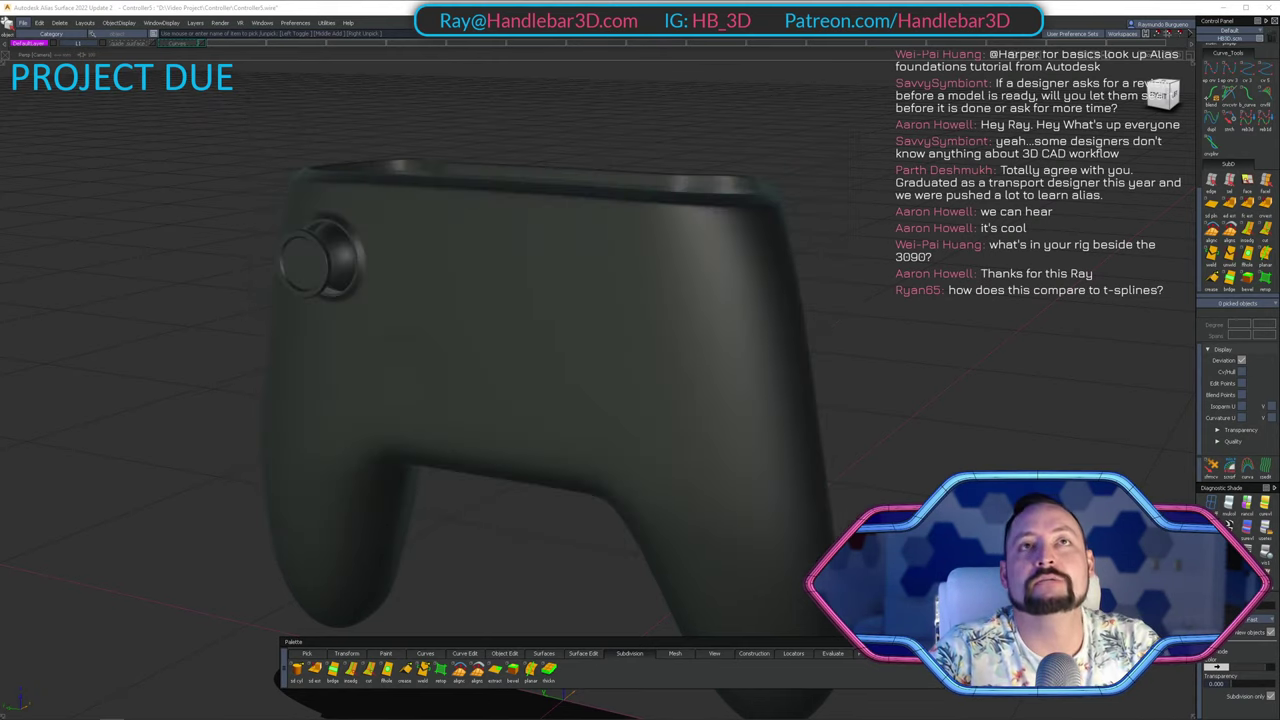